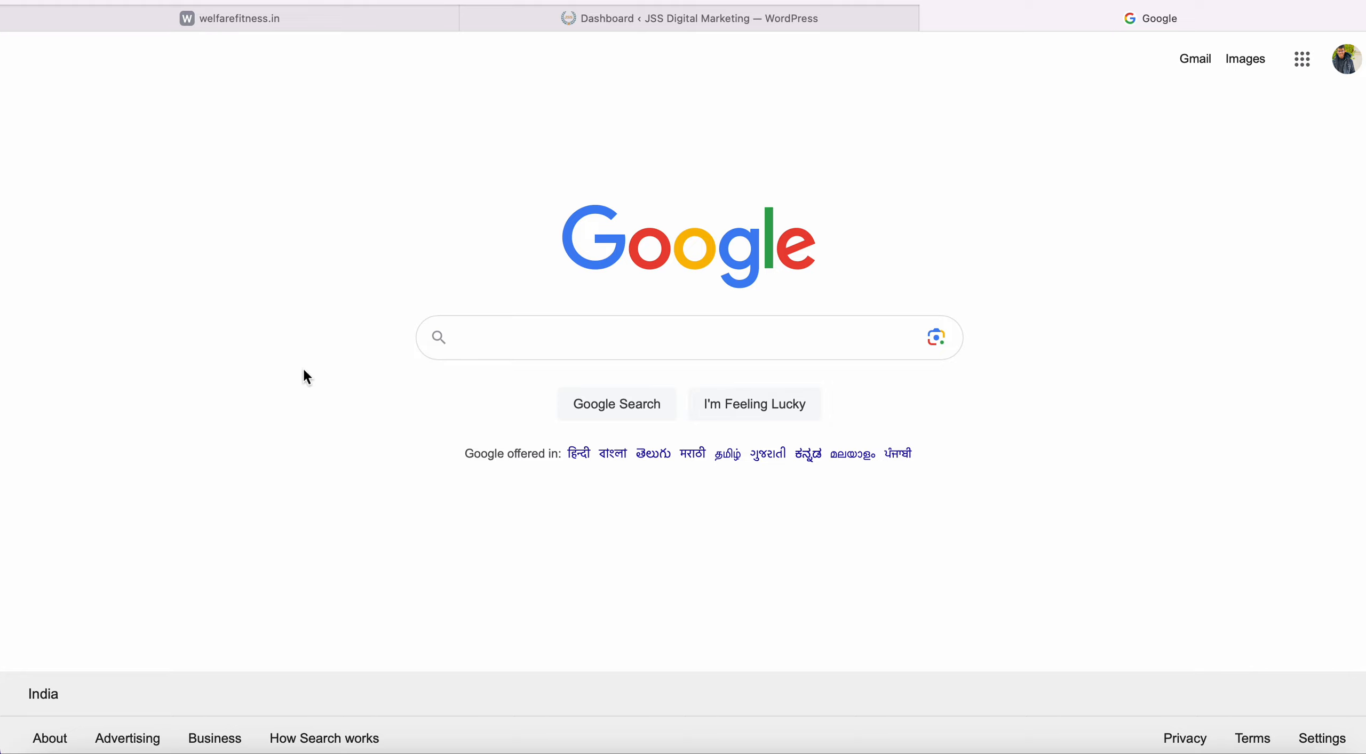
Load jssdm.in/wp-admin in Safari to reach the WordPress admin login.
click(791, 0)
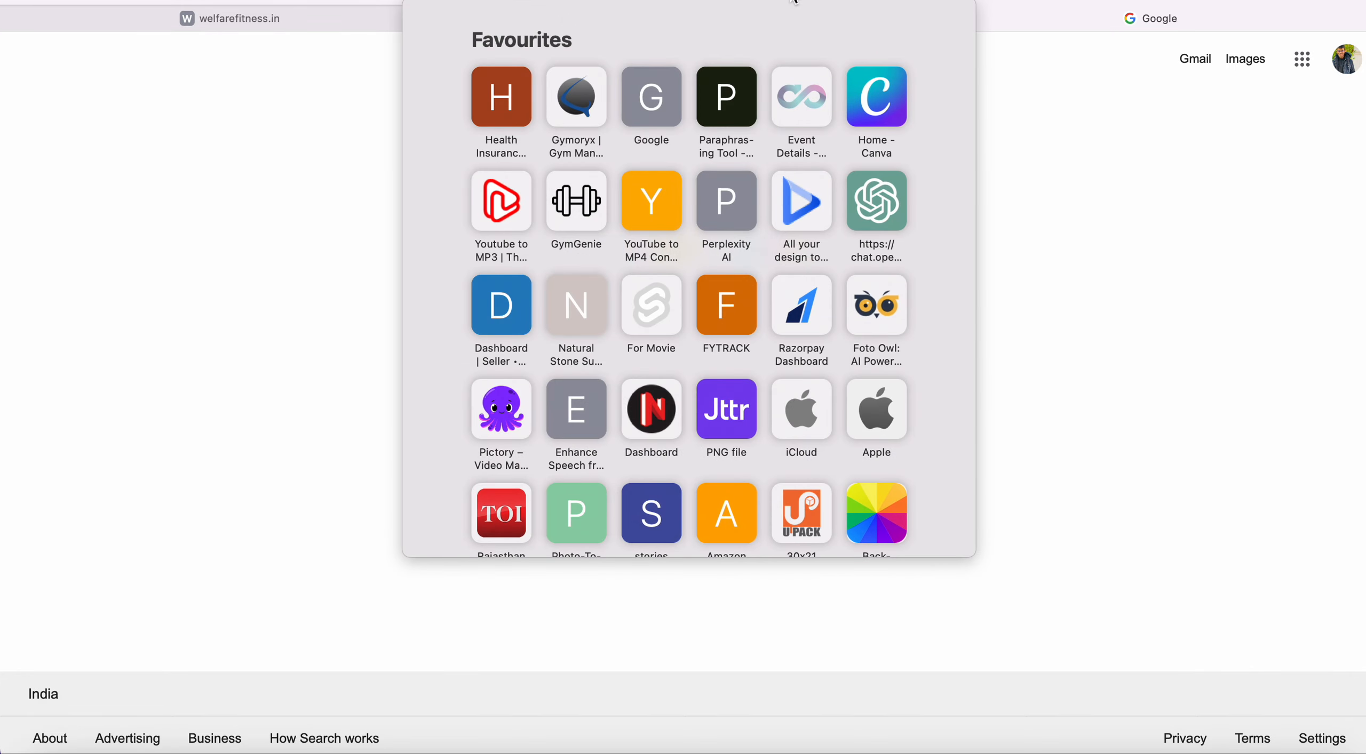
text(jssd)
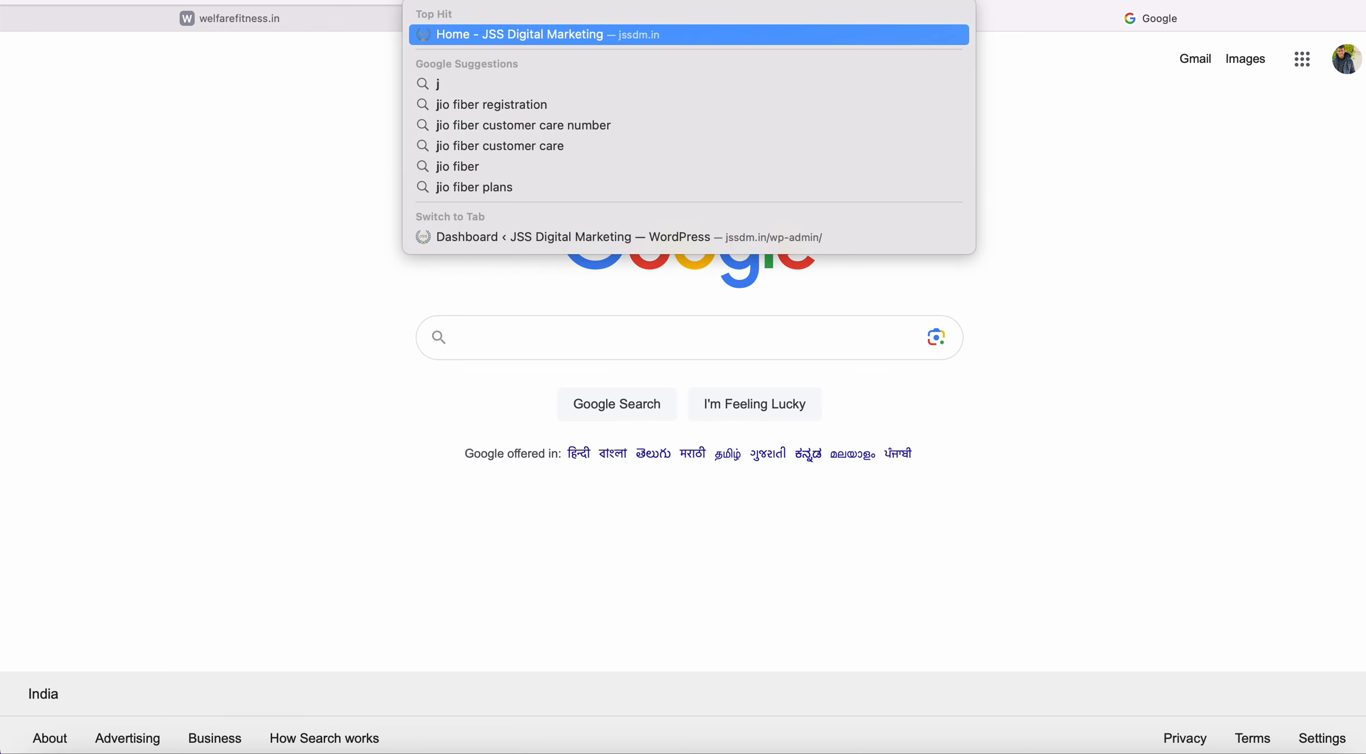
text(m.in)
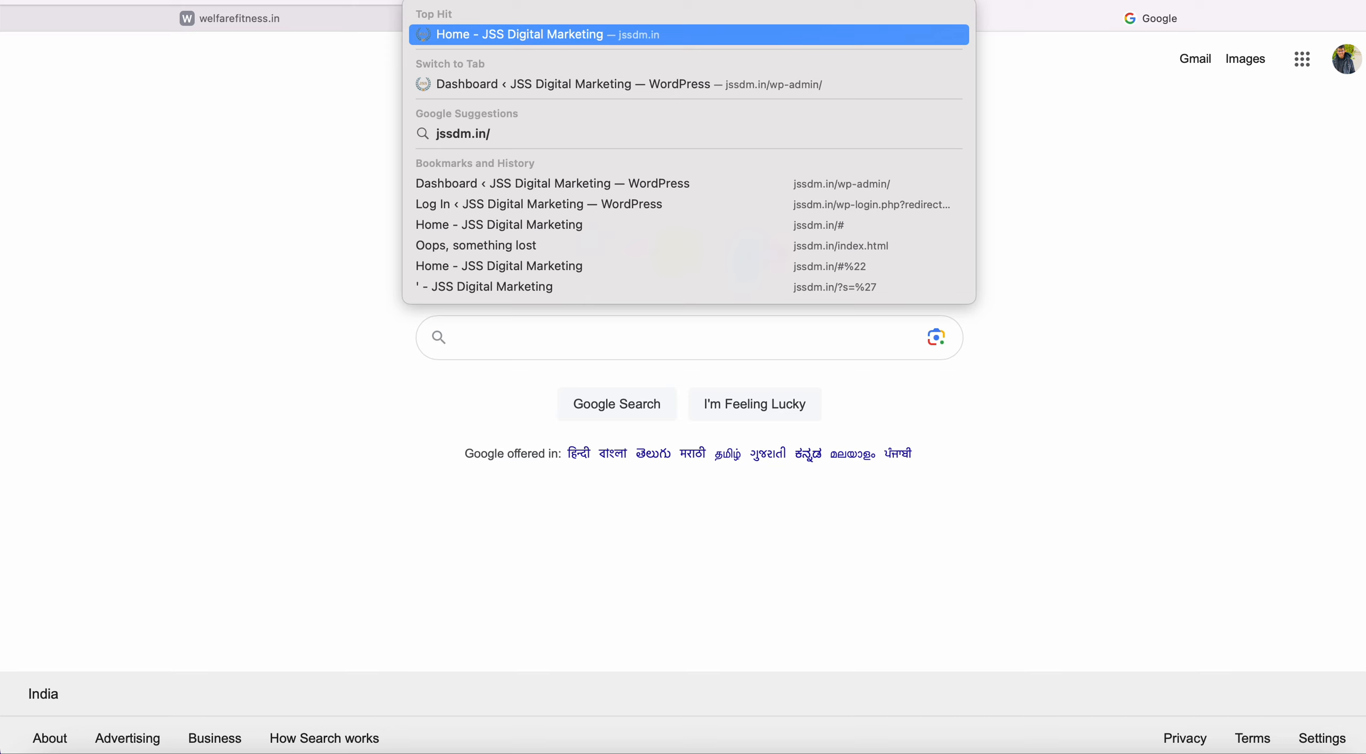
text(wp)
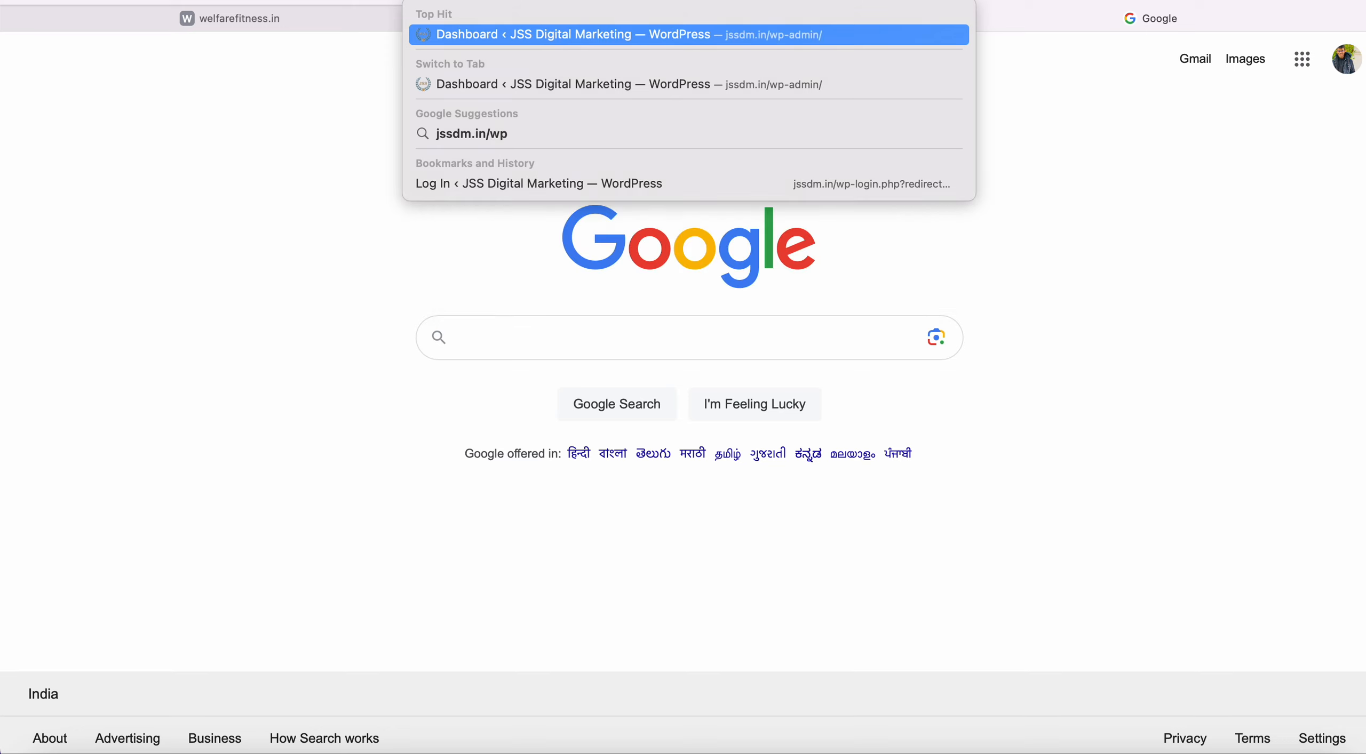
text(-admin)
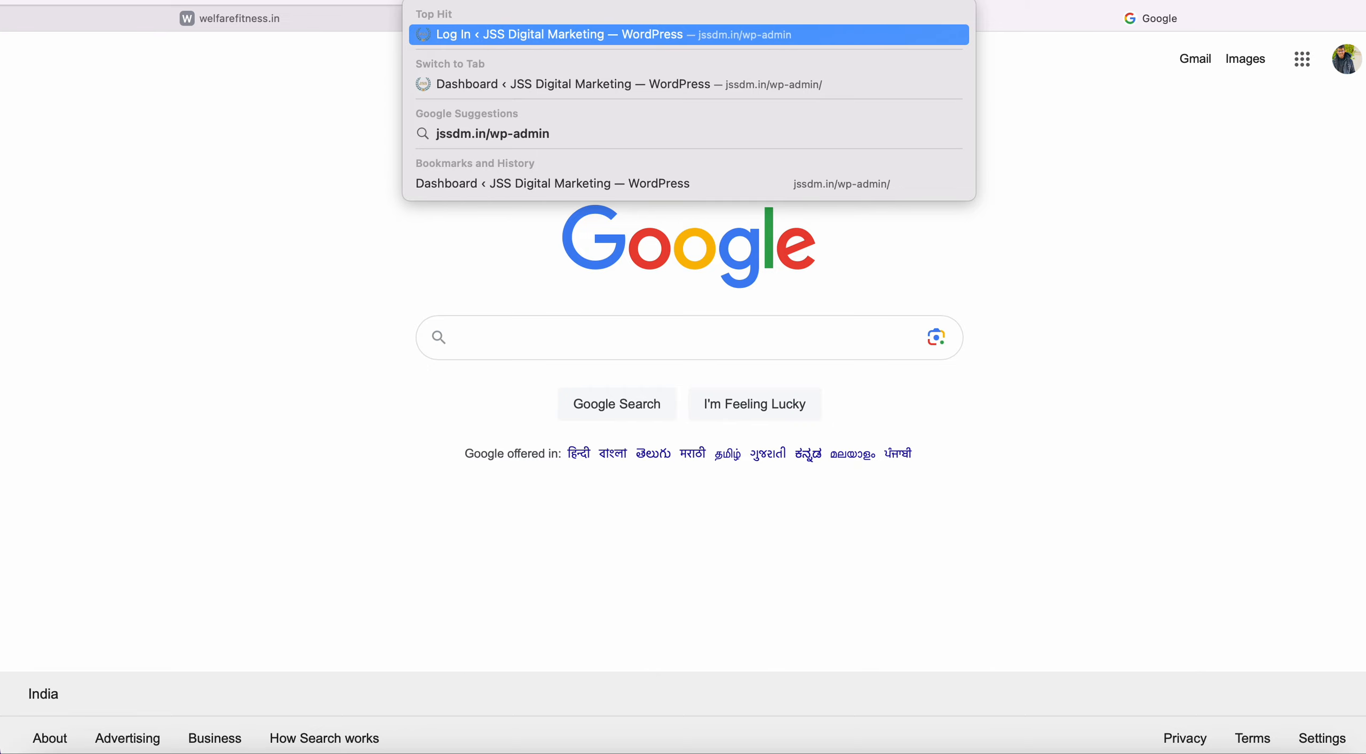
key(Return)
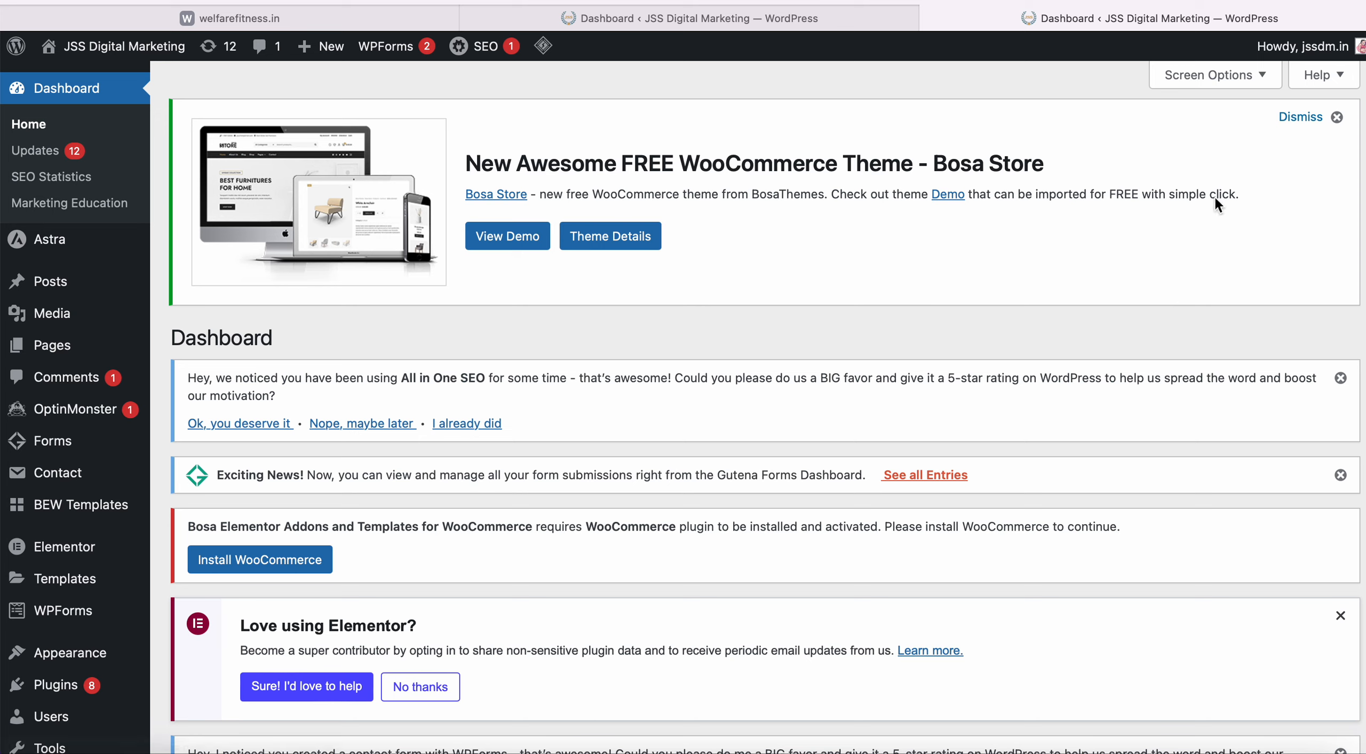
scroll(945, 285, down, 5)
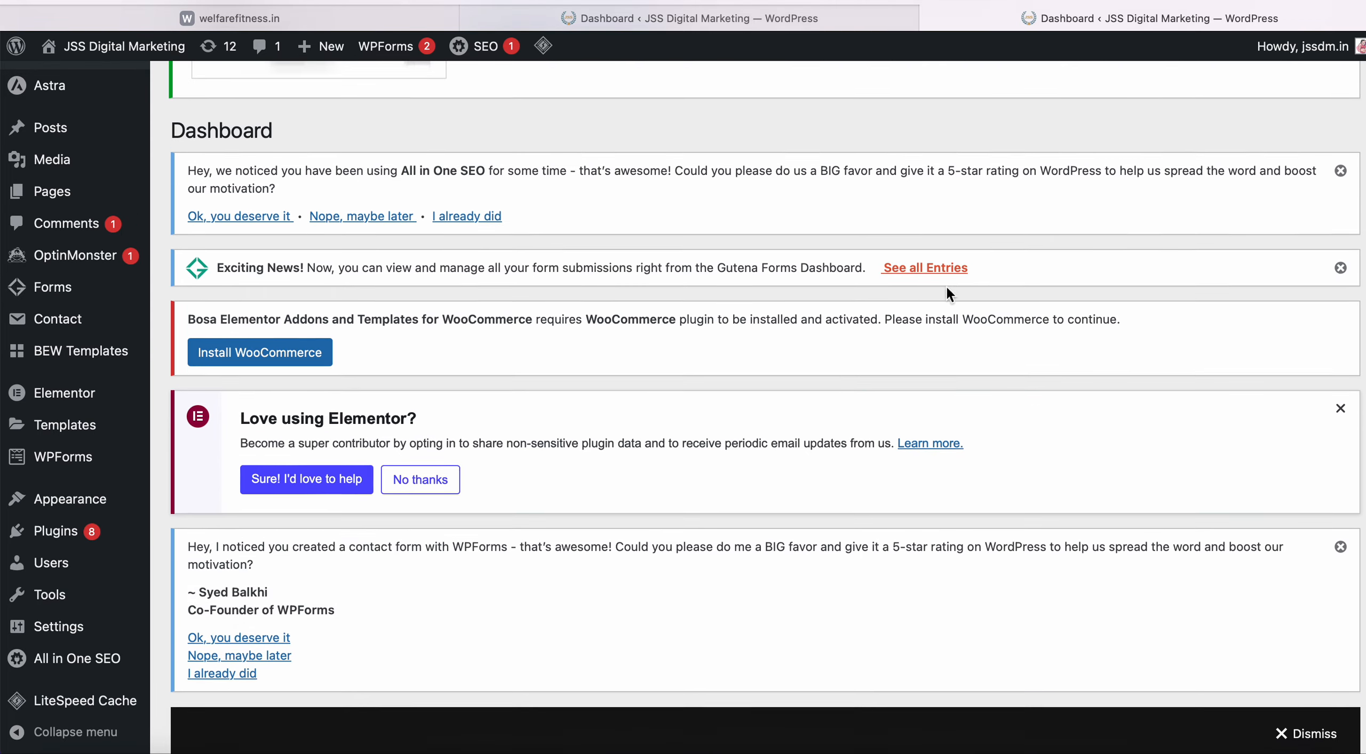
scroll(945, 284, up, 7)
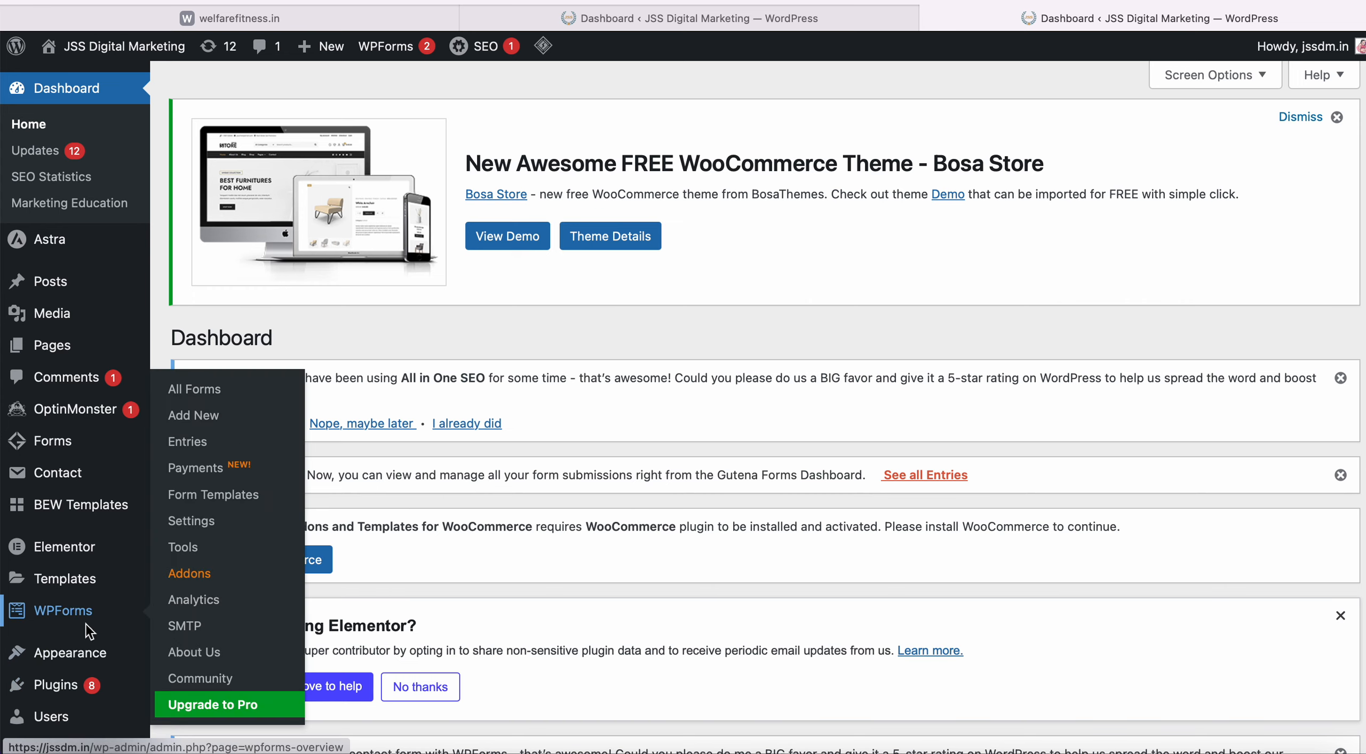
scroll(86, 623, down, 2)
mouse_move(77, 637)
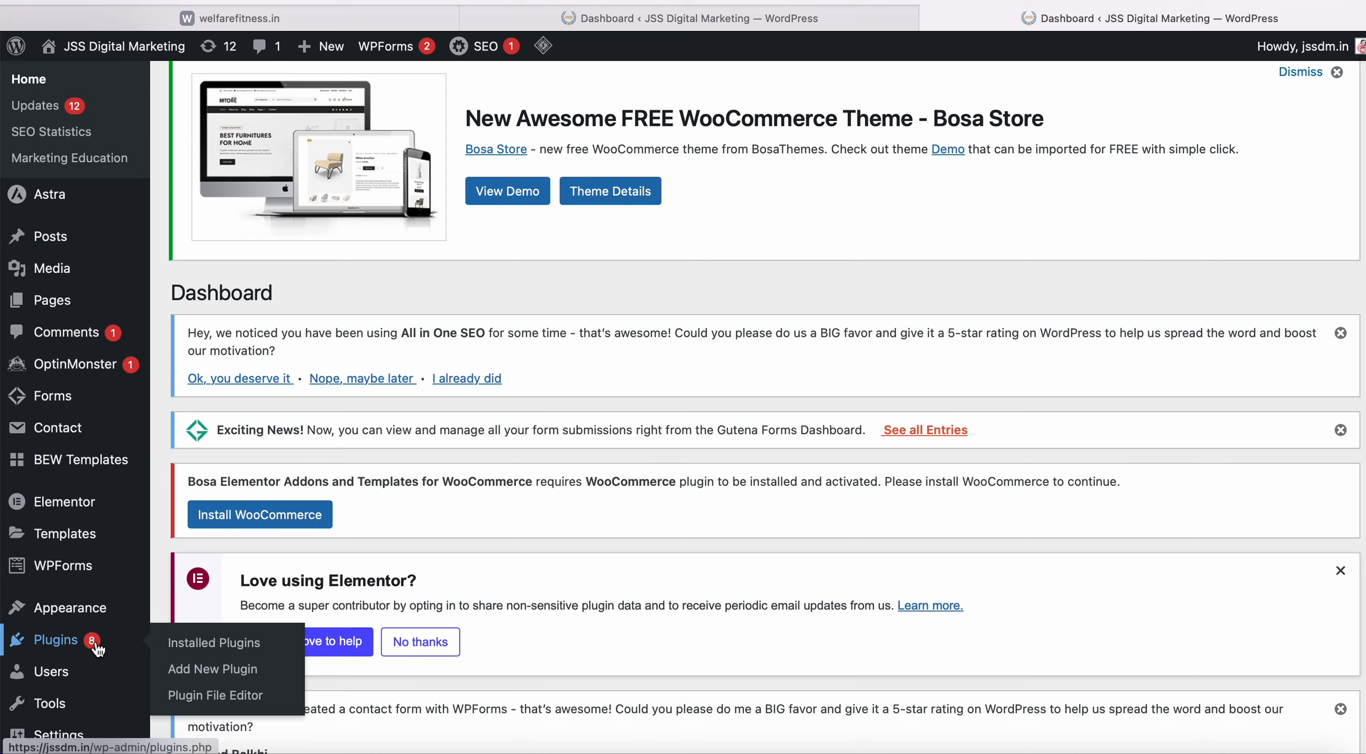
Go to Plugins > Add New Plugin and browse the Featured listings like Classic Editor and Akismet.
click(95, 640)
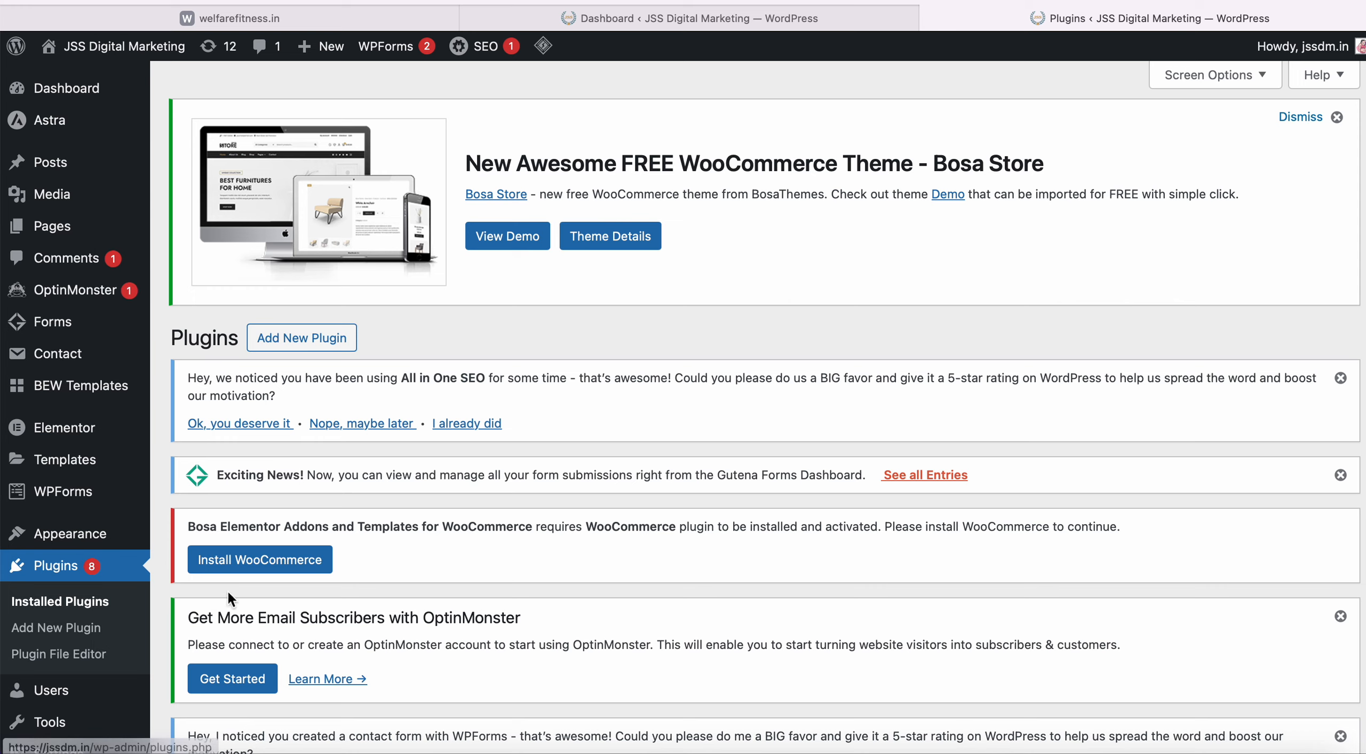
scroll(235, 539, down, 2)
scroll(235, 539, up, 2)
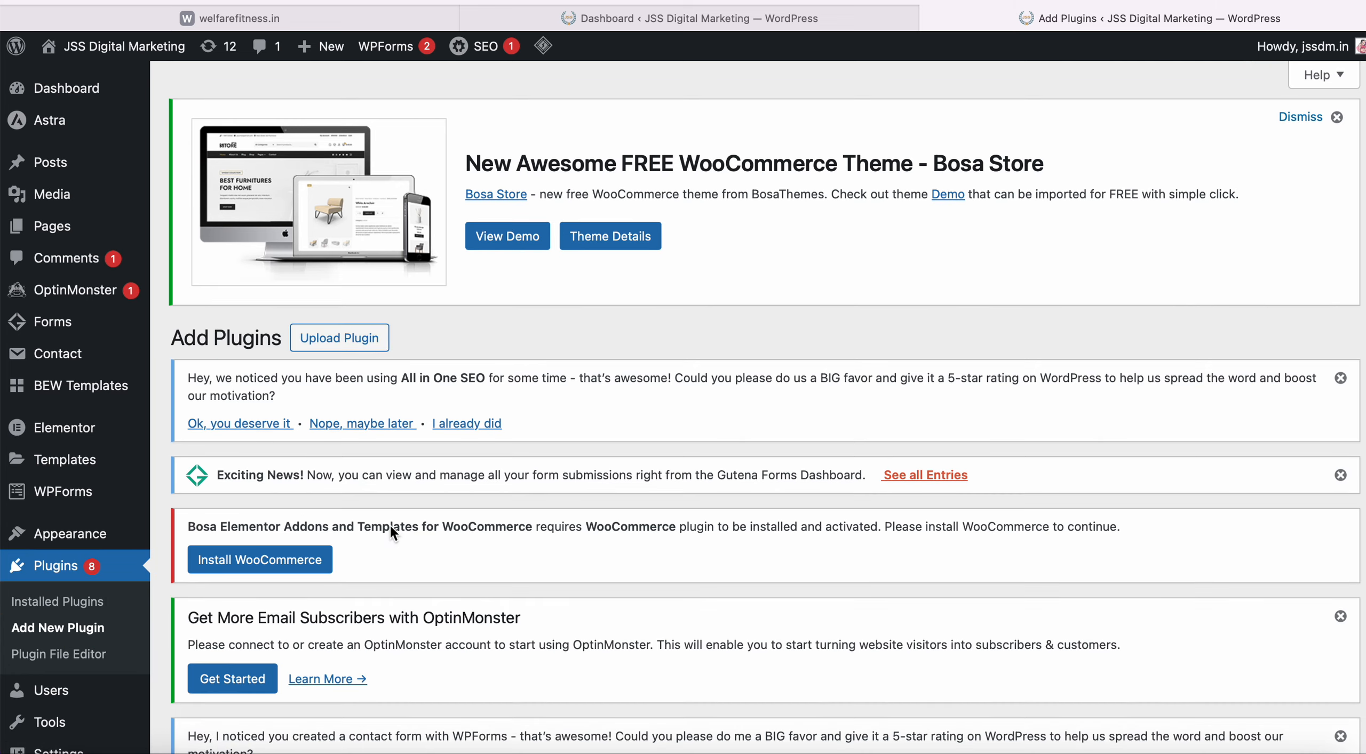
scroll(391, 525, down, 10)
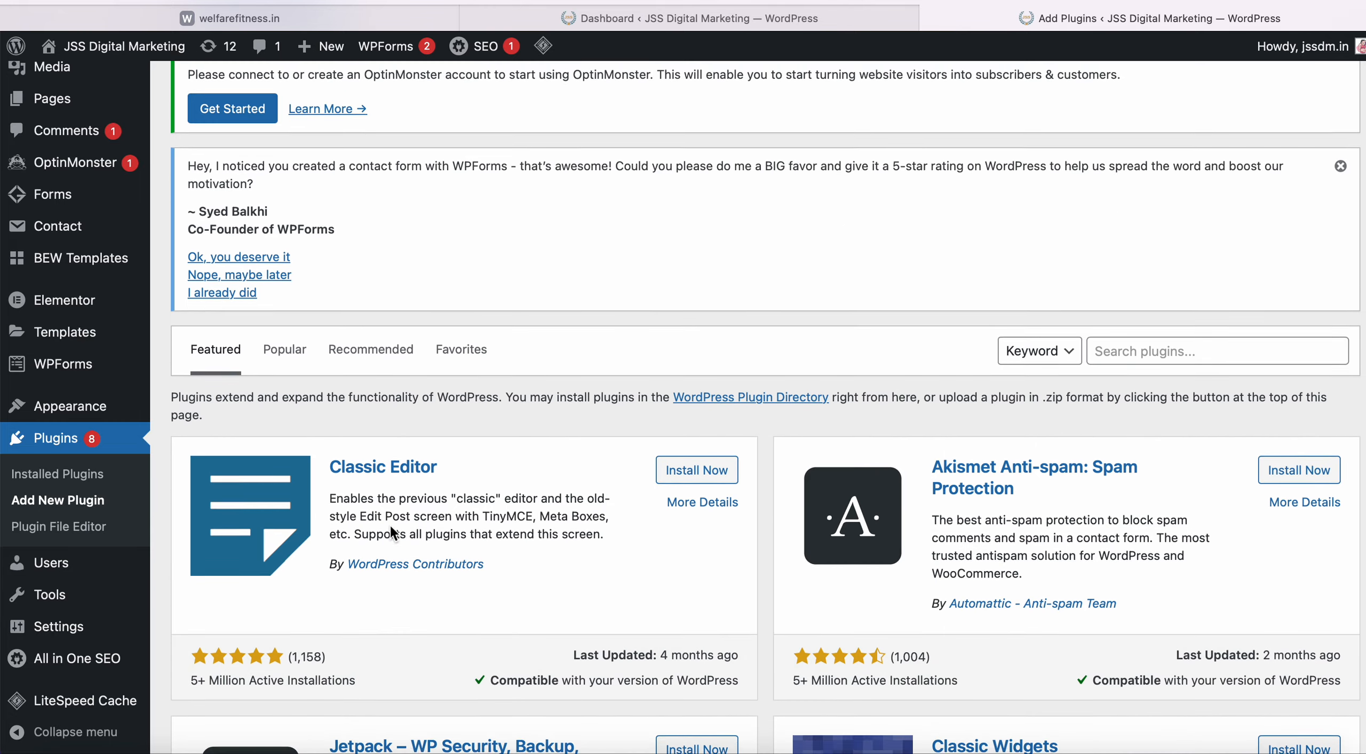
scroll(391, 524, down, 3)
scroll(389, 523, up, 6)
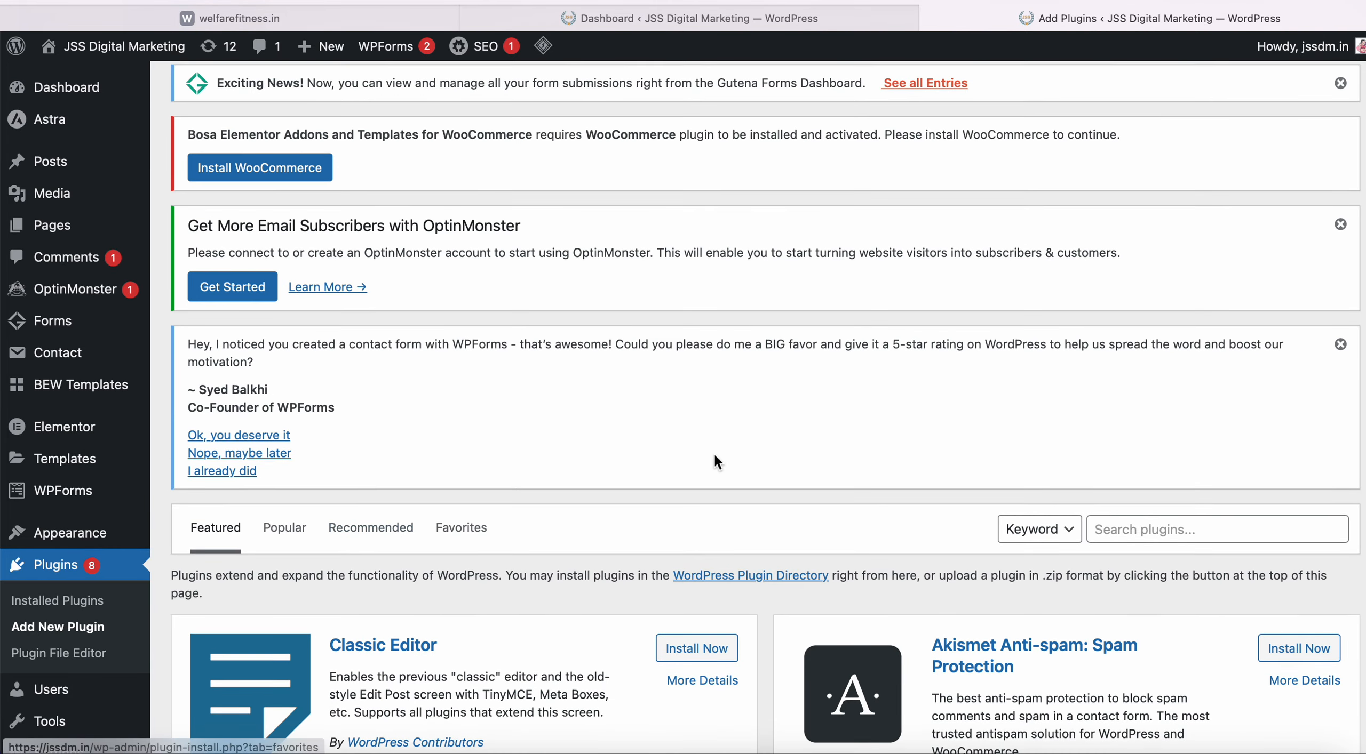
click(1157, 532)
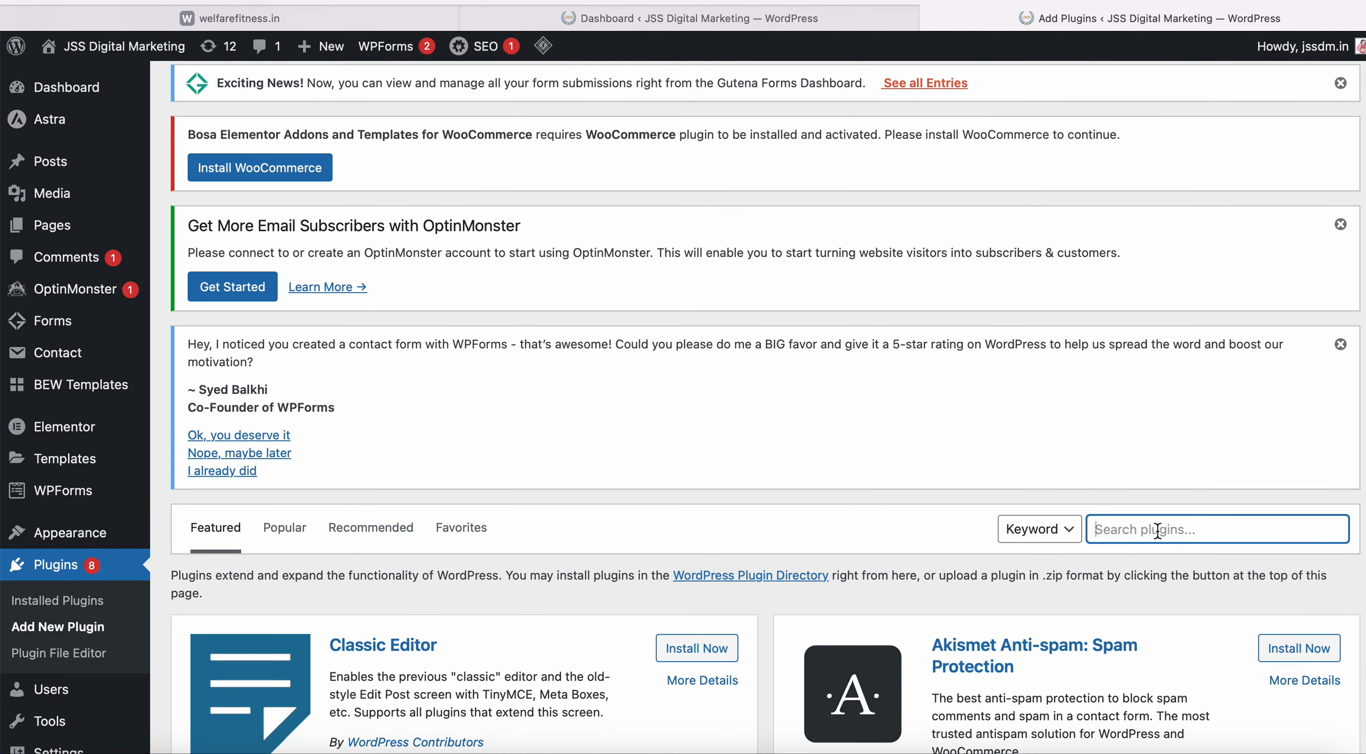
Search plugins for 'starter' and view Starter Templates details, confirming it is already active.
text(s)
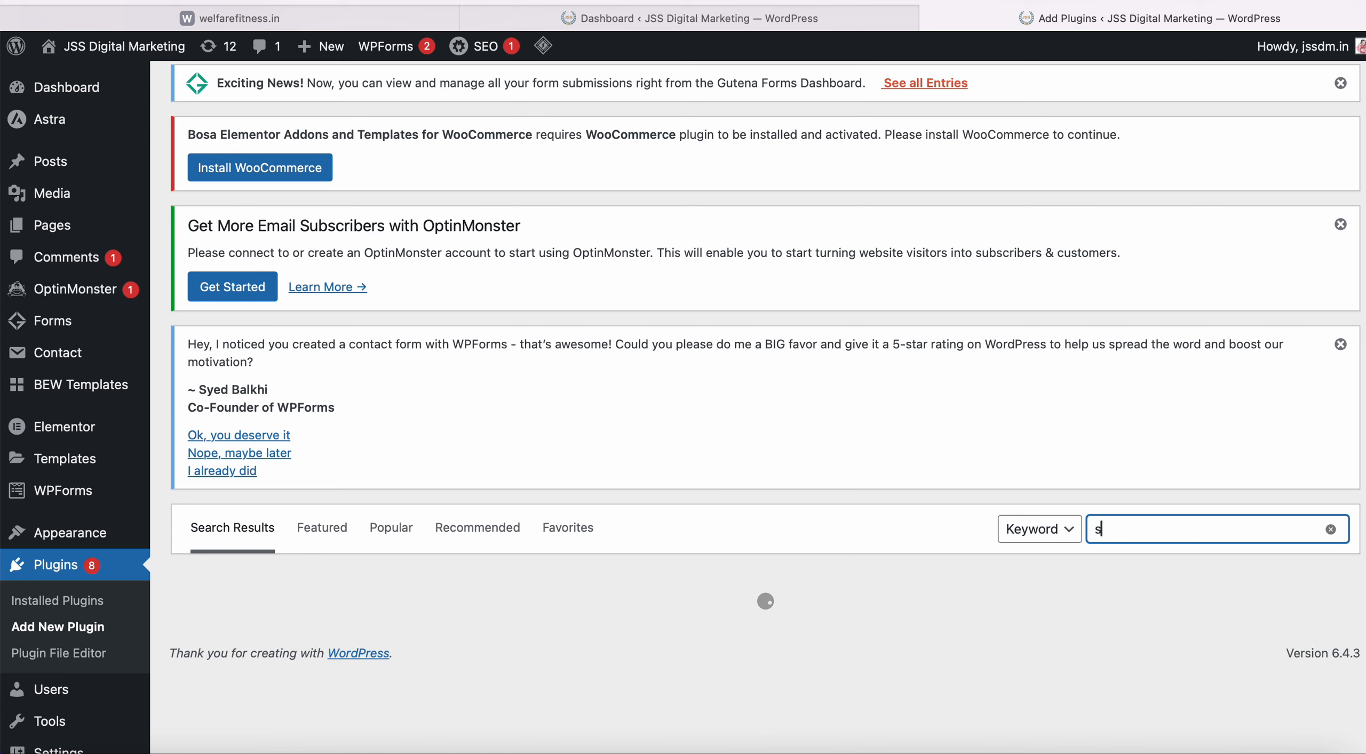
text(tarter)
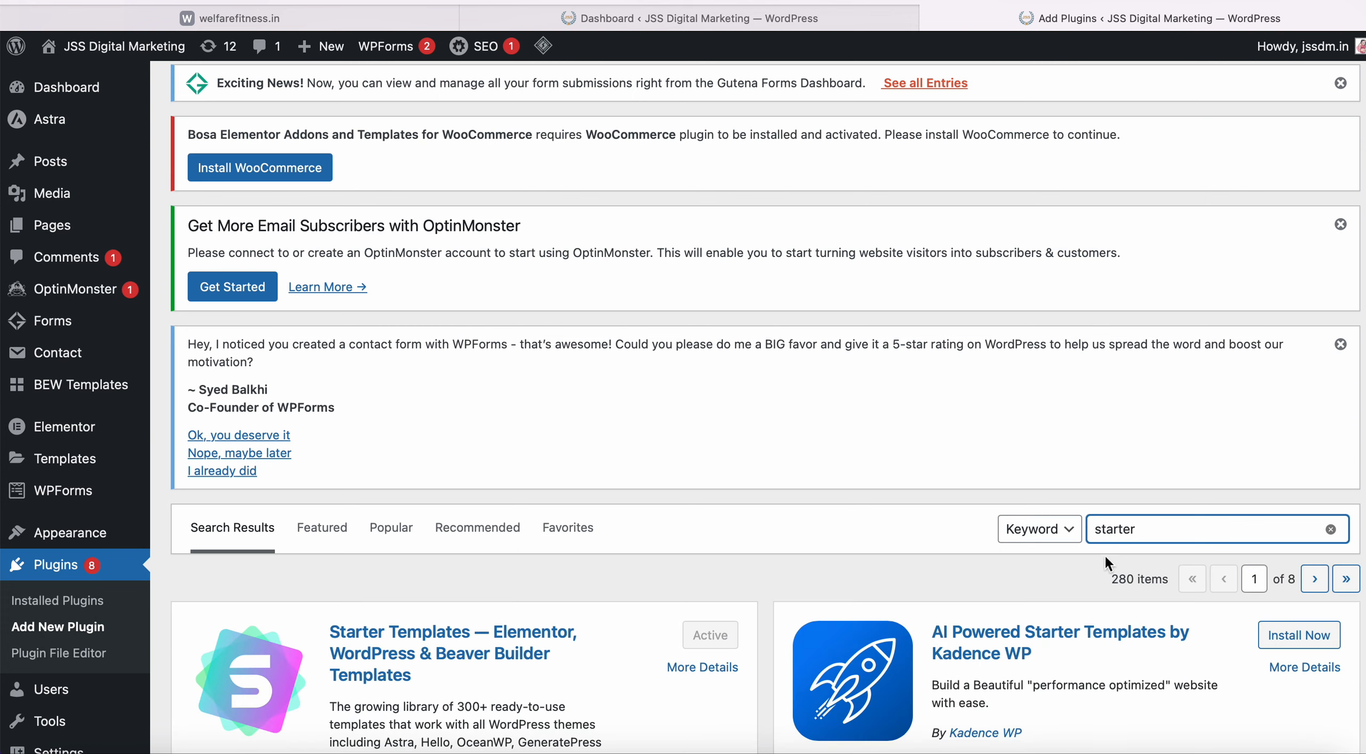
scroll(1019, 569, down, 3)
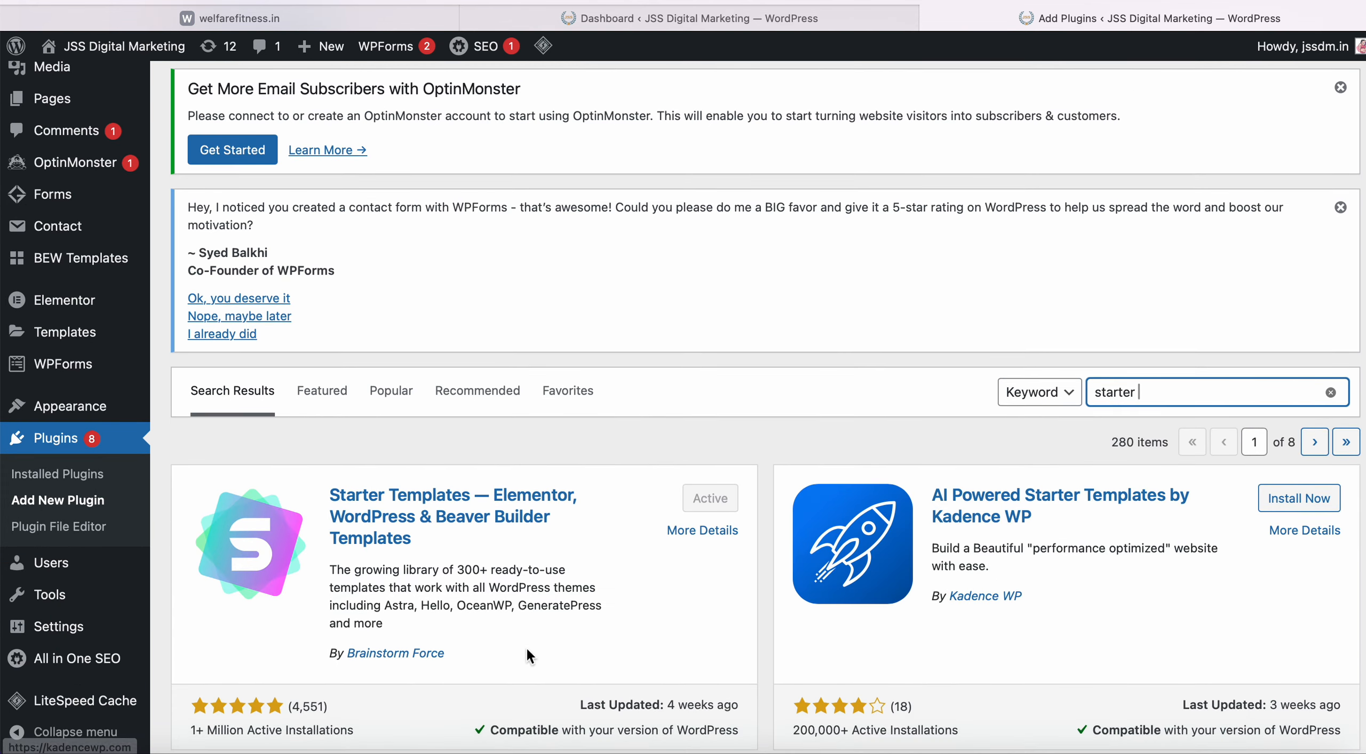
click(457, 519)
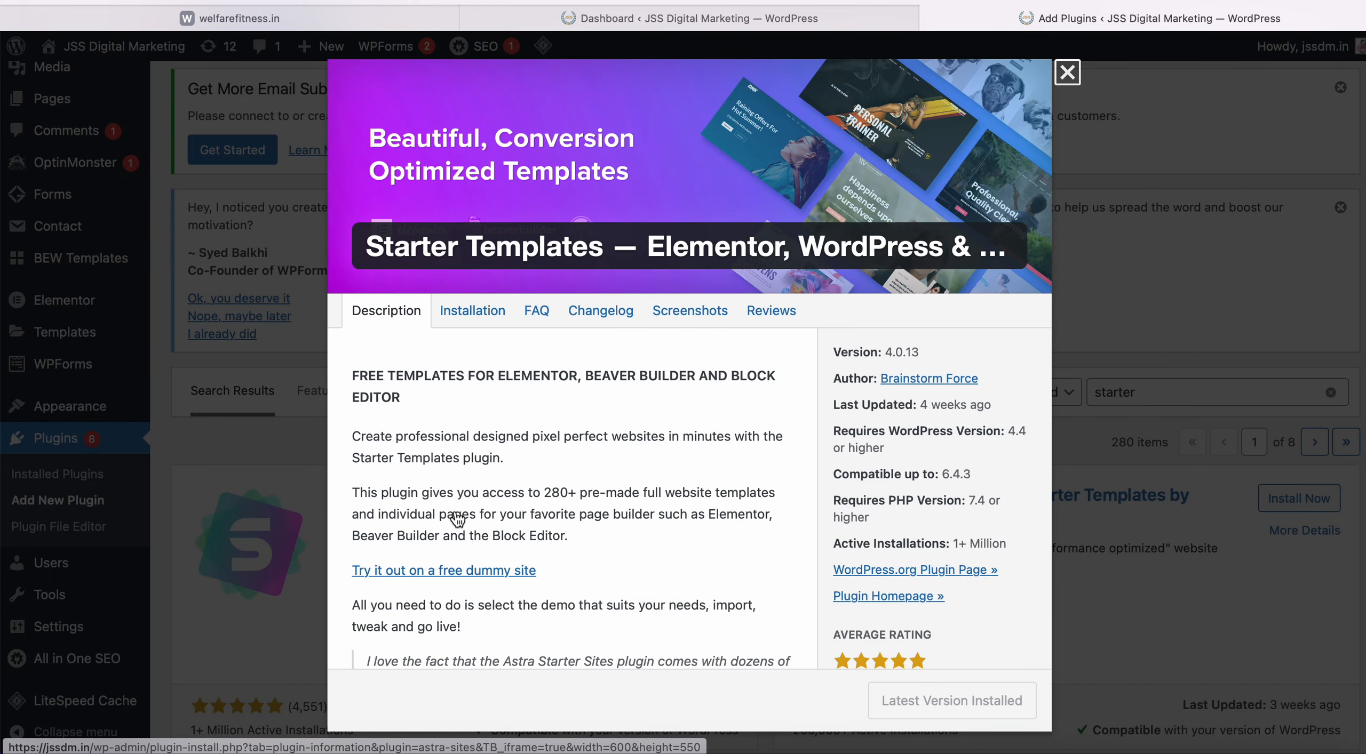
scroll(570, 479, down, 15)
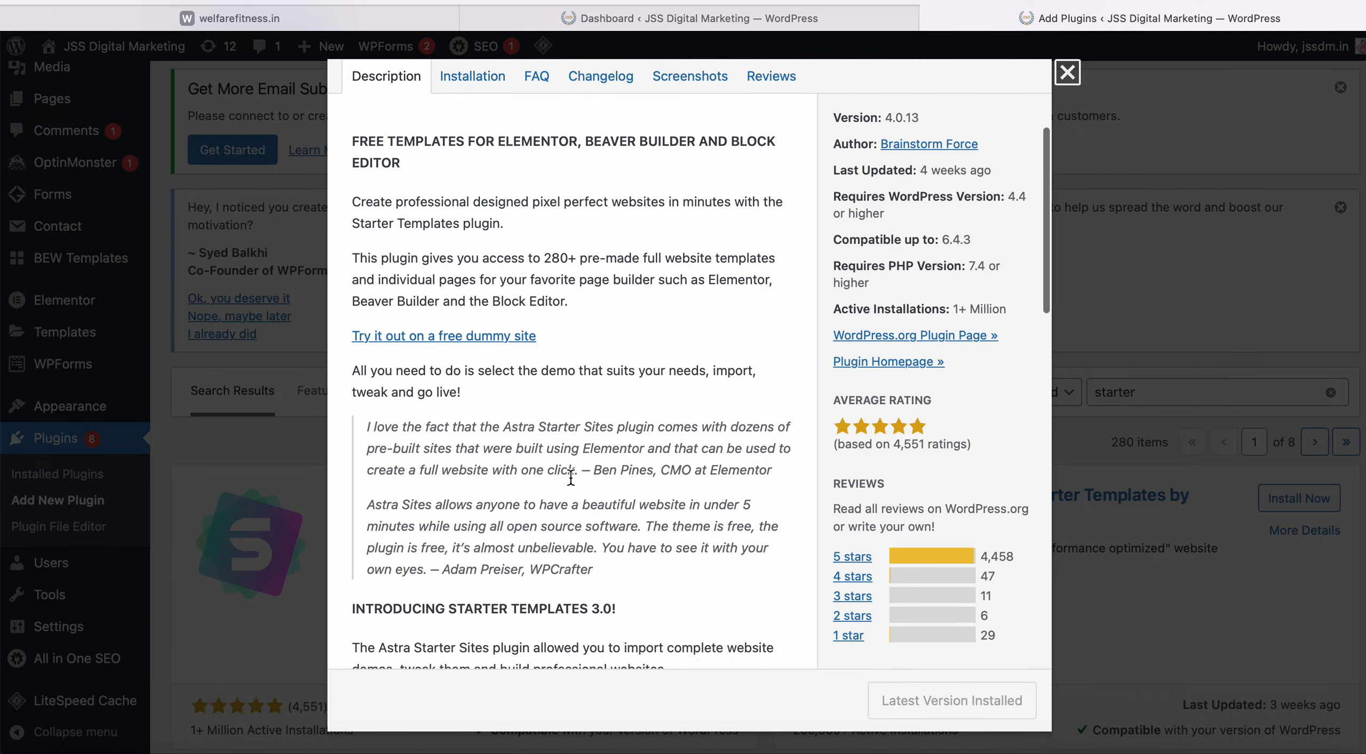
scroll(570, 475, down, 10)
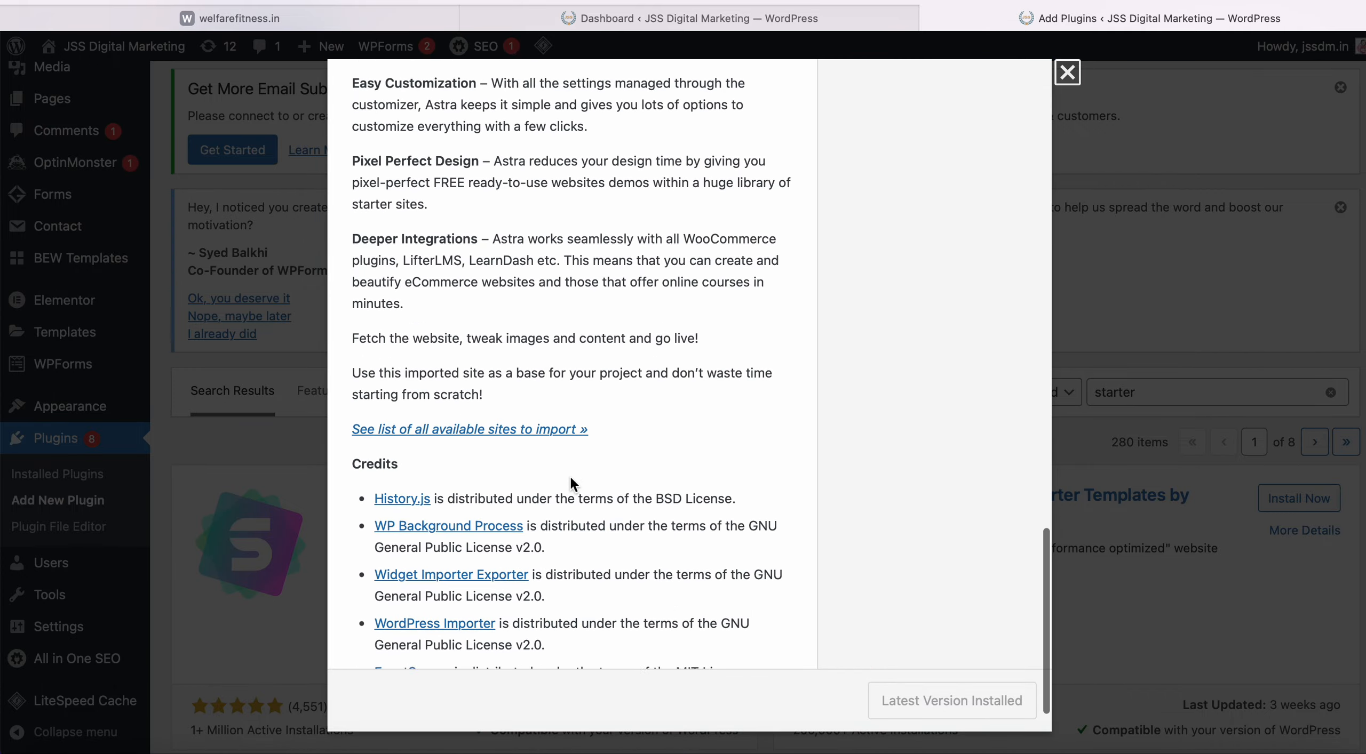
scroll(570, 475, up, 20)
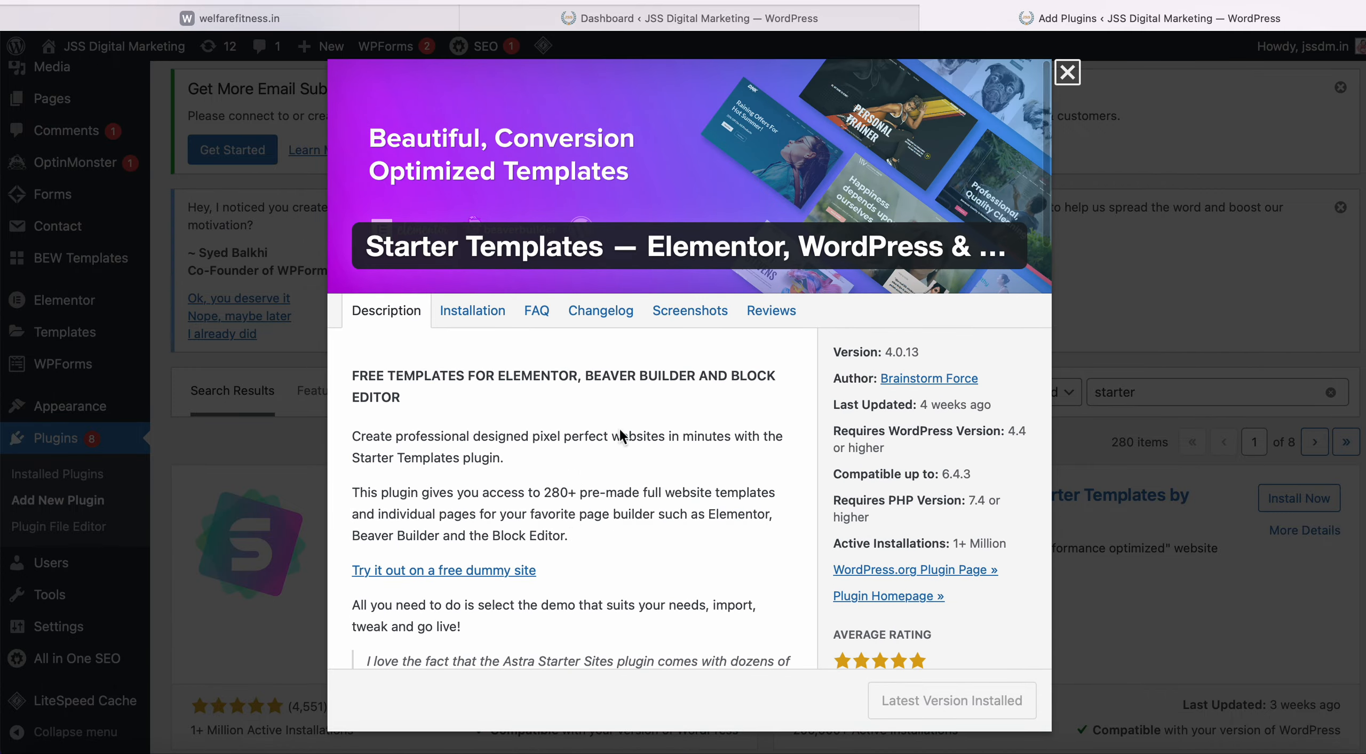
click(1066, 73)
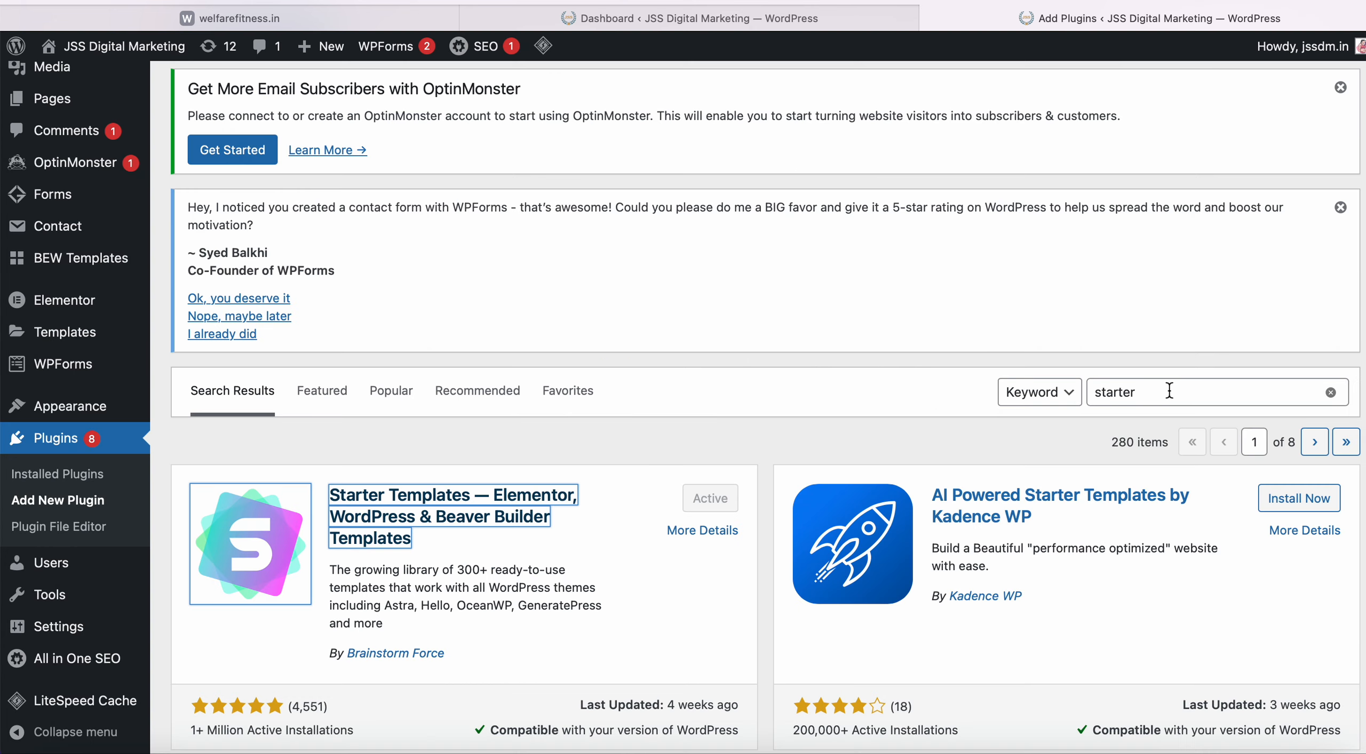
click(1169, 391)
Search the plugin directory for 'elem' and scroll through the Elementor results.
click(1330, 393)
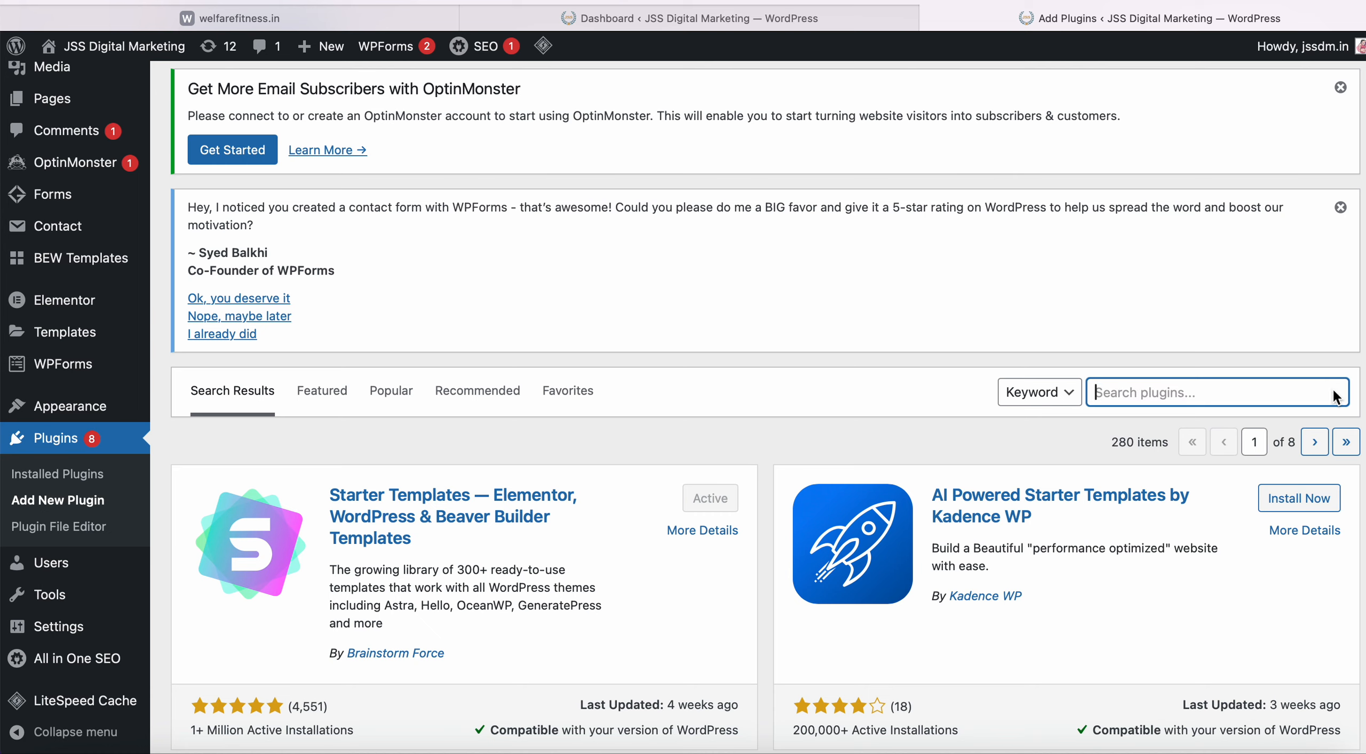
text(elem)
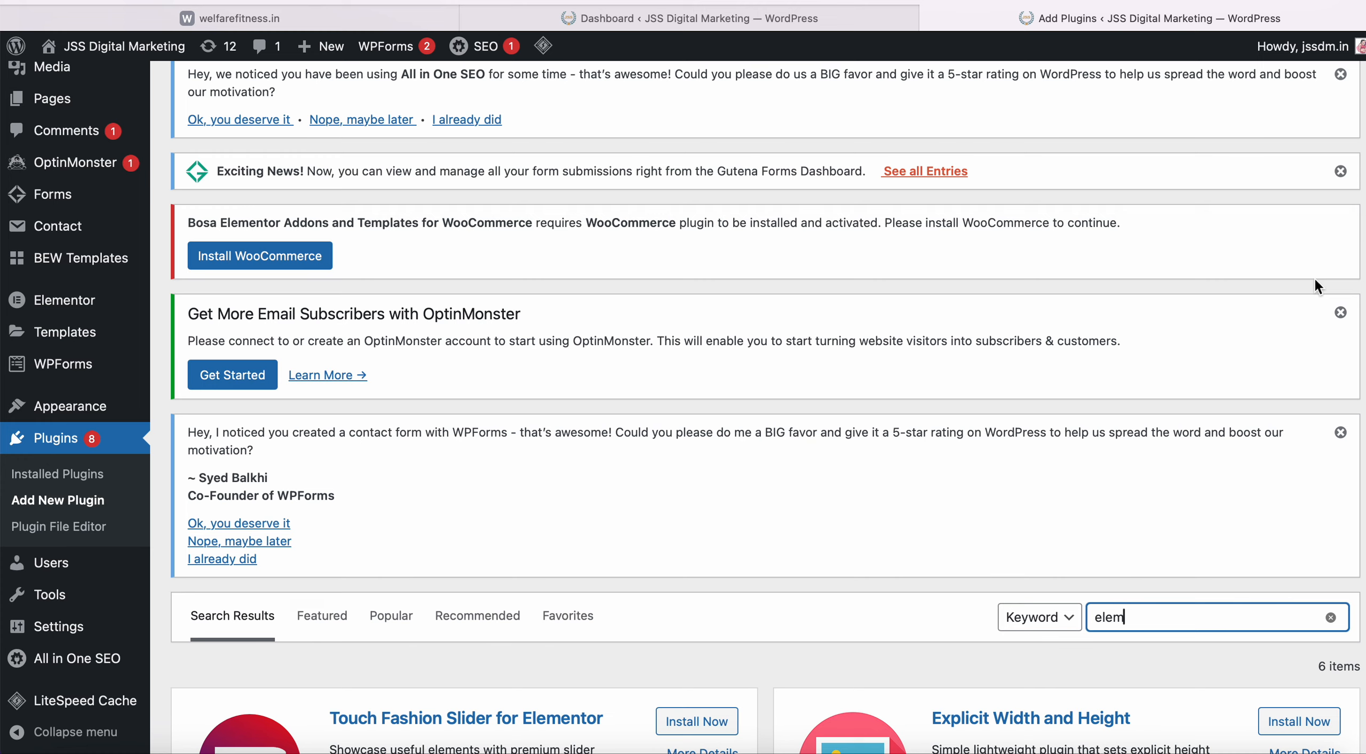
scroll(1314, 282, down, 8)
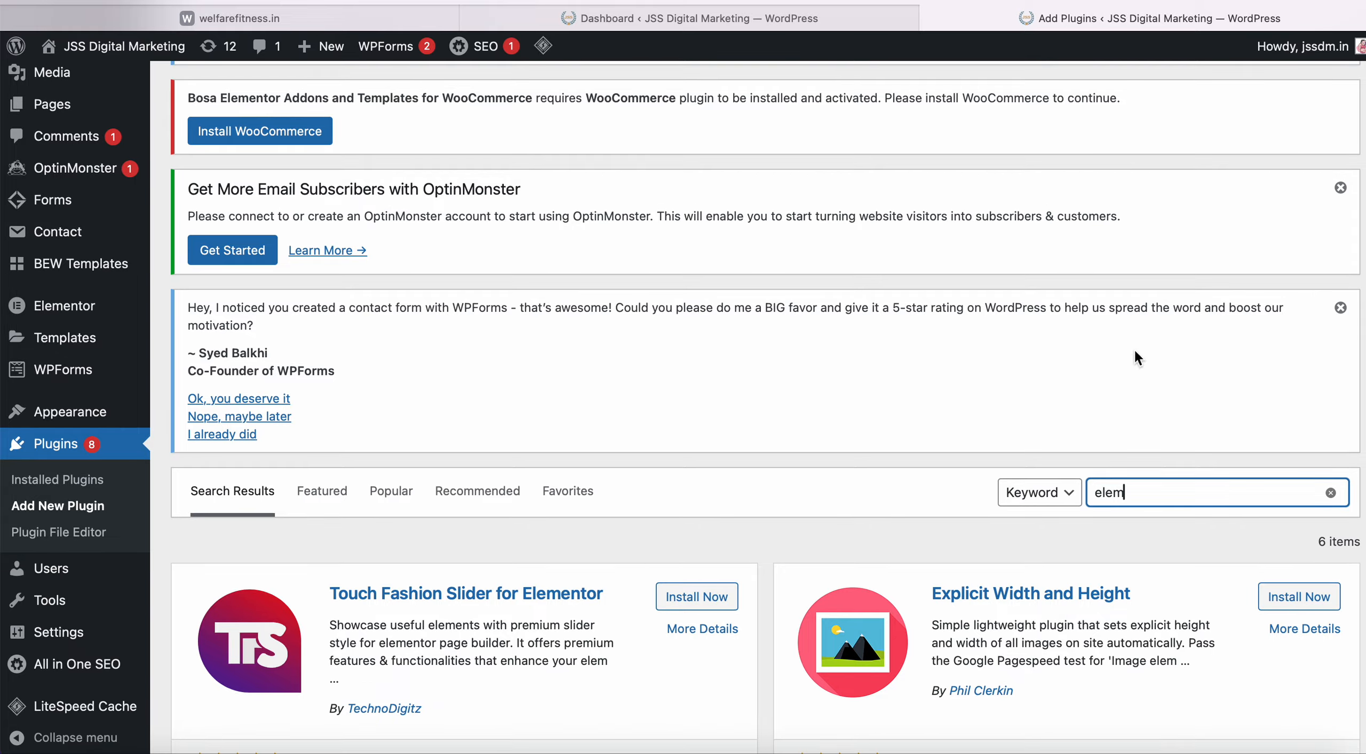
scroll(961, 605, down, 7)
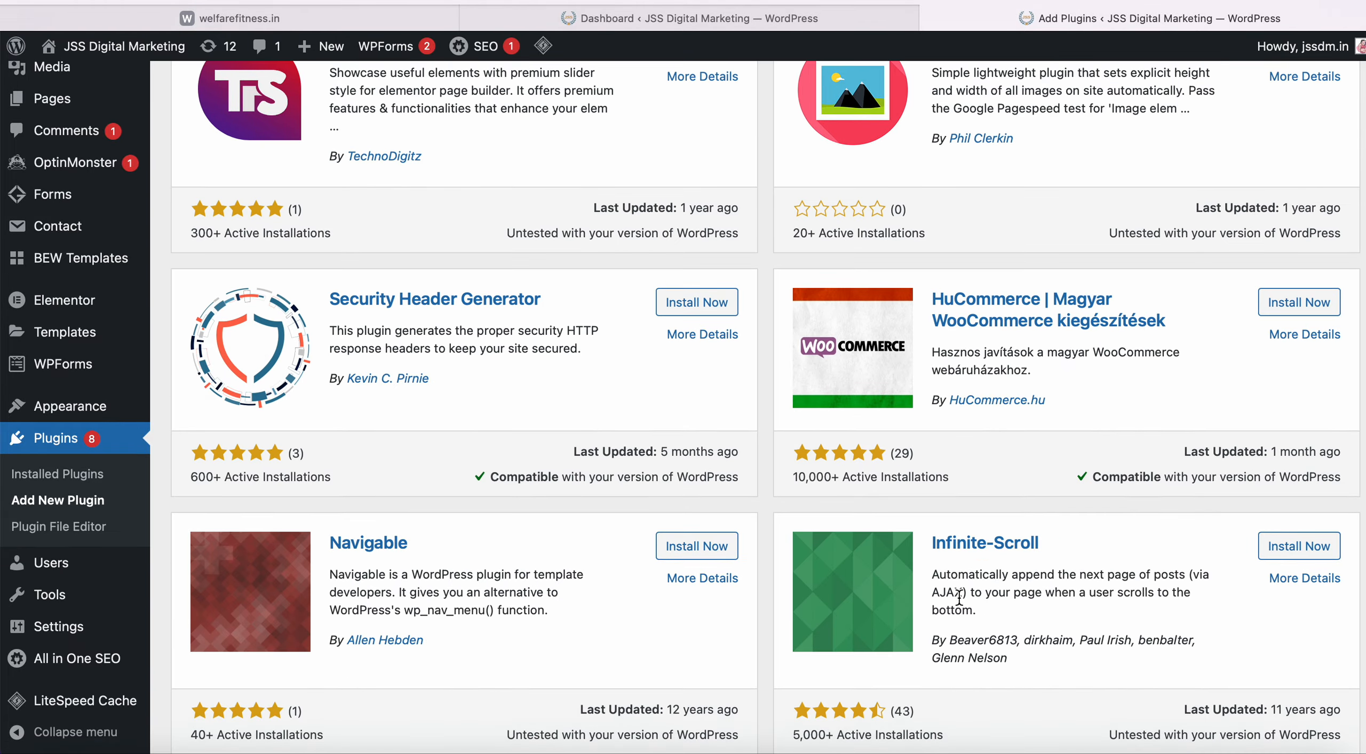
scroll(959, 598, up, 15)
scroll(958, 597, down, 8)
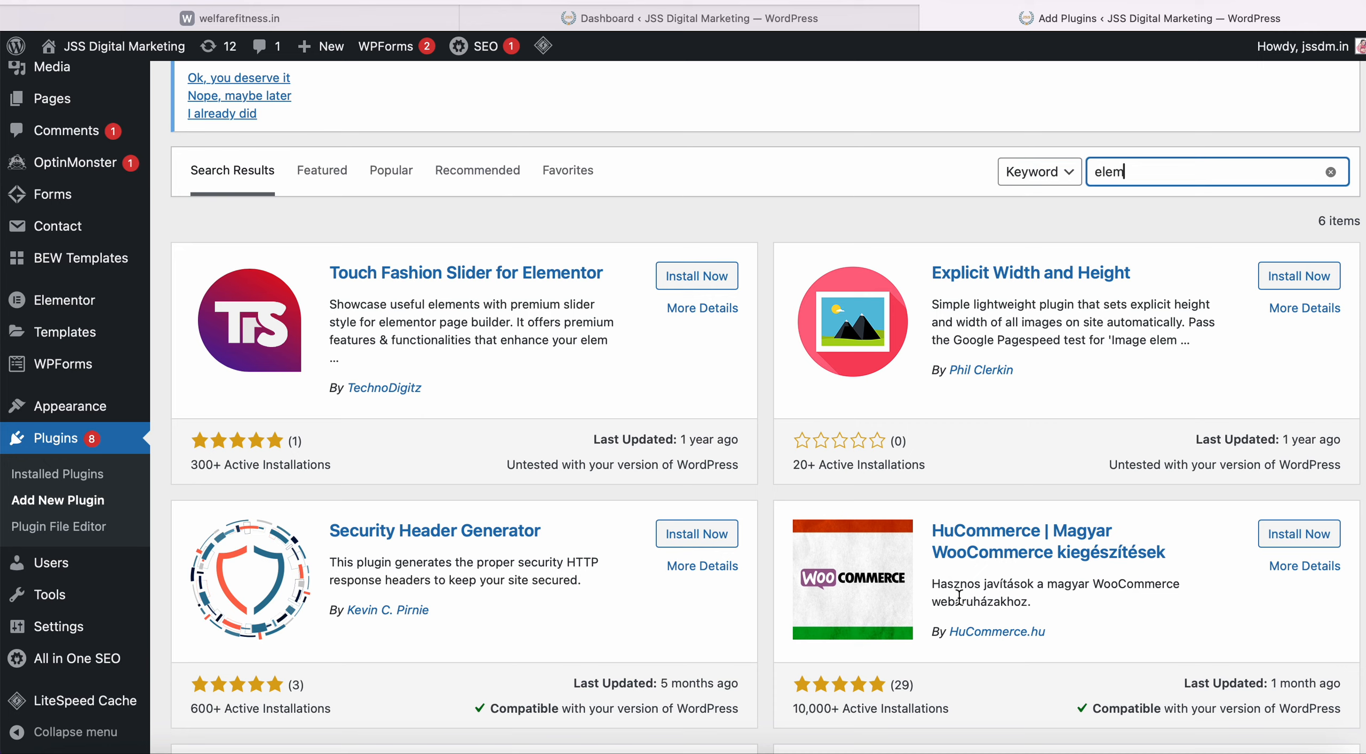
scroll(959, 597, down, 2)
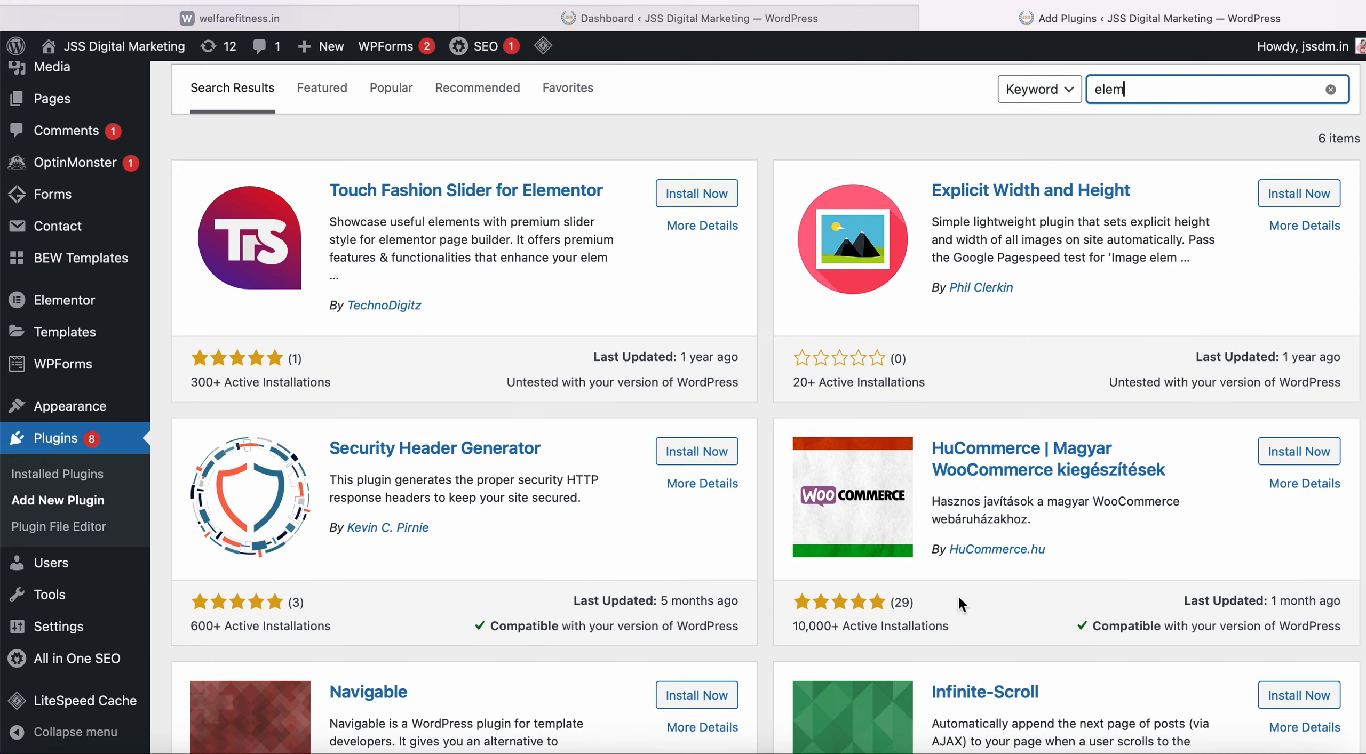
scroll(958, 598, down, 5)
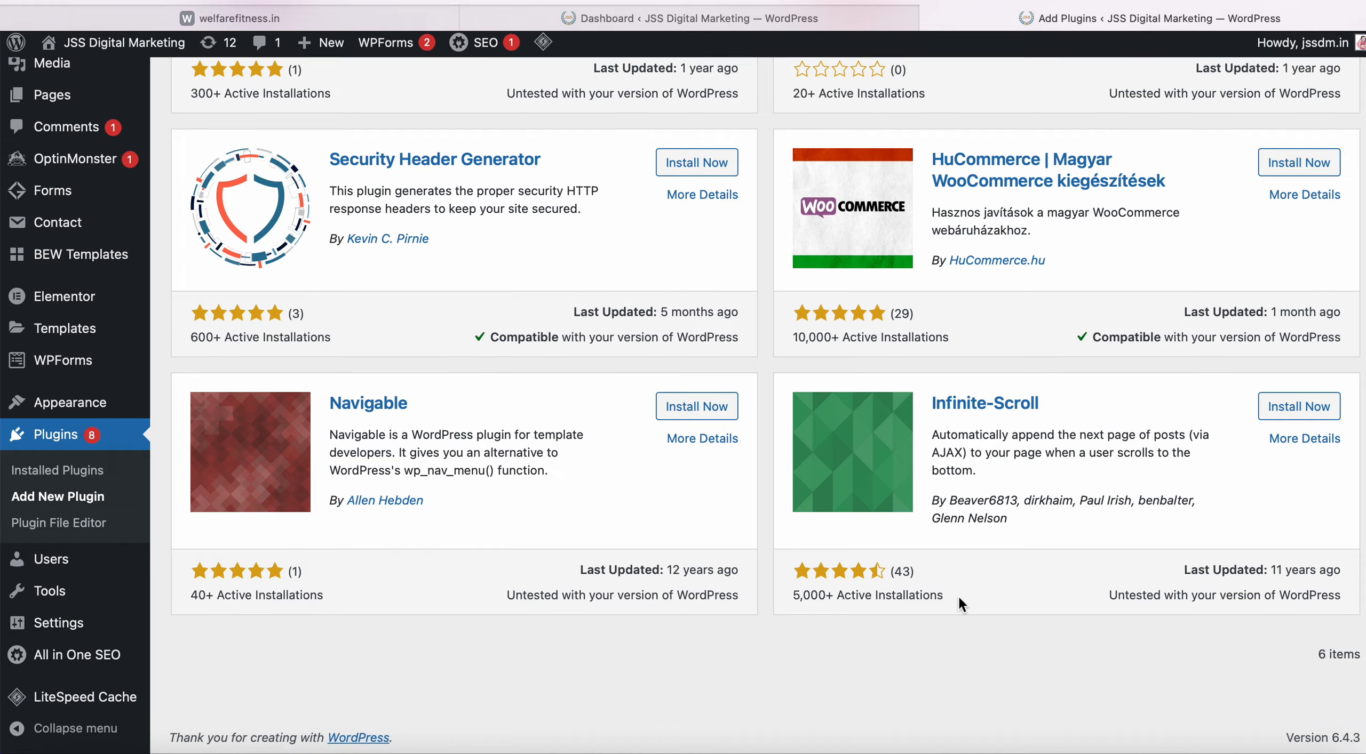
scroll(958, 595, up, 6)
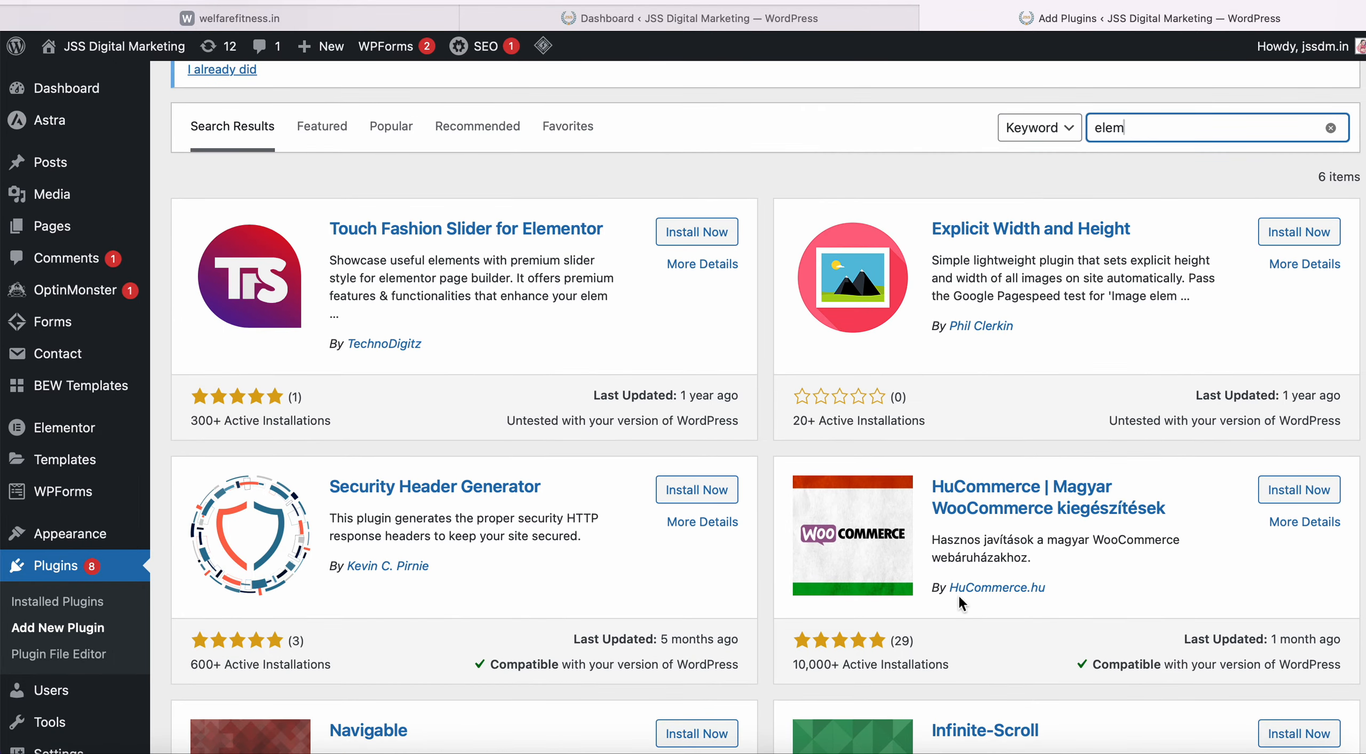
scroll(958, 594, down, 2)
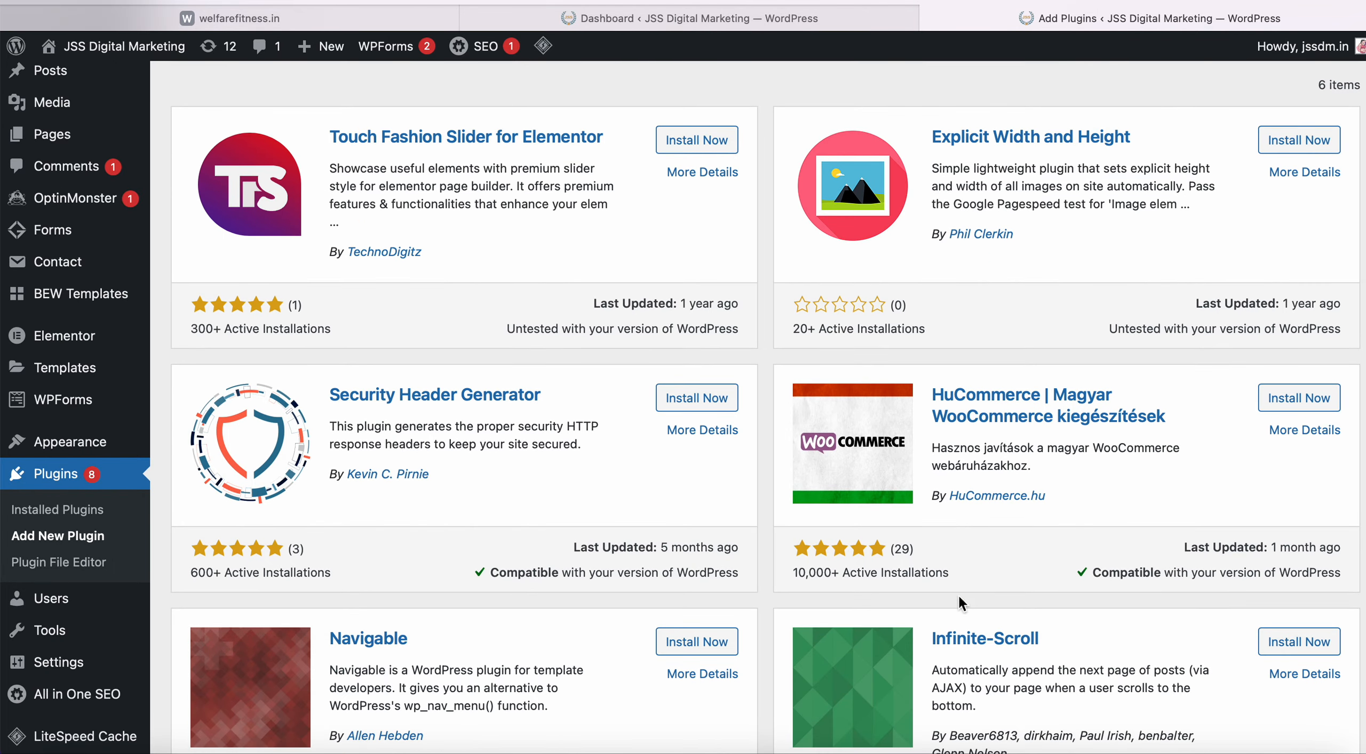
scroll(958, 597, up, 9)
scroll(958, 596, down, 4)
scroll(958, 596, up, 9)
scroll(1181, 593, down, 12)
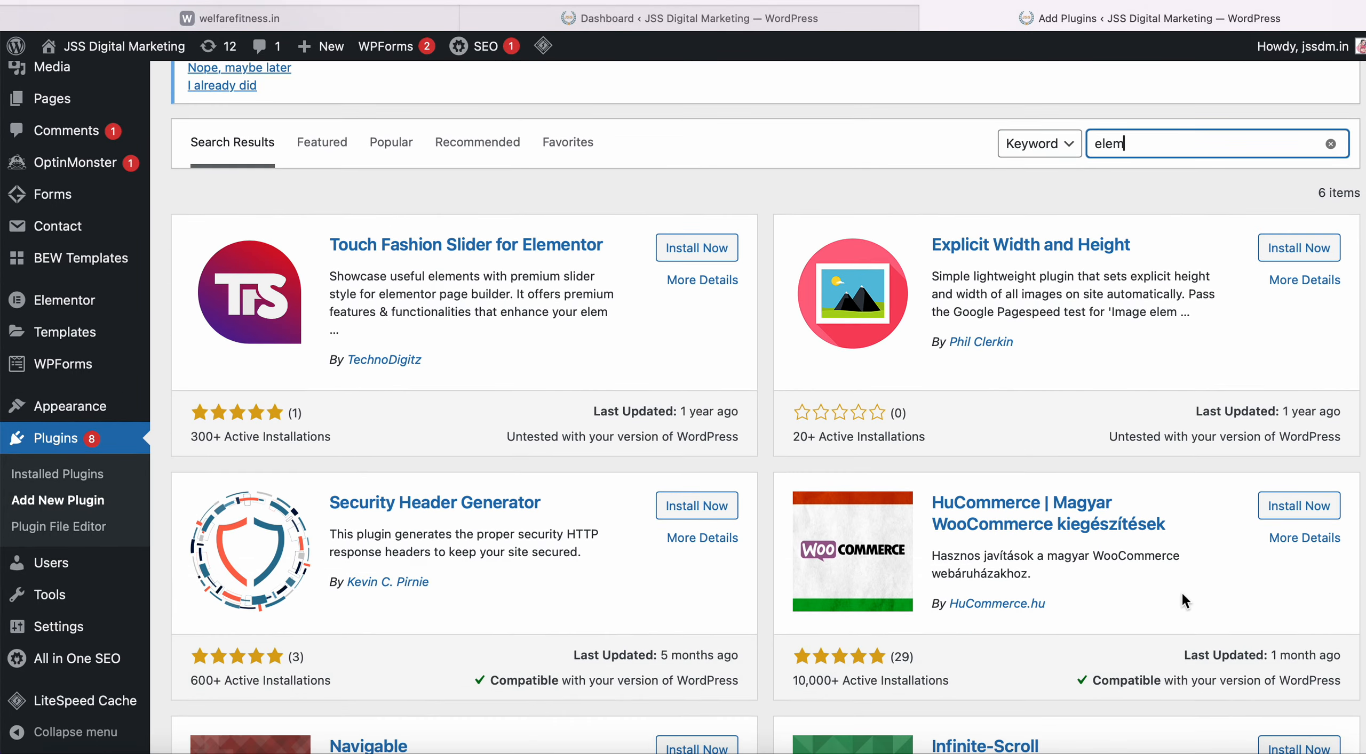
scroll(1181, 592, up, 2)
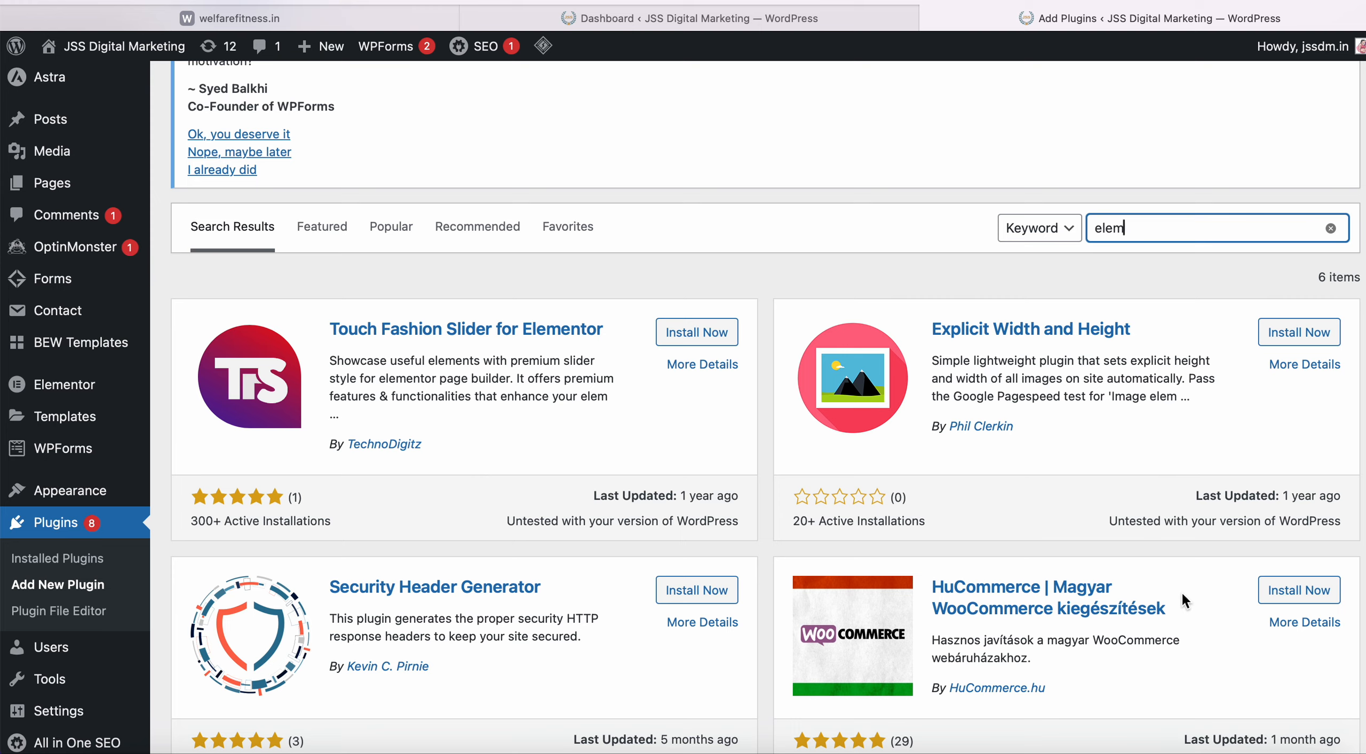
Erase the search term so all 54,783 plugins are listed again.
text(enter)
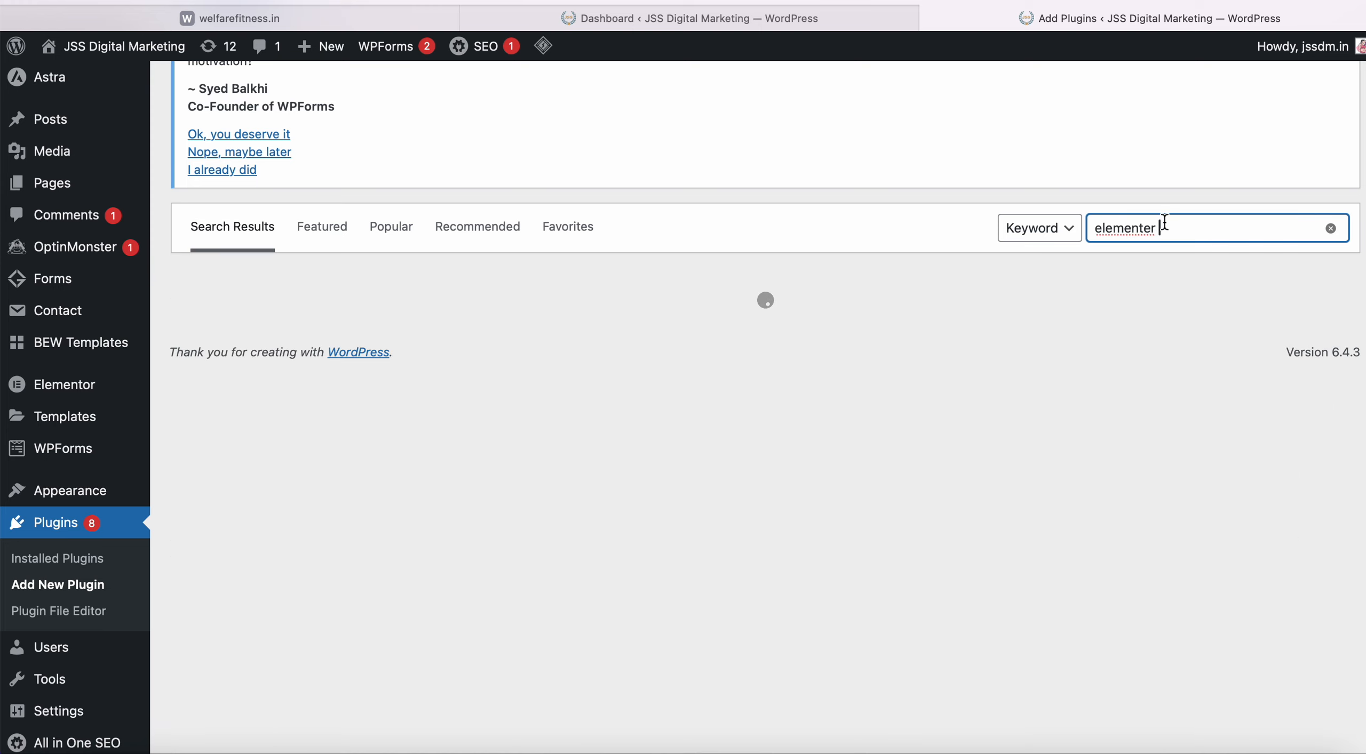
key(BackSpace)
key(BackSpace)
key(BackSpace)
key(BackSpace)
key(BackSpace)
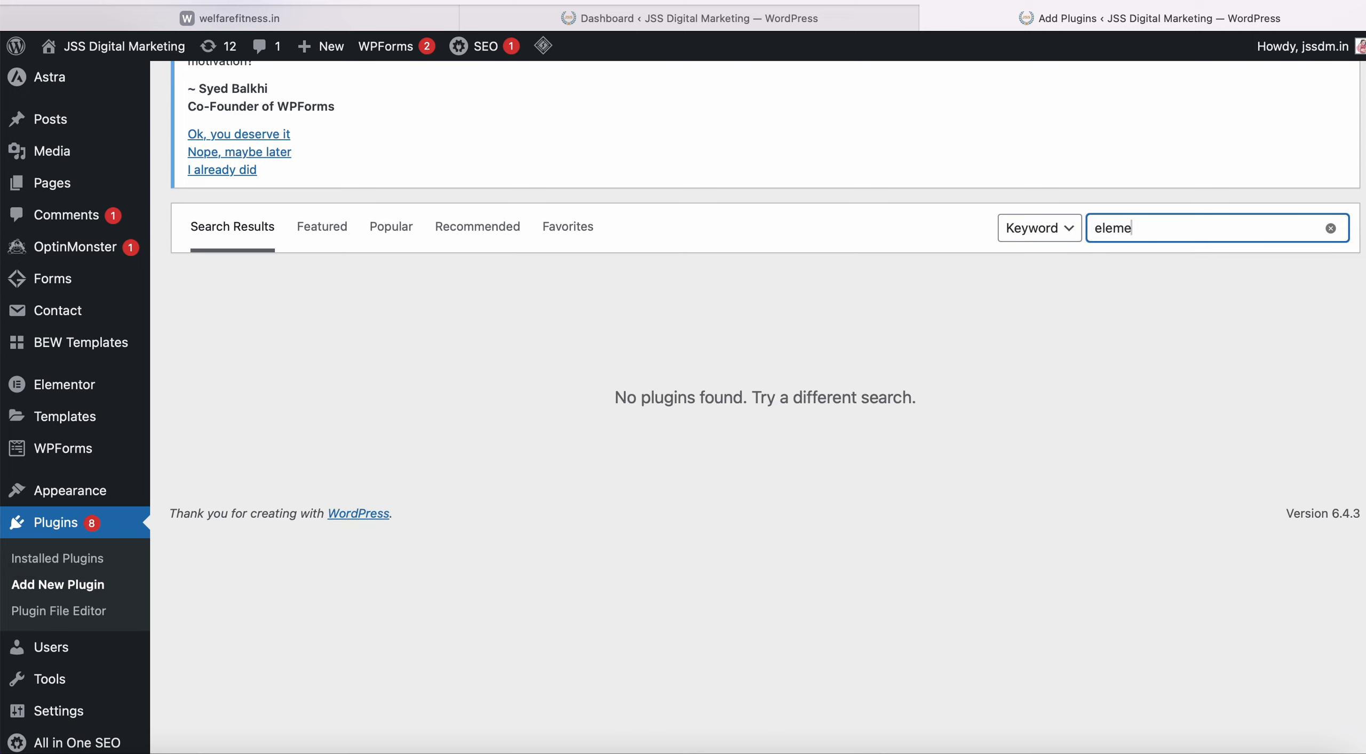
key(BackSpace)
key(BackSpace)
key(BackSpace)
key(BackSpace)
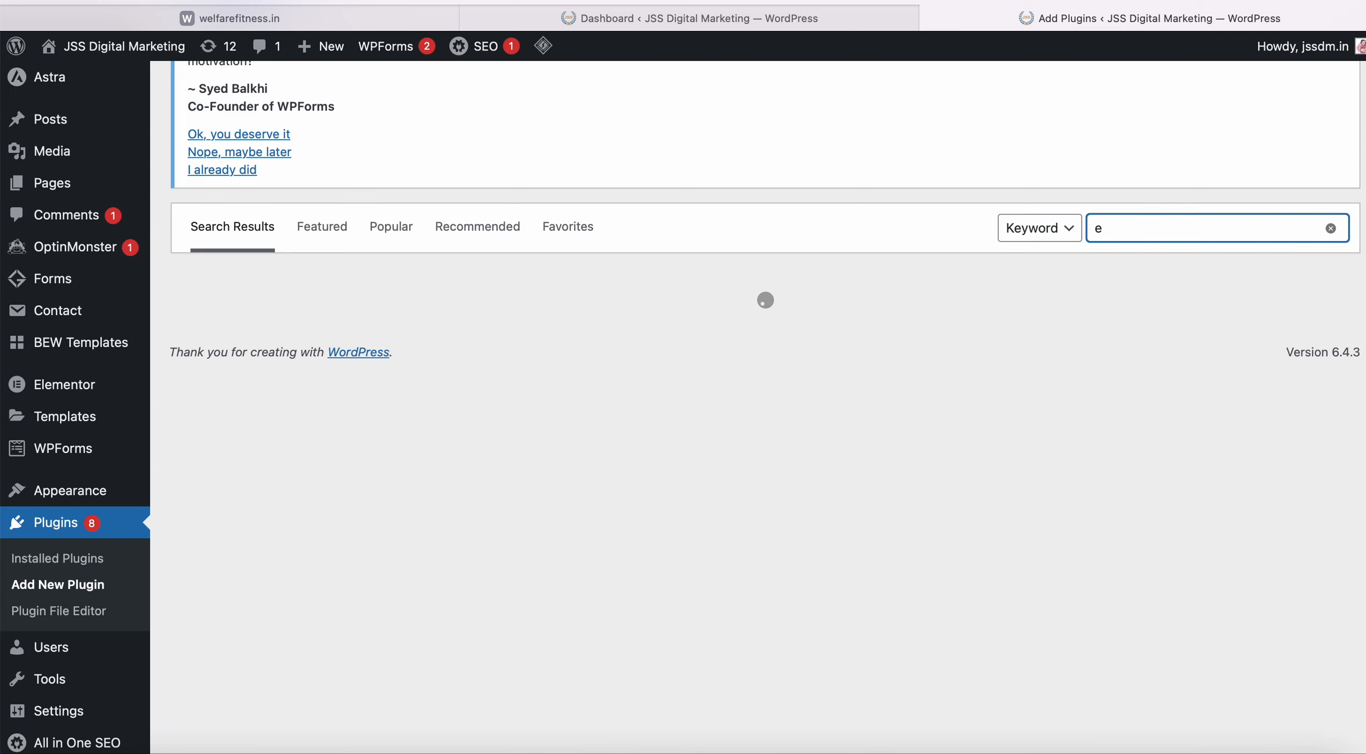
key(BackSpace)
mouse_move(81, 400)
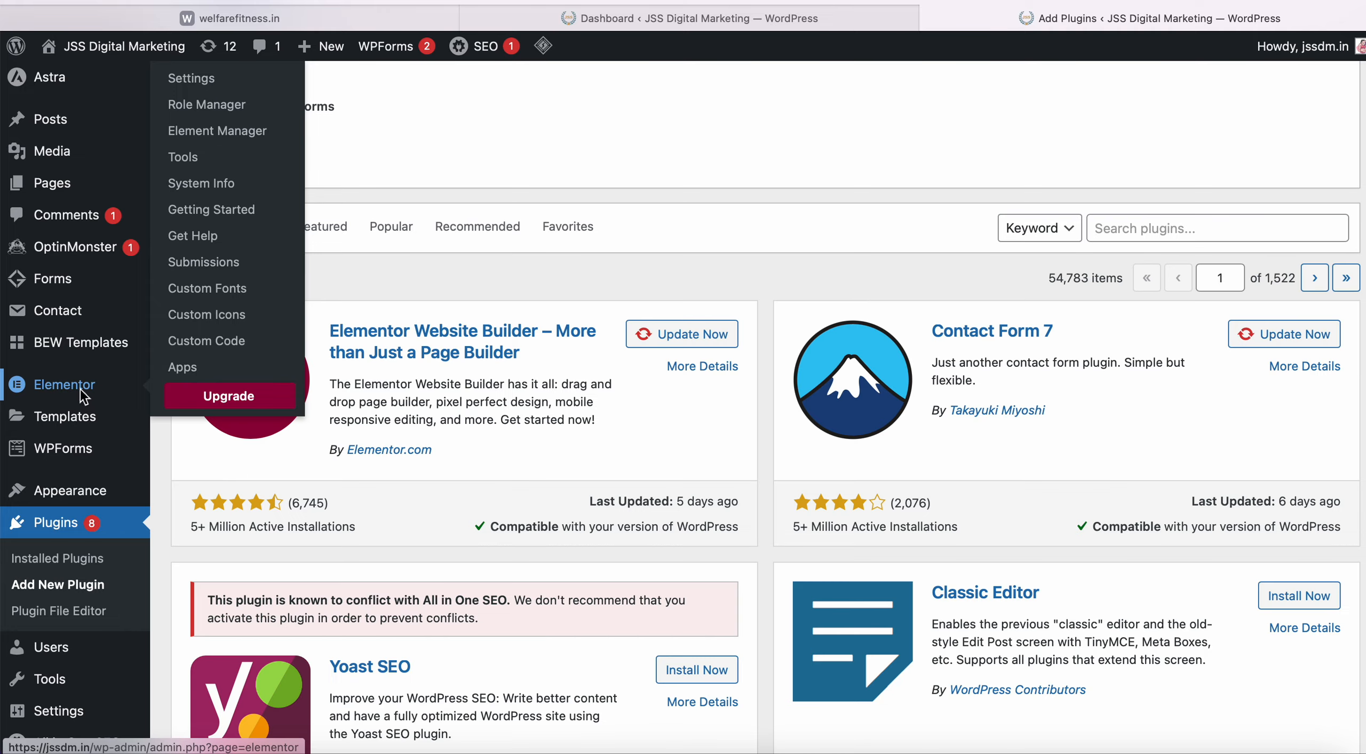
Open Elementor's Settings page and view its Integrations settings.
click(81, 394)
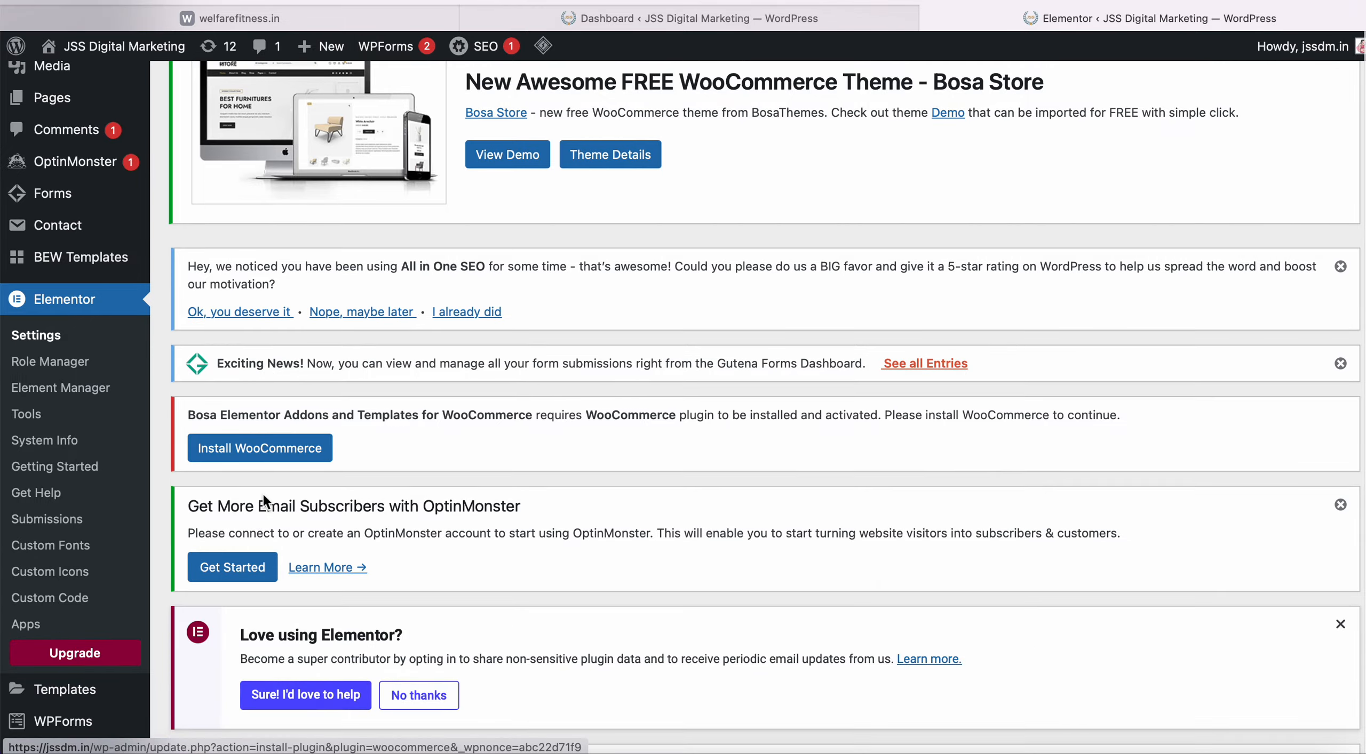
scroll(264, 497, down, 5)
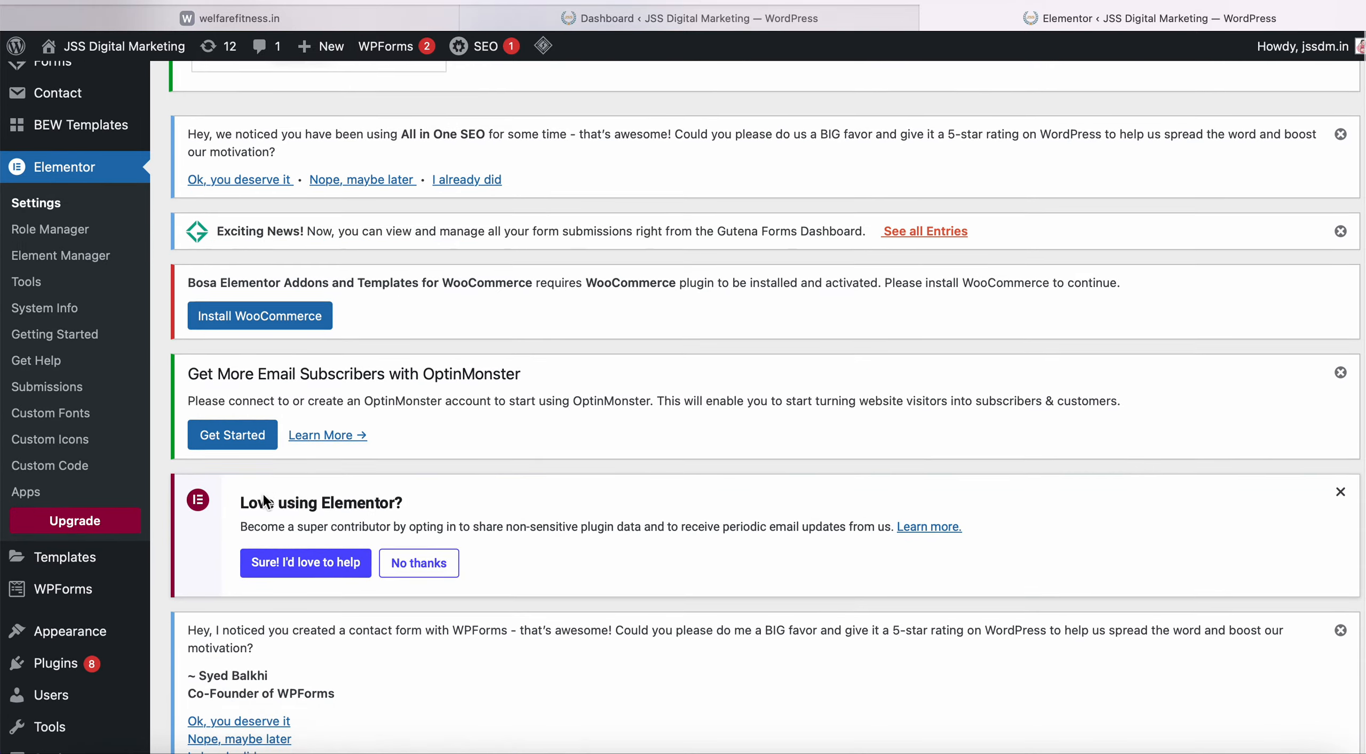
scroll(263, 496, down, 7)
click(263, 490)
scroll(265, 502, up, 18)
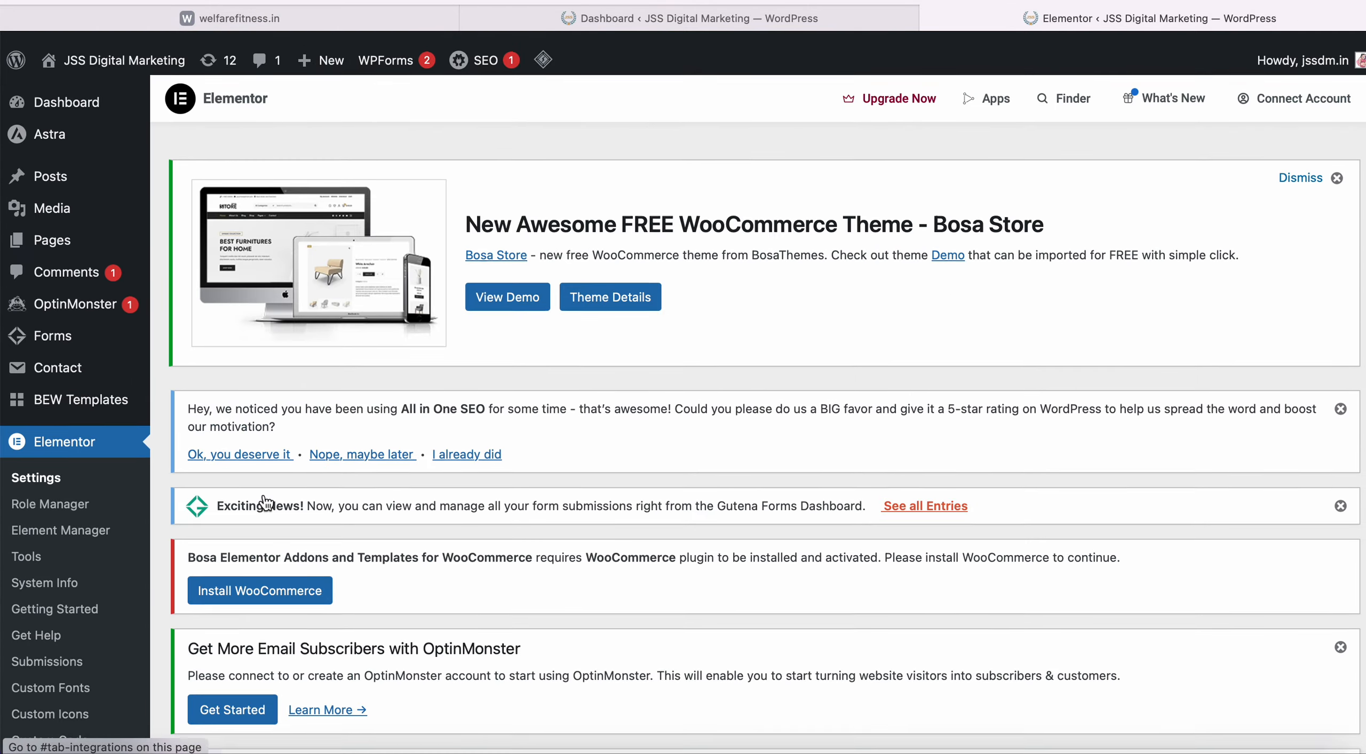
scroll(262, 493, down, 6)
mouse_move(50, 607)
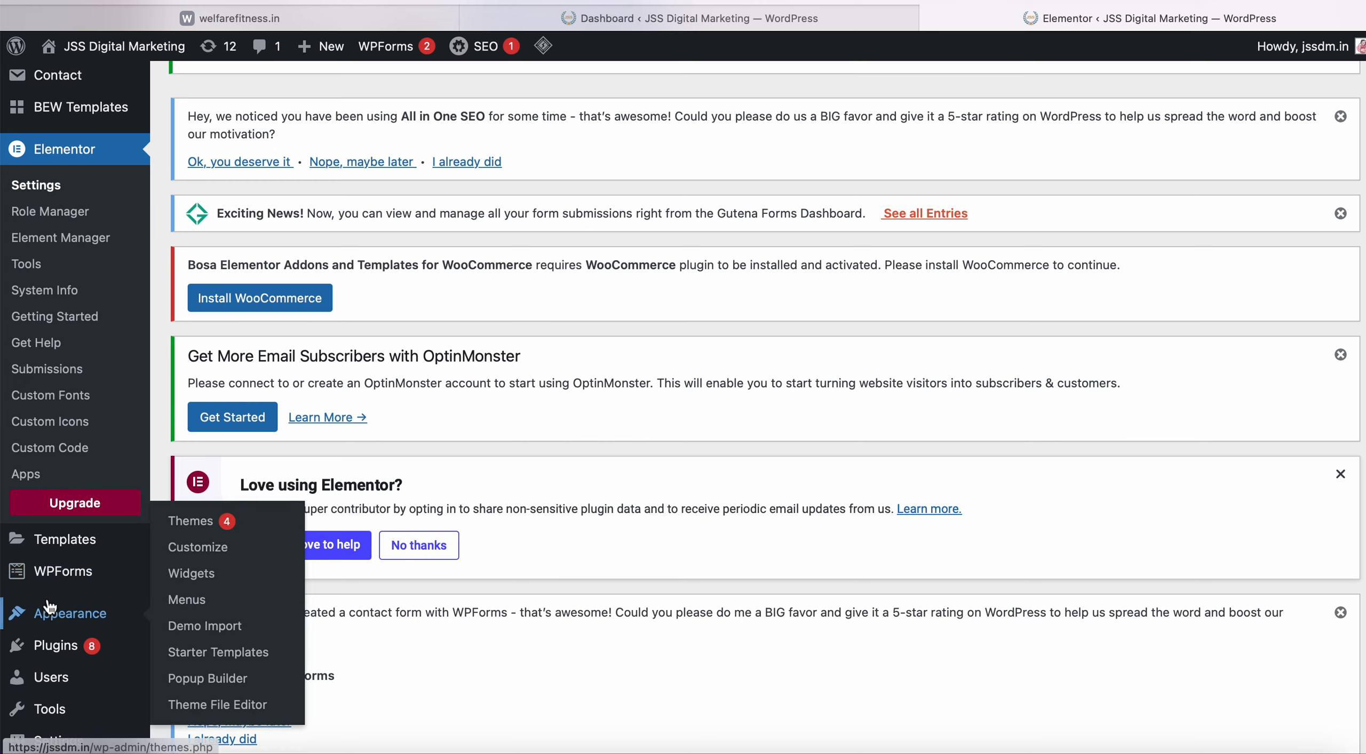
scroll(49, 606, down, 2)
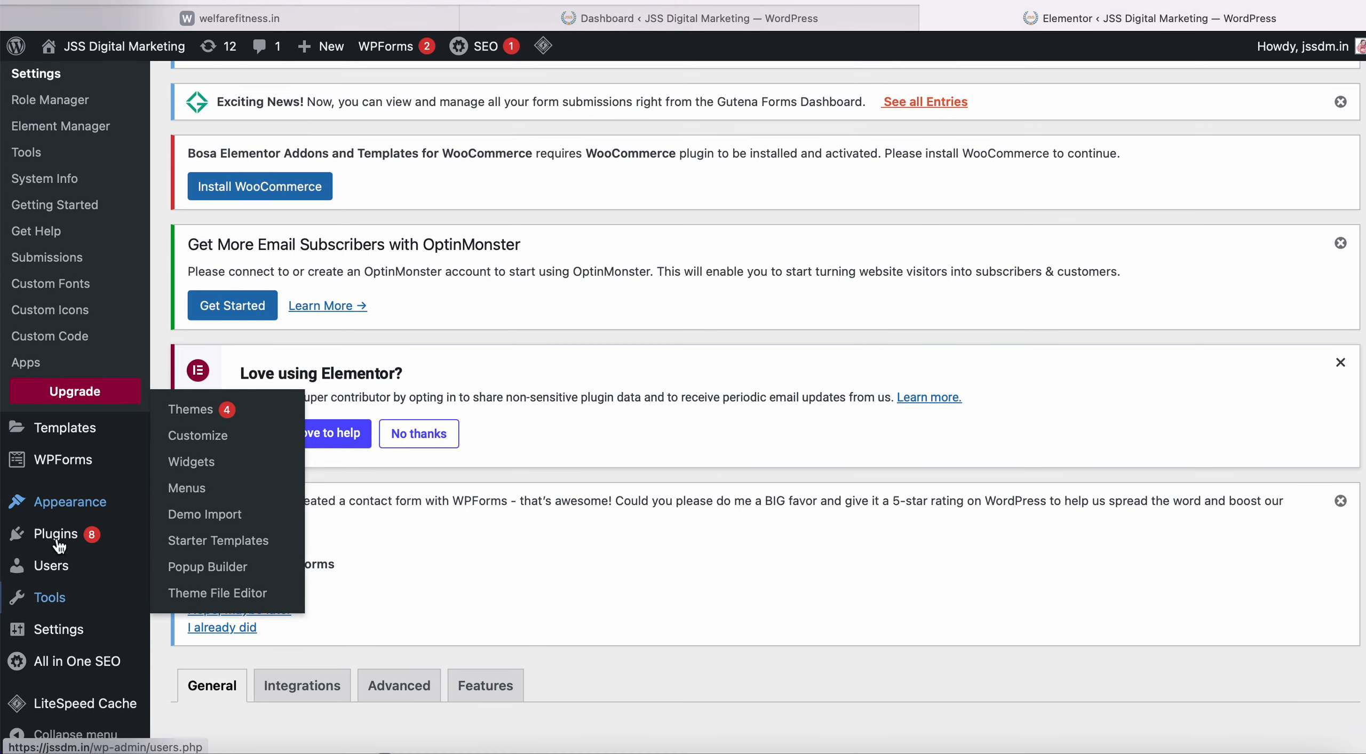
Open WPForms All Forms to review the site's three forms.
click(73, 468)
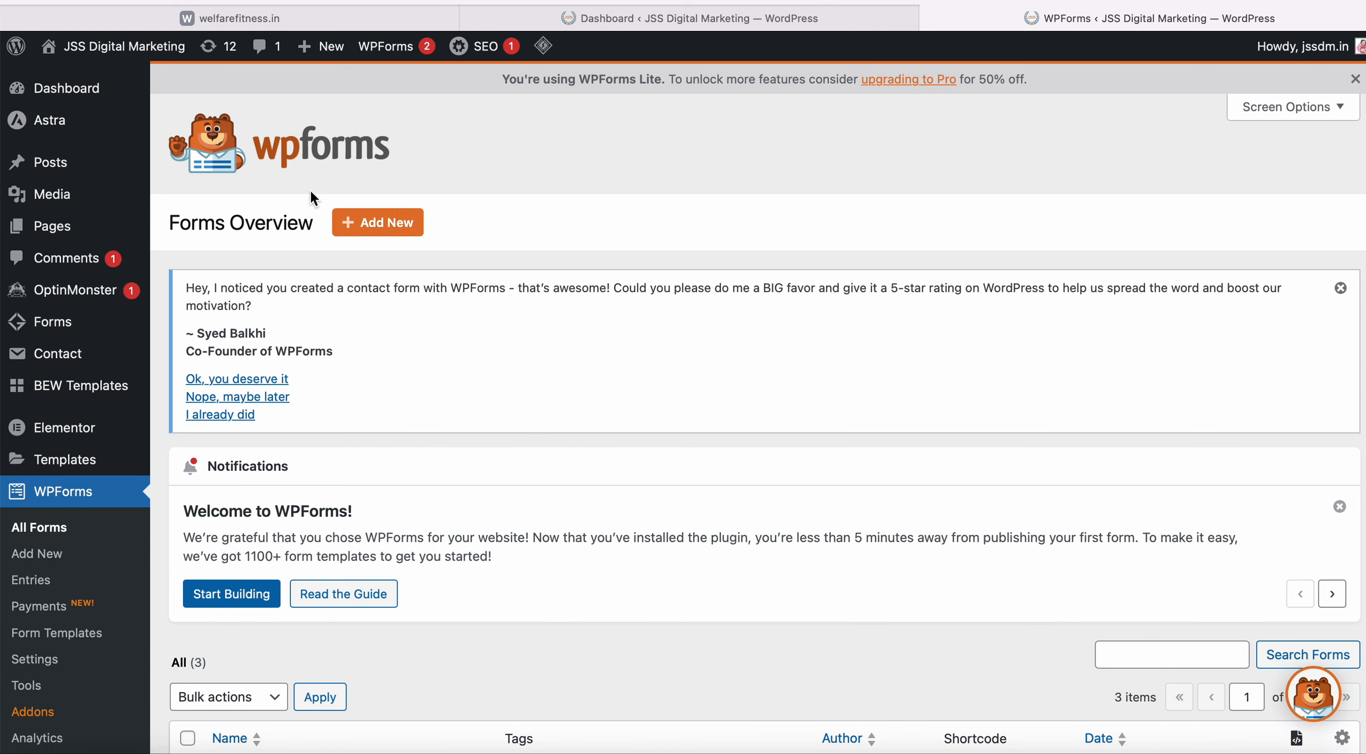
scroll(411, 476, down, 1)
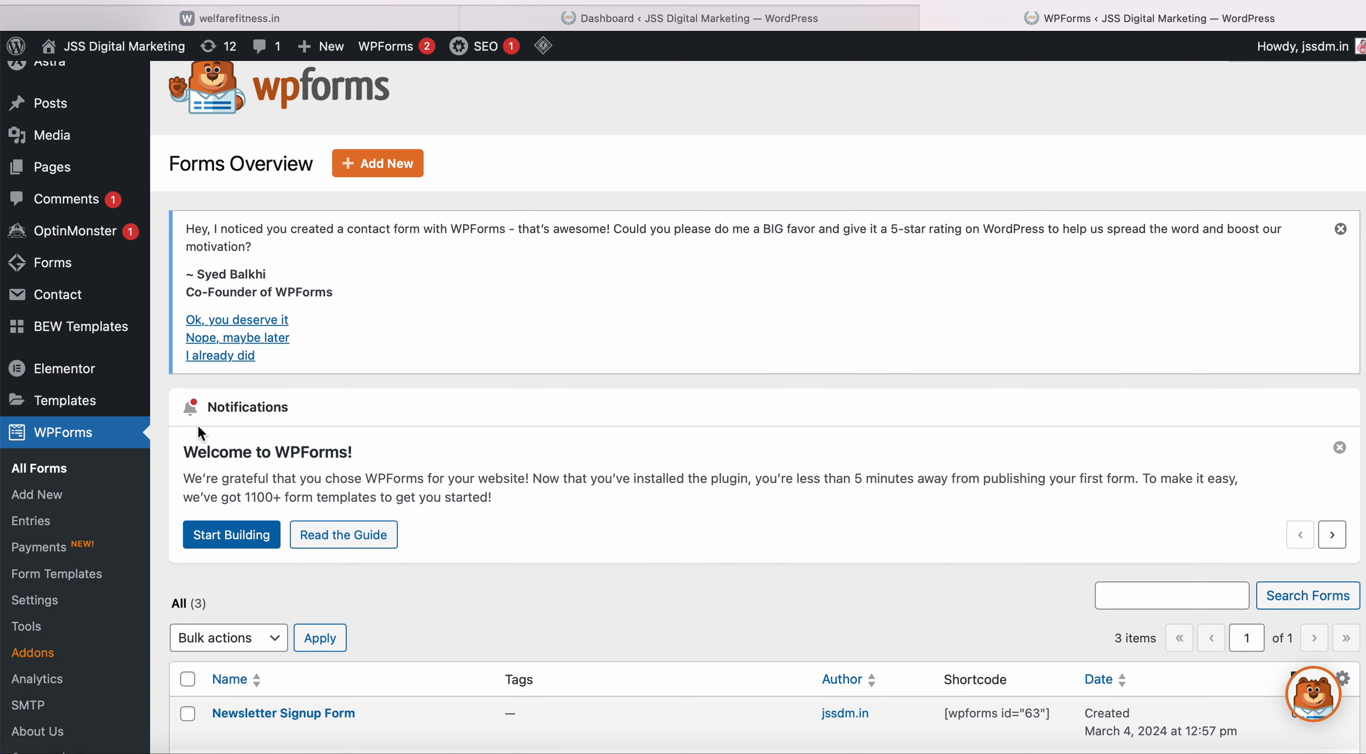
mouse_move(110, 411)
scroll(36, 496, up, 1)
scroll(106, 332, down, 8)
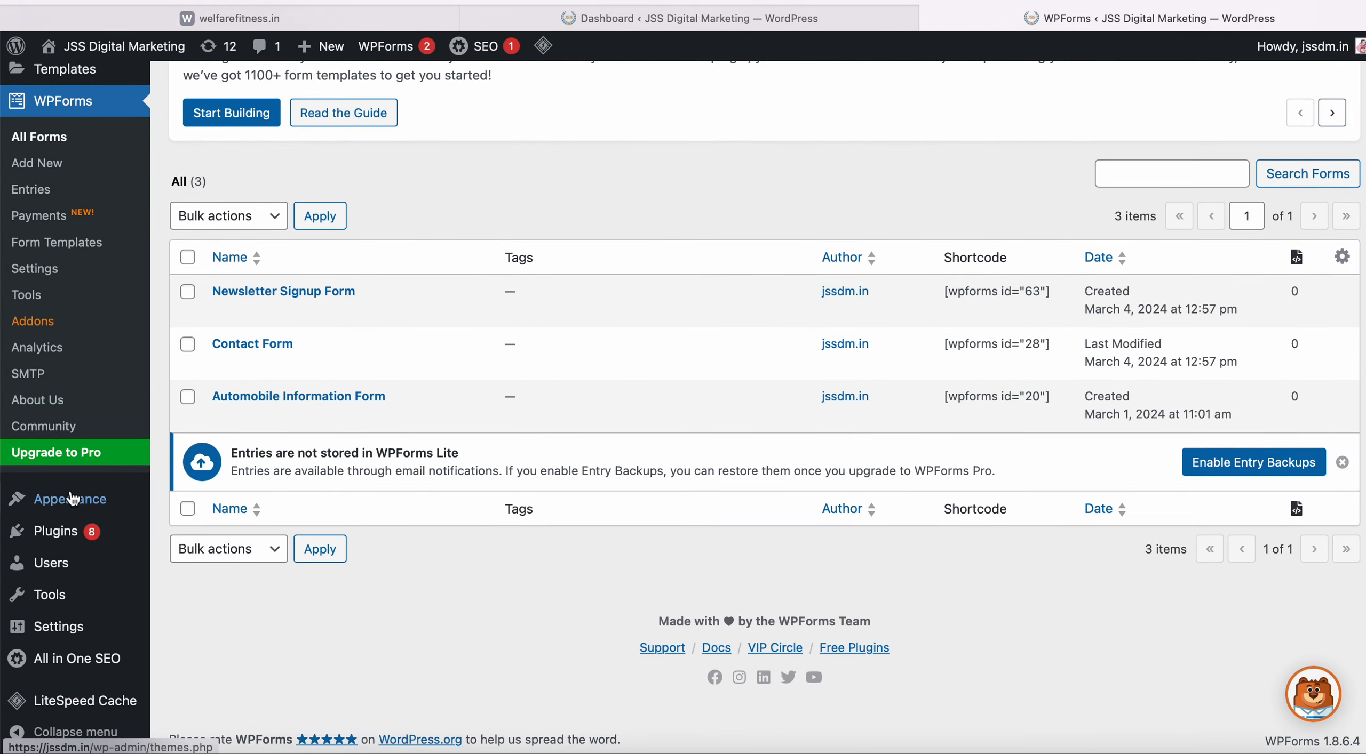
mouse_move(77, 507)
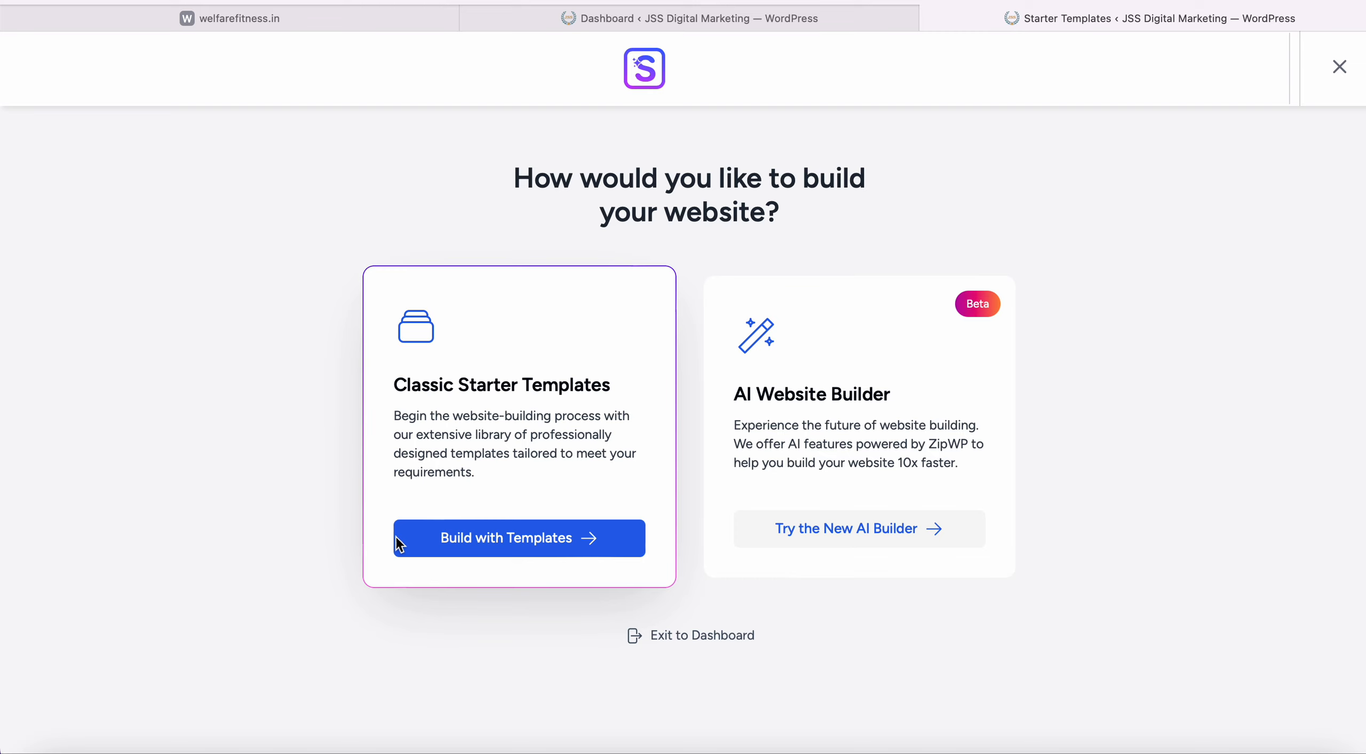
Choose Build with Templates and browse Elementor designs like Love Nature, Outdoor Adventure and Brandstore.
click(472, 556)
scroll(472, 555, down, 6)
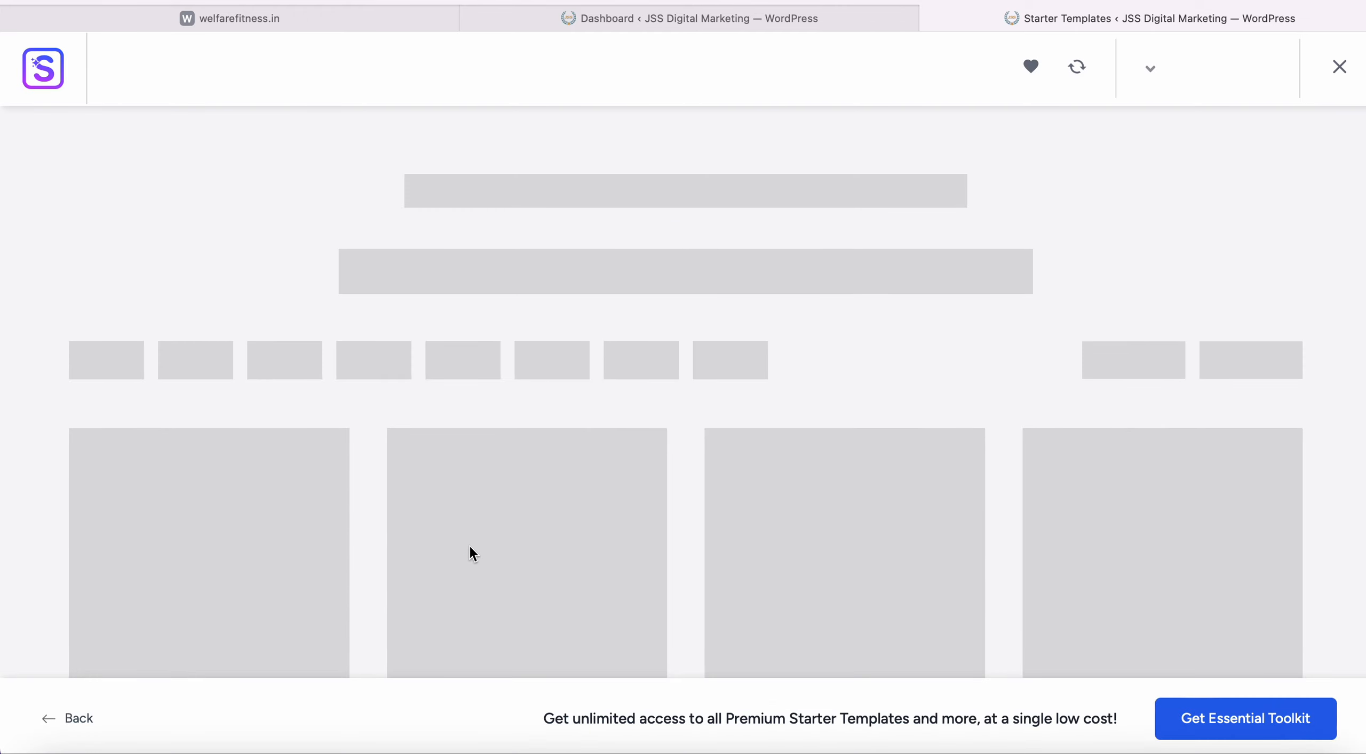
scroll(471, 549, up, 6)
scroll(471, 550, down, 1)
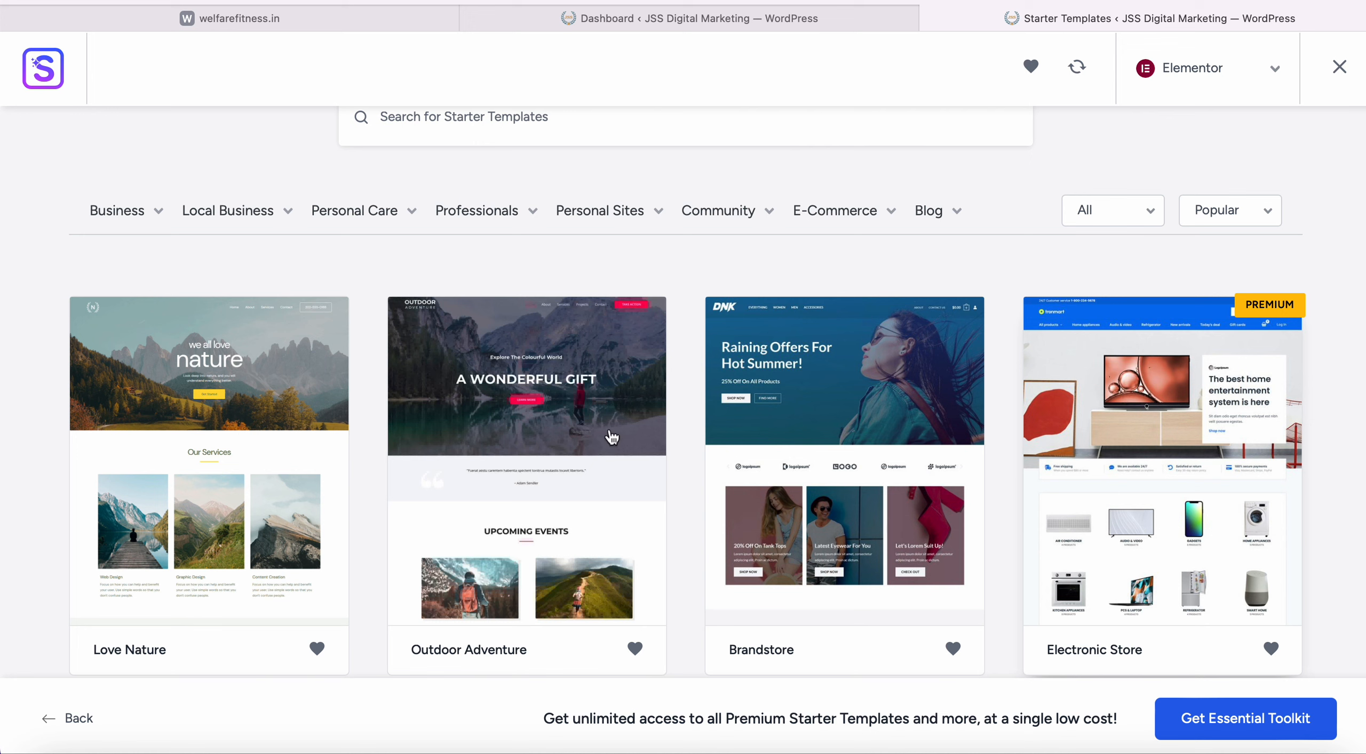
scroll(815, 456, down, 3)
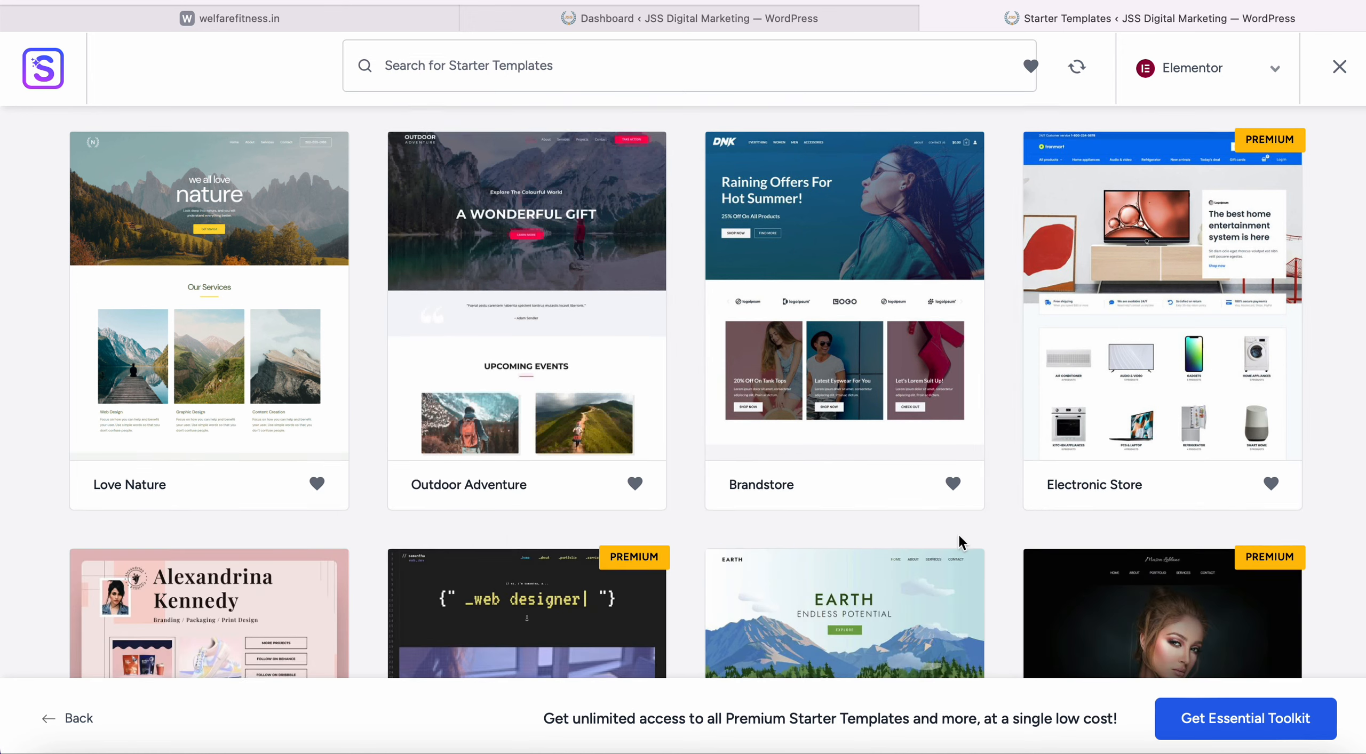
scroll(964, 544, down, 5)
scroll(509, 504, up, 7)
scroll(387, 539, down, 1)
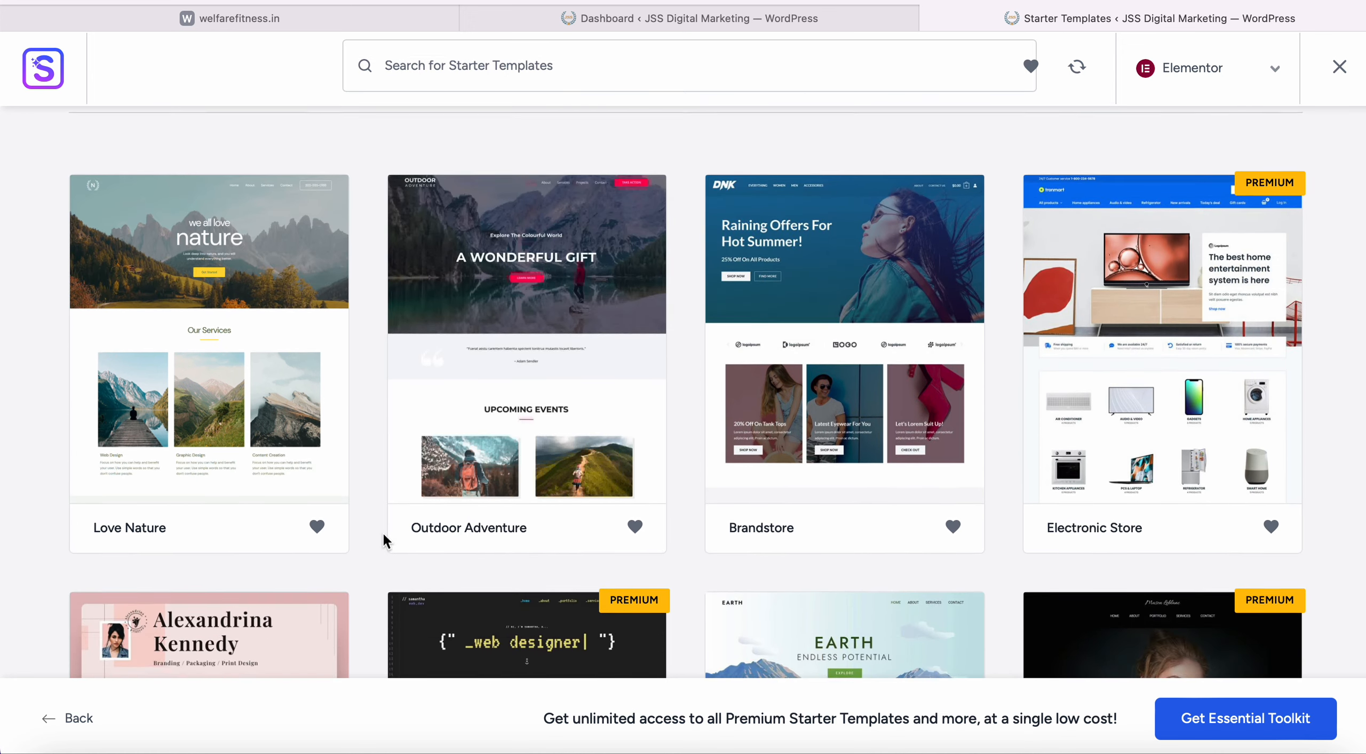
scroll(351, 363, down, 3)
scroll(352, 362, up, 3)
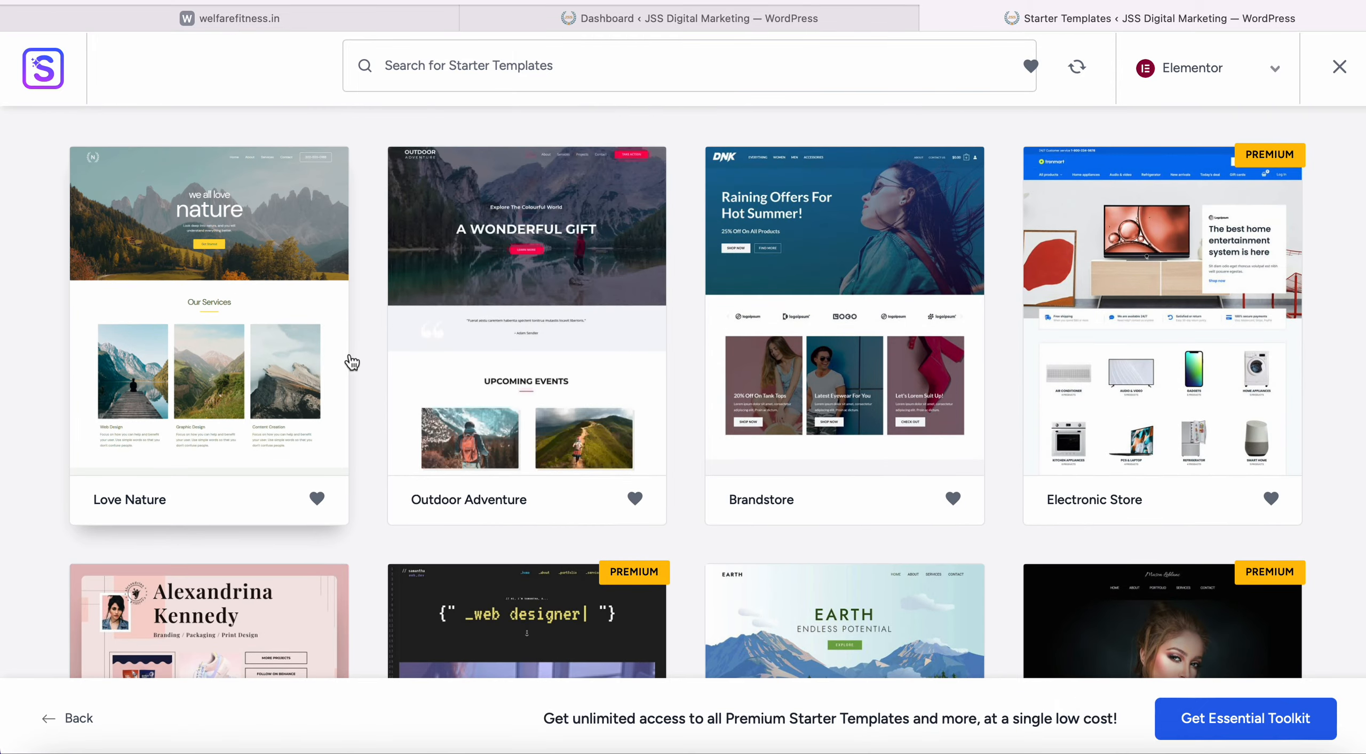
scroll(315, 258, down, 5)
scroll(293, 277, up, 5)
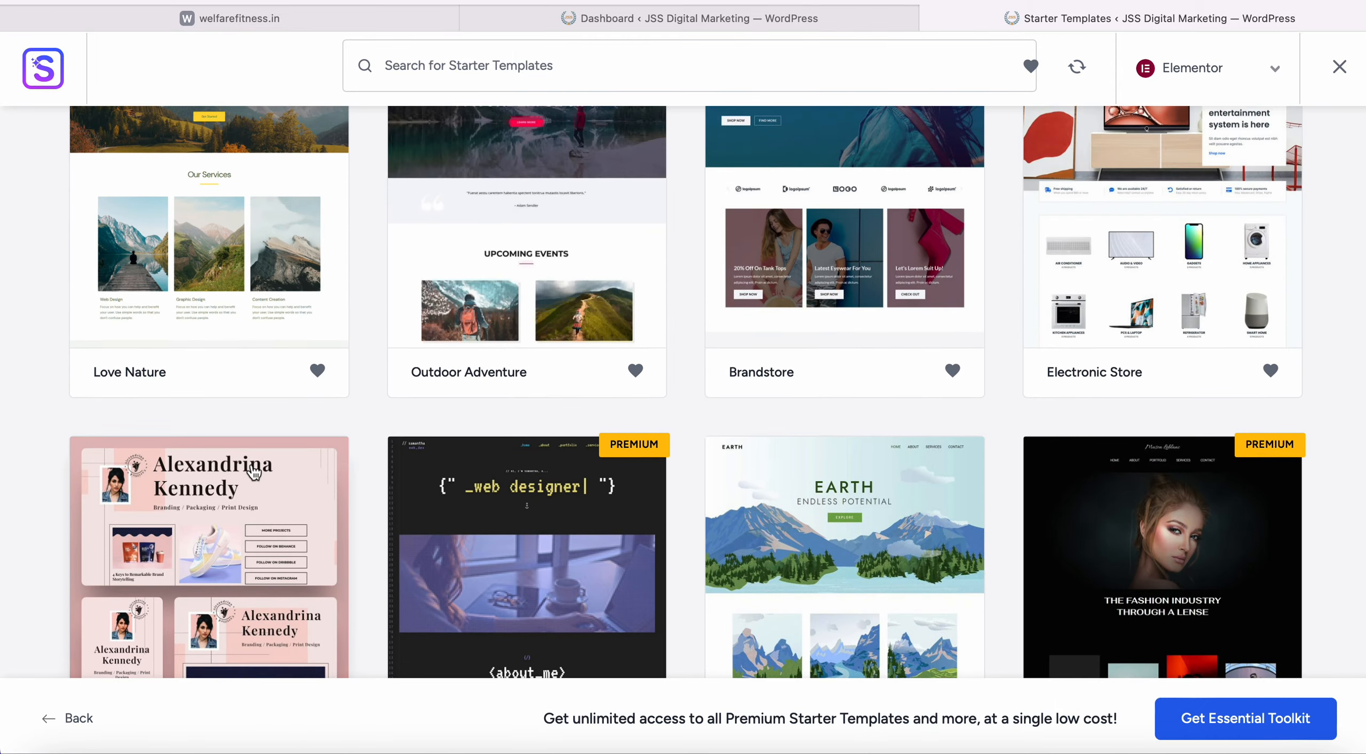
Select the Love Nature template and skip the logo step to reach its colours and fonts.
click(292, 278)
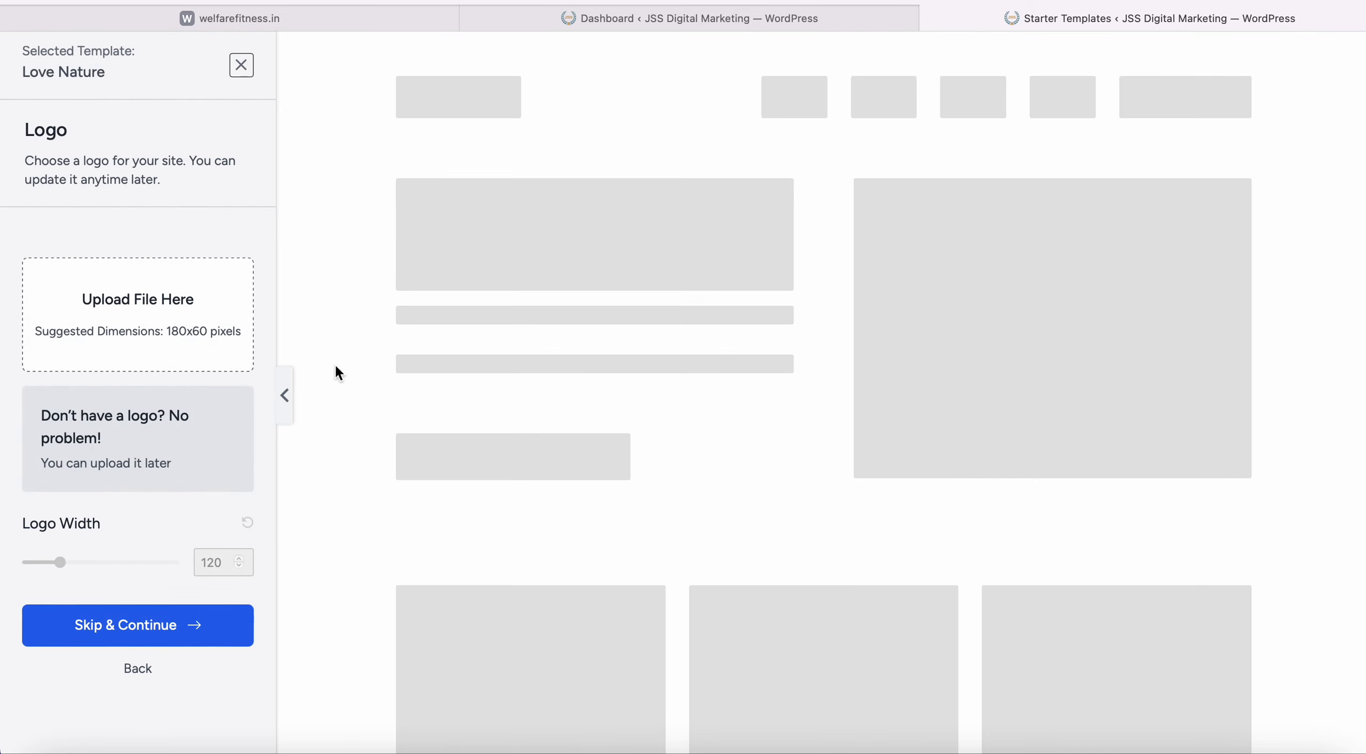
click(183, 637)
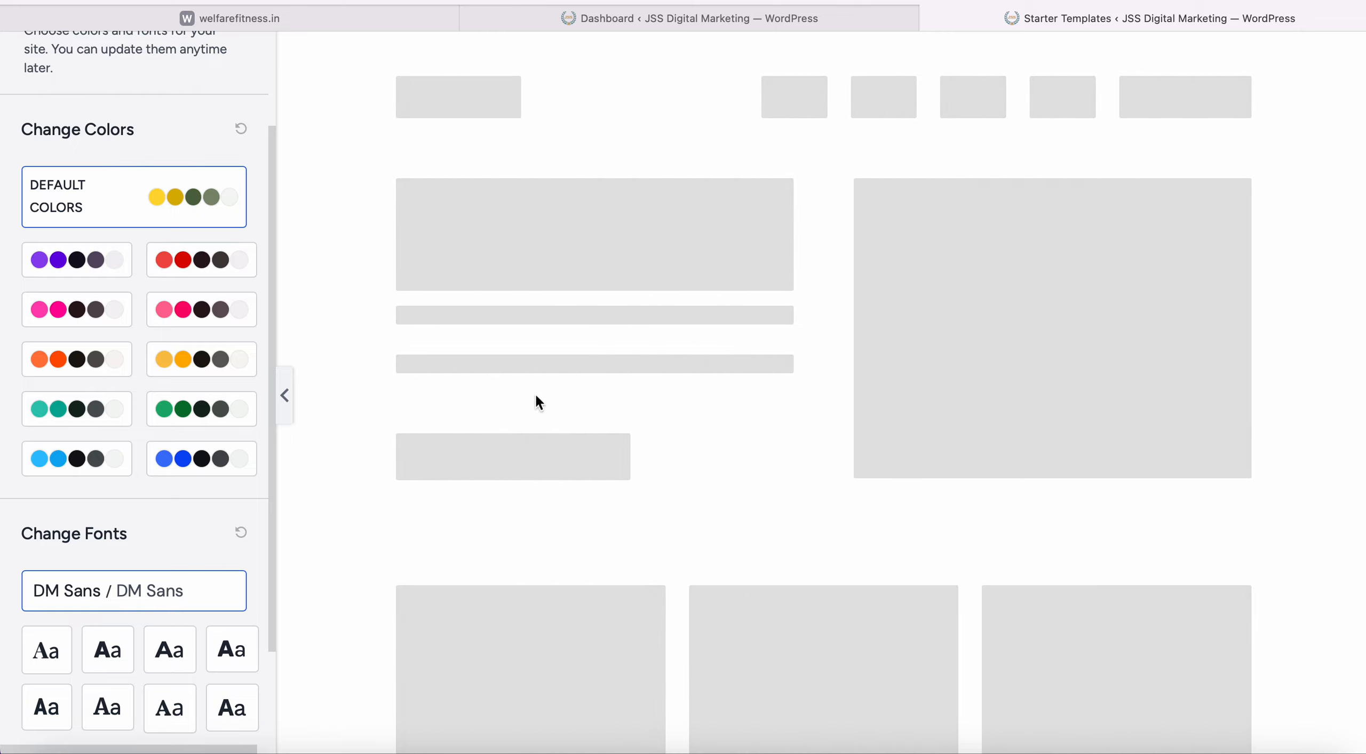
scroll(538, 401, down, 3)
scroll(541, 412, up, 3)
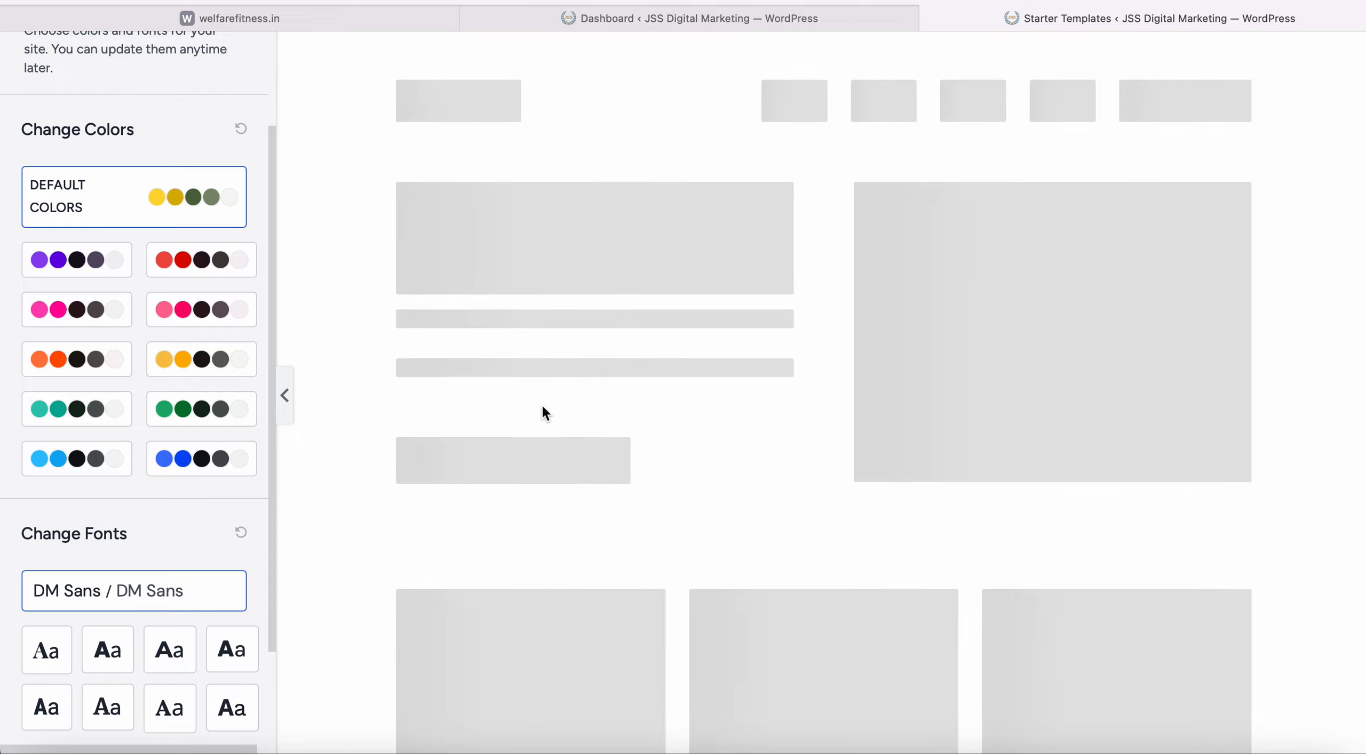
scroll(680, 434, down, 1)
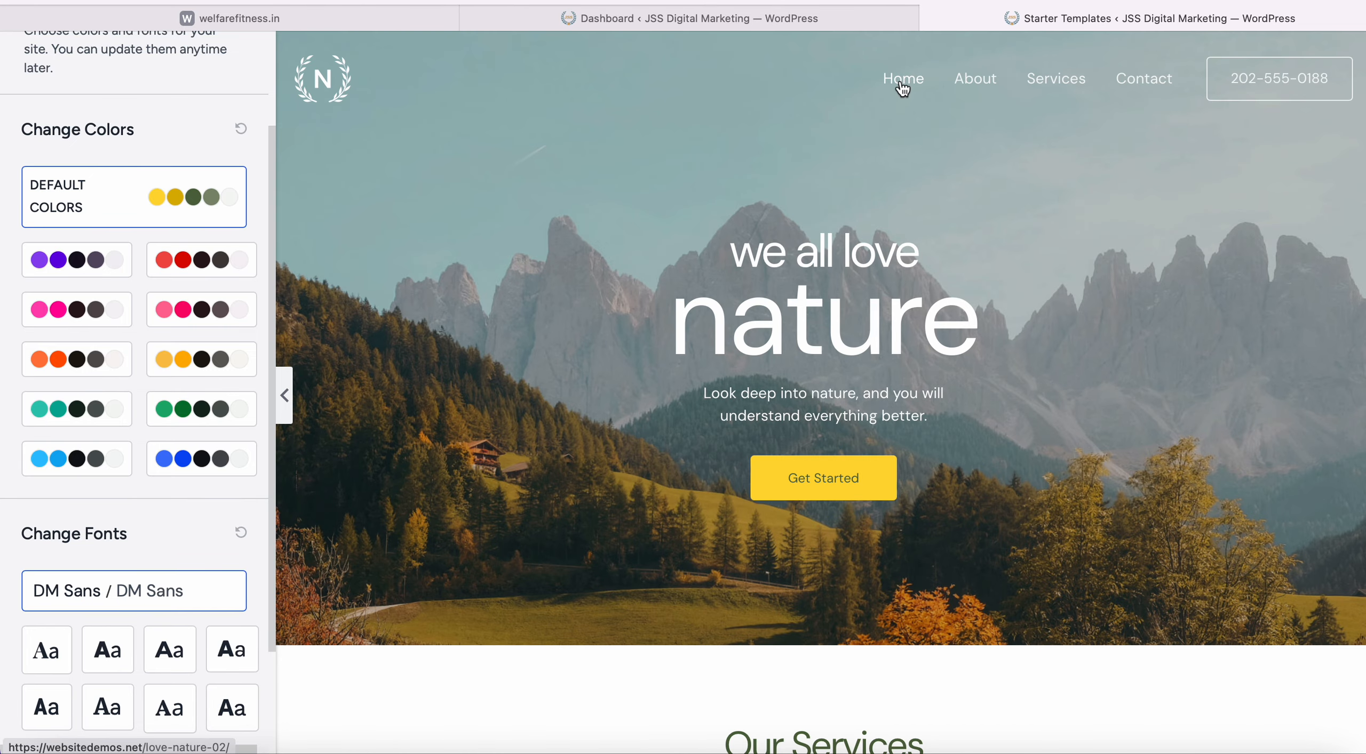
Try the pink, yellow and teal colour palettes on the Love Nature template.
click(205, 319)
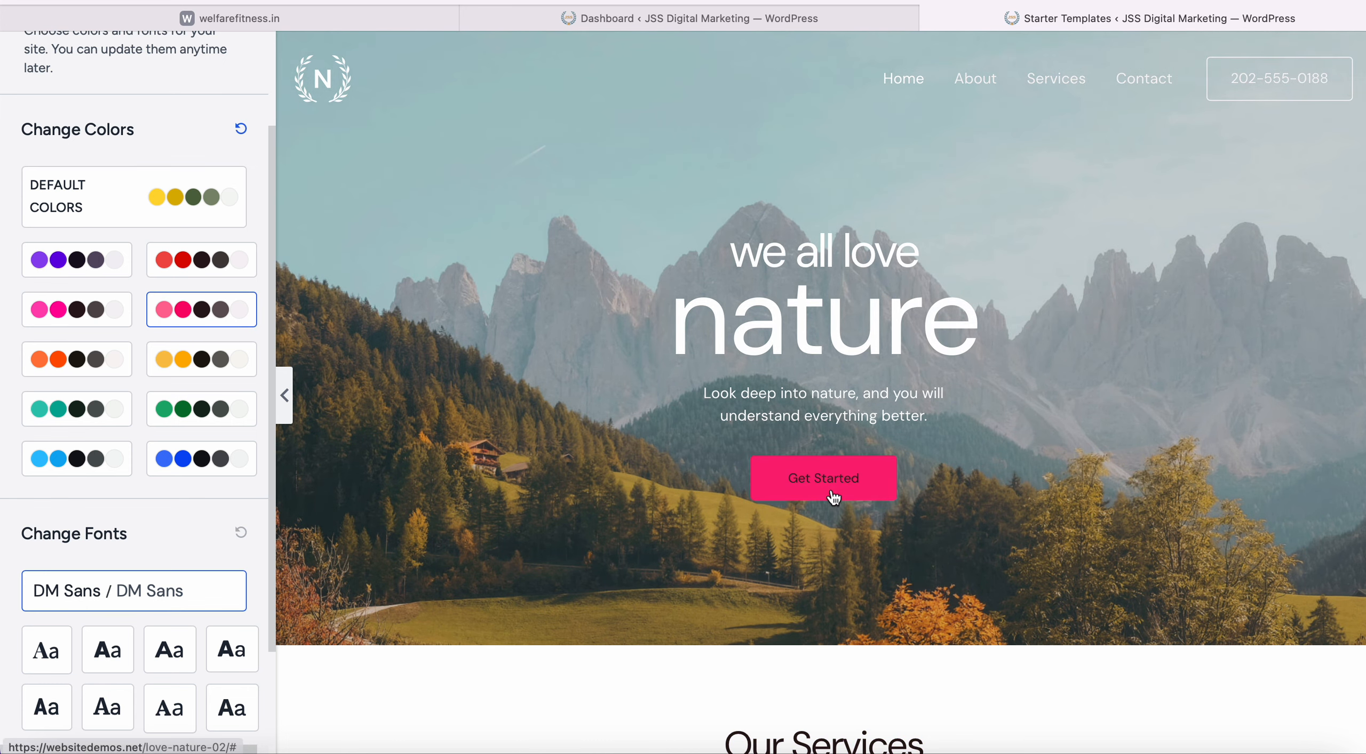
scroll(796, 437, down, 15)
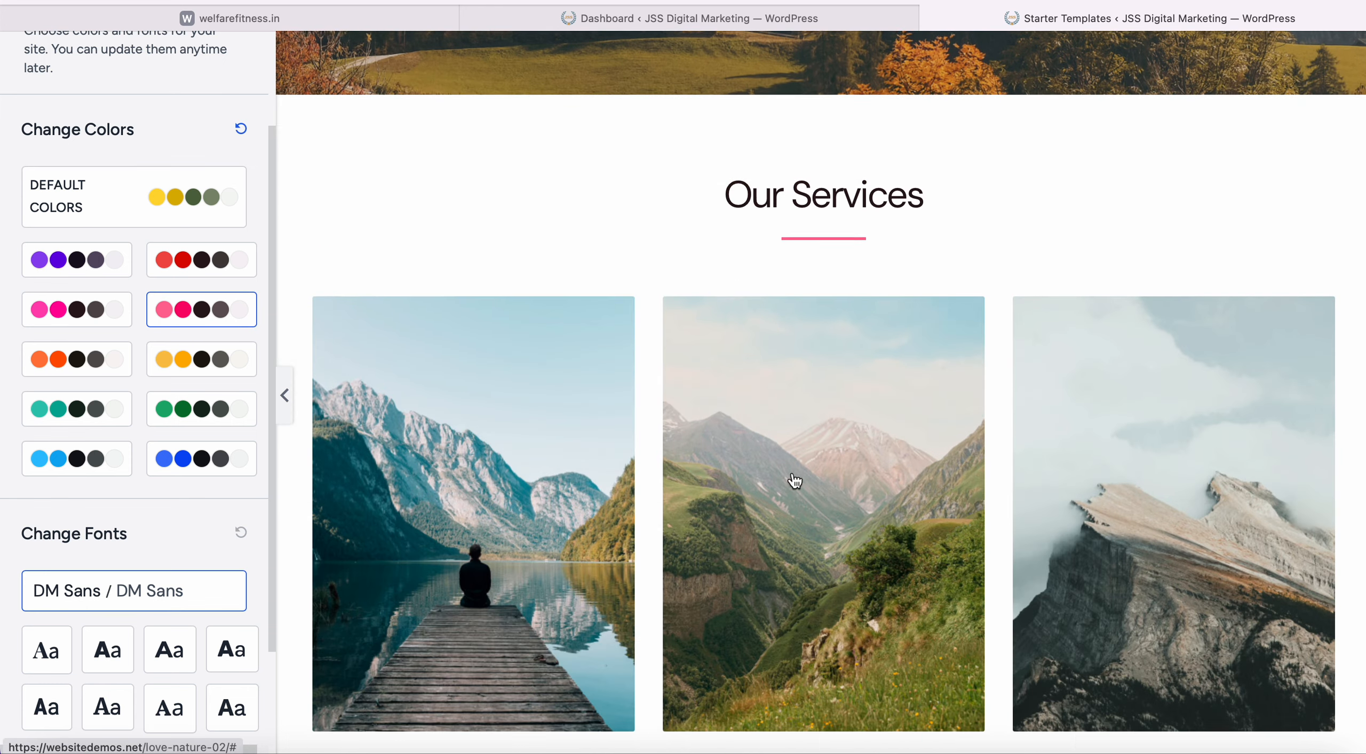
scroll(791, 469, down, 5)
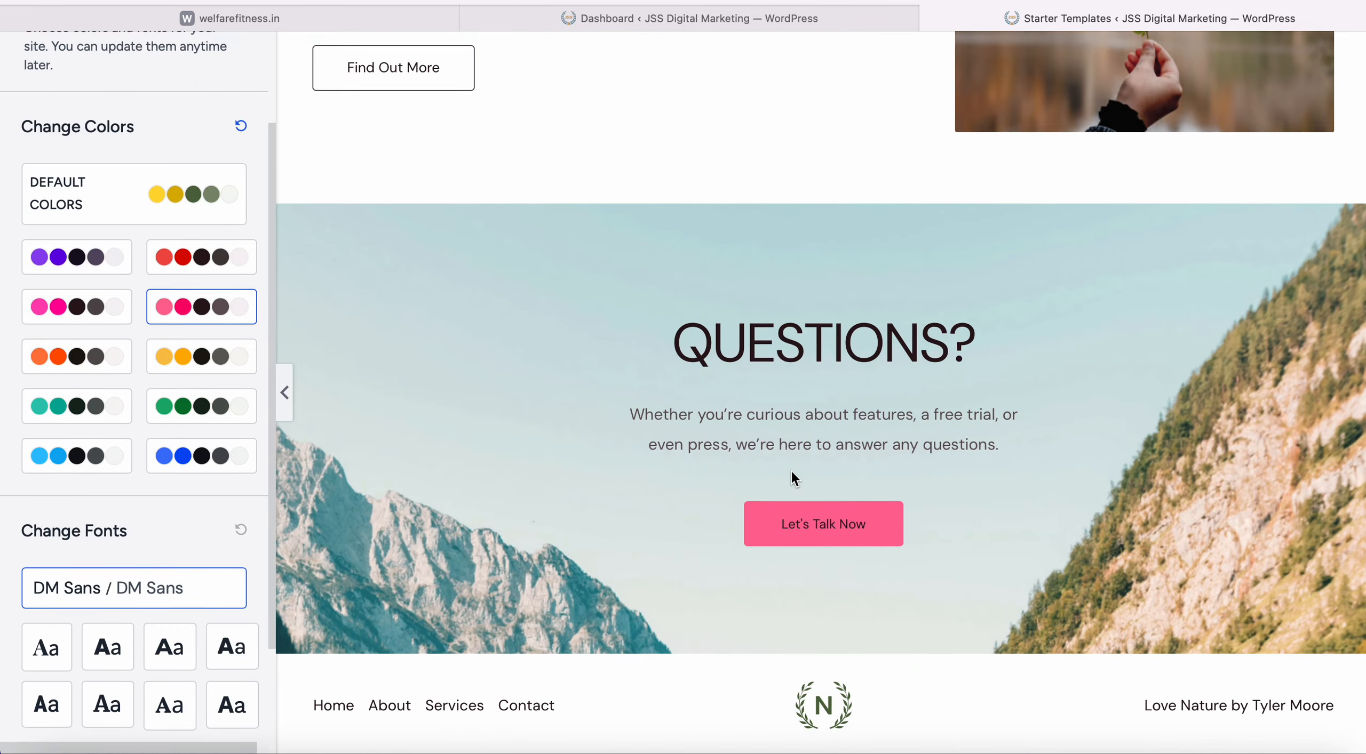
scroll(806, 463, up, 15)
scroll(804, 432, up, 5)
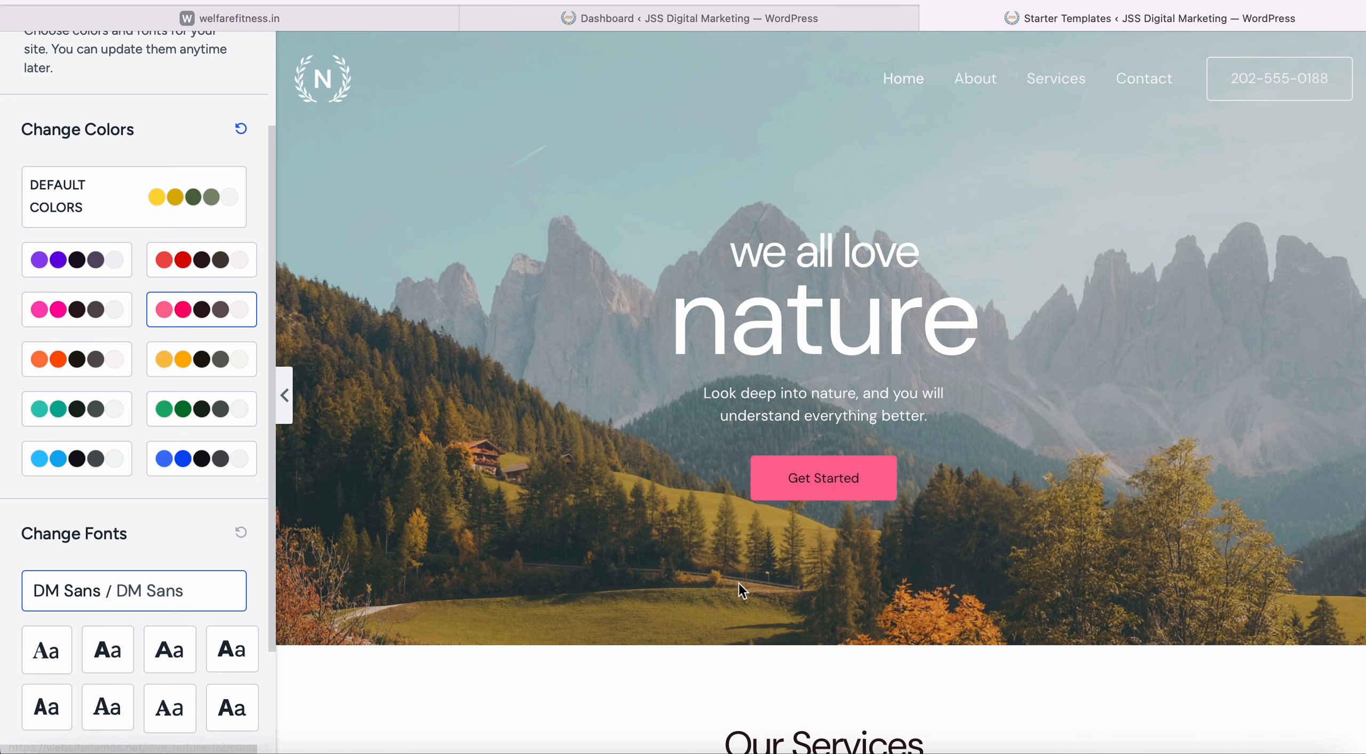
click(238, 363)
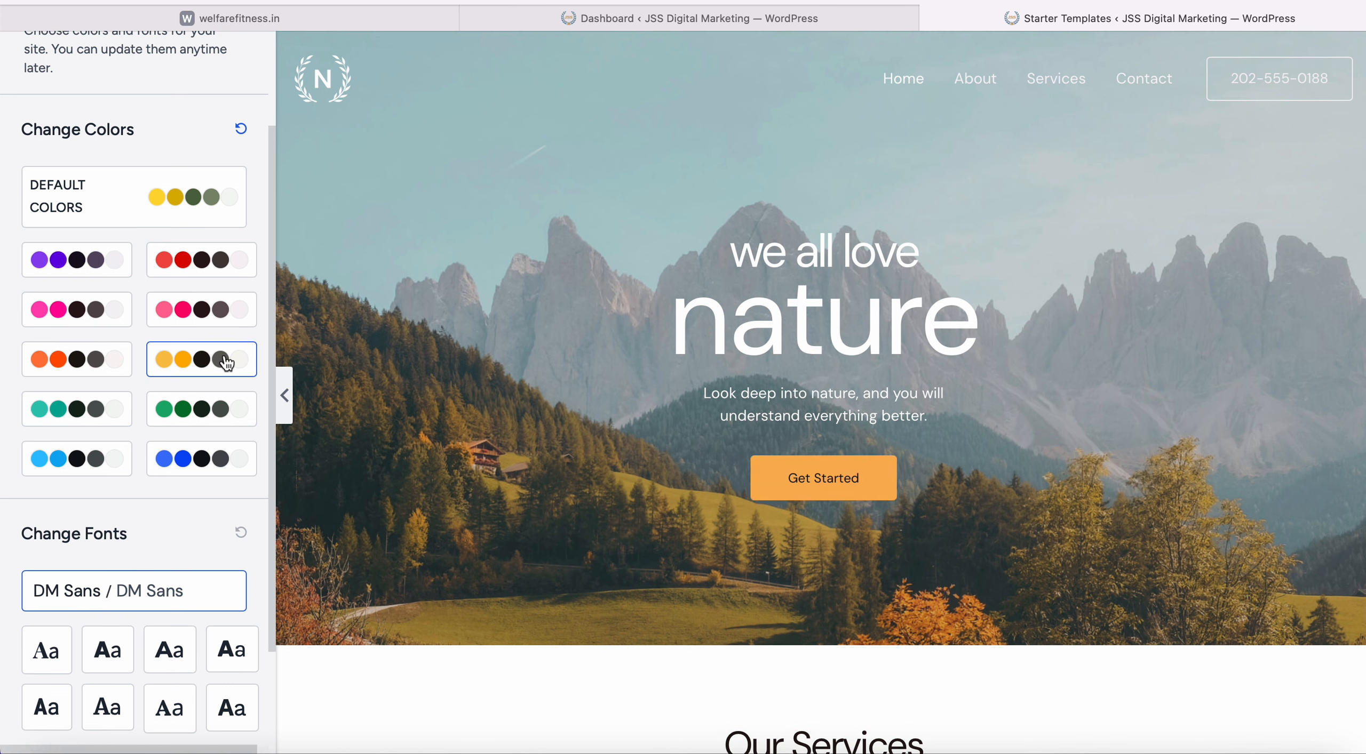
click(73, 406)
Apply the purple palette and scroll the preview to check the purple Get Started button.
click(97, 258)
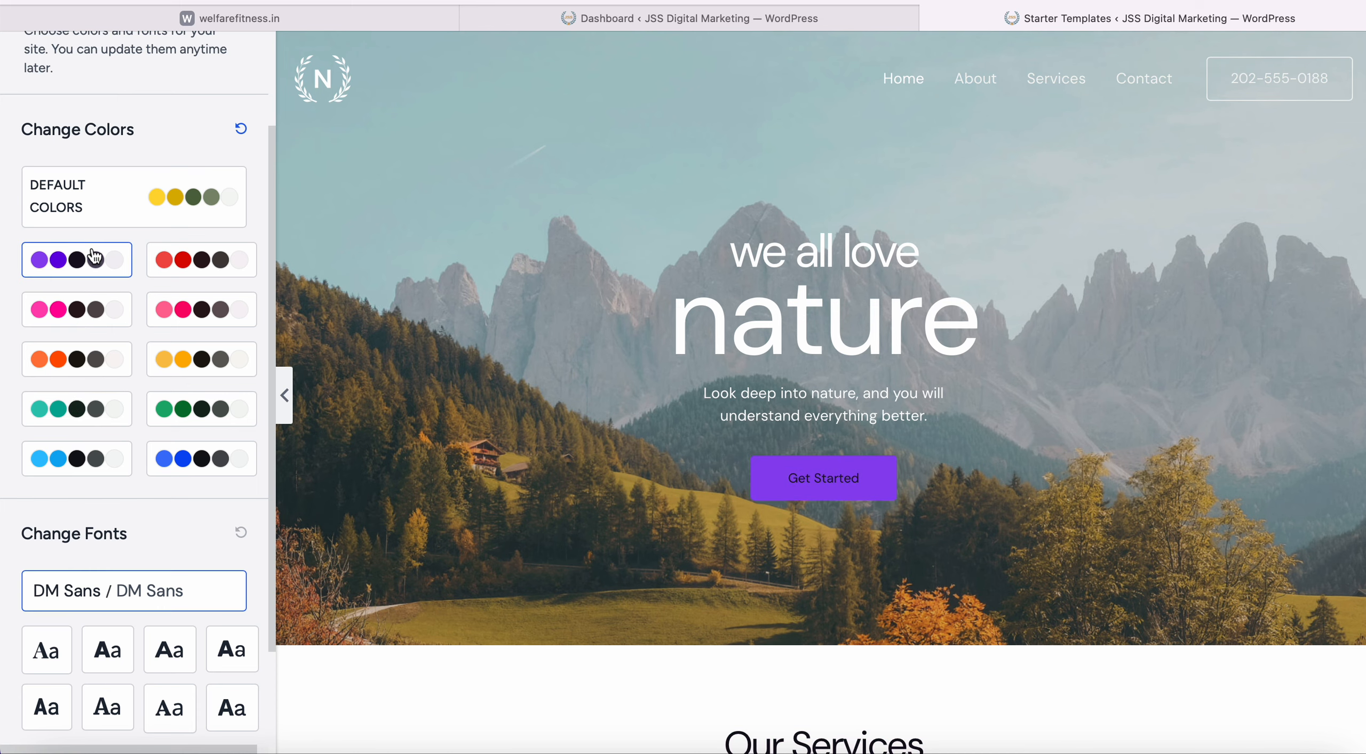
scroll(688, 589, down, 10)
scroll(128, 651, down, 4)
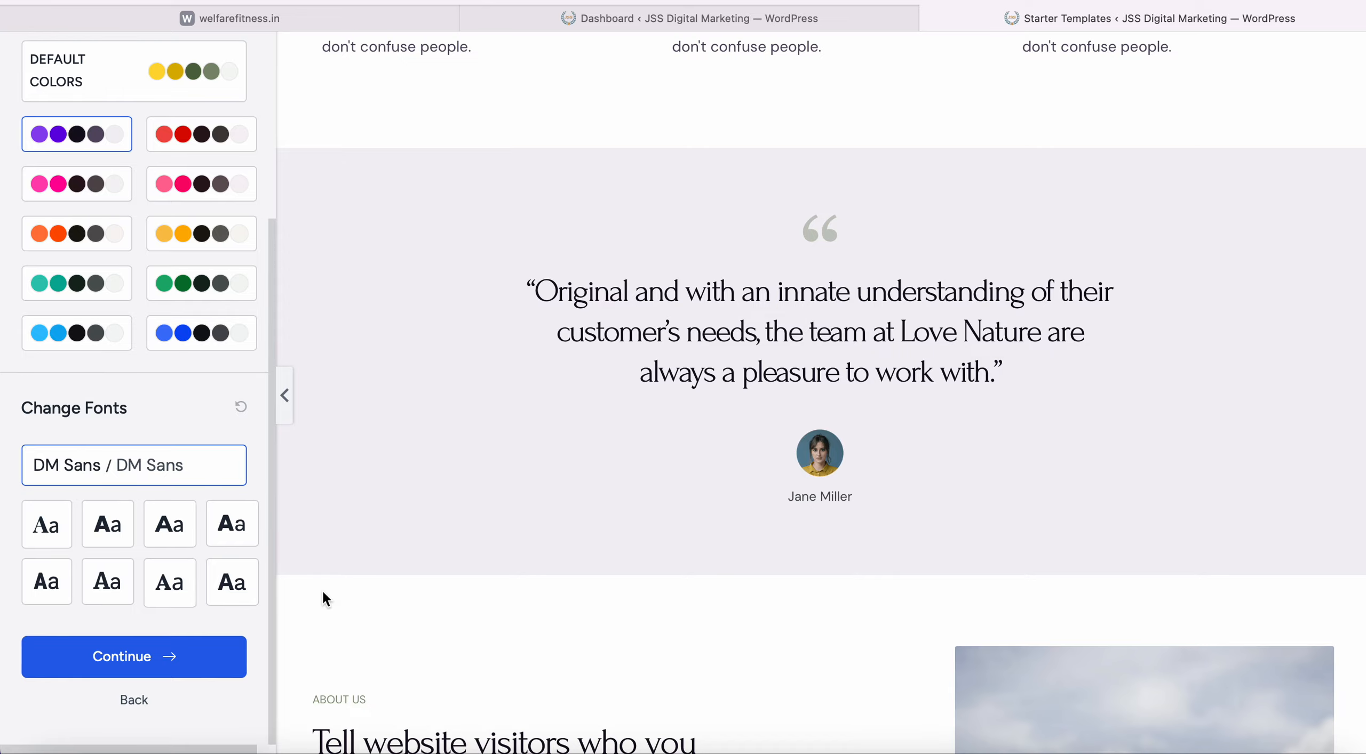
scroll(325, 598, up, 15)
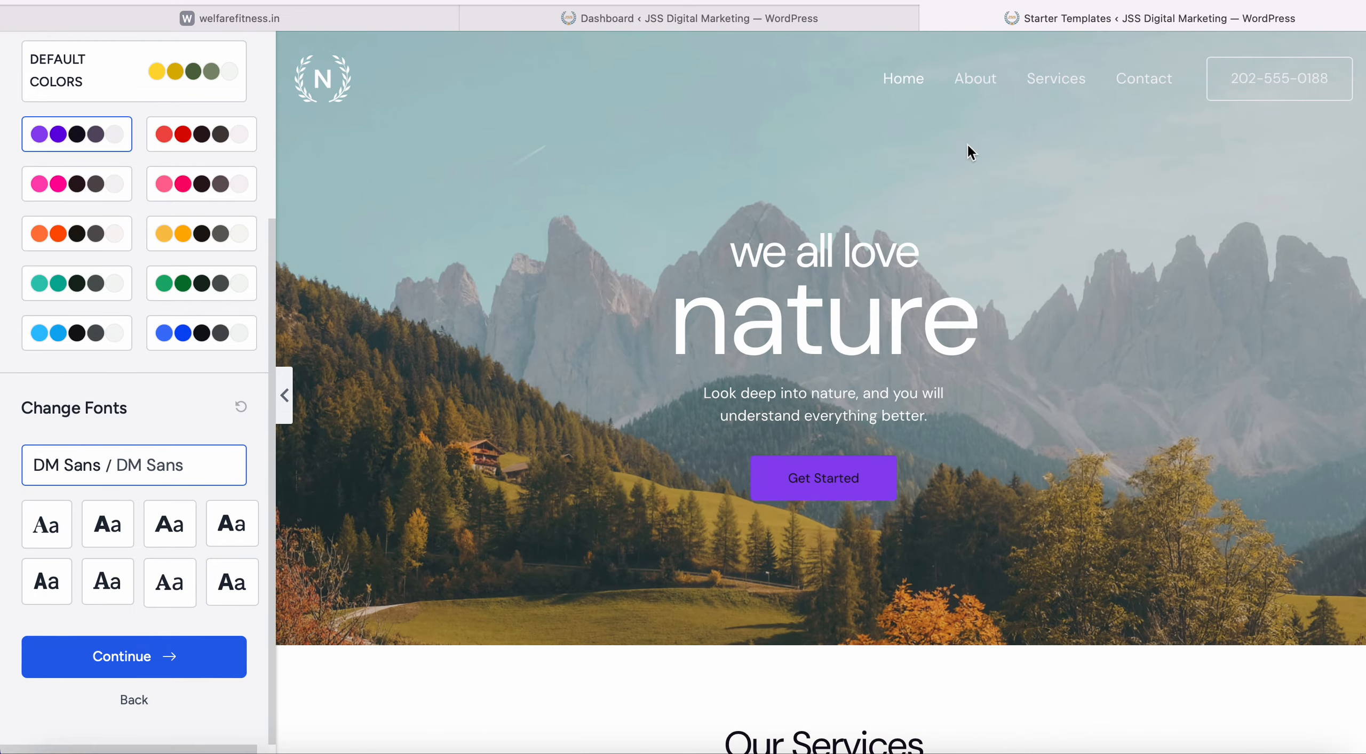
scroll(848, 609, down, 20)
scroll(847, 609, up, 20)
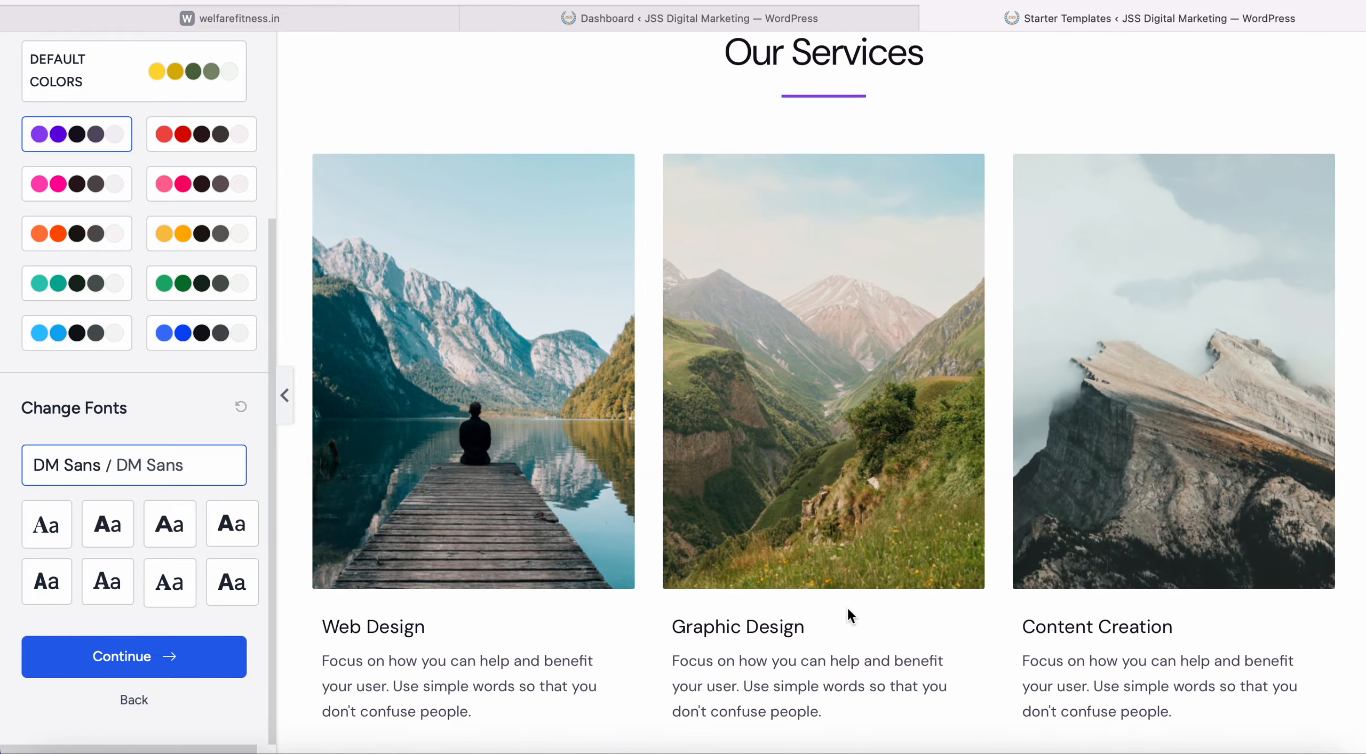
scroll(847, 606, up, 10)
scroll(847, 608, down, 1)
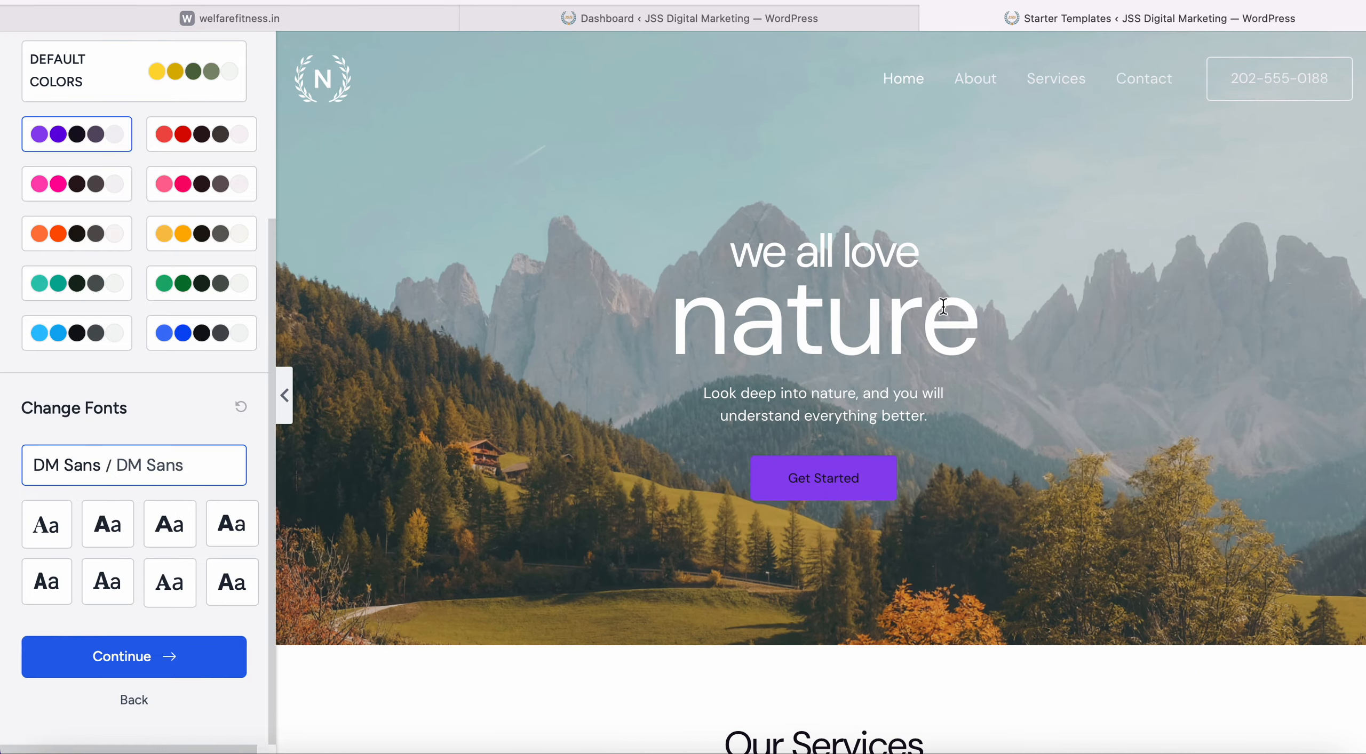
scroll(488, 510, down, 20)
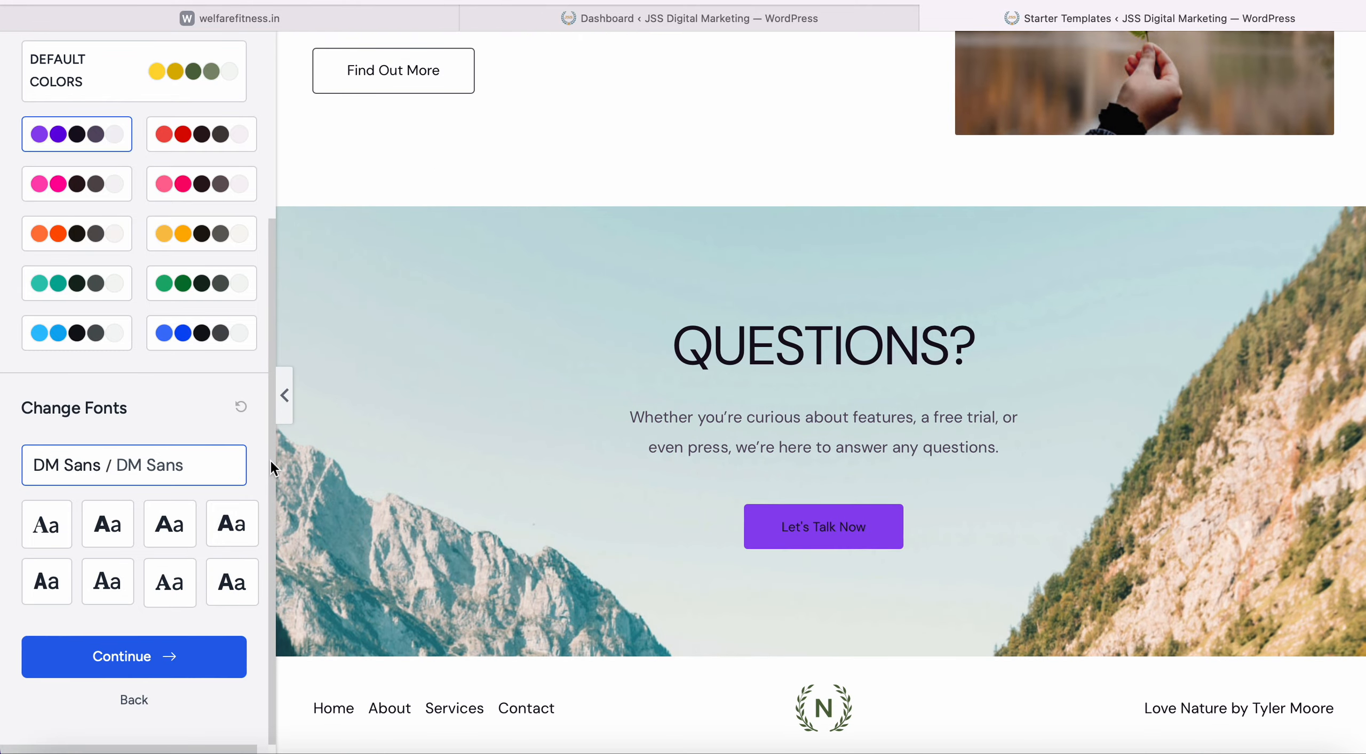
scroll(181, 533, up, 5)
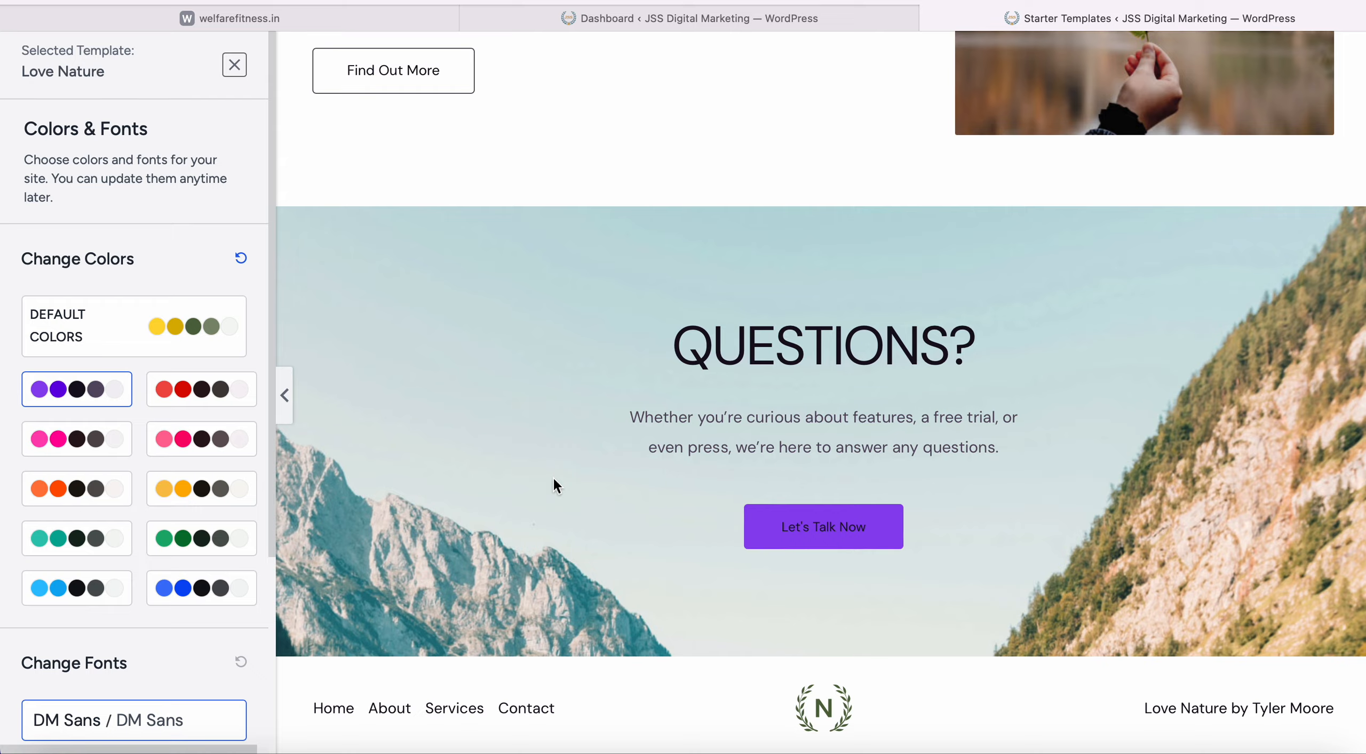
scroll(553, 476, up, 20)
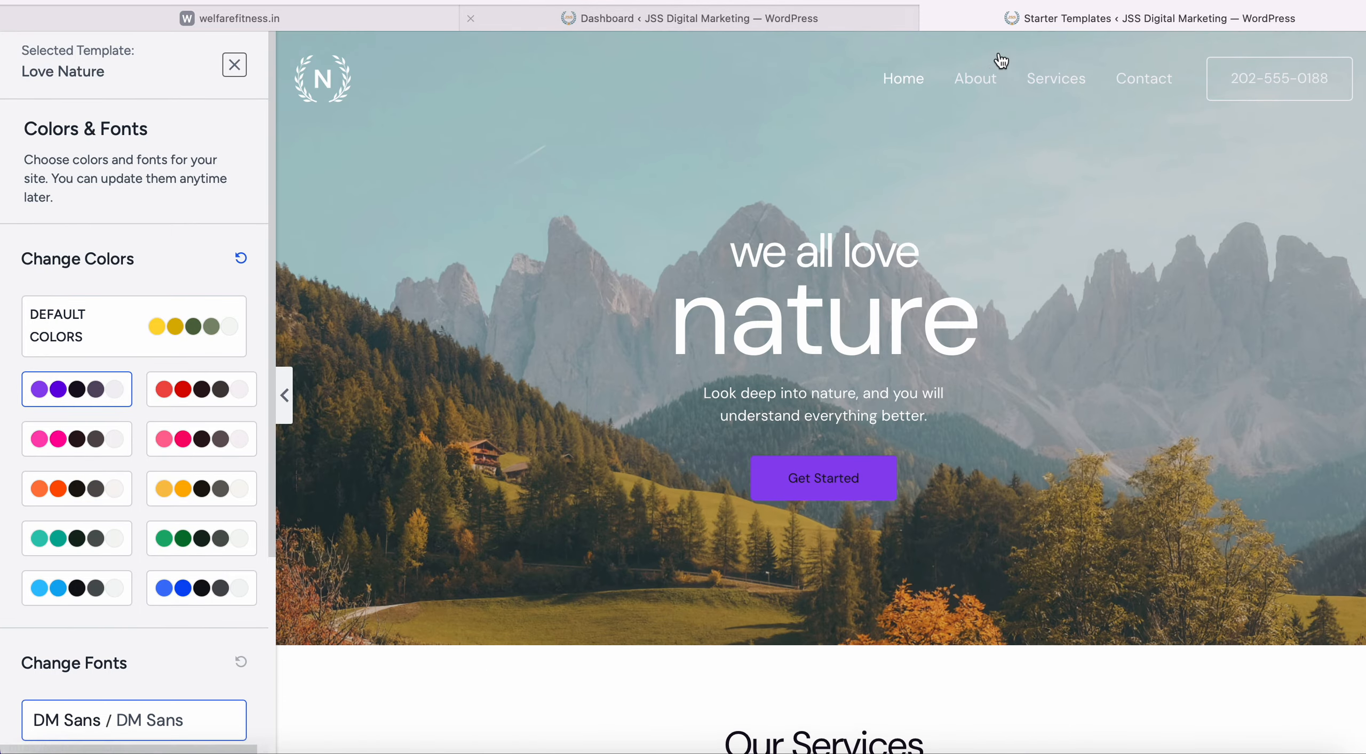
scroll(768, 512, down, 10)
scroll(122, 720, down, 5)
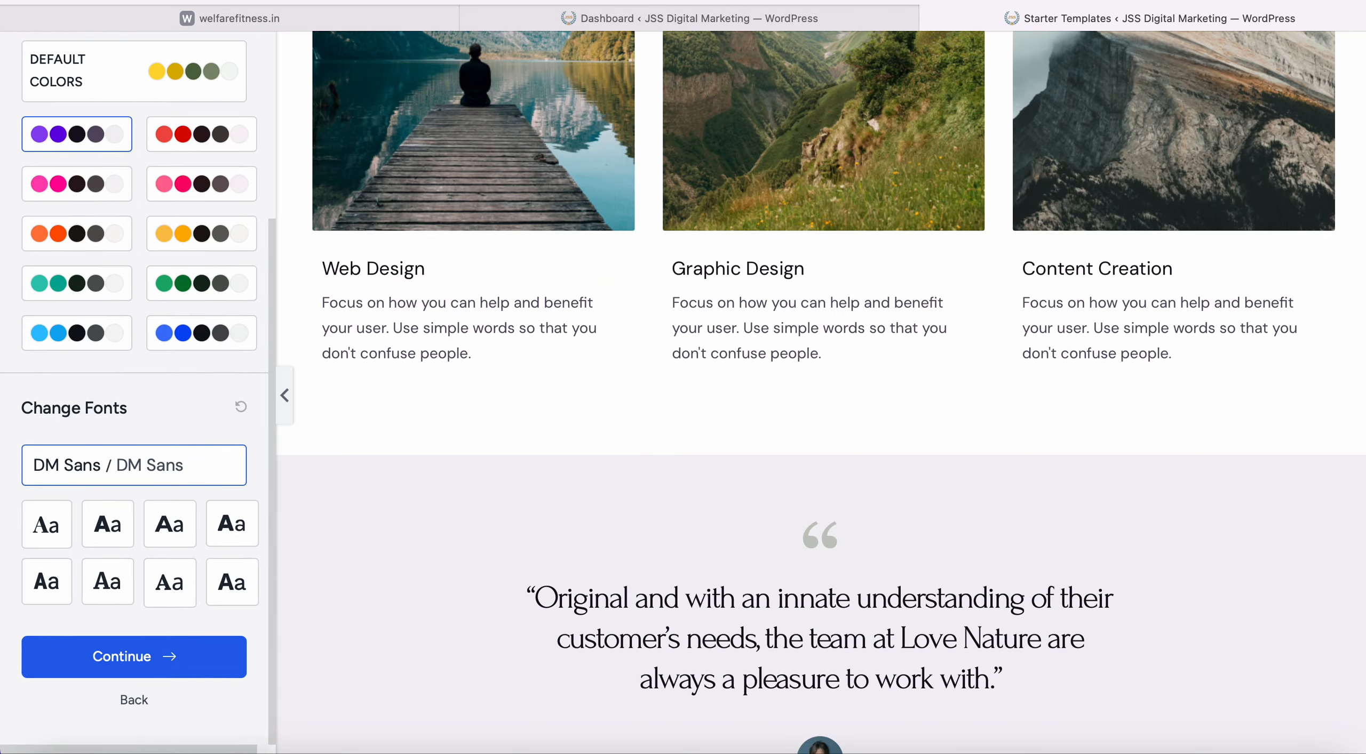
click(766, 21)
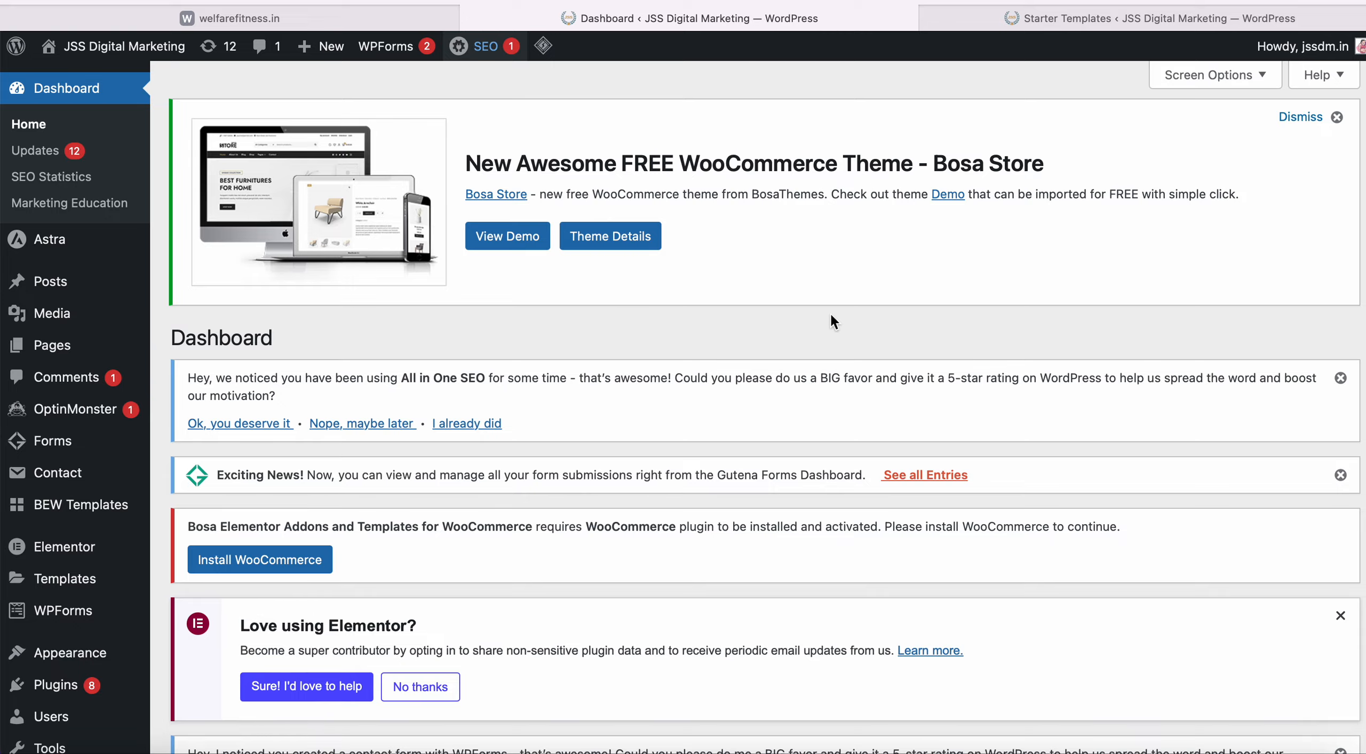
Load the live site jssdm.in in the Dashboard tab.
scroll(831, 316, down, 10)
scroll(830, 316, up, 10)
click(887, 0)
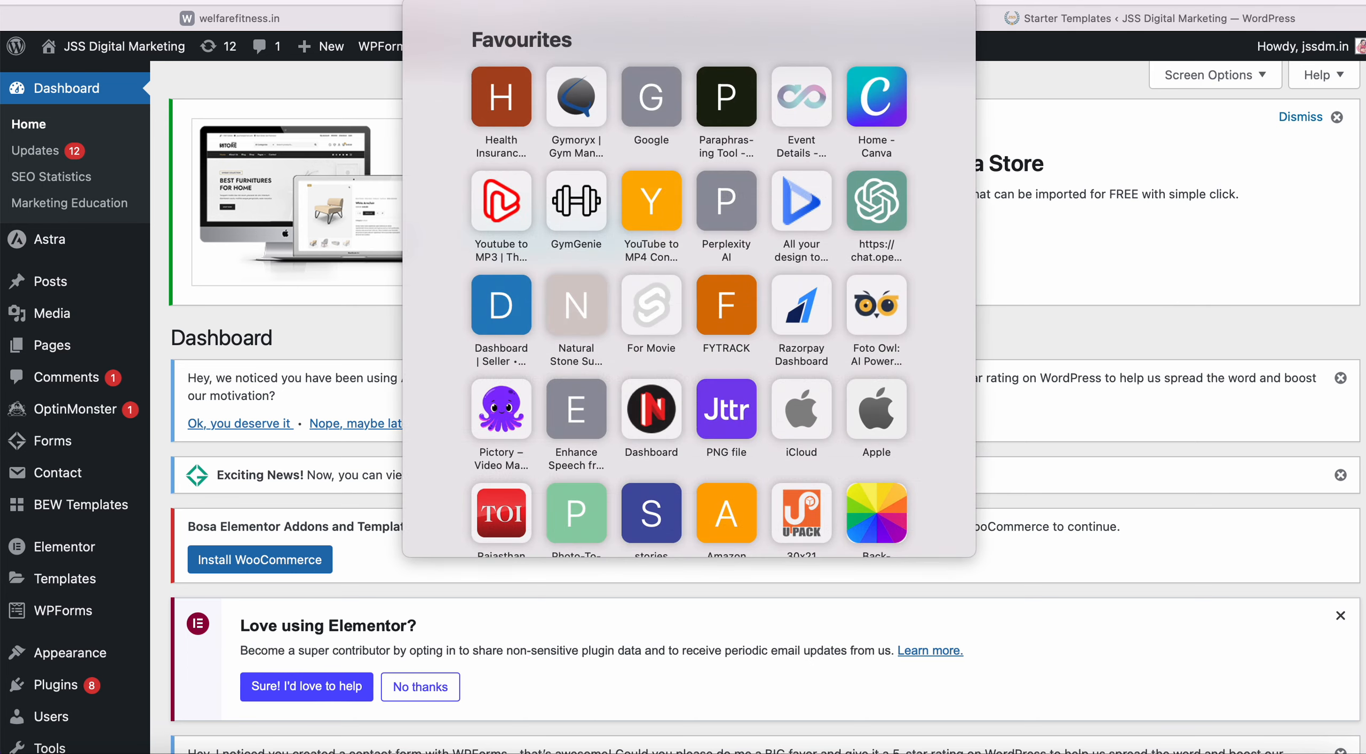
text(jssdm.in)
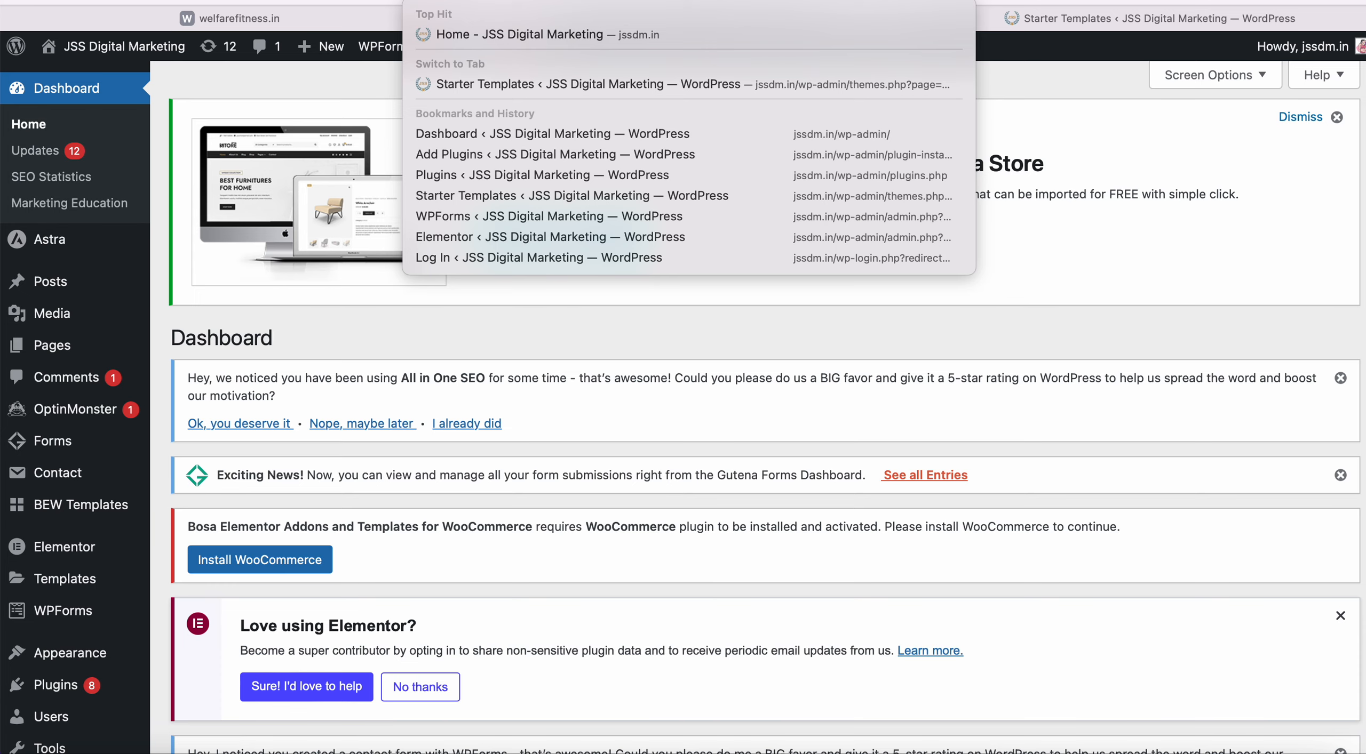
key(Return)
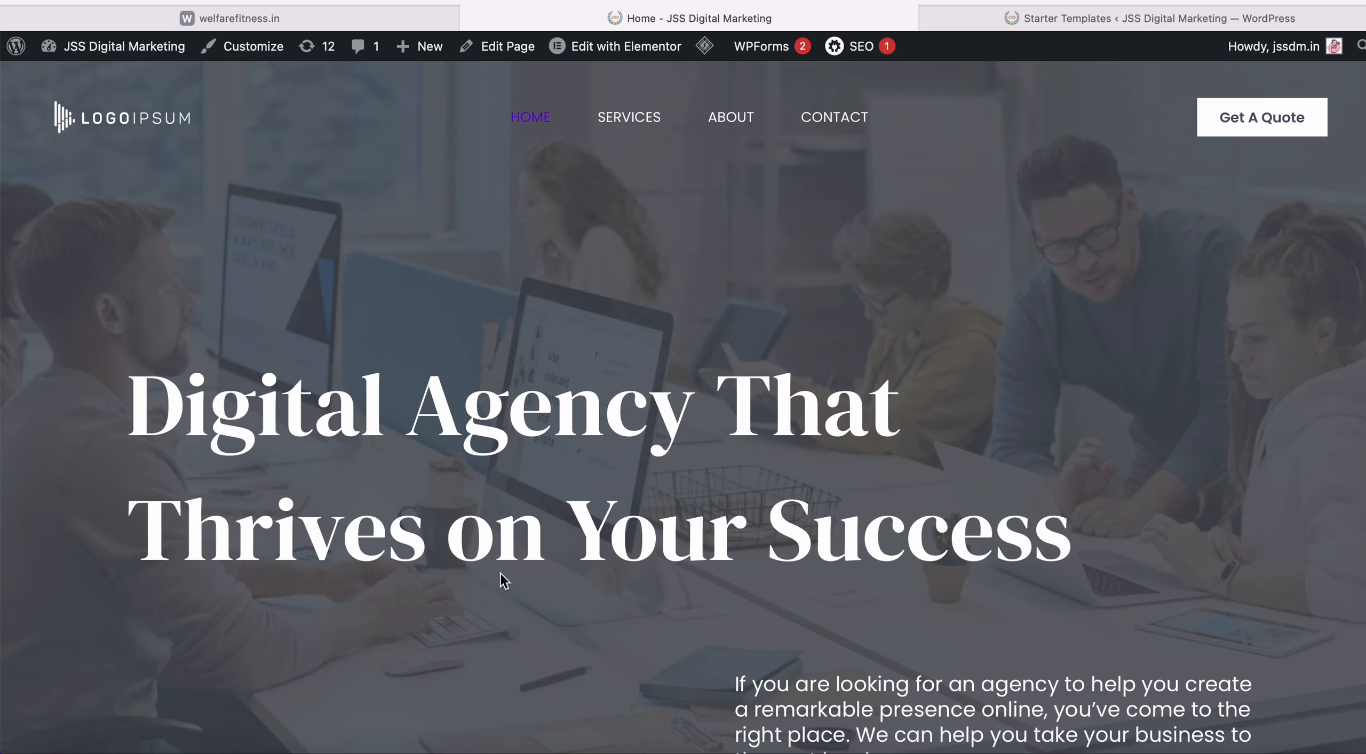
Scroll through the 'Digital Agency' homepage, then open the Home page for editing.
scroll(499, 573, down, 15)
scroll(500, 573, down, 20)
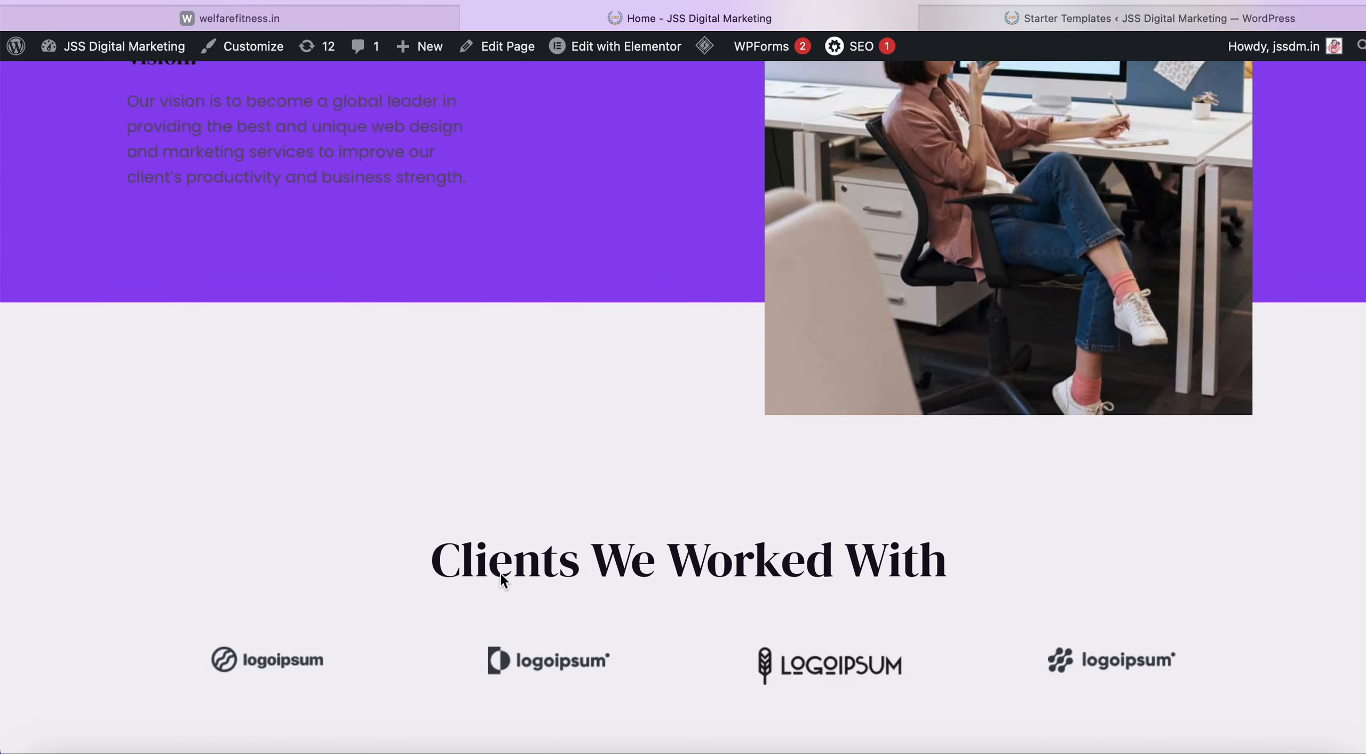
scroll(499, 572, up, 20)
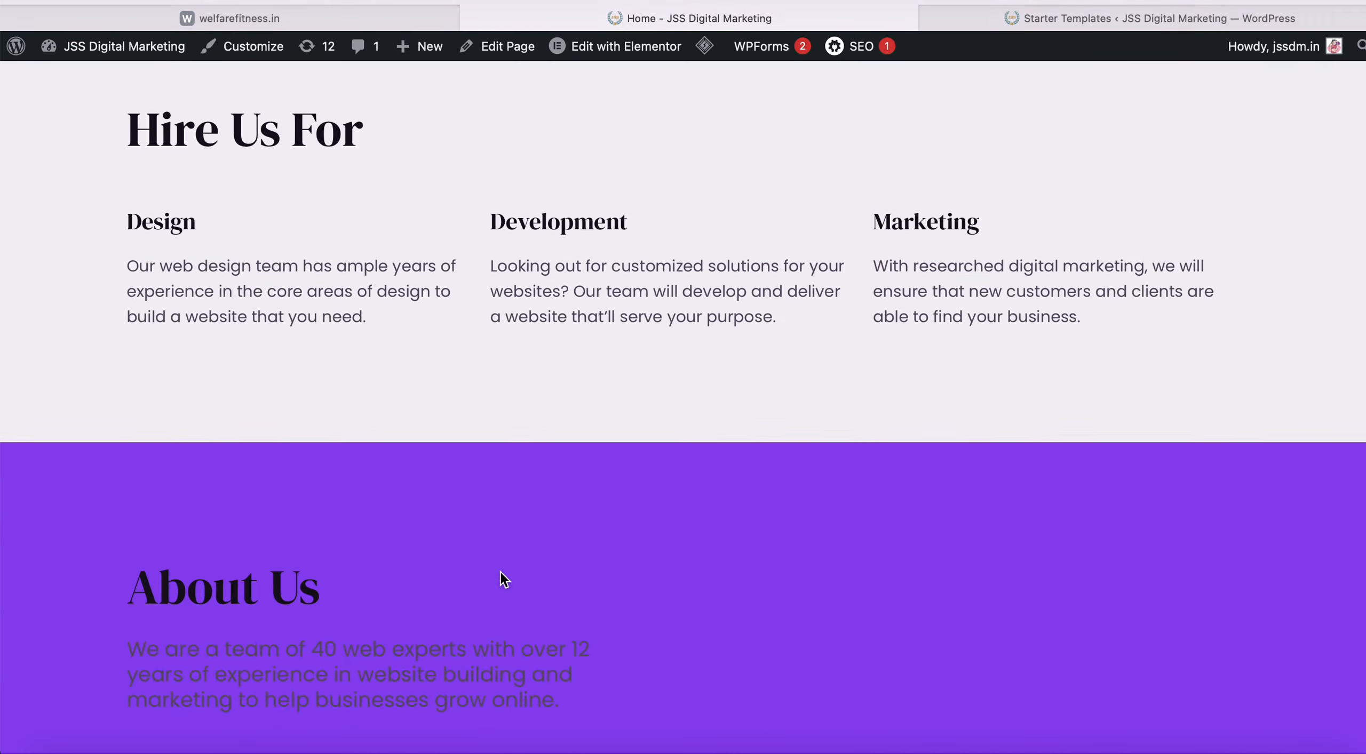
scroll(500, 572, down, 20)
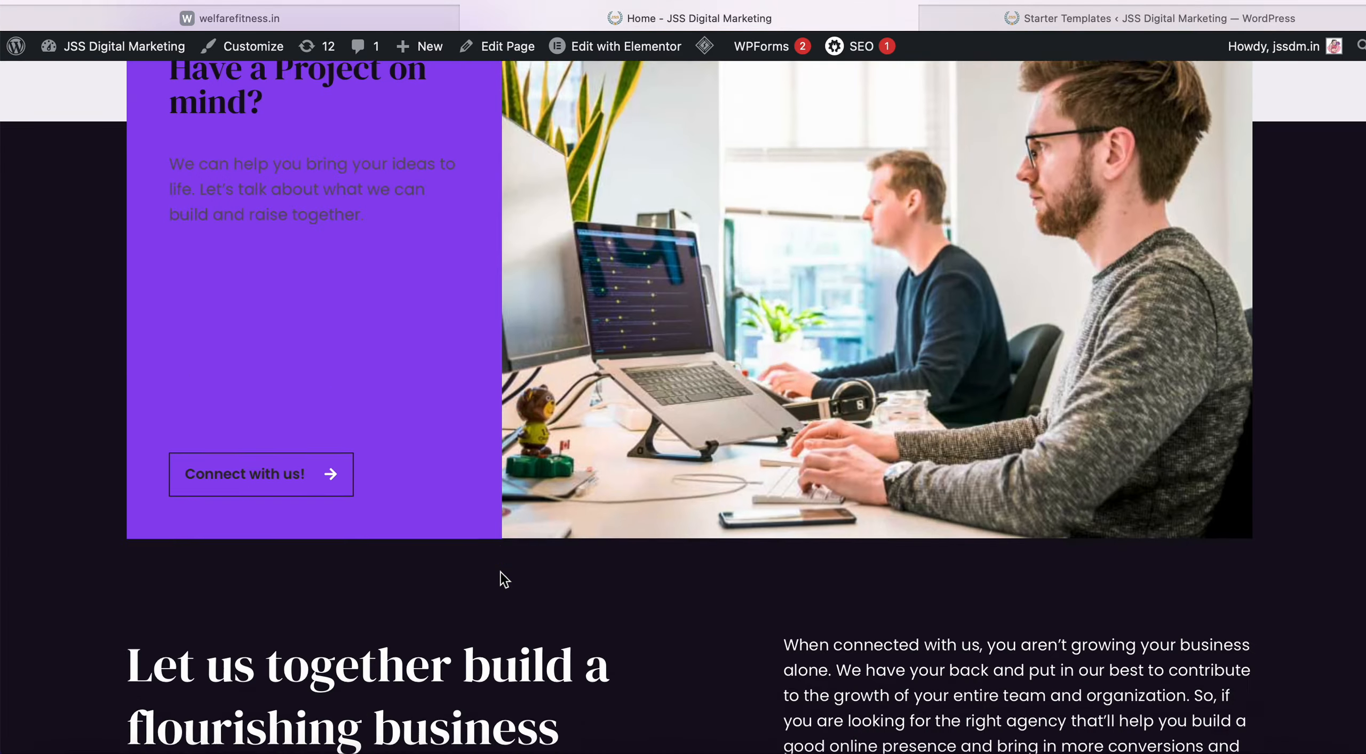
scroll(500, 571, up, 20)
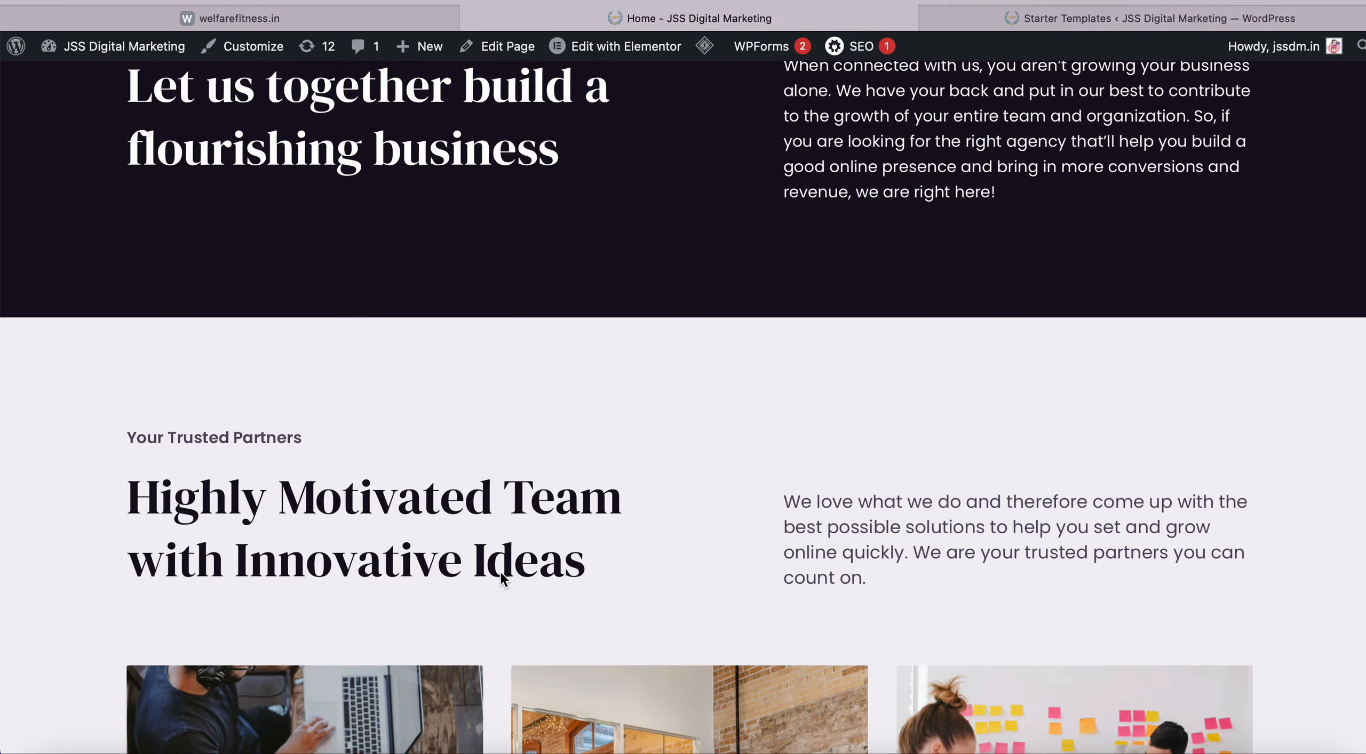
scroll(796, 367, down, 5)
scroll(875, 368, up, 10)
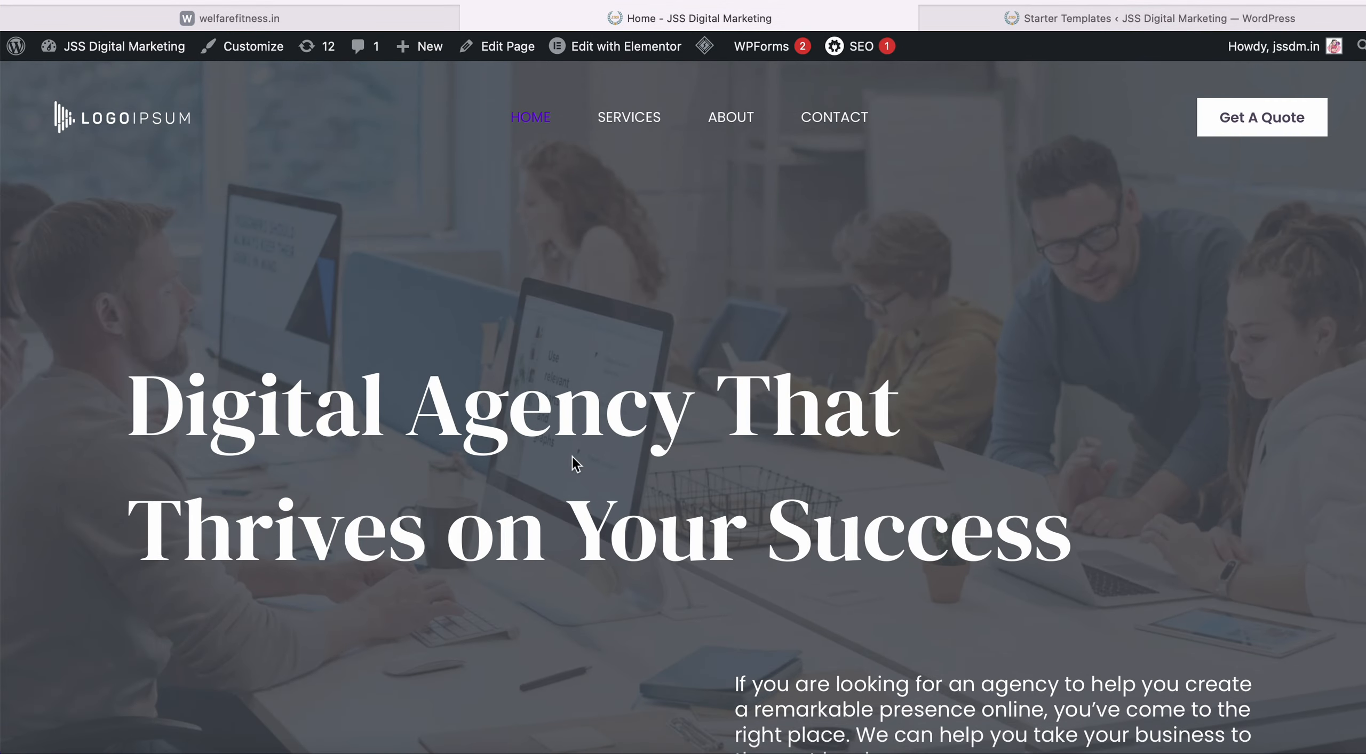
scroll(571, 456, down, 3)
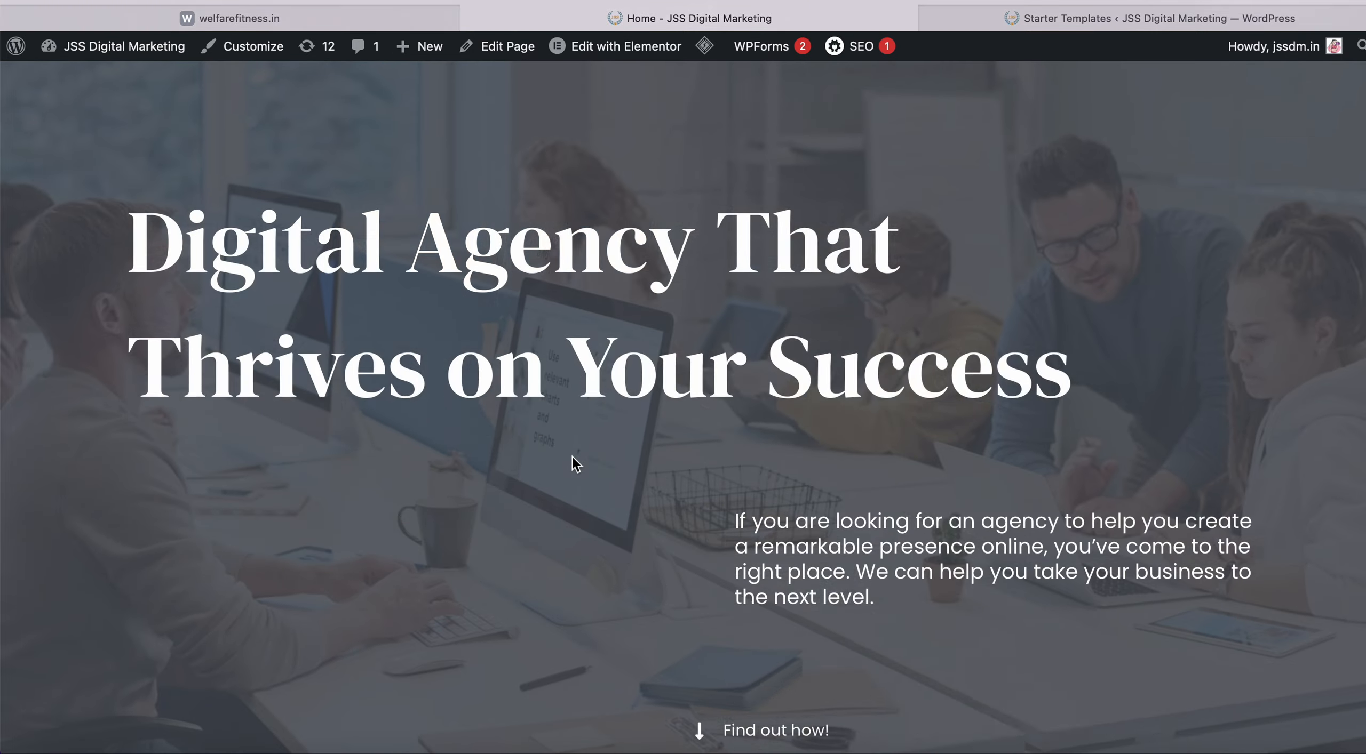
scroll(572, 457, down, 20)
scroll(572, 456, up, 20)
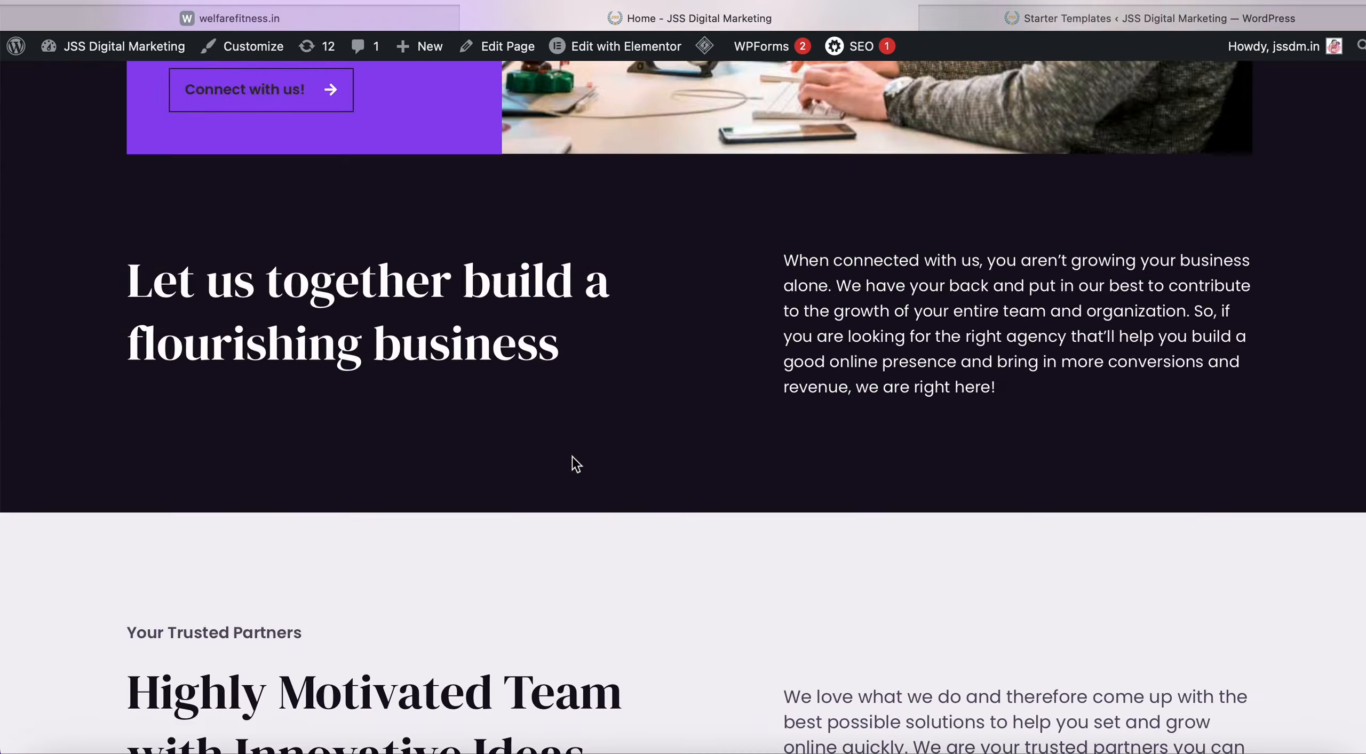
scroll(572, 457, up, 20)
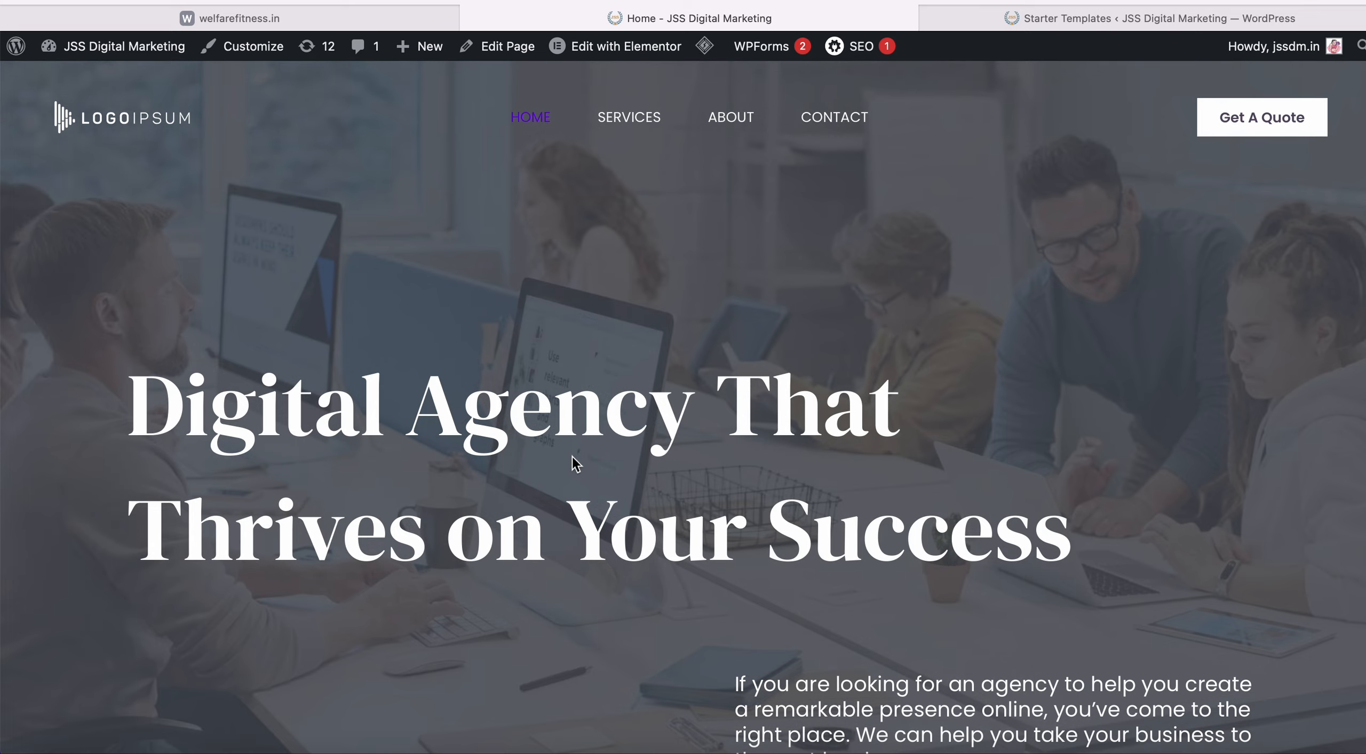
scroll(666, 457, down, 10)
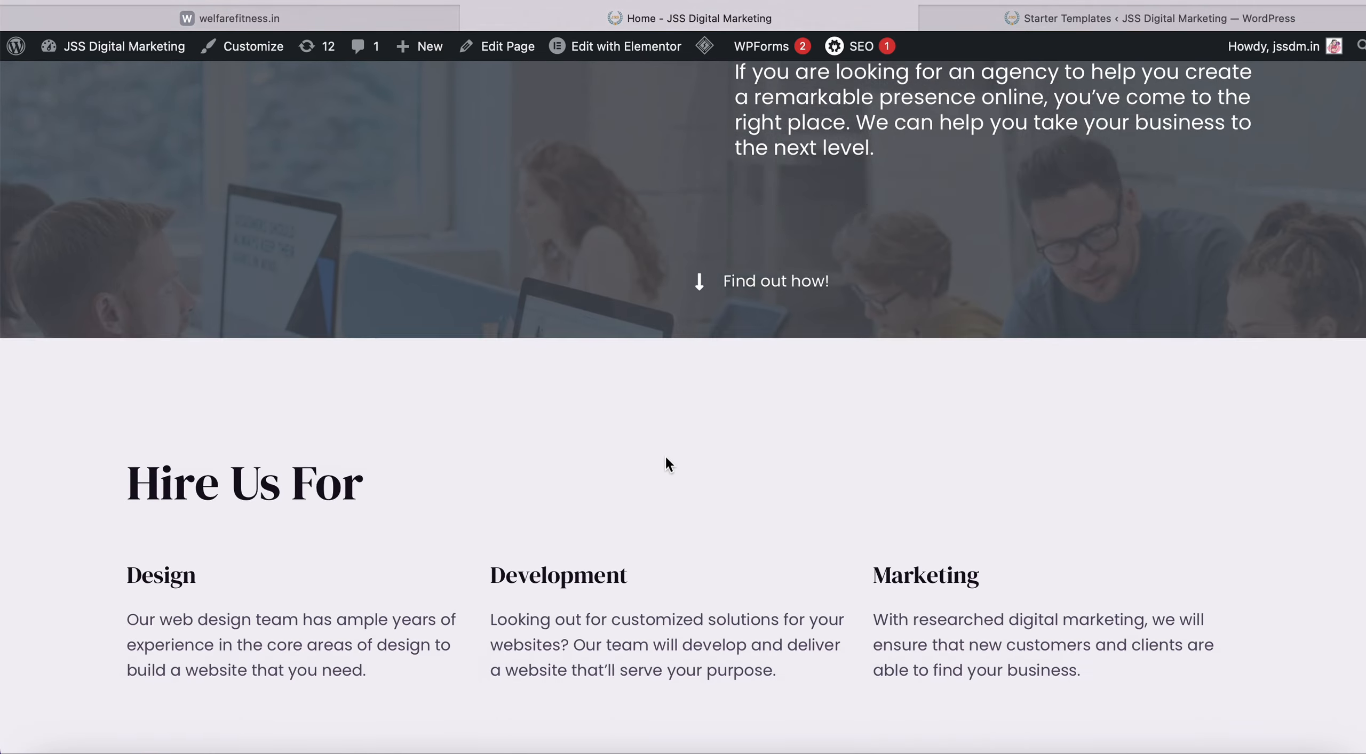
scroll(665, 457, up, 10)
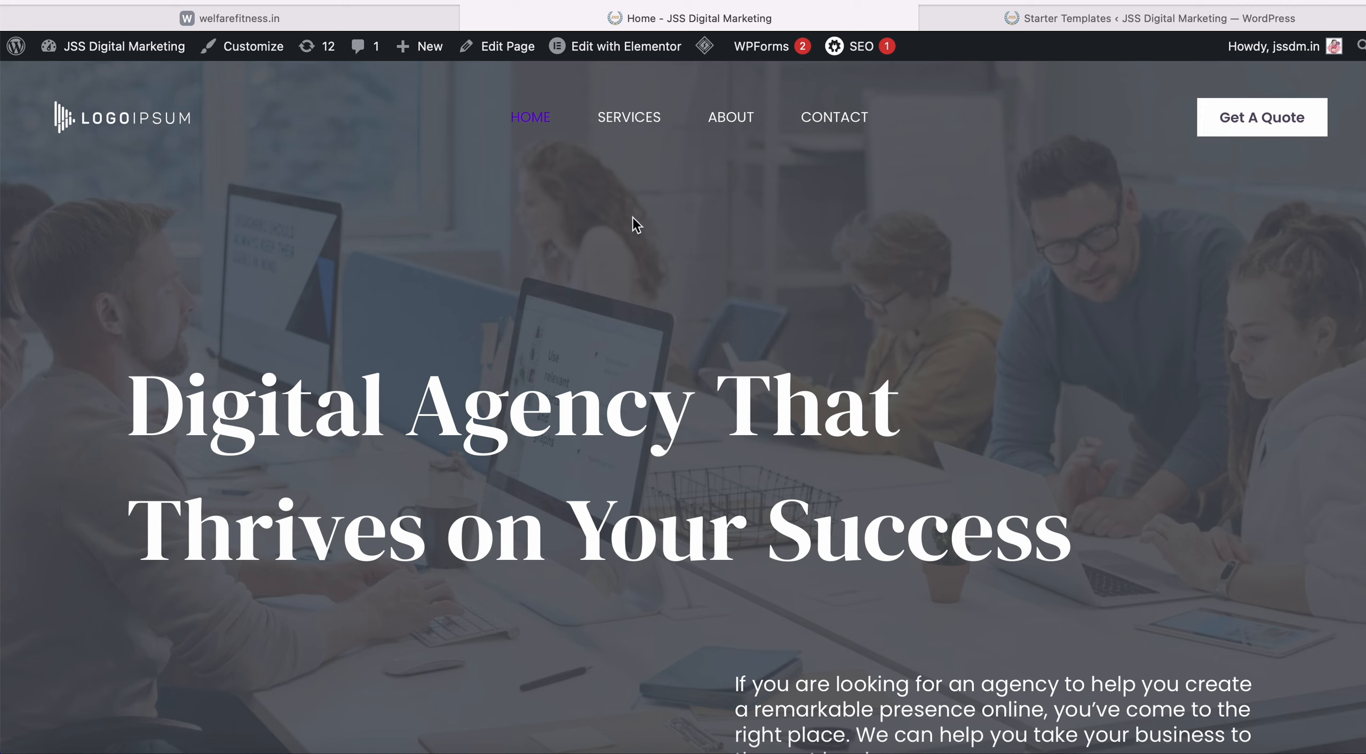
mouse_move(625, 54)
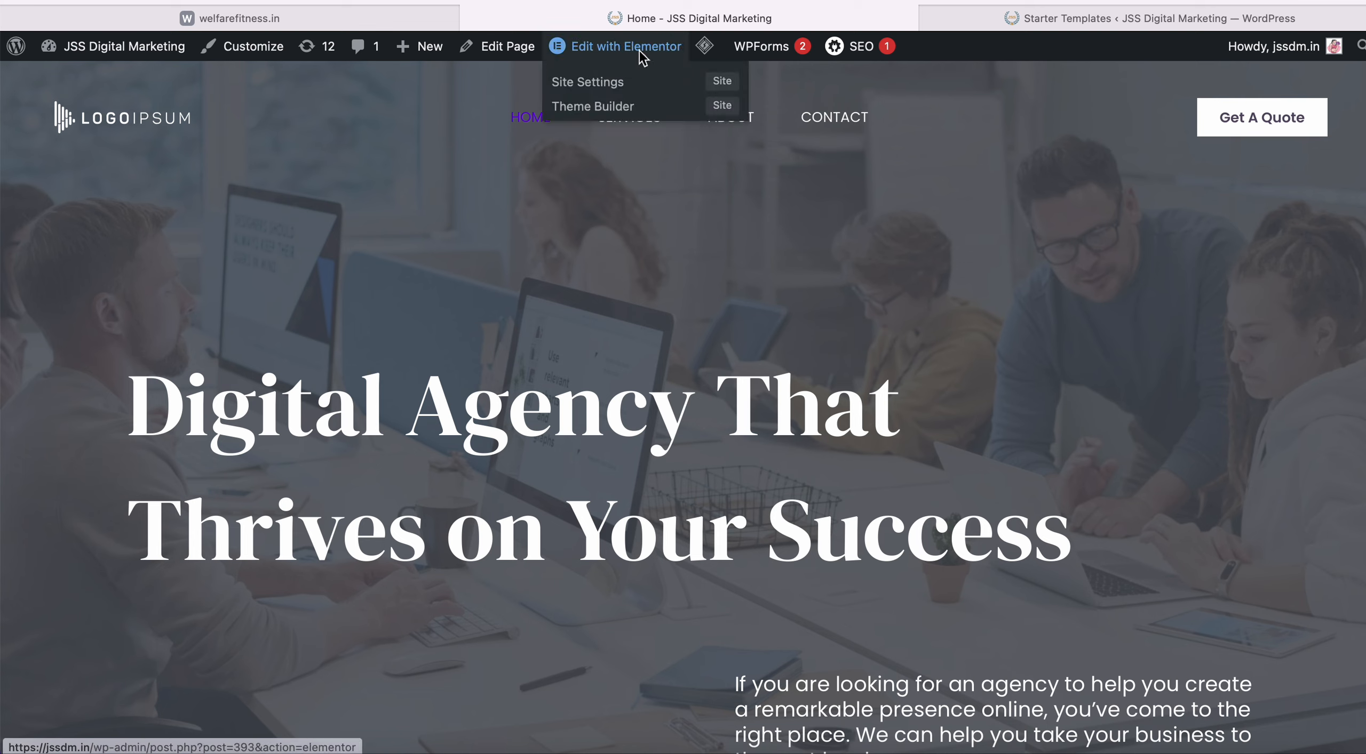
click(500, 48)
Open the Home page editor and the Starter Templates builder, then exit back to the Dashboard.
click(499, 54)
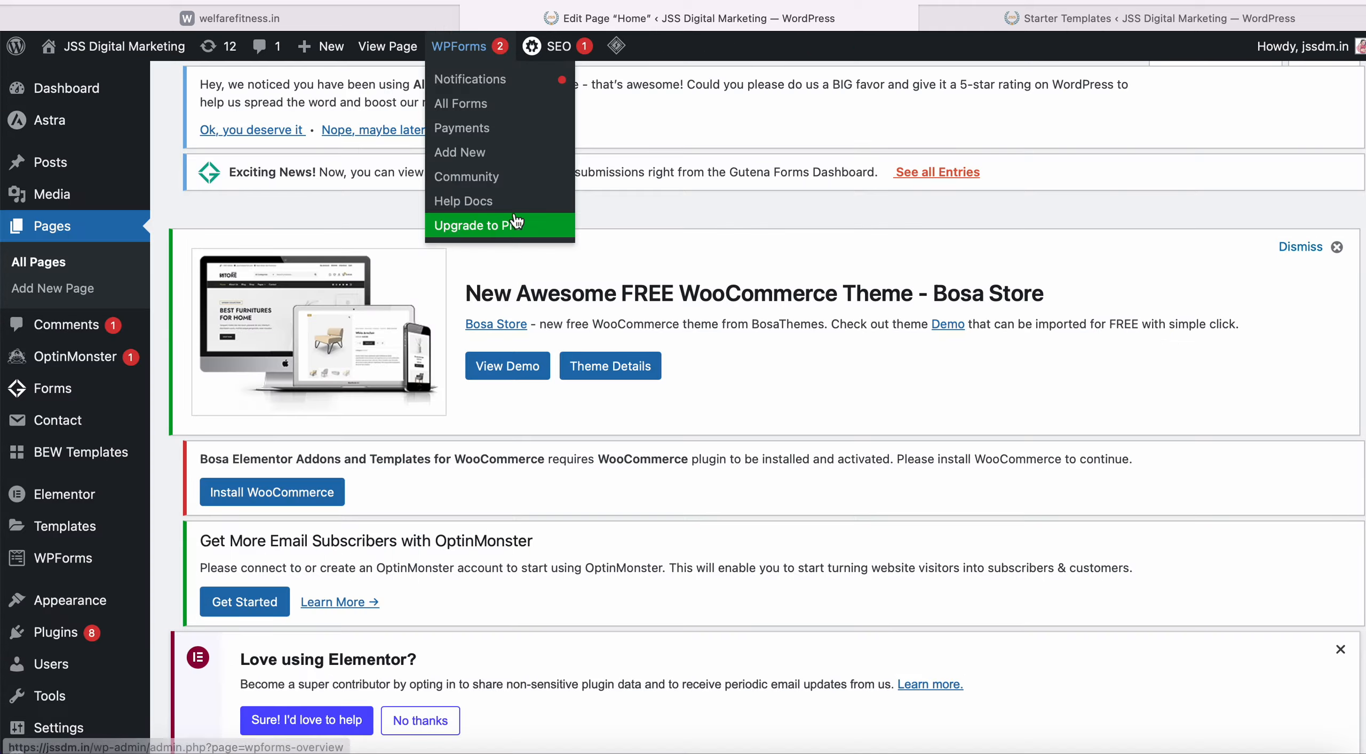
scroll(503, 401, down, 10)
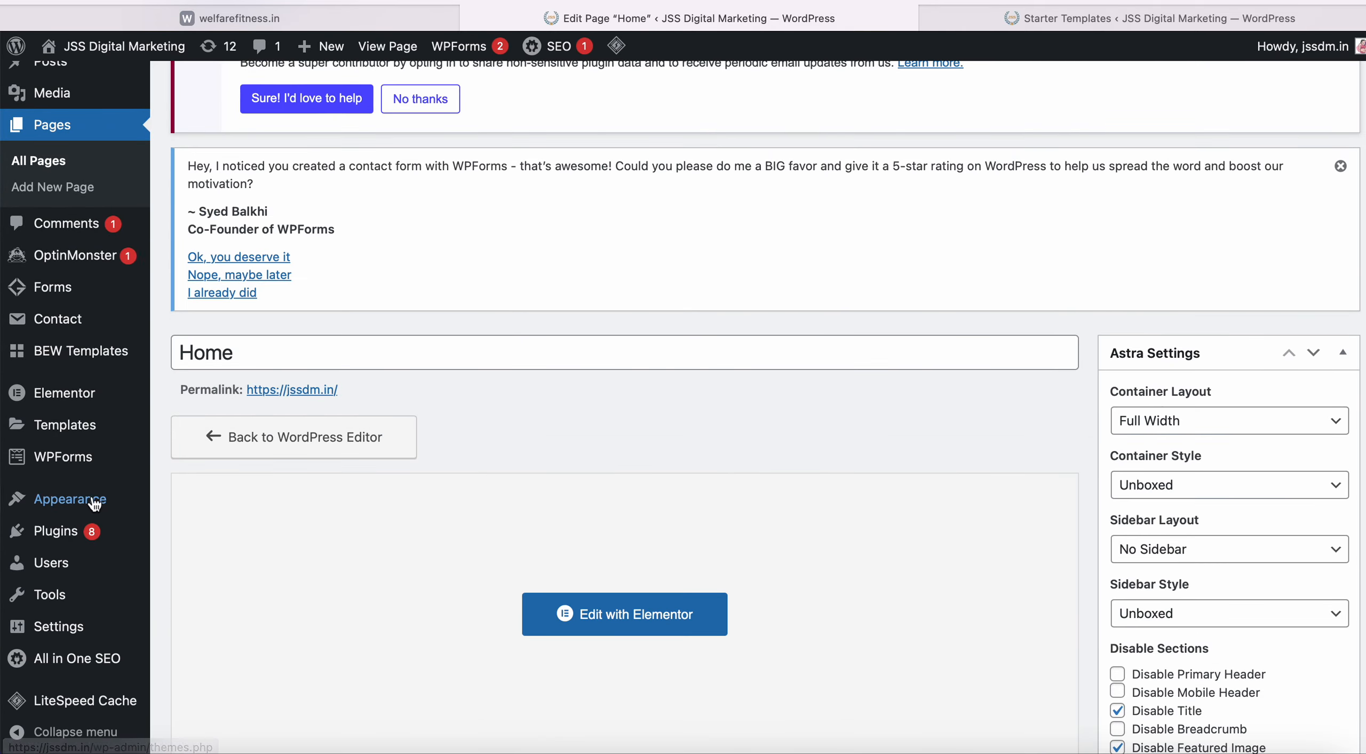
mouse_move(94, 503)
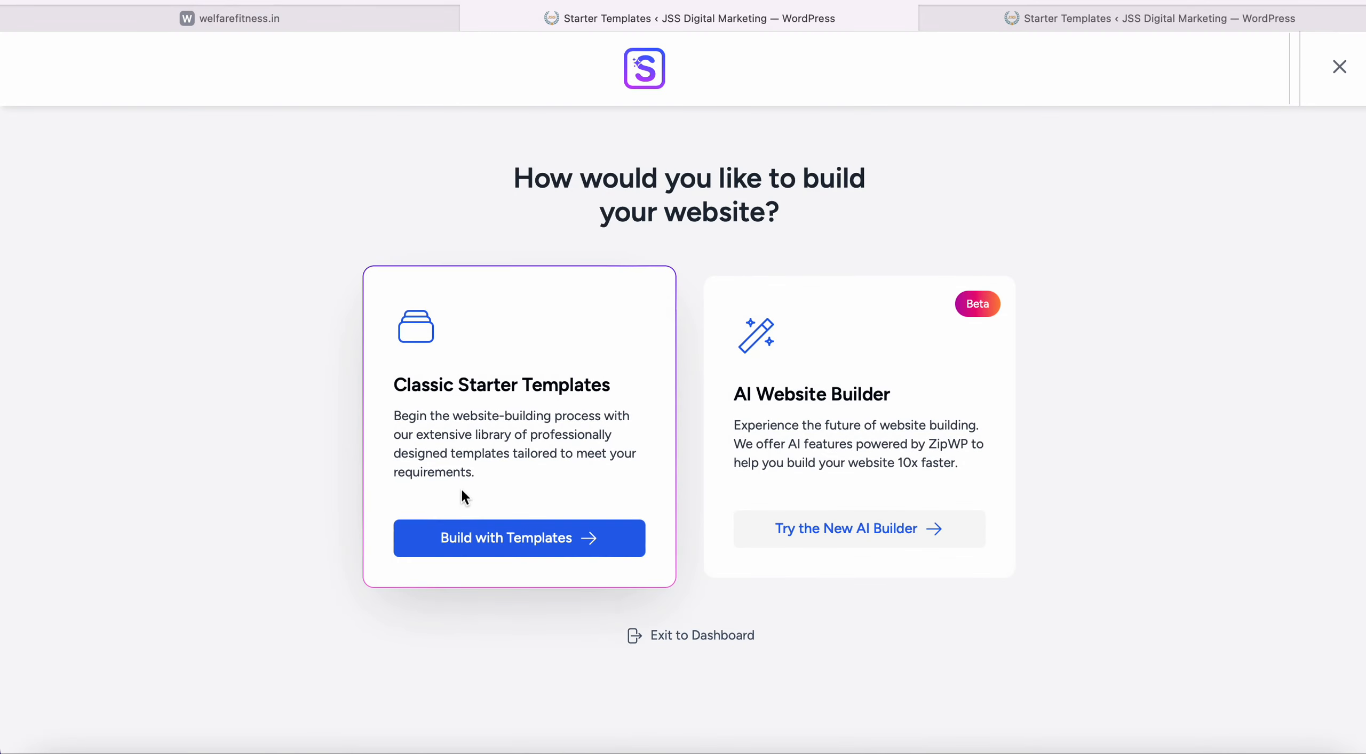
click(675, 640)
Scroll the Dashboard and go to the WPForms forms overview page.
scroll(628, 542, up, 2)
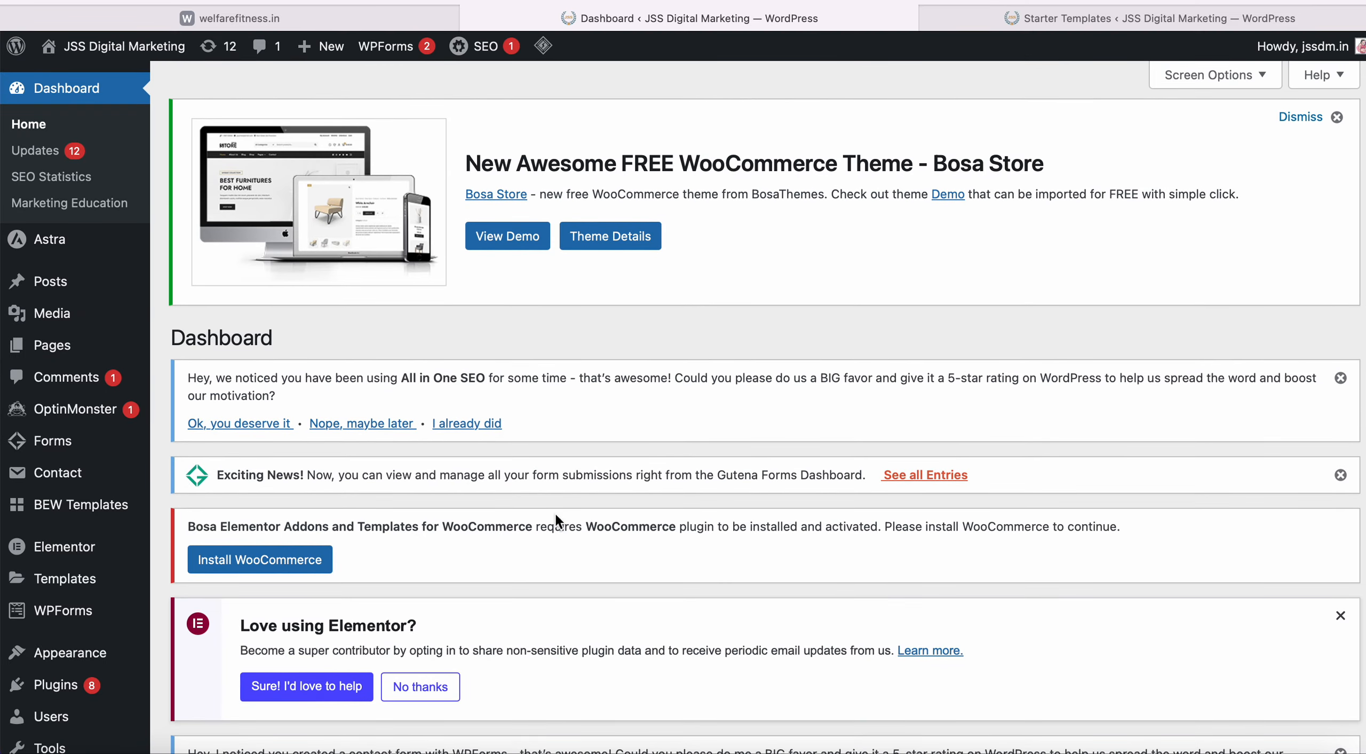
scroll(555, 512, down, 10)
scroll(555, 512, up, 10)
click(359, 33)
Glance over the welfarefitness.in site in its browser tab.
click(360, 24)
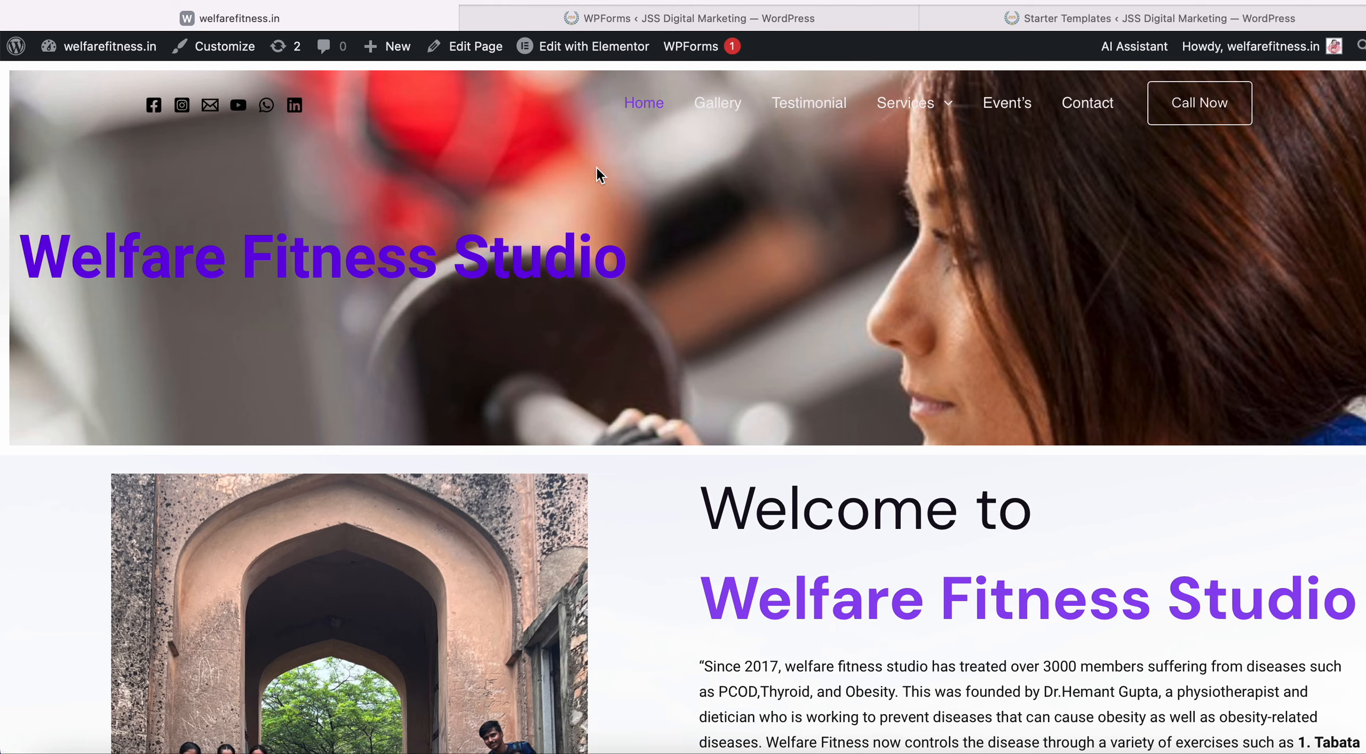
scroll(624, 320, down, 5)
scroll(624, 320, up, 5)
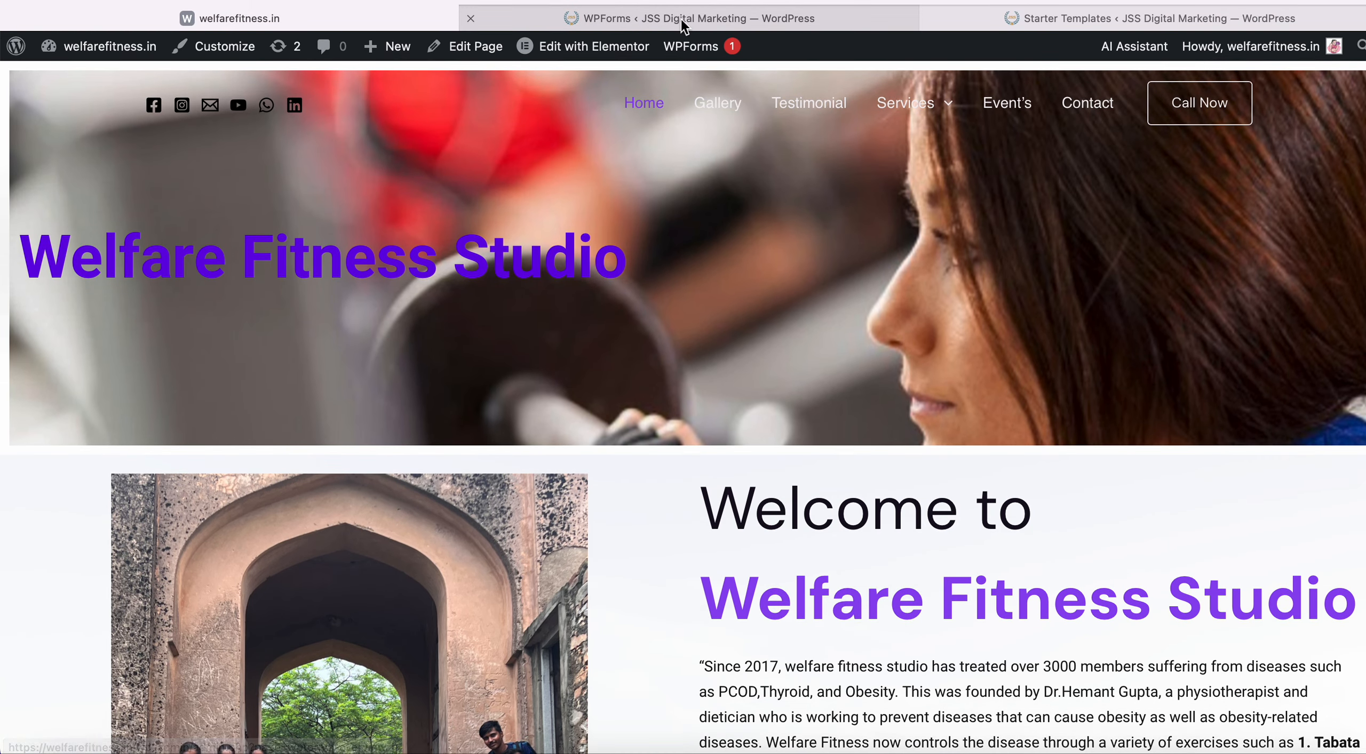
Return to the WPForms overview with its 3 forms and swipe back to the Dashboard.
click(680, 19)
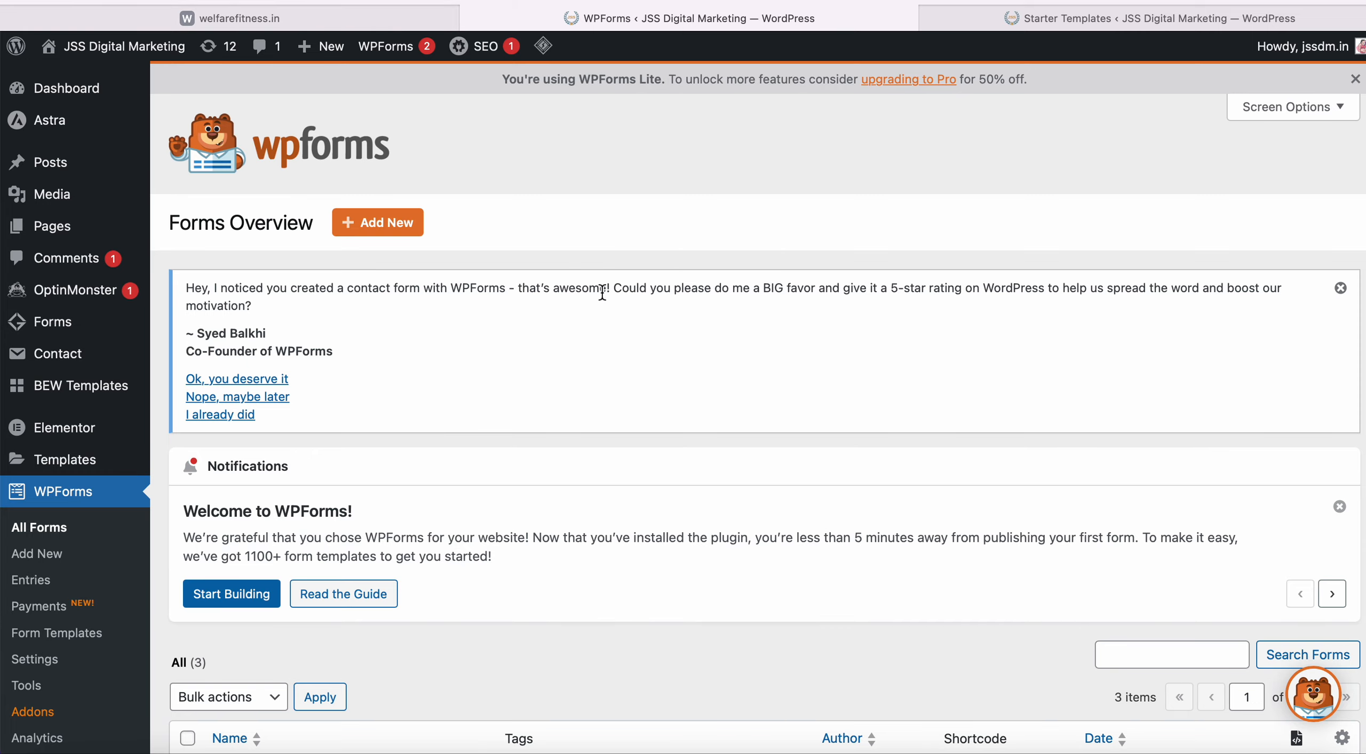
scroll(616, 408, down, 10)
scroll(616, 407, up, 10)
scroll(617, 403, down, 1)
scroll(688, 394, down, 4)
scroll(689, 393, up, 5)
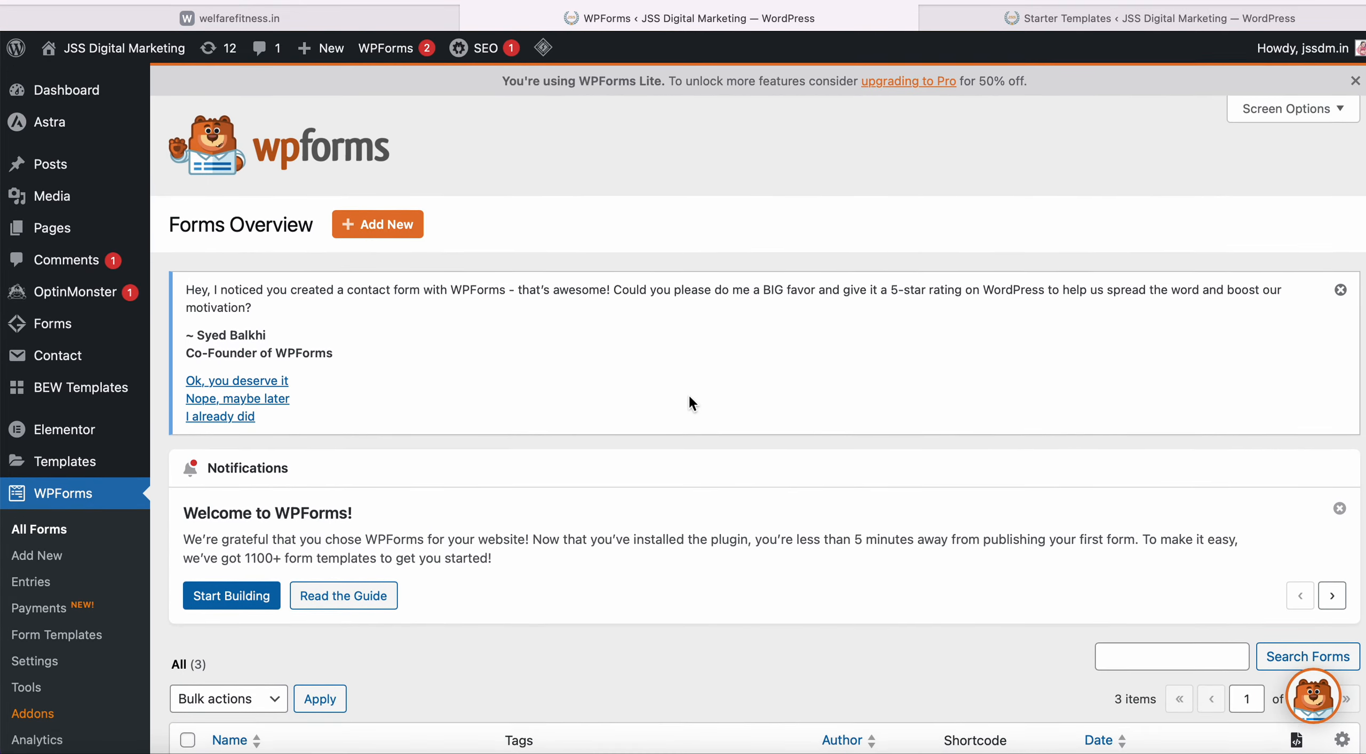
scroll(445, 284, left, 5)
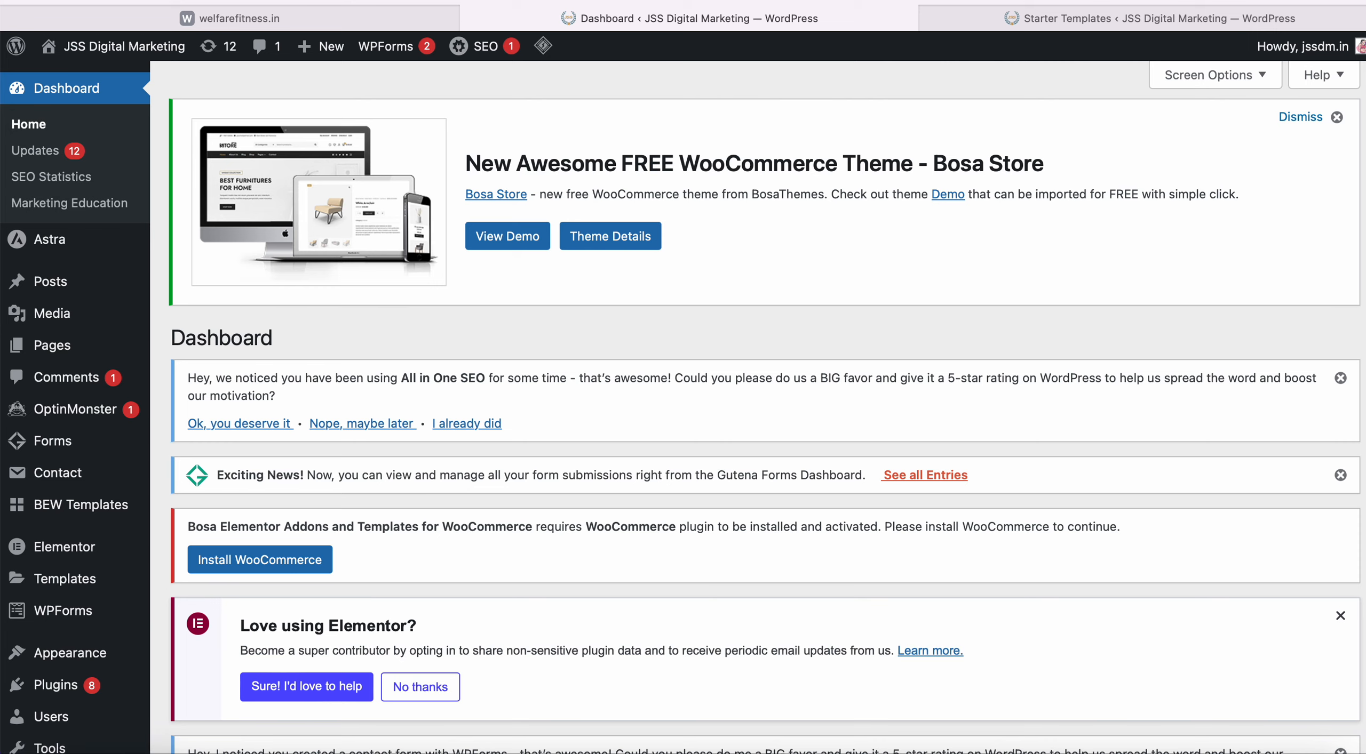
Load 'Home - JSS Digital Marketing' from the address bar, then reload it via 'jssdm'.
click(820, 15)
text(js)
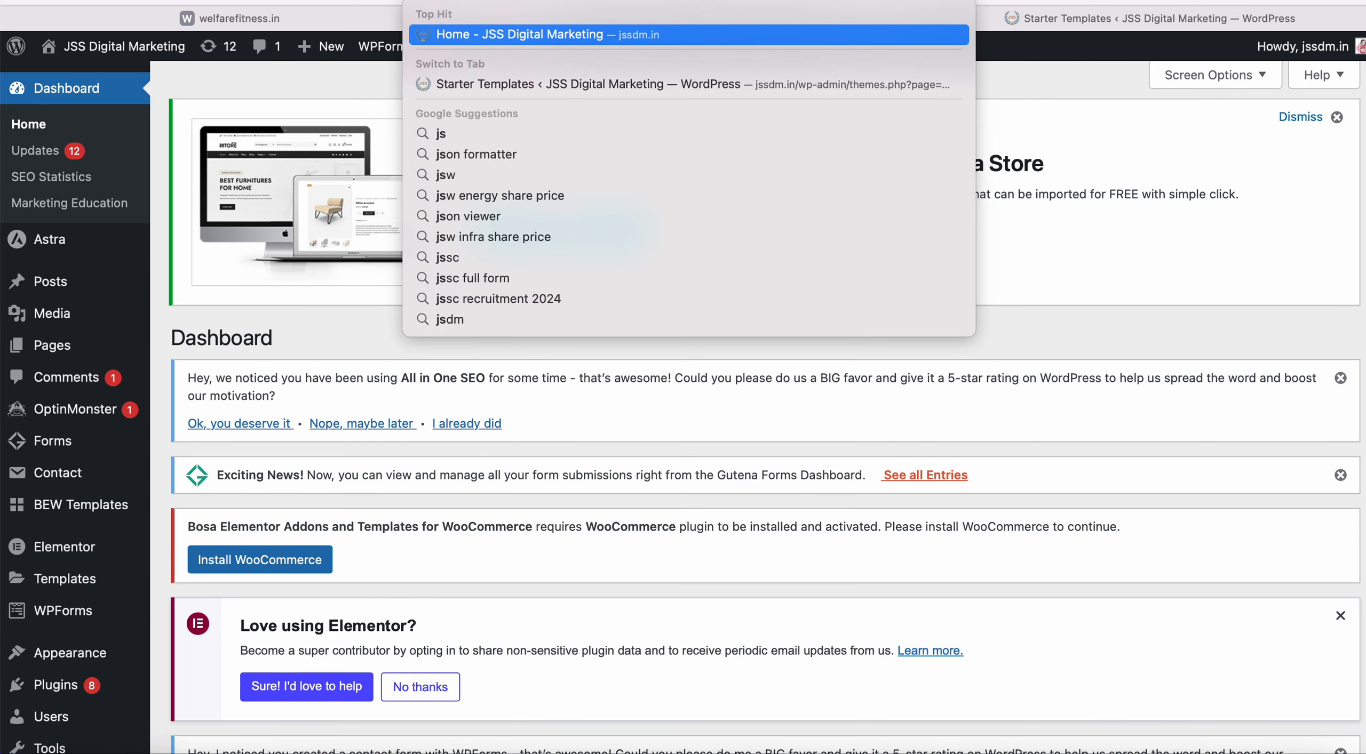
key(Return)
mouse_move(627, 46)
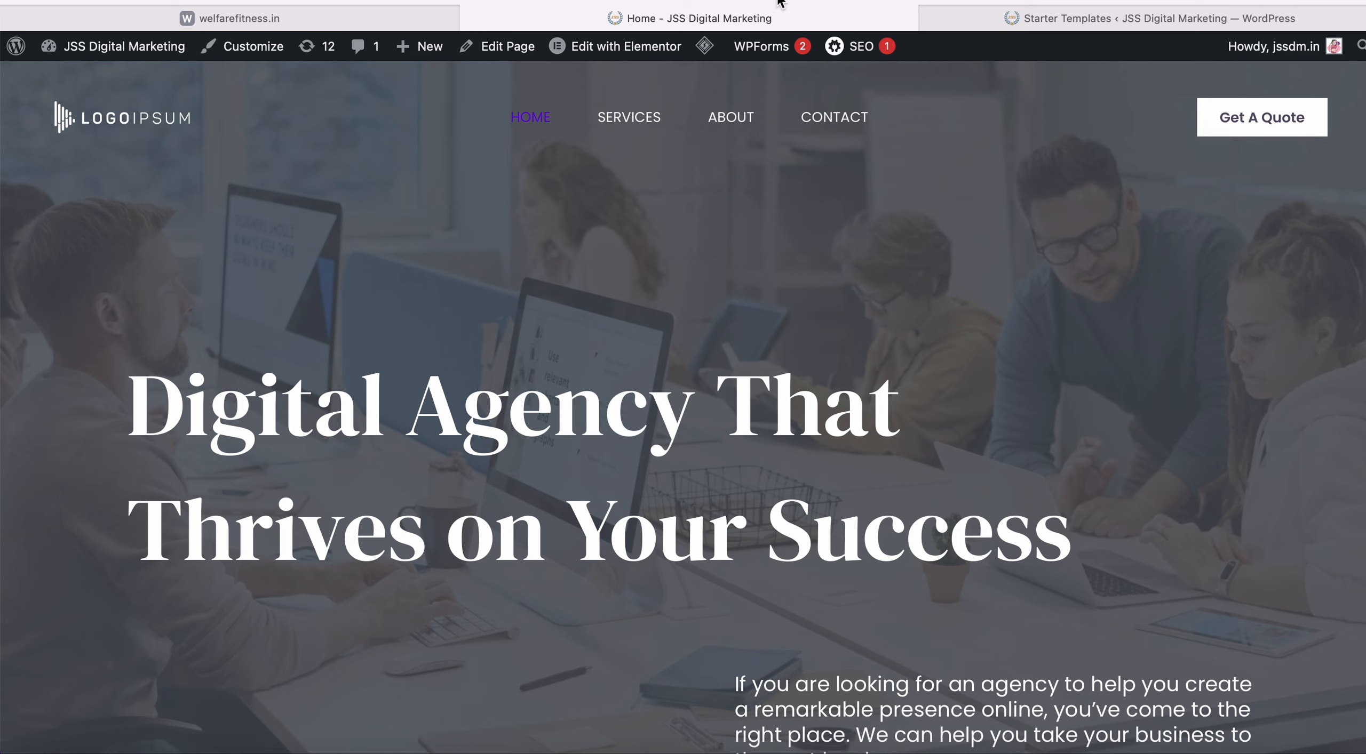
click(793, 0)
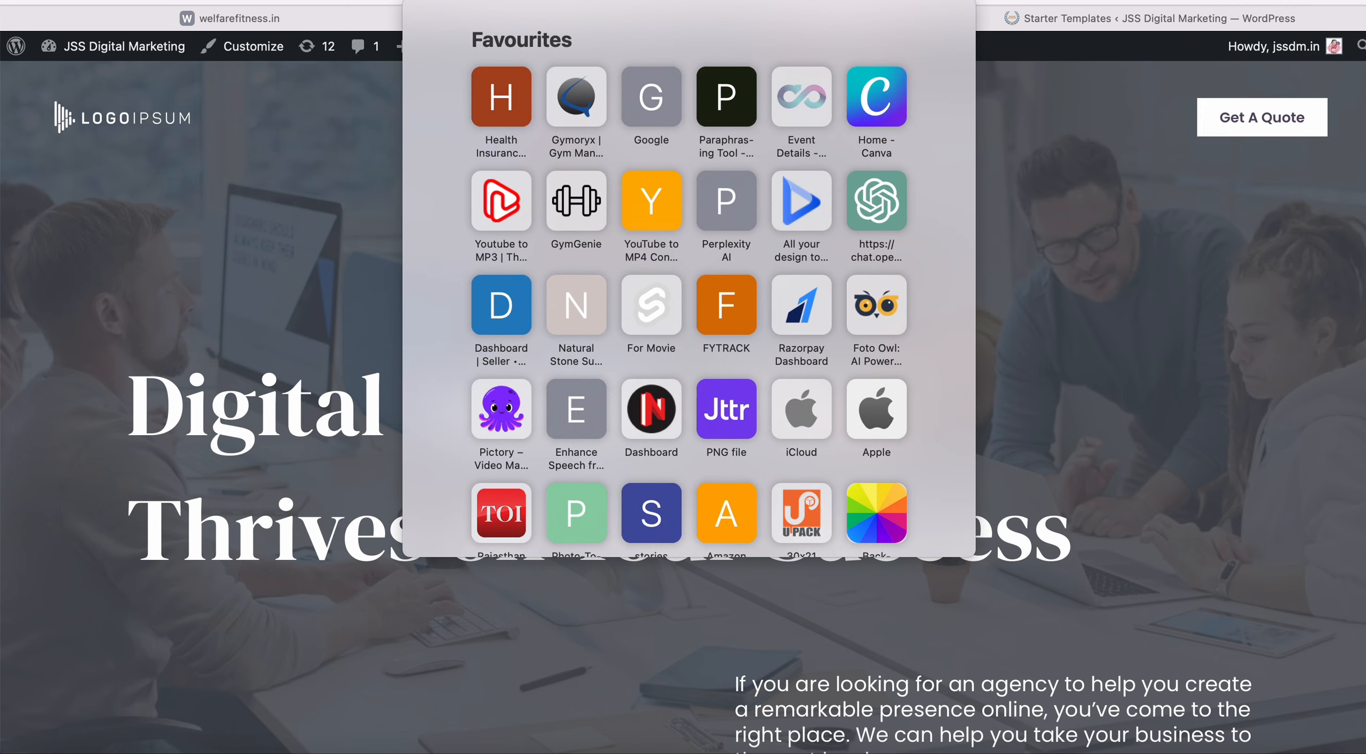
text(jss)
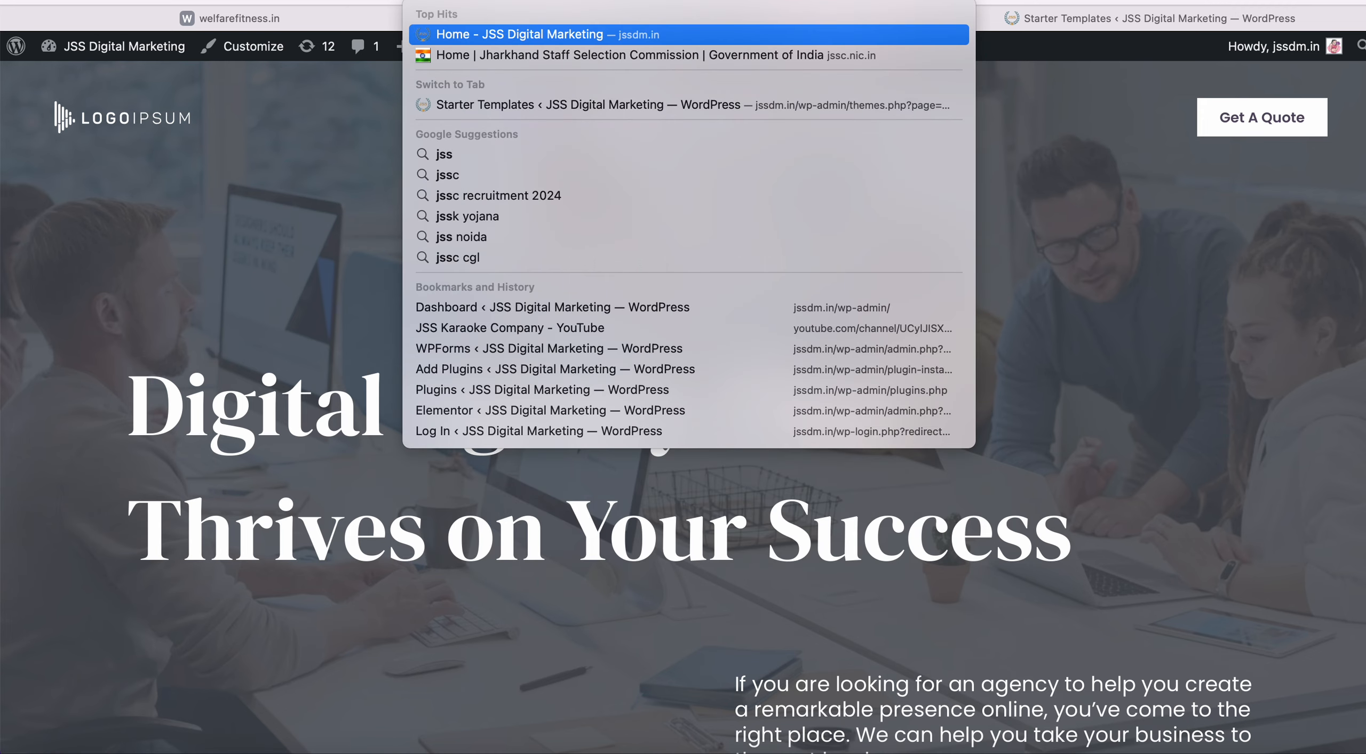
text(dm)
key(Return)
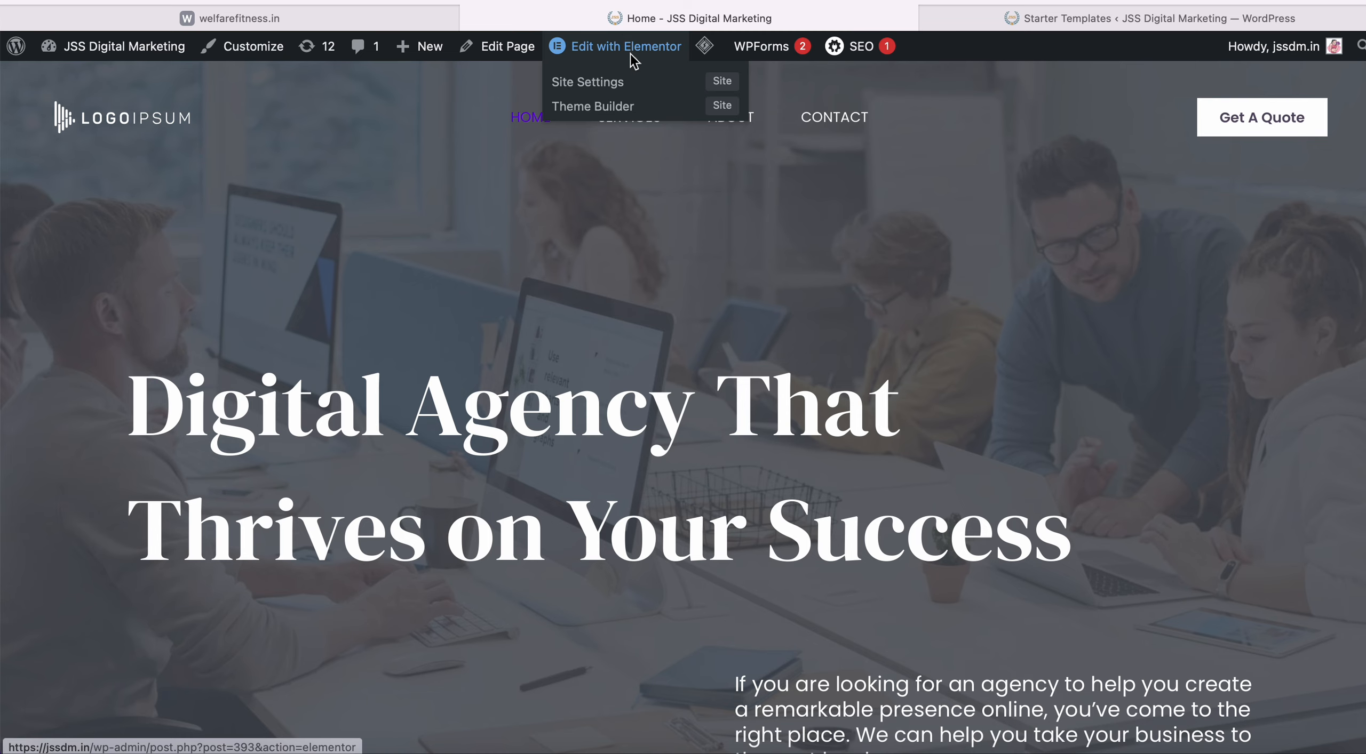
Scroll down through the JSS Digital Marketing home page sections and back up.
scroll(486, 685, down, 4)
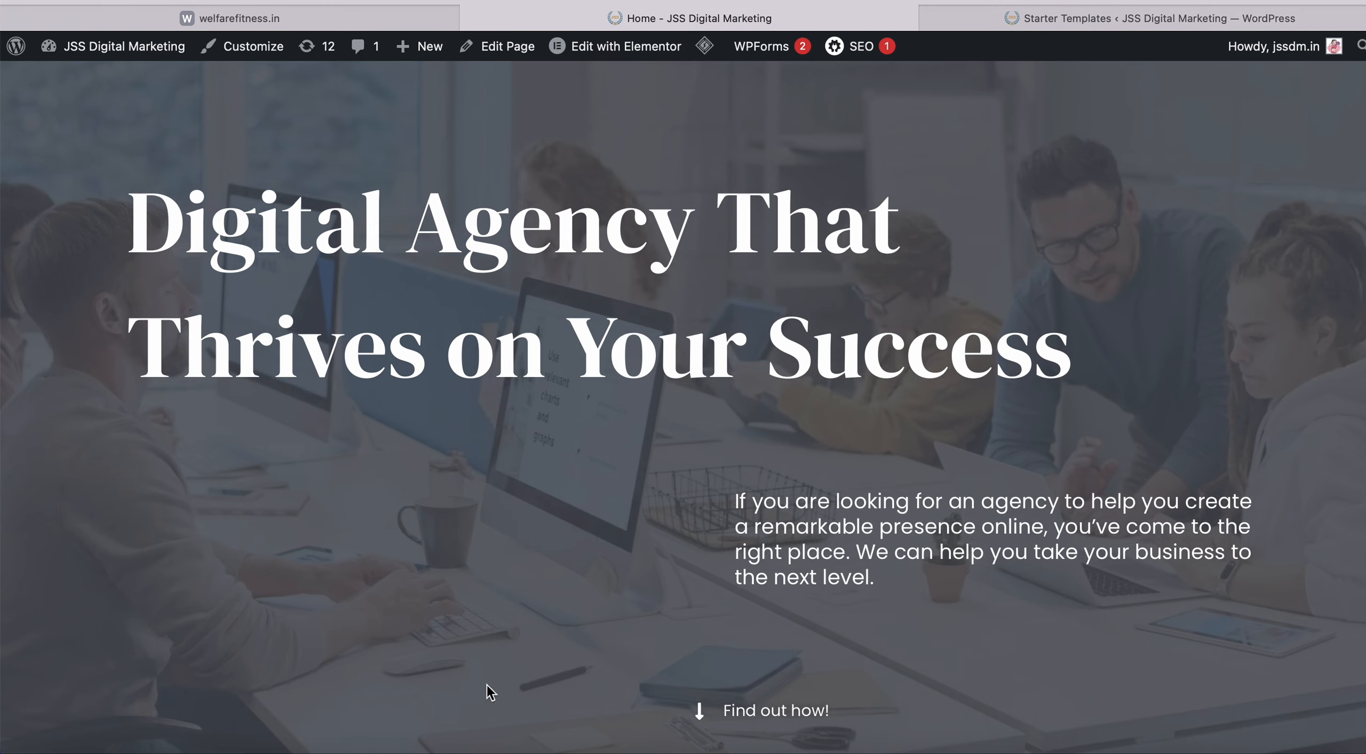
scroll(604, 417, down, 10)
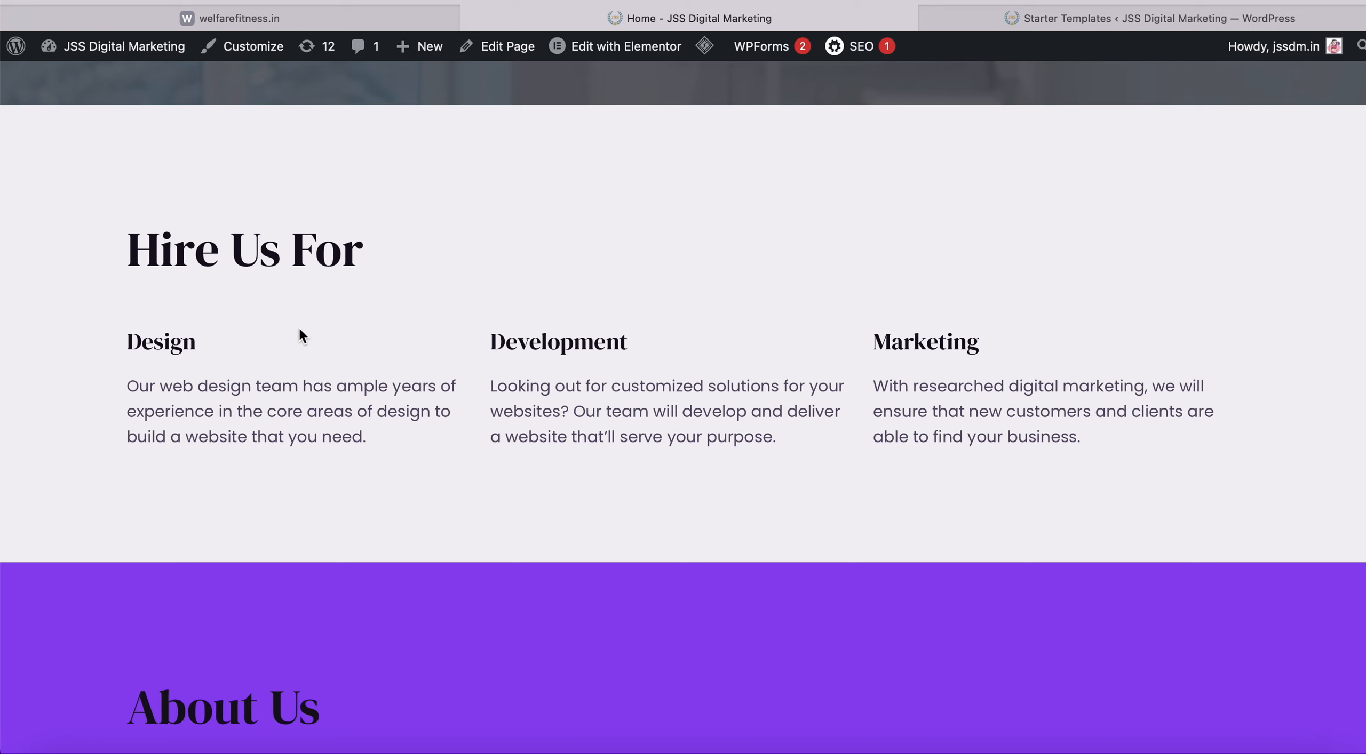
scroll(428, 300, down, 15)
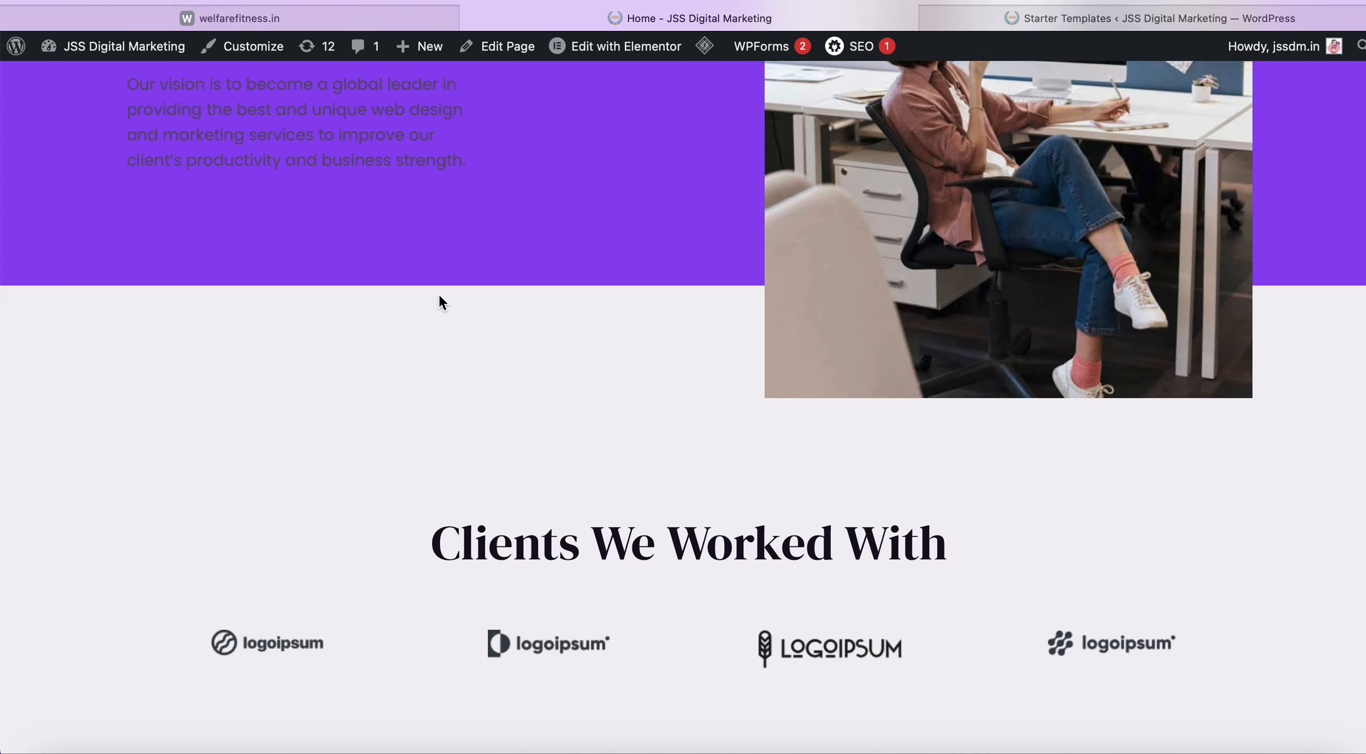
scroll(508, 520, down, 2)
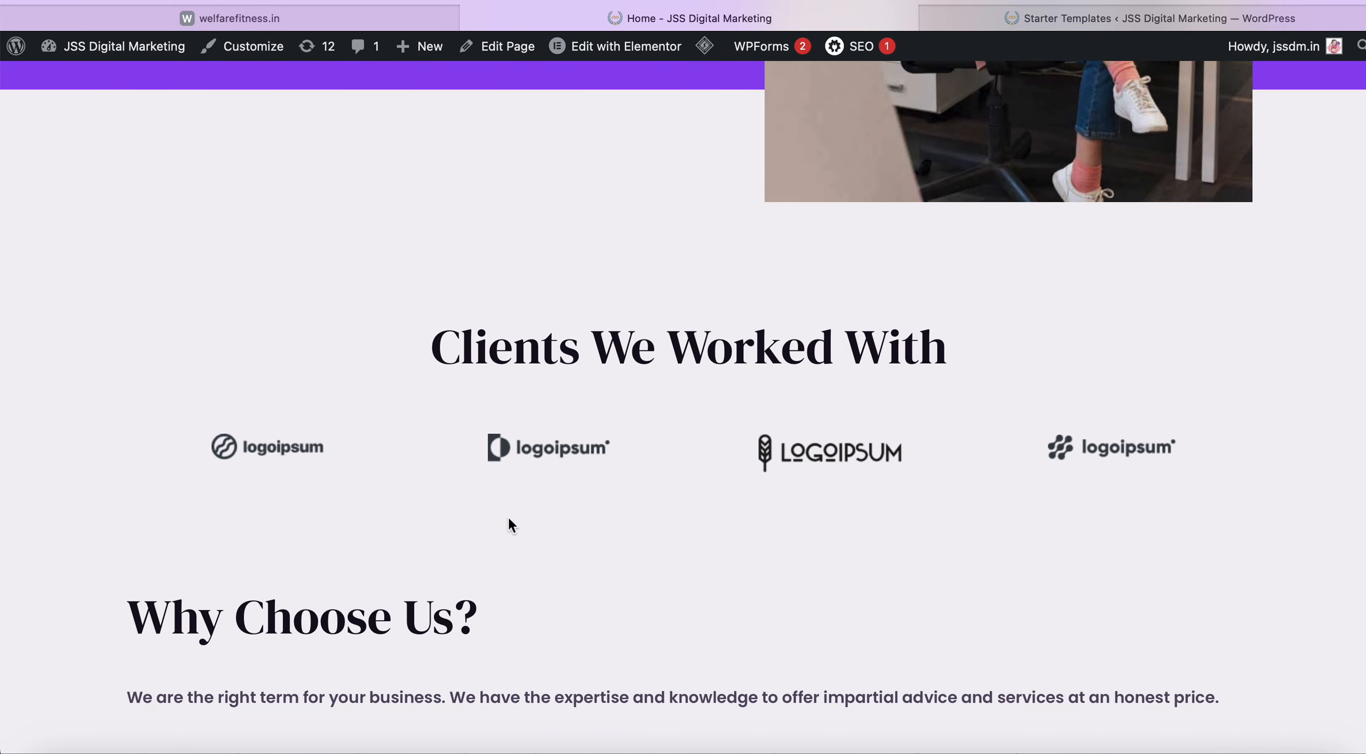
scroll(508, 516, up, 20)
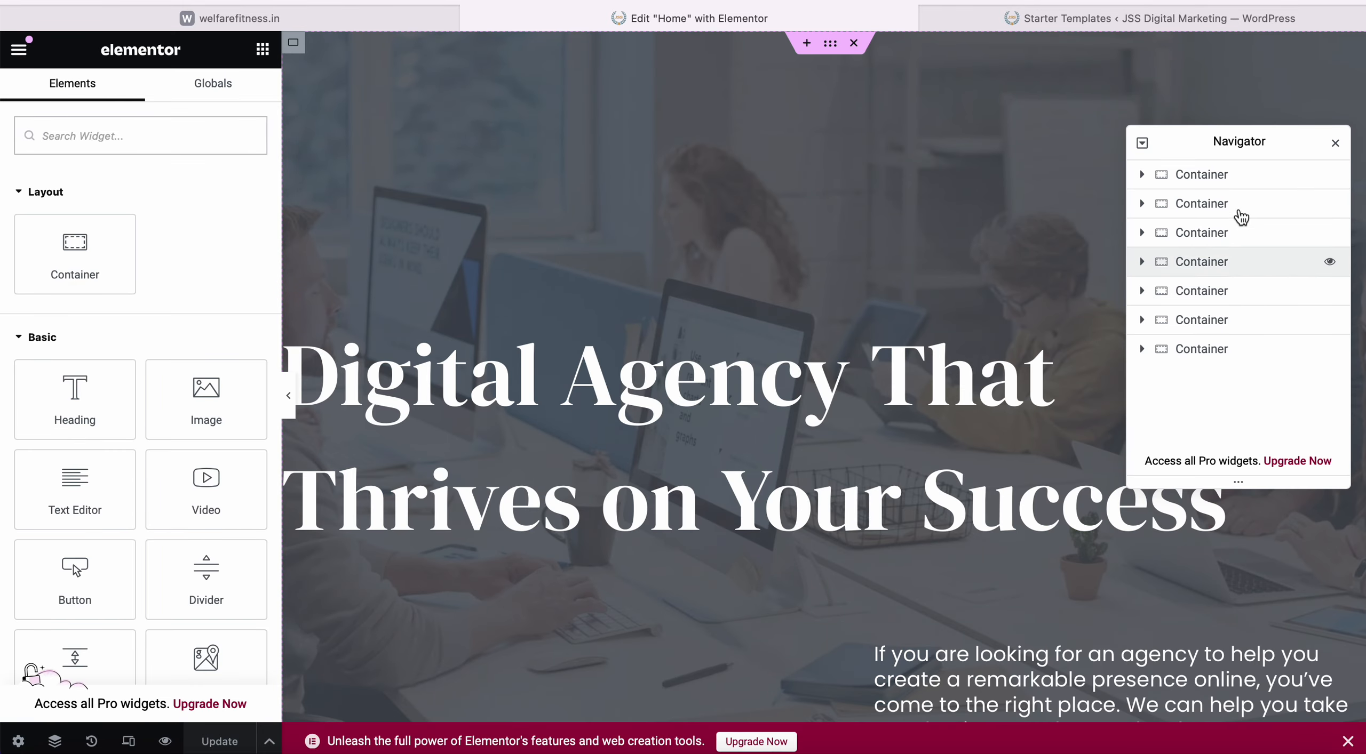
Close the Navigator, check the canvas down to the footer, and select the H1 hero heading.
click(1334, 143)
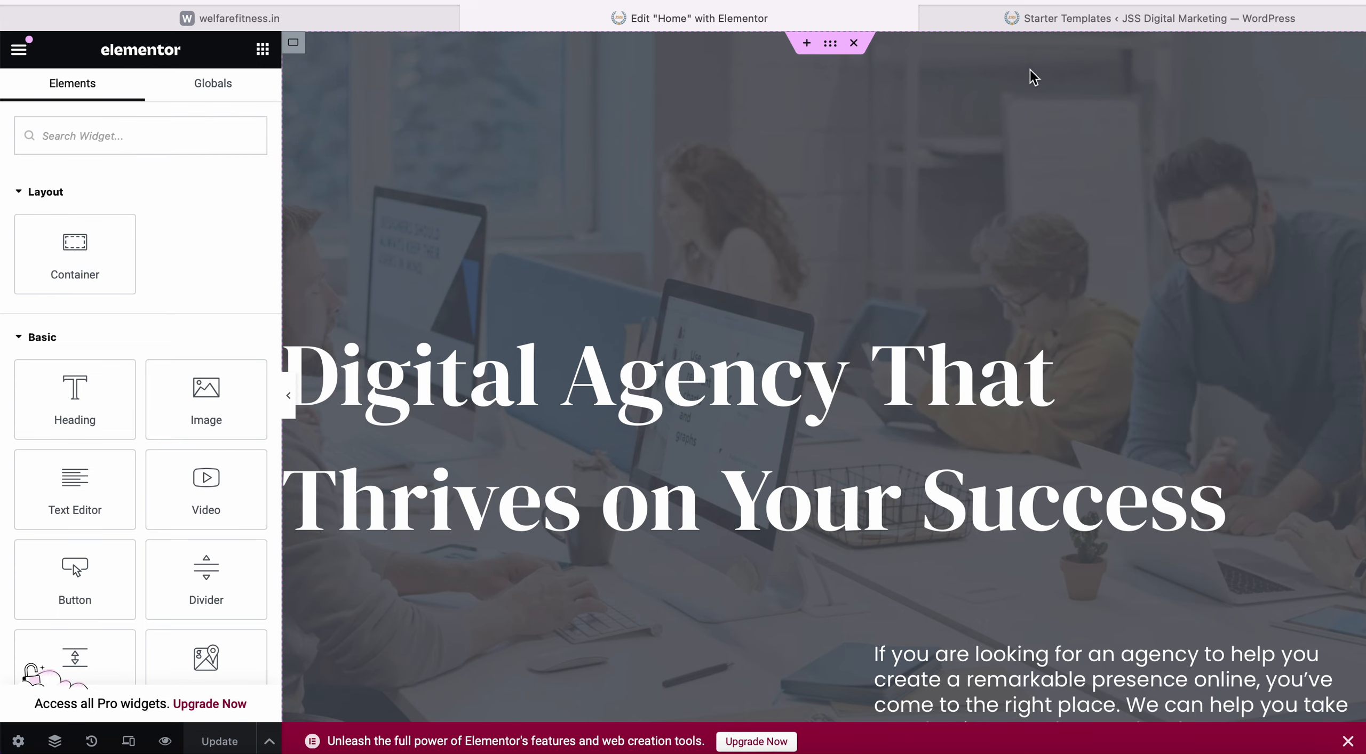
scroll(901, 254, down, 2)
scroll(901, 254, up, 3)
scroll(646, 378, down, 15)
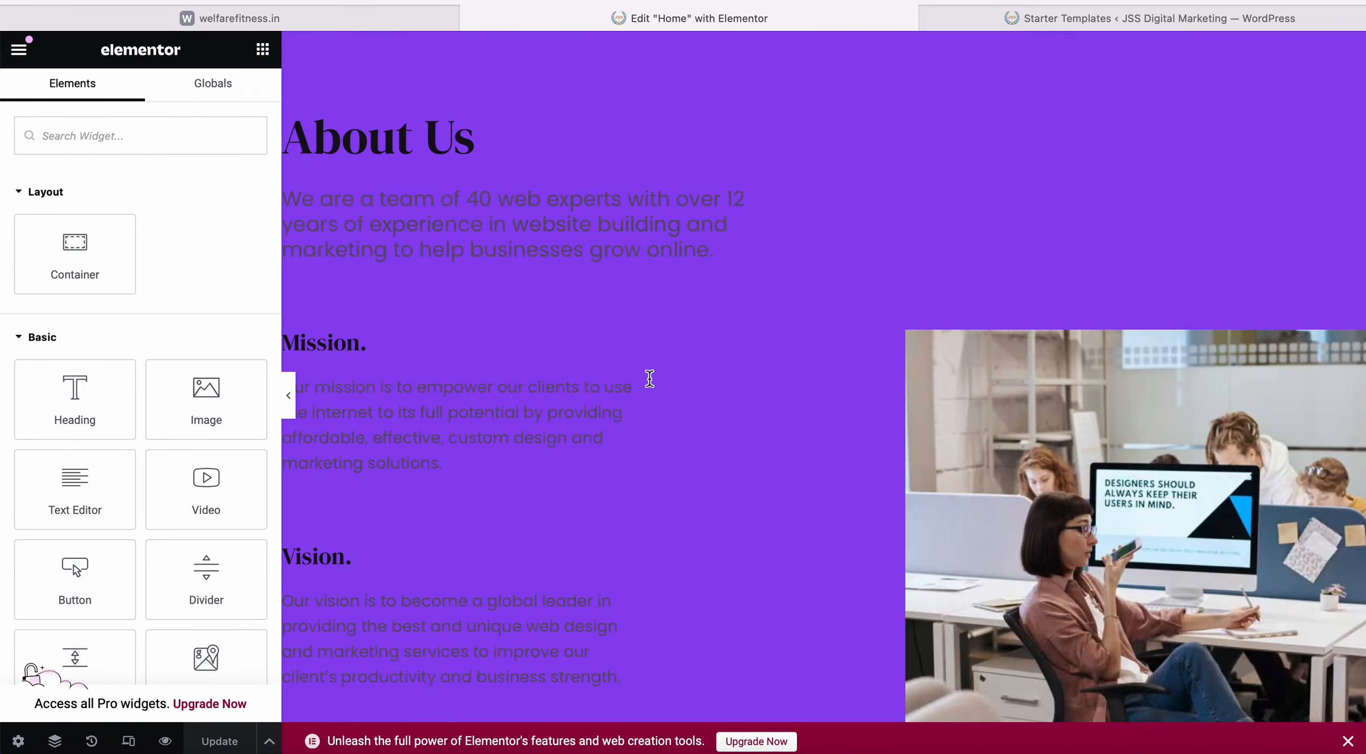
scroll(649, 378, down, 20)
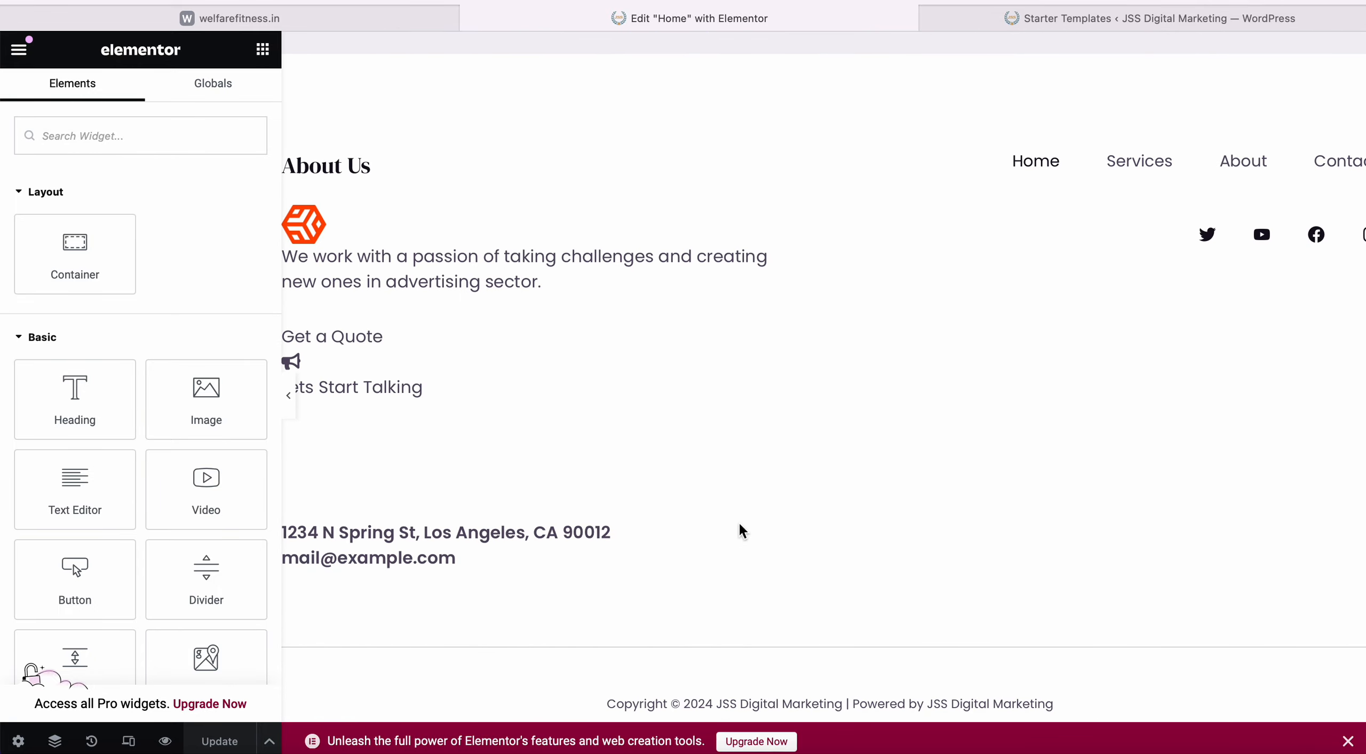
scroll(738, 520, up, 20)
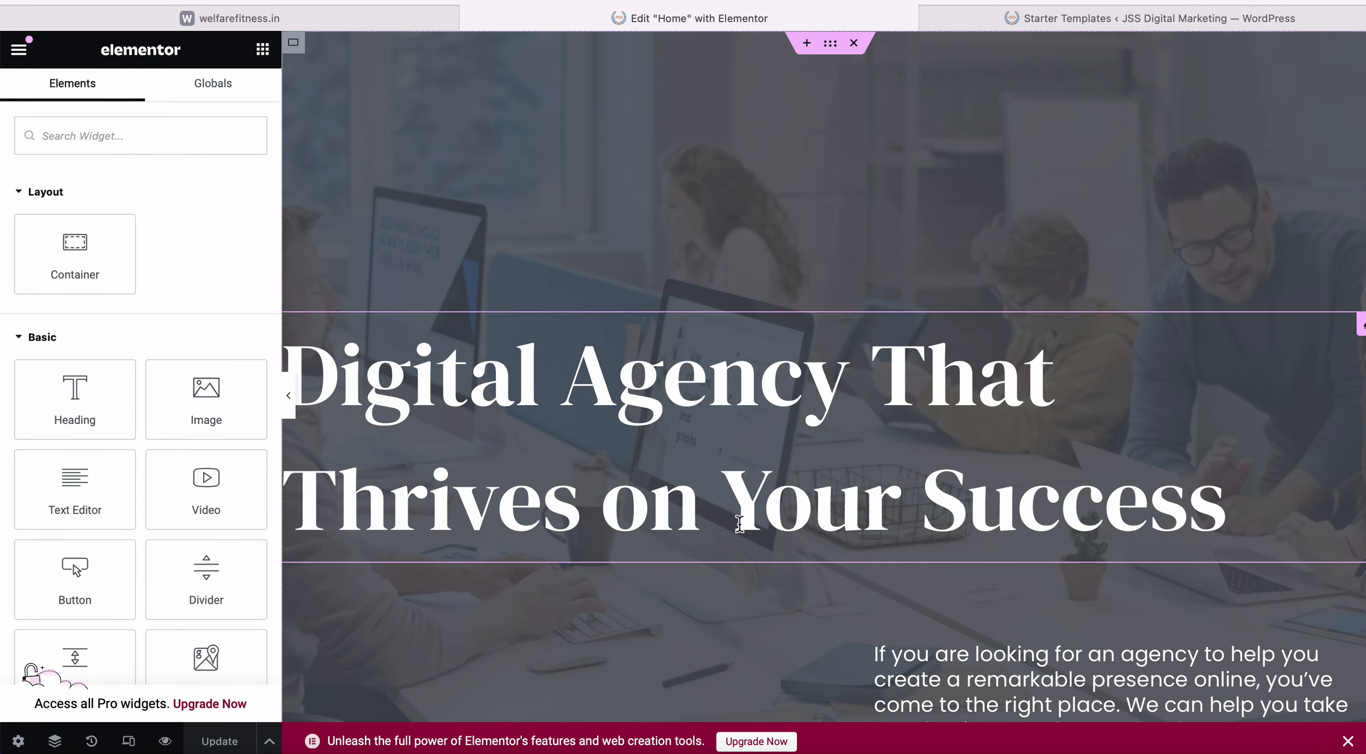
click(513, 395)
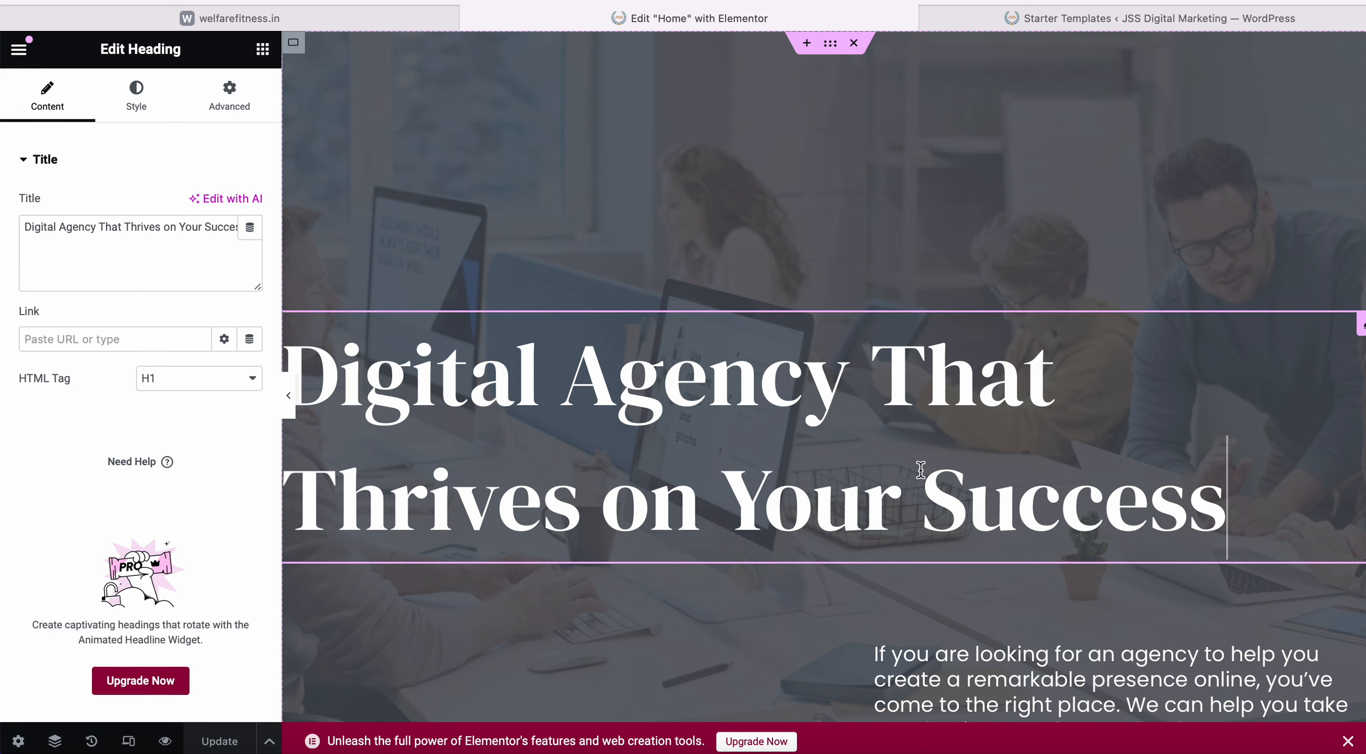
Append a period after 'Success' in the hero heading and save the page with Update.
scroll(1029, 453, down, 2)
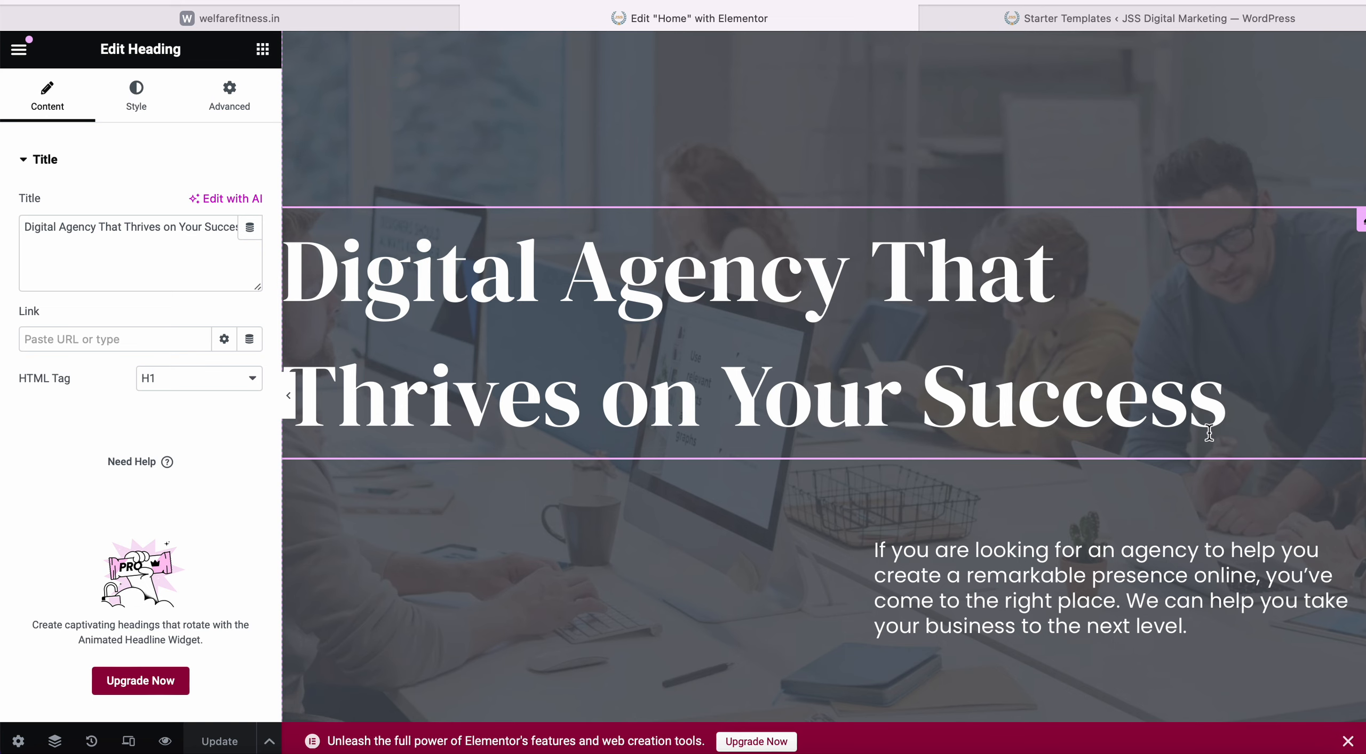
text(.)
scroll(1102, 354, down, 1)
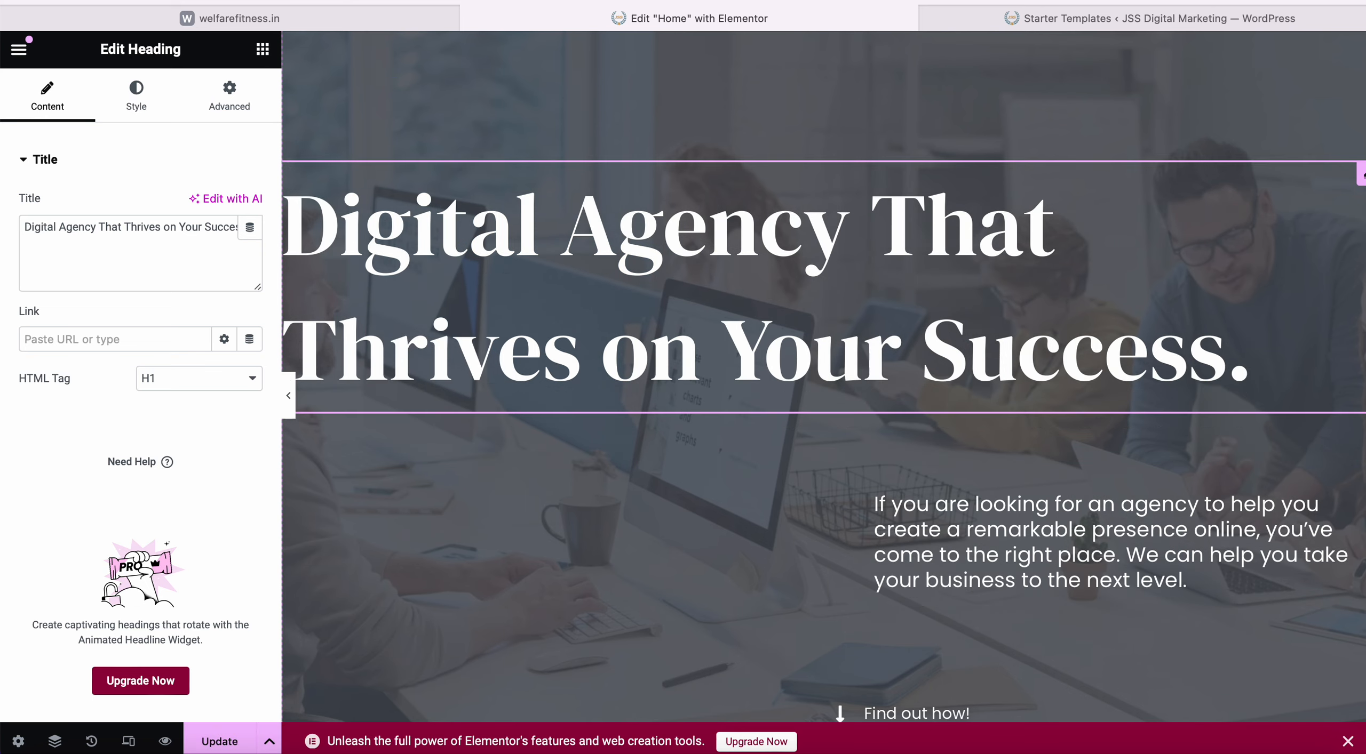
scroll(1102, 354, up, 1)
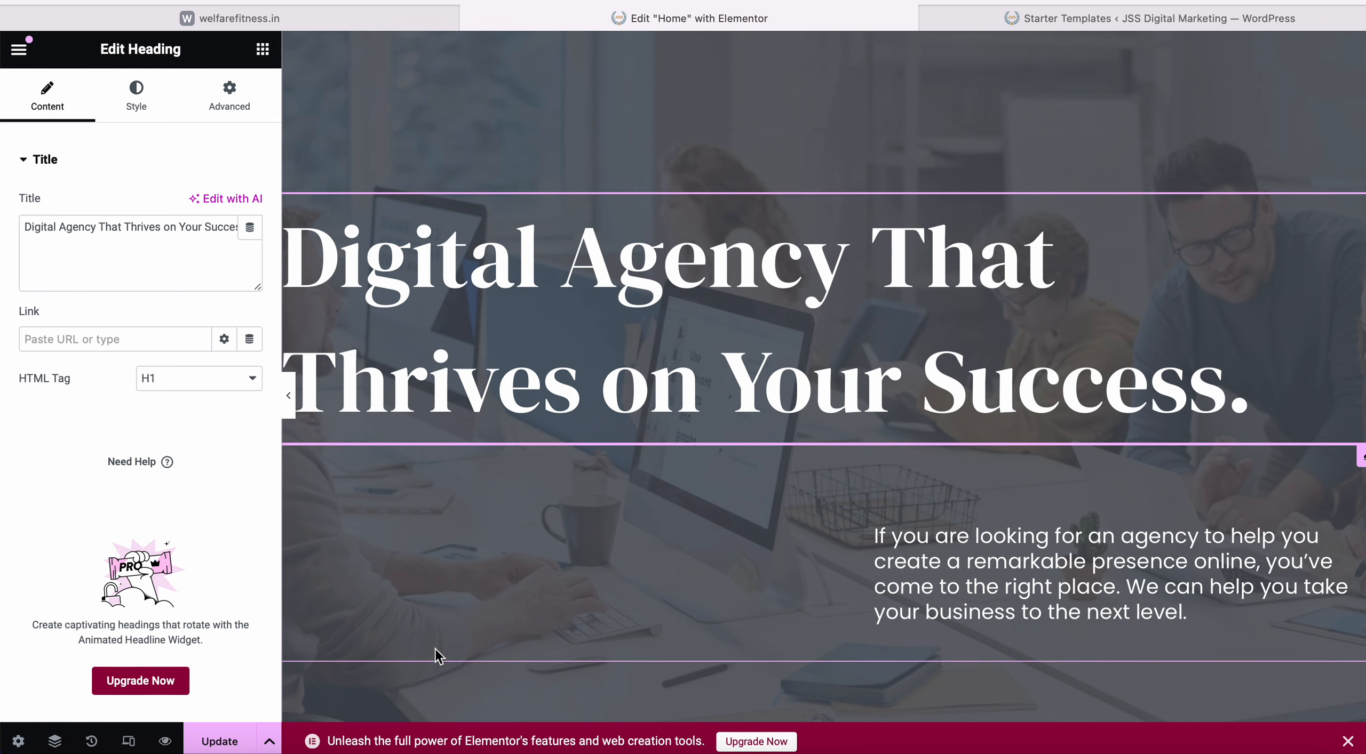
scroll(436, 651, down, 1)
scroll(437, 653, up, 1)
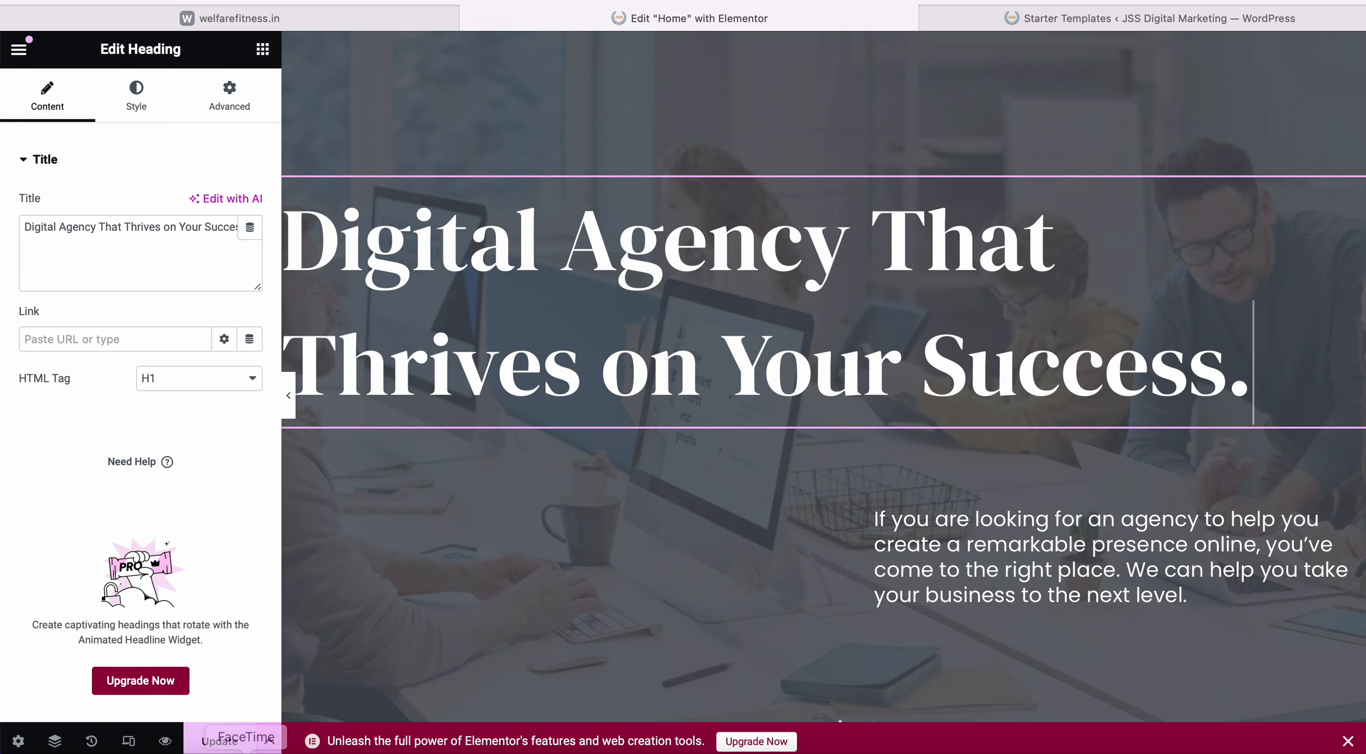
click(219, 741)
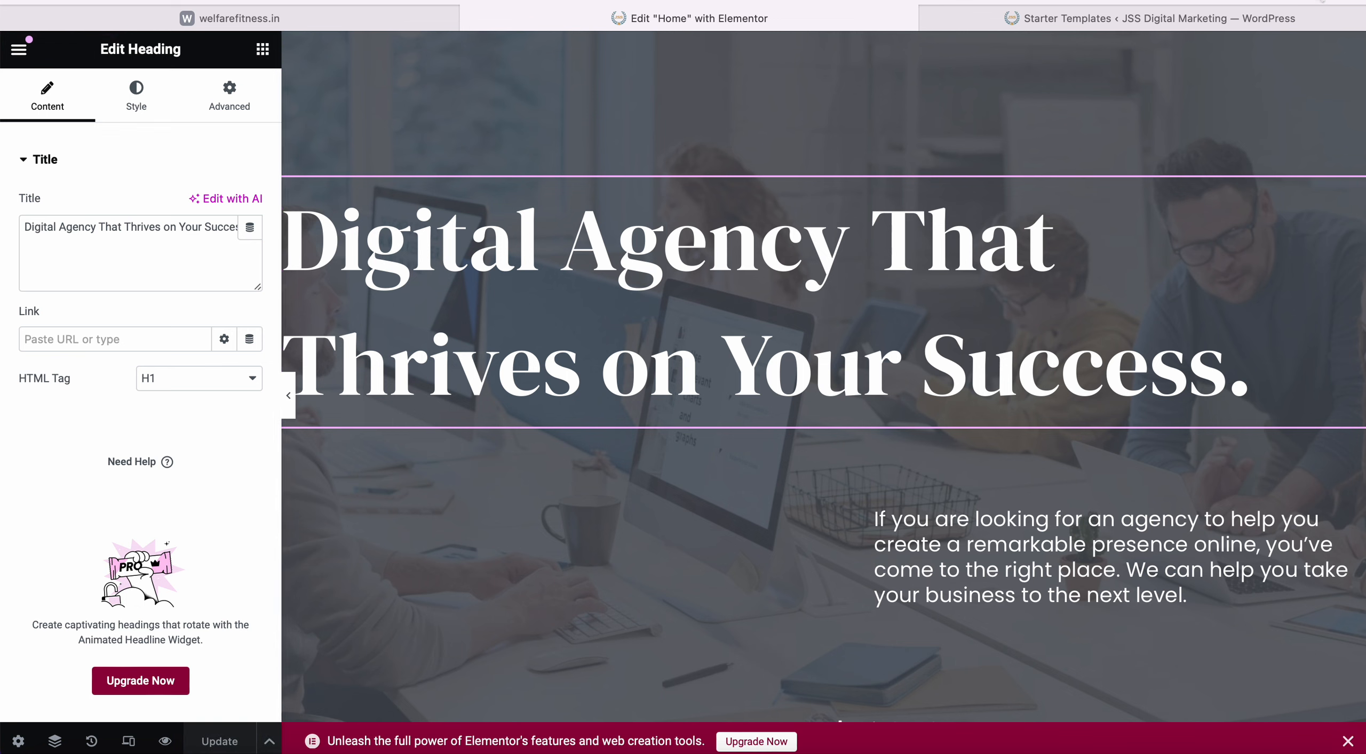
key(super+t)
Load the live JSS Digital Marketing home page in the new tab.
text(jss)
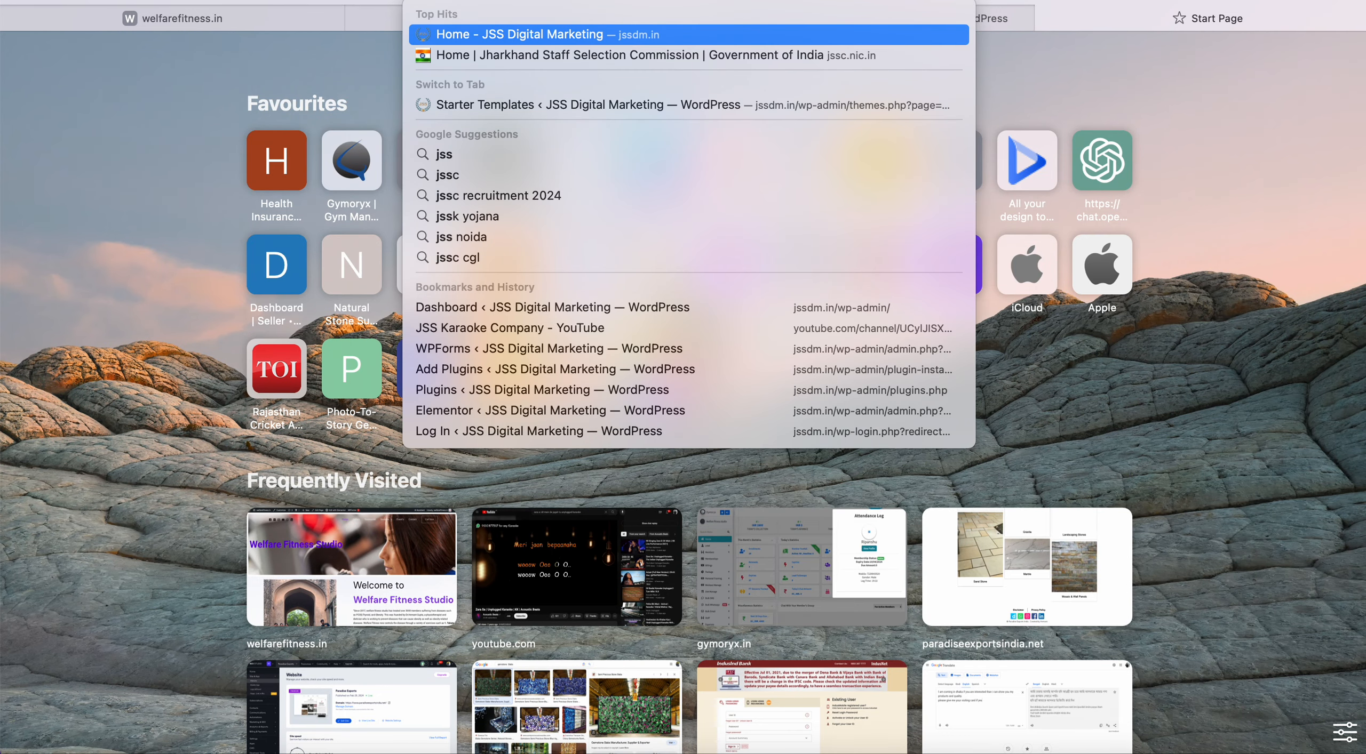
key(Return)
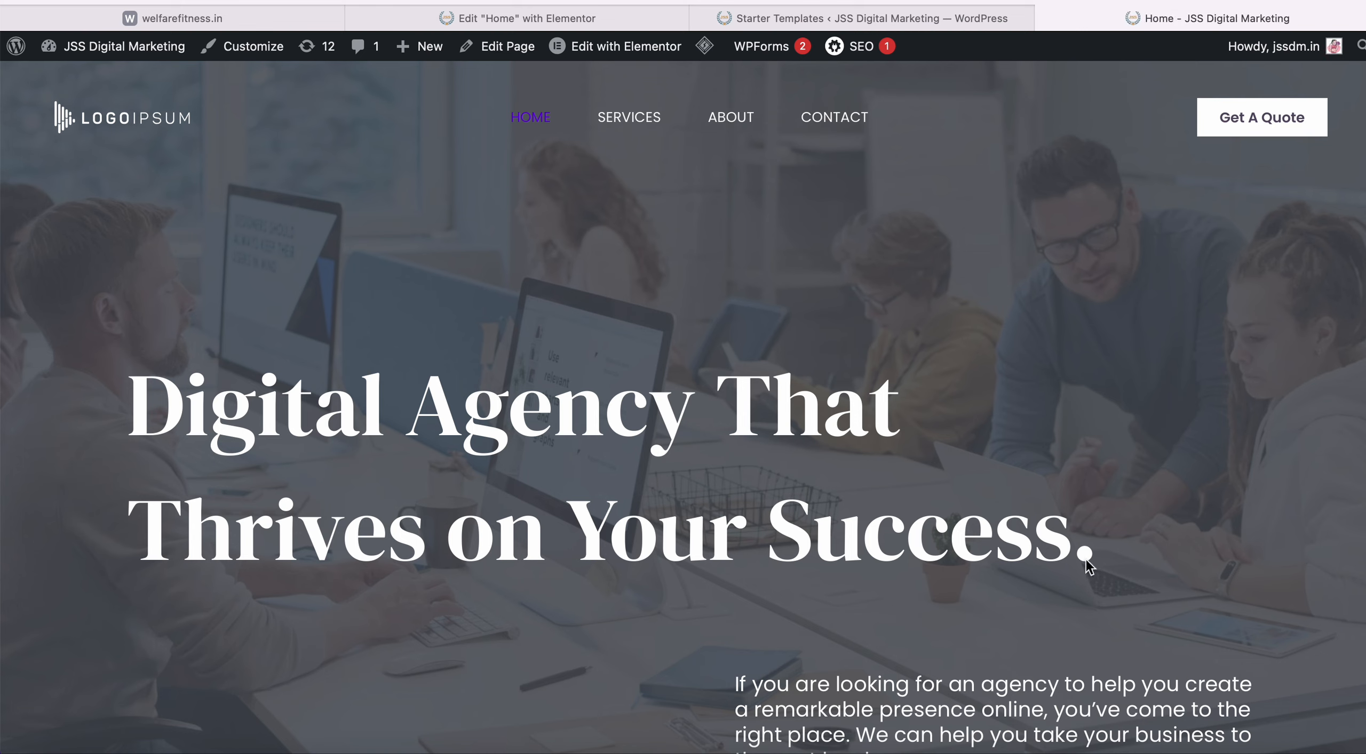
click(664, 22)
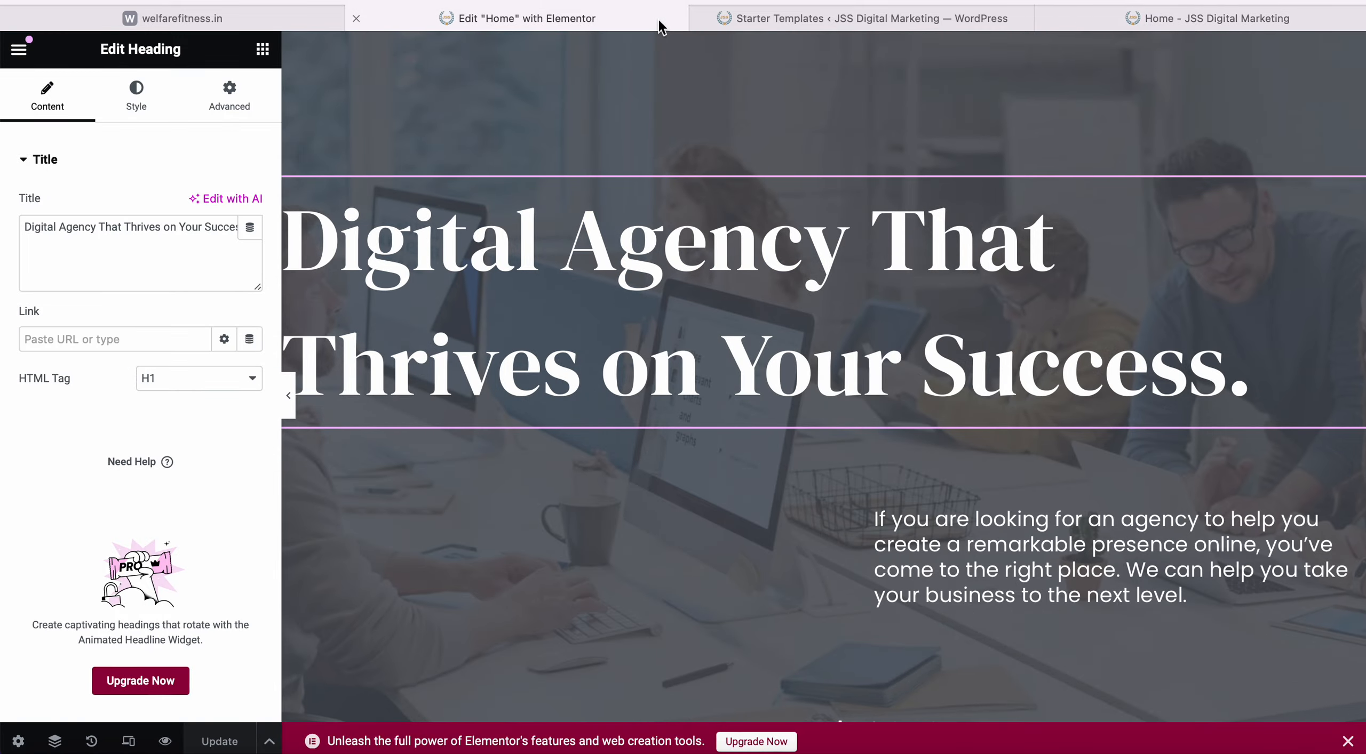
Collapse the Elementor sidebar and scroll through the full-width preview of the Home page.
scroll(635, 333, down, 2)
scroll(634, 333, up, 3)
scroll(634, 333, down, 15)
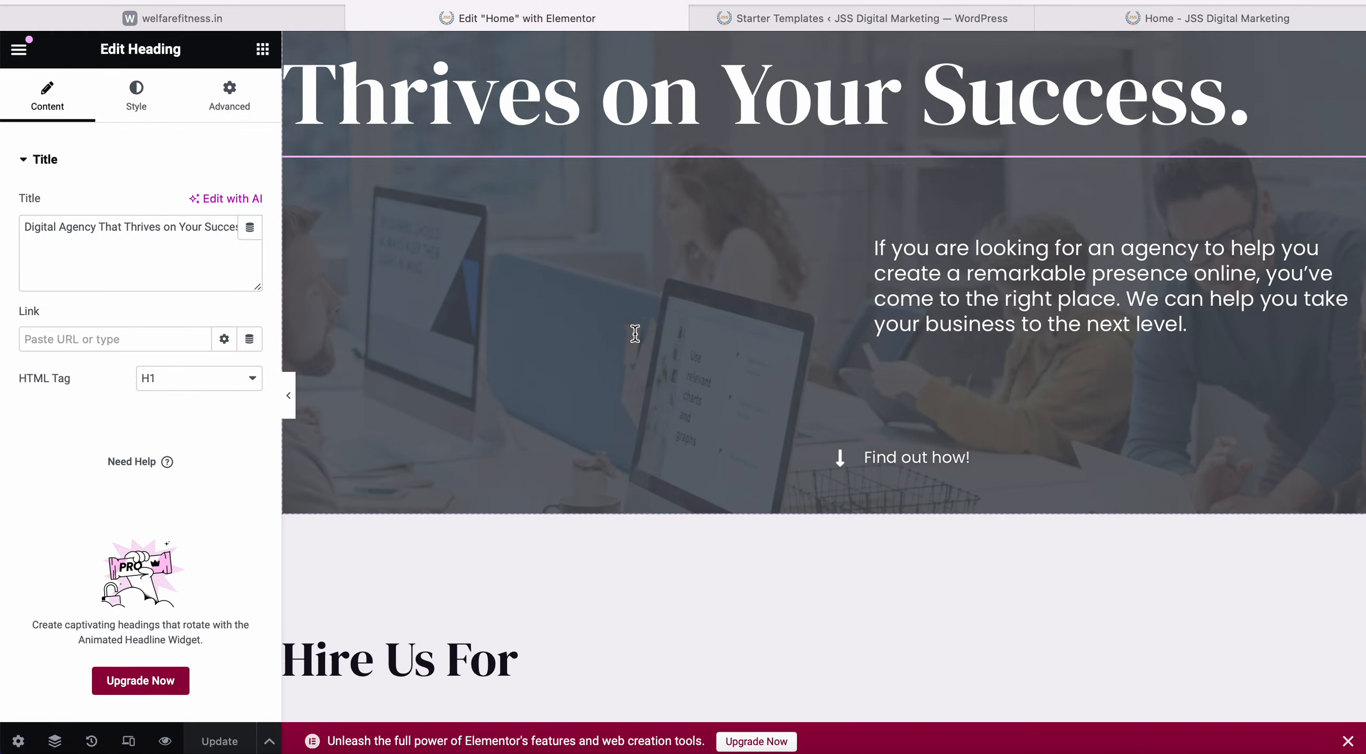
scroll(635, 334, down, 20)
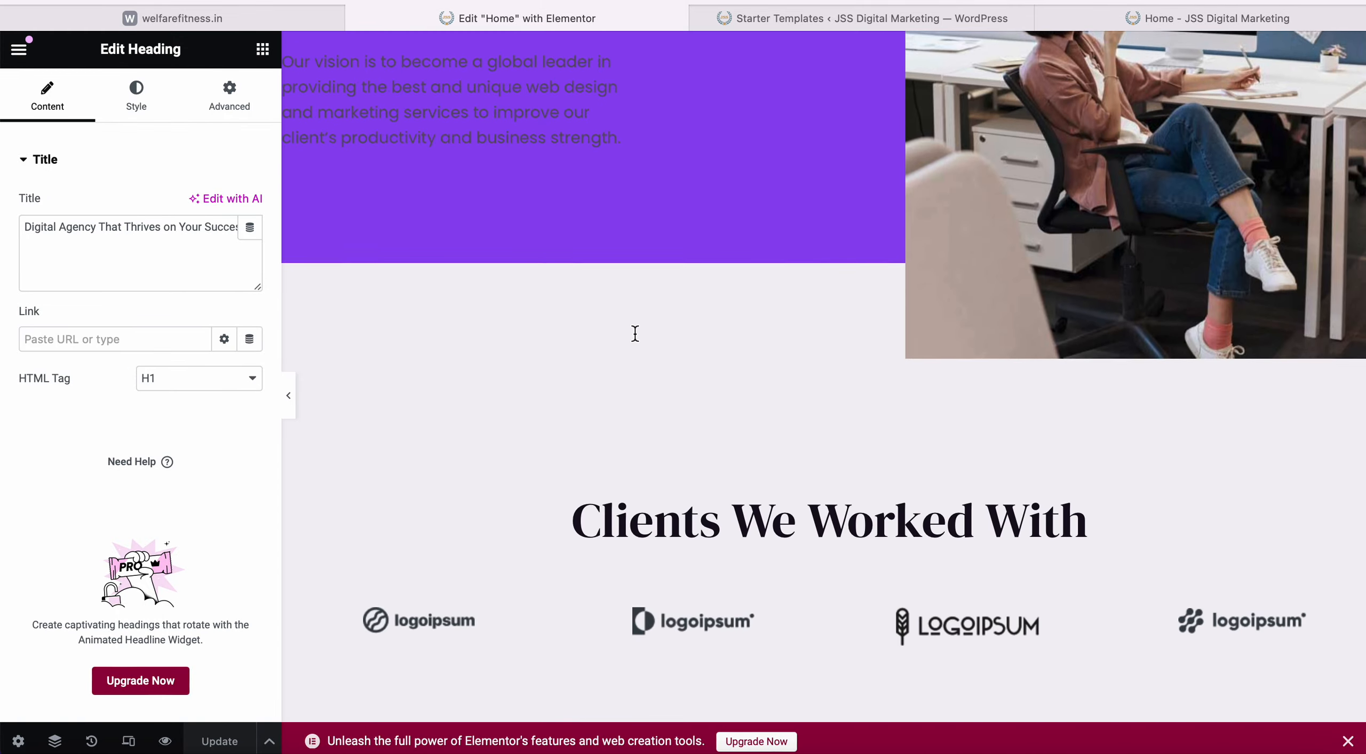
scroll(635, 334, up, 20)
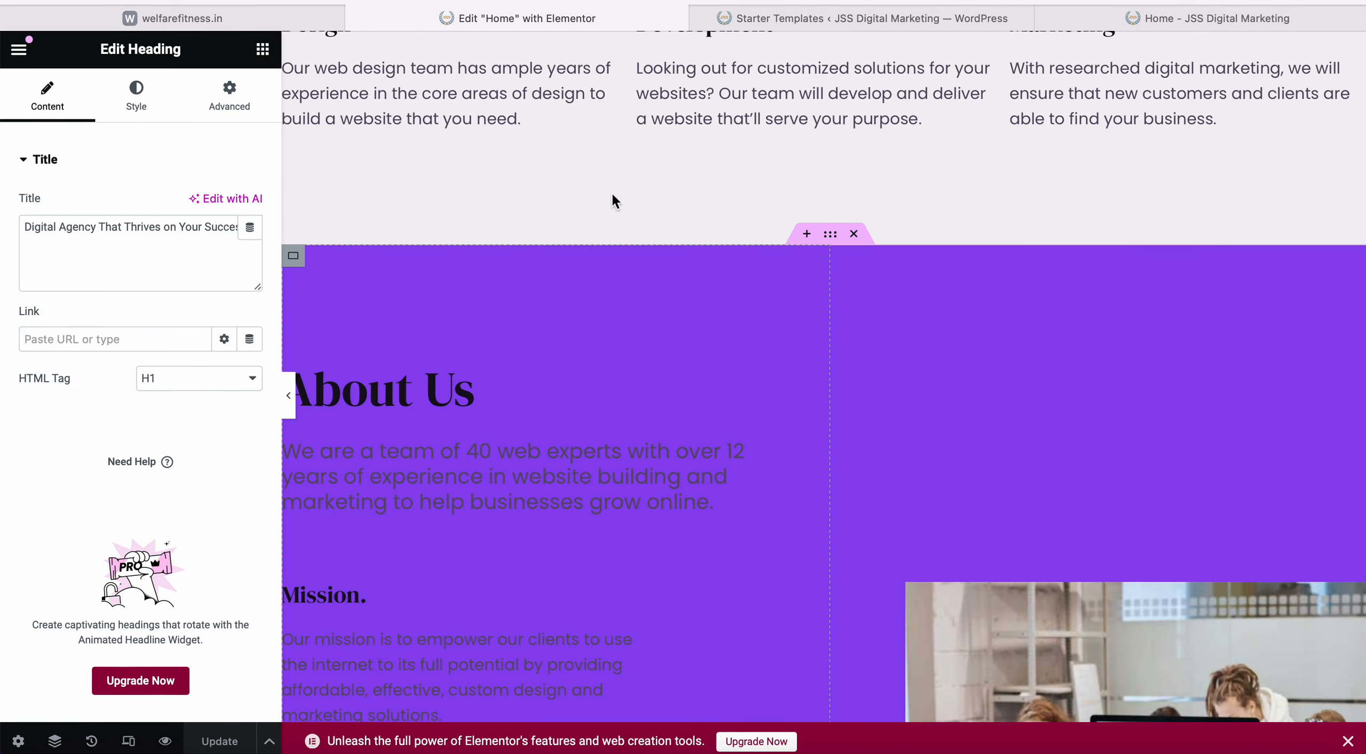
scroll(666, 242, up, 8)
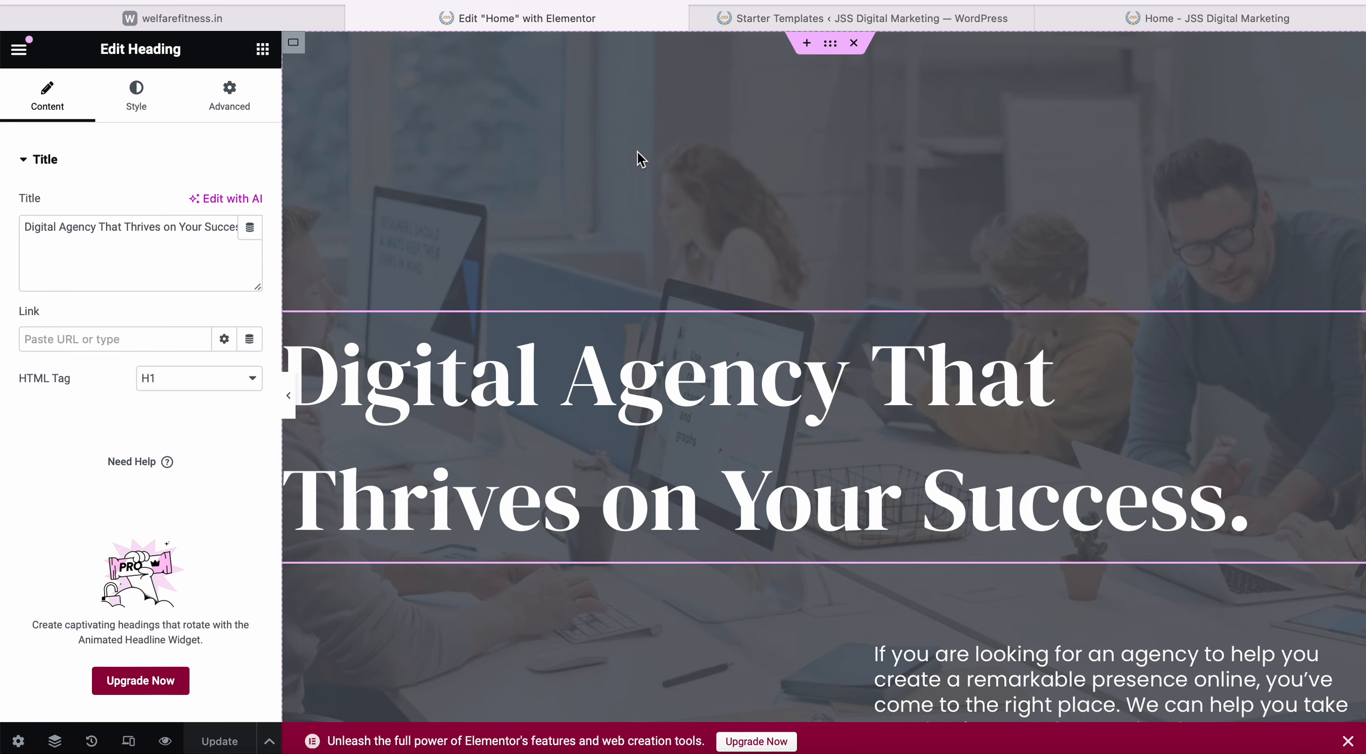
scroll(742, 430, down, 2)
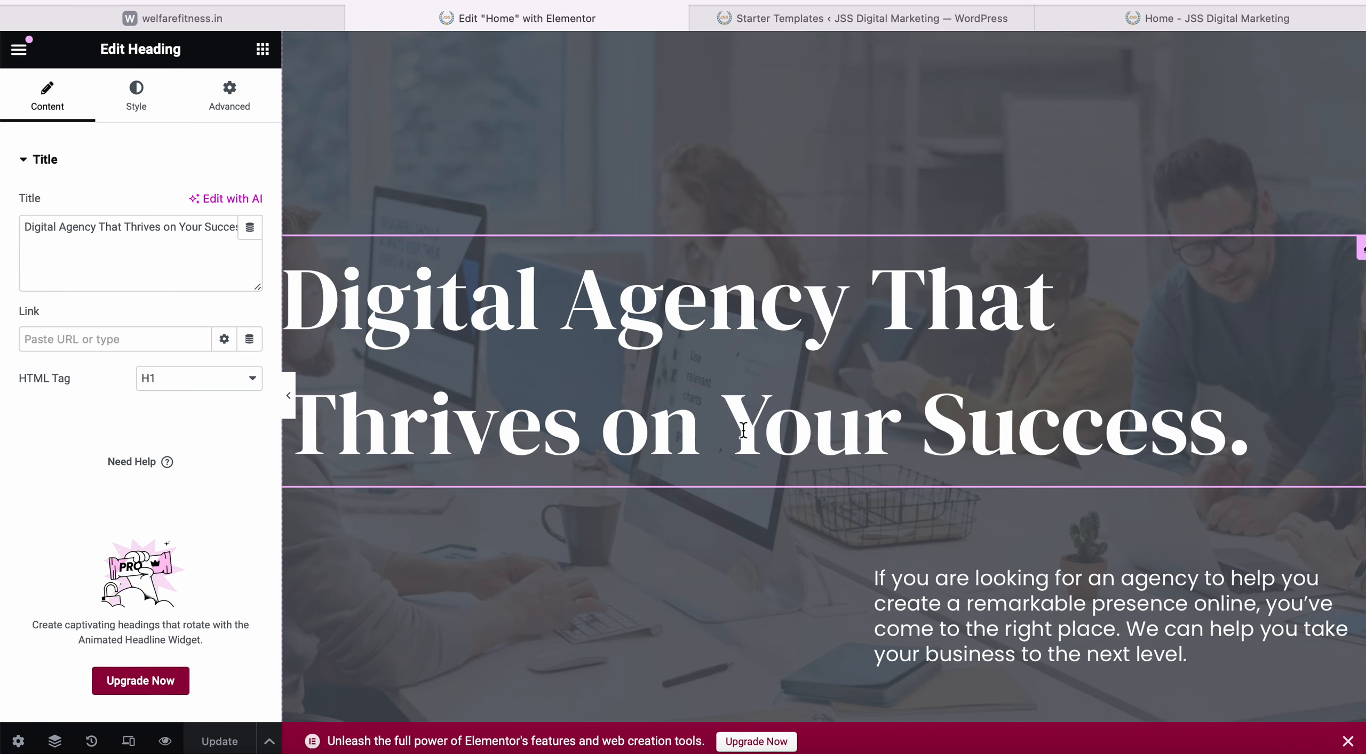
scroll(771, 450, down, 2)
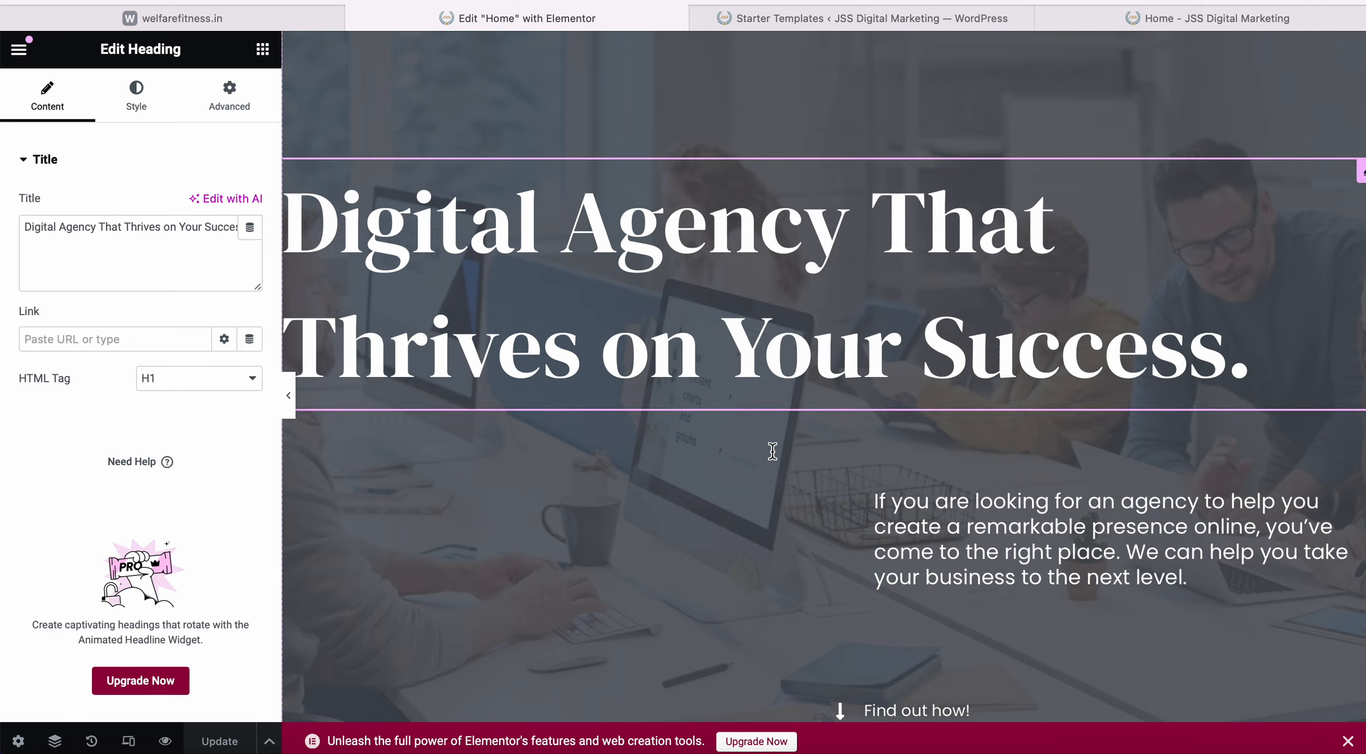
scroll(771, 449, up, 4)
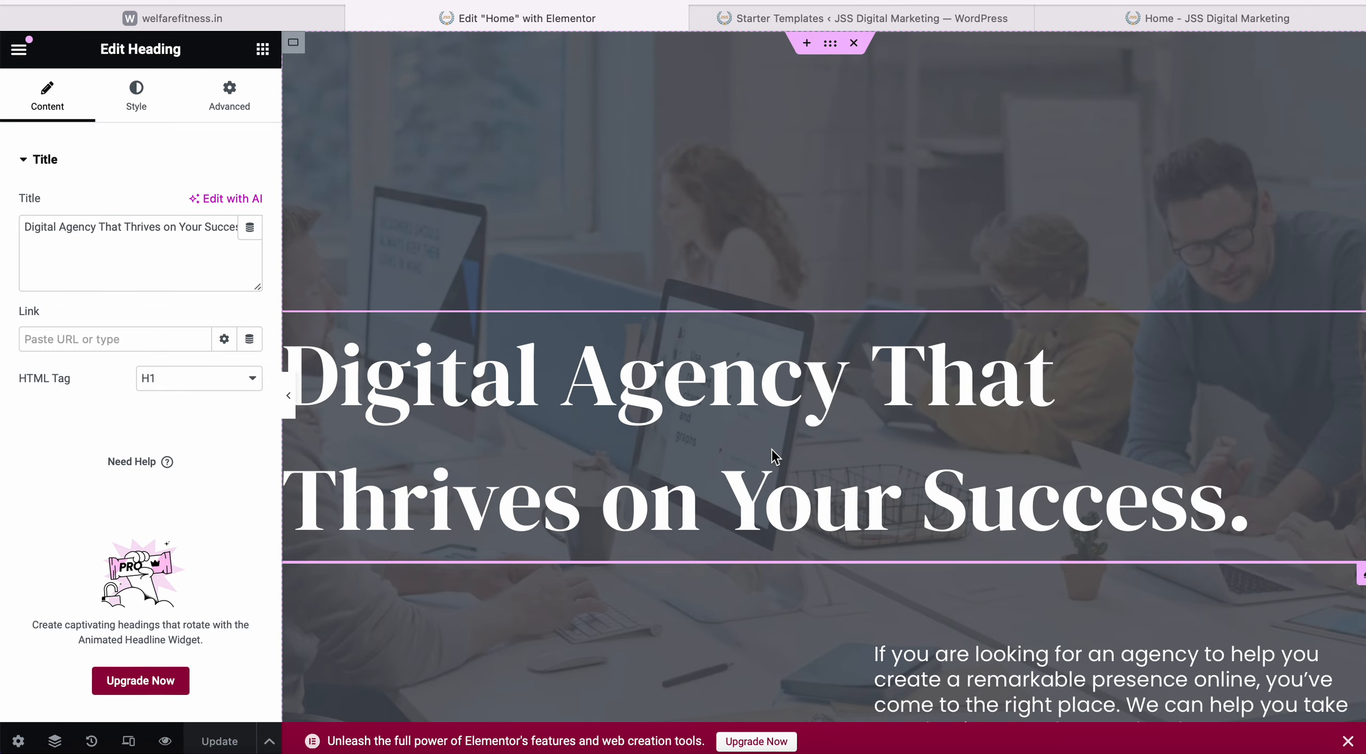
scroll(881, 220, down, 3)
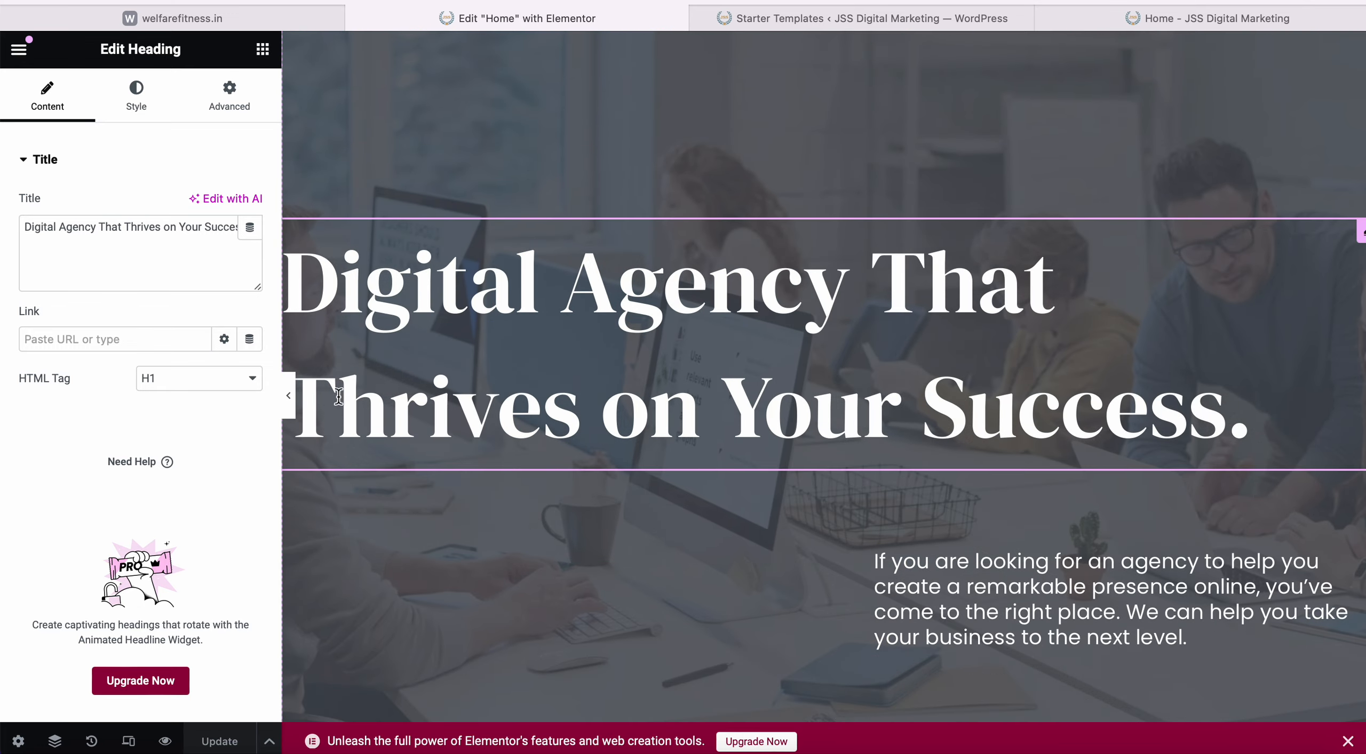
click(290, 408)
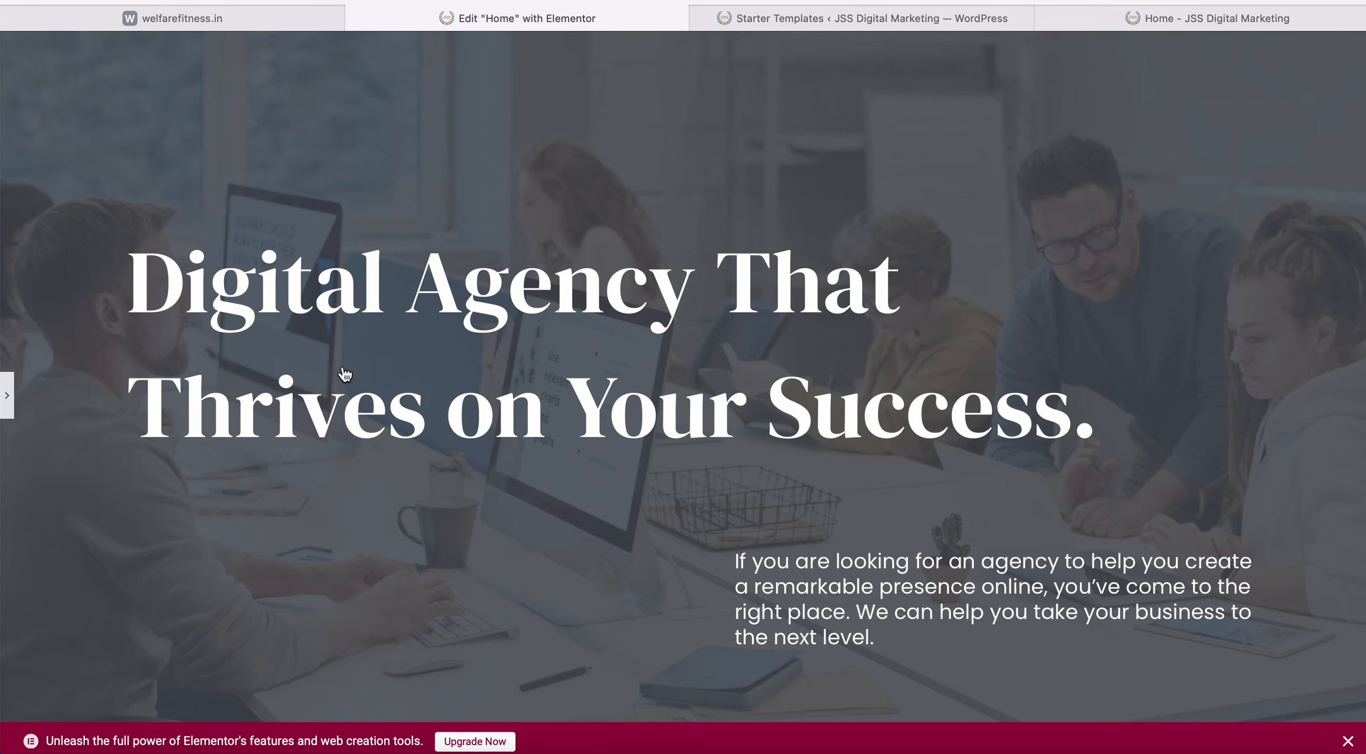
scroll(321, 596, down, 12)
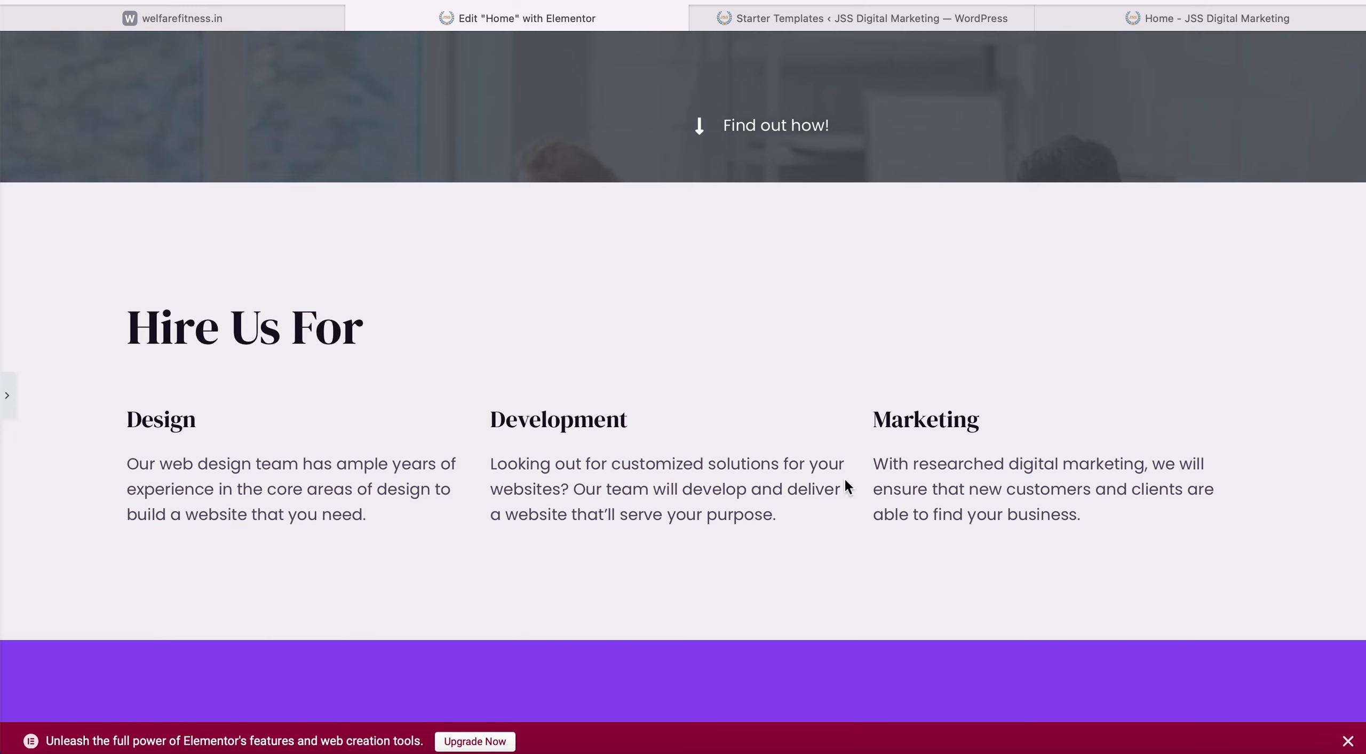
scroll(953, 449, down, 10)
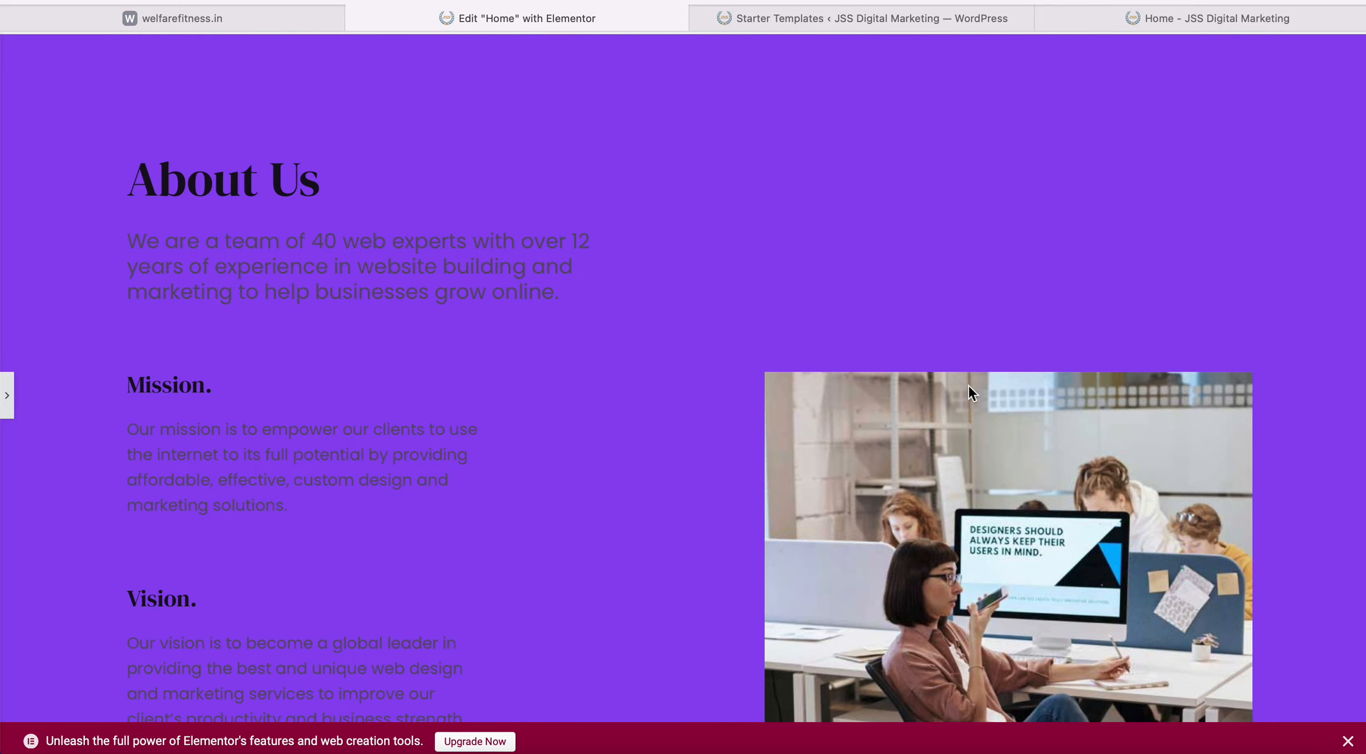
scroll(968, 387, down, 12)
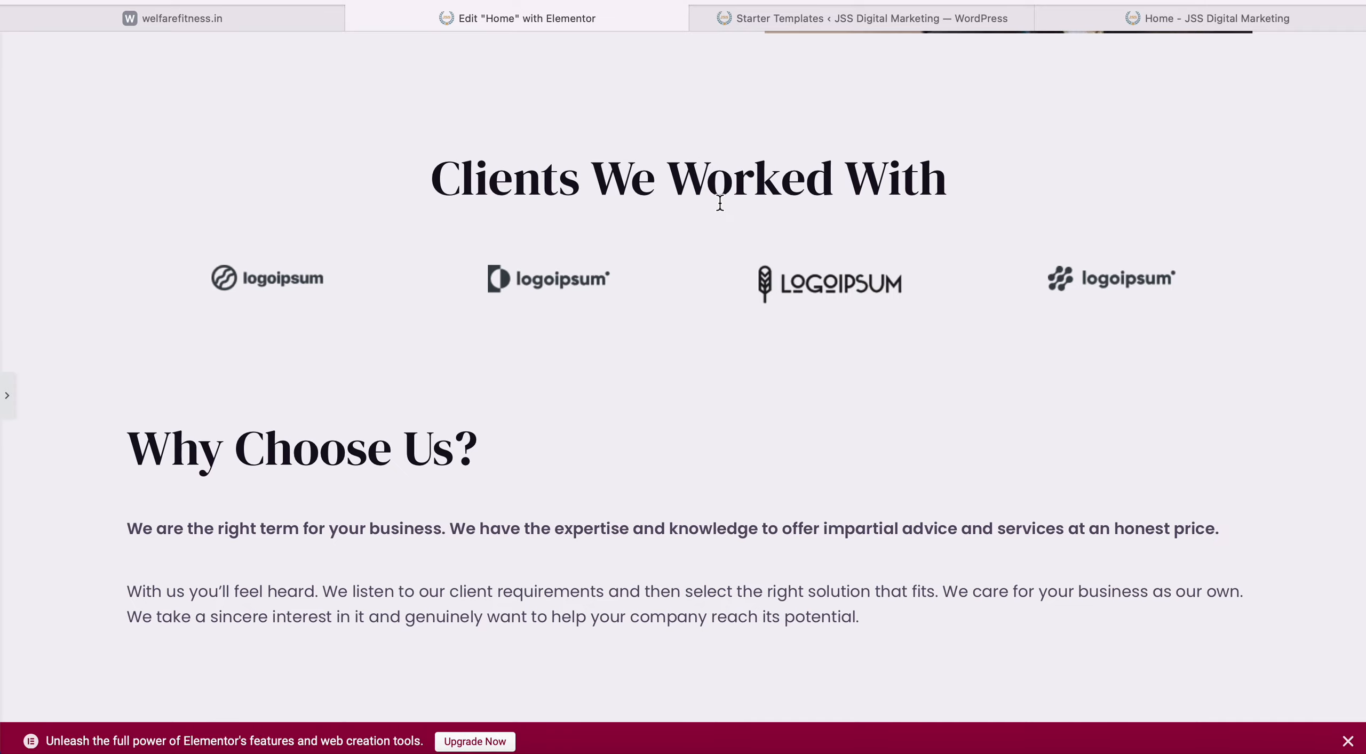
scroll(570, 454, down, 12)
scroll(570, 454, up, 20)
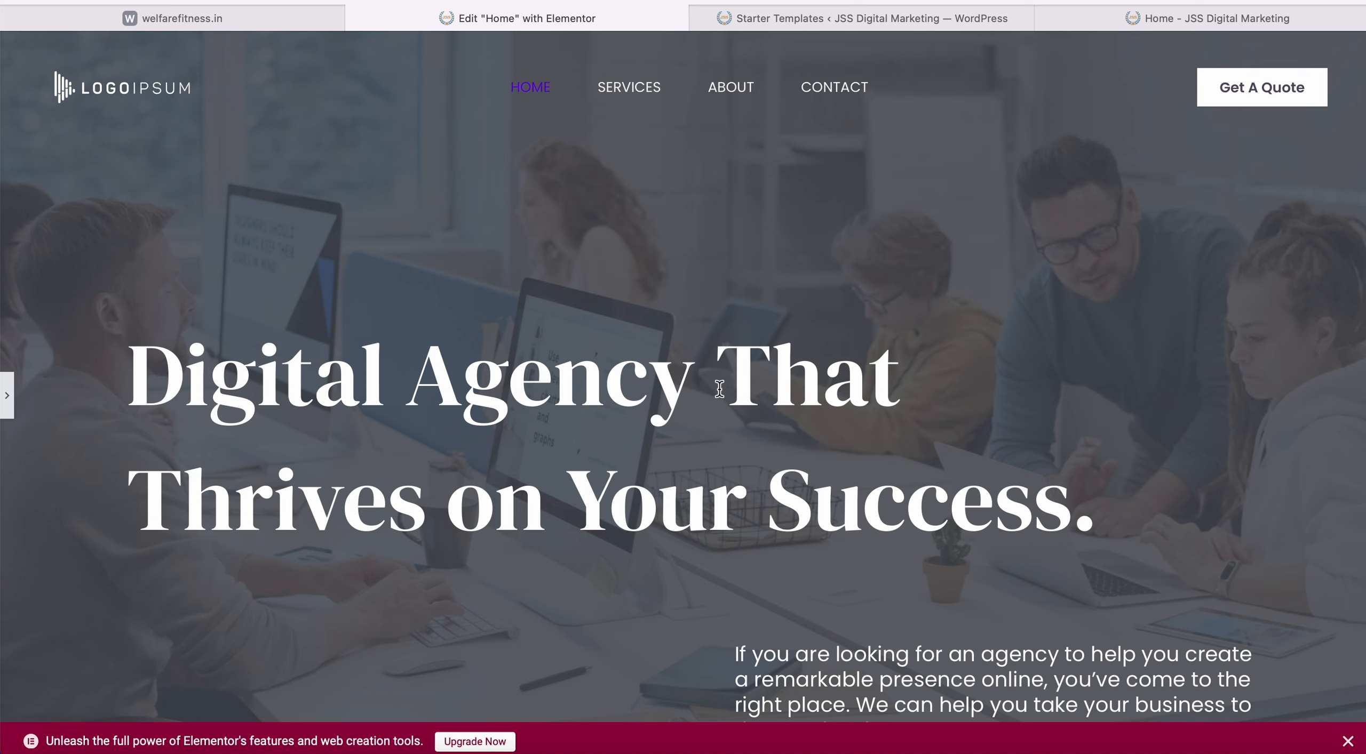
scroll(719, 389, down, 3)
scroll(719, 389, up, 3)
scroll(719, 388, down, 3)
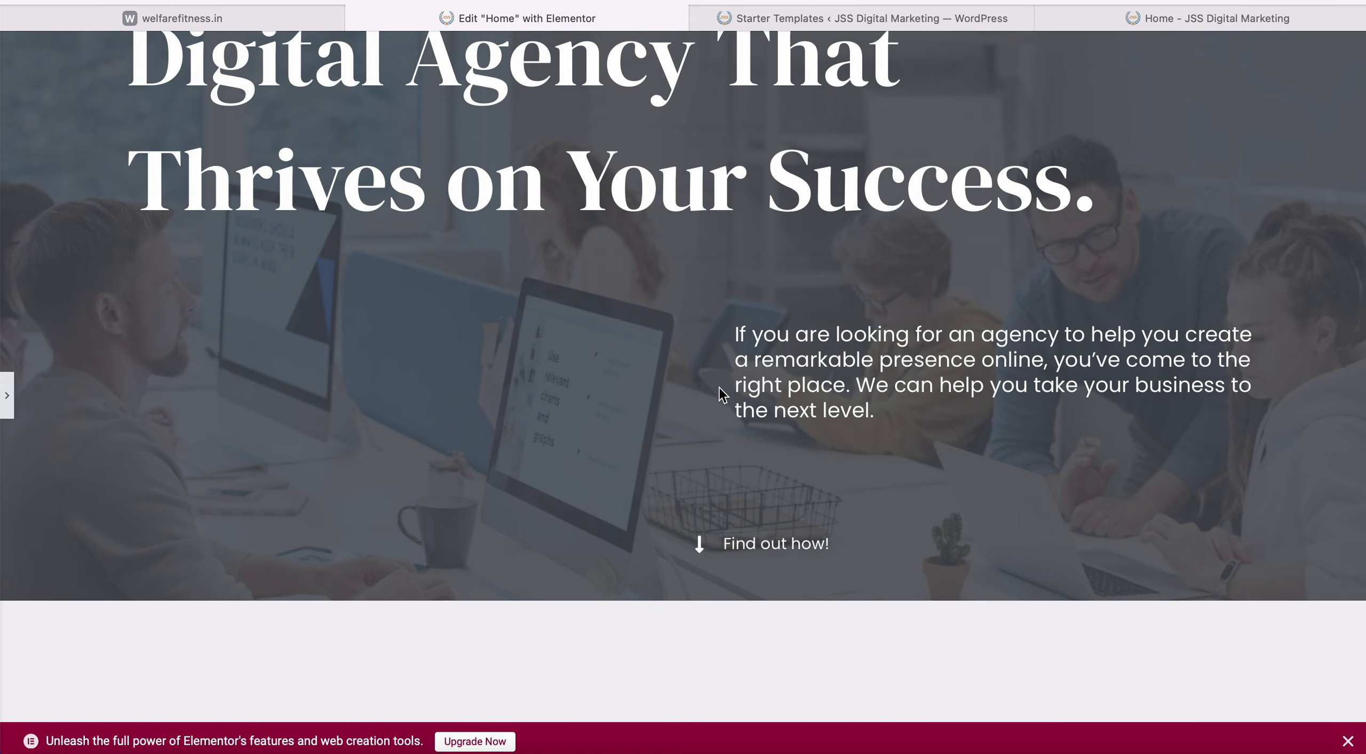
scroll(721, 395, down, 12)
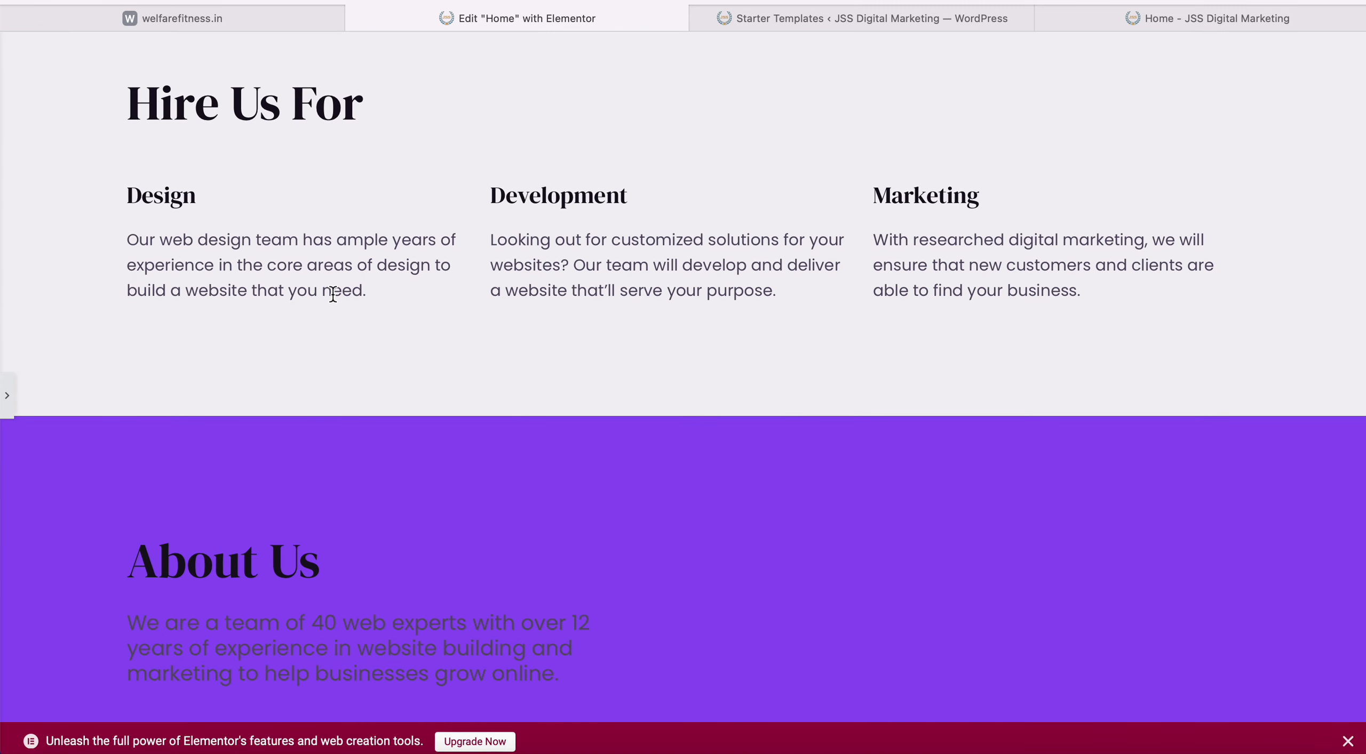
scroll(332, 294, up, 12)
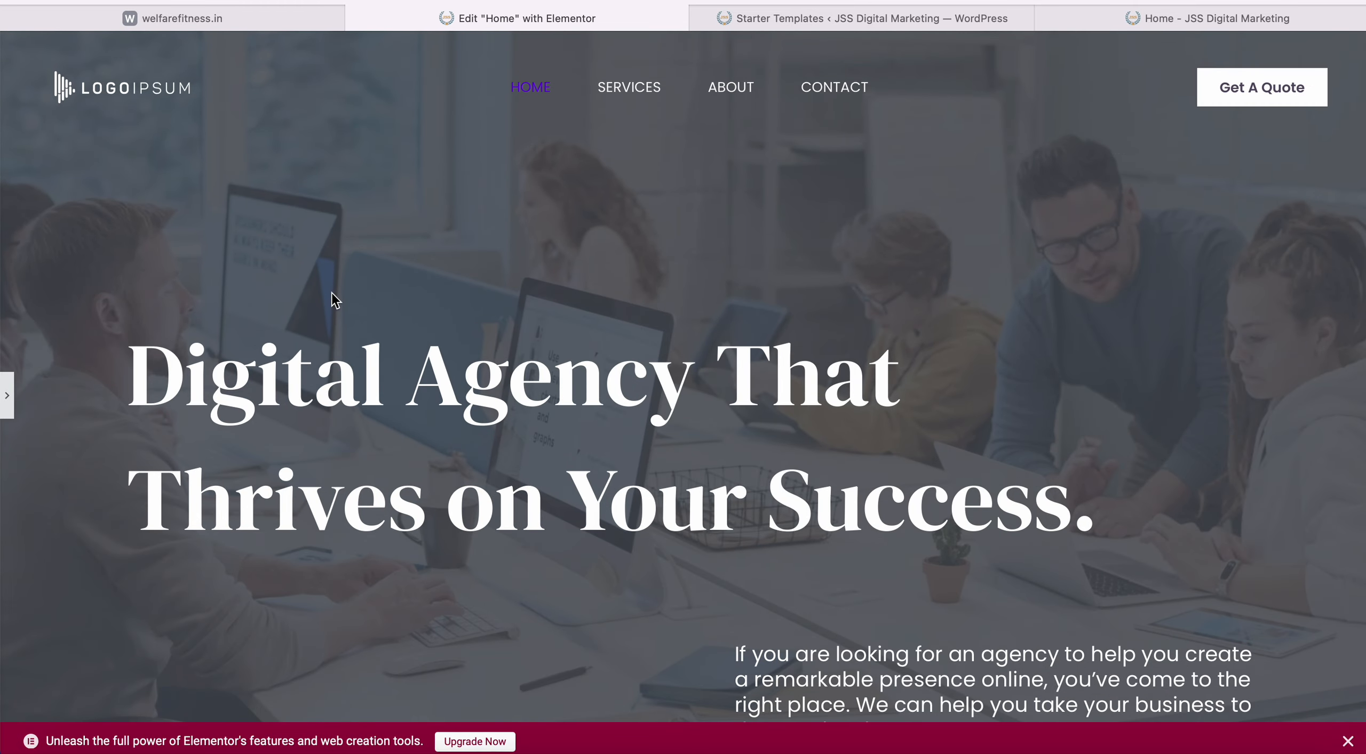
scroll(631, 282, down, 12)
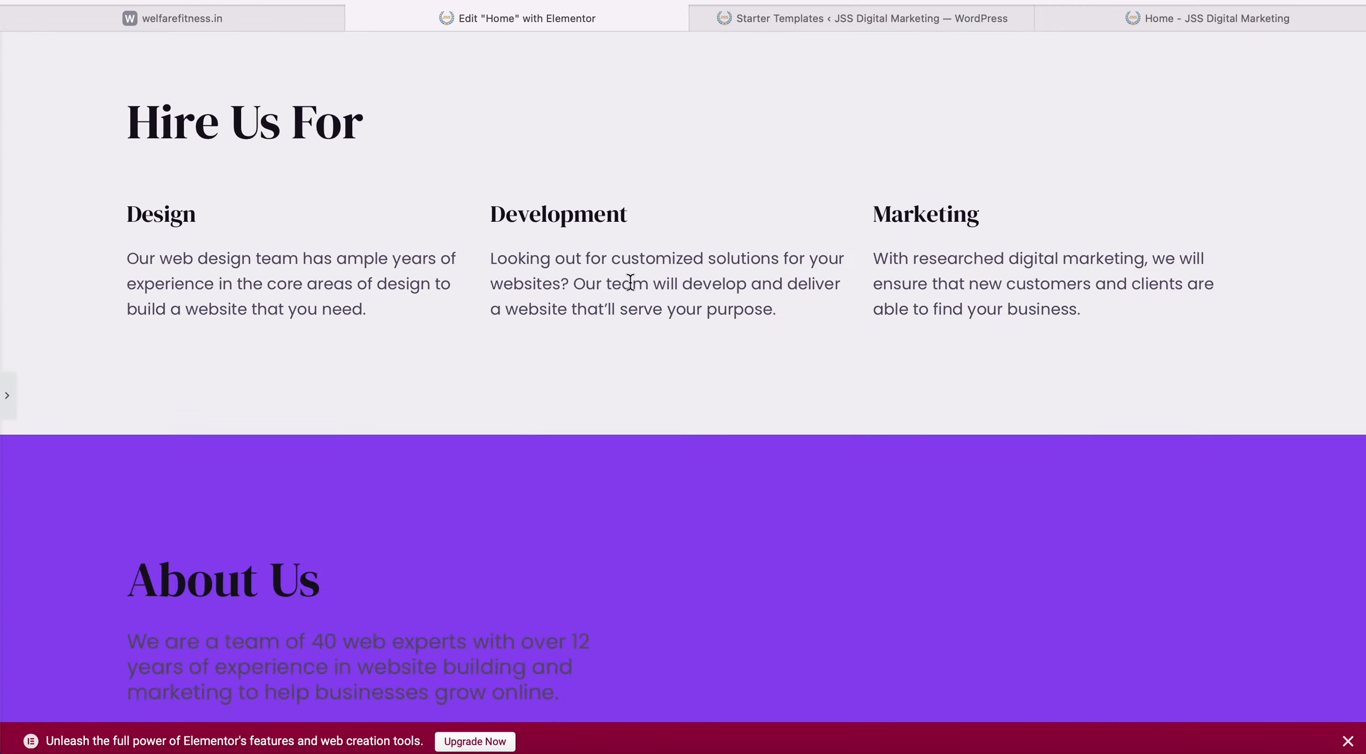
scroll(630, 283, down, 10)
scroll(630, 283, up, 8)
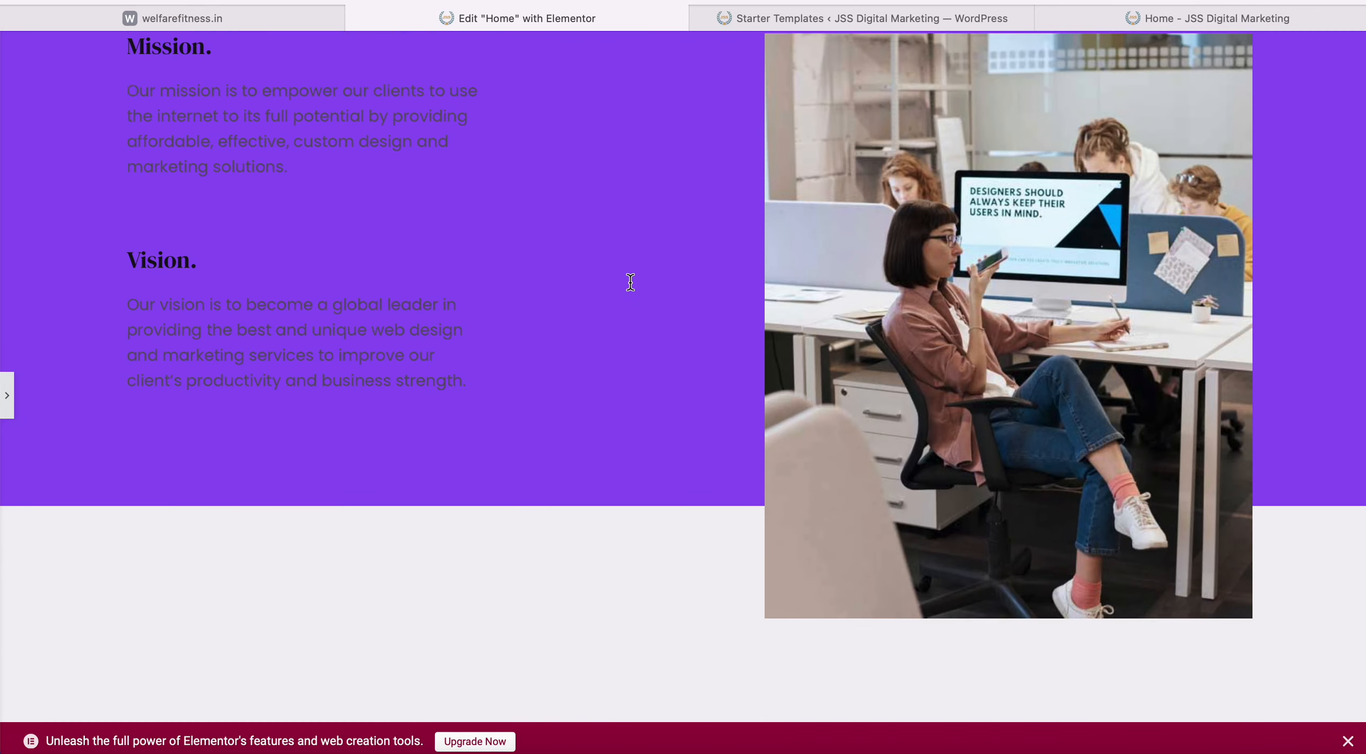
scroll(630, 281, up, 15)
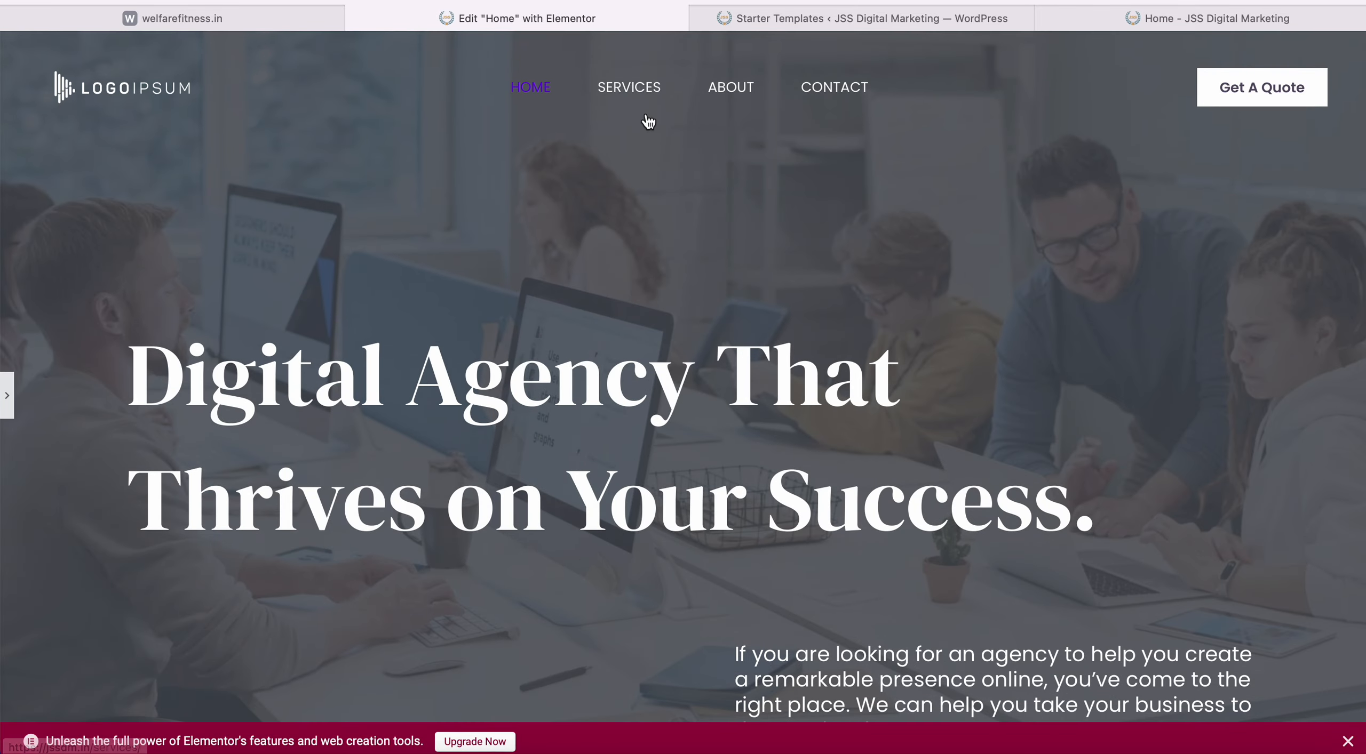
scroll(576, 294, down, 3)
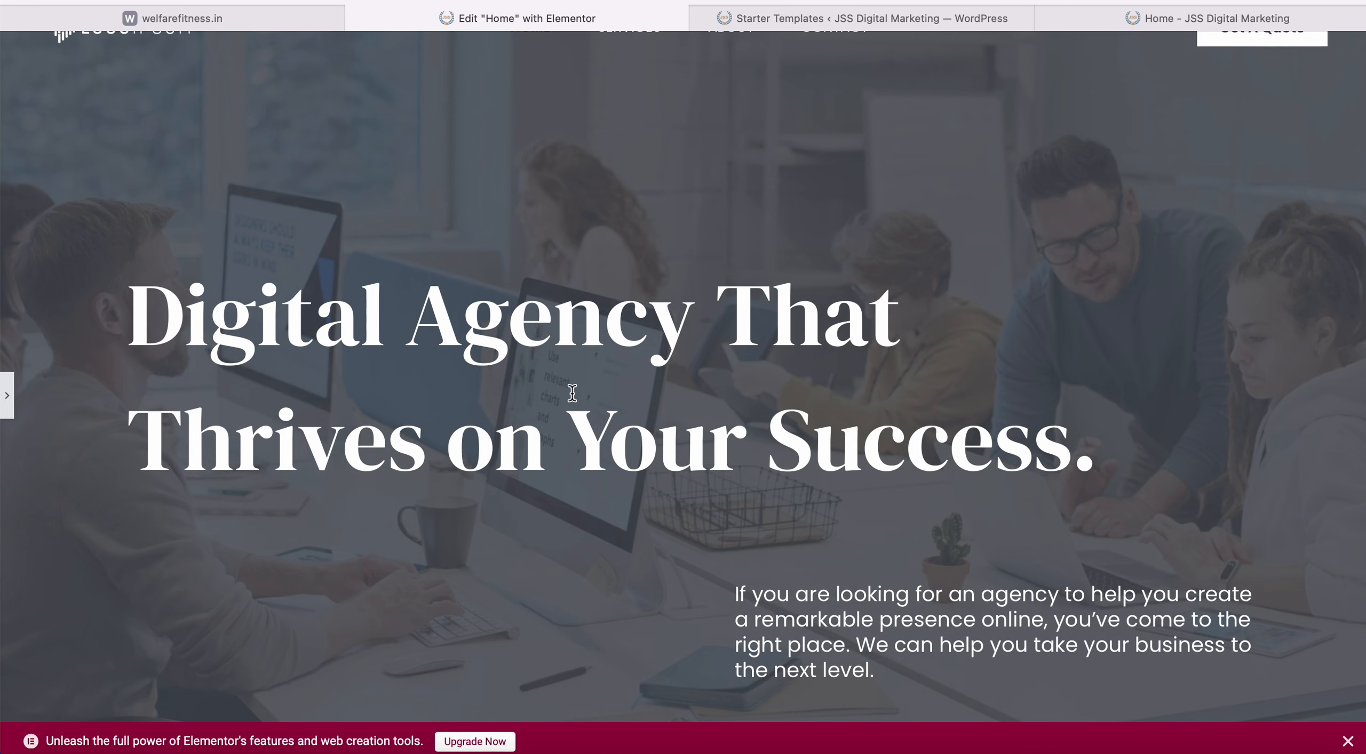
scroll(572, 394, up, 3)
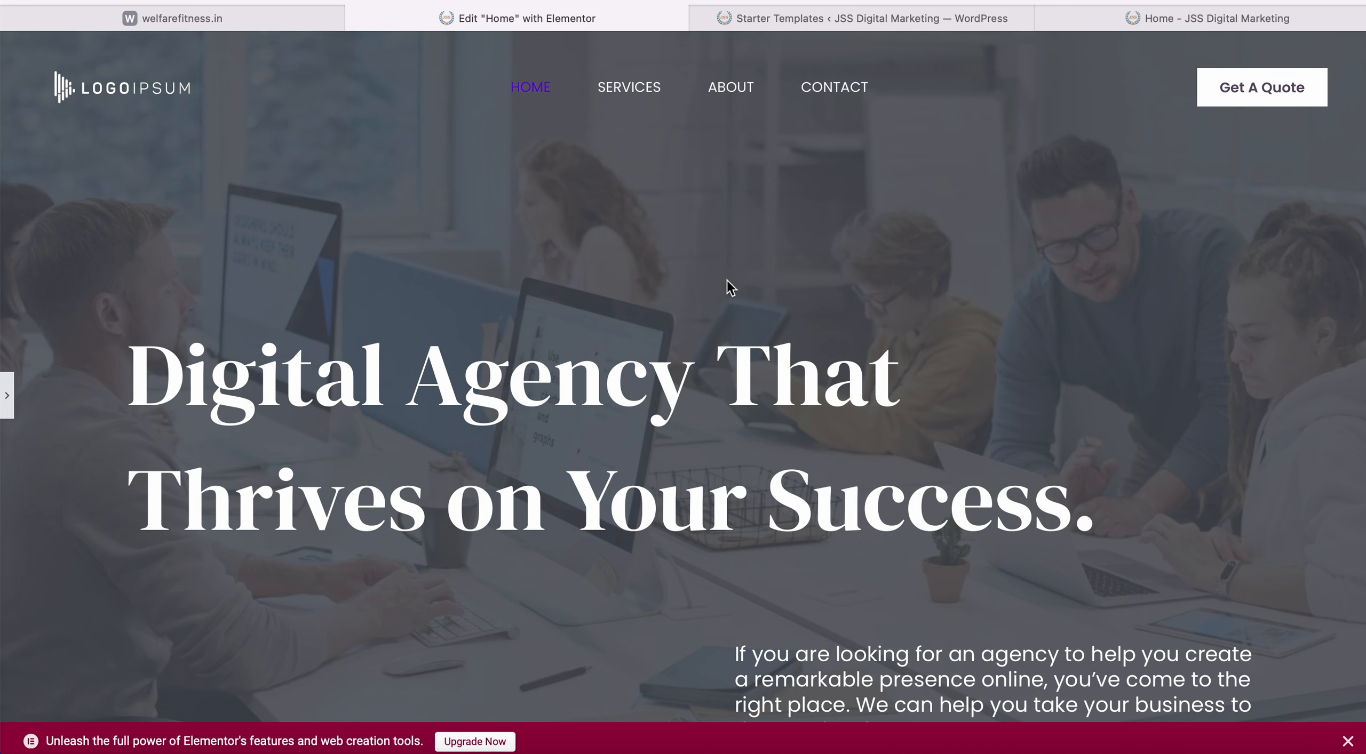
Re-expand the Elementor sidebar so the Elements widget list sits beside the Home canvas.
click(7, 395)
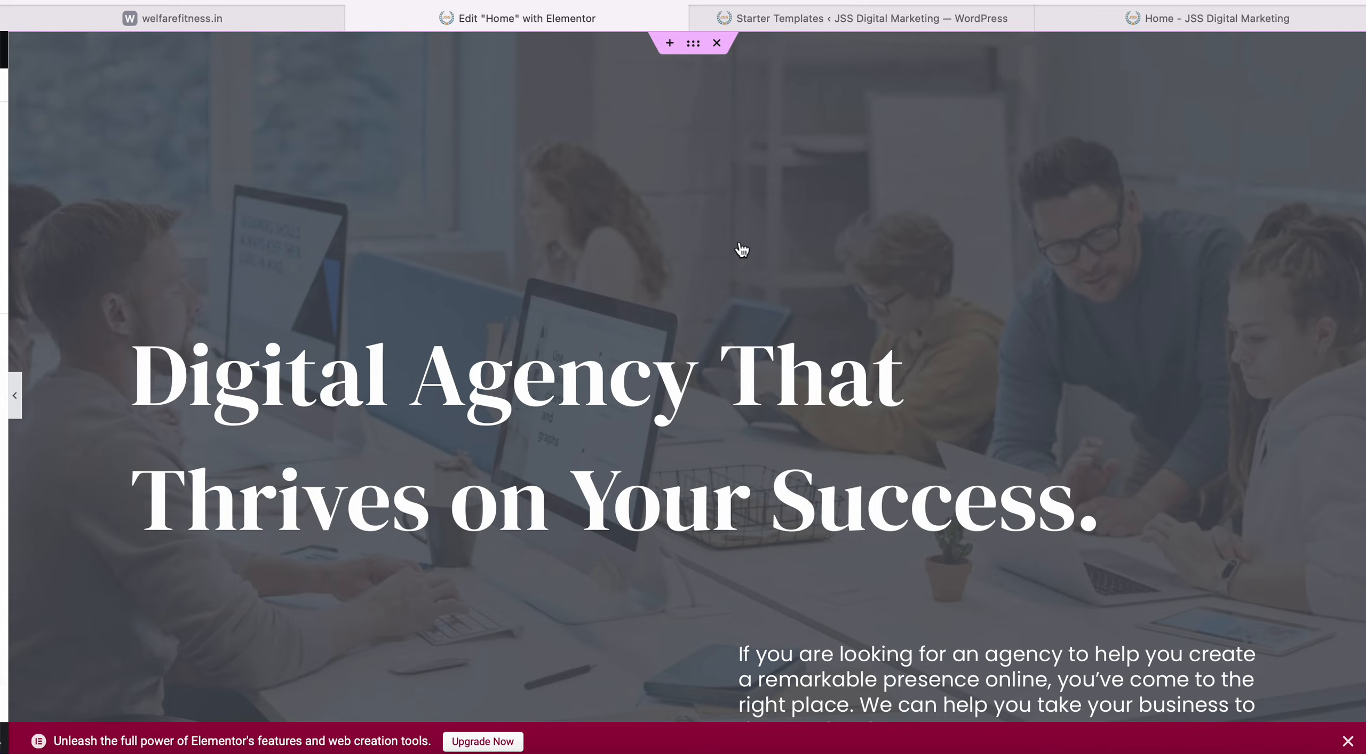
scroll(737, 324, down, 10)
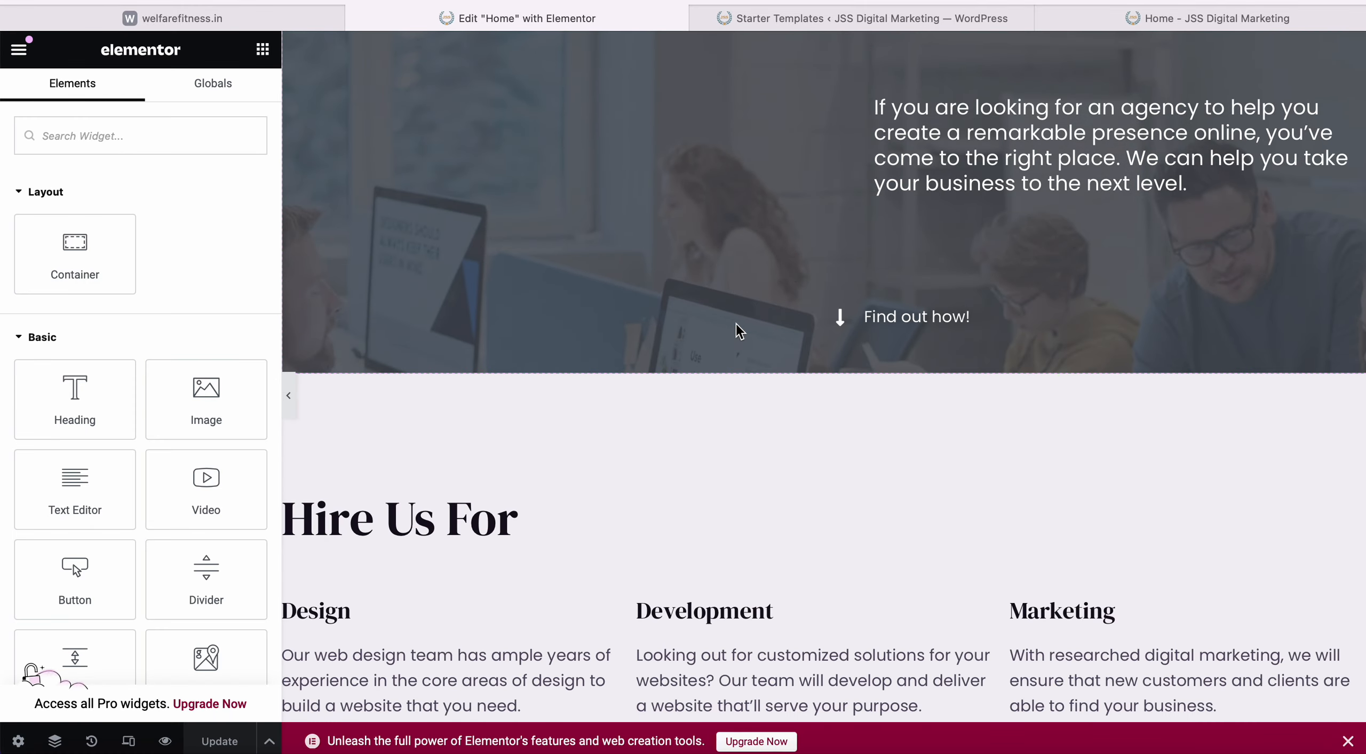
scroll(737, 323, up, 10)
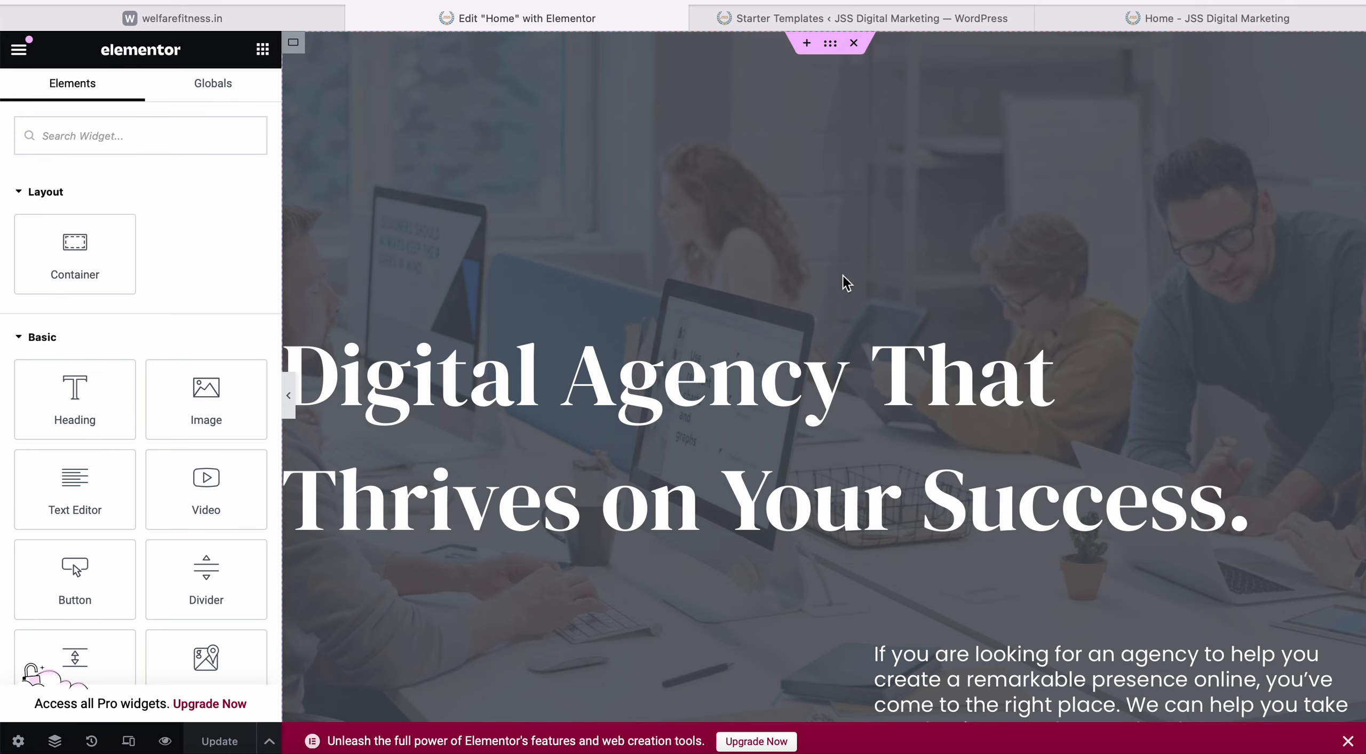
scroll(796, 401, down, 3)
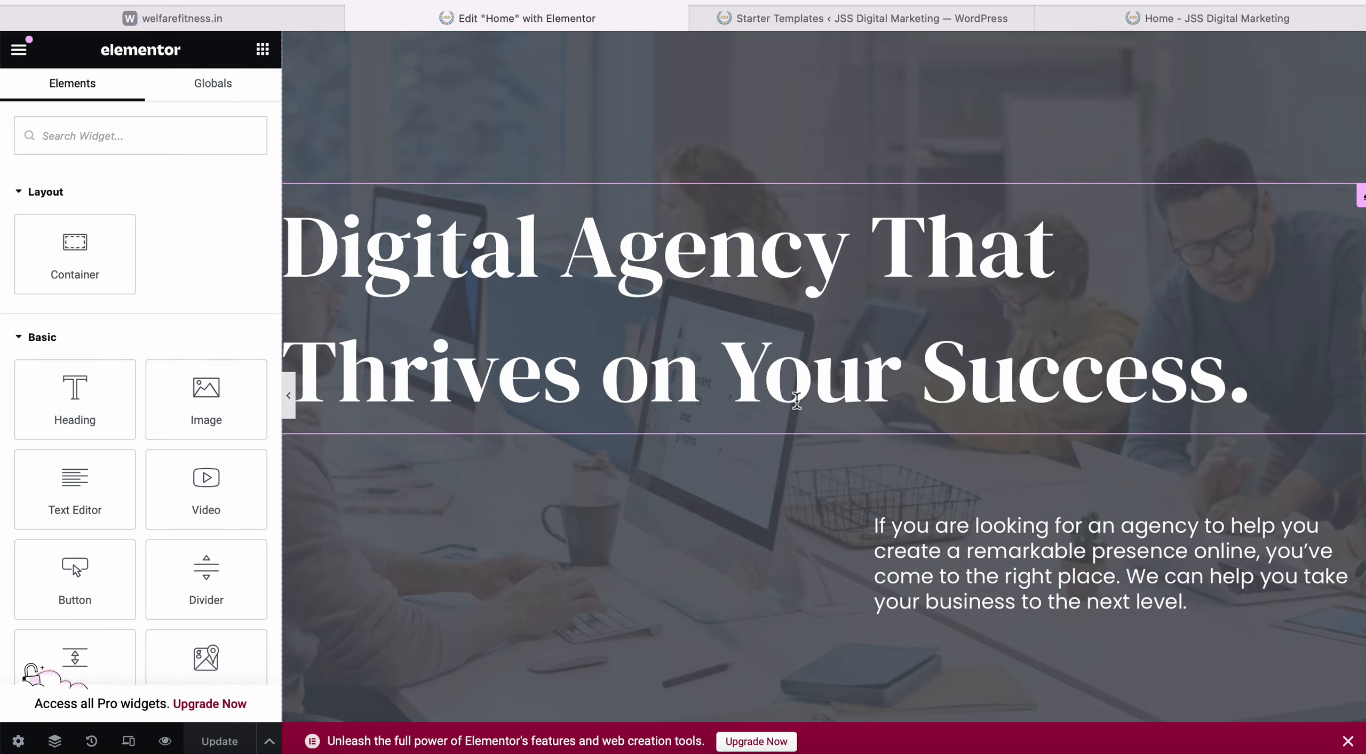
scroll(796, 399, up, 4)
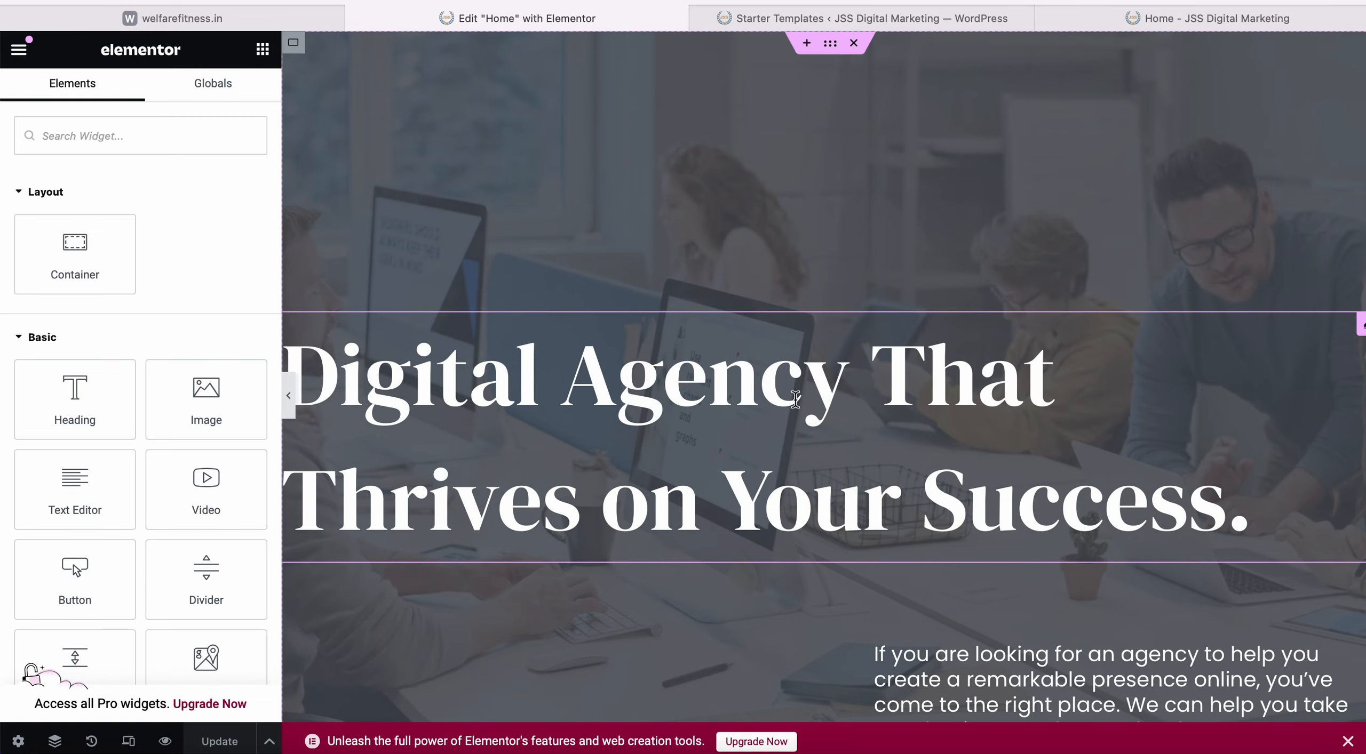
scroll(806, 341, down, 10)
scroll(867, 288, up, 10)
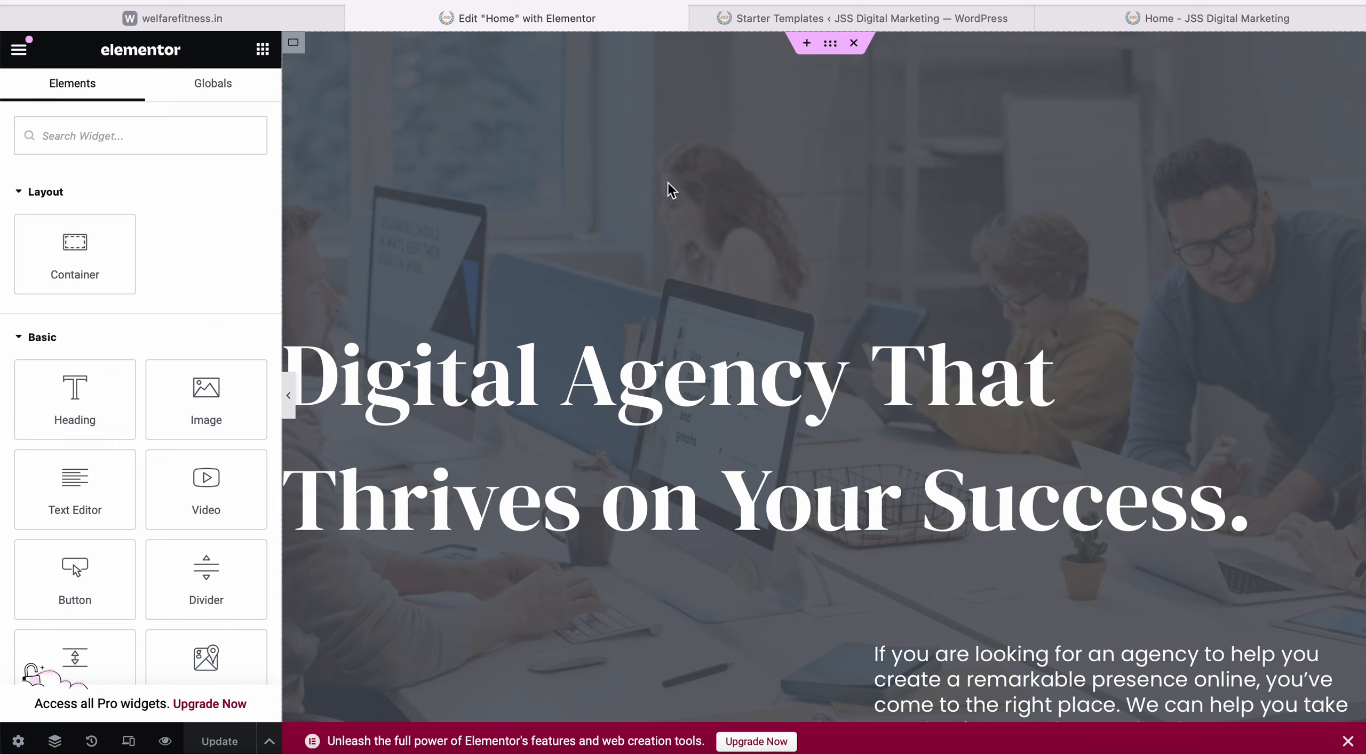
Open the Astra Customizer for the live JSS Digital Marketing home page.
click(1178, 26)
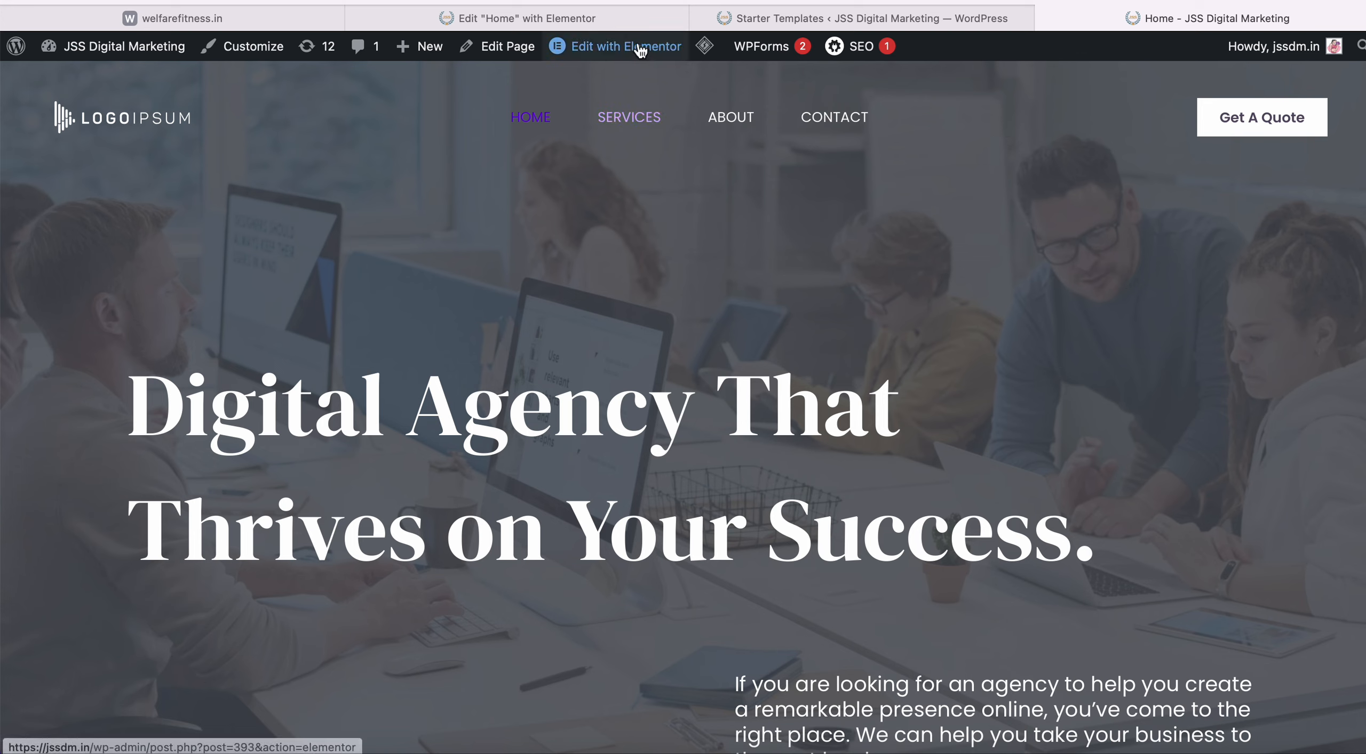
mouse_move(635, 48)
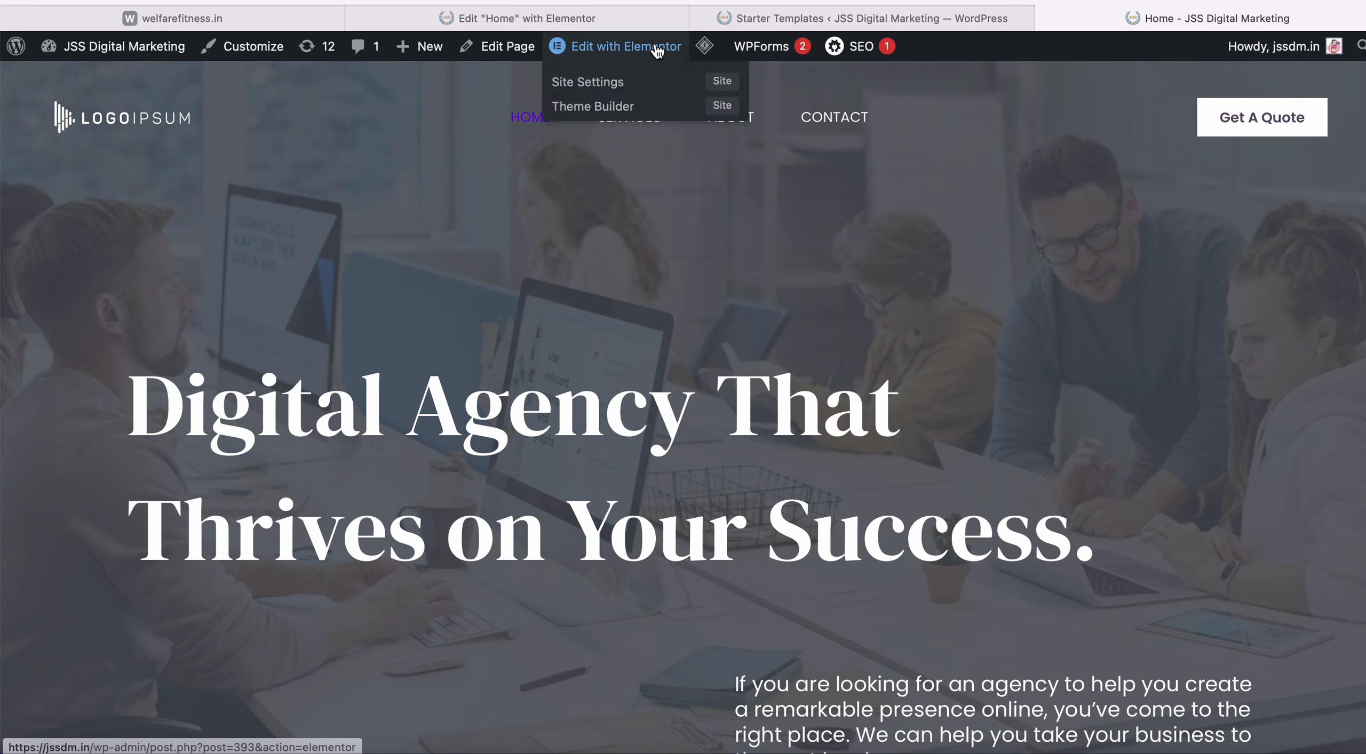
click(258, 51)
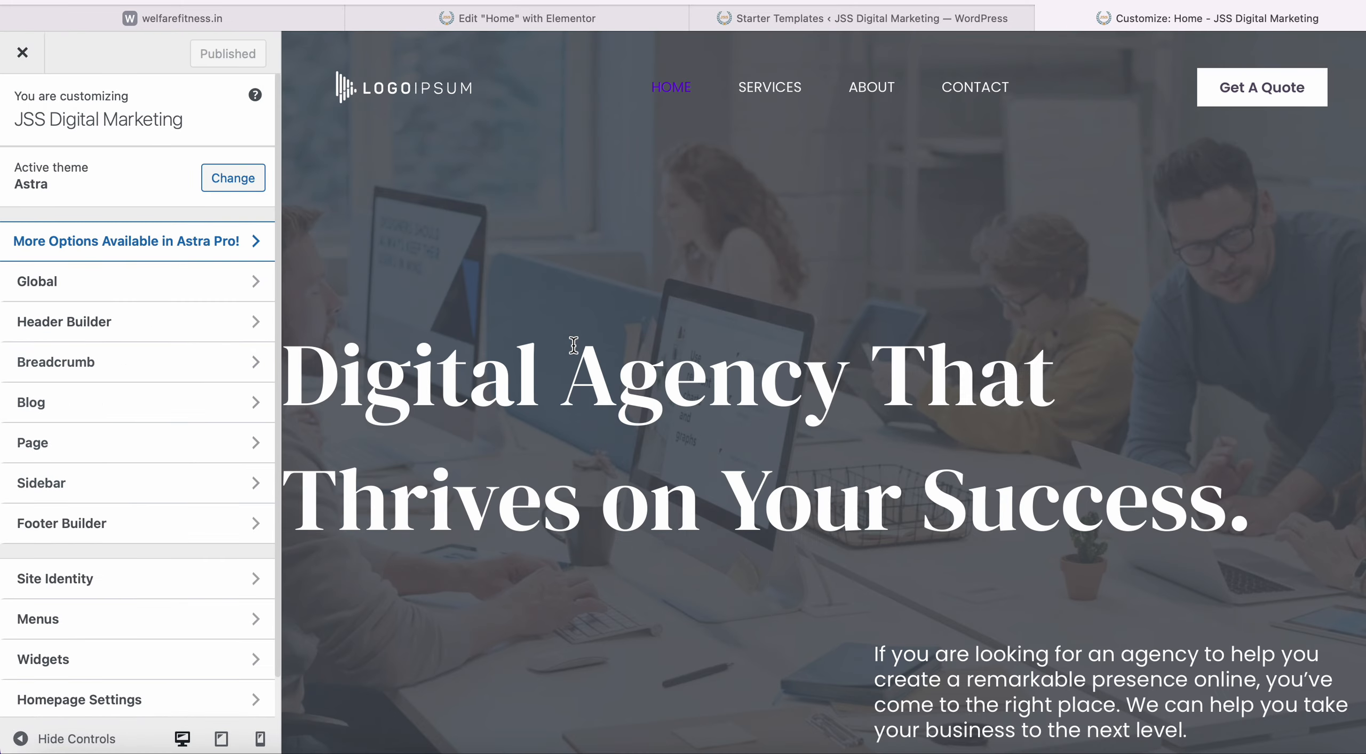
Open the Header Builder's Primary Header settings, showing a 120 px height.
scroll(543, 386, down, 1)
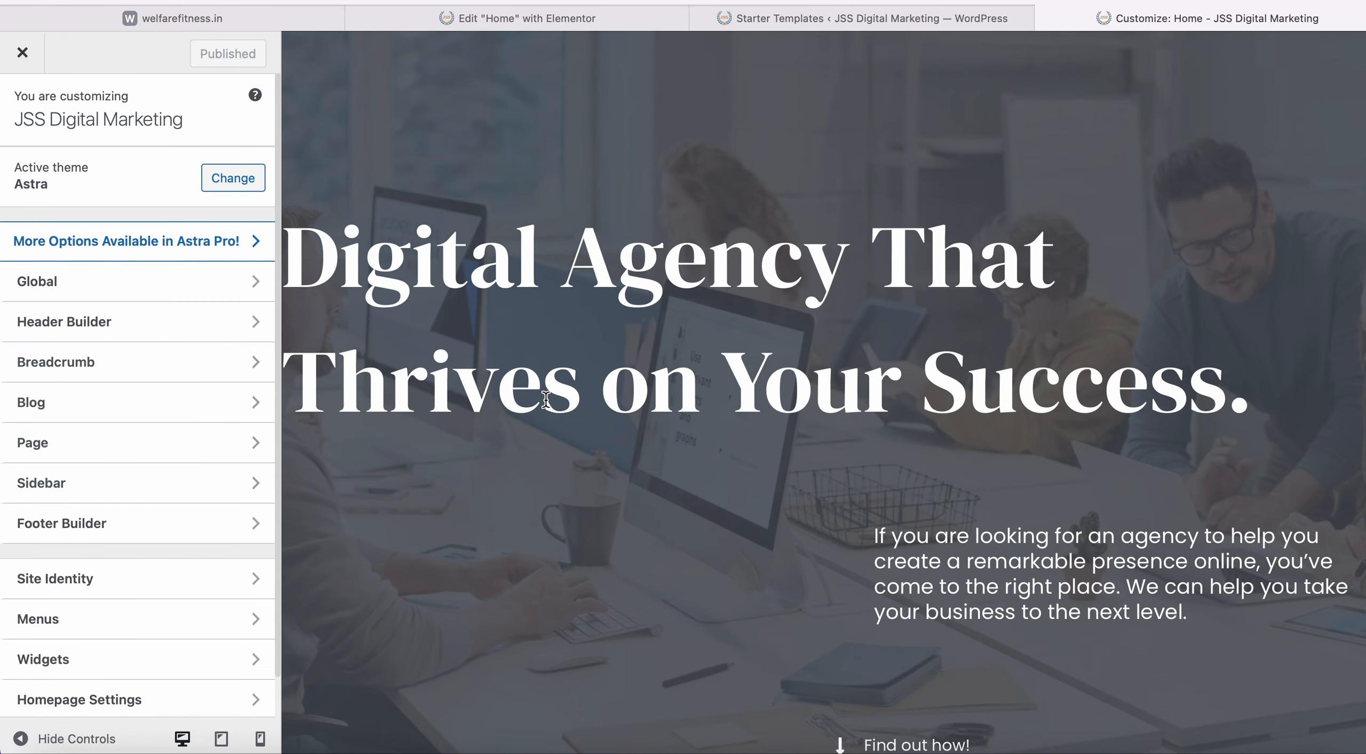
double_click(608, 272)
click(608, 272)
scroll(609, 272, up, 3)
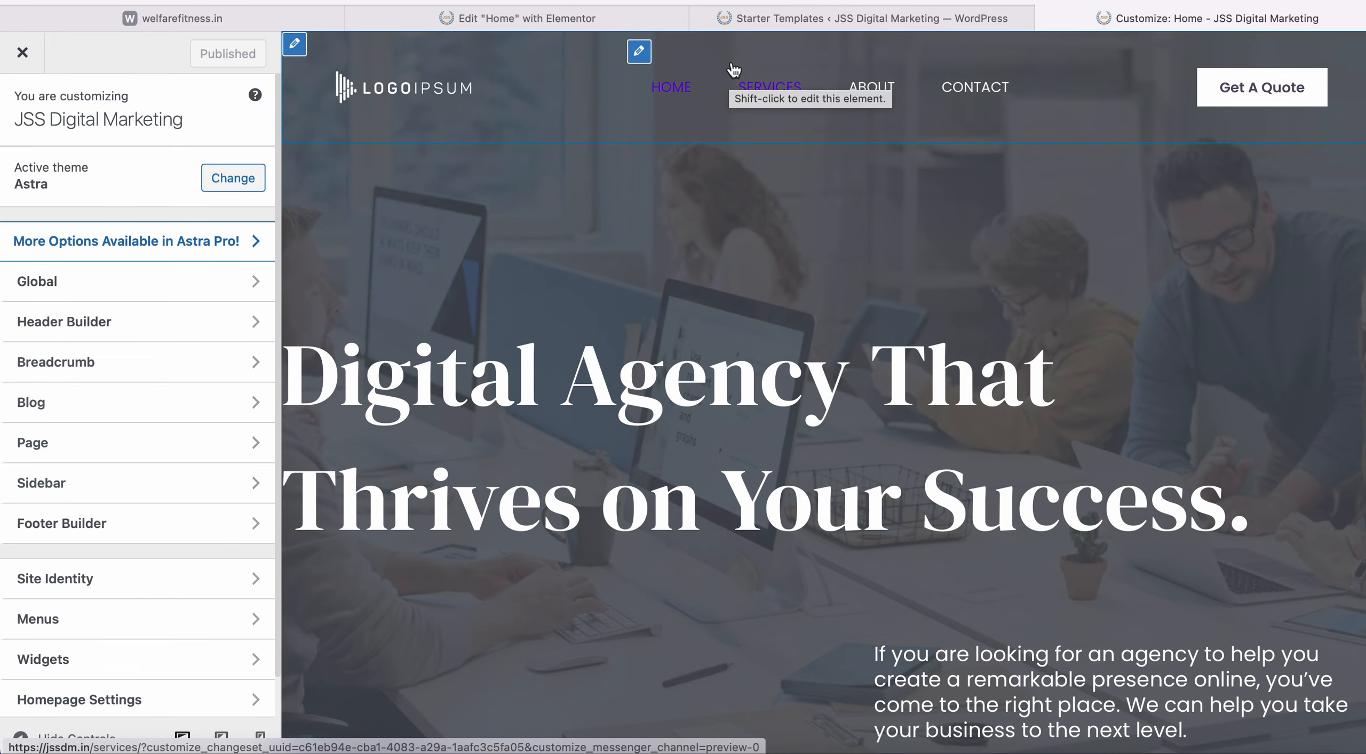
scroll(620, 471, down, 20)
scroll(620, 471, down, 15)
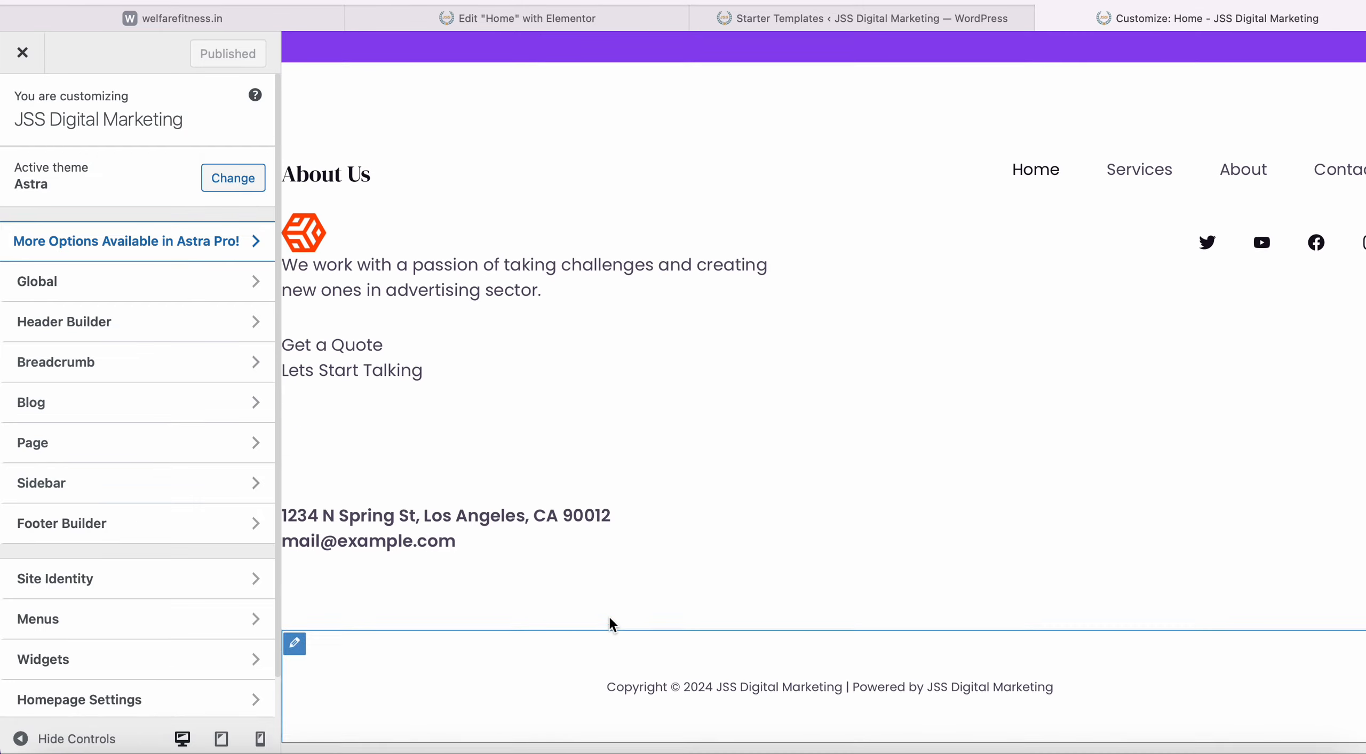
scroll(662, 534, up, 15)
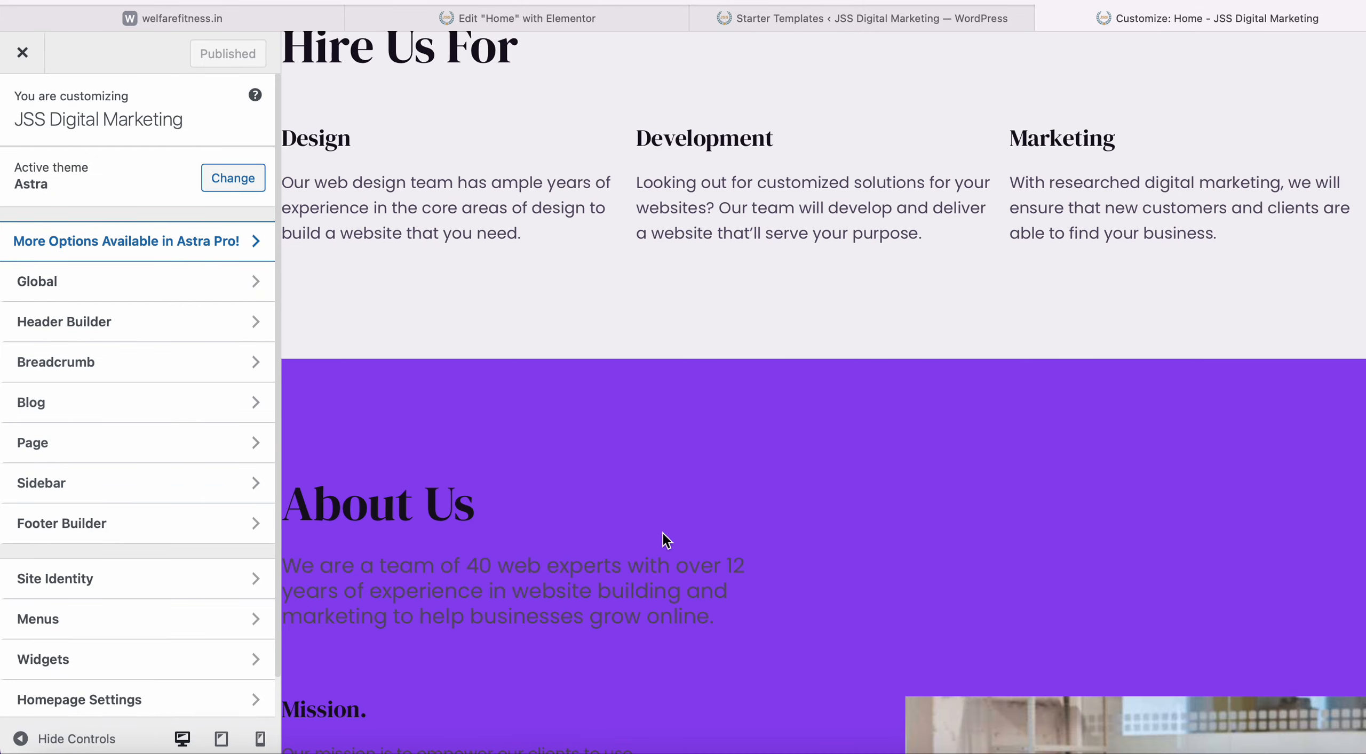
scroll(657, 137, up, 15)
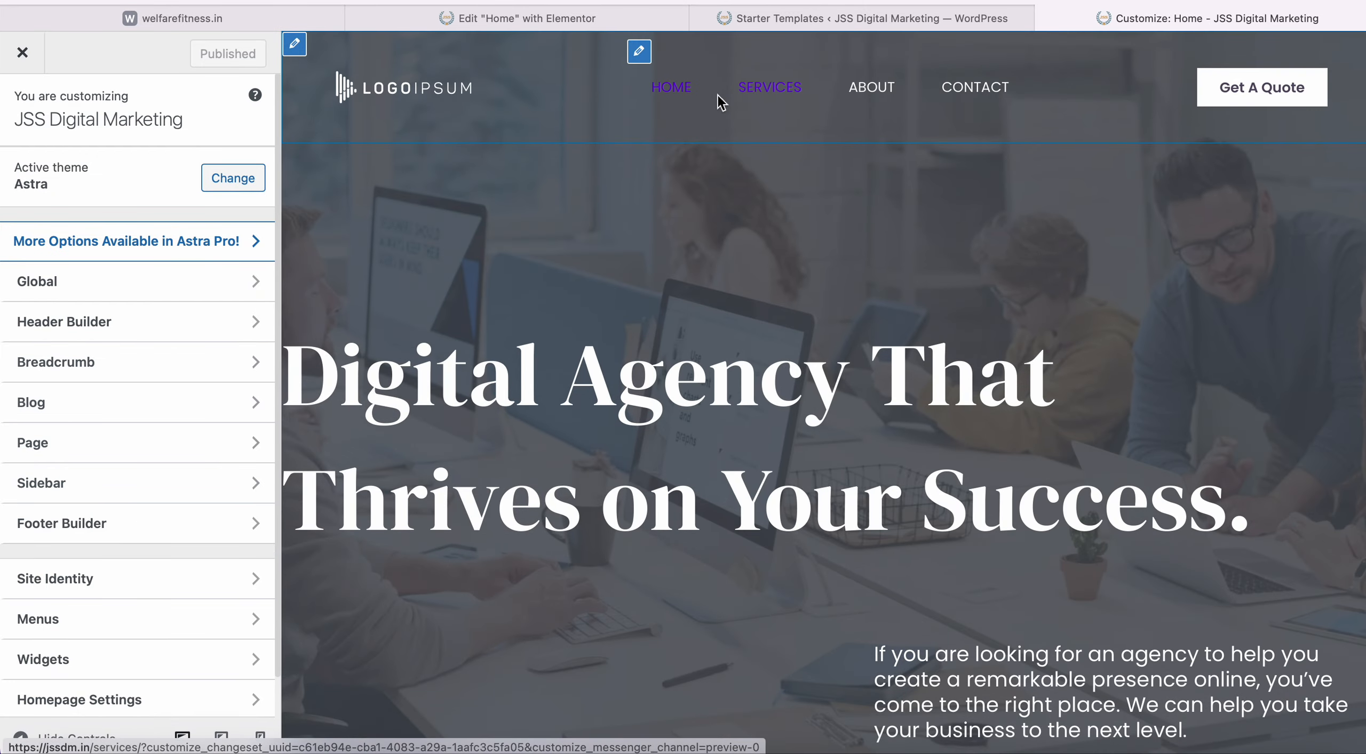
click(295, 44)
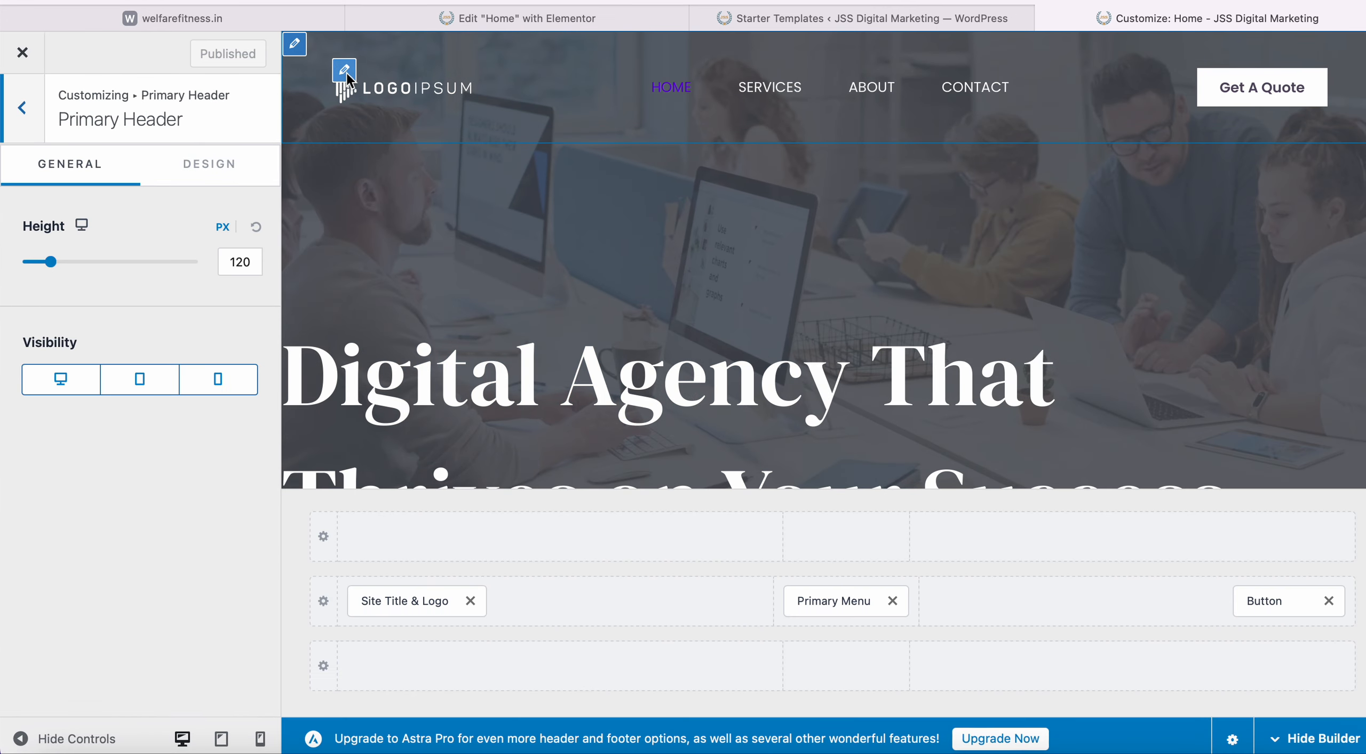
Remove the header logo image, then view all menu locations, with Primary Menu set to Navigation.
click(345, 70)
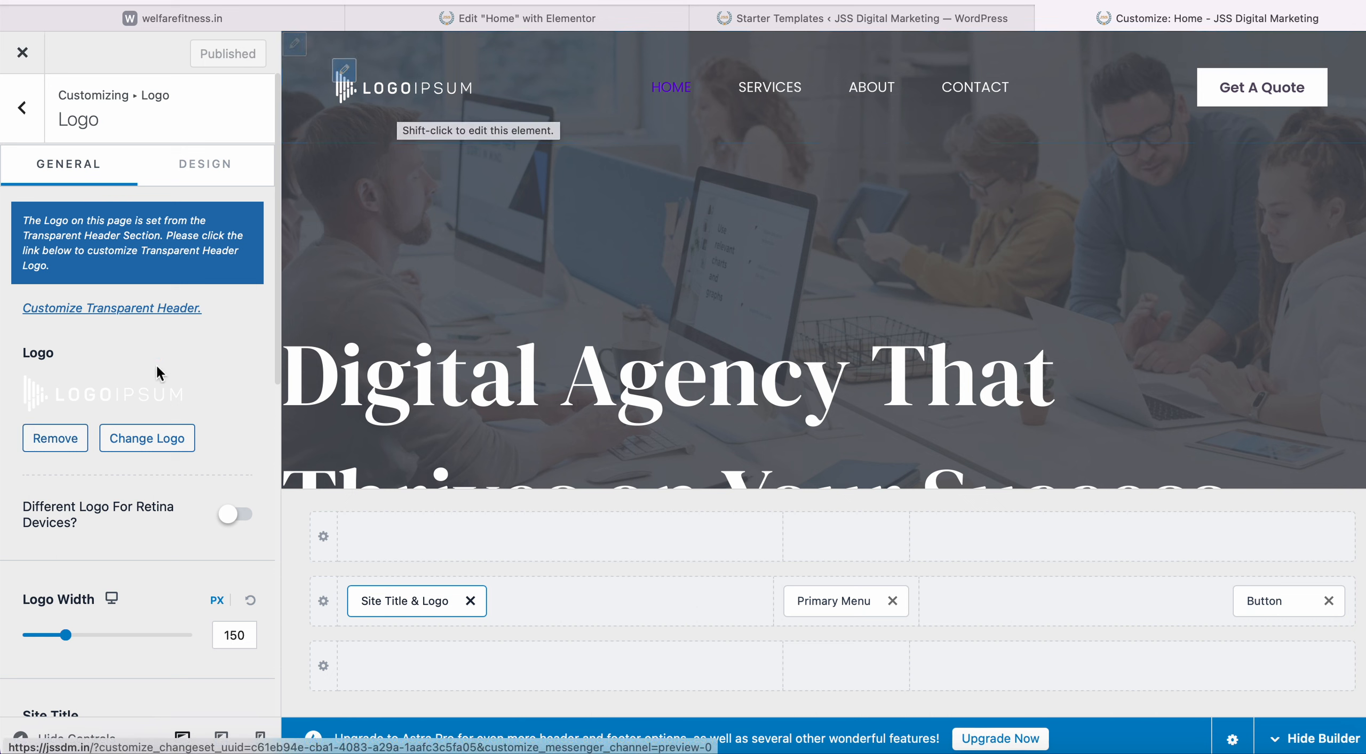
click(70, 439)
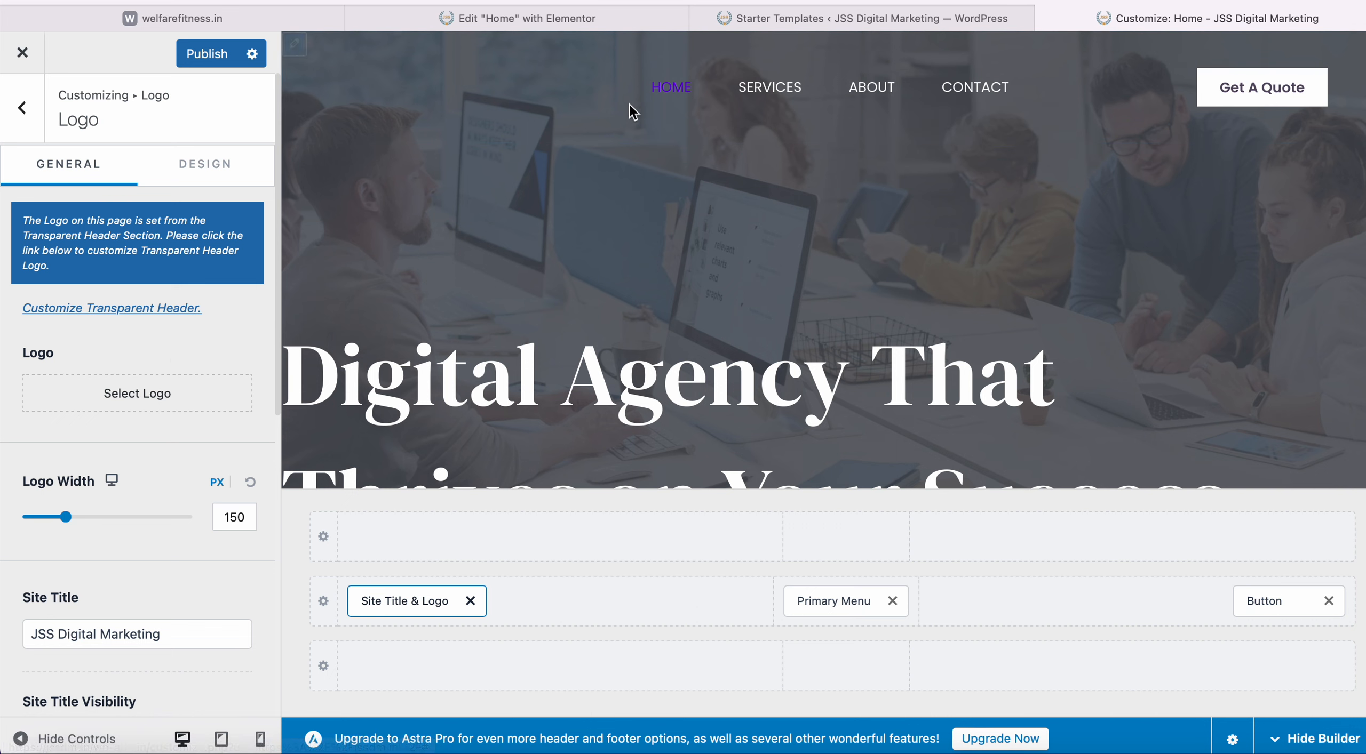
click(640, 53)
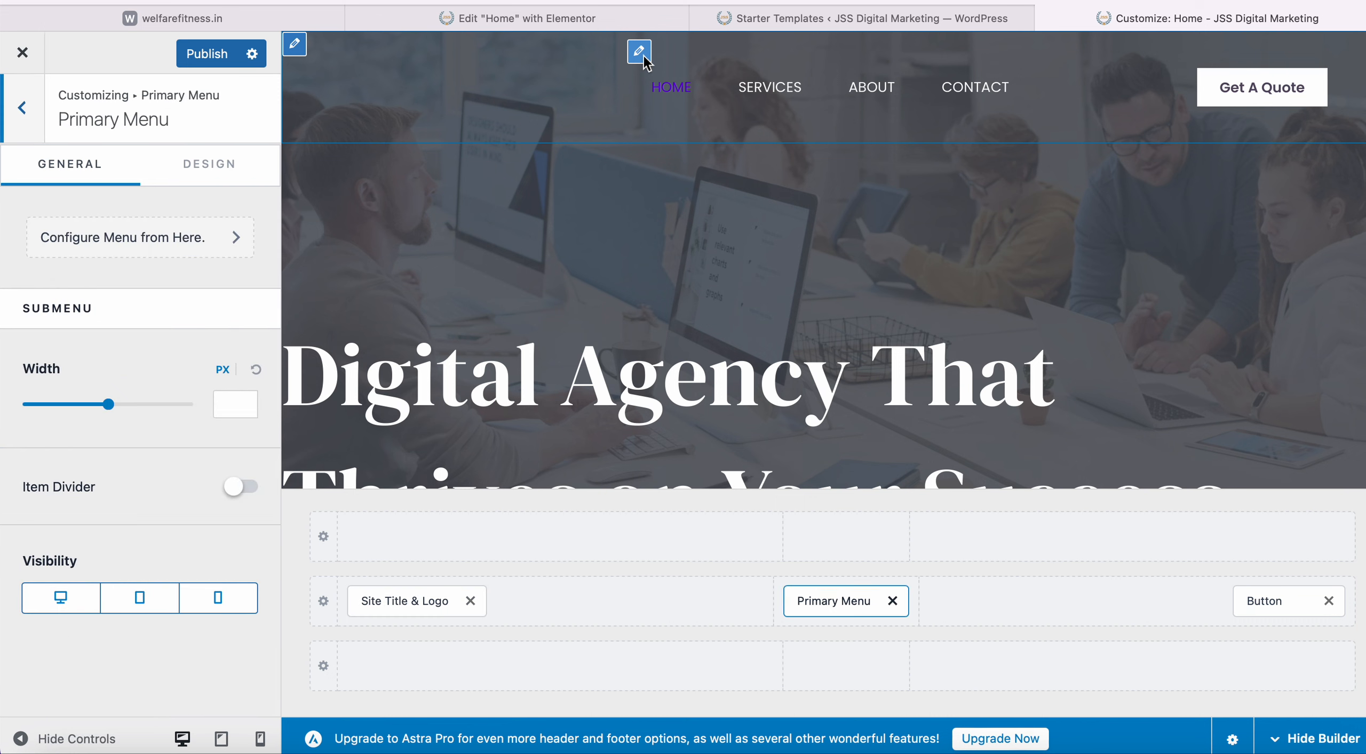
click(205, 241)
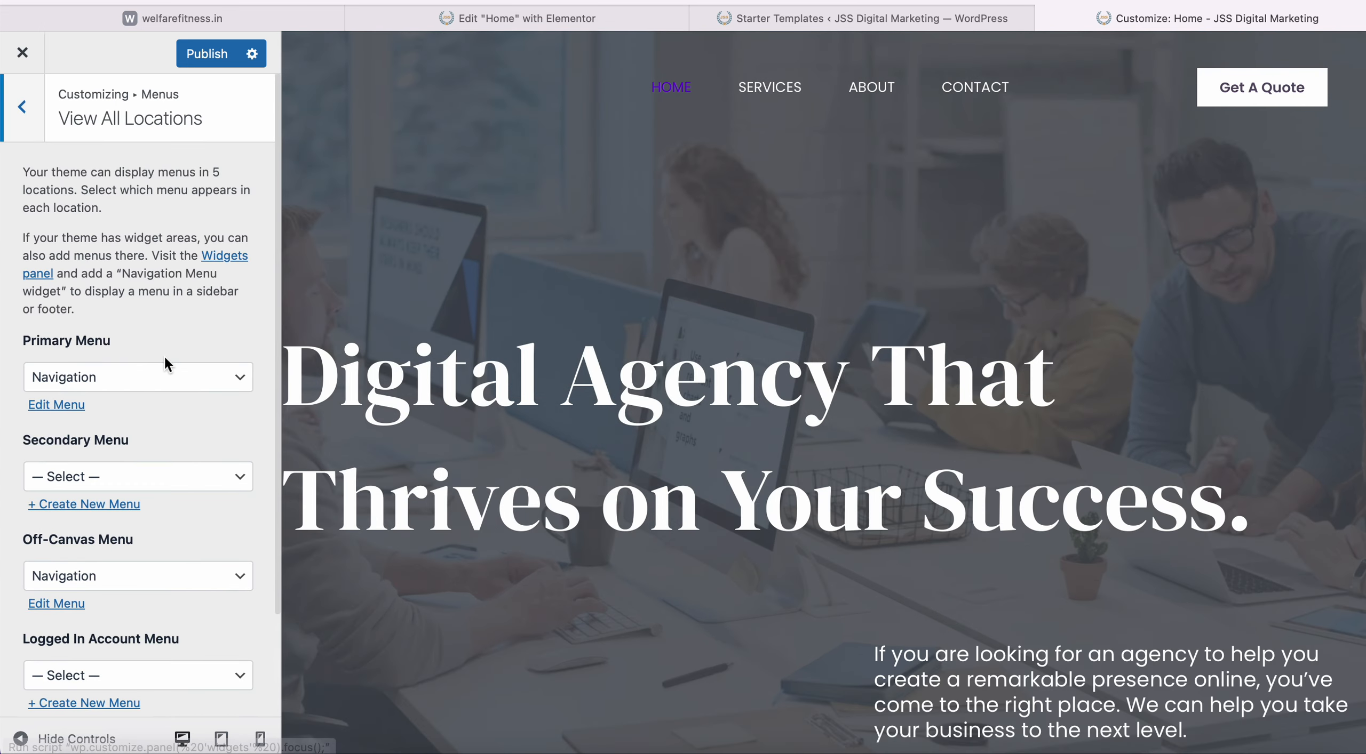
Search the addable pages for 'Bl' and add the Blog page to the Navigation menu.
scroll(128, 339, down, 1)
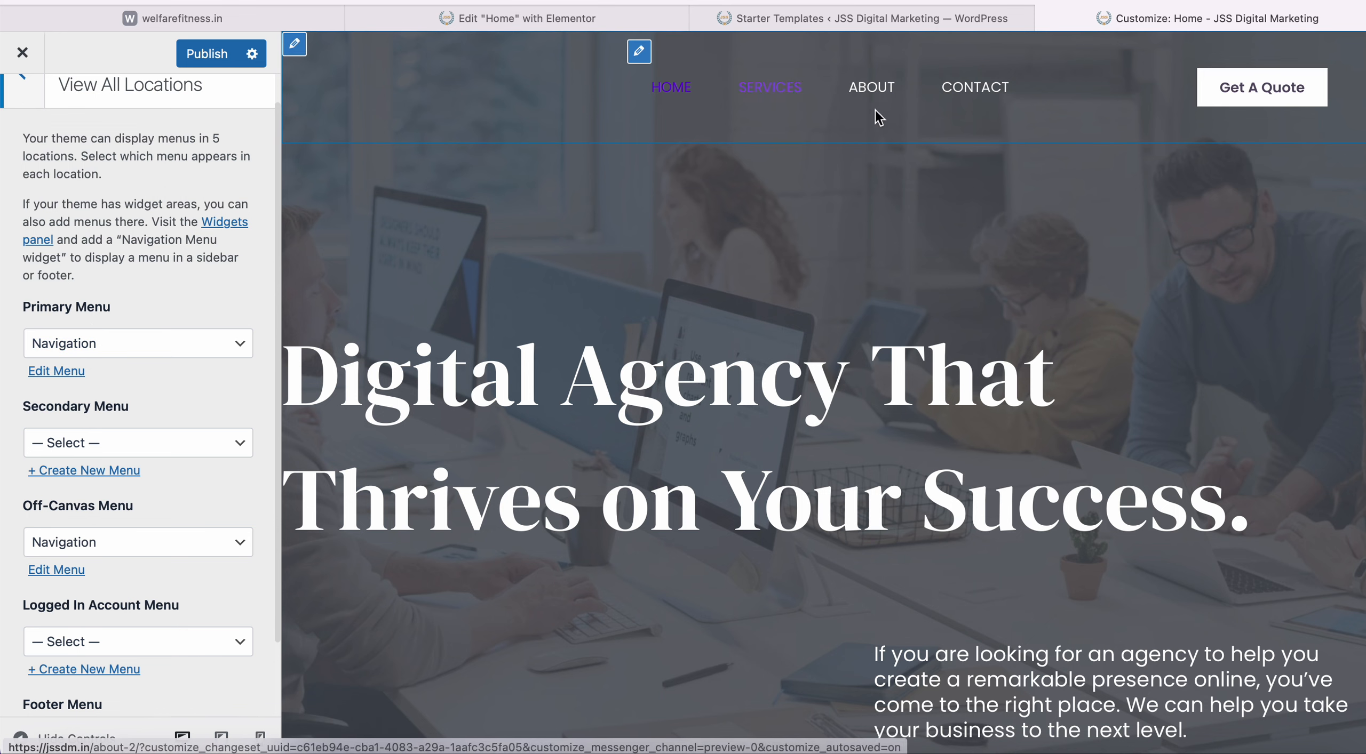
click(71, 370)
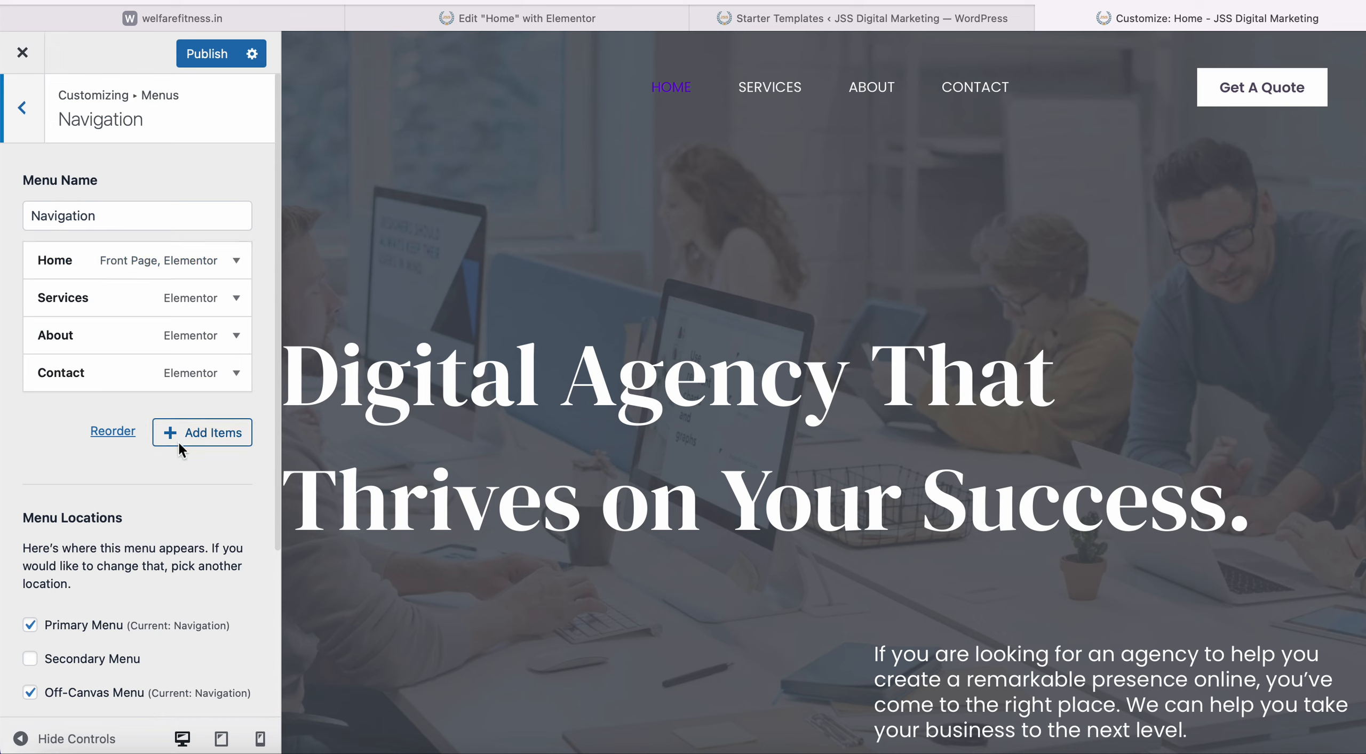
click(205, 437)
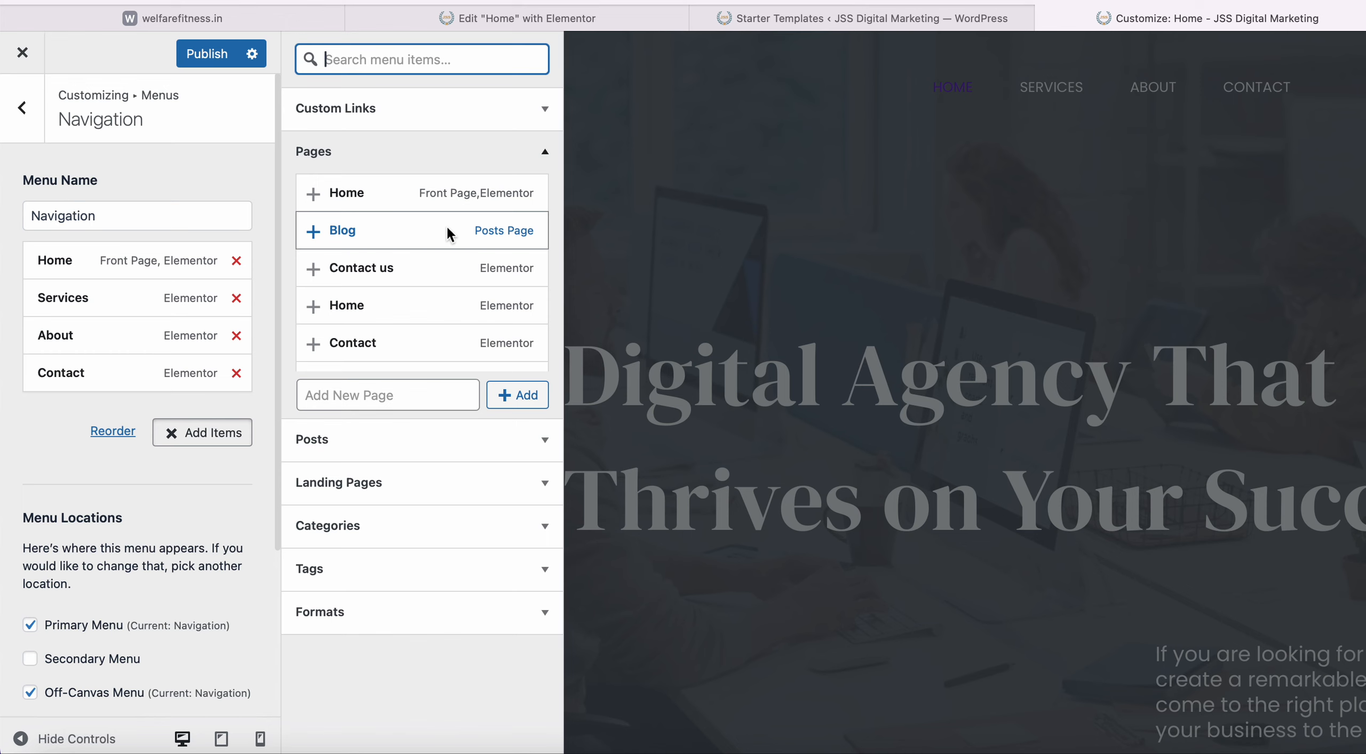
text(c)
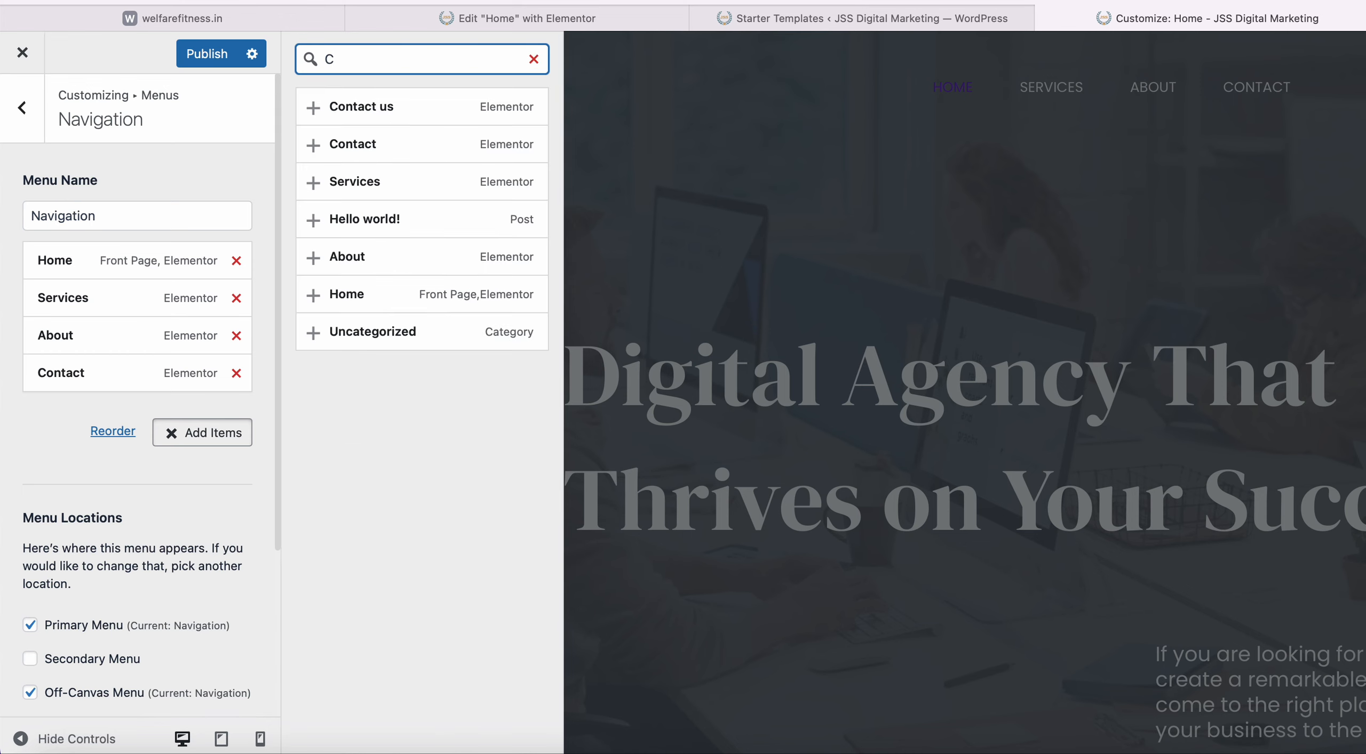
key(BackSpace)
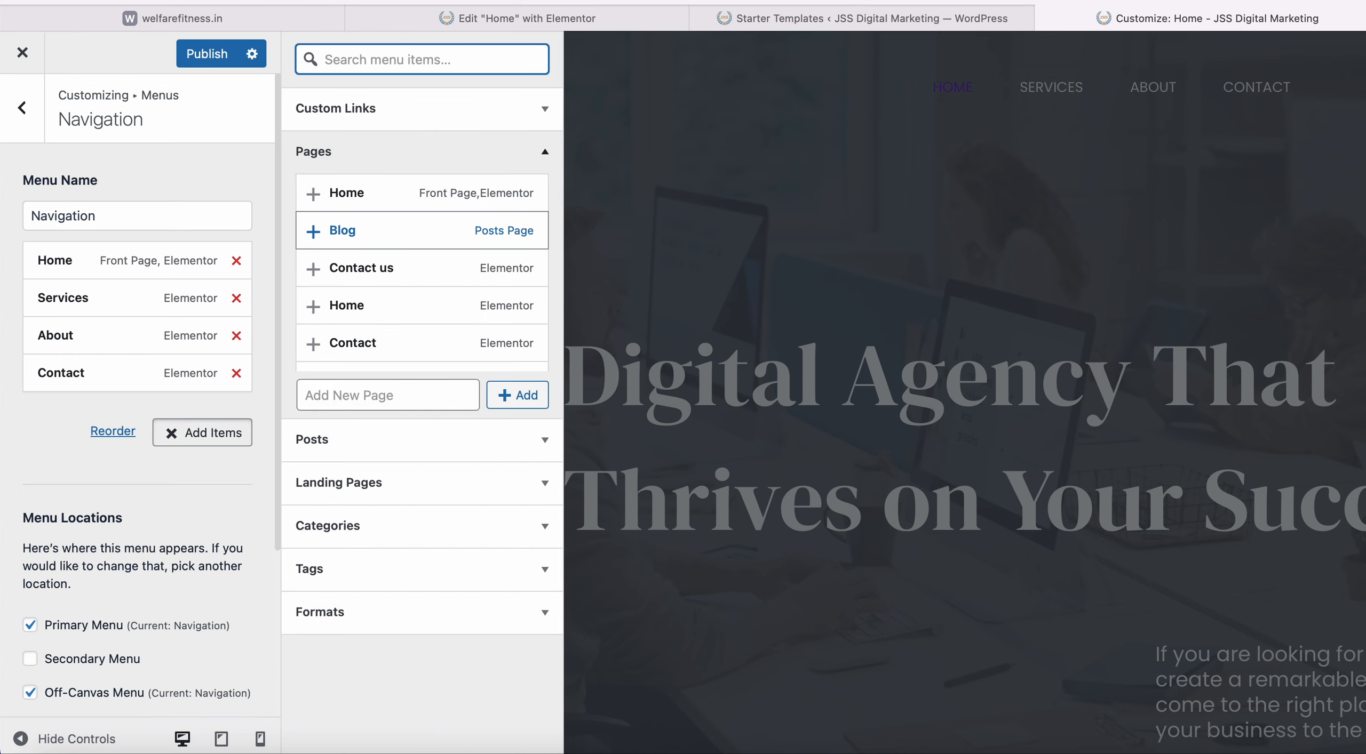
text(Blog)
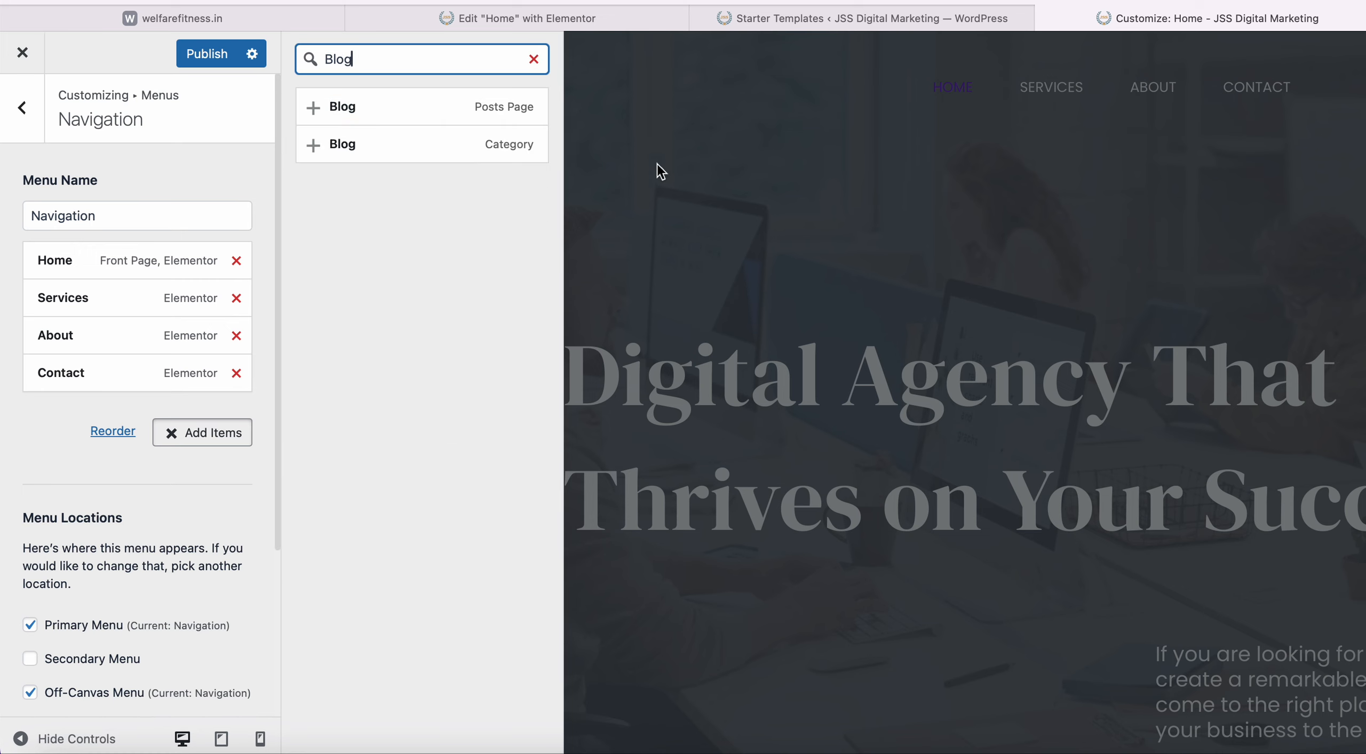
click(317, 111)
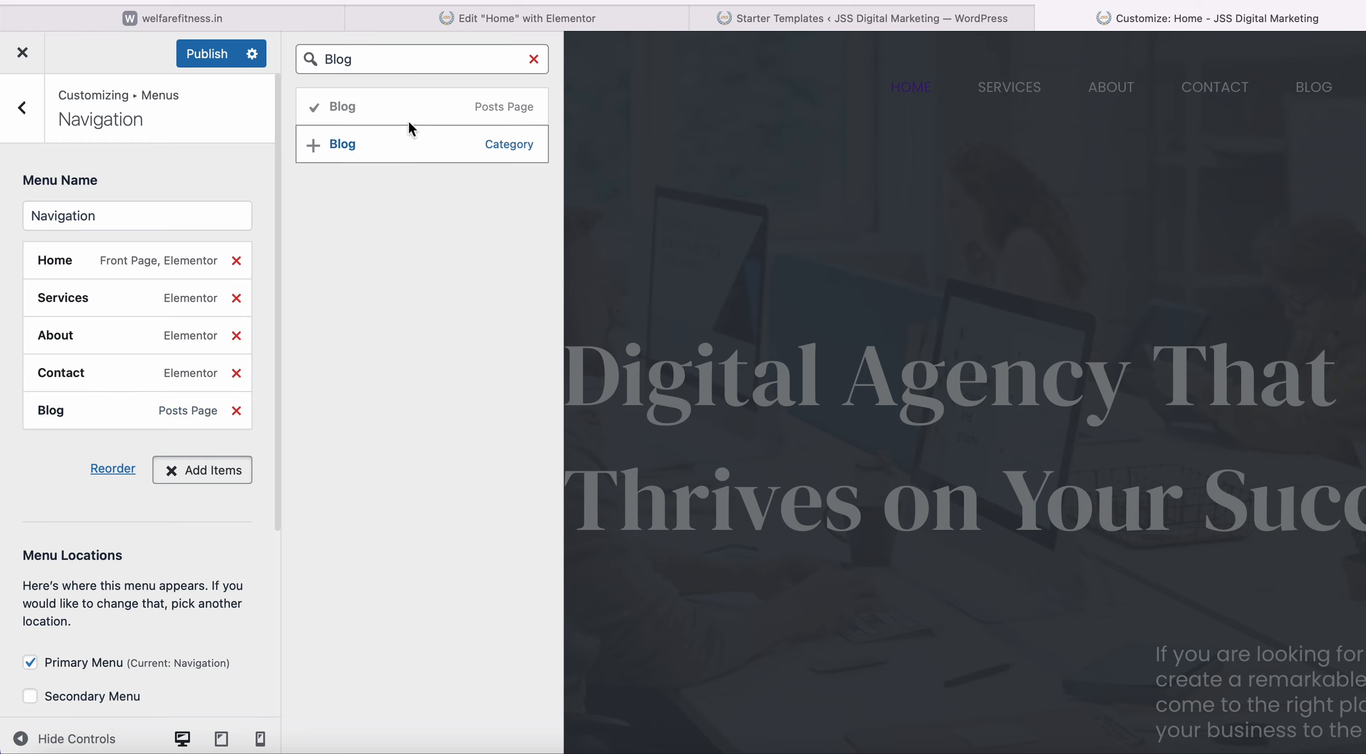
click(533, 60)
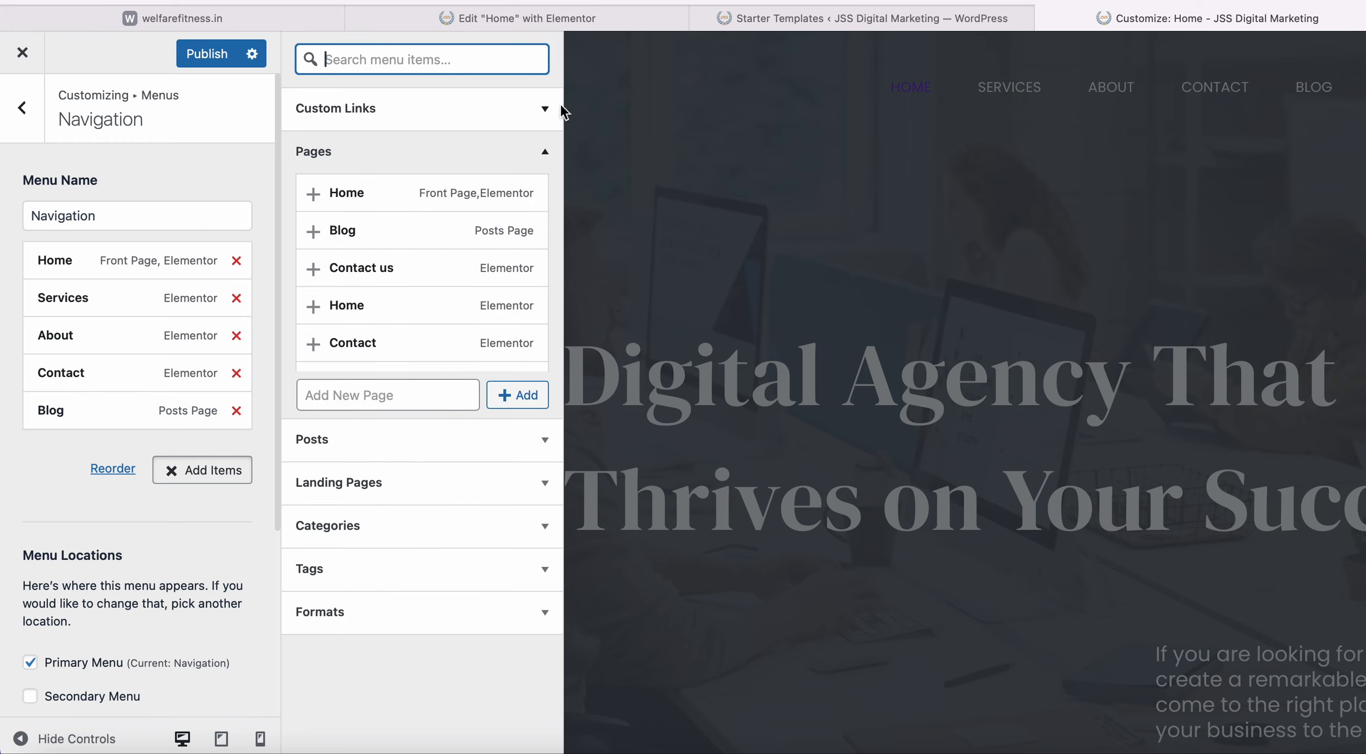
click(649, 109)
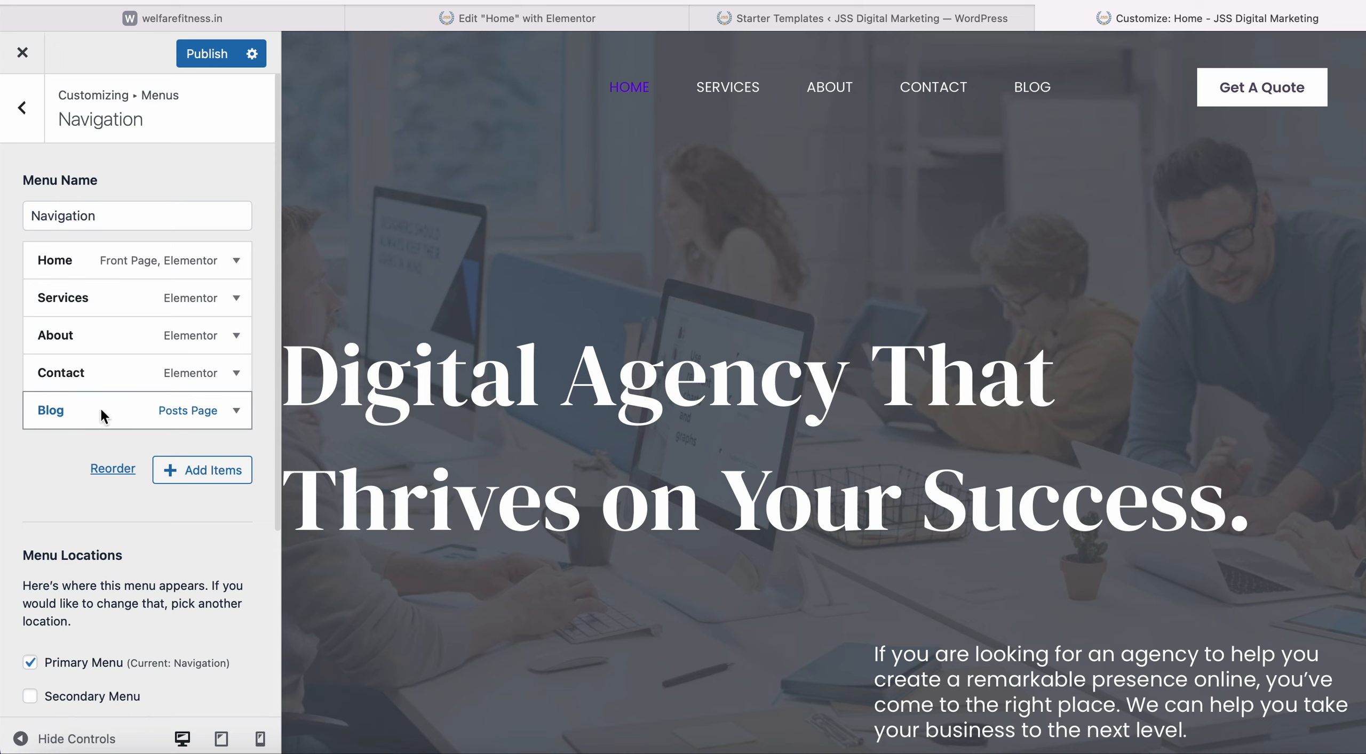
Drag Blog between Services and About, keeping it a top-level item rather than nested.
drag(101, 408, 98, 332)
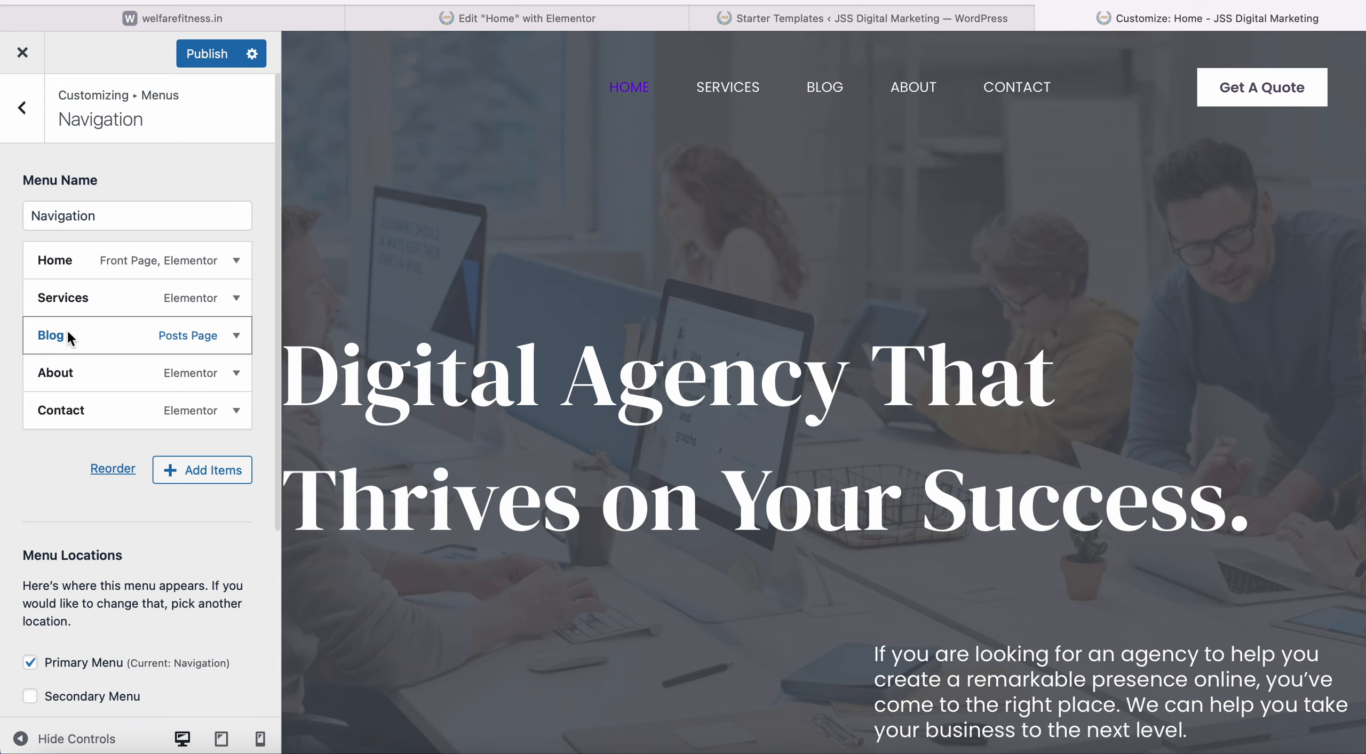
drag(67, 330, 86, 329)
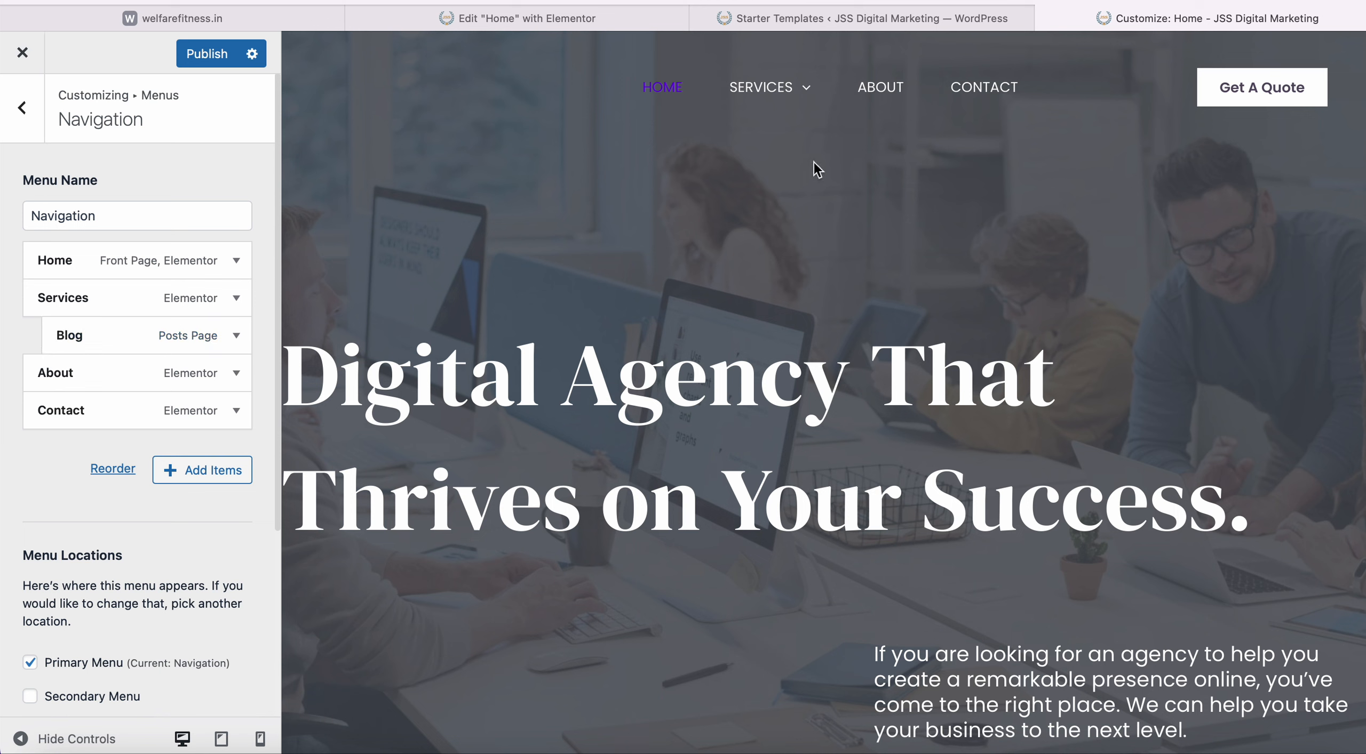
mouse_move(800, 95)
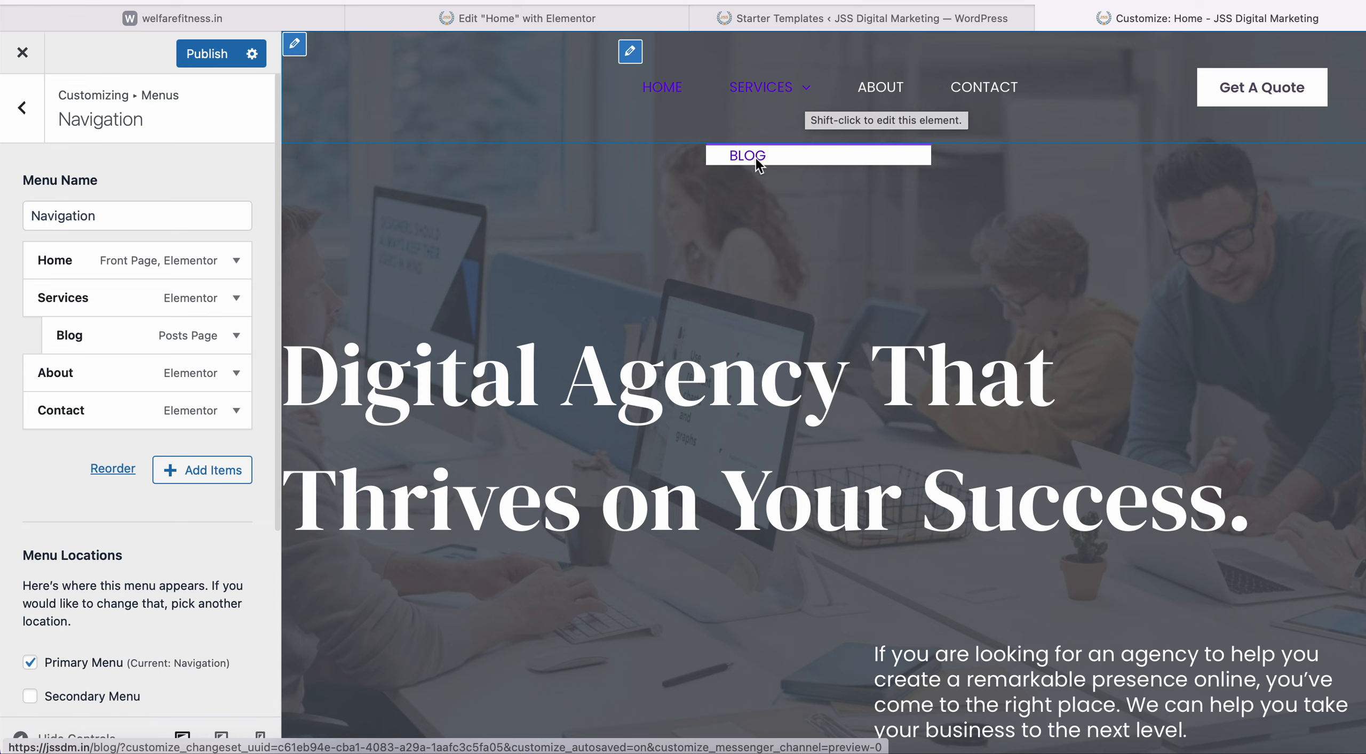
drag(108, 330, 84, 329)
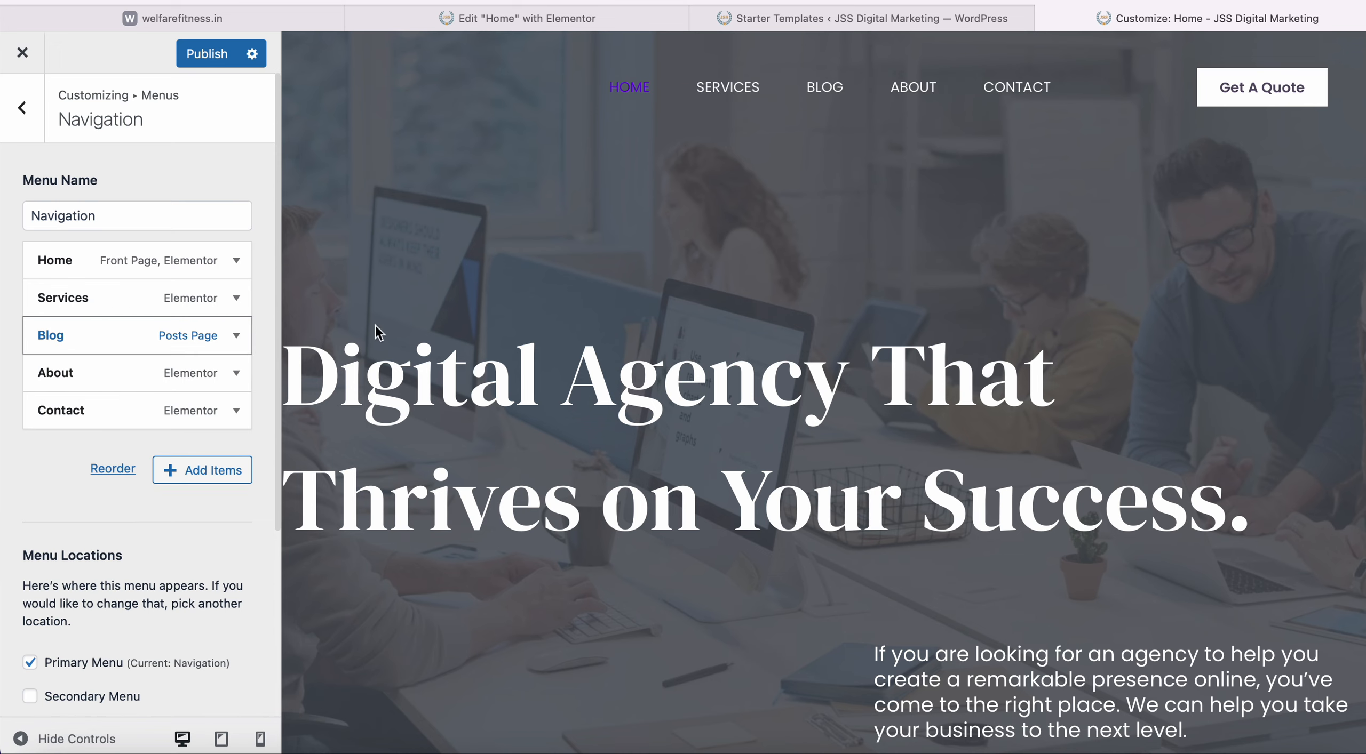
scroll(406, 331, down, 20)
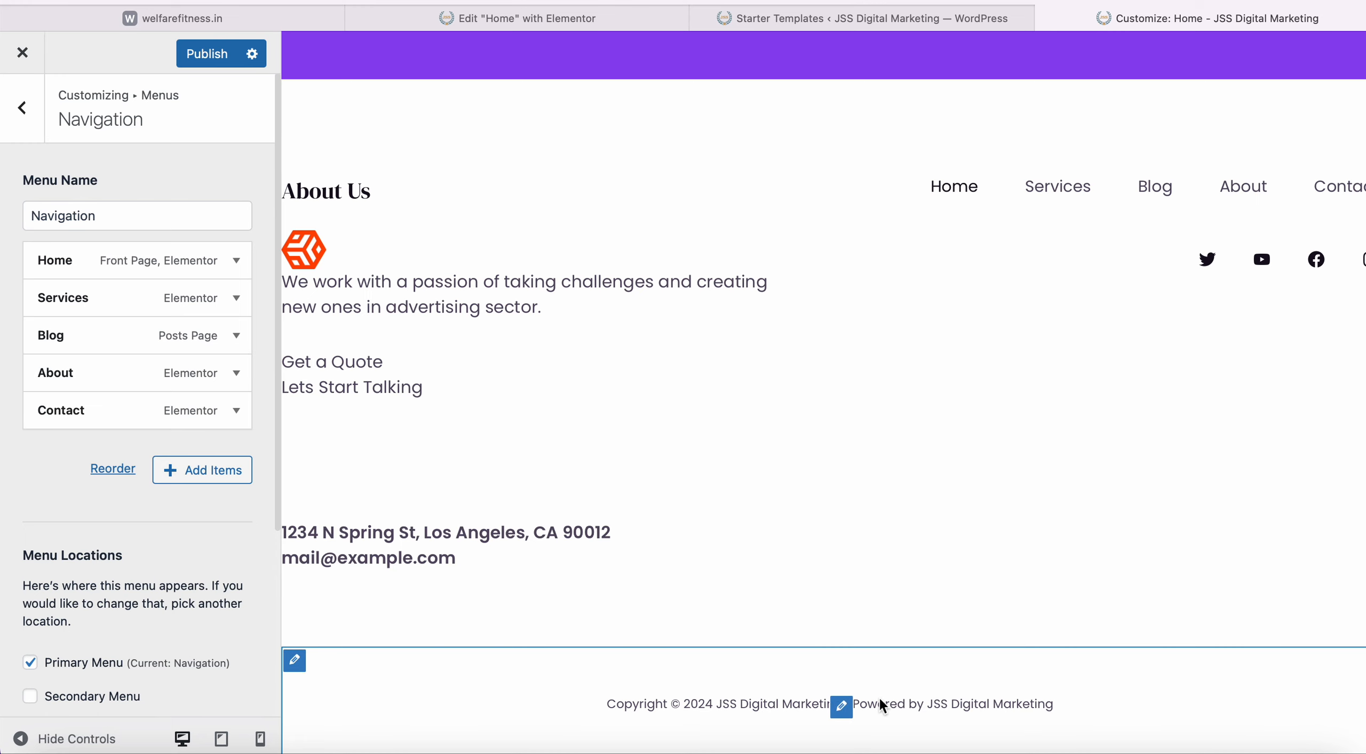
Select all the footer copyright text and replace it with the person's full name.
click(841, 707)
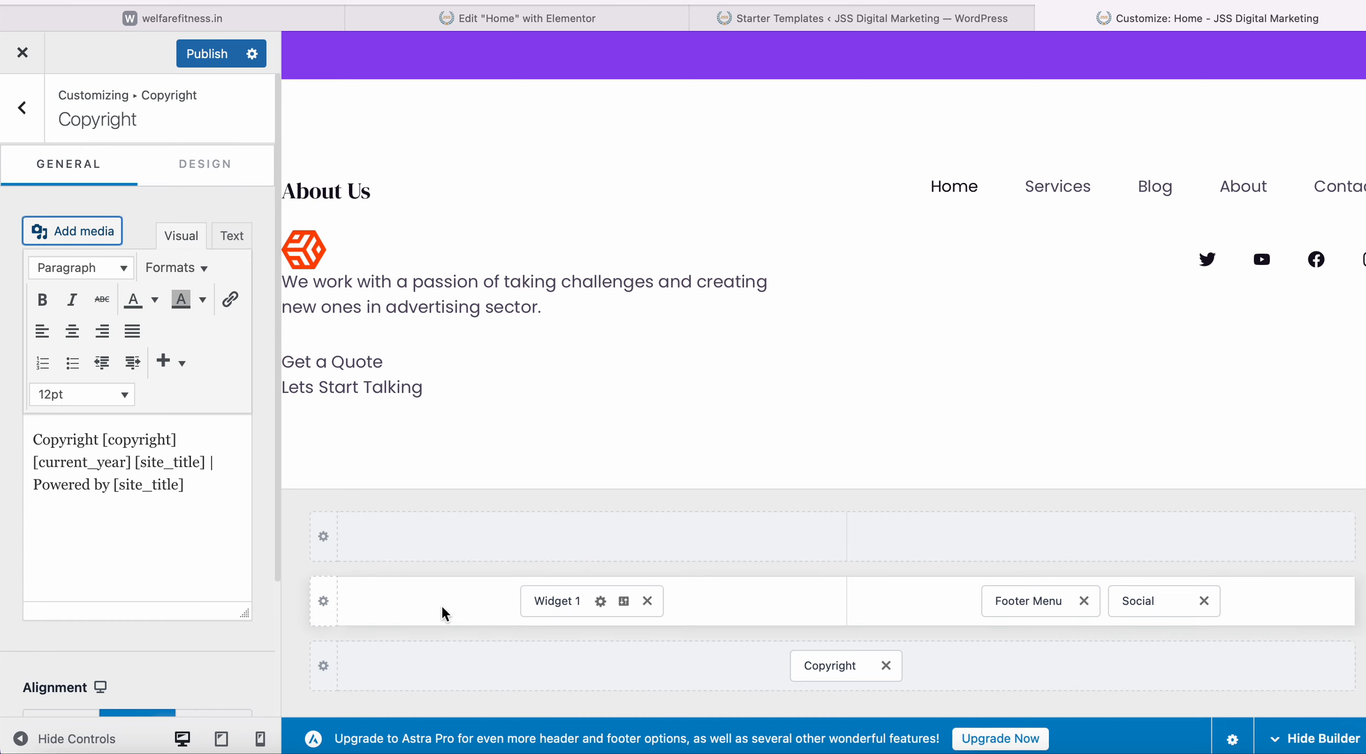
click(209, 500)
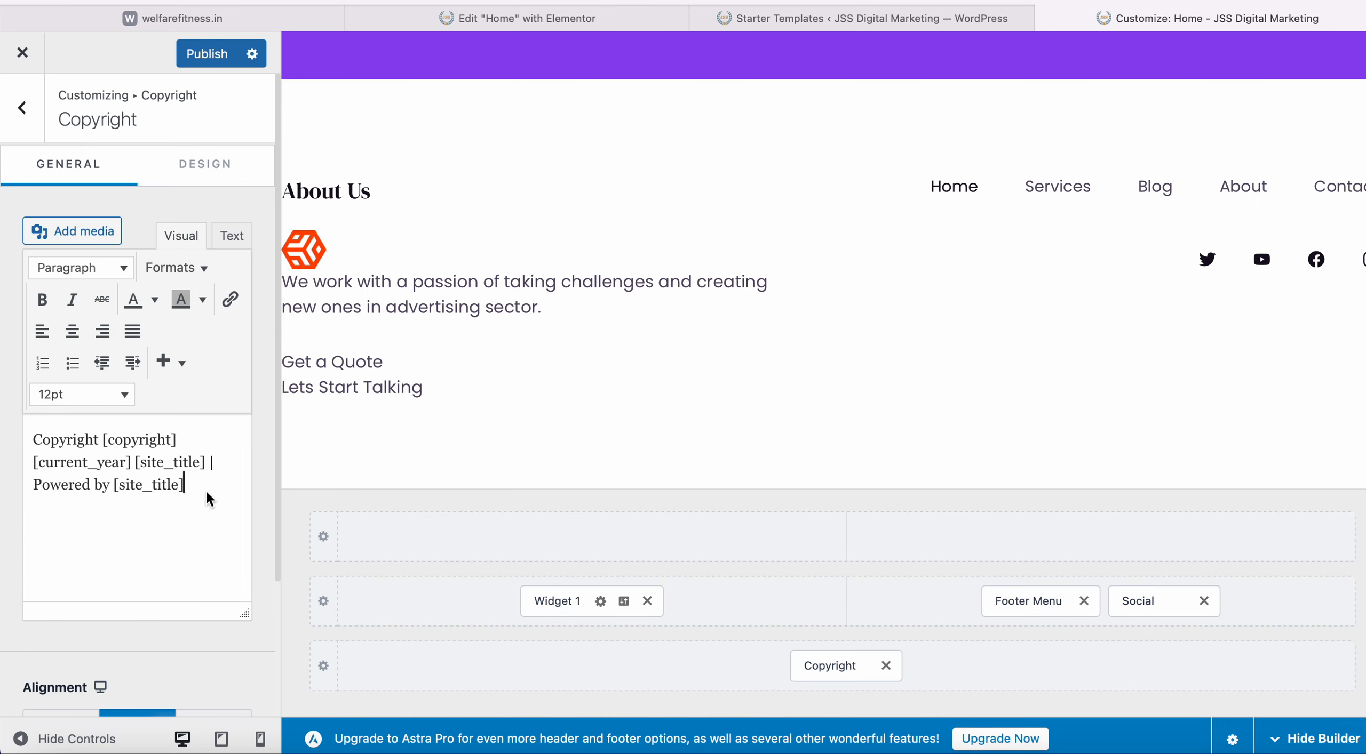
key(super+a)
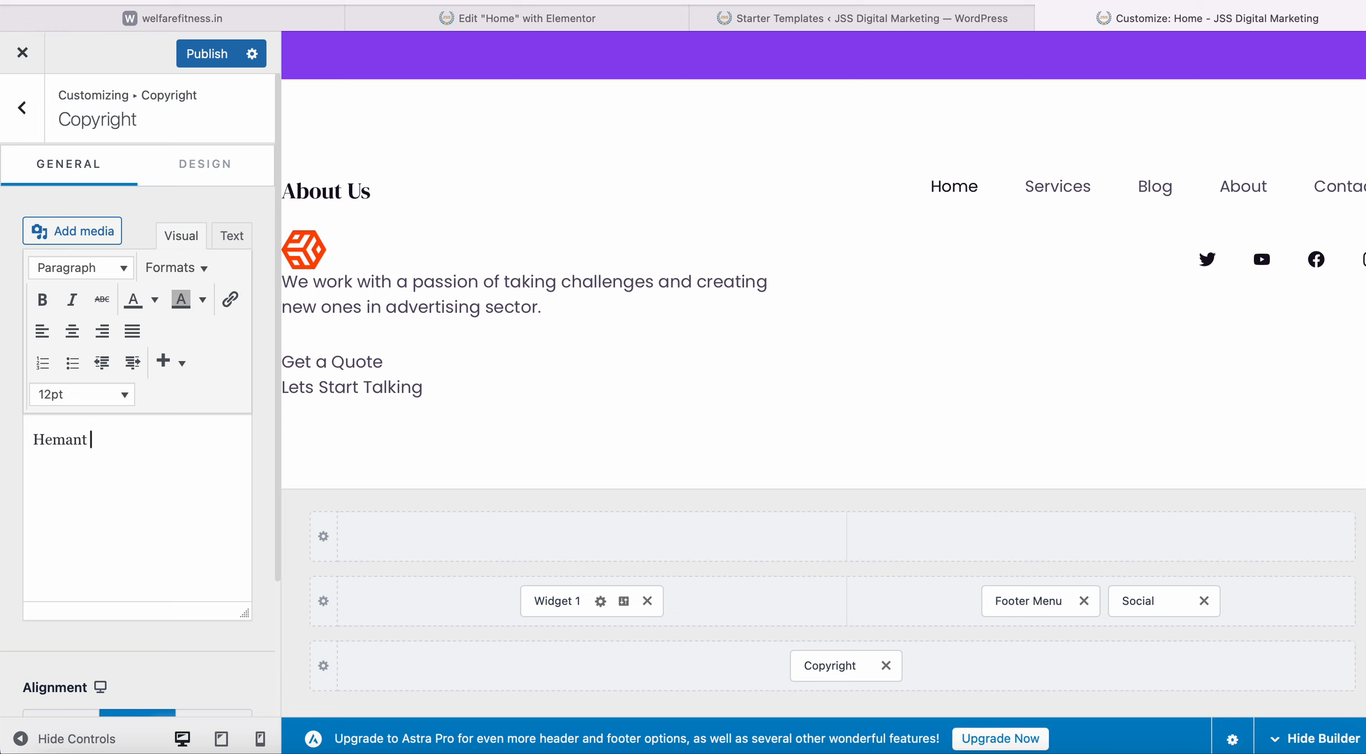
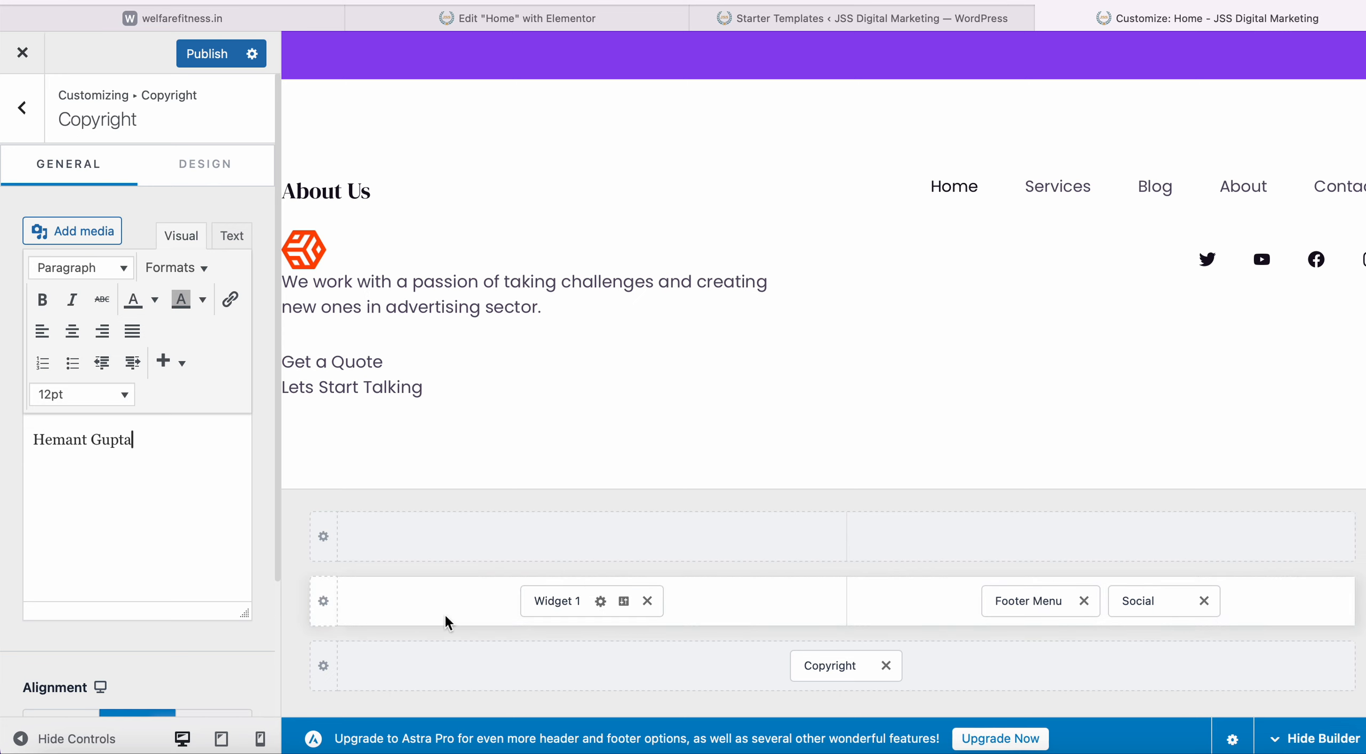
click(496, 623)
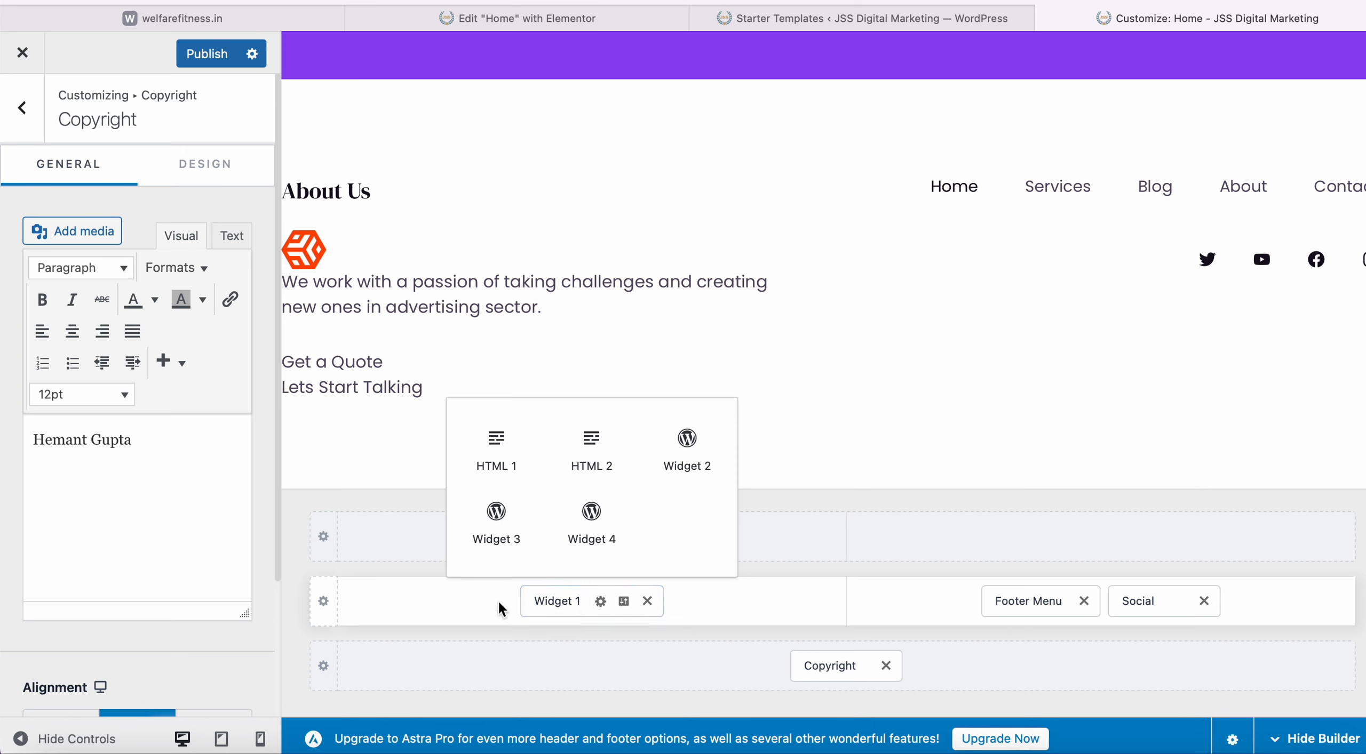
Open the footer menu settings to reach the Navigation menu's item list.
click(1047, 608)
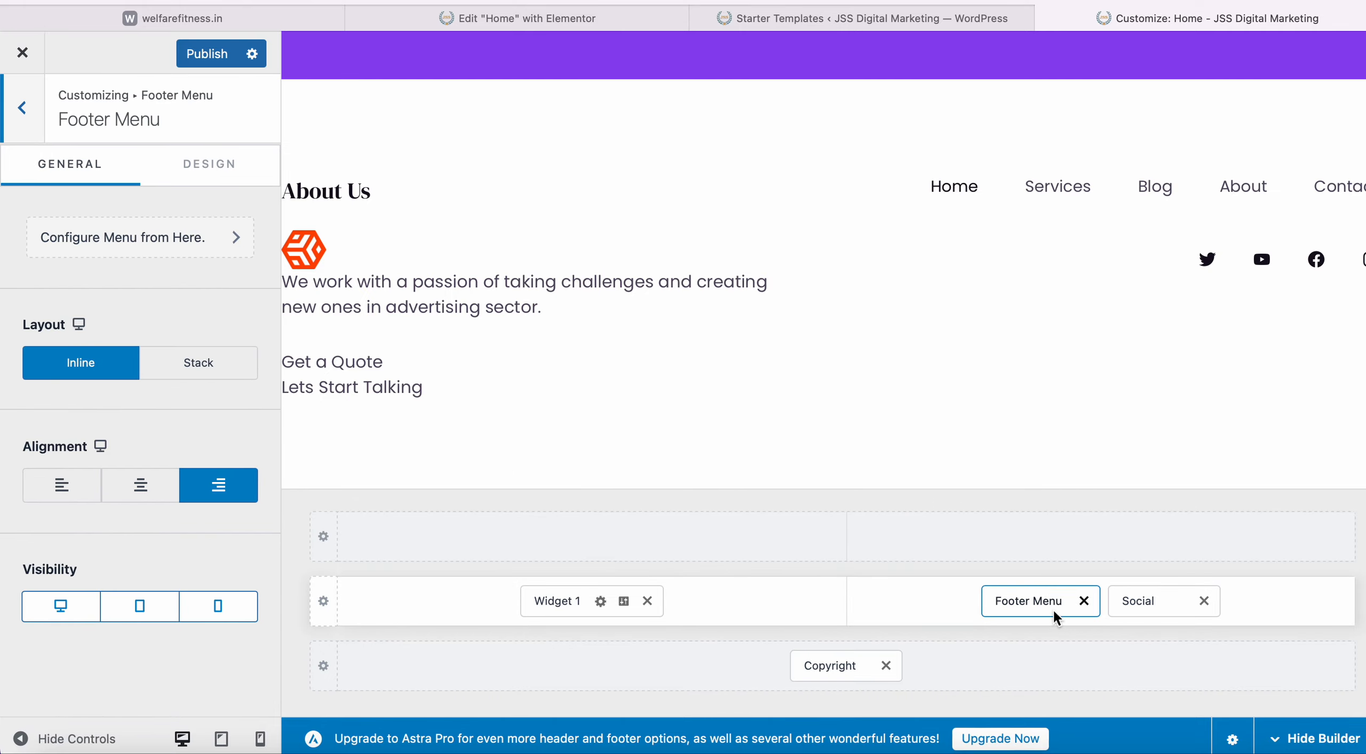
scroll(761, 390, up, 5)
scroll(759, 384, up, 10)
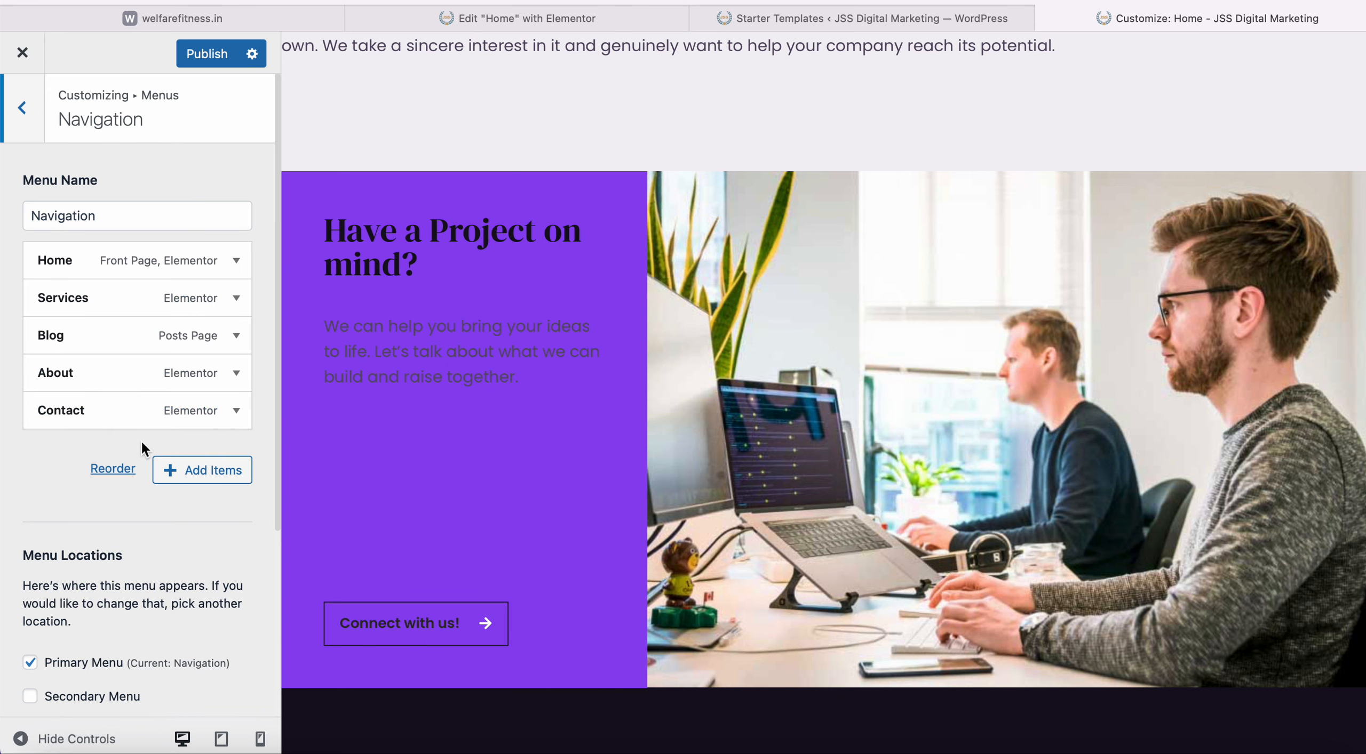
Create a new page titled with the person's first name, add it to Navigation, and publish.
click(201, 482)
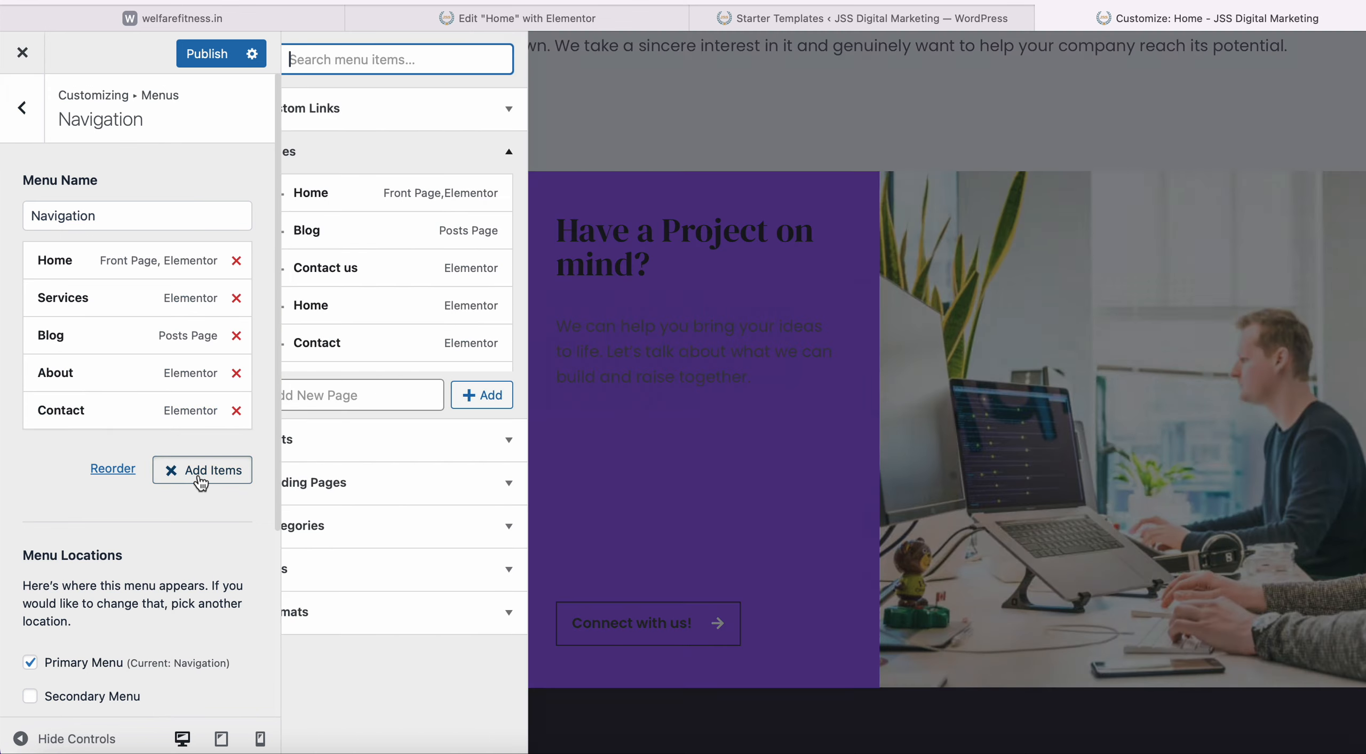
click(365, 395)
text(Hemant)
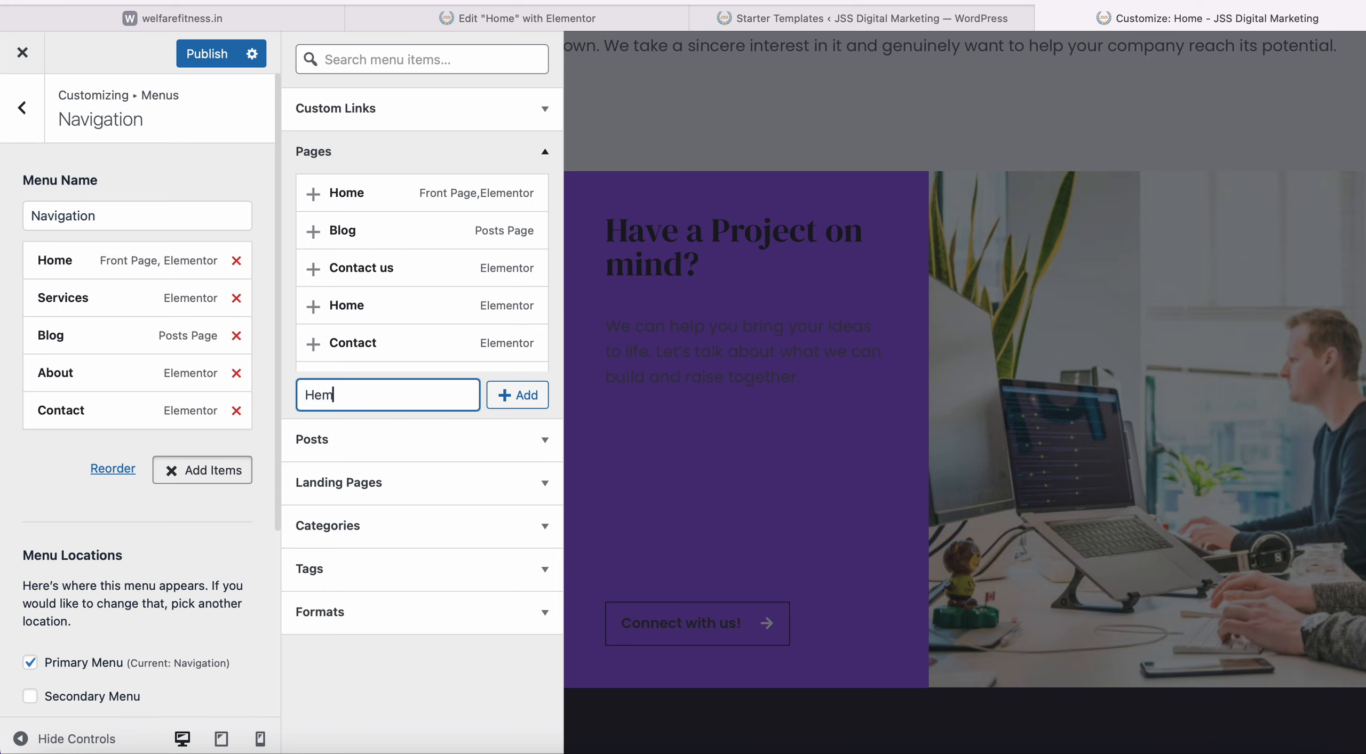
click(509, 395)
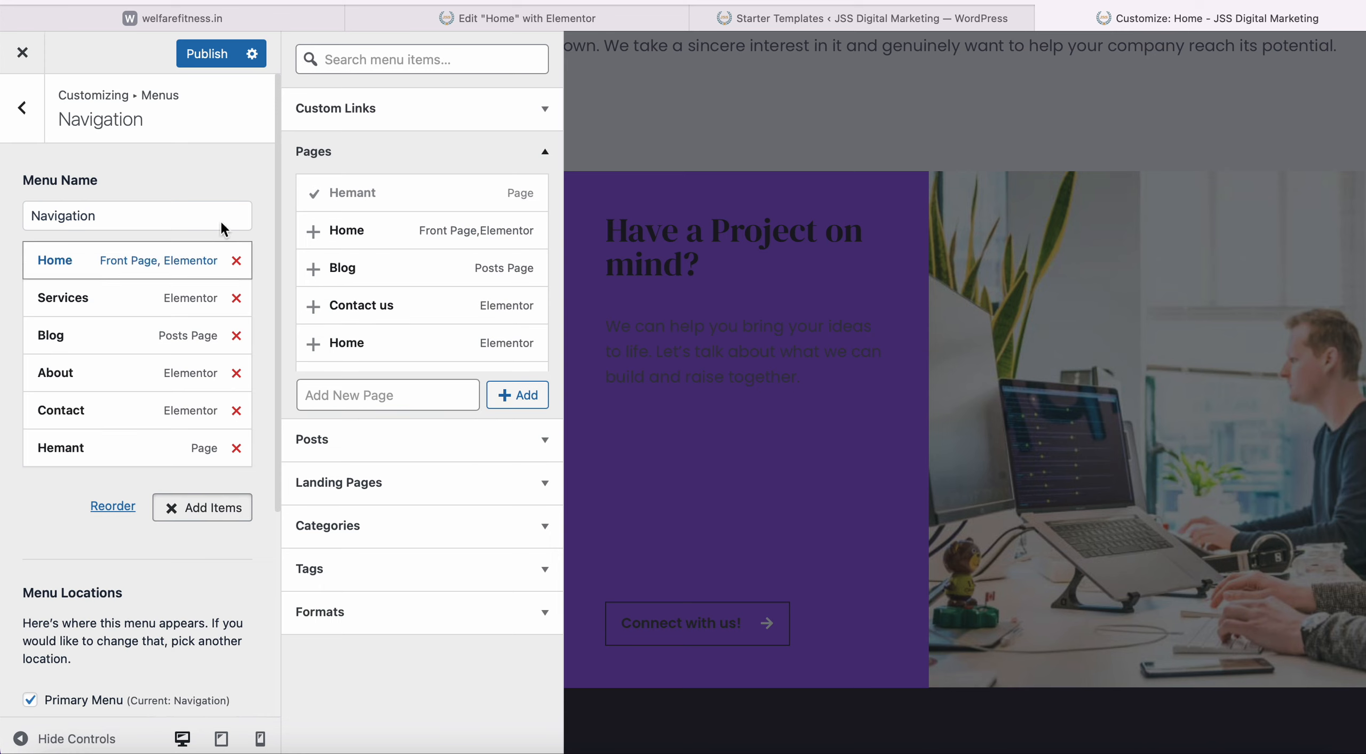
click(207, 56)
Switch between the Starter Templates tab and the customizer, then show the browser favourites.
scroll(666, 389, down, 15)
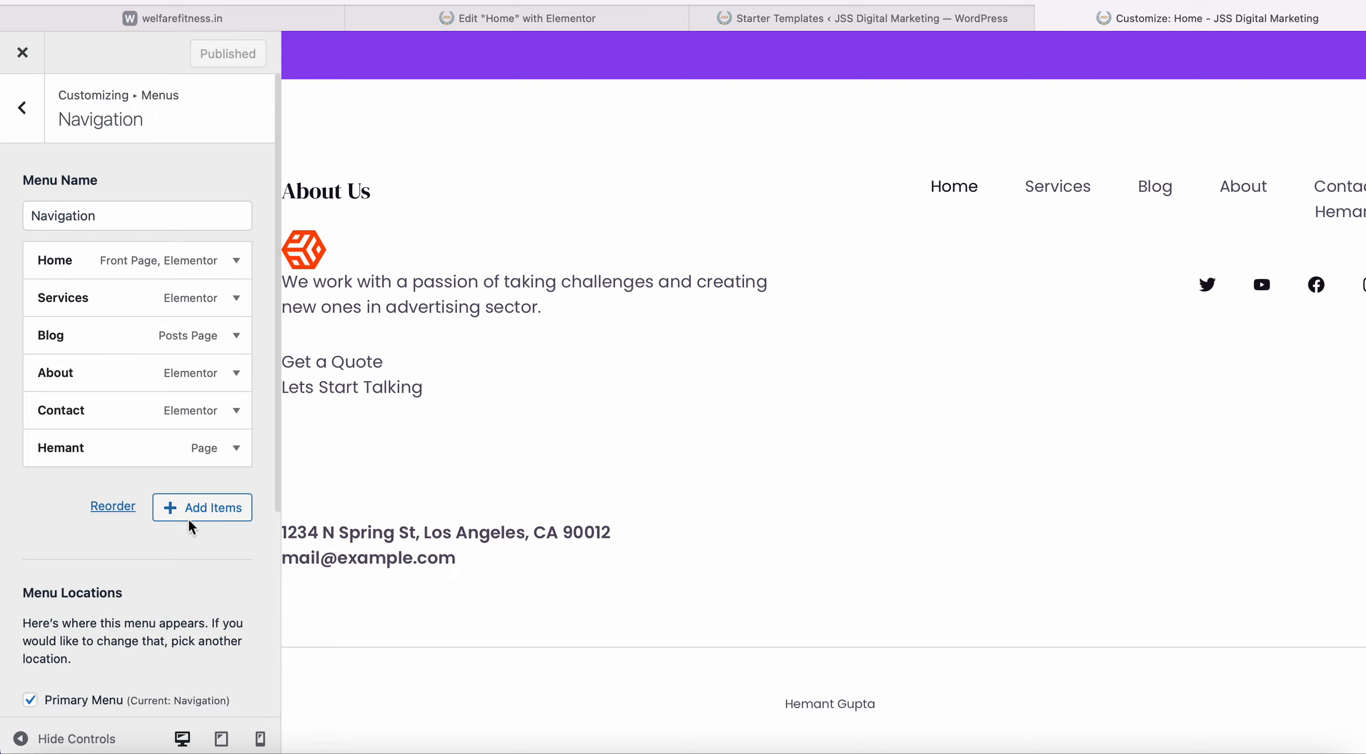
scroll(732, 243, up, 10)
scroll(736, 224, down, 5)
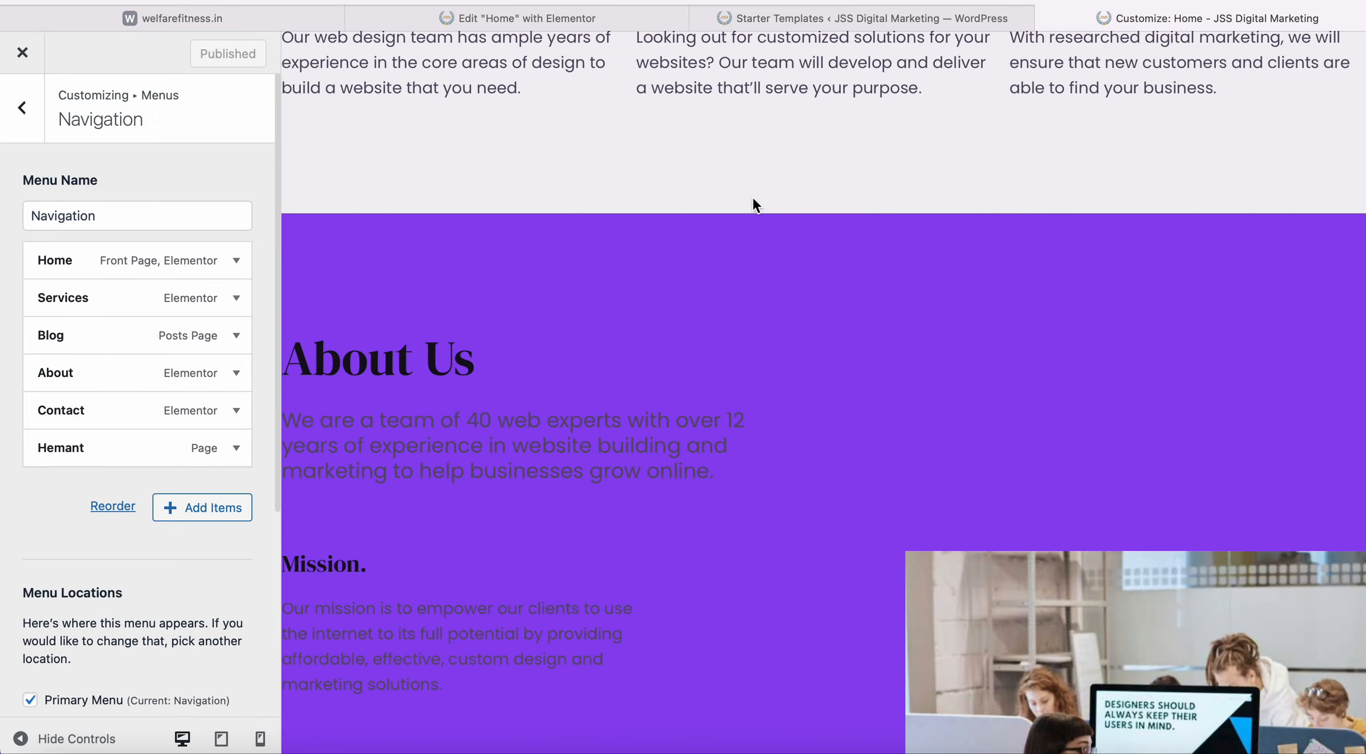
click(888, 18)
click(1165, 22)
click(852, 0)
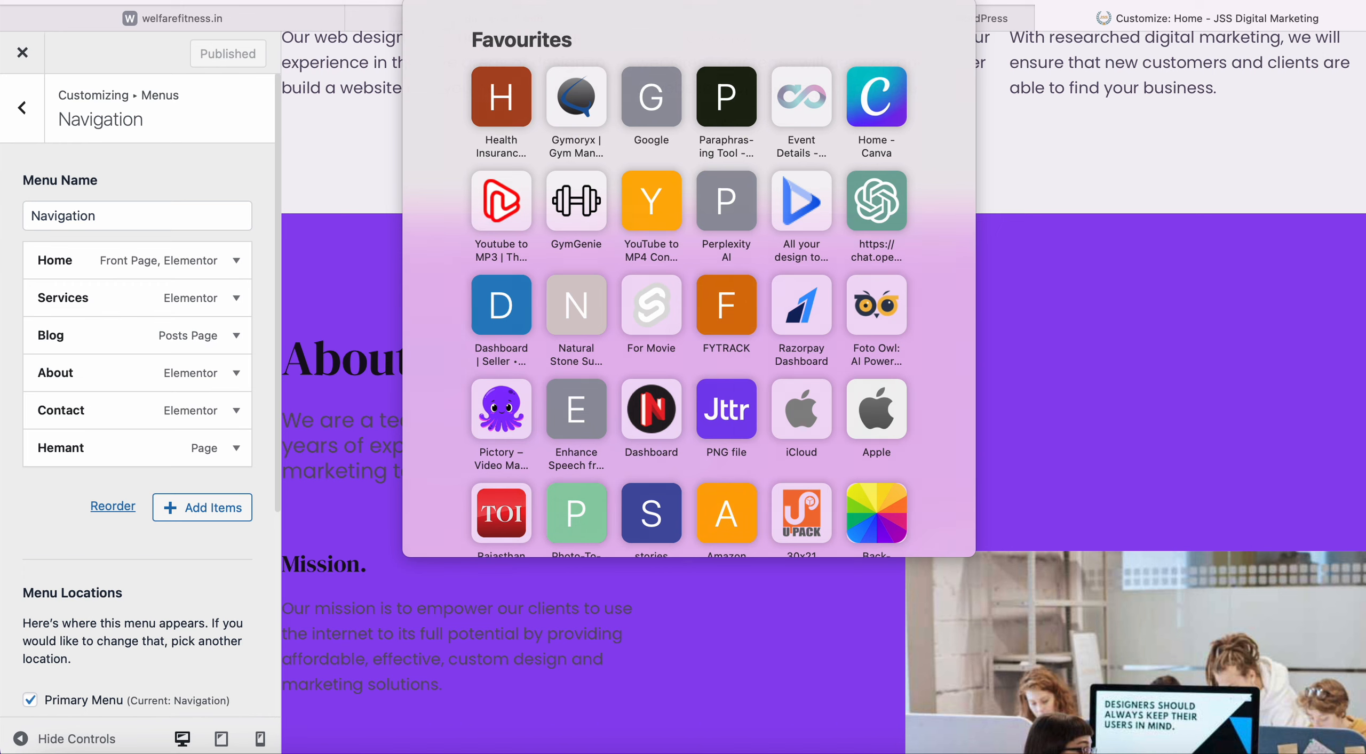
Load the live JSS Digital Marketing home page by entering jssdm in the address bar.
click(1200, 150)
click(855, 12)
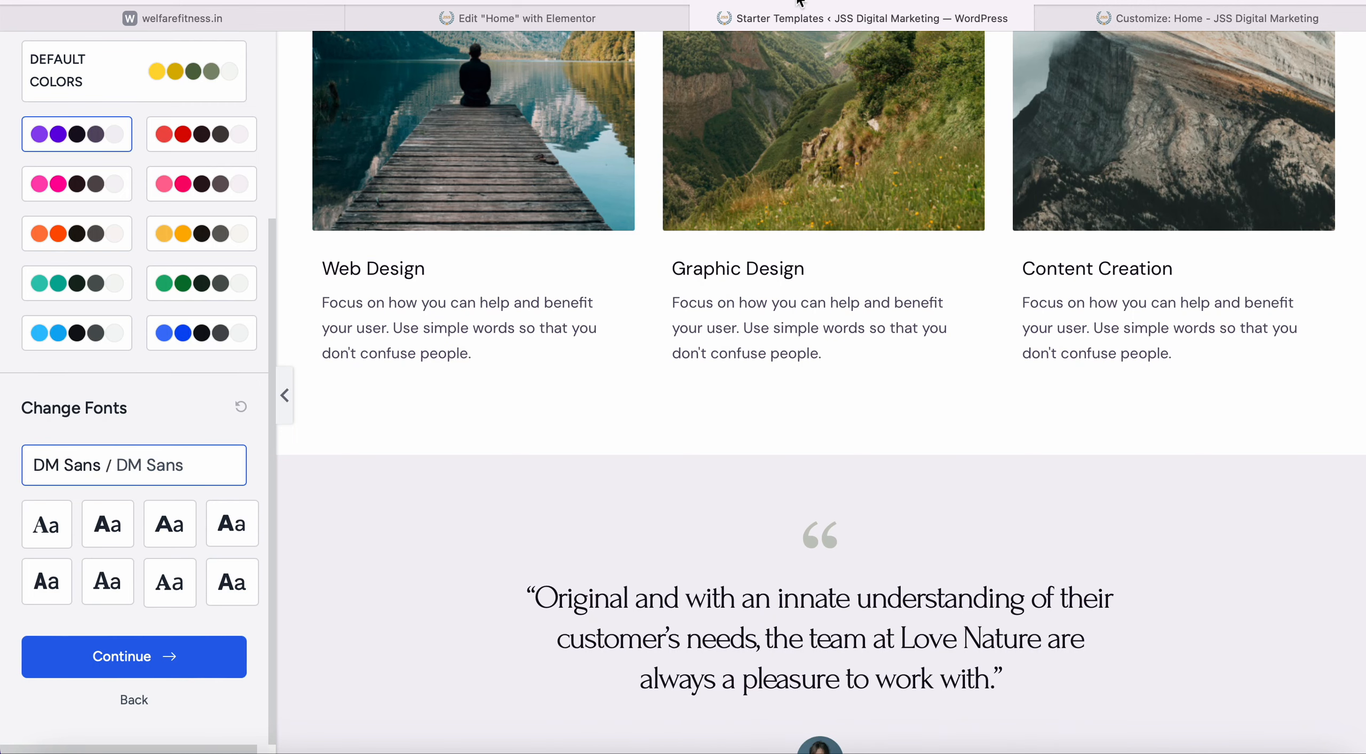
click(799, 3)
text(jssd)
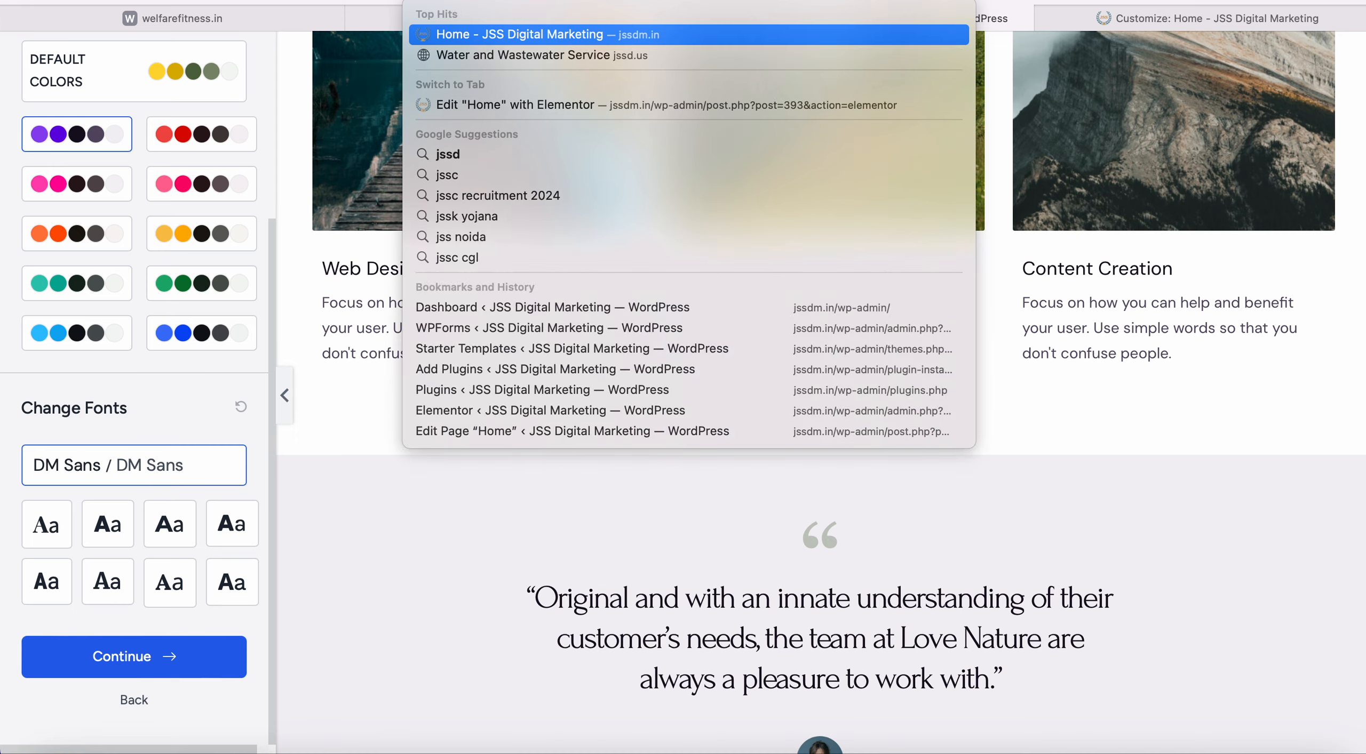
text(m)
key(Return)
Inspect the footer's copyright credit with the full name, then return to the Home Elementor editor.
scroll(786, 256, down, 10)
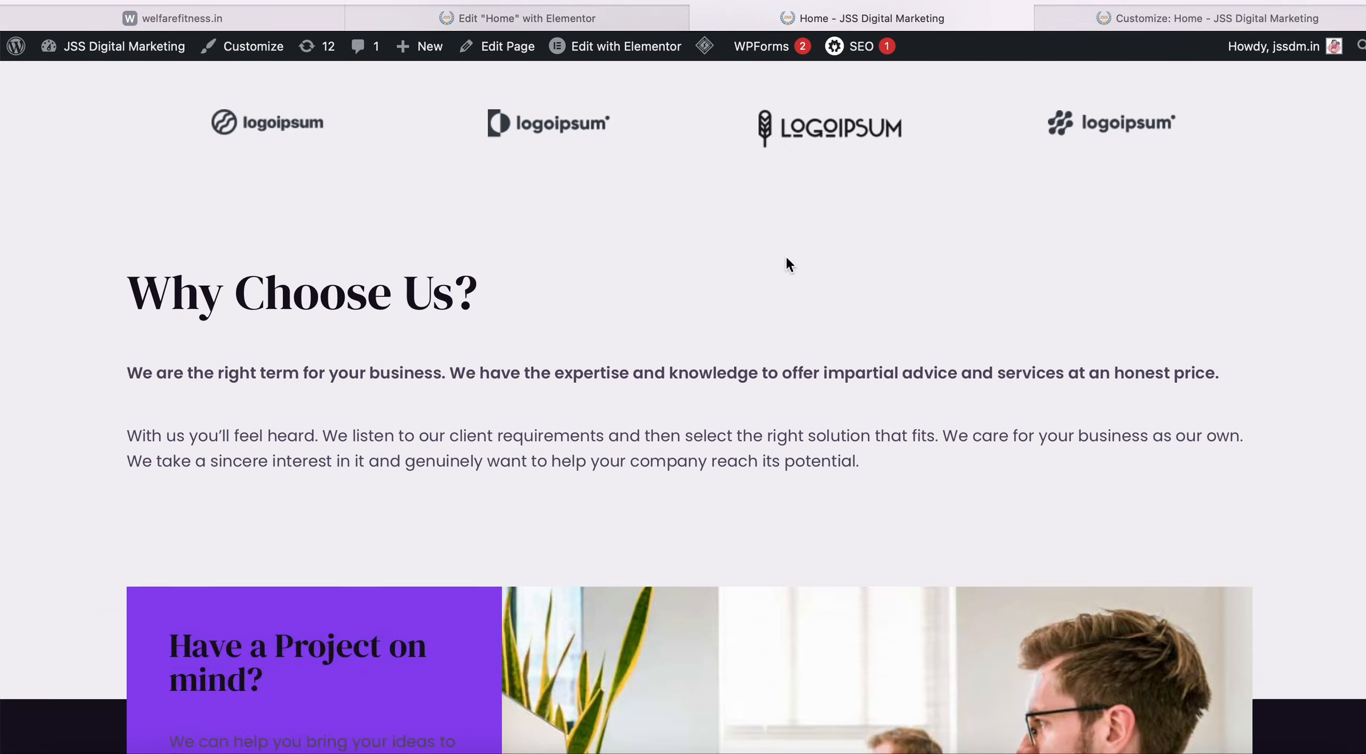
scroll(785, 255, down, 15)
scroll(632, 420, up, 15)
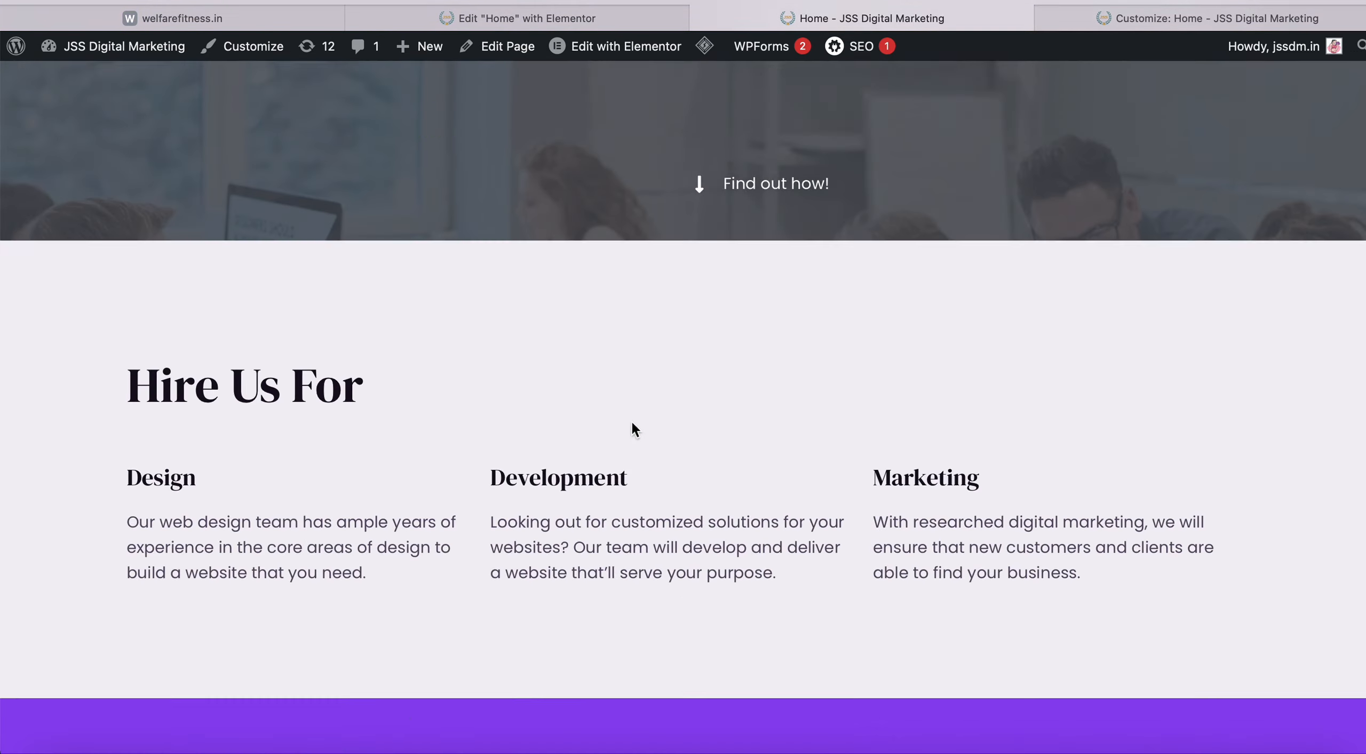
scroll(632, 428, up, 10)
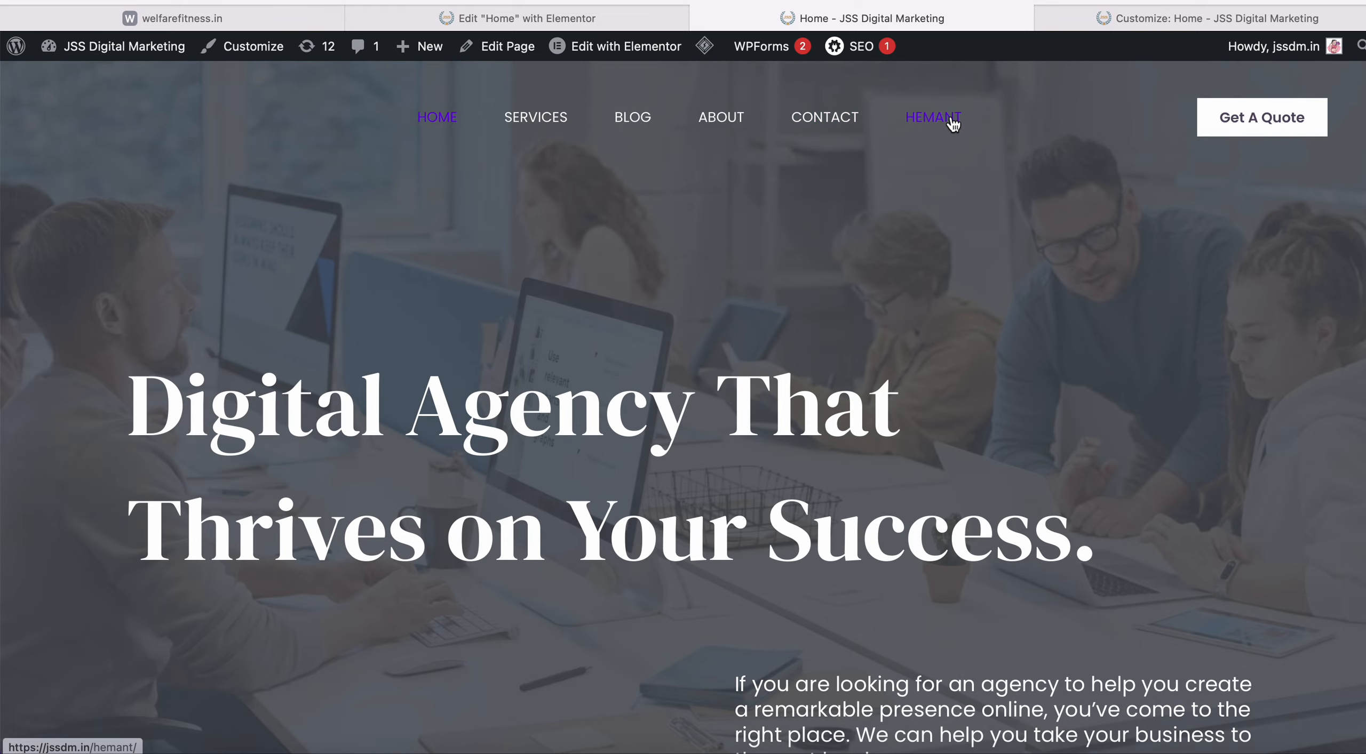
scroll(866, 272, down, 20)
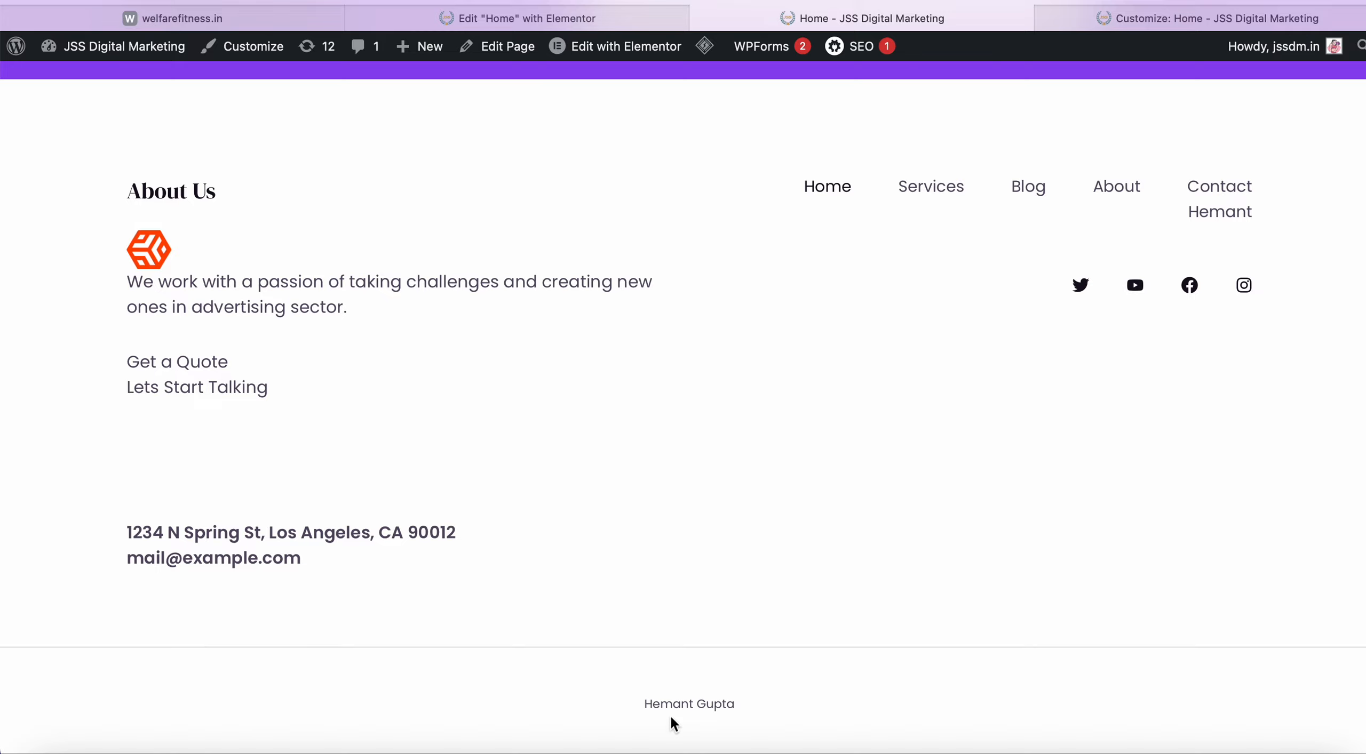
drag(645, 709, 746, 703)
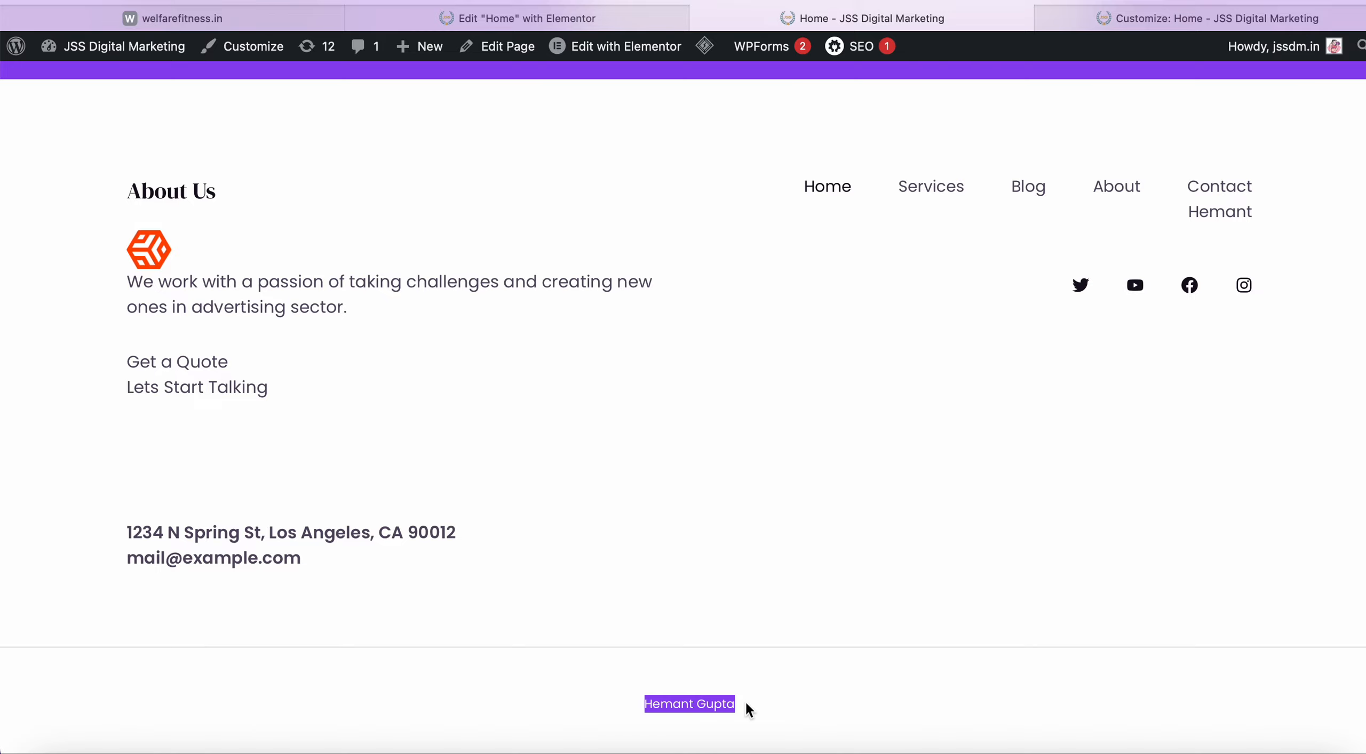
click(776, 611)
scroll(775, 611, up, 10)
scroll(776, 611, down, 10)
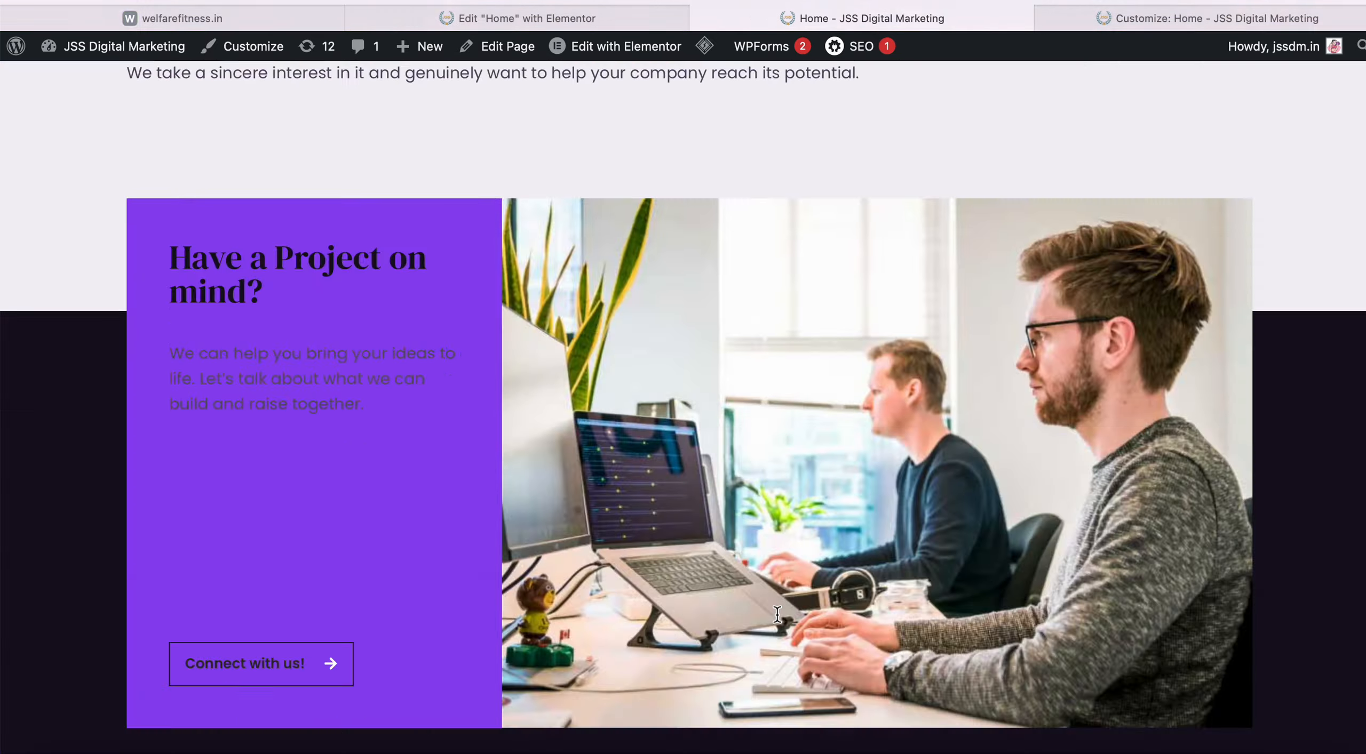
click(629, 20)
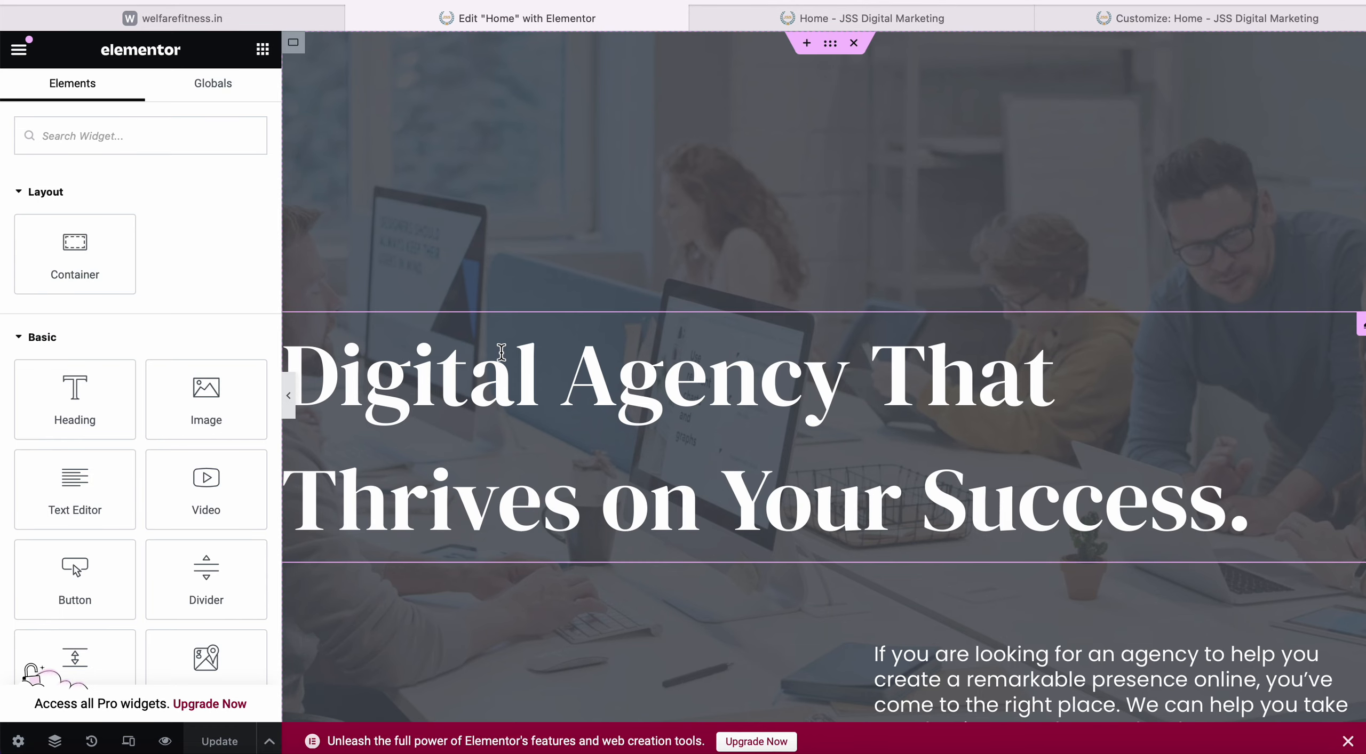
Switch to the live 'Home - JSS Digital Marketing' tab to view its footer links.
click(842, 20)
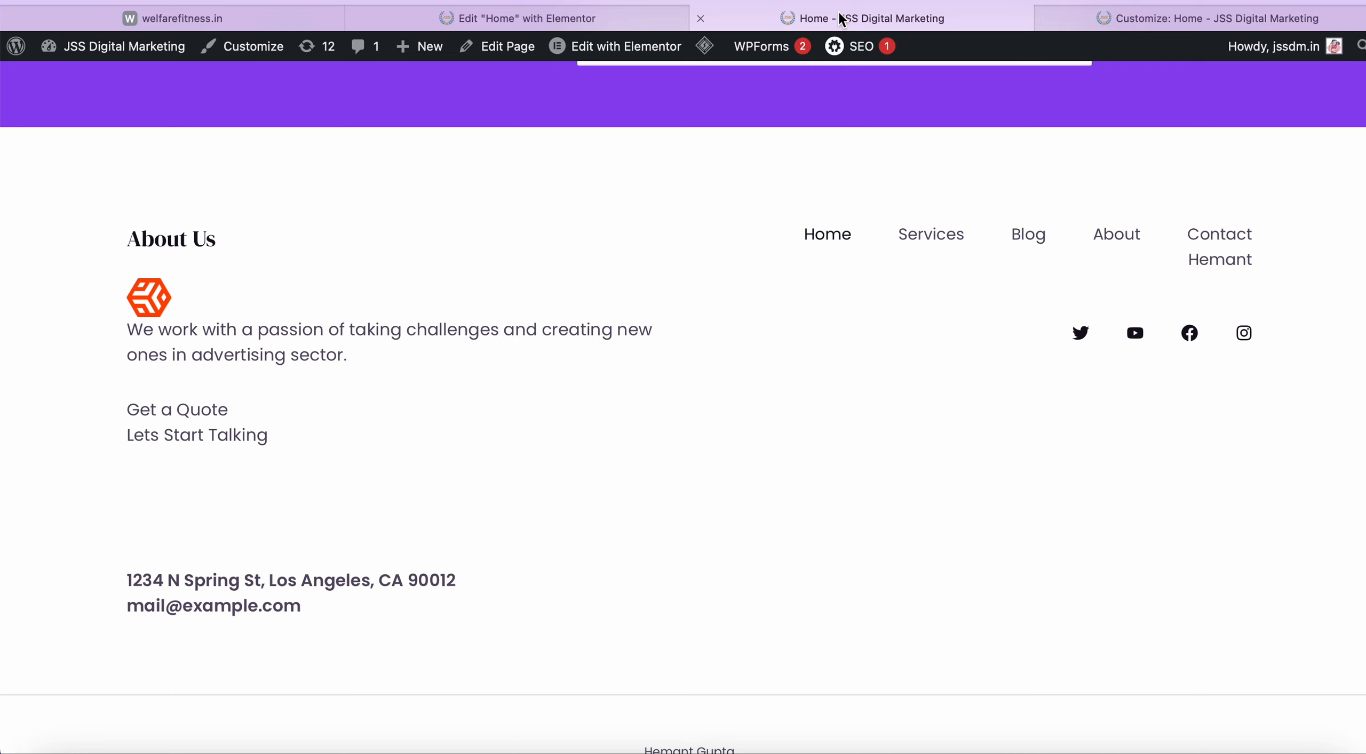
Check the new page in the live header and footer menus, then return to the Home Elementor editor.
scroll(789, 179, up, 3)
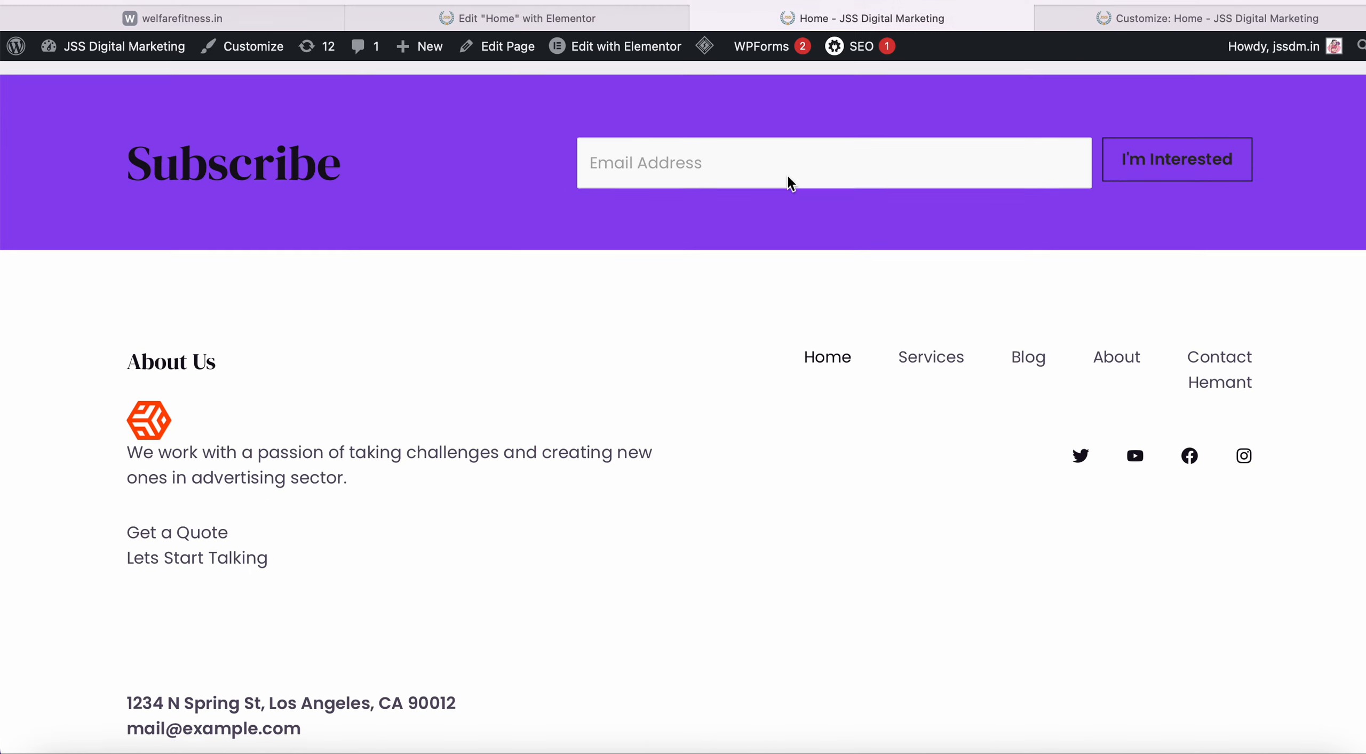
scroll(788, 179, down, 4)
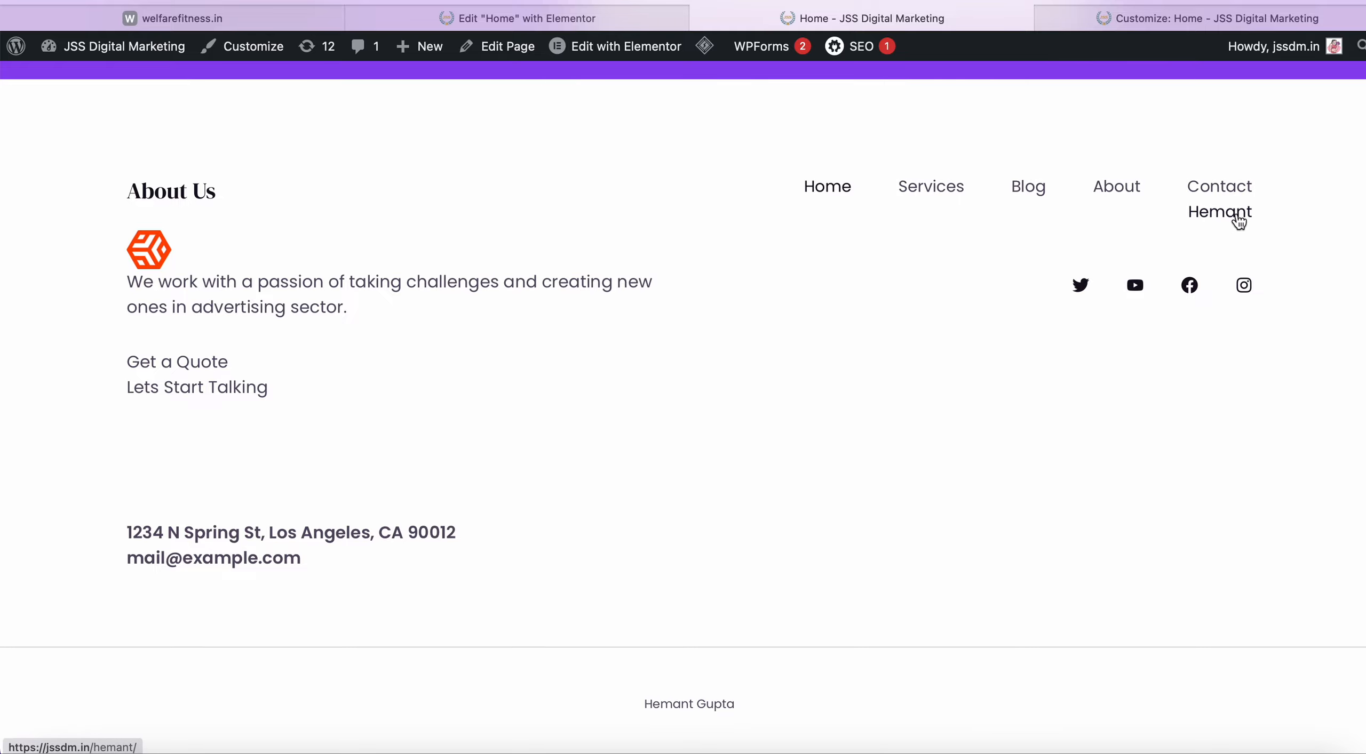
scroll(843, 303, up, 20)
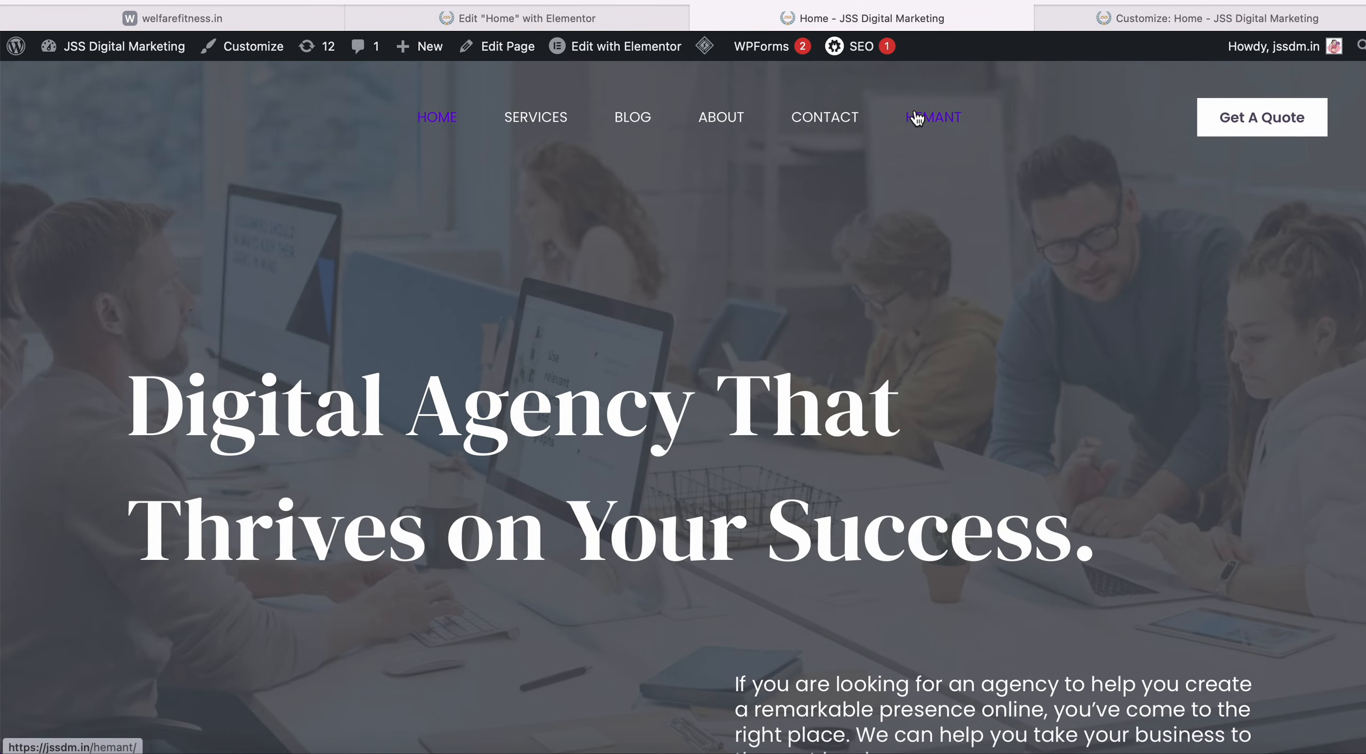
scroll(731, 465, down, 15)
scroll(731, 465, down, 5)
scroll(732, 465, up, 8)
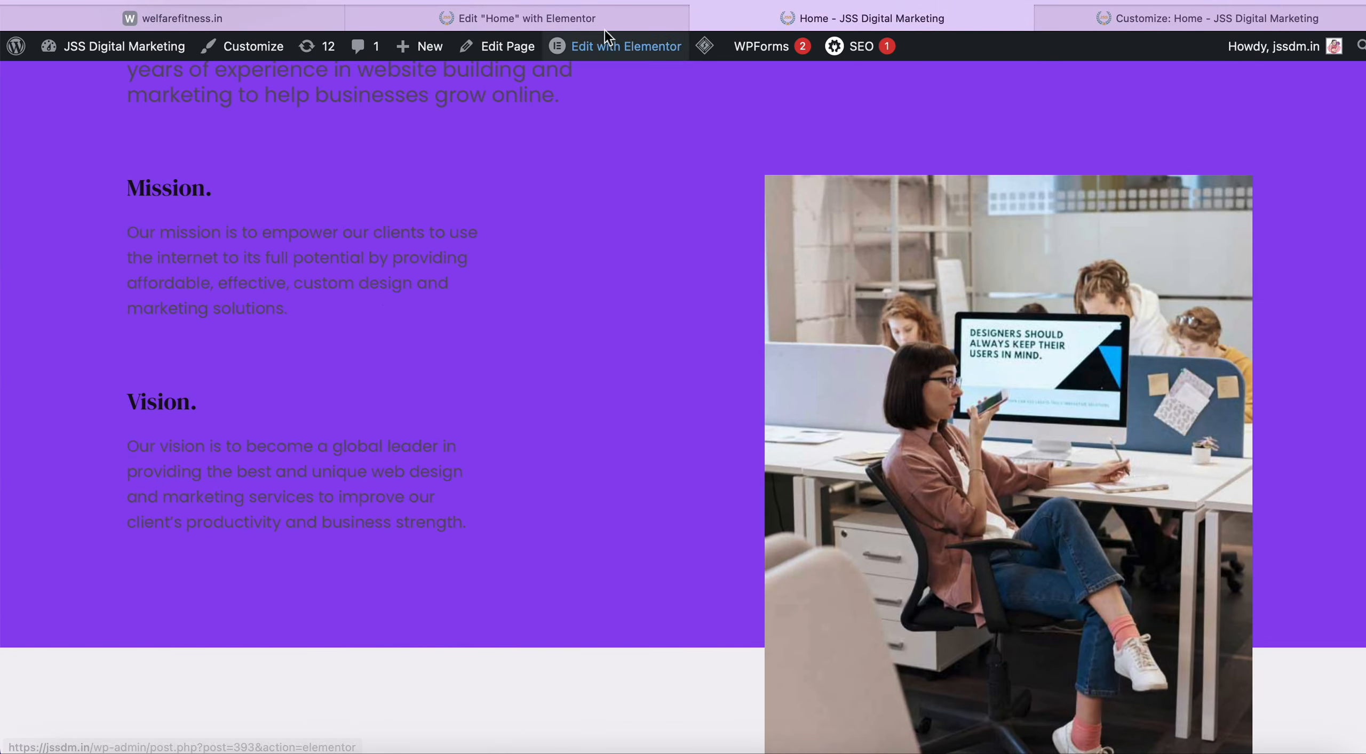
click(625, 17)
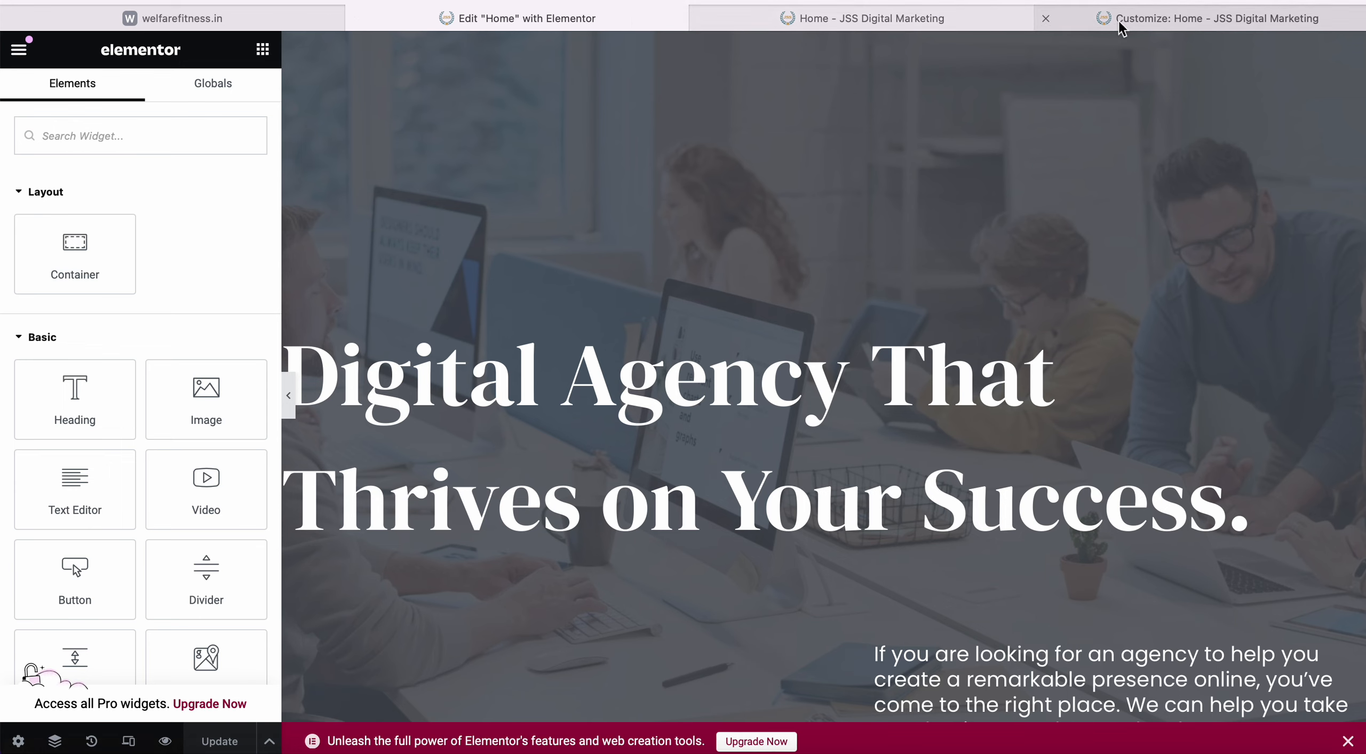
Leave the Navigation menu editor and go back to the main customizer sections.
click(1045, 20)
scroll(127, 536, down, 5)
scroll(127, 535, up, 5)
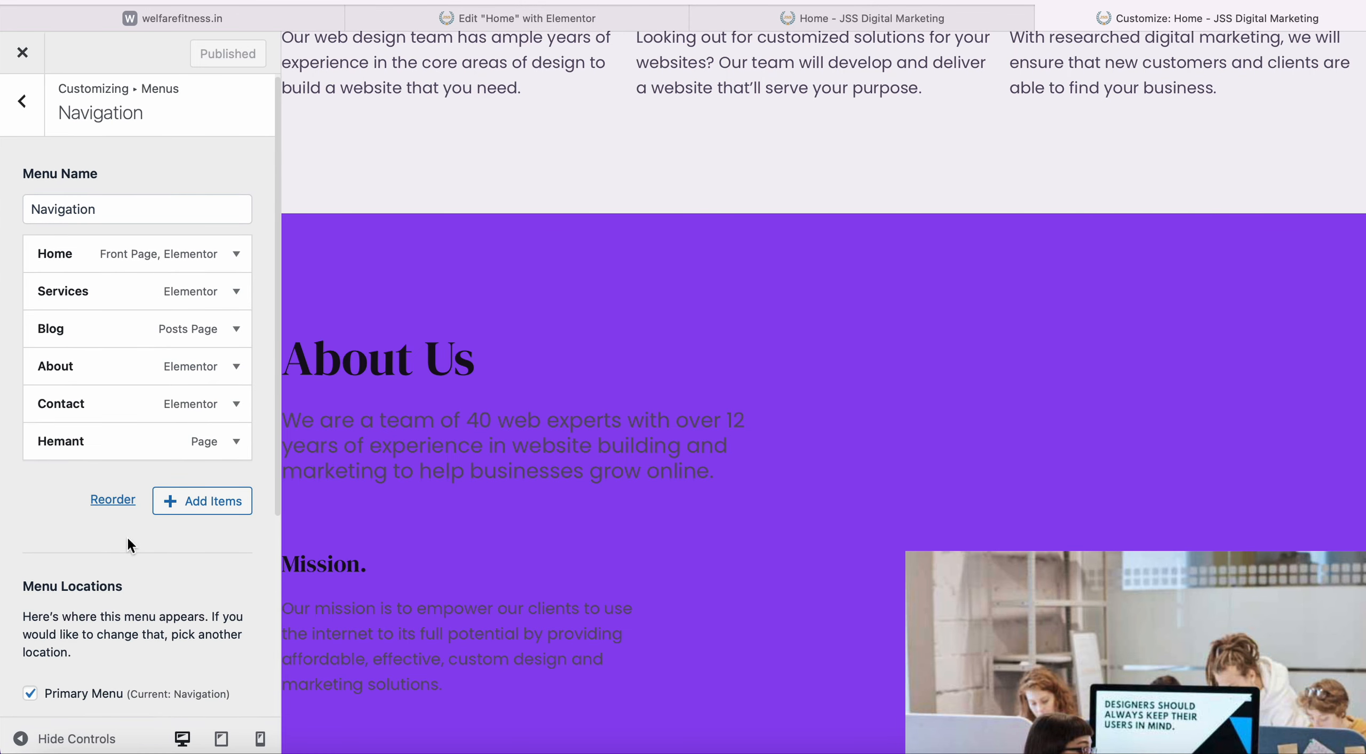
click(174, 213)
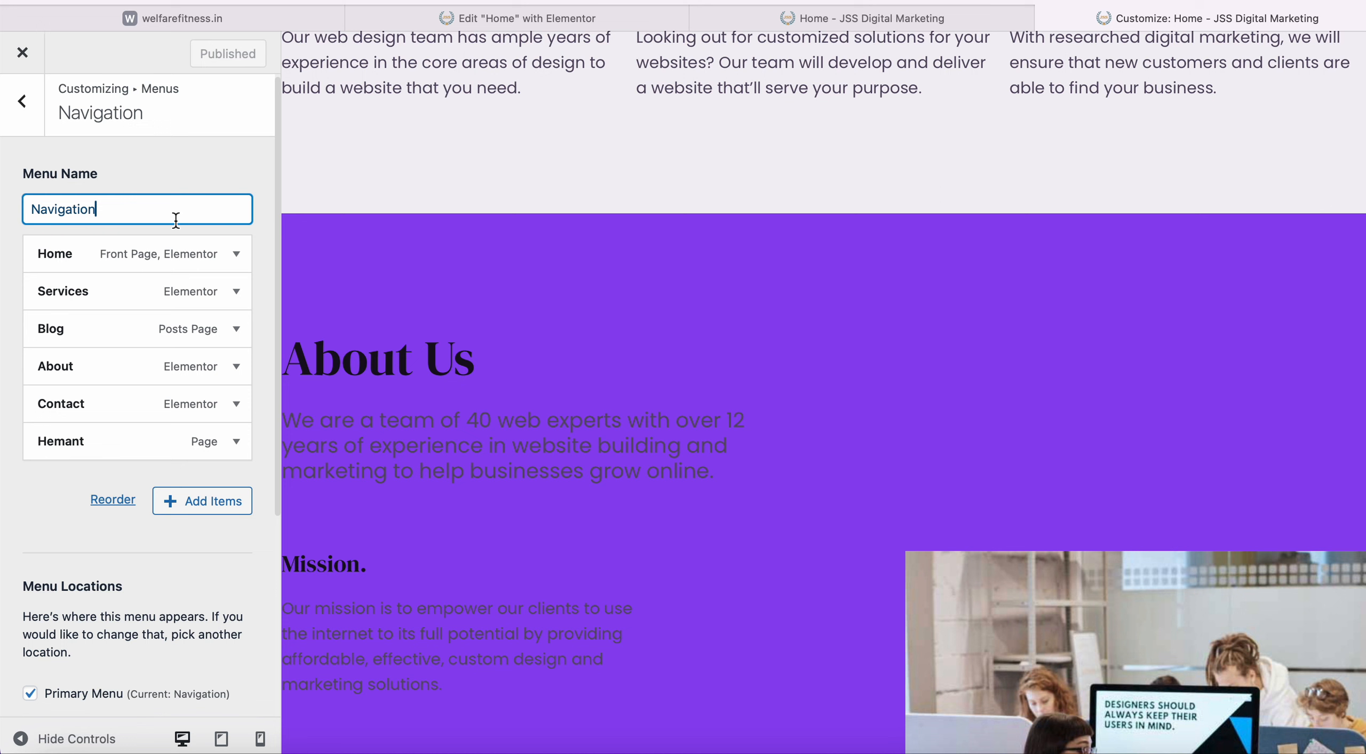
click(51, 511)
scroll(50, 503, down, 5)
scroll(49, 506, up, 5)
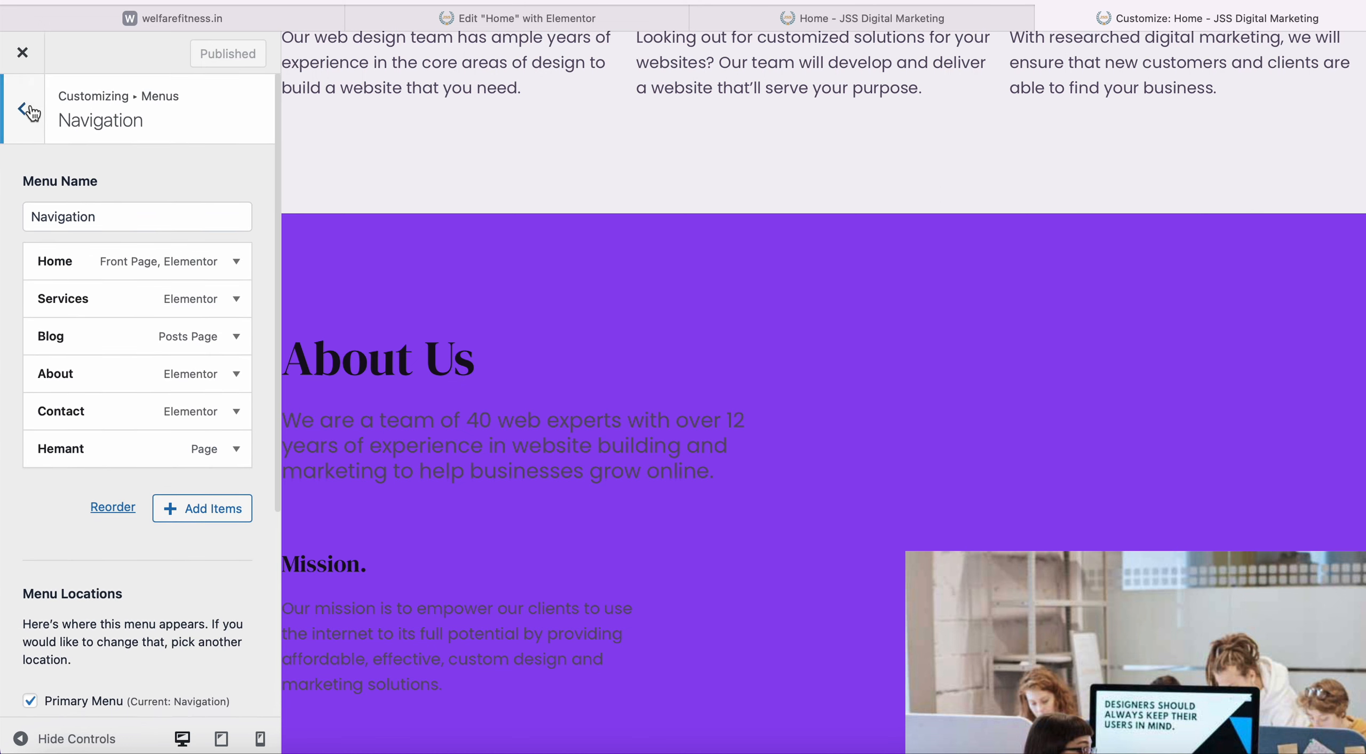
click(29, 107)
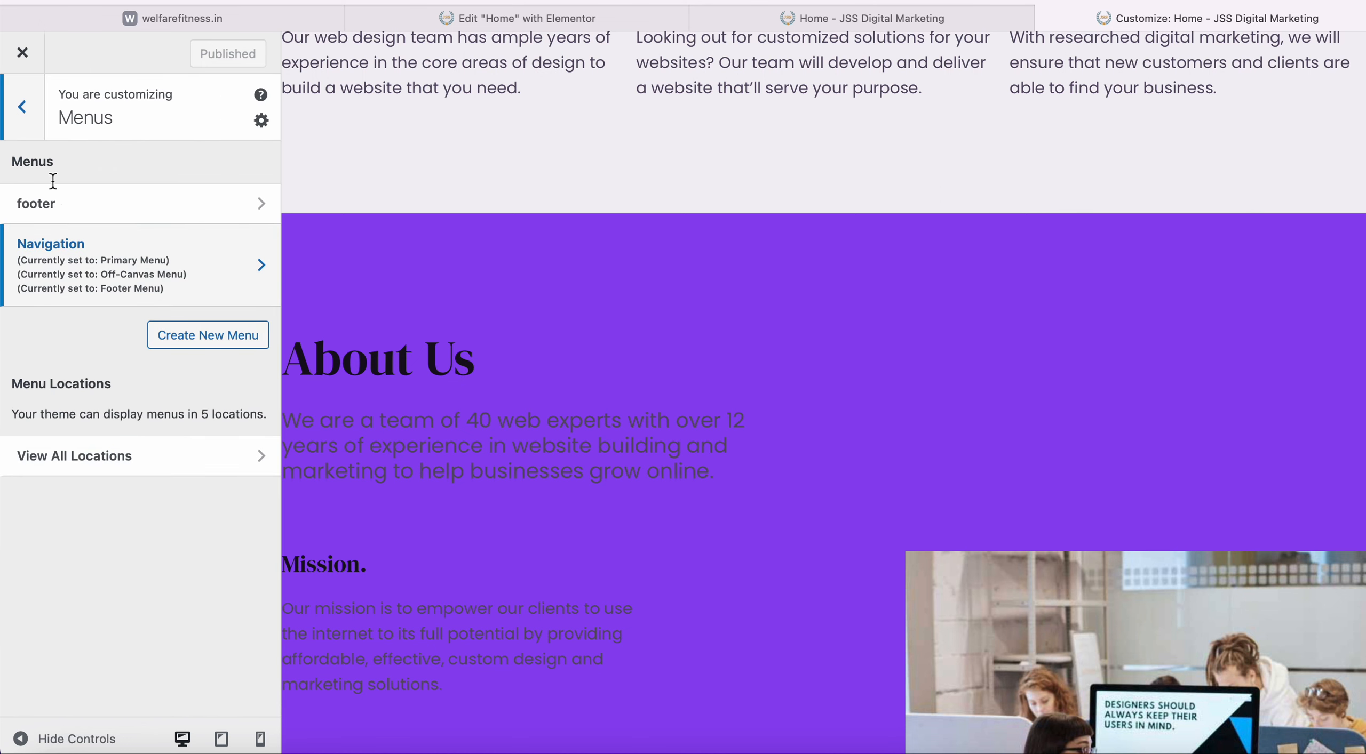
click(22, 108)
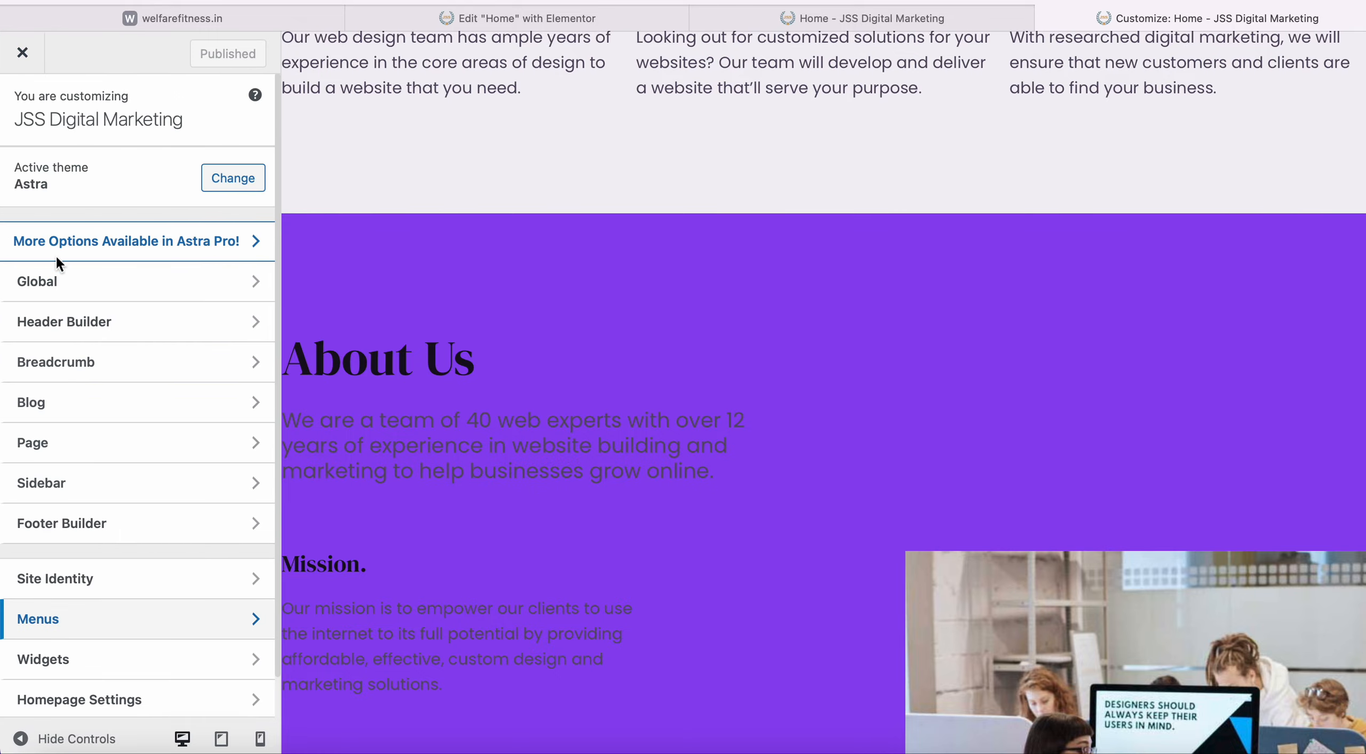
Assign the footer menu to the Footer Menu location and publish the change.
scroll(110, 360, down, 2)
scroll(188, 347, up, 2)
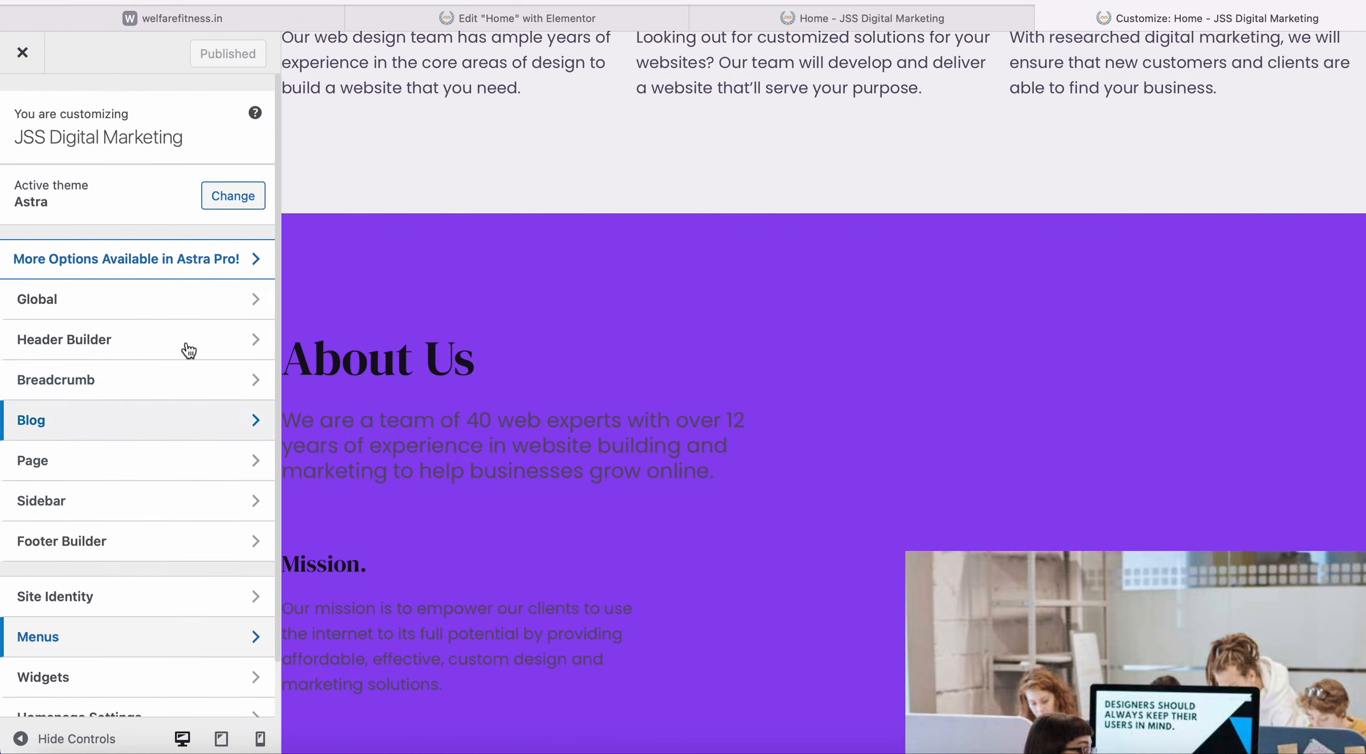
scroll(643, 386, down, 10)
scroll(642, 386, down, 5)
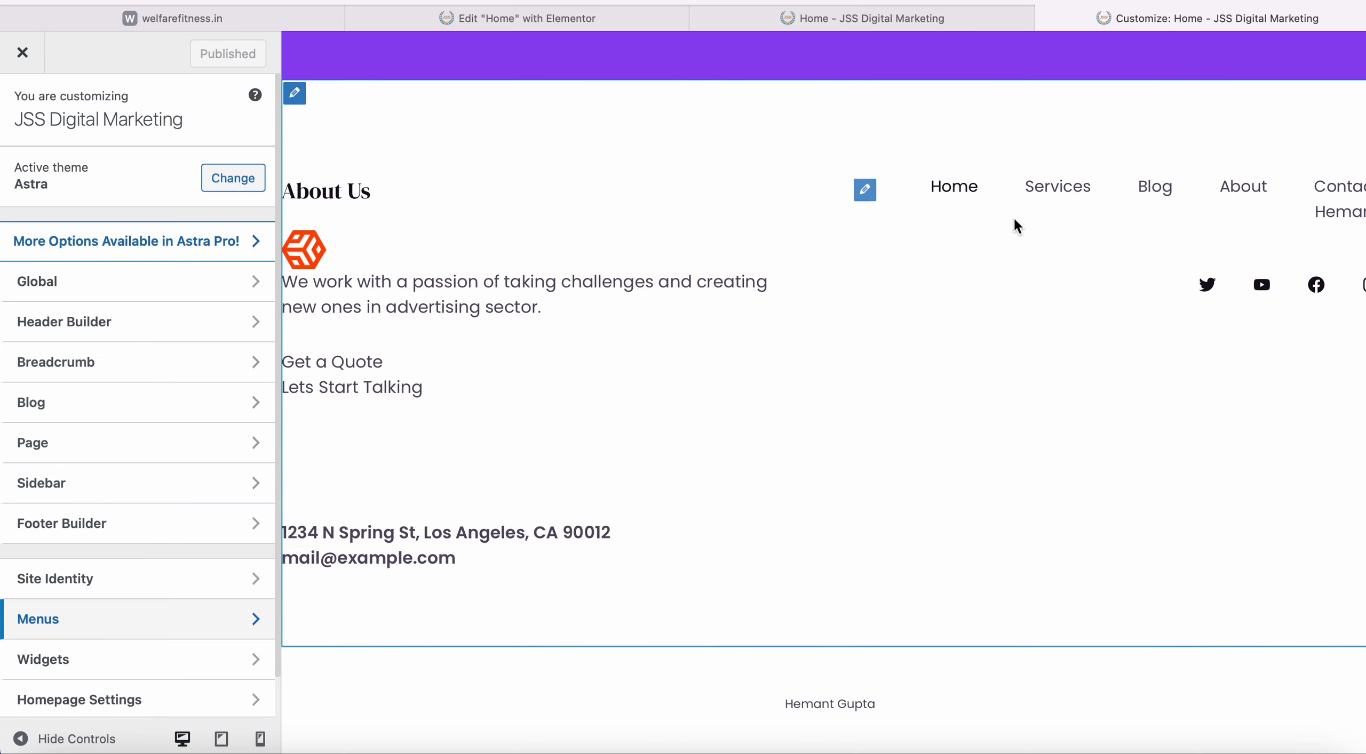
click(874, 198)
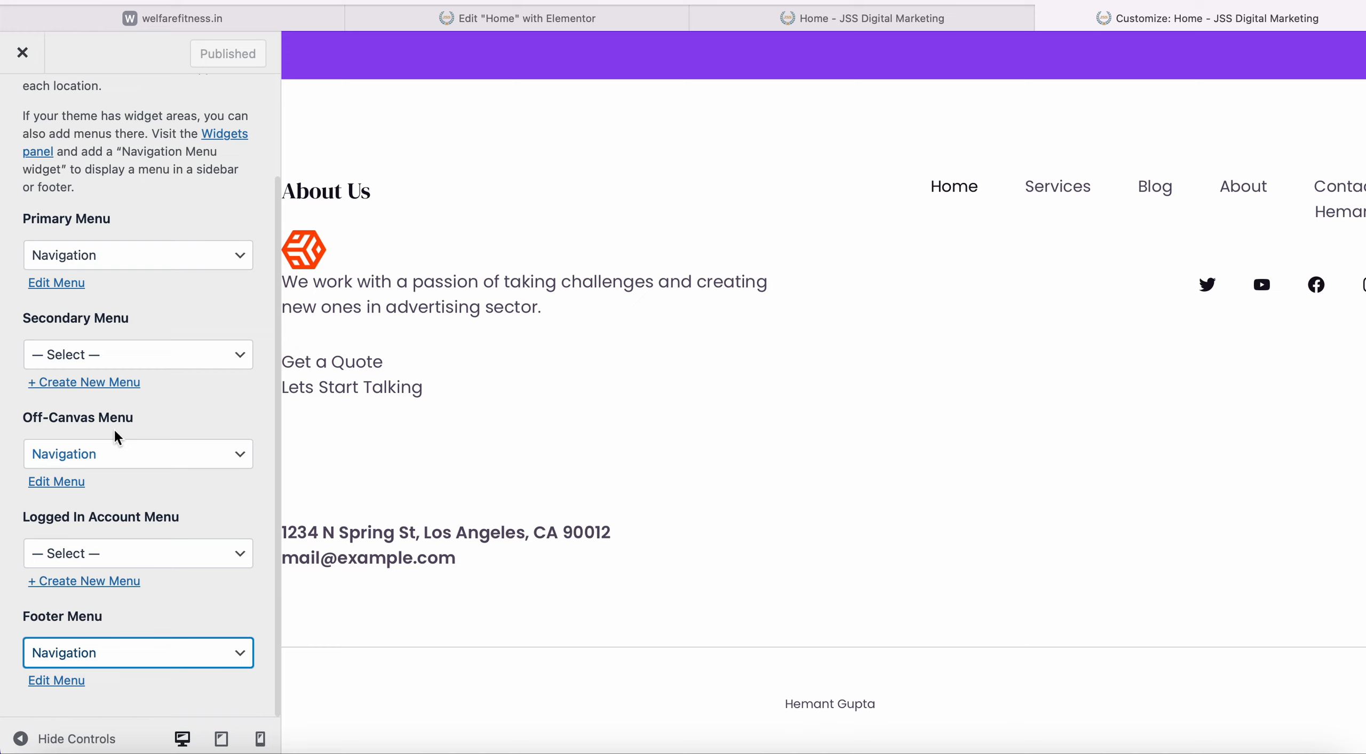
click(160, 656)
click(164, 627)
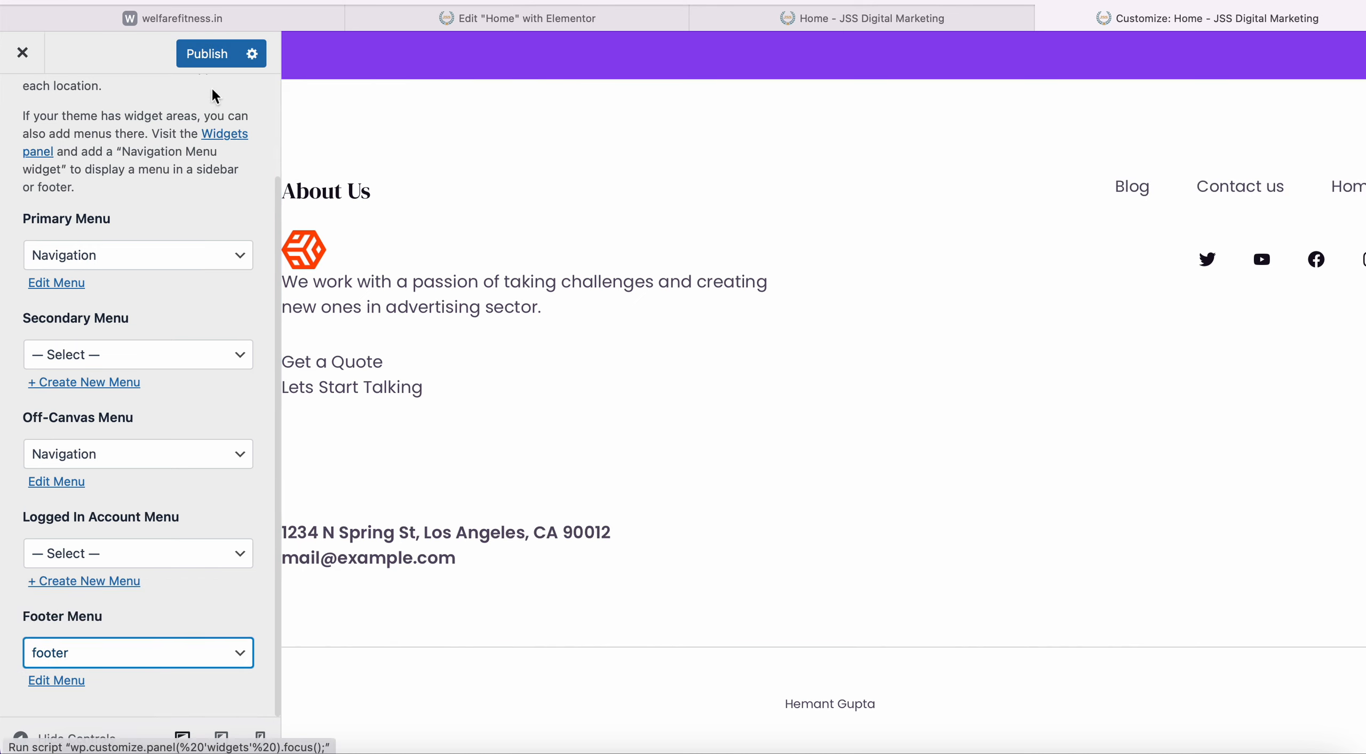
click(207, 53)
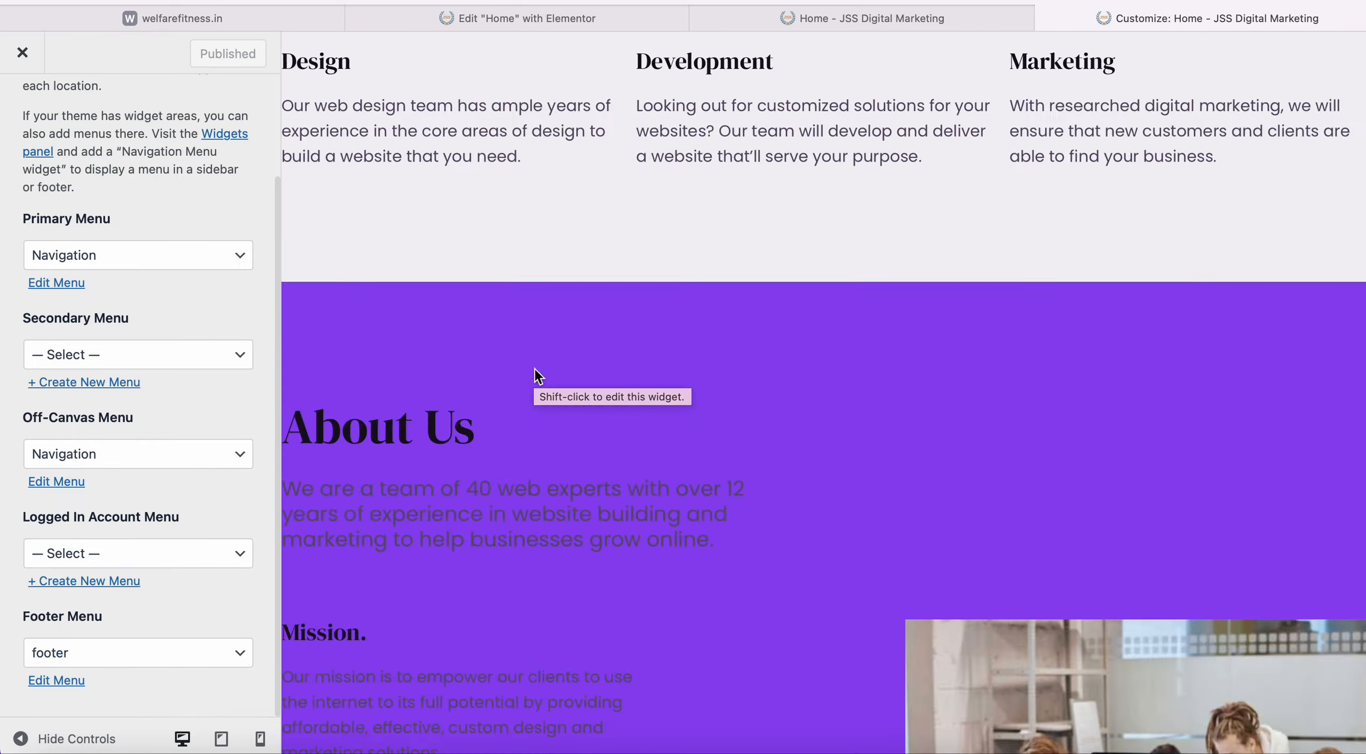
Keep Navigation selected as the menu for the Primary Menu location.
scroll(534, 369, up, 15)
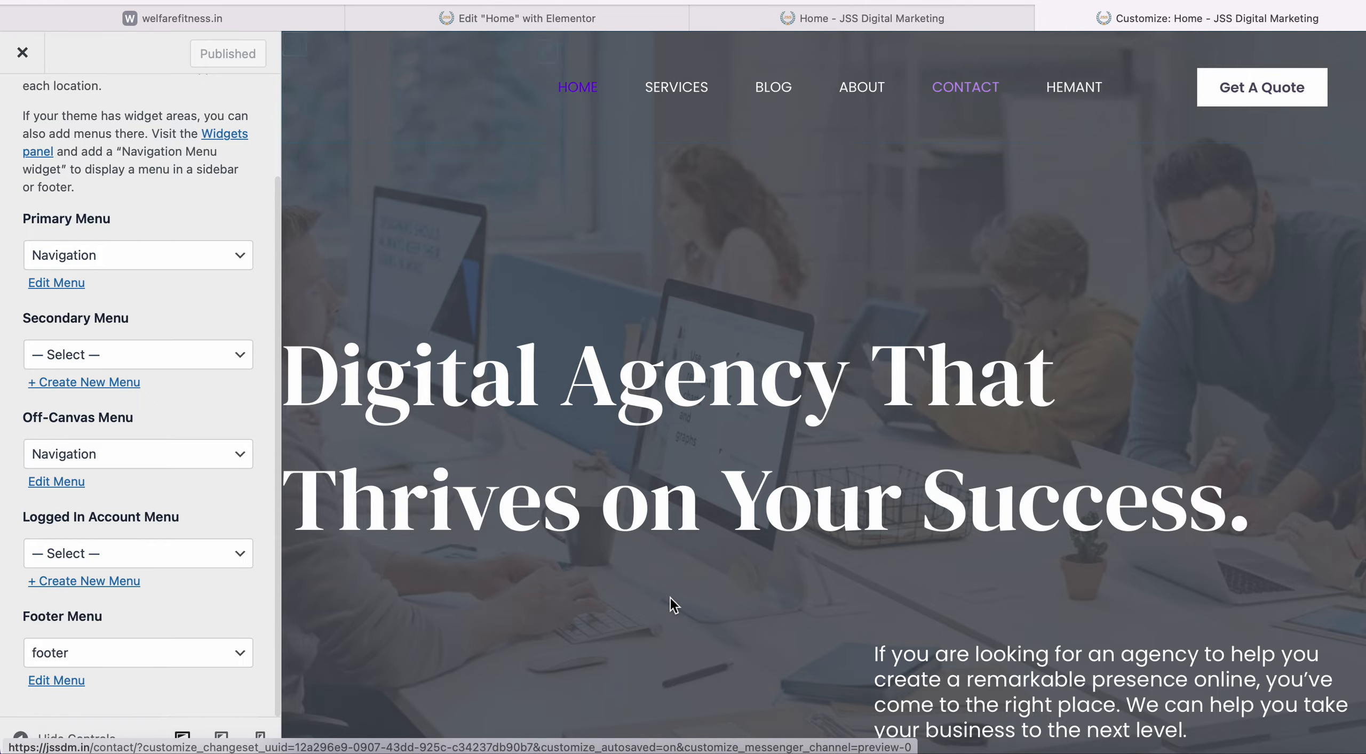
scroll(670, 598, down, 15)
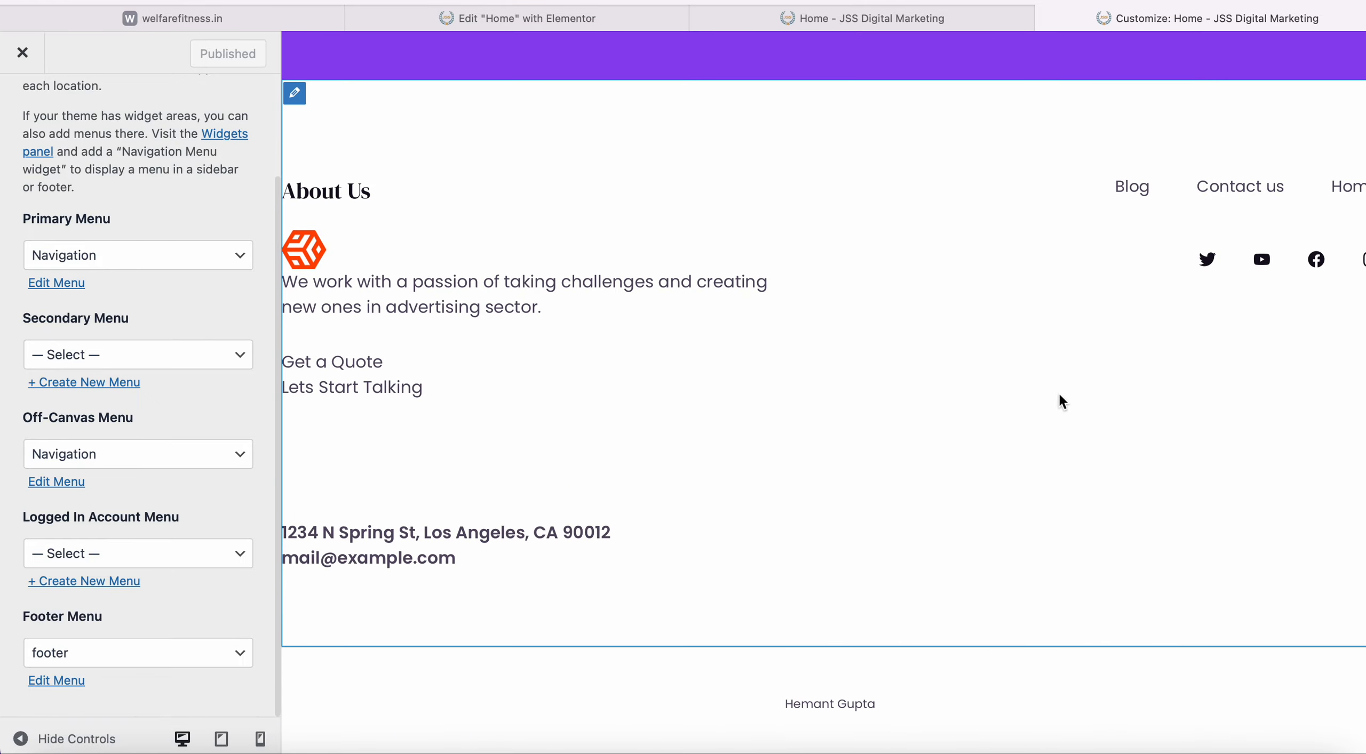
scroll(730, 208, up, 15)
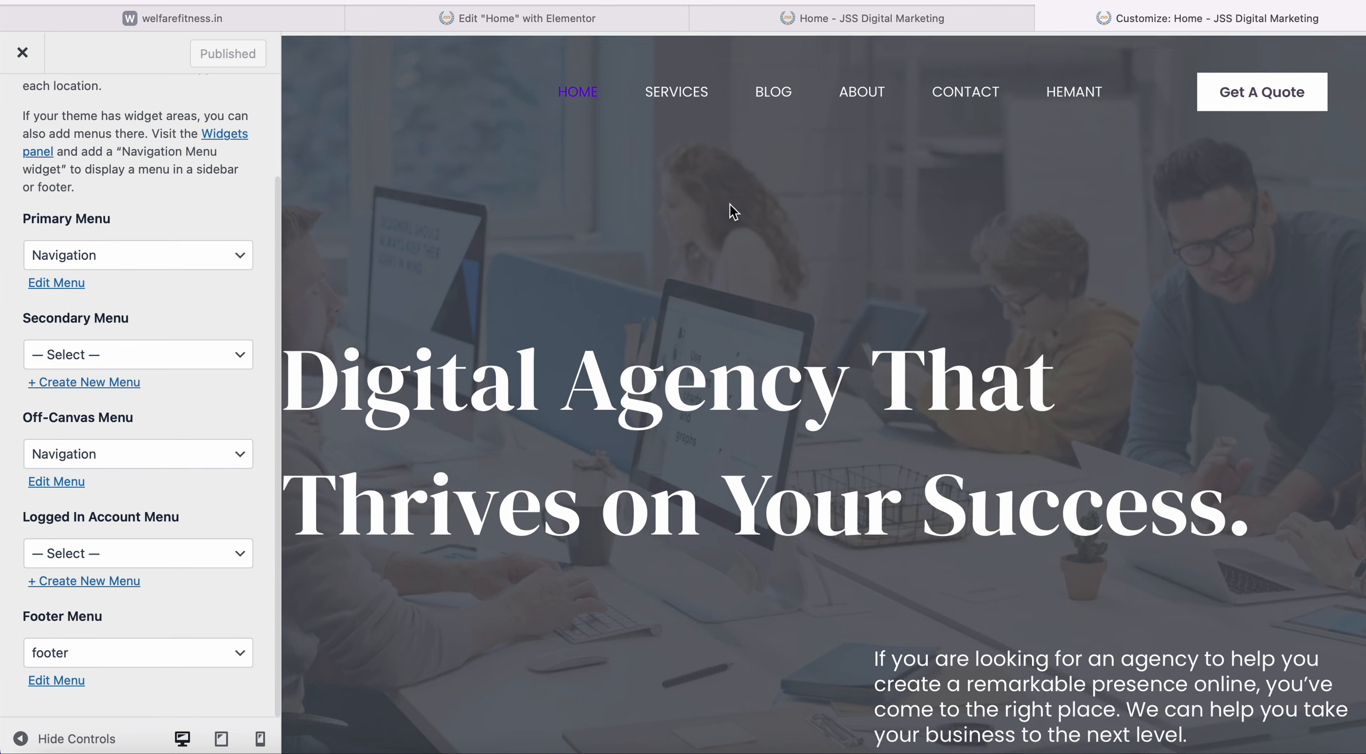
click(201, 255)
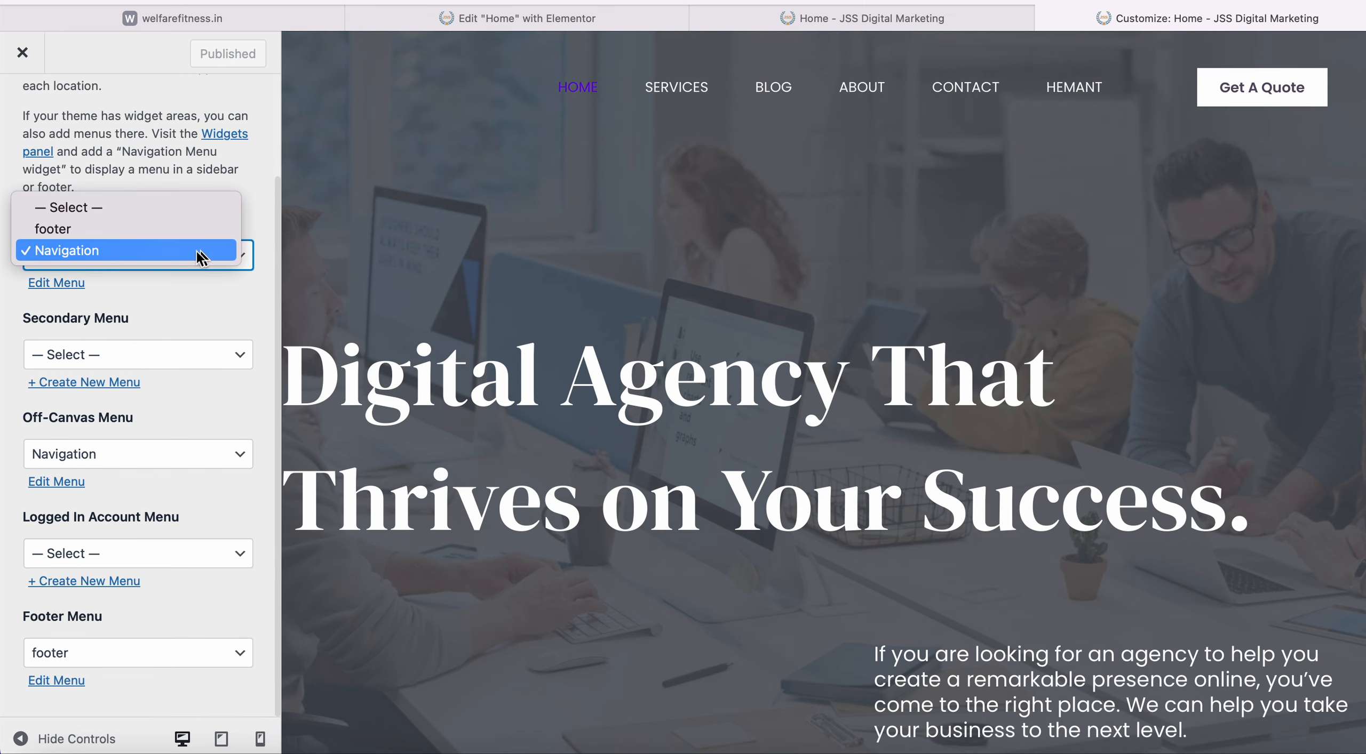
click(175, 249)
click(104, 260)
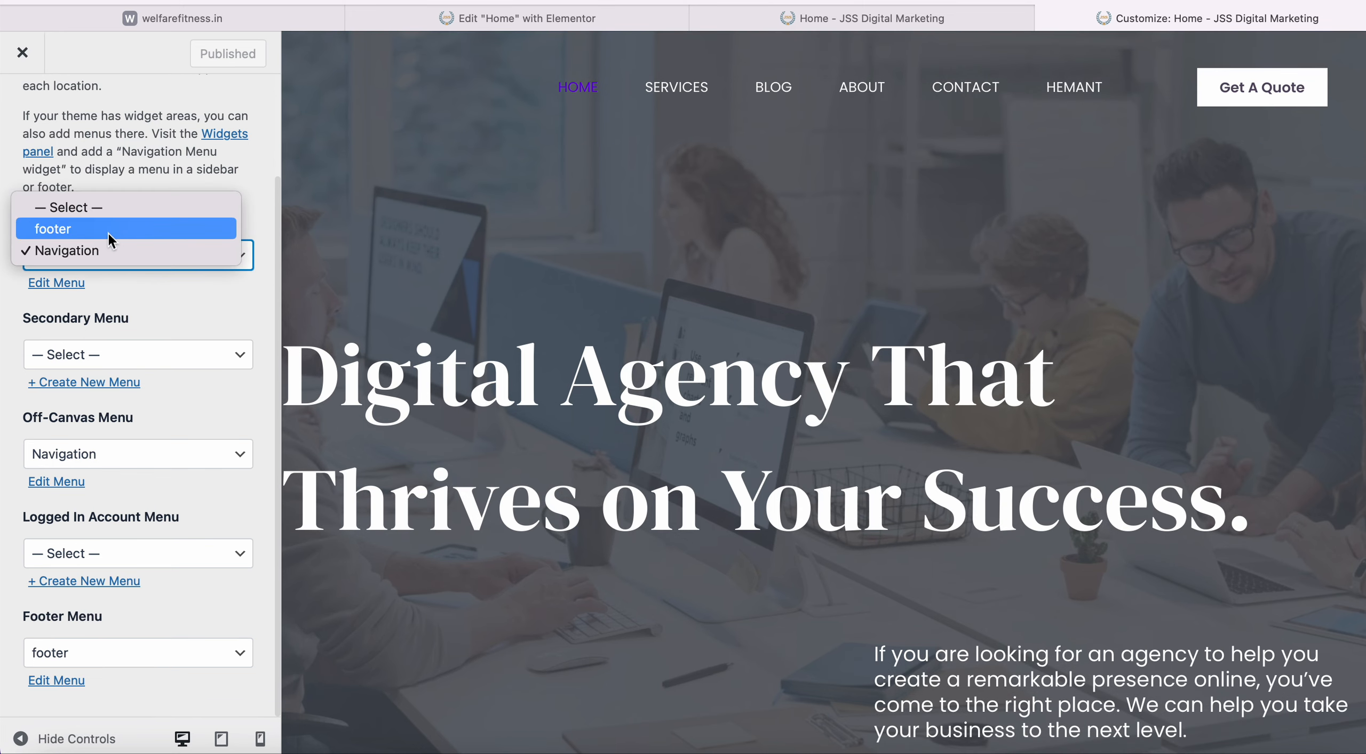
click(106, 250)
scroll(98, 328, up, 3)
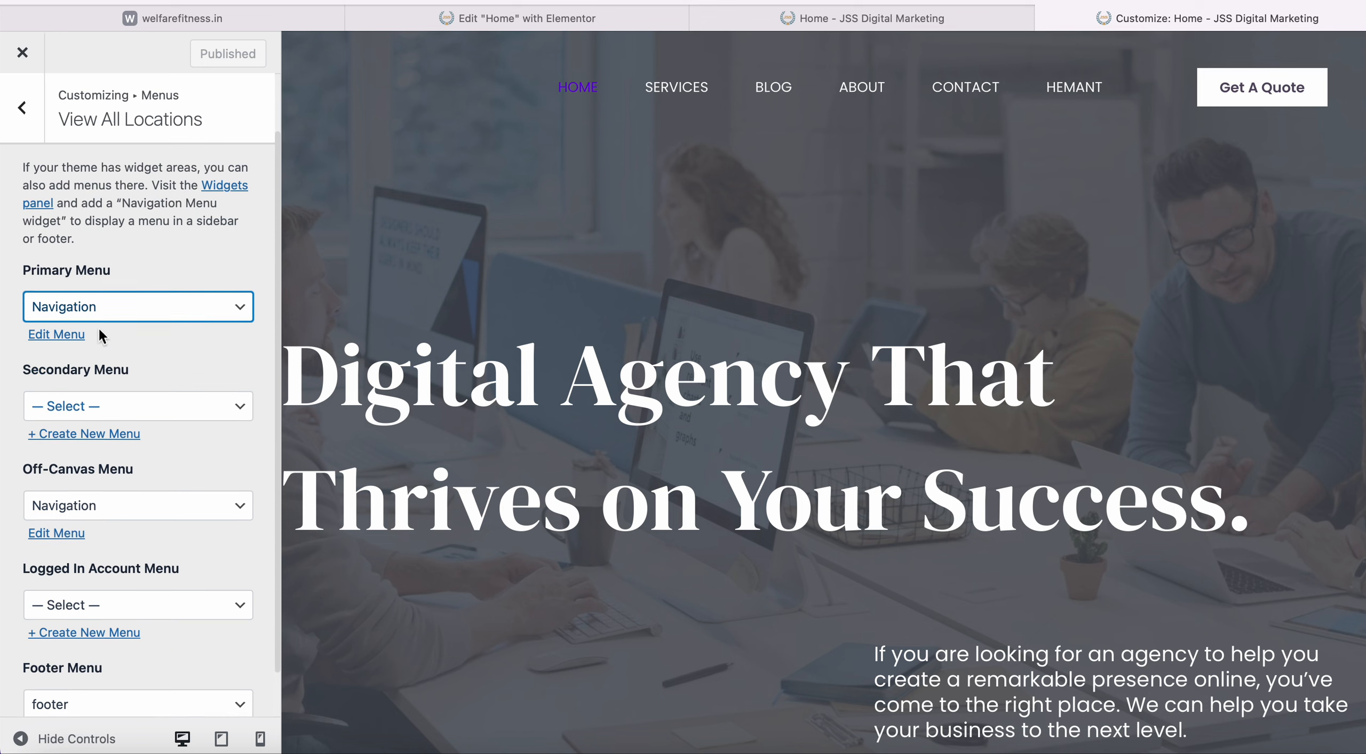
scroll(98, 328, down, 3)
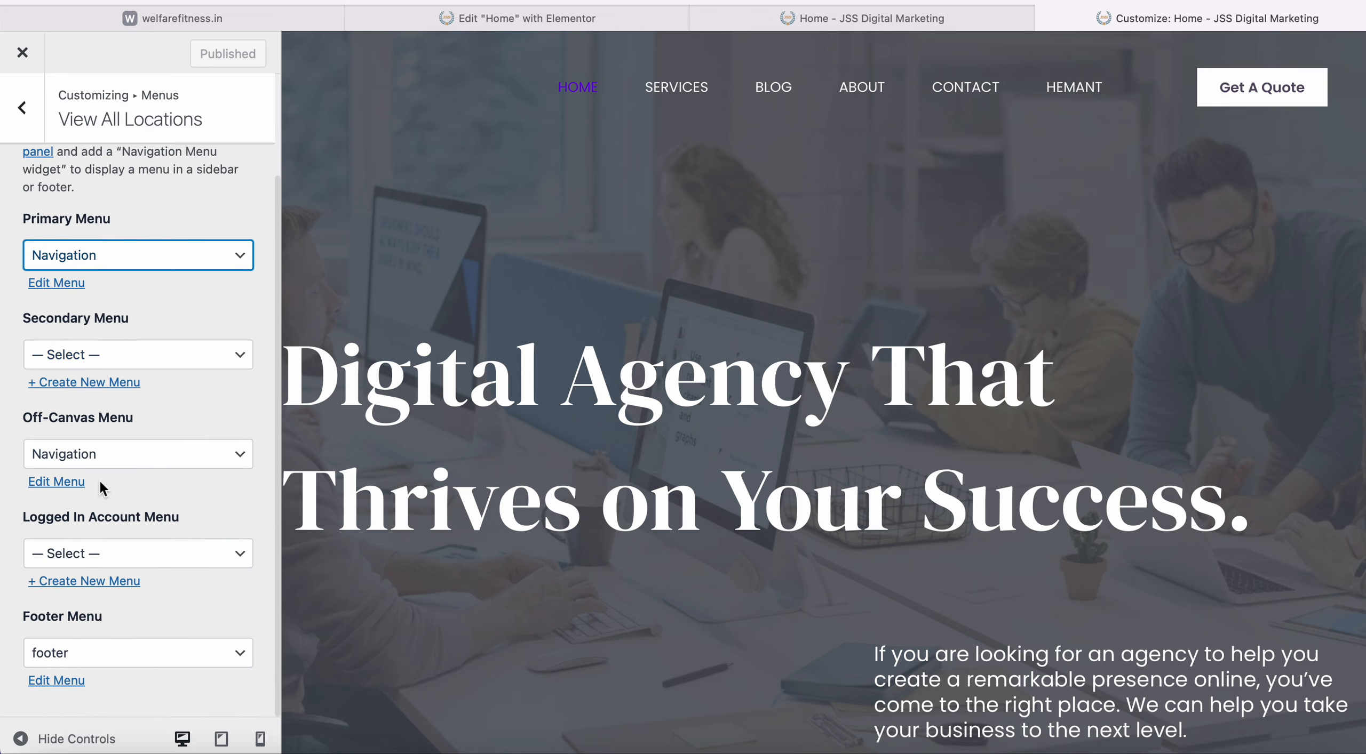
click(224, 256)
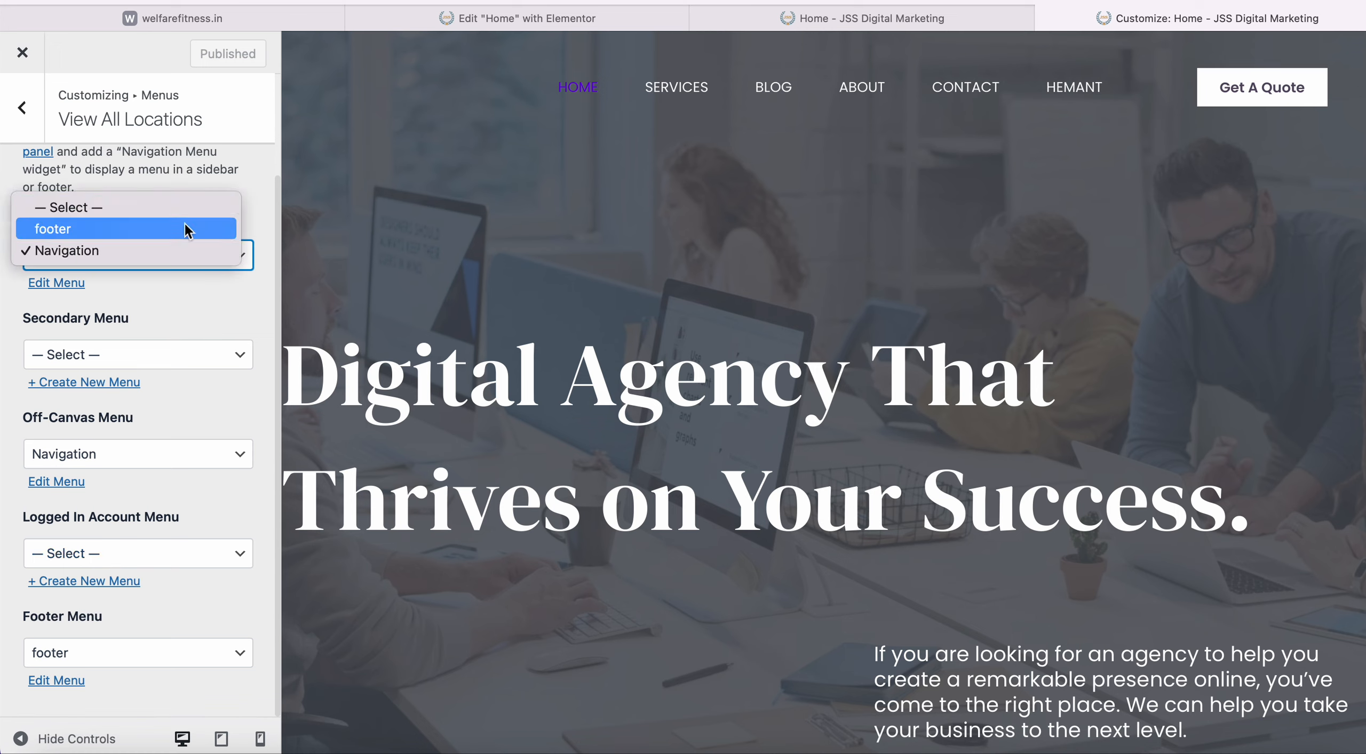
click(177, 250)
Remove the person-named page from the Navigation menu and return to the Menus list.
click(64, 288)
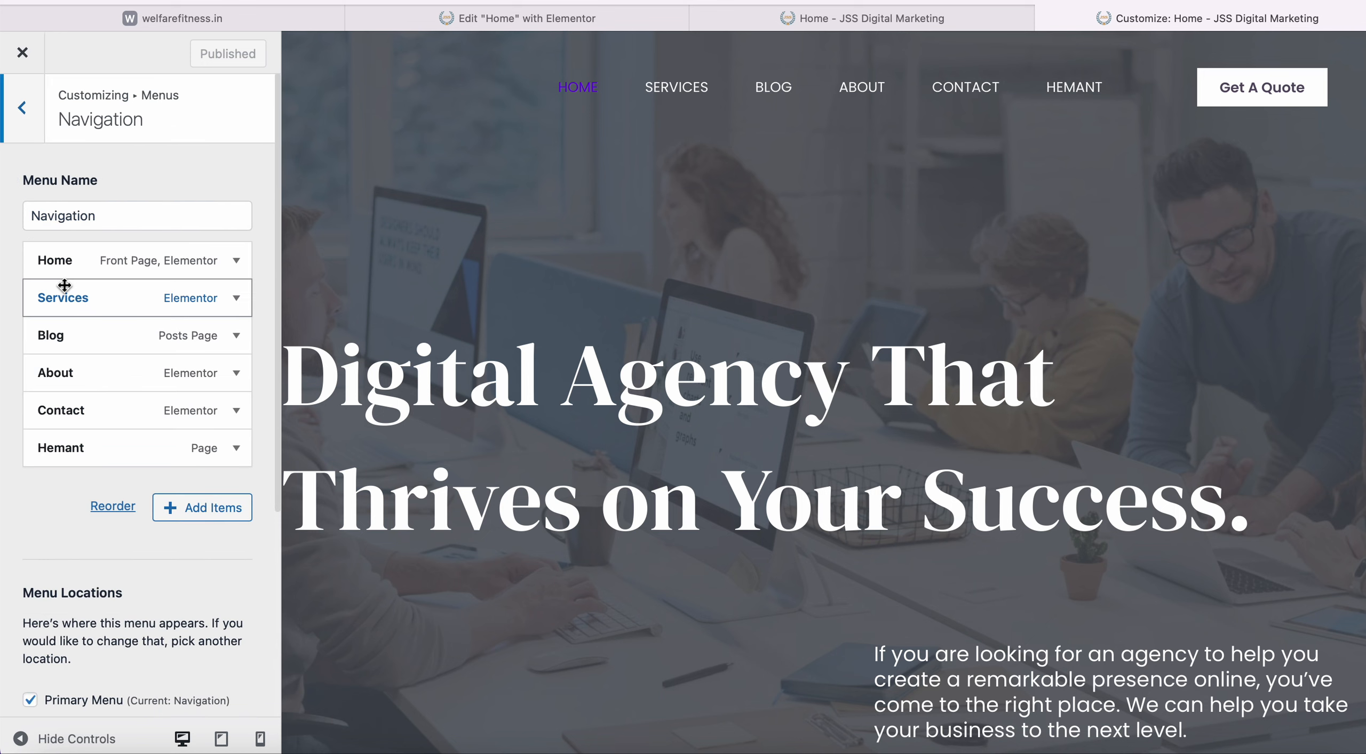
click(235, 448)
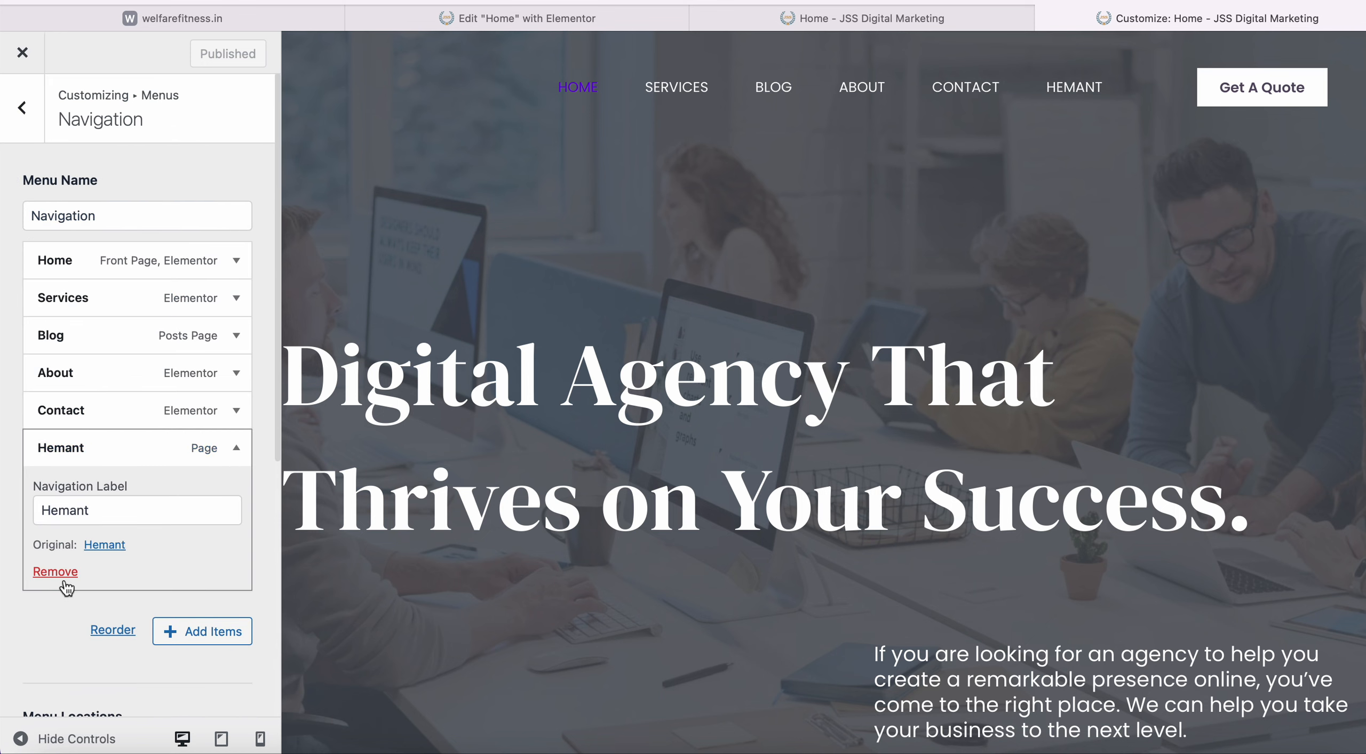
click(63, 580)
scroll(122, 510, down, 5)
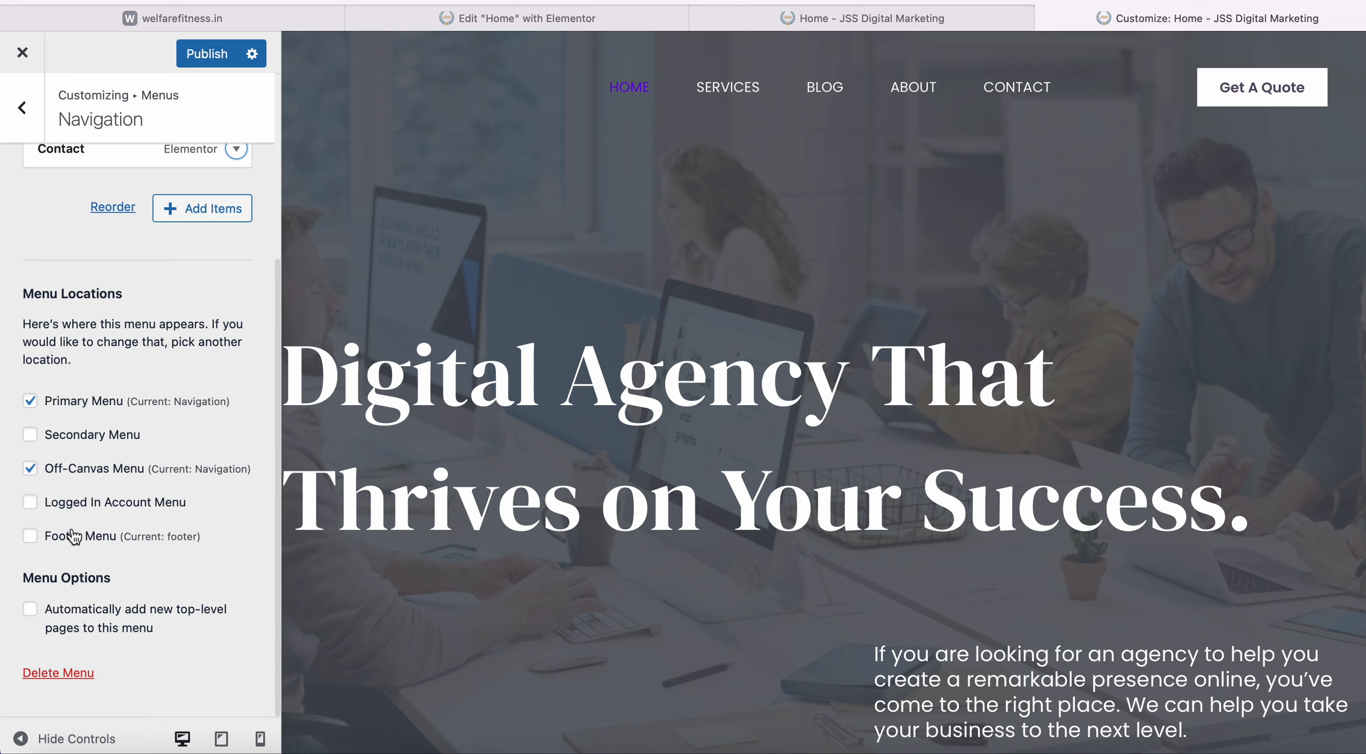
scroll(69, 532, up, 5)
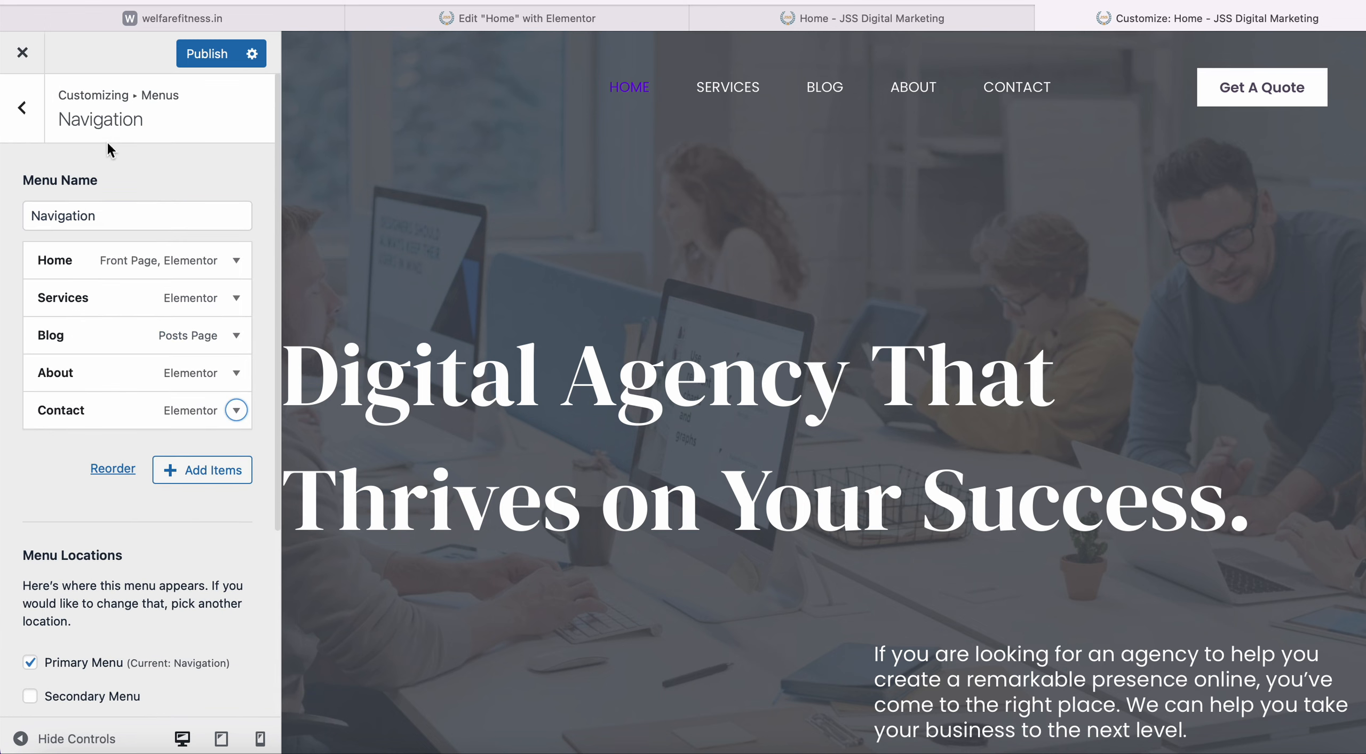
scroll(122, 282, down, 5)
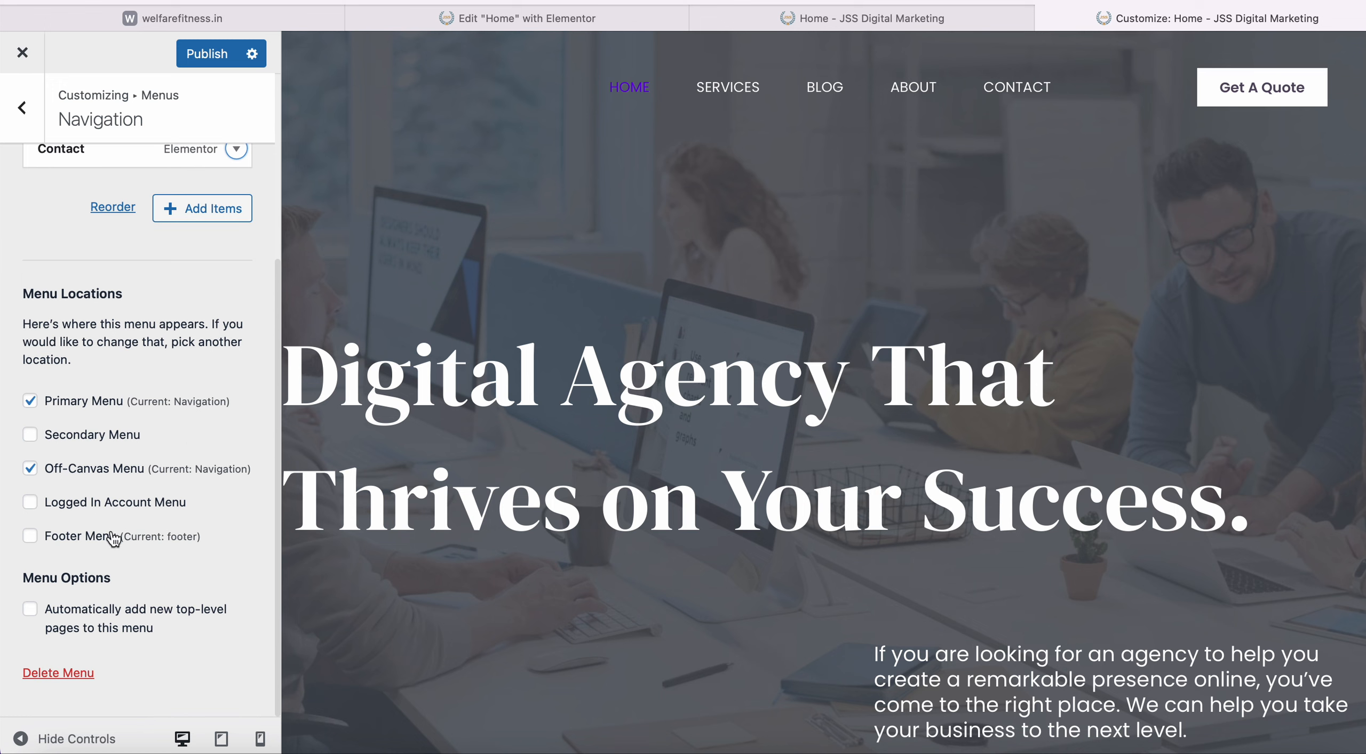
scroll(144, 501, up, 5)
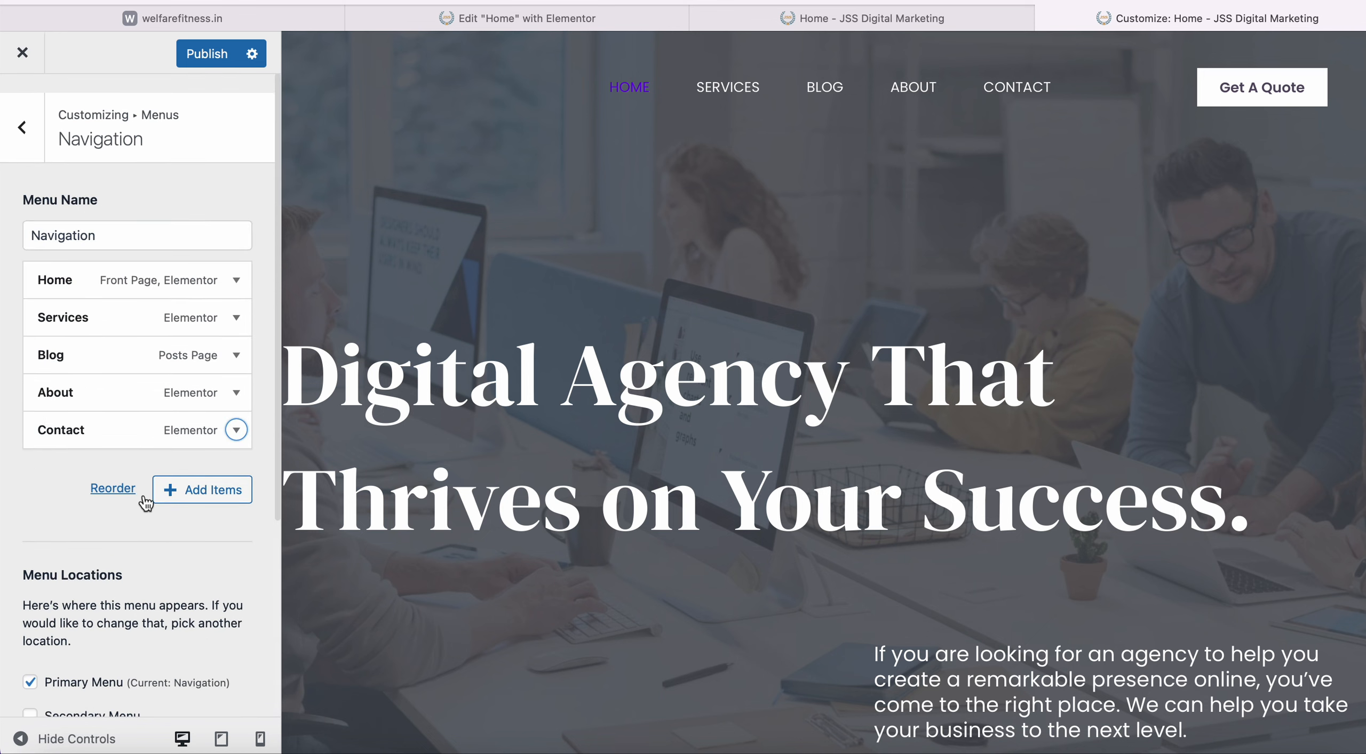
click(41, 126)
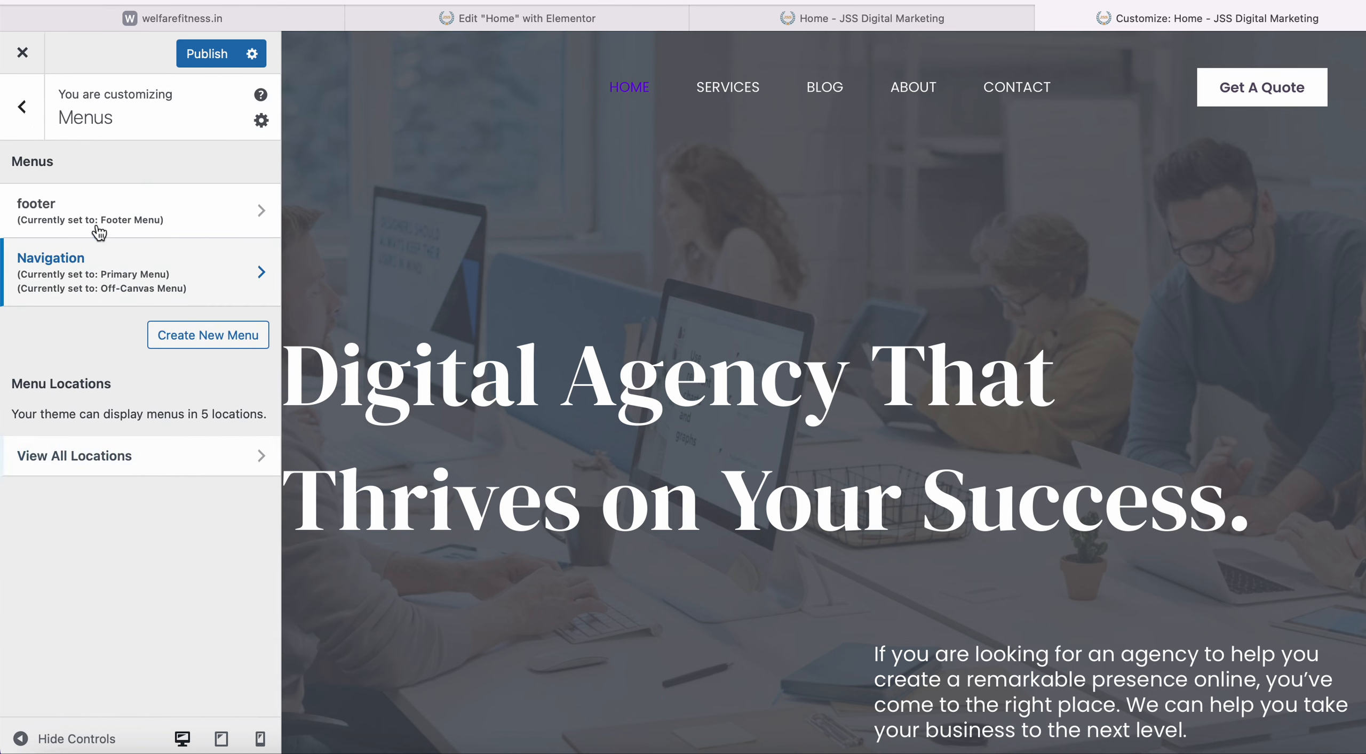
Add the person-named page to the footer menu and publish the change.
click(146, 212)
scroll(71, 533, down, 3)
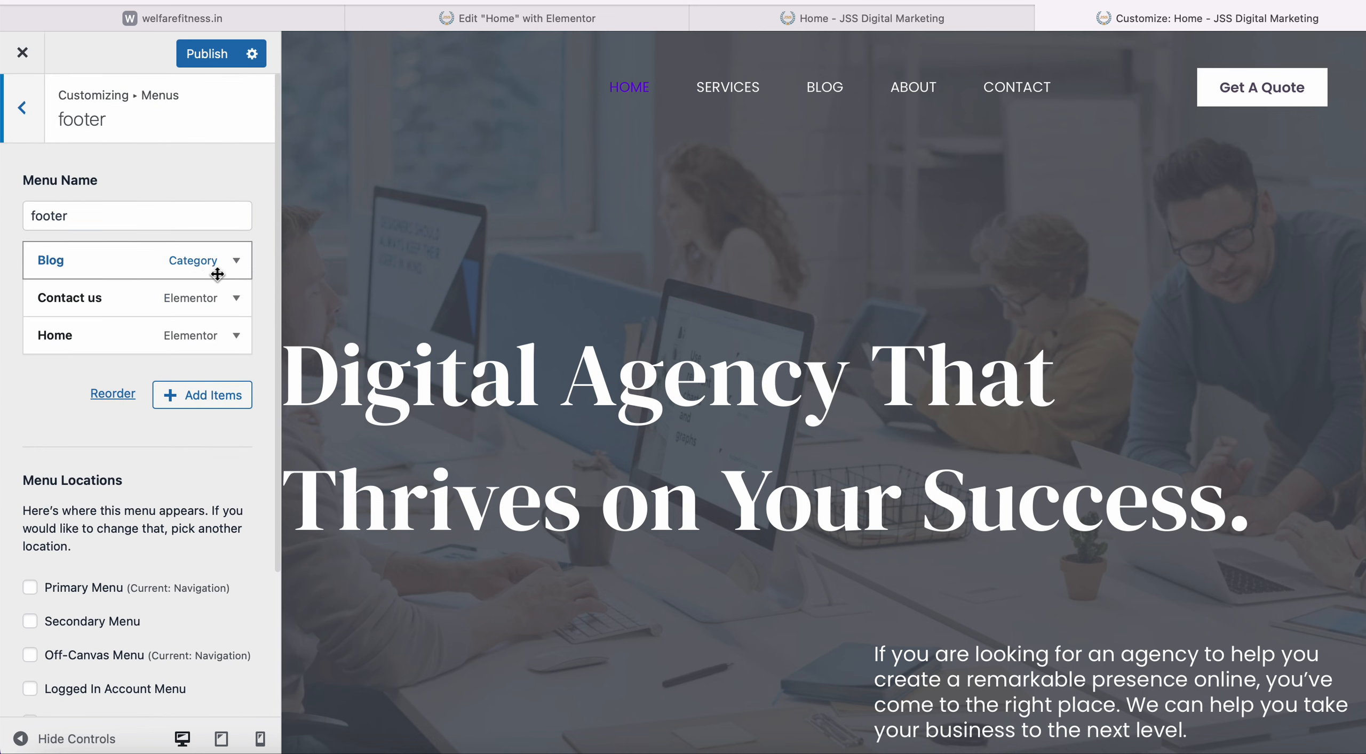
click(203, 395)
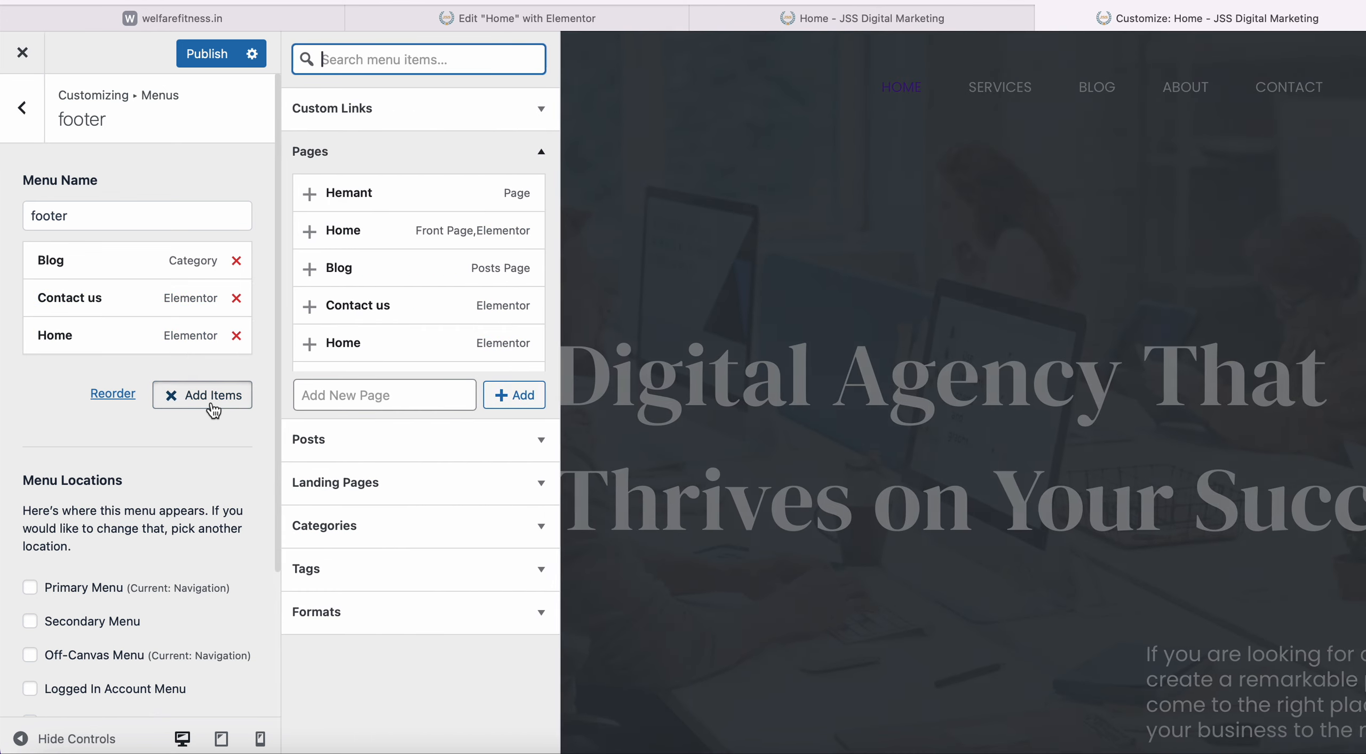
click(423, 203)
scroll(139, 478, down, 5)
scroll(136, 478, up, 2)
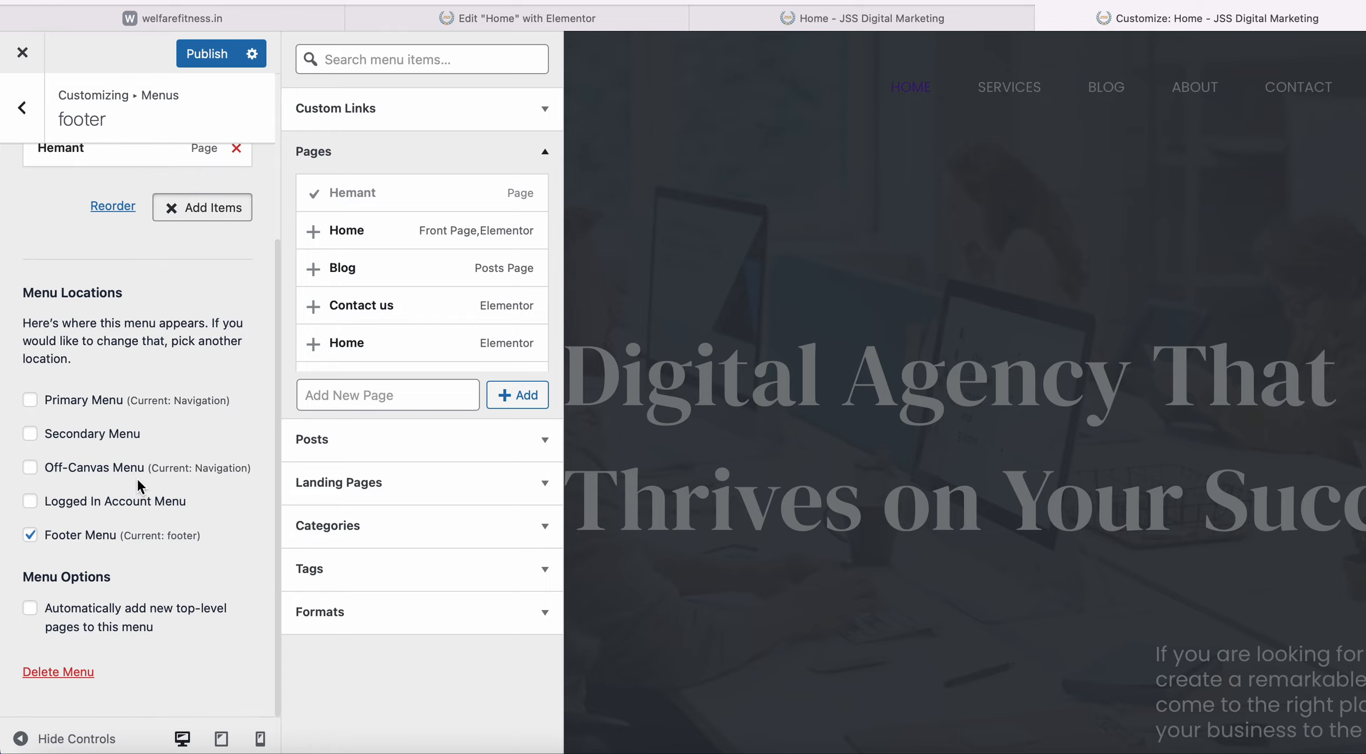
click(208, 63)
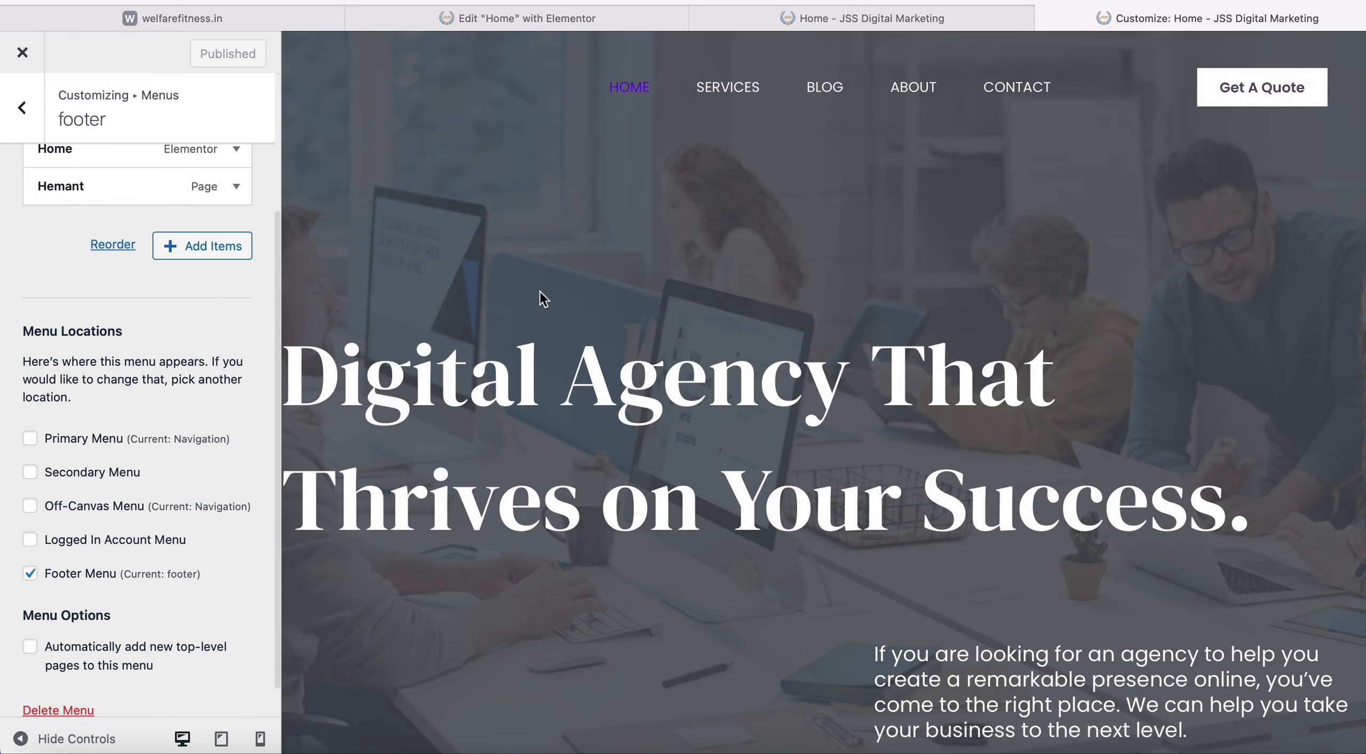
Scroll the preview to check the new footer link above the copyright line.
scroll(543, 331, down, 15)
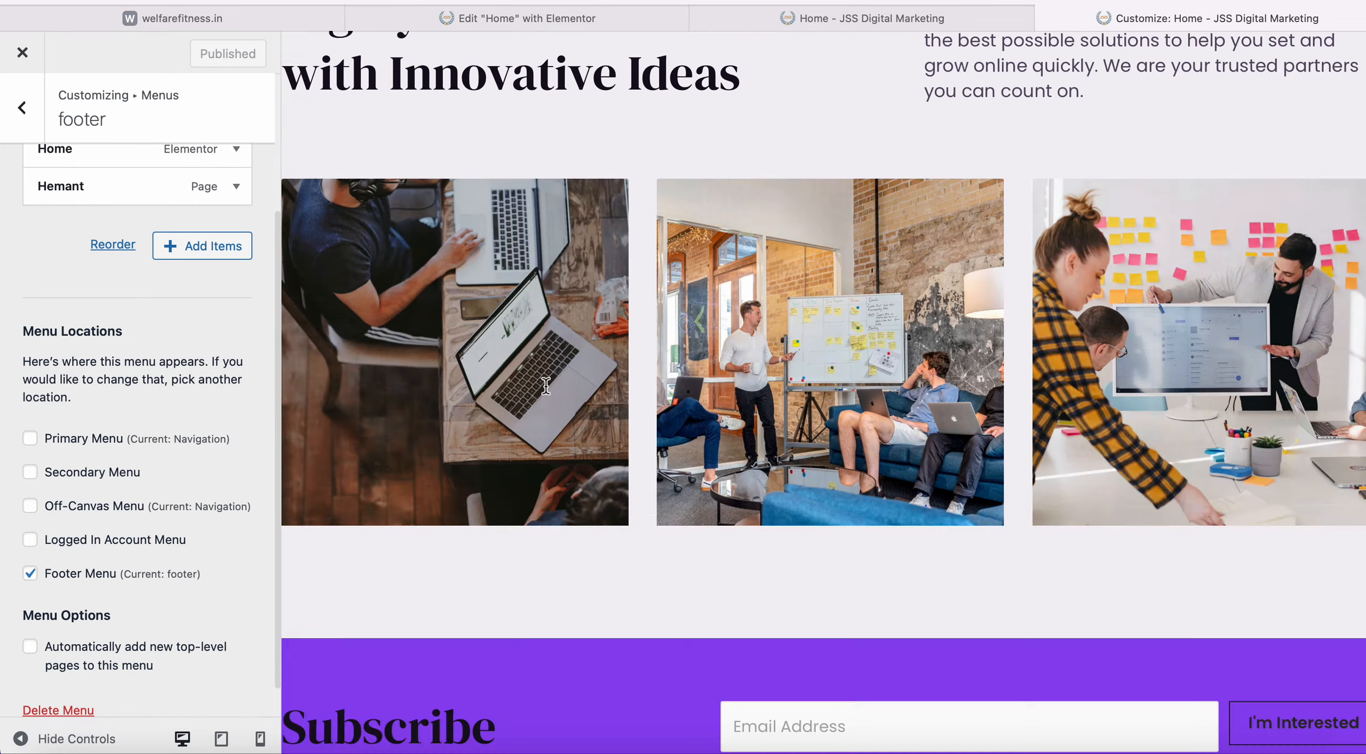
scroll(545, 386, down, 8)
scroll(185, 436, up, 3)
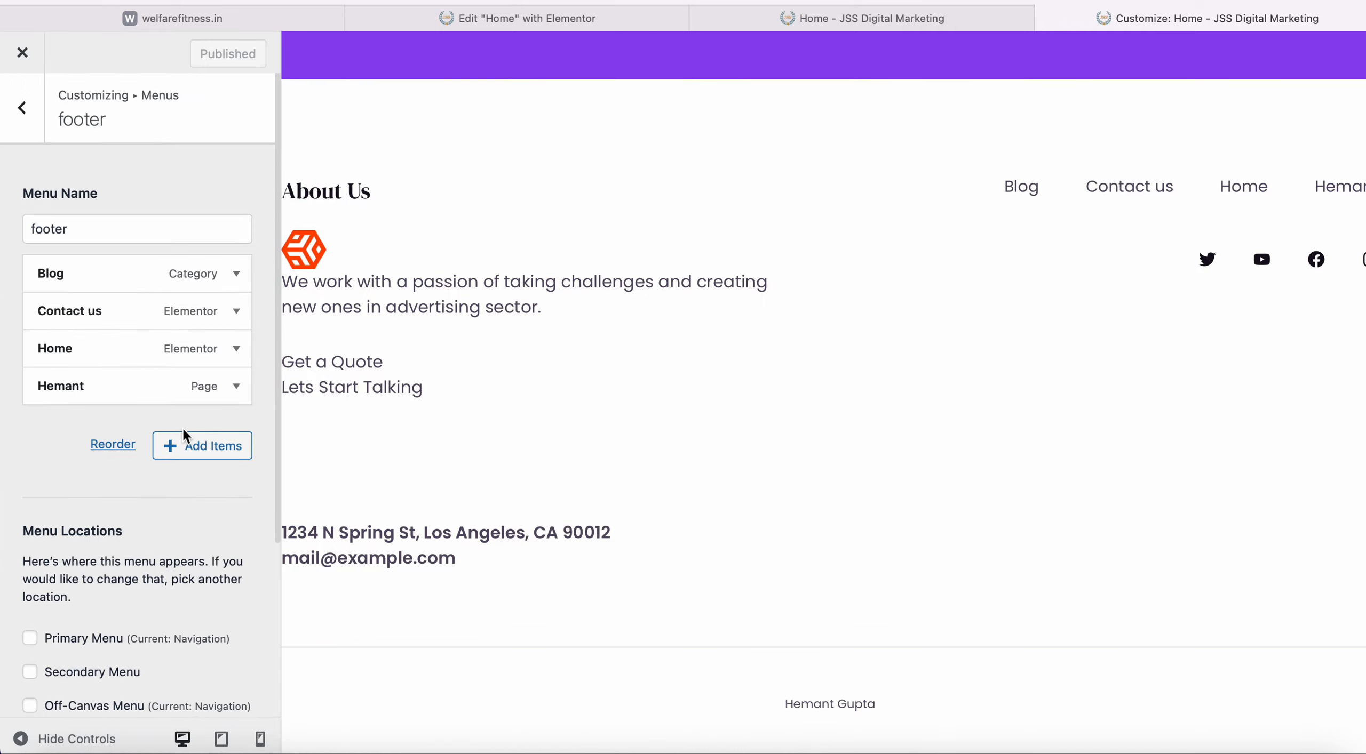
scroll(719, 207, up, 20)
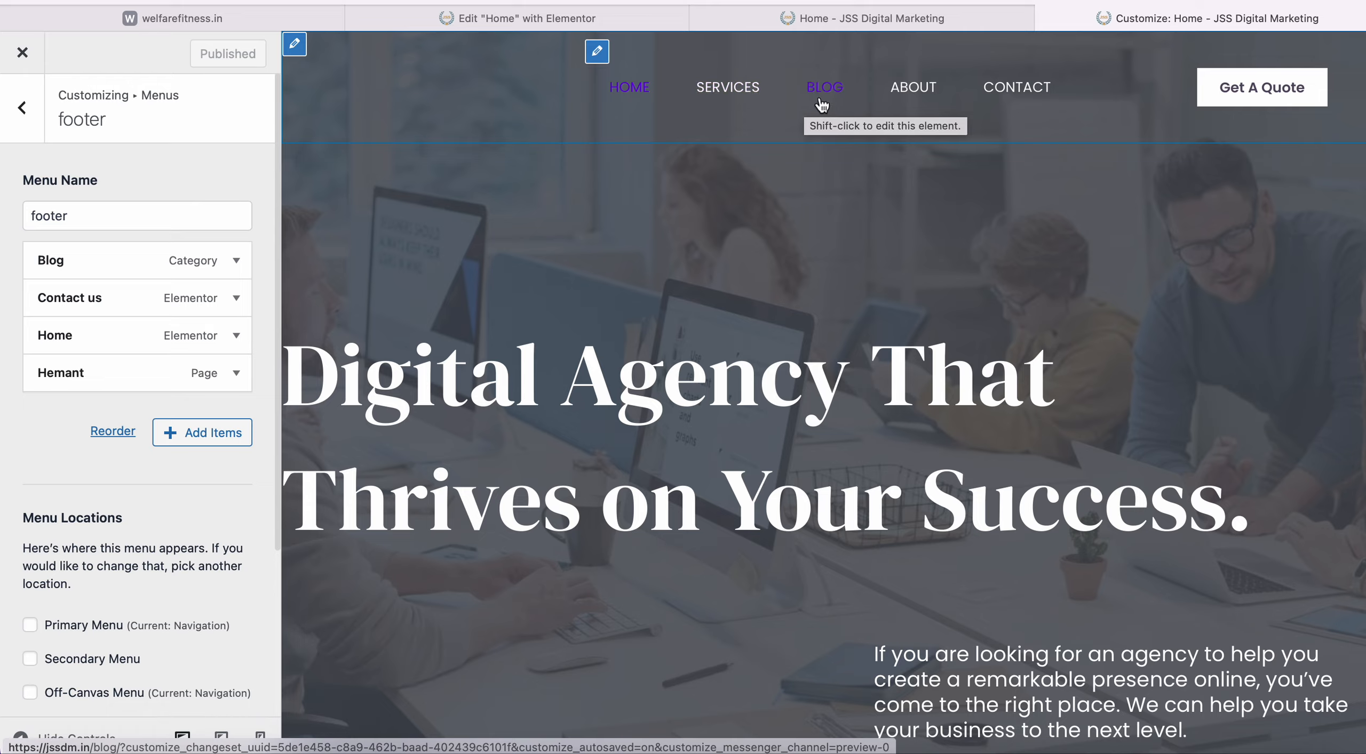
scroll(786, 323, down, 15)
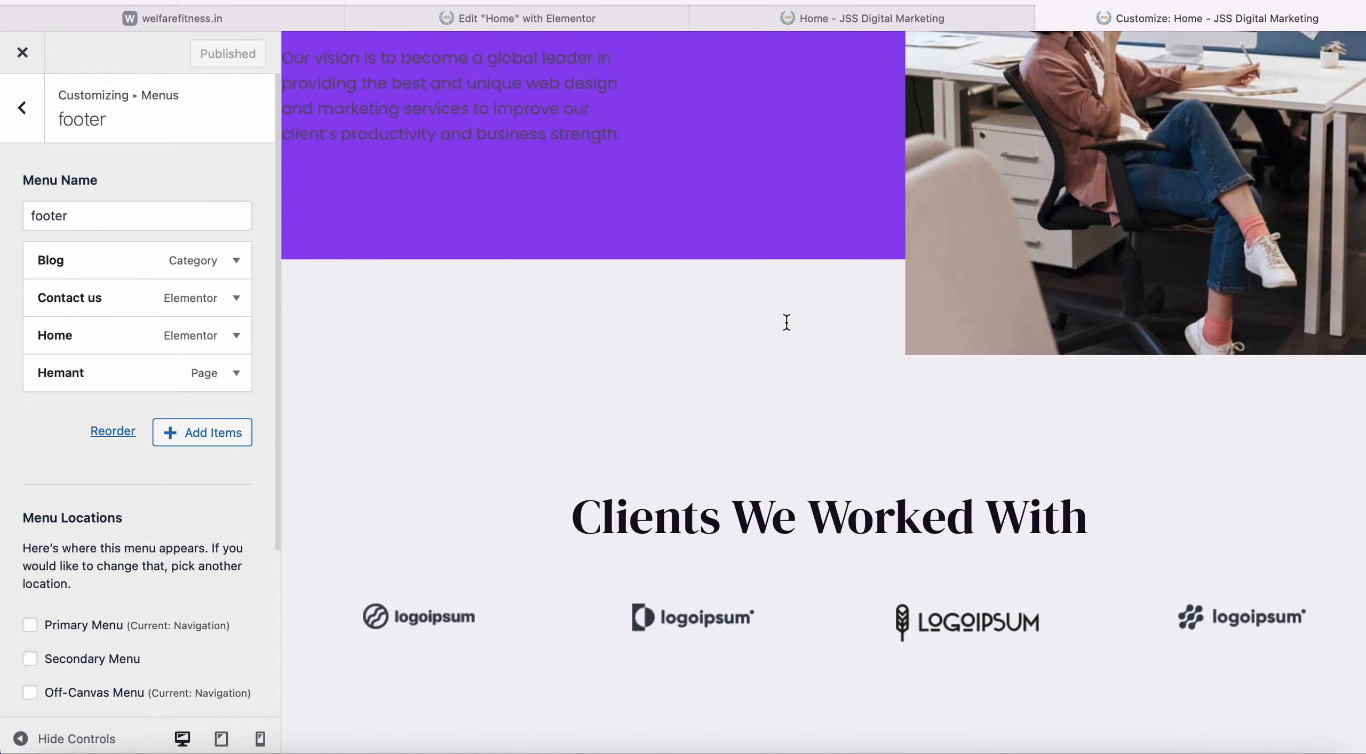
scroll(787, 323, down, 10)
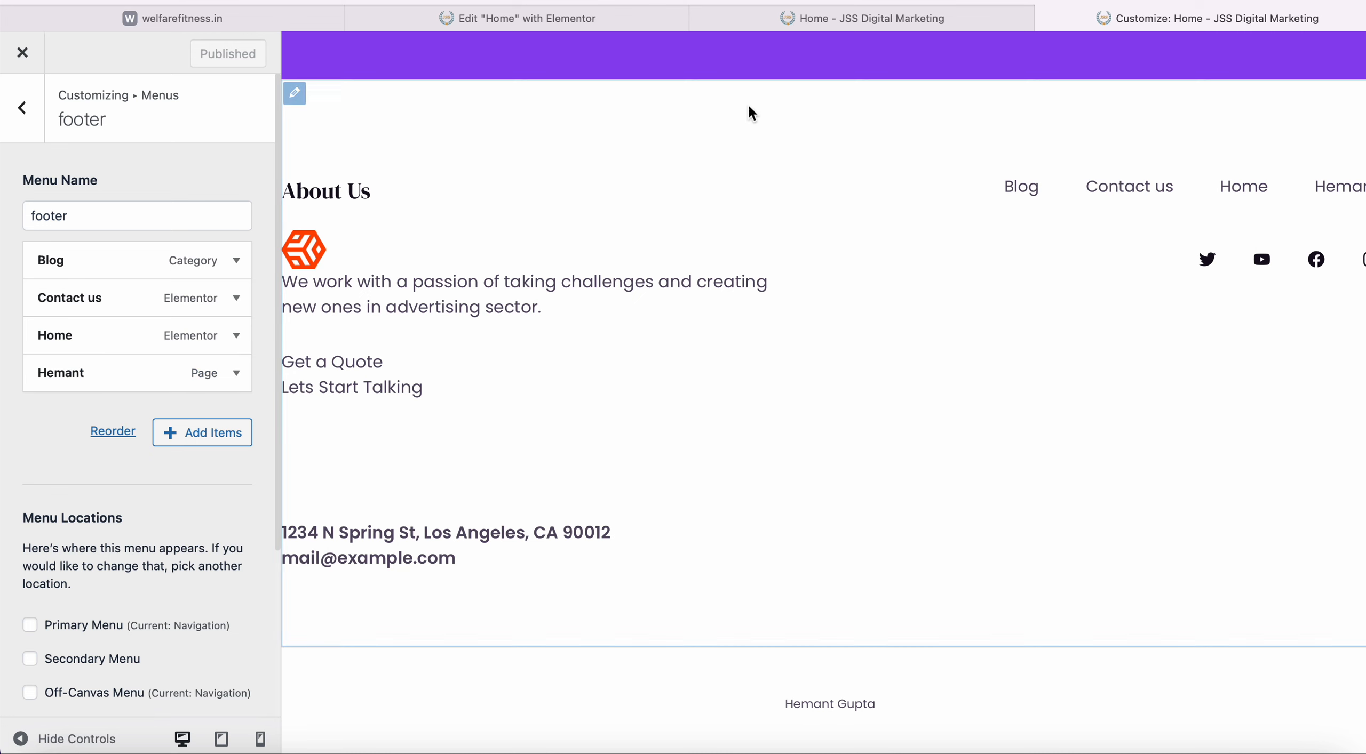
Load the Fortis Healthcare site in a new tab and review its footer links and copyright line.
key(super+t)
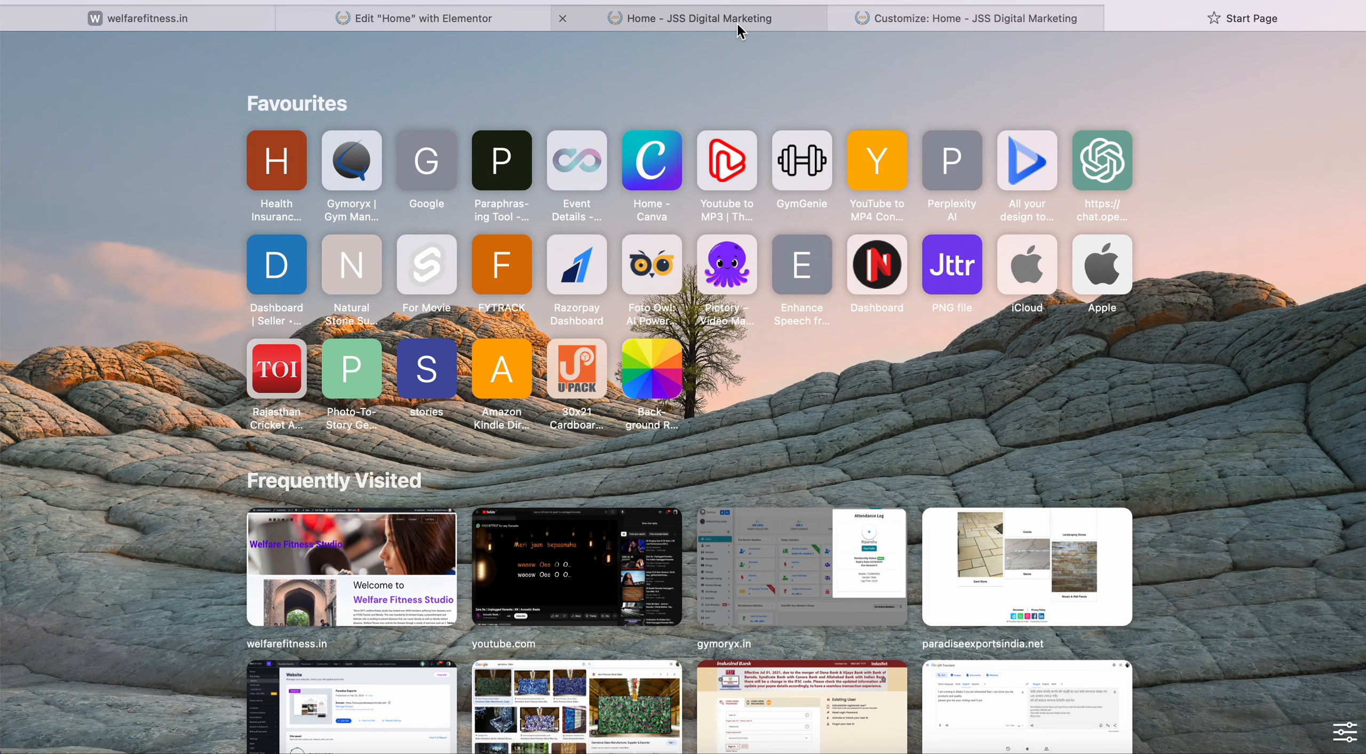
mouse_move(739, 27)
text(fort)
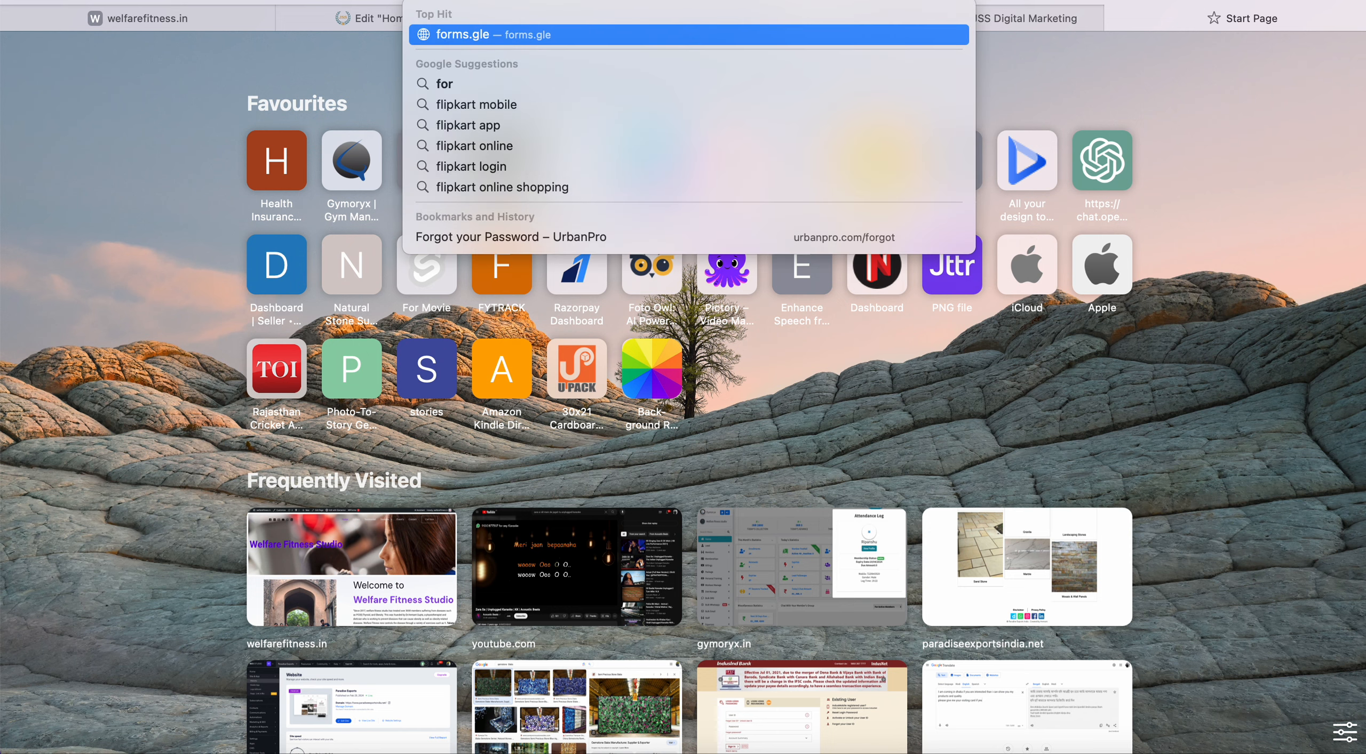
key(Return)
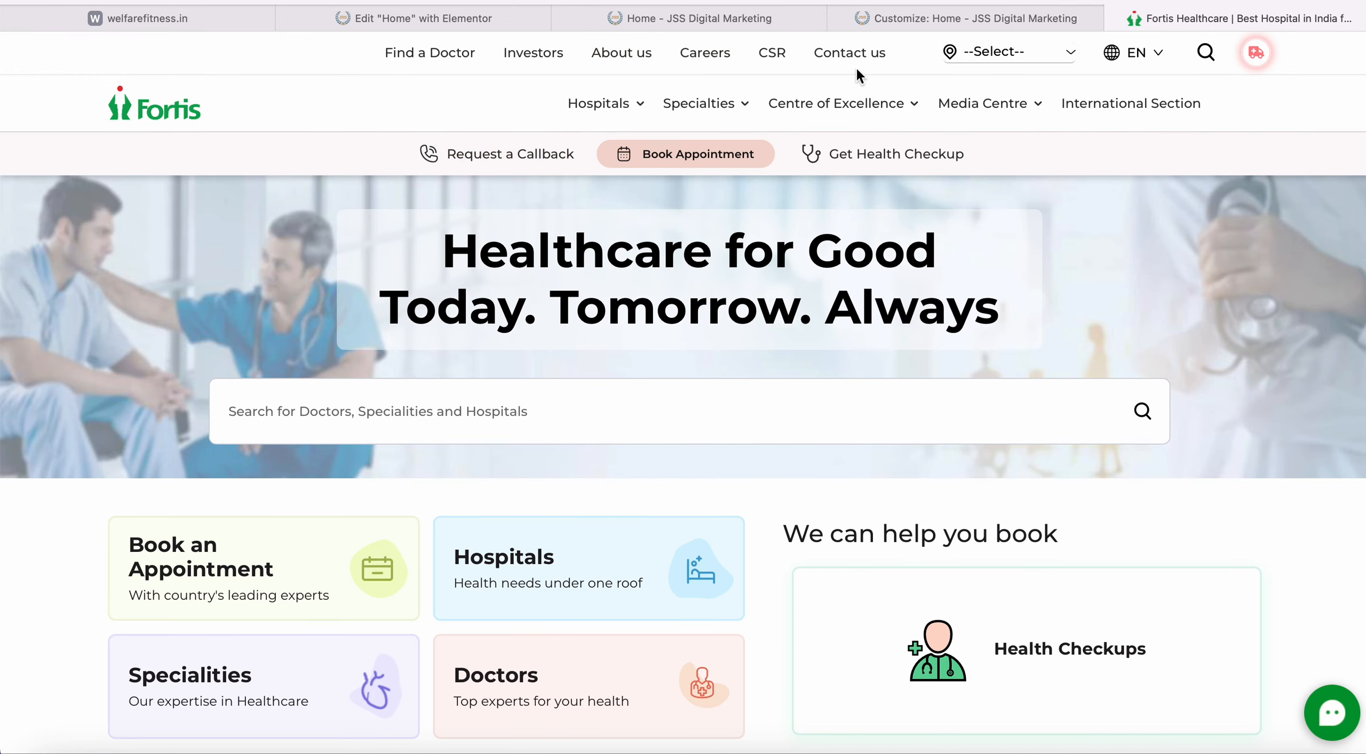
scroll(395, 211, down, 20)
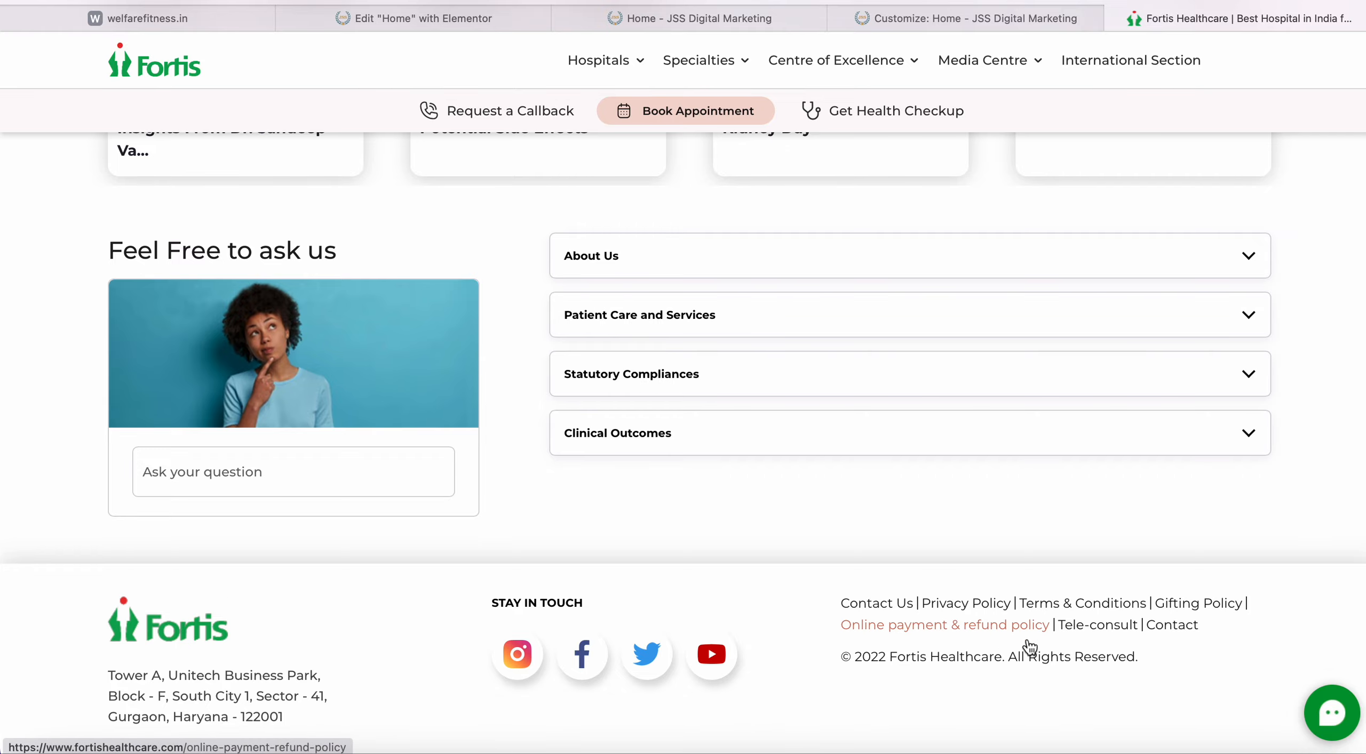
scroll(613, 457, up, 20)
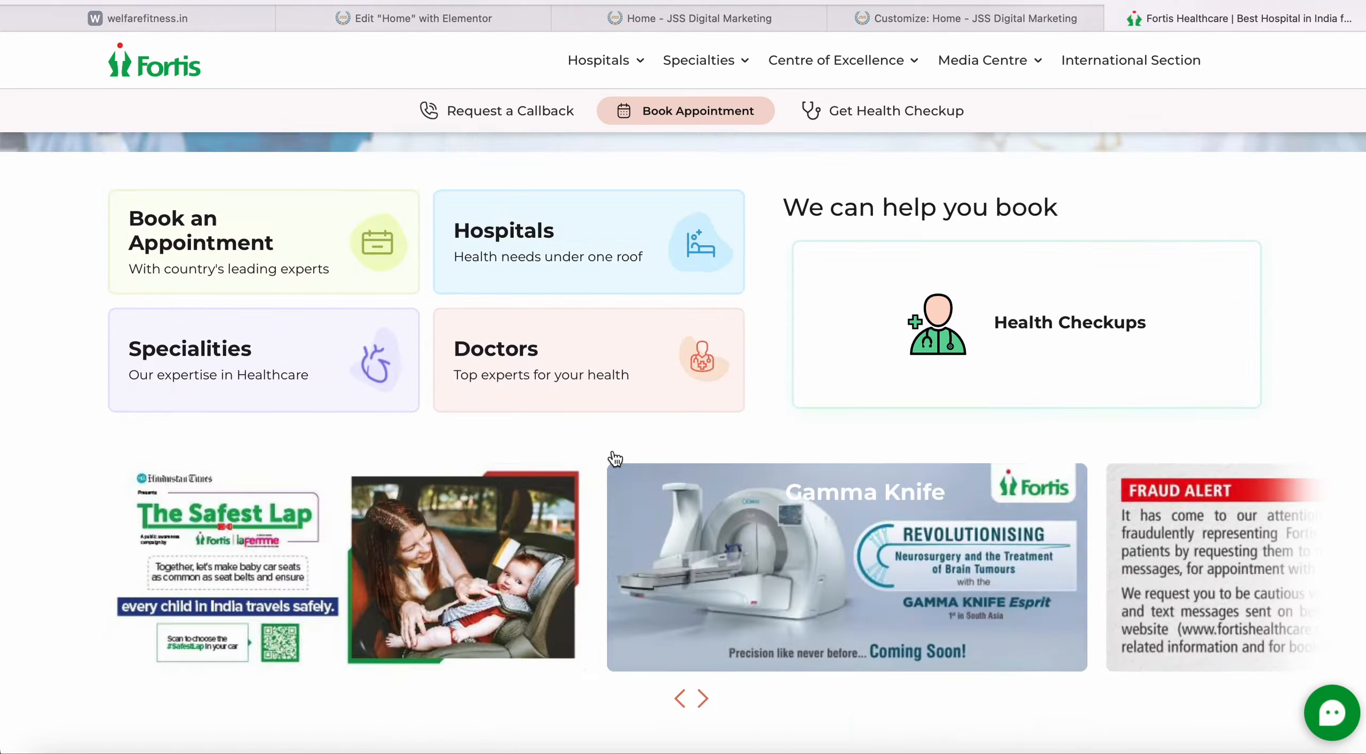
scroll(731, 430, down, 20)
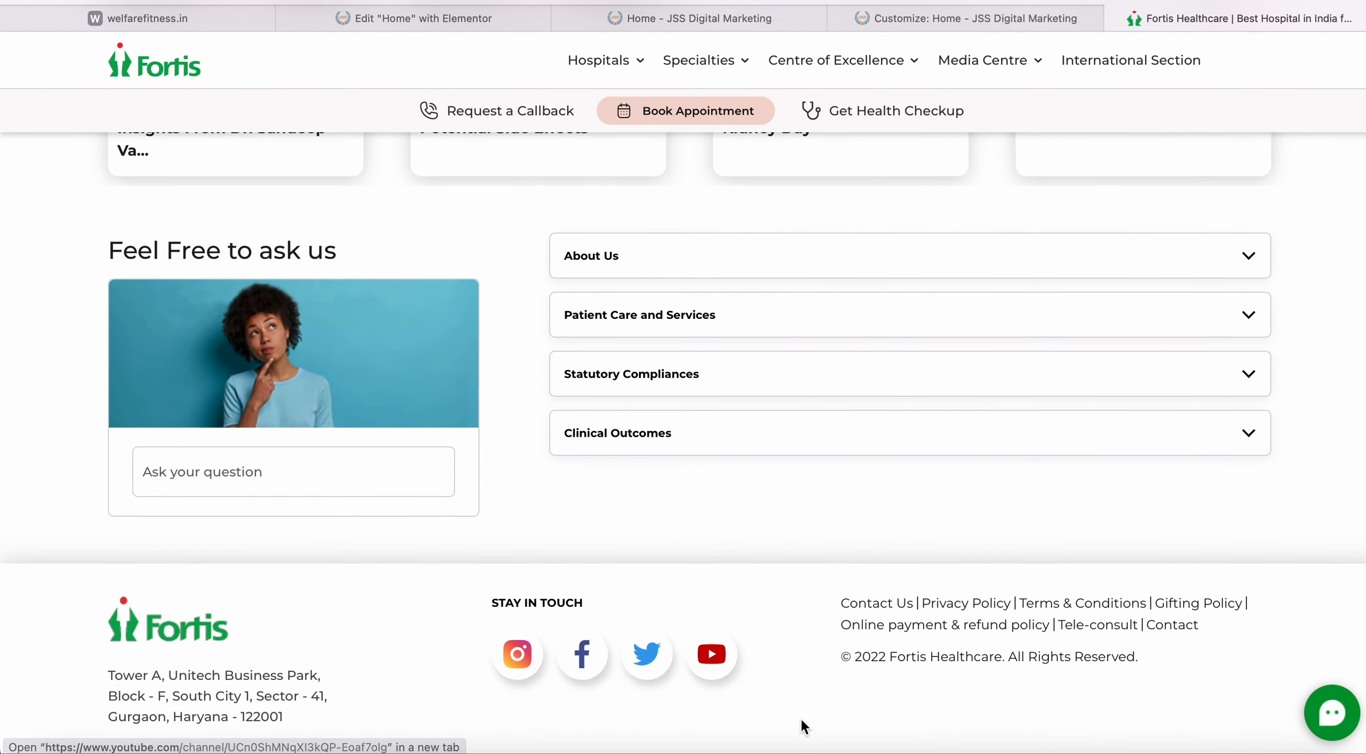
scroll(890, 578, up, 20)
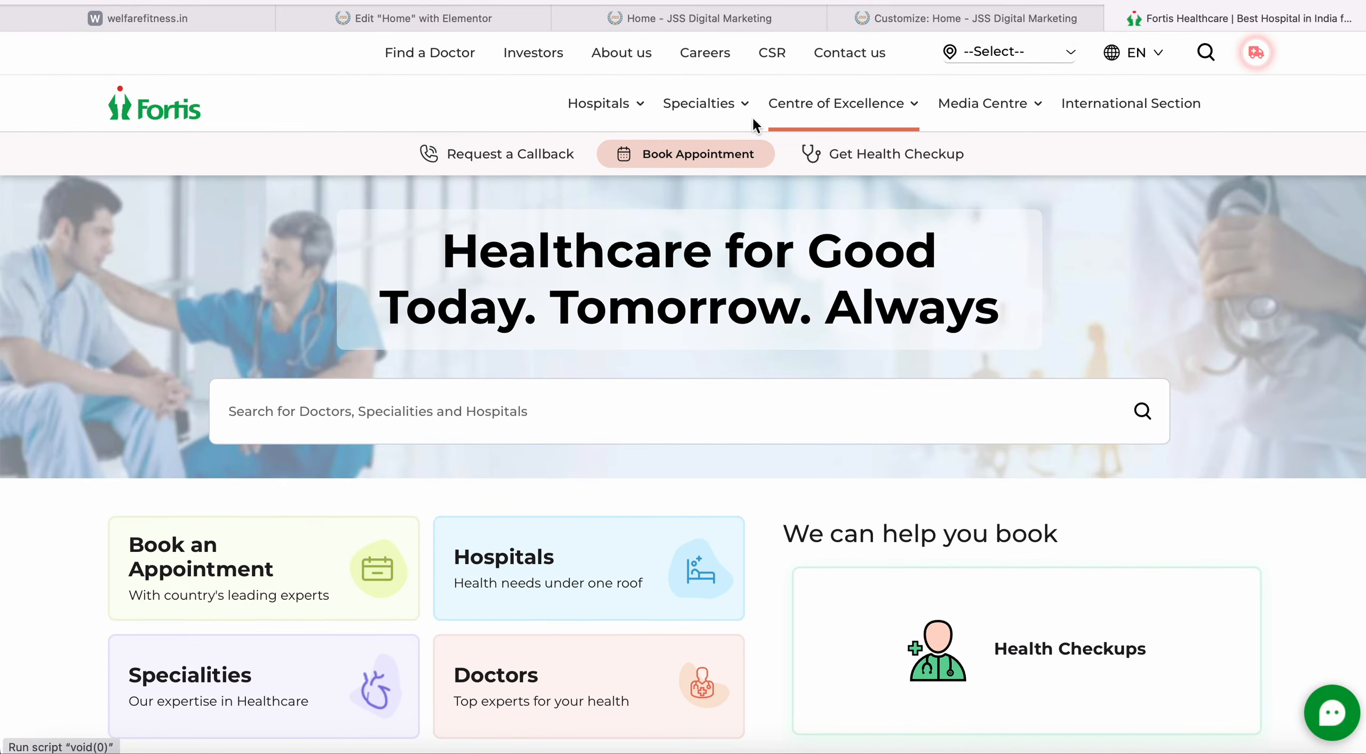
scroll(628, 488, down, 20)
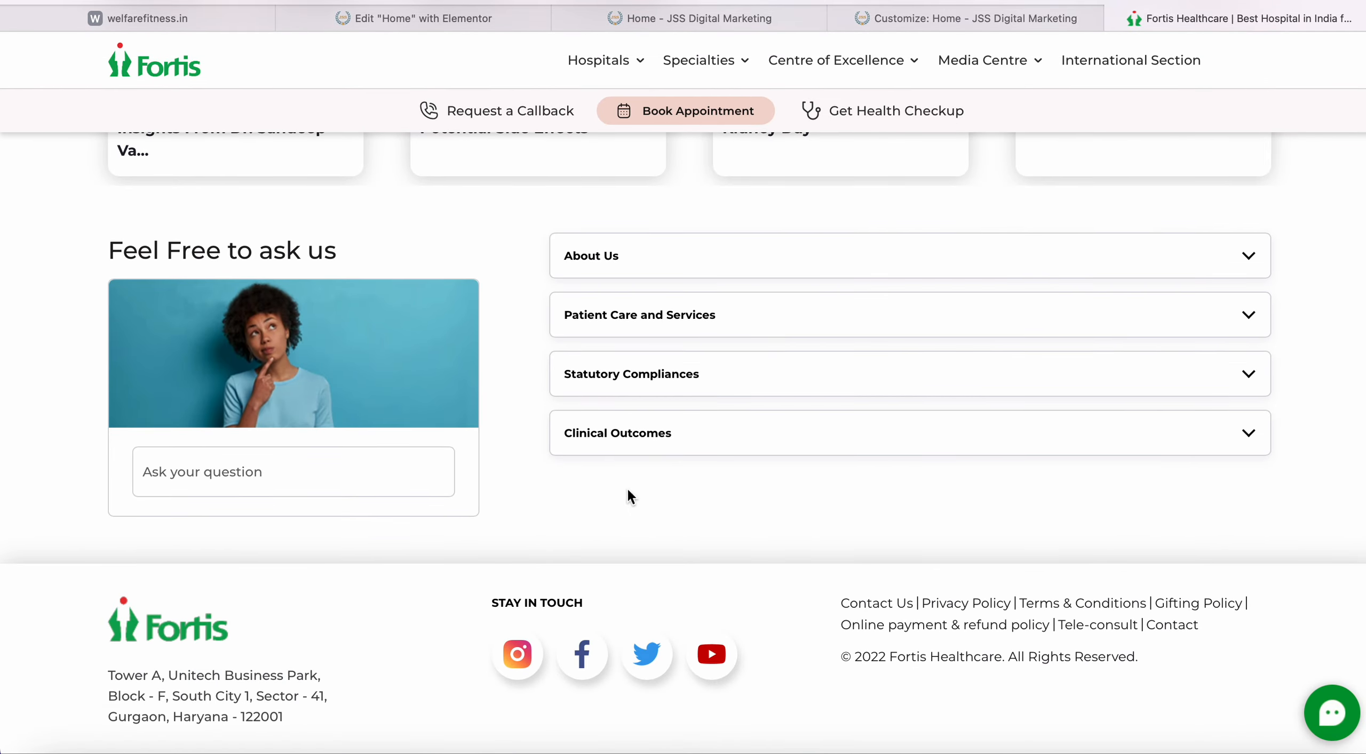
click(699, 1)
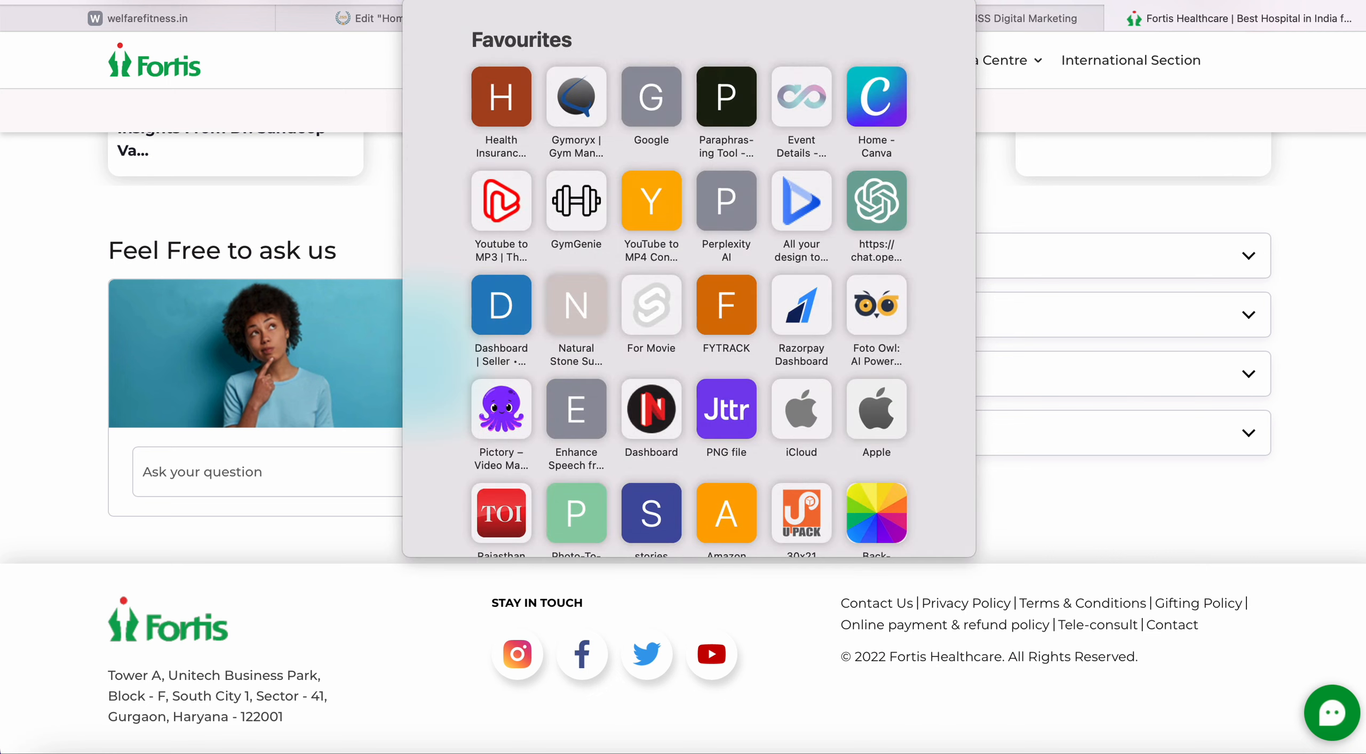
Load Amazon.in, check its footer columns, then return to the live JSS Digital Marketing homepage.
text(amazon)
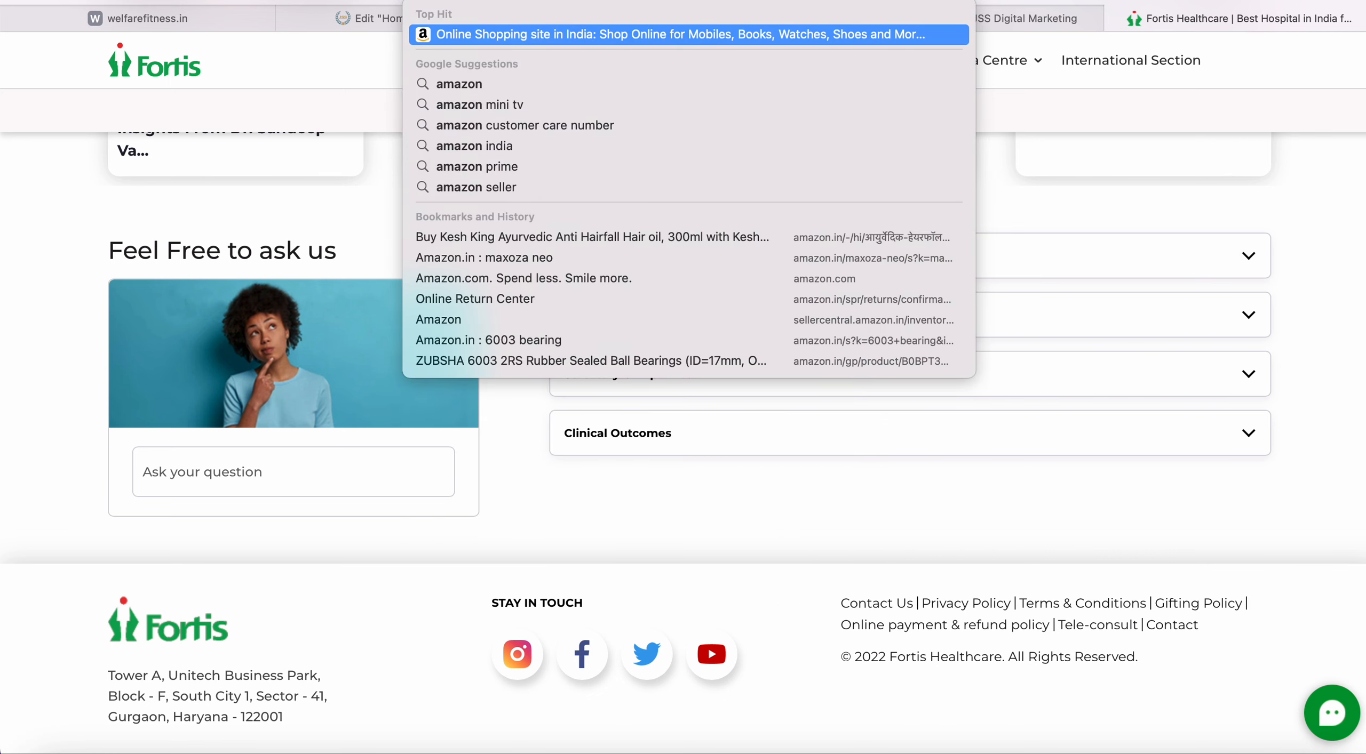
key(Return)
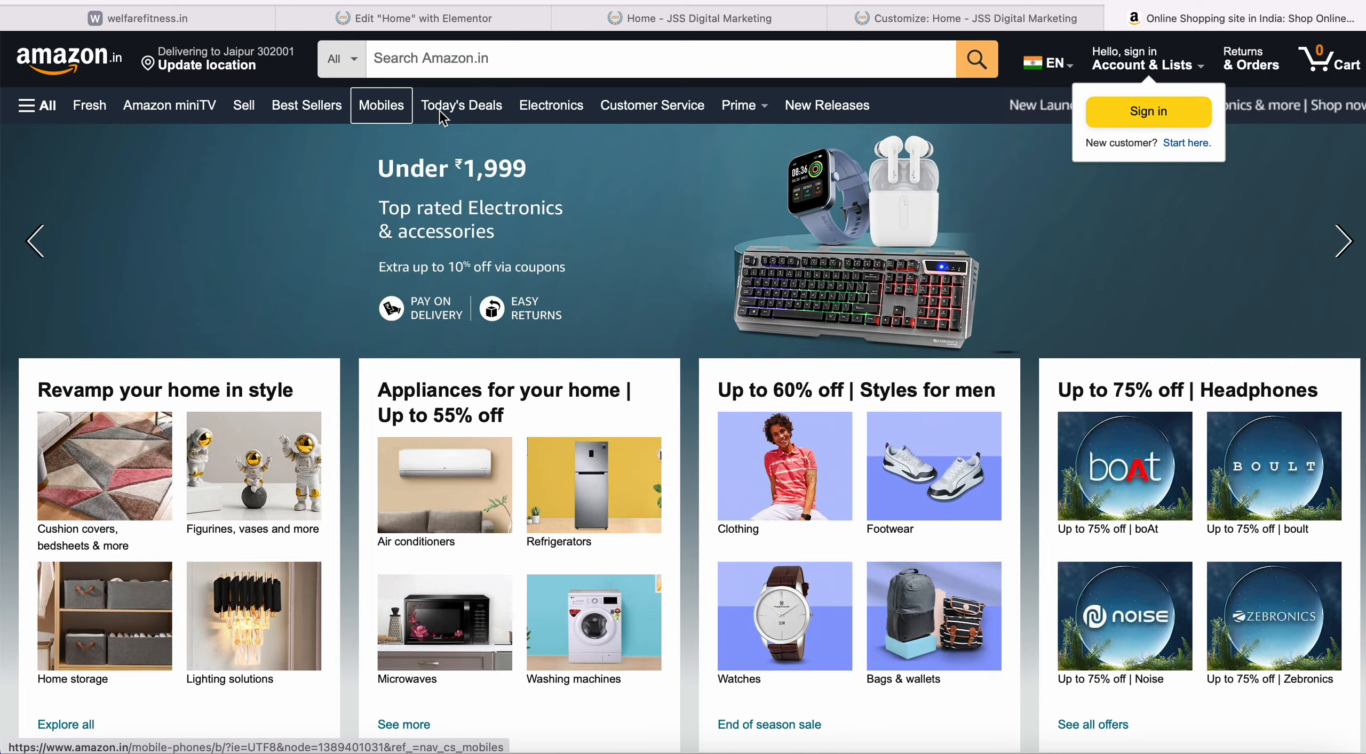
key(End)
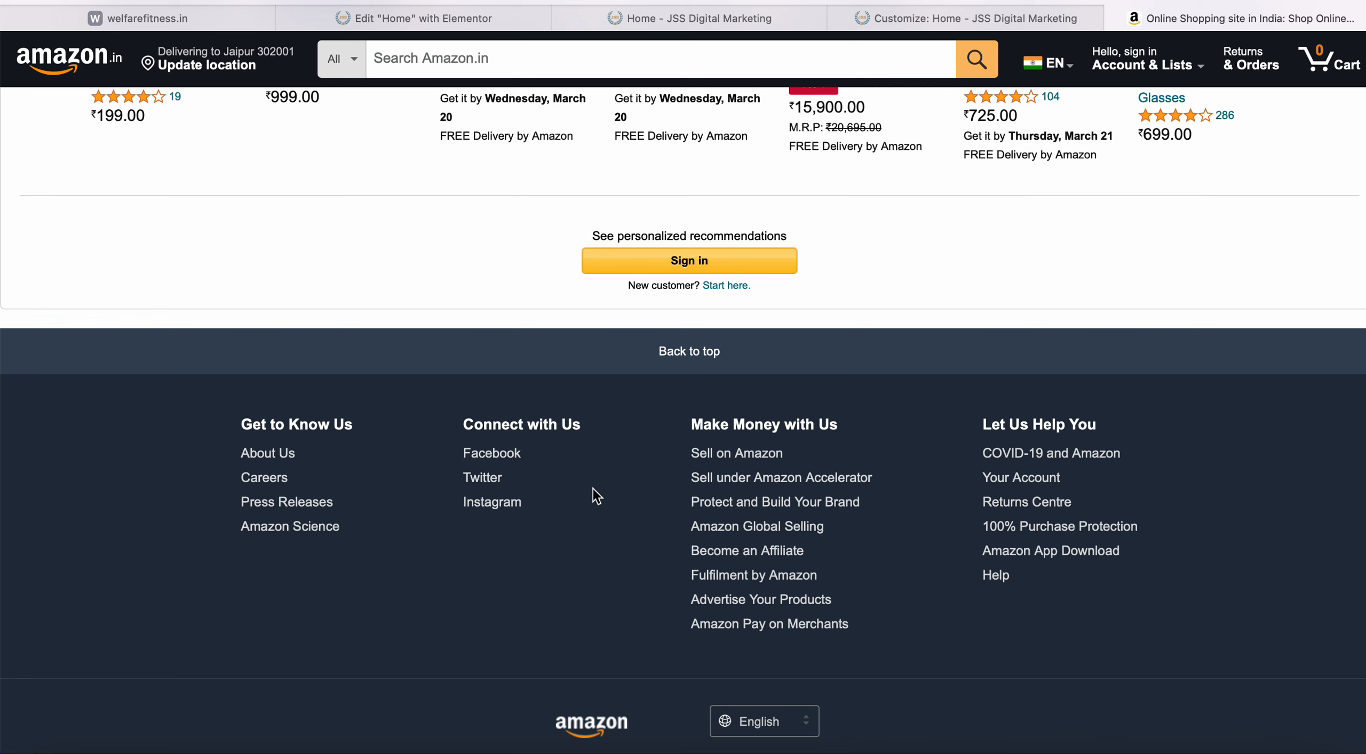
click(975, 18)
click(22, 52)
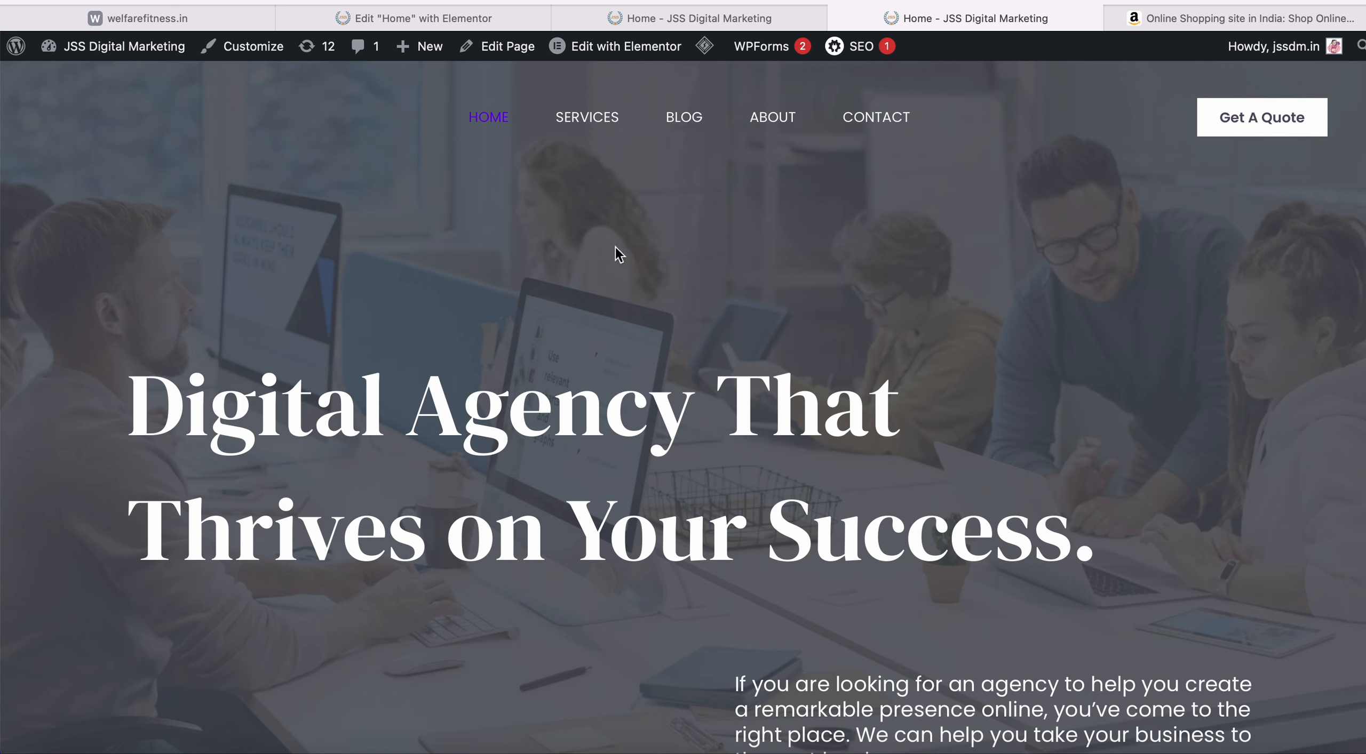
Open and scroll through the JSS Digital Marketing Services page.
click(587, 126)
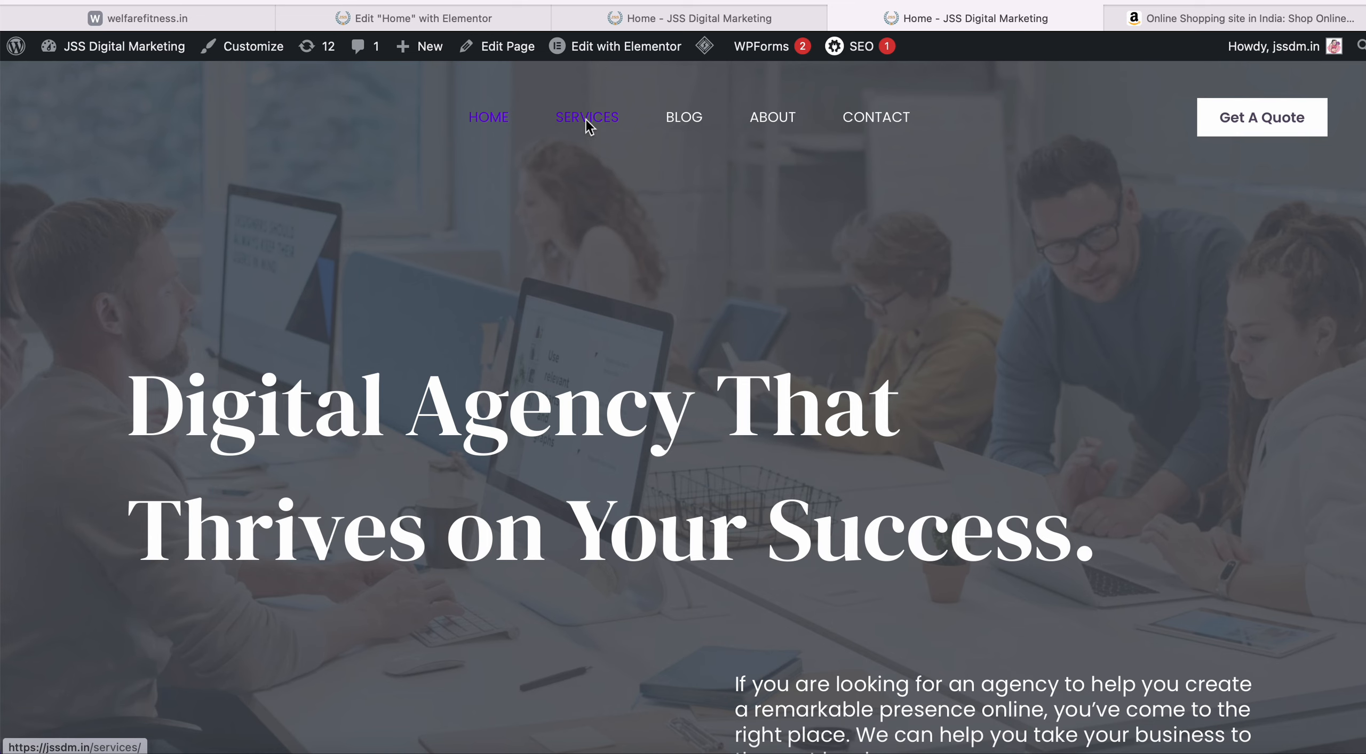
scroll(574, 256, down, 1)
scroll(574, 257, down, 20)
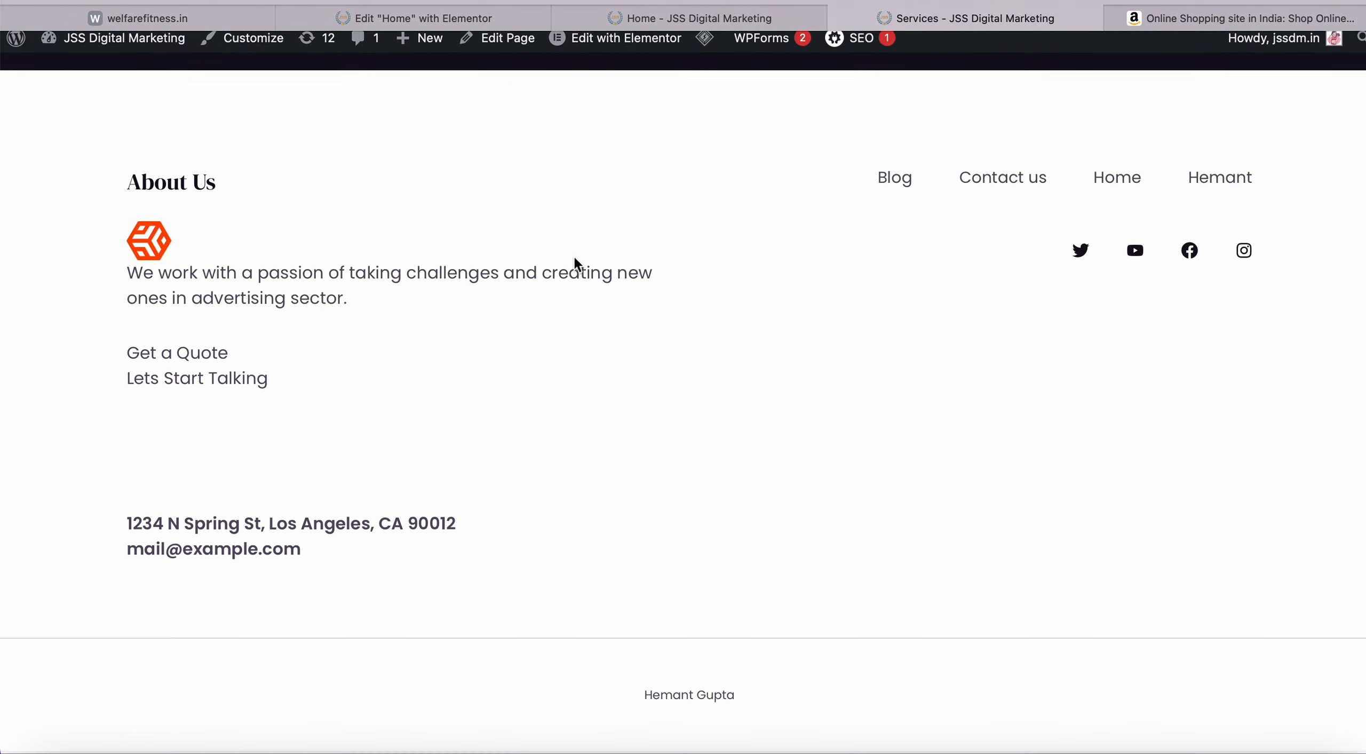
scroll(574, 256, up, 20)
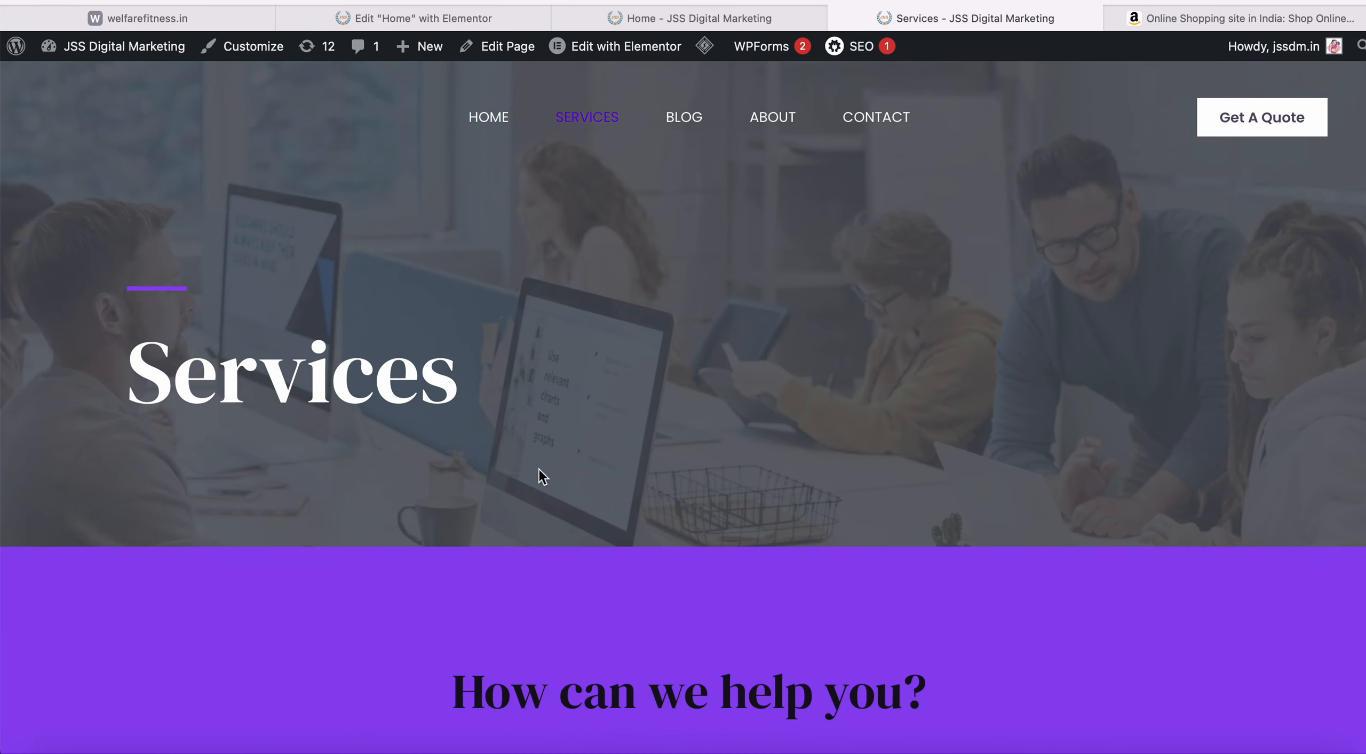
Visit the Blog, About and Contact pages, then return to the agency's Home page.
click(685, 120)
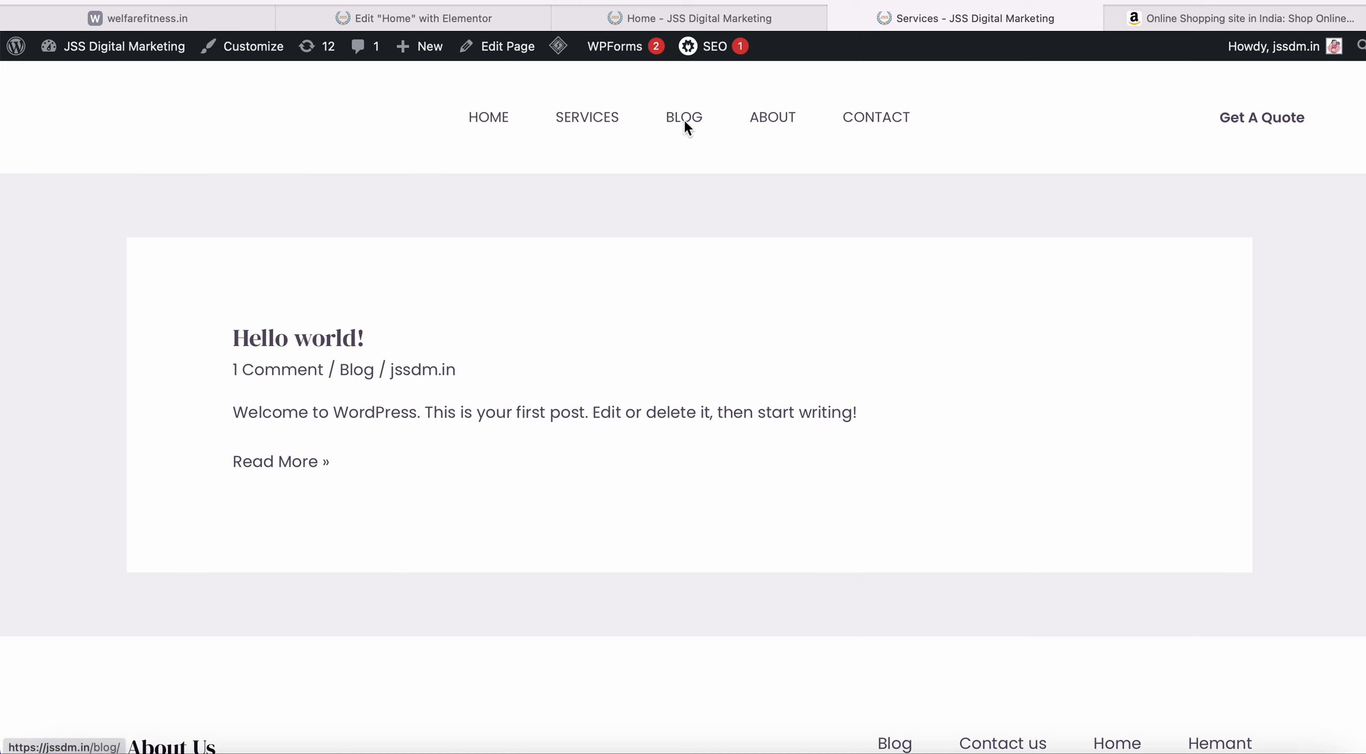
click(792, 123)
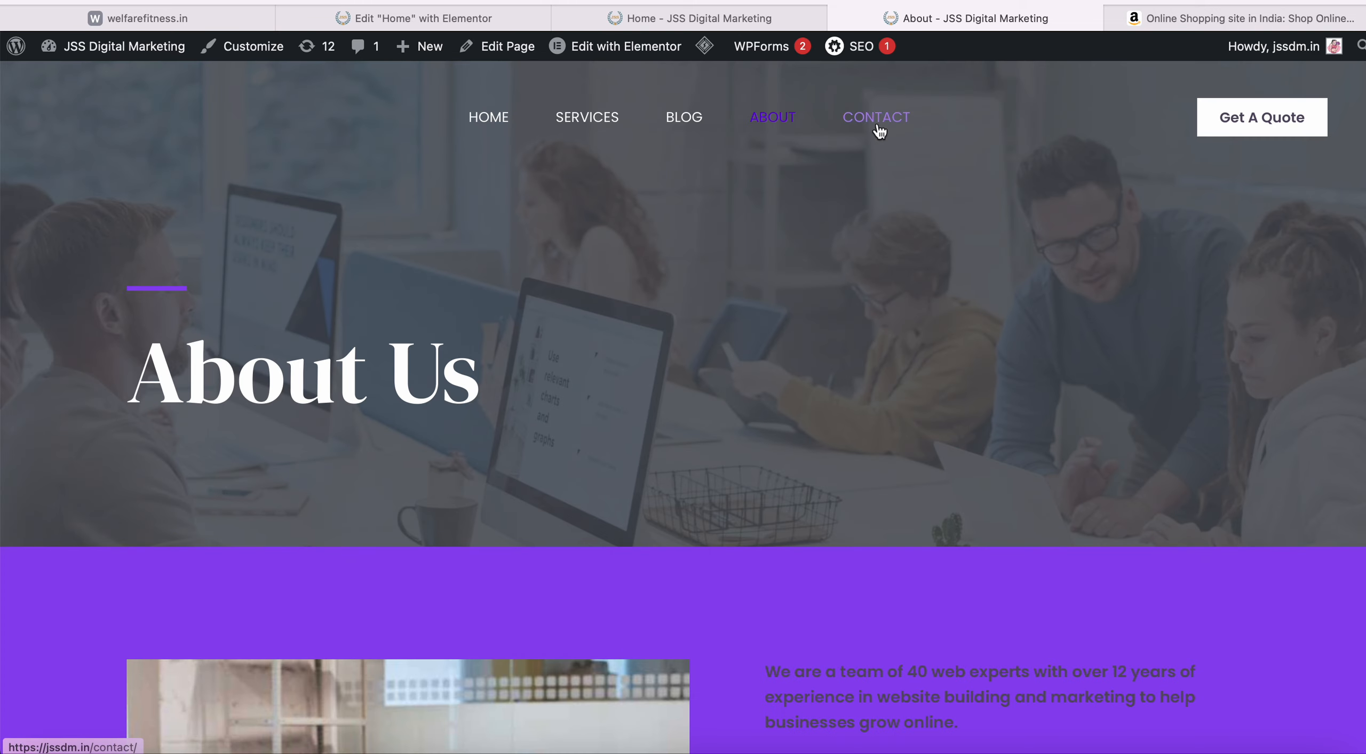
click(877, 124)
scroll(626, 401, down, 10)
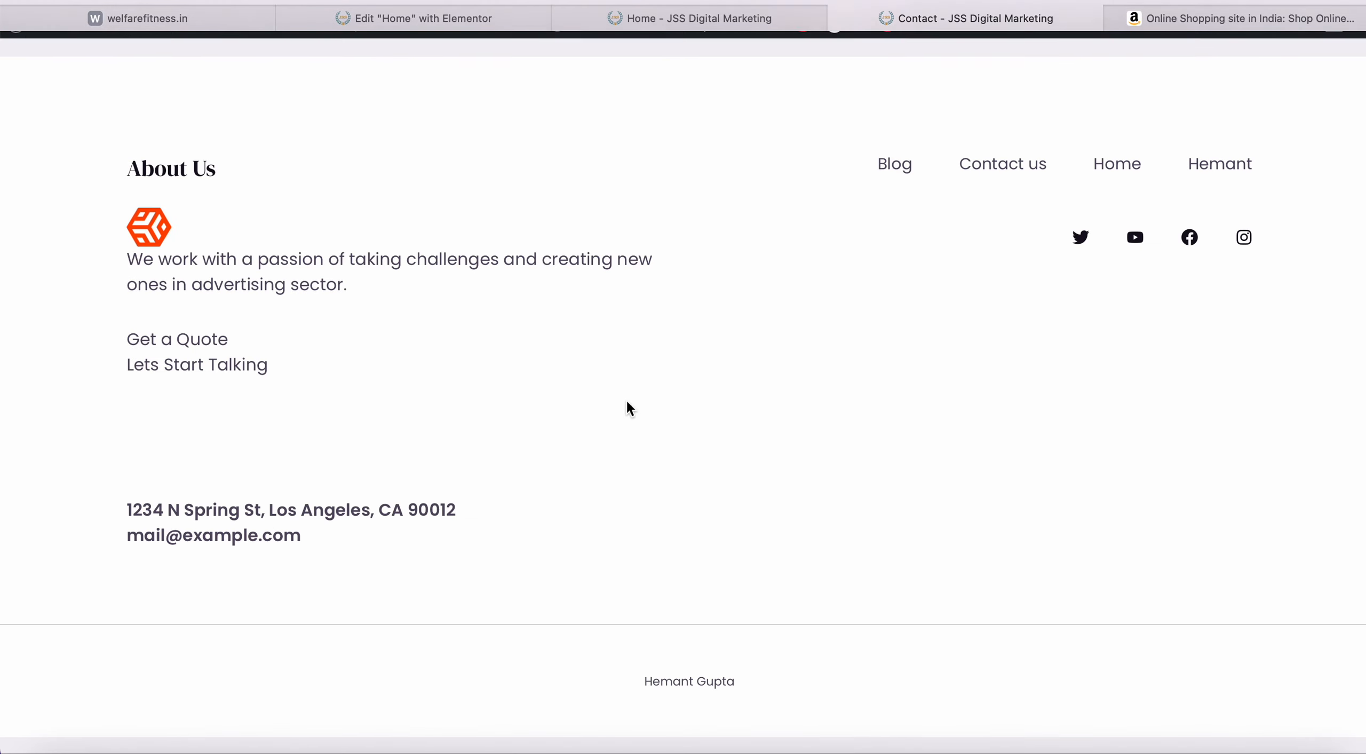
scroll(626, 401, up, 5)
scroll(630, 408, up, 10)
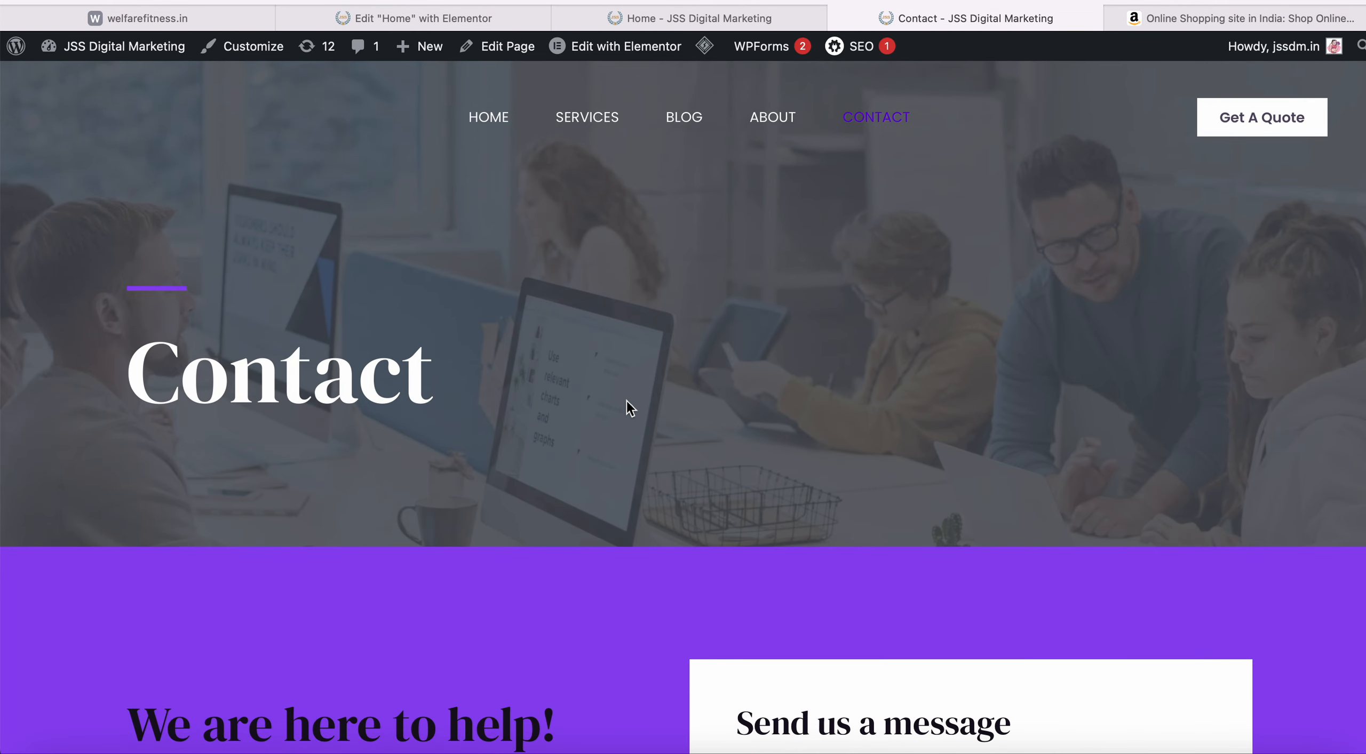
click(487, 117)
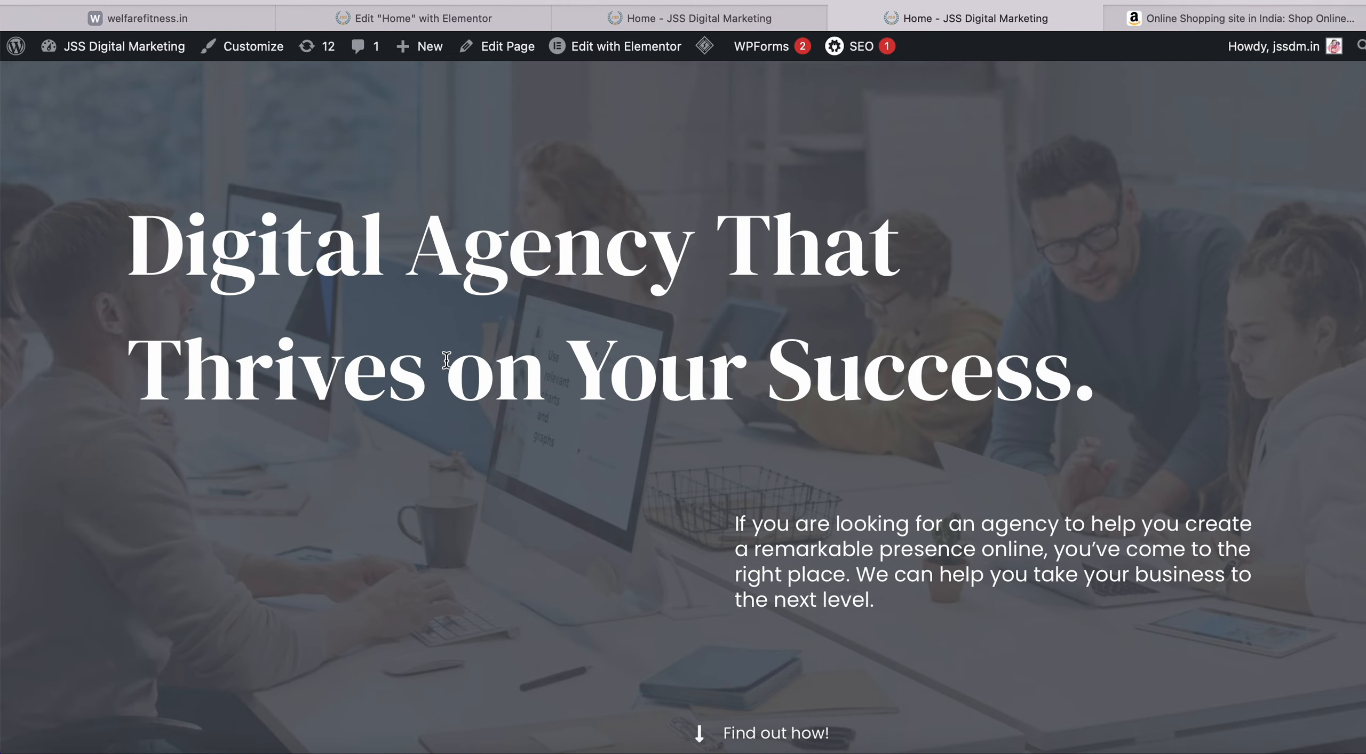
scroll(446, 360, down, 5)
scroll(445, 358, down, 15)
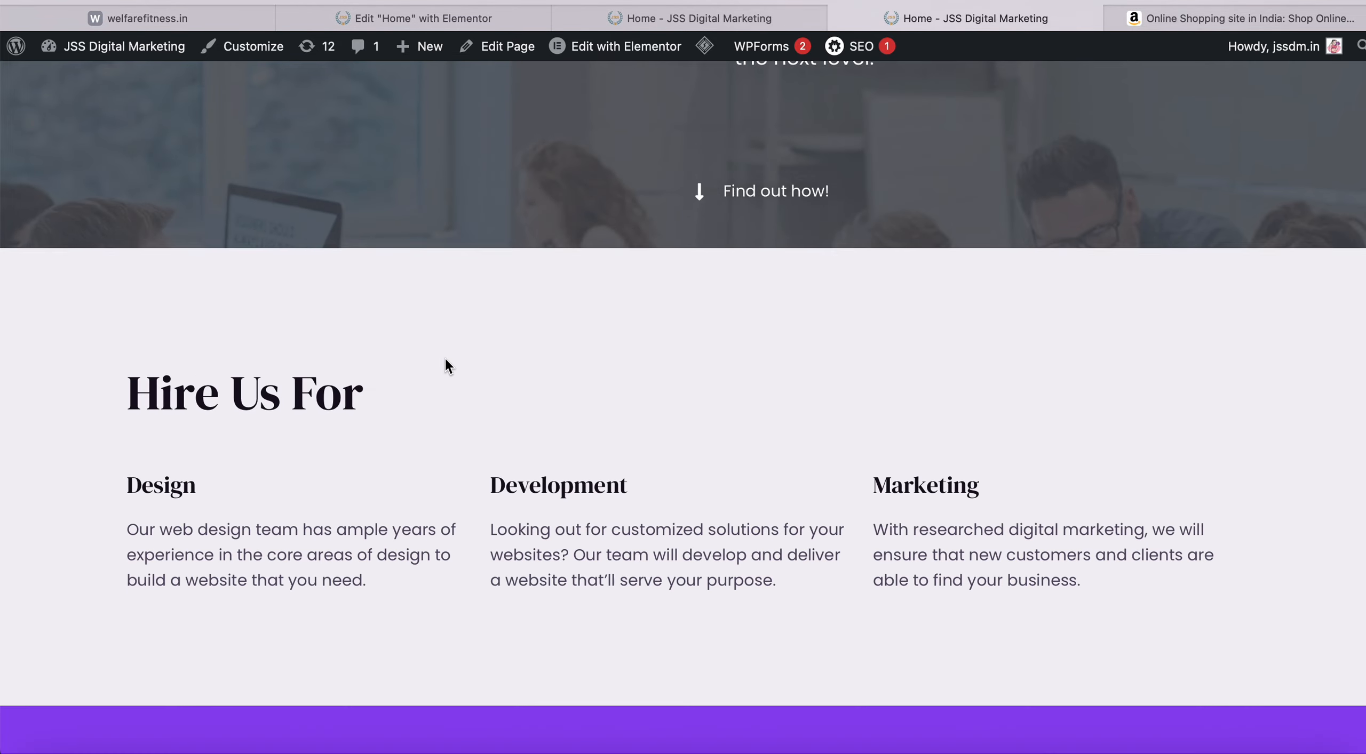
scroll(444, 358, up, 20)
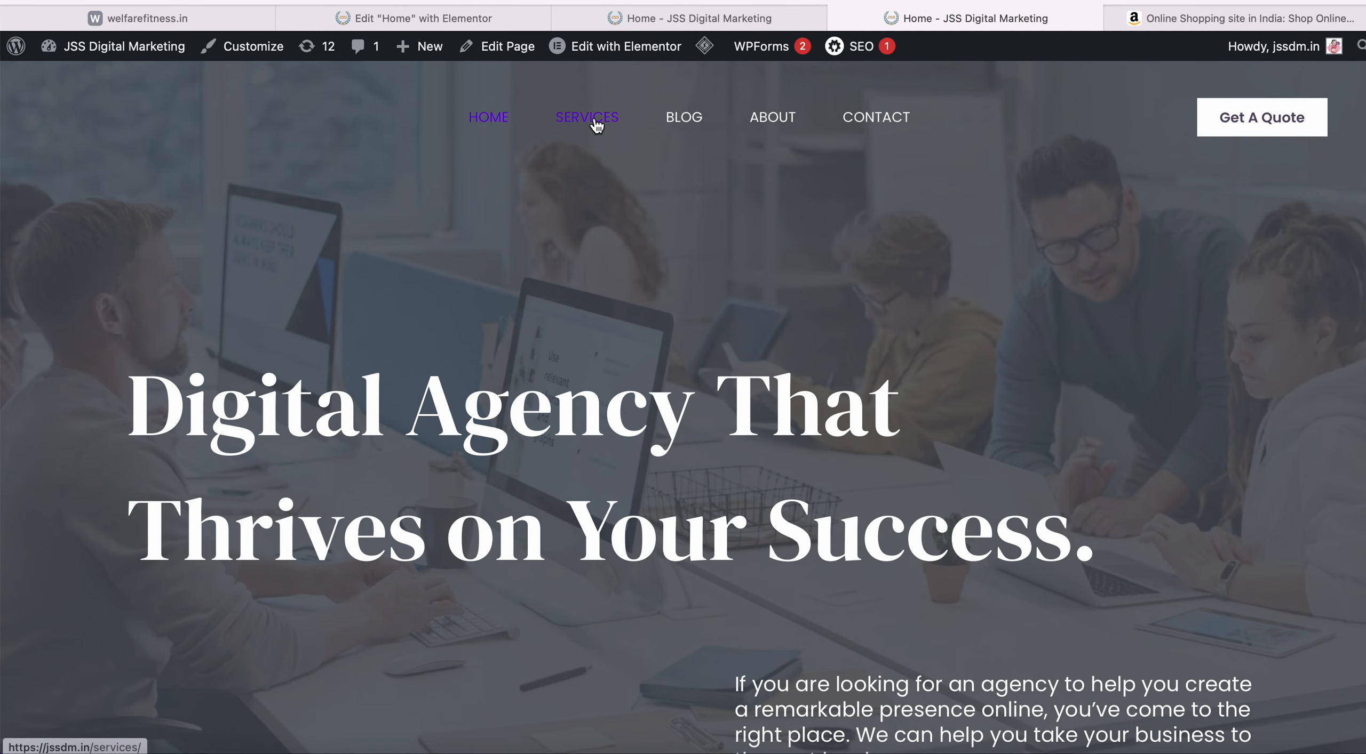
Go through Services and Blog again to reach the About Us page.
click(594, 118)
click(686, 122)
click(779, 121)
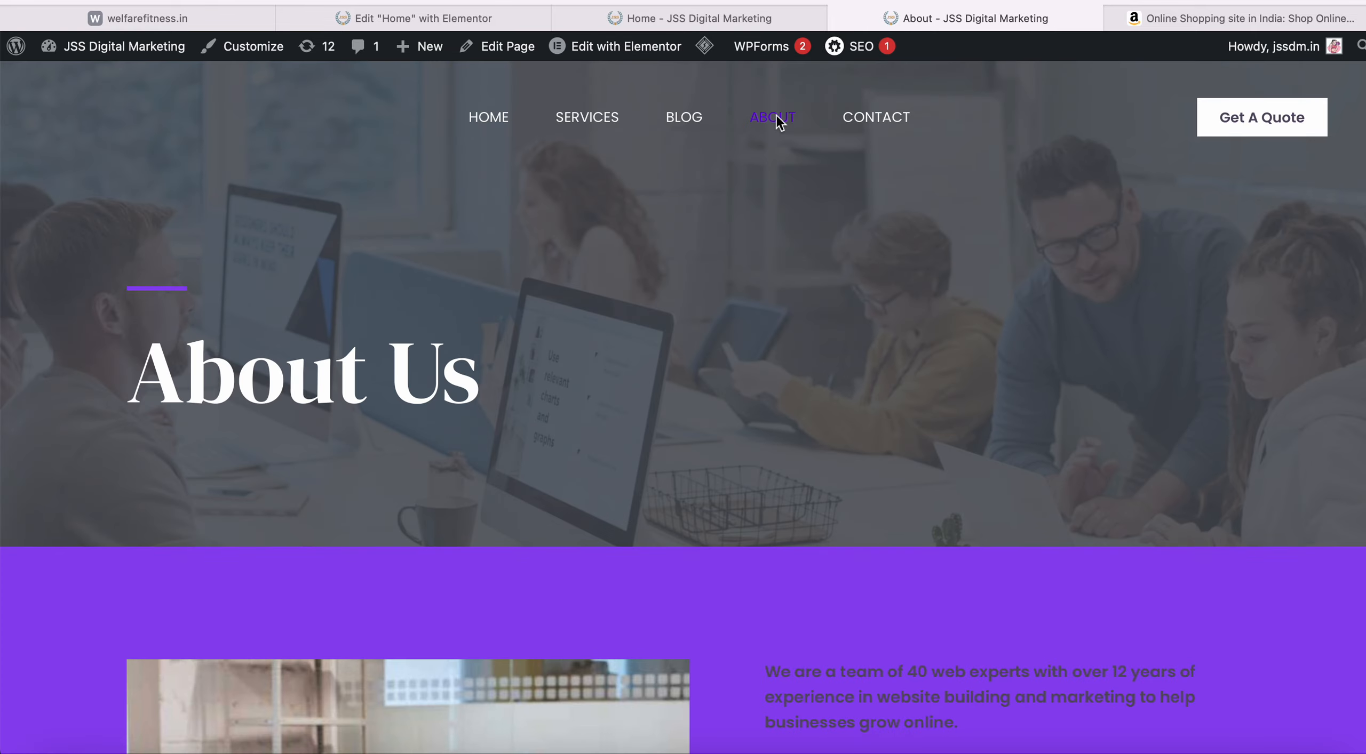
scroll(571, 507, down, 20)
scroll(570, 504, up, 20)
Scroll through the About Us banner and team description.
scroll(602, 382, down, 8)
scroll(601, 381, up, 9)
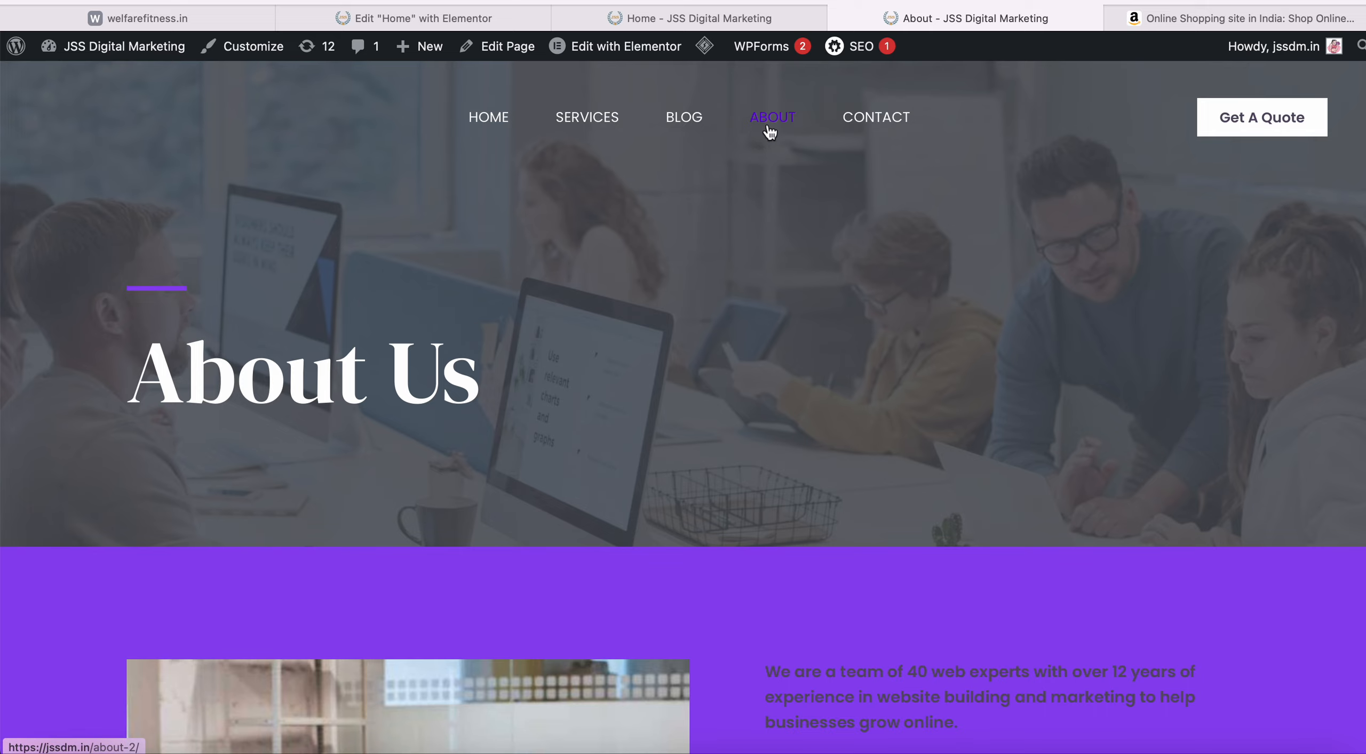
scroll(611, 331, down, 1)
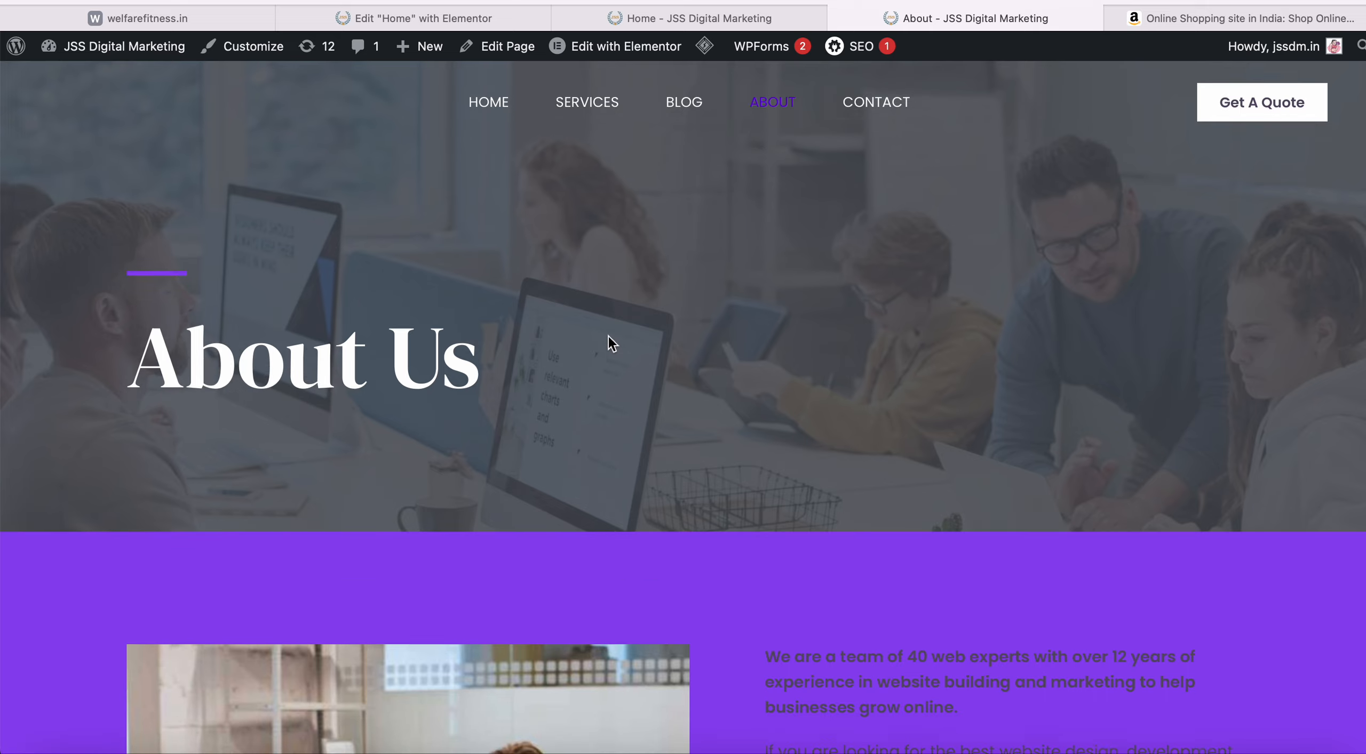
scroll(608, 336, down, 5)
scroll(608, 336, up, 6)
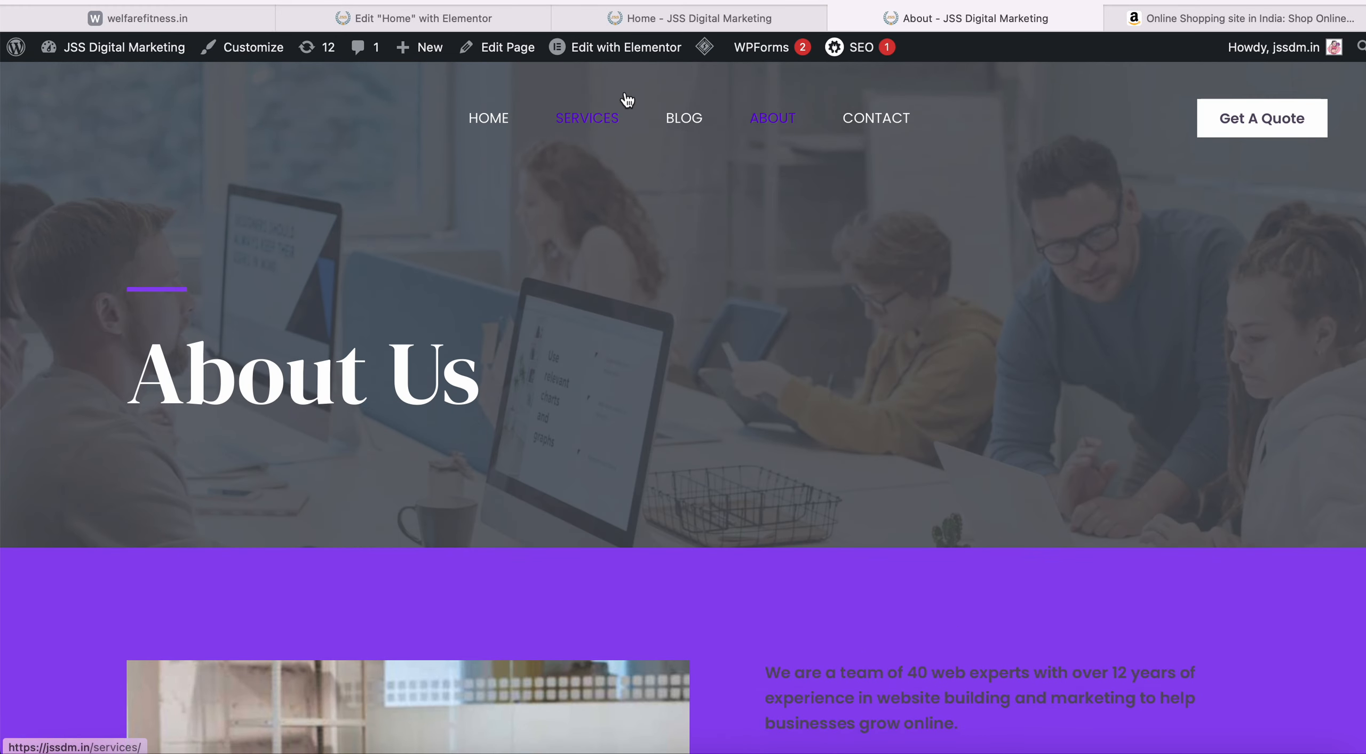
mouse_move(631, 60)
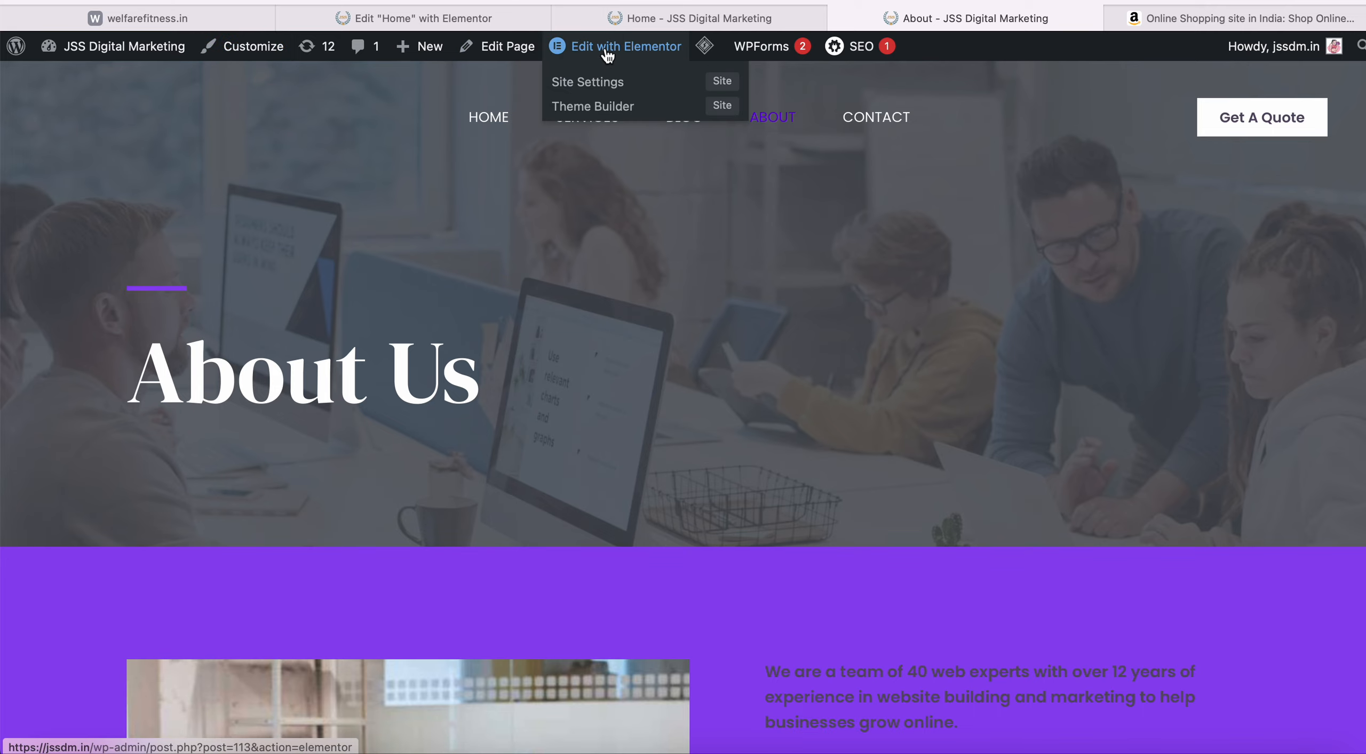
scroll(571, 436, down, 9)
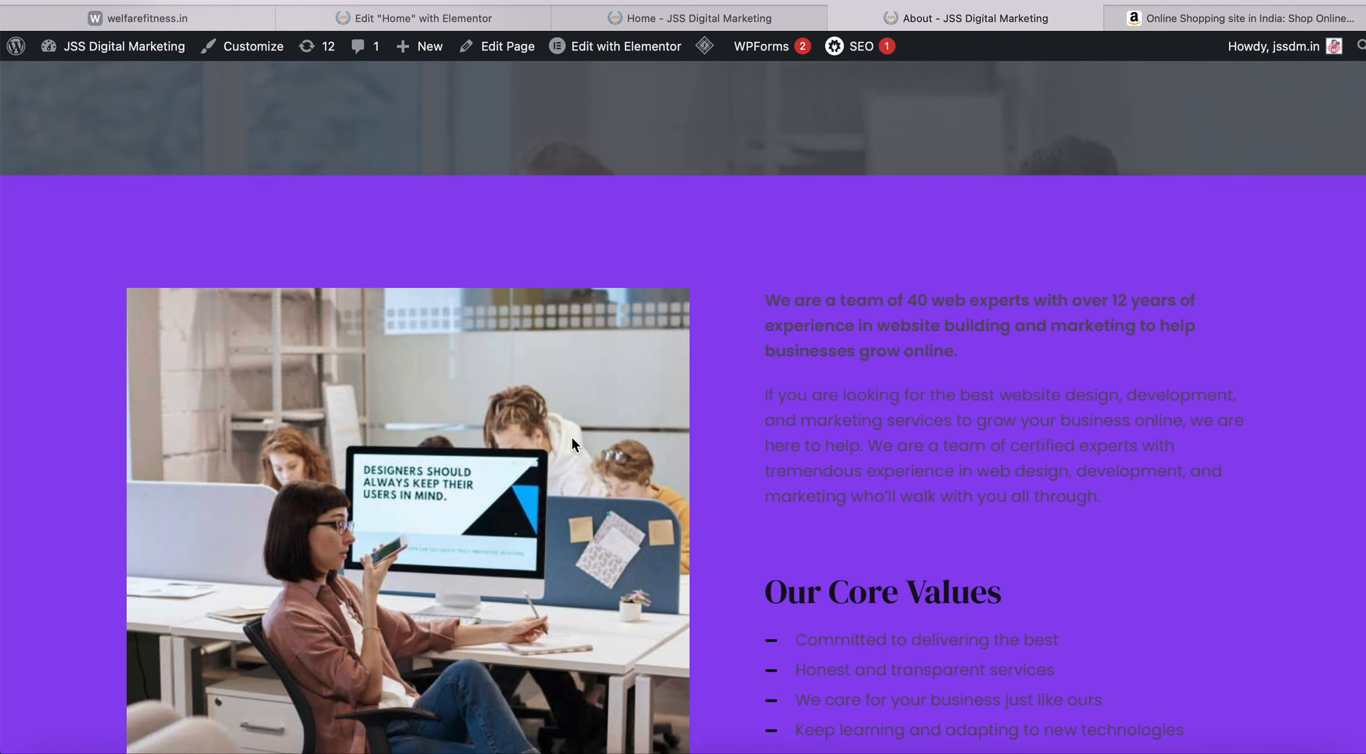
scroll(572, 437, up, 9)
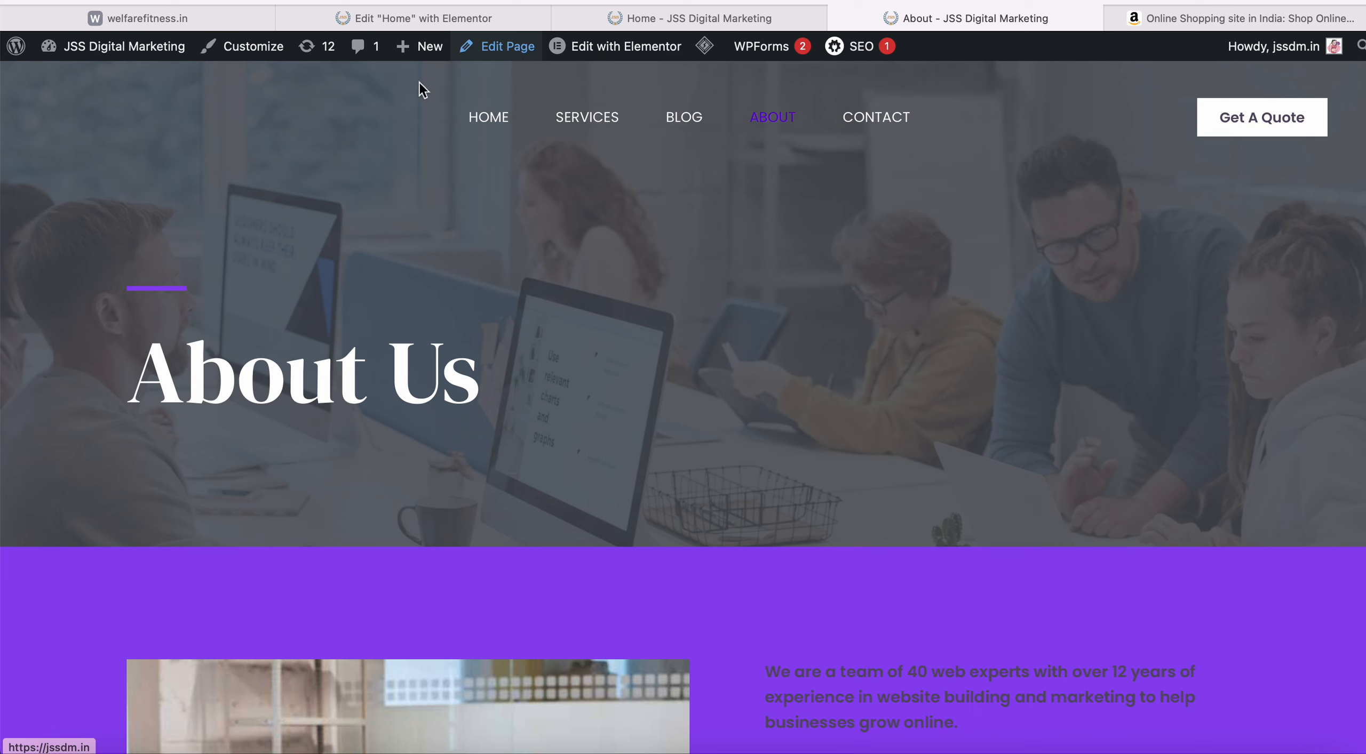
Switch to the welfarefitness.in site, review its homepage, and open its Services page.
click(155, 24)
scroll(399, 352, down, 15)
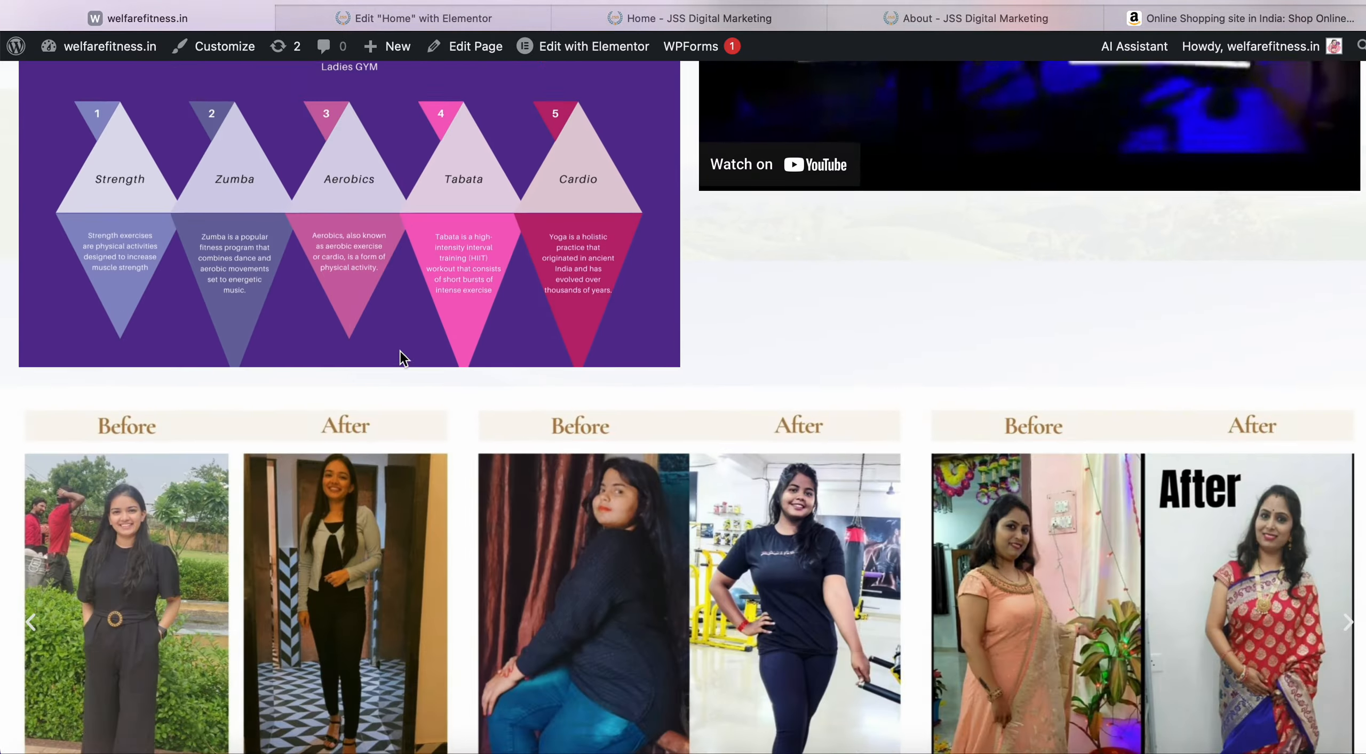
scroll(403, 358, down, 15)
scroll(399, 349, up, 20)
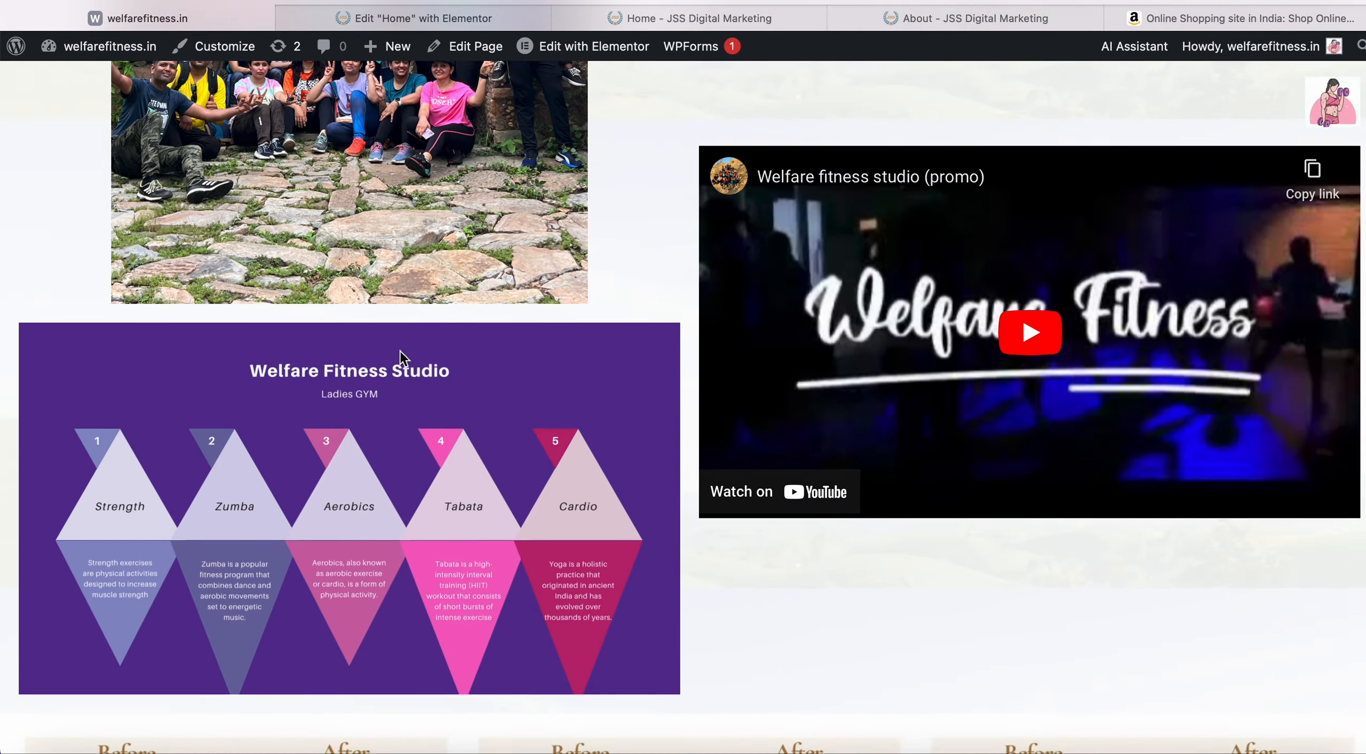
scroll(399, 349, up, 15)
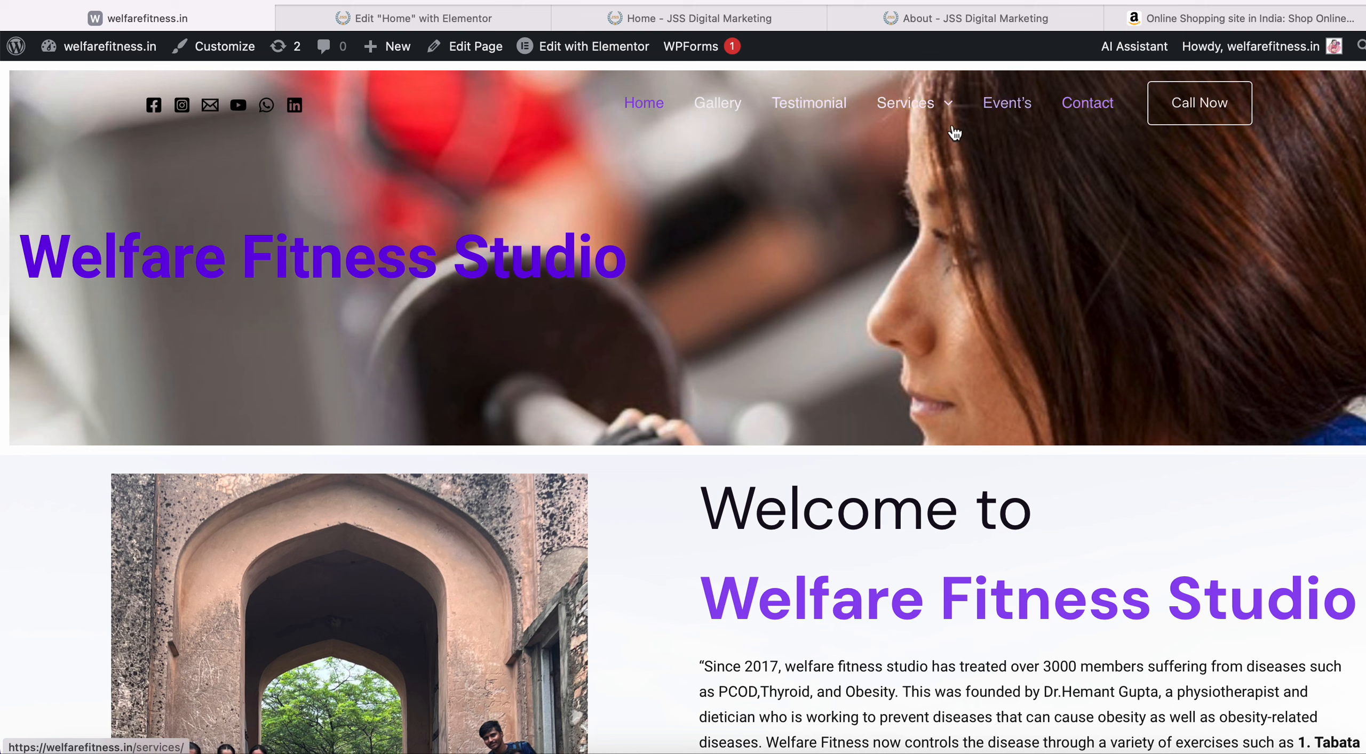
mouse_move(907, 104)
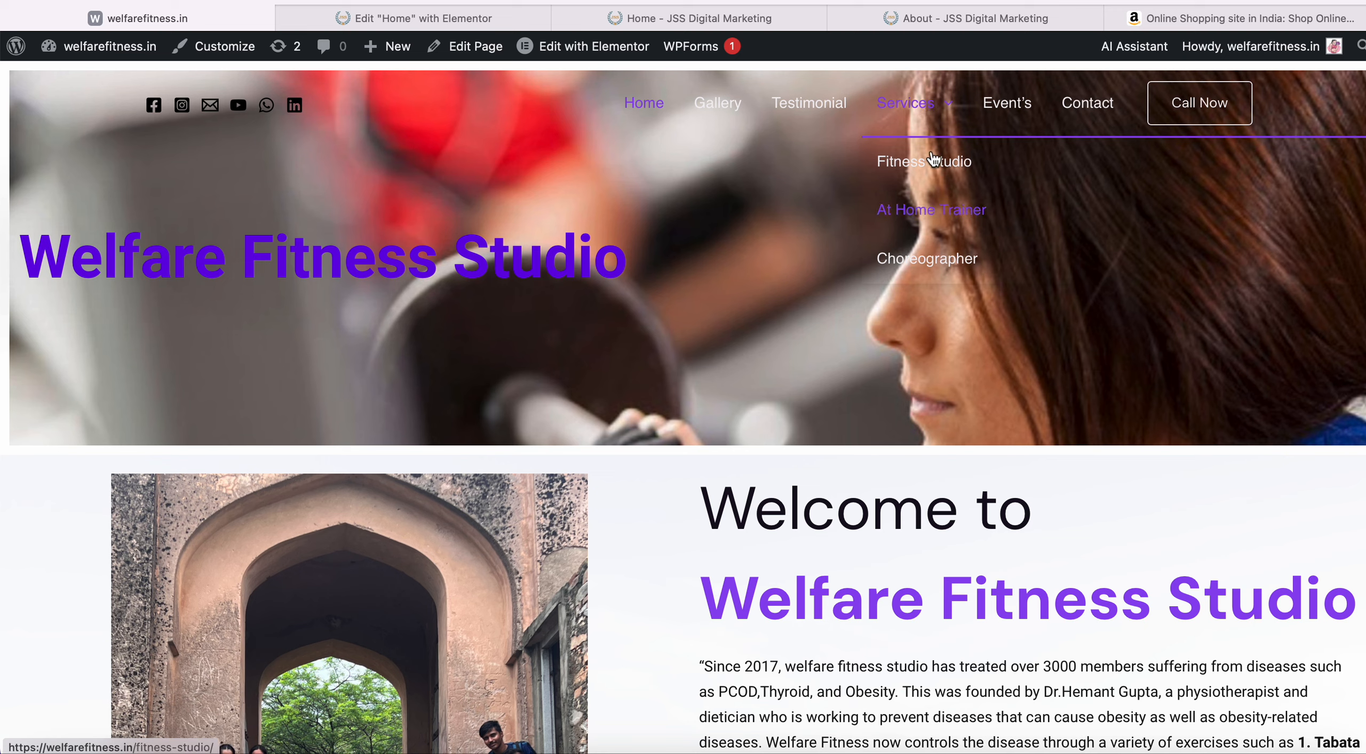
click(922, 105)
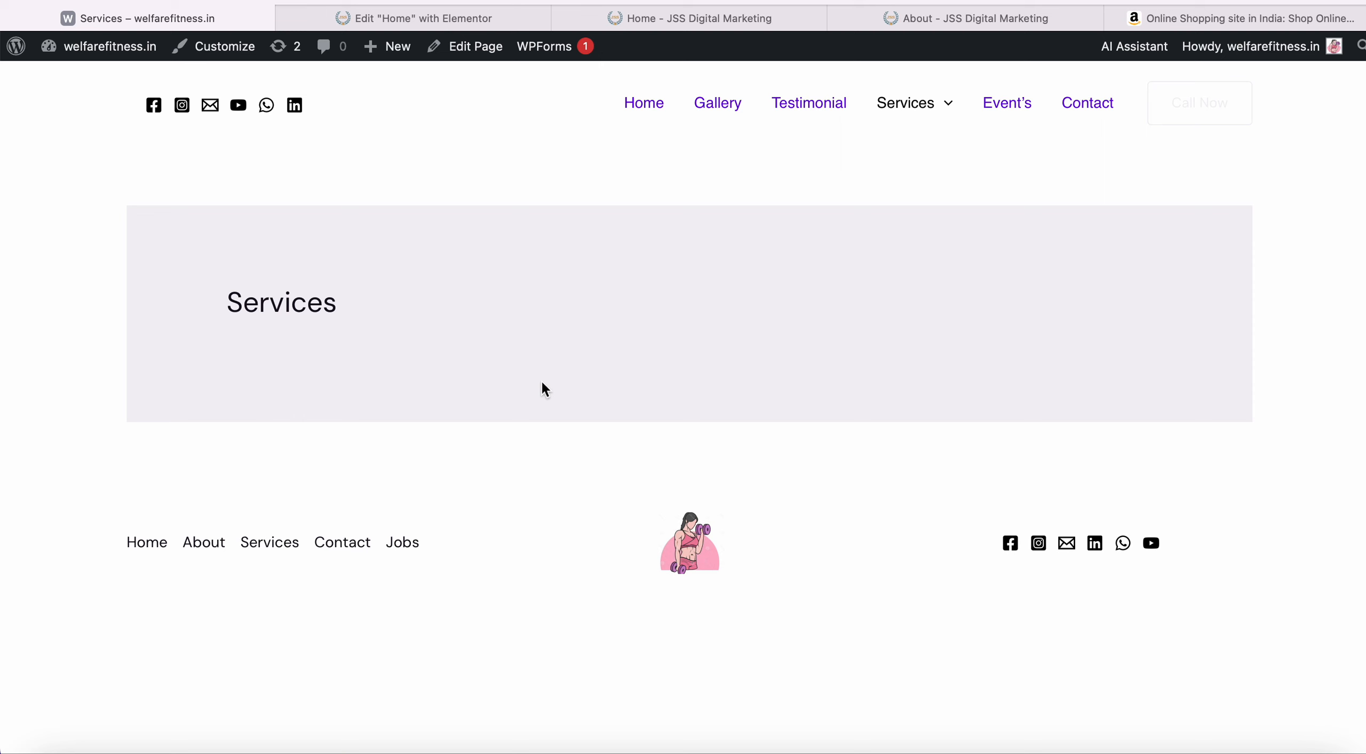
Close the Elementor, JSS Home, JSS About and Amazon tabs.
click(491, 19)
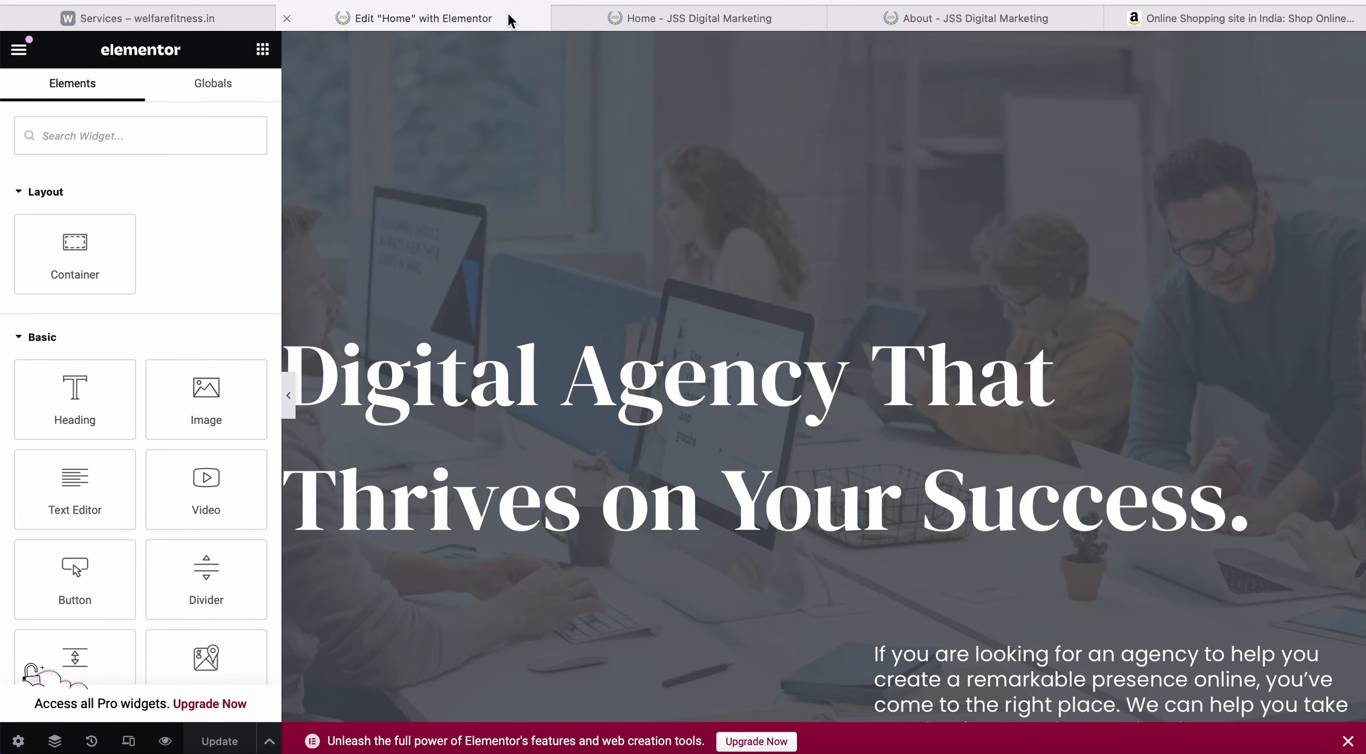
click(287, 18)
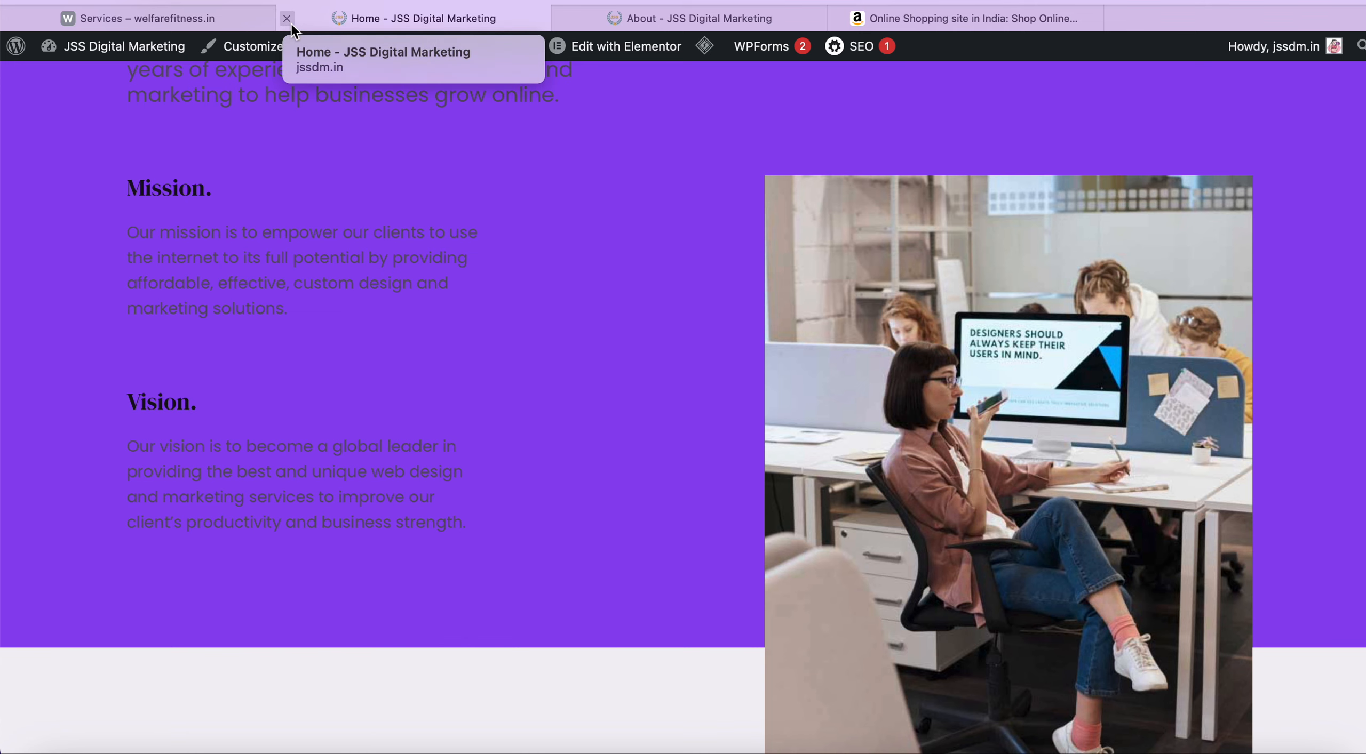
click(288, 20)
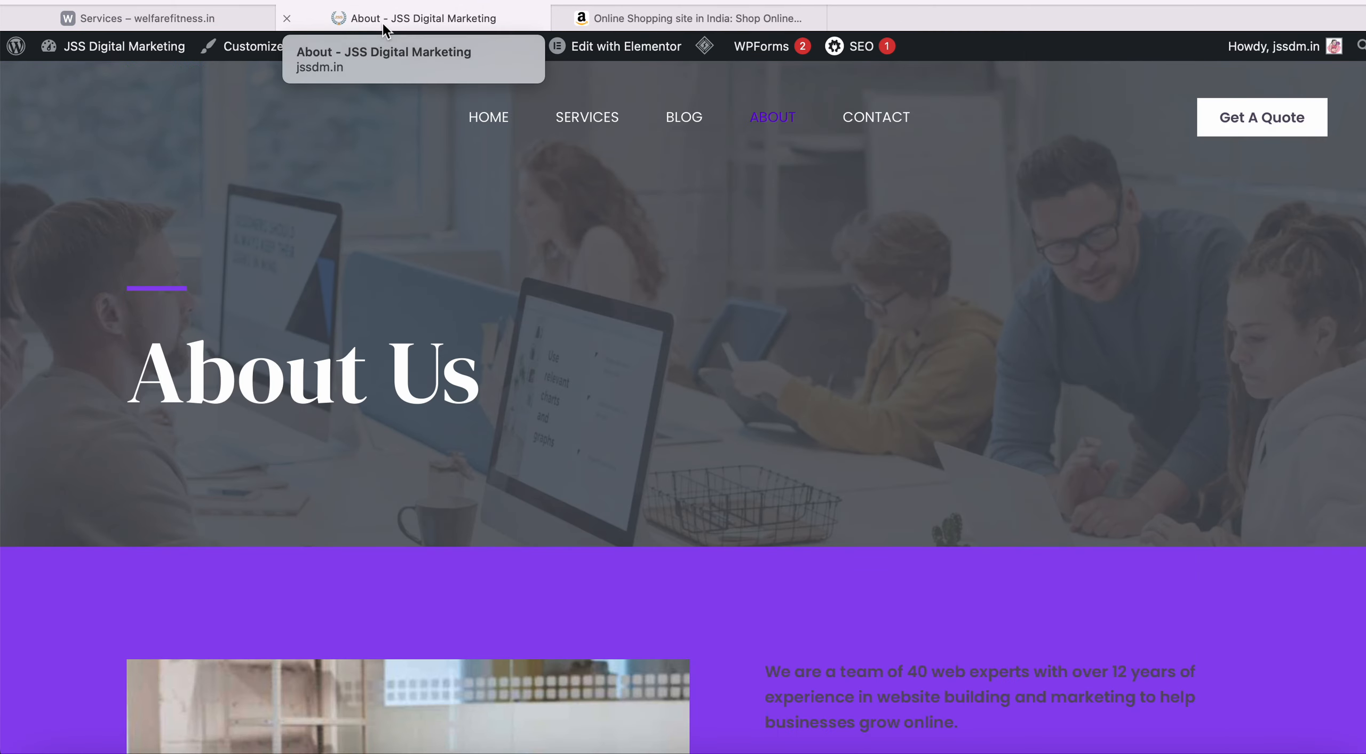
click(287, 19)
click(290, 21)
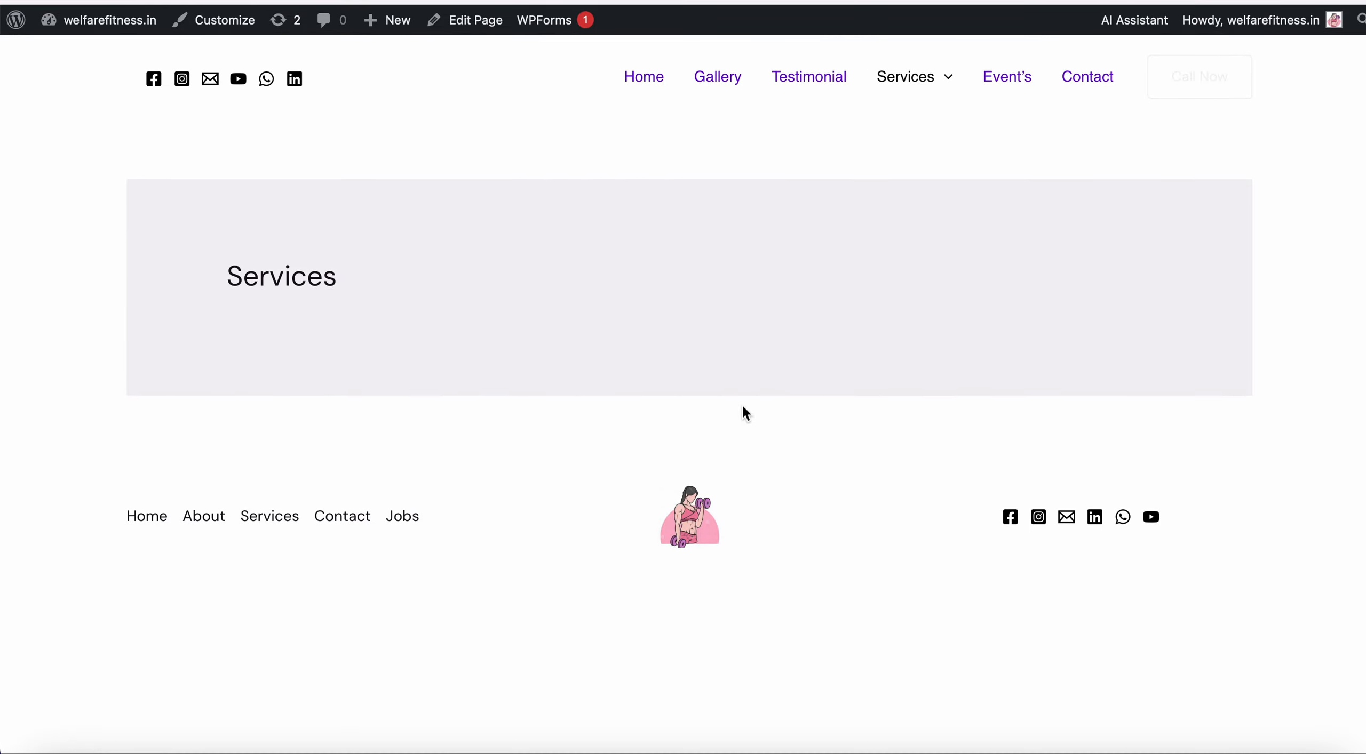
Load the JSS Digital Marketing home page in a new tab.
key(super+t)
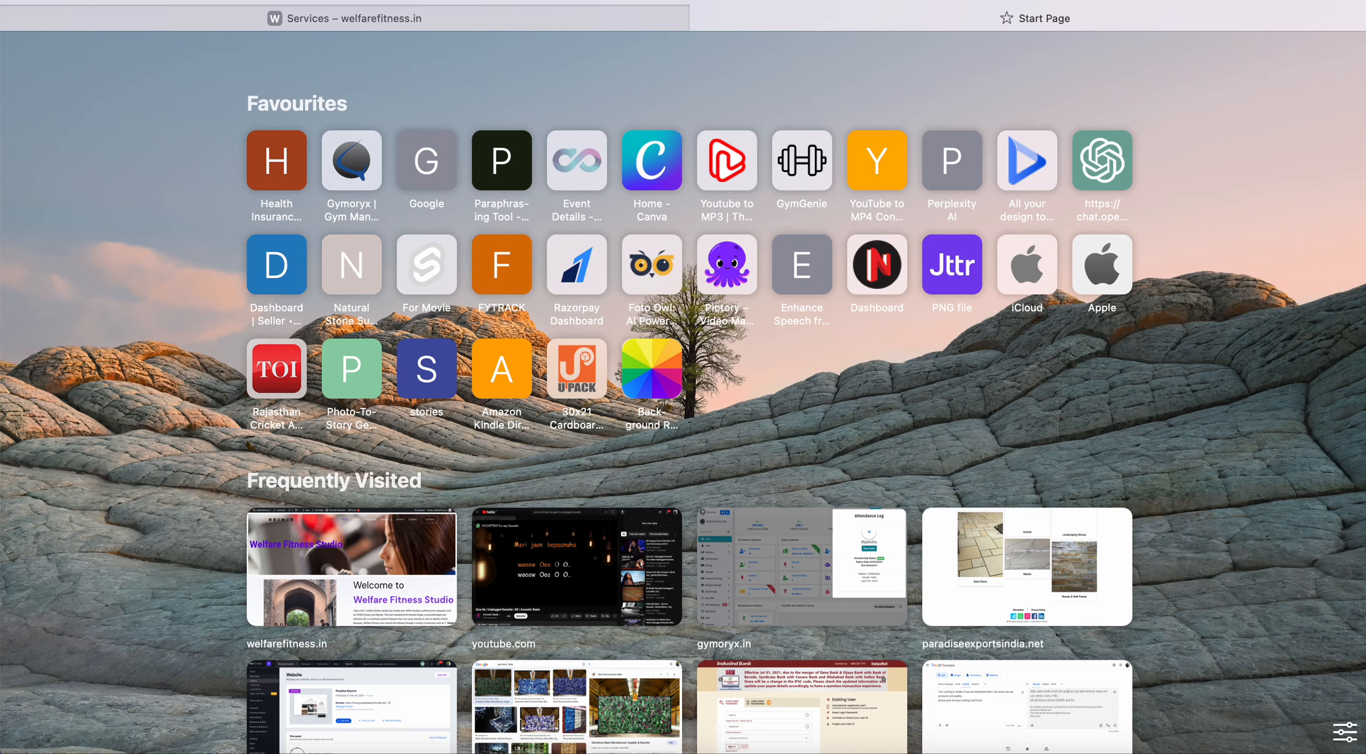
text(jo)
key(Escape)
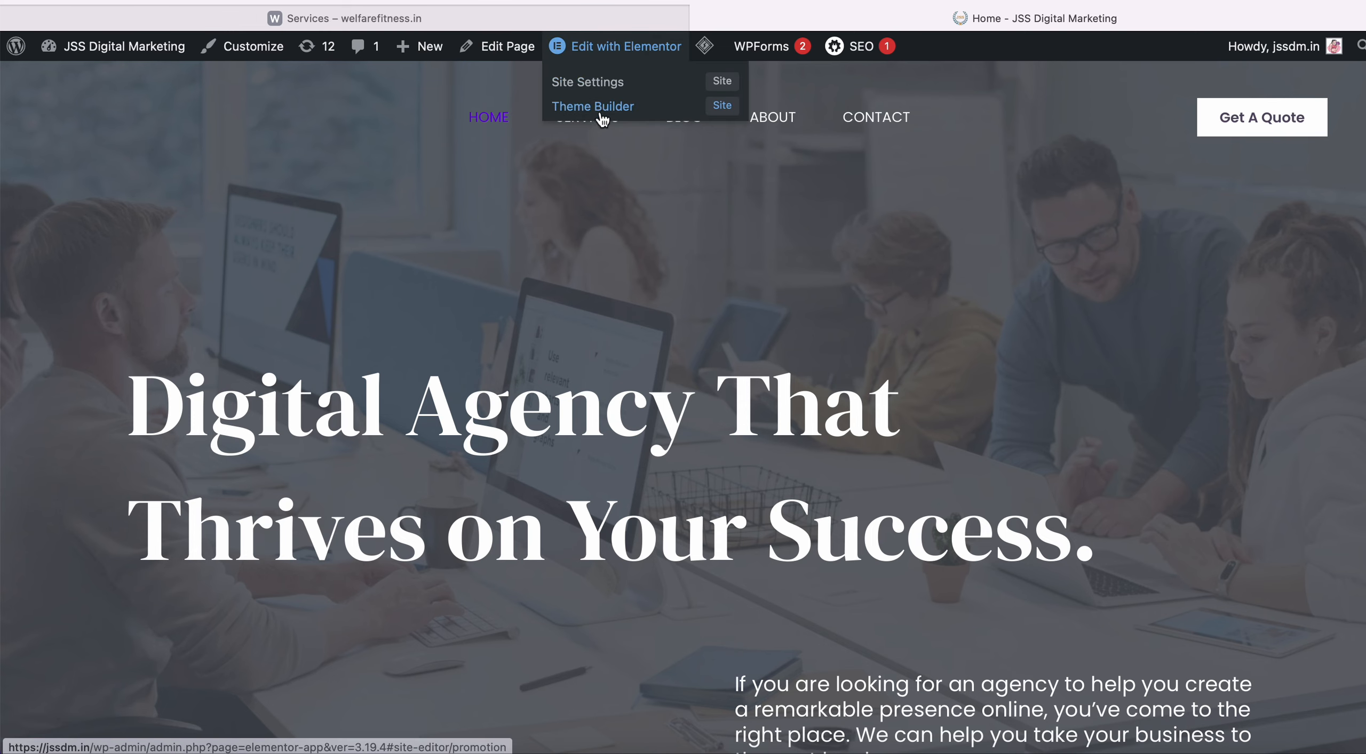
Open the JSS Services page and review its banner and How can we help you? section.
click(576, 113)
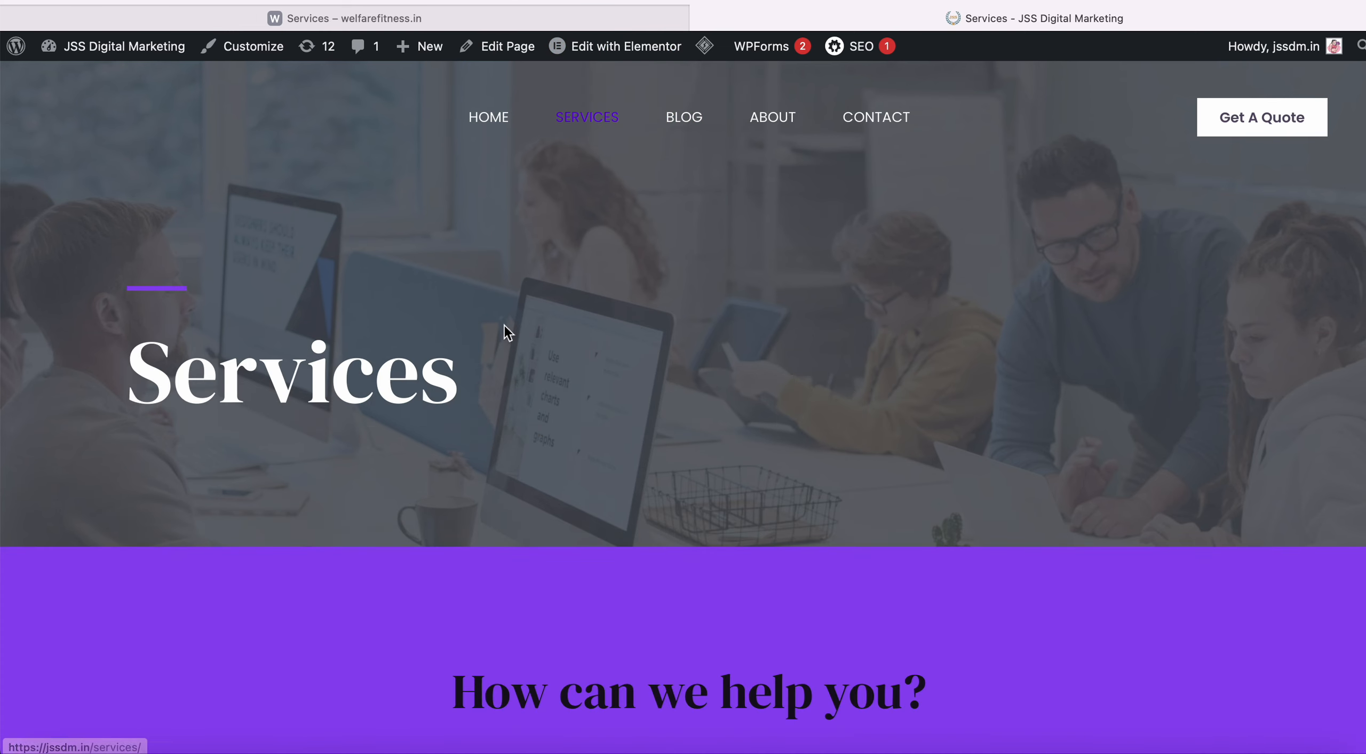
scroll(503, 324, down, 1)
scroll(503, 324, up, 1)
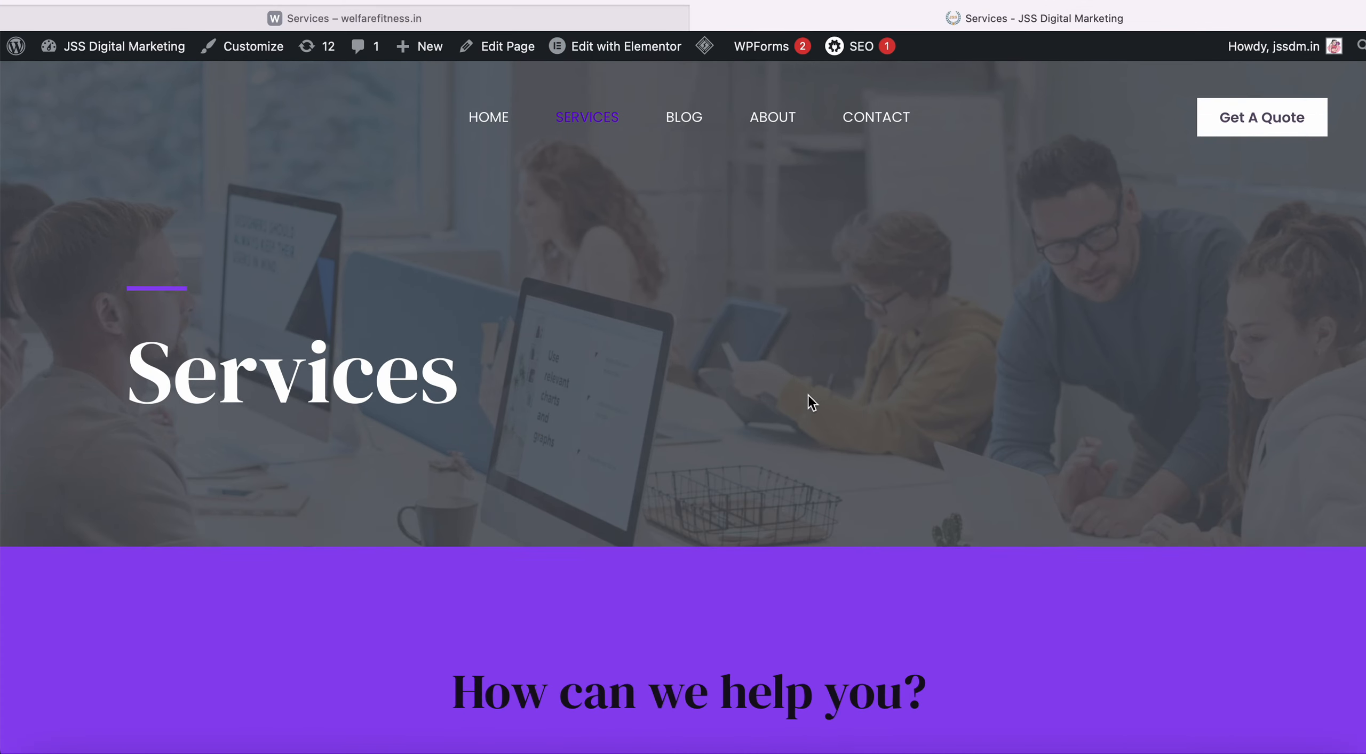
scroll(808, 396, down, 10)
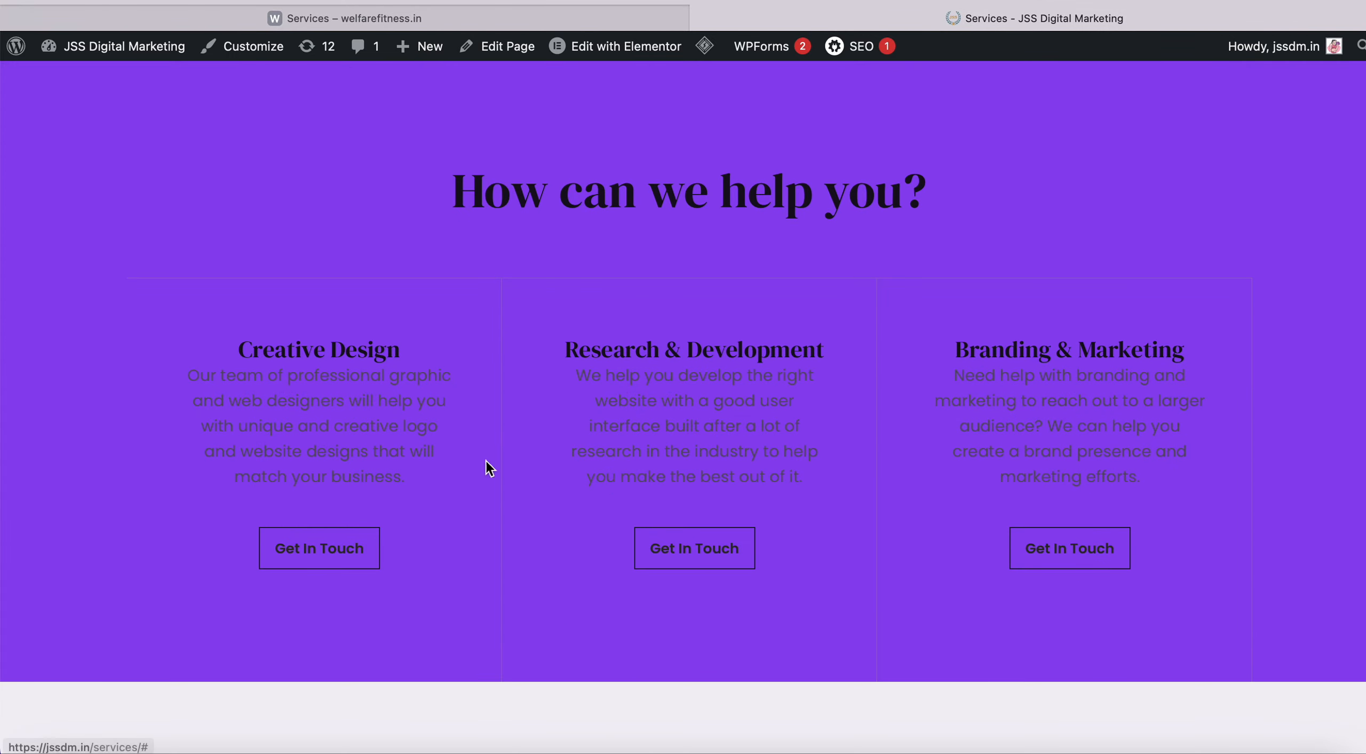
scroll(759, 424, down, 15)
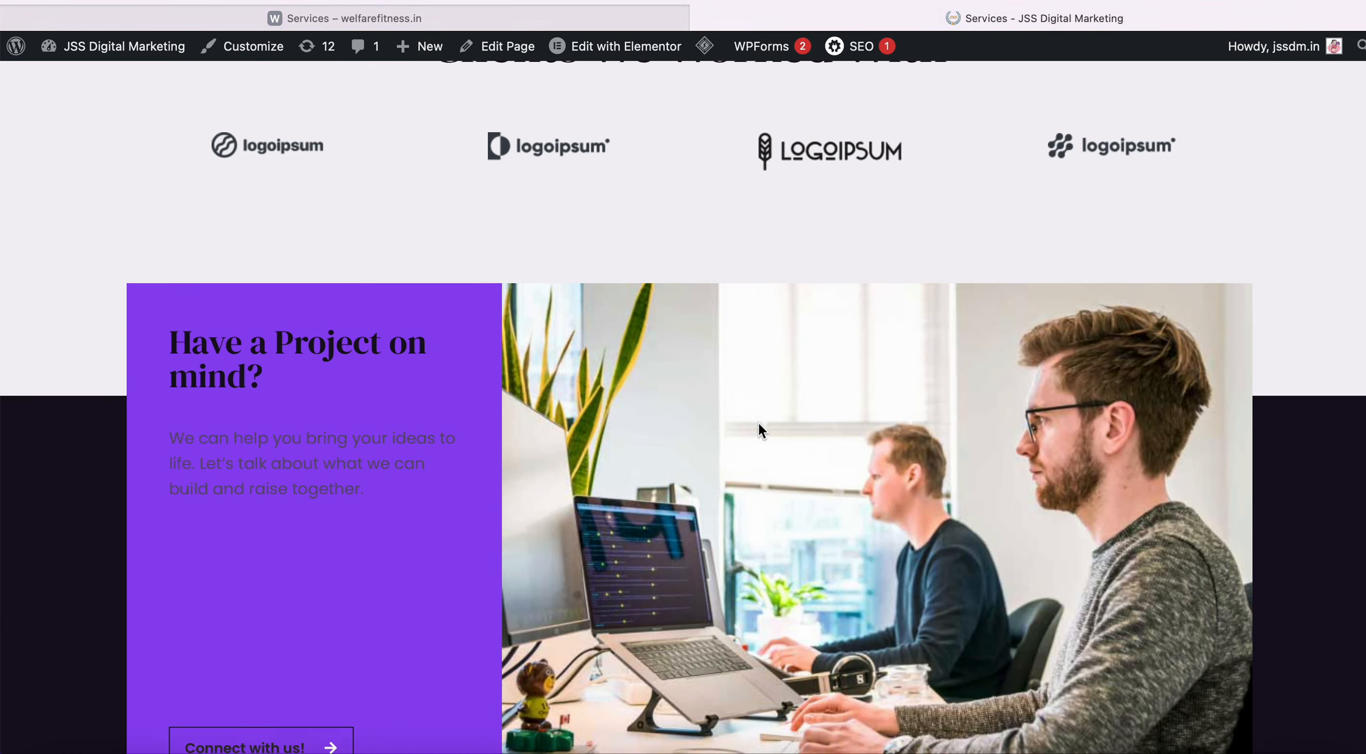
scroll(758, 424, down, 10)
scroll(758, 424, up, 15)
scroll(757, 421, up, 15)
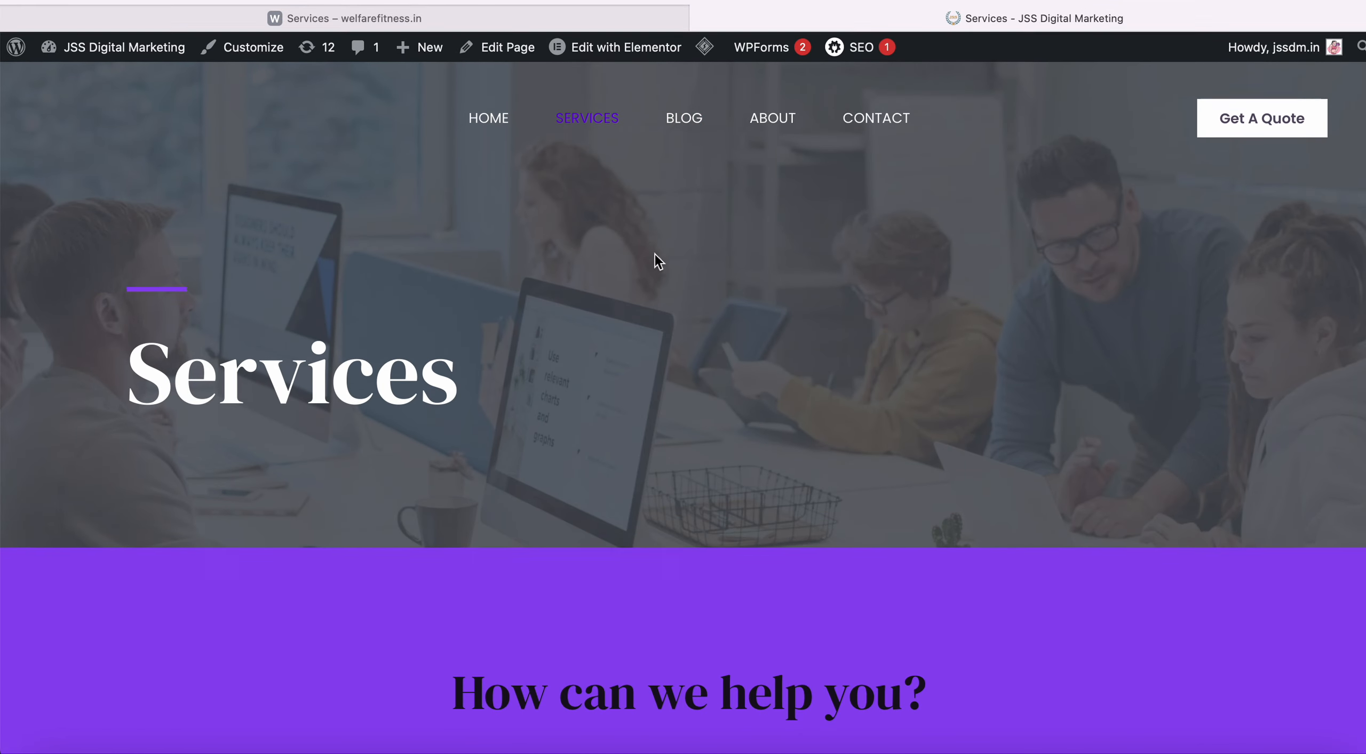
scroll(655, 254, down, 3)
scroll(655, 254, up, 3)
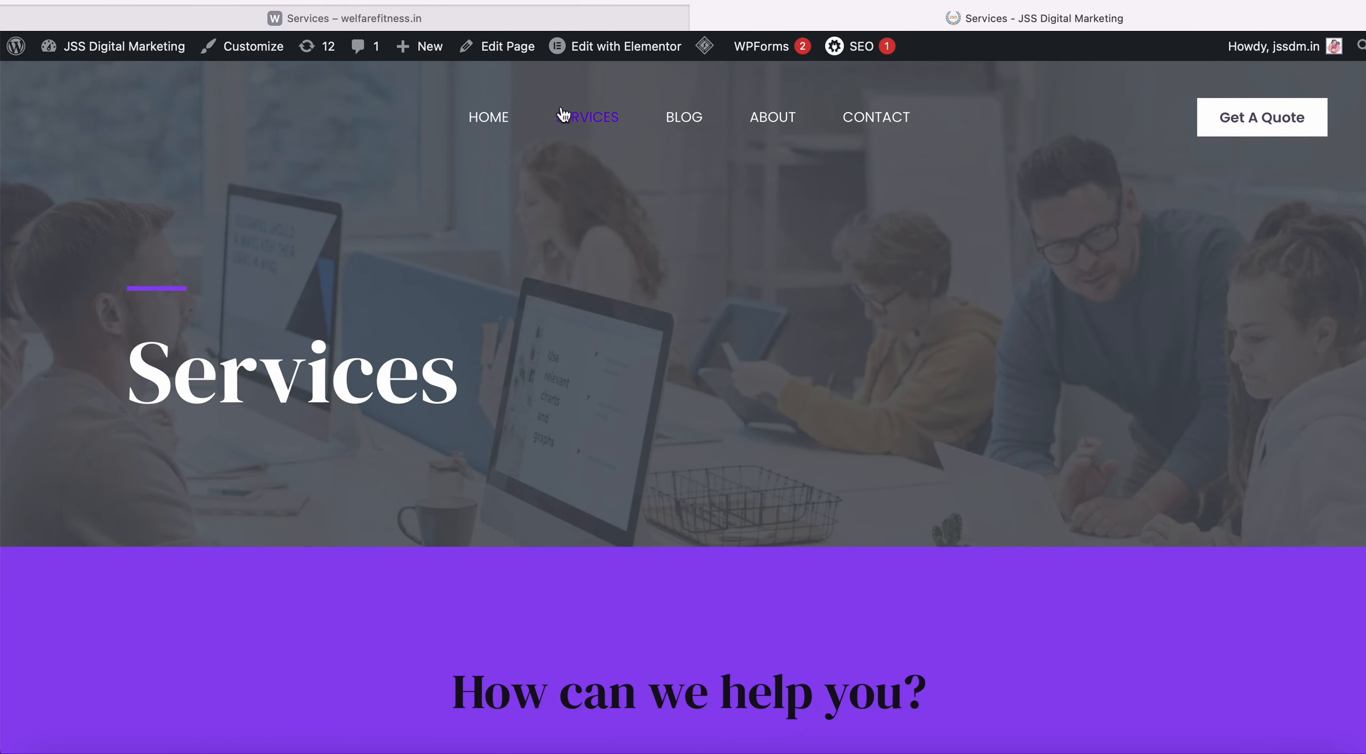
scroll(546, 288, down, 2)
scroll(546, 288, up, 2)
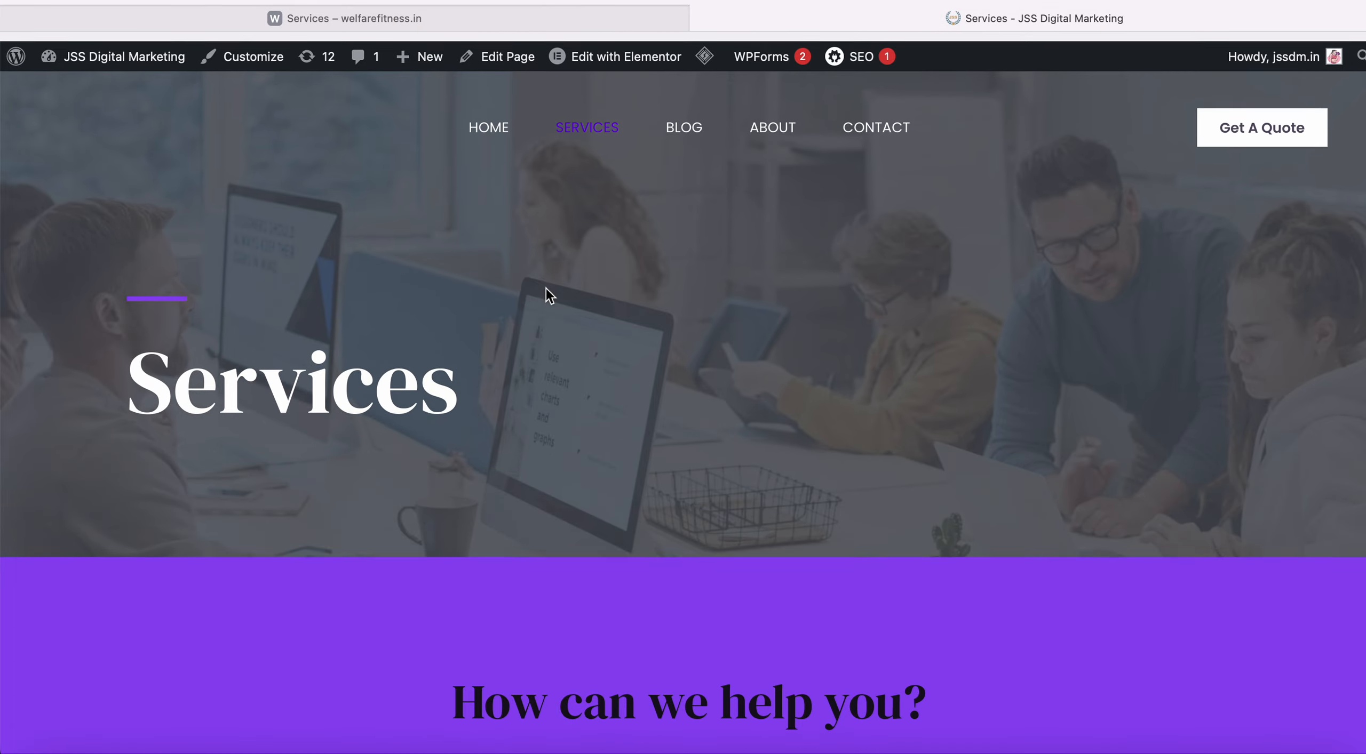
scroll(546, 288, down, 20)
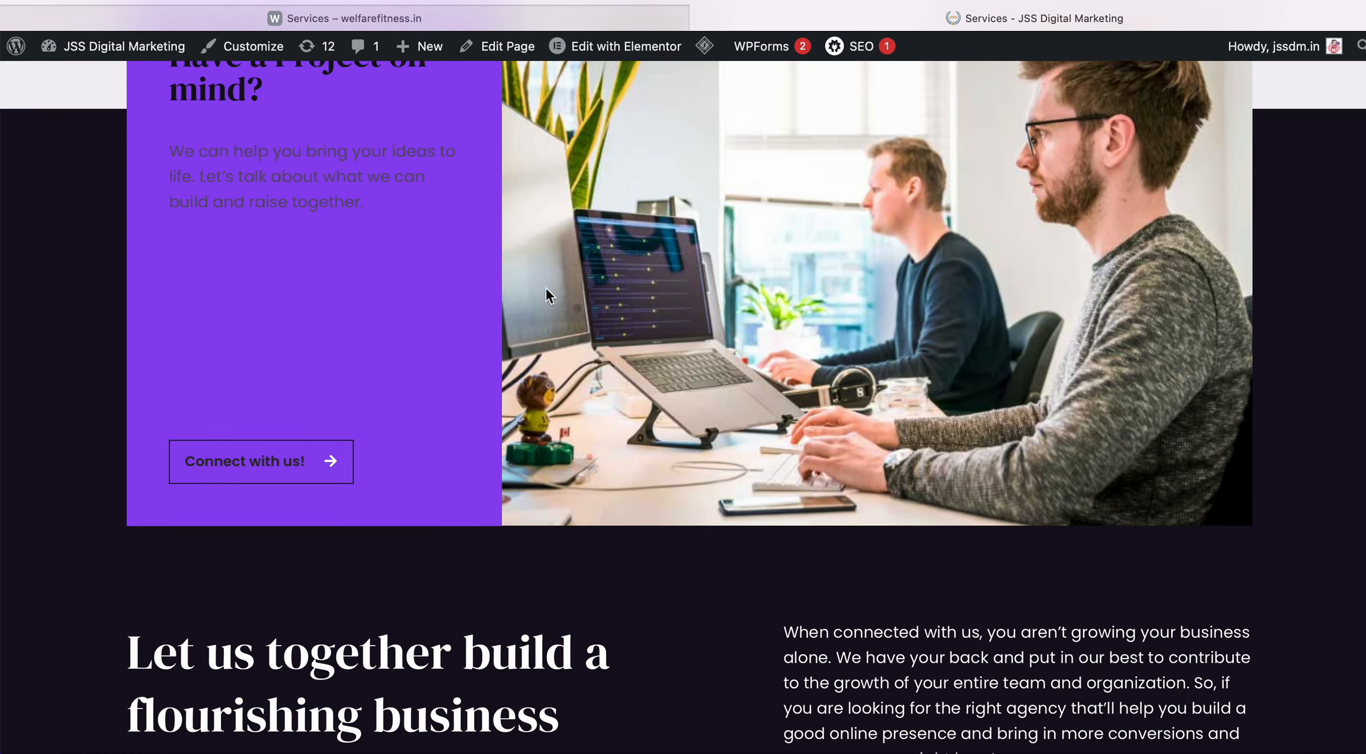
scroll(546, 288, up, 20)
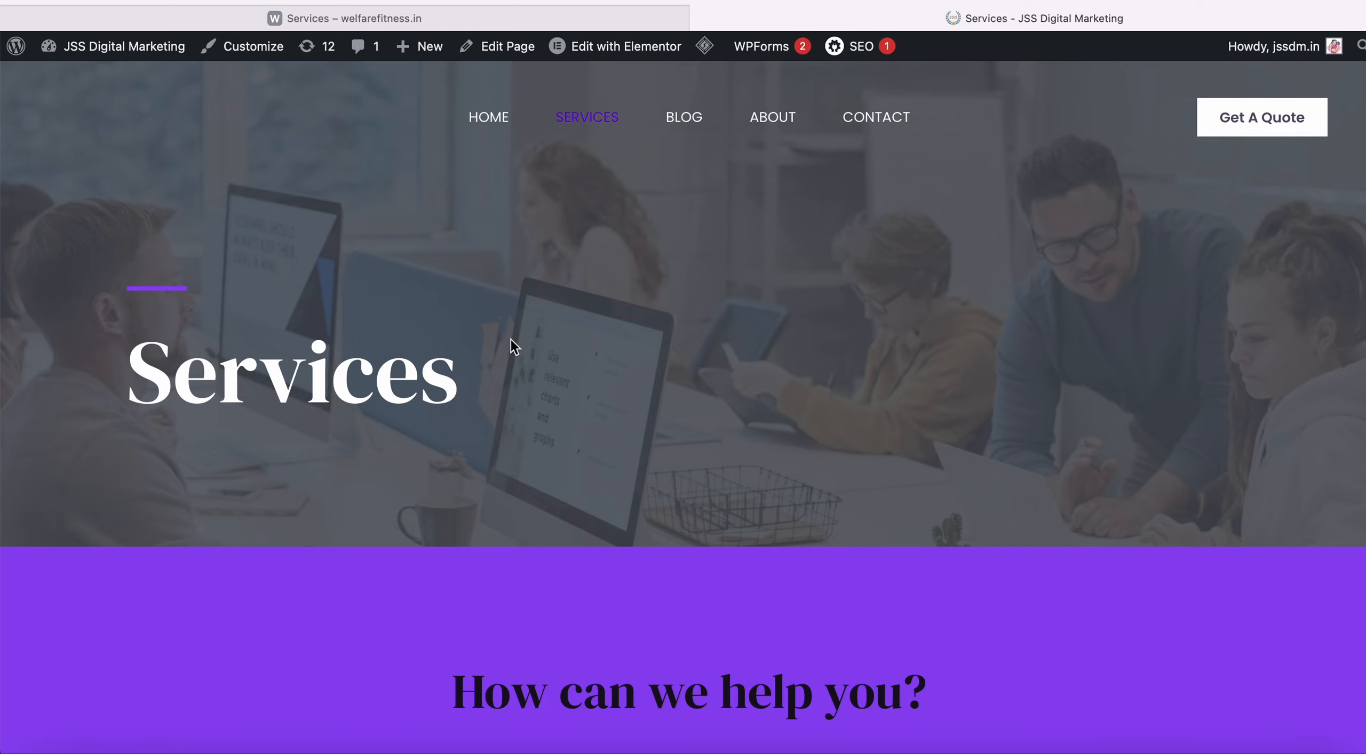
Switch back to the Services – welfarefitness.in tab.
click(497, 19)
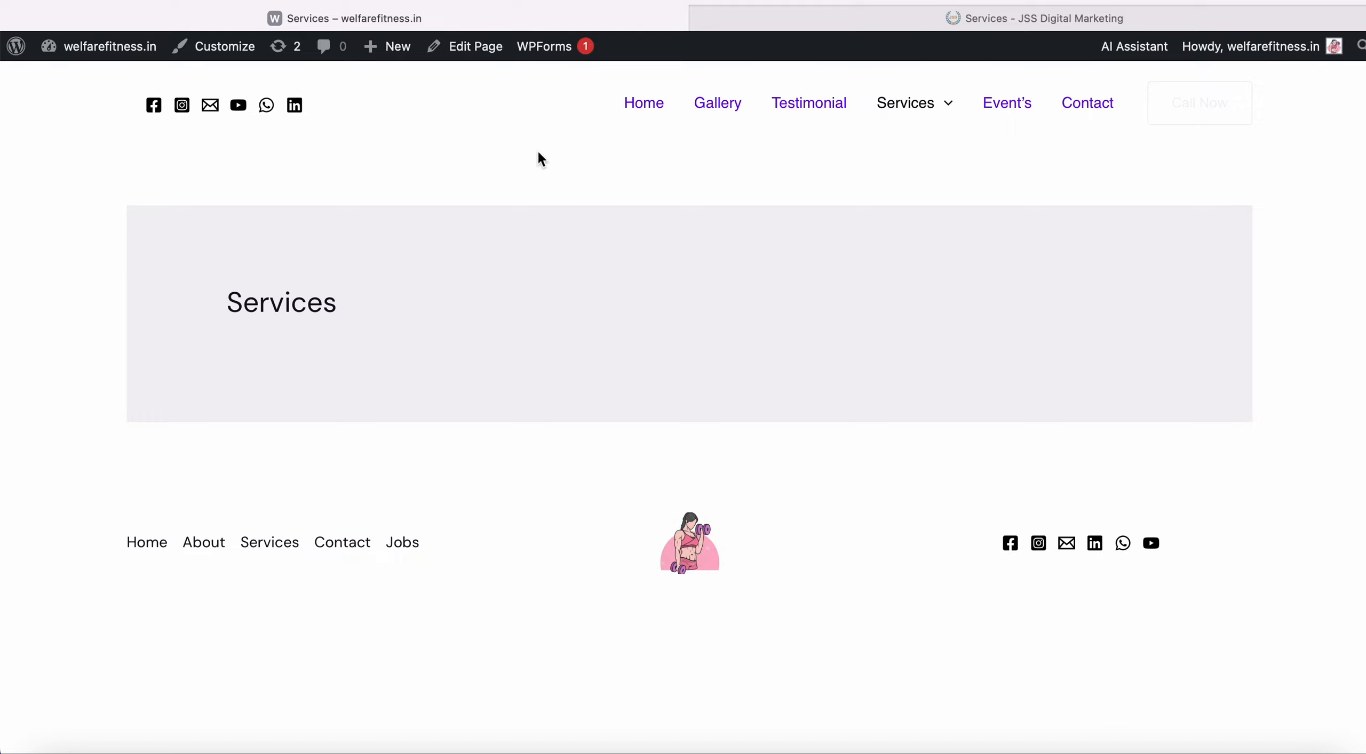
Switch the fitness Services page from the block editor to Elementor, confirming Leave Page.
click(478, 47)
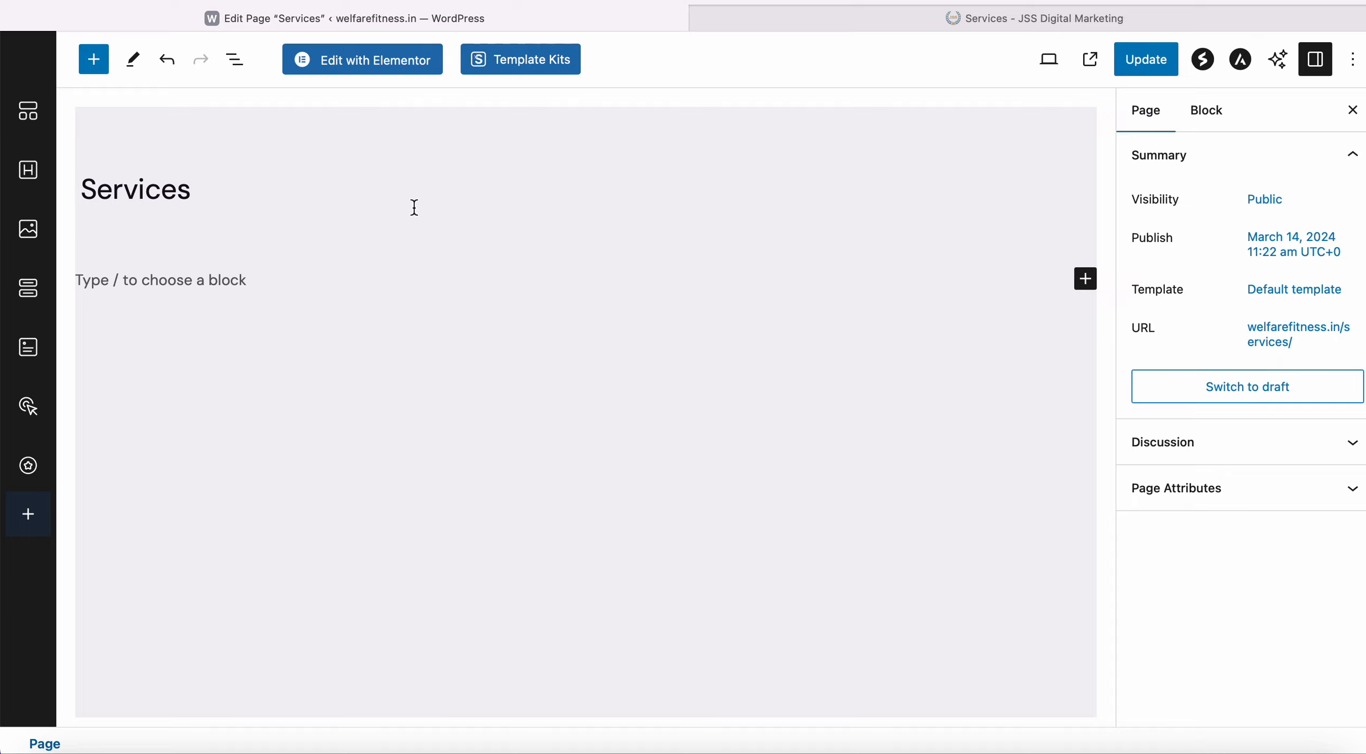
click(394, 75)
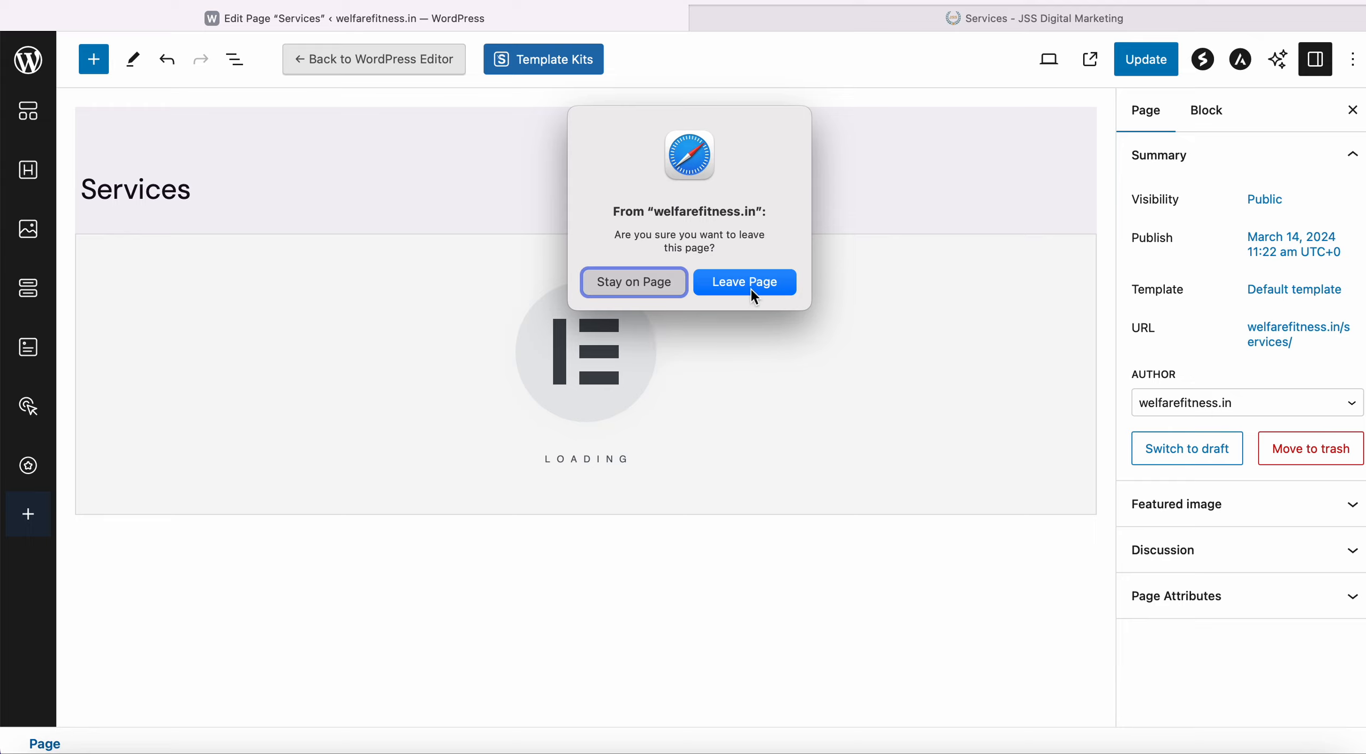
click(751, 290)
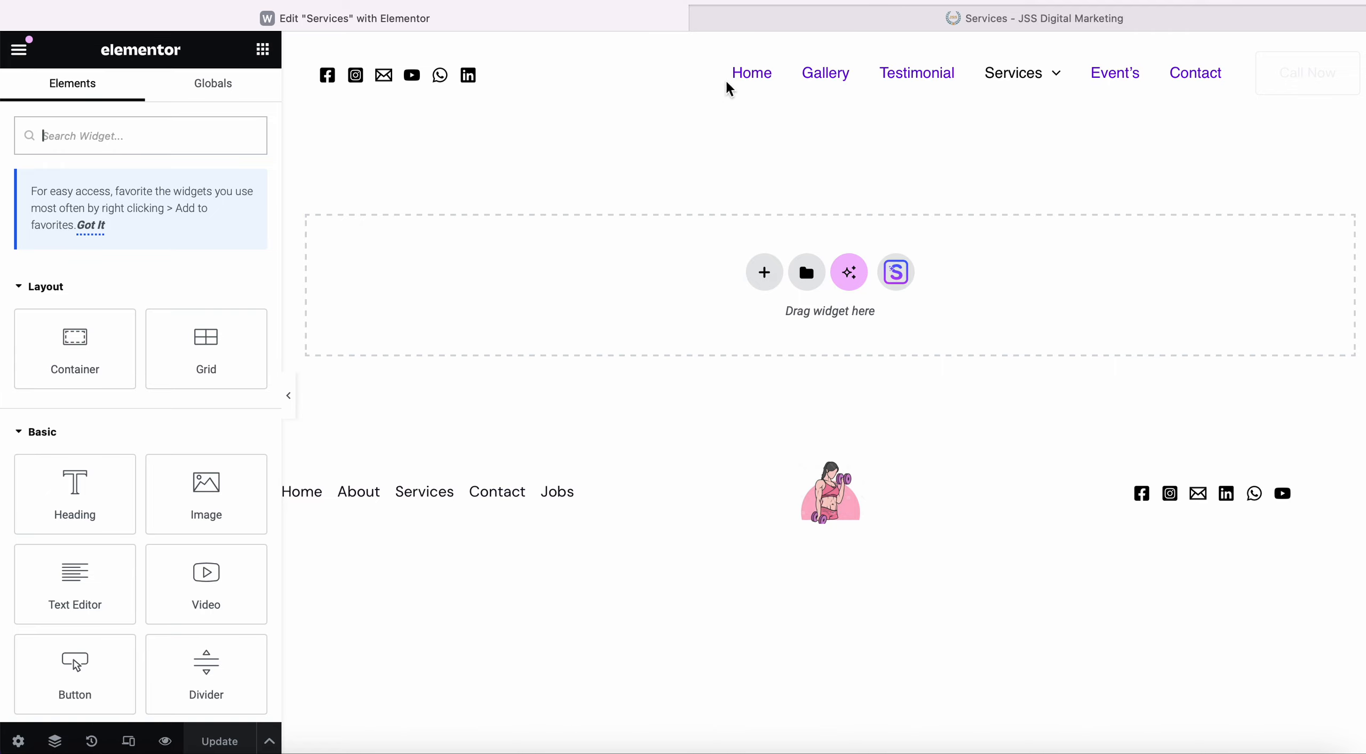
Load welfarefitness.in and open its live Services page, now just header and footer.
click(777, 1)
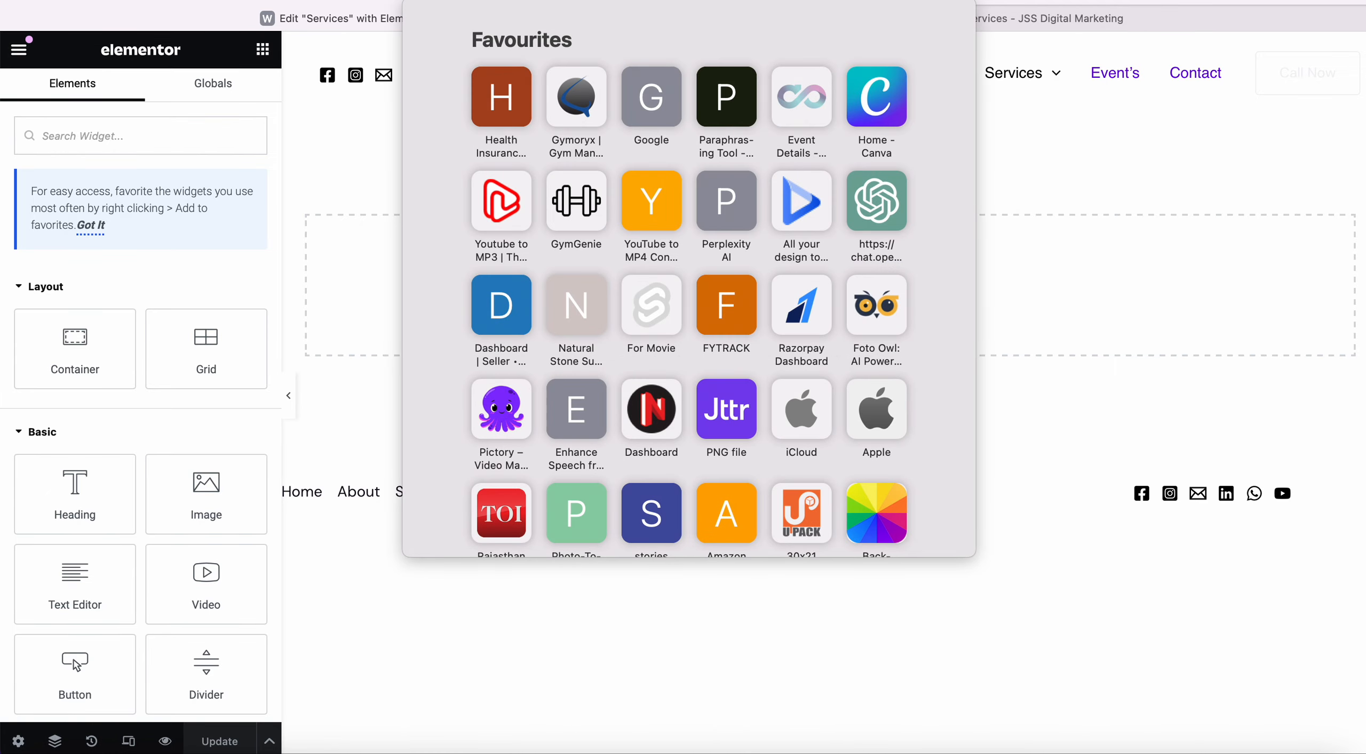
text(wwe)
key(BackSpace)
key(BackSpace)
text(e)
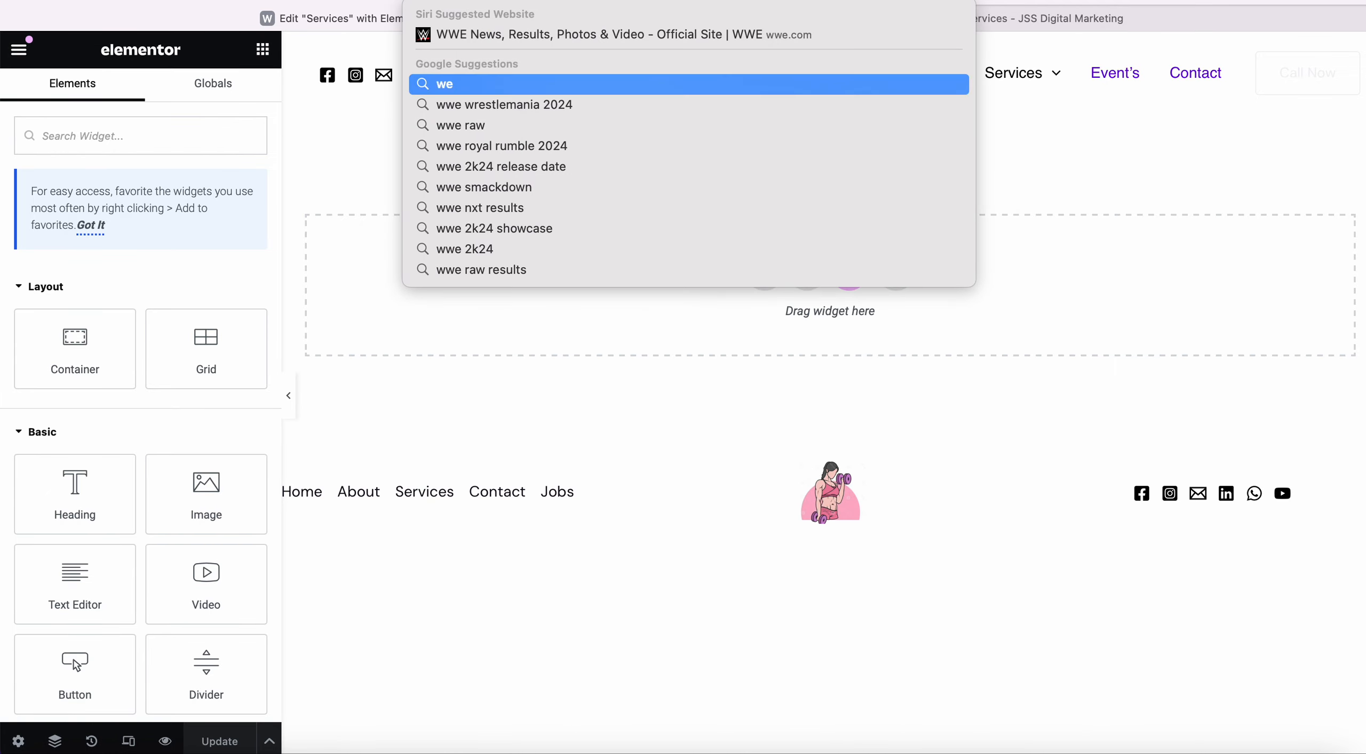
key(Return)
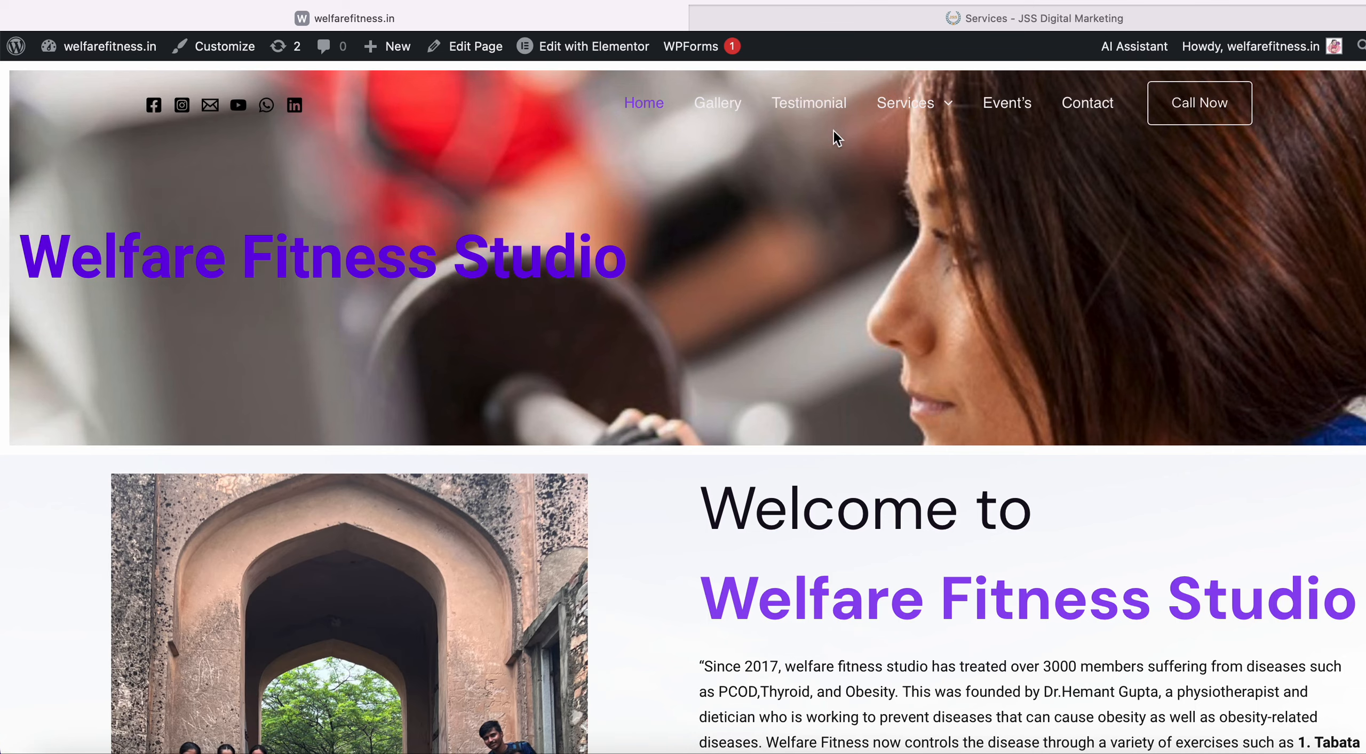
mouse_move(925, 111)
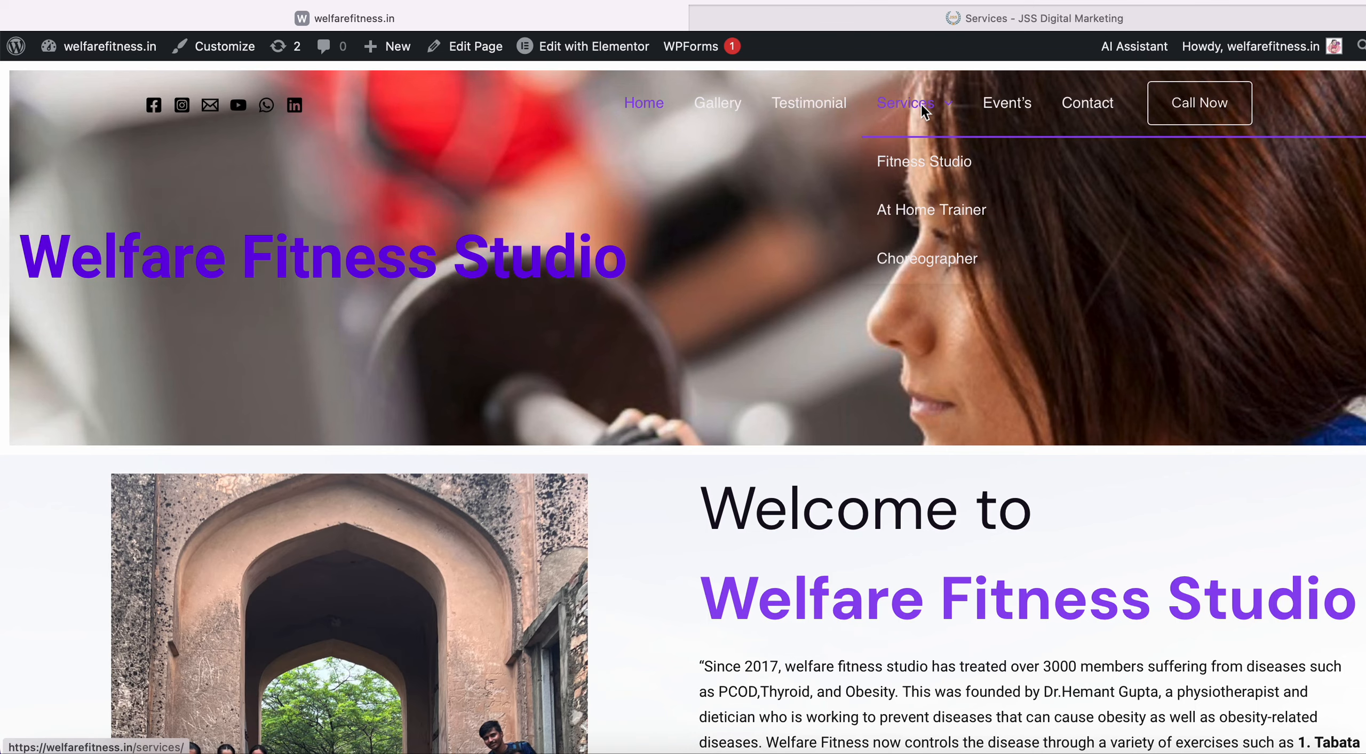
click(925, 111)
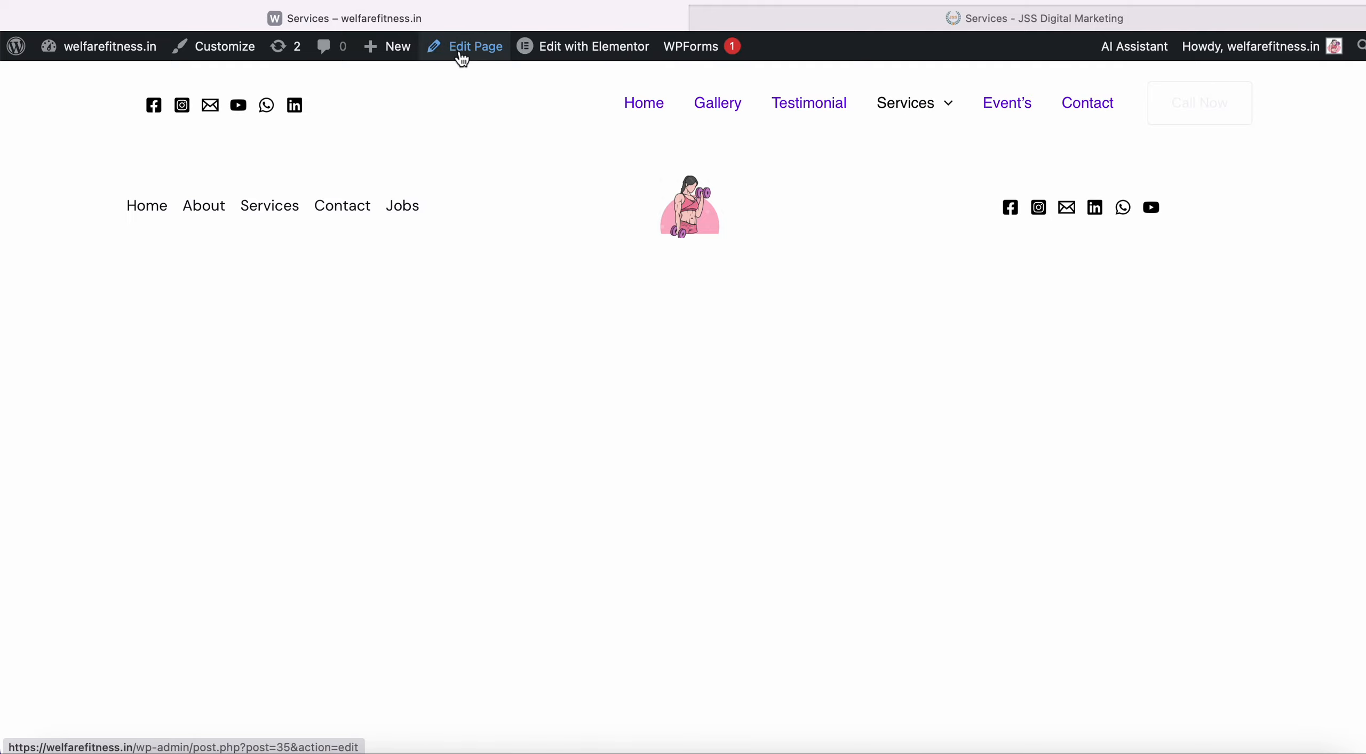
mouse_move(594, 59)
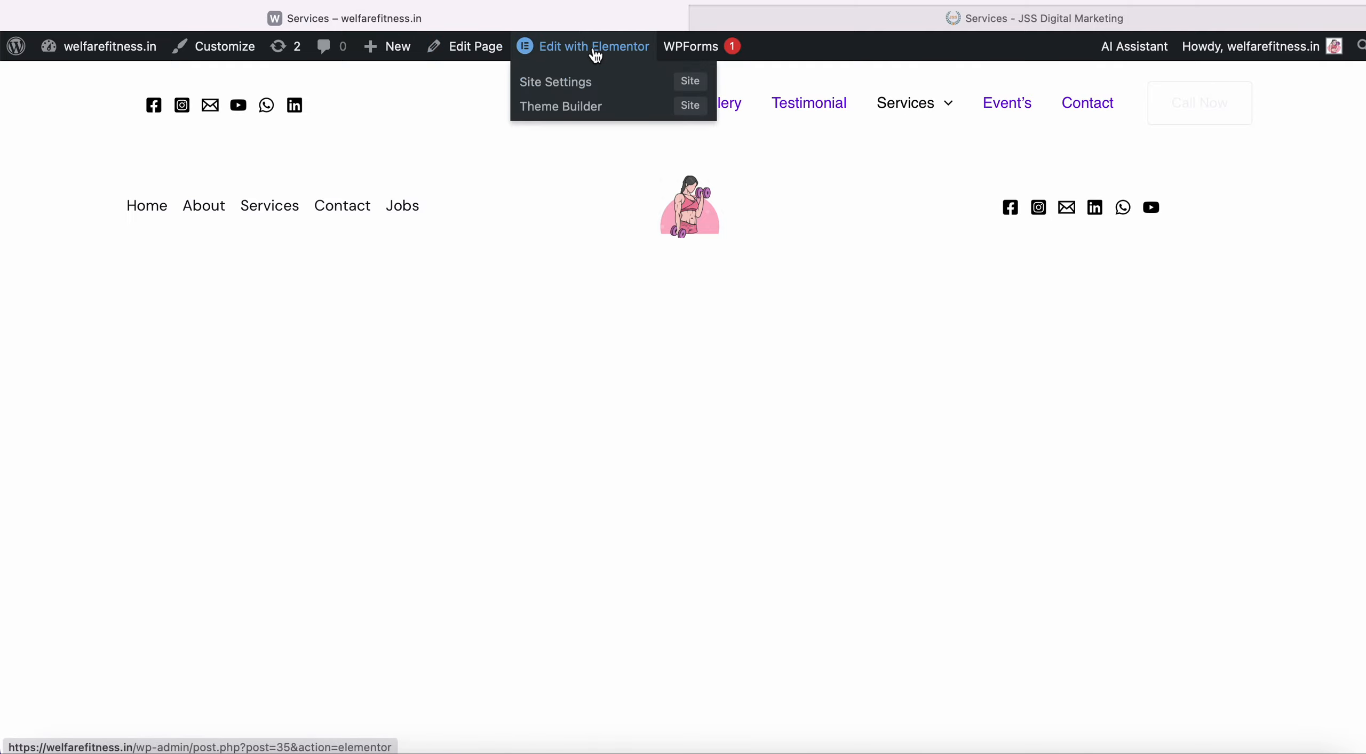
Reopen the Services page in Elementor and start a new section, bringing up Flexbox or Grid.
click(593, 48)
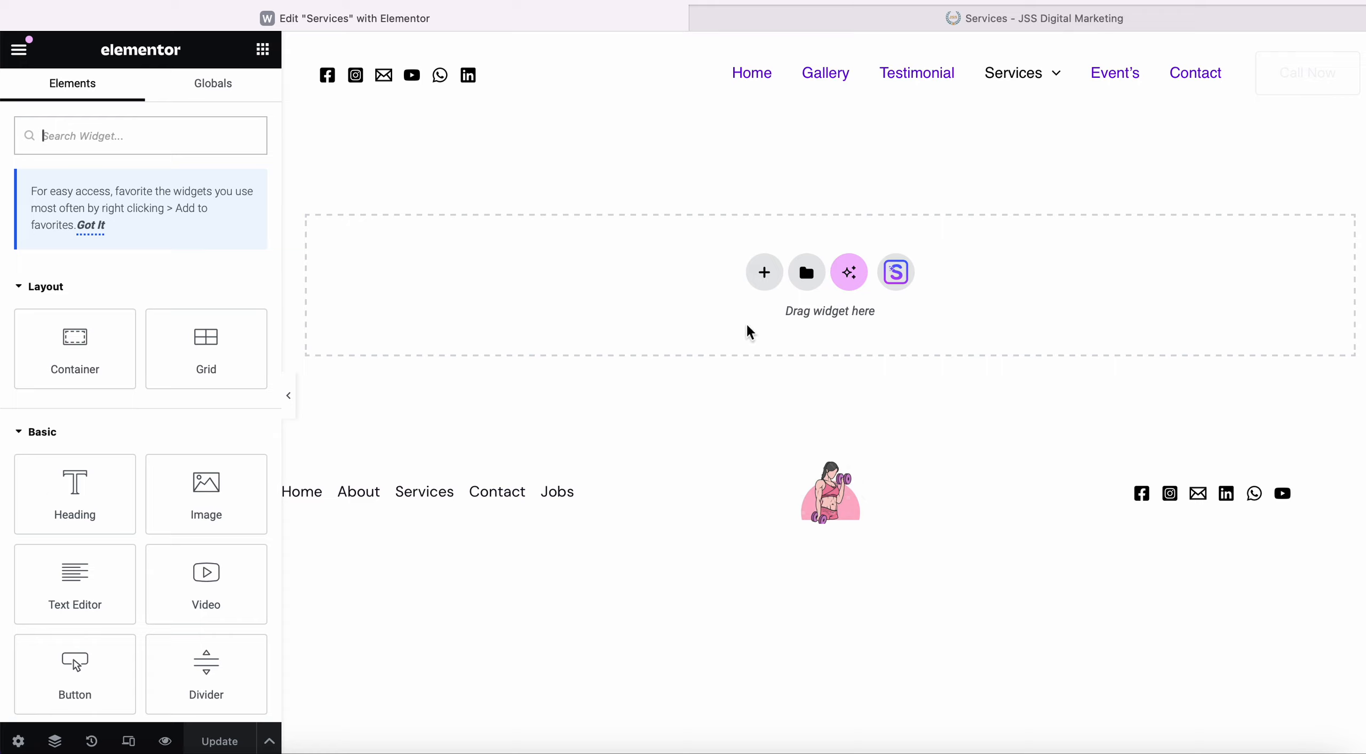
click(766, 283)
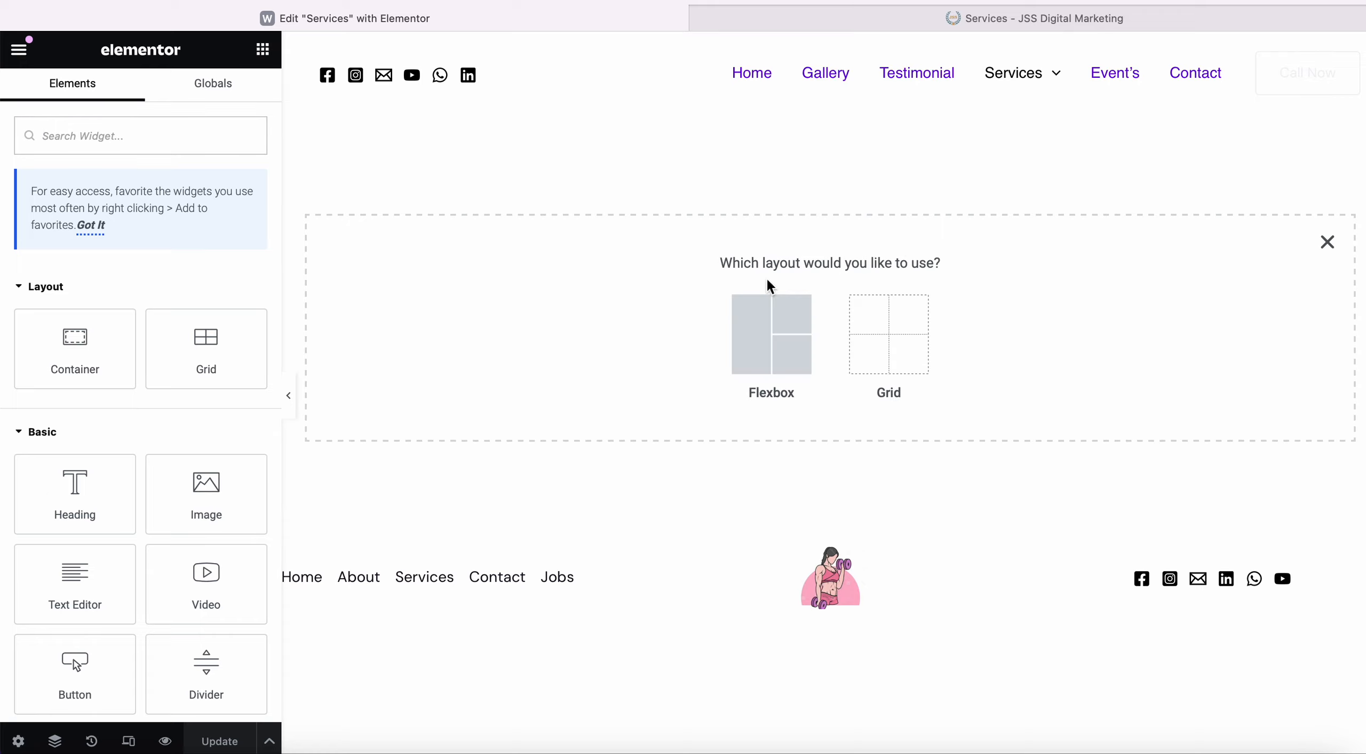
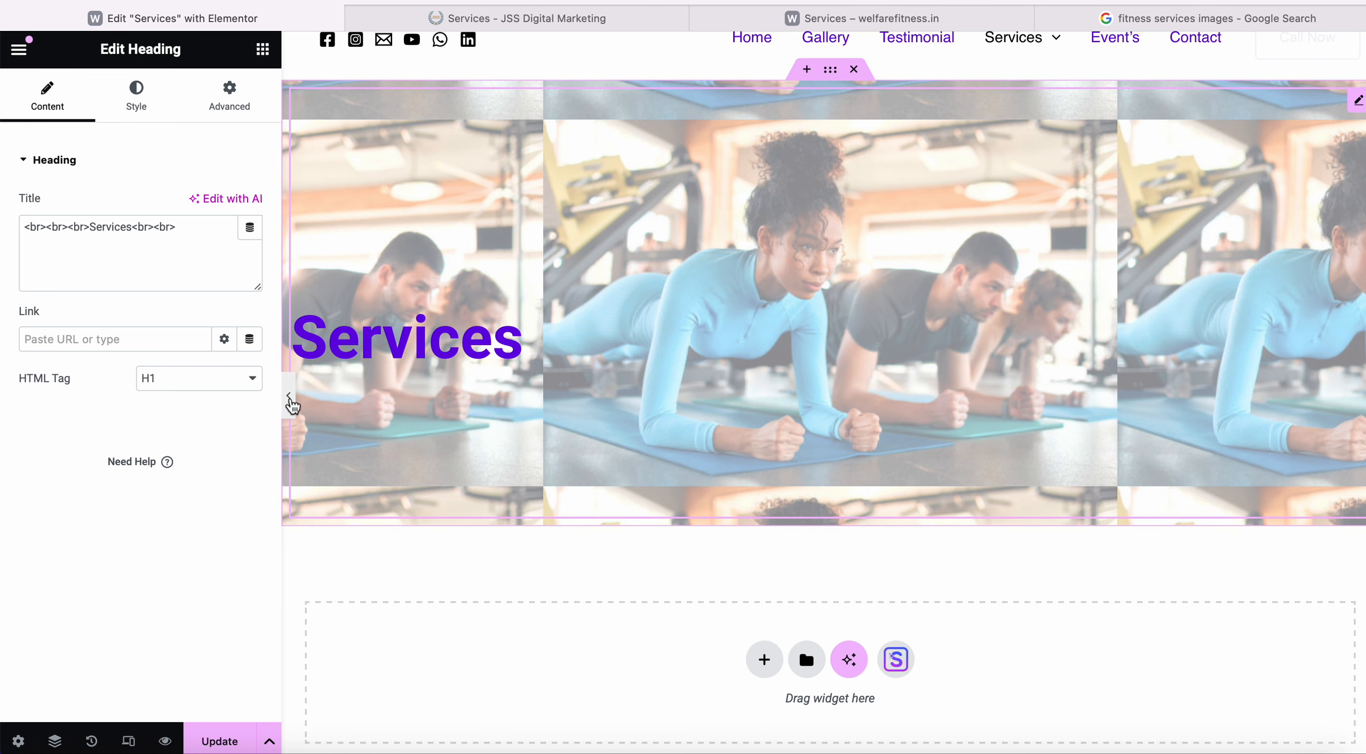
Preview the Services page with the Elementor panel hidden, then bring the panel back.
click(289, 397)
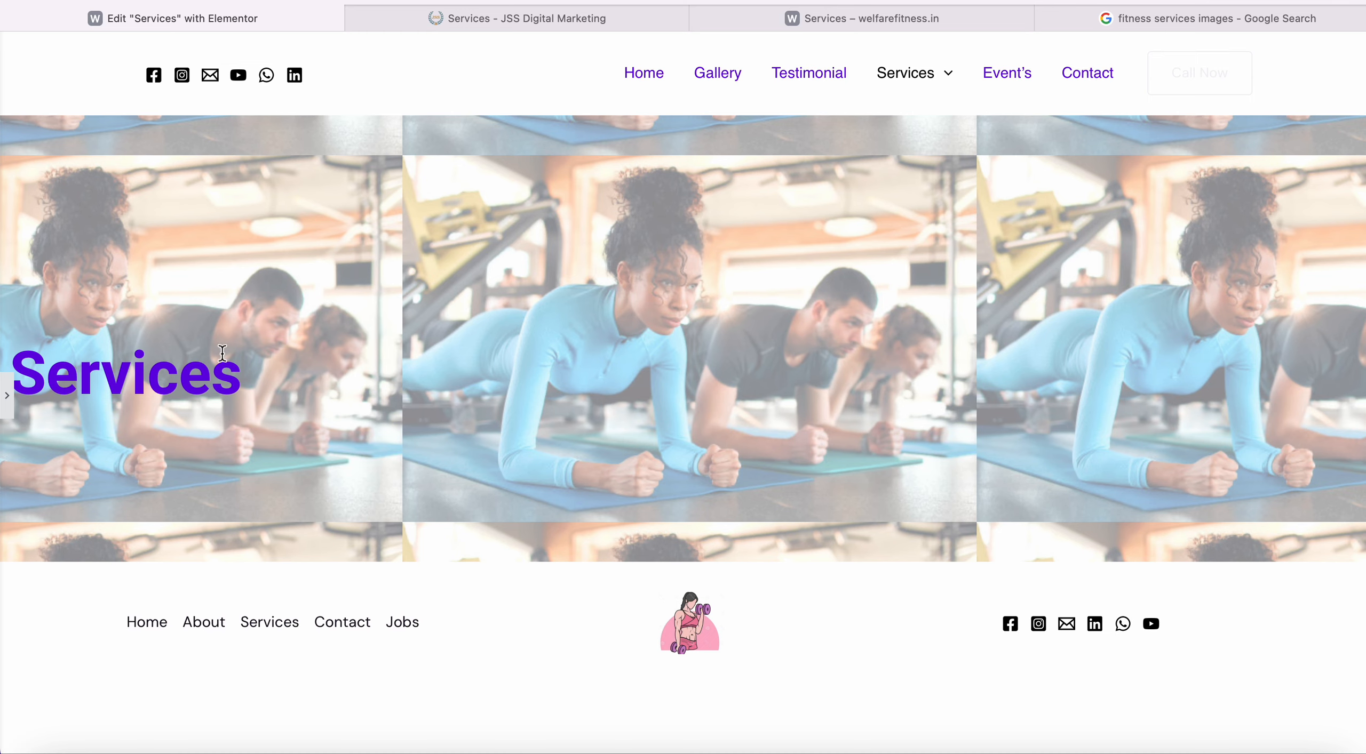
click(11, 406)
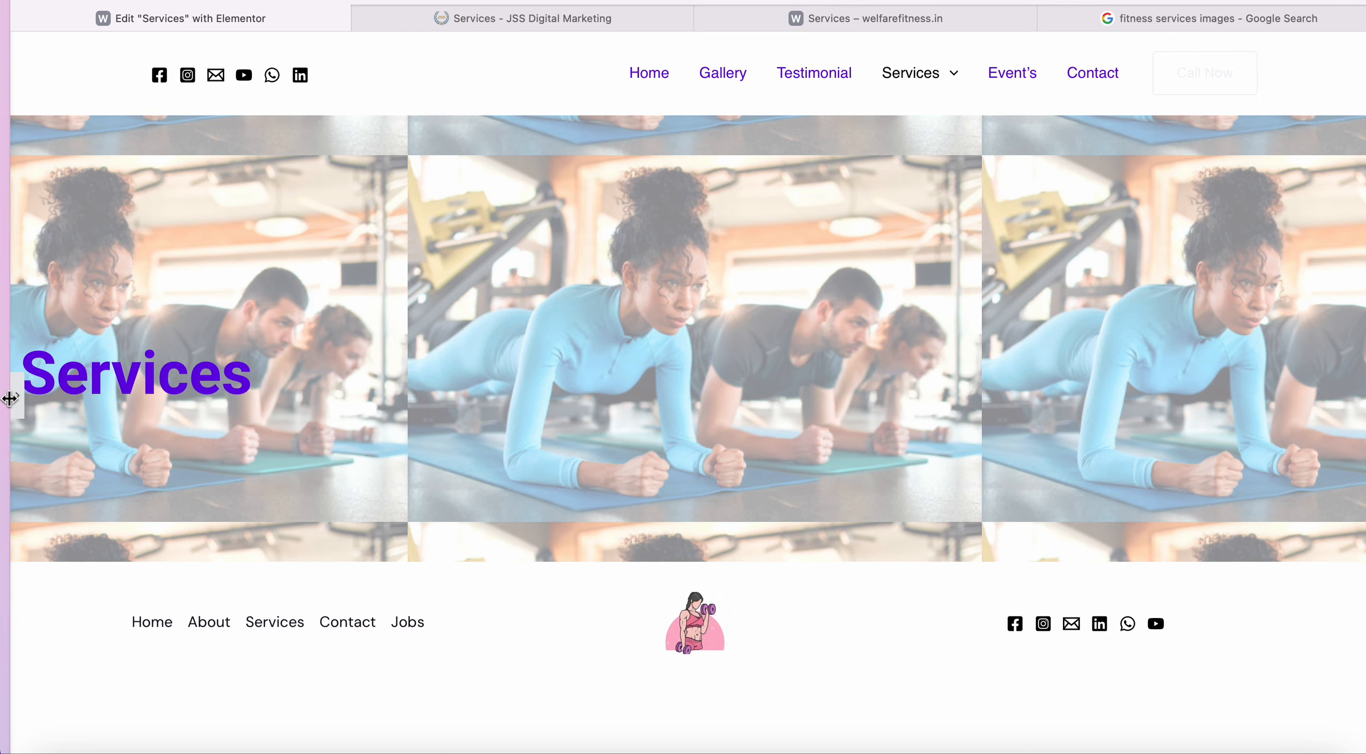
drag(10, 398, 1, 403)
Move the Services heading into place in the hero and select the hero container.
click(14, 409)
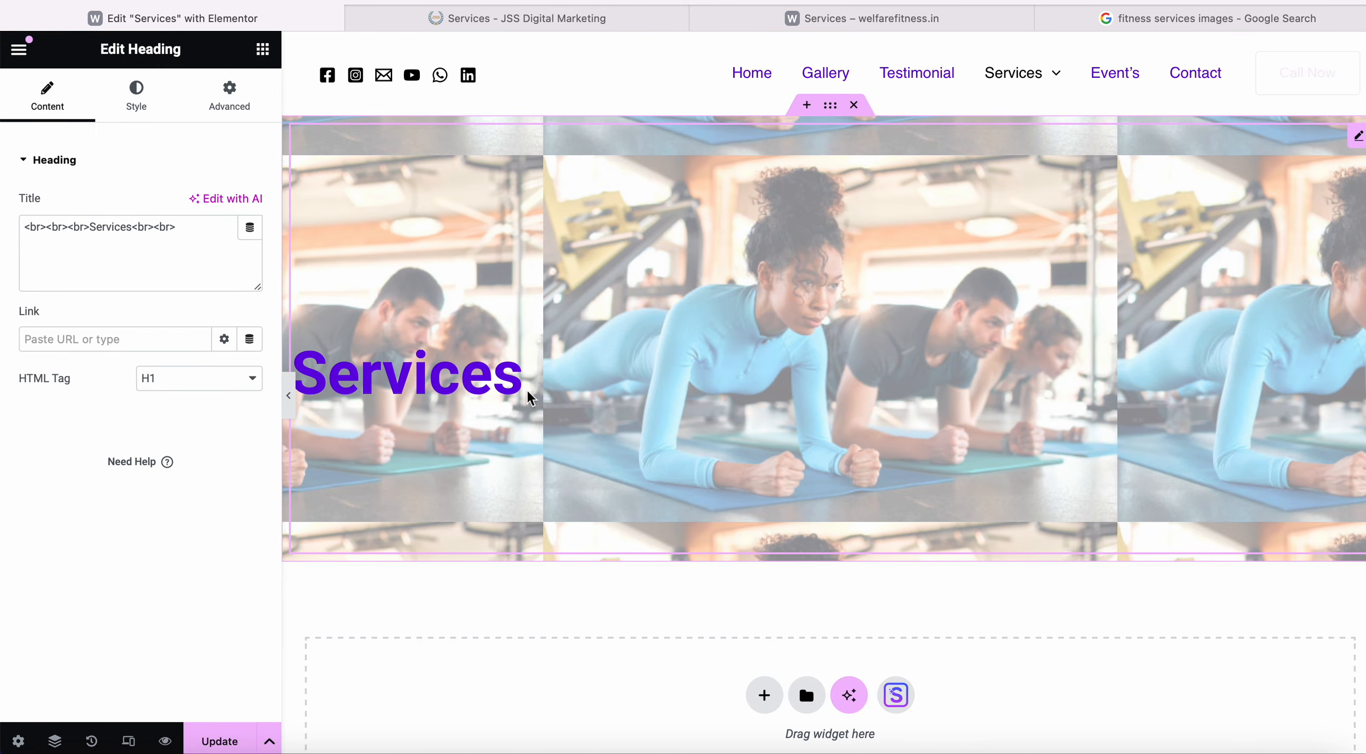
drag(520, 390, 437, 394)
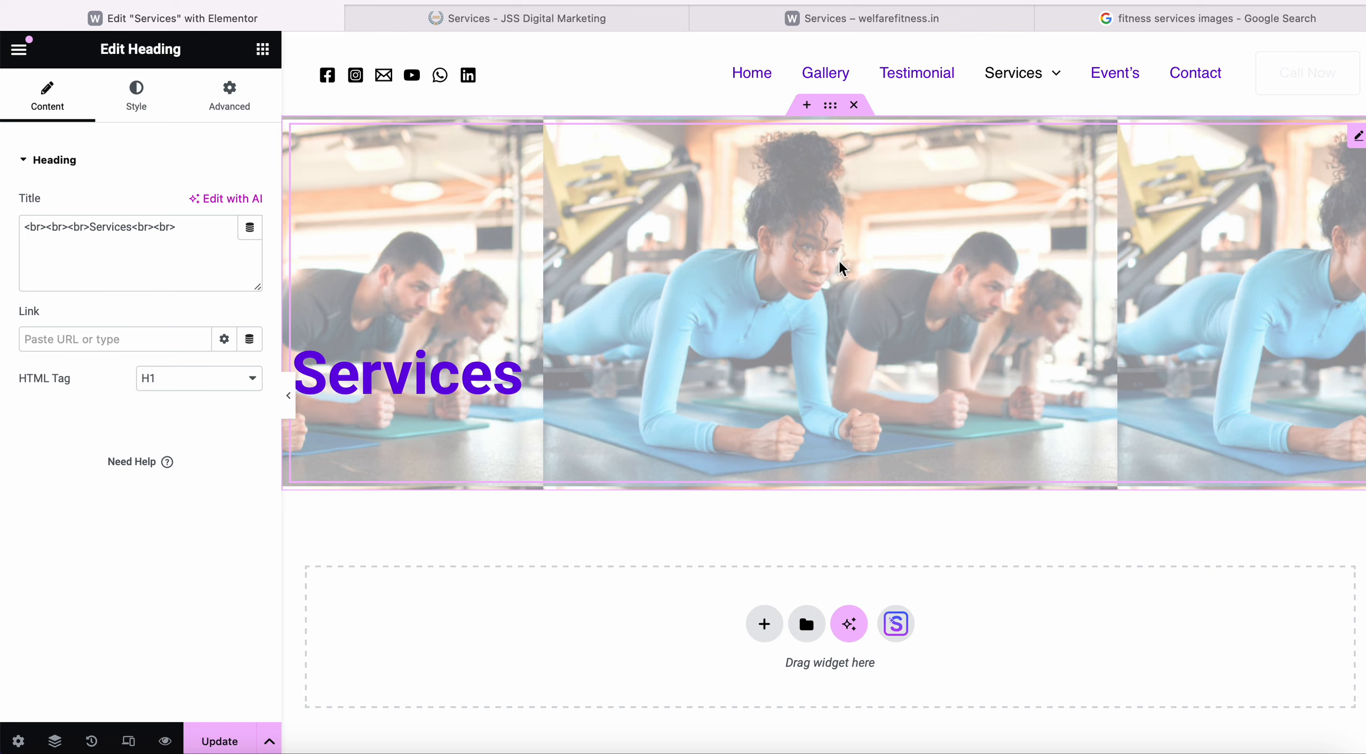
click(830, 105)
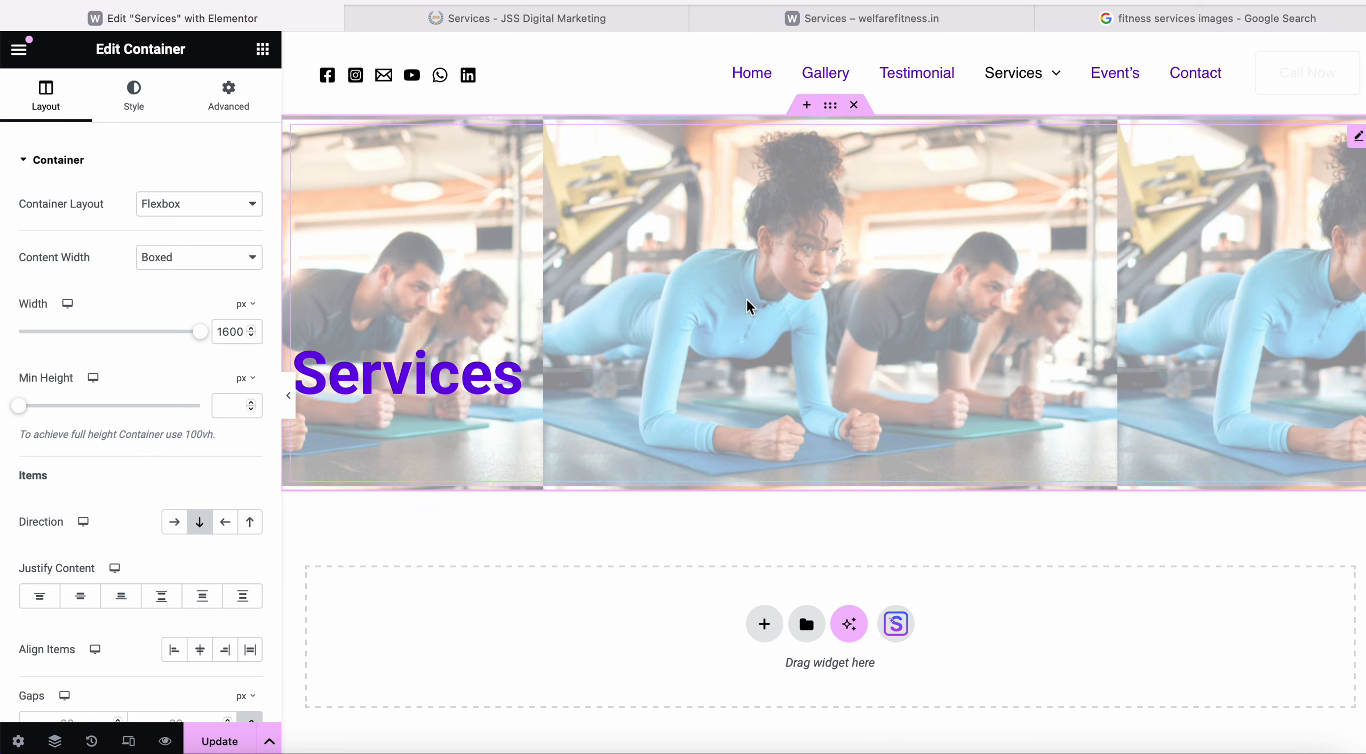
Set the hero container's content width to Full Width.
click(252, 260)
click(235, 273)
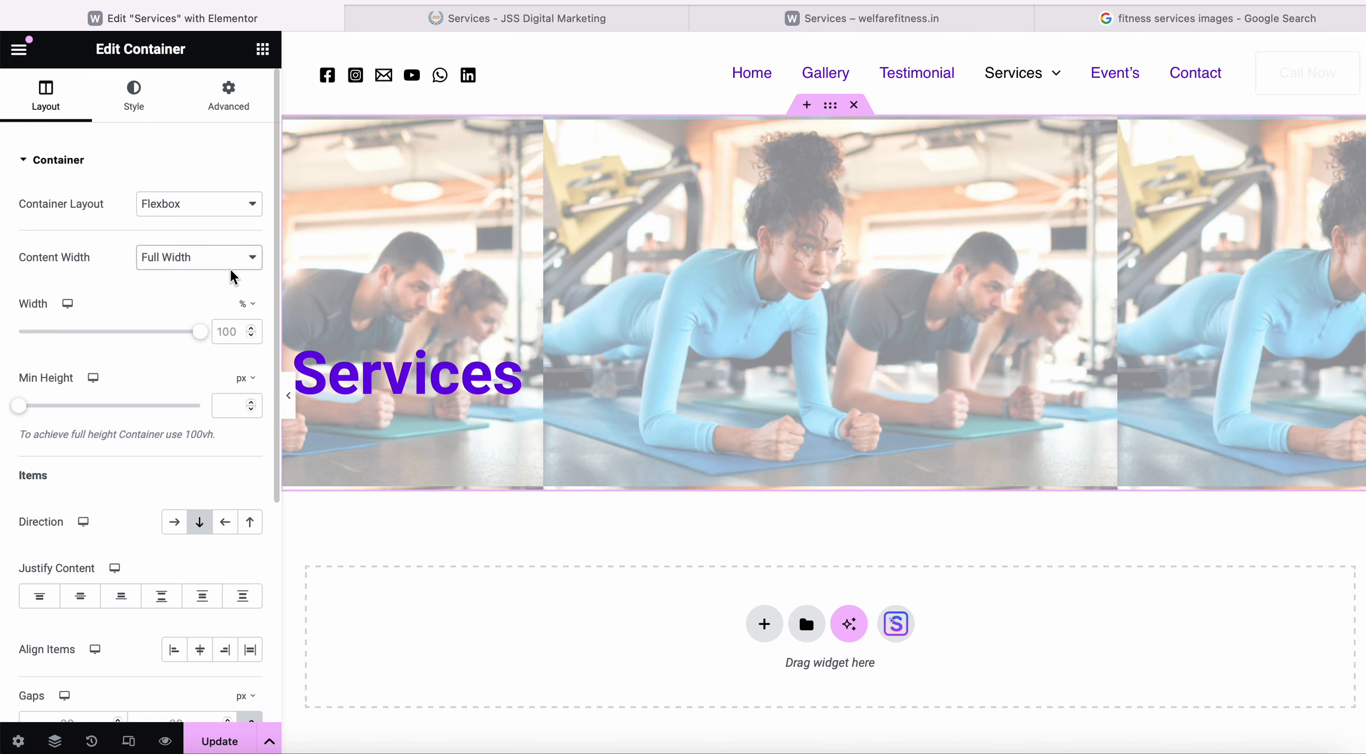
scroll(195, 329, down, 3)
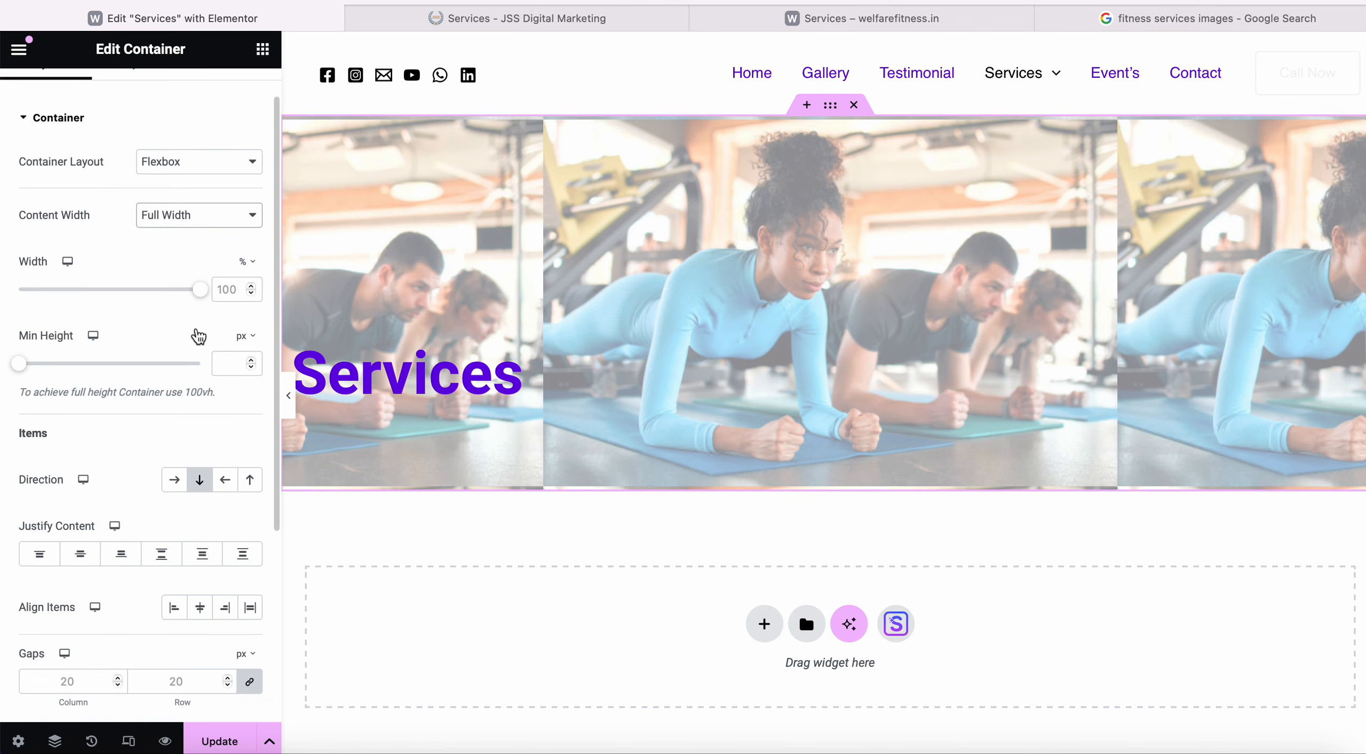
scroll(195, 326, up, 3)
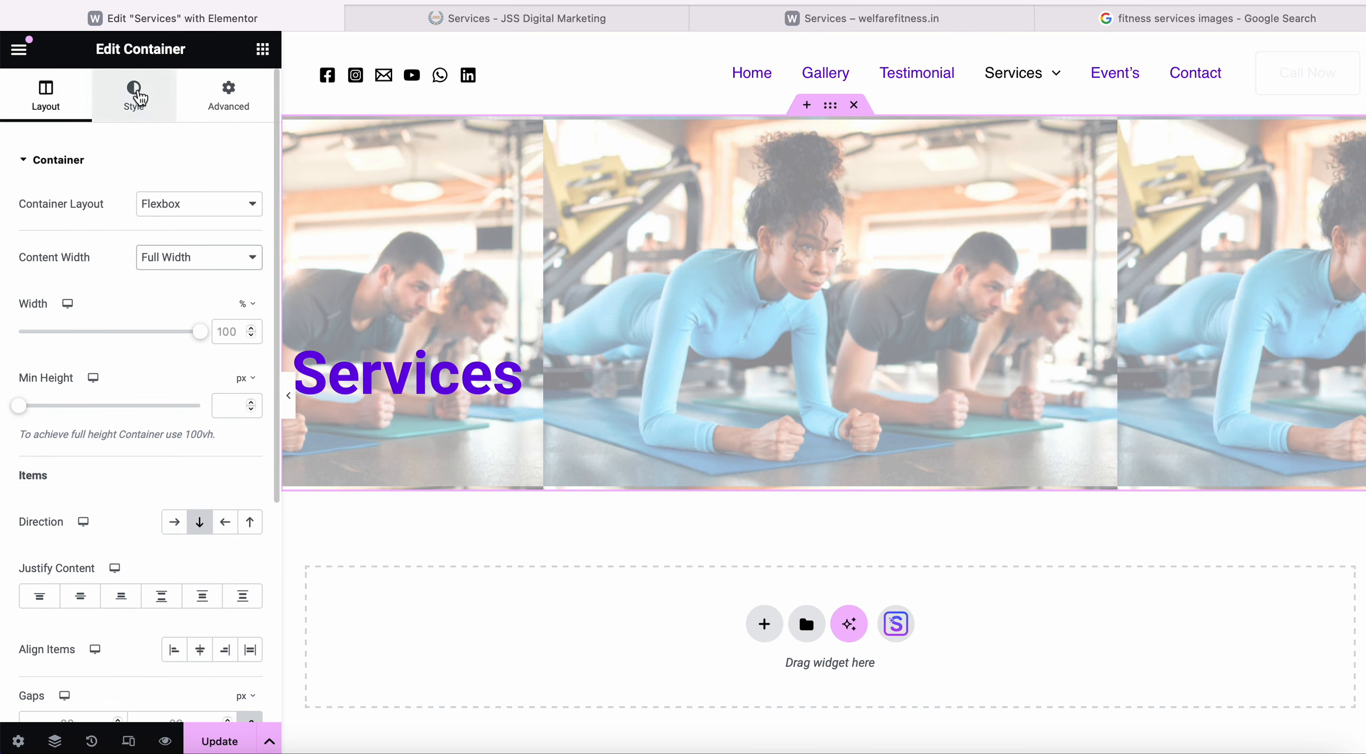
Set the container's Advanced position to Fixed, save with Update, and view the live page.
click(224, 98)
scroll(178, 351, down, 4)
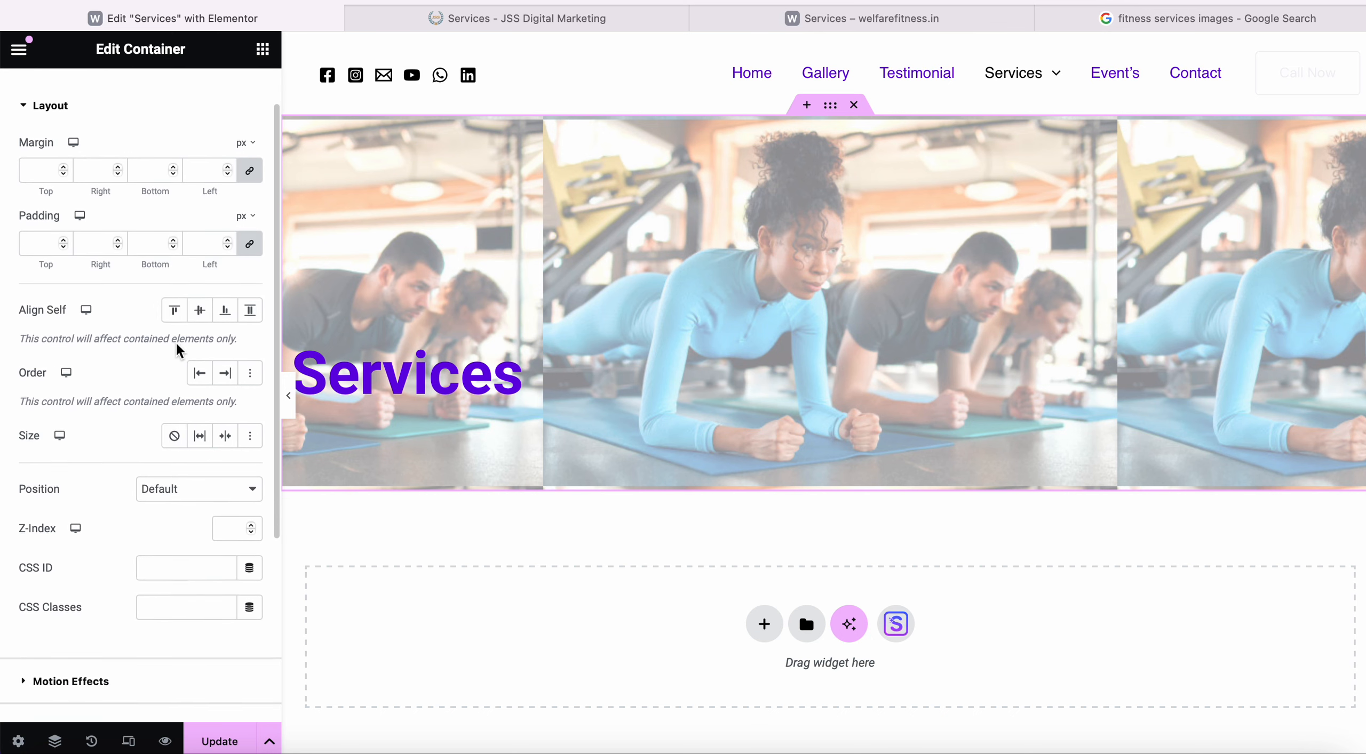
scroll(177, 350, up, 4)
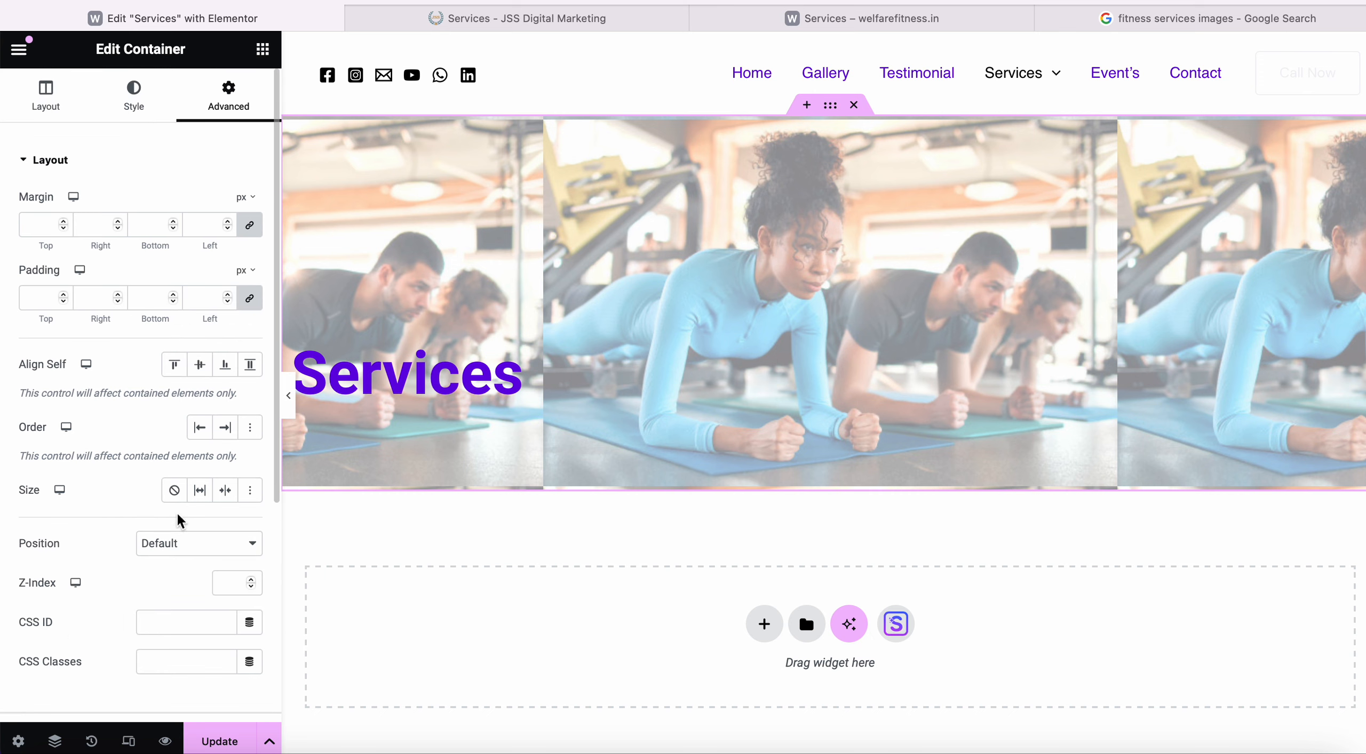
scroll(177, 512, down, 3)
click(236, 408)
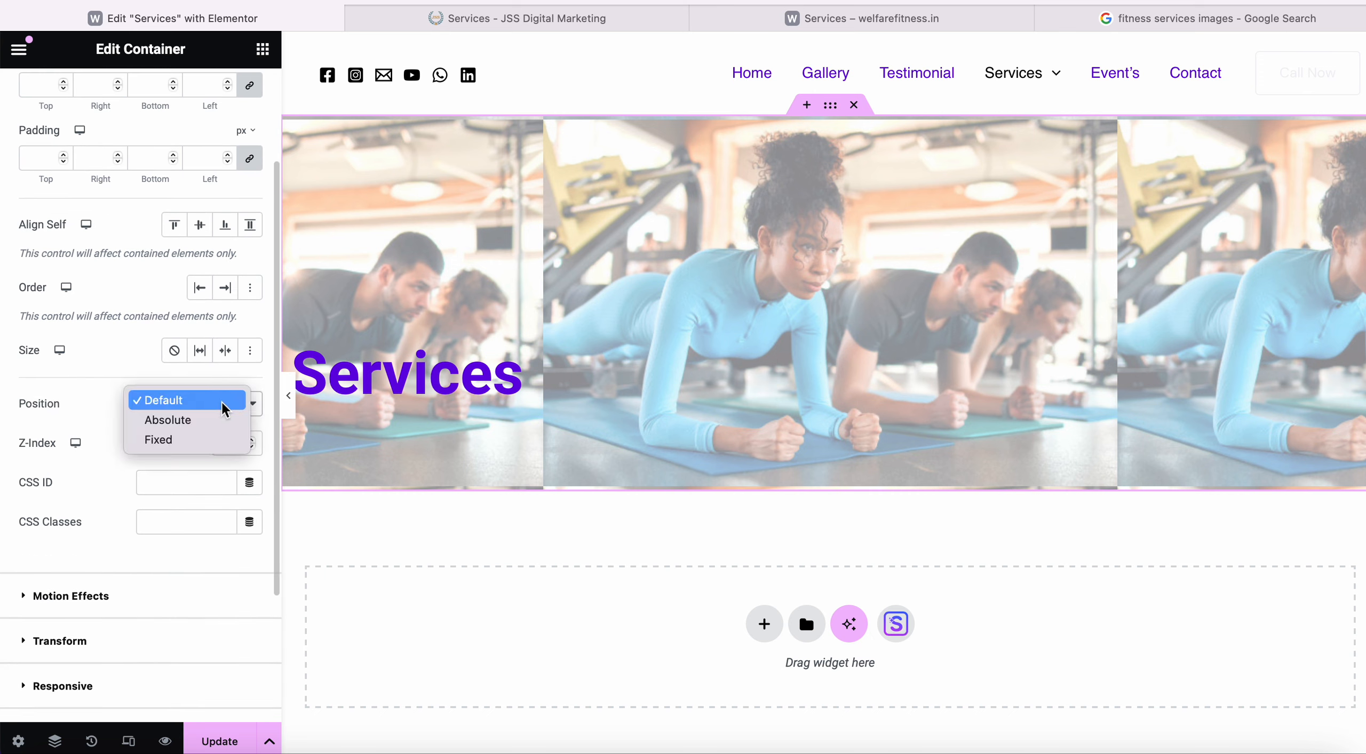
click(227, 402)
click(224, 408)
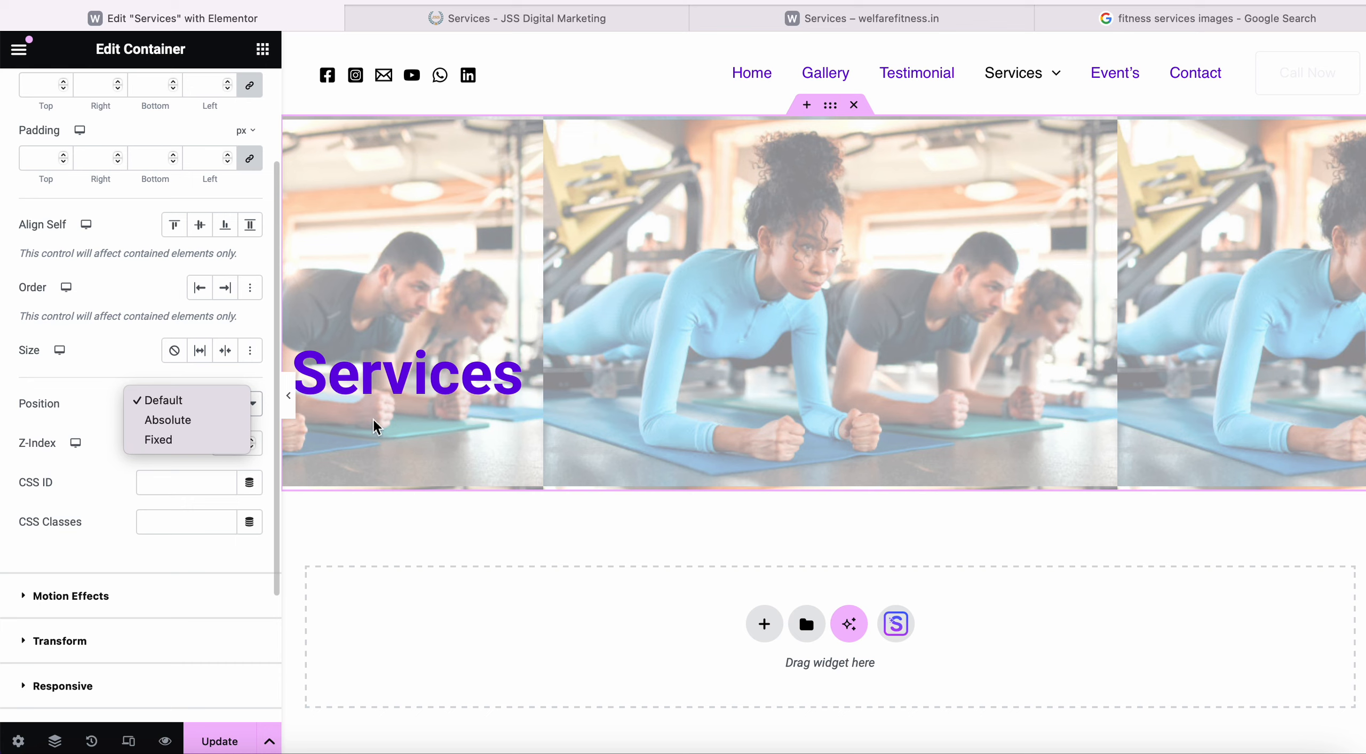
click(127, 467)
click(195, 409)
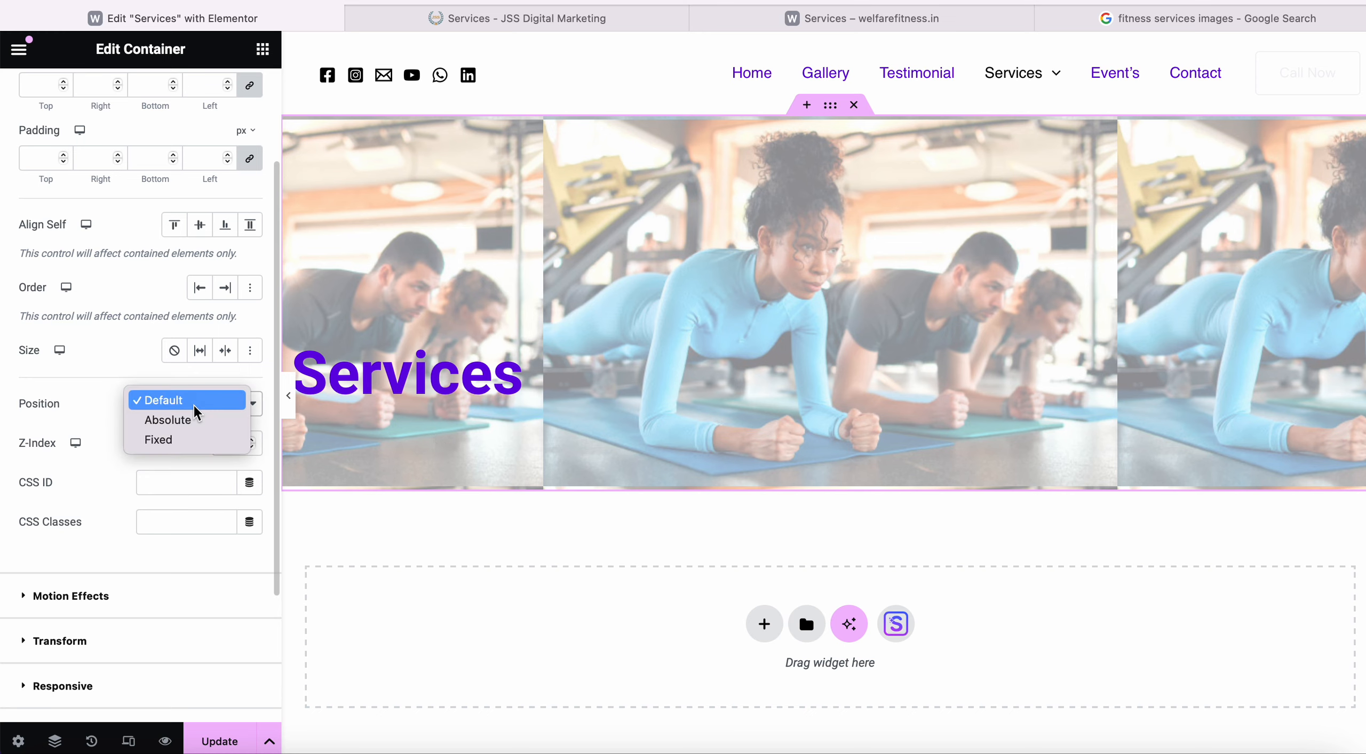
click(188, 439)
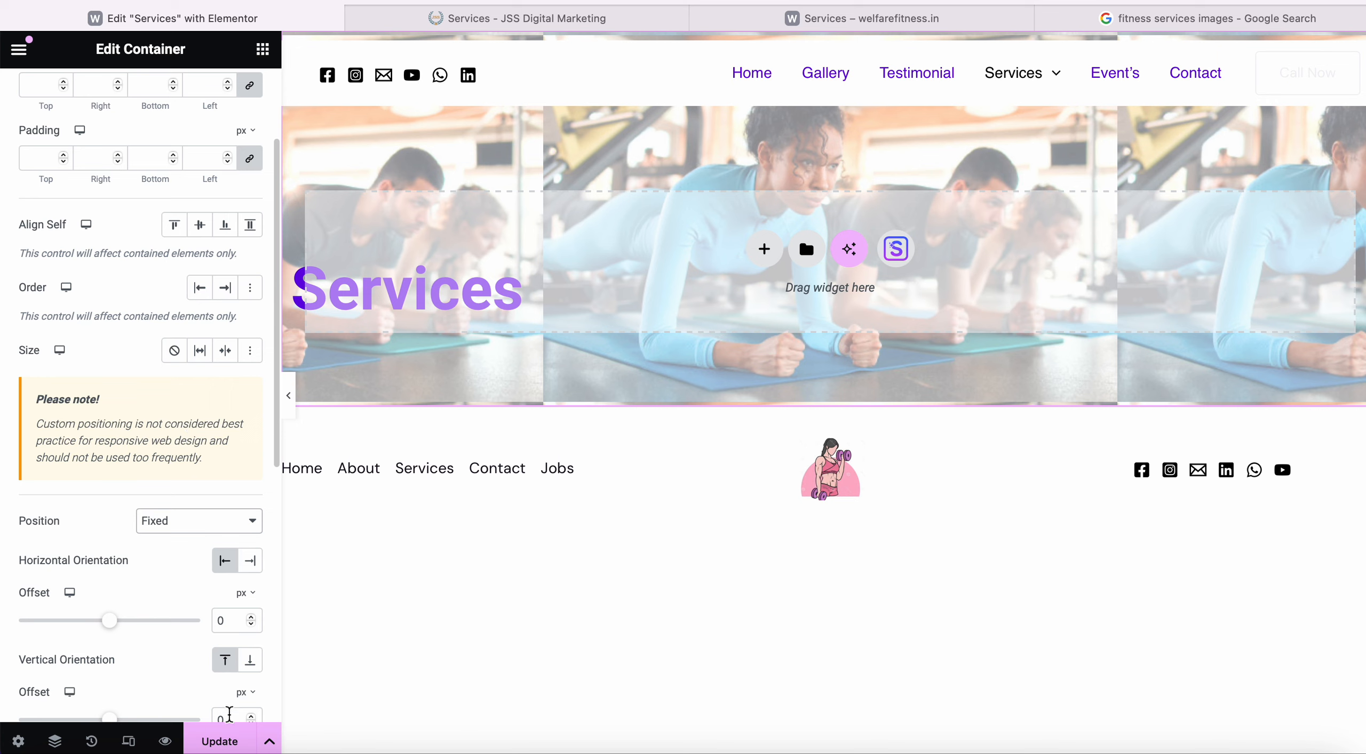
click(225, 742)
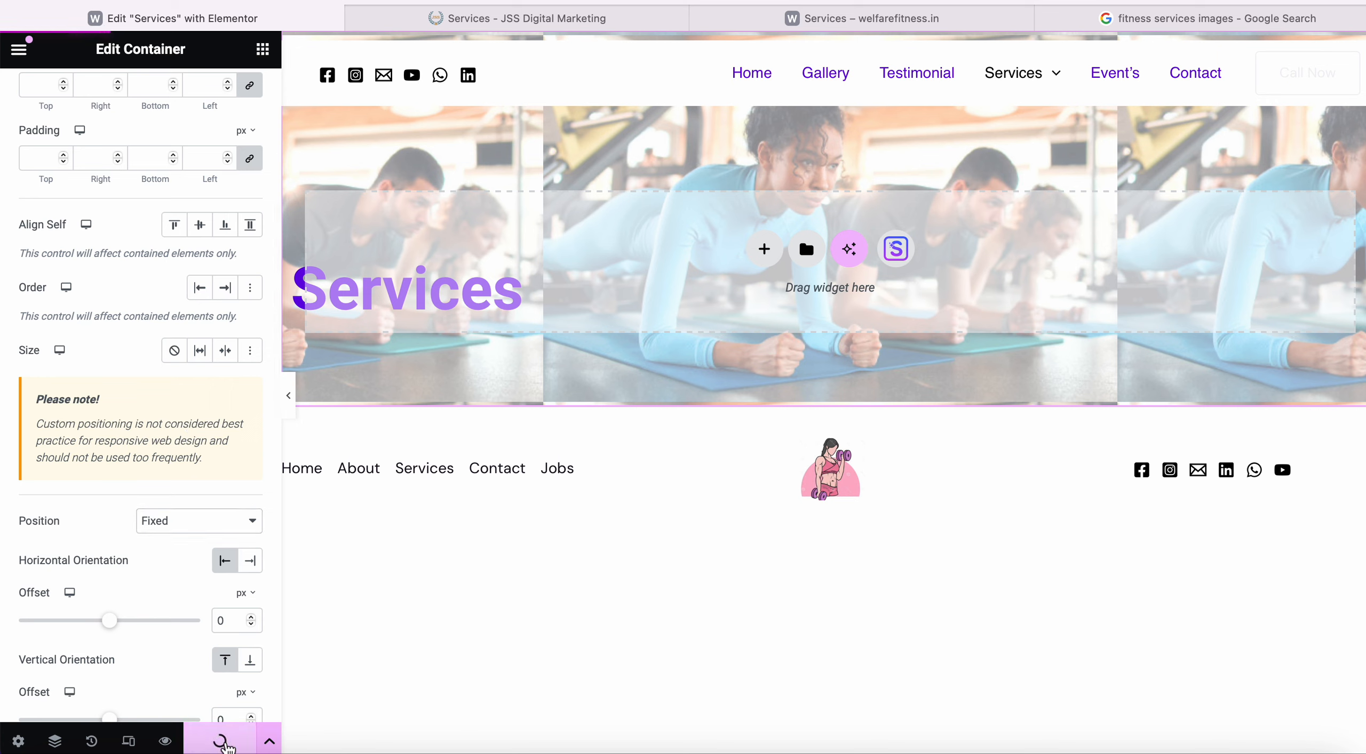
click(970, 25)
Reload the live site and scroll through its Home page.
click(751, 1)
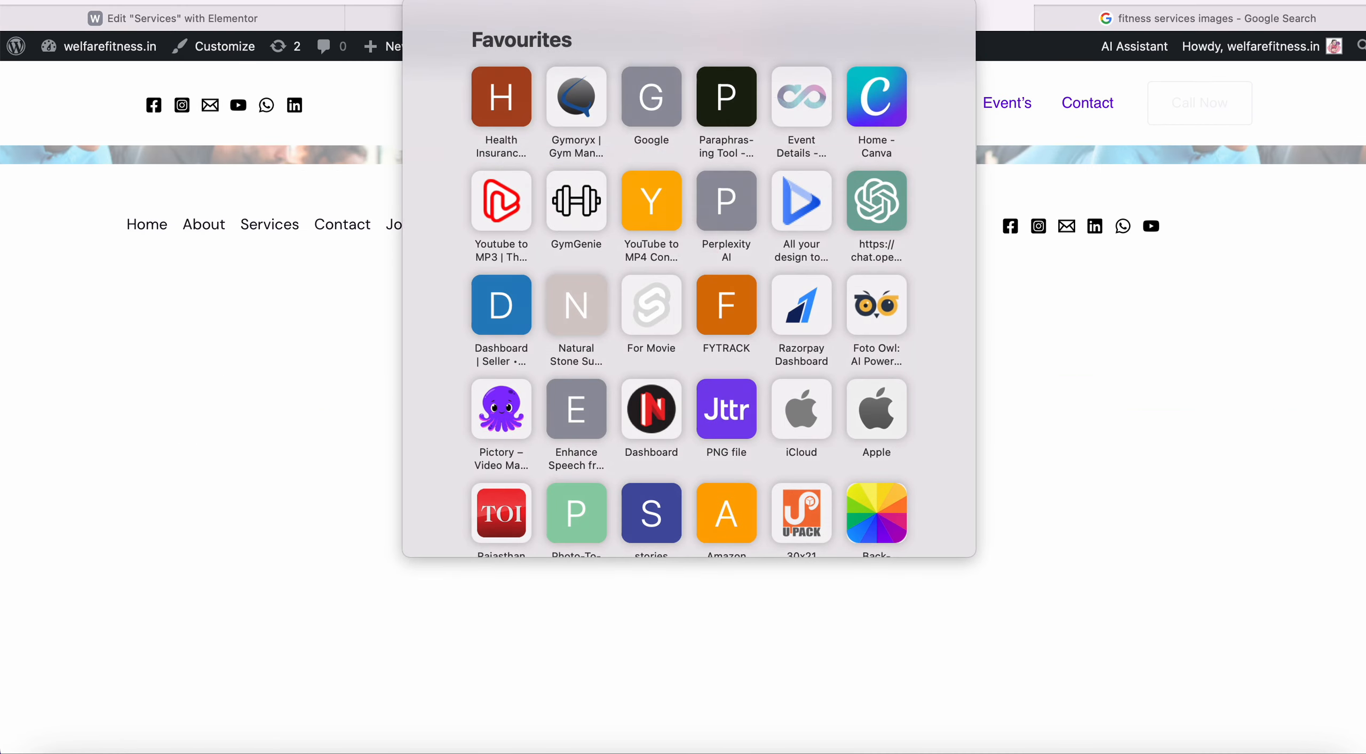
key(Return)
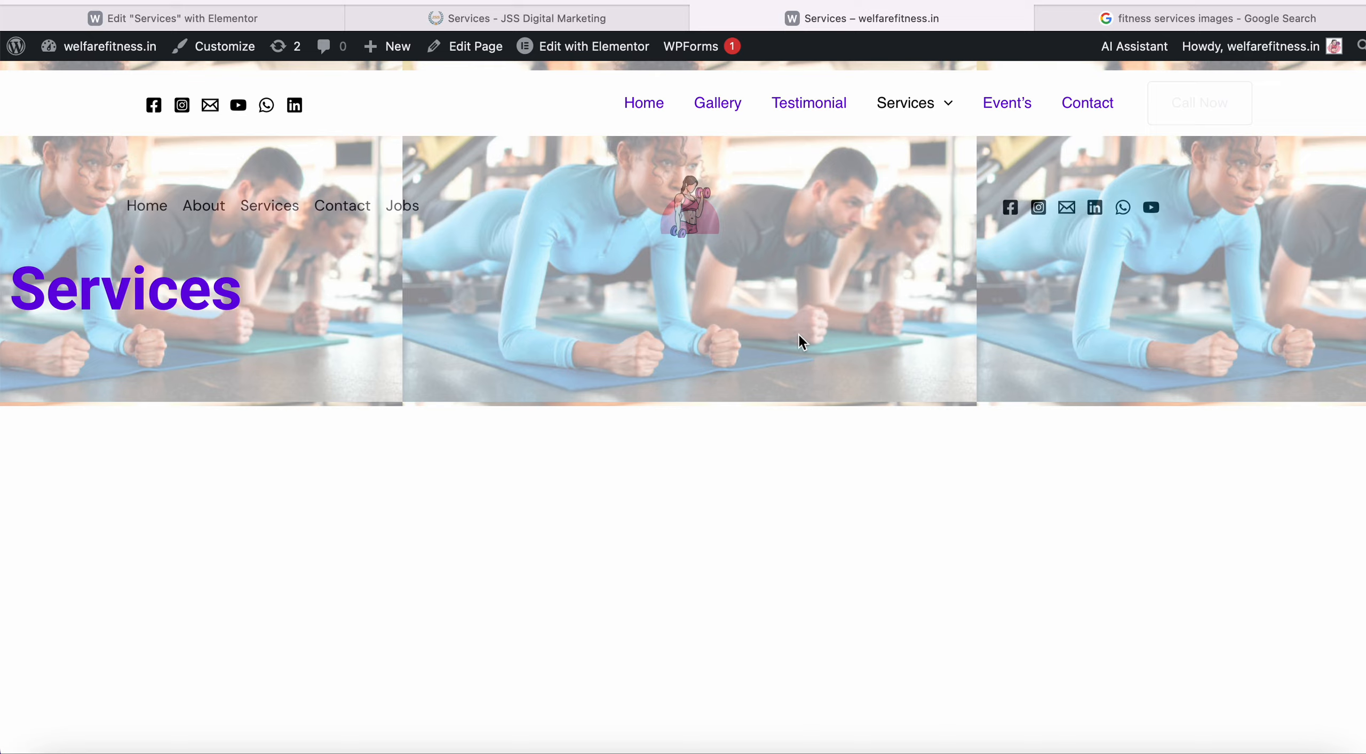
click(647, 102)
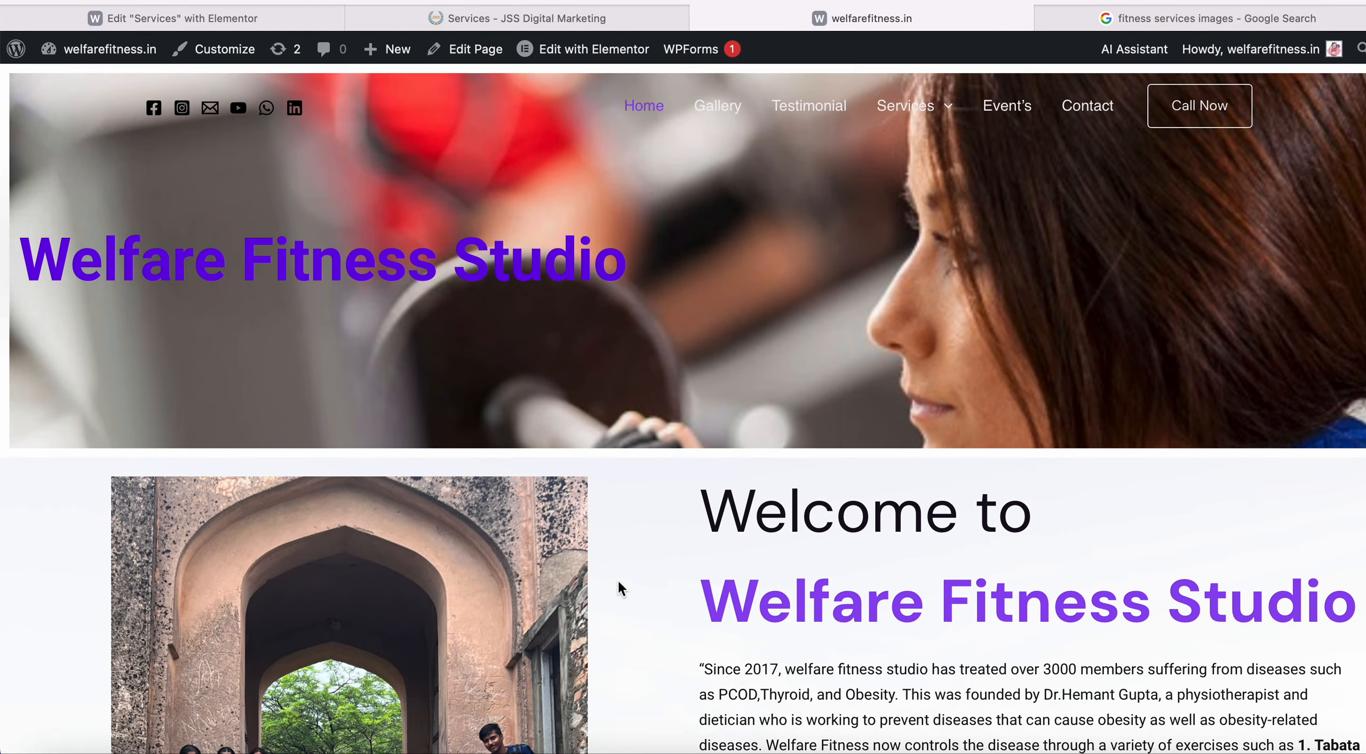
scroll(677, 477, down, 15)
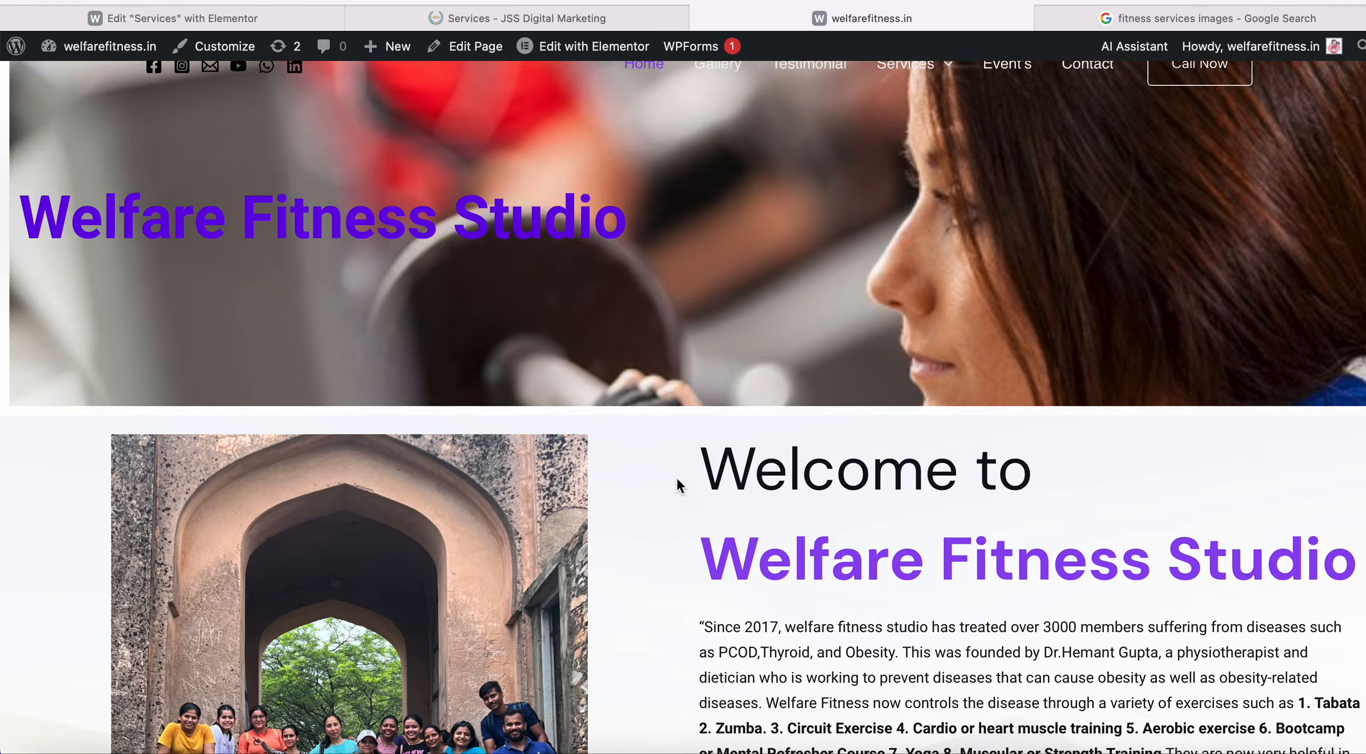
scroll(676, 477, down, 5)
scroll(676, 476, up, 20)
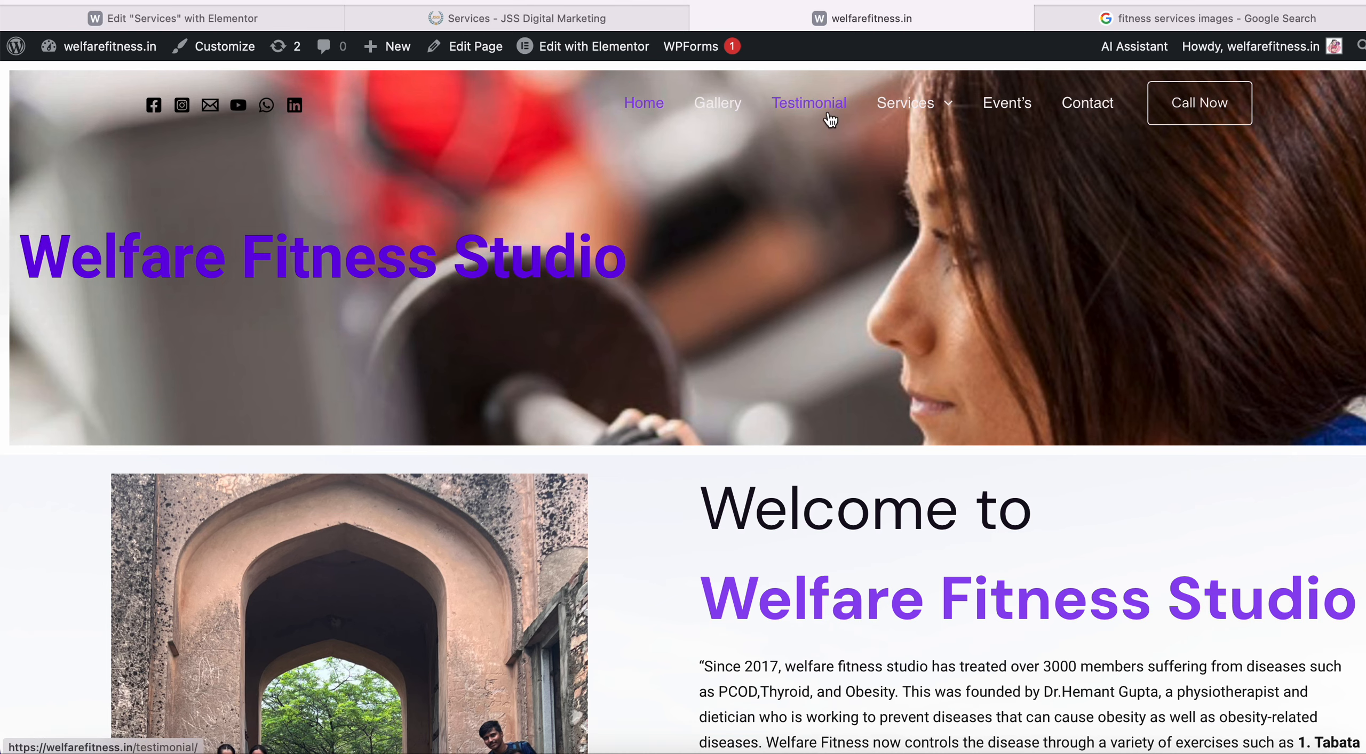
scroll(700, 380, down, 5)
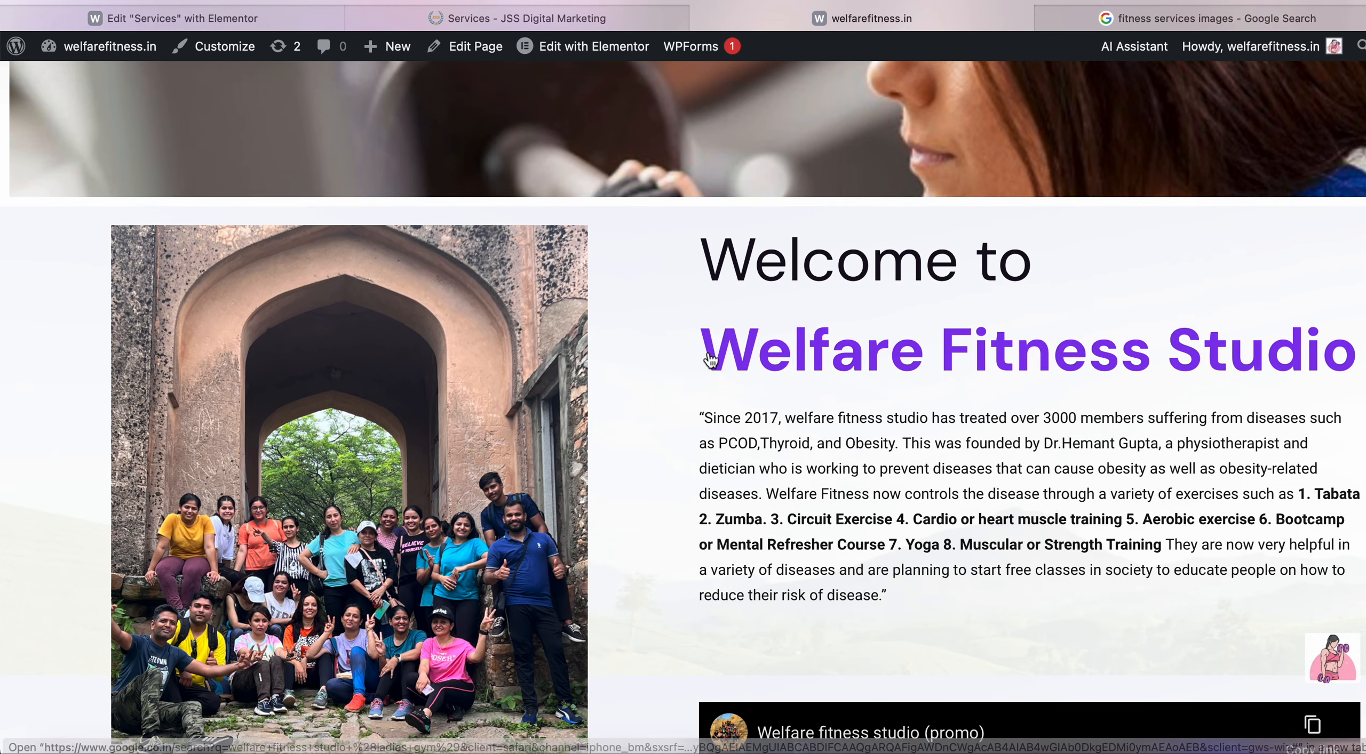
scroll(707, 348, up, 6)
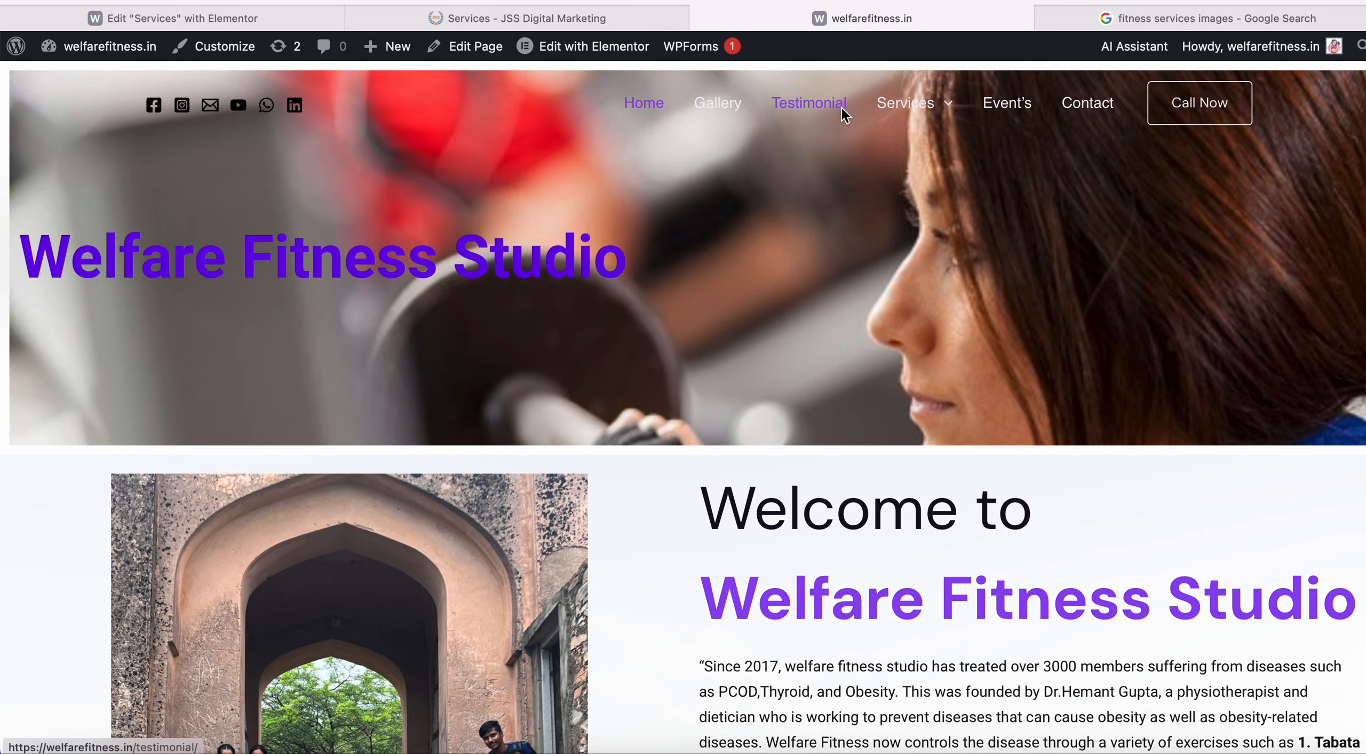
Check the live Testimonial and Services pages, then return to the Elementor editor.
click(840, 107)
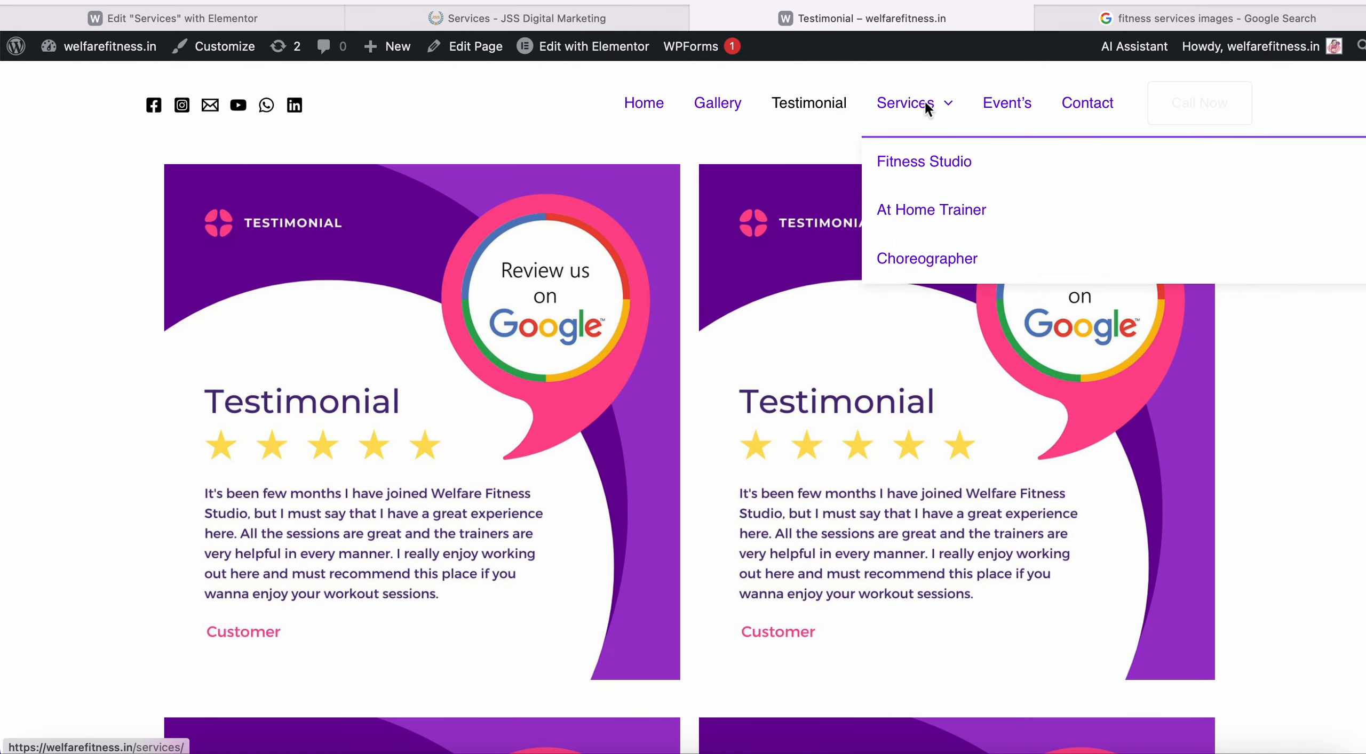
click(926, 107)
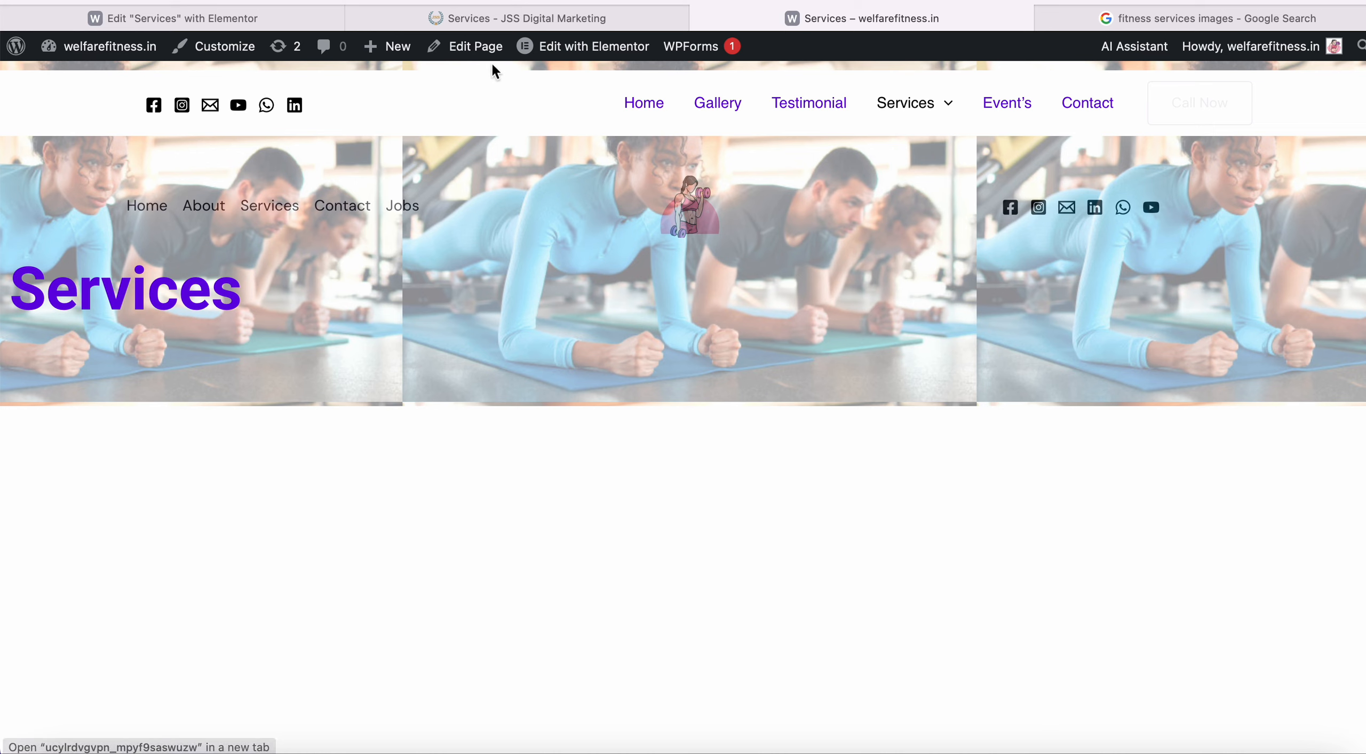
click(250, 19)
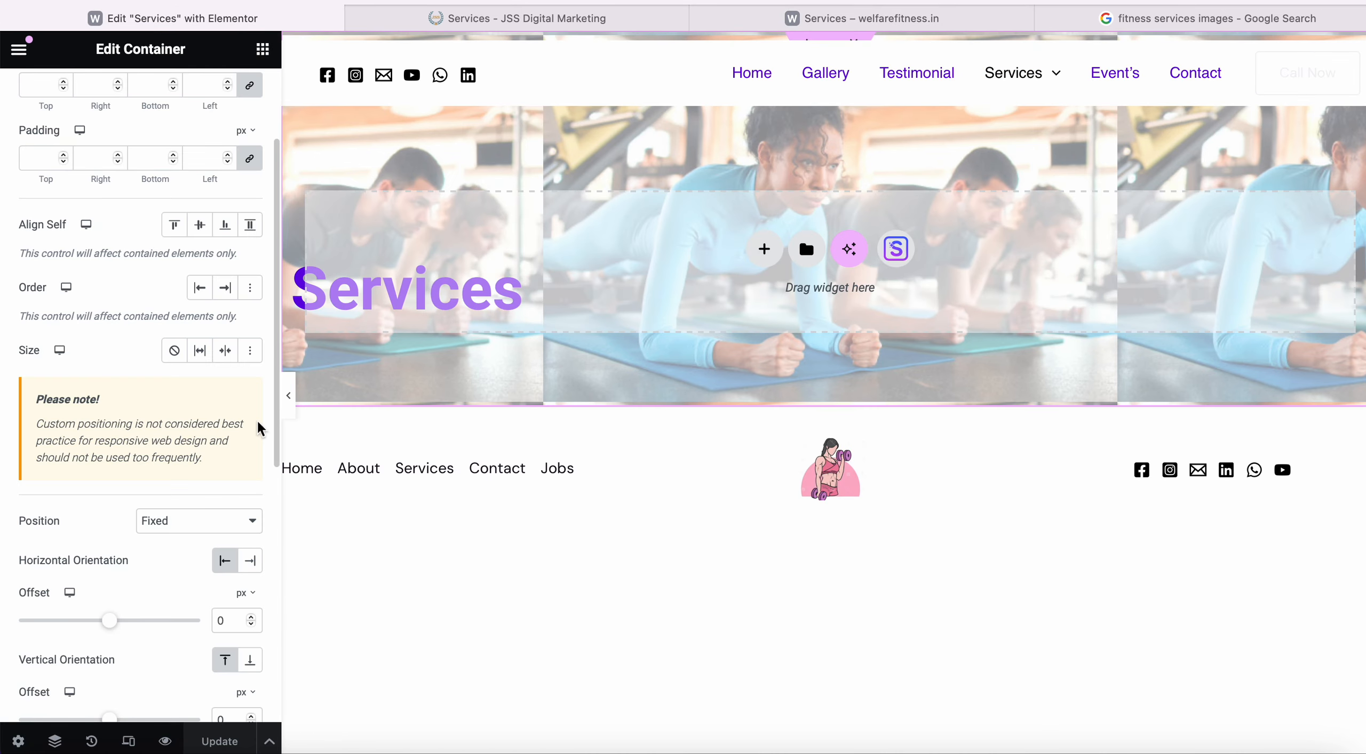
Remove the Fixed position from the hero container.
click(183, 520)
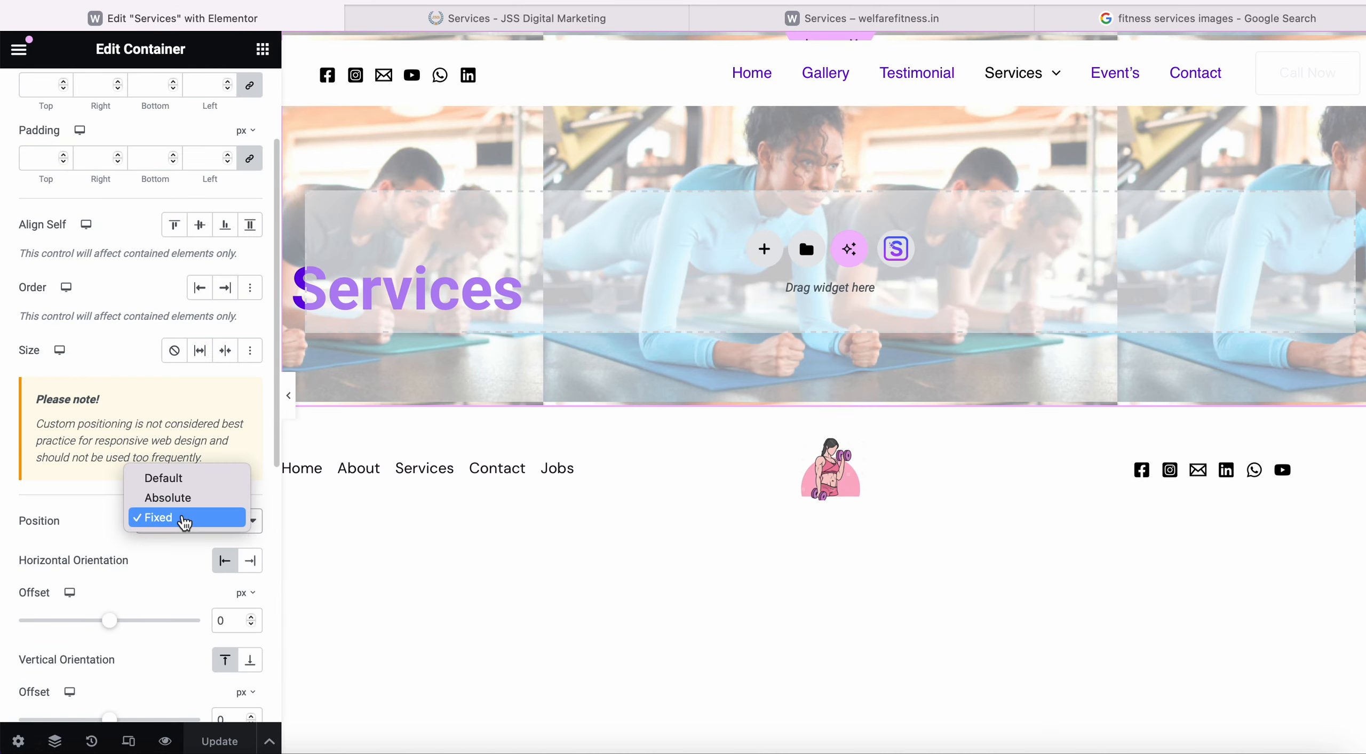
click(191, 476)
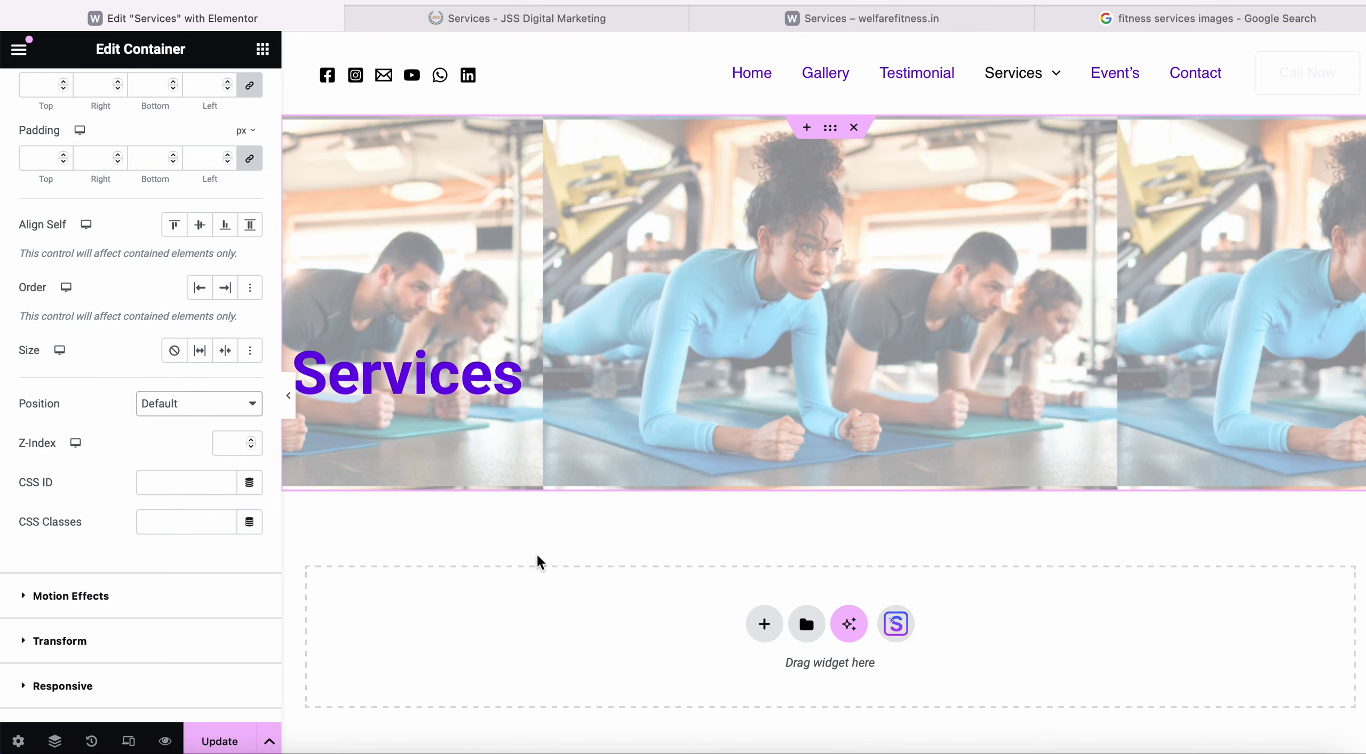
scroll(244, 639, down, 2)
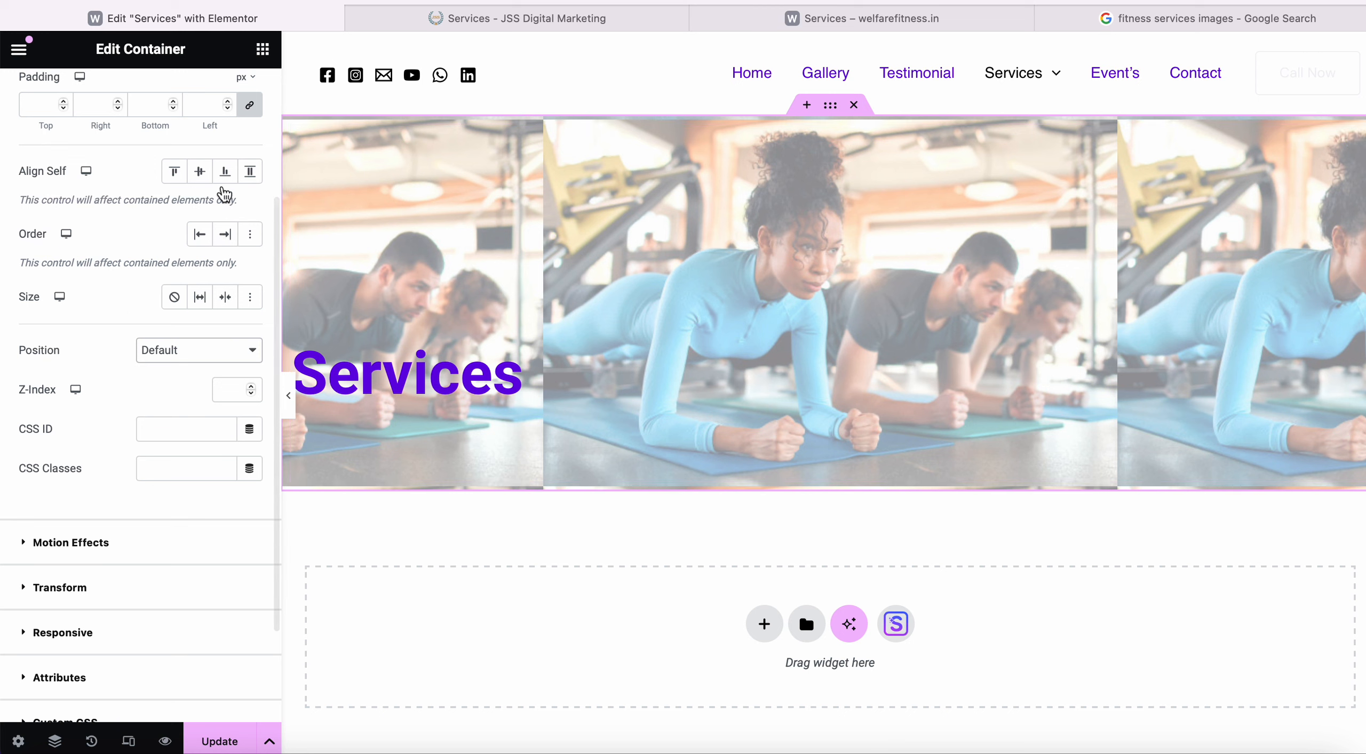
scroll(223, 268, up, 5)
In the Background Overlay, try a custom photo offset, then re-centre the gym photo.
click(135, 105)
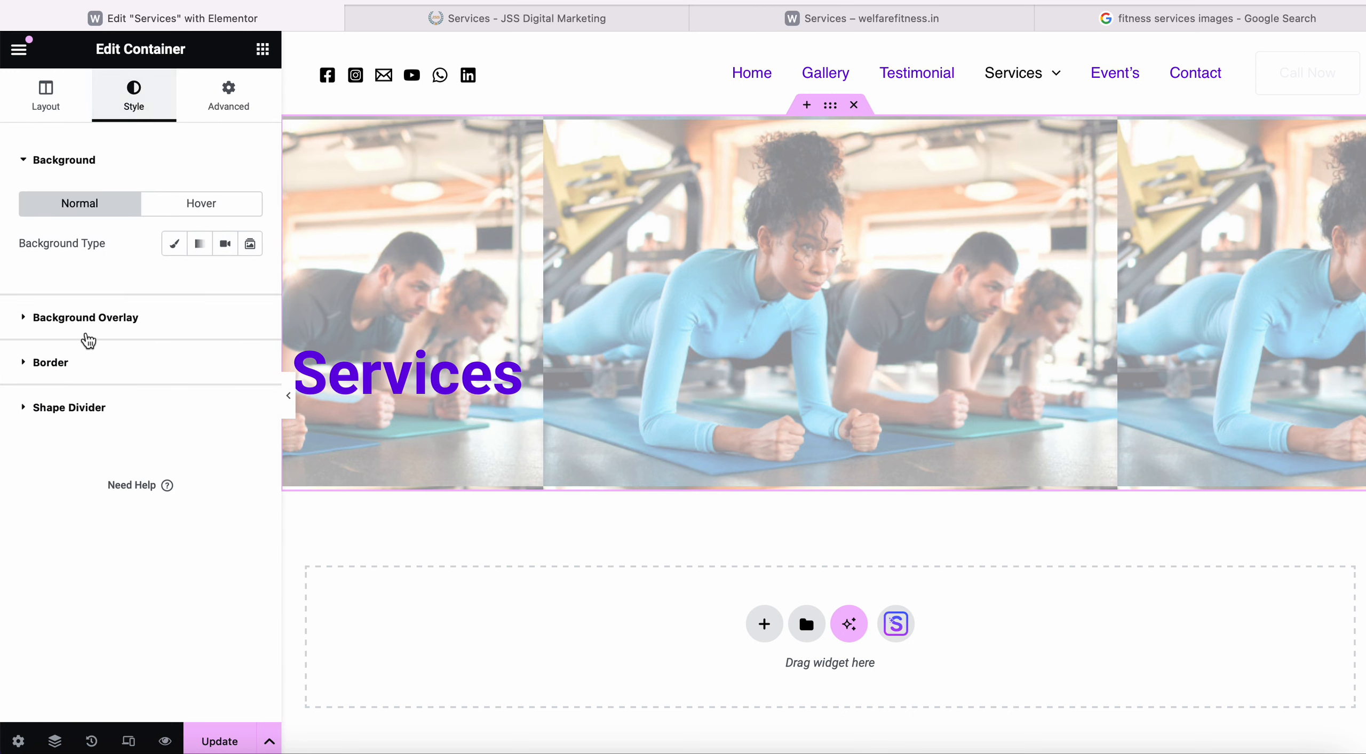
click(117, 320)
scroll(145, 495, down, 2)
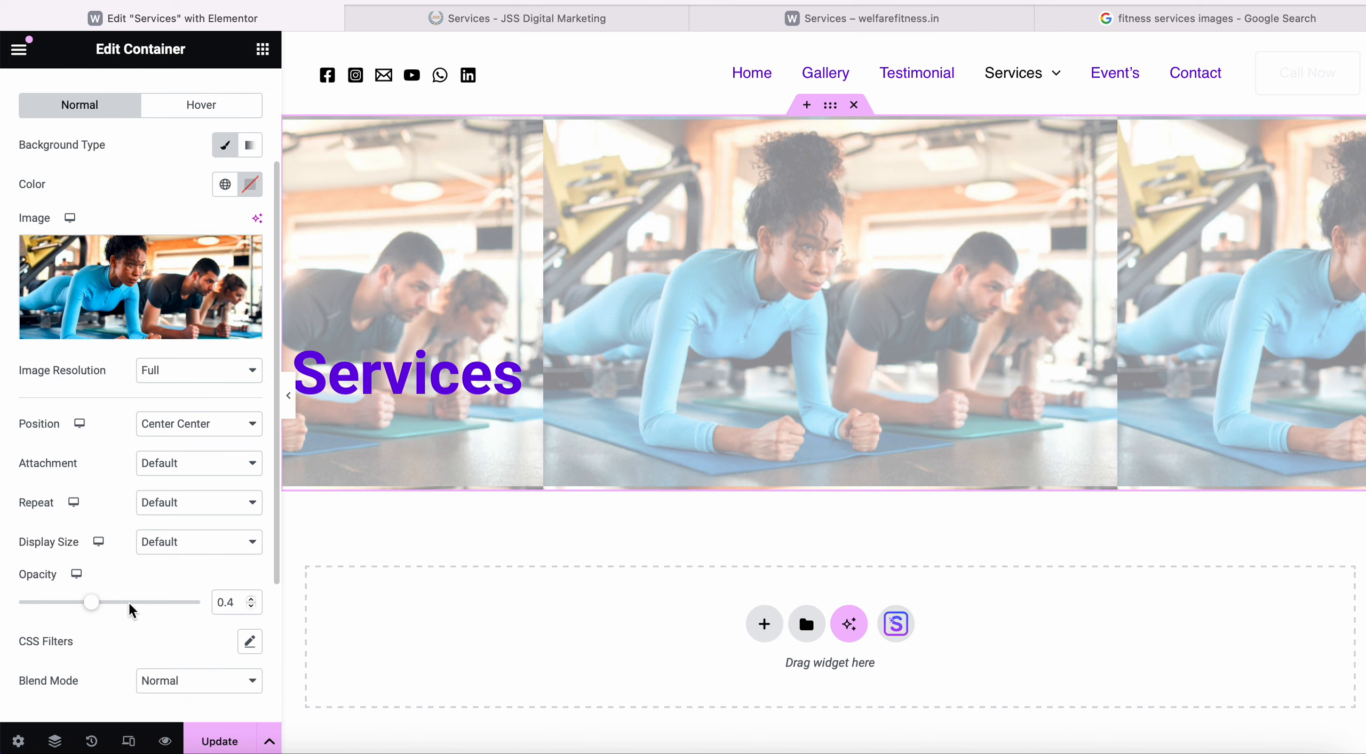
click(216, 426)
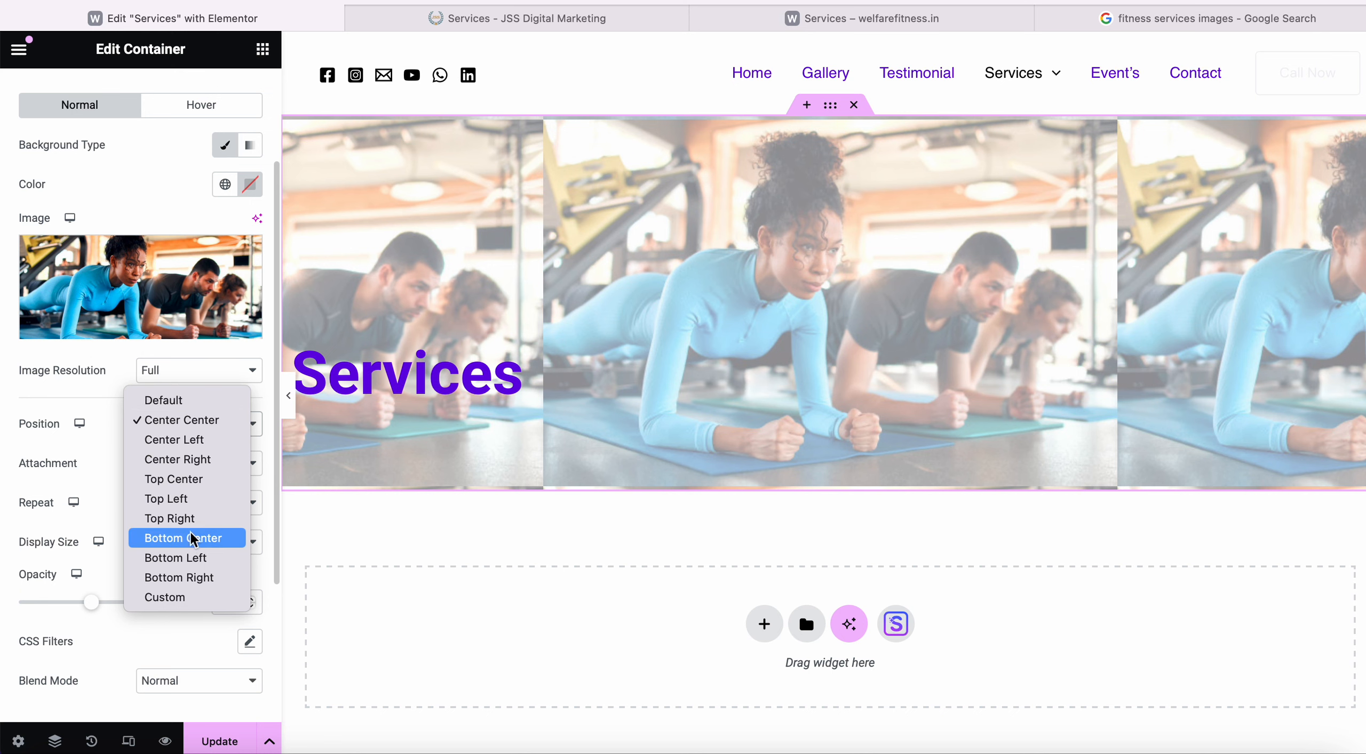
click(188, 596)
drag(114, 493, 65, 486)
click(180, 425)
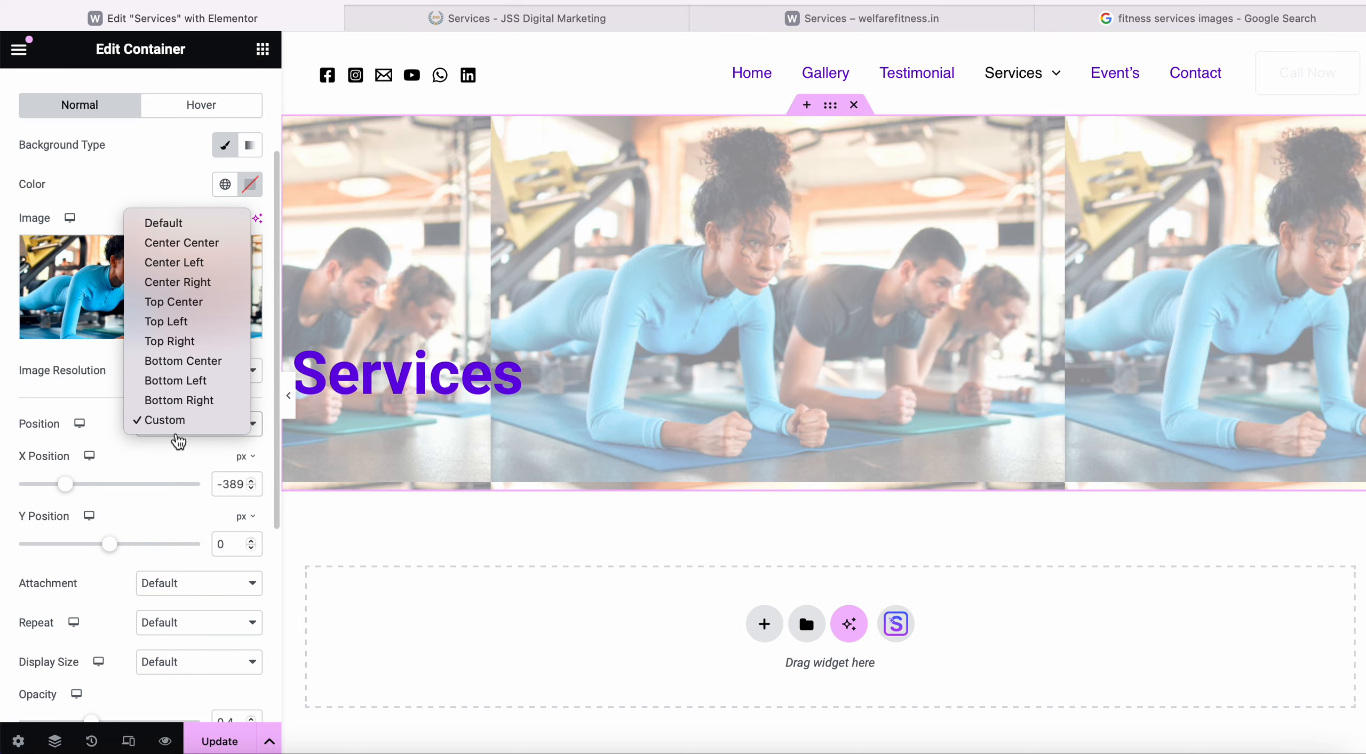
click(218, 251)
Set the overlay photo to No-repeat and Cover size.
scroll(124, 561, down, 4)
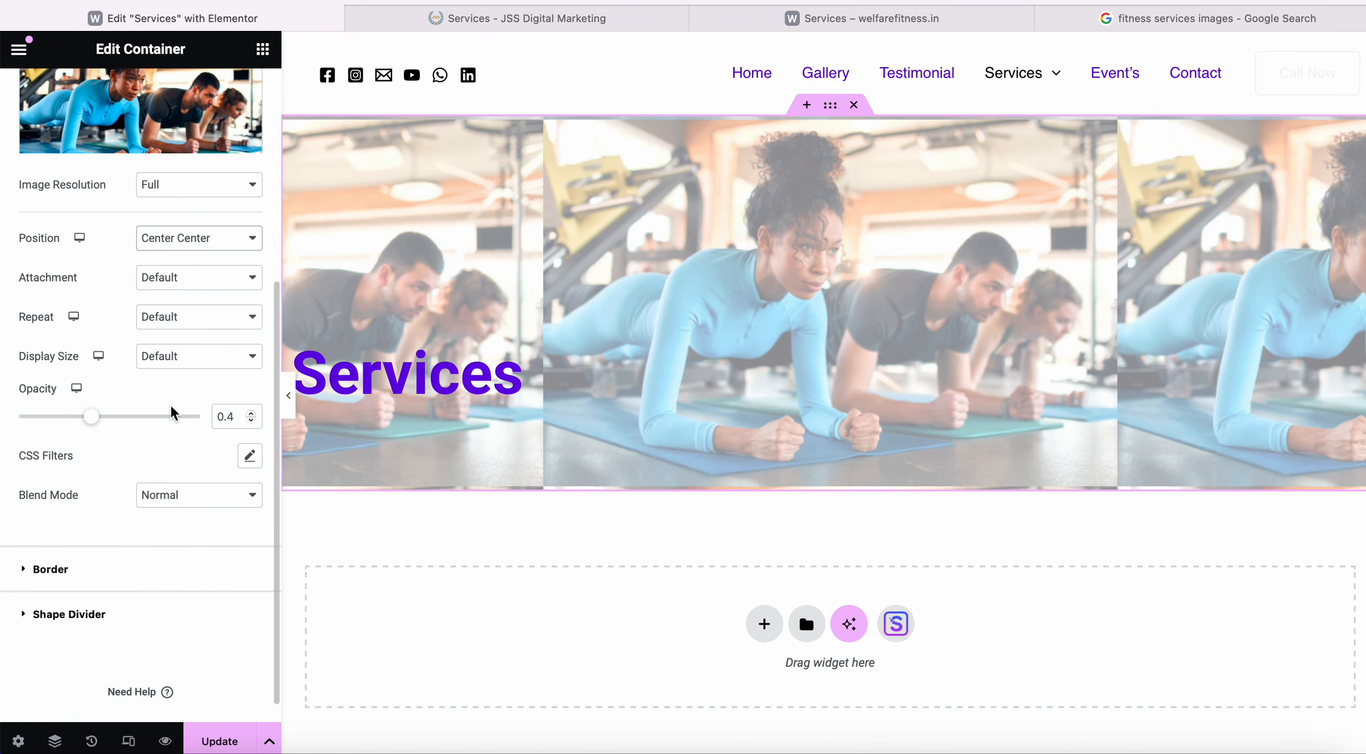
scroll(152, 466, down, 1)
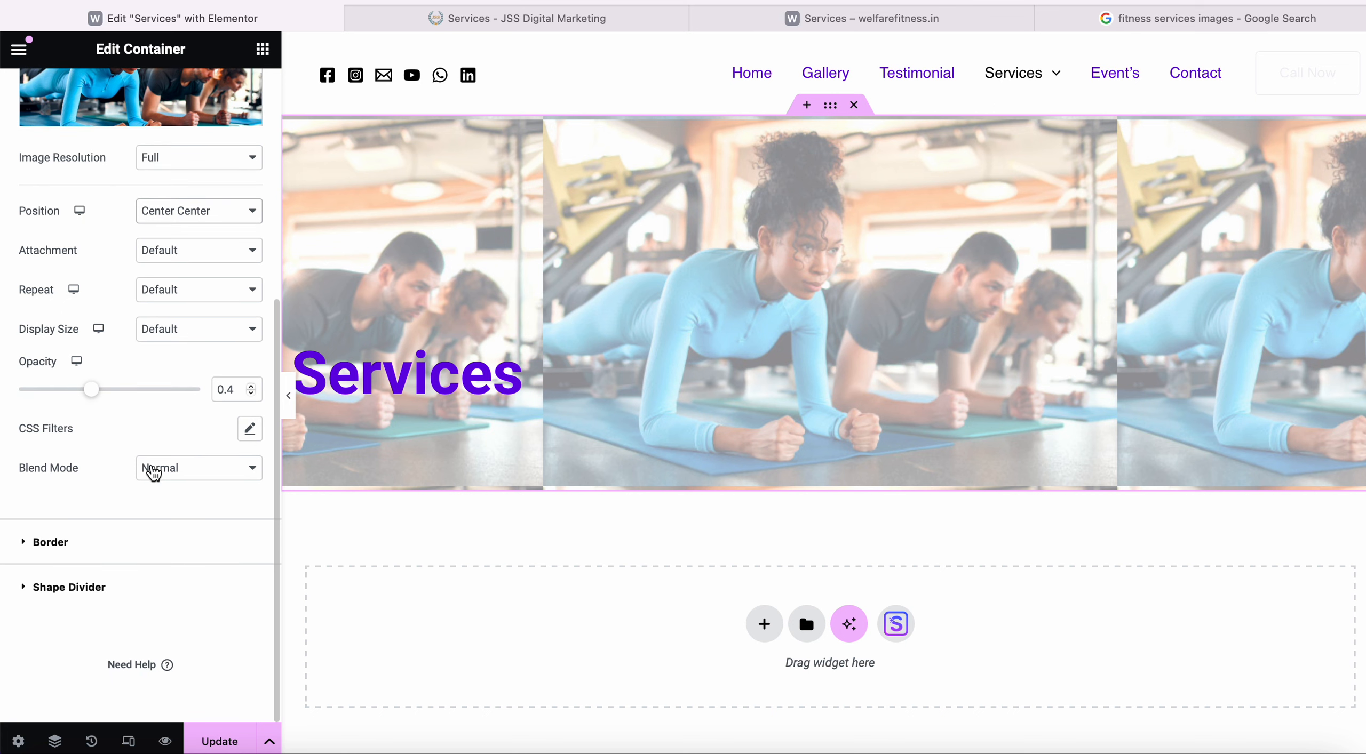
click(218, 298)
click(215, 304)
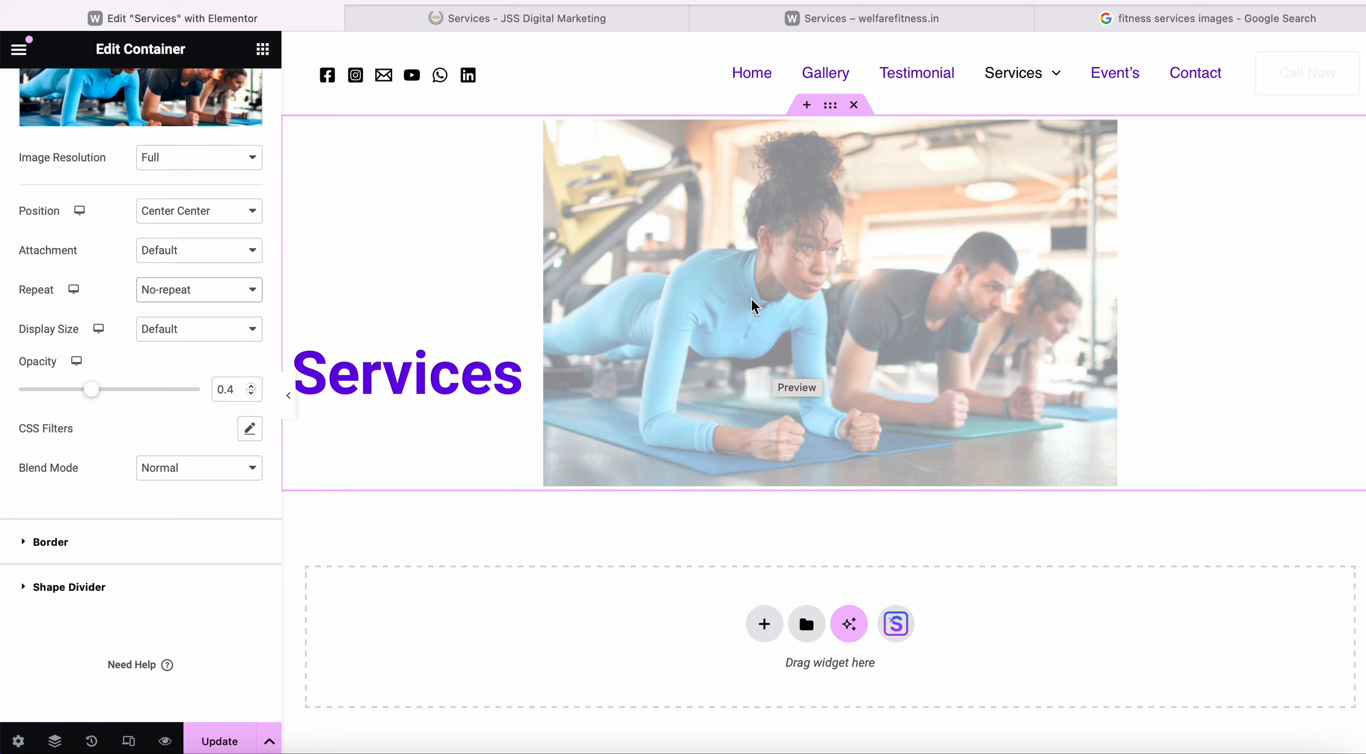
click(188, 337)
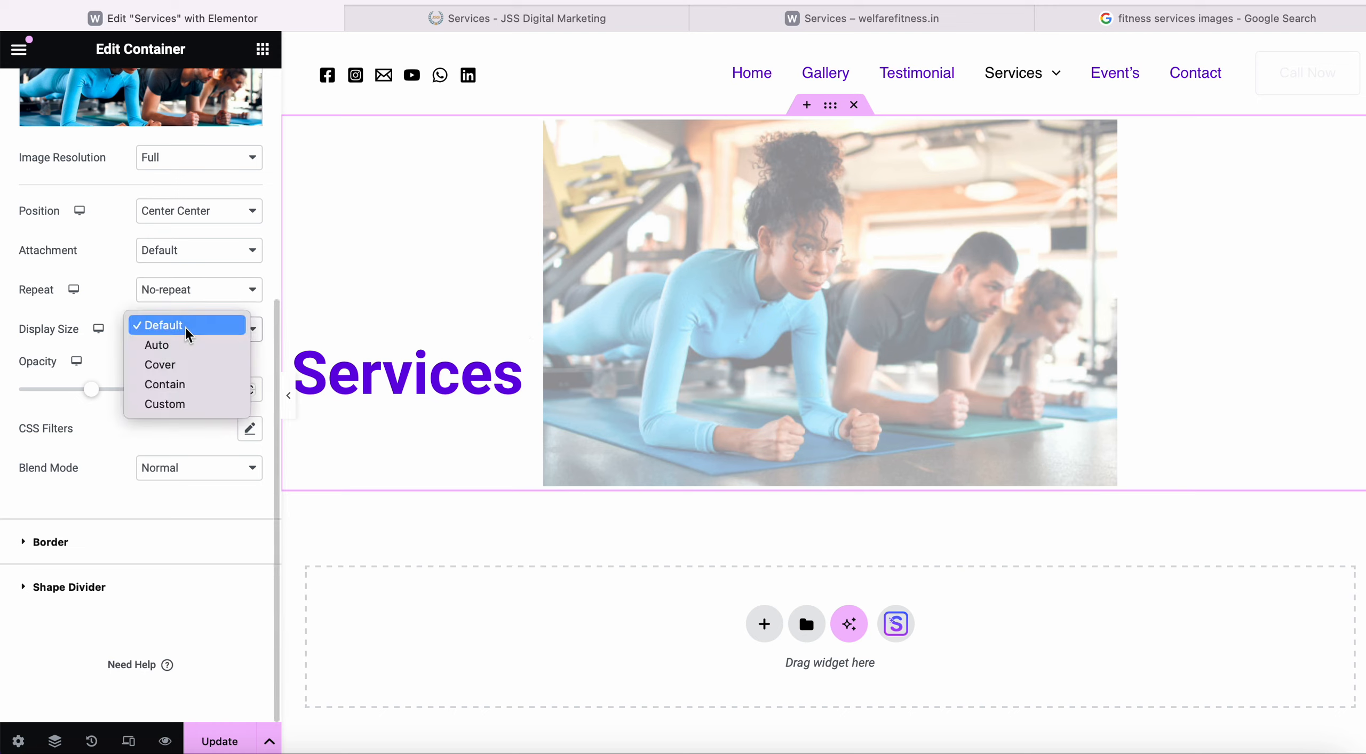
click(185, 365)
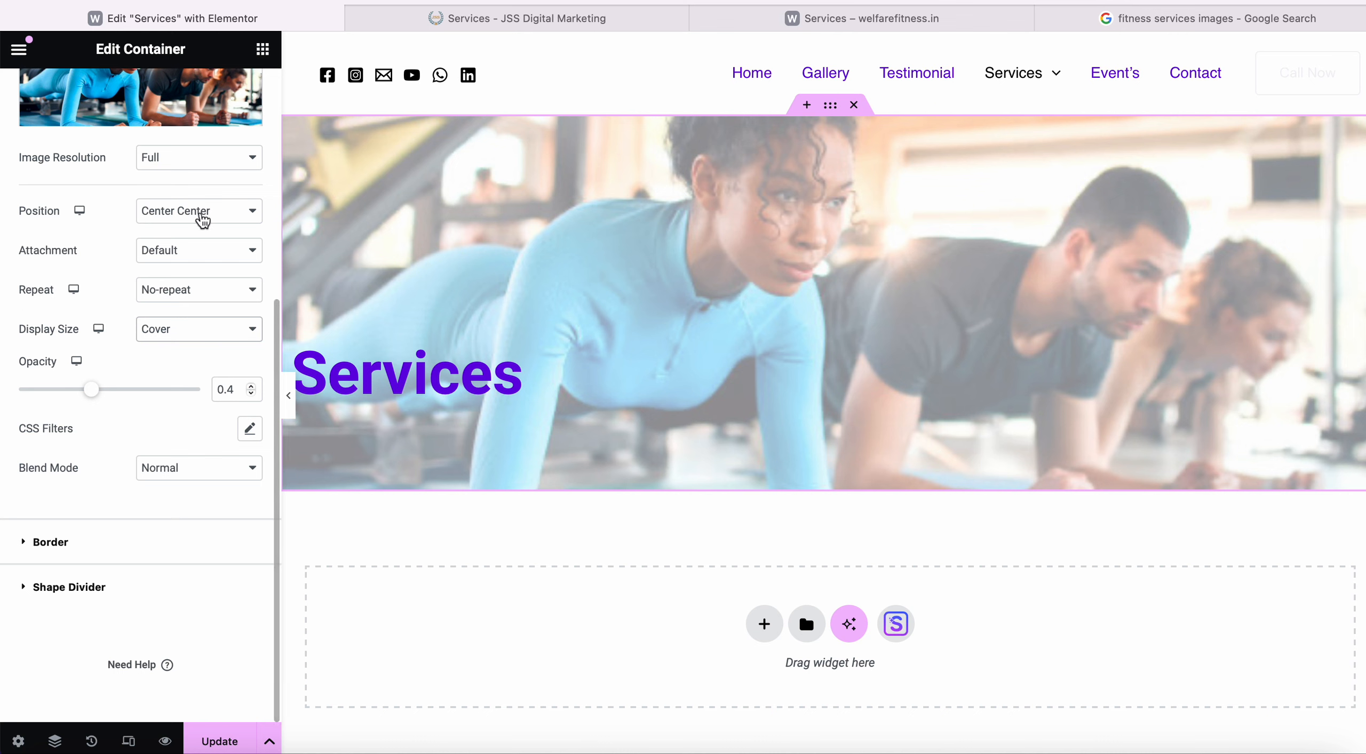
scroll(200, 221, up, 1)
scroll(200, 221, up, 5)
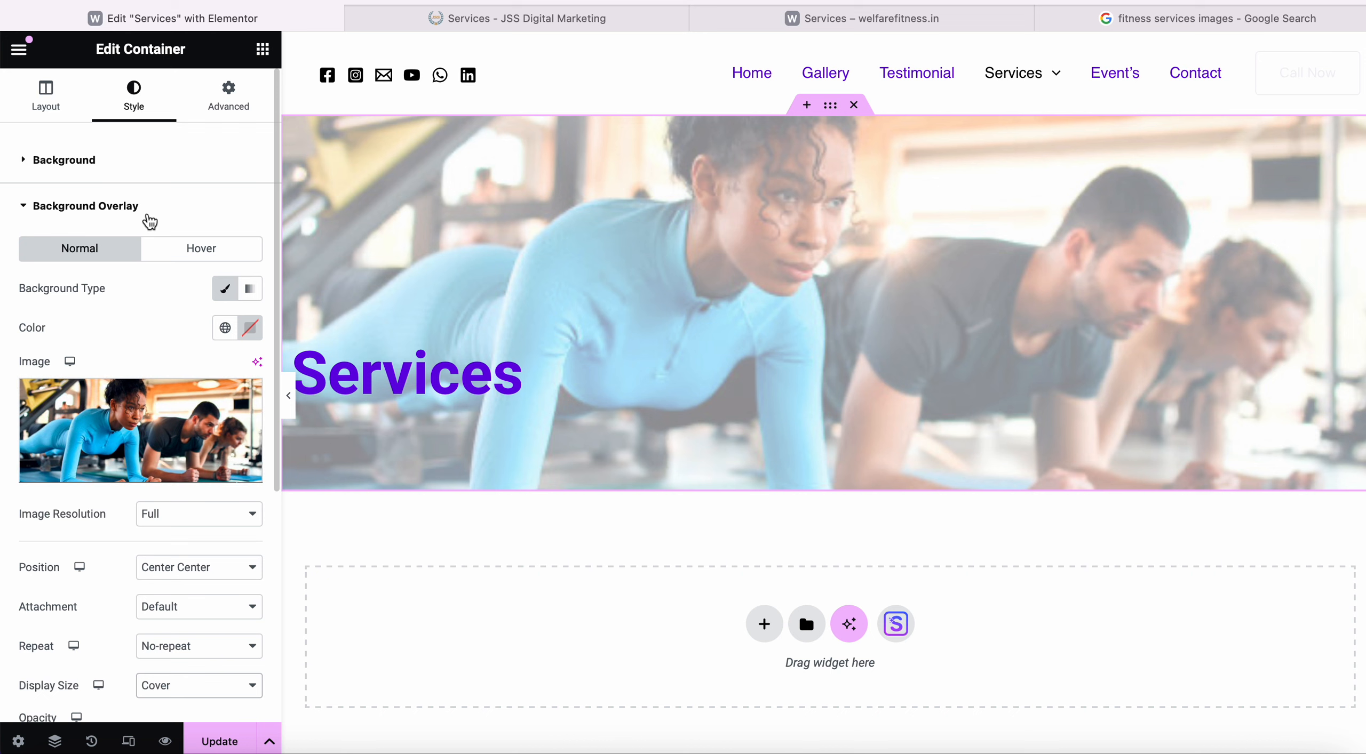
scroll(149, 223, down, 5)
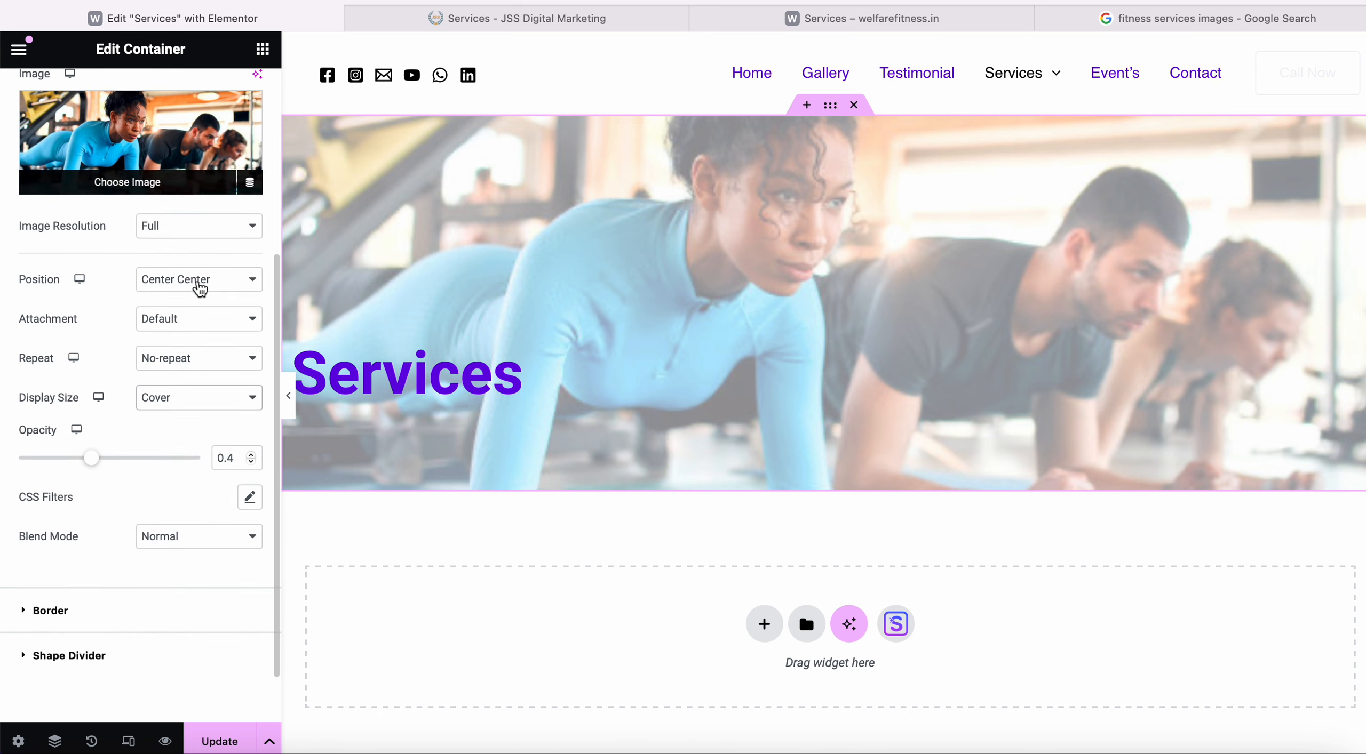
scroll(146, 427, up, 6)
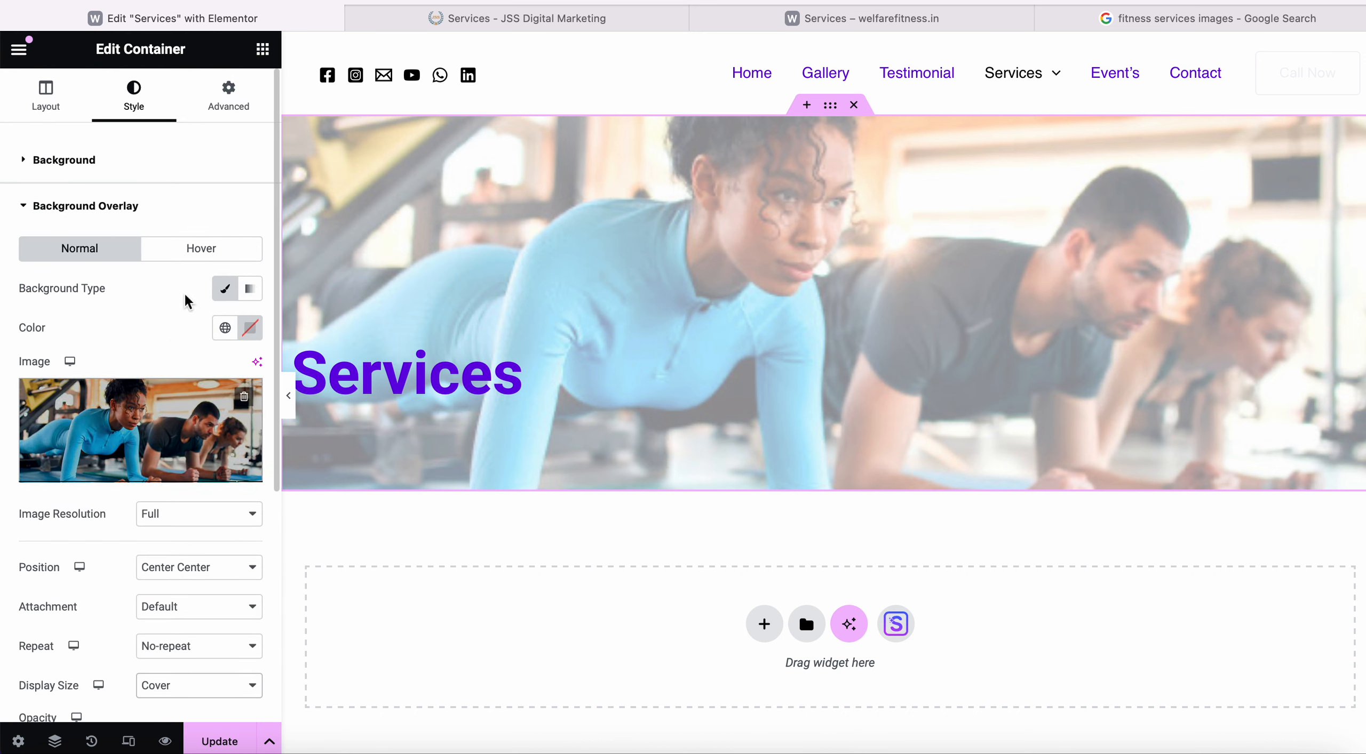
Recheck the Advanced settings, then reopen the overlay and keep attachment at Default.
click(227, 102)
scroll(77, 461, down, 5)
scroll(77, 461, up, 5)
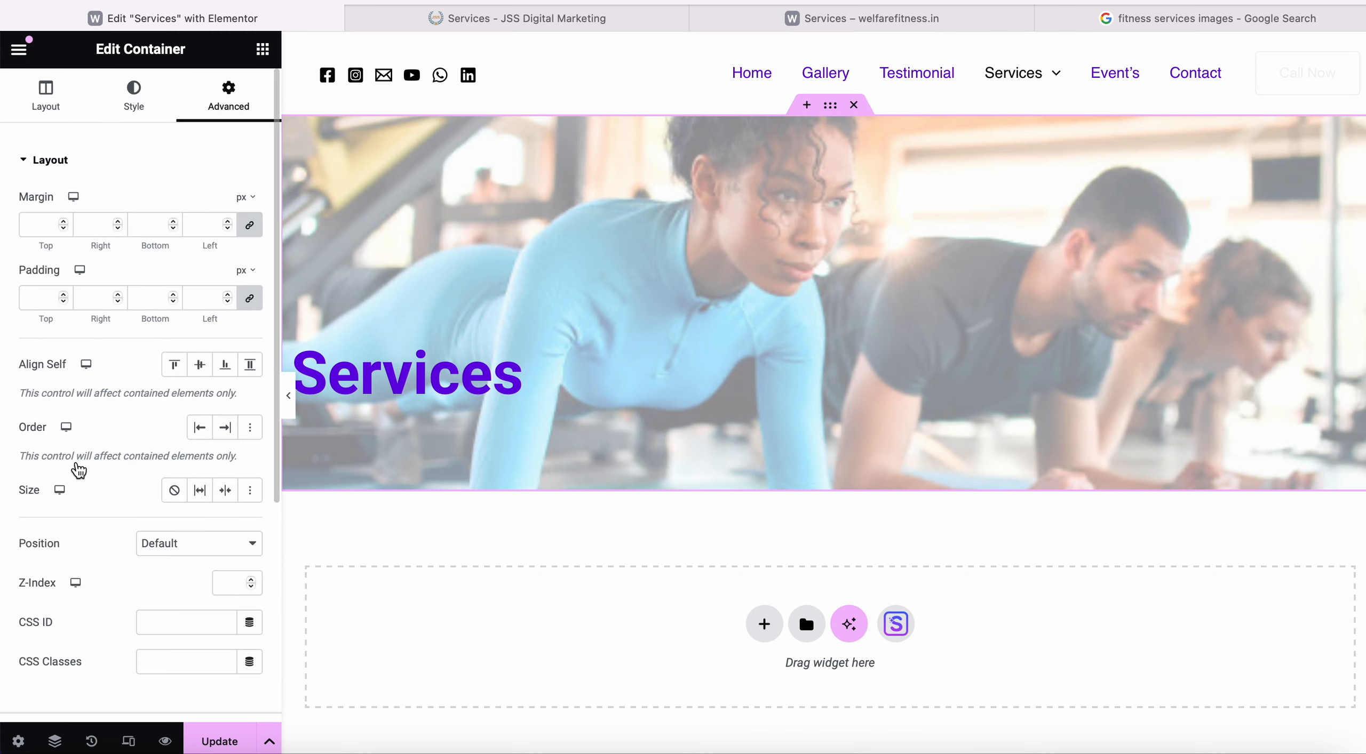
click(150, 97)
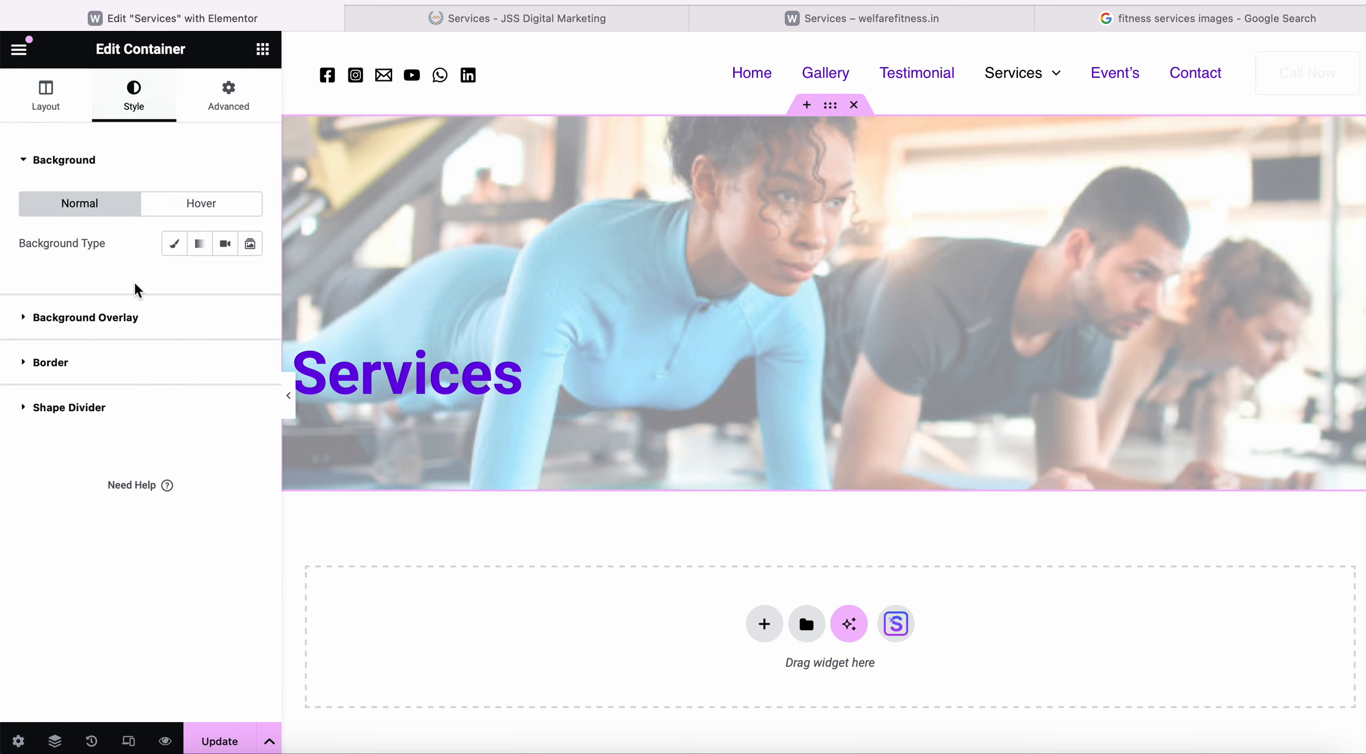
click(109, 327)
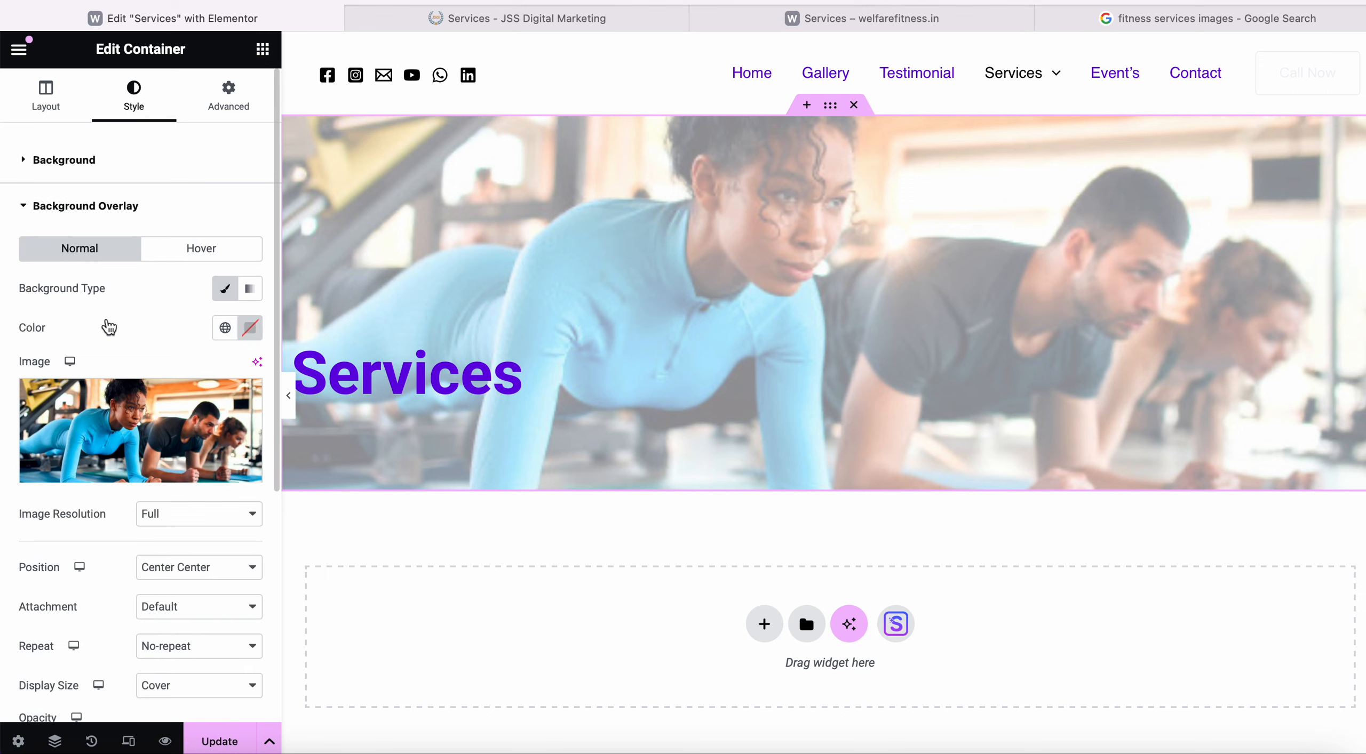
scroll(122, 485, down, 4)
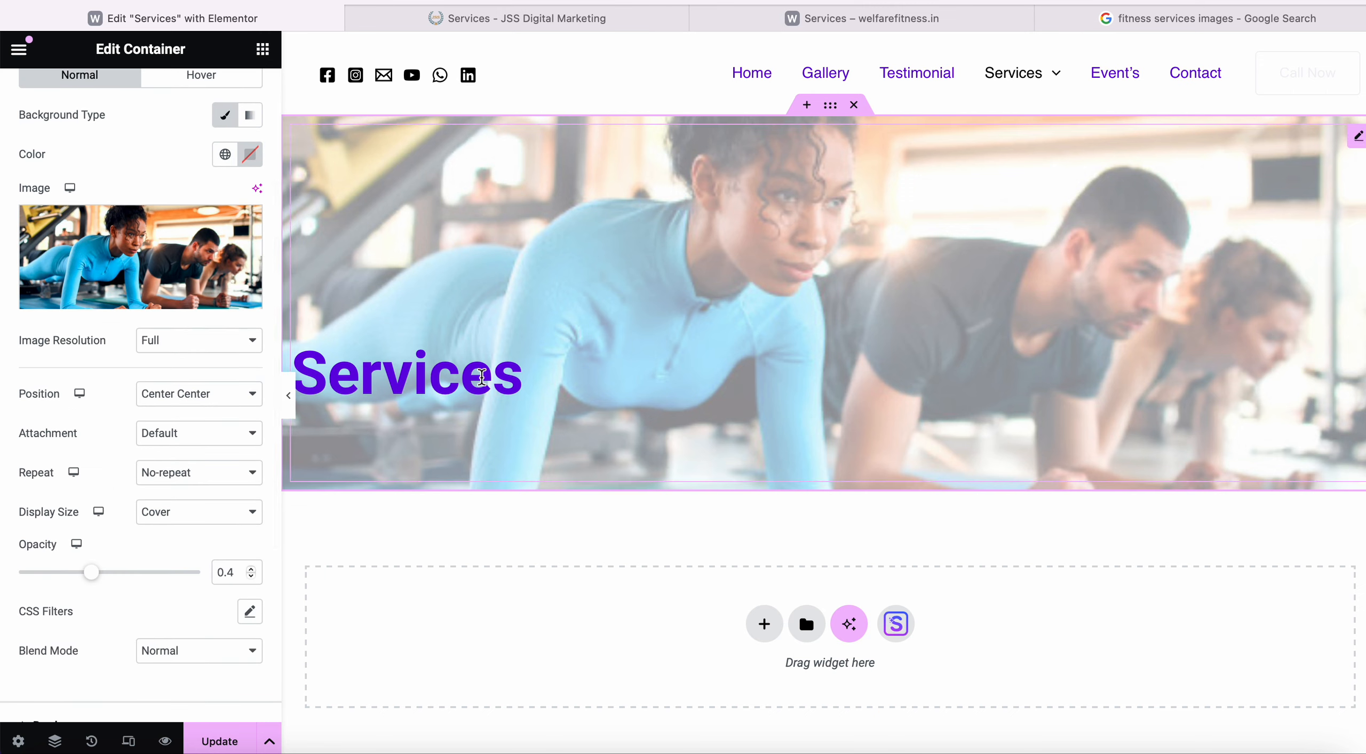
click(228, 444)
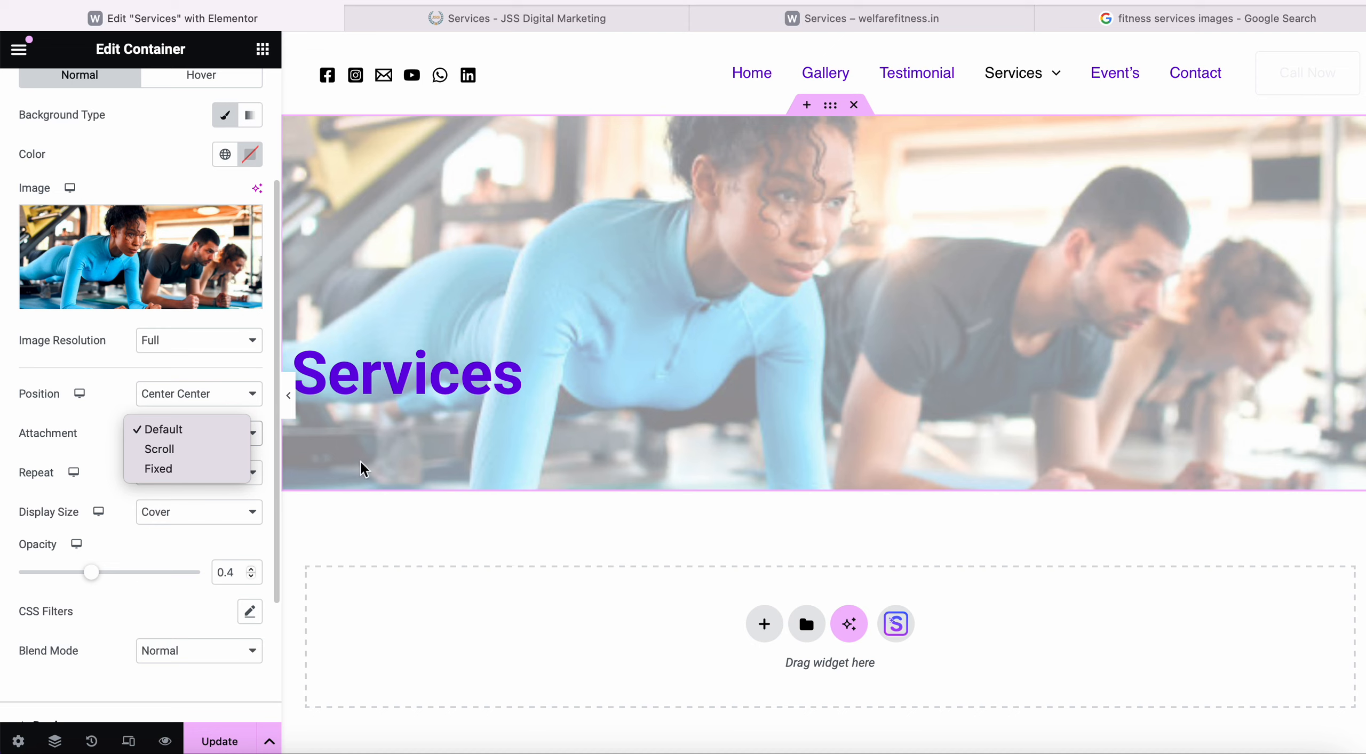
click(120, 395)
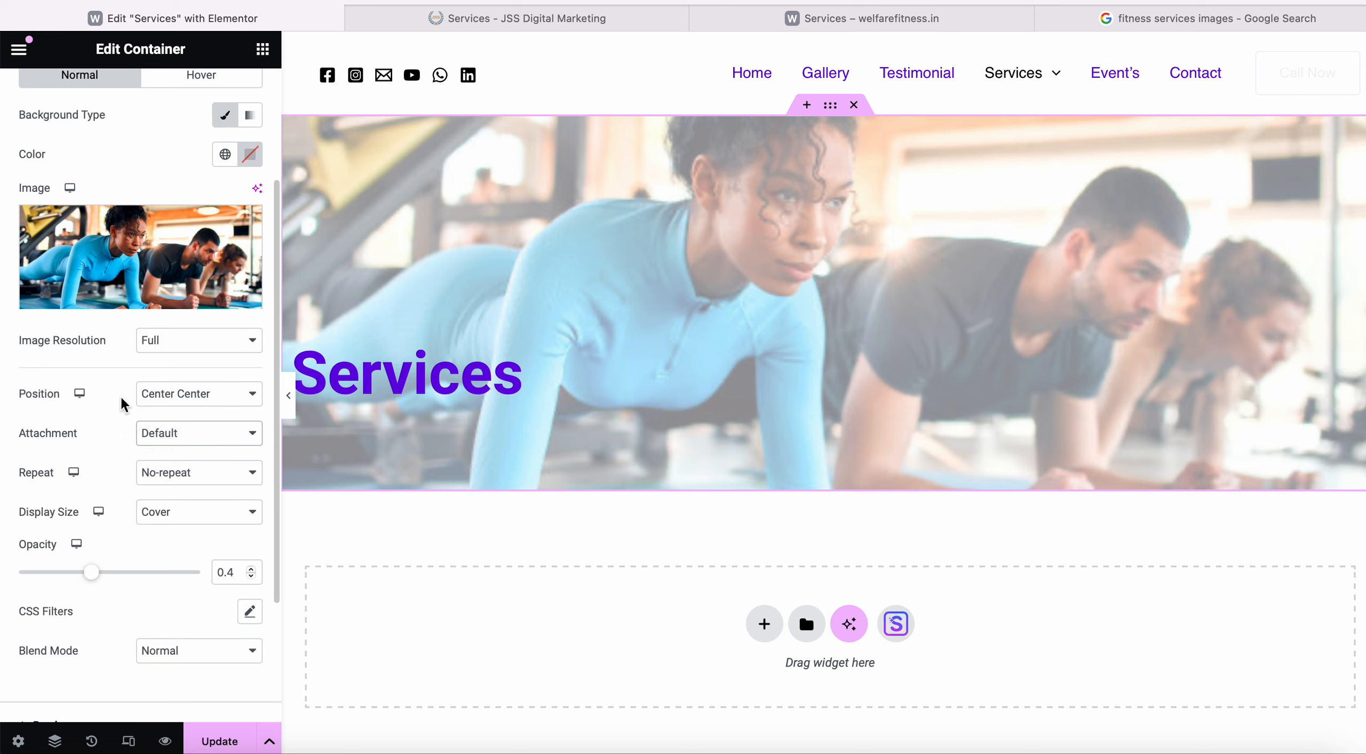
Set overlay repeat to Repeat, try Contain and Auto sizes, settle on Cover, and save.
click(198, 487)
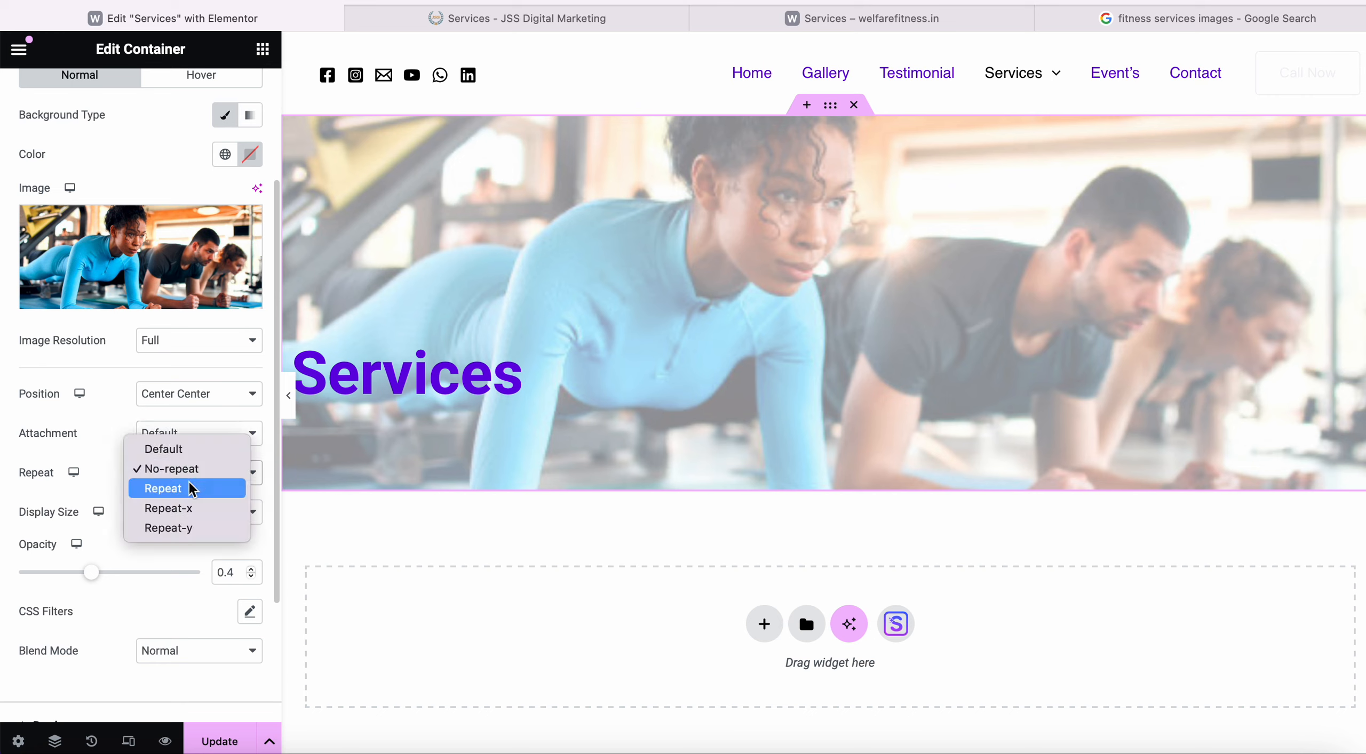
click(186, 482)
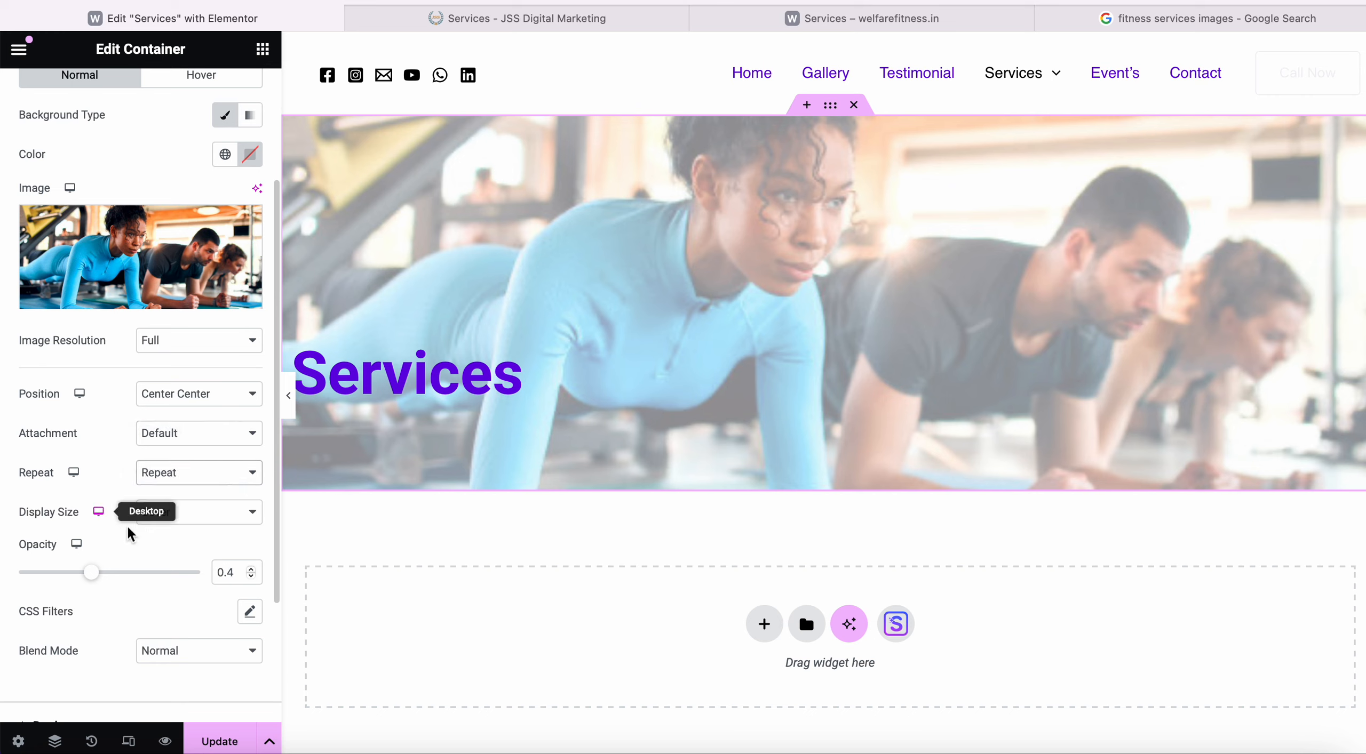
click(214, 523)
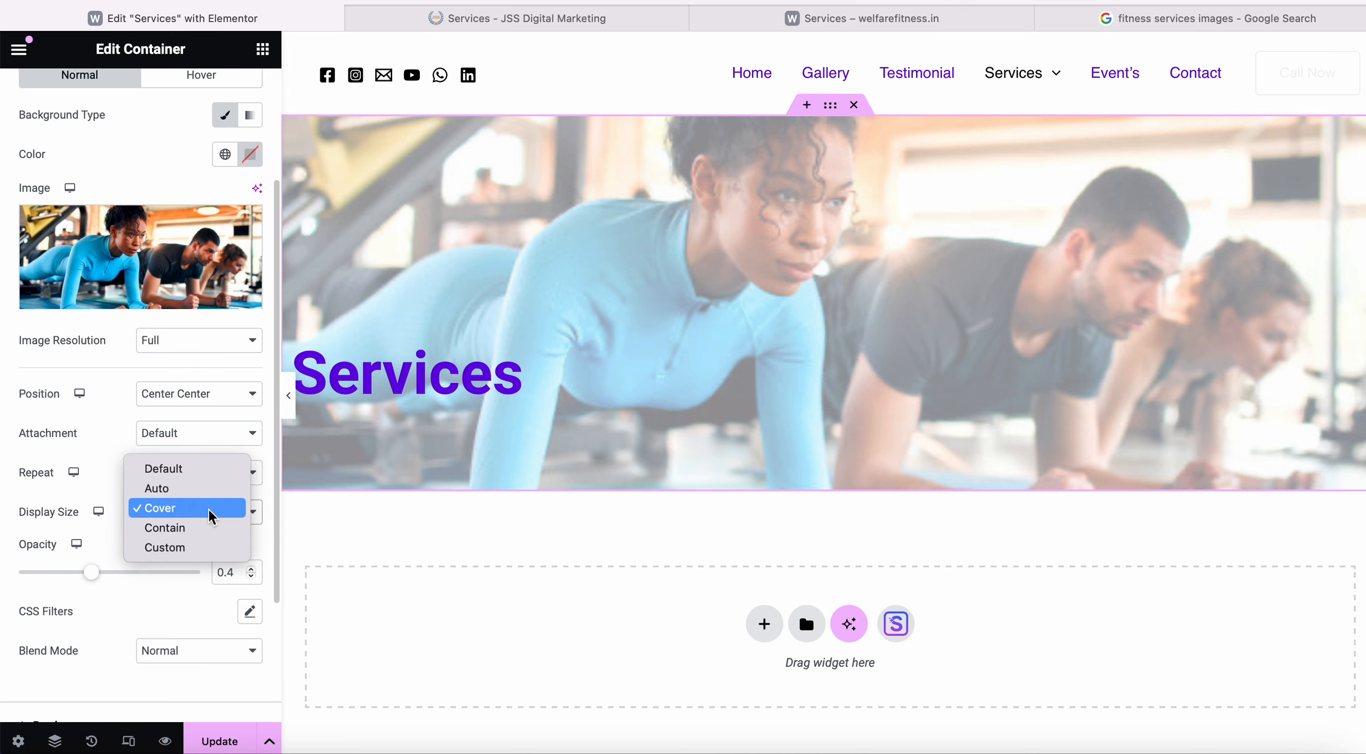
click(205, 528)
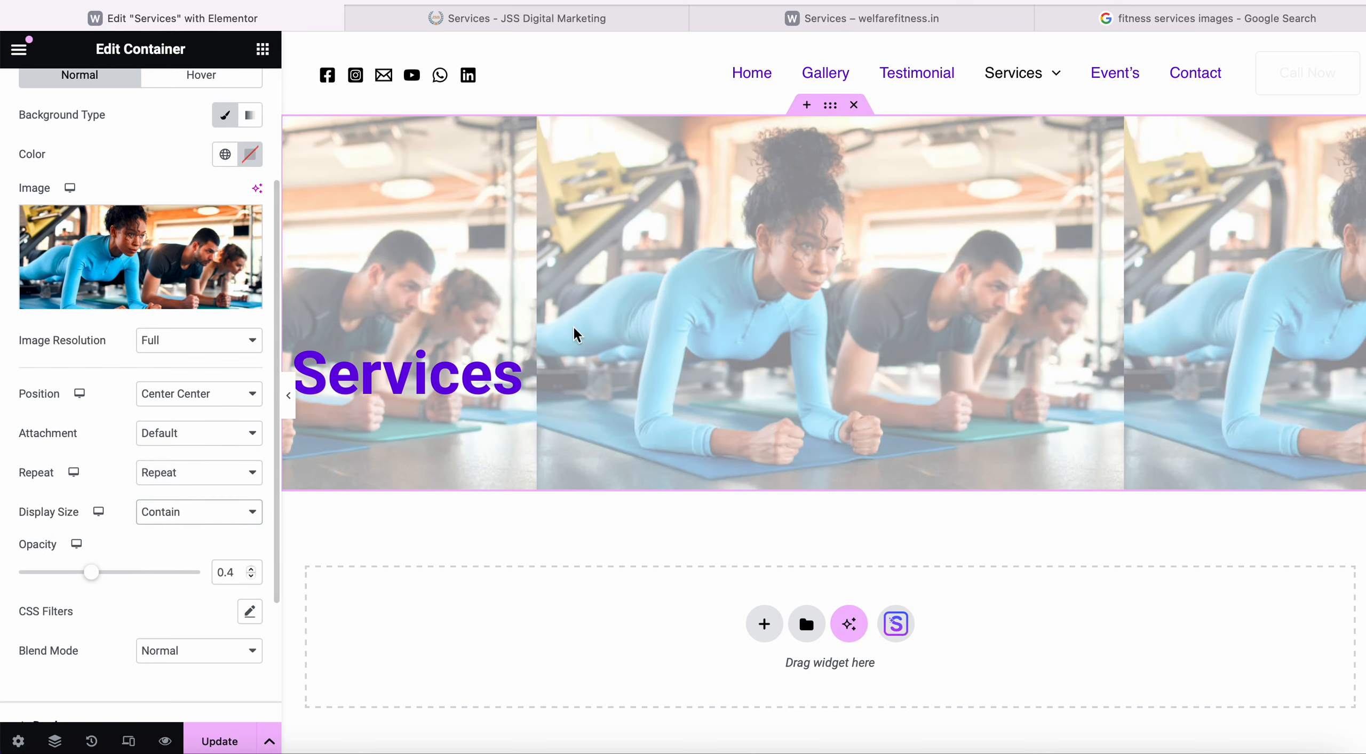
click(205, 513)
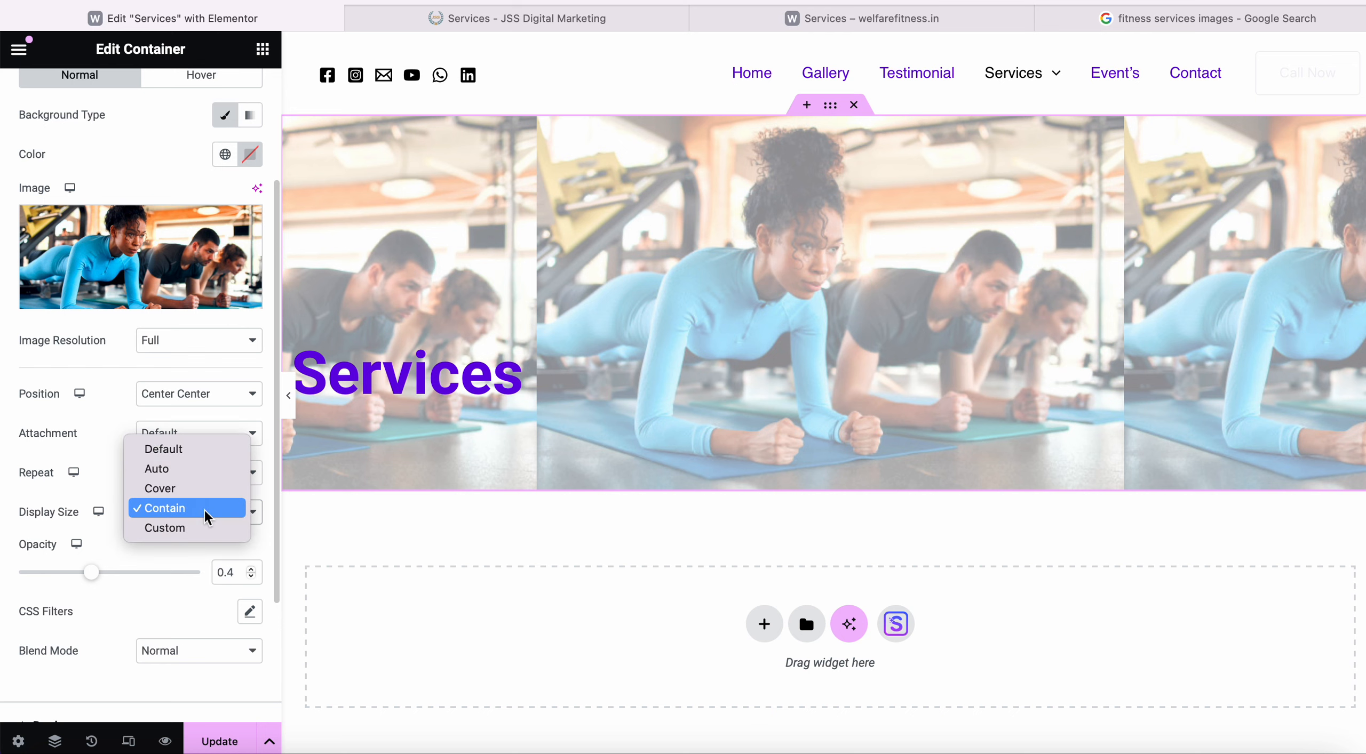
click(207, 471)
click(223, 480)
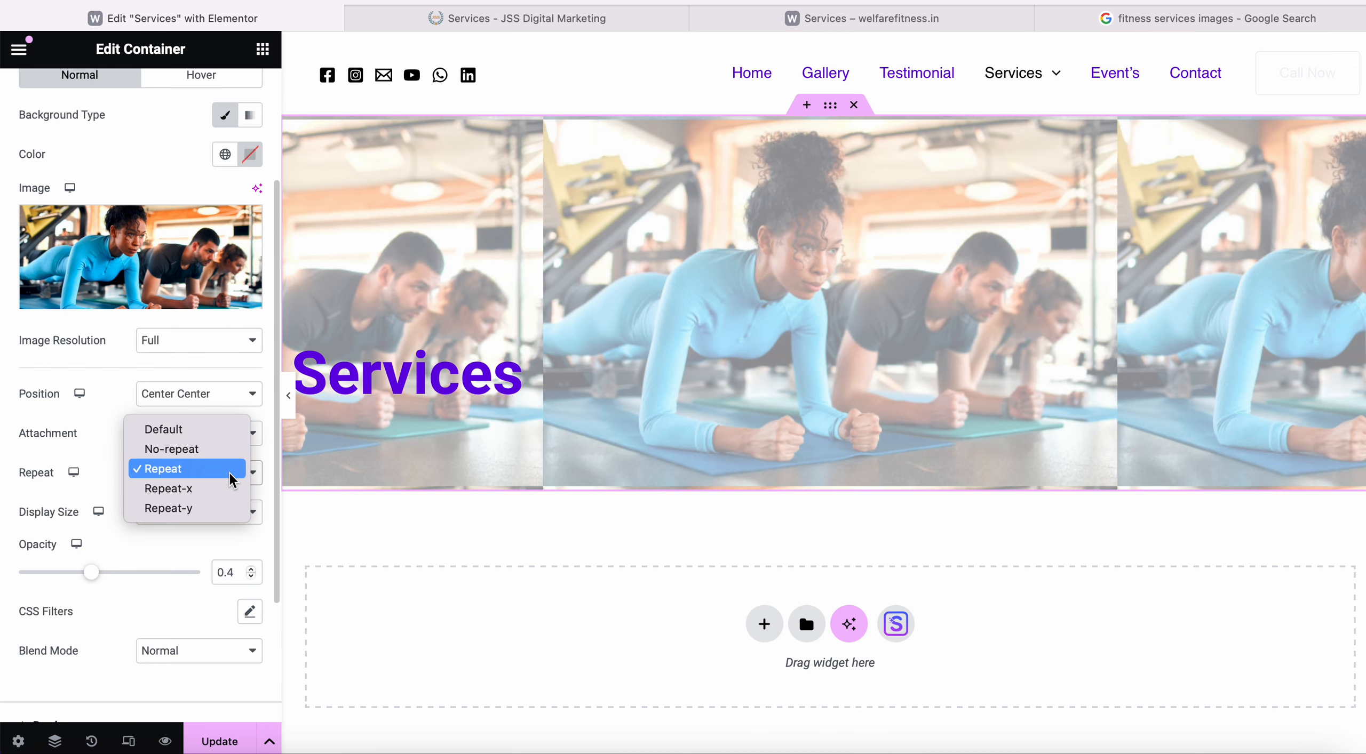
click(168, 536)
click(210, 516)
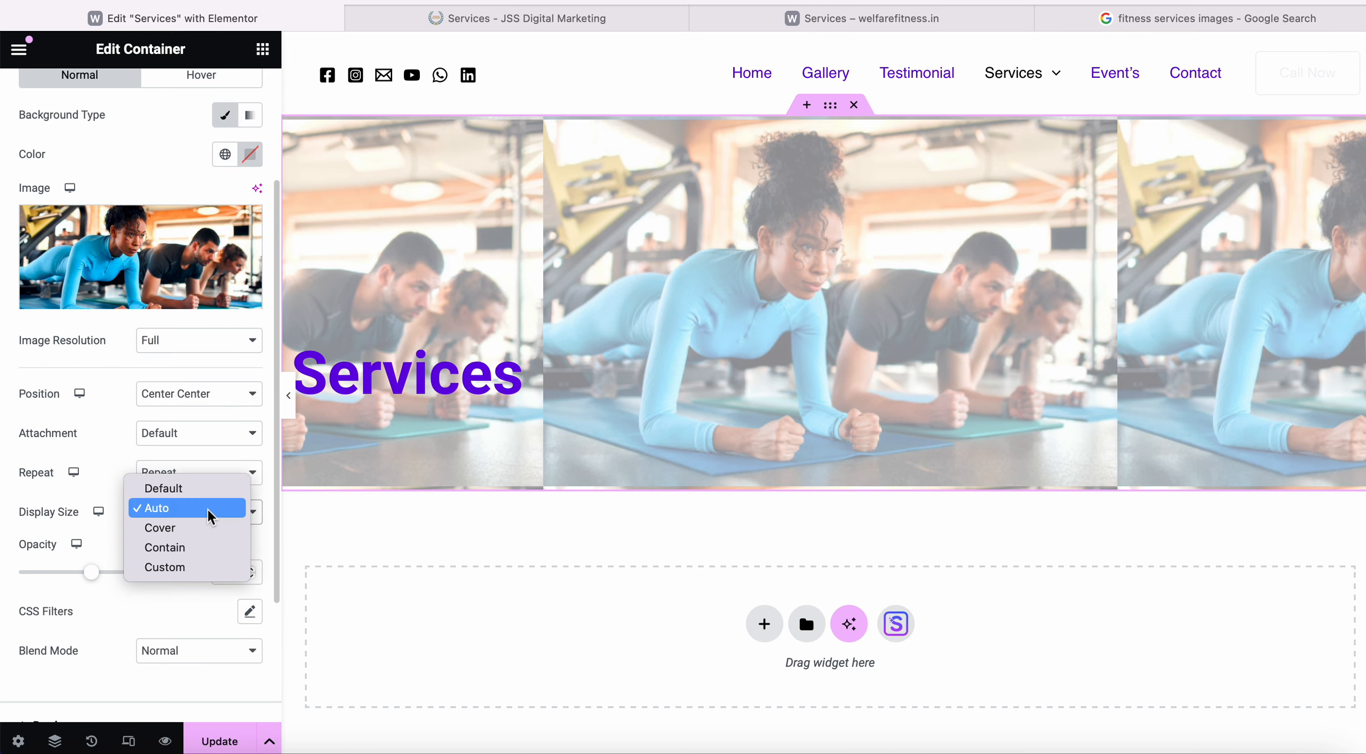
click(192, 529)
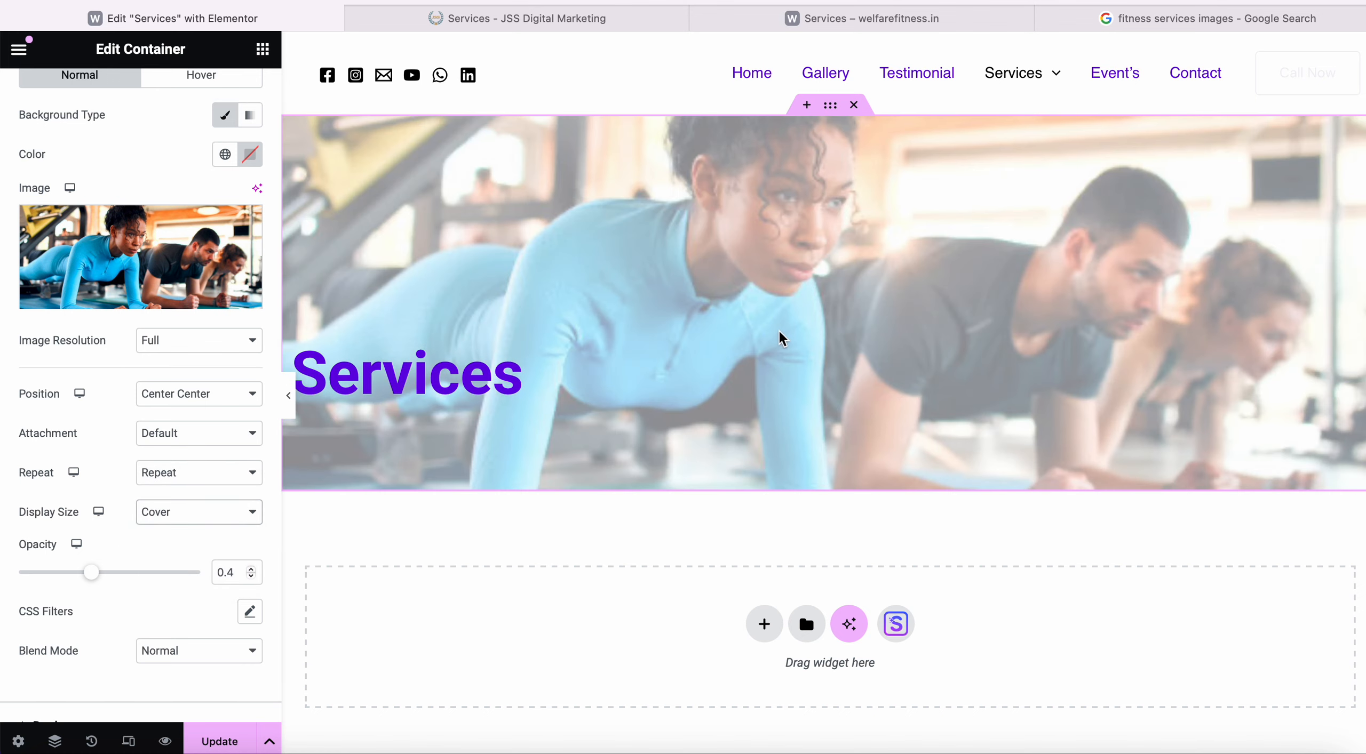
click(219, 742)
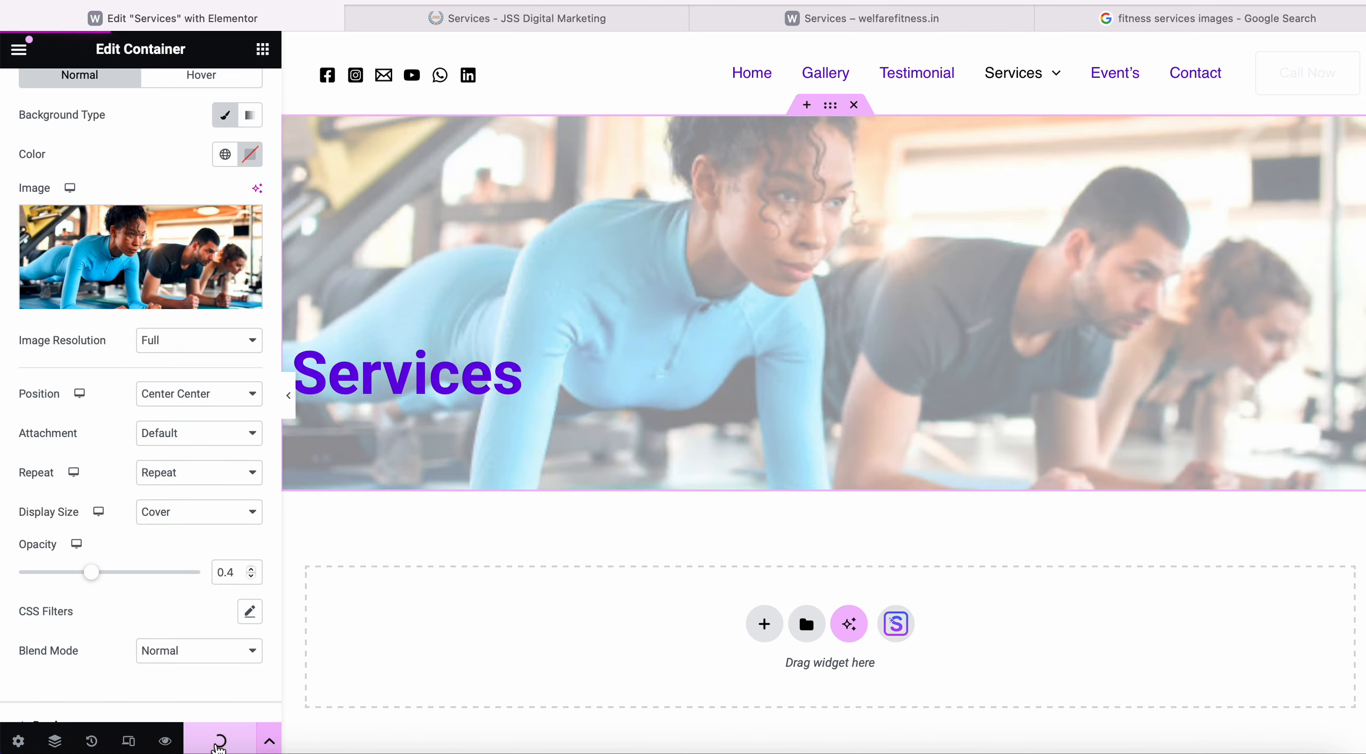
click(911, 20)
click(829, 0)
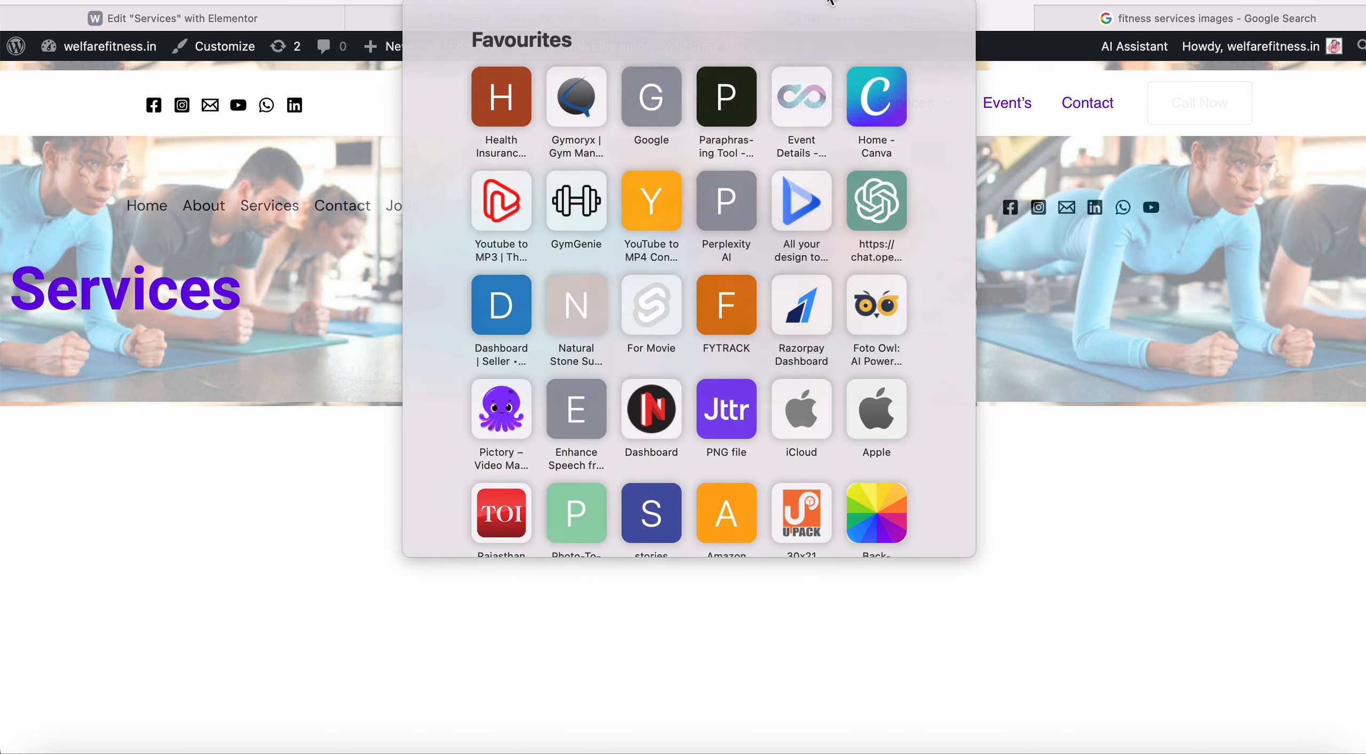
key(Return)
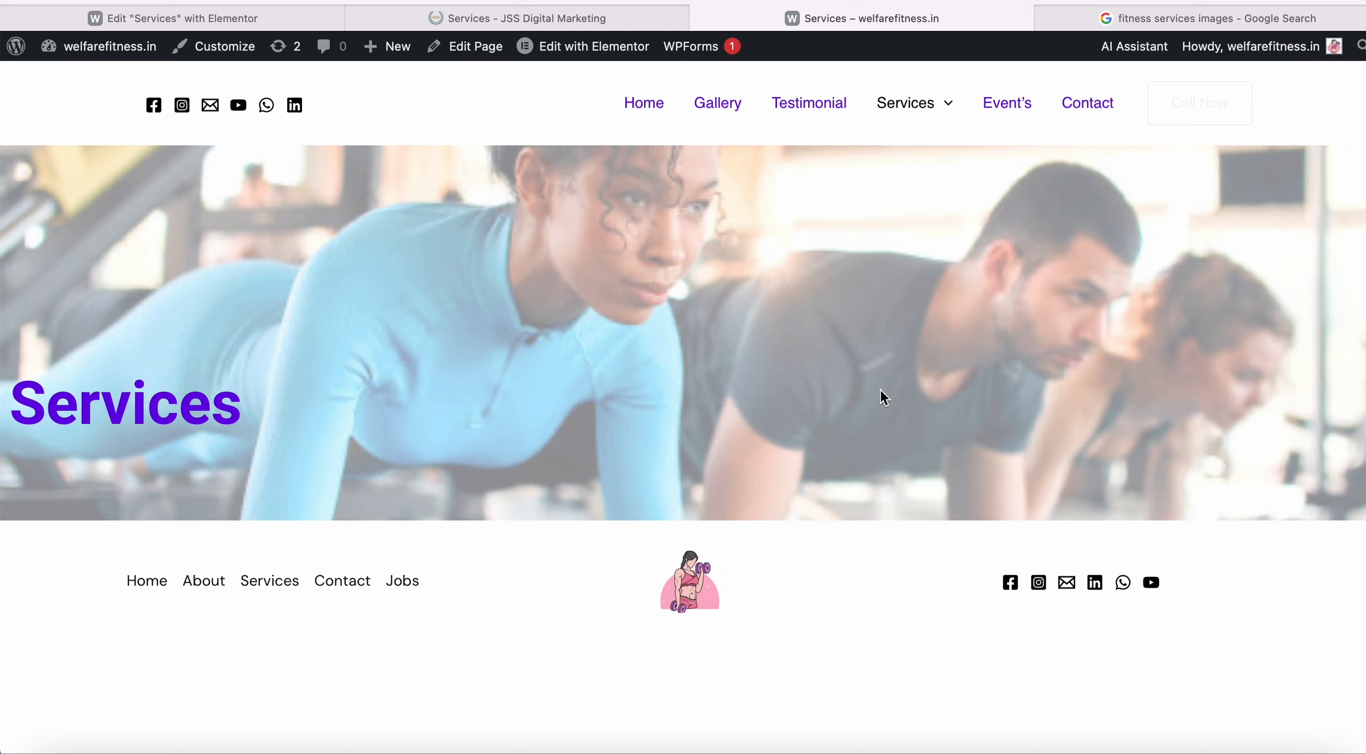
click(633, 24)
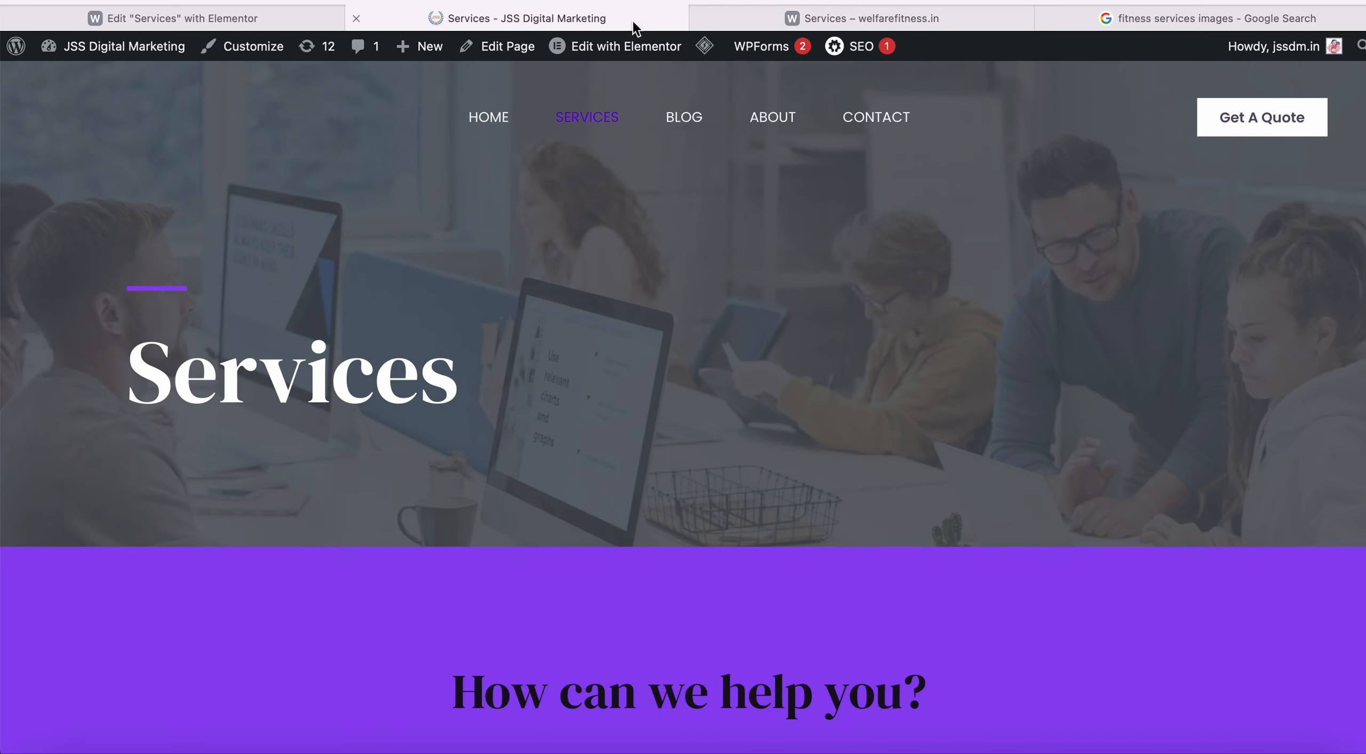
click(269, 16)
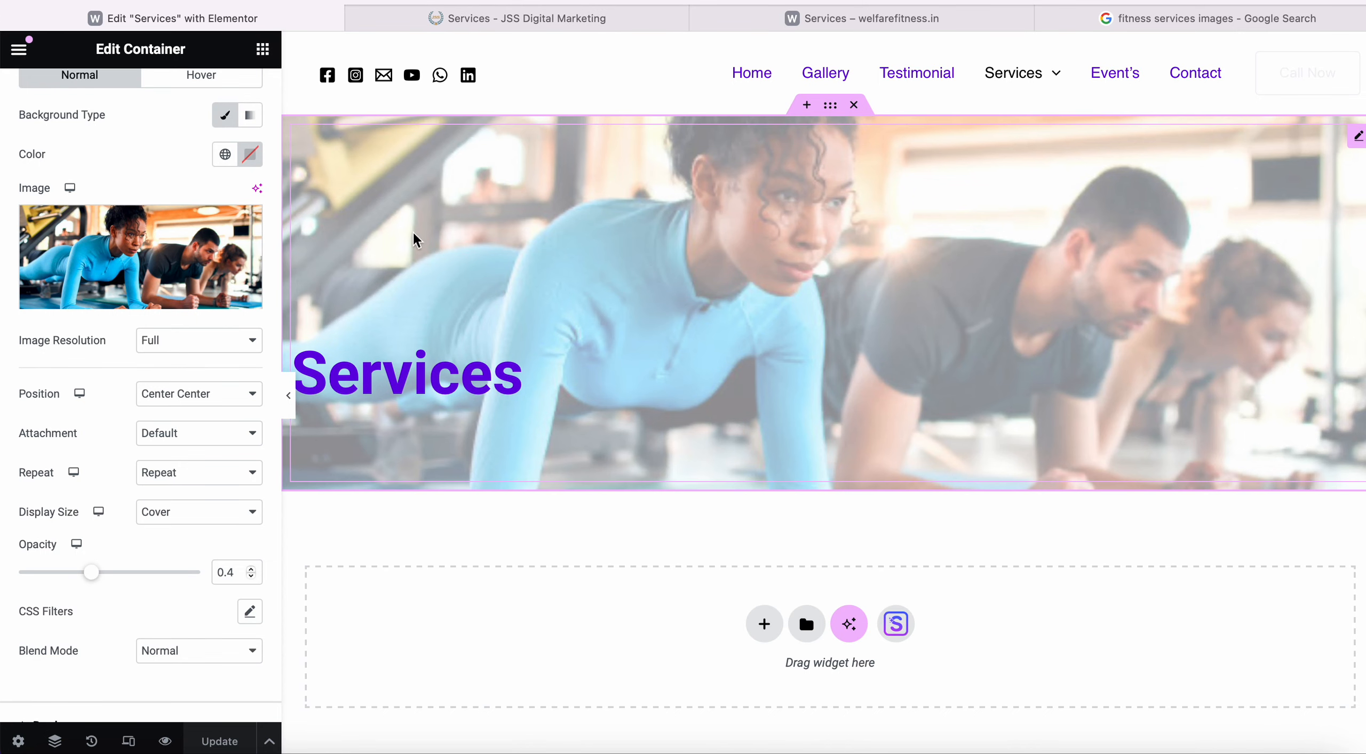
scroll(213, 311, up, 4)
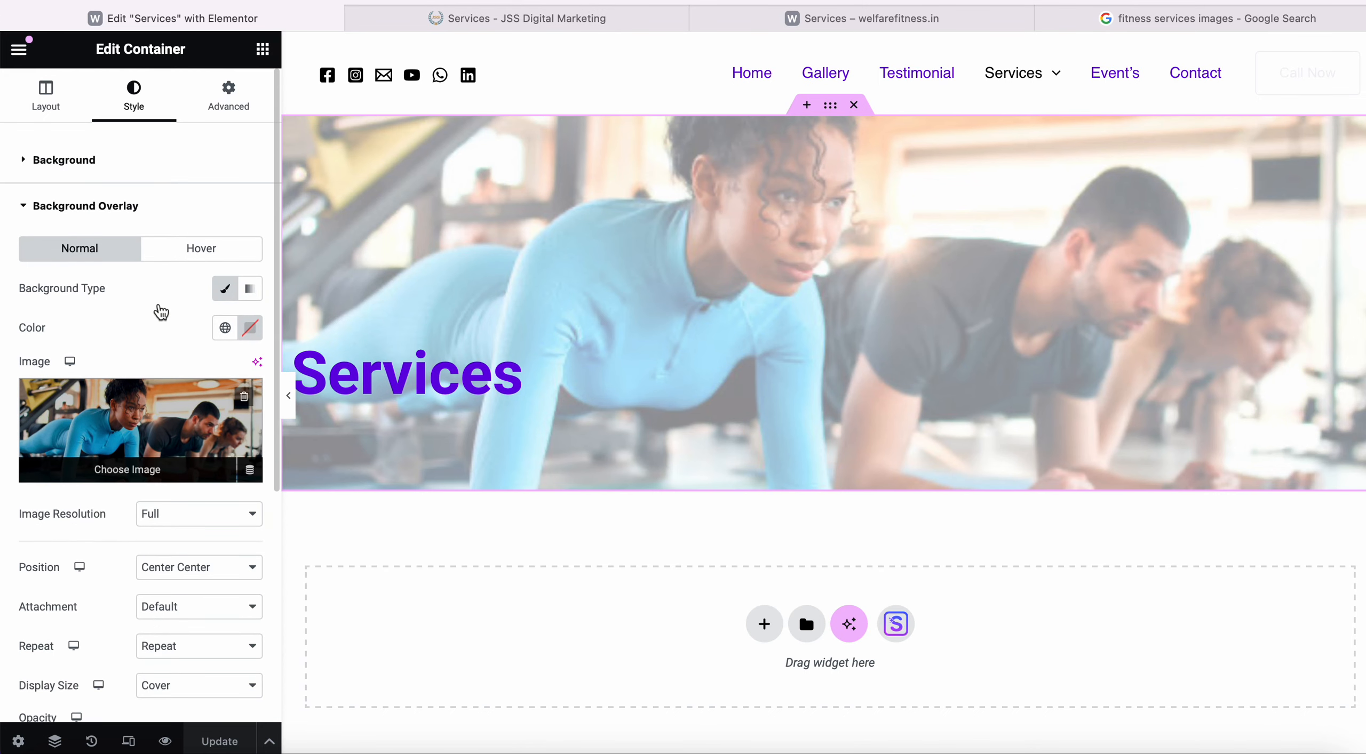
Switch the hero container's content width to Boxed and save.
click(54, 105)
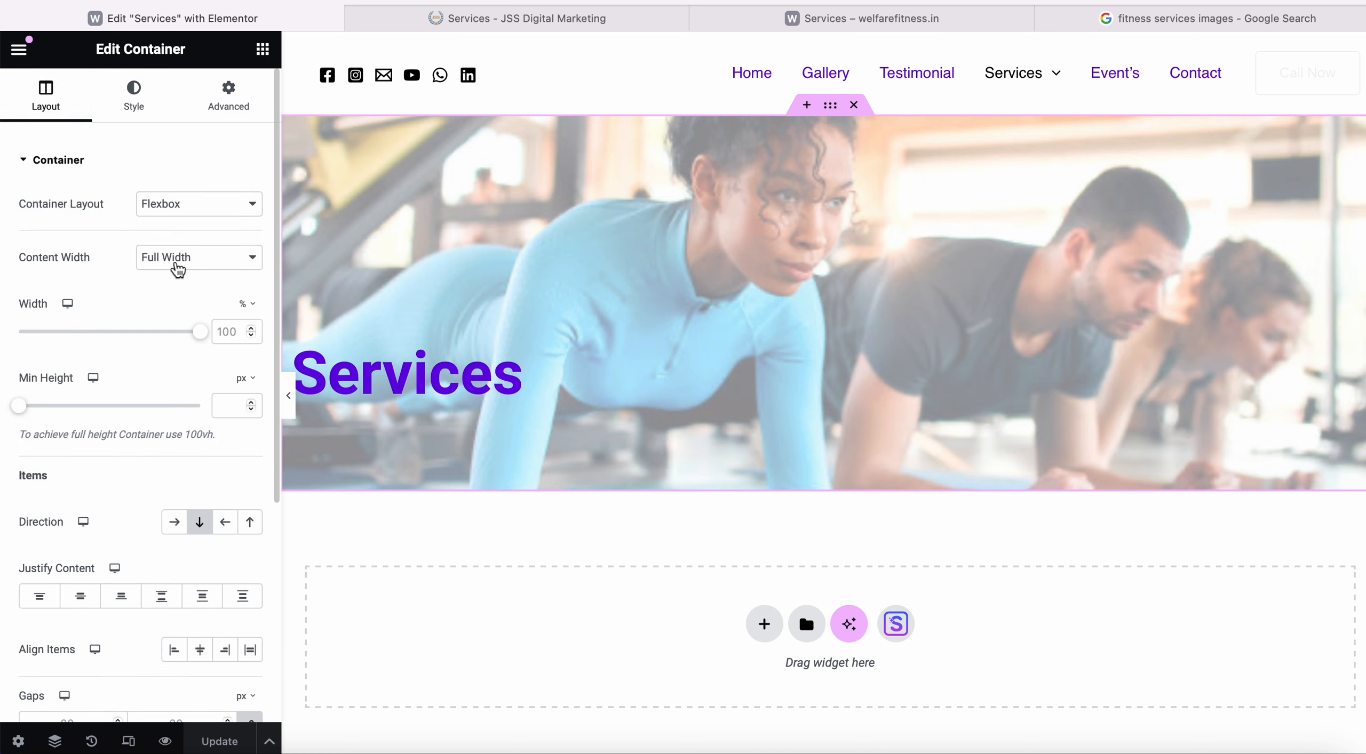
click(220, 259)
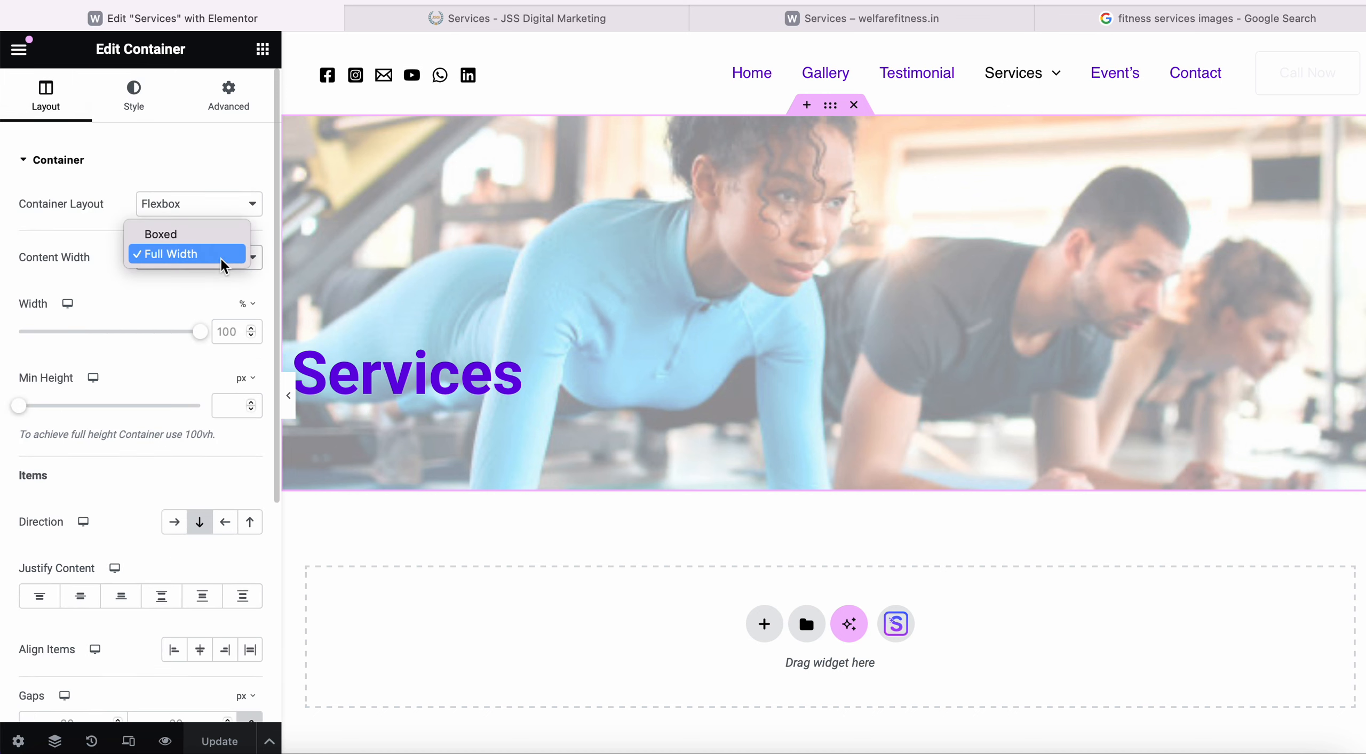
click(205, 240)
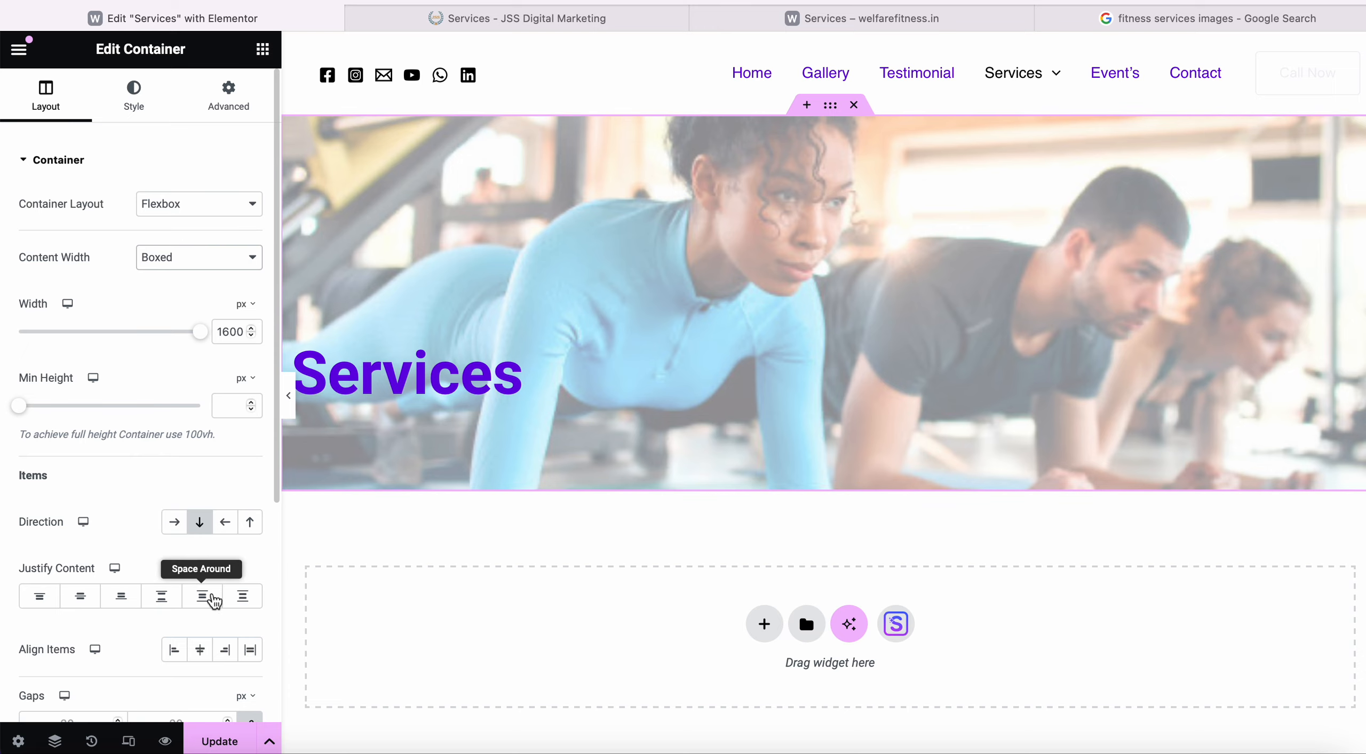
click(219, 742)
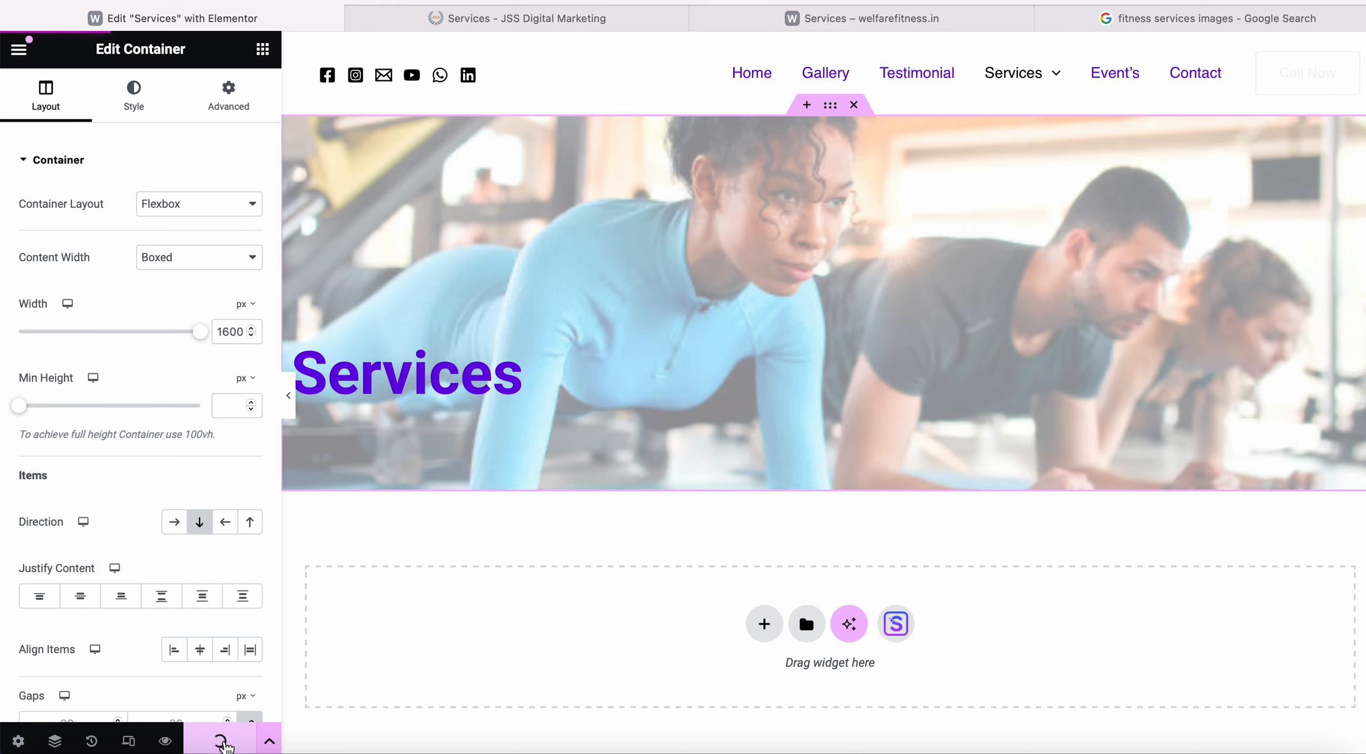
Compare the live Services page with the JSS Digital Marketing page, then return to Elementor.
click(867, 28)
click(828, 0)
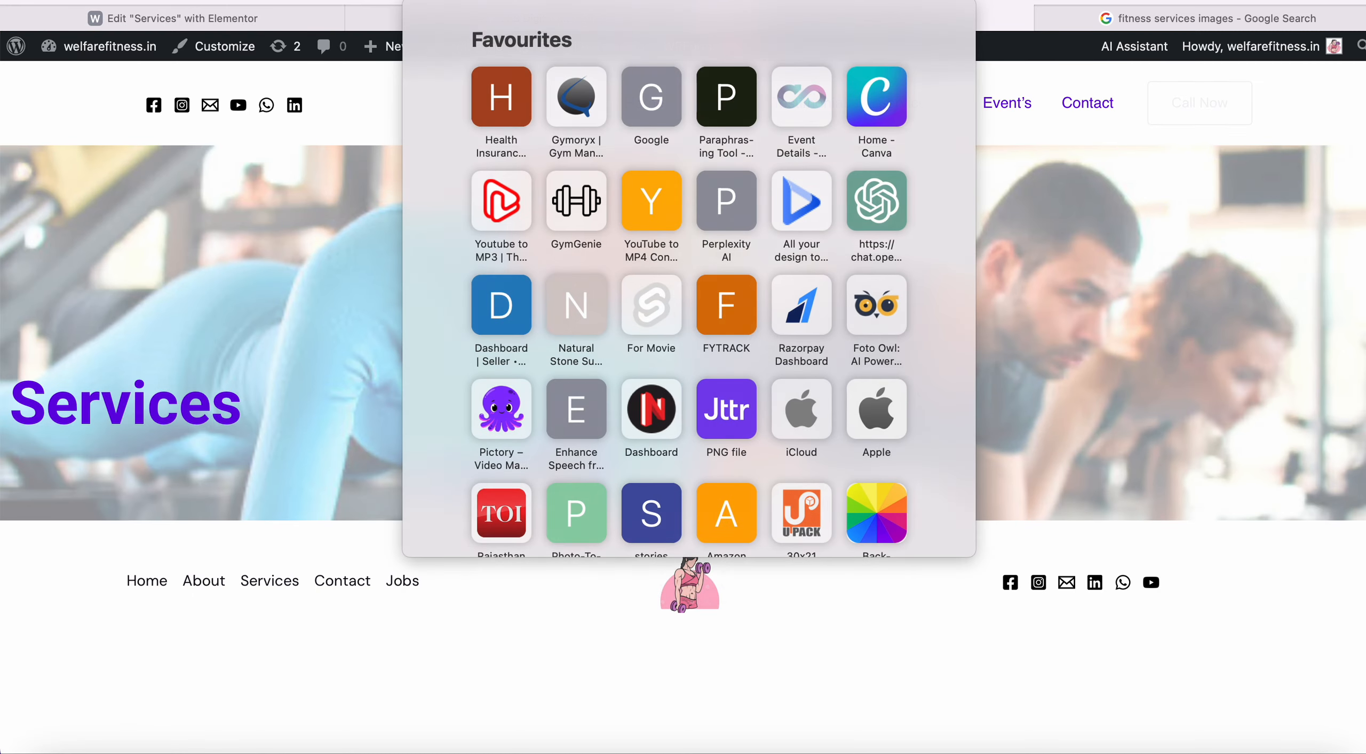
key(Return)
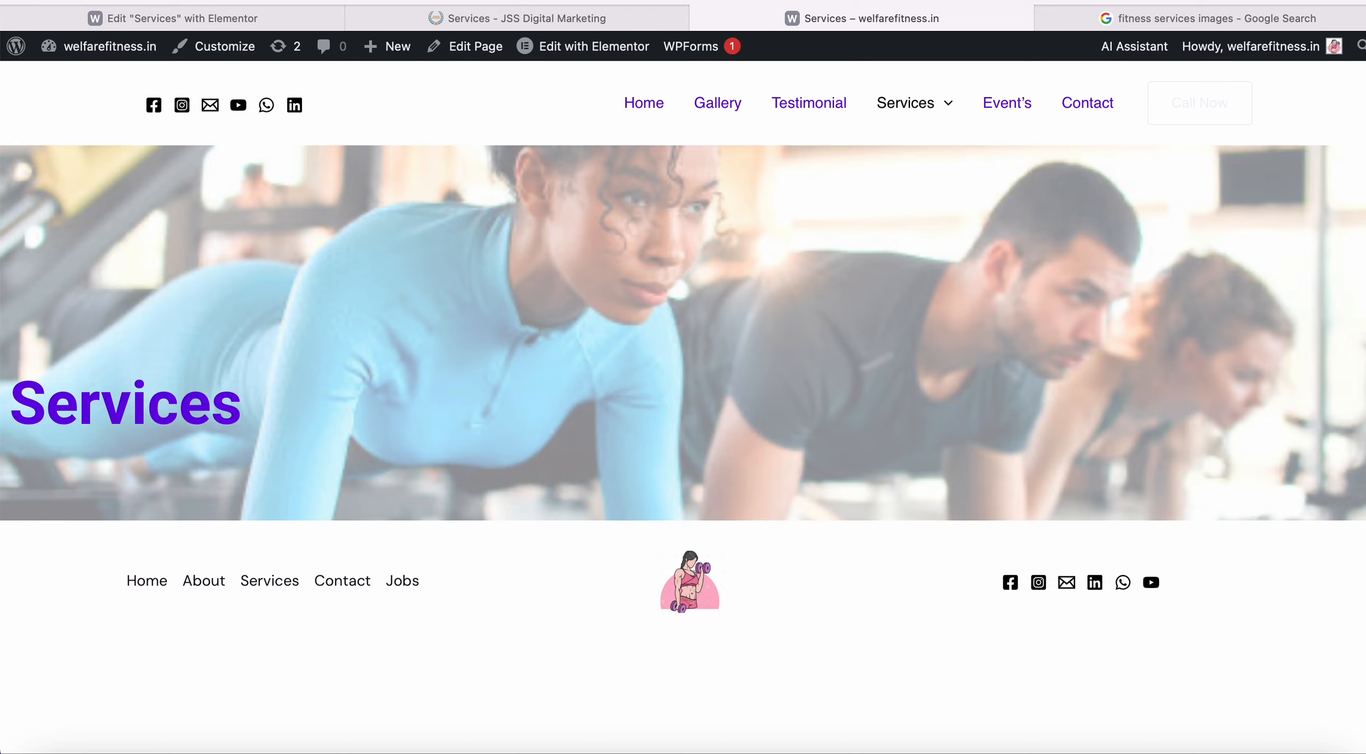
click(828, 0)
key(Return)
click(520, 18)
click(292, 19)
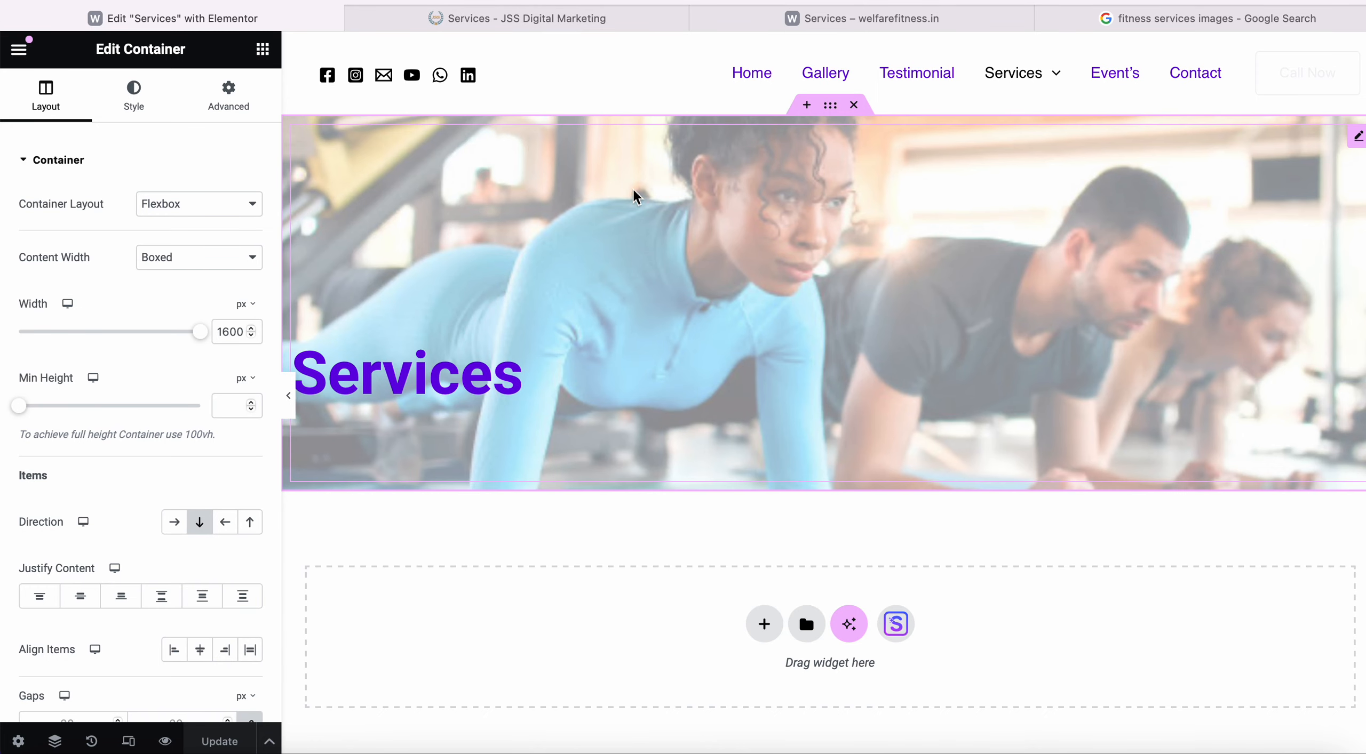
click(806, 28)
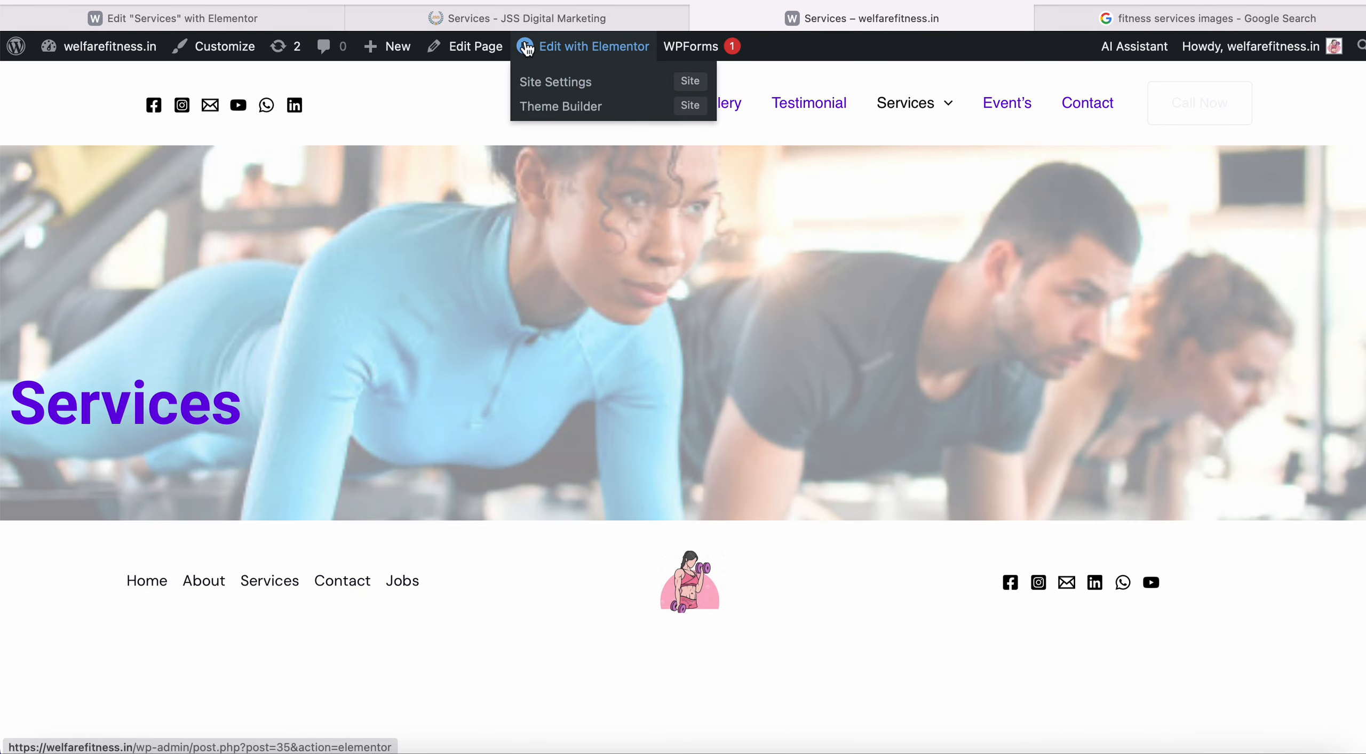
click(245, 17)
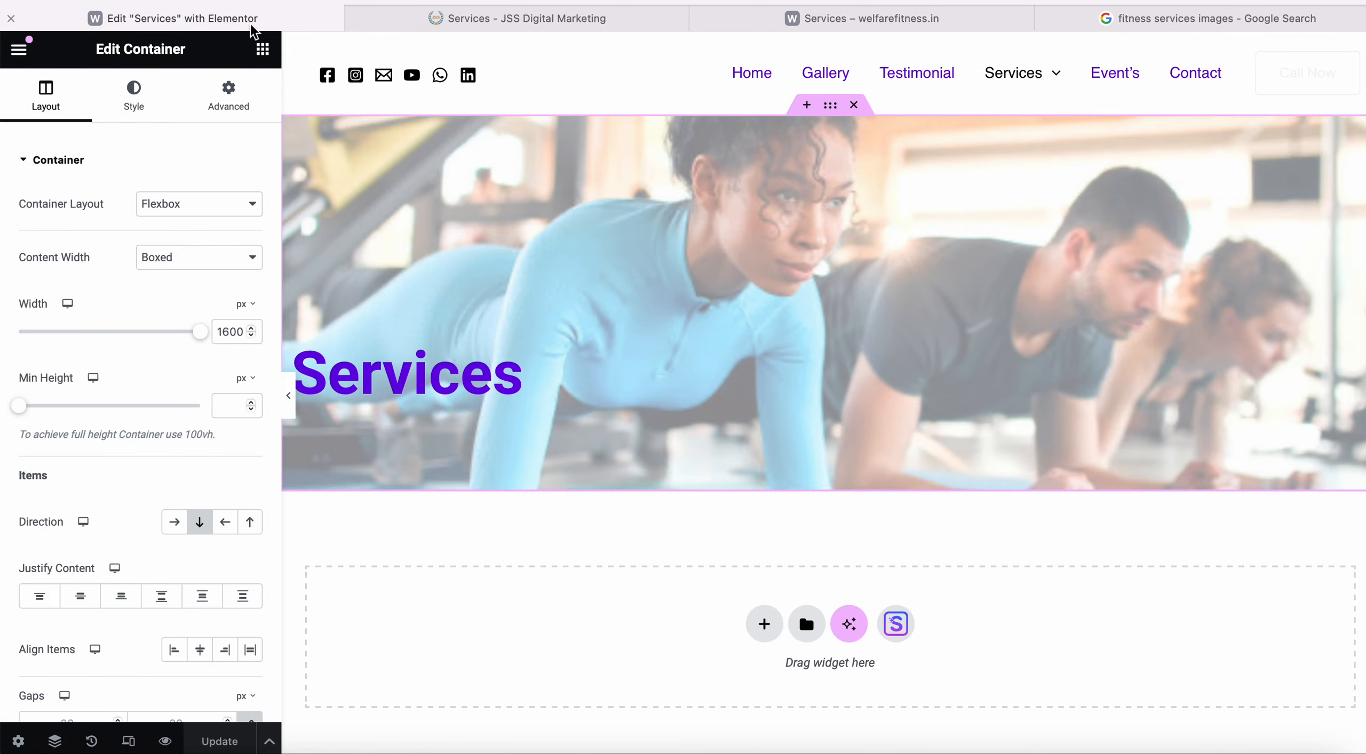
Keep Flexbox and Boxed, narrow the boxed width to 991 px, save, and compare live.
click(226, 212)
click(218, 205)
click(210, 257)
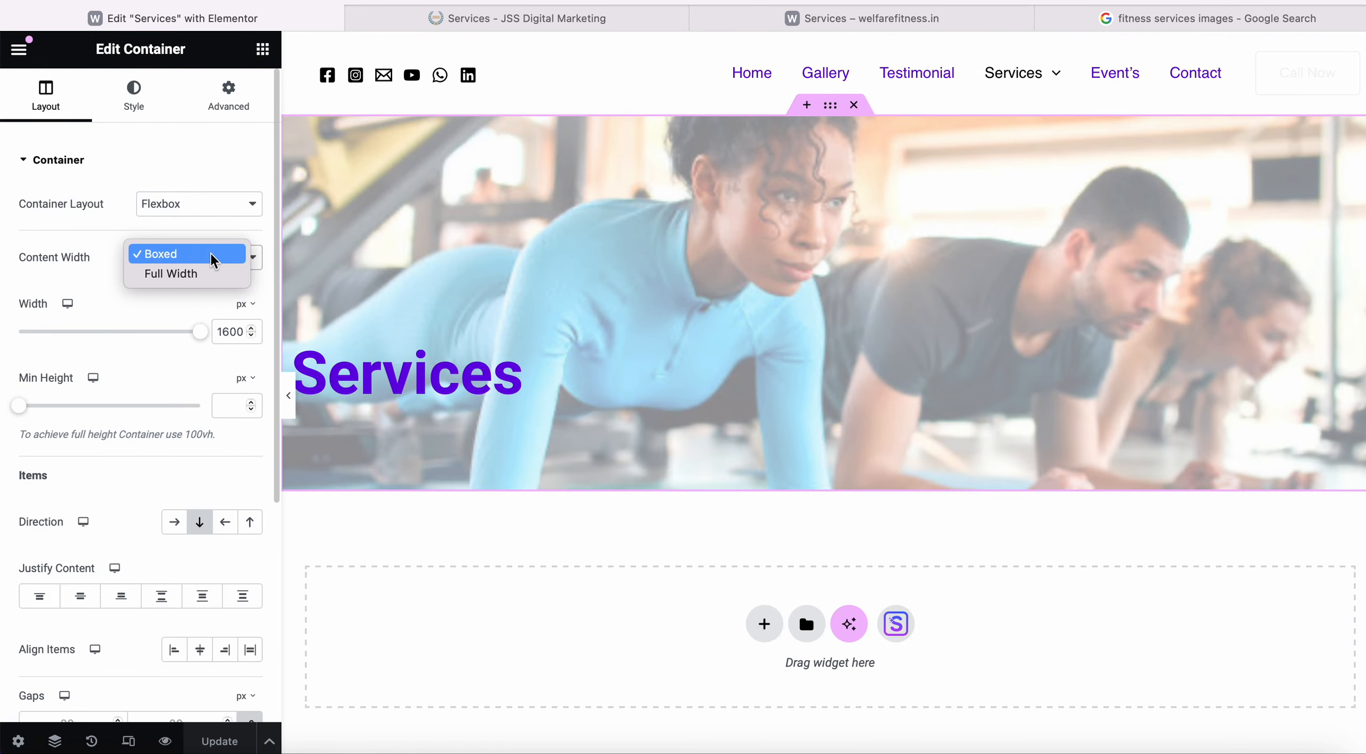
click(209, 255)
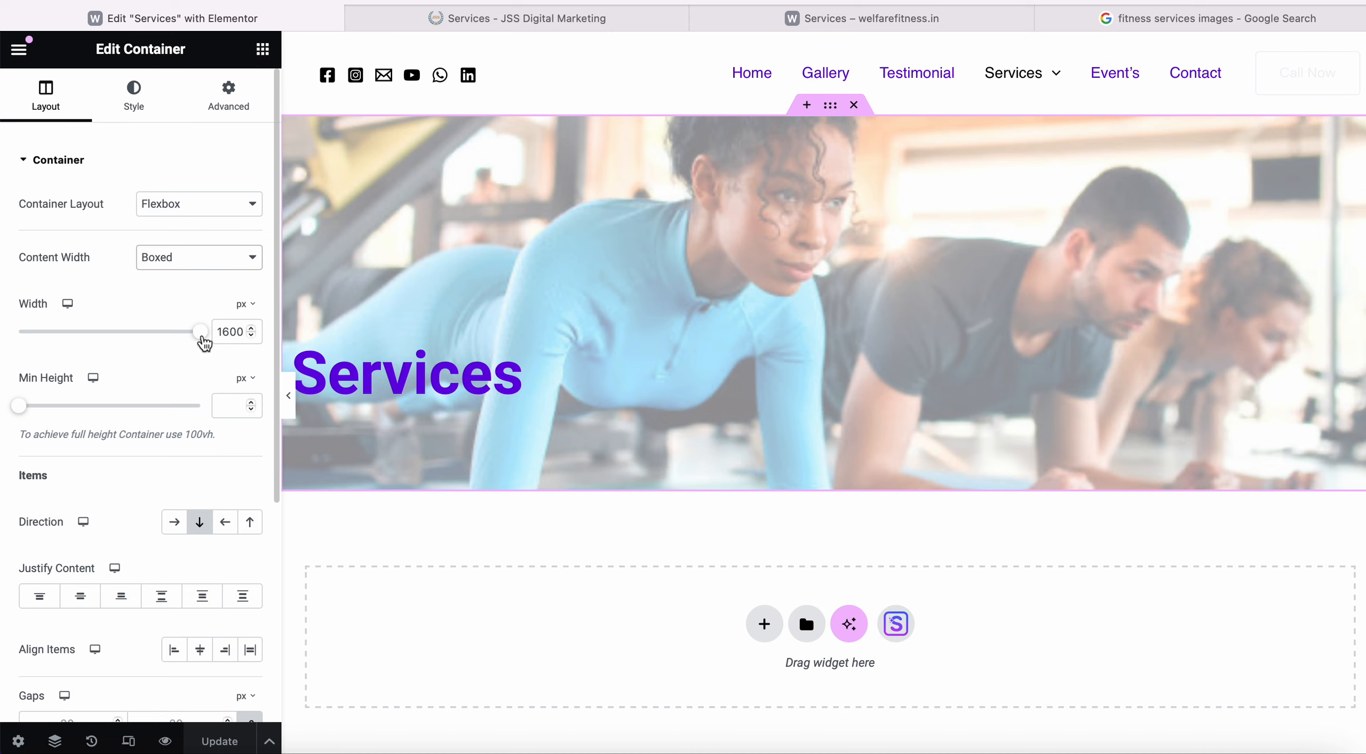
drag(201, 337, 99, 338)
scroll(171, 449, down, 1)
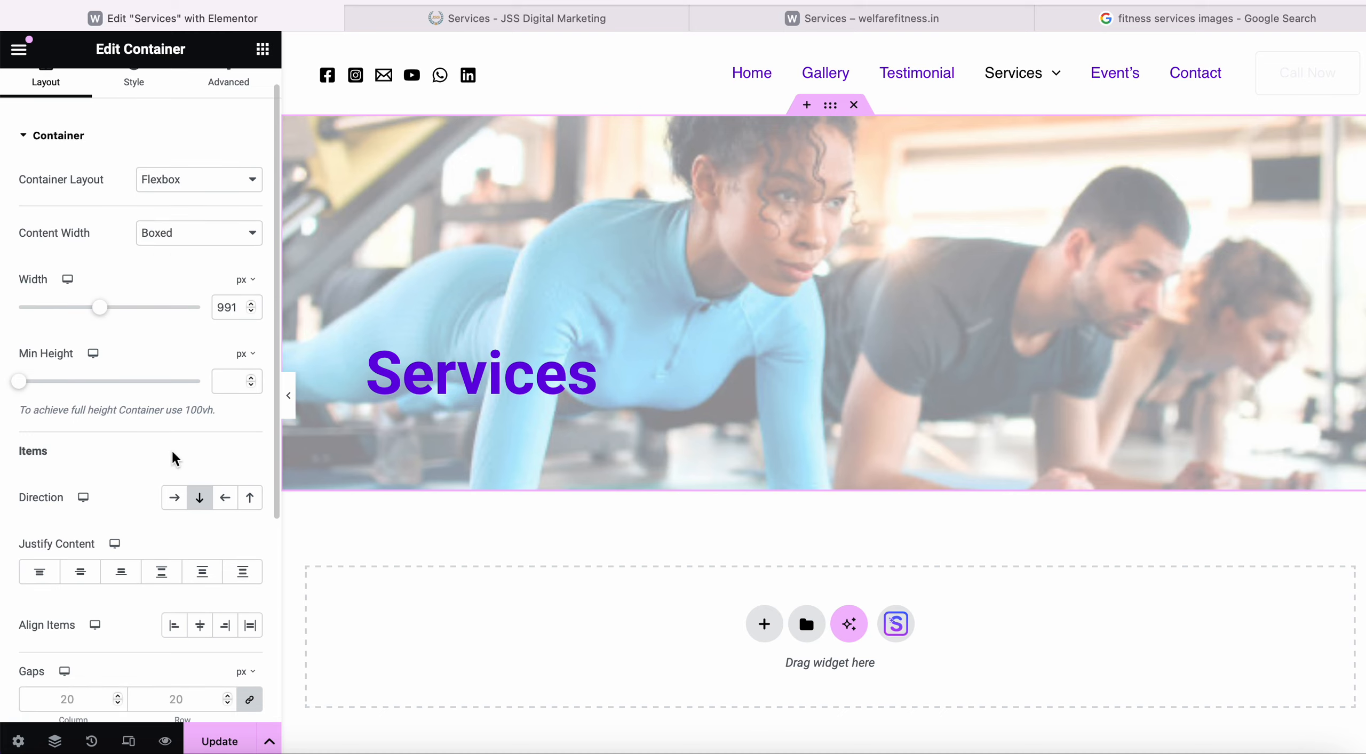
scroll(170, 449, down, 2)
click(219, 741)
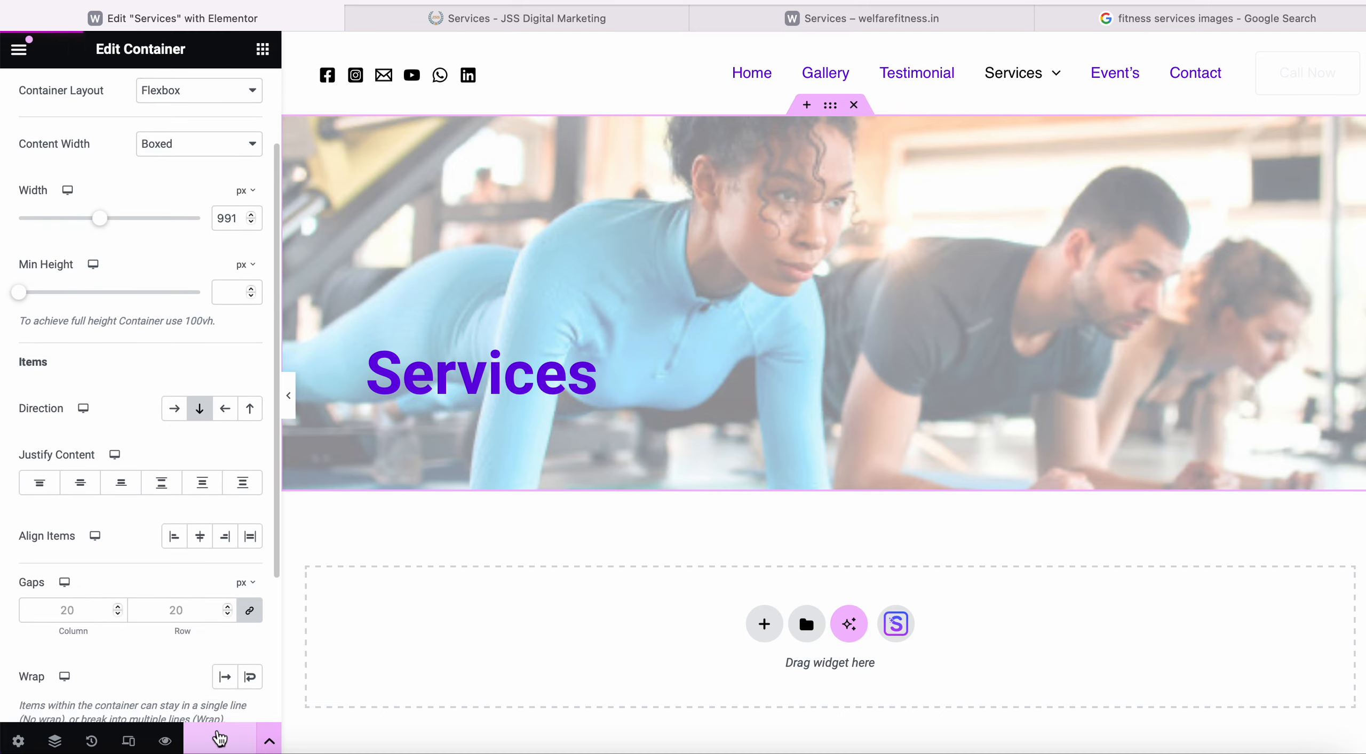
click(867, 21)
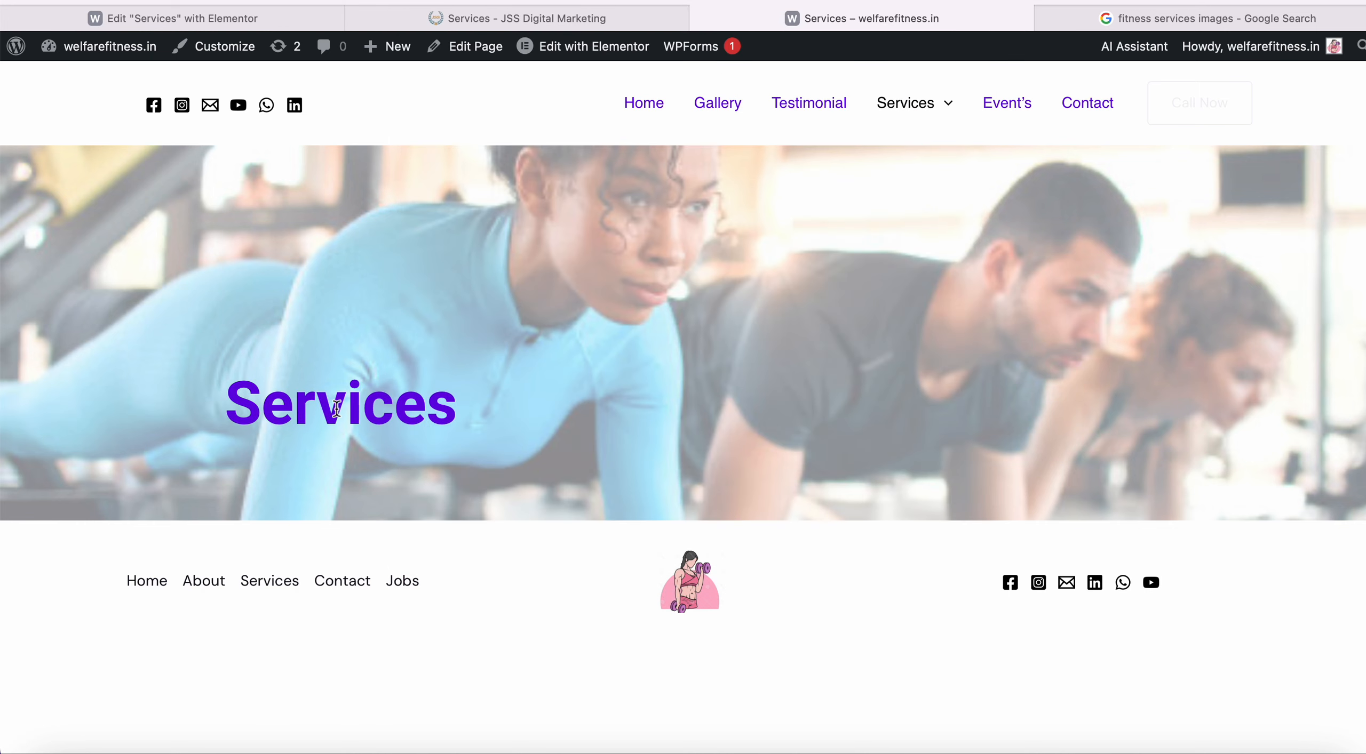
click(590, 19)
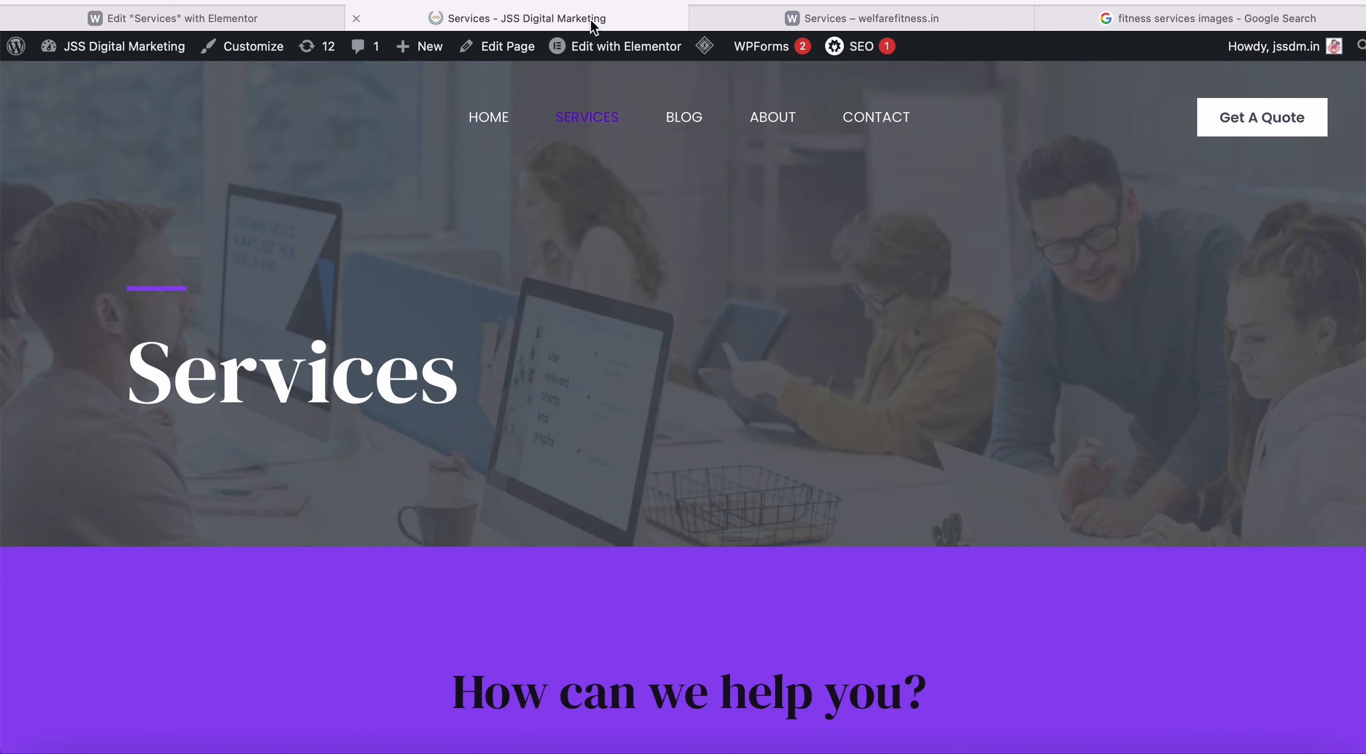
click(306, 22)
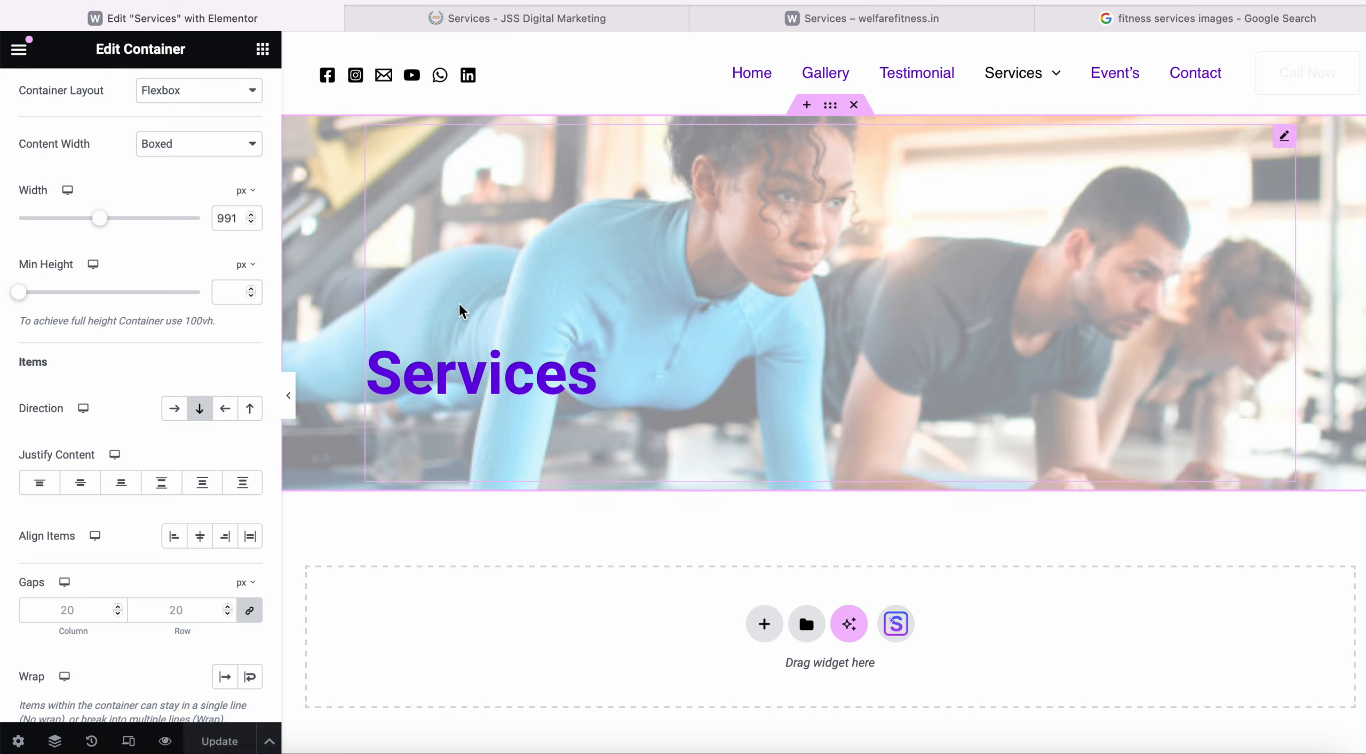
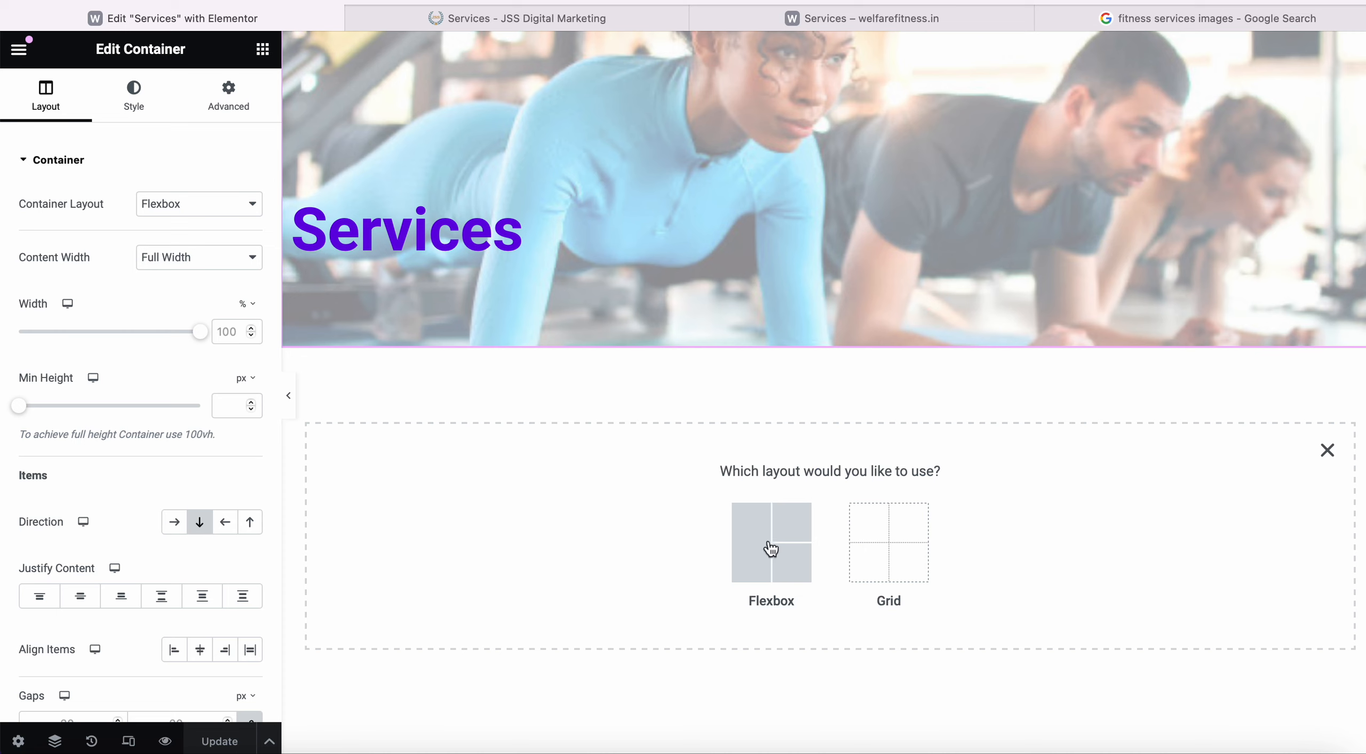
Add a single-column Flexbox container beneath the Services hero and drop a Heading widget into it.
click(770, 549)
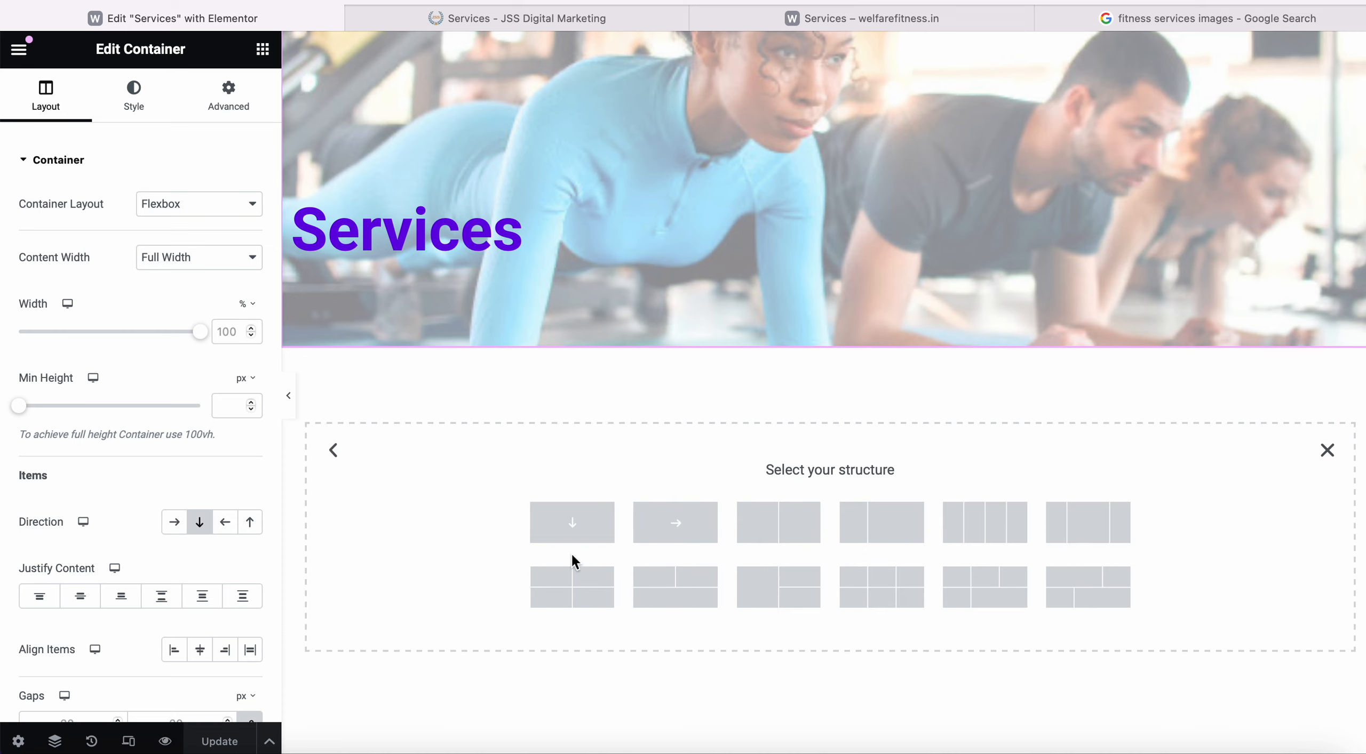
click(832, 19)
click(176, 19)
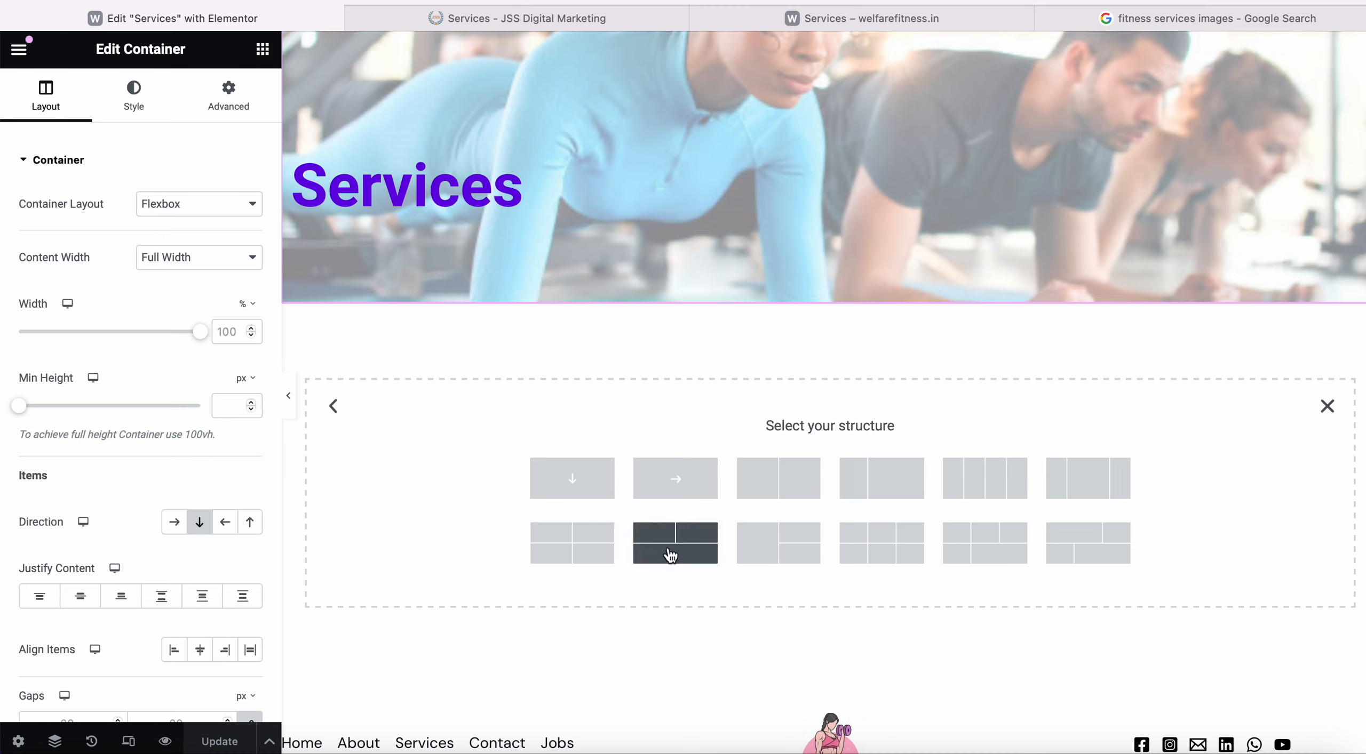
click(596, 495)
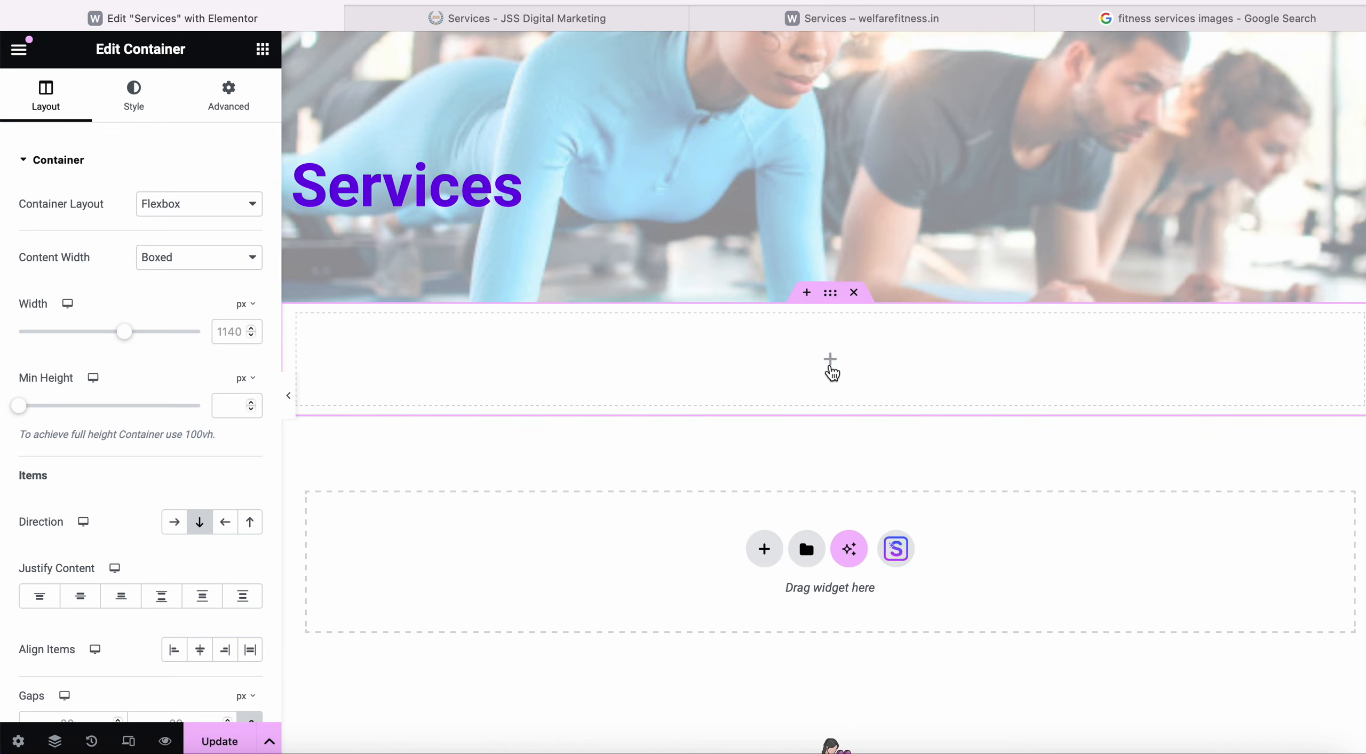
click(831, 367)
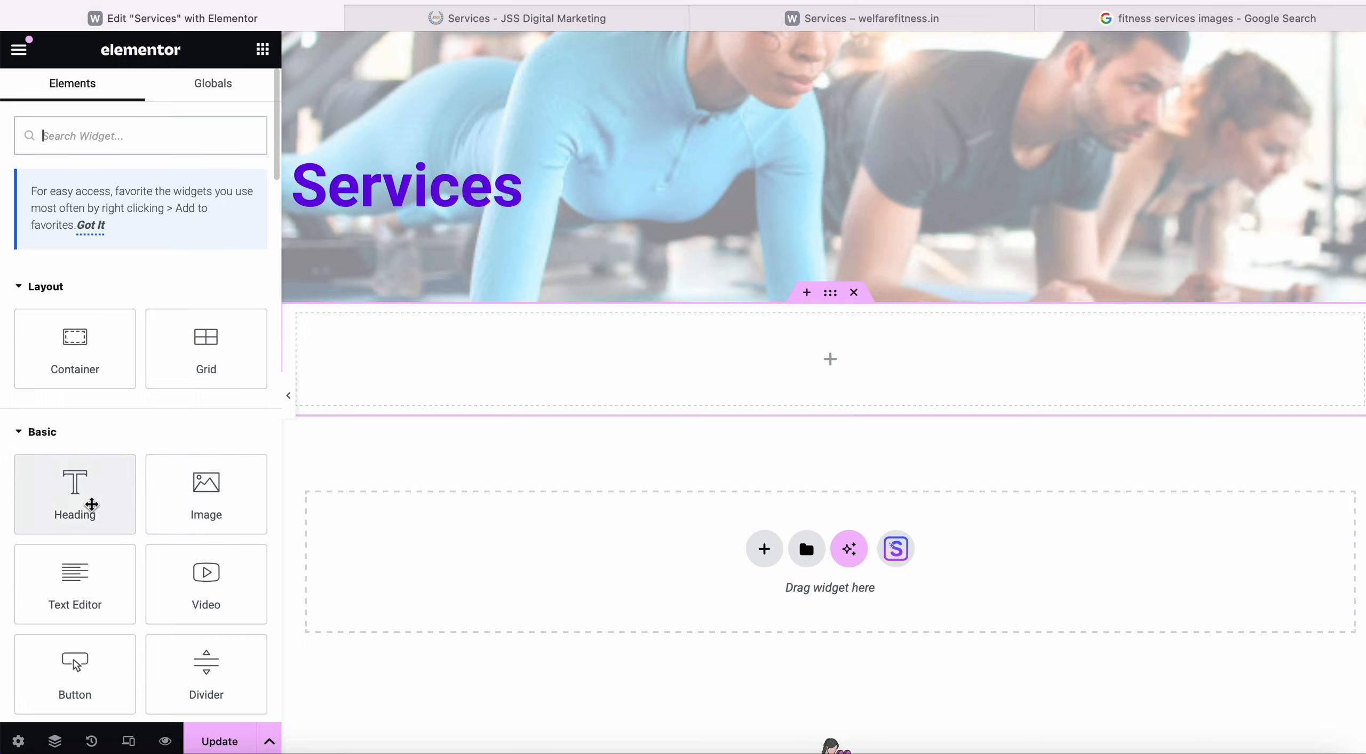
drag(91, 503, 808, 363)
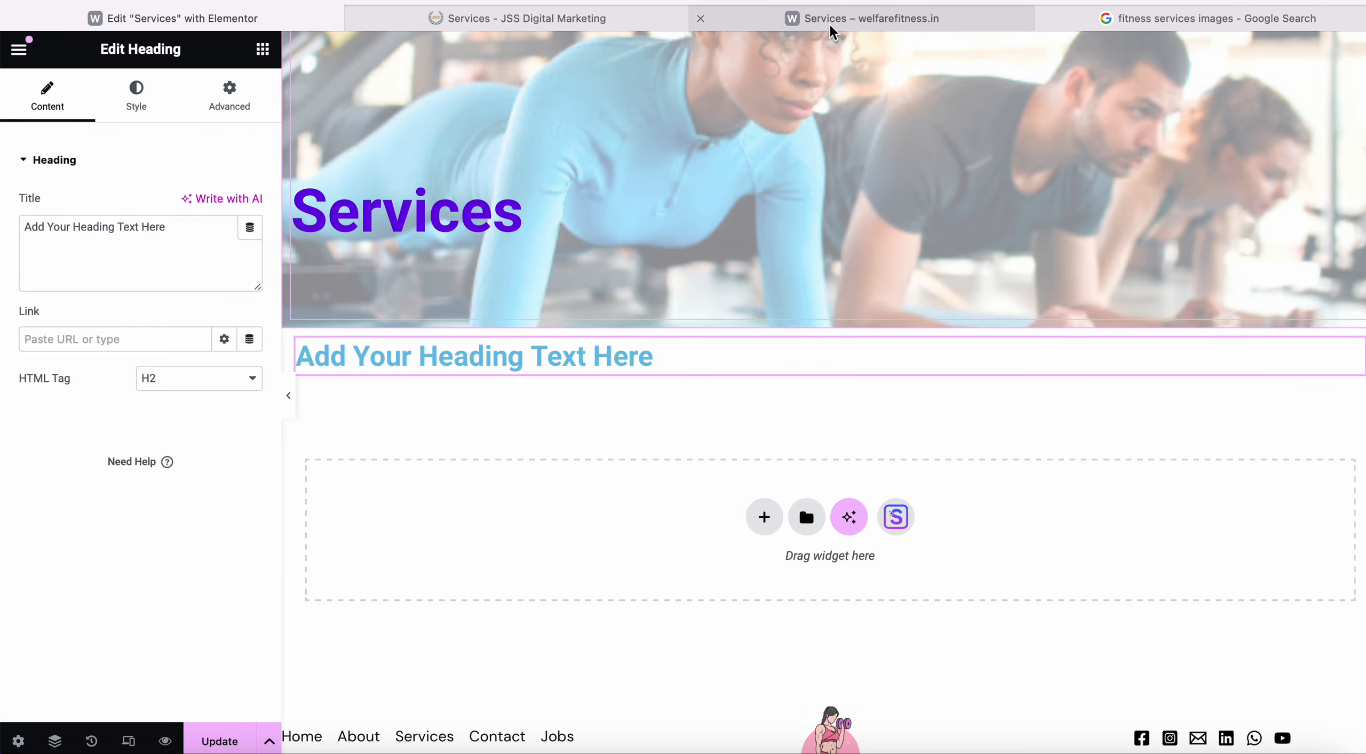
Copy 'How can we help you?' from the live site into the heading title.
click(829, 23)
click(593, 16)
scroll(530, 305, up, 3)
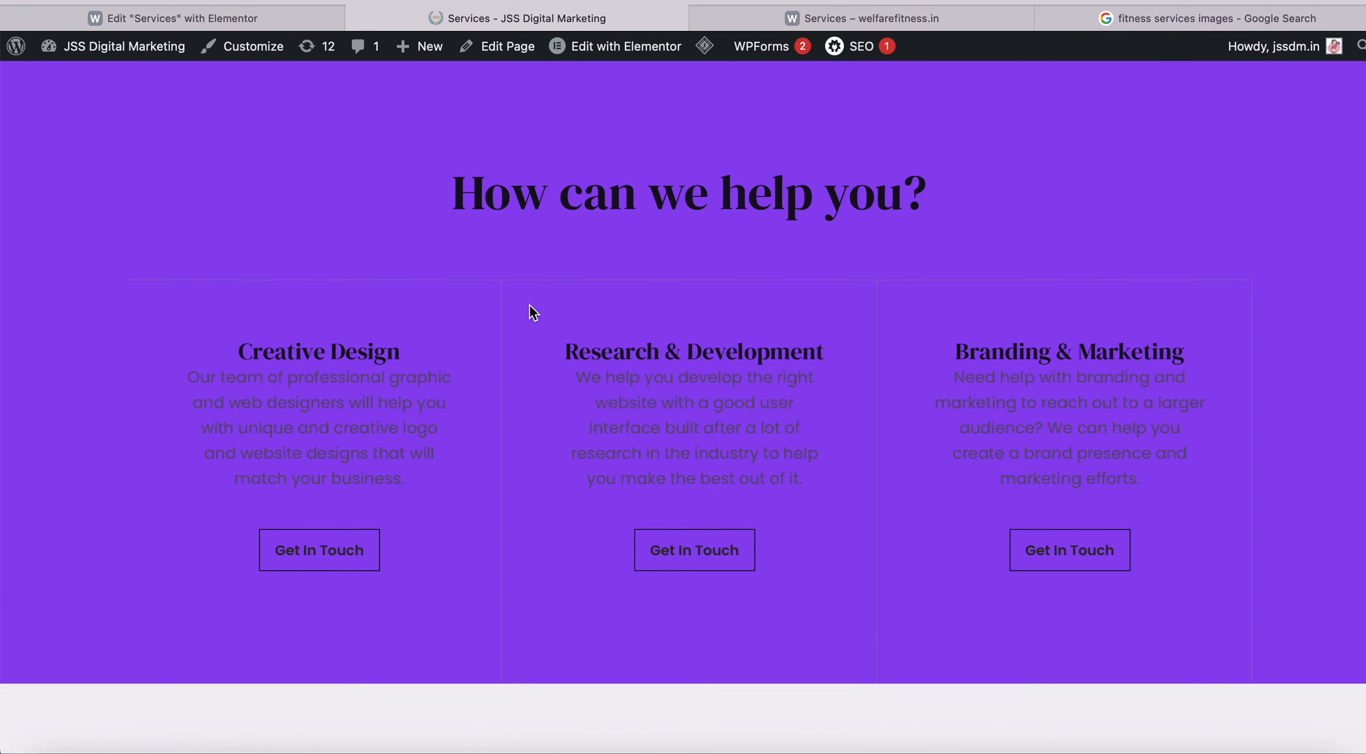
drag(461, 250, 921, 247)
key(super+c)
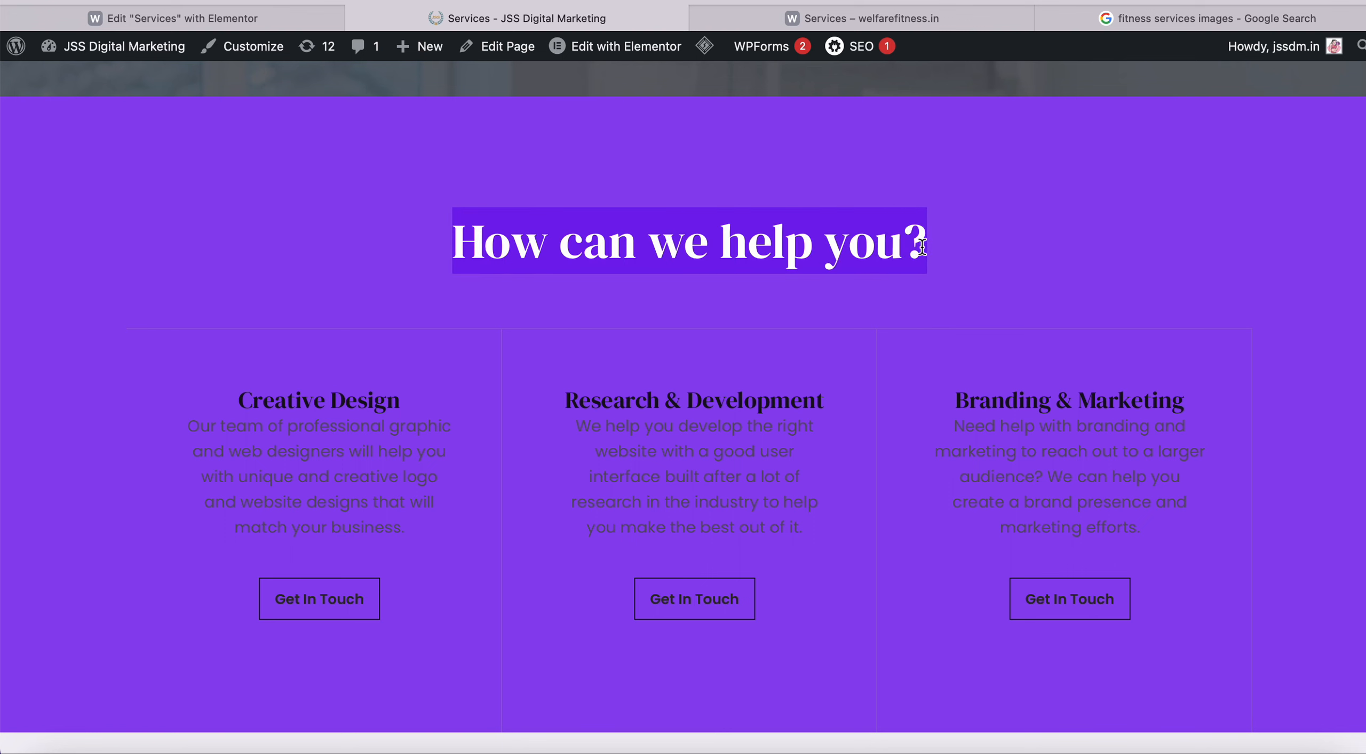
click(245, 16)
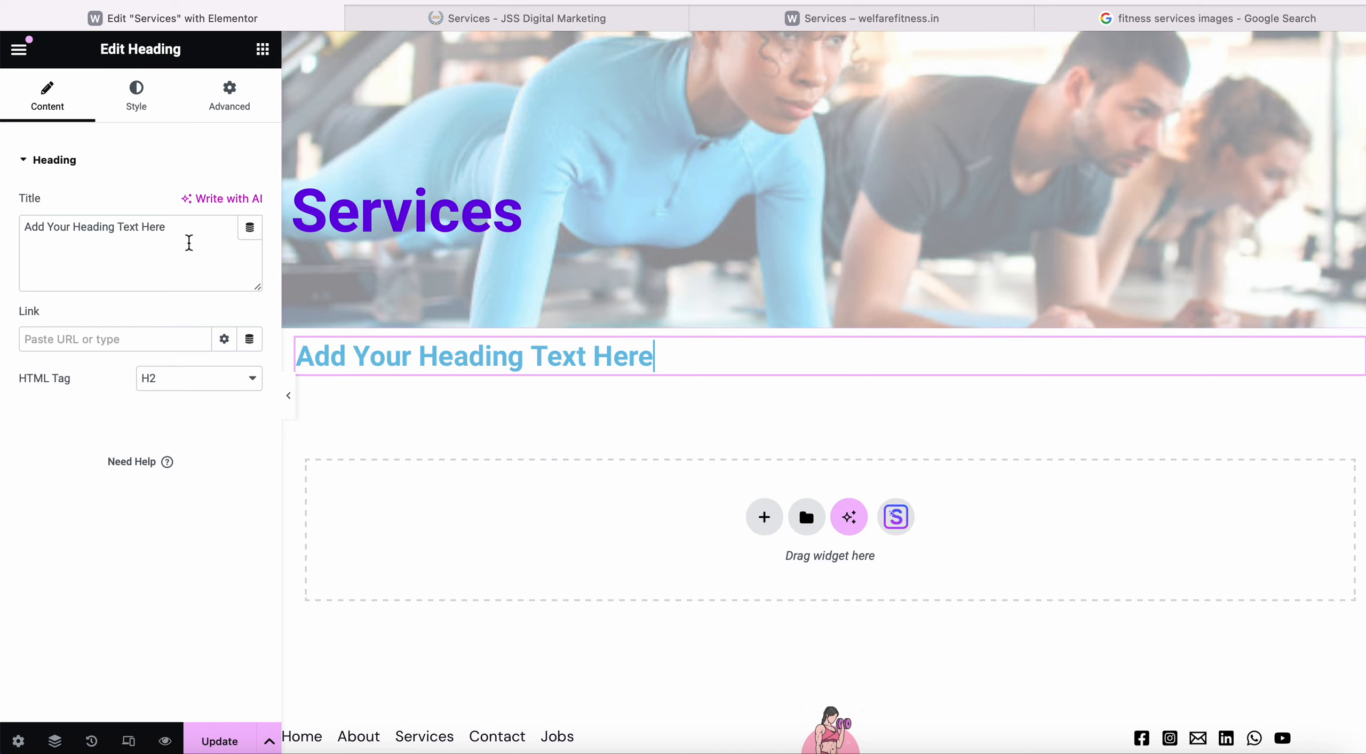
drag(154, 235, 10, 231)
key(super+v)
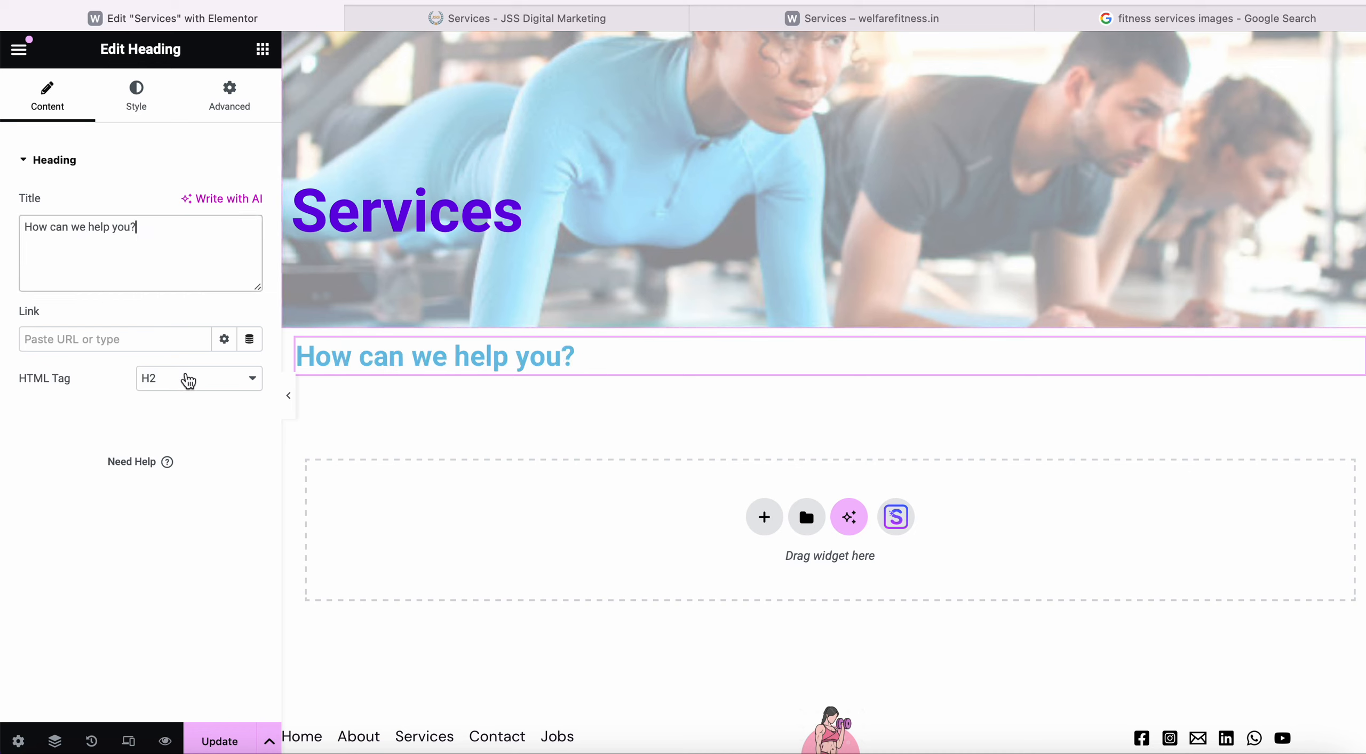
Set the heading's HTML tag to H1.
click(547, 13)
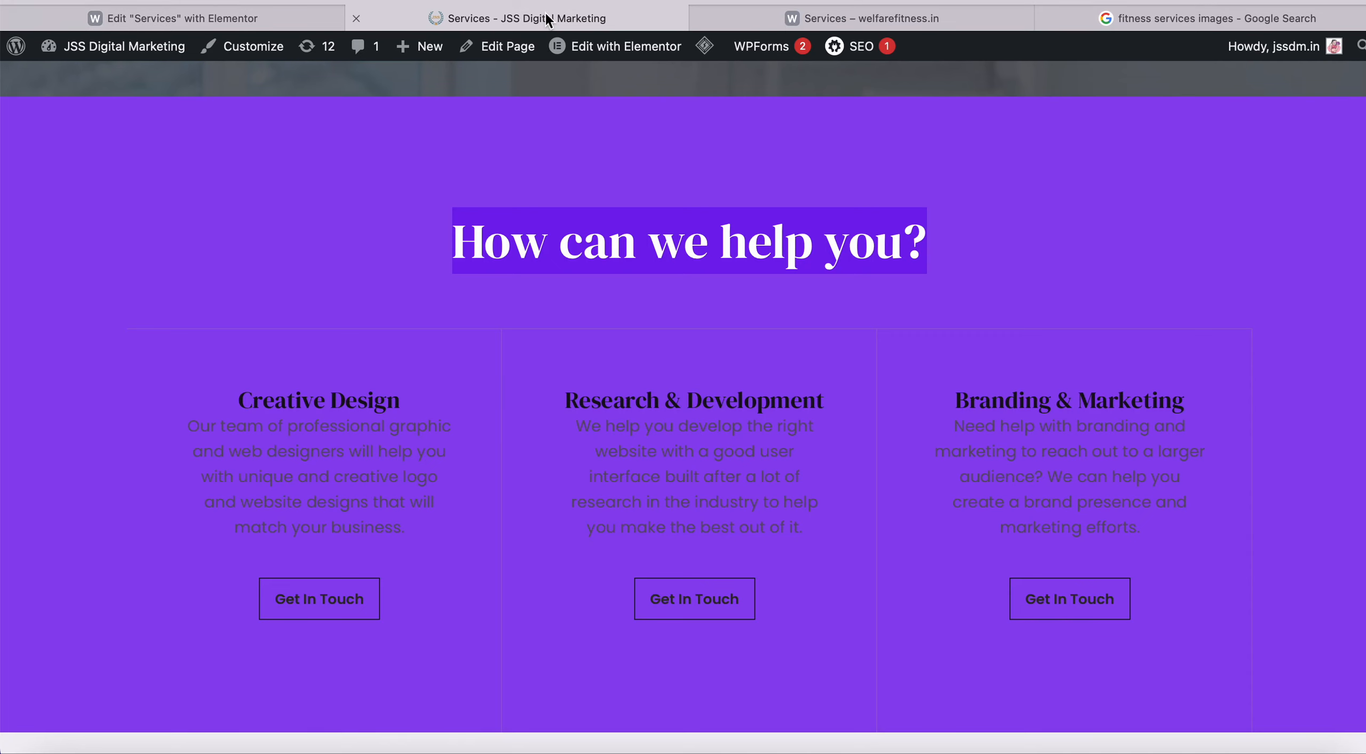
click(288, 22)
drag(168, 238, 42, 213)
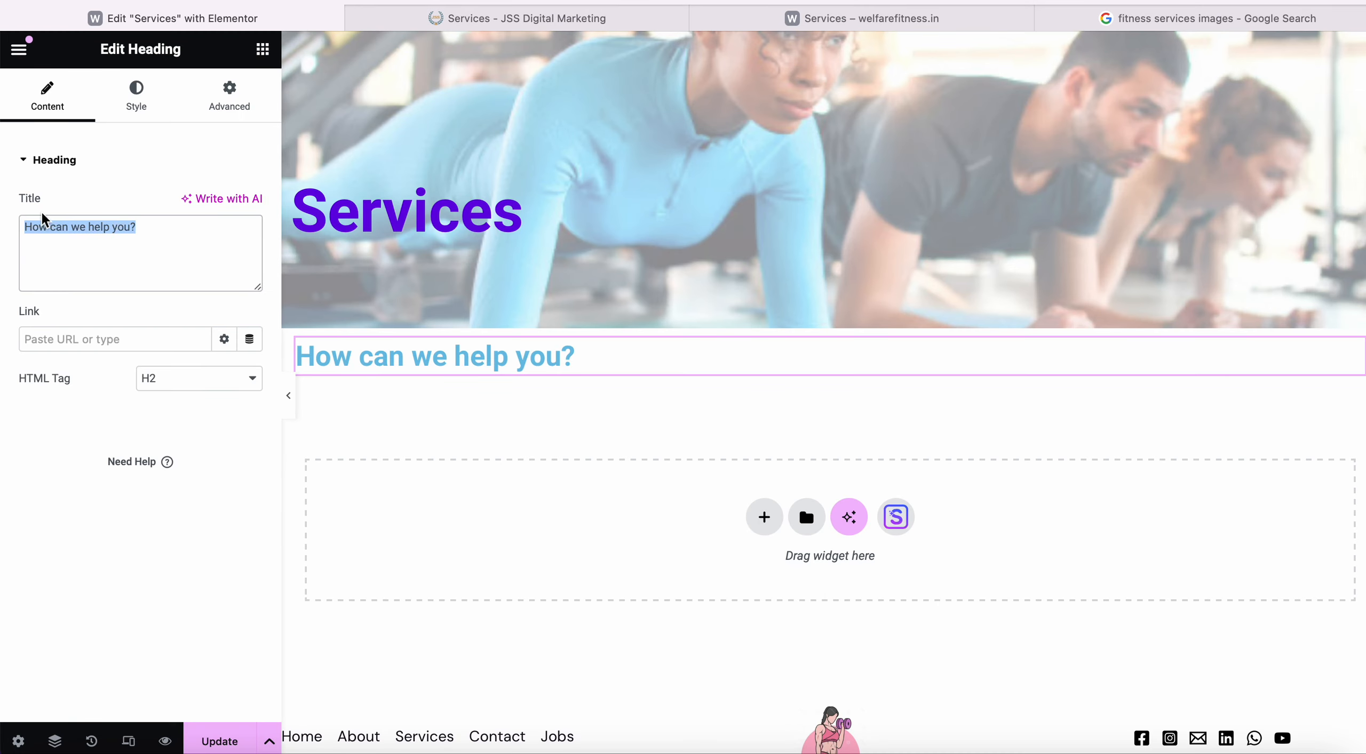
click(165, 392)
click(177, 363)
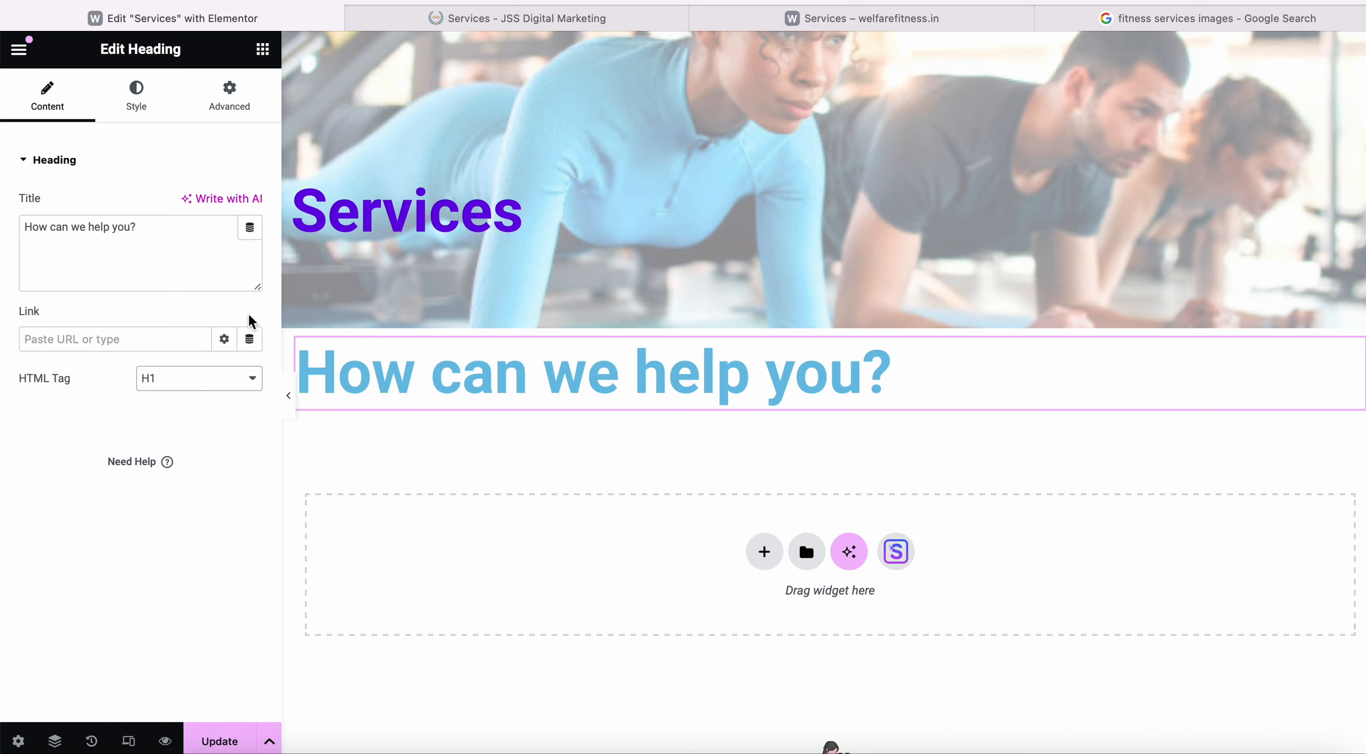
Centre the heading and colour it black #000000 after trying the theme purple.
click(154, 109)
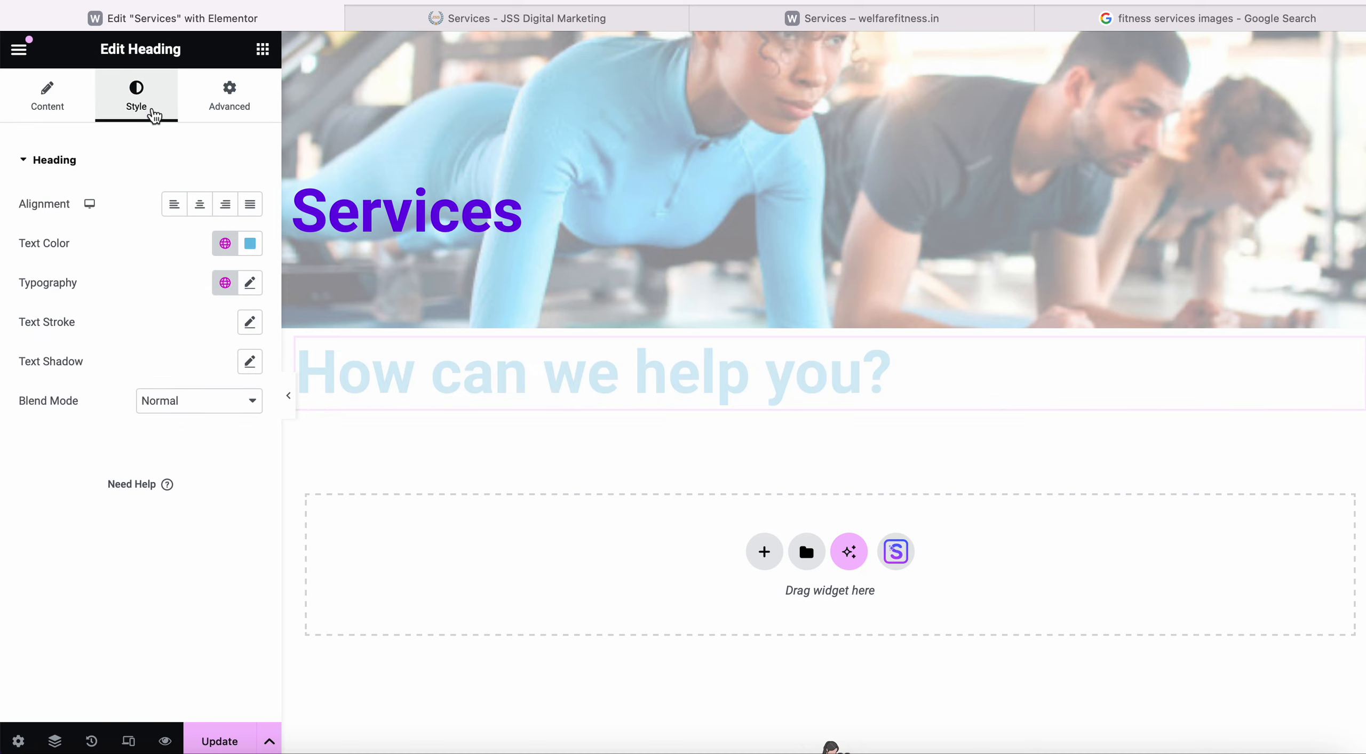
click(202, 207)
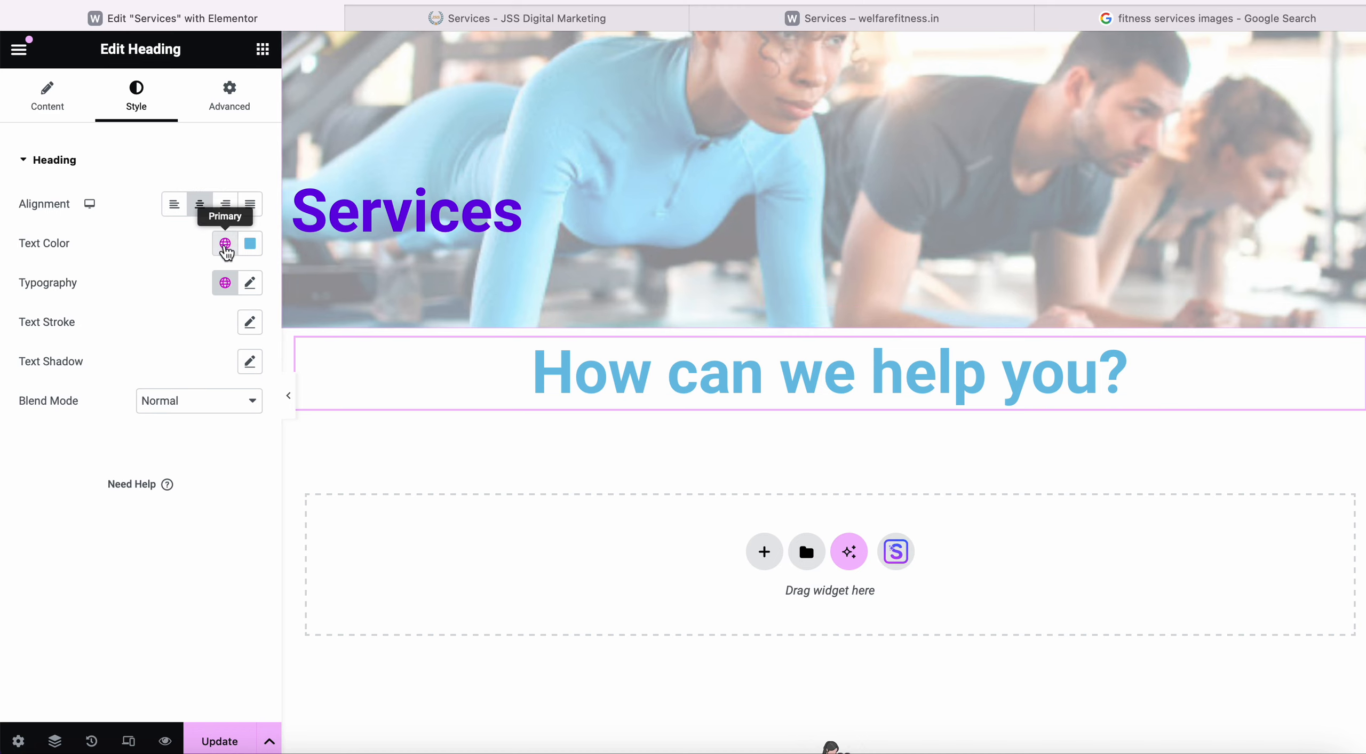
click(224, 243)
click(73, 519)
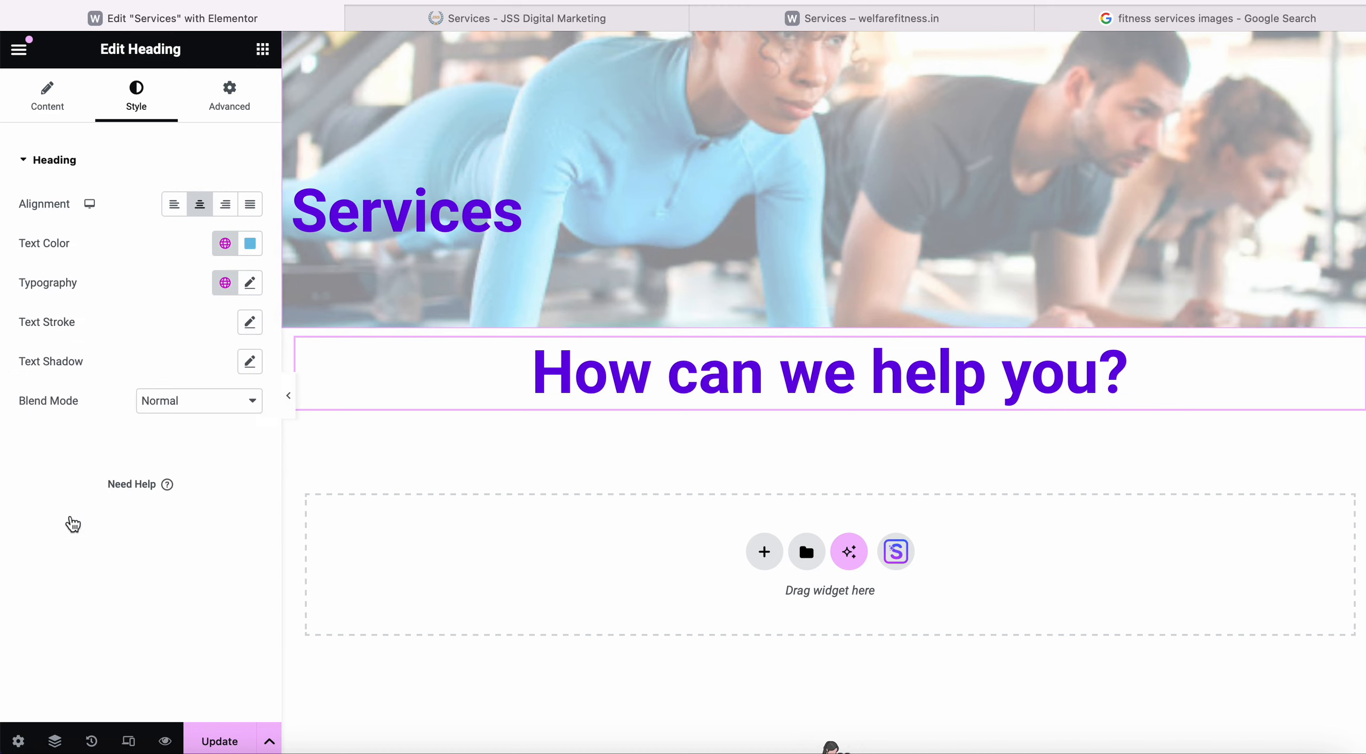
click(582, 21)
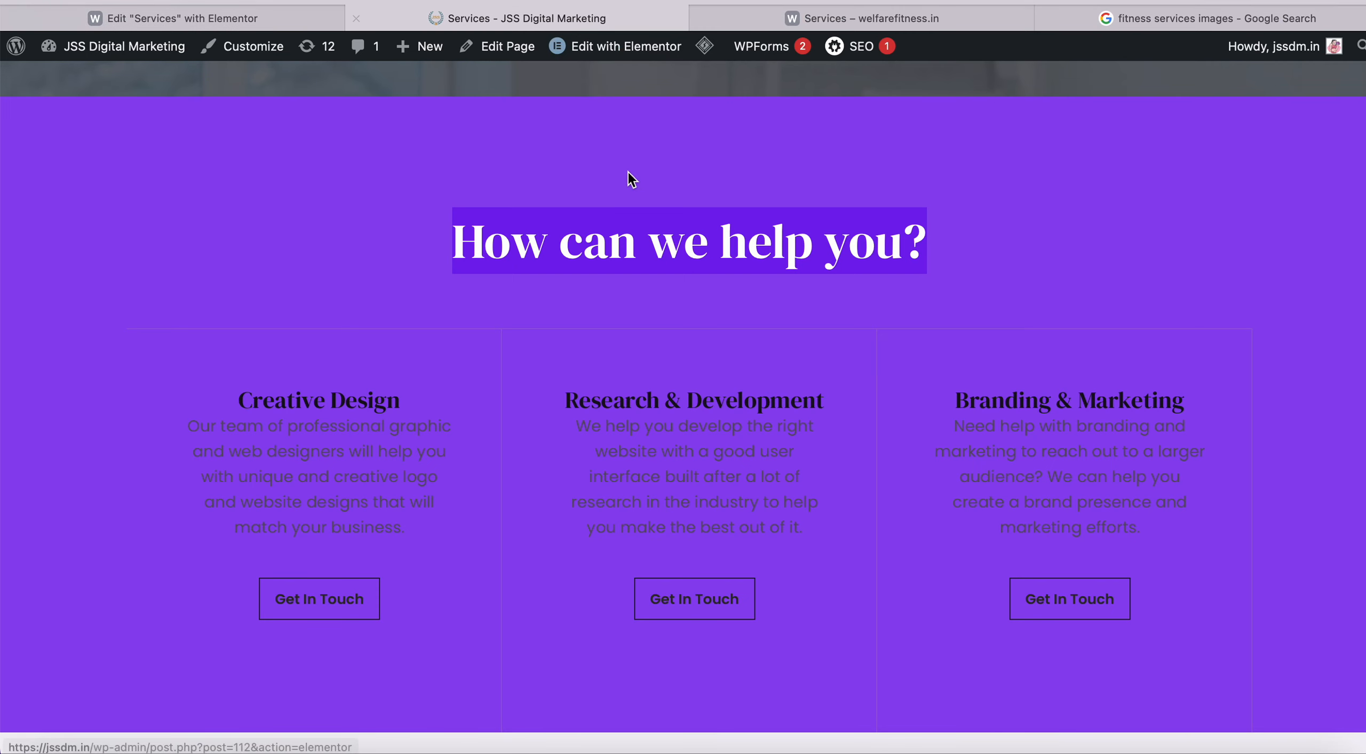
click(316, 20)
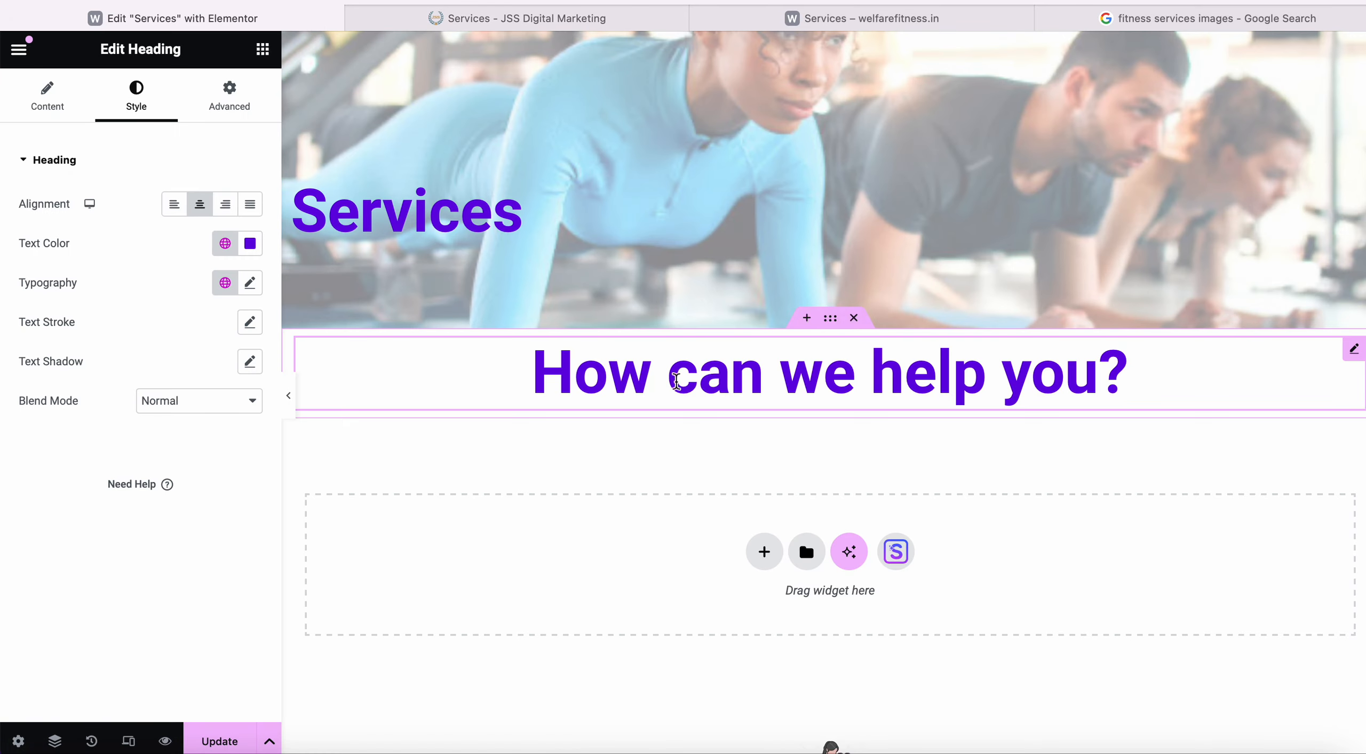
click(244, 246)
drag(357, 336, 355, 460)
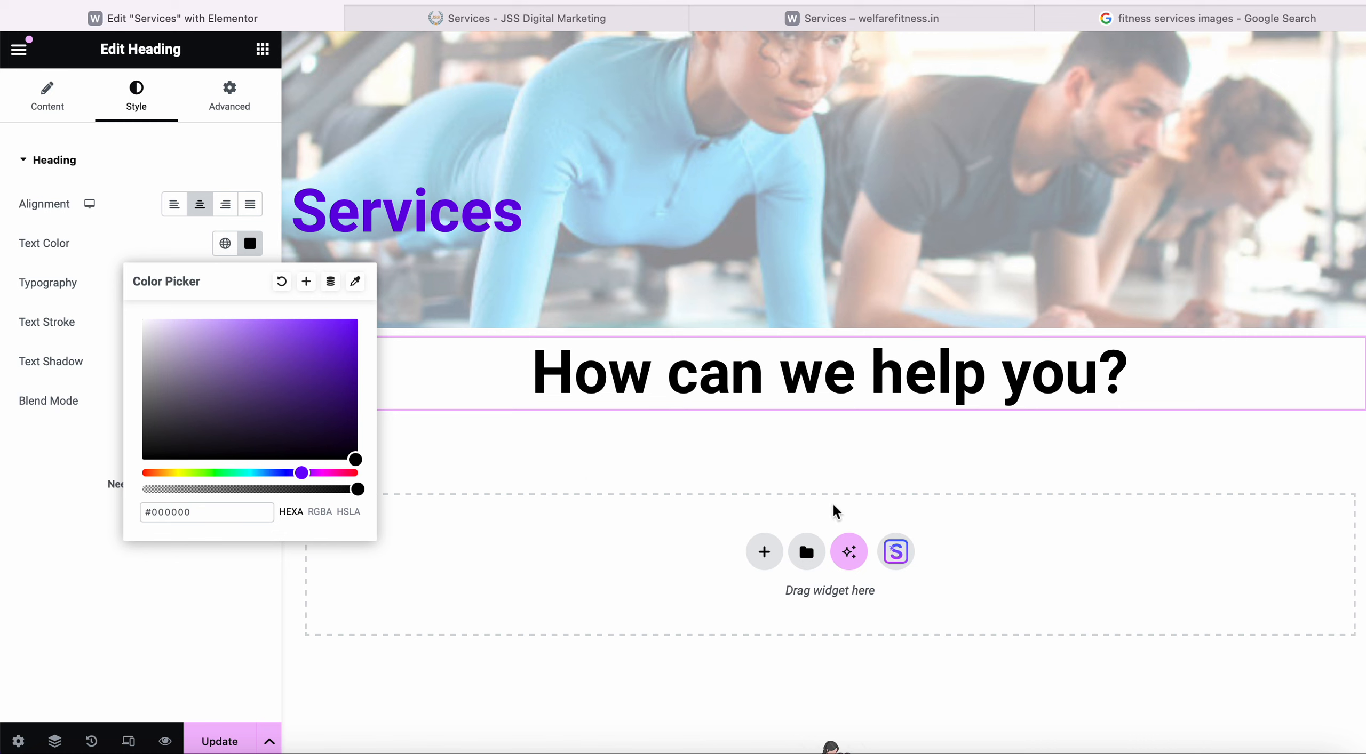
click(51, 495)
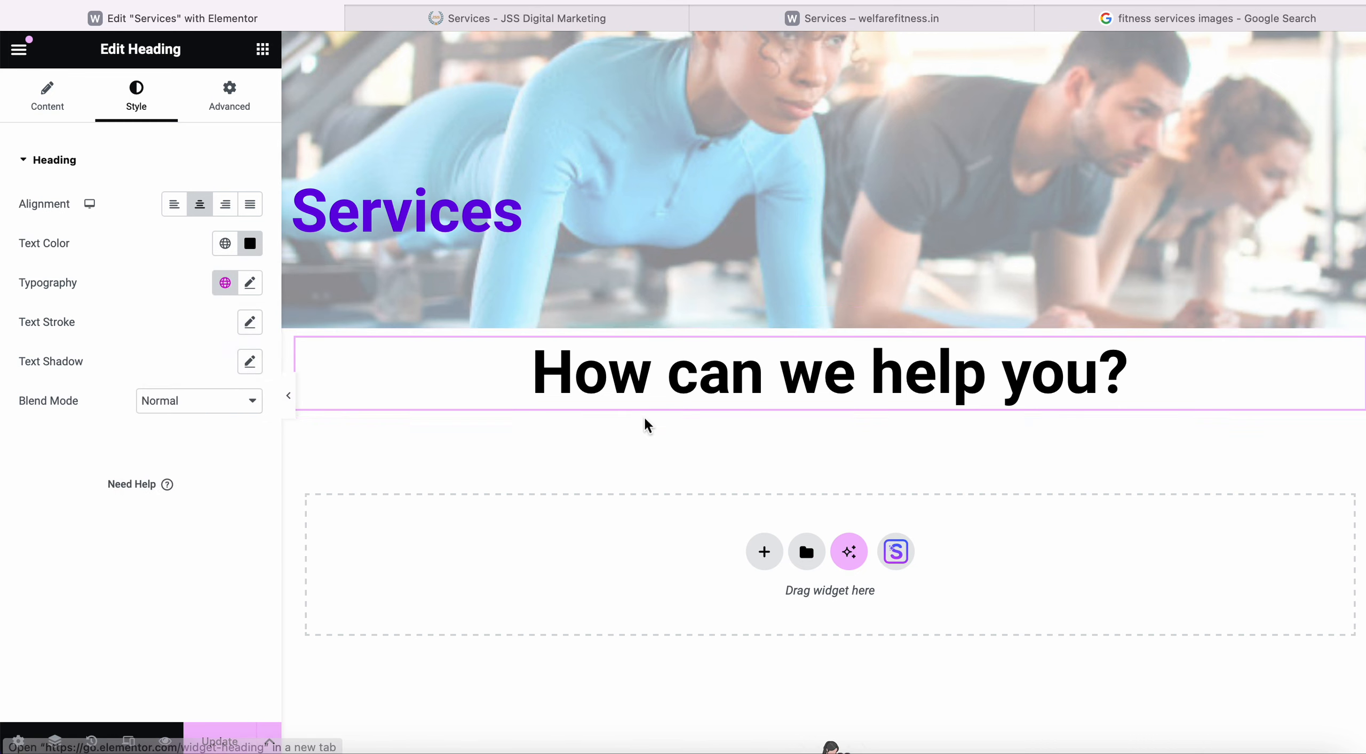
click(579, 22)
click(172, 18)
click(761, 554)
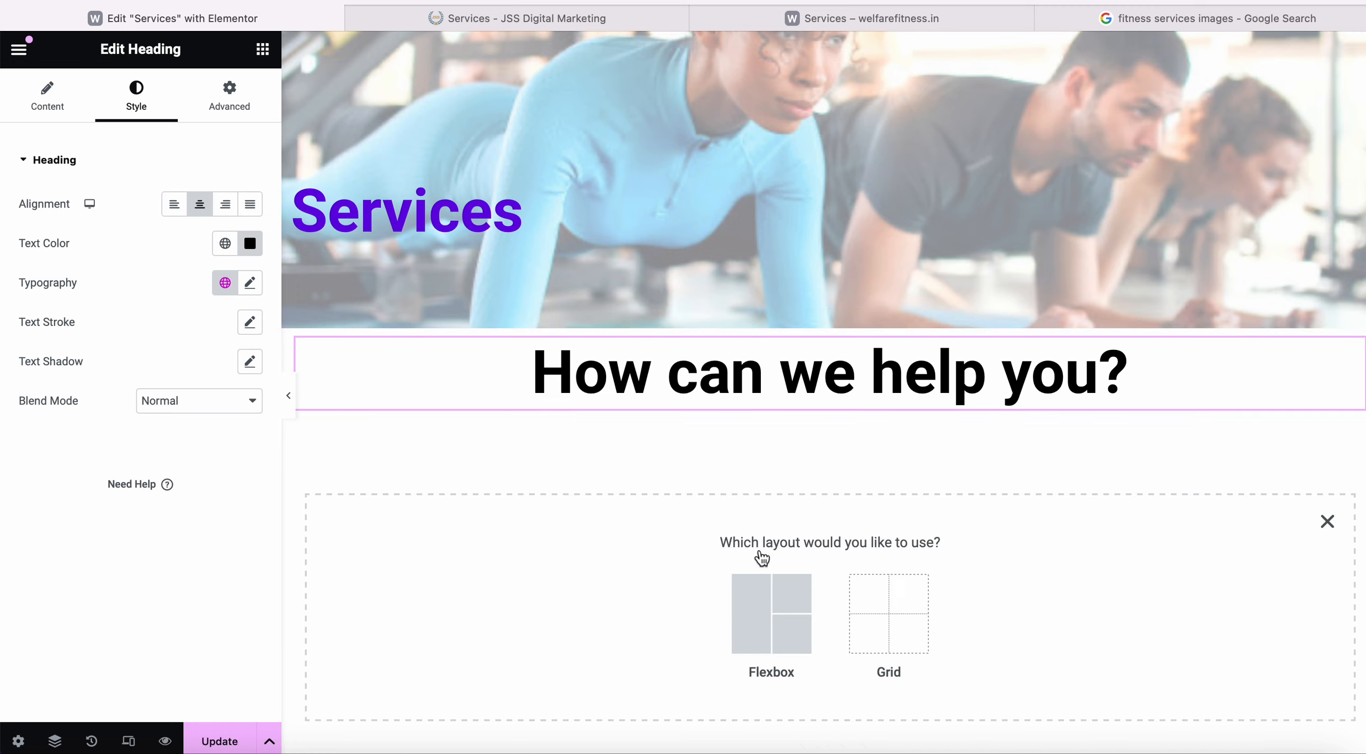
Add a two-column Flexbox container below the 'How can we help you?' heading.
click(765, 597)
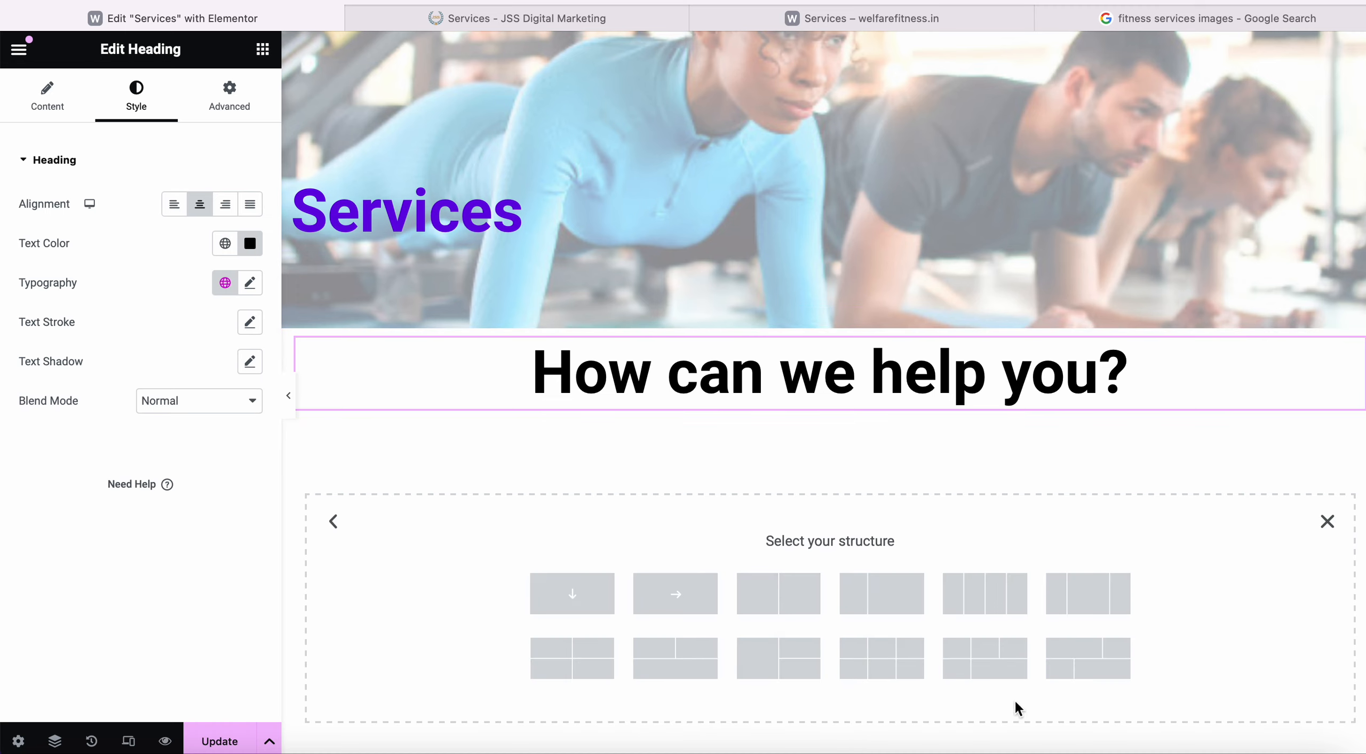
scroll(1014, 700, down, 3)
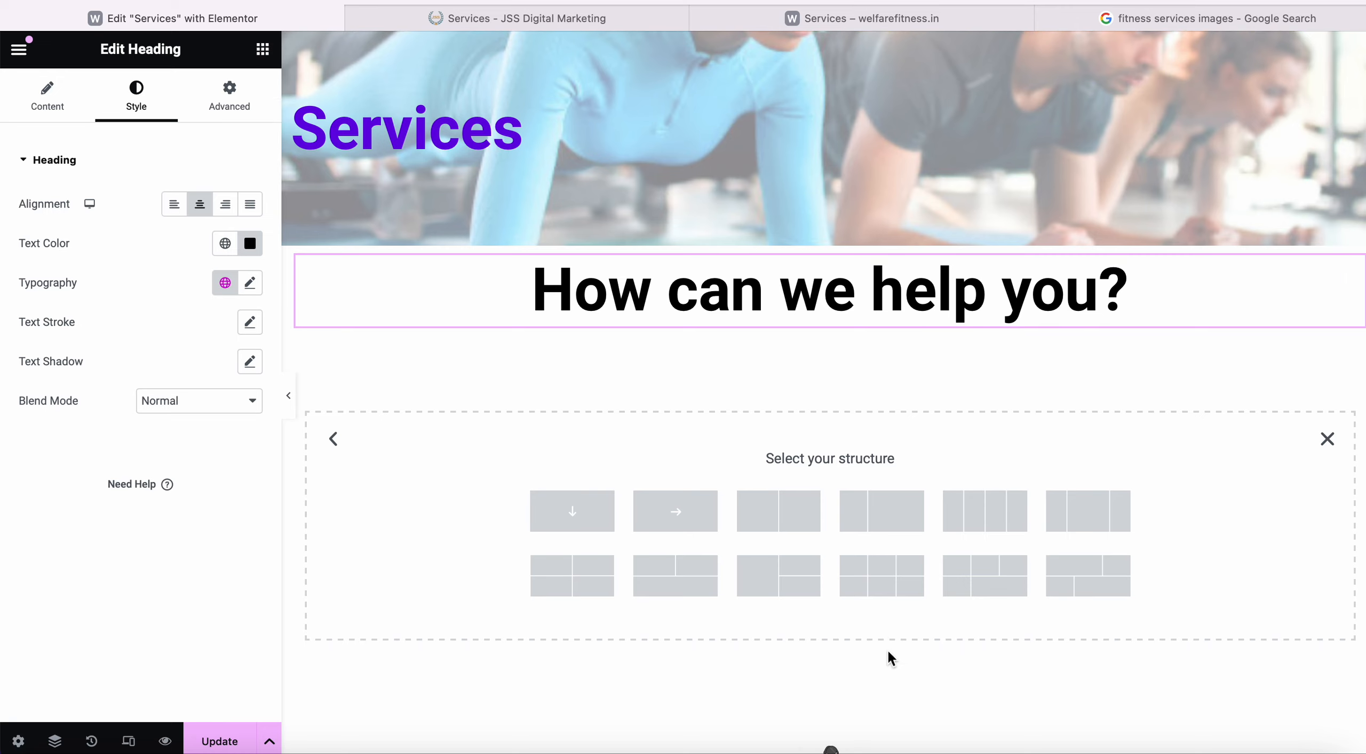
click(780, 519)
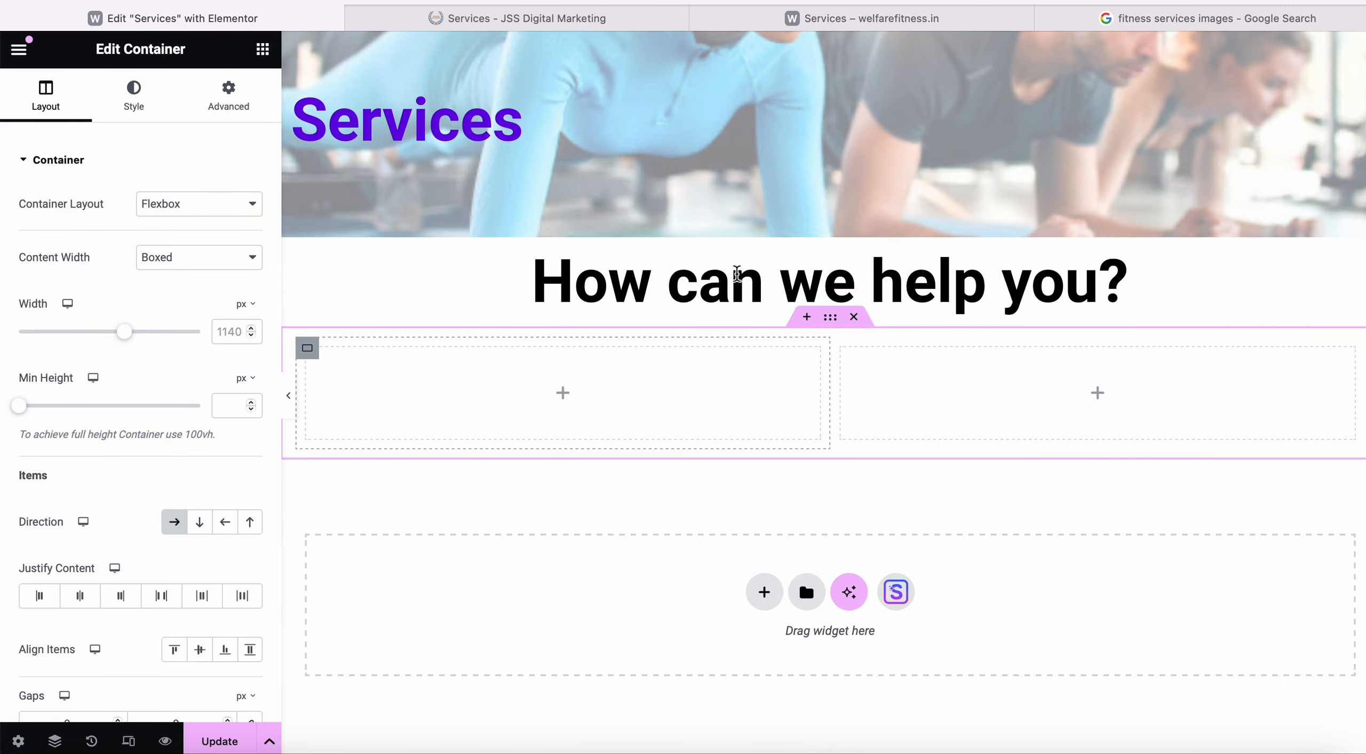
click(562, 395)
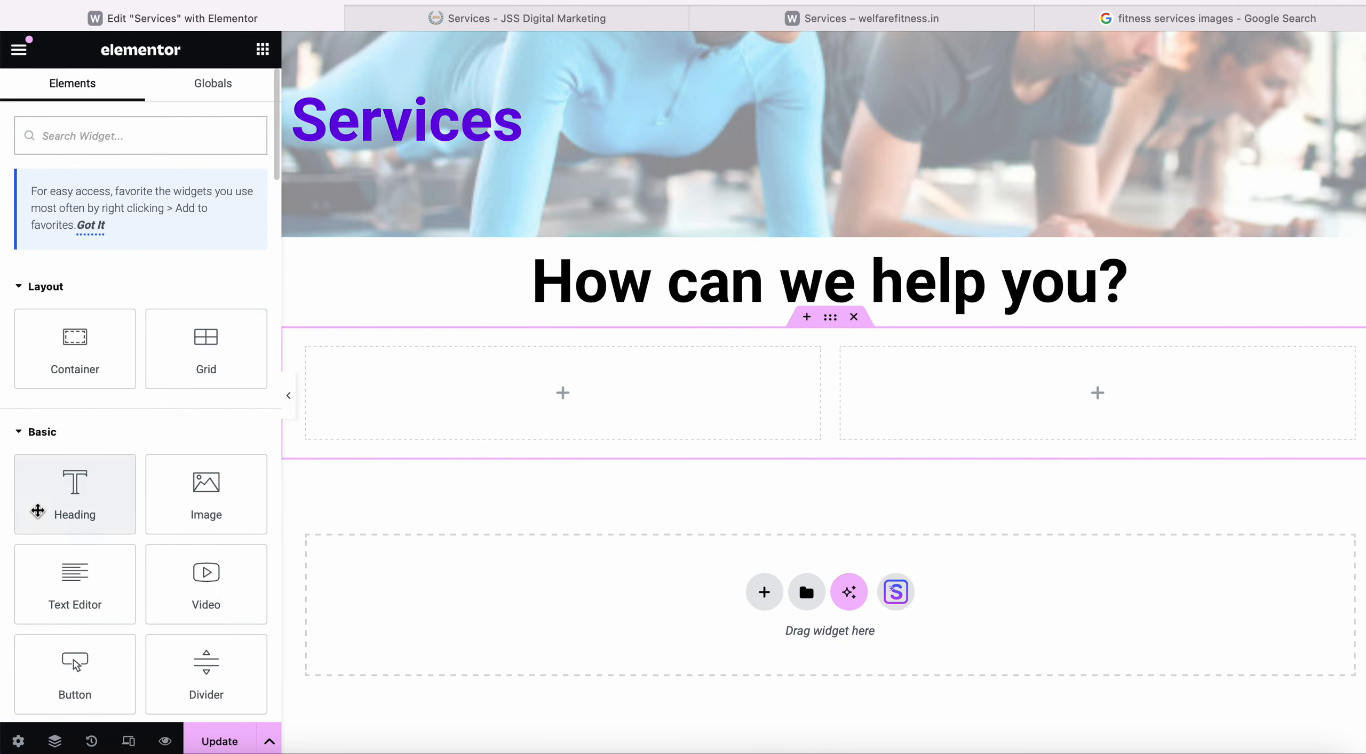
mouse_move(68, 513)
mouse_down()
mouse_move(149, 517)
mouse_move(77, 511)
mouse_up()
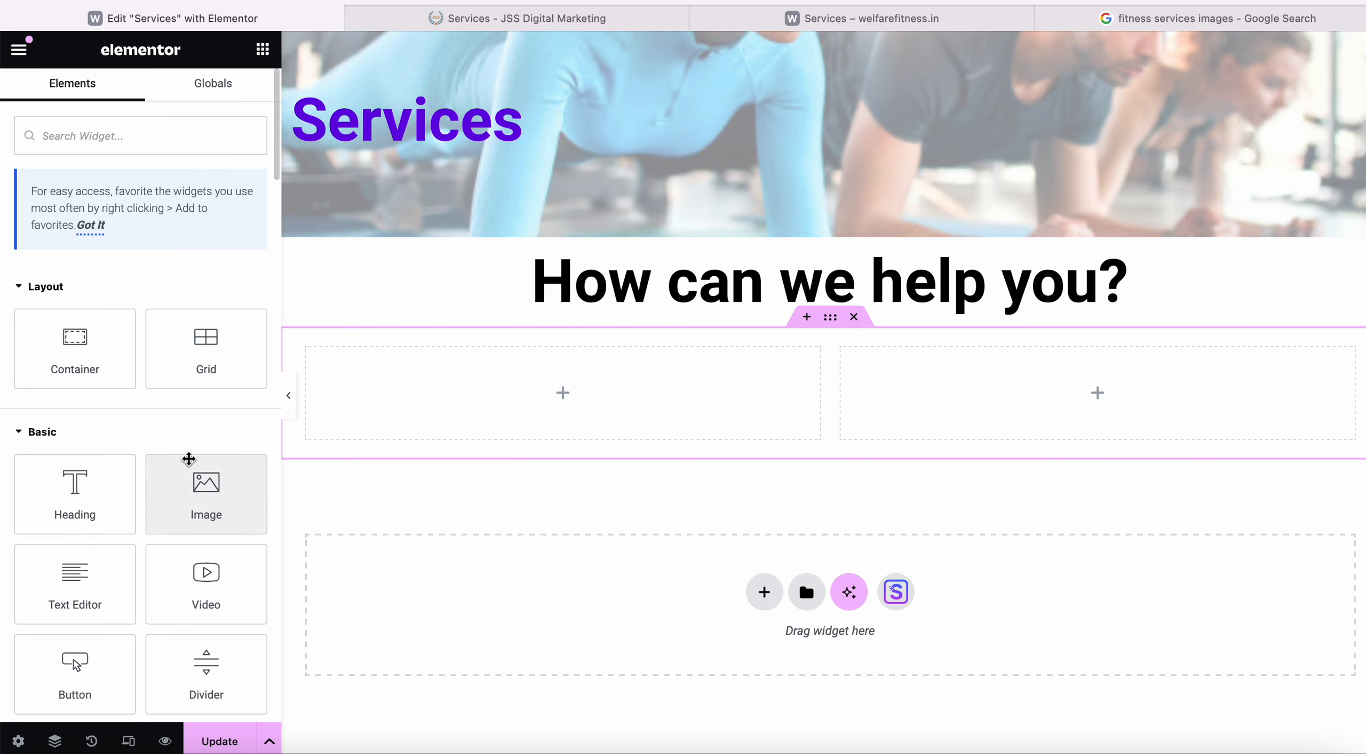
scroll(154, 474, down, 1)
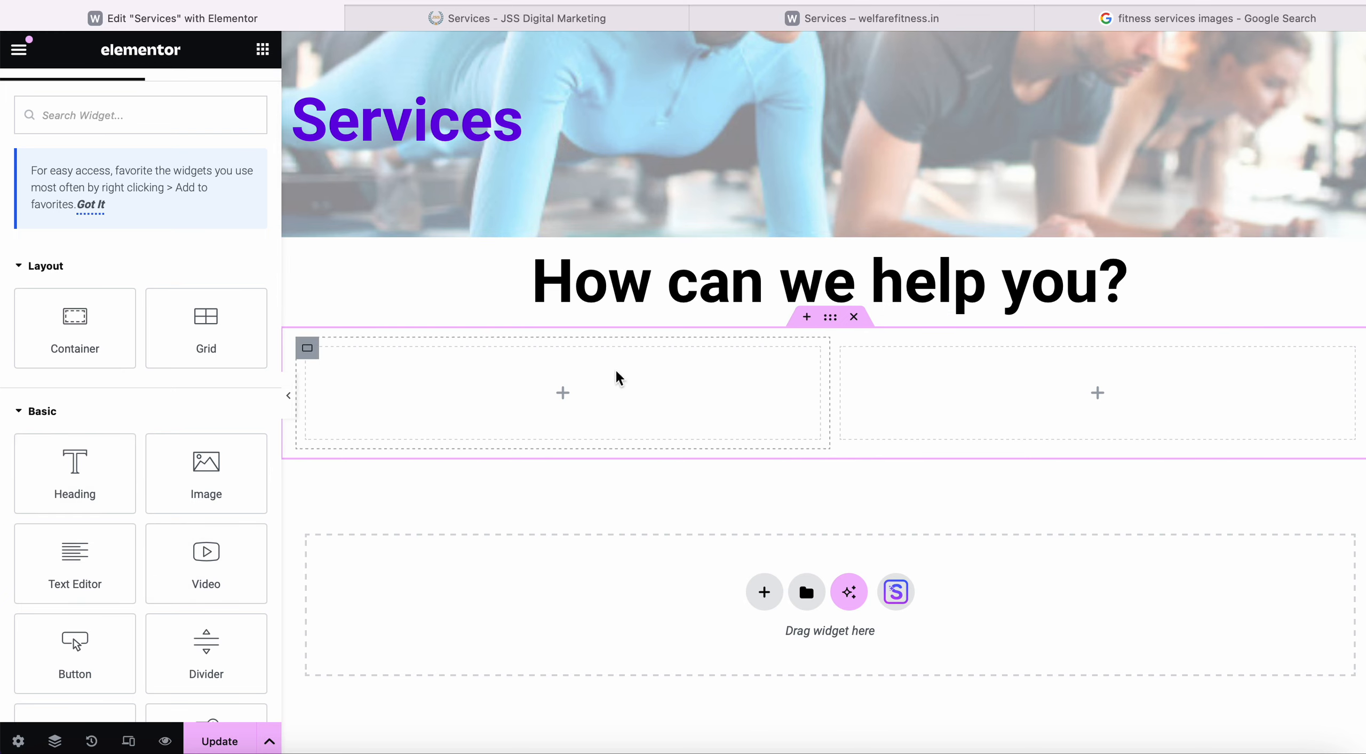
Copy the Creative Design column content from the live Services page.
click(623, 13)
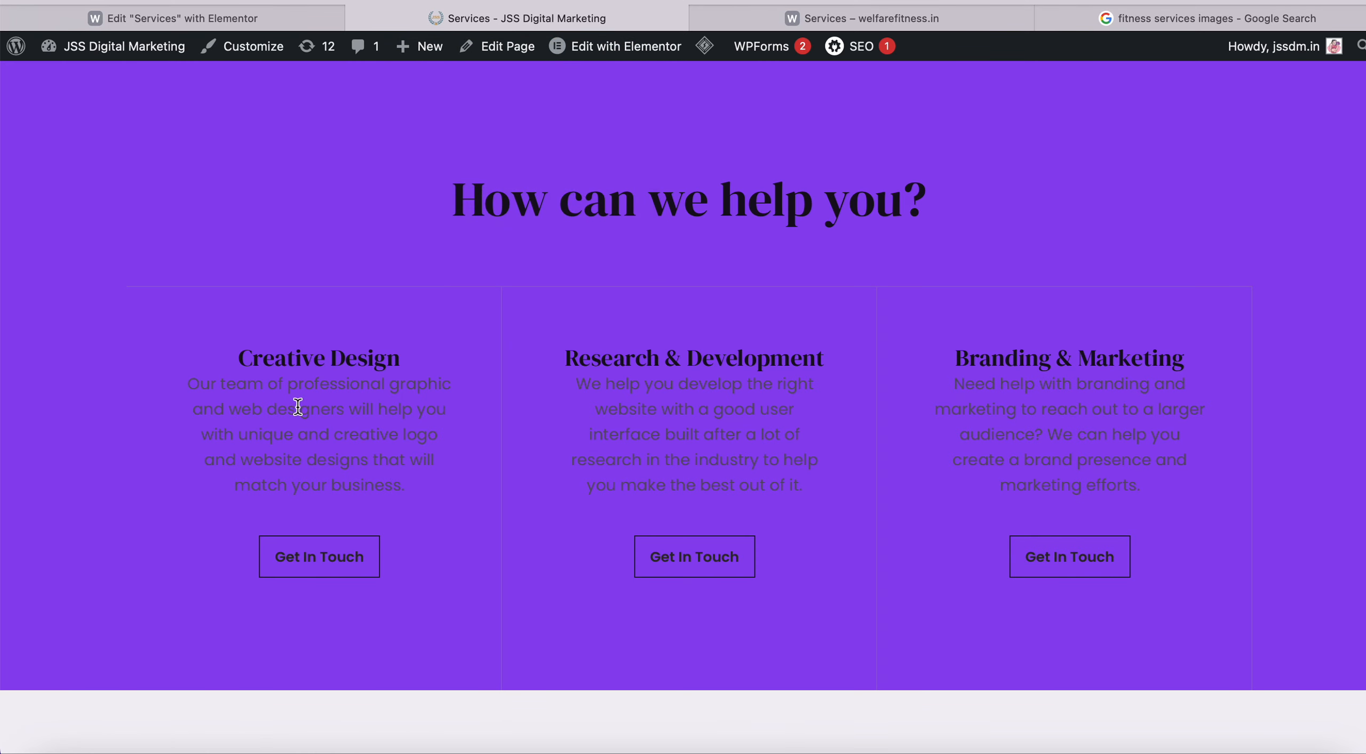
drag(247, 360, 396, 564)
key(ctrl+c)
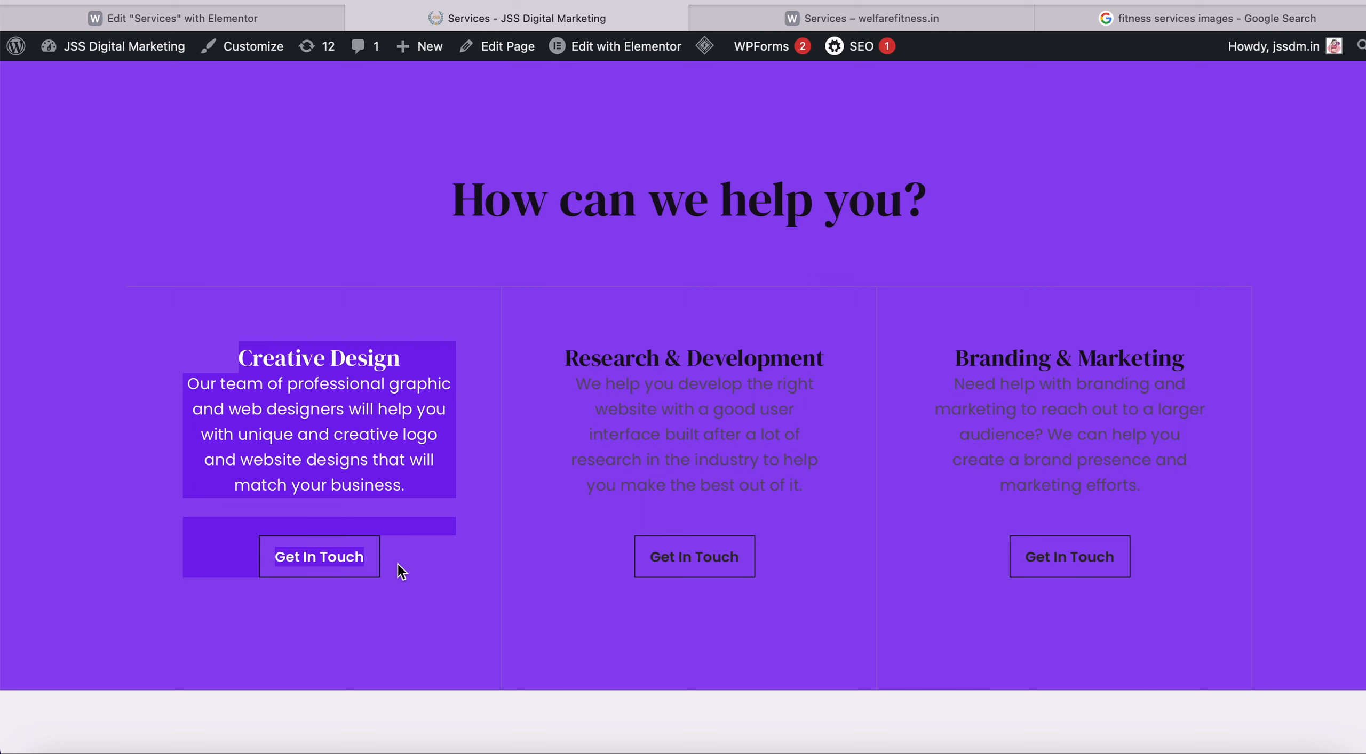
click(269, 11)
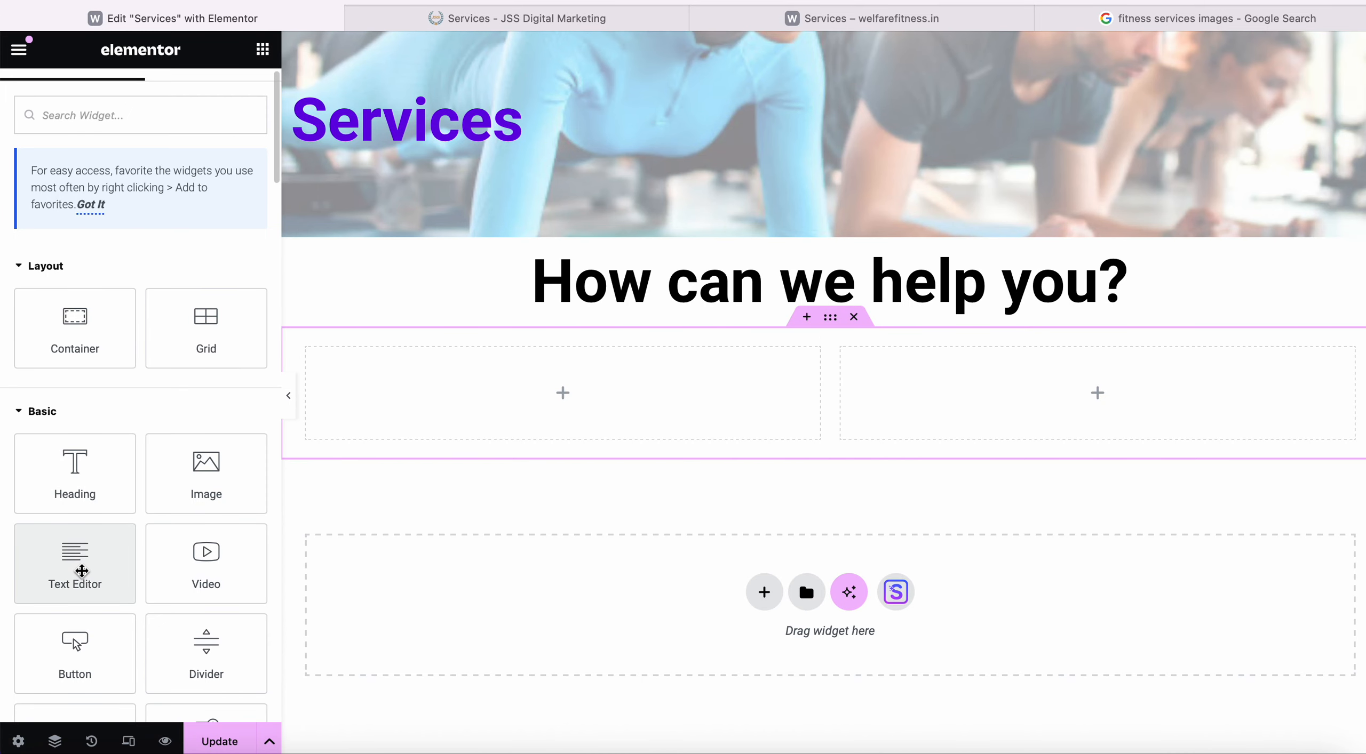
Add a Text Editor to the left column and replace its Lorem ipsum with the Creative Design content.
drag(81, 571, 566, 387)
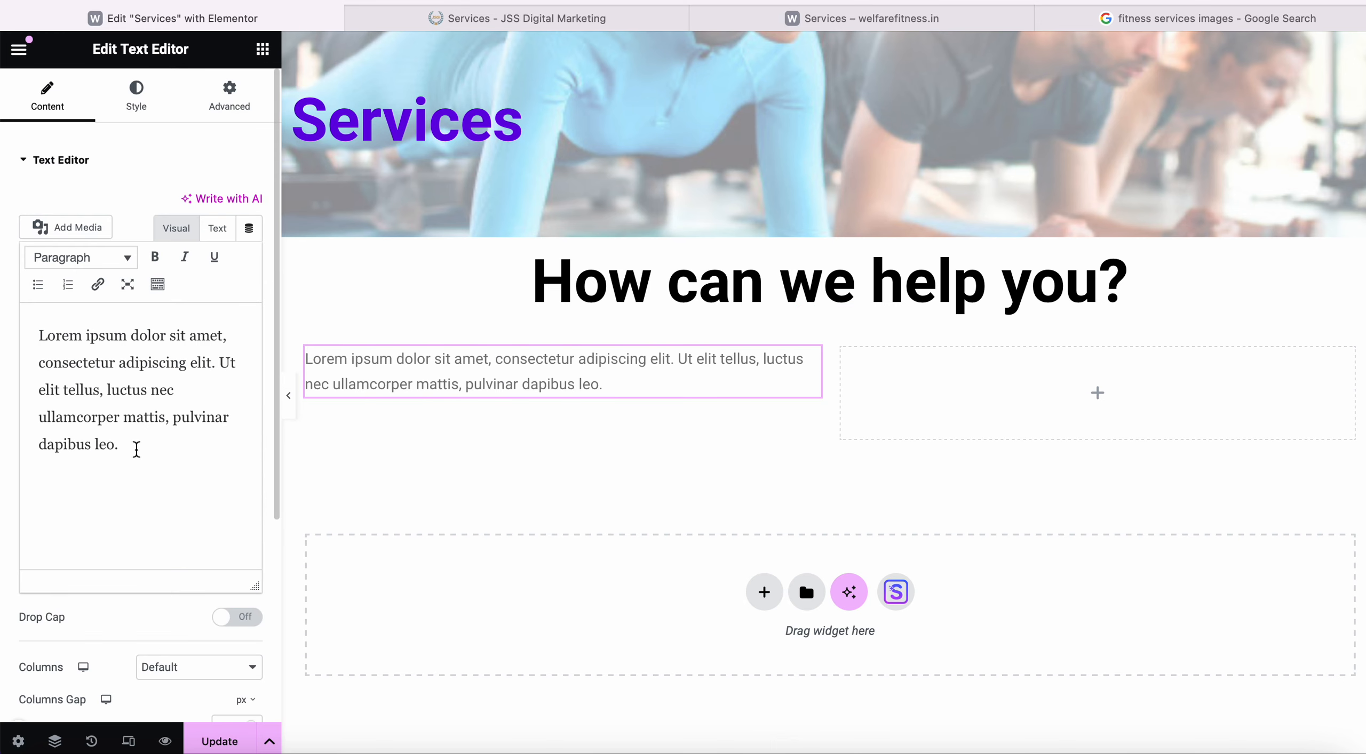
drag(135, 448, 32, 340)
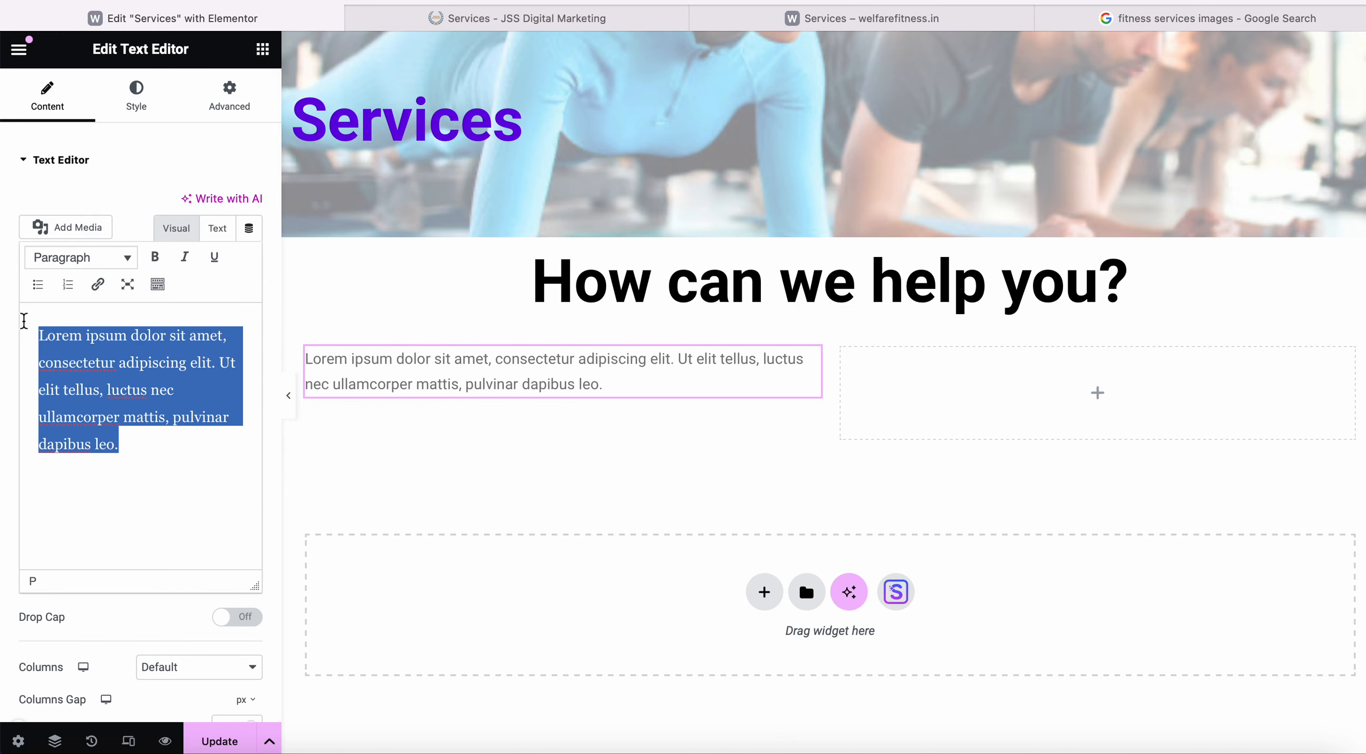
key(BackSpace)
key(ctrl+v)
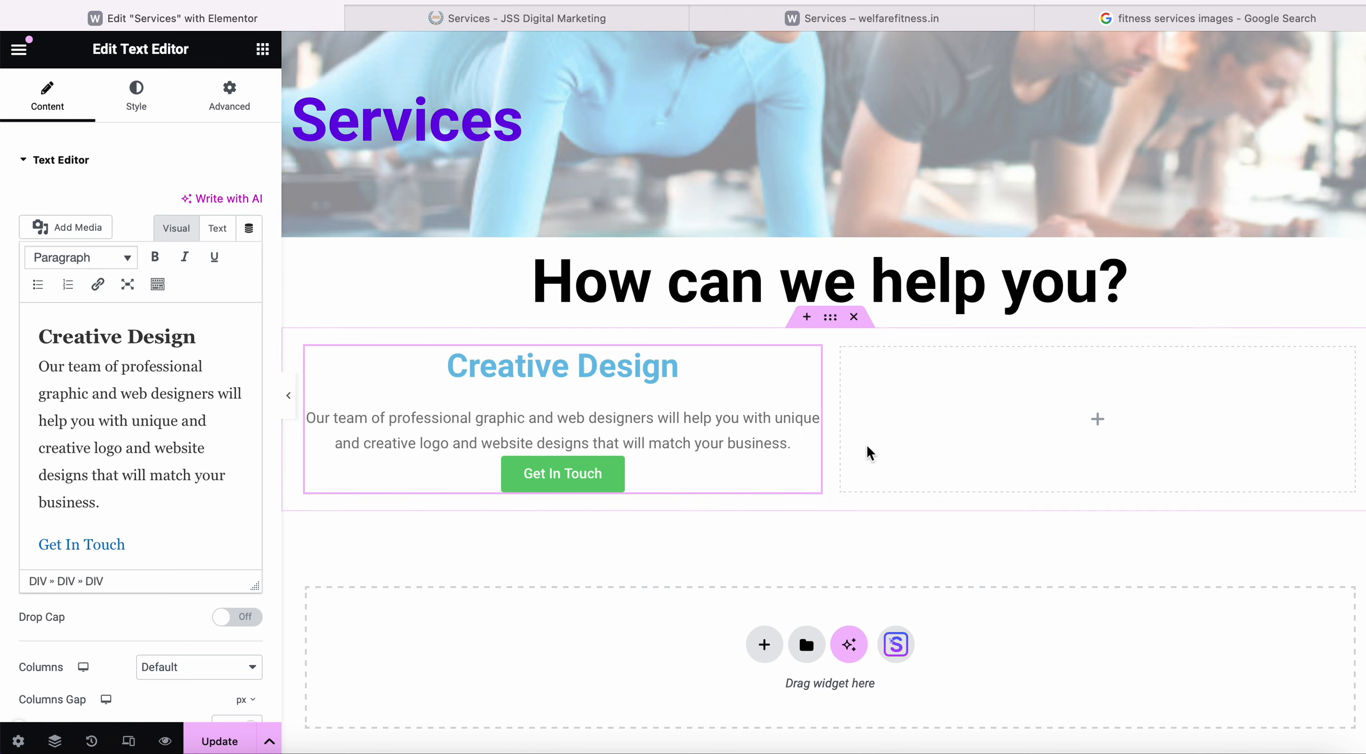
scroll(948, 401, down, 1)
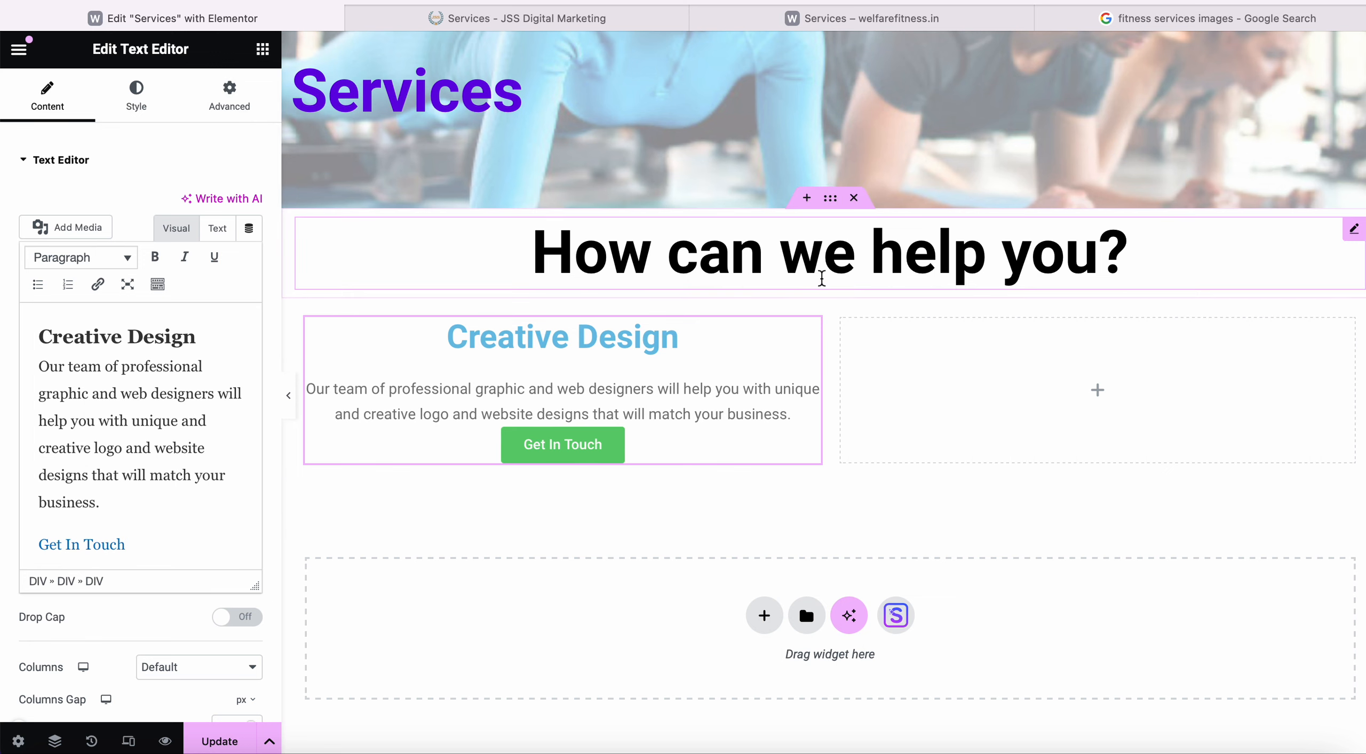
click(840, 318)
click(830, 291)
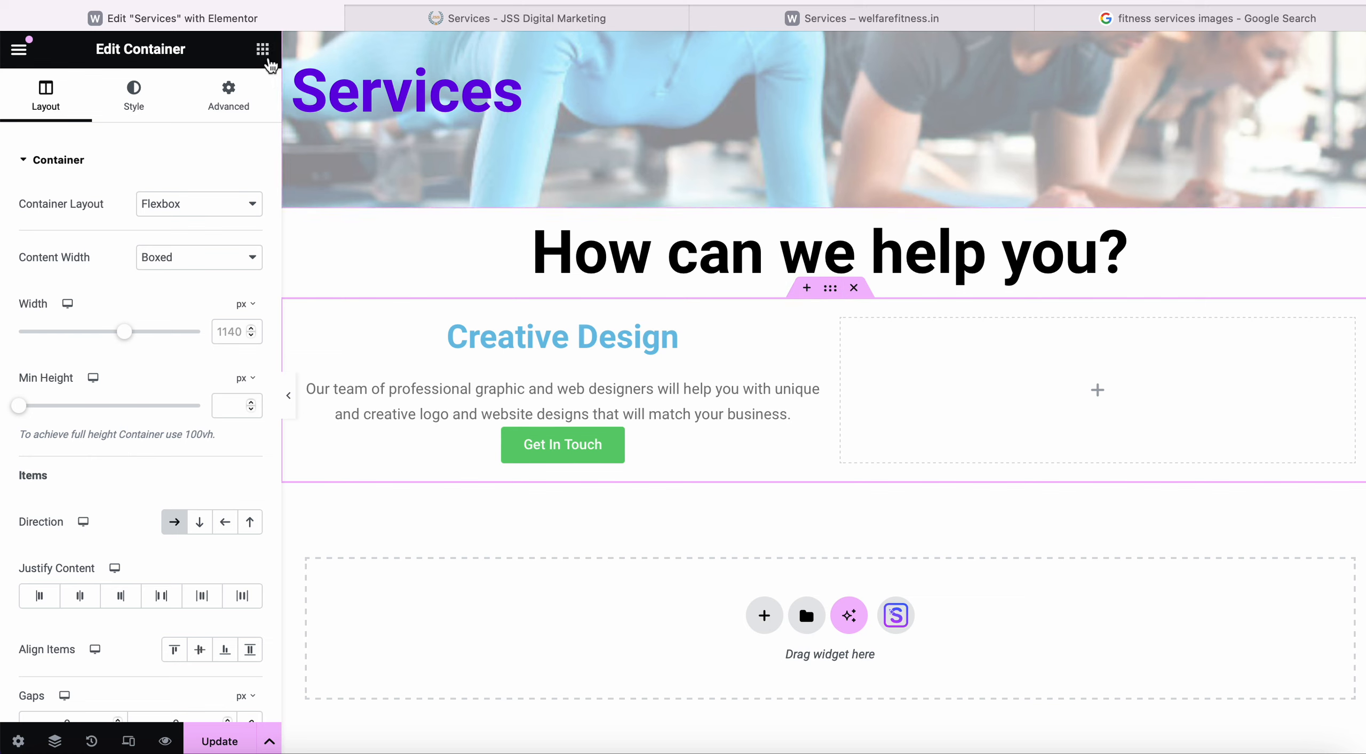
Add a third column container to the services row and resize the columns to roughly 30–31% each.
click(263, 49)
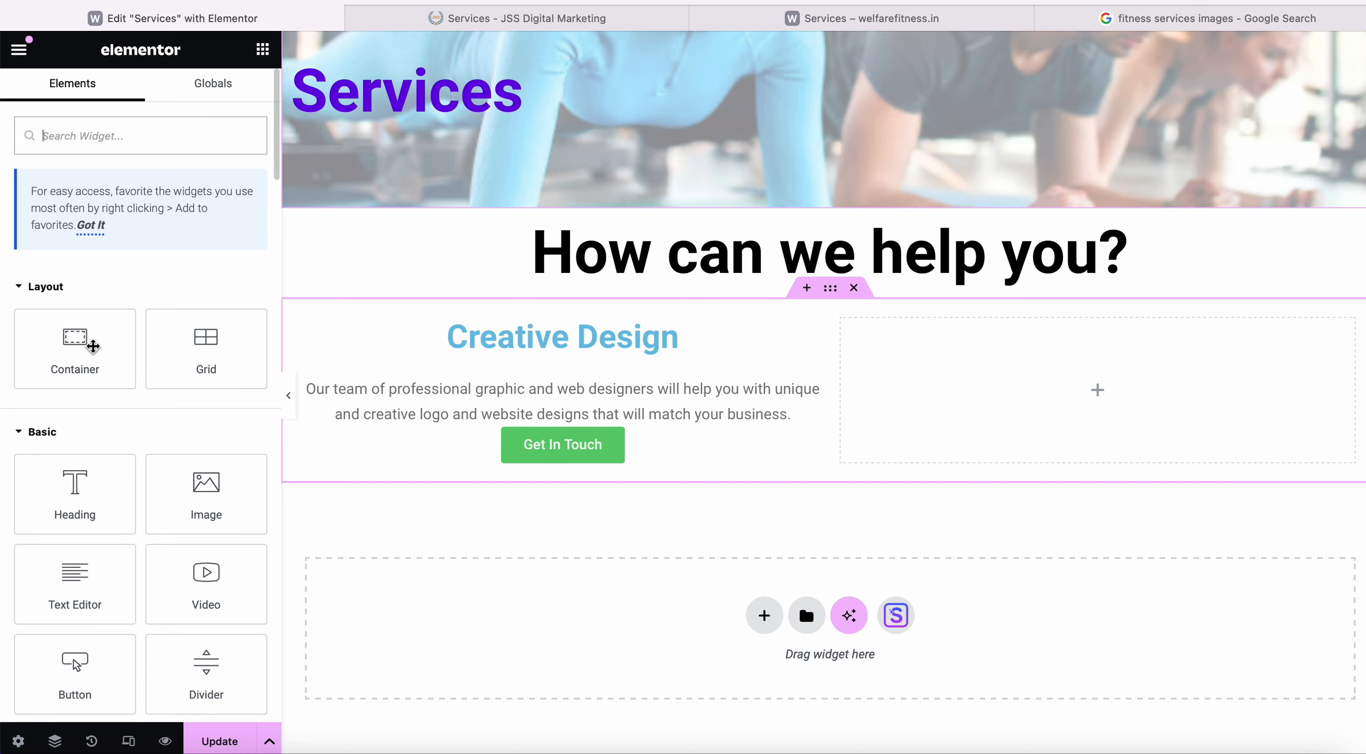
drag(75, 362, 828, 447)
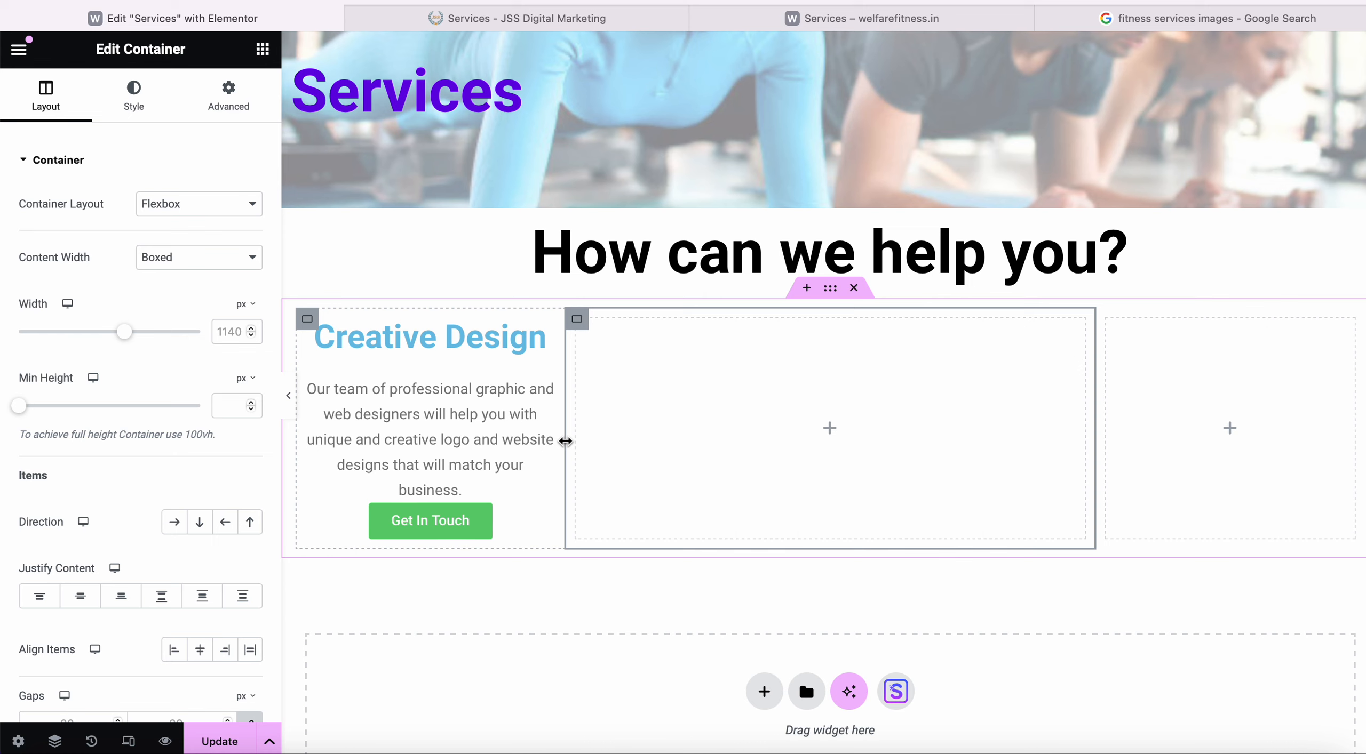
drag(564, 440, 640, 446)
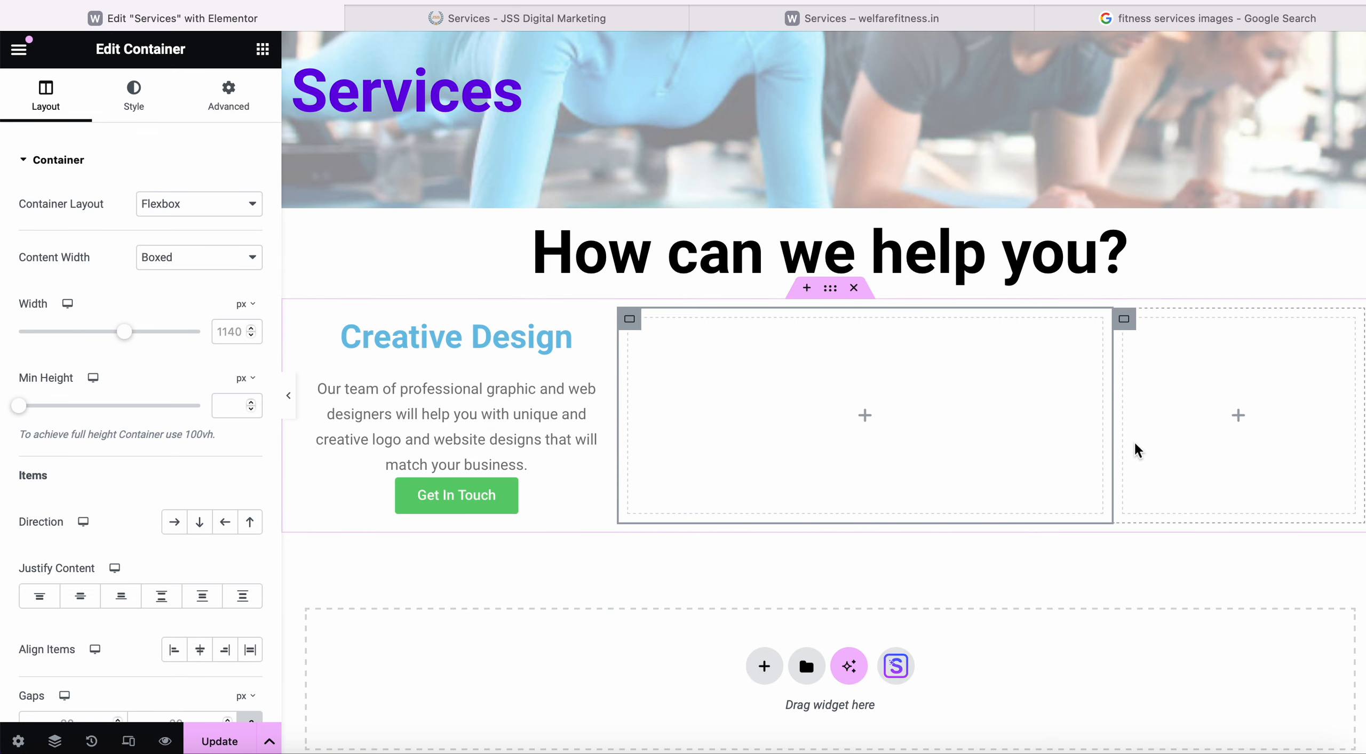
drag(1112, 441, 960, 436)
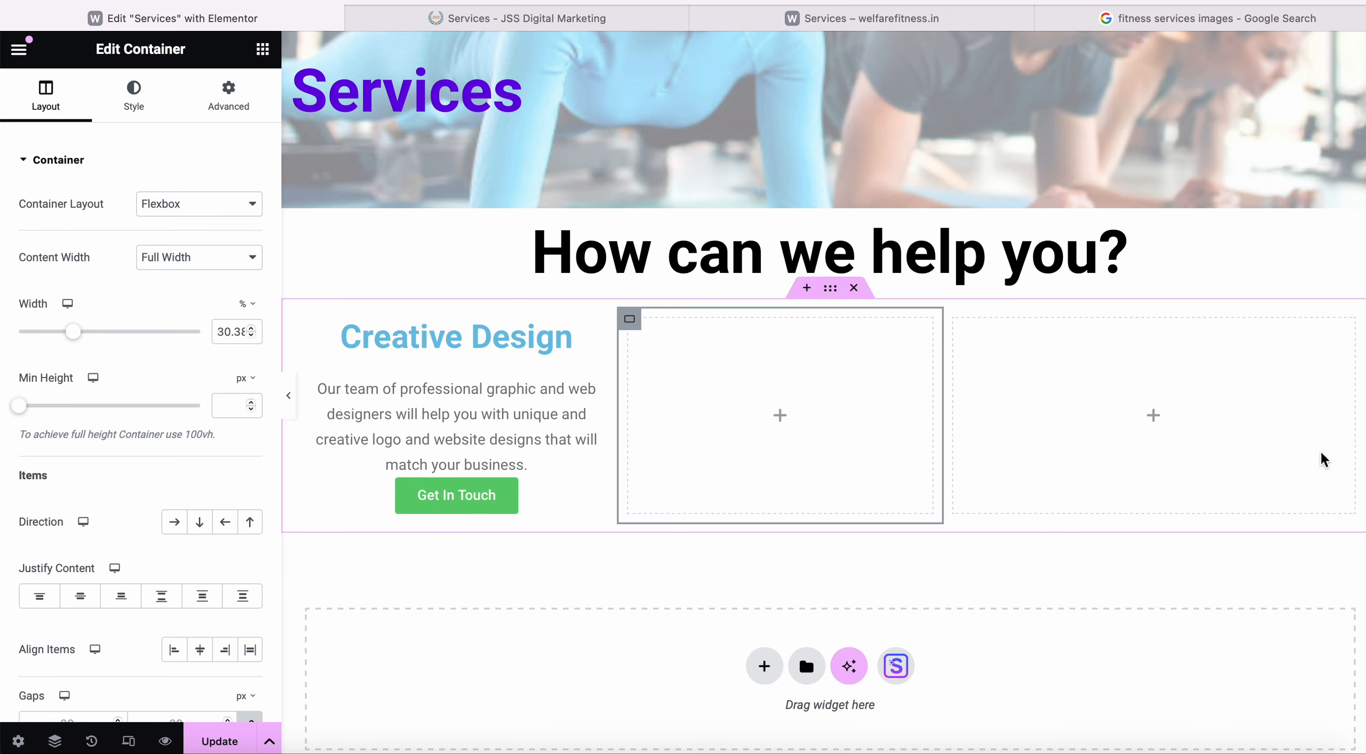
drag(1356, 452, 1311, 450)
mouse_move(1301, 449)
mouse_down()
mouse_move(1290, 458)
mouse_move(1282, 443)
mouse_up()
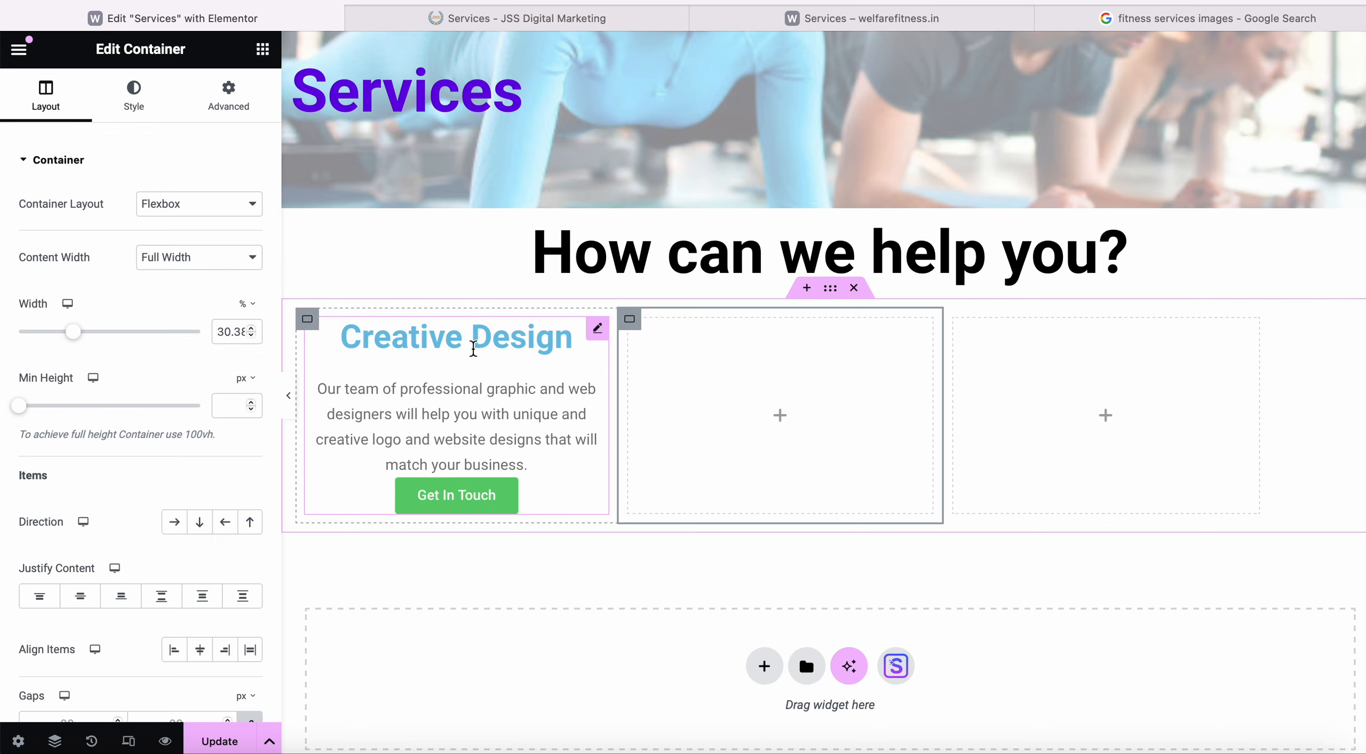
Adjust the Creative Design text block's colour in its Style settings.
click(473, 349)
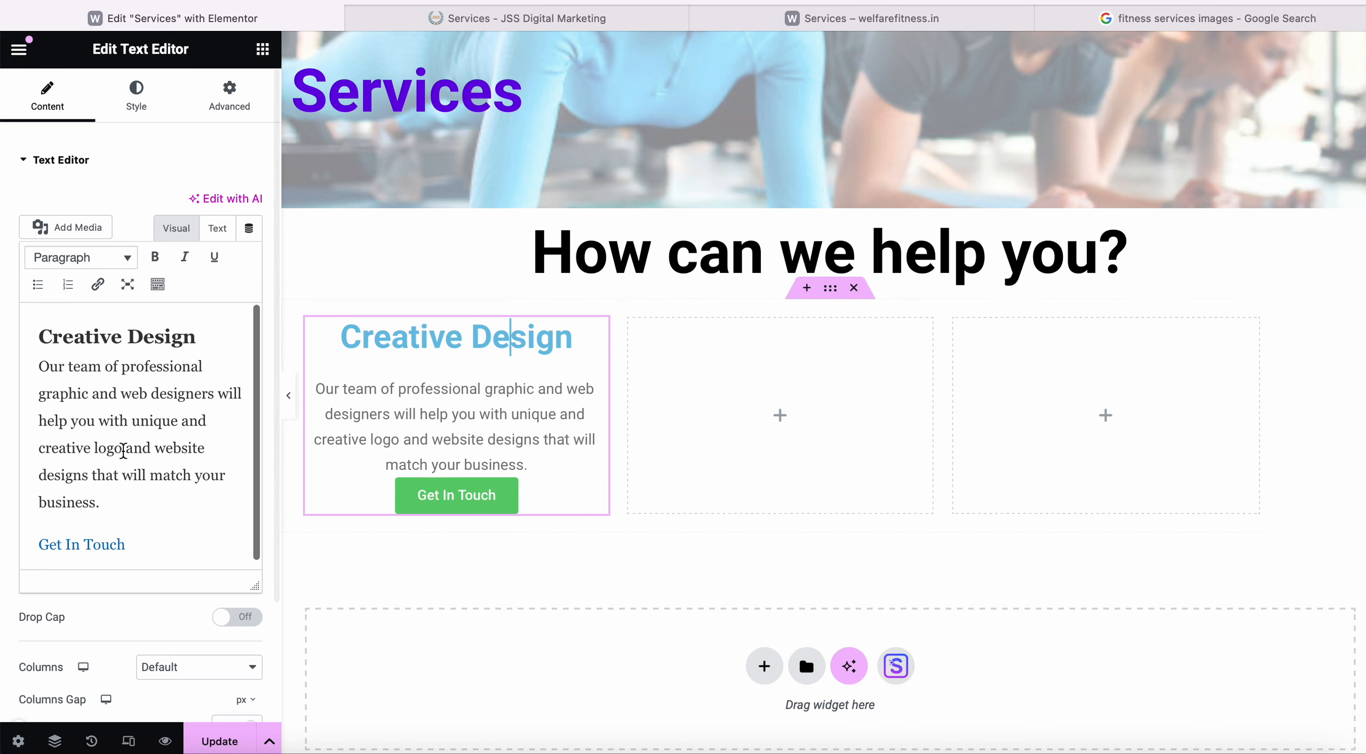
scroll(122, 450, down, 1)
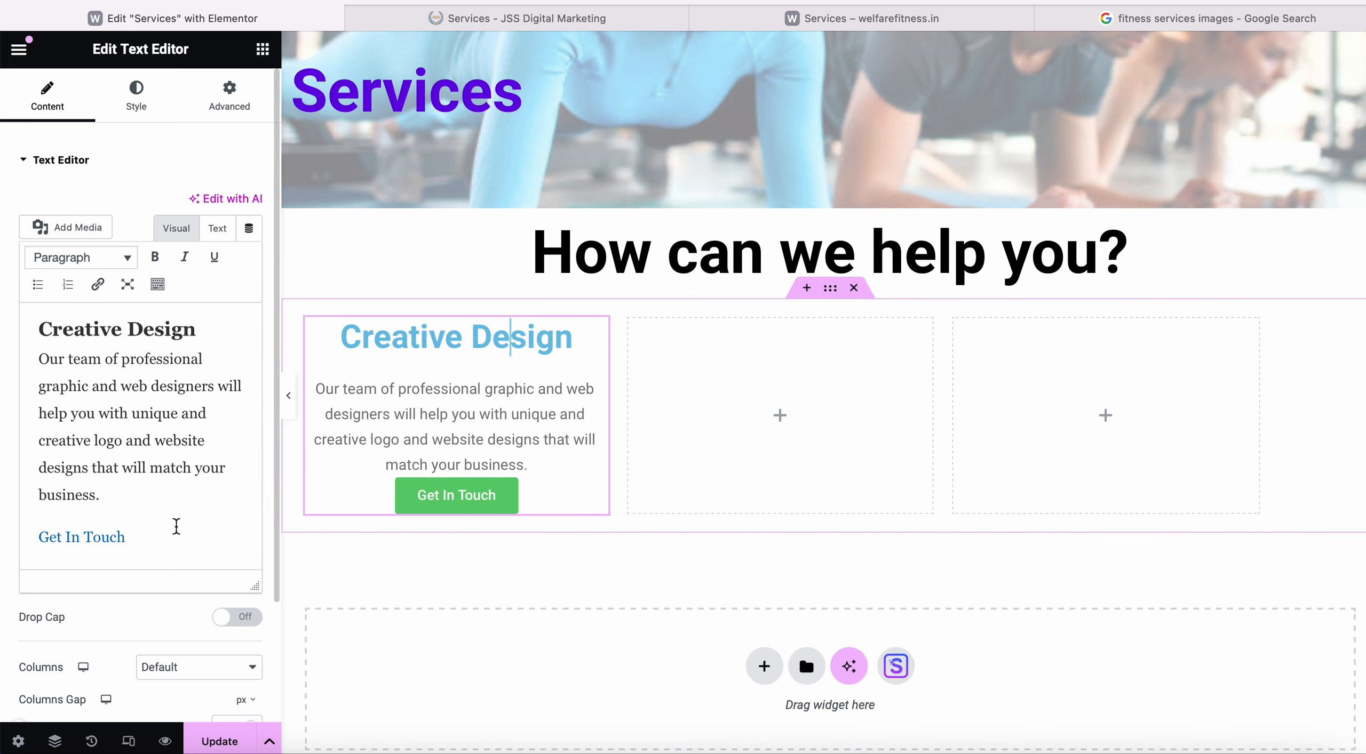
drag(208, 328, 35, 334)
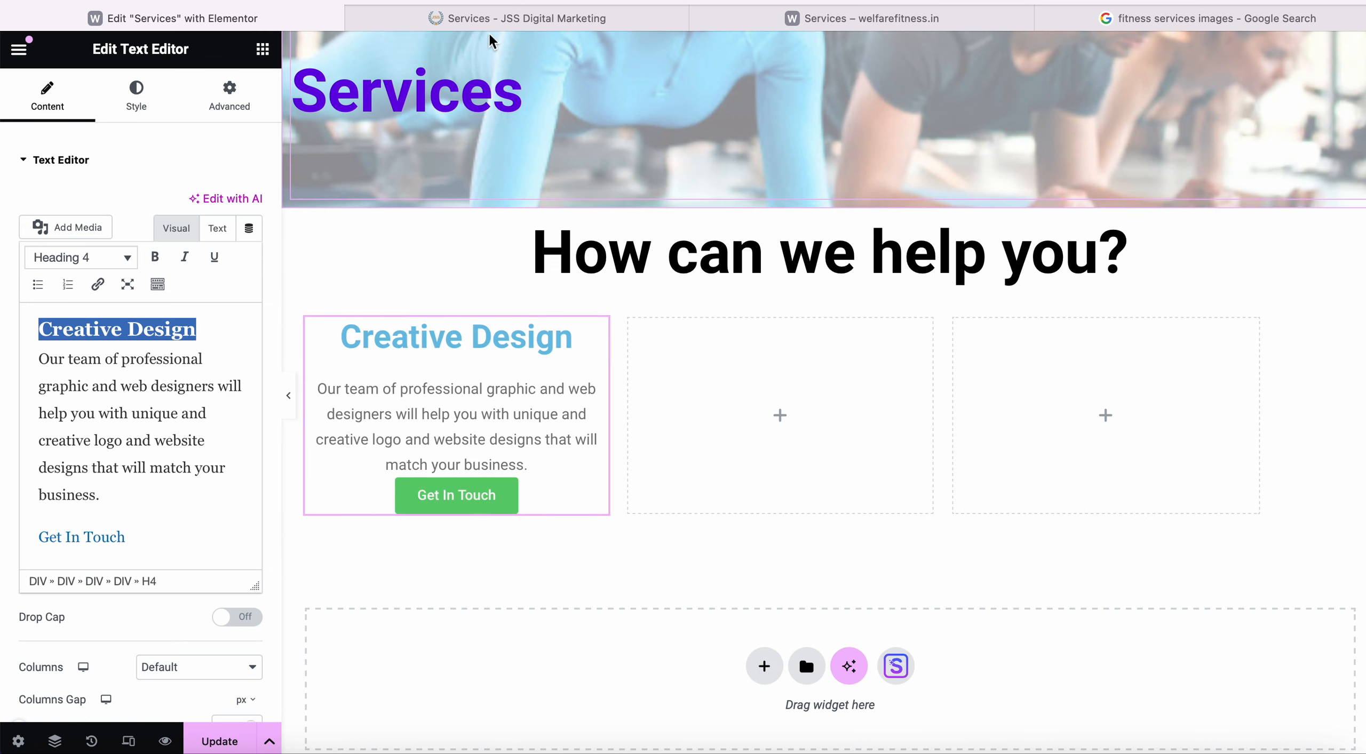
click(488, 18)
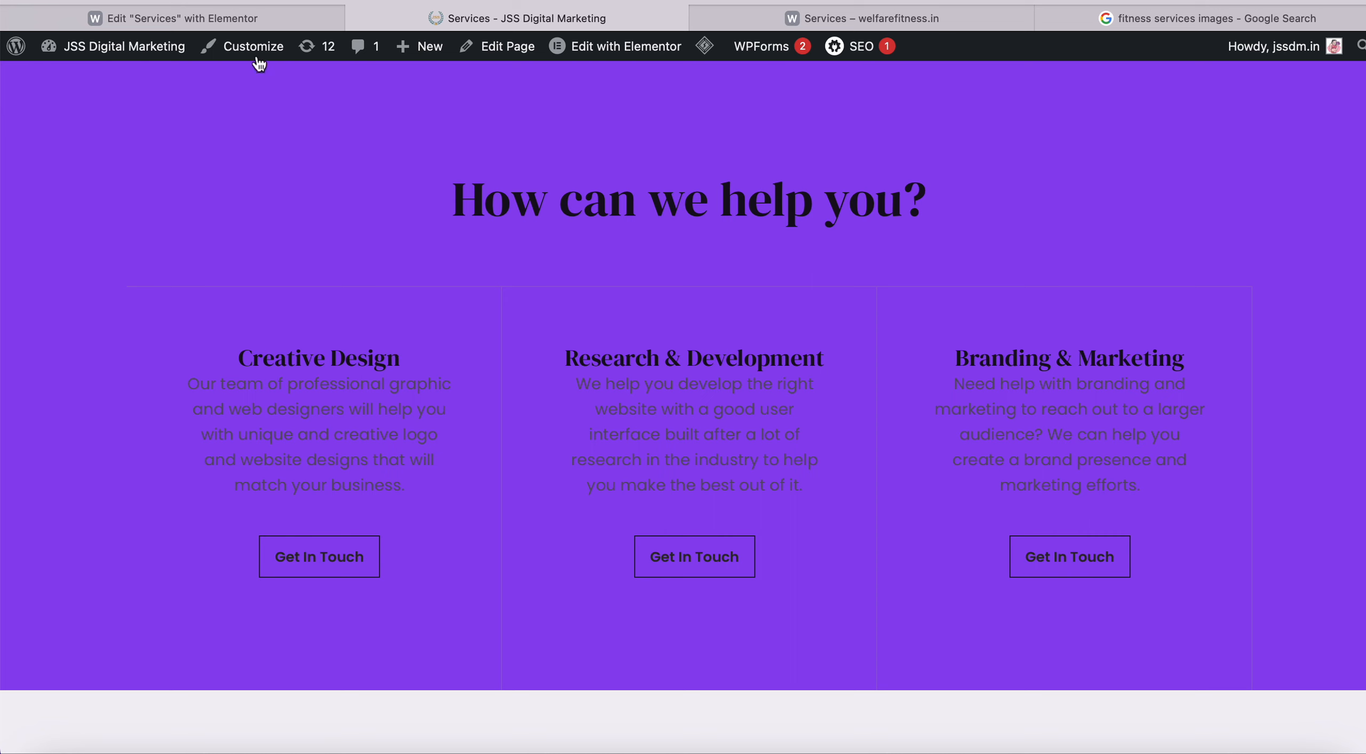
click(267, 18)
drag(140, 536, 23, 334)
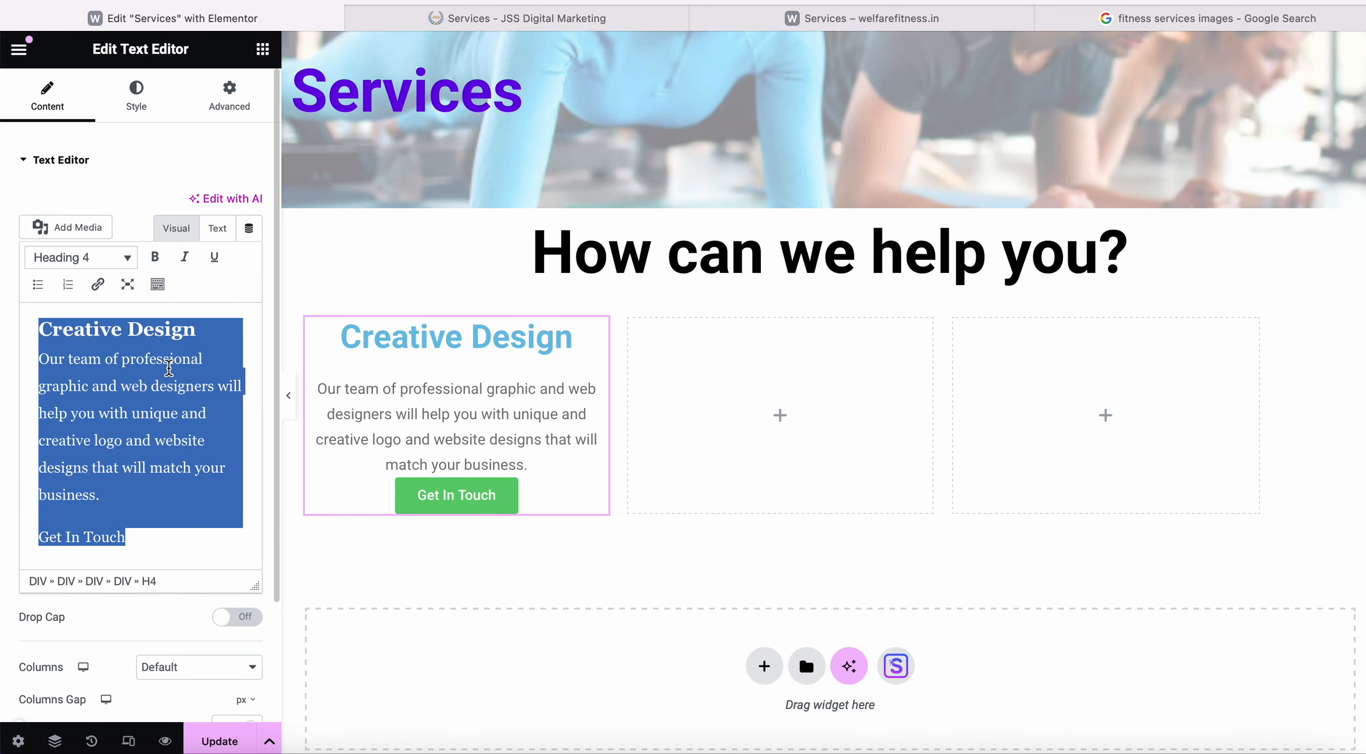
scroll(168, 367, up, 1)
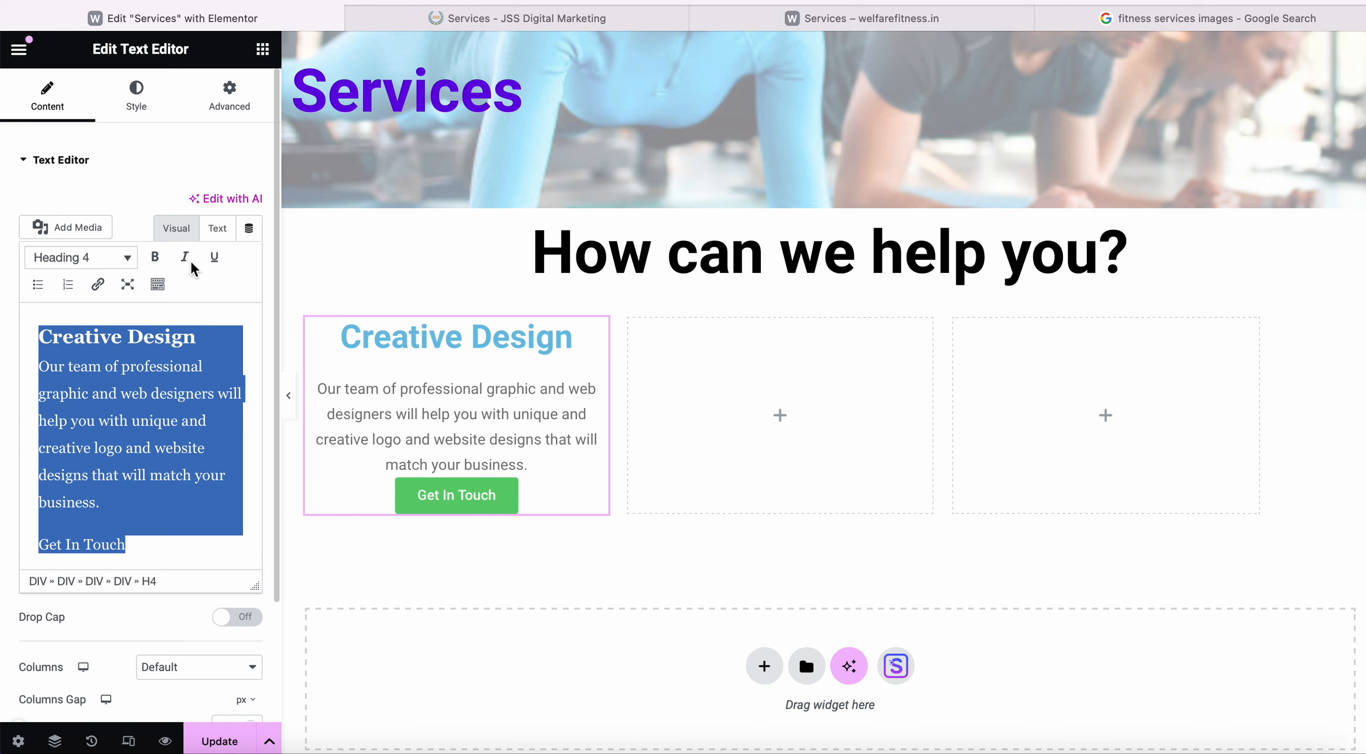
click(142, 104)
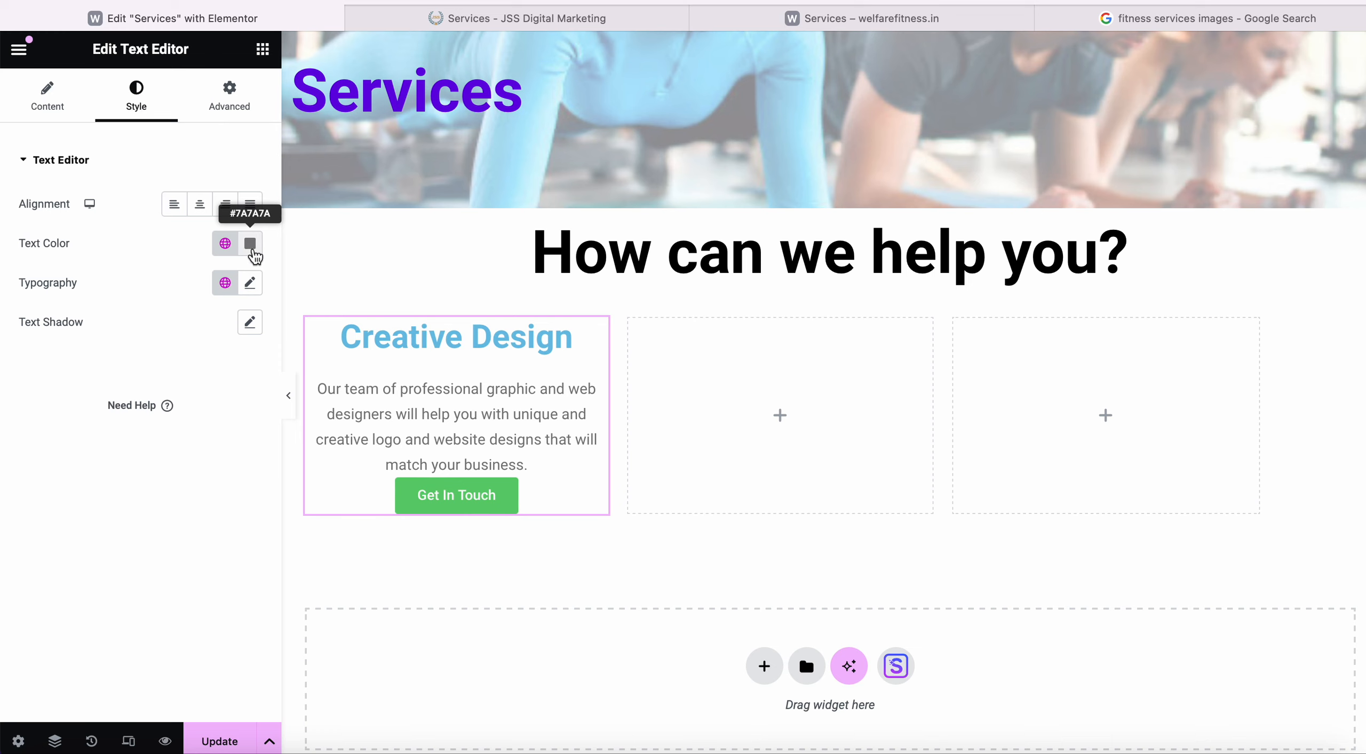
click(251, 246)
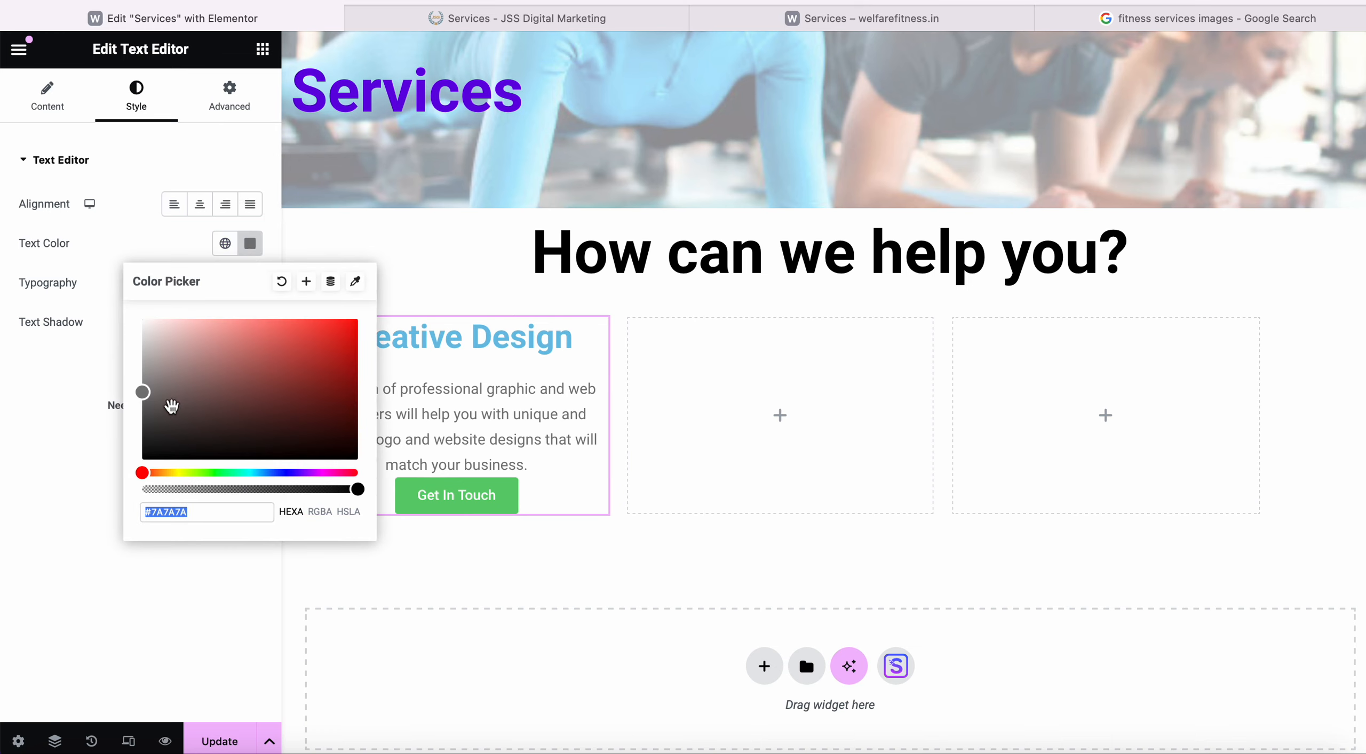
drag(154, 397, 353, 466)
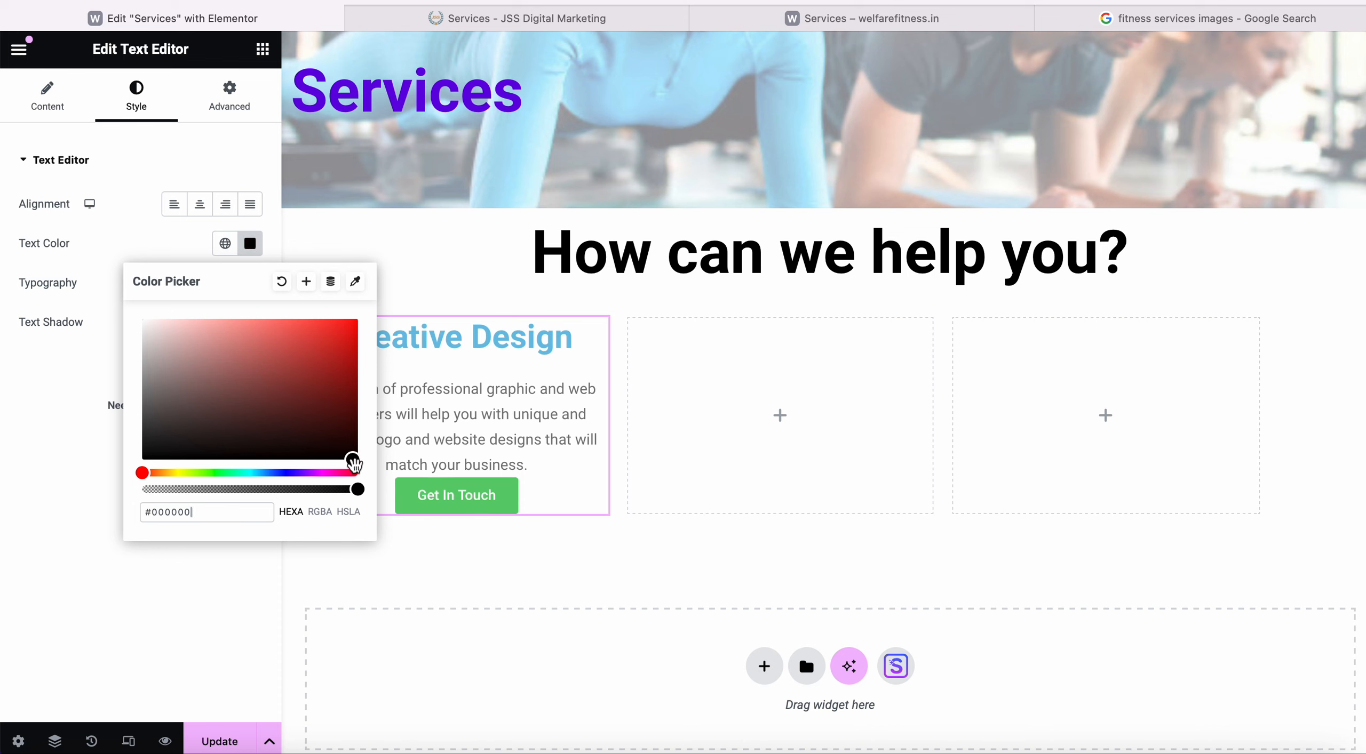
click(181, 243)
Reformat all the column's text, including the Creative Design title, as plain Paragraph.
click(47, 99)
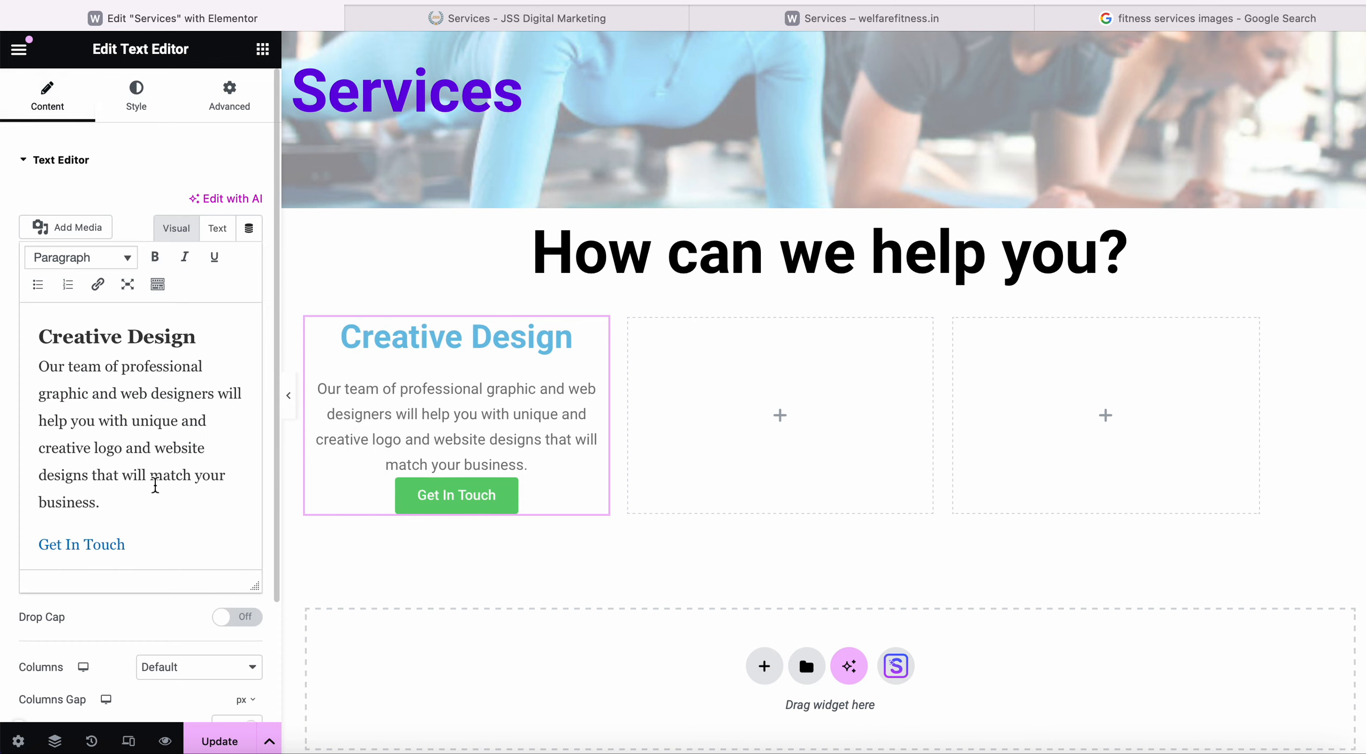
click(145, 551)
drag(145, 551, 9, 366)
key(alt+shift+4)
scroll(117, 235, down, 3)
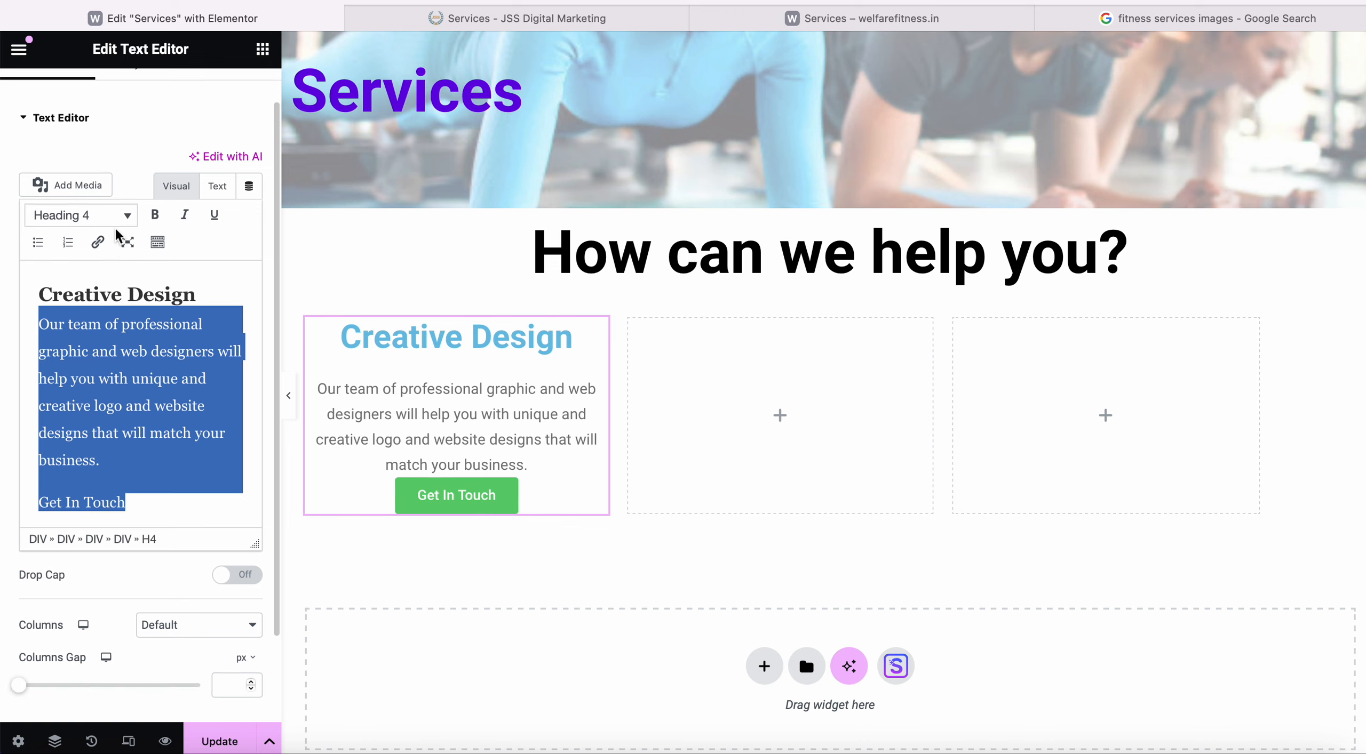
scroll(114, 228, up, 1)
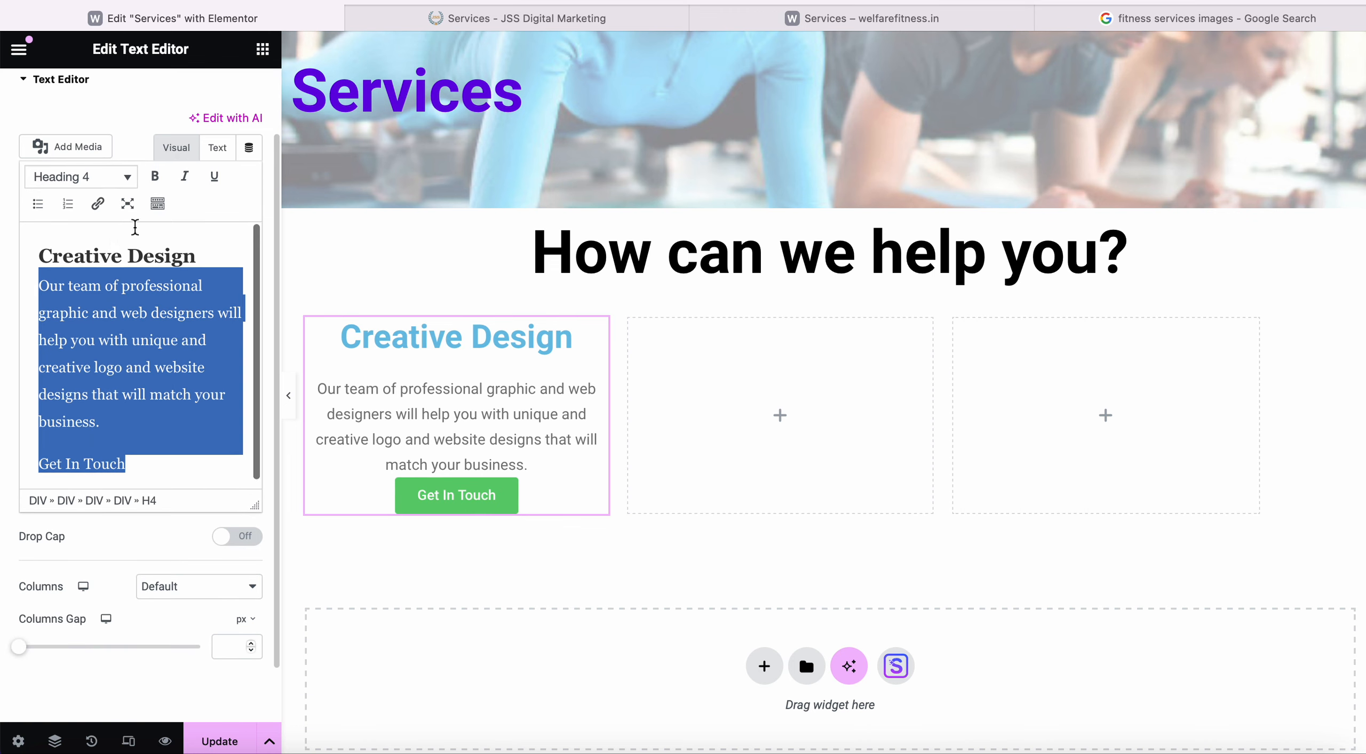
scroll(134, 224, up, 3)
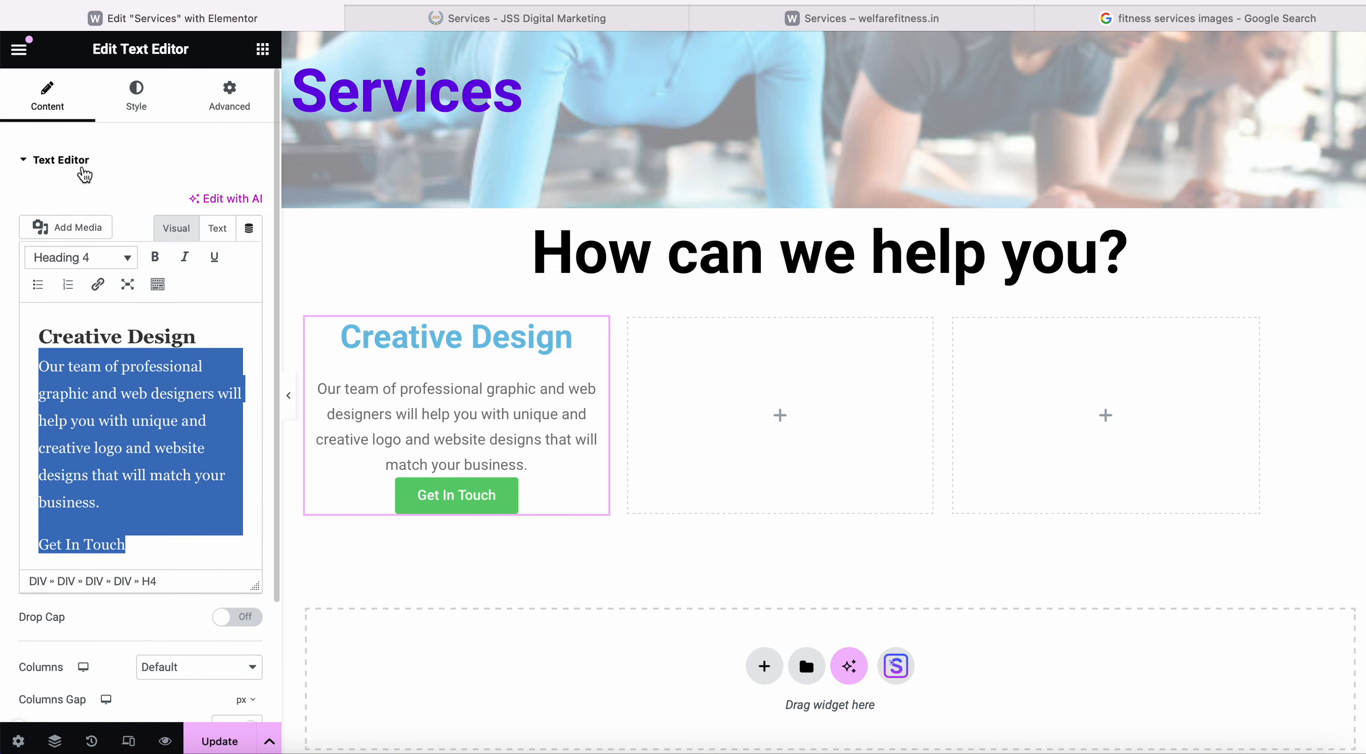
click(83, 170)
click(82, 169)
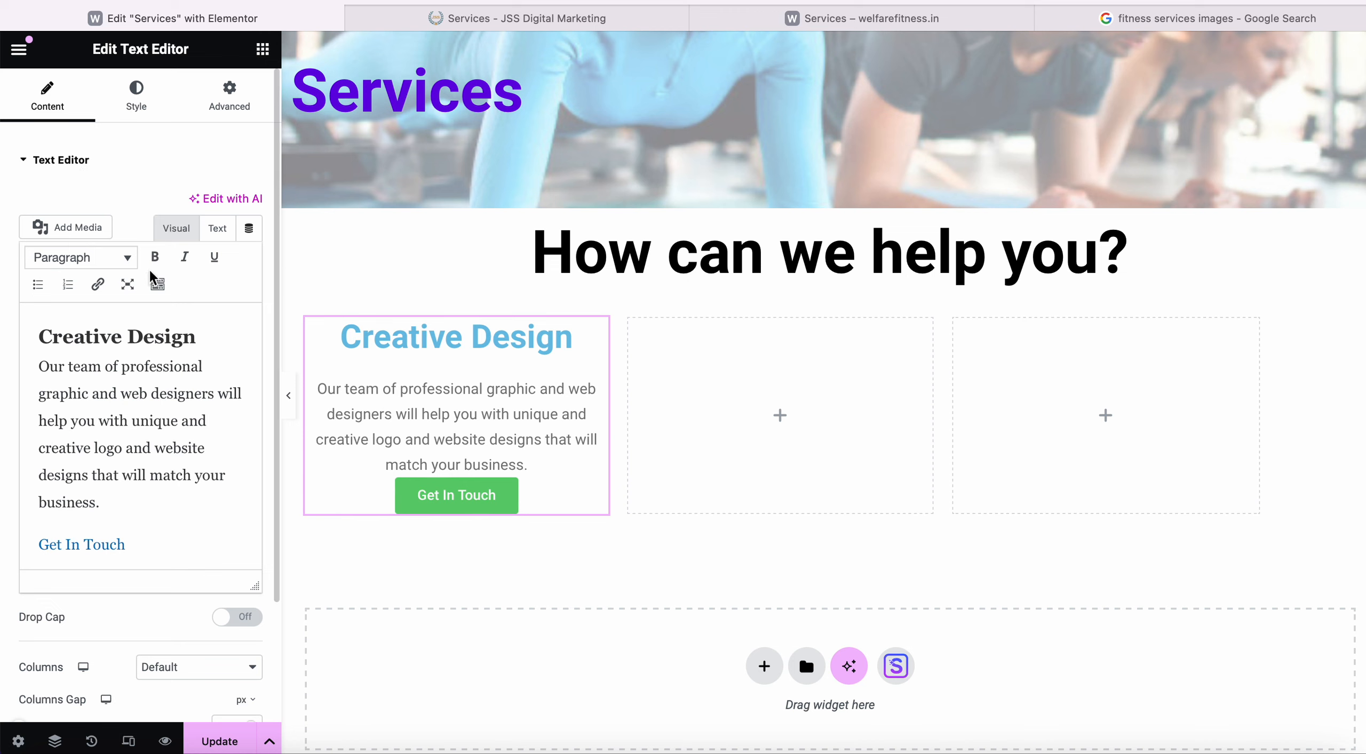
drag(125, 544, 15, 339)
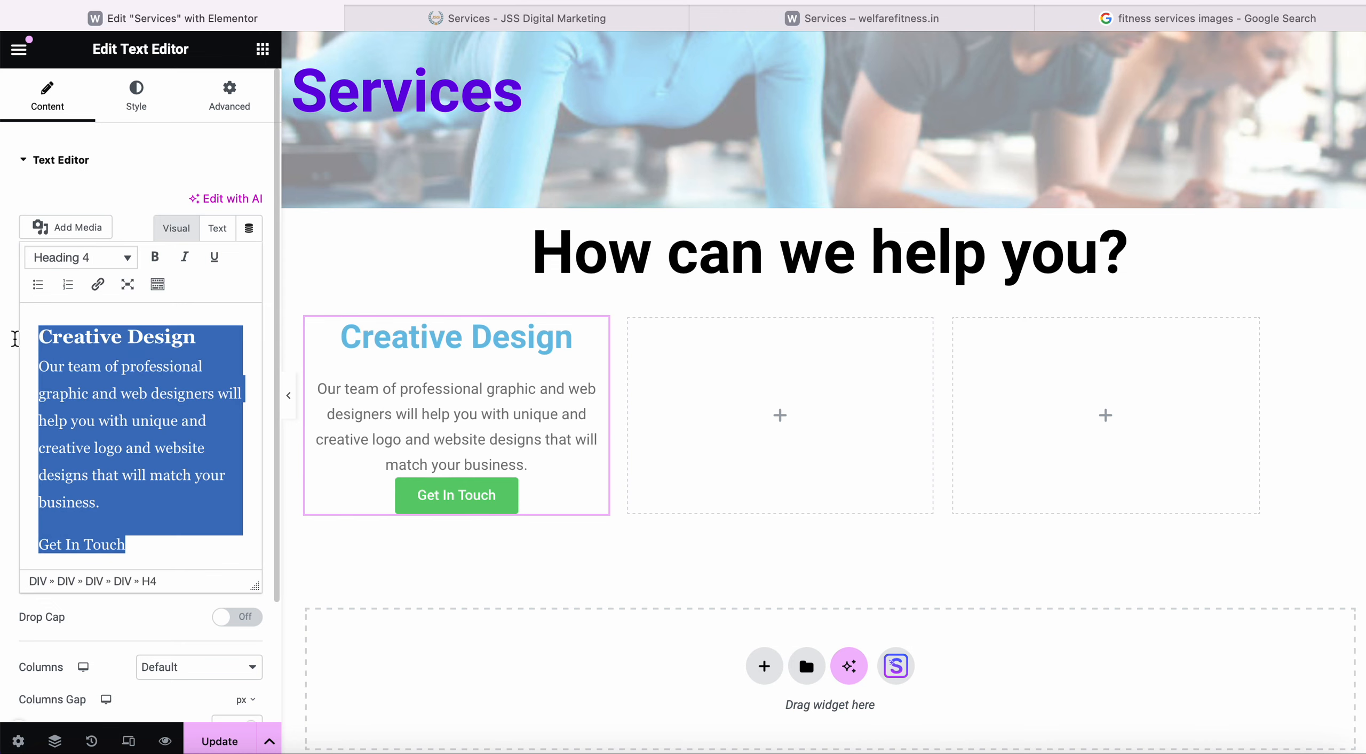
click(126, 258)
click(58, 288)
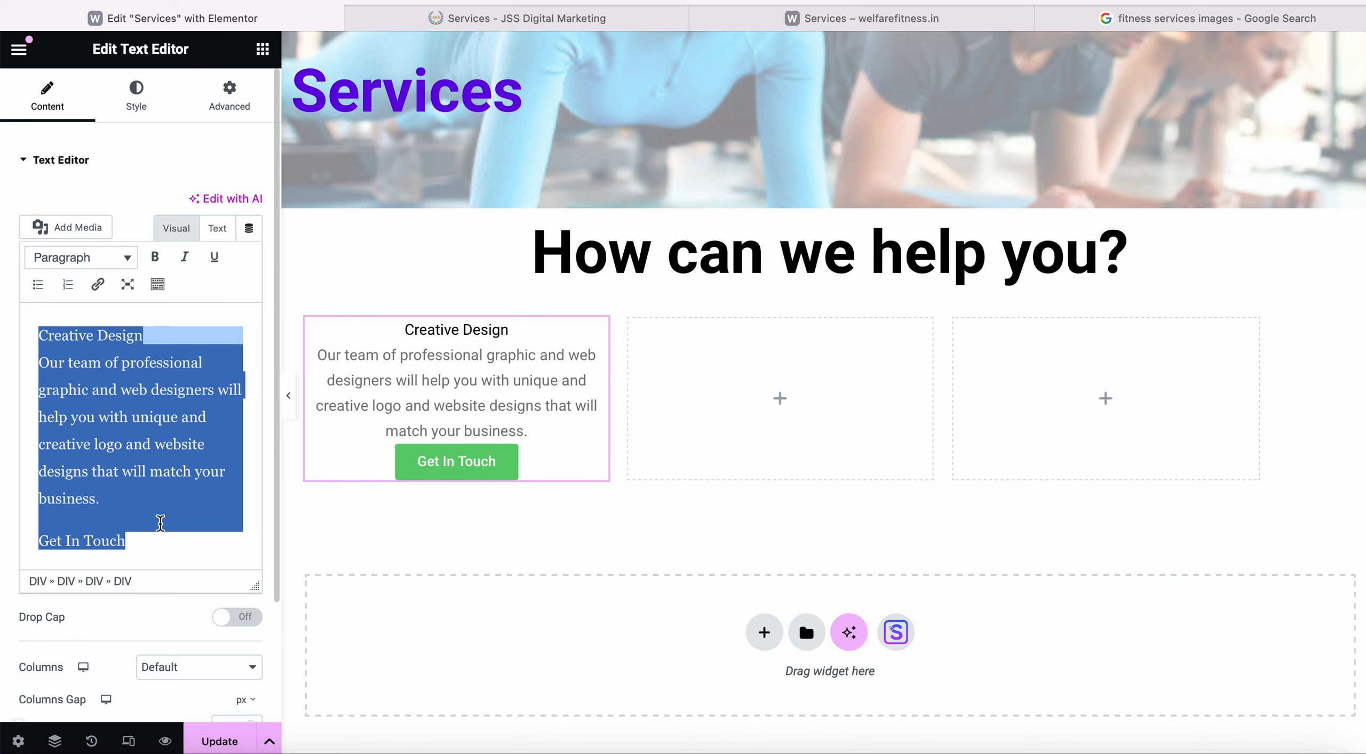
click(160, 524)
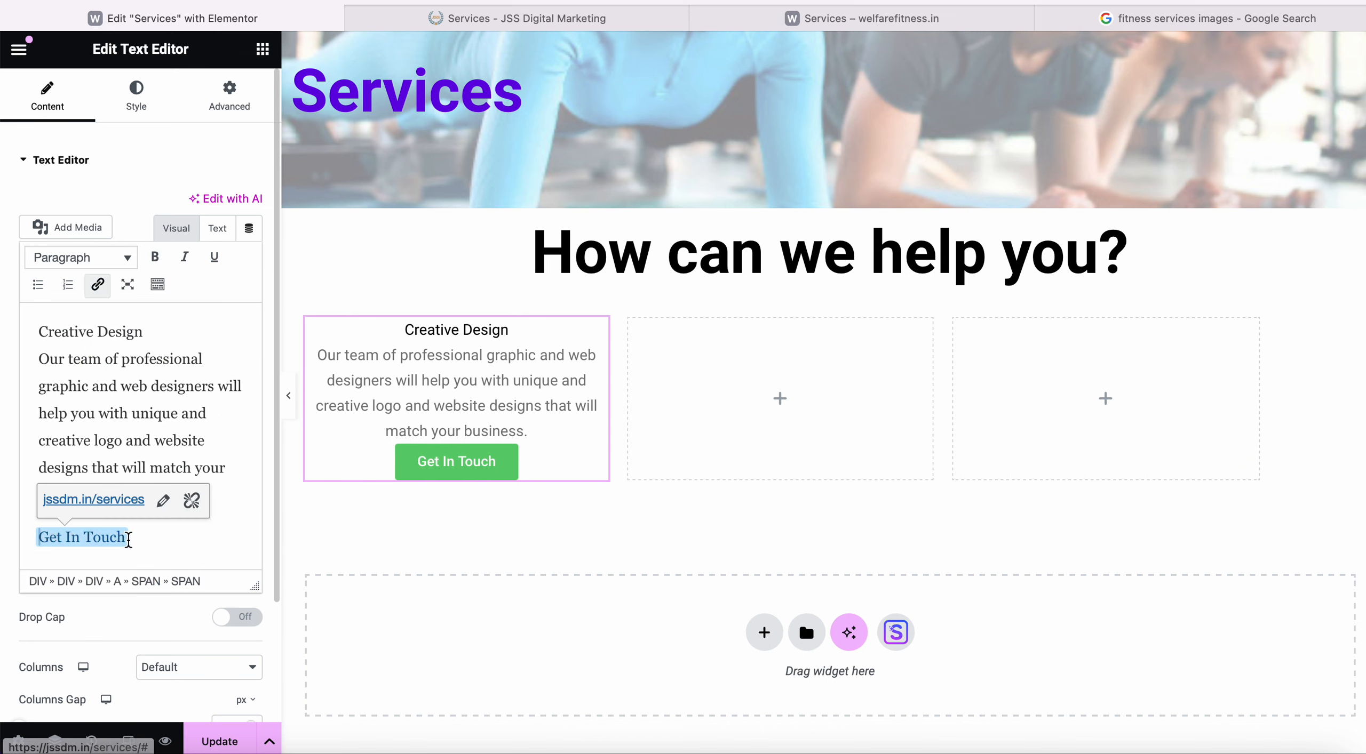
Link the Get In Touch text to the welfarefitness.in website.
drag(118, 535, 37, 538)
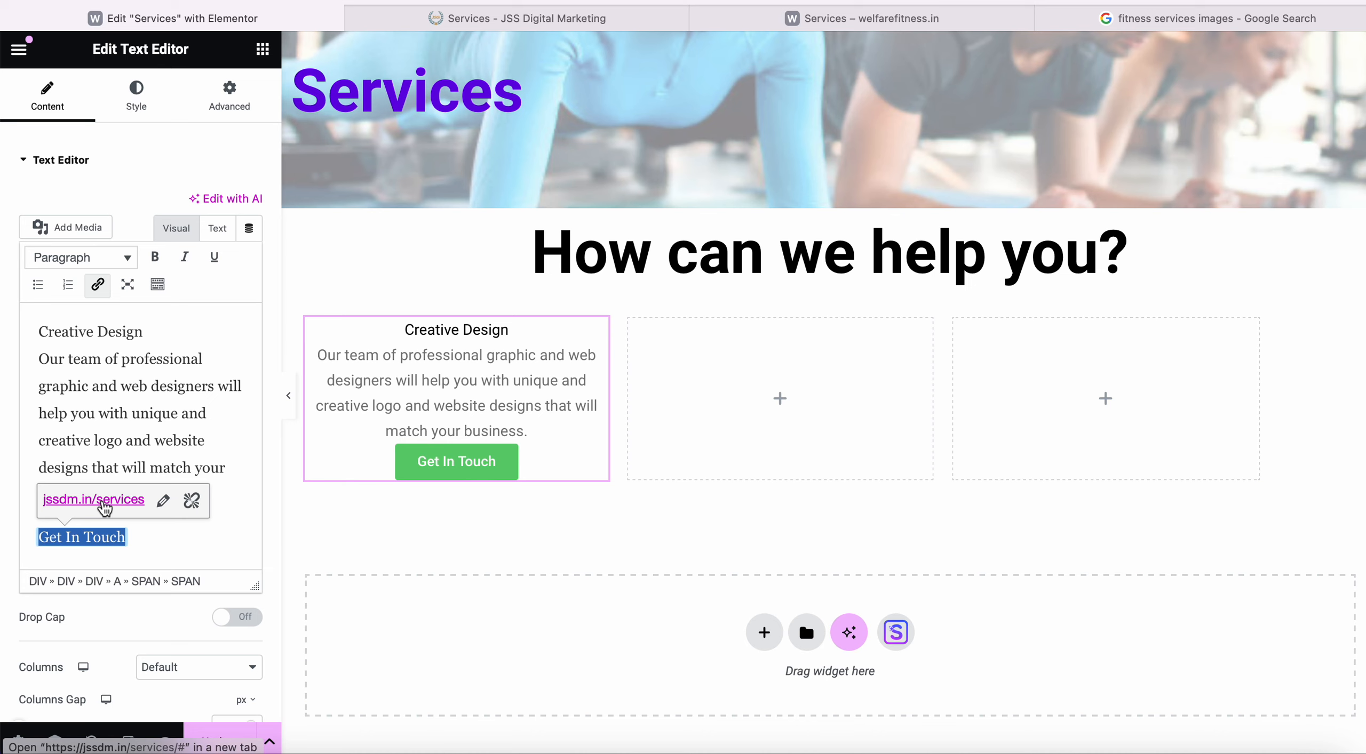
click(163, 501)
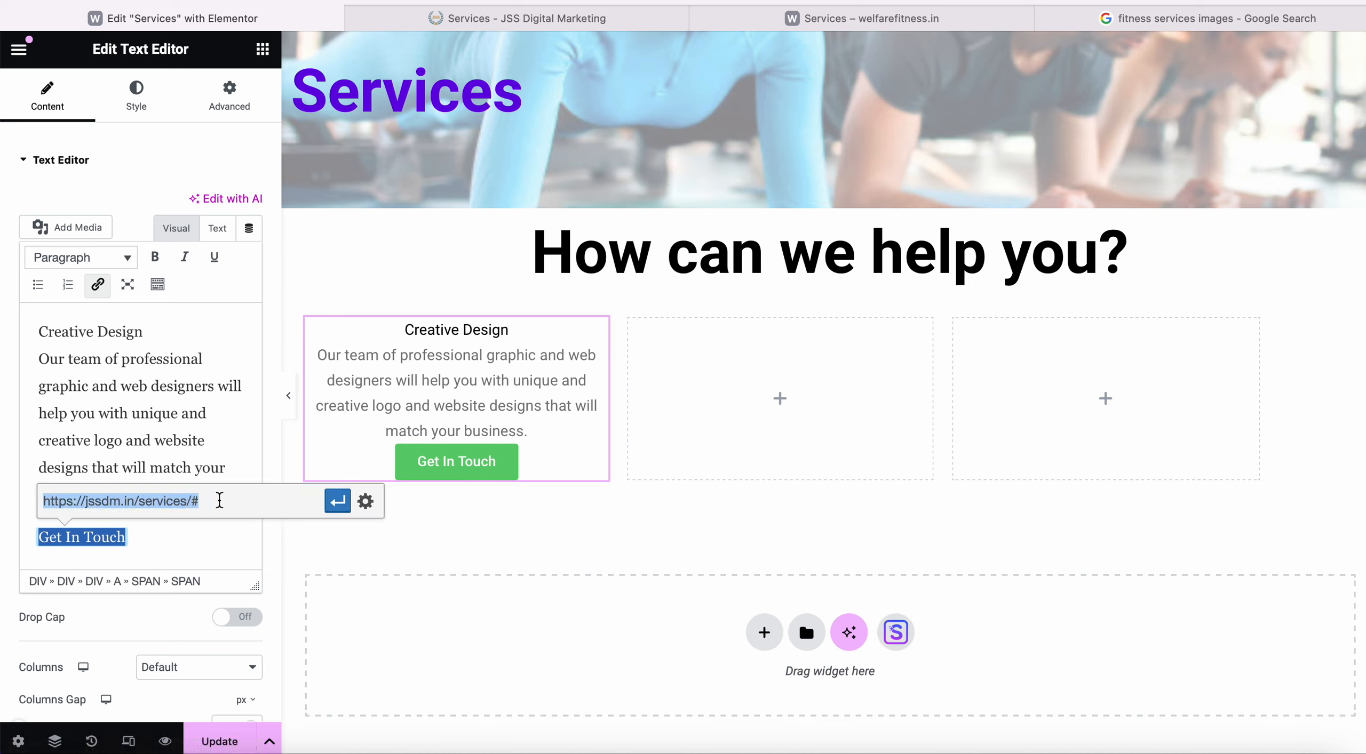
text(www.welfarefitness.in)
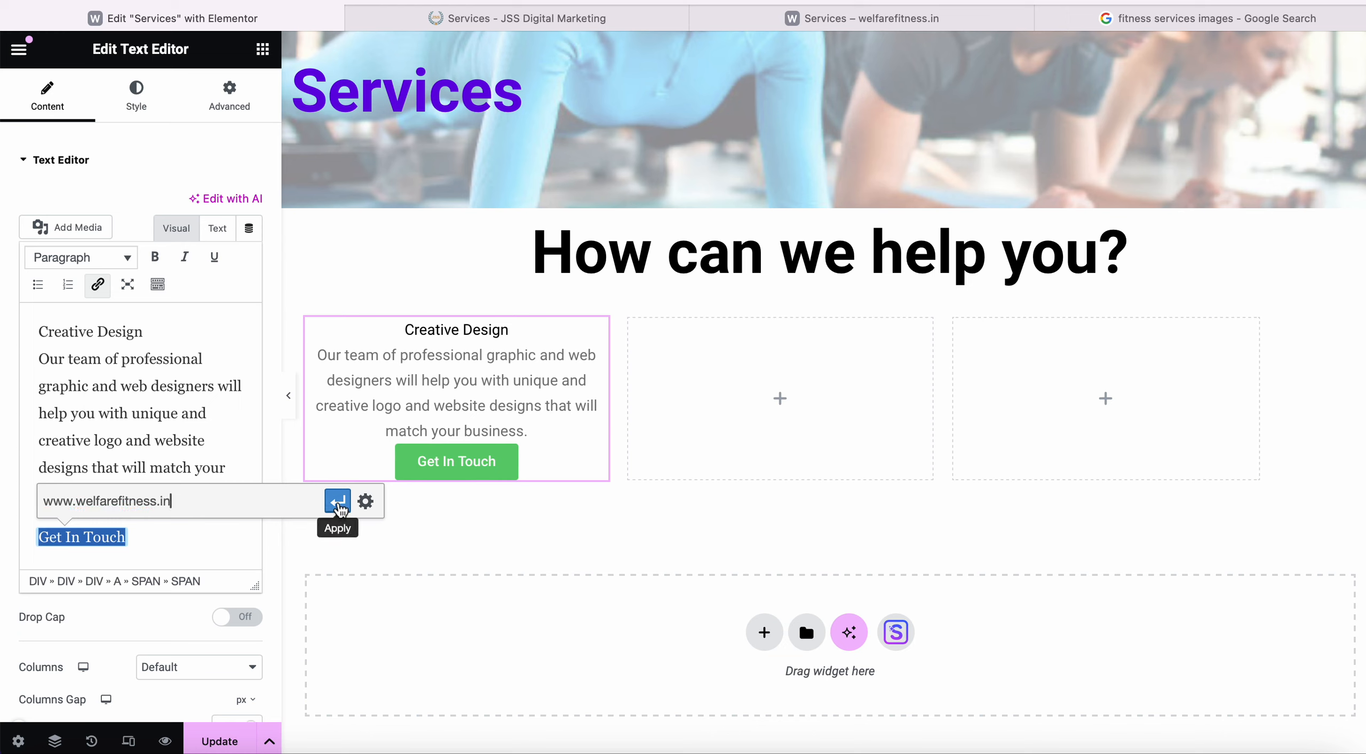
click(337, 501)
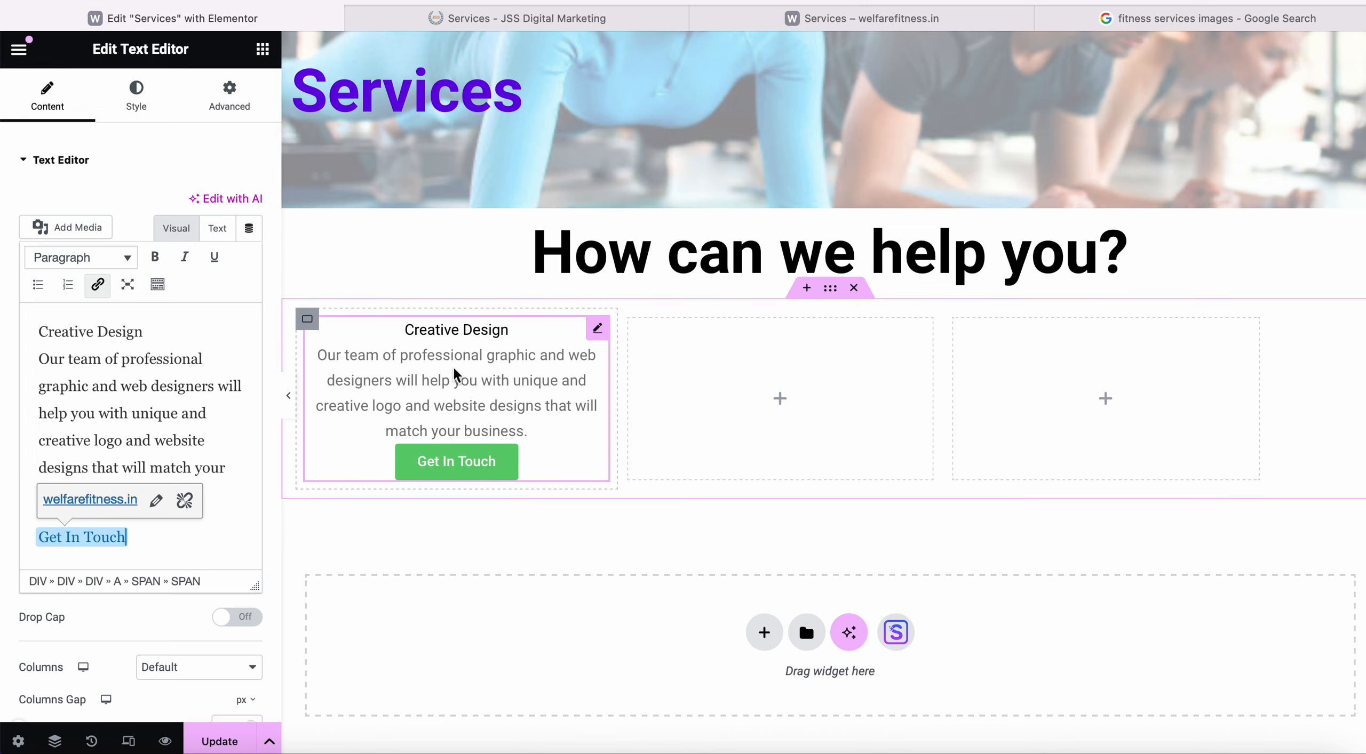
Try Theme Color 1 purple for the Creative Design text, then switch it to black Theme Color 7.
click(126, 179)
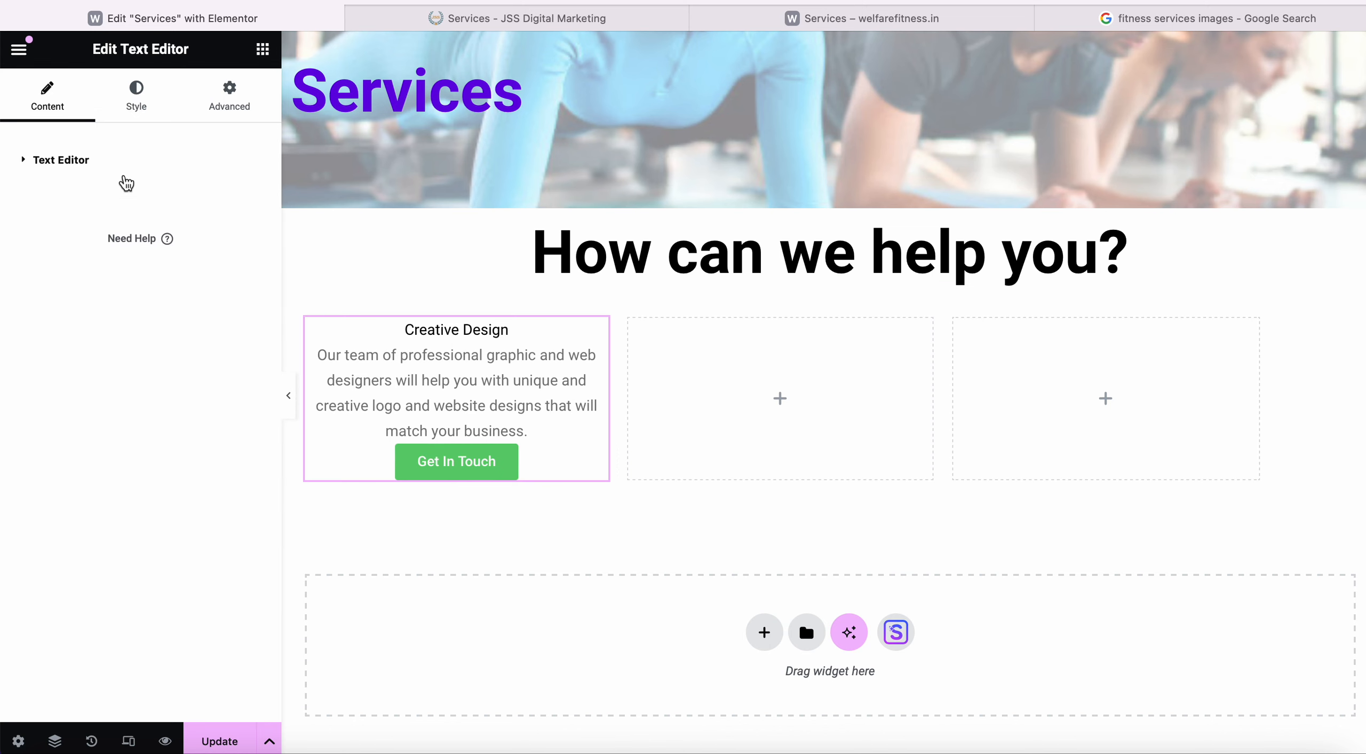
click(86, 172)
scroll(107, 400, down, 1)
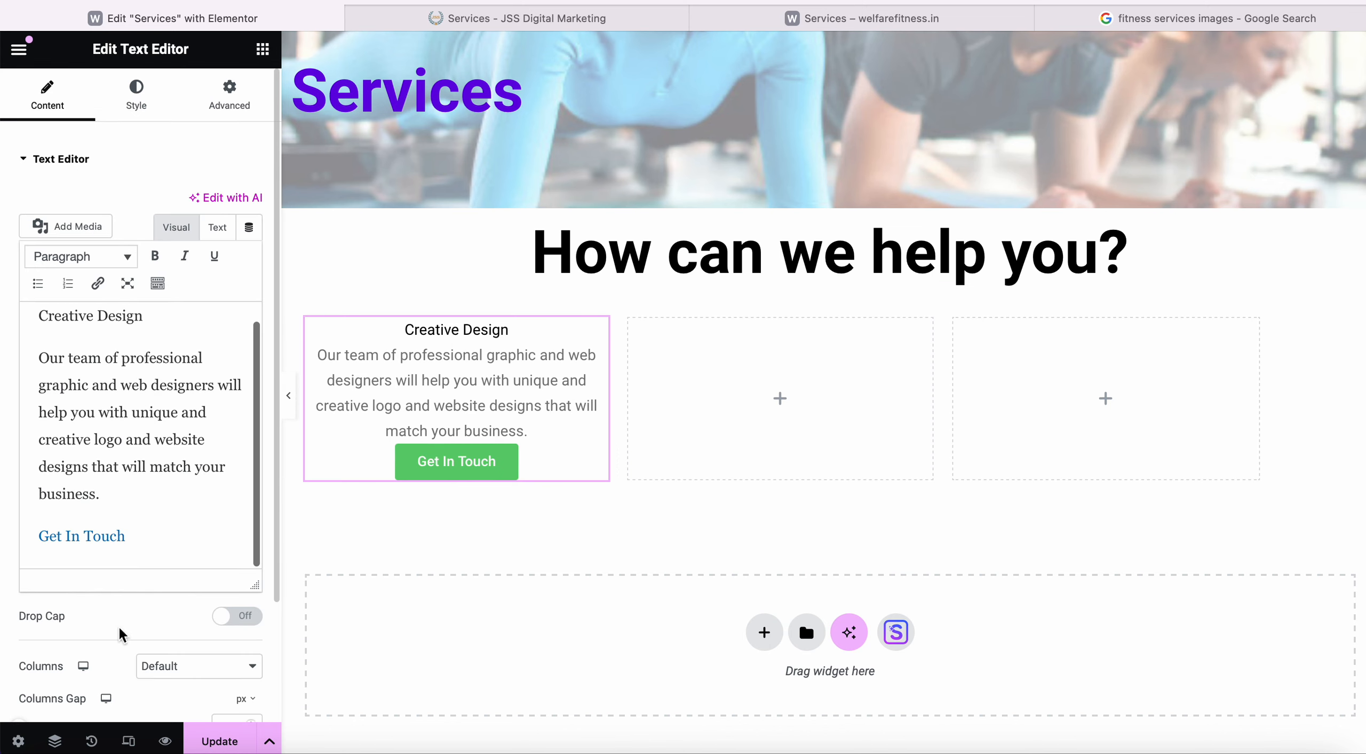
scroll(122, 635, down, 4)
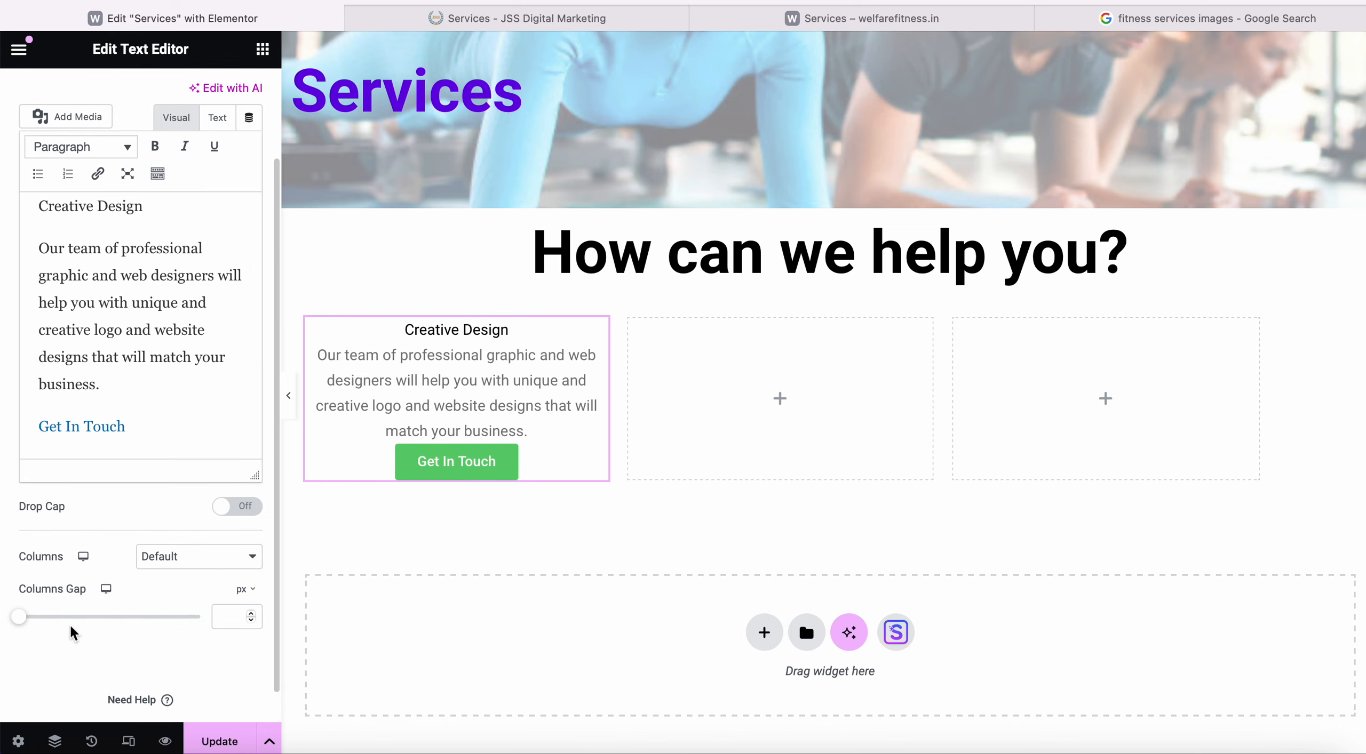
scroll(142, 453, up, 3)
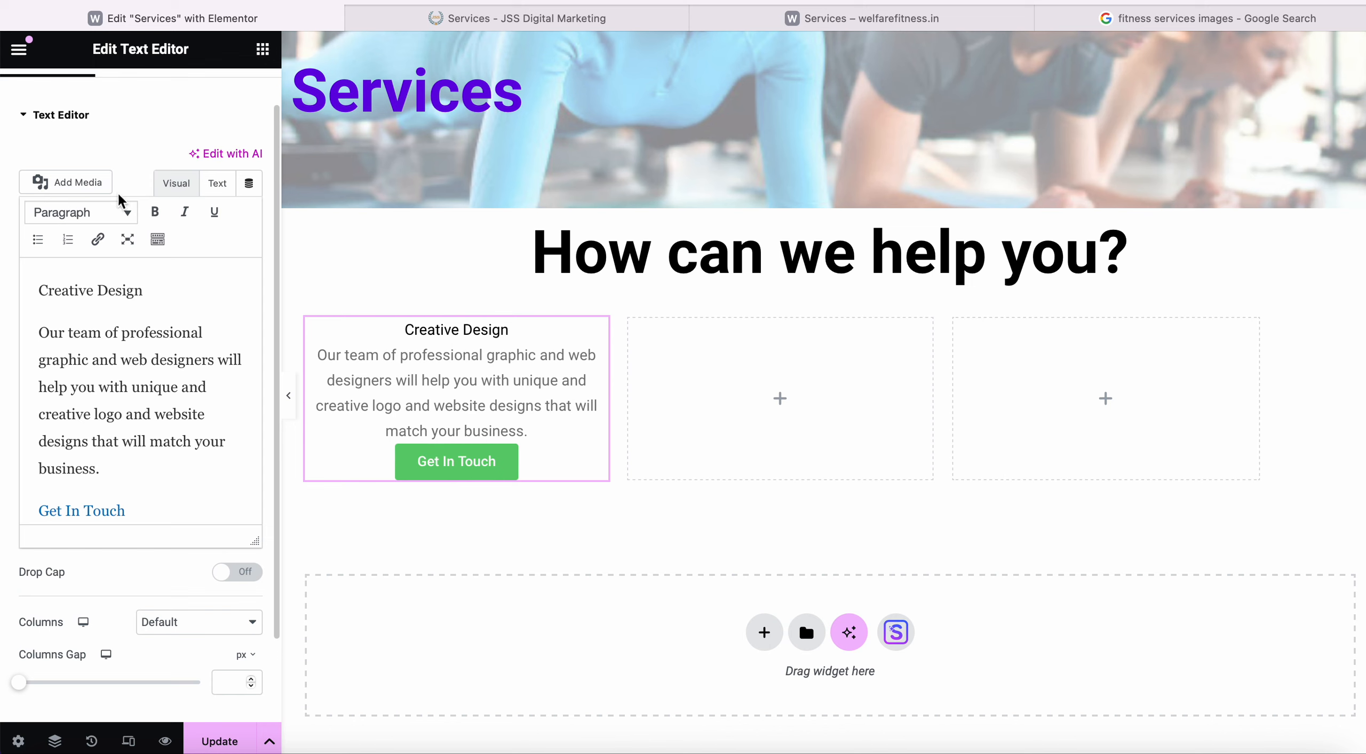
scroll(122, 200, up, 2)
click(128, 107)
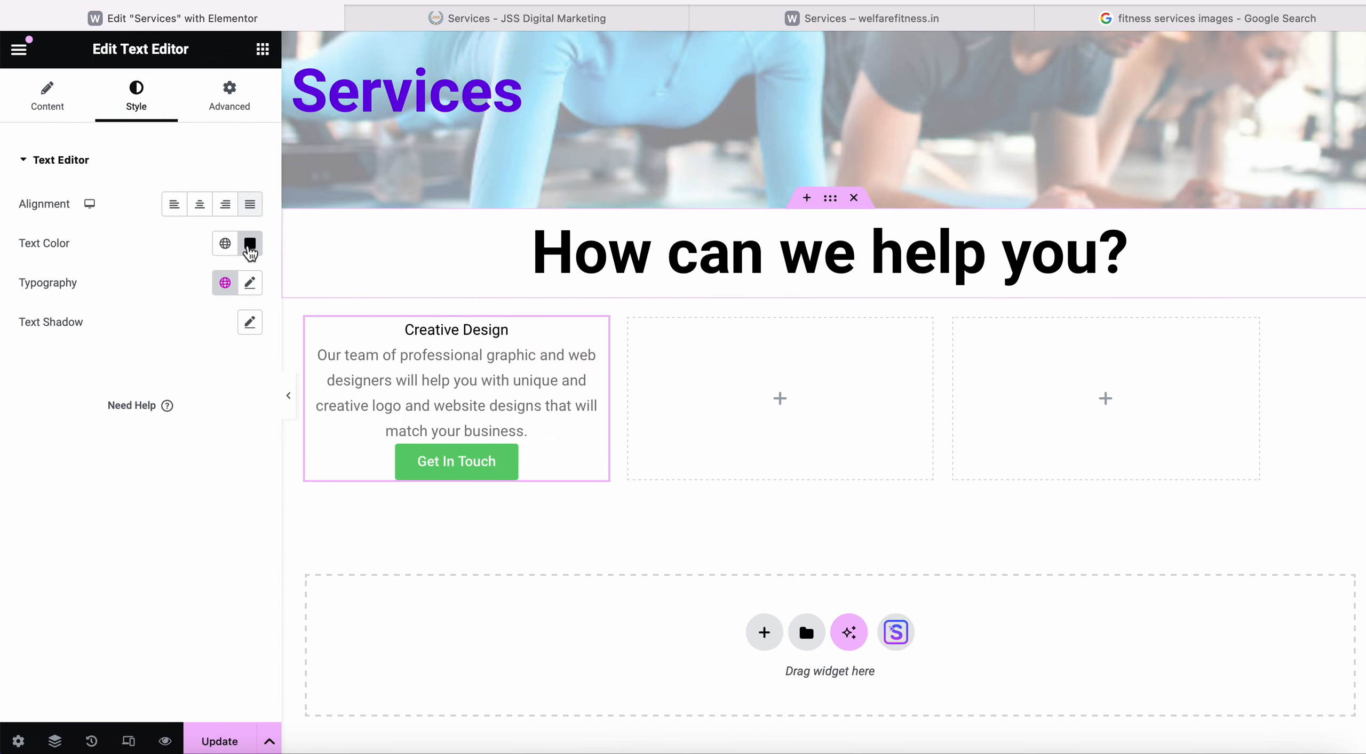
click(225, 243)
click(88, 482)
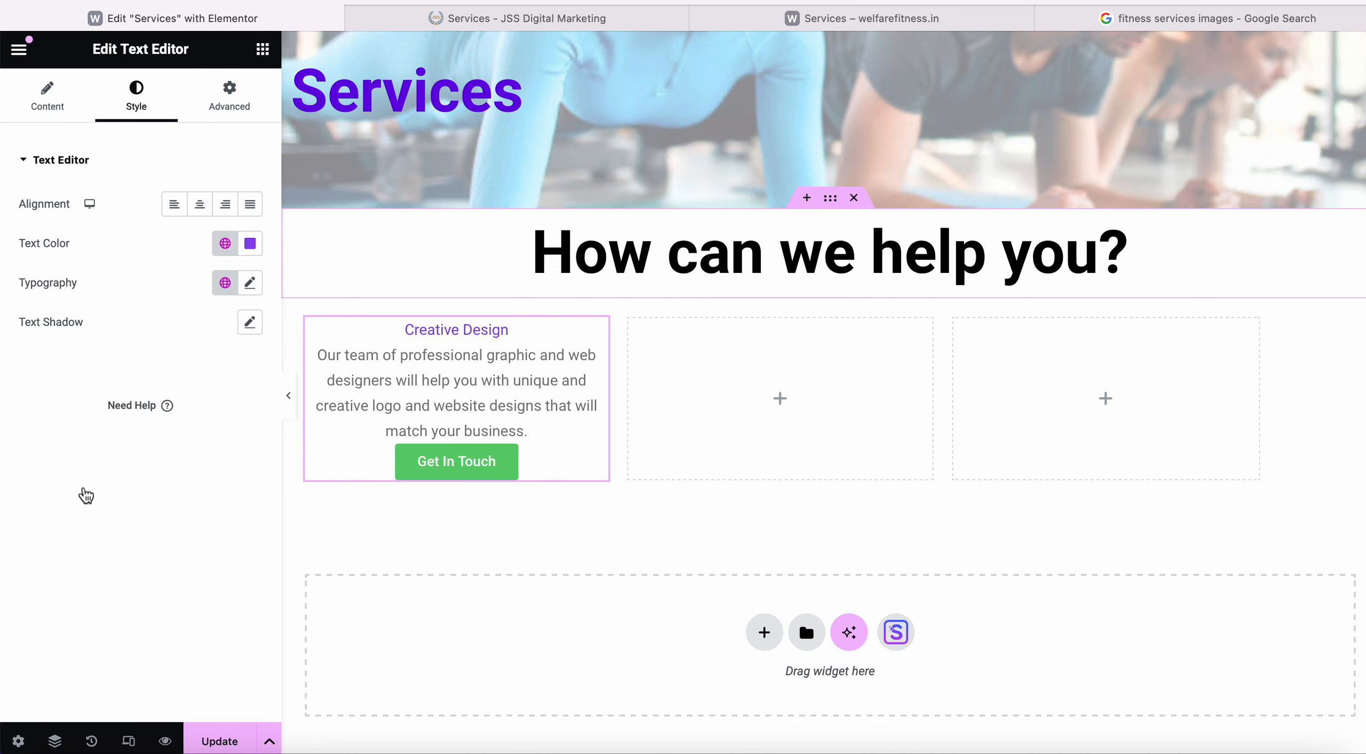
click(225, 243)
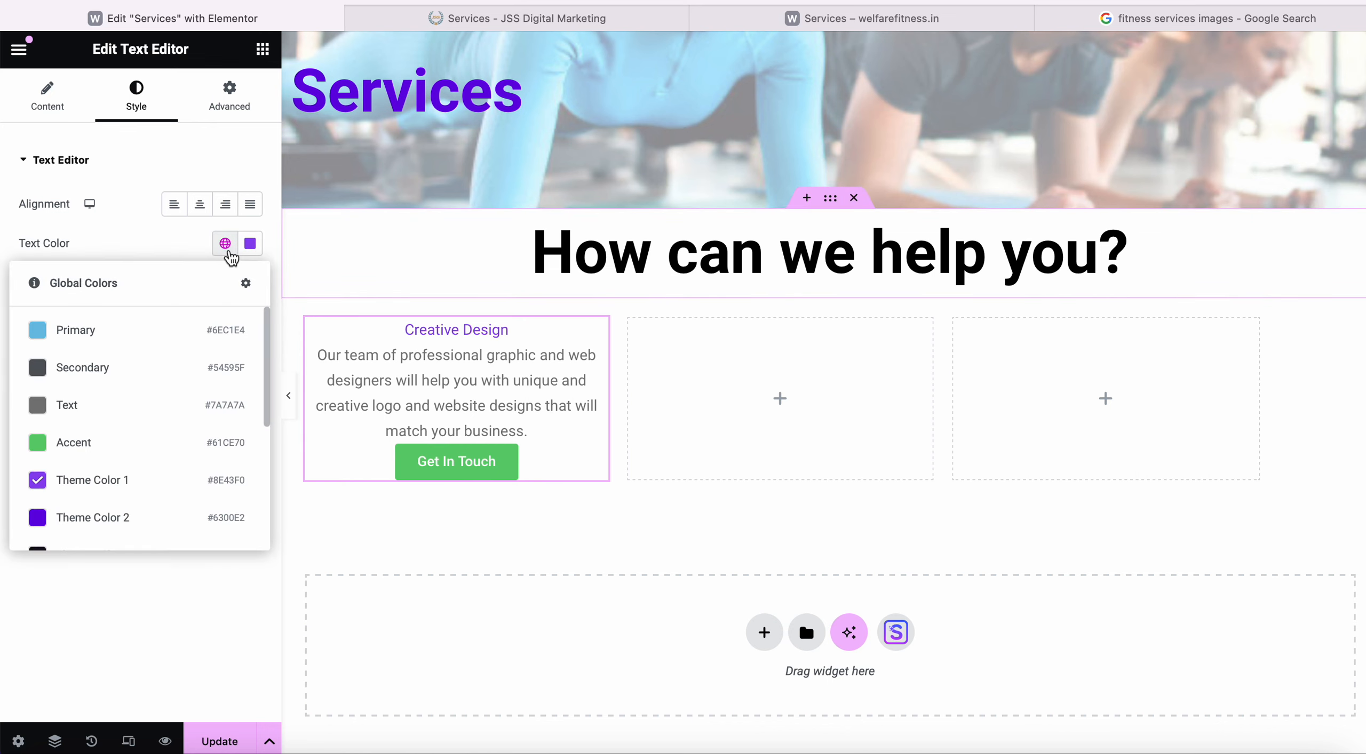
scroll(74, 496, down, 5)
scroll(74, 501, up, 1)
click(53, 450)
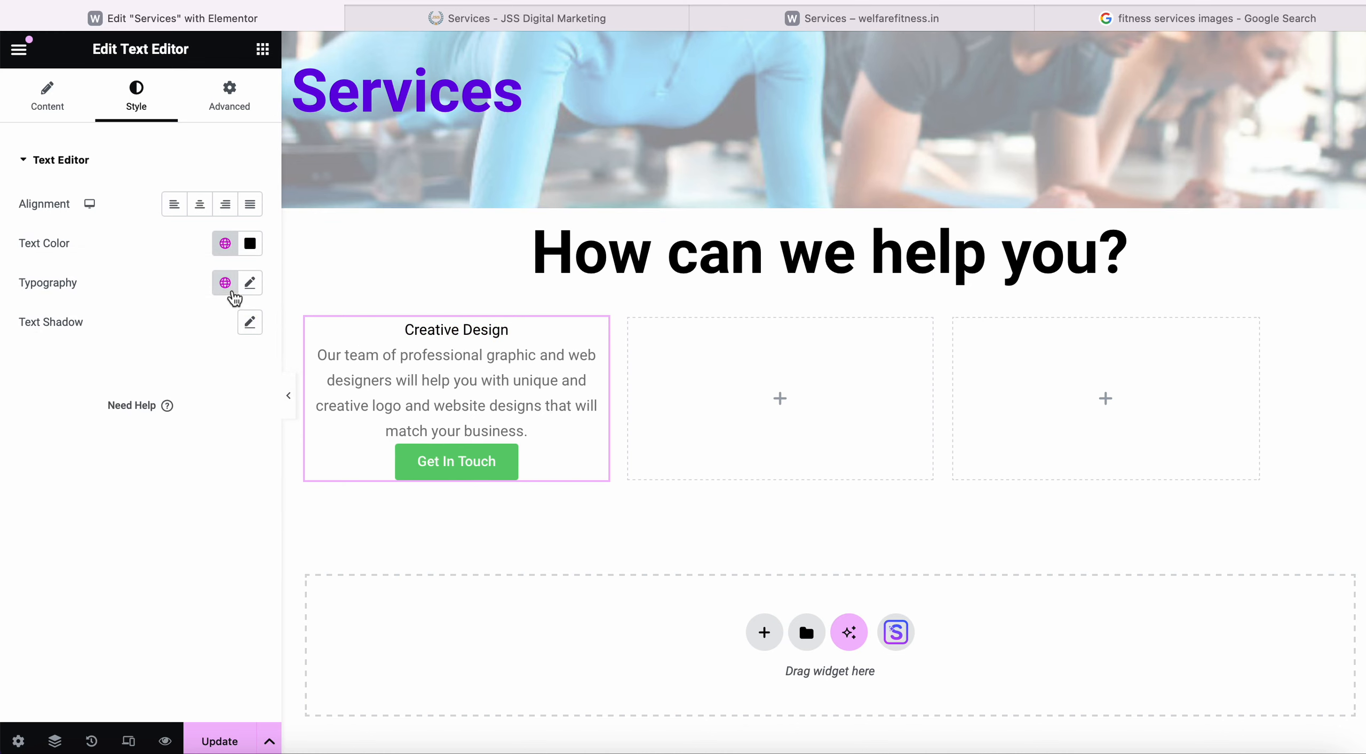
Review the text widget's global font and colour options, keeping the Creative Design text black.
click(226, 288)
click(110, 507)
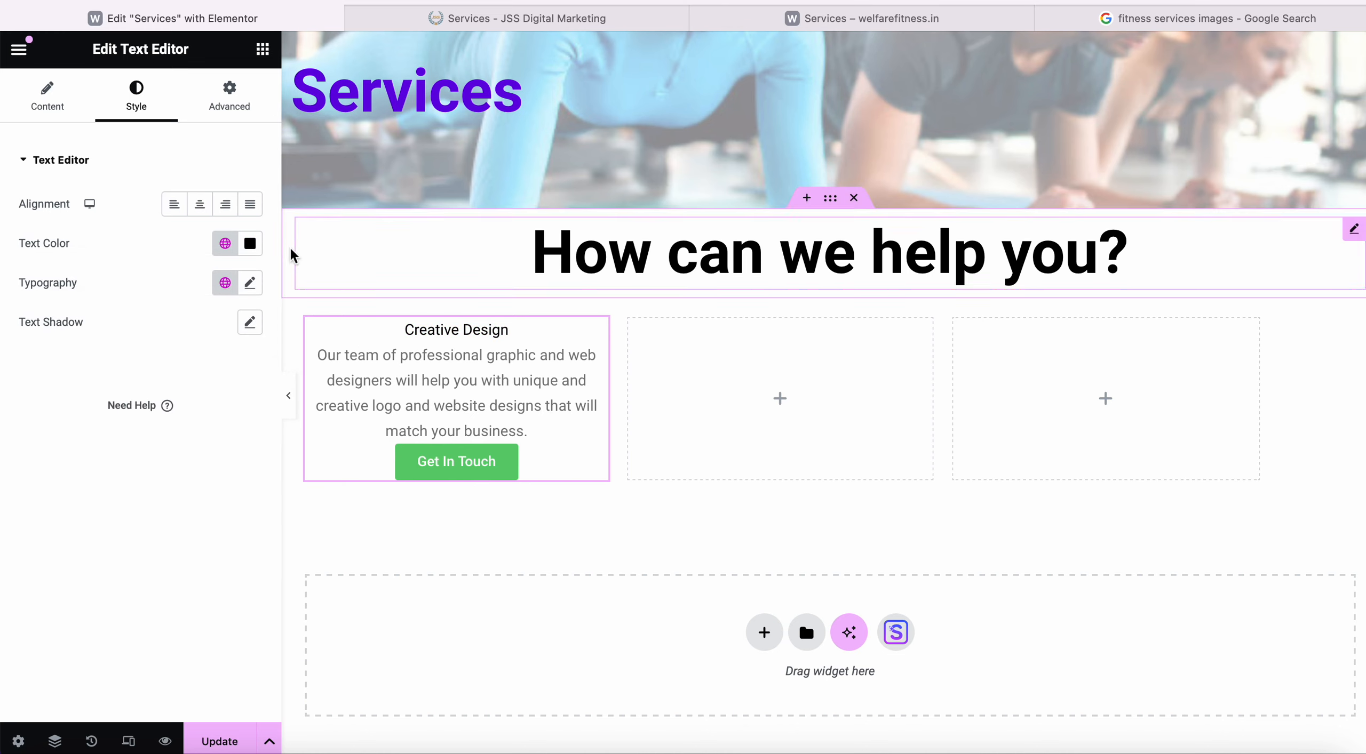
click(249, 243)
click(81, 403)
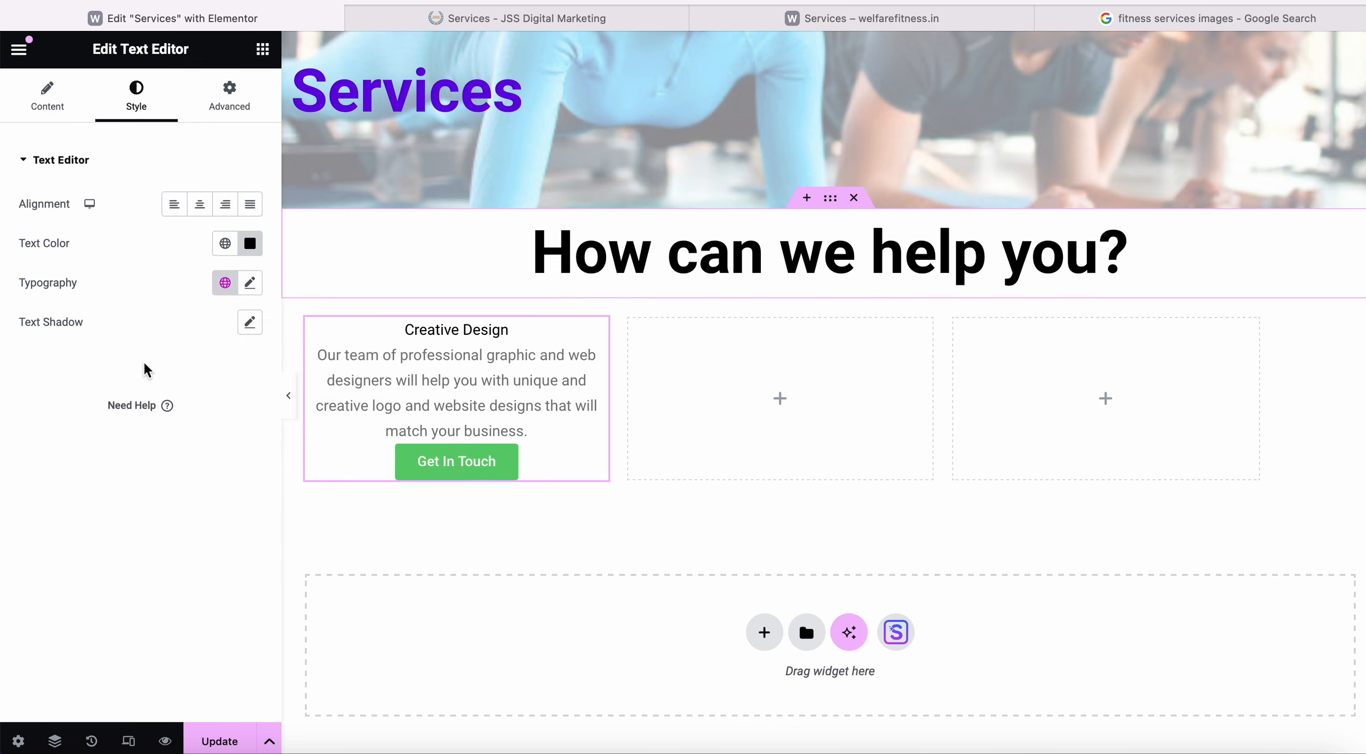
click(47, 95)
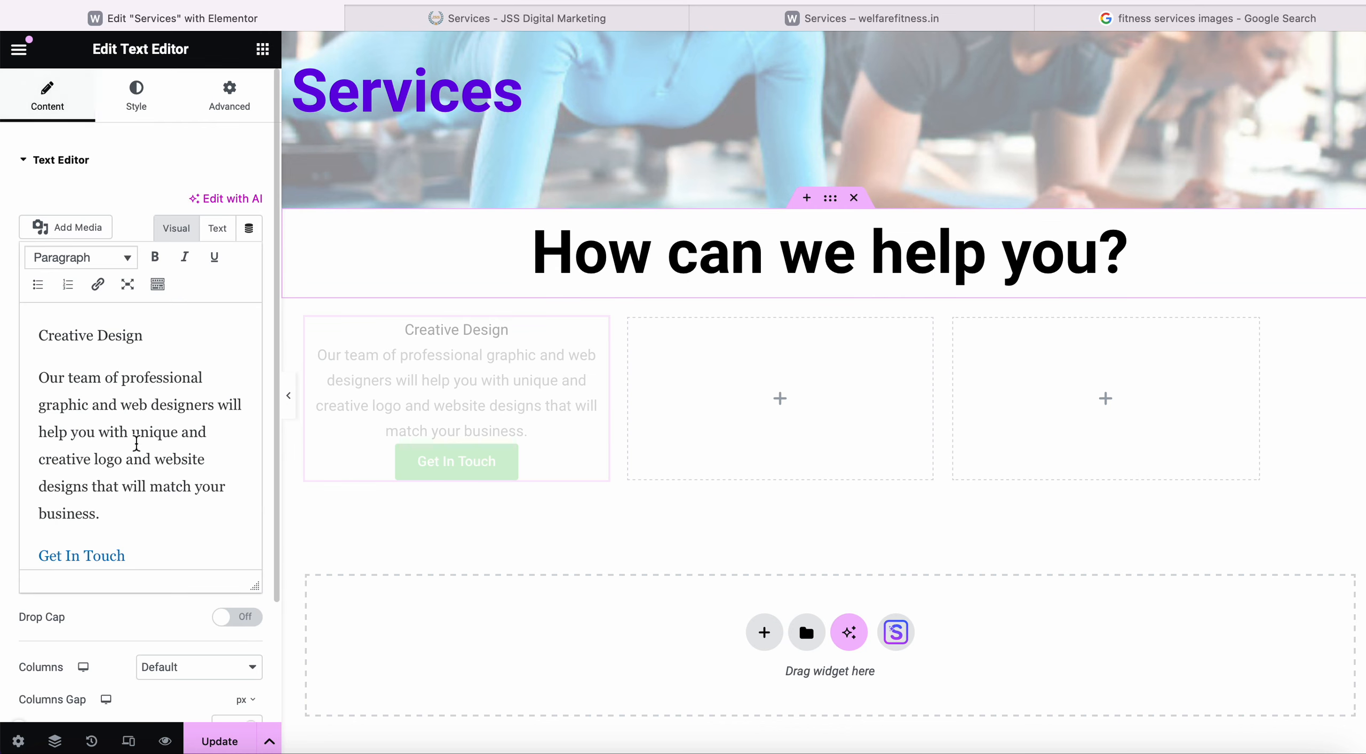
drag(40, 376, 112, 518)
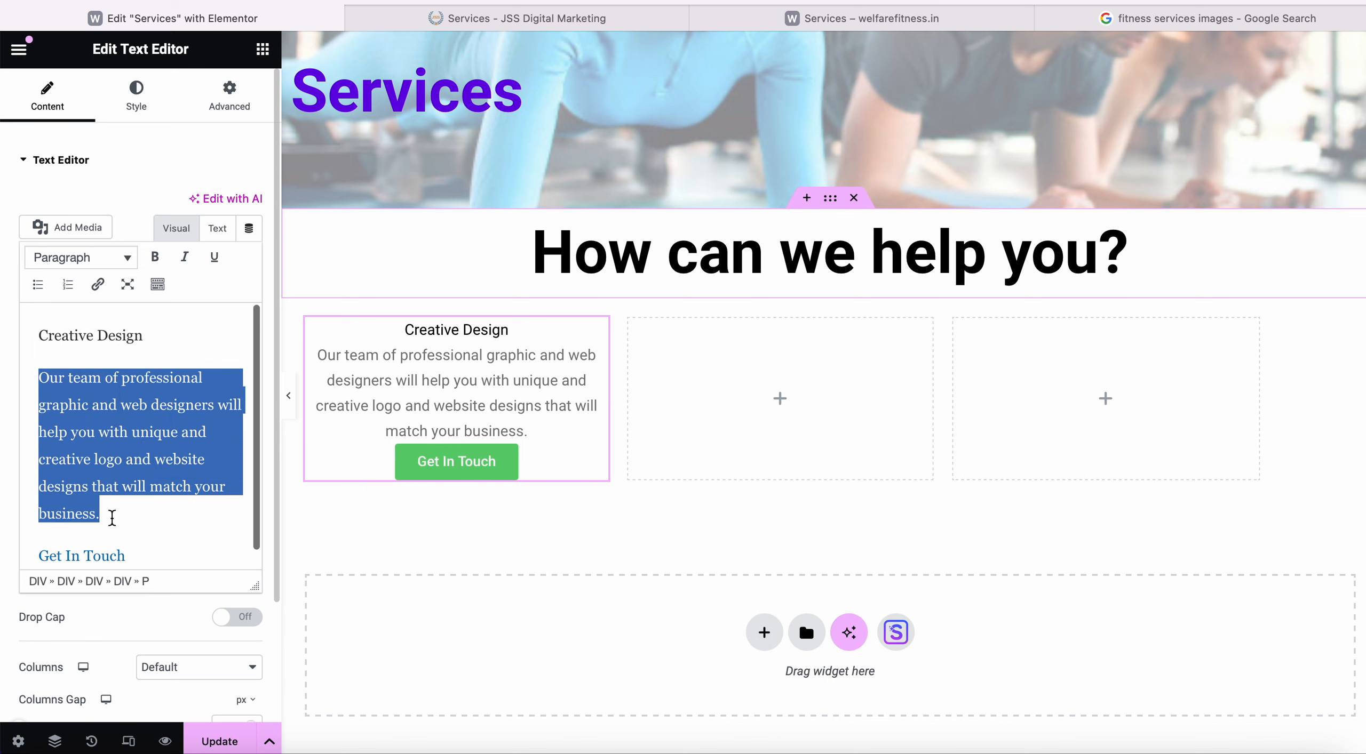
scroll(80, 520, down, 1)
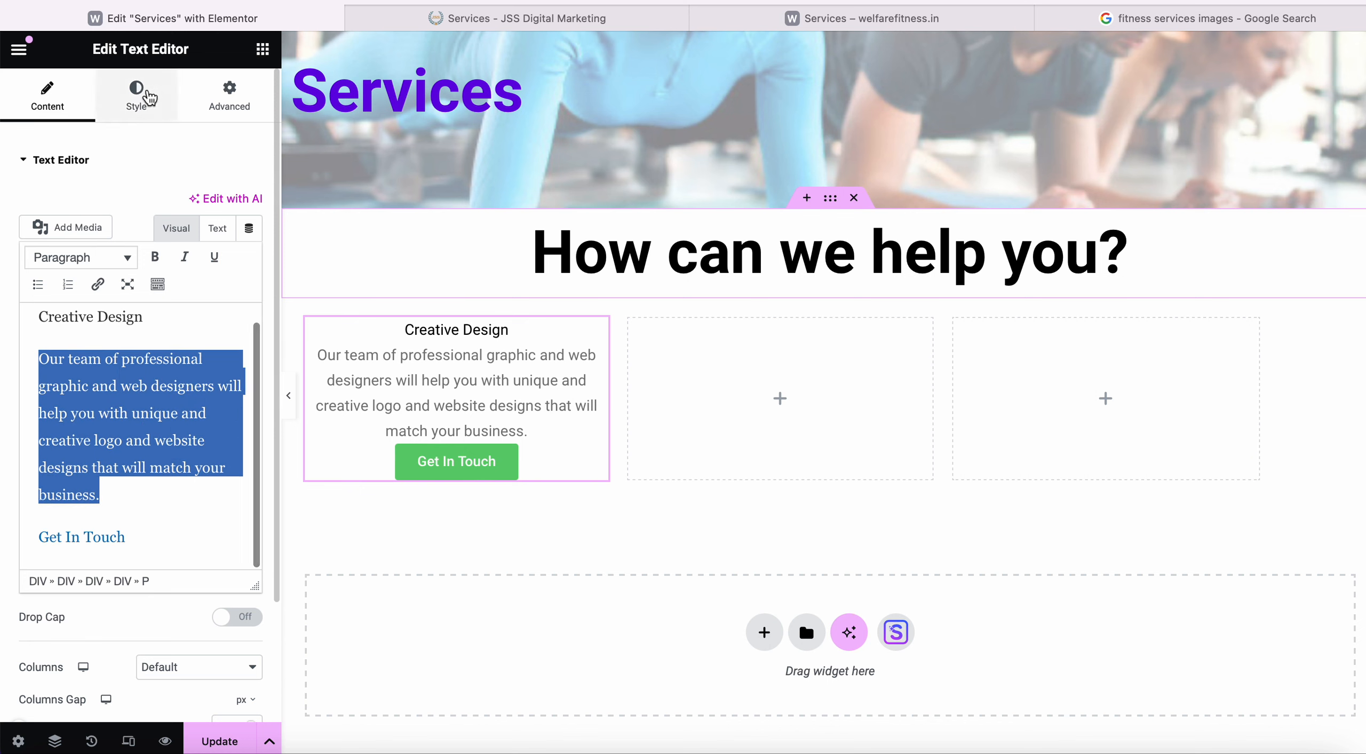
click(140, 104)
click(226, 244)
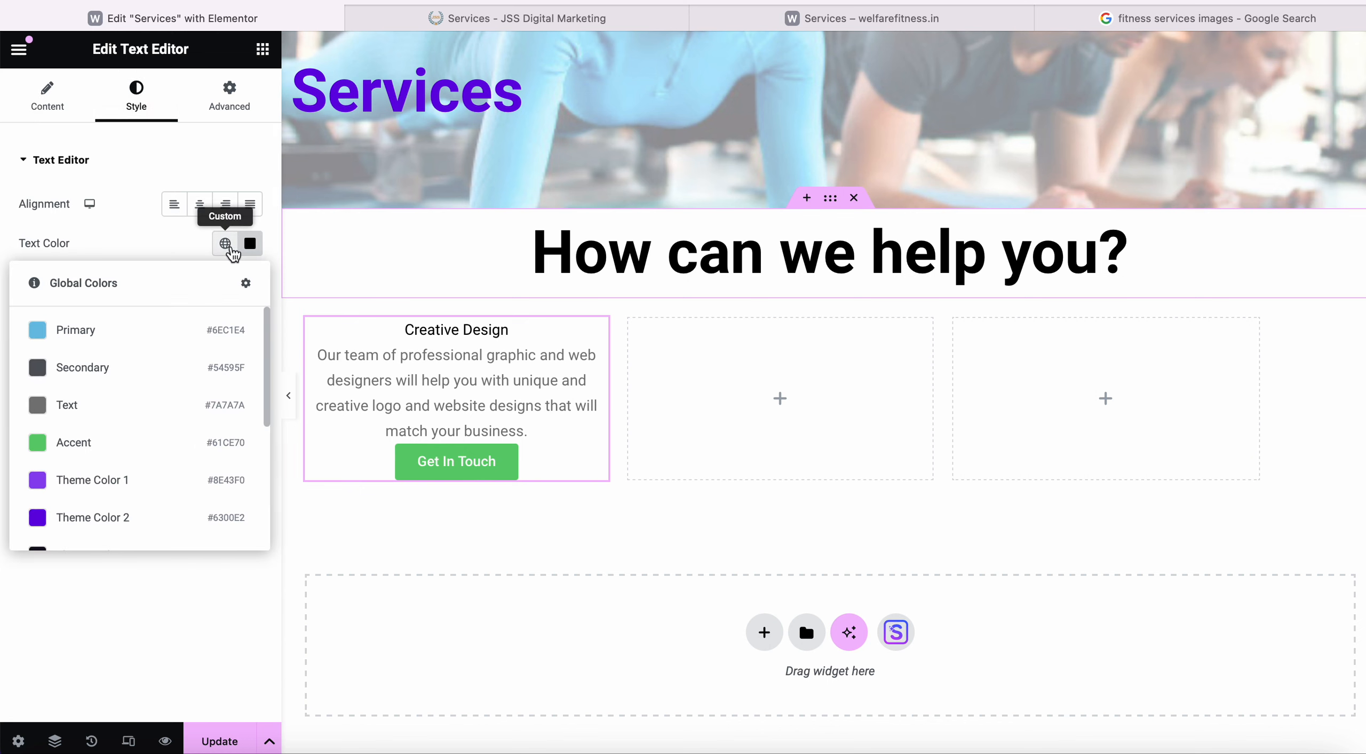
click(191, 614)
click(37, 91)
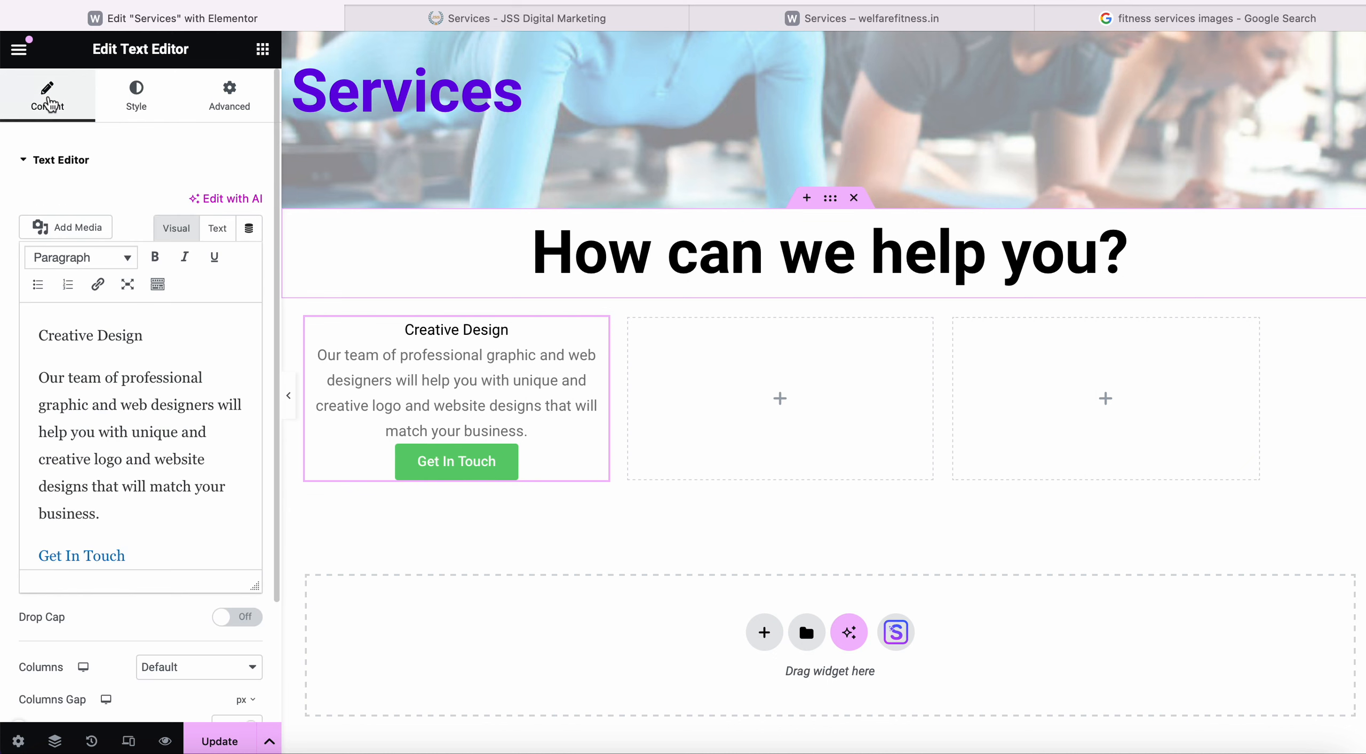
scroll(113, 366, down, 1)
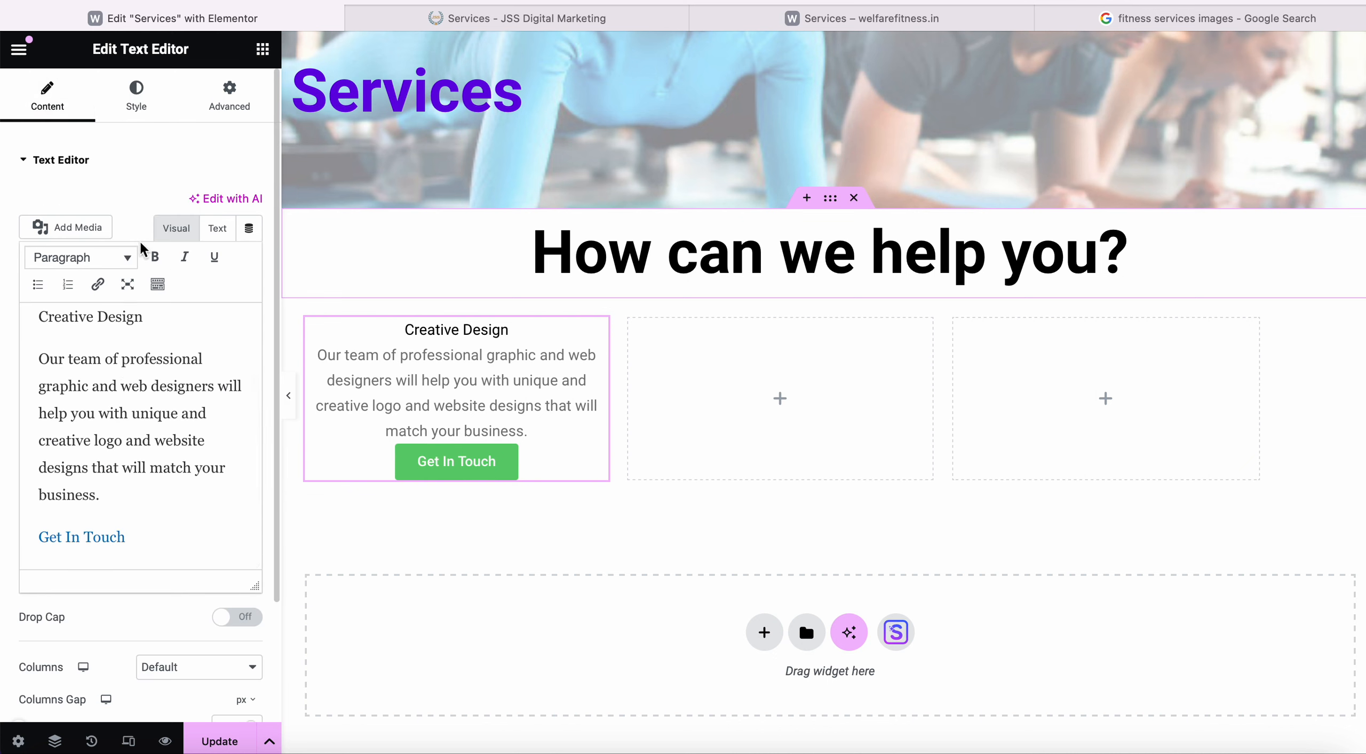
scroll(139, 504, down, 3)
scroll(128, 619, up, 3)
scroll(102, 439, up, 1)
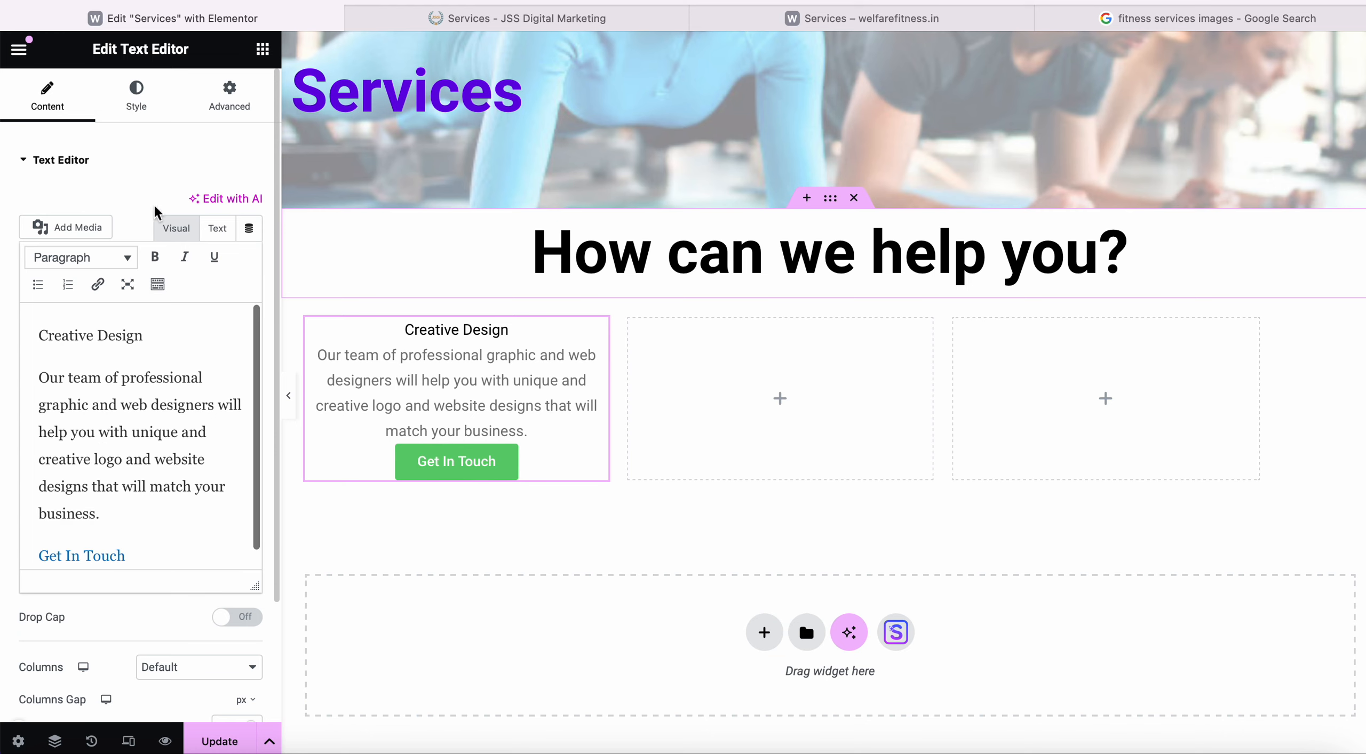
click(137, 102)
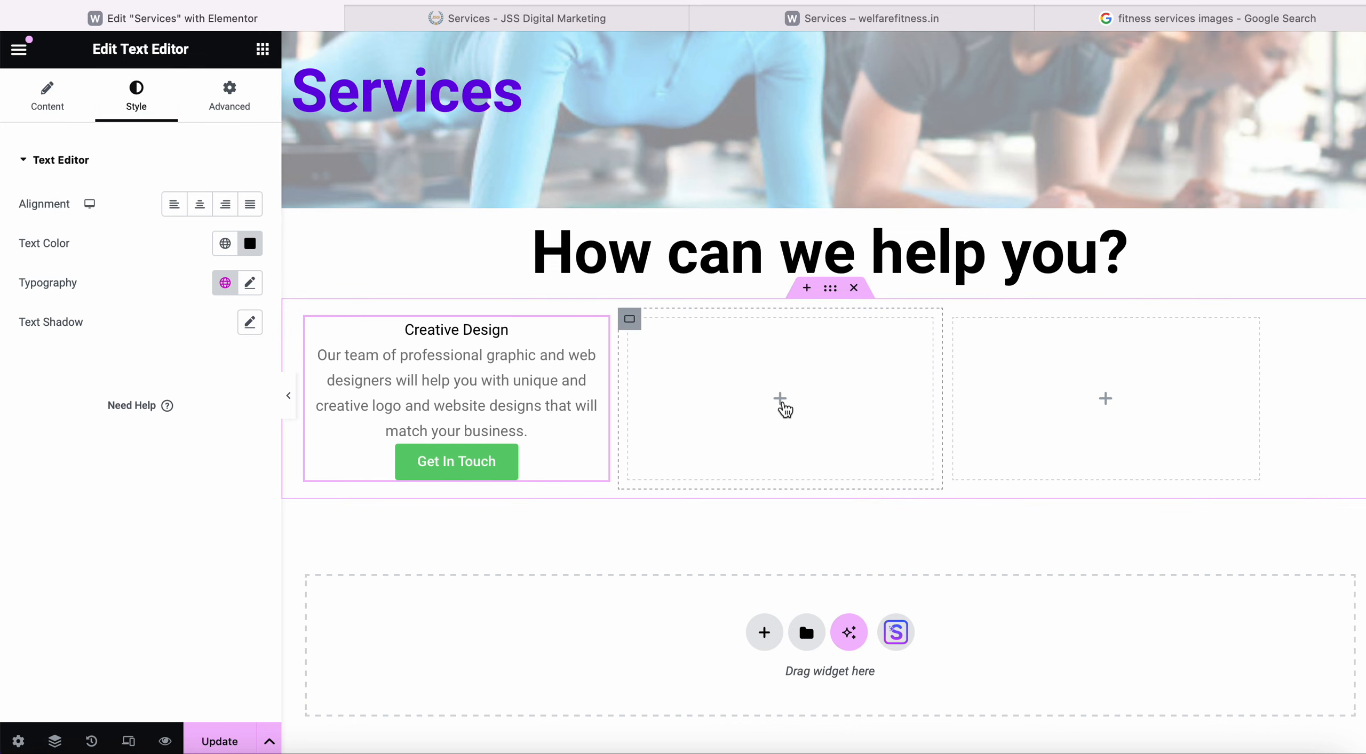
Add a Text Editor to the middle column holding the Research & Development content copied from the live page.
click(782, 403)
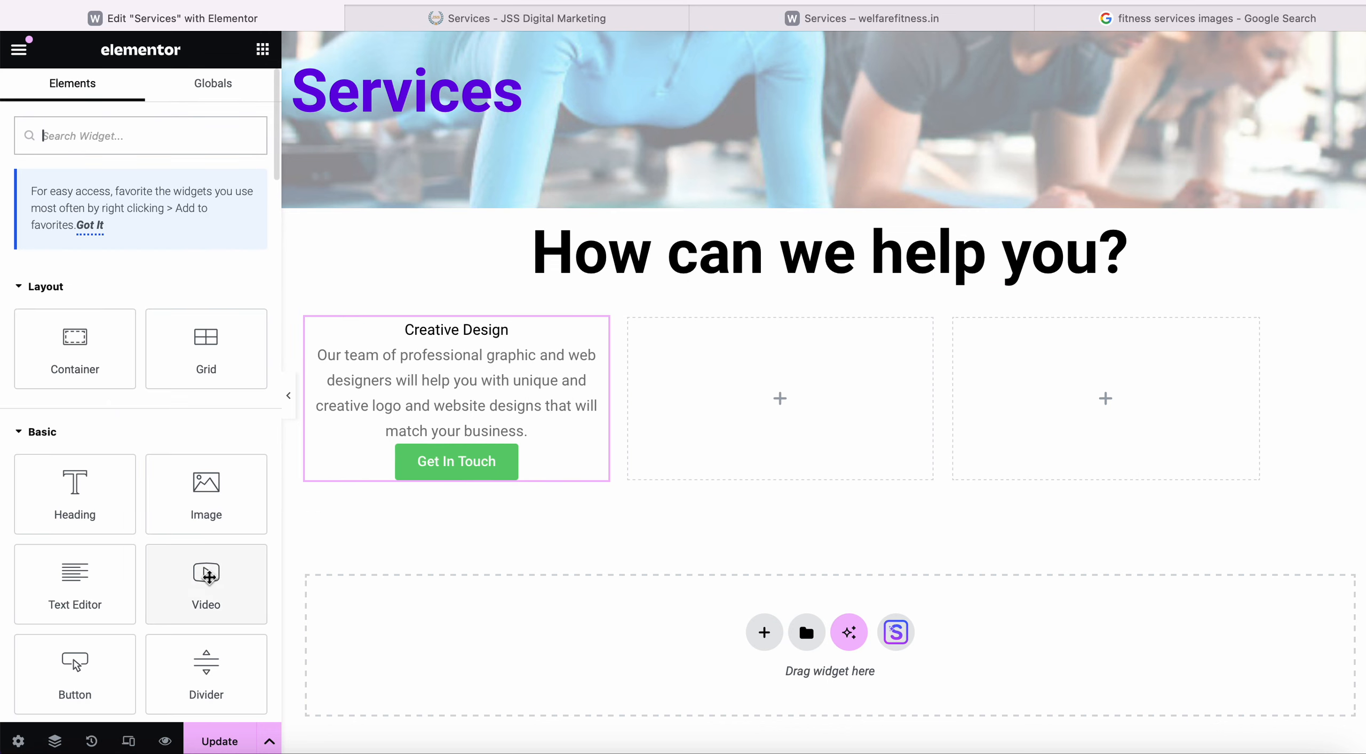
drag(97, 597, 787, 411)
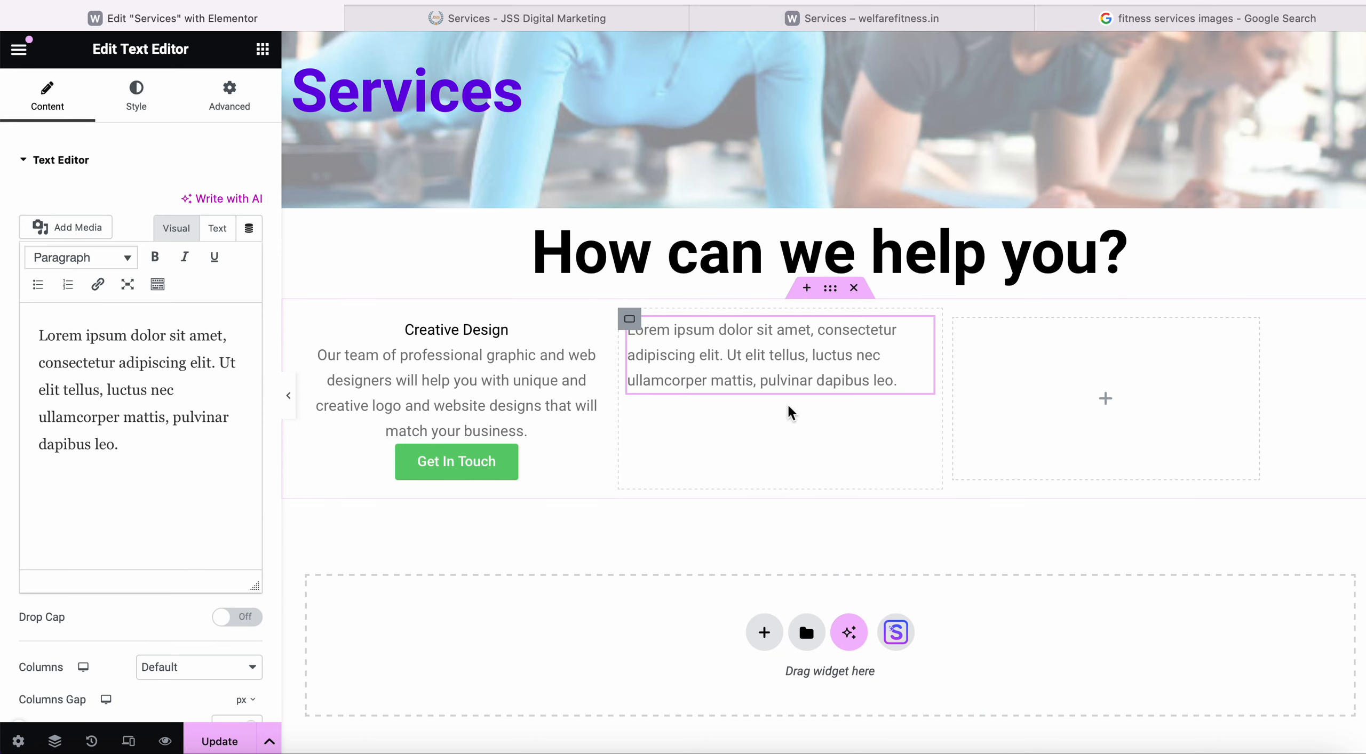
click(576, 18)
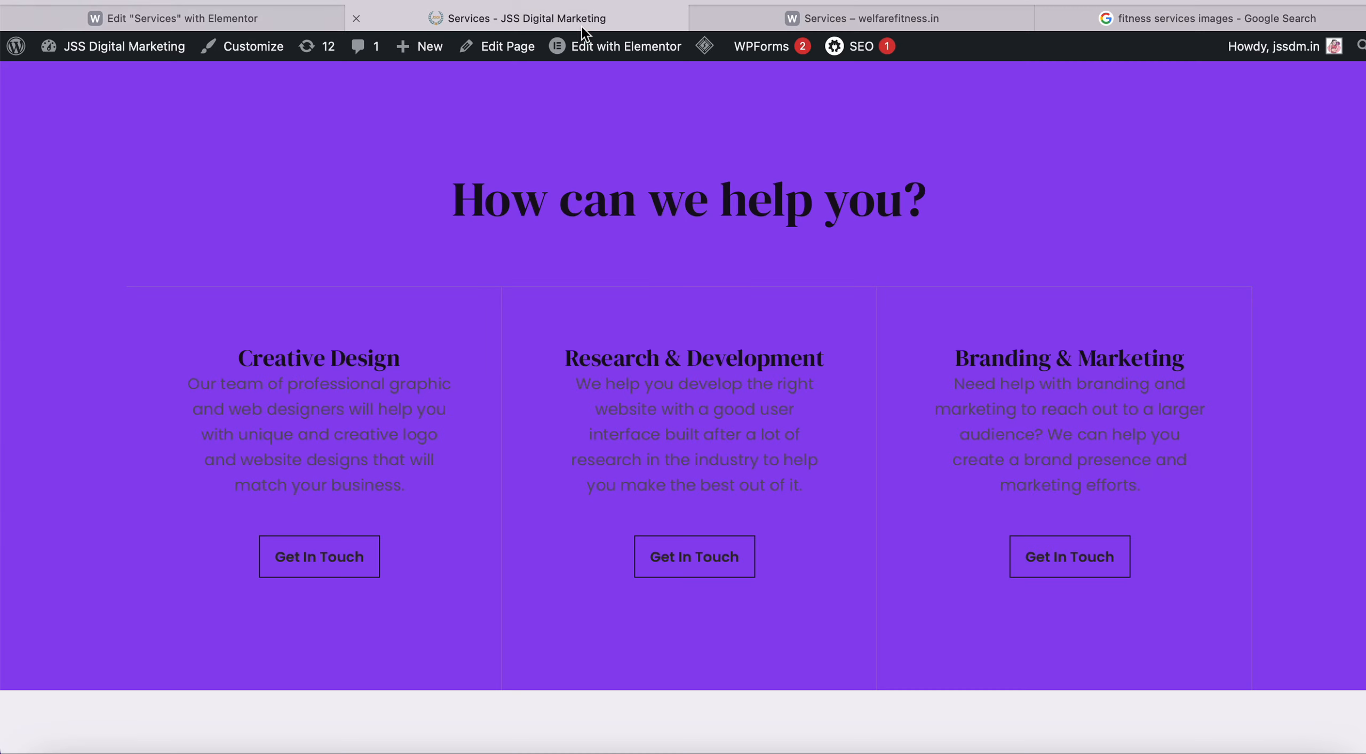
drag(782, 577, 577, 360)
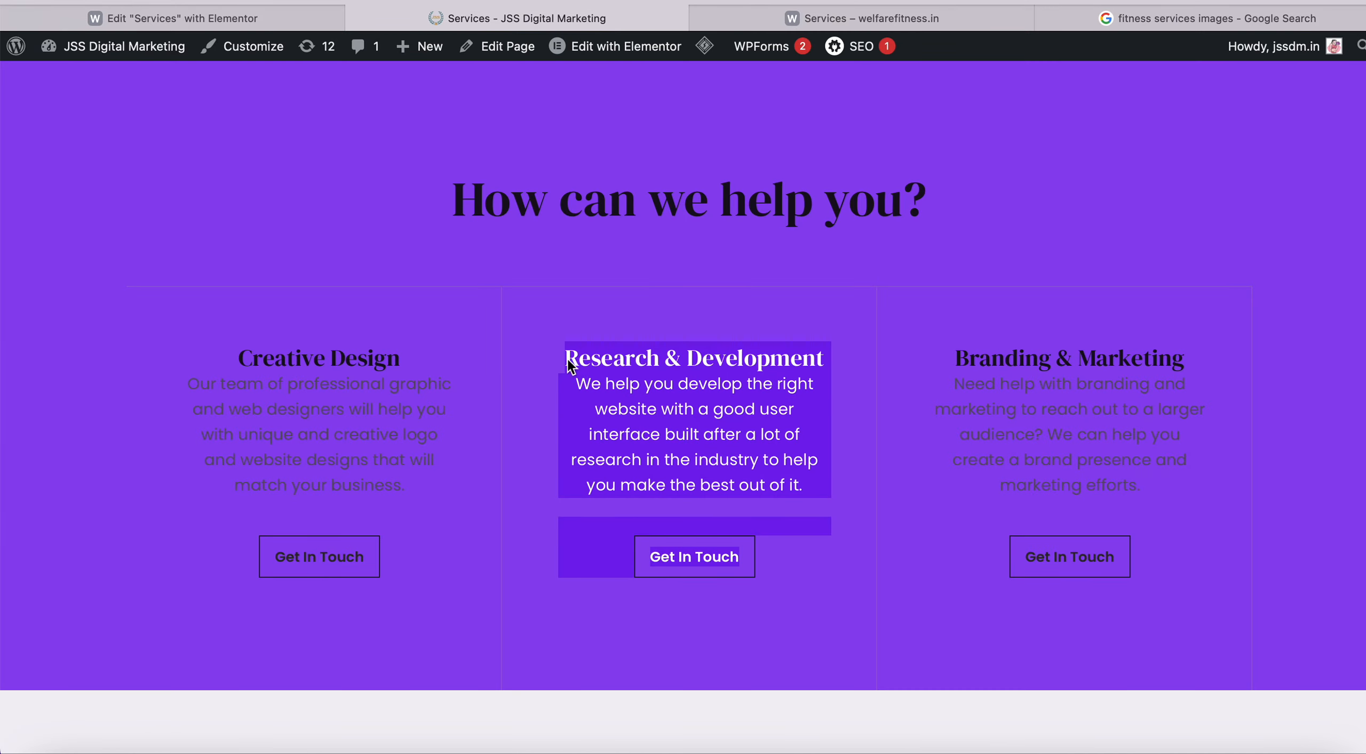
click(172, 18)
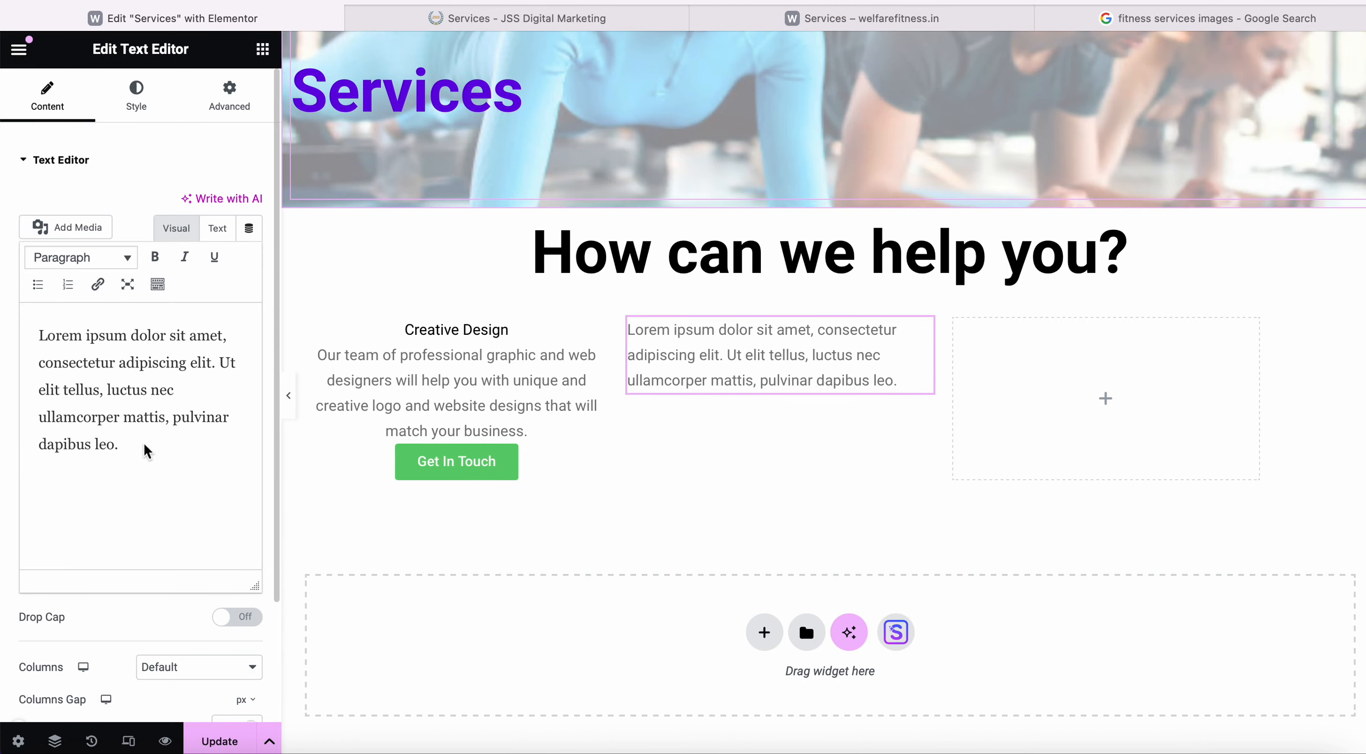
drag(148, 454, 30, 326)
key(BackSpace)
text(Research & Development We help you develop the right website with a good user interface built after a lot of research in the industry to help you make the best out of it. Get In Touch)
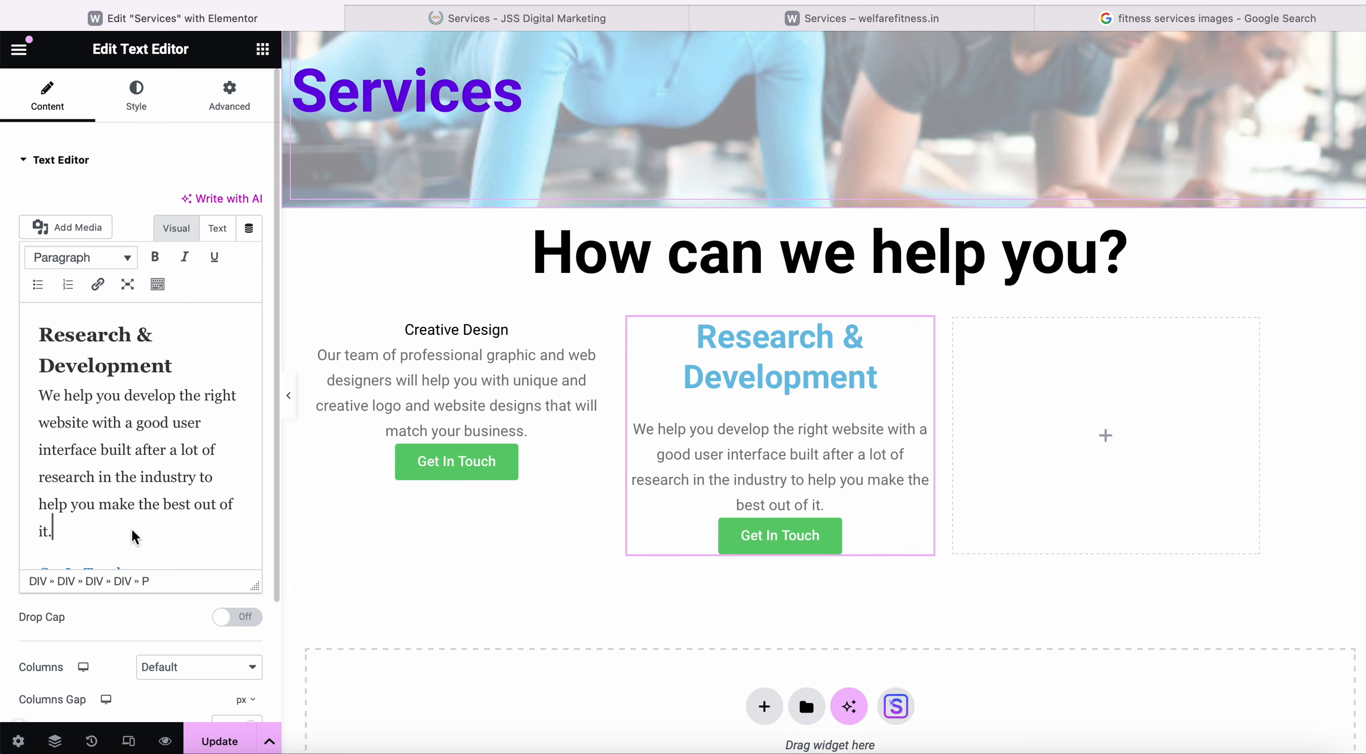
Convert the Research & Development heading to normal Paragraph text.
scroll(133, 536, down, 1)
key(super+a)
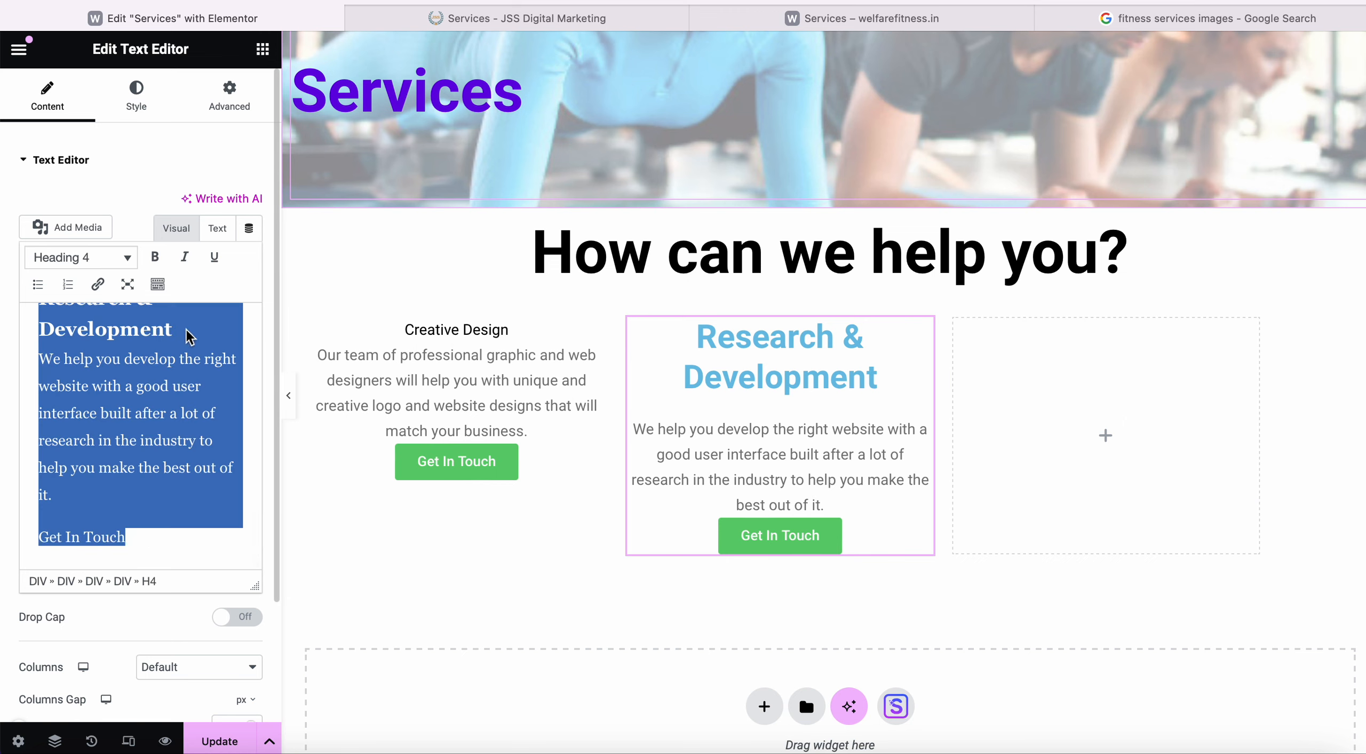
scroll(135, 363, up, 1)
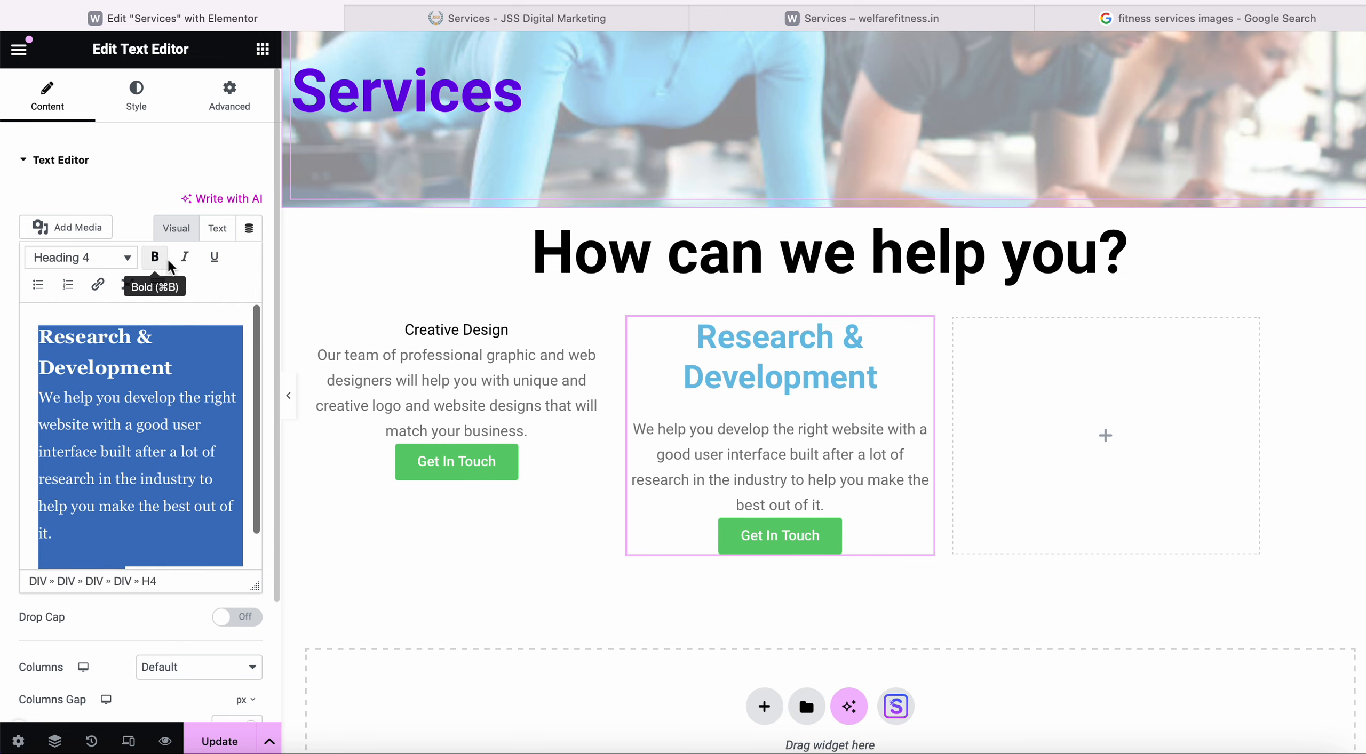
click(131, 263)
click(133, 283)
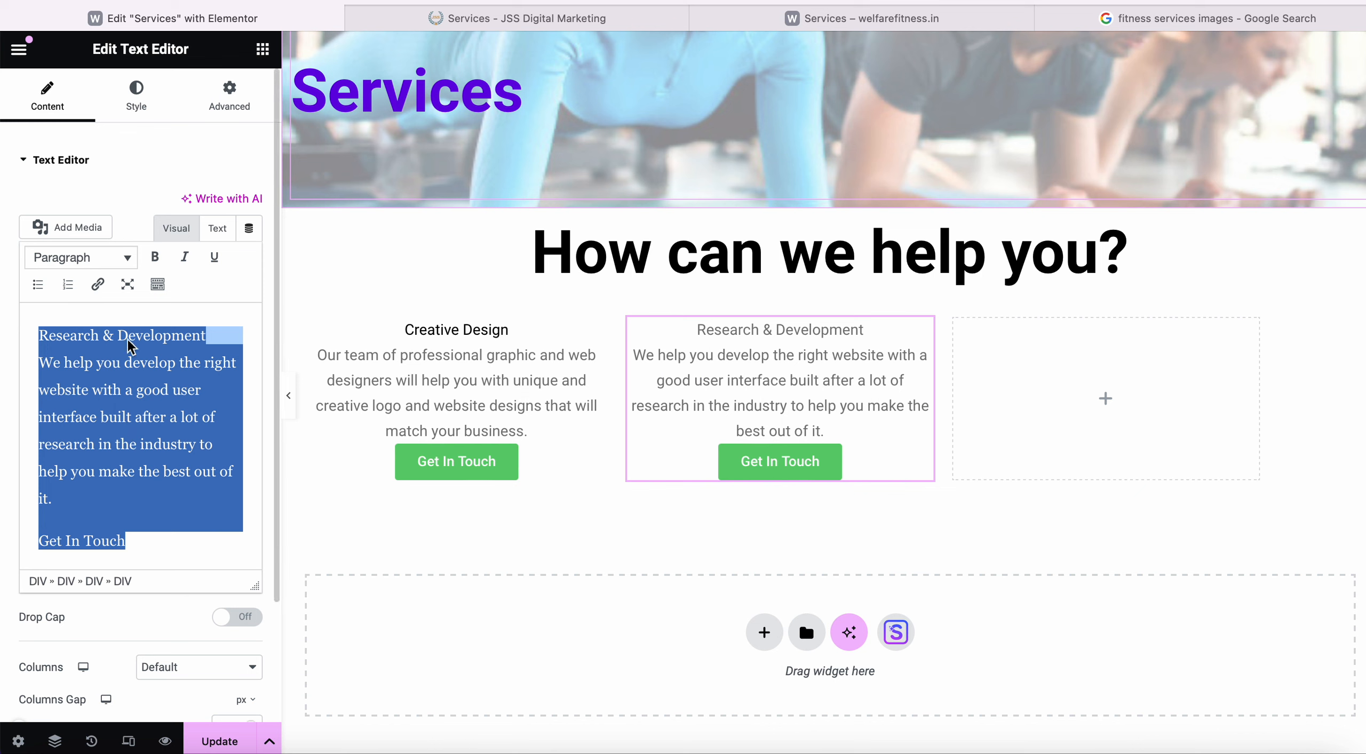
Set the Research & Development text colour to black #000000.
click(126, 363)
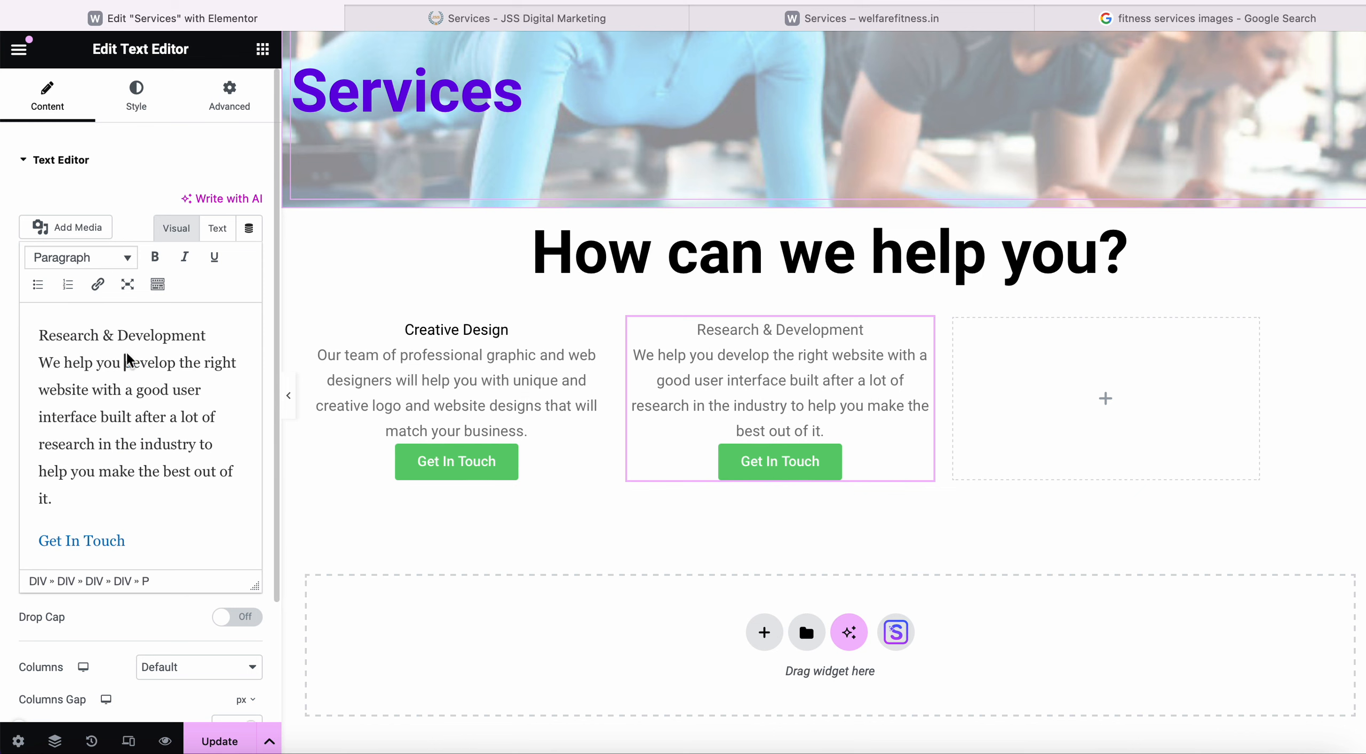
drag(211, 346, 42, 334)
key(super+a)
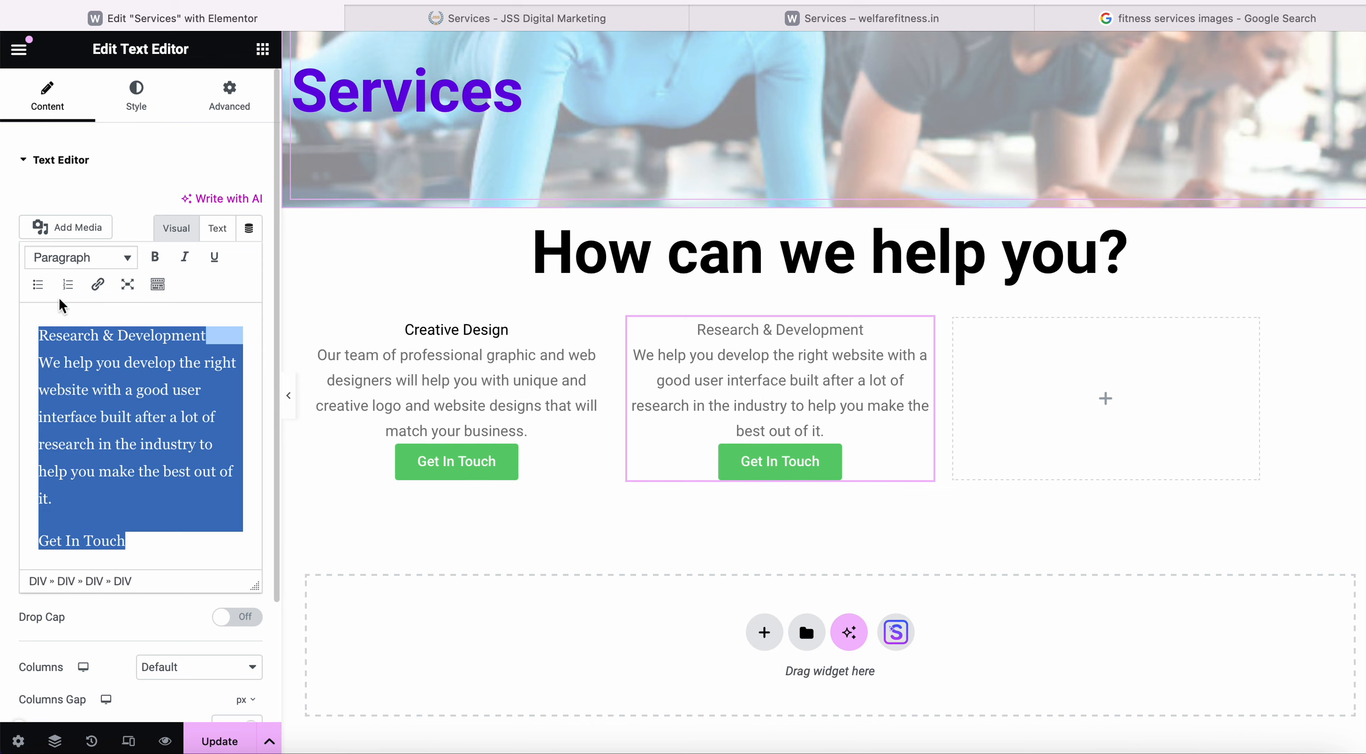
click(136, 96)
click(254, 247)
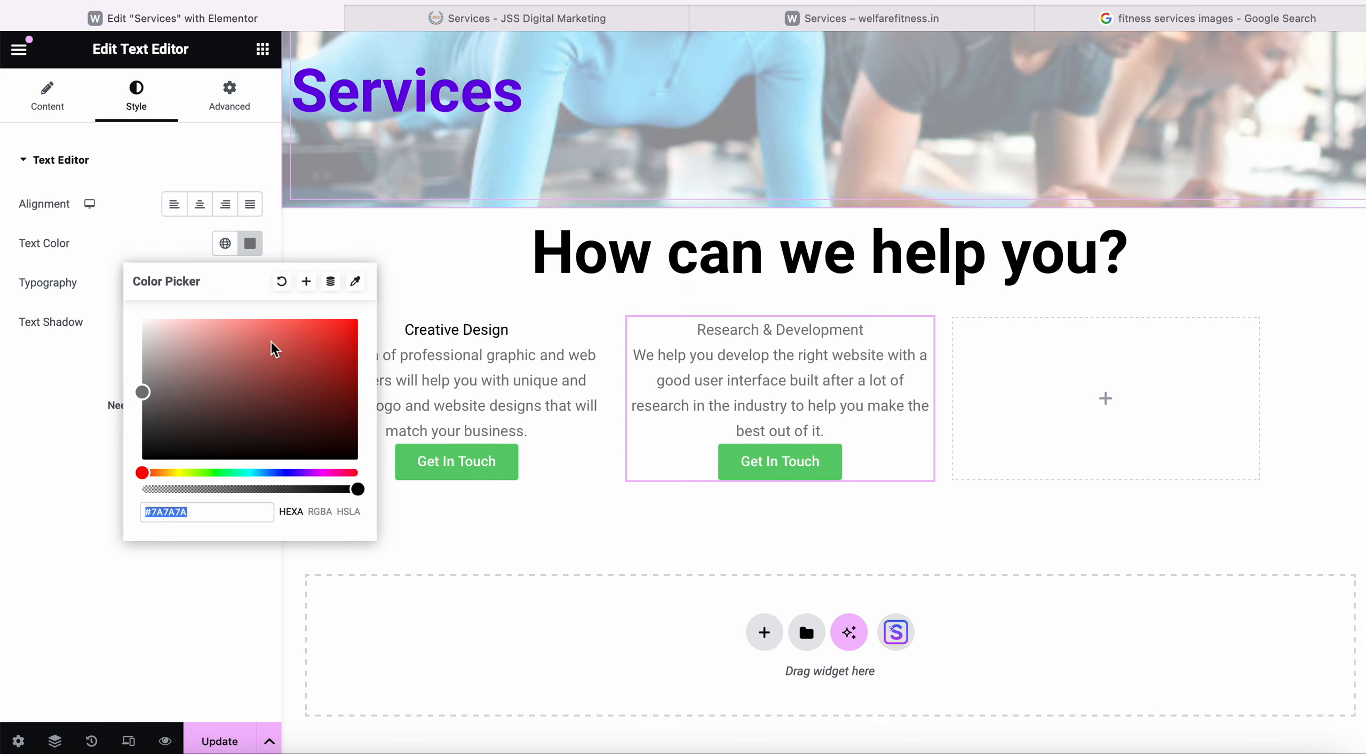
drag(155, 388, 348, 475)
click(195, 566)
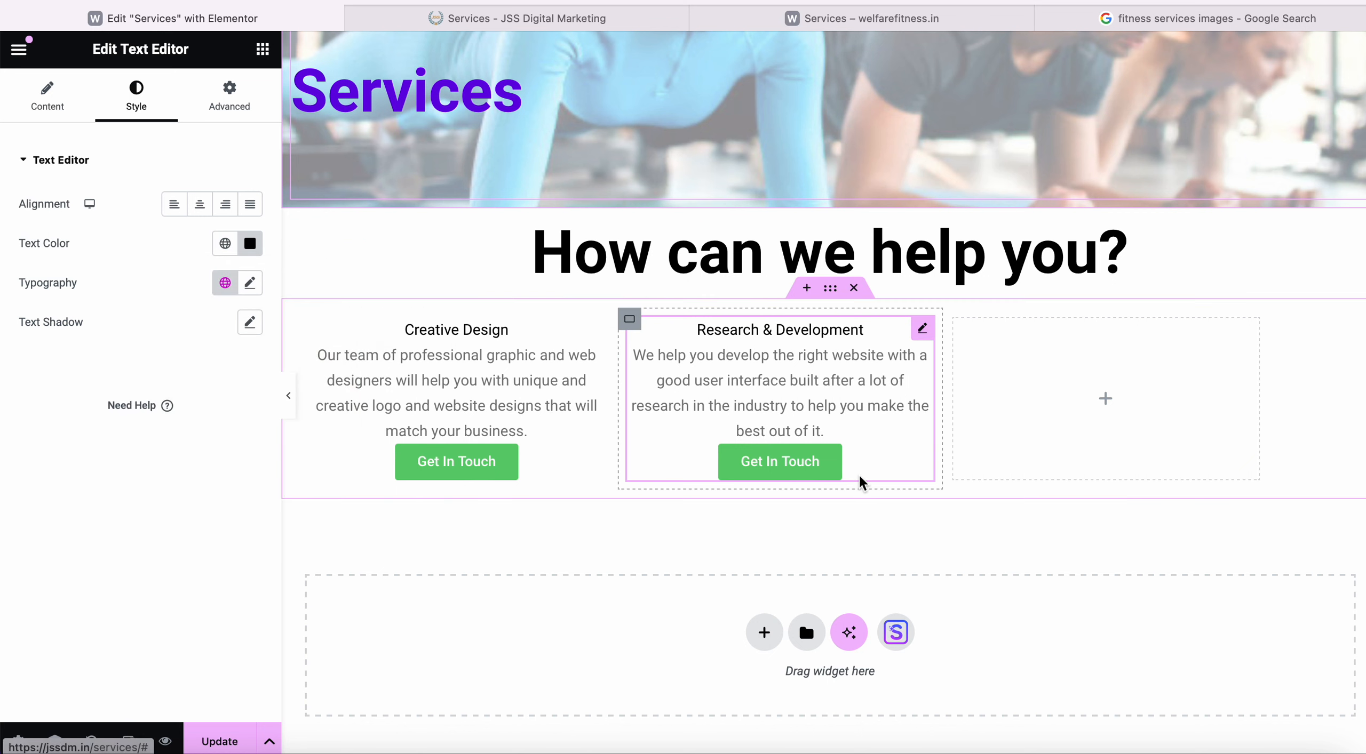
Drop a Text Editor widget into the empty third service column.
click(1109, 402)
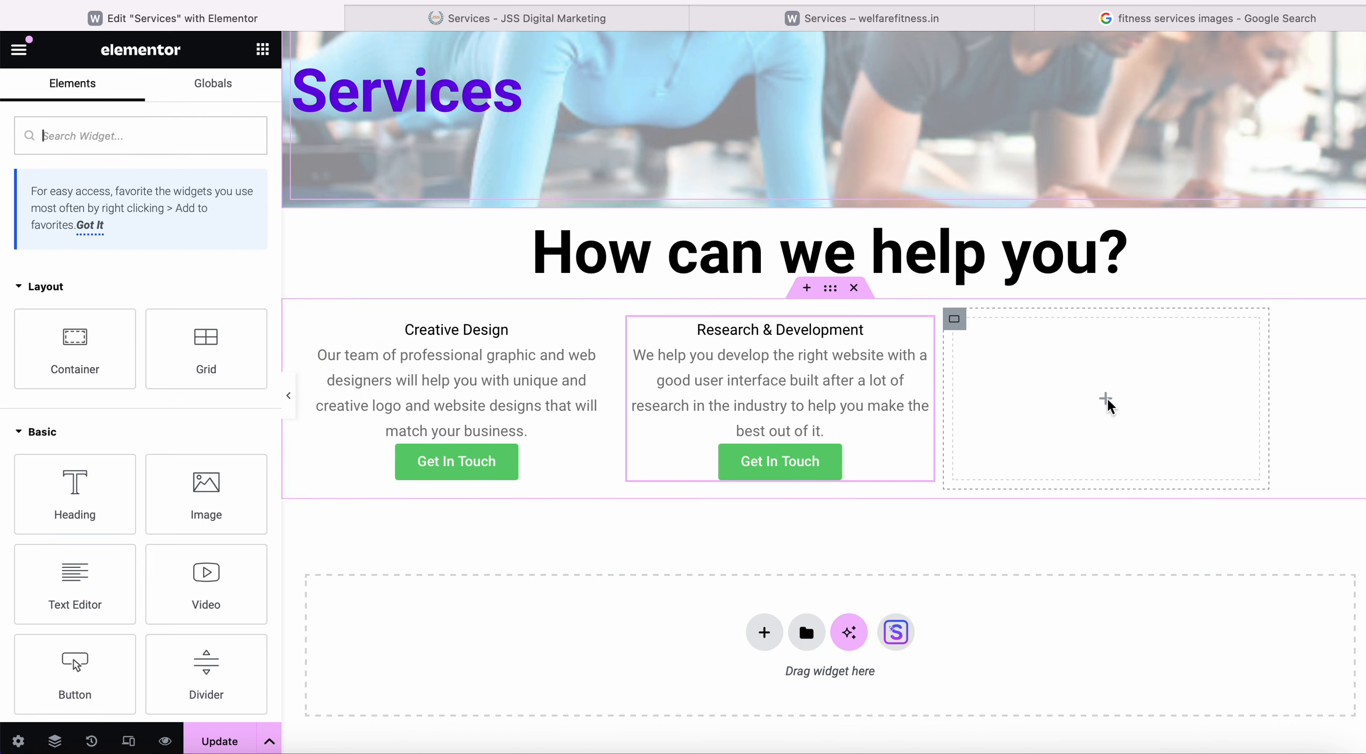
click(557, 19)
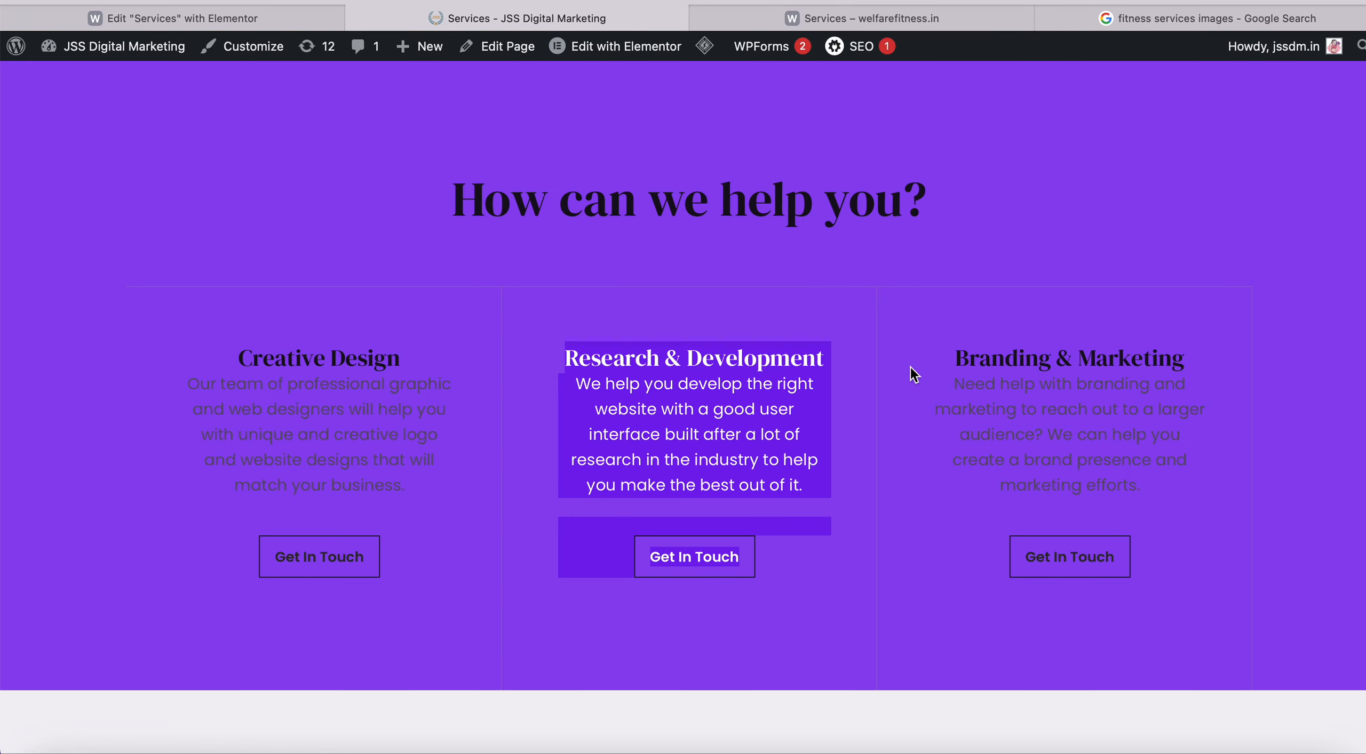
scroll(901, 305, down, 3)
scroll(898, 284, up, 2)
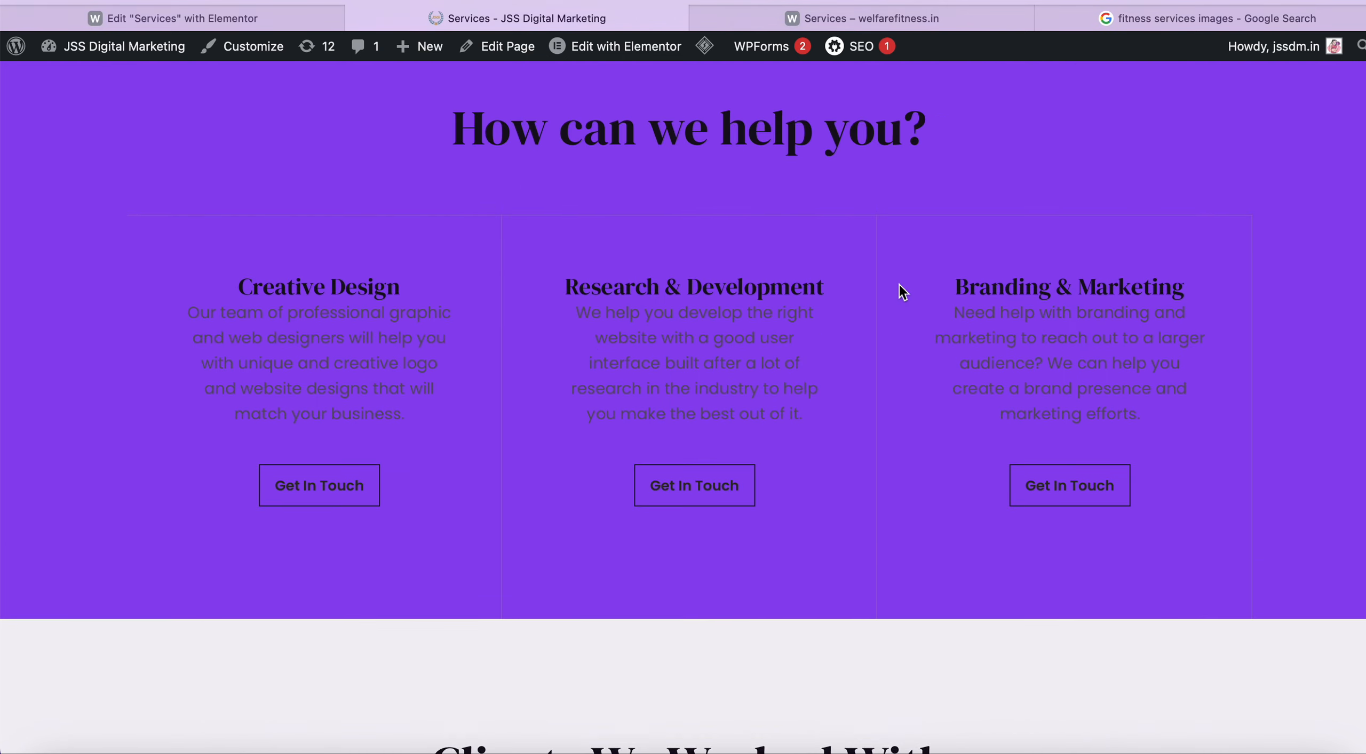
scroll(899, 283, down, 4)
click(172, 18)
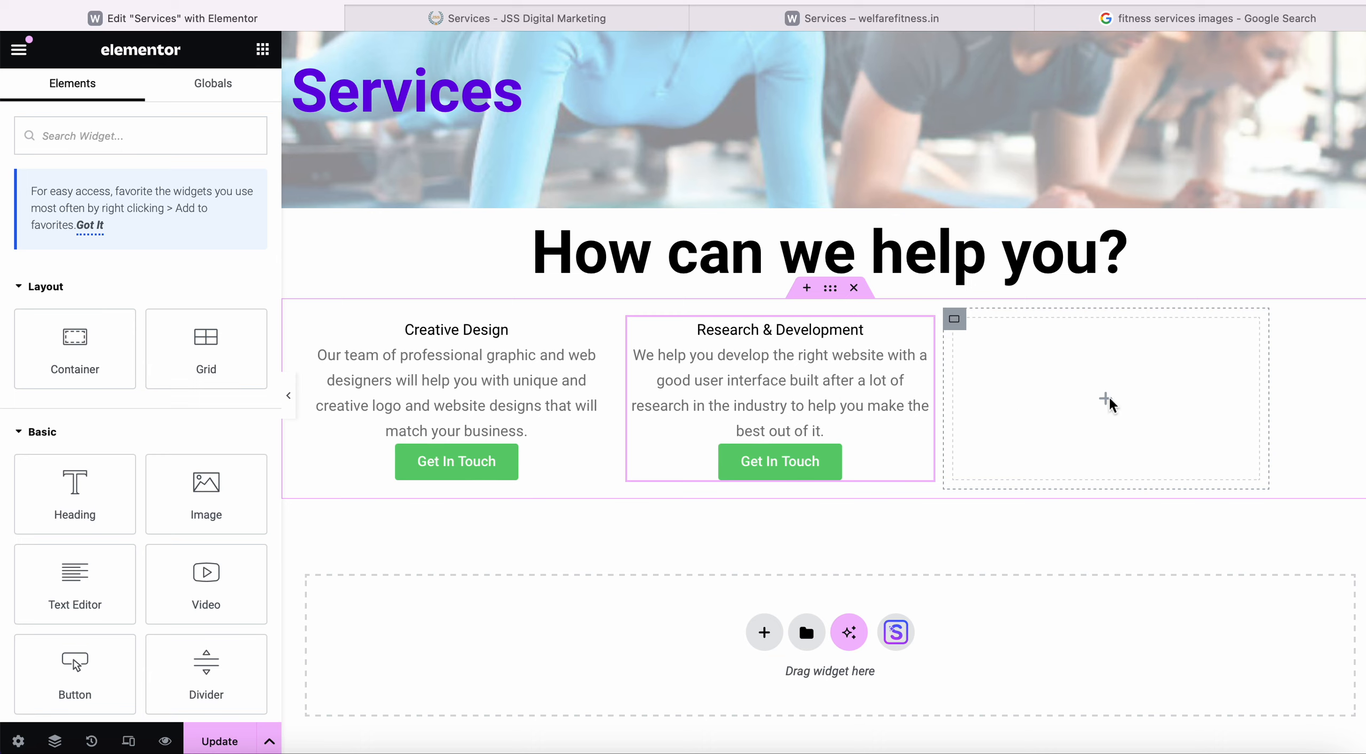
drag(37, 591, 1147, 415)
Copy the Branding & Marketing text from the live Services page.
click(443, 19)
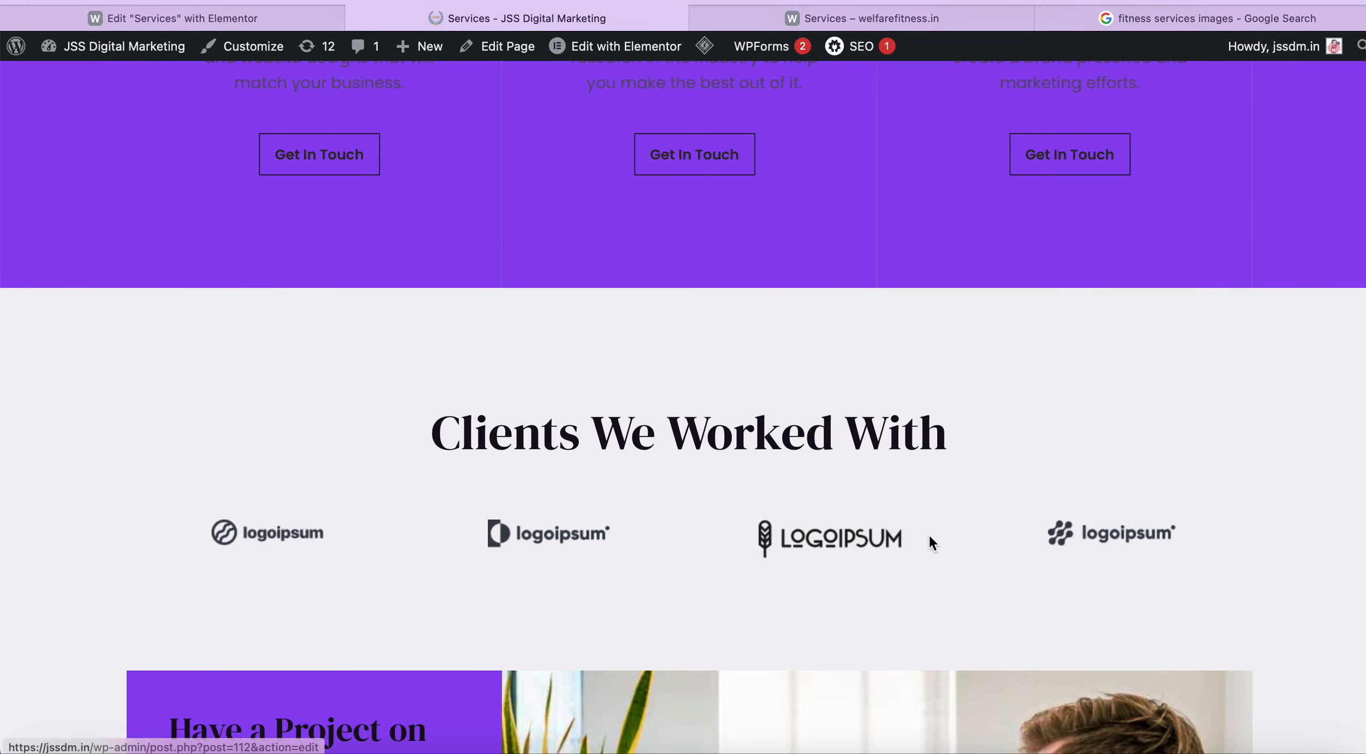
scroll(920, 393, up, 7)
drag(956, 319, 1131, 525)
key(super+c)
Replace the third column's Lorem ipsum with the Branding & Marketing copy, formatted as Paragraph.
click(302, 18)
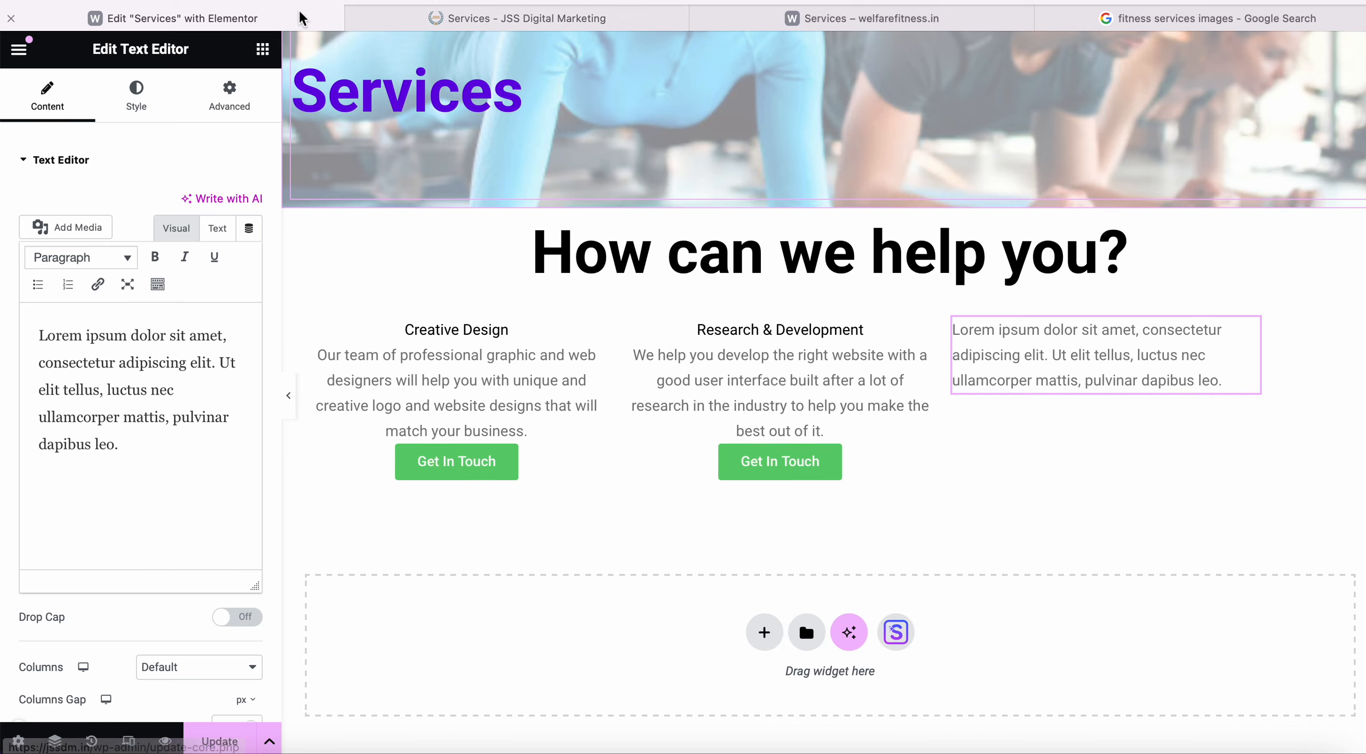
drag(144, 452, 4, 286)
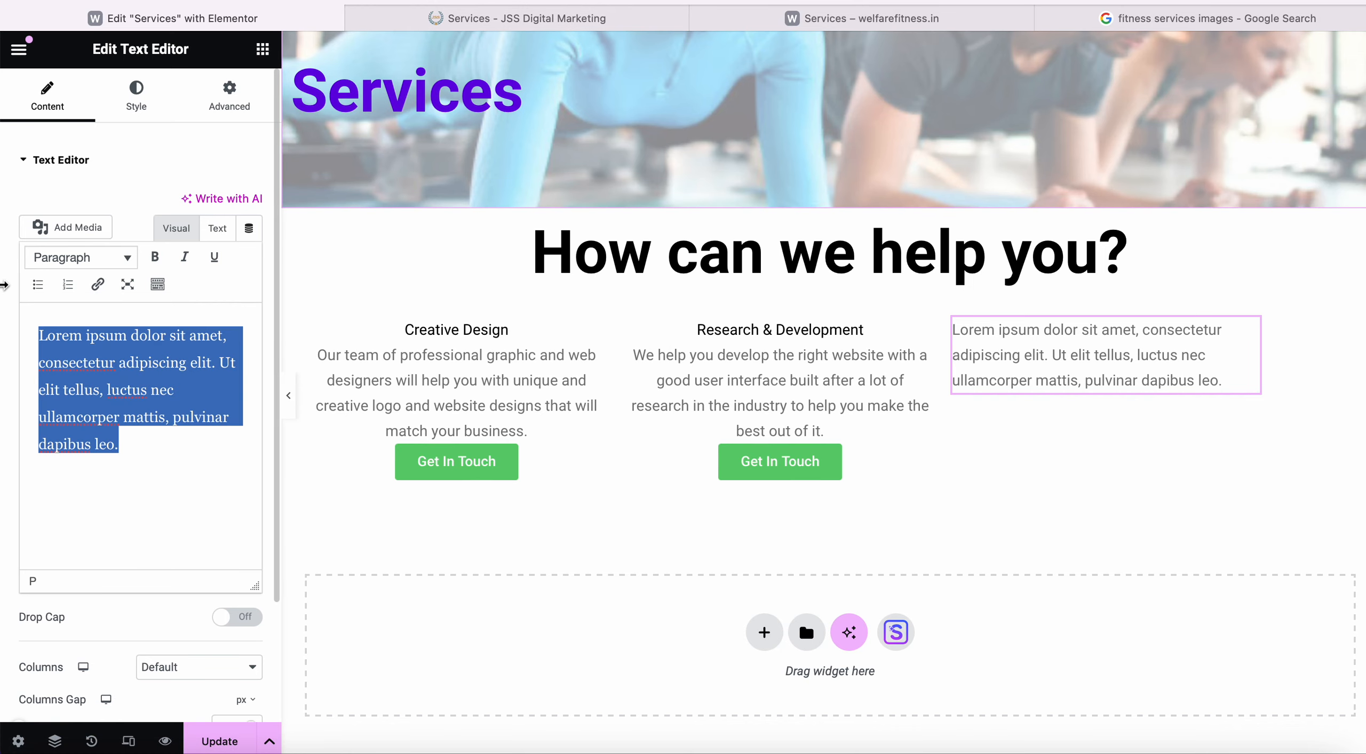
key(super+v)
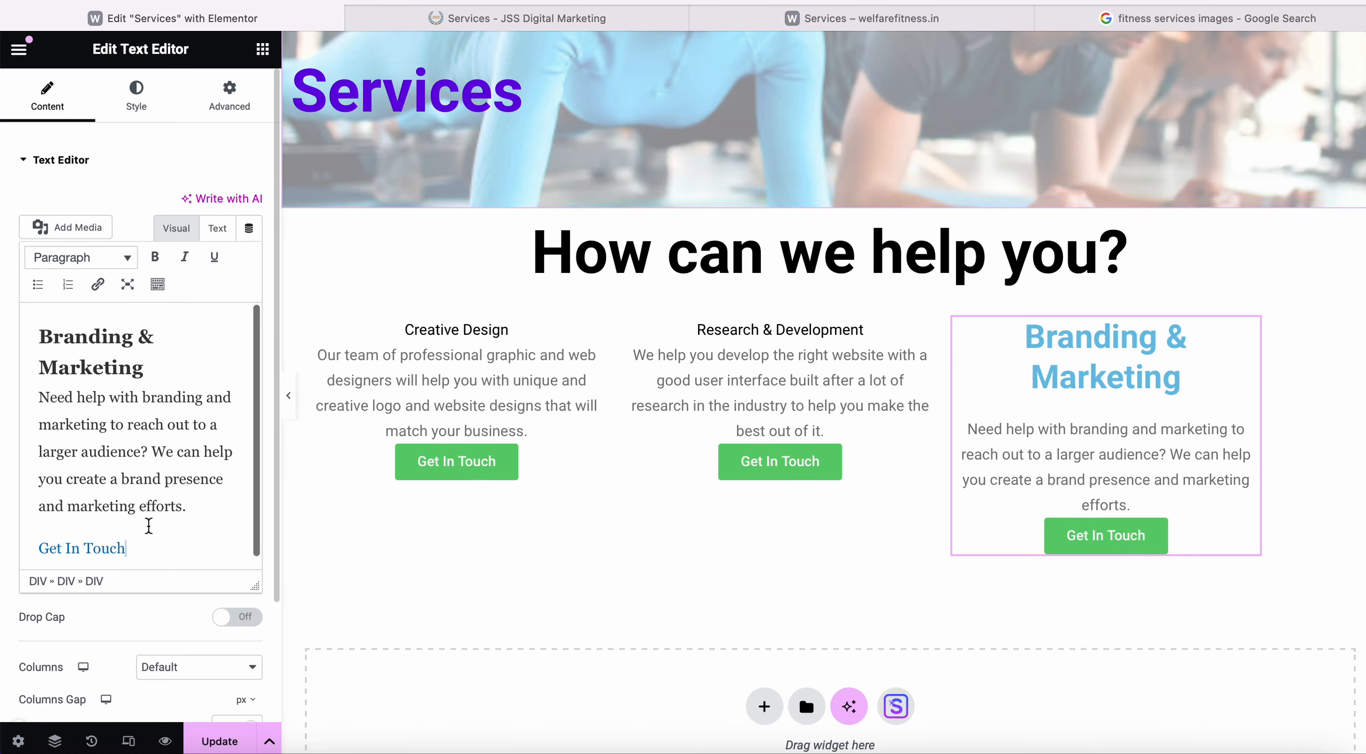
drag(127, 548, 3, 334)
click(98, 257)
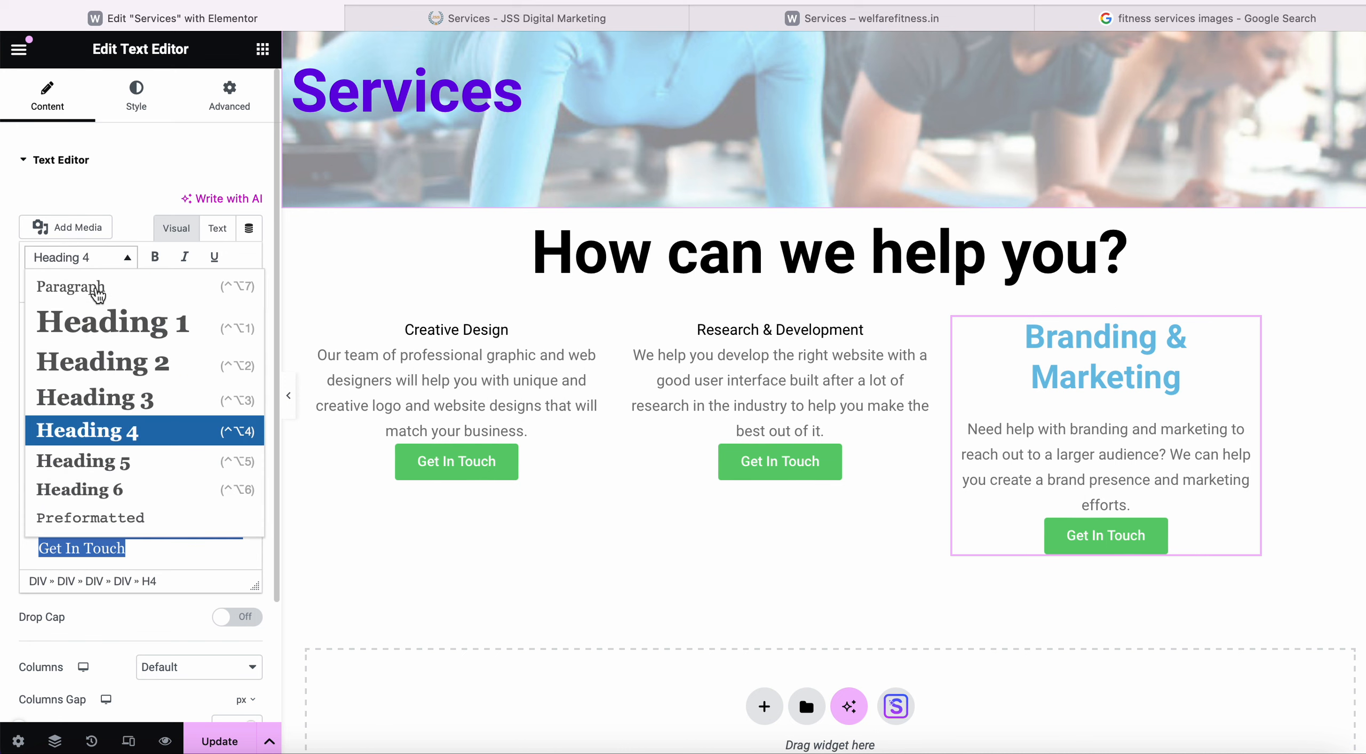
click(58, 287)
click(127, 260)
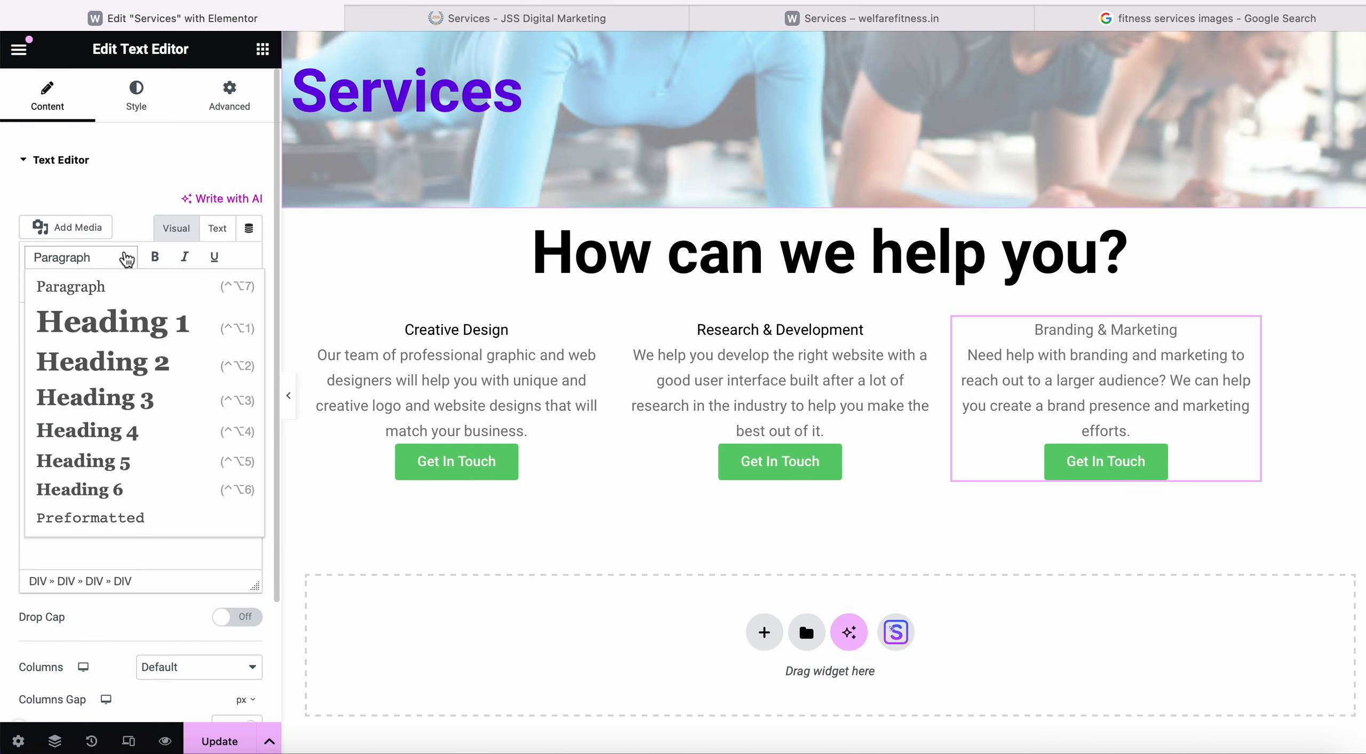
click(170, 179)
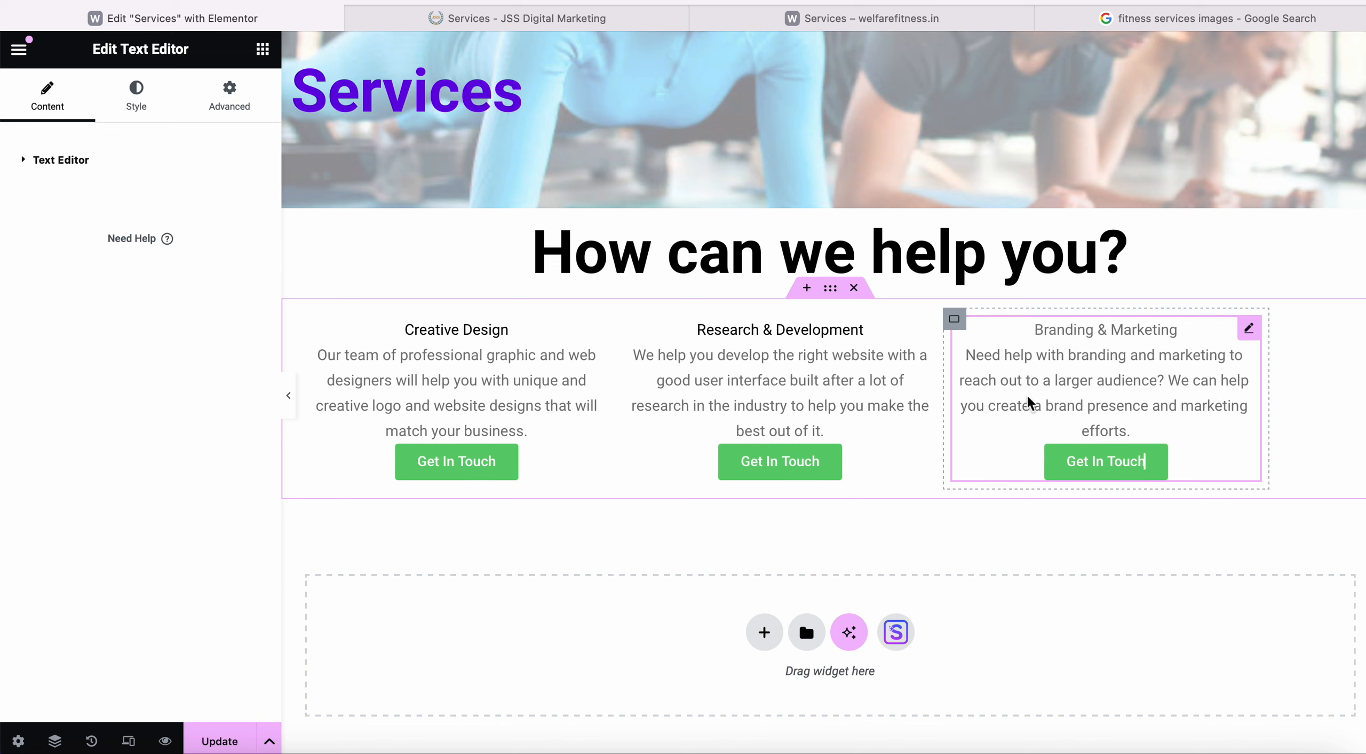
Set the description's text colour to black and compare it with the live Services page.
click(145, 106)
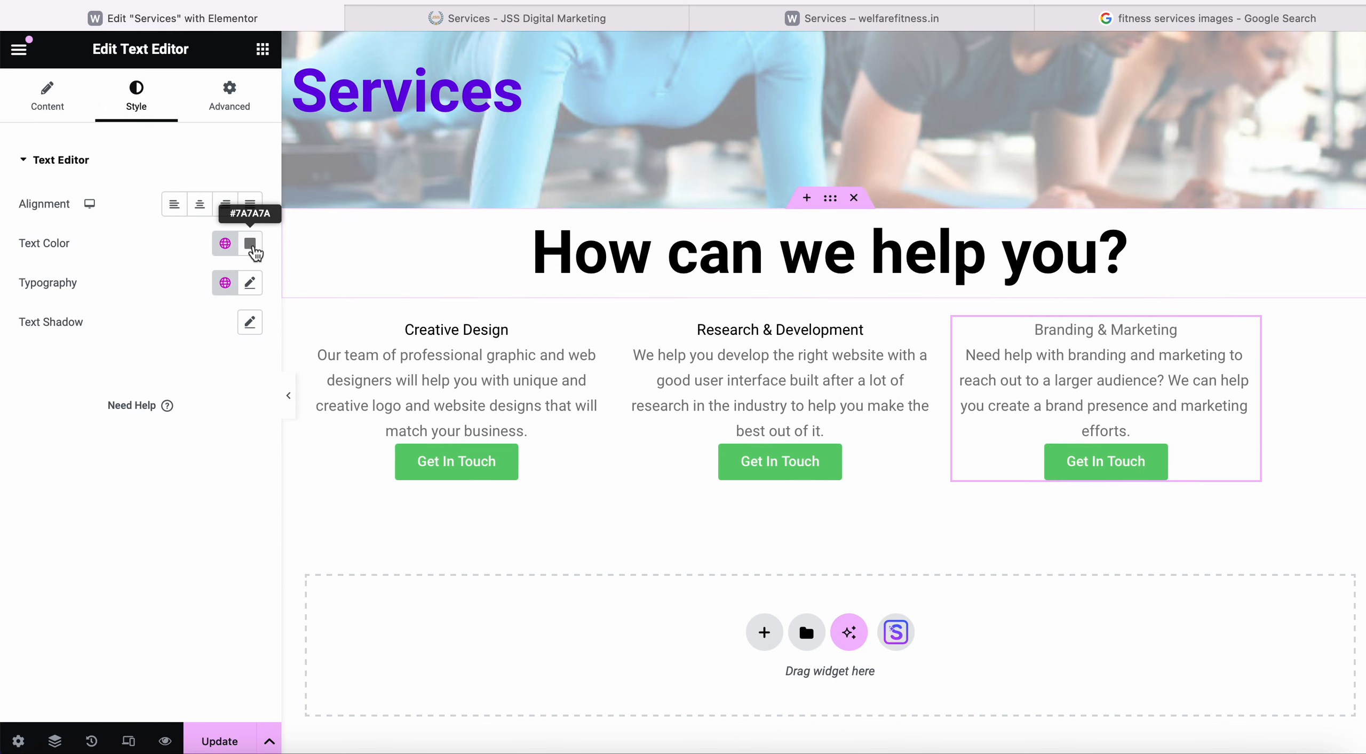
click(250, 244)
drag(145, 400, 358, 458)
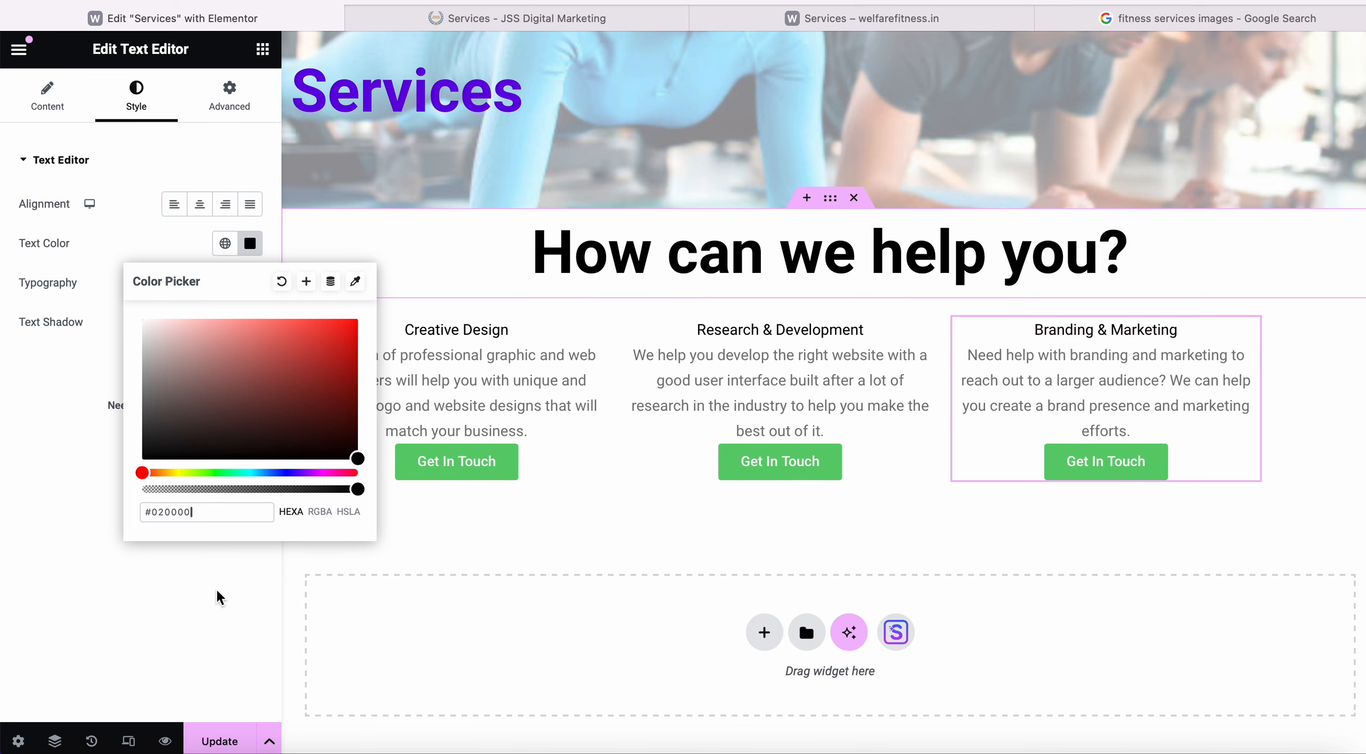
click(304, 594)
scroll(772, 578, down, 2)
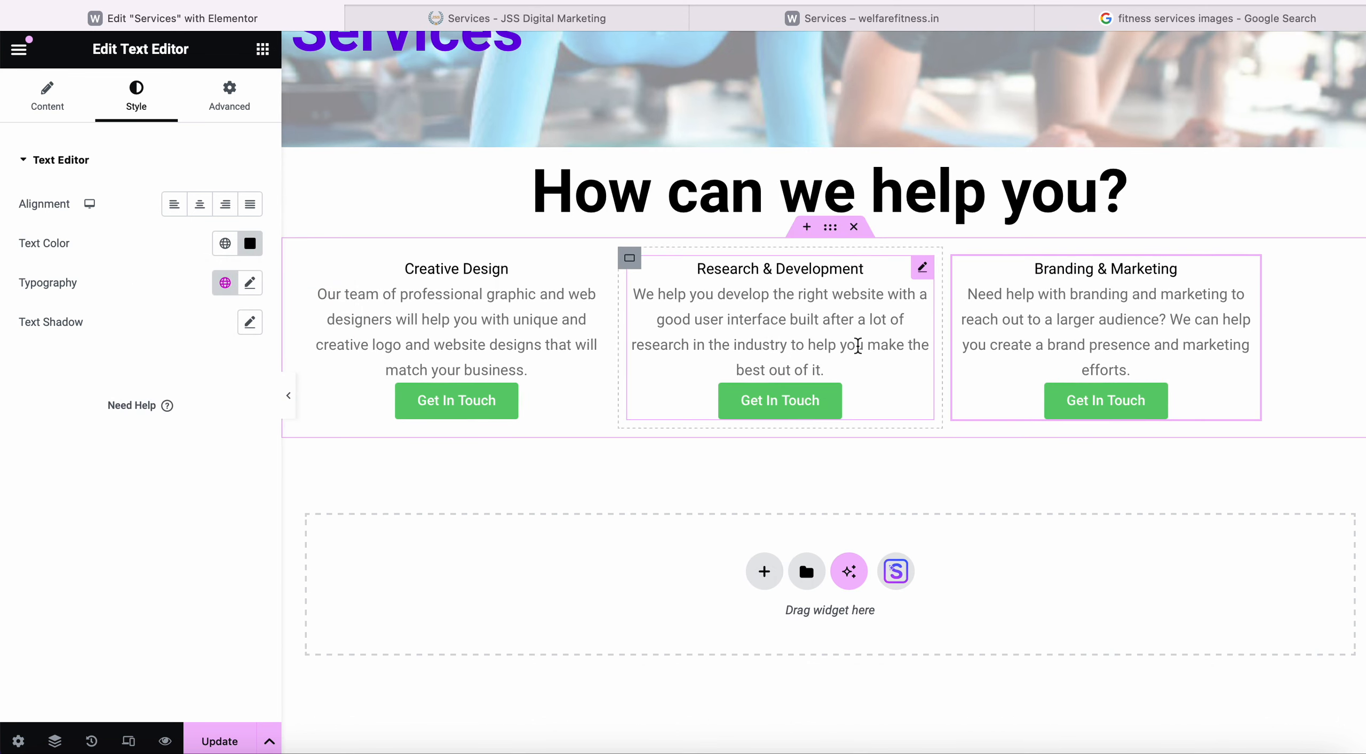
scroll(862, 341, up, 2)
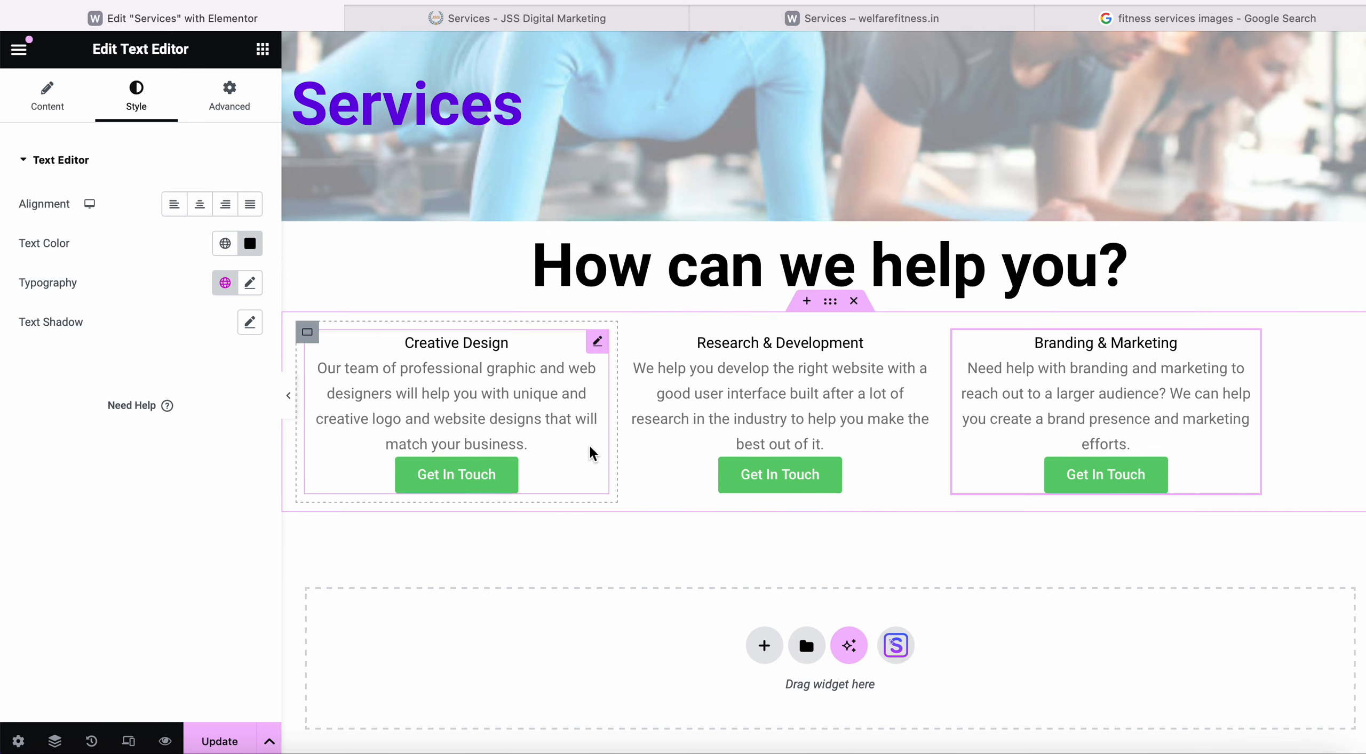
click(640, 19)
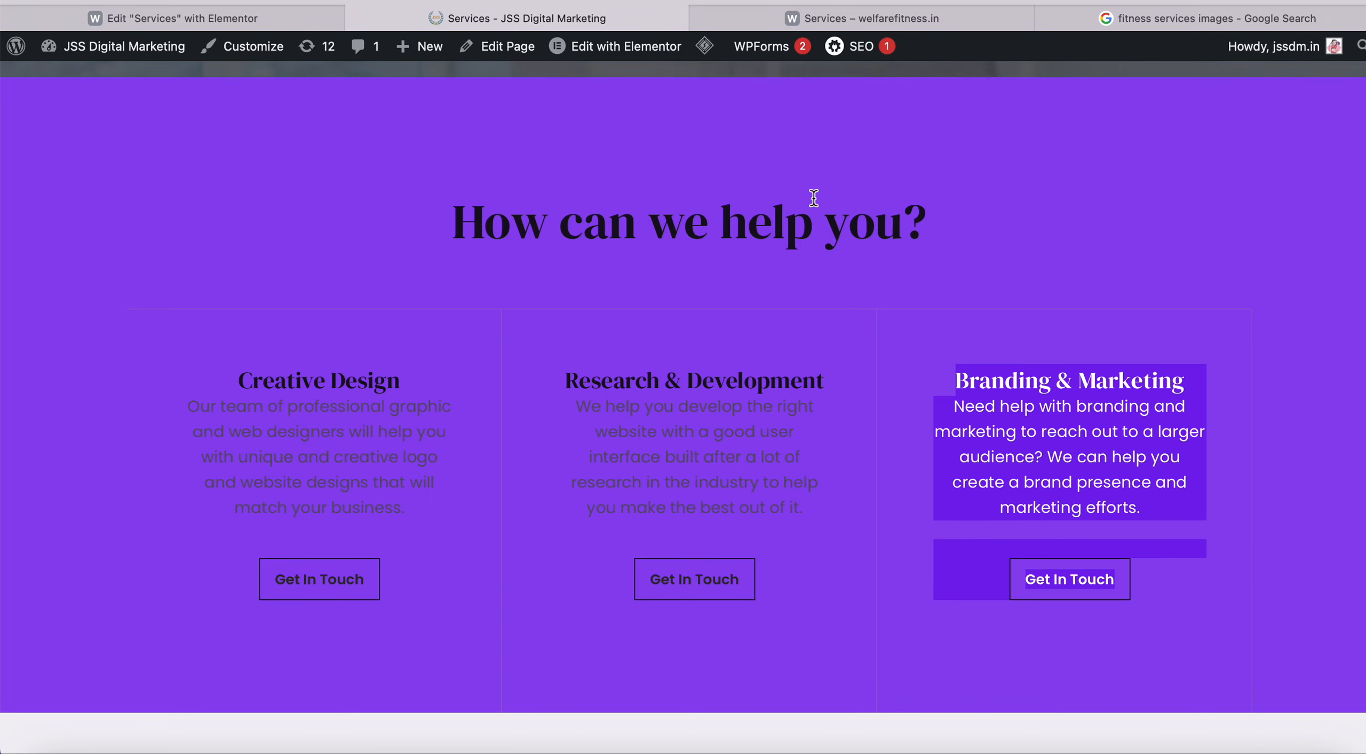
click(282, 20)
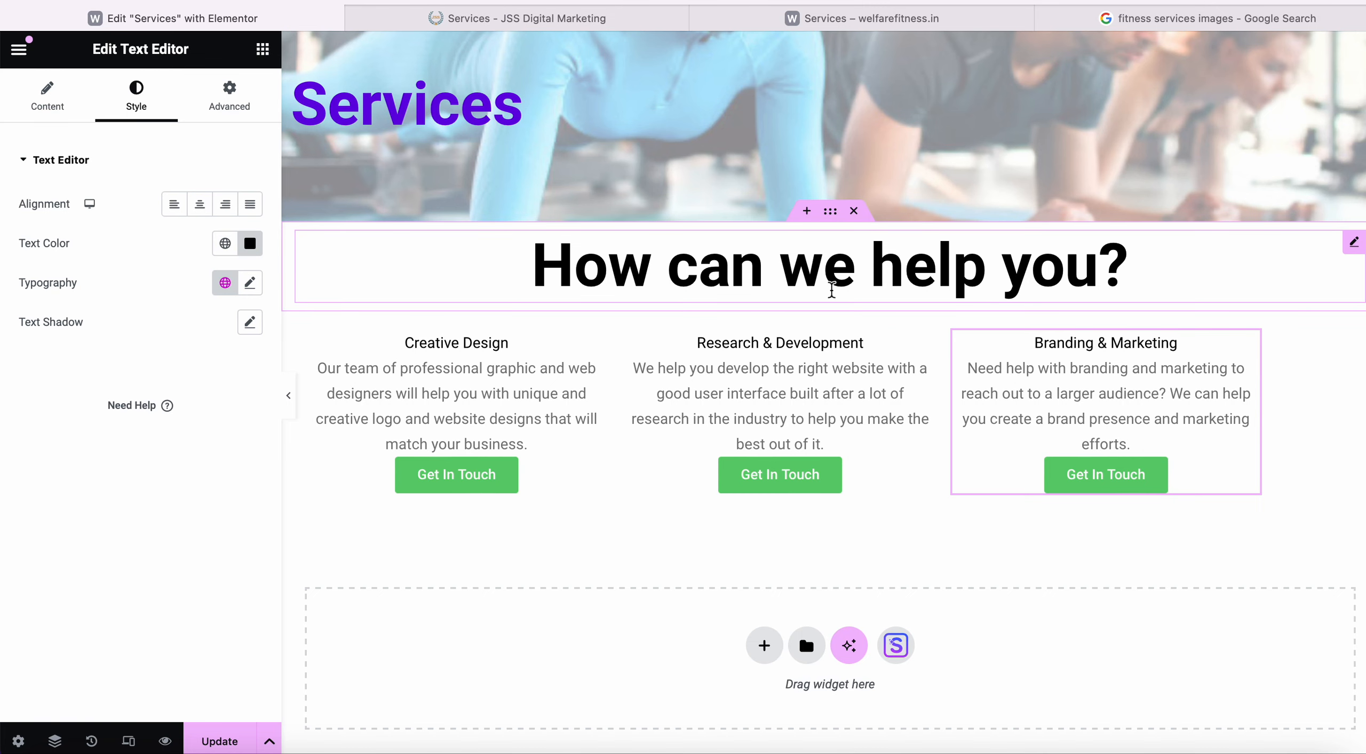
Give the How can we help you? container a gradient background overlay.
click(830, 211)
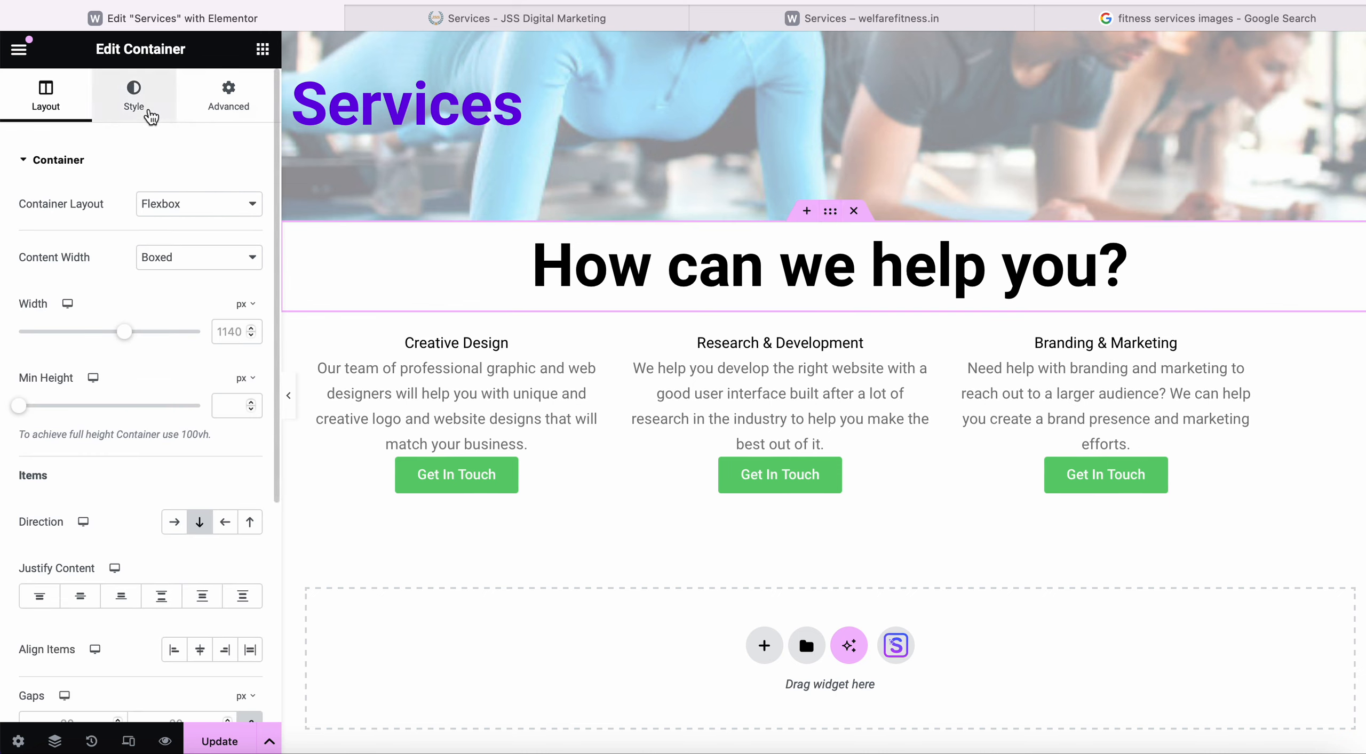
click(135, 98)
click(167, 318)
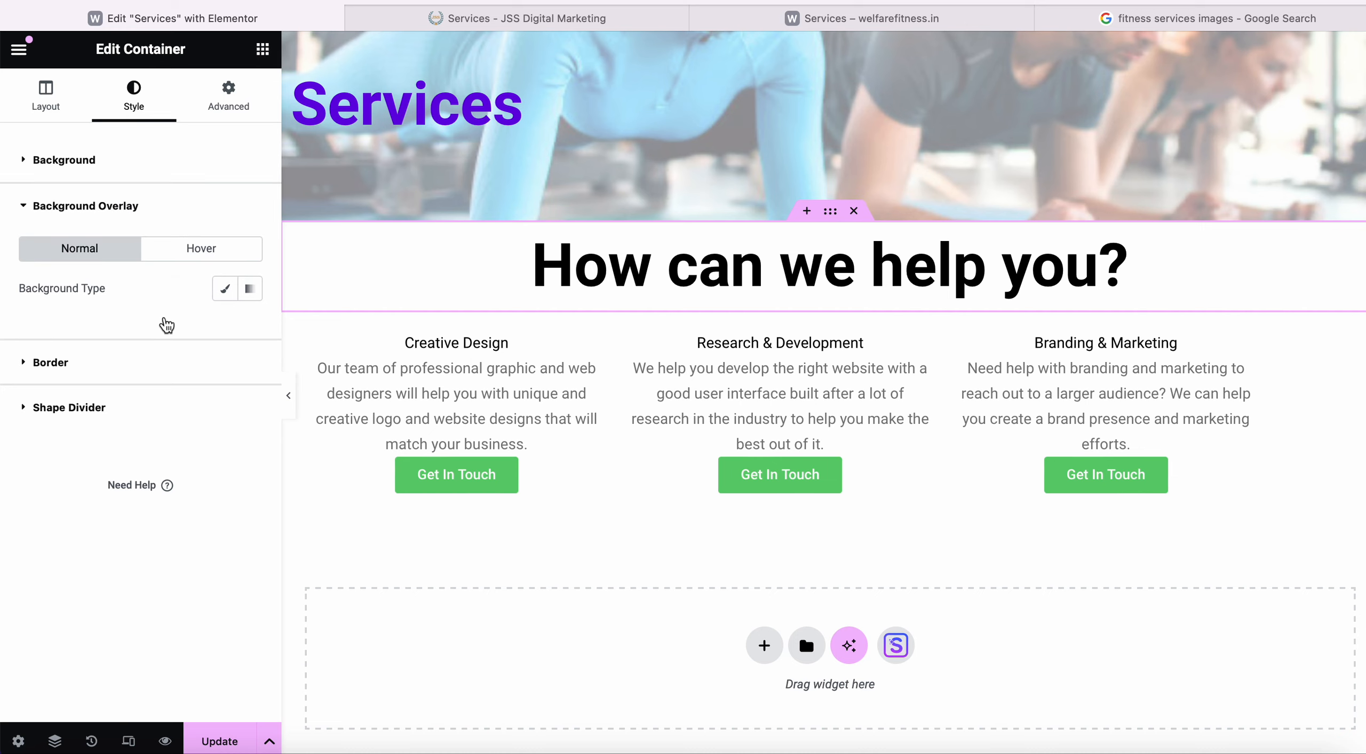
click(255, 300)
scroll(190, 441, down, 2)
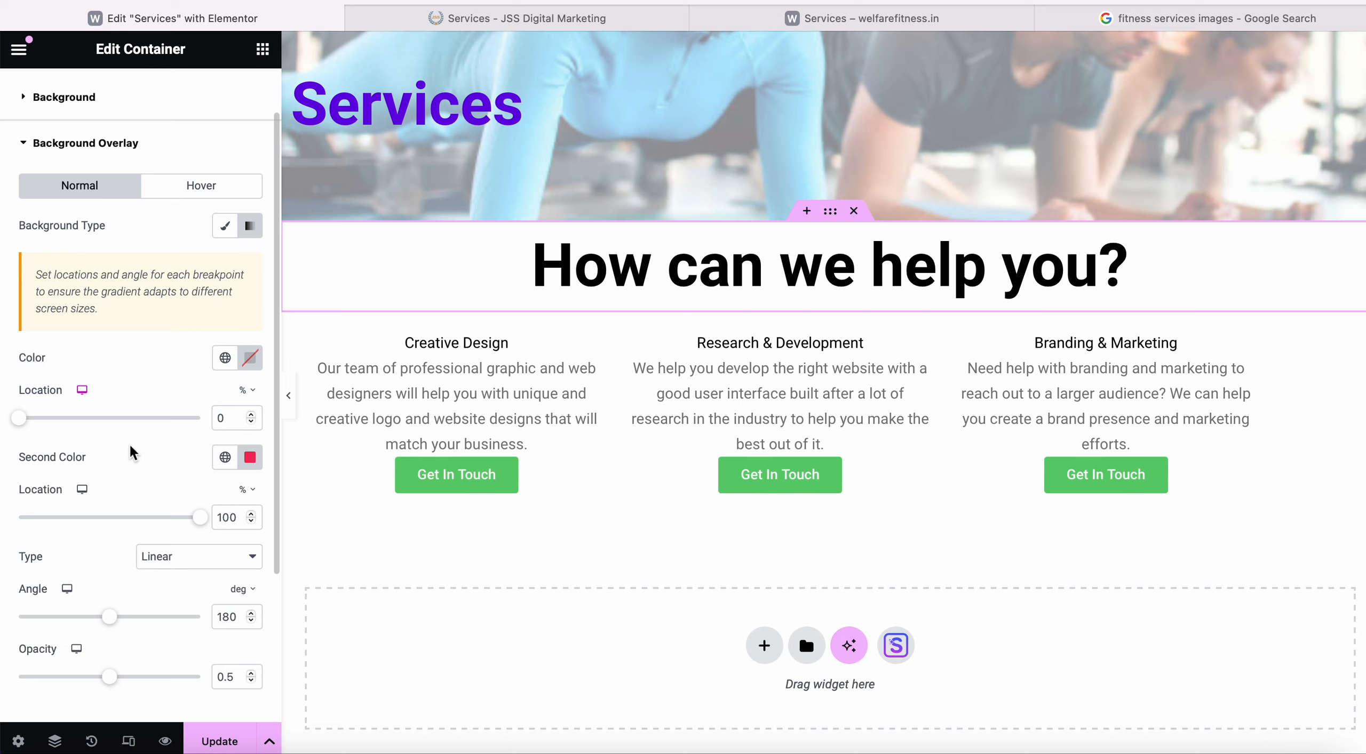
Try out red, white and purple shades for the two gradient overlay colours.
click(250, 357)
mouse_move(261, 463)
mouse_down()
mouse_move(305, 467)
mouse_move(359, 436)
mouse_move(220, 537)
mouse_move(317, 433)
mouse_up()
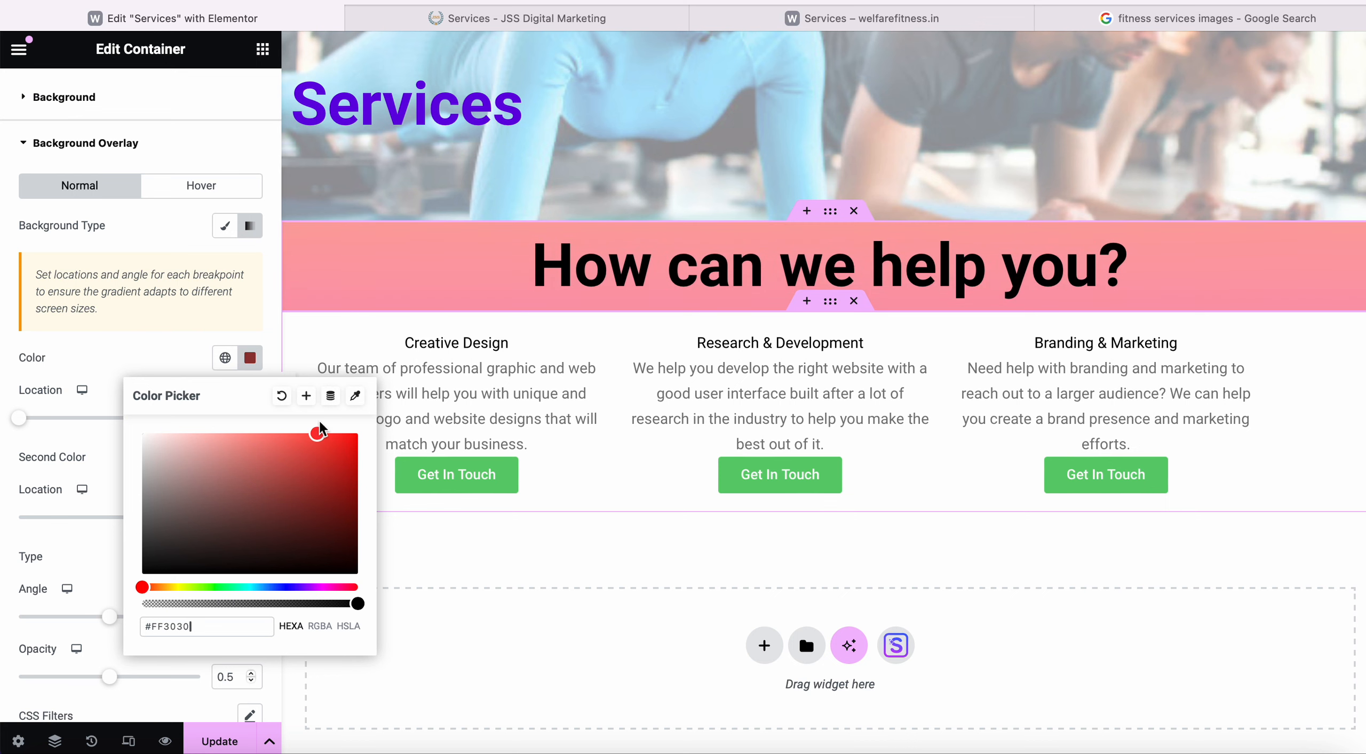
click(327, 507)
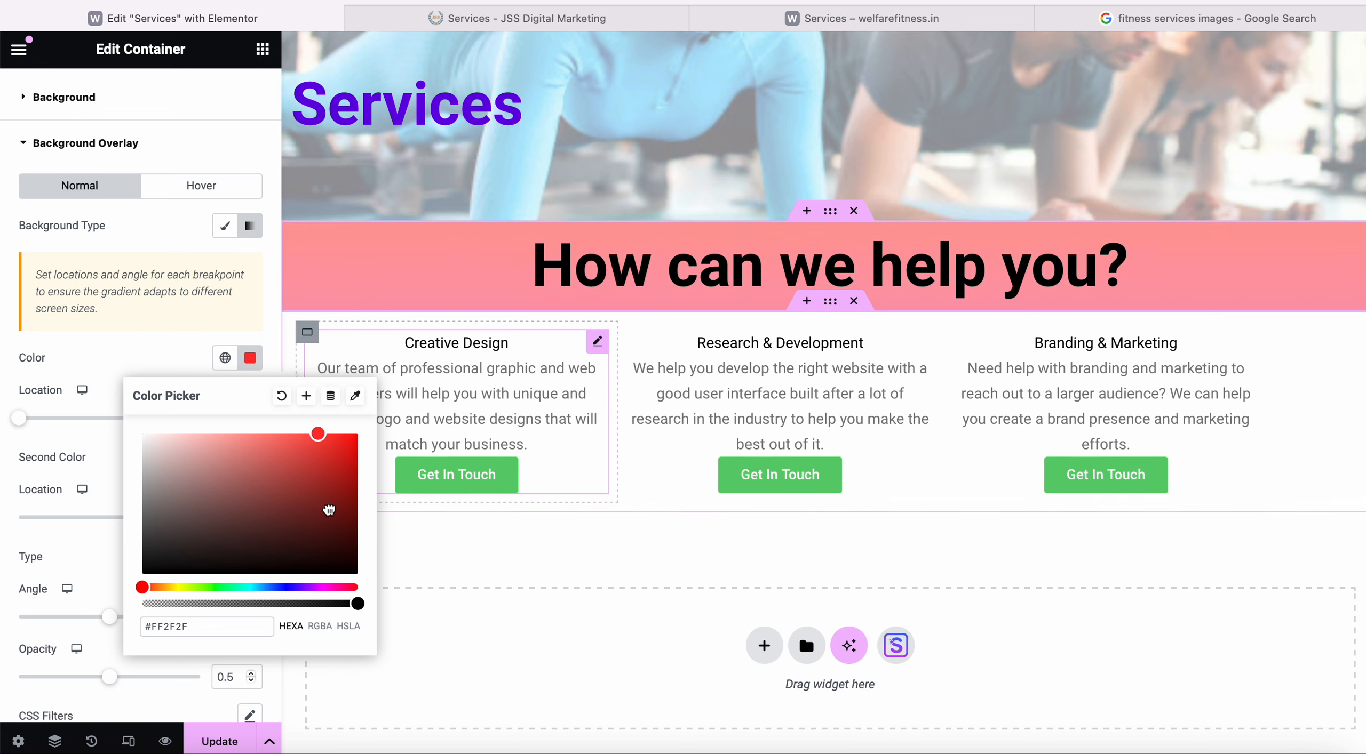
click(190, 348)
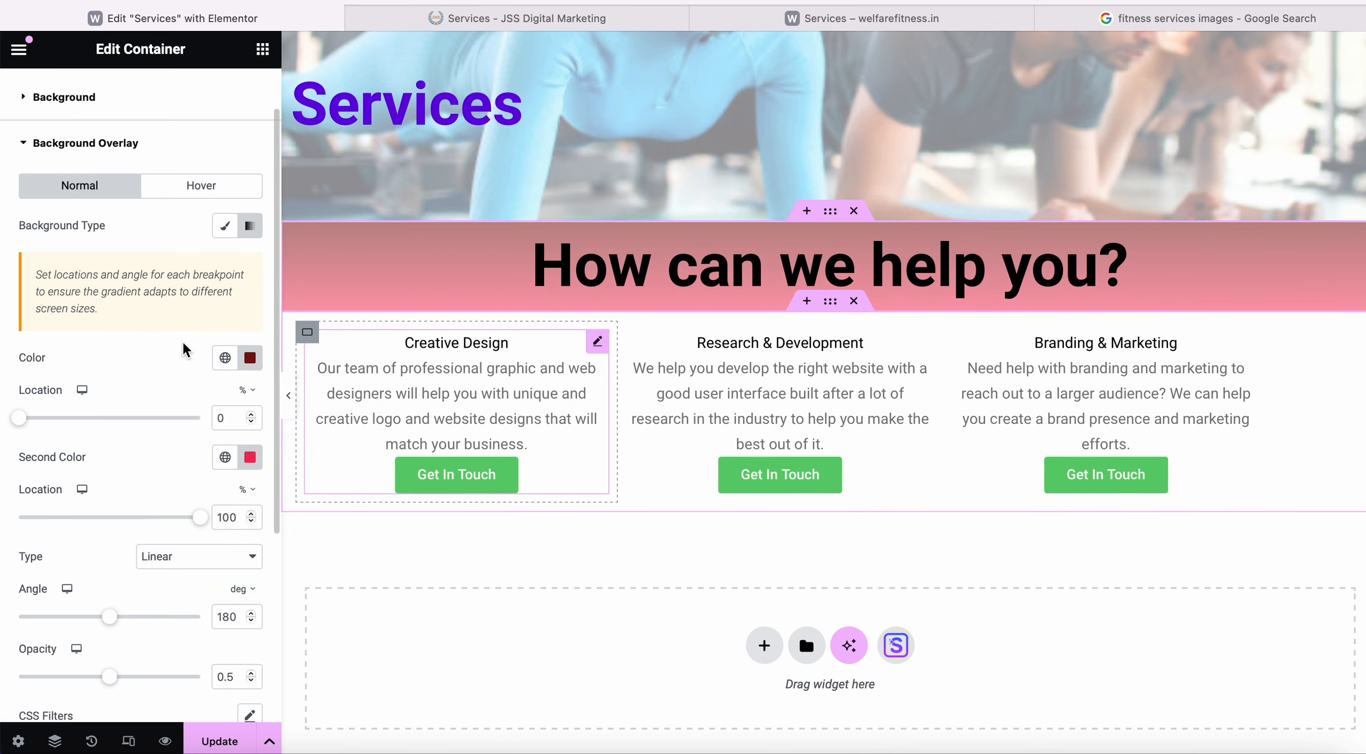
click(250, 462)
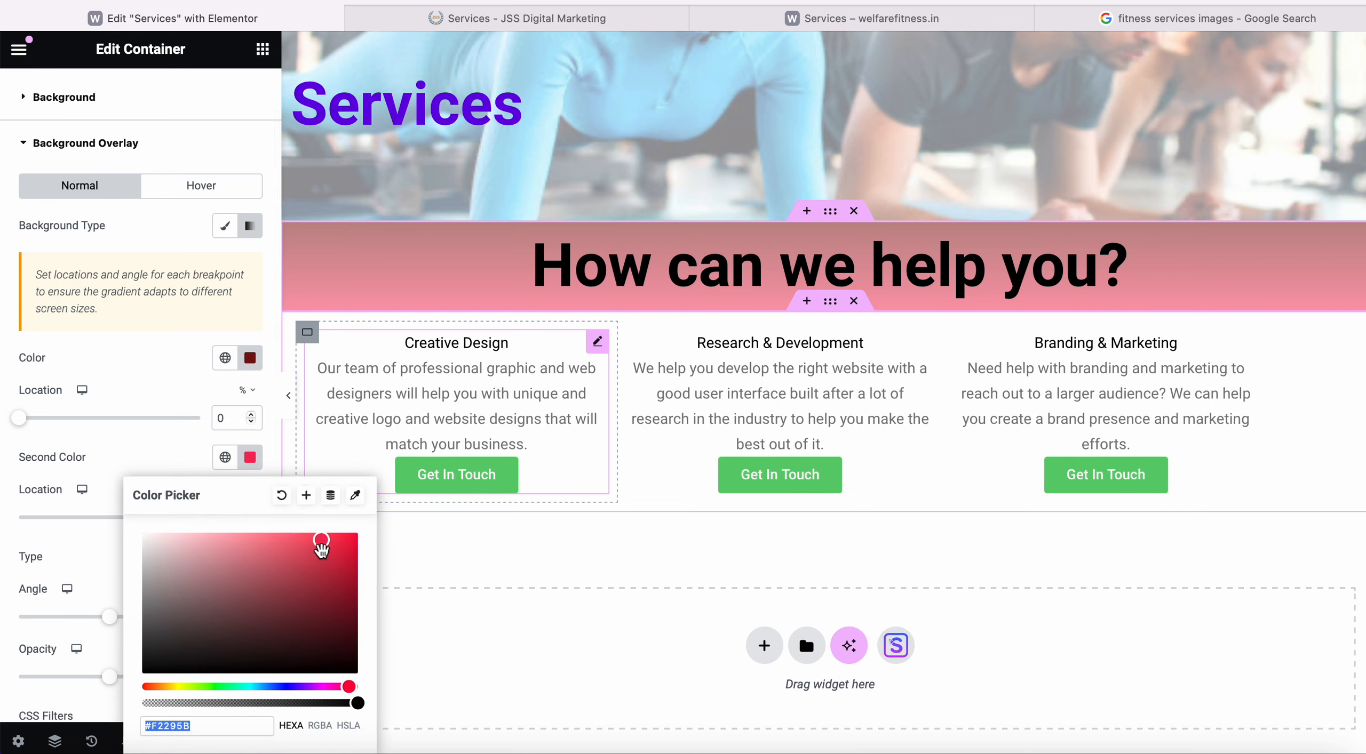
drag(321, 550, 120, 525)
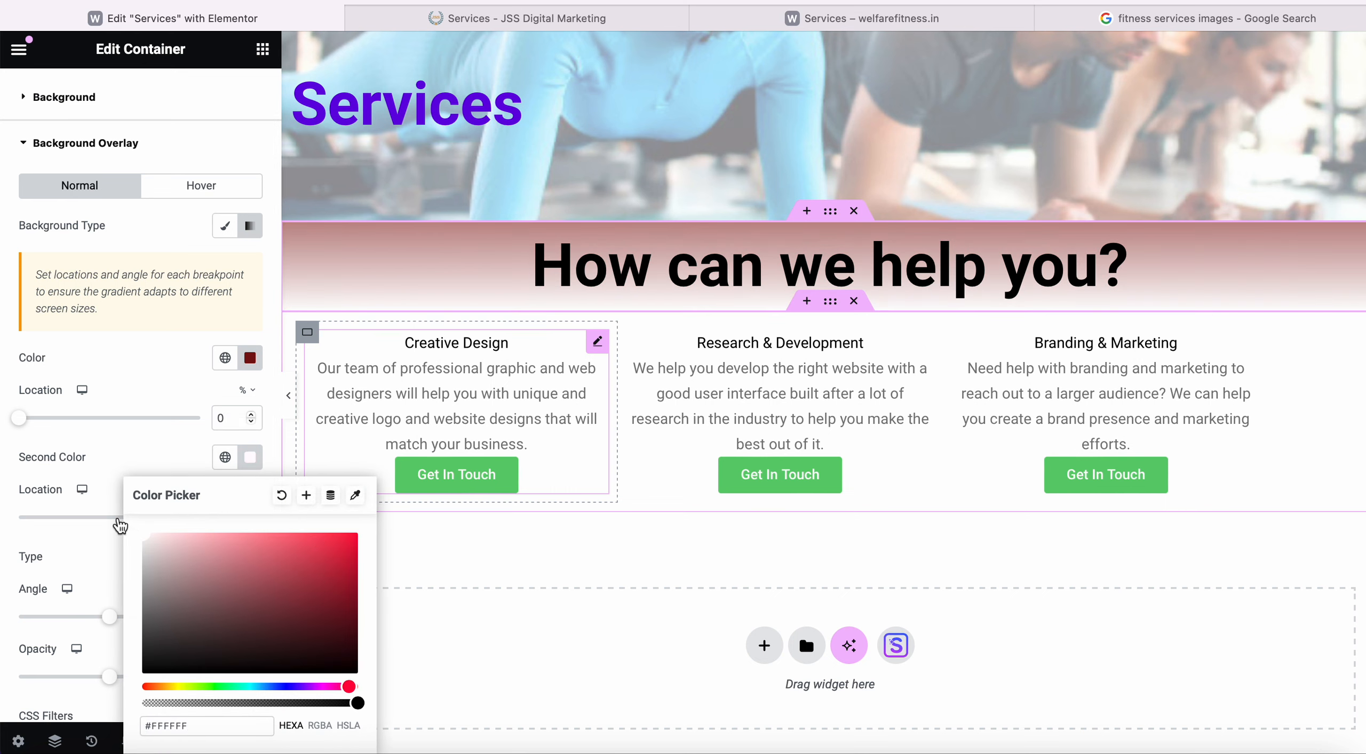
drag(349, 687, 103, 708)
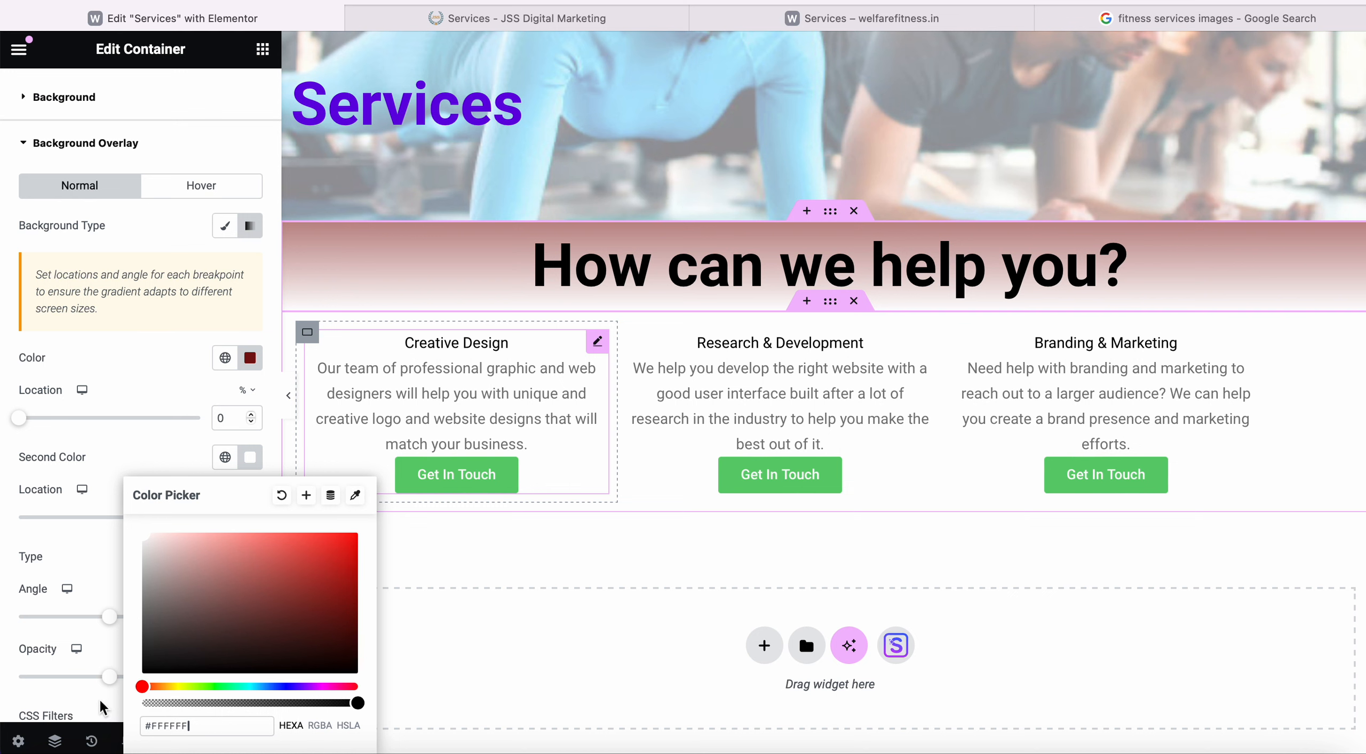
click(136, 471)
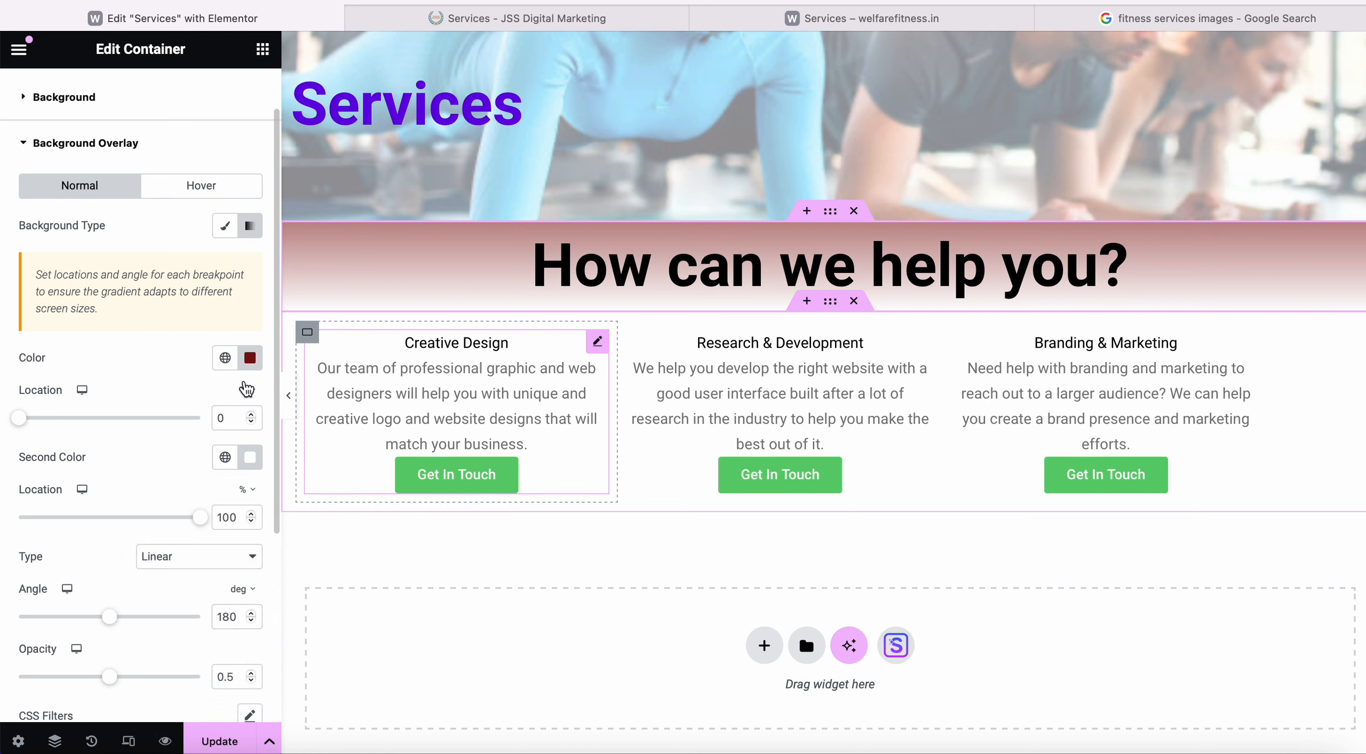
click(249, 358)
click(283, 587)
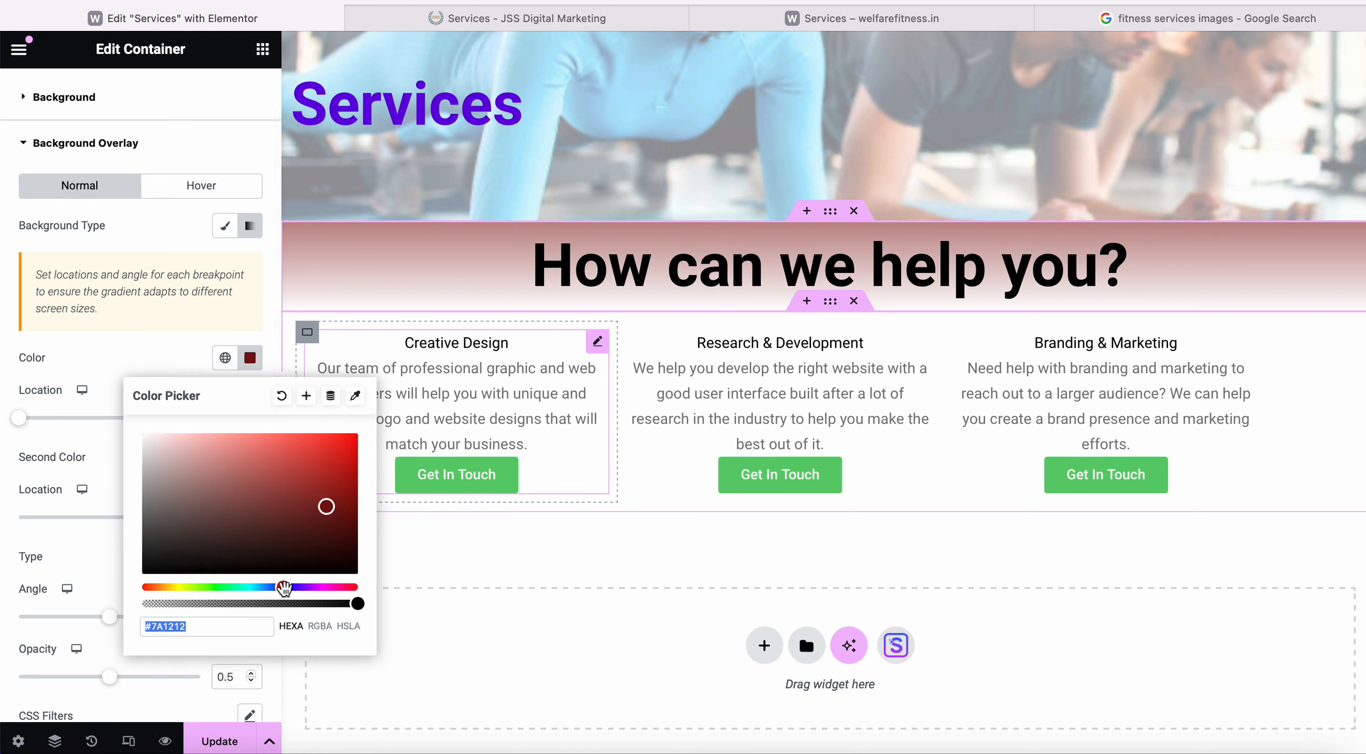
drag(283, 587, 295, 587)
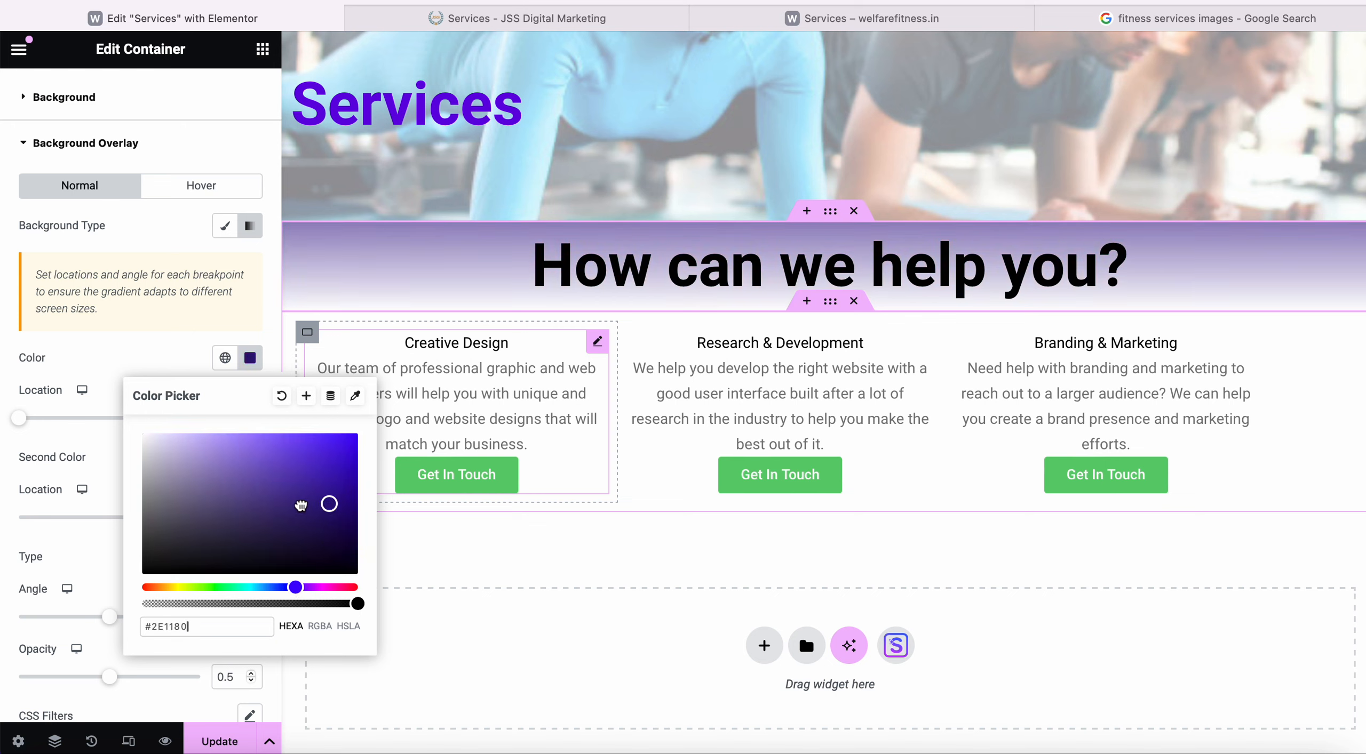
drag(301, 505, 310, 440)
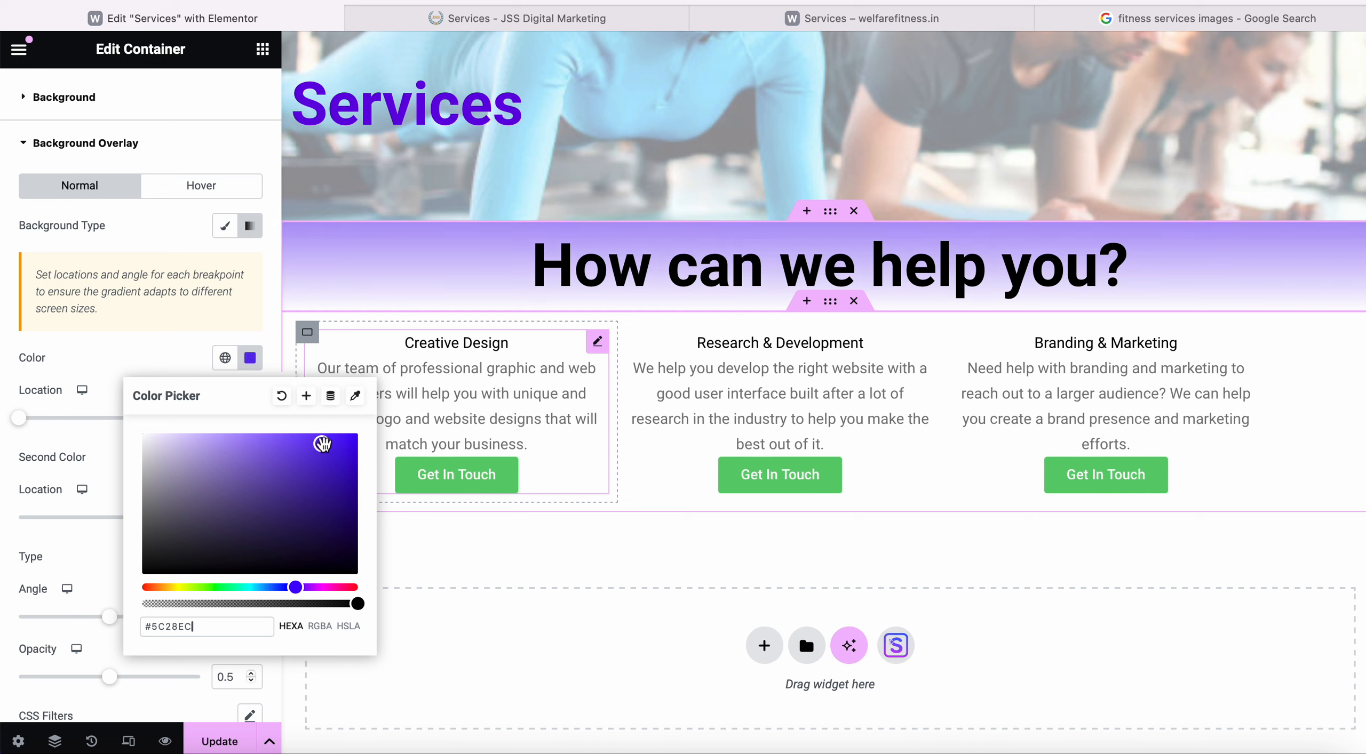
click(126, 344)
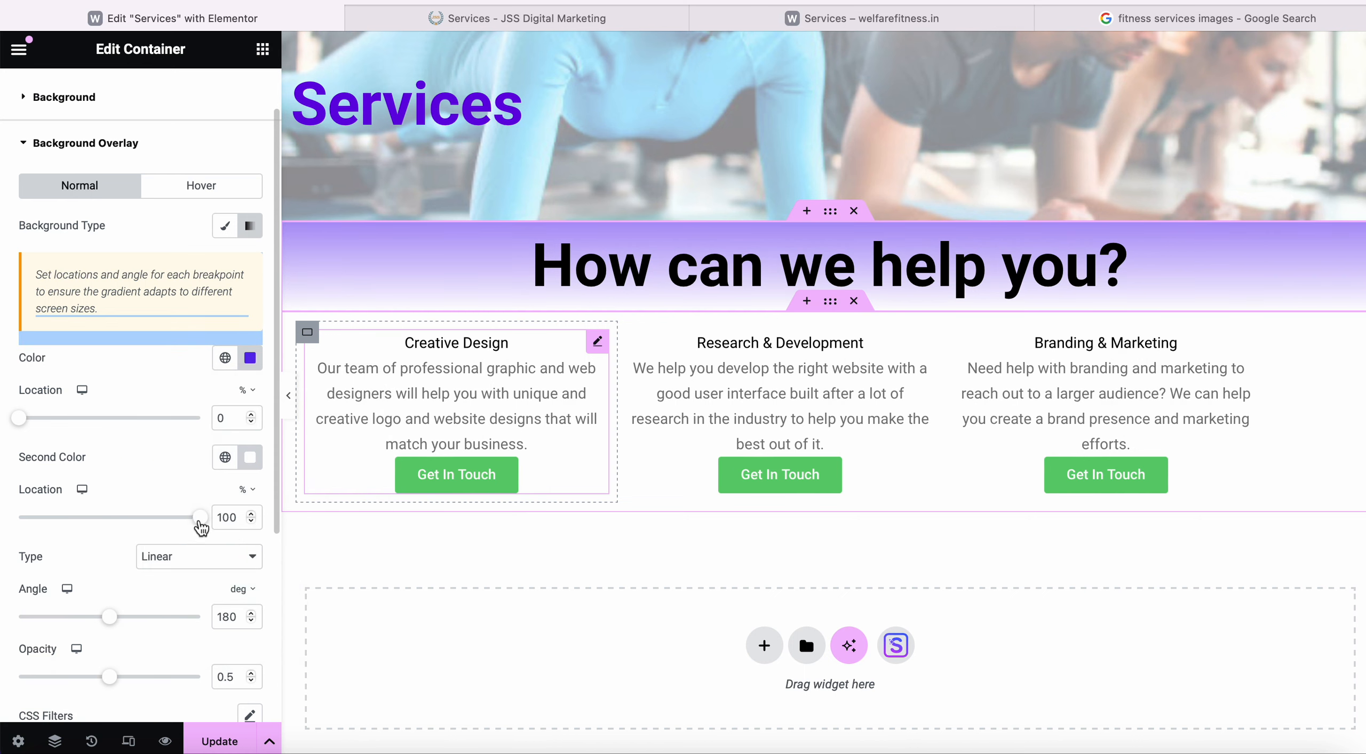
Make the overlay solid #4202F3: second colour location 0, first colour location 100.
drag(199, 518, 5, 524)
click(250, 358)
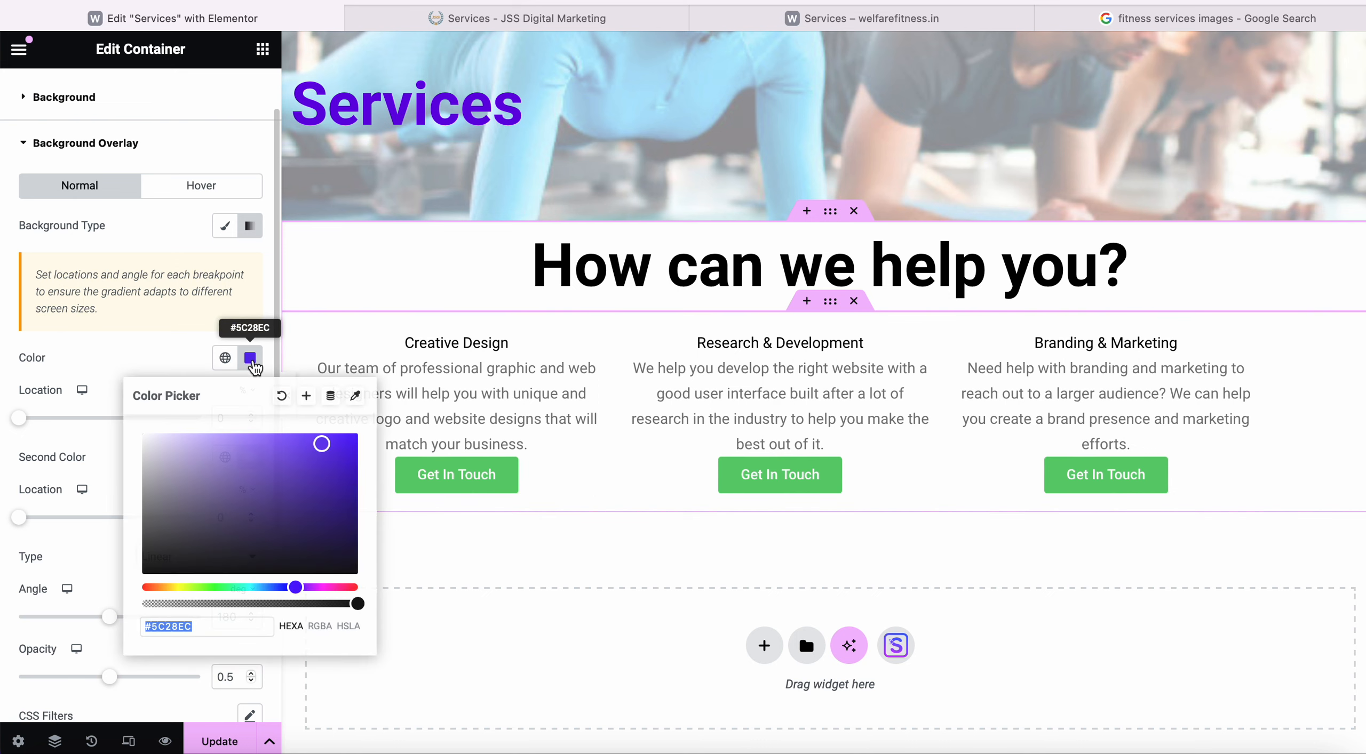
drag(319, 463, 357, 439)
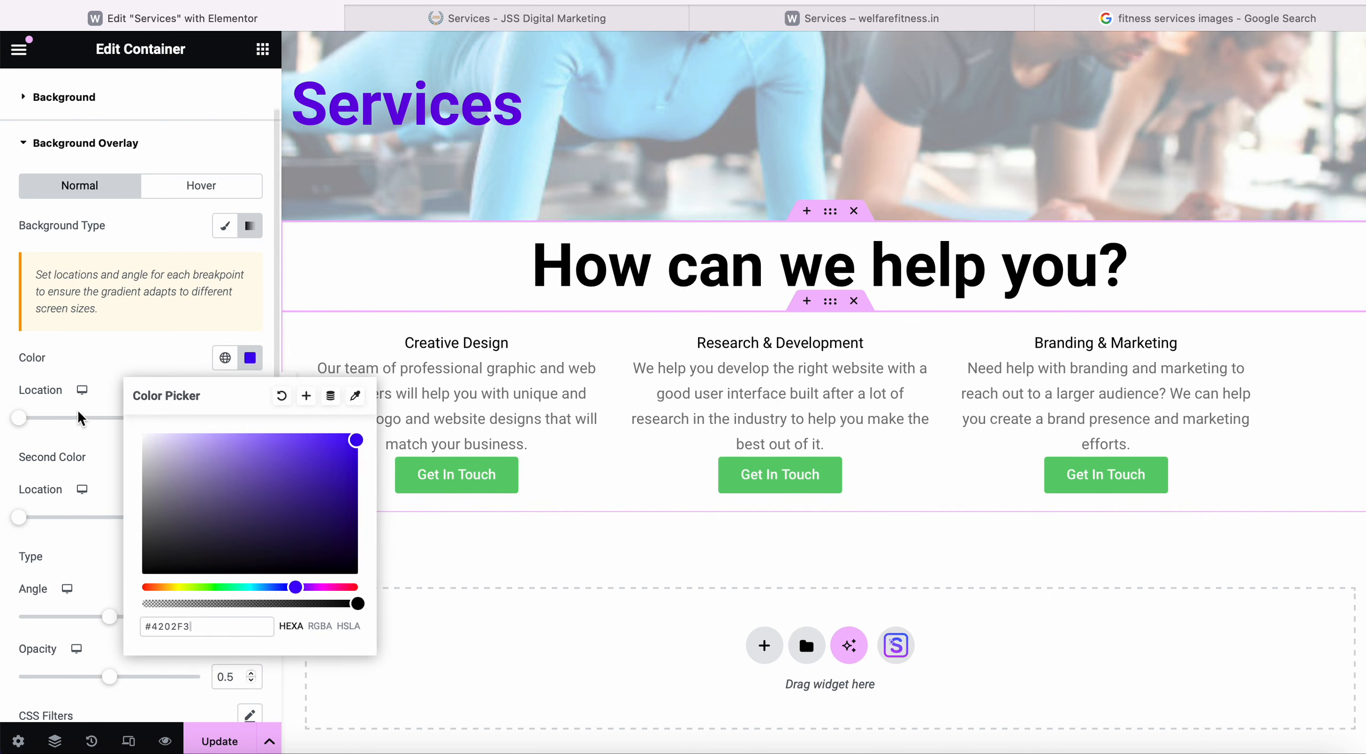
click(23, 426)
drag(21, 420, 235, 417)
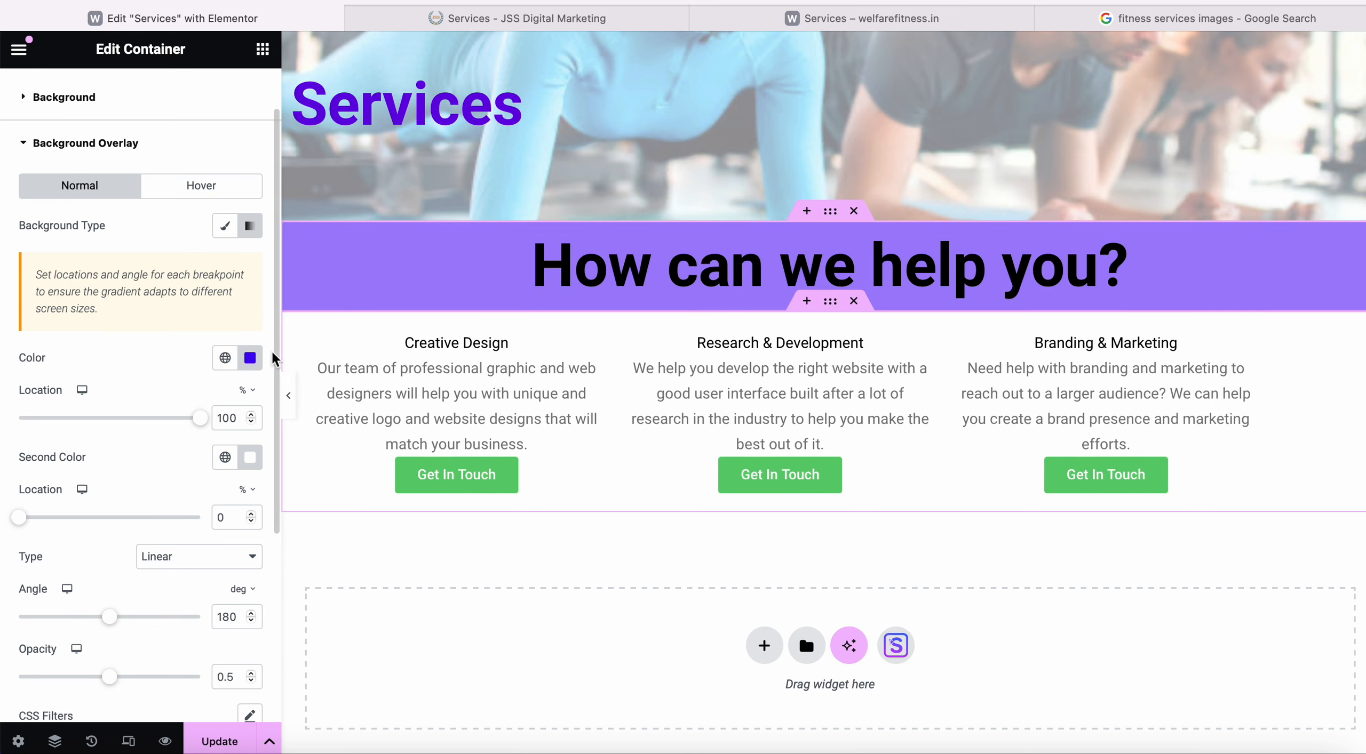
click(454, 26)
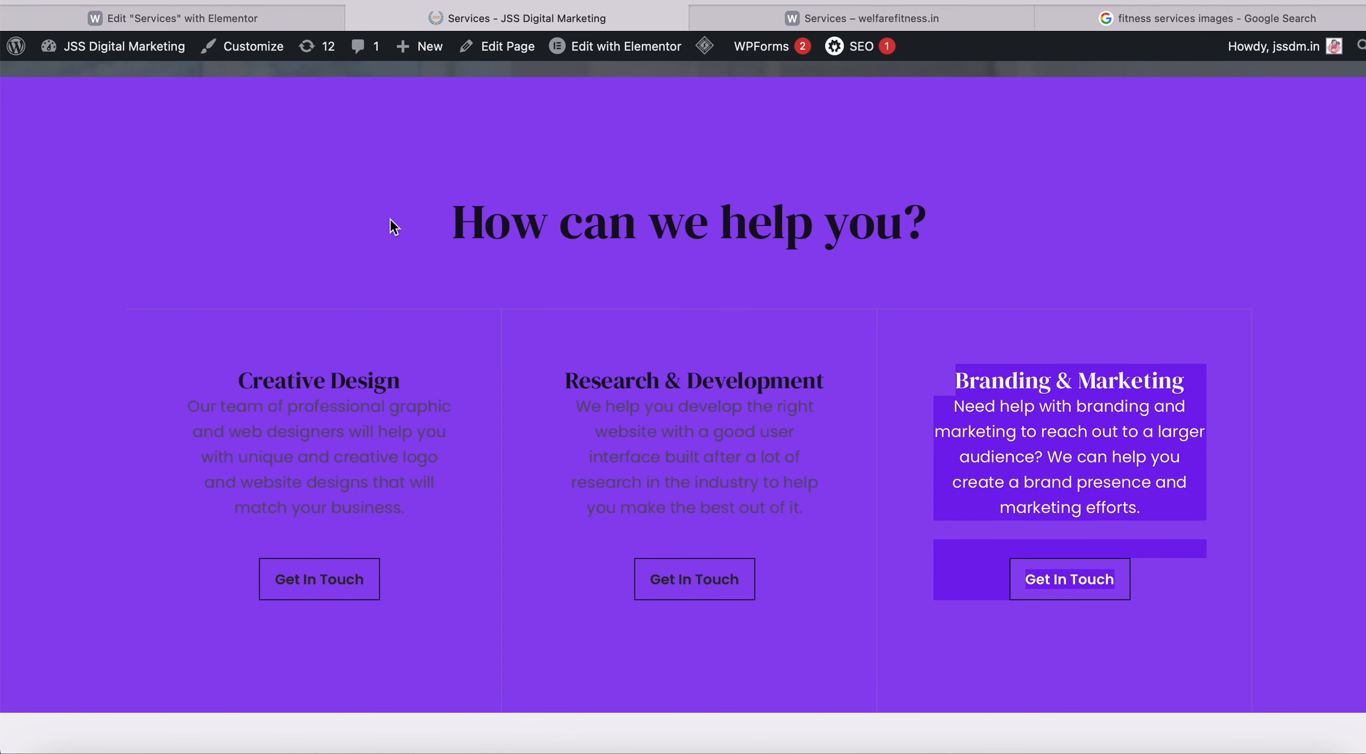
Clear the selection on the live Services page and go back to the Elementor editor.
click(349, 208)
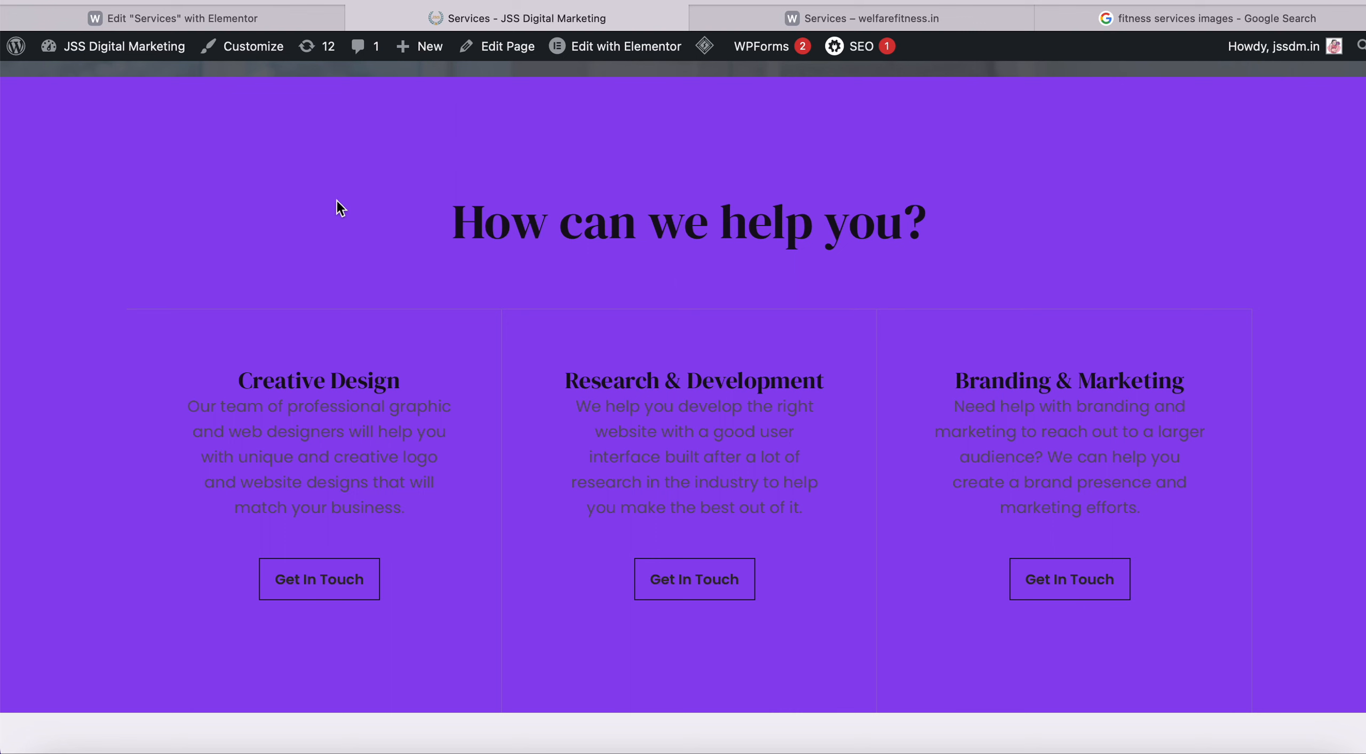
click(289, 26)
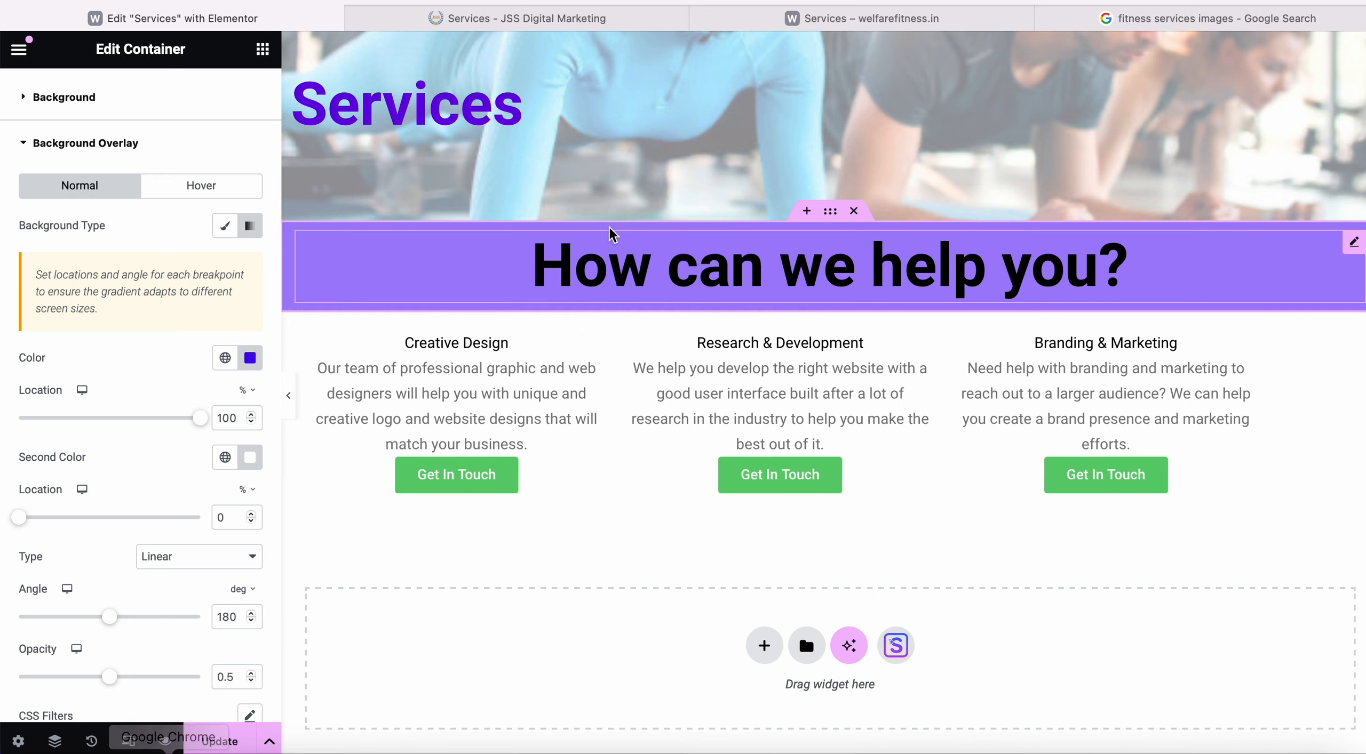
Open a new tab in another Chrome profile and load the jssdm.in homepage.
right_click(165, 751)
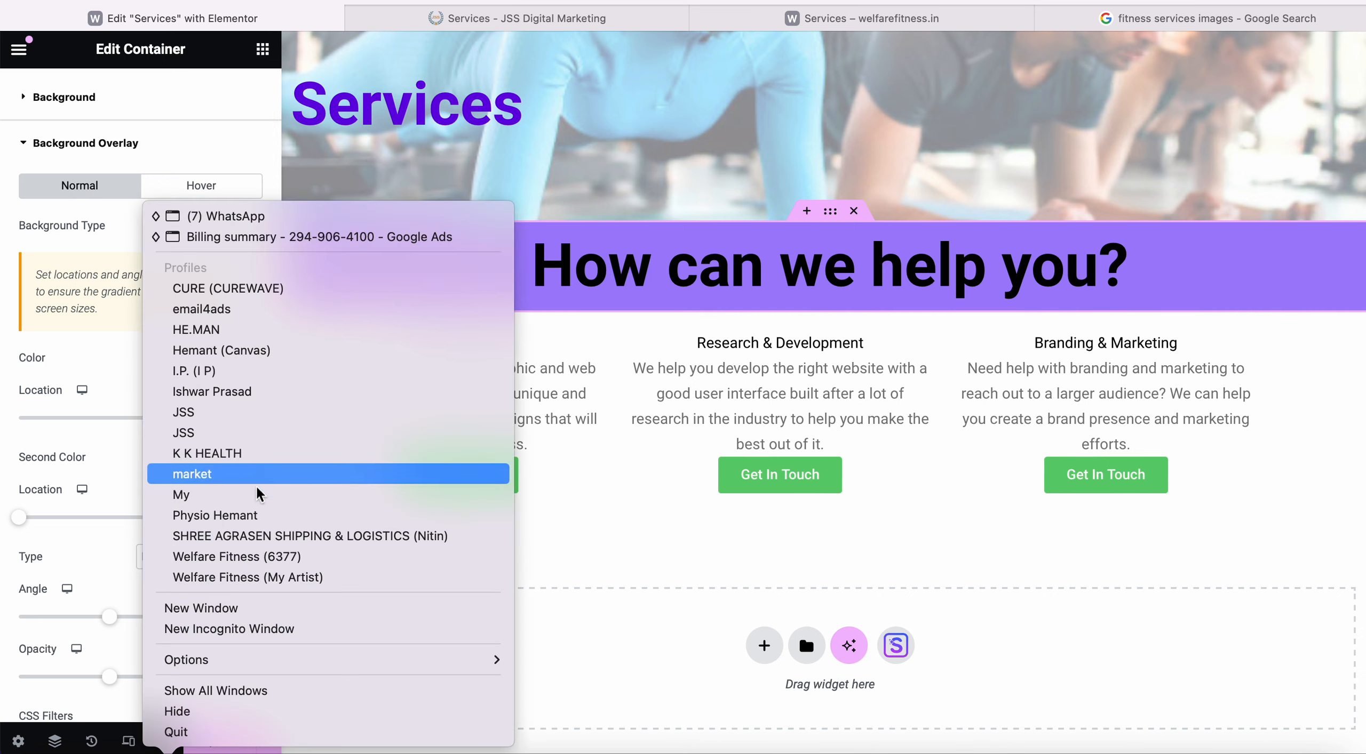
click(301, 414)
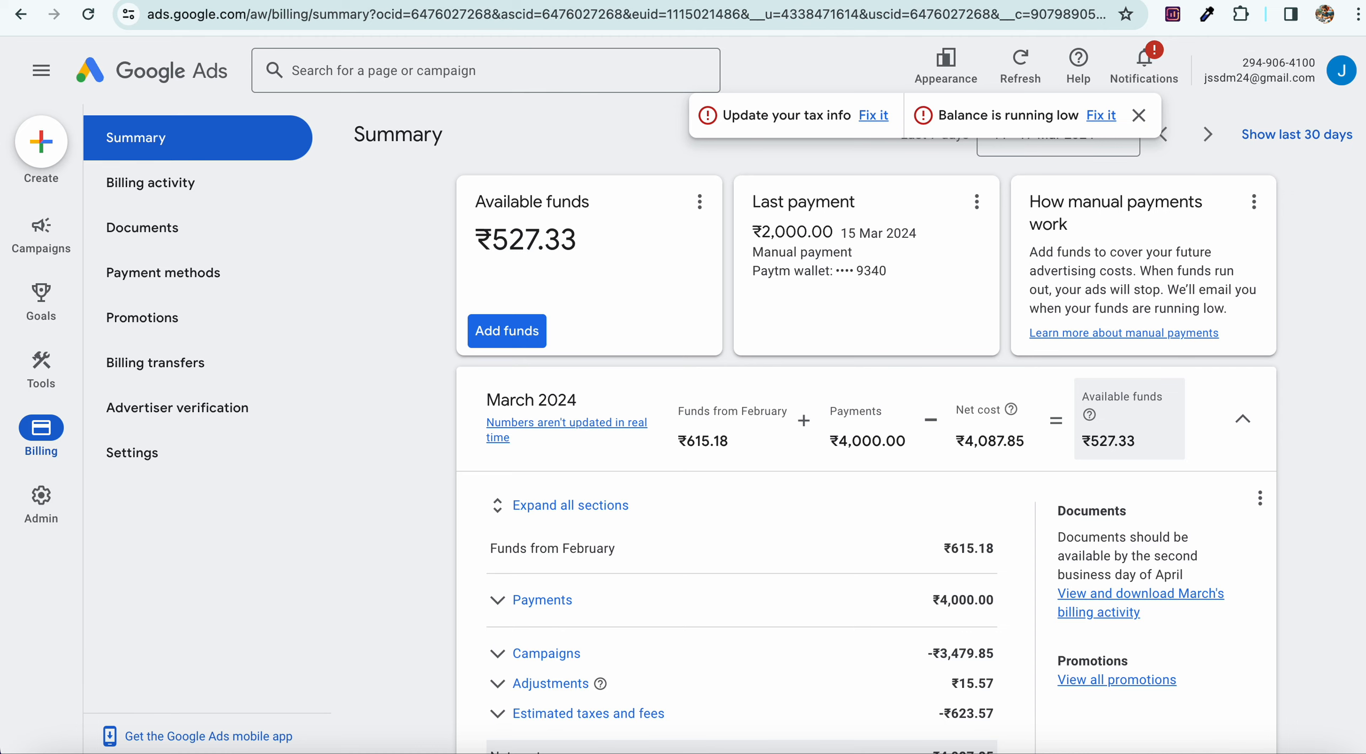
key(super+t)
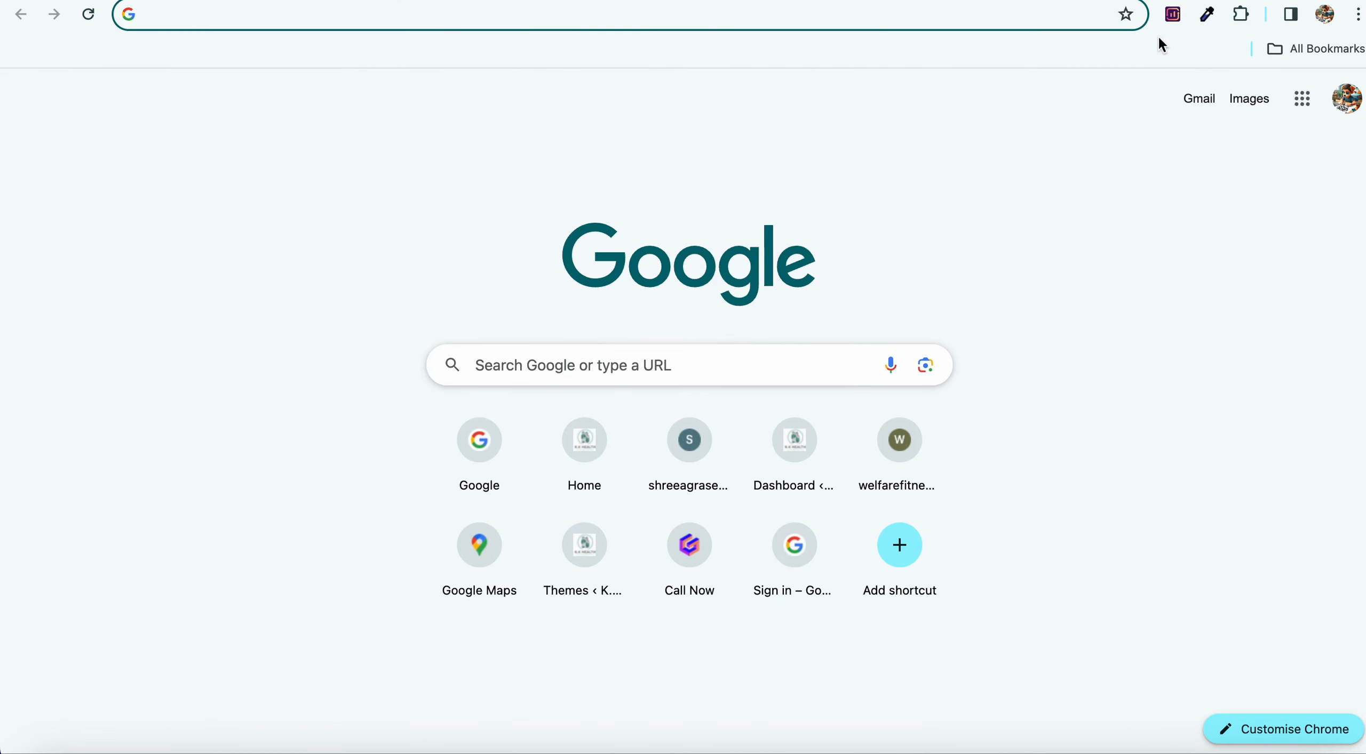
click(1207, 16)
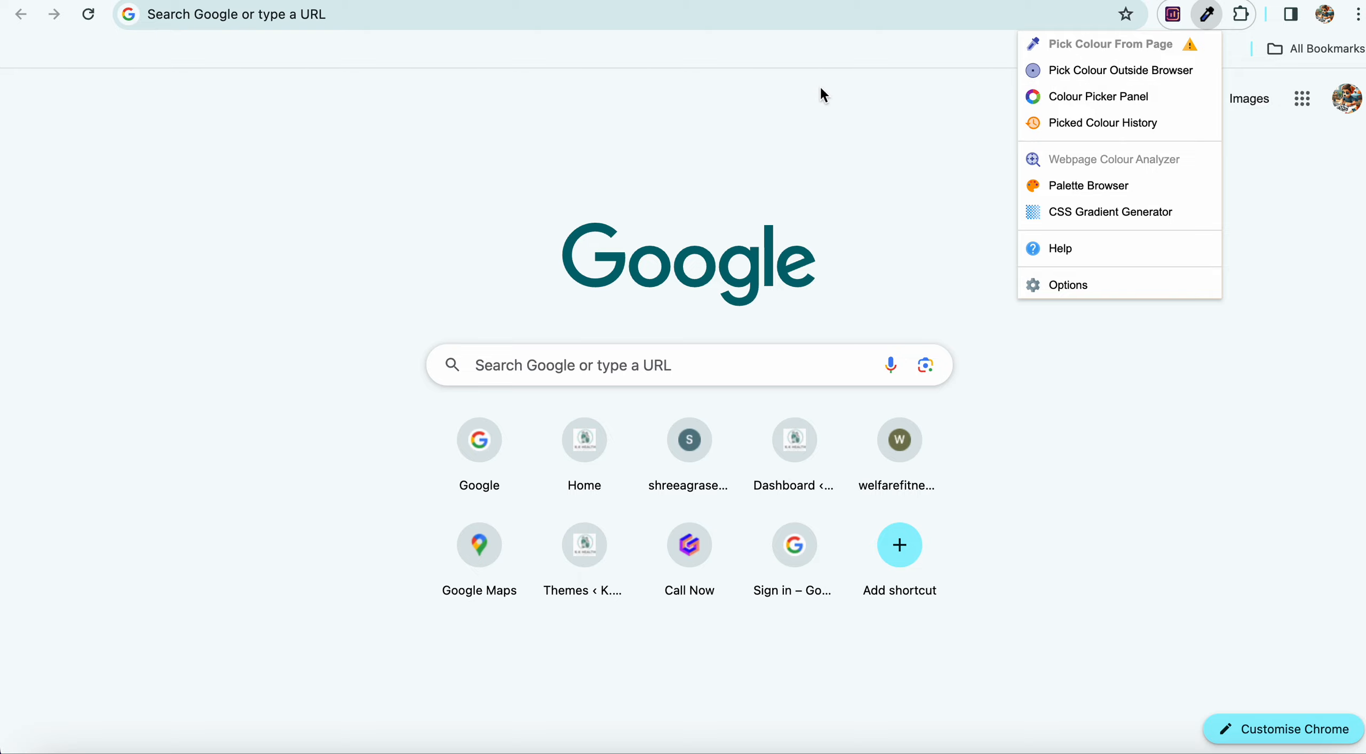
click(609, 20)
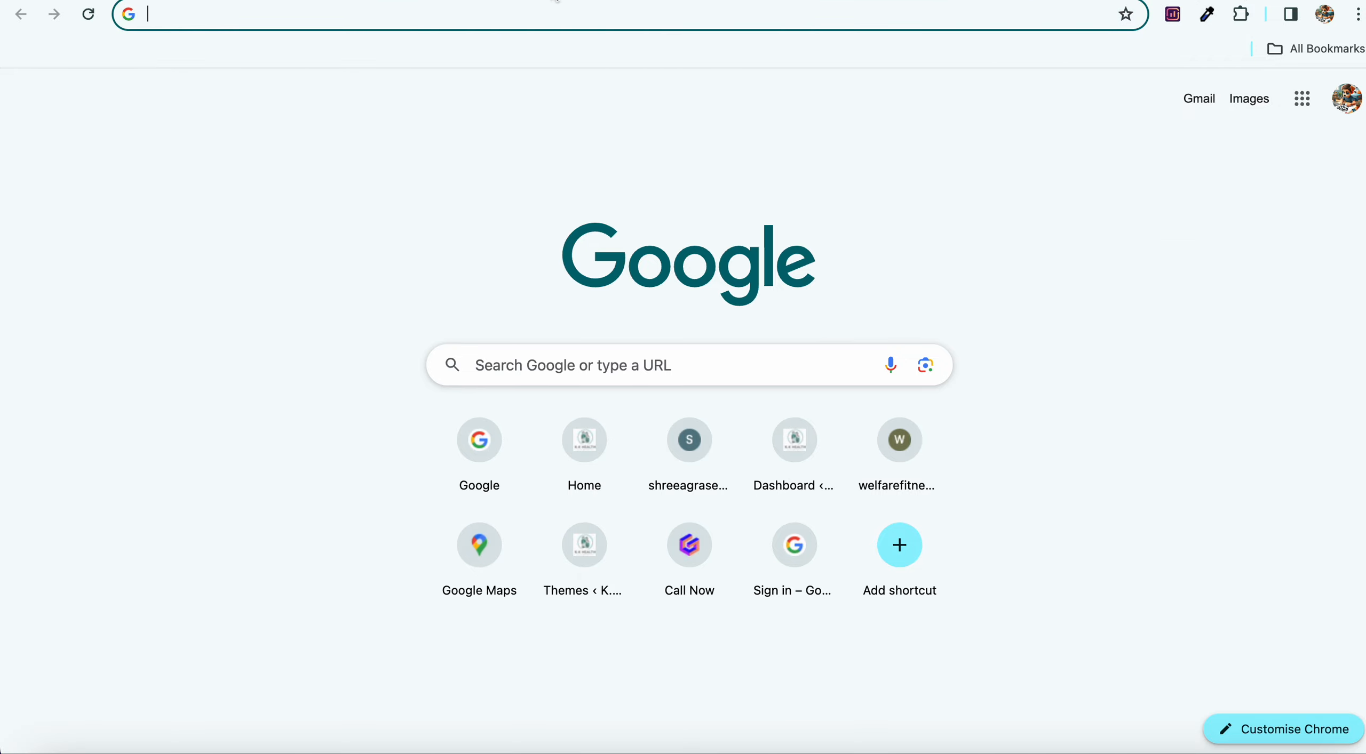
text(jss)
key(Return)
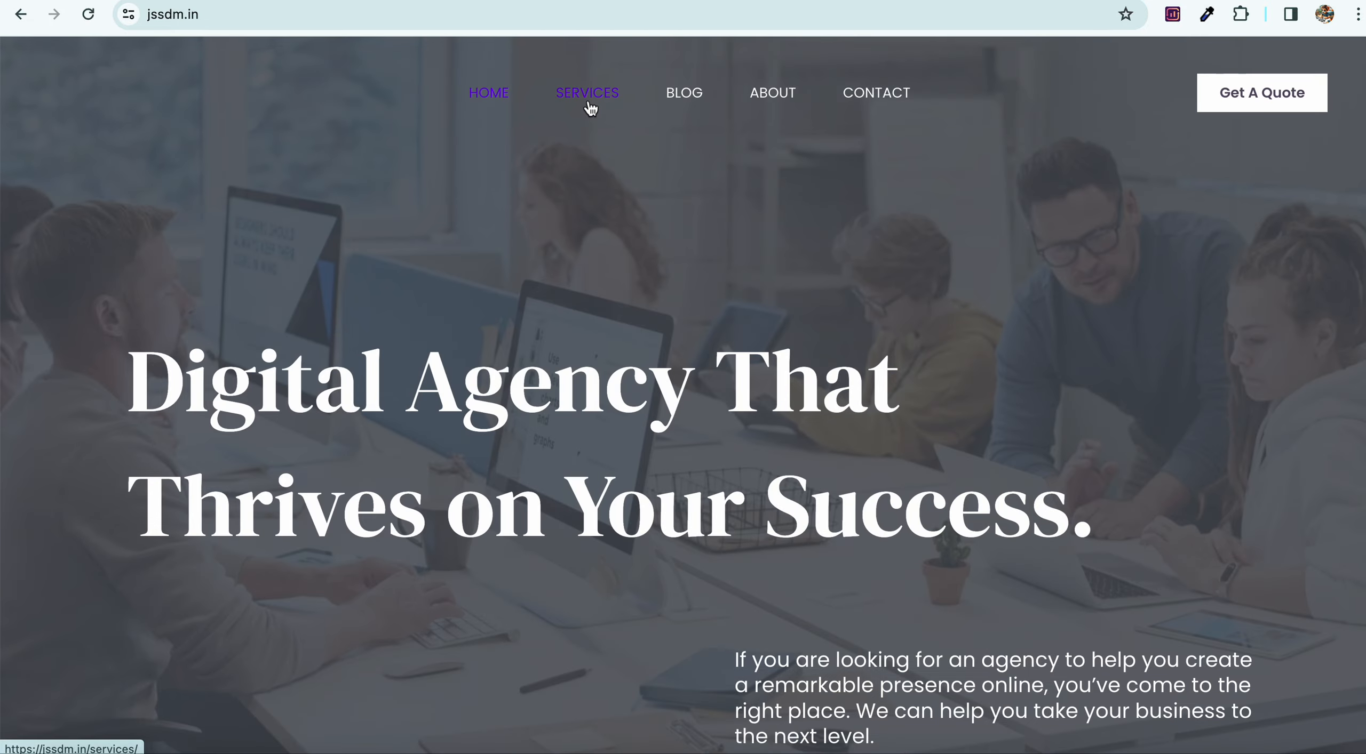
Open the live Services page and sample its purple band with ColorZilla.
click(588, 96)
scroll(553, 318, down, 5)
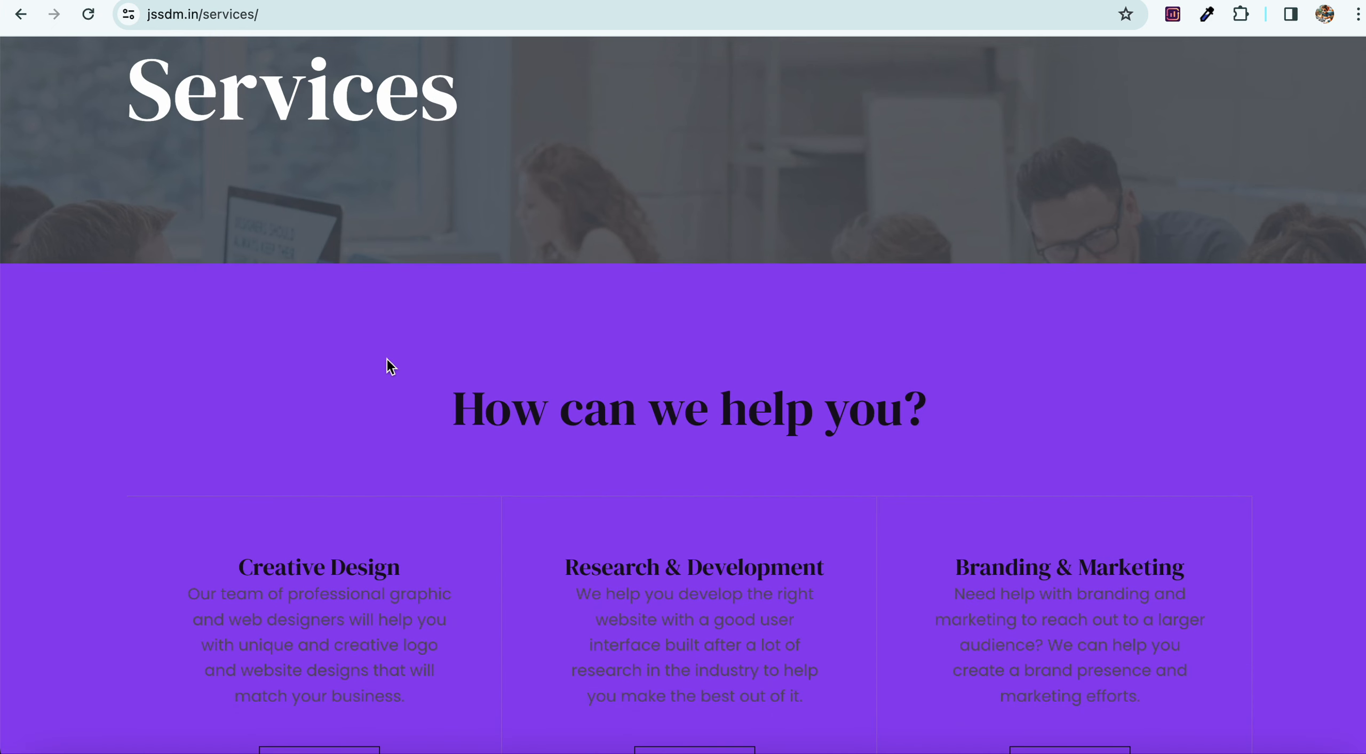
click(1208, 15)
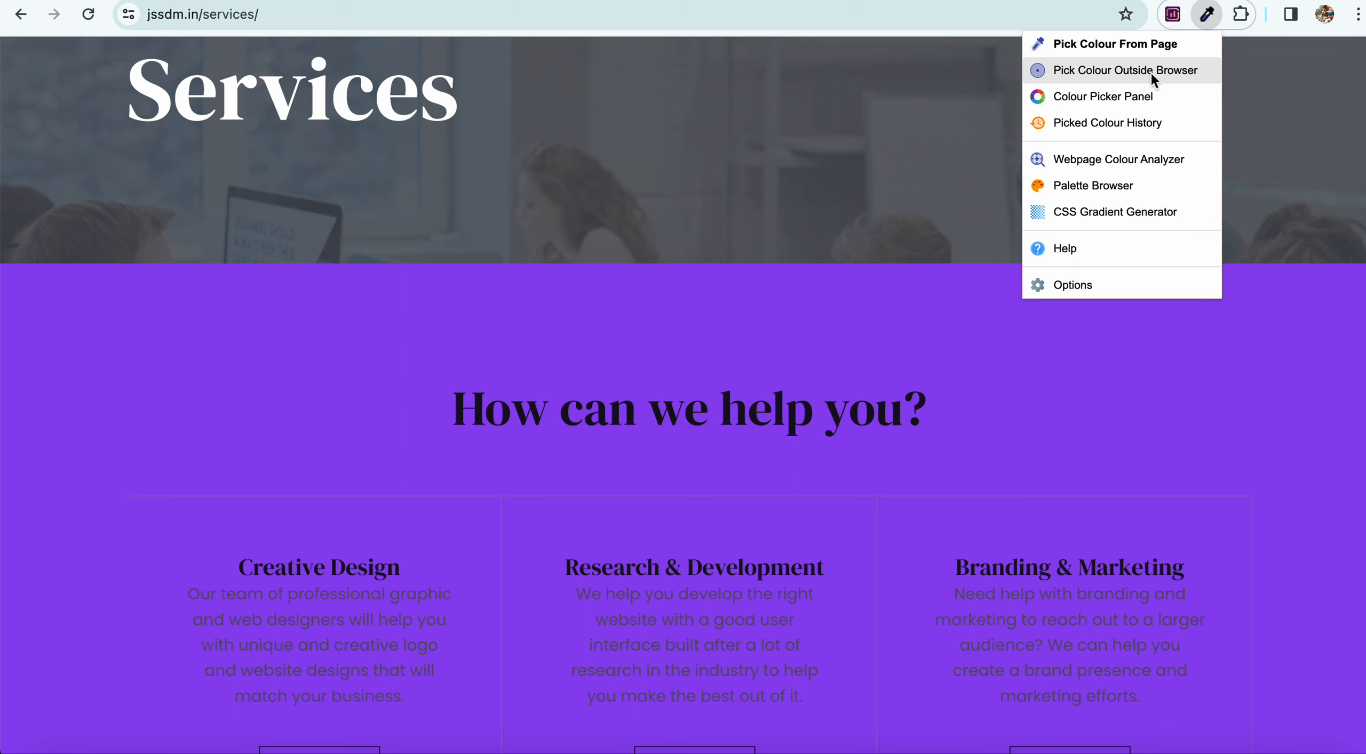
click(1133, 46)
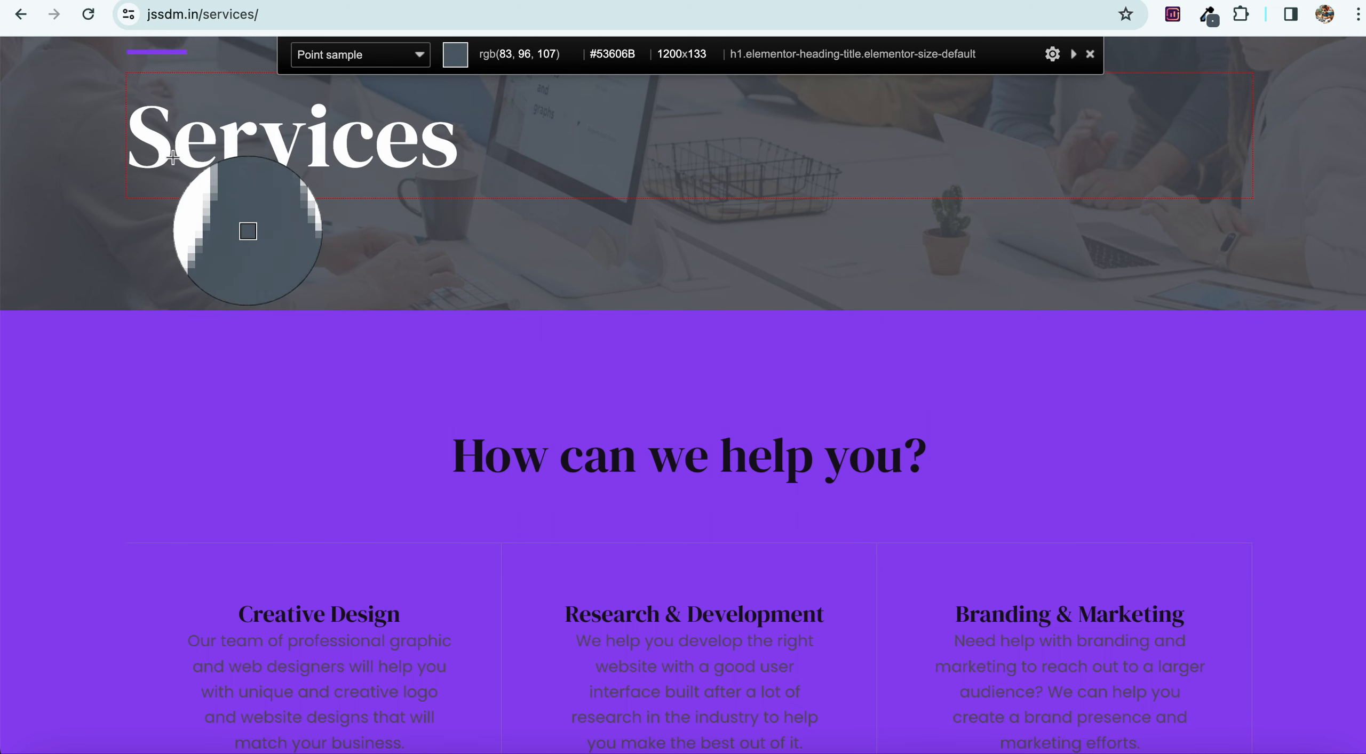
click(185, 376)
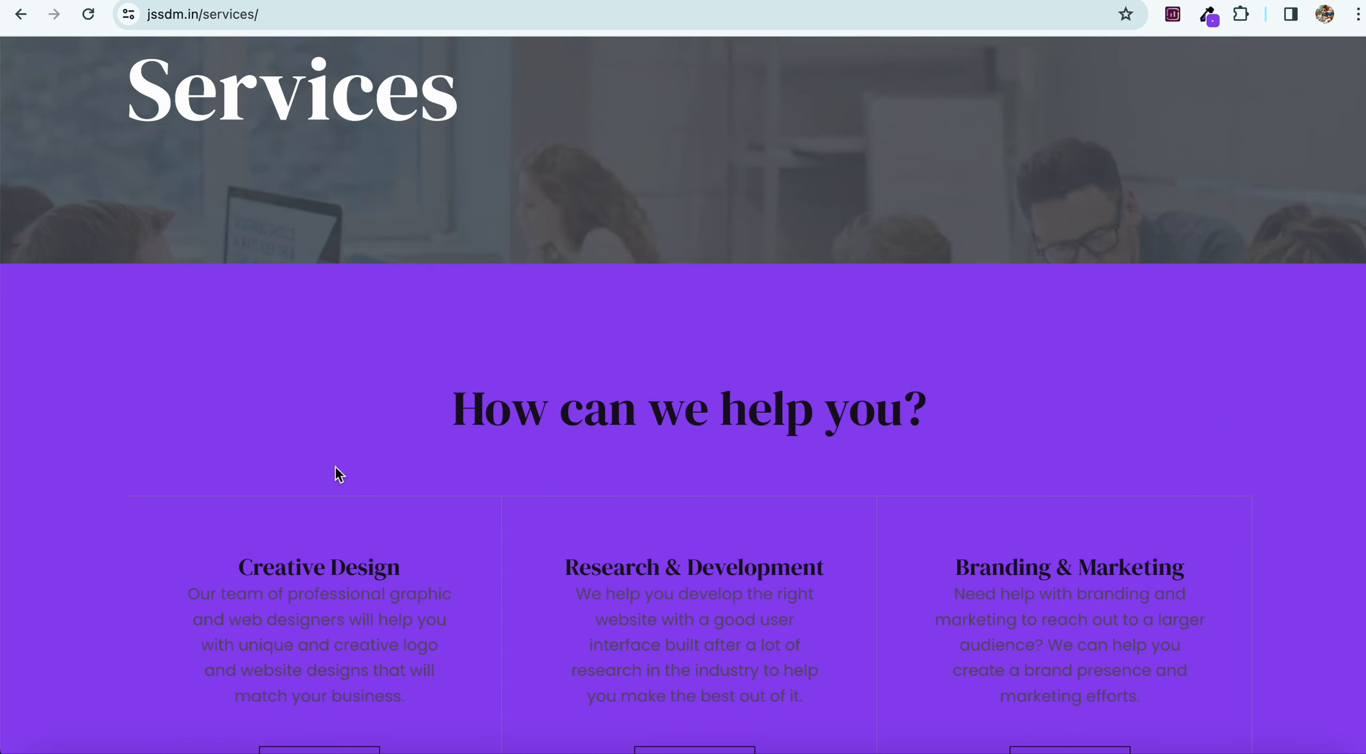
Copy the sampled hex 8d43ef from ColorZilla's panel and switch back to Elementor.
click(1212, 25)
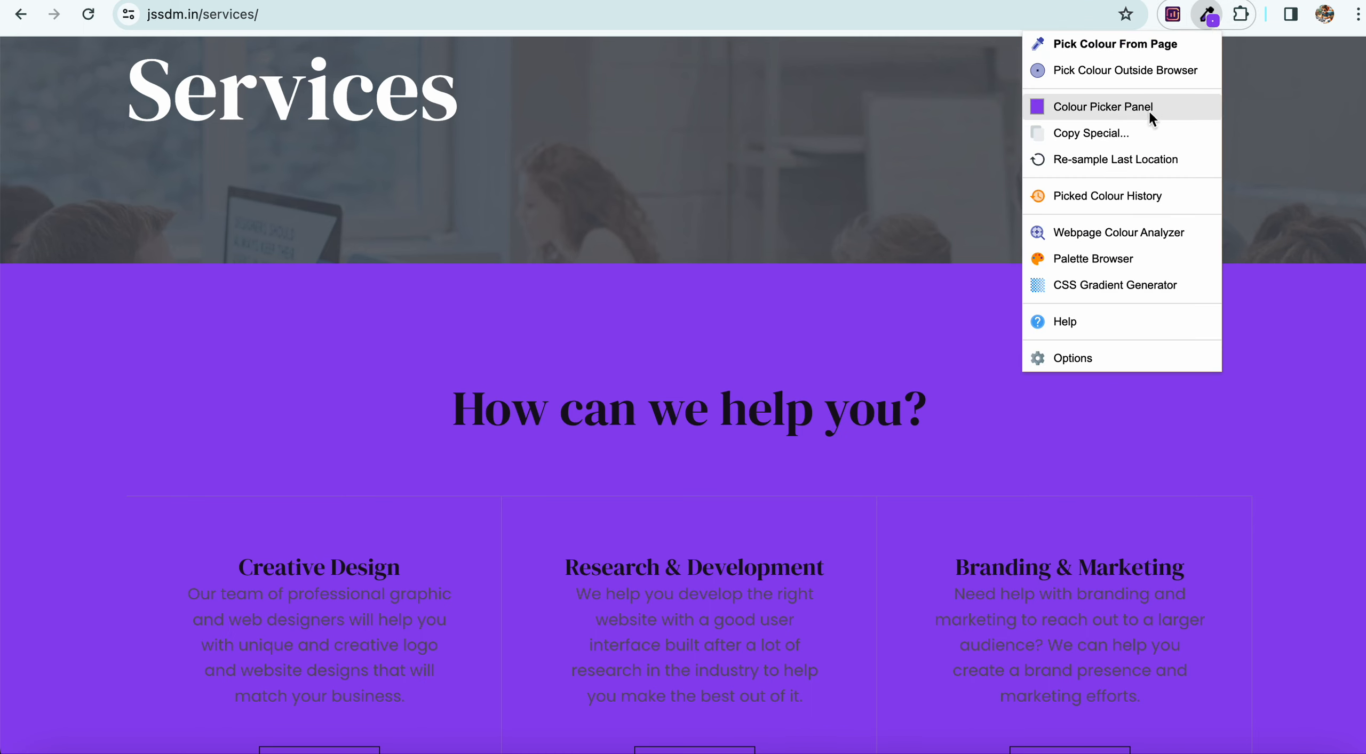
click(1148, 111)
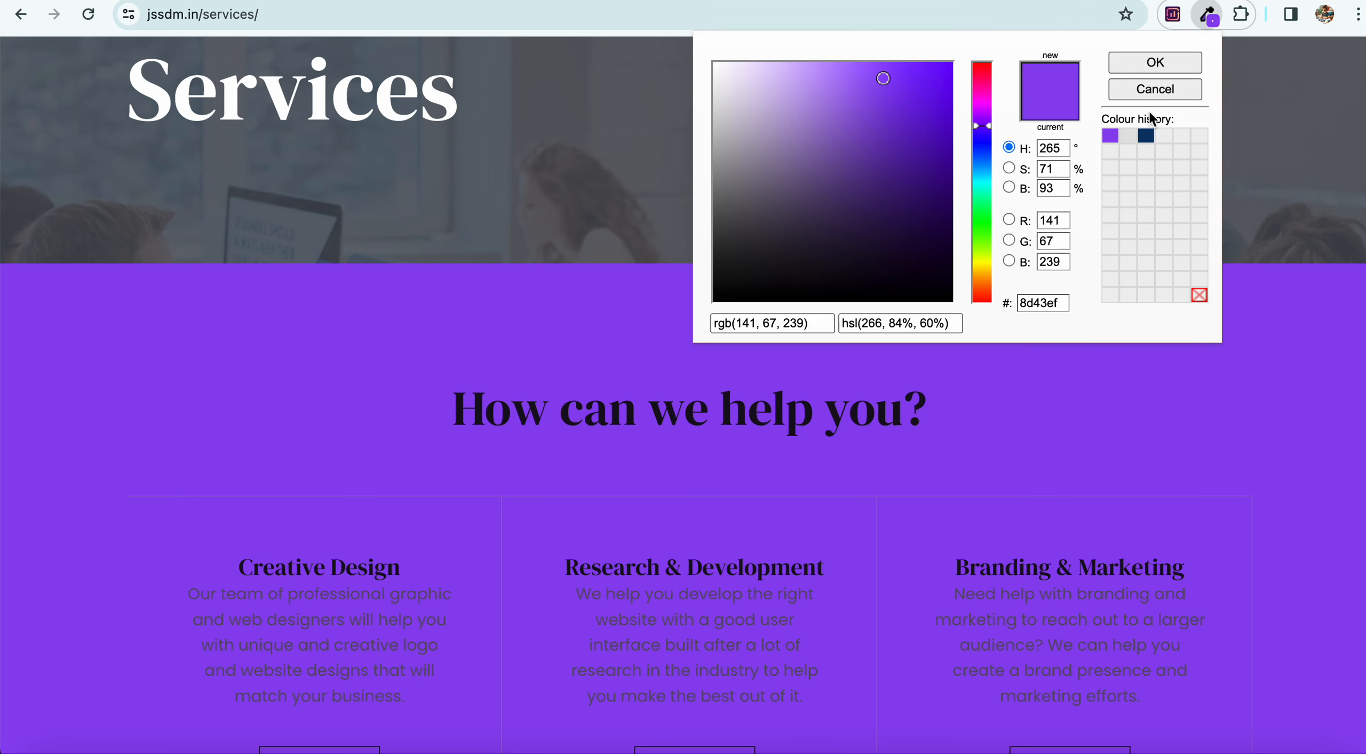
click(1062, 304)
double_click(1062, 305)
right_click(1030, 301)
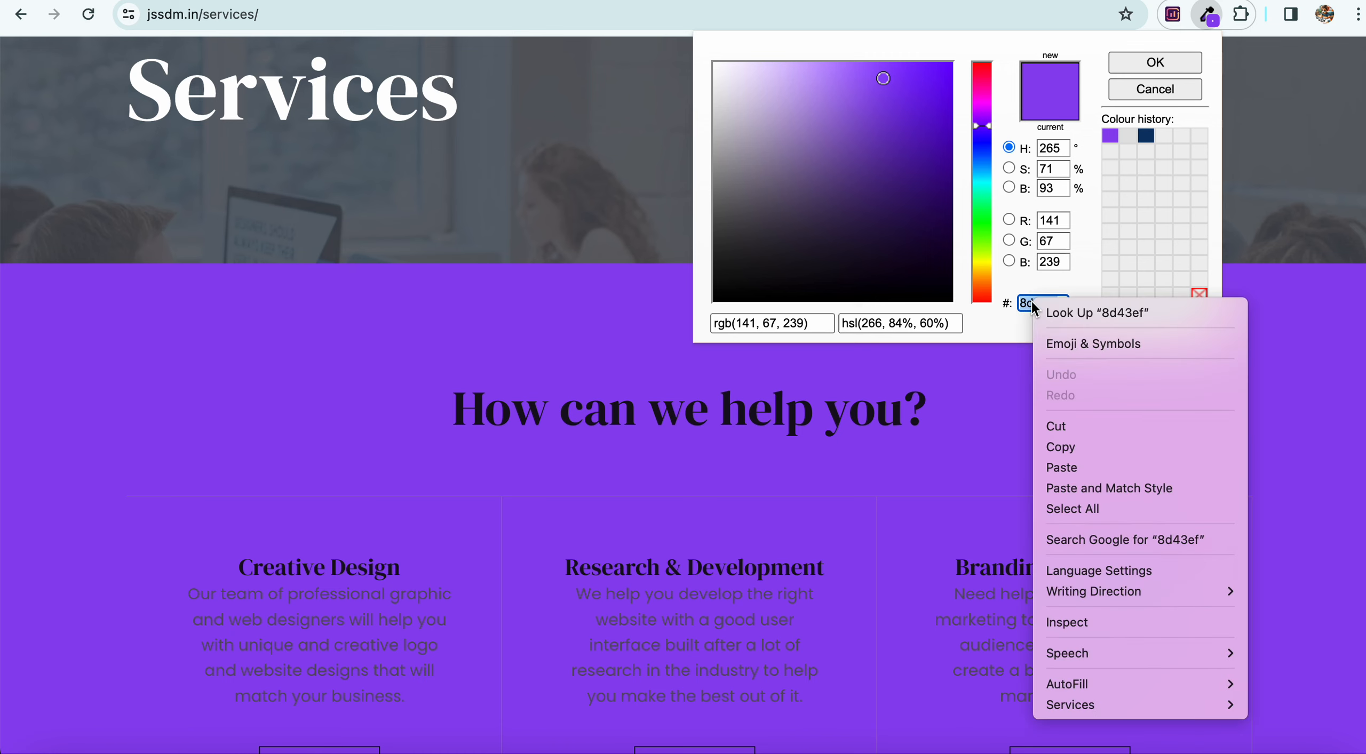
click(1061, 448)
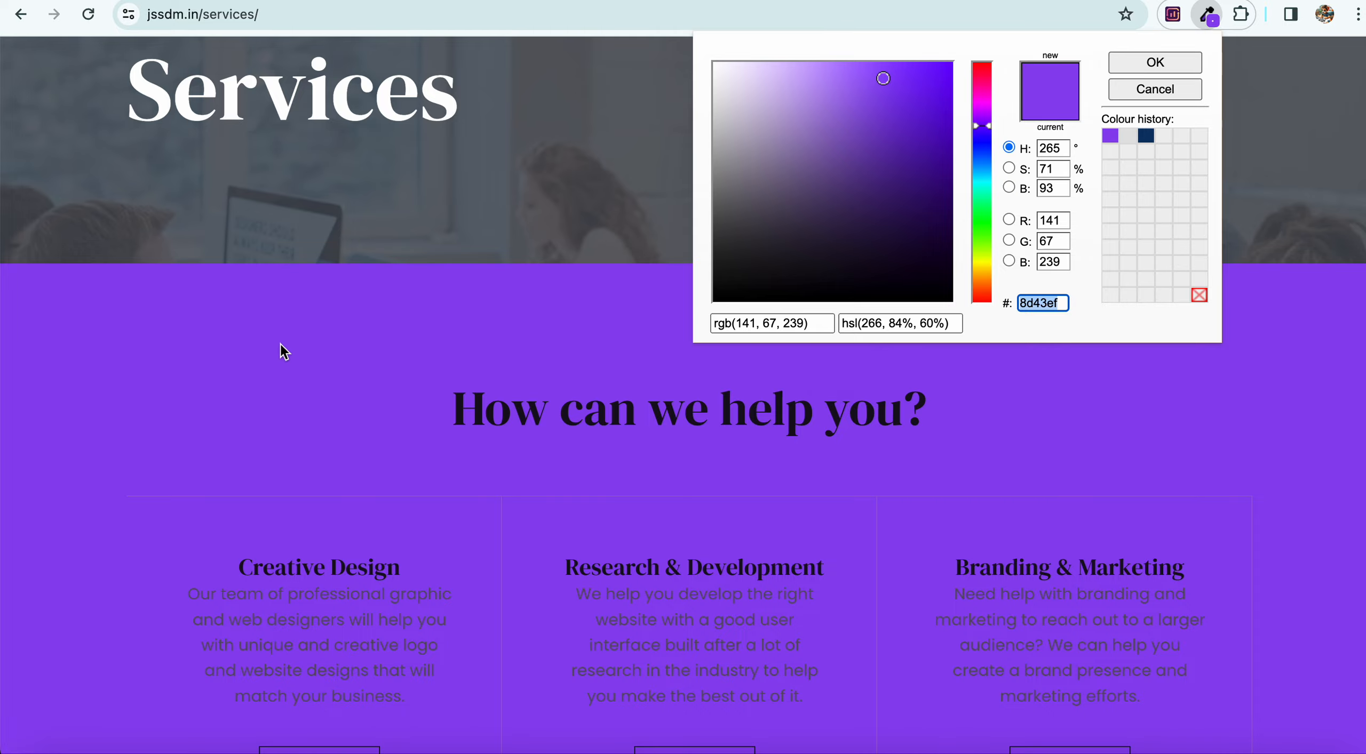
key(ctrl+Up)
click(387, 278)
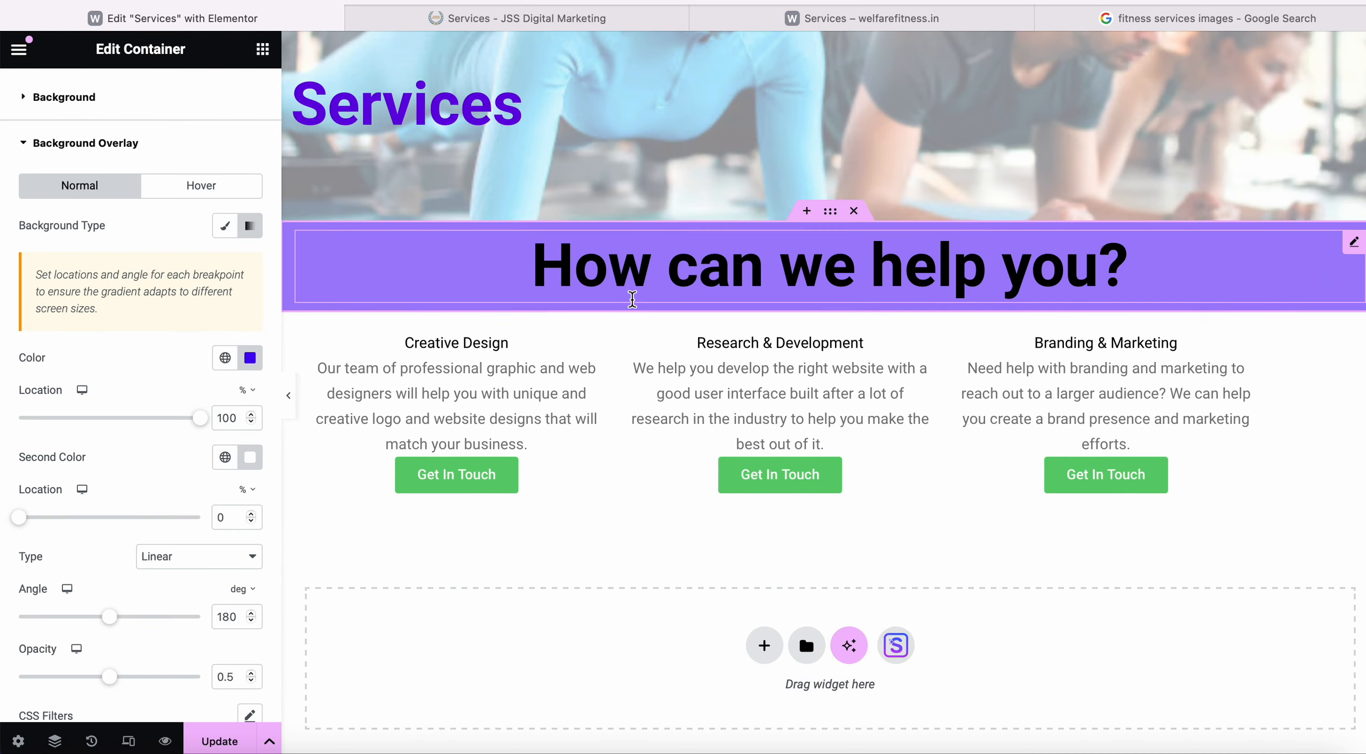
Paste 8d43ef into the first gradient colour, keeping its location at 100.
click(251, 359)
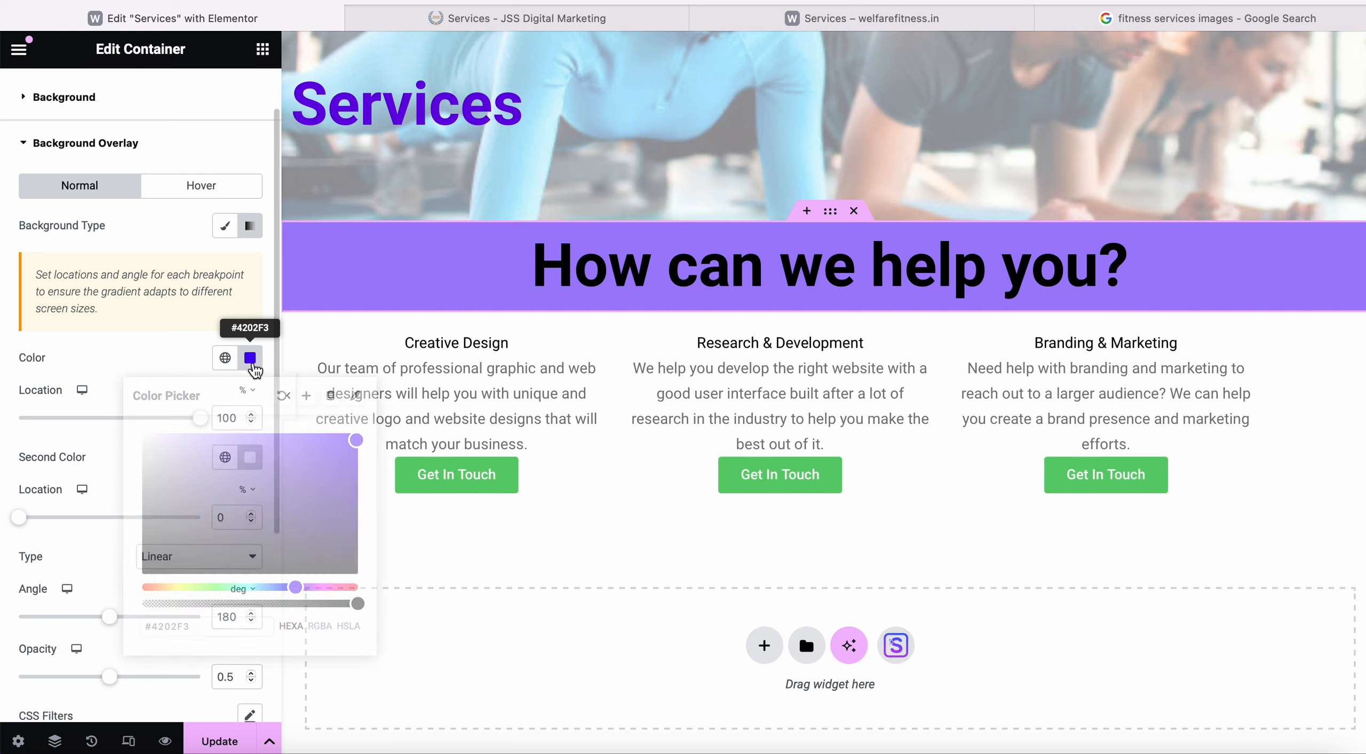
drag(215, 631, 117, 630)
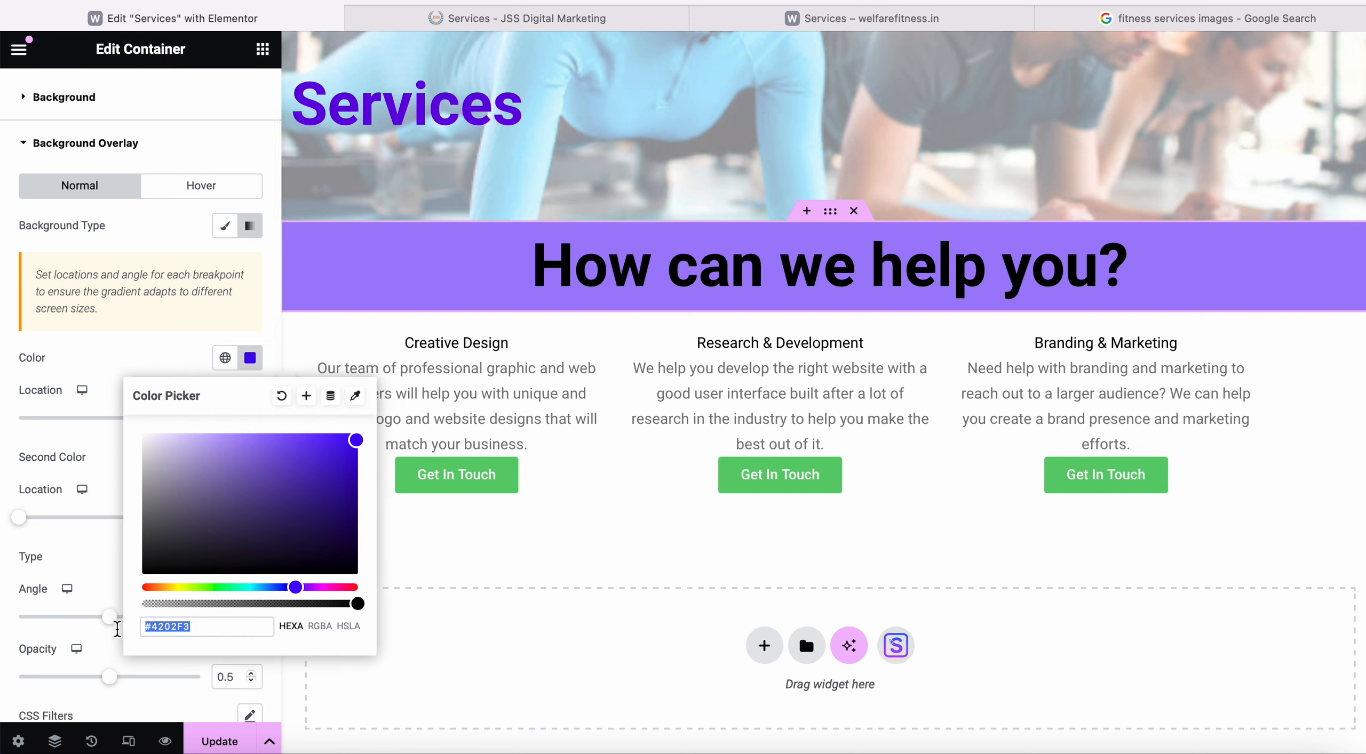
key(super+v)
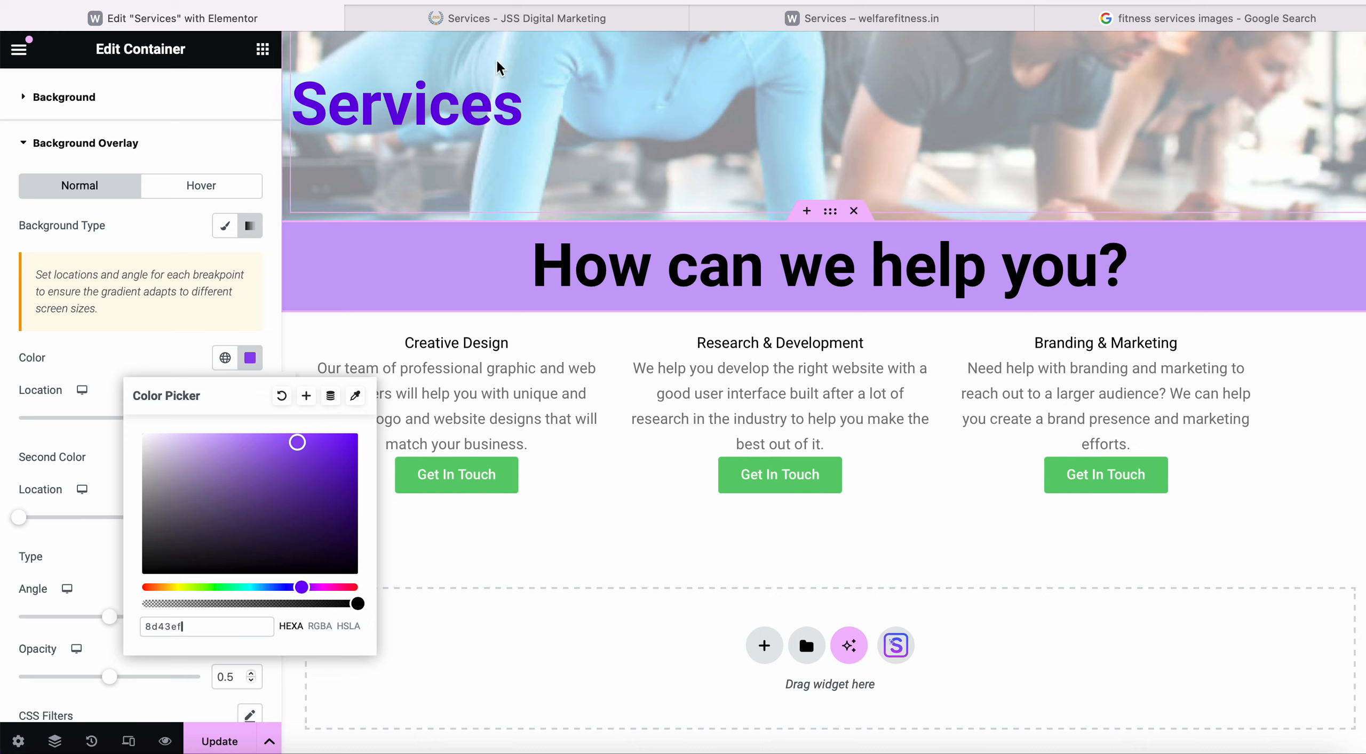
click(520, 18)
click(292, 16)
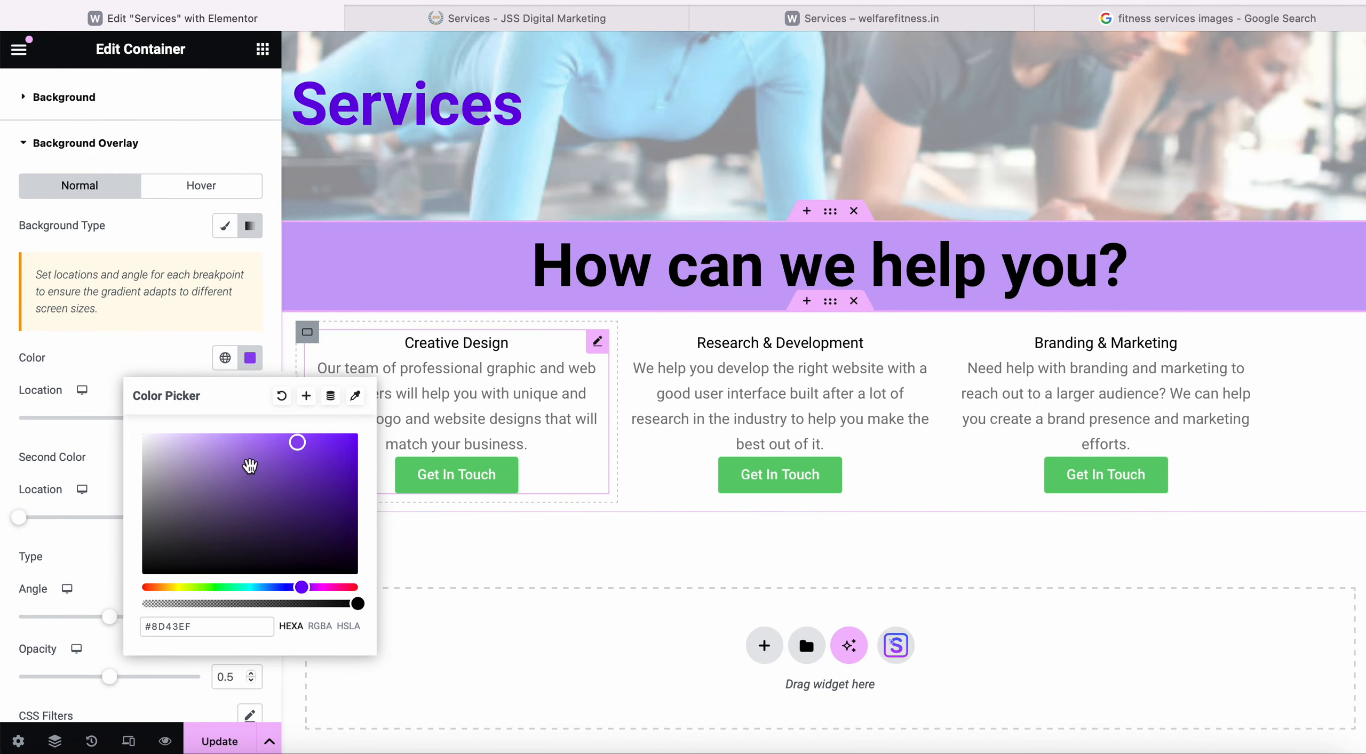
click(176, 356)
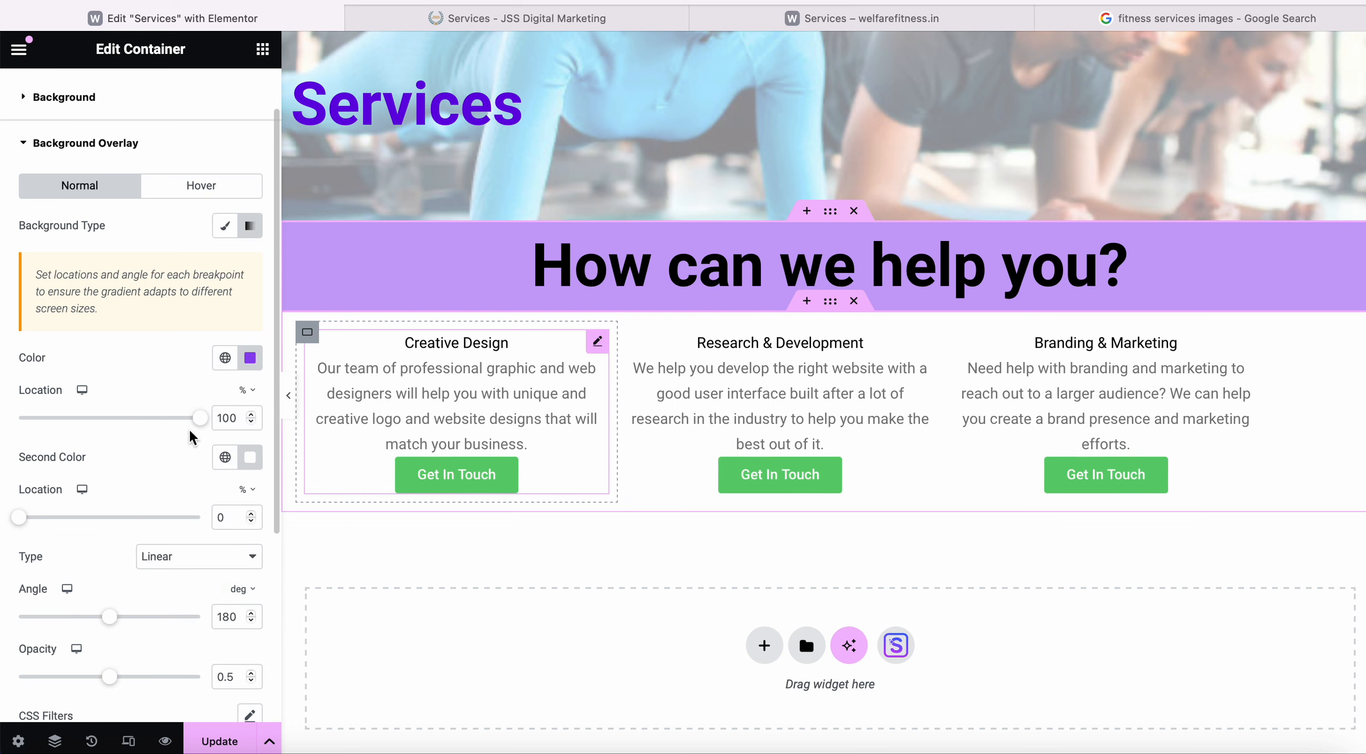
drag(200, 418, 266, 428)
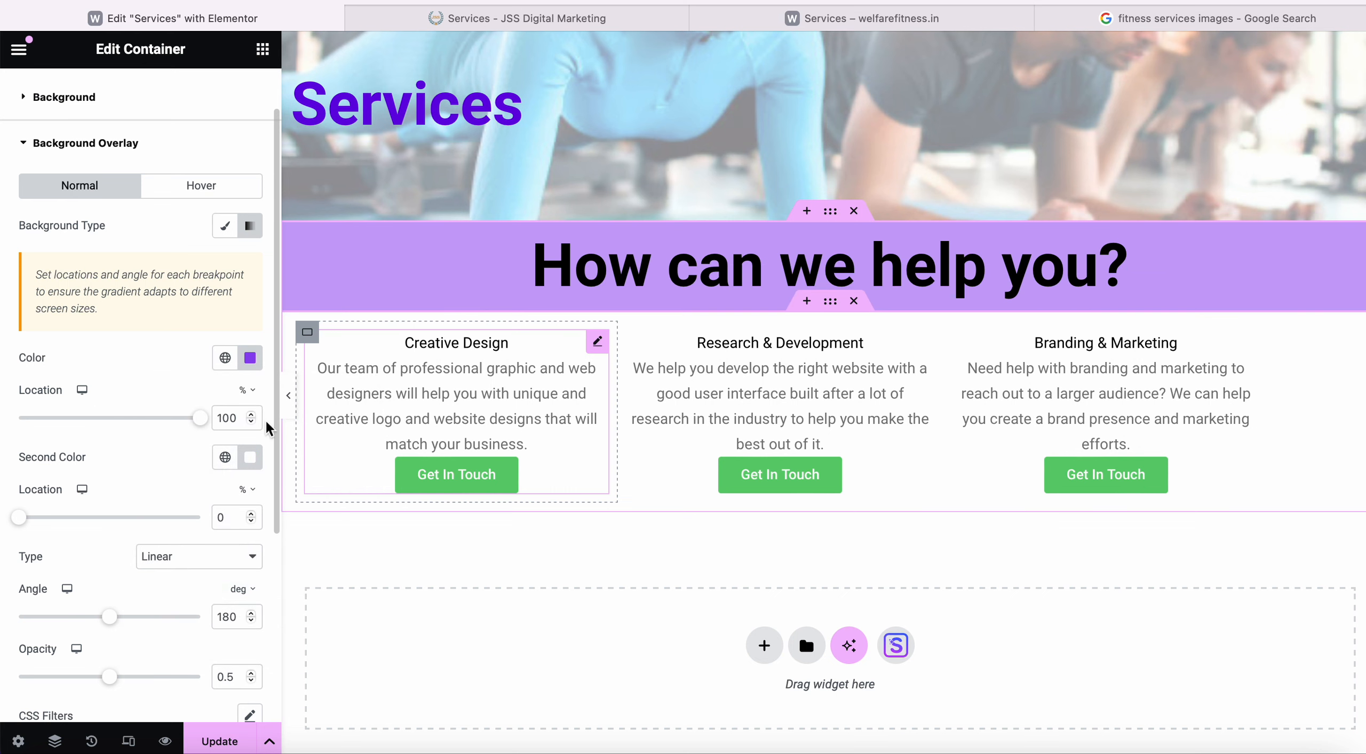
Adjust the overlay purple to #6E00FF and copy its hex value.
click(250, 358)
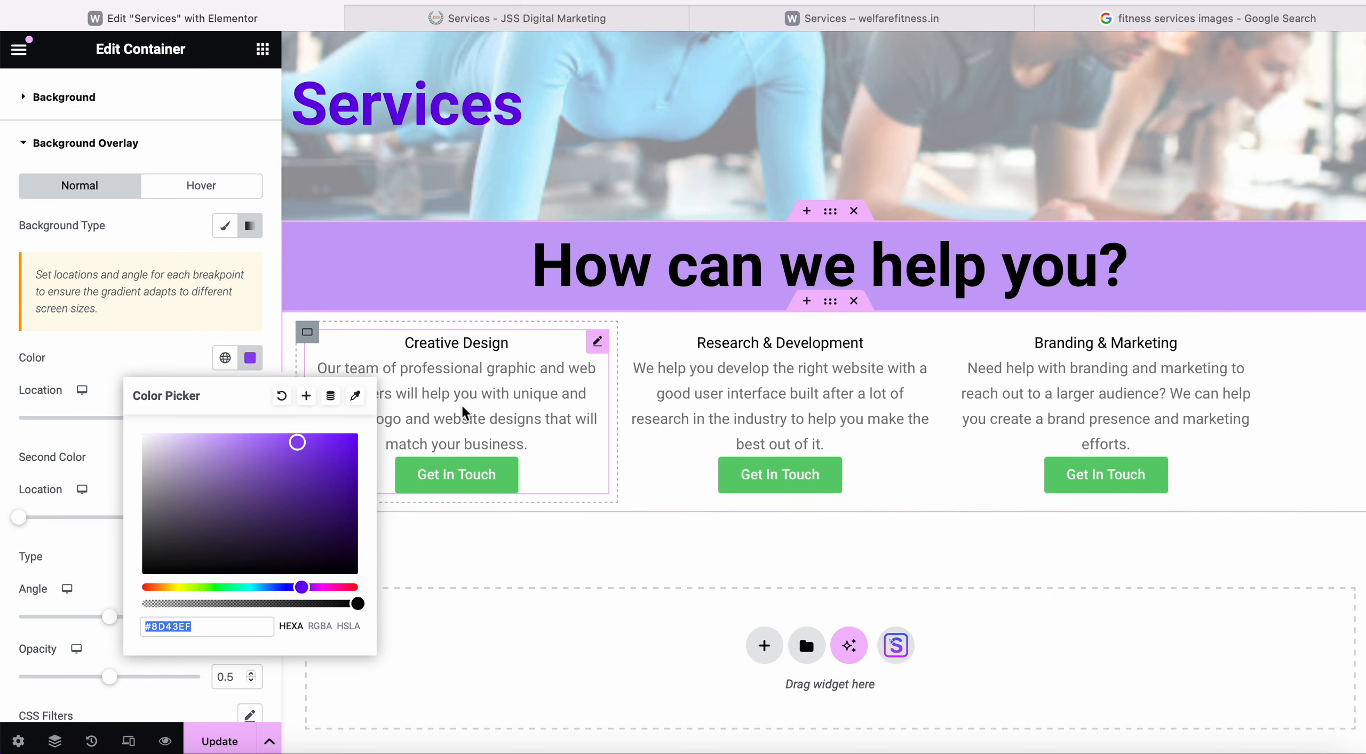
drag(297, 443, 358, 436)
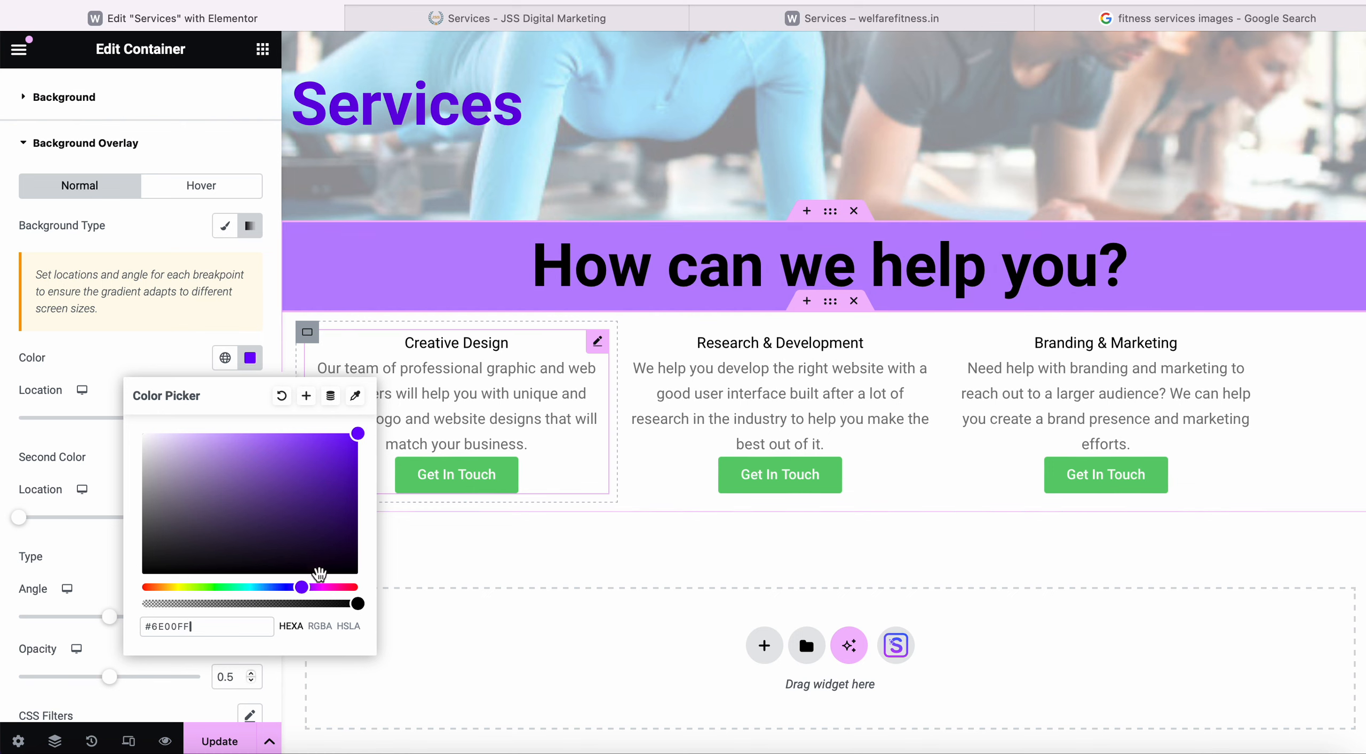
drag(358, 440, 379, 407)
drag(201, 634, 113, 627)
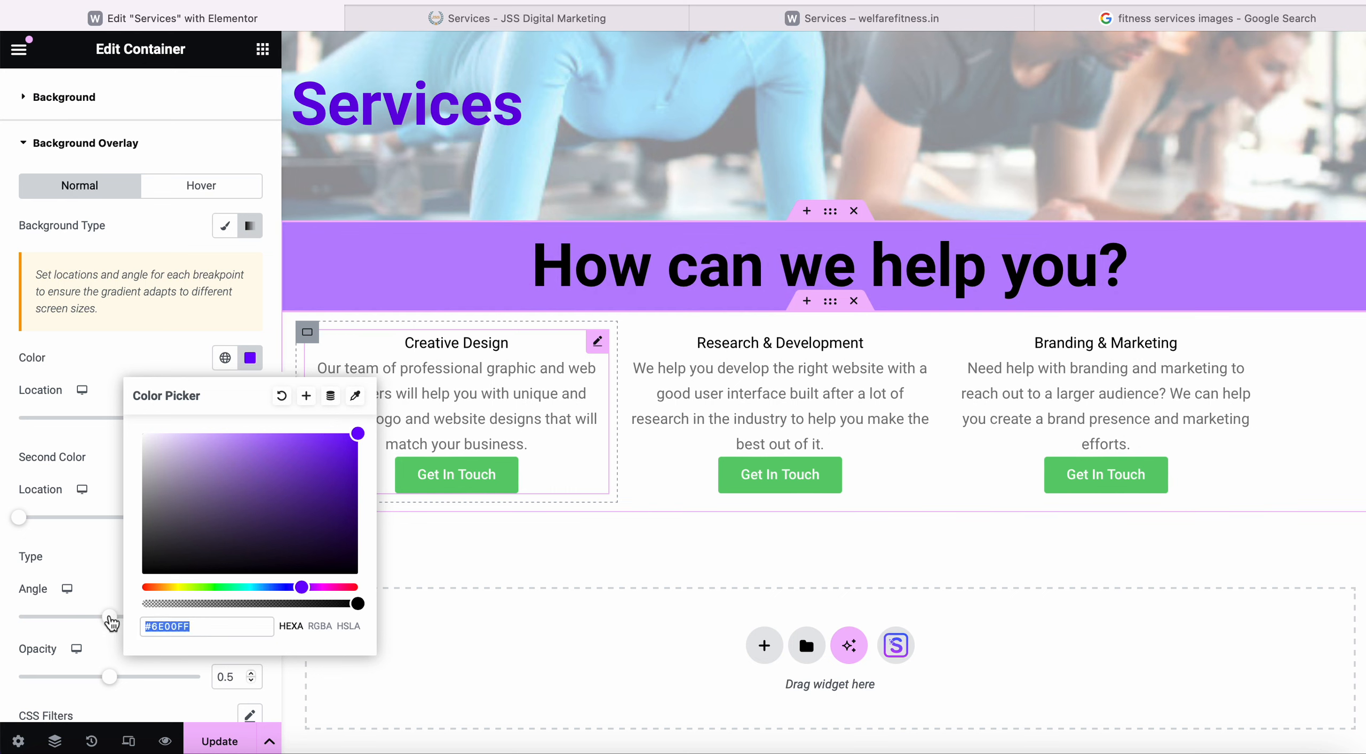
right_click(163, 630)
click(217, 489)
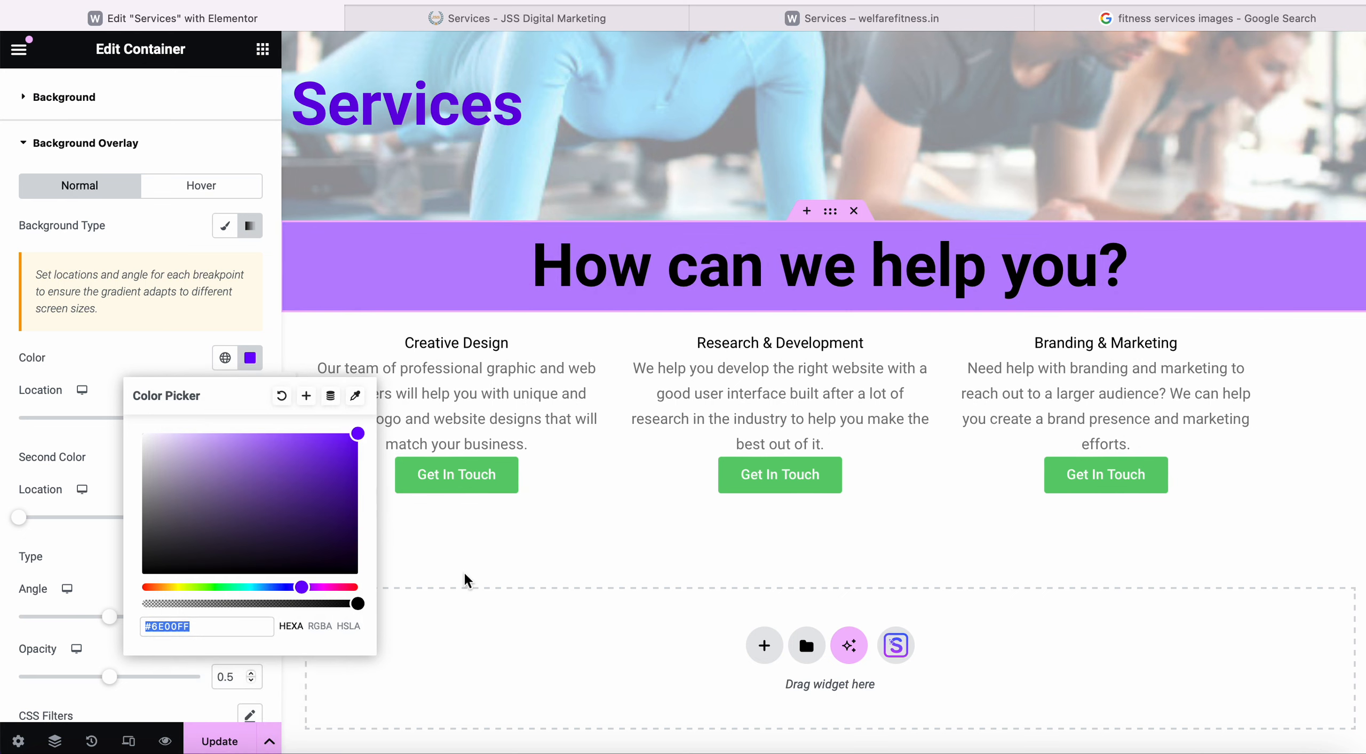
key(ctrl+Up)
Sample the live page's purple band with ColorZilla's outside-browser picker.
click(371, 545)
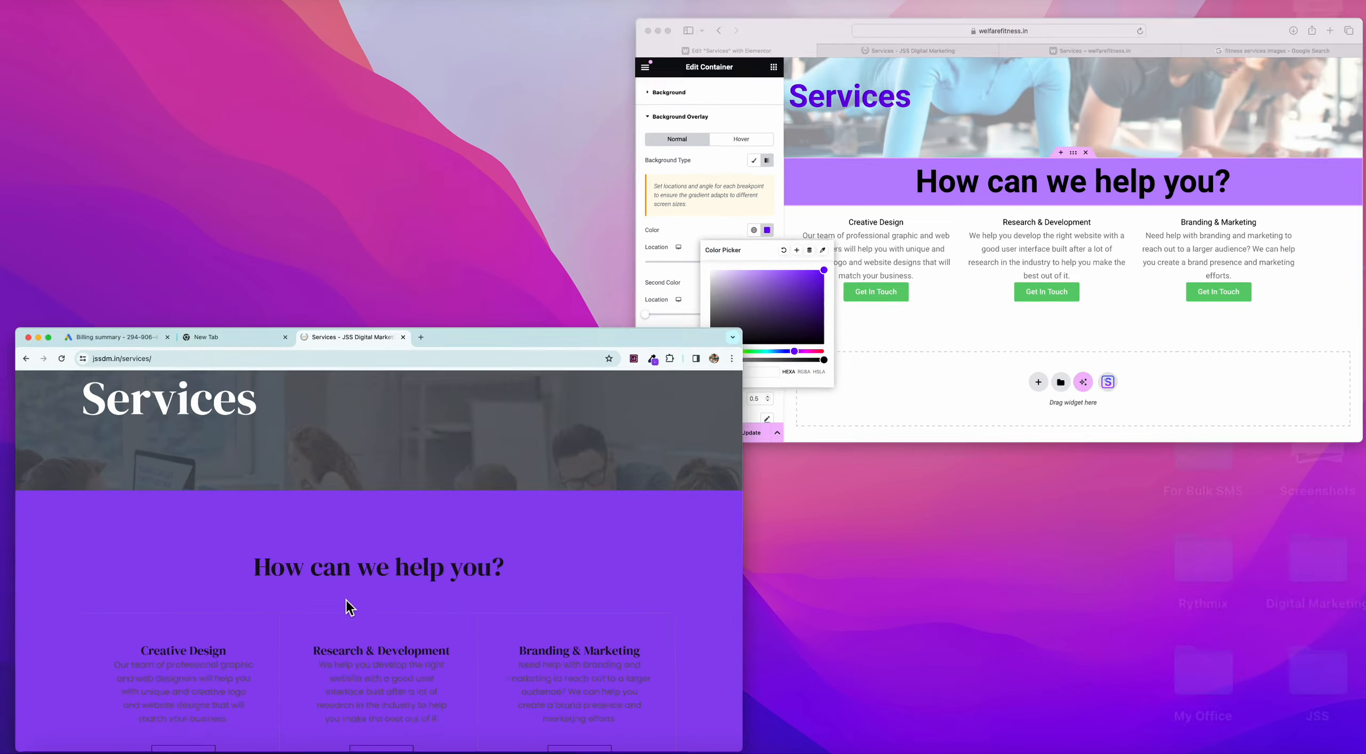
click(1207, 15)
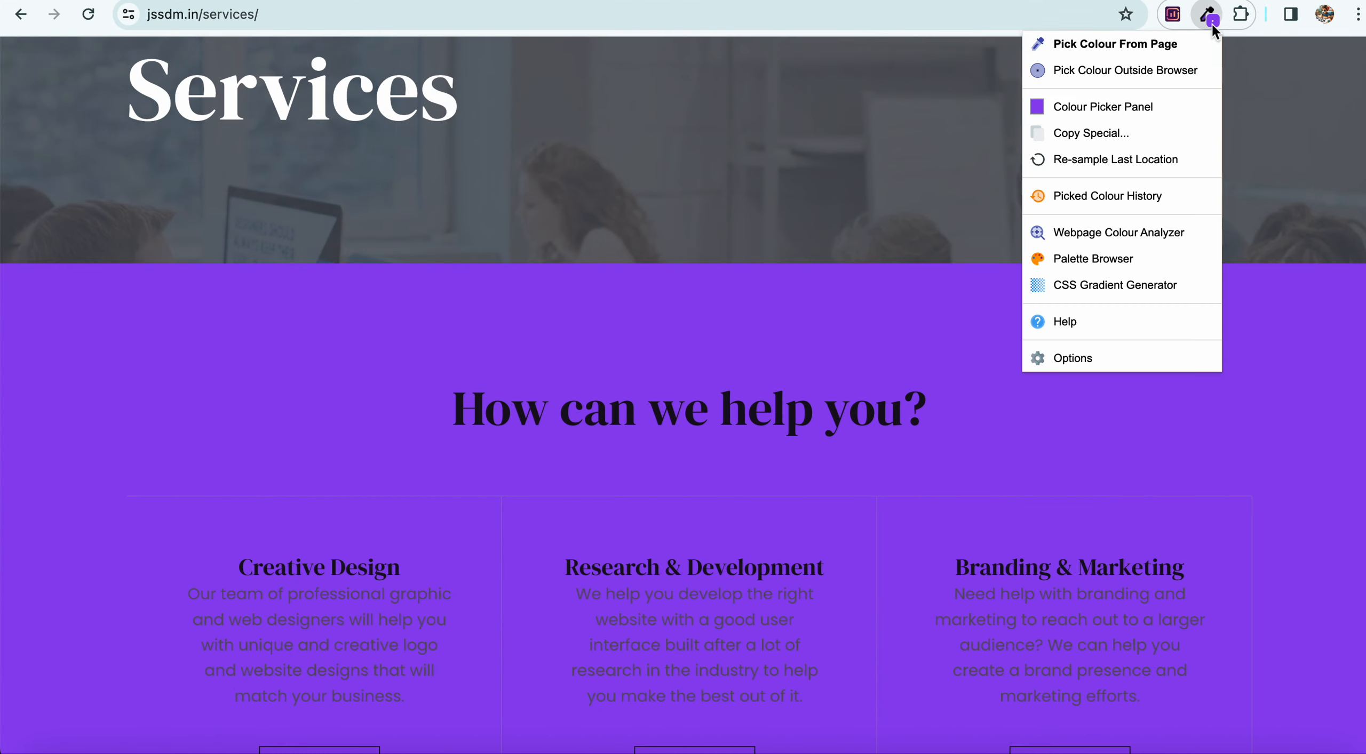
click(1142, 70)
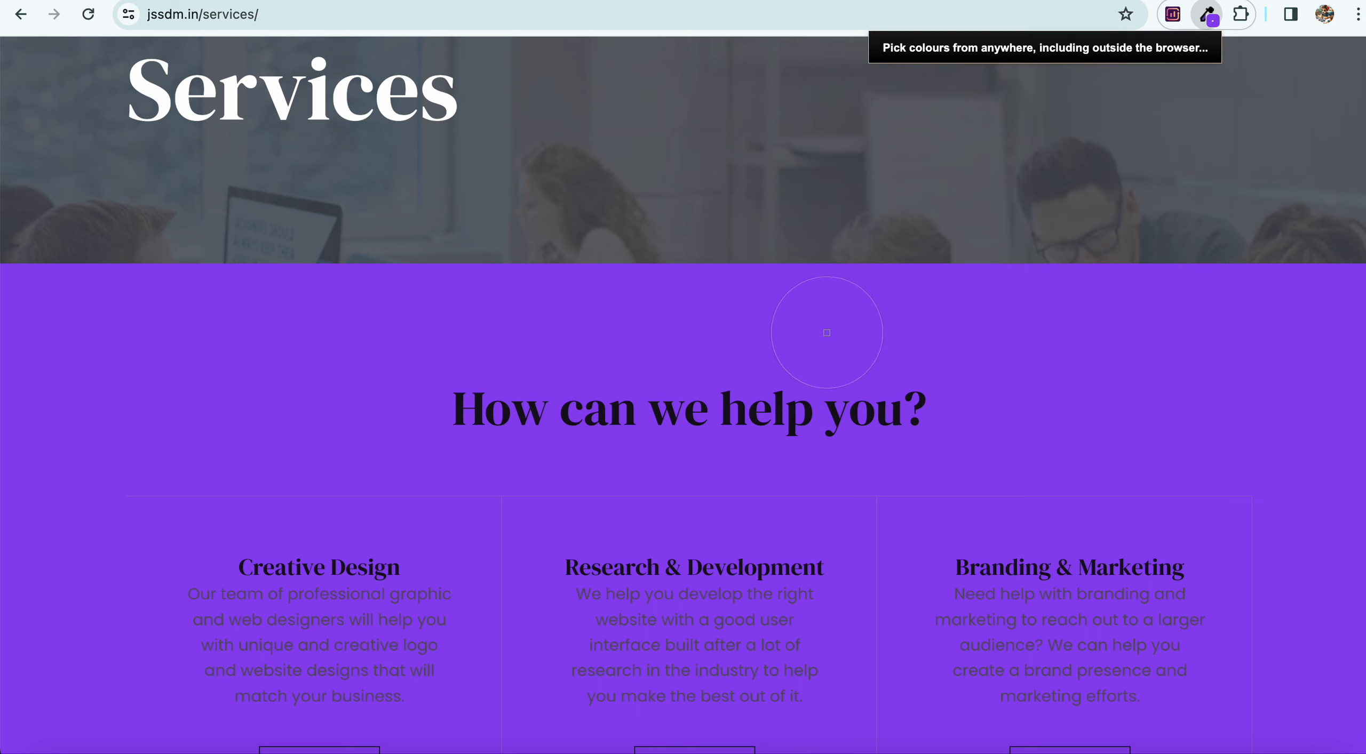
click(336, 376)
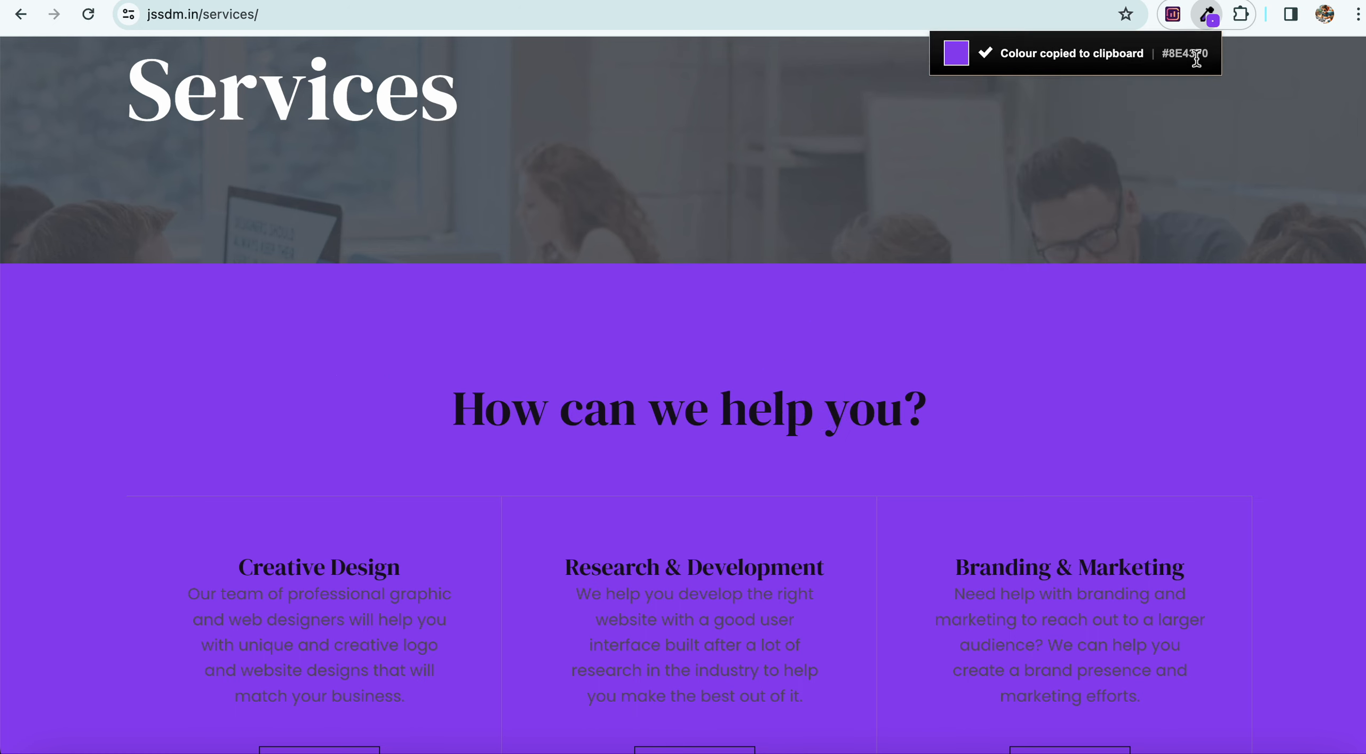
Copy the sampled hex 8e43f0 and bring the Elementor editor forward.
click(1207, 15)
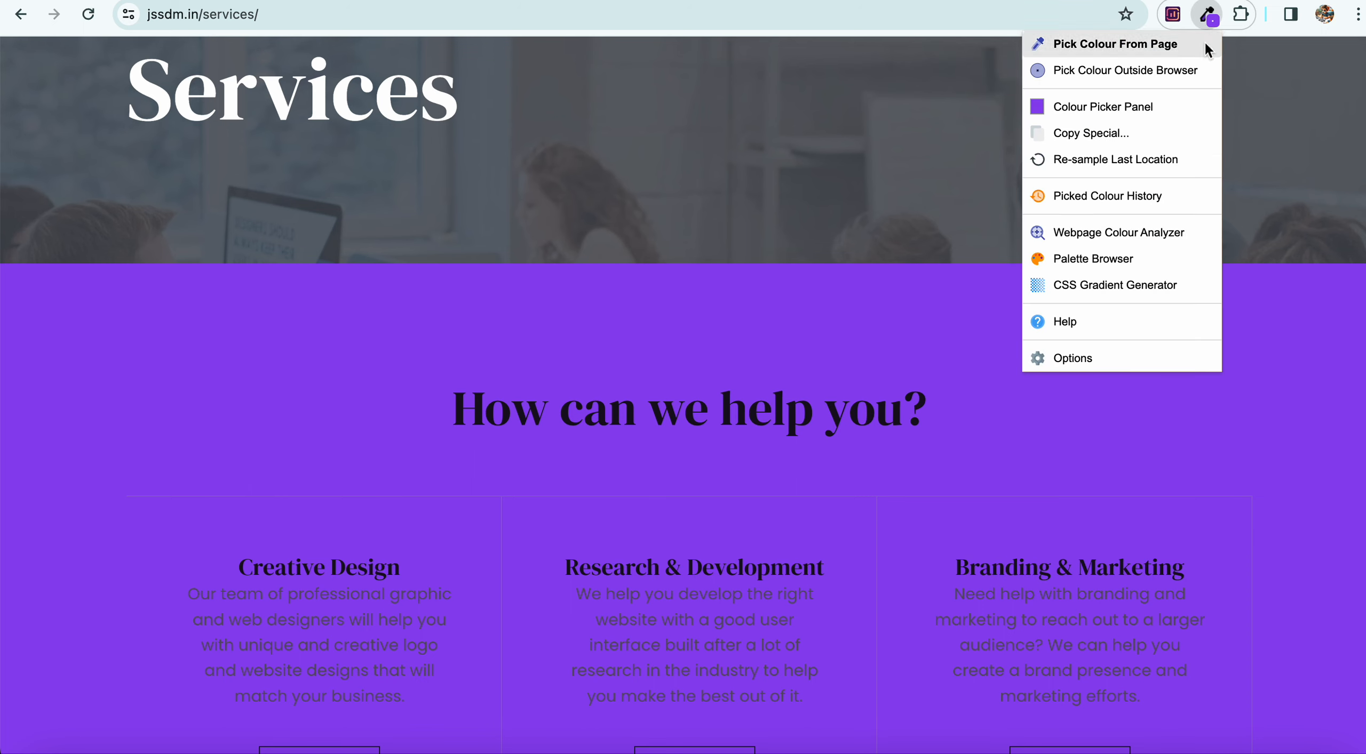
click(1222, 107)
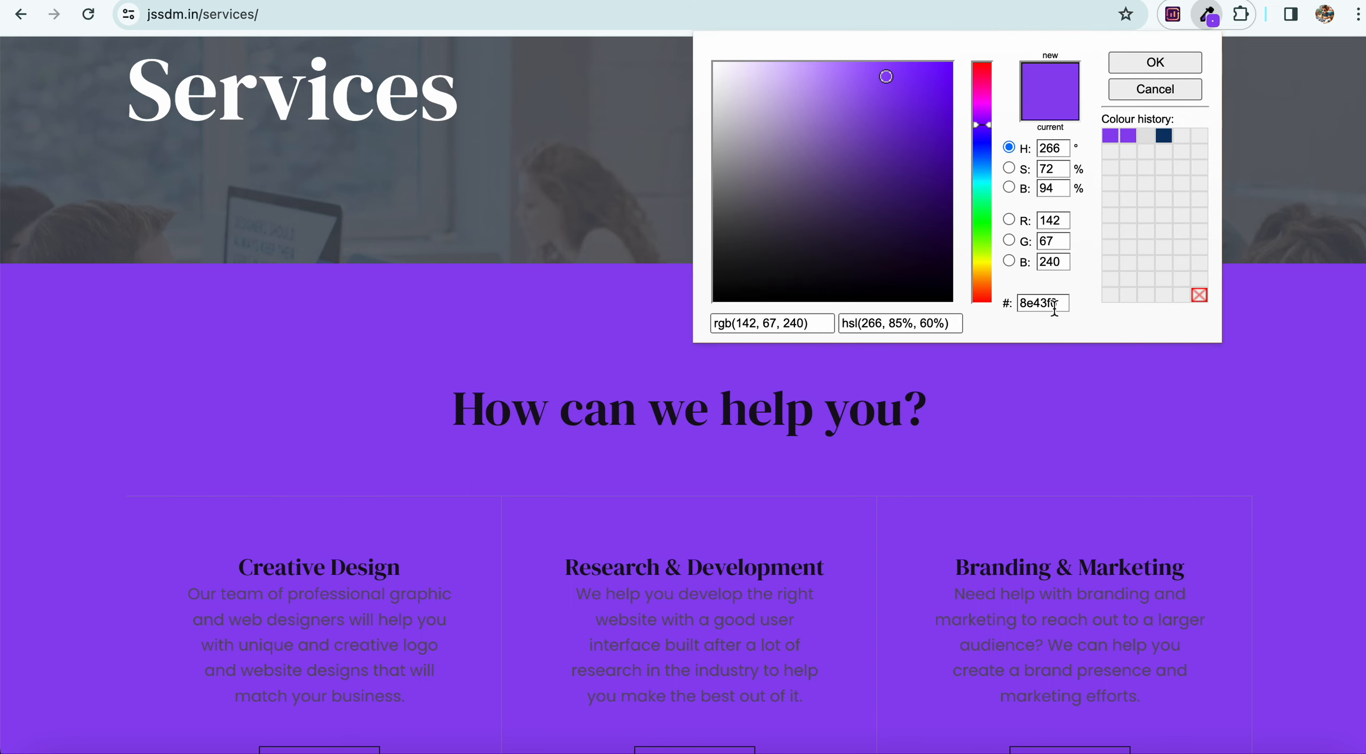
drag(1065, 303, 998, 301)
right_click(1032, 303)
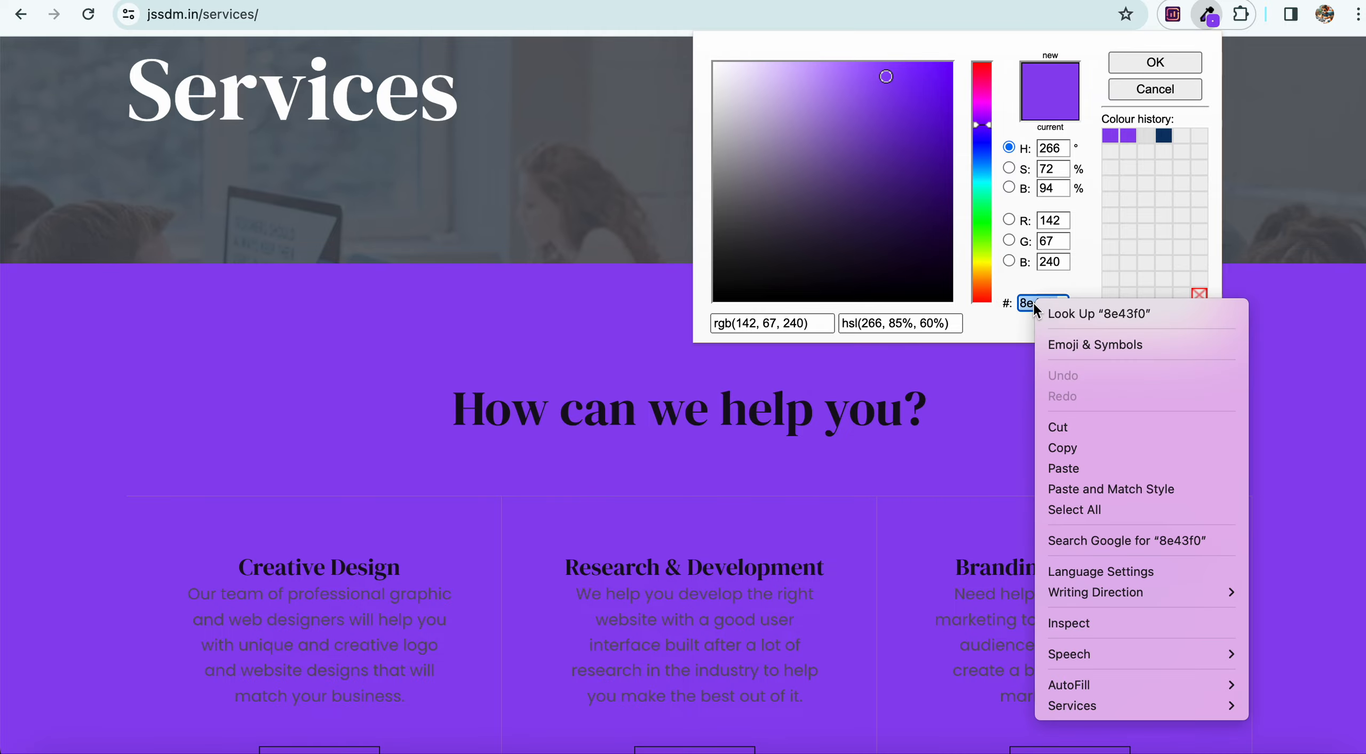
click(1058, 449)
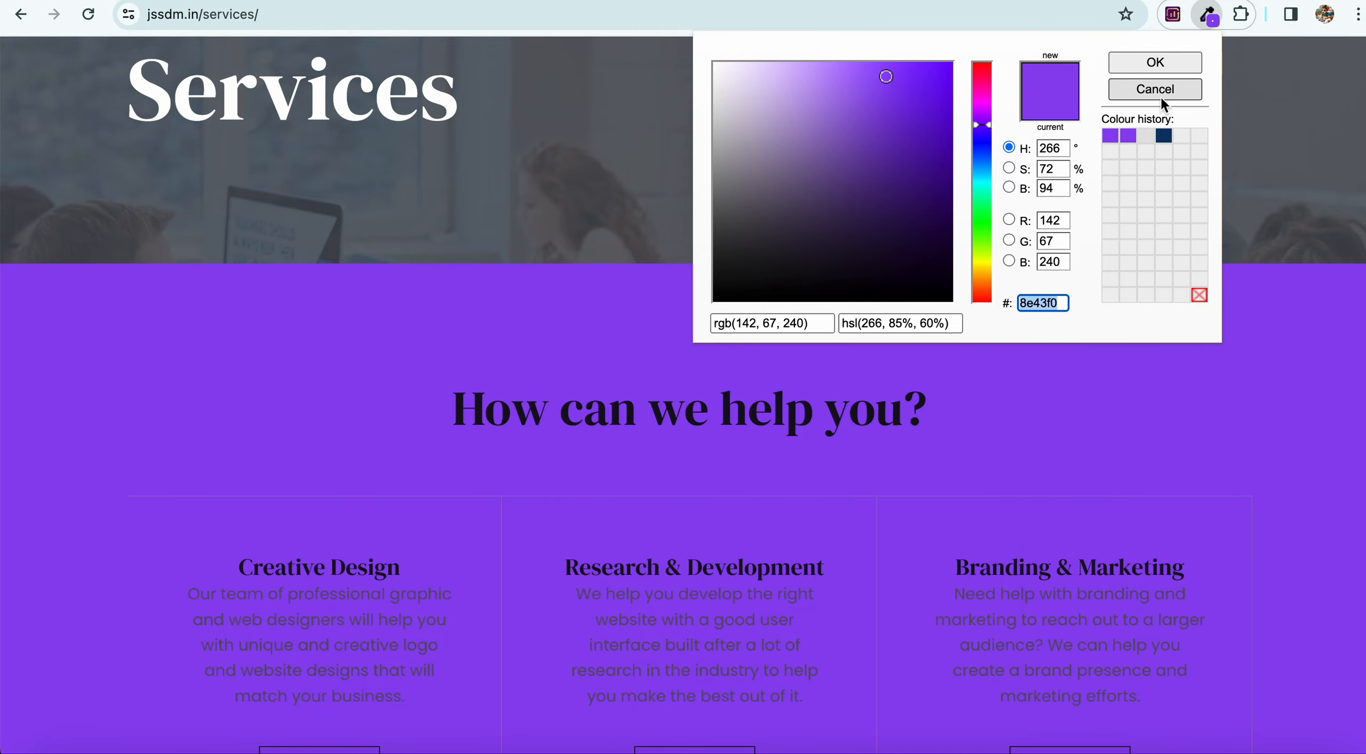
click(1159, 96)
click(554, 316)
key(ctrl+Up)
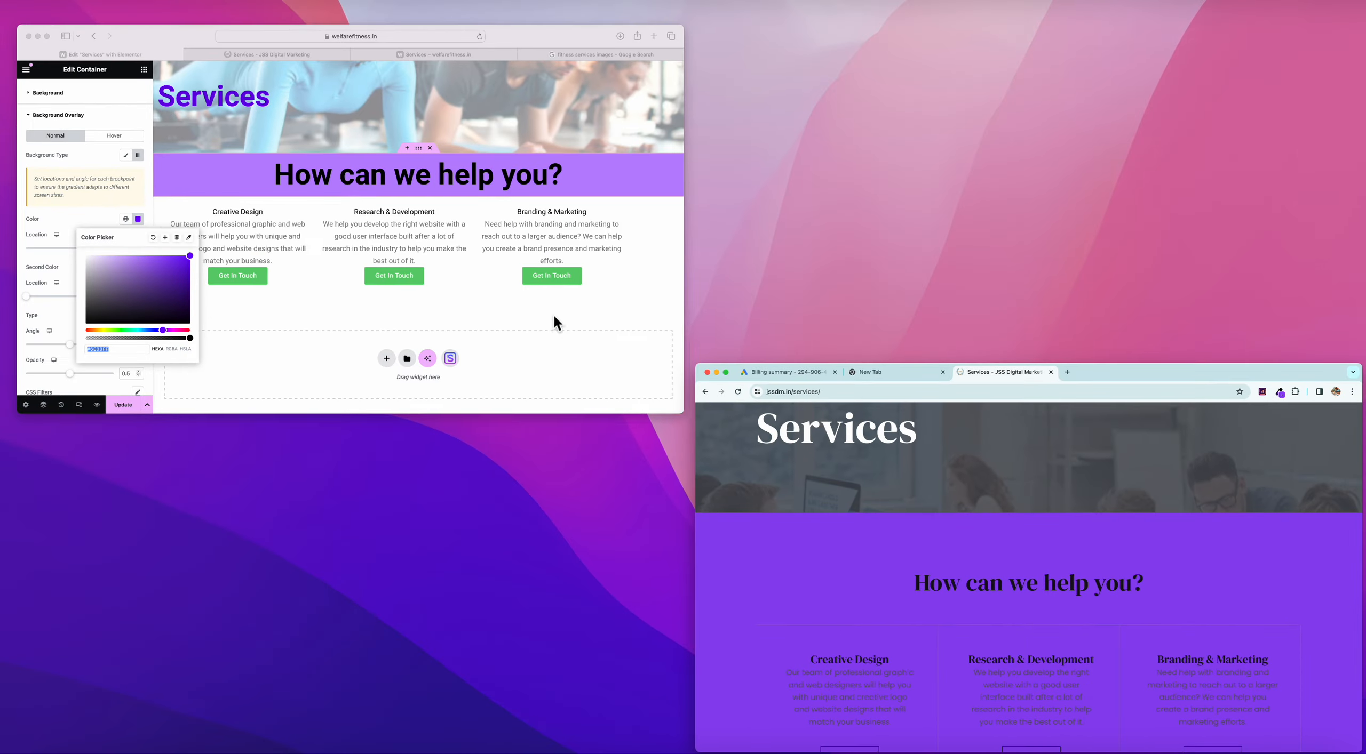
click(552, 313)
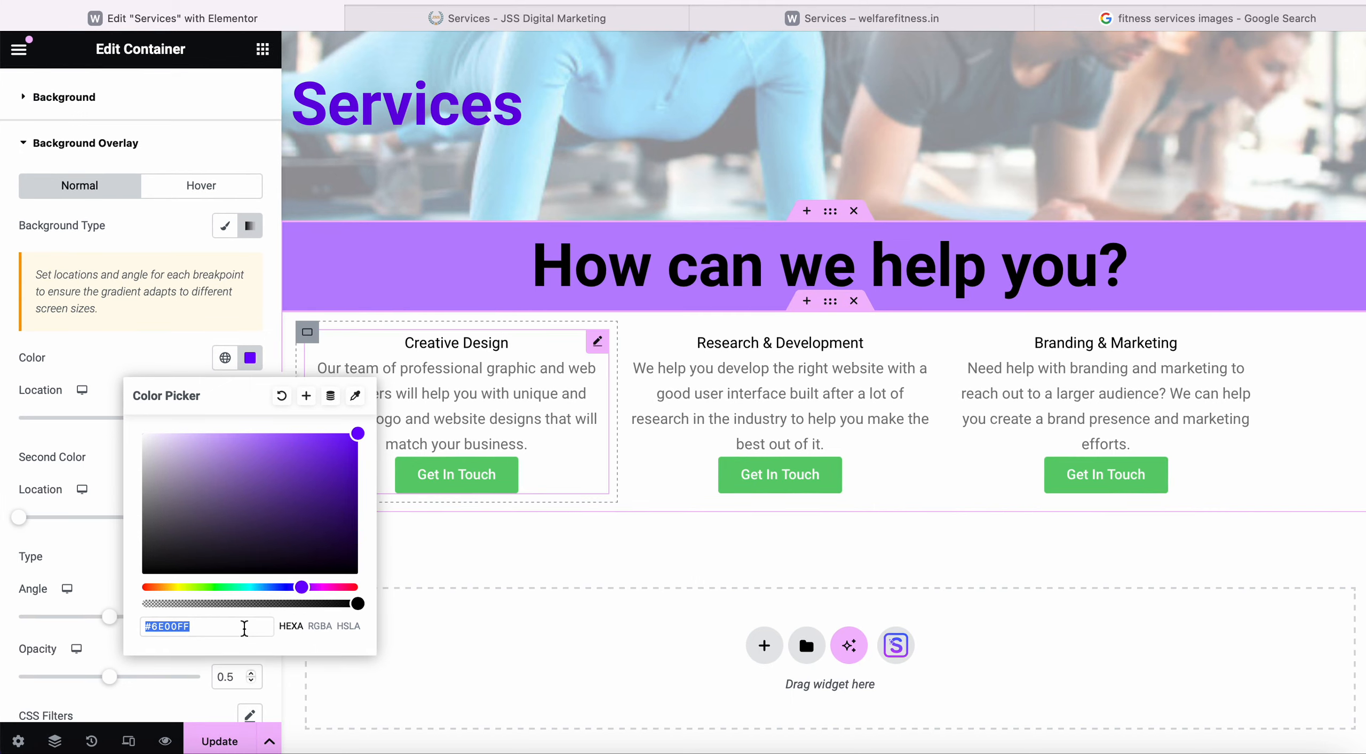
Paste 8e43f0 into the overlay colour, tweak the shade to #6F00FF, and view the live page.
click(320, 626)
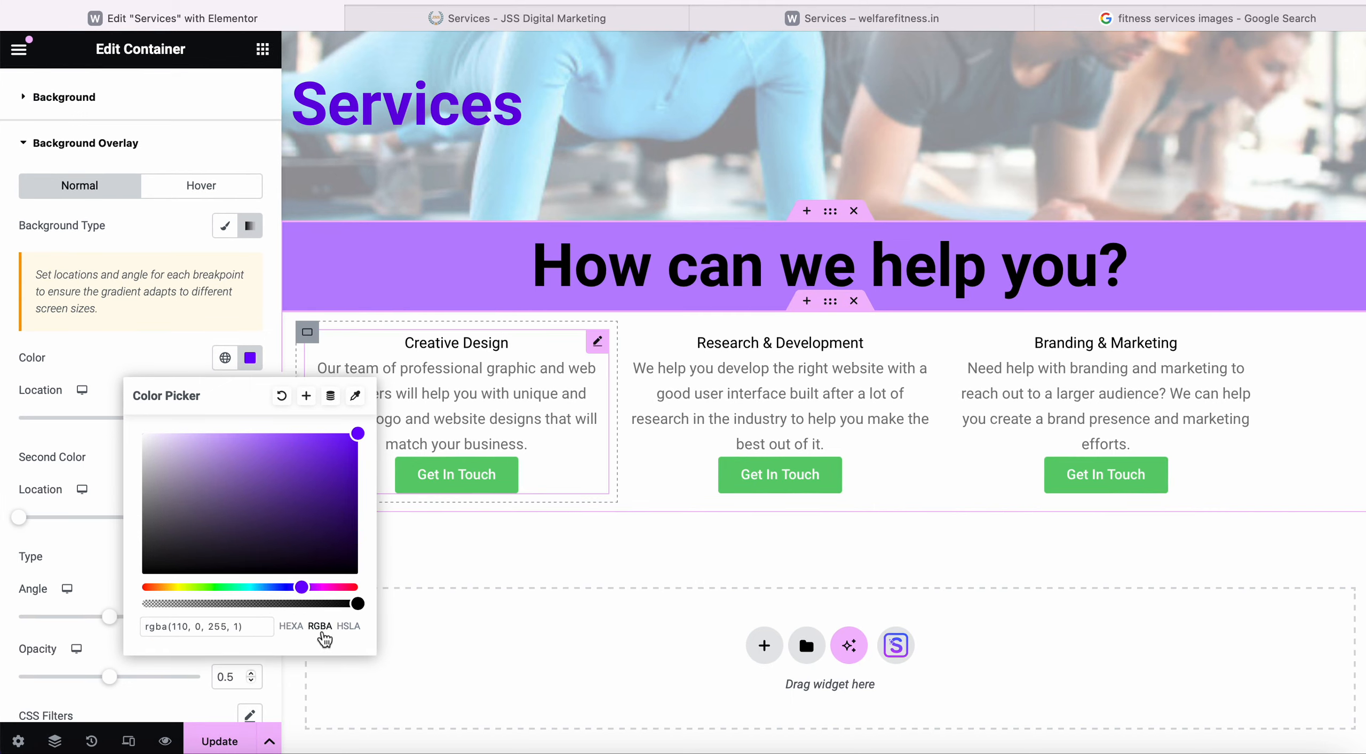
click(348, 627)
click(291, 627)
drag(233, 625, 100, 624)
key(super+v)
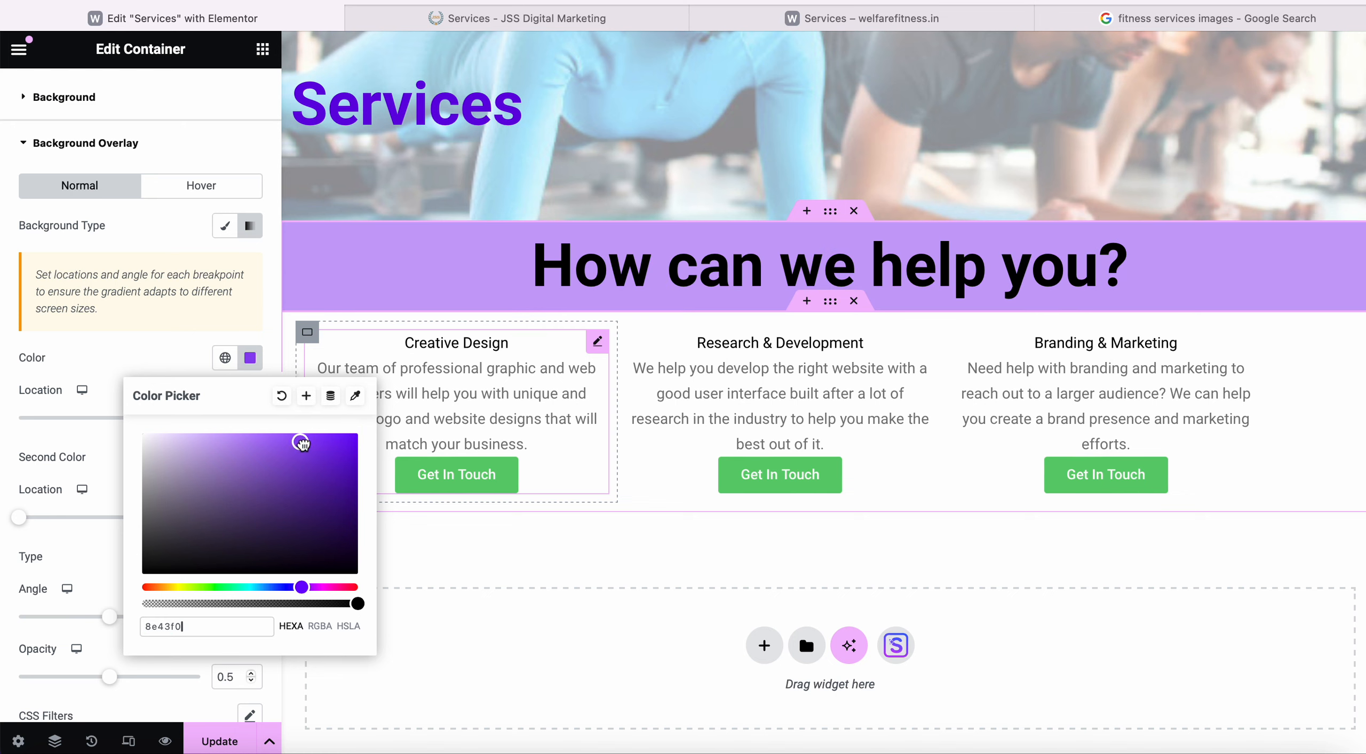
mouse_move(298, 442)
mouse_down()
mouse_move(358, 443)
mouse_move(346, 469)
mouse_move(352, 425)
mouse_up()
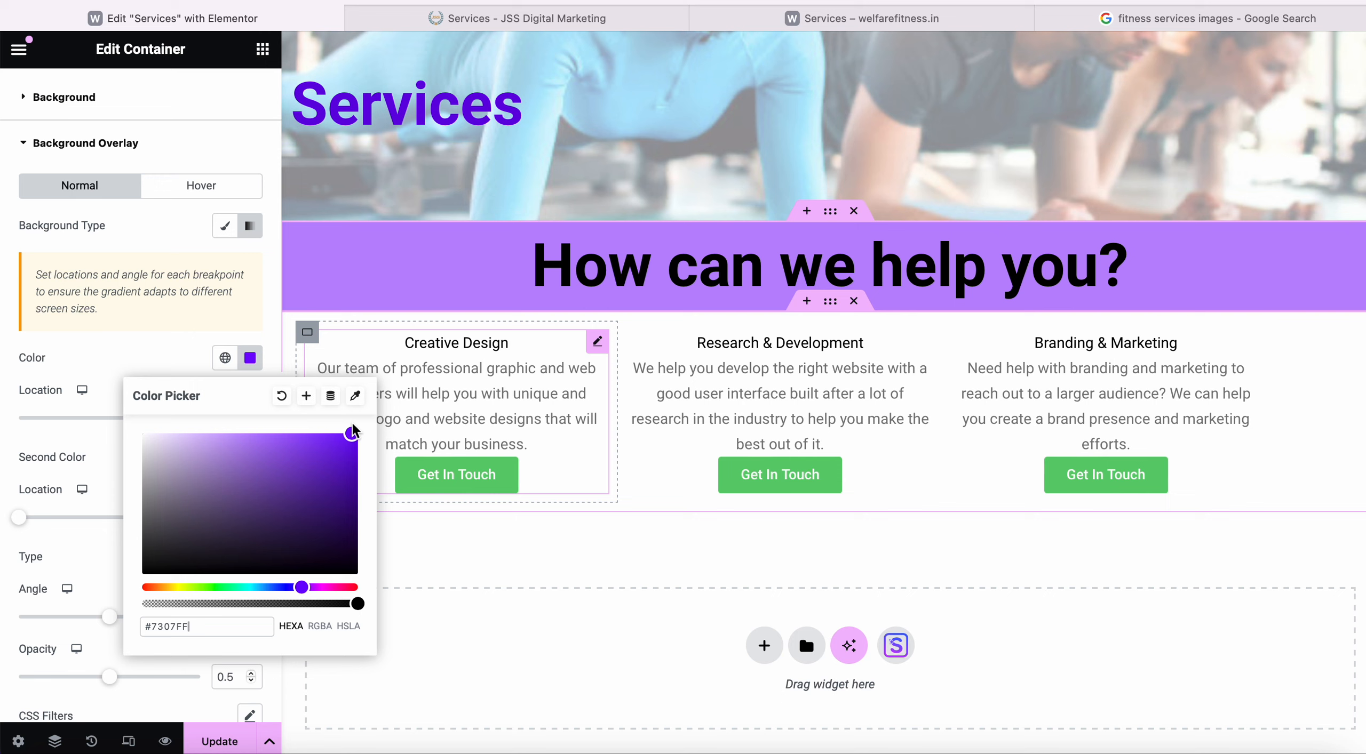
mouse_move(352, 429)
mouse_down()
mouse_move(319, 496)
mouse_move(368, 433)
mouse_move(397, 443)
mouse_up()
click(550, 19)
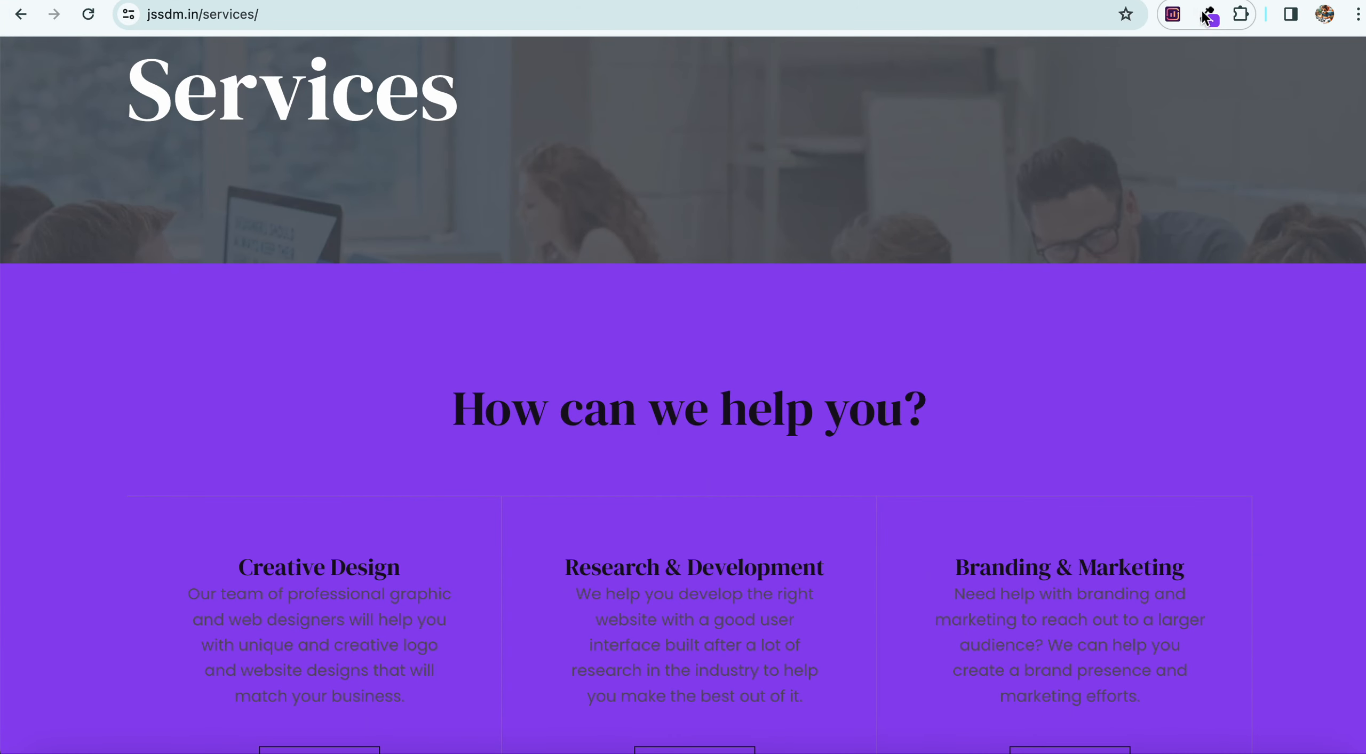
Sample the purple band with ColorZilla, then bring the Chrome window to full size.
click(1208, 15)
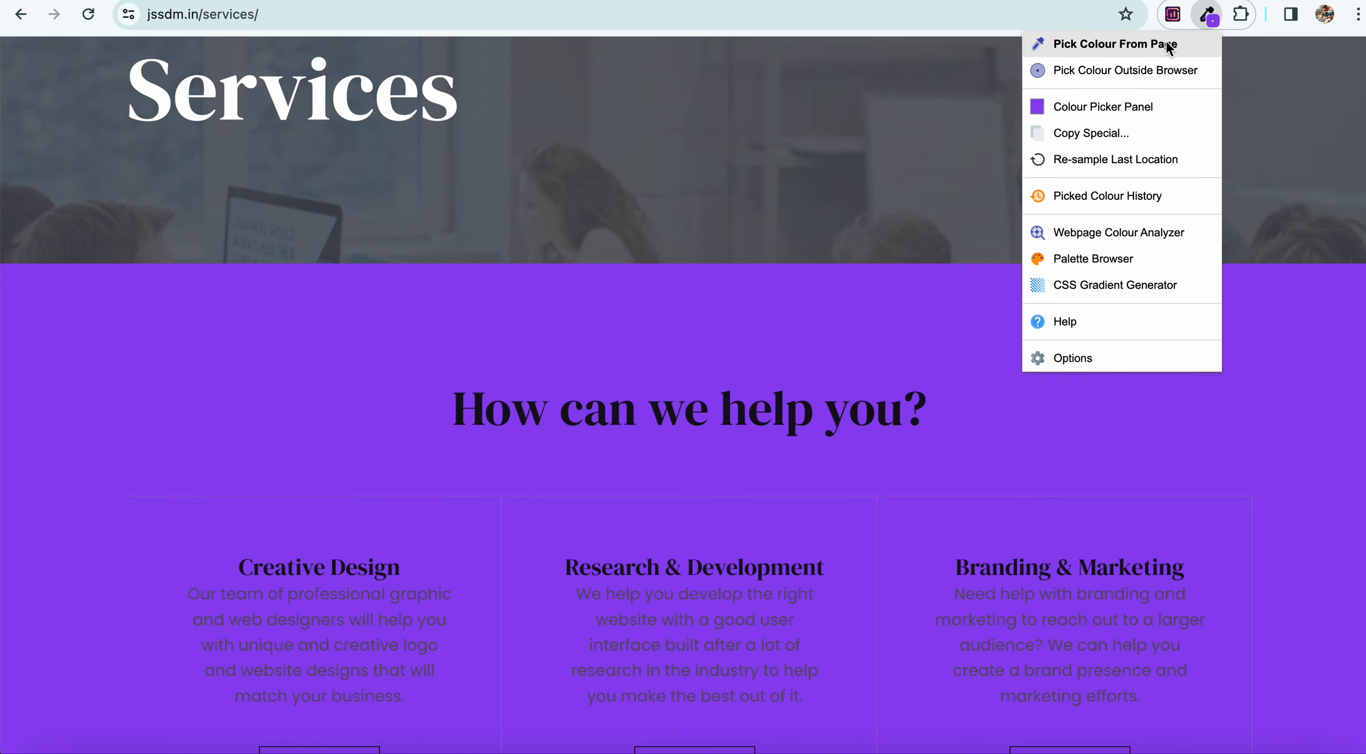
click(1165, 70)
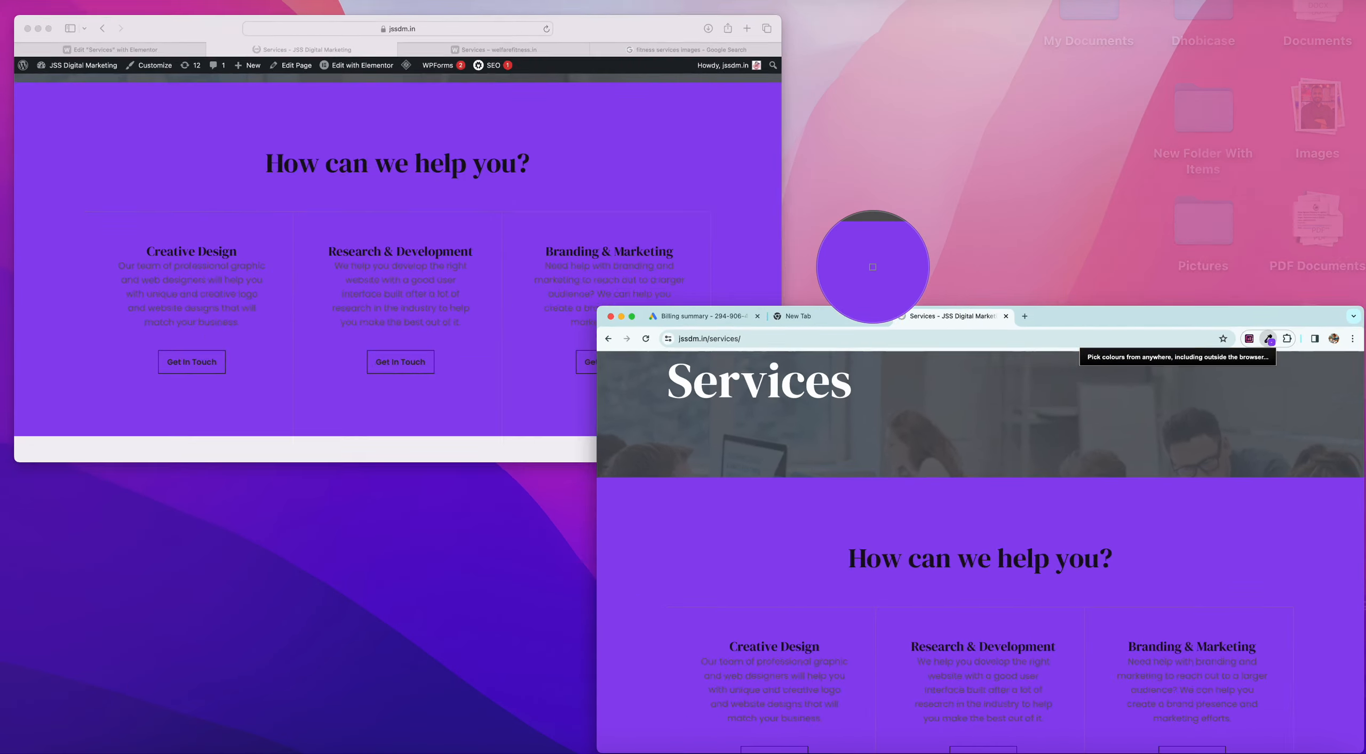
click(553, 254)
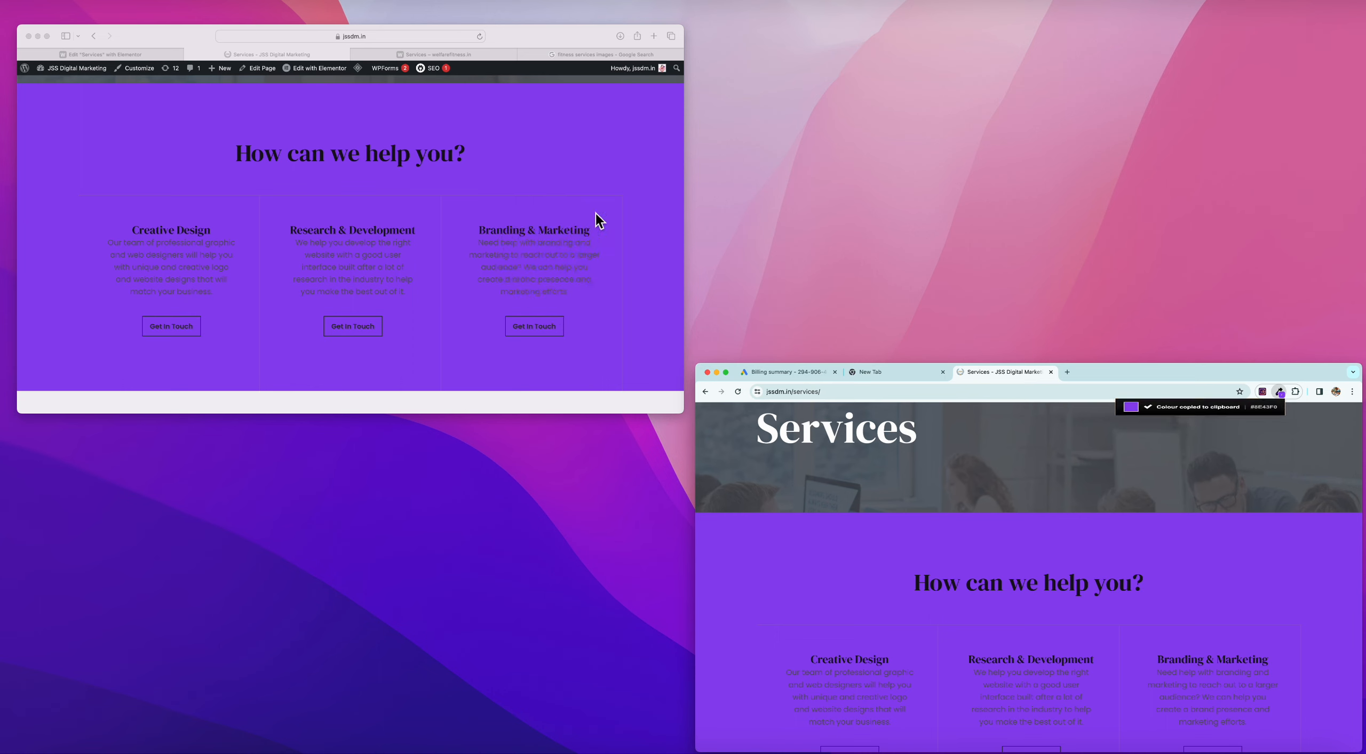
click(636, 165)
click(976, 573)
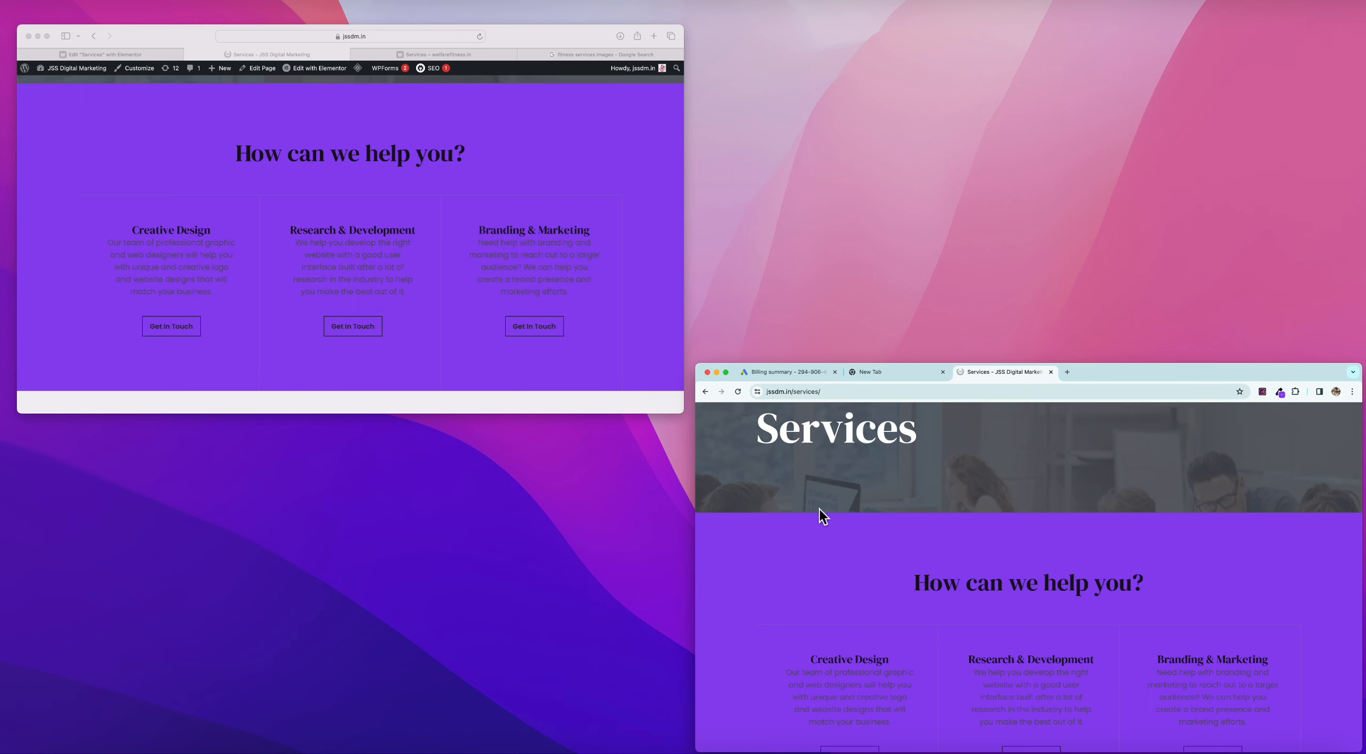
click(565, 284)
key(ctrl+Right)
key(ctrl+Left)
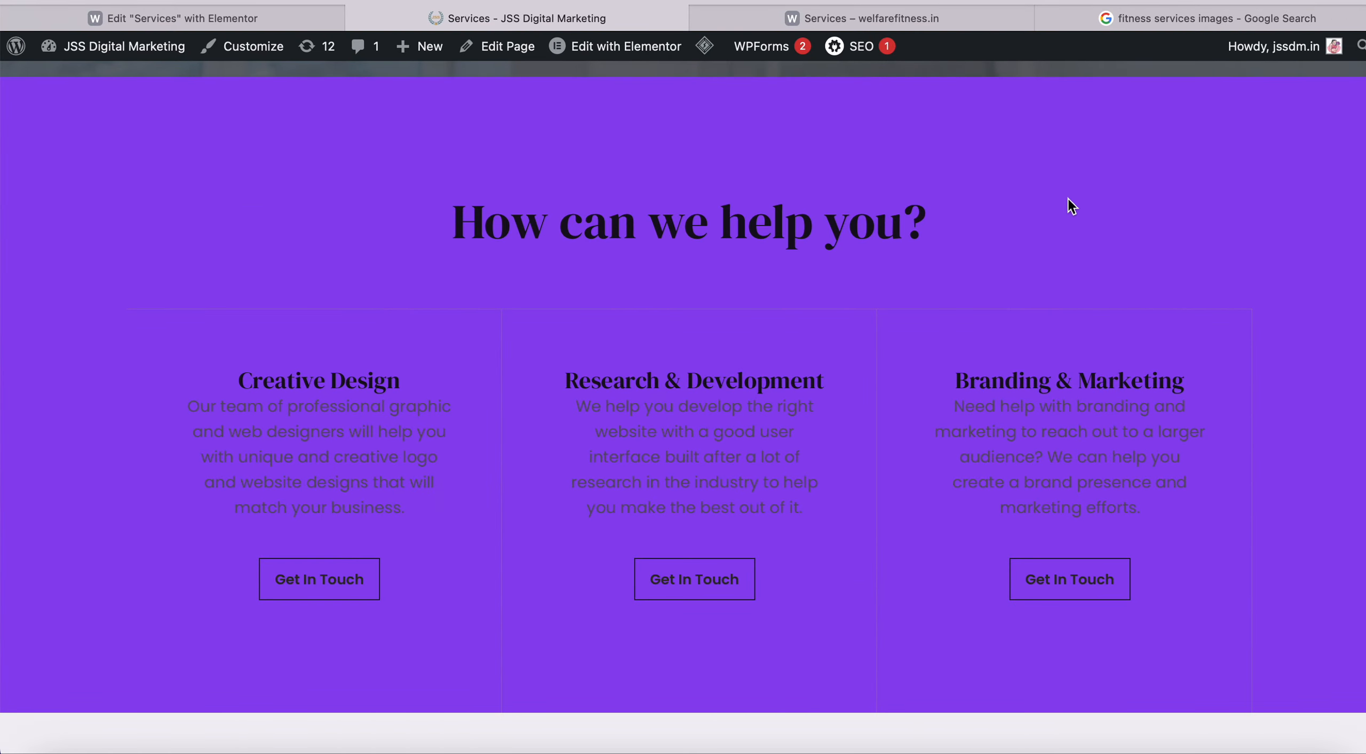
key(ctrl+Up)
click(595, 529)
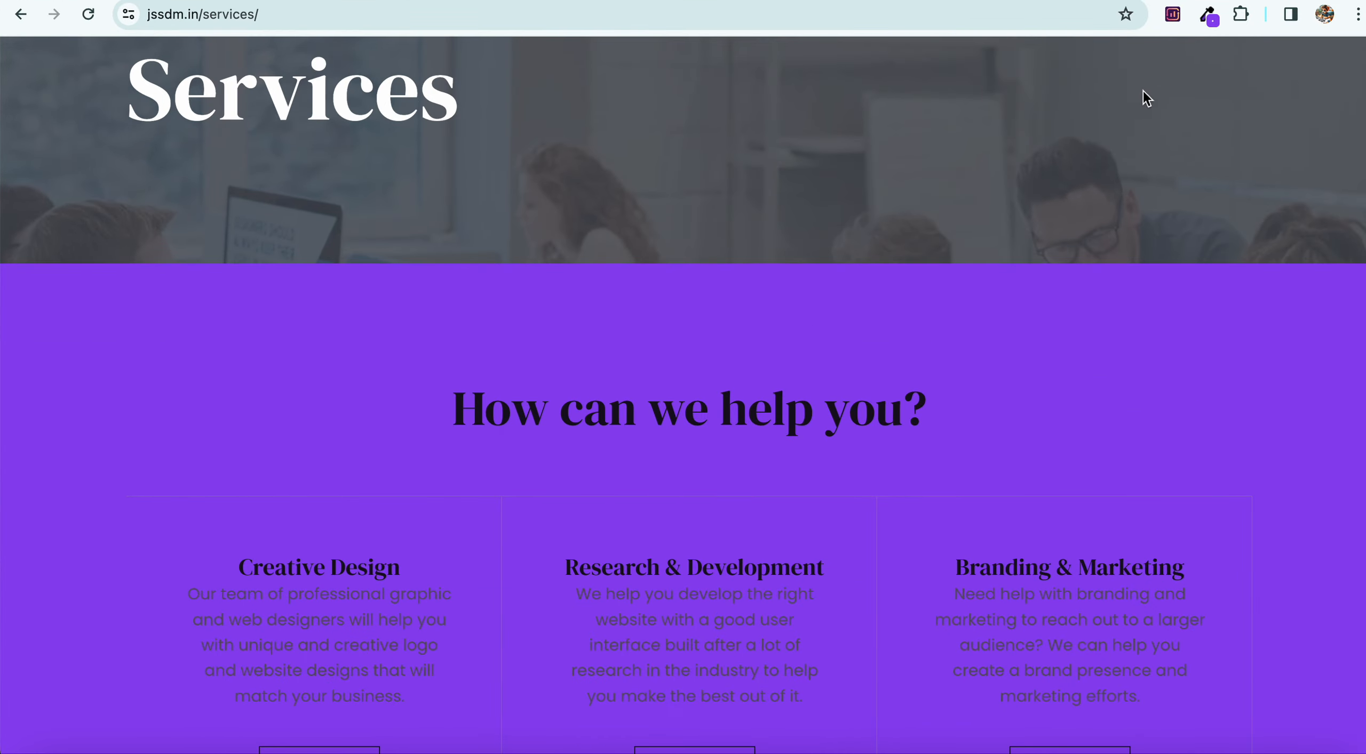
Re-sample the live band's purple and copy its hex code 8e43f0.
click(1207, 15)
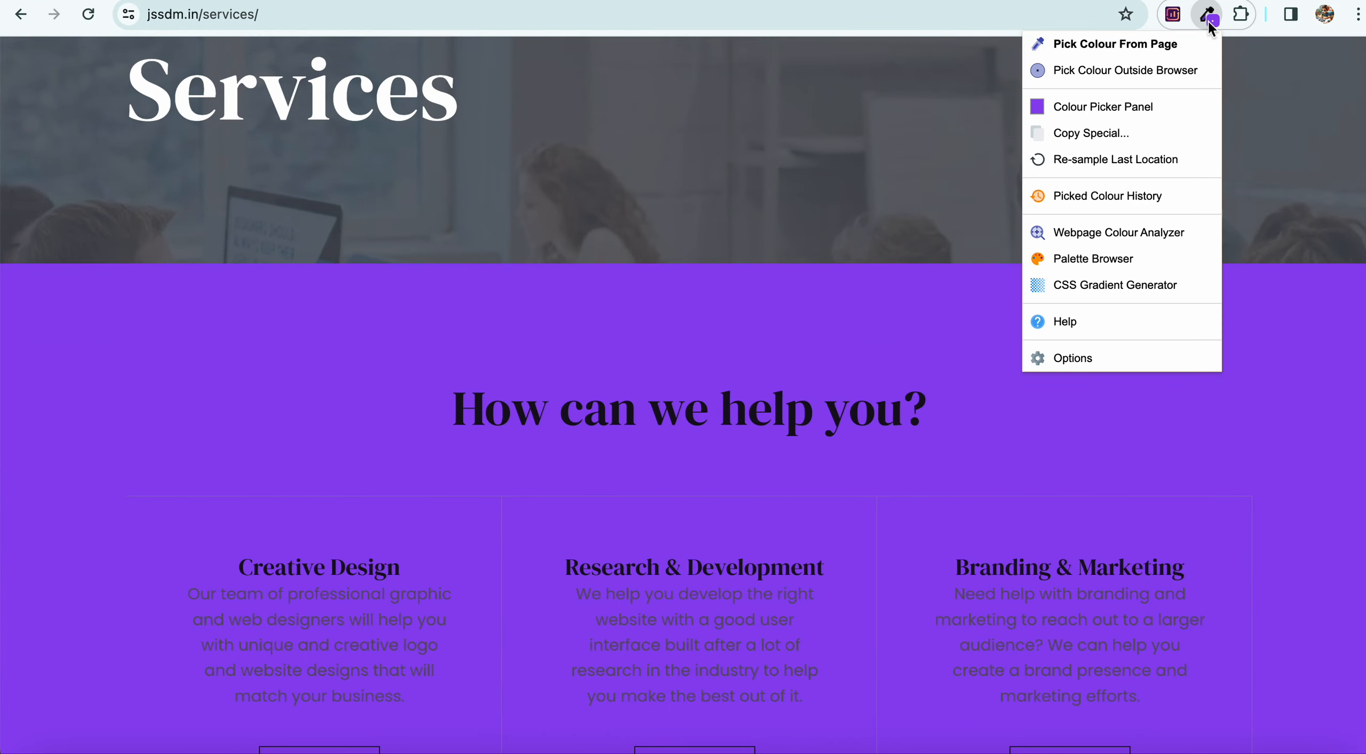
click(1137, 70)
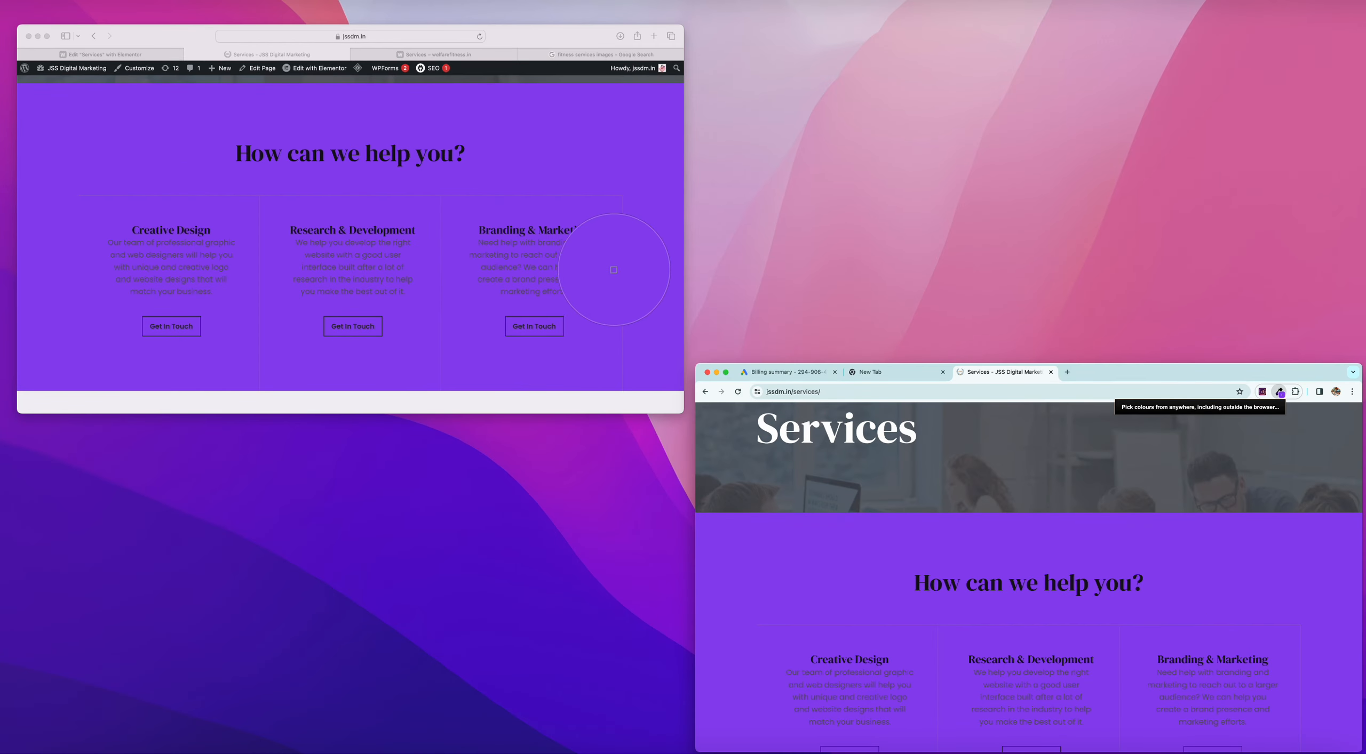
click(611, 163)
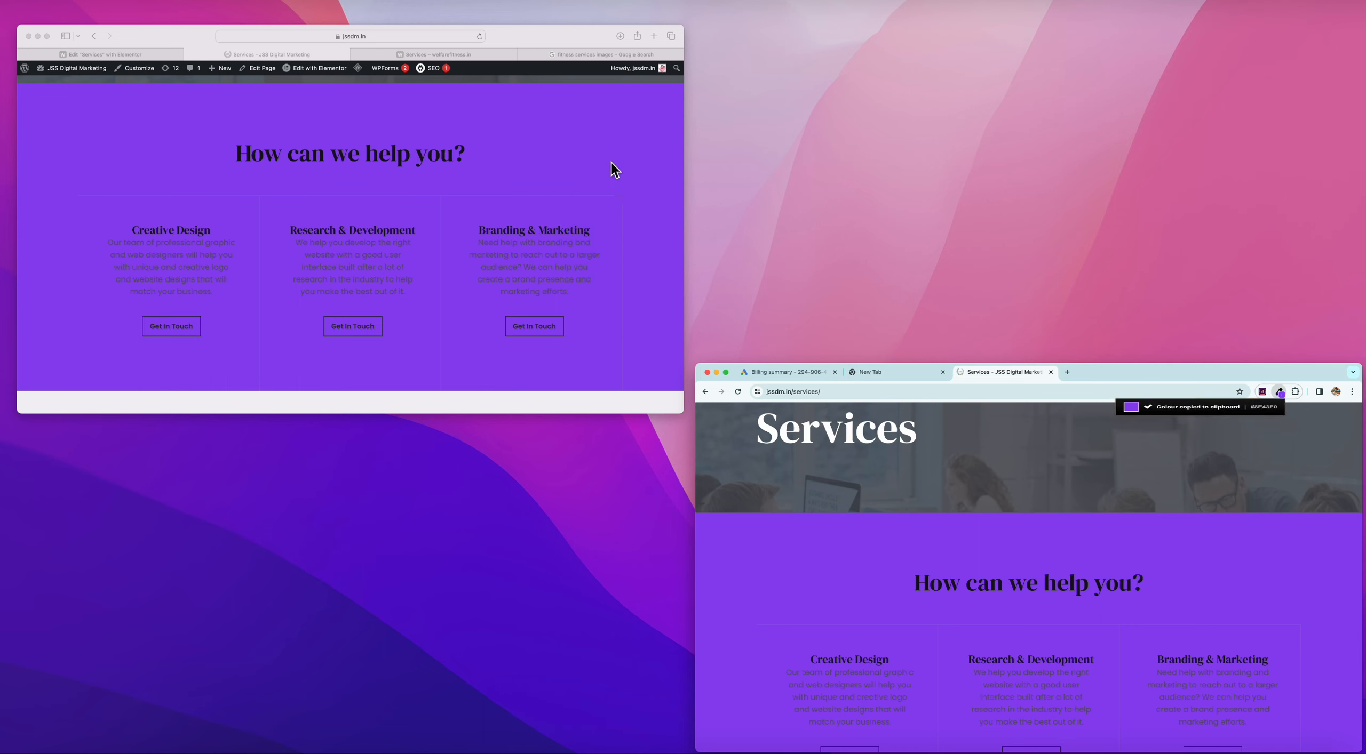
click(1279, 396)
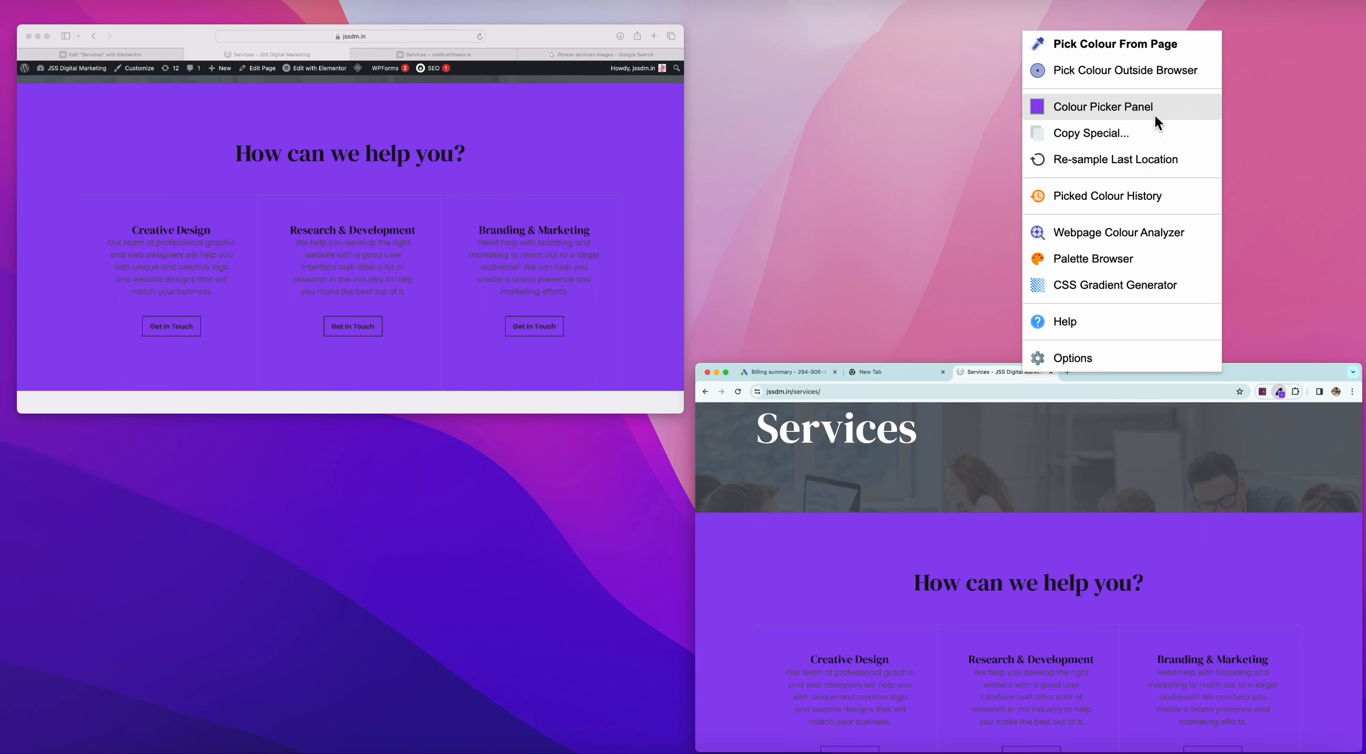
click(1134, 108)
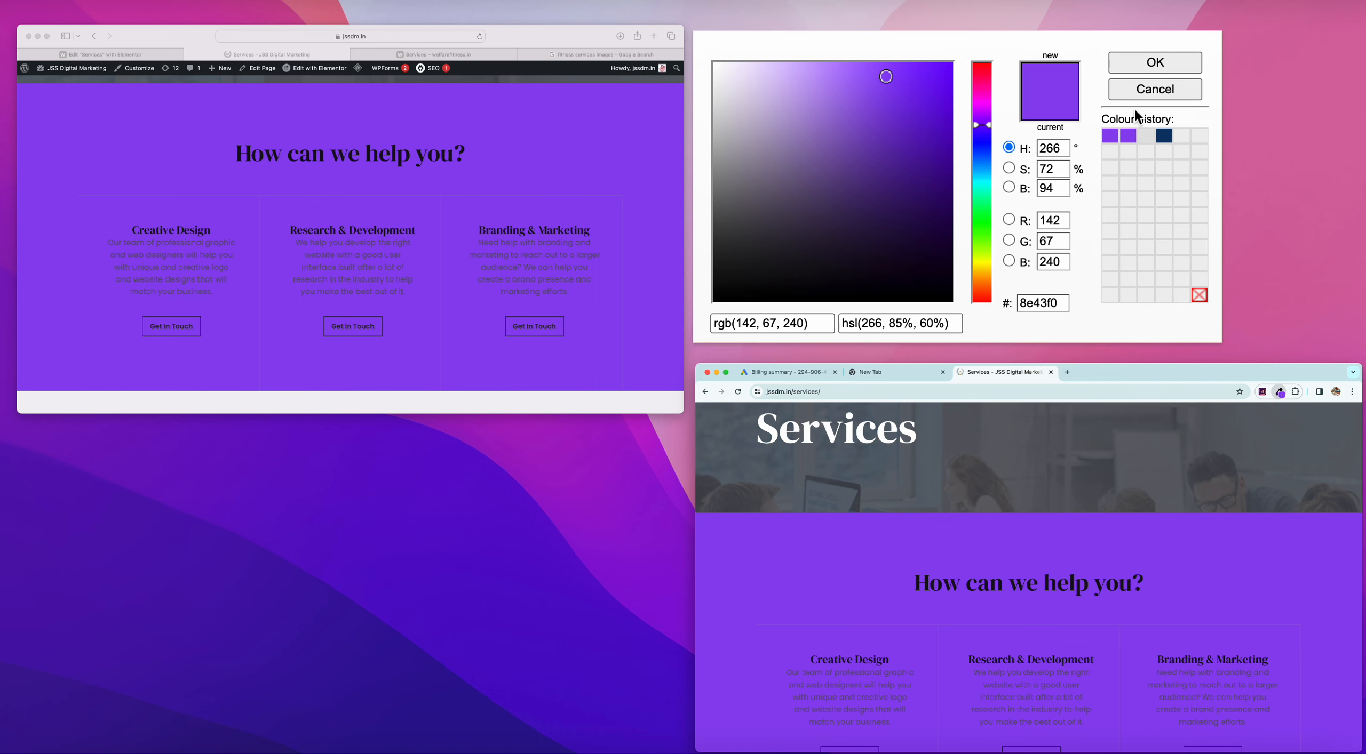
drag(1067, 304, 1011, 301)
right_click(1037, 302)
click(1096, 452)
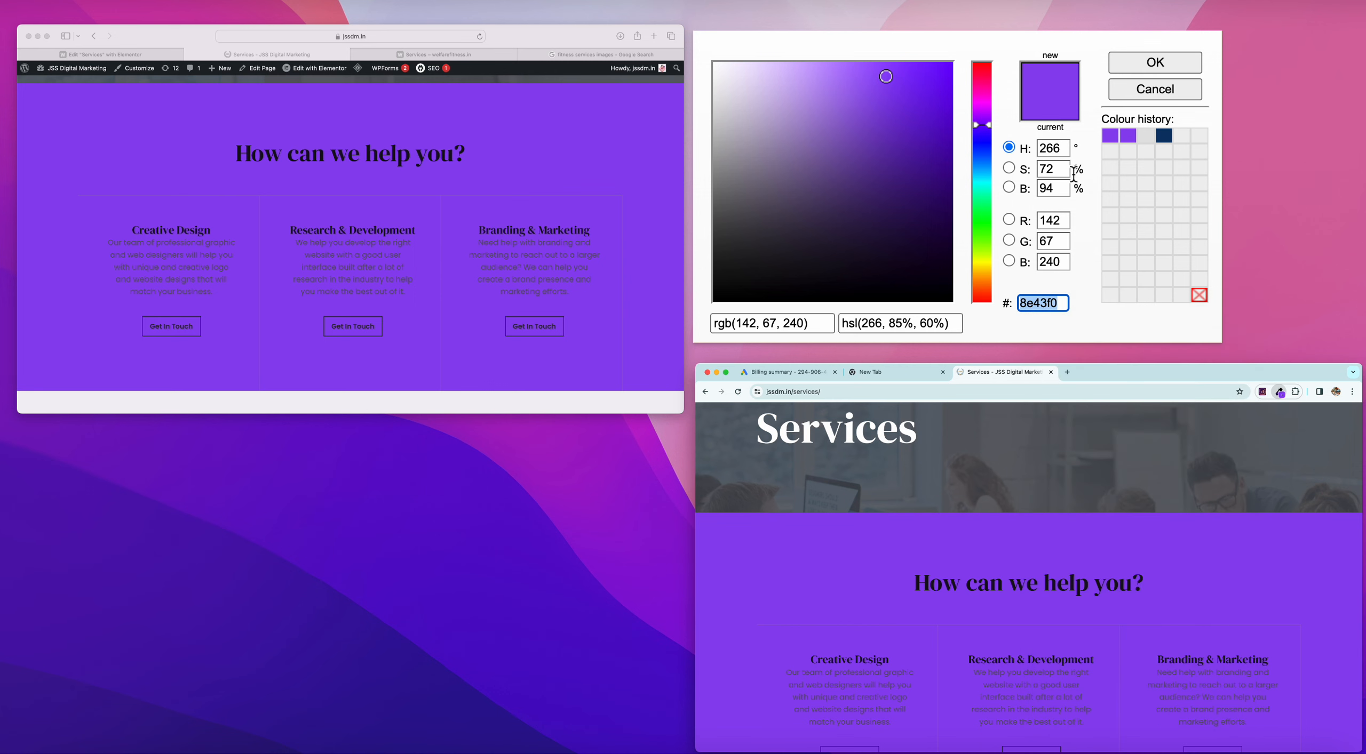
click(1144, 66)
click(991, 449)
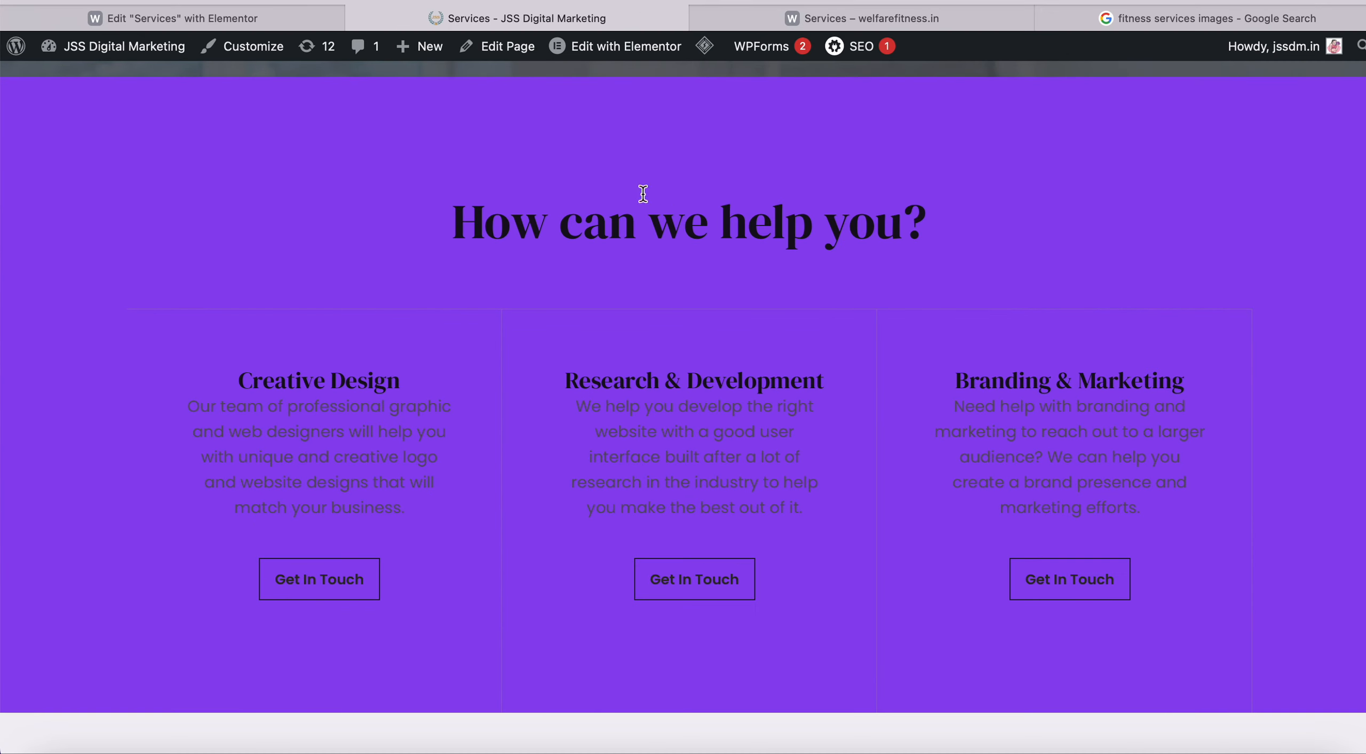
Cancel the new global colour and set the first overlay colour to 8e43f0.
click(305, 19)
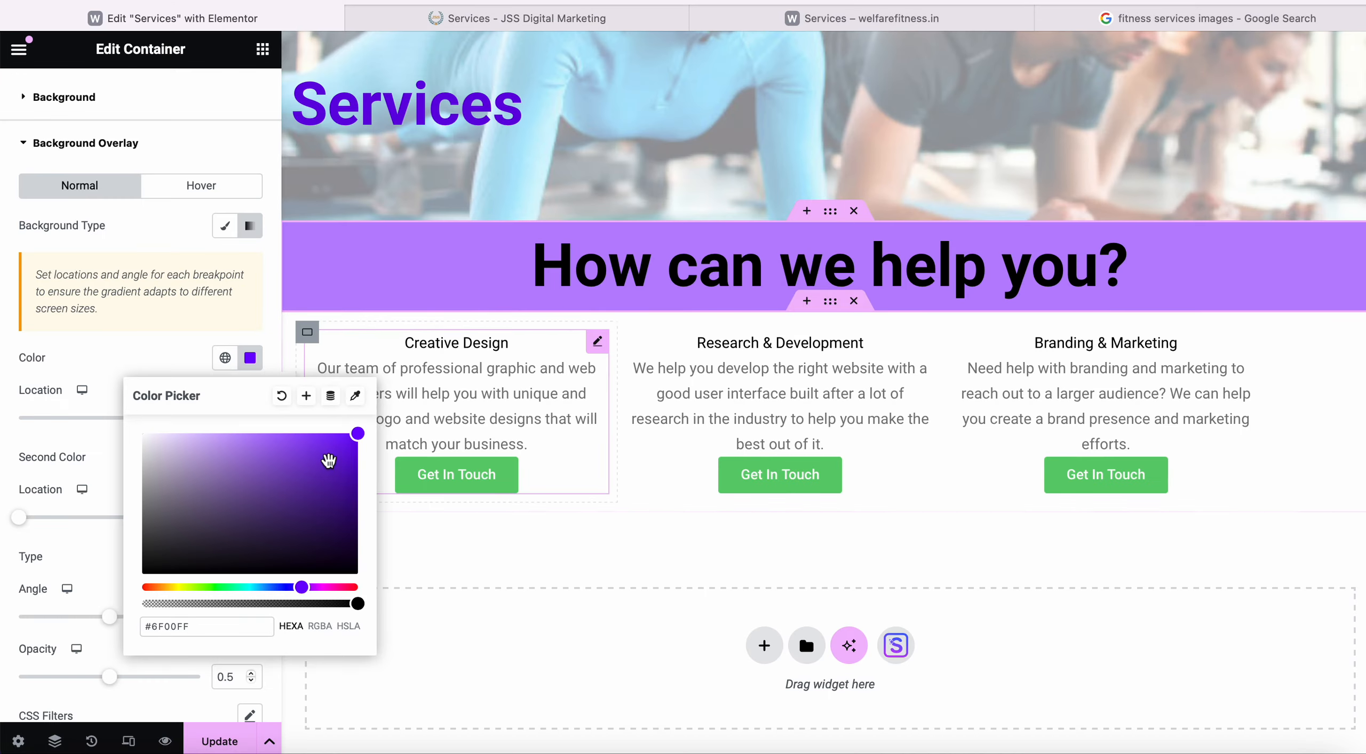
click(310, 396)
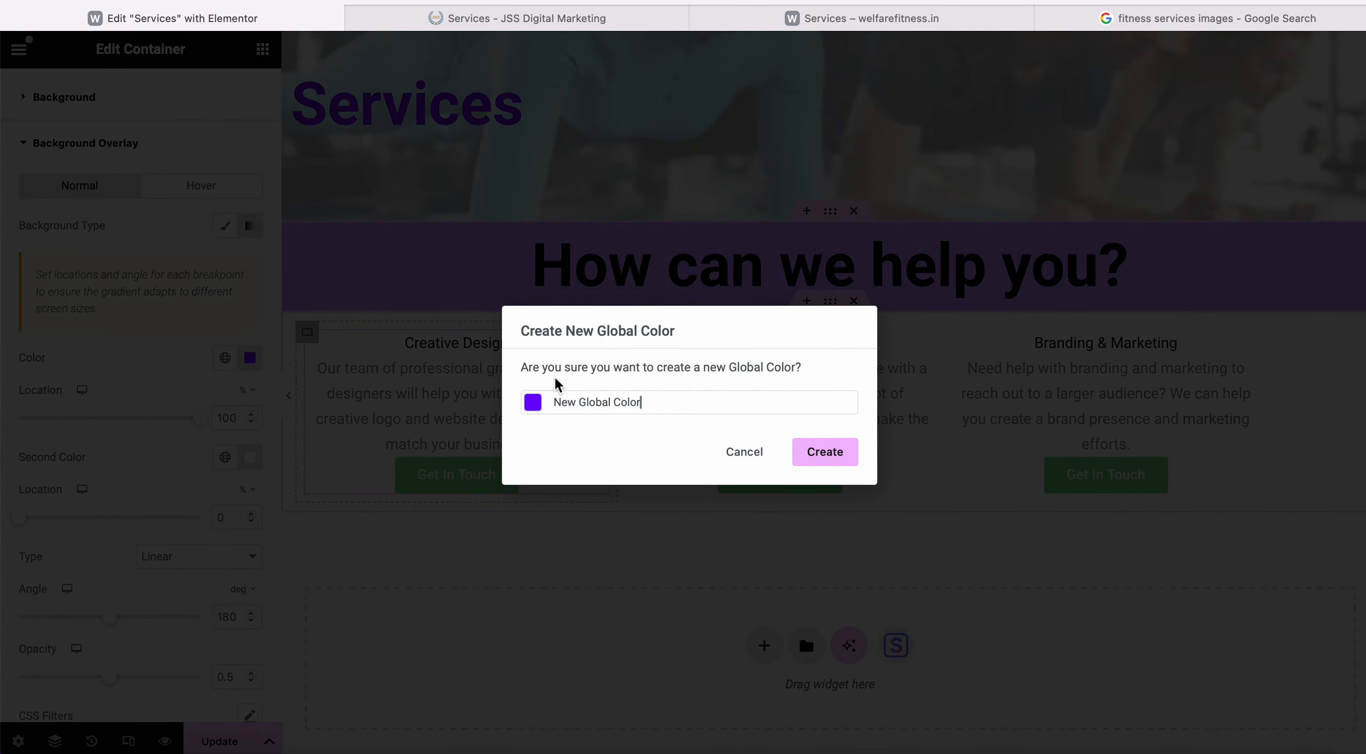
click(747, 453)
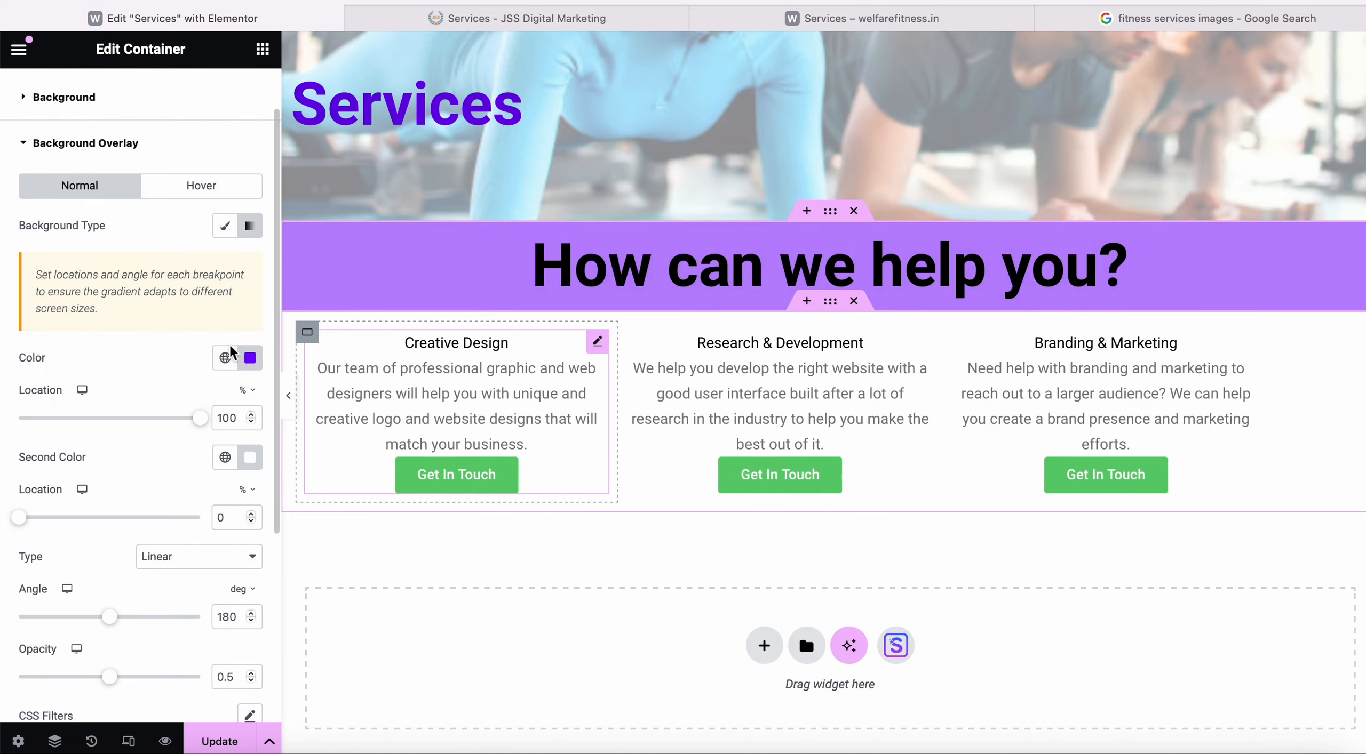
click(253, 359)
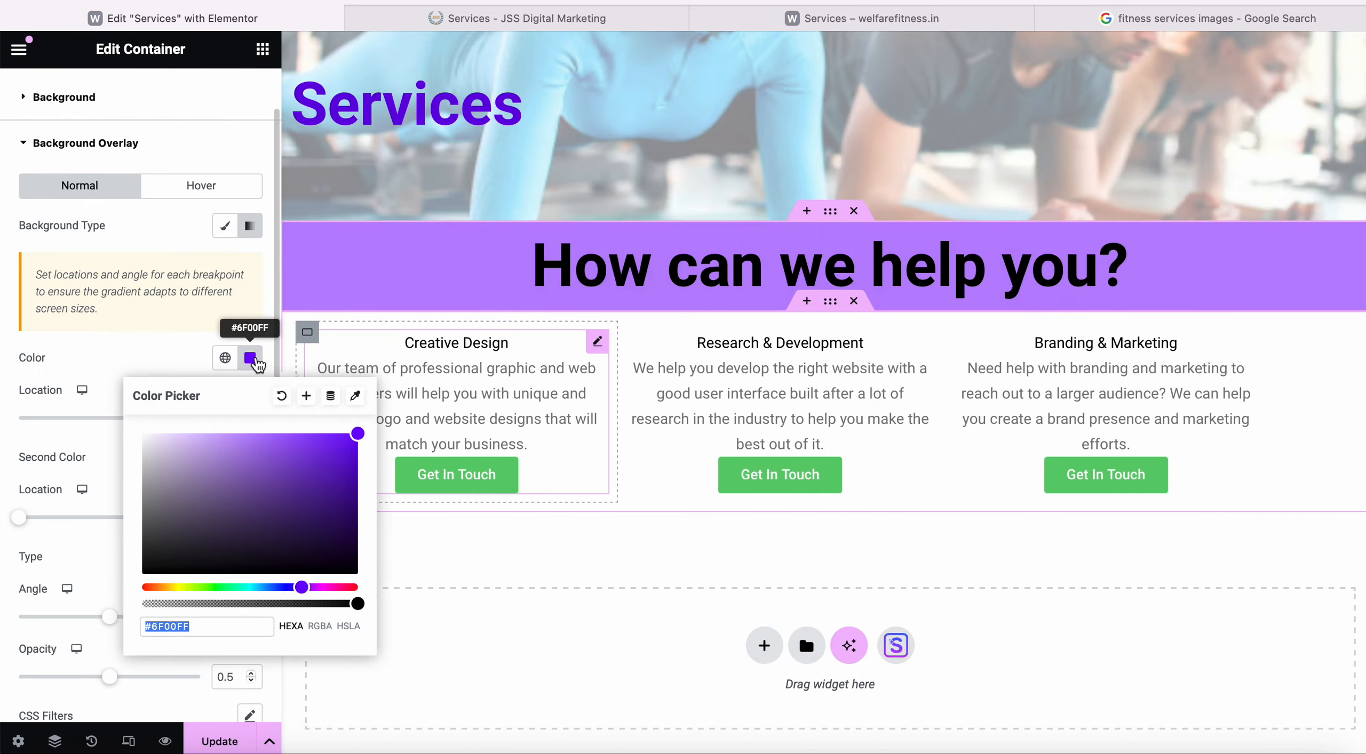
drag(211, 623, 141, 630)
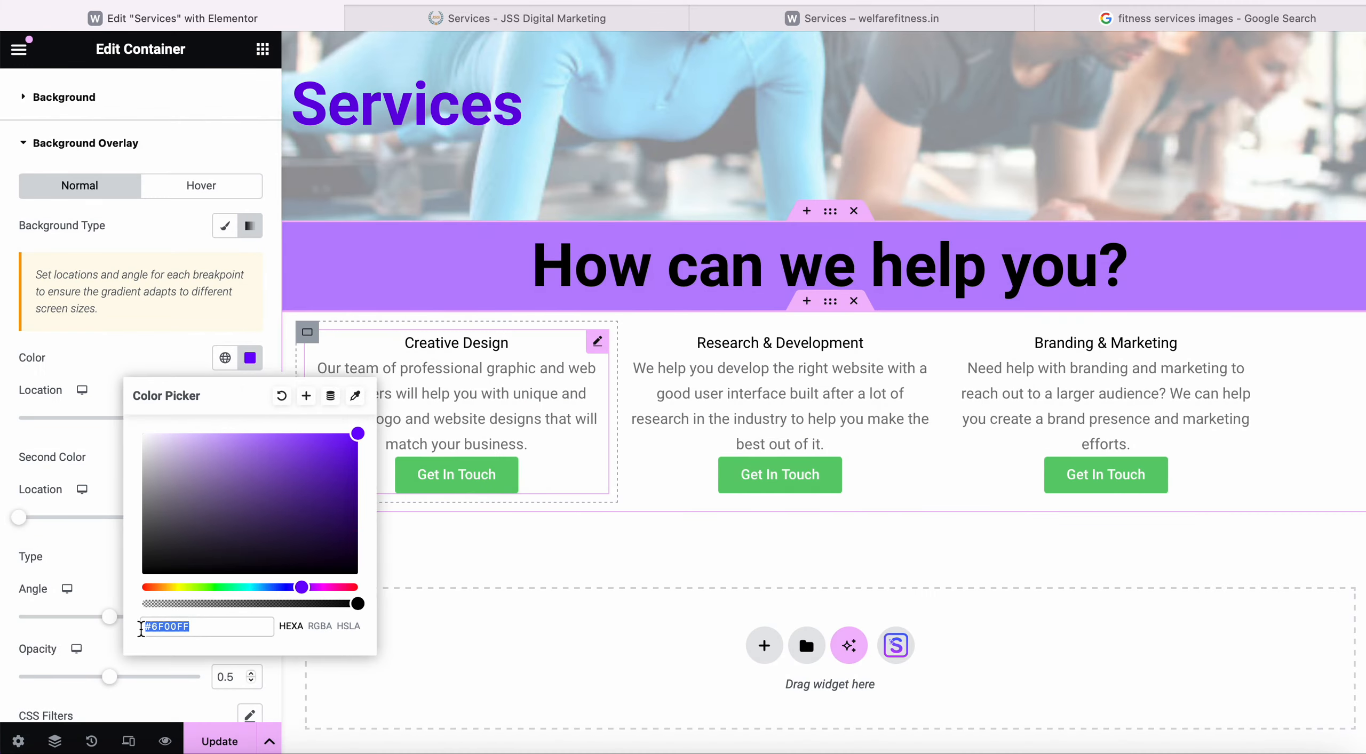
text(8e43f0)
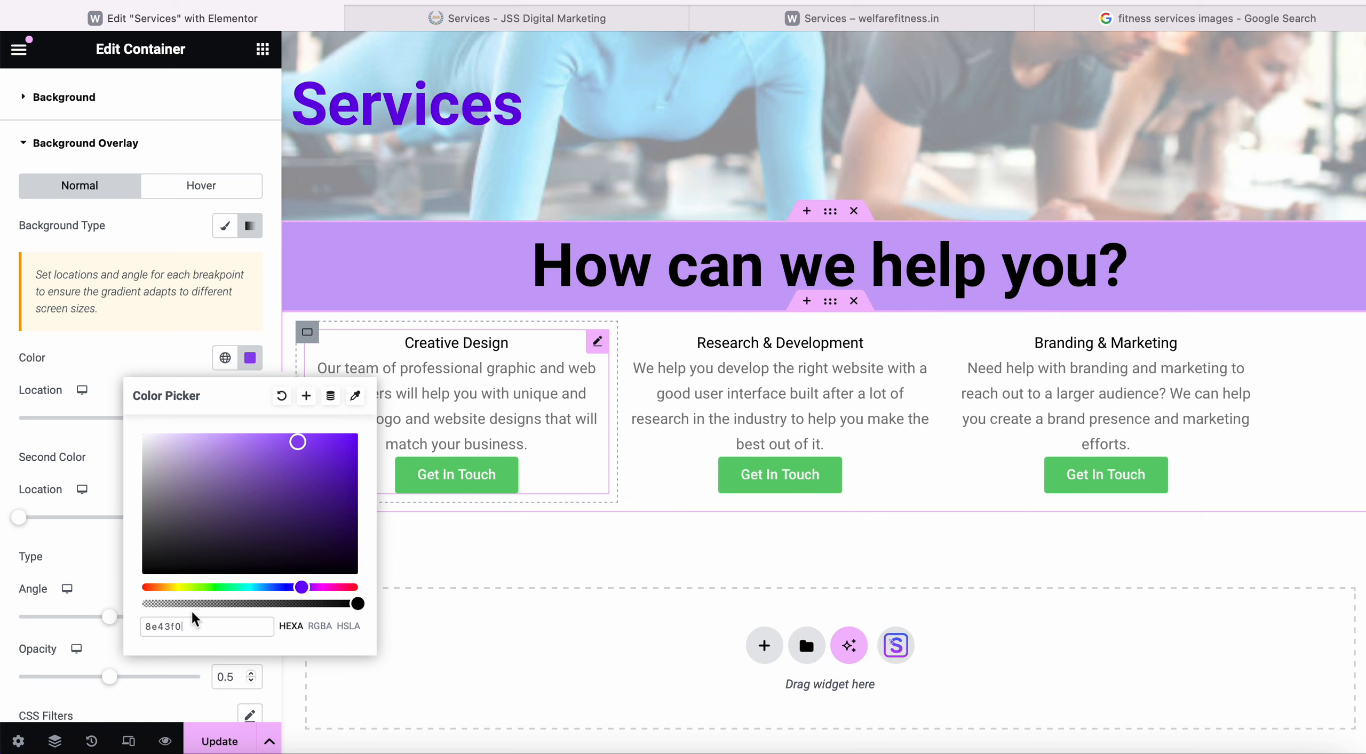
click(110, 446)
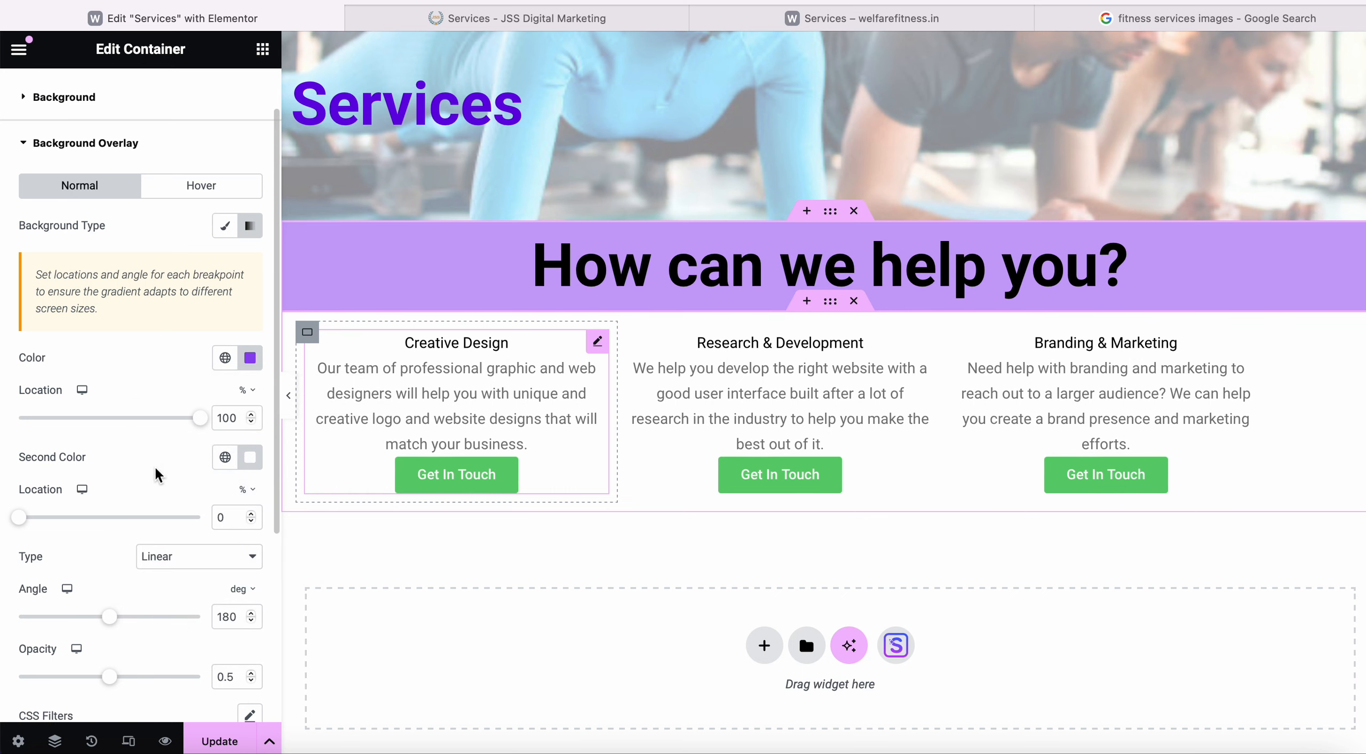
Paste 8e43f0 into the second overlay colour and readjust both colour stop locations.
click(251, 463)
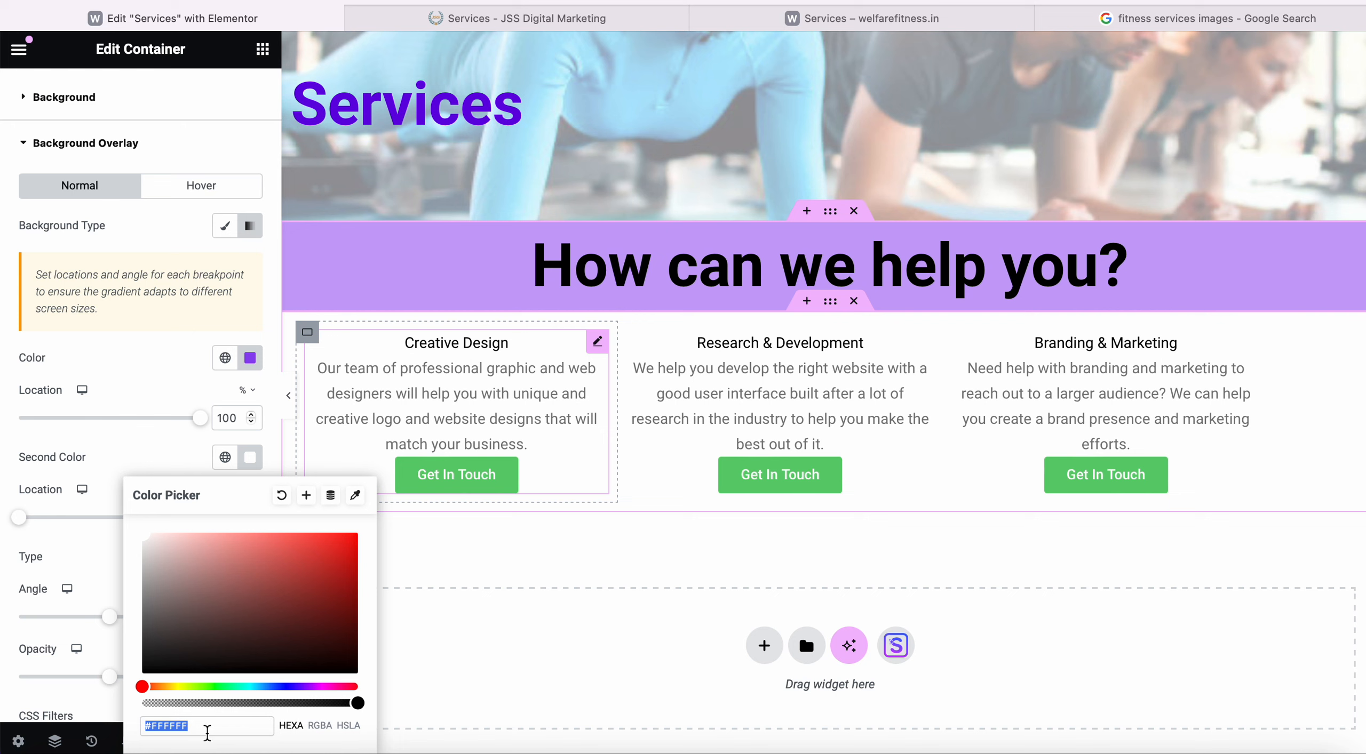
key(super+v)
click(100, 555)
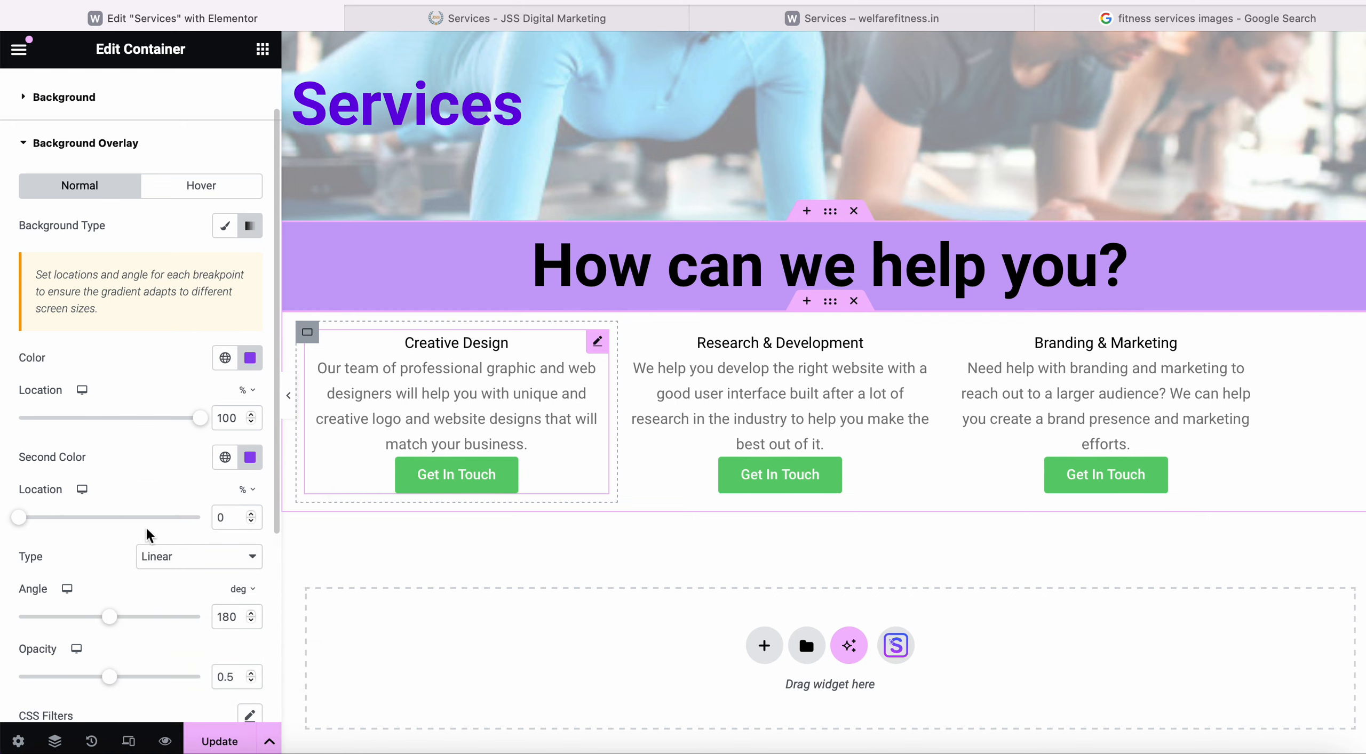
drag(20, 518, 113, 518)
click(207, 519)
drag(200, 418, 4, 424)
click(205, 418)
drag(200, 519, 14, 527)
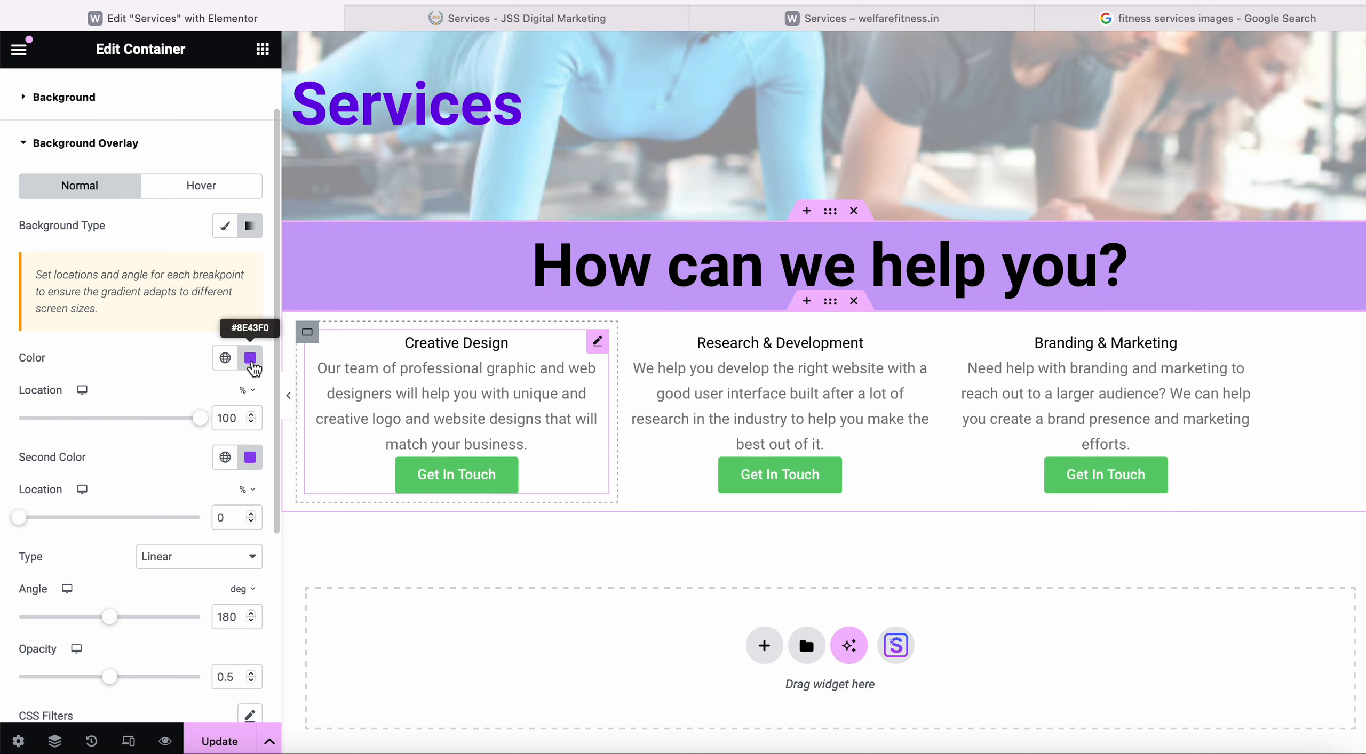
click(225, 358)
Set both of the band's overlay colours to the global Theme Color 2.
scroll(64, 576, down, 2)
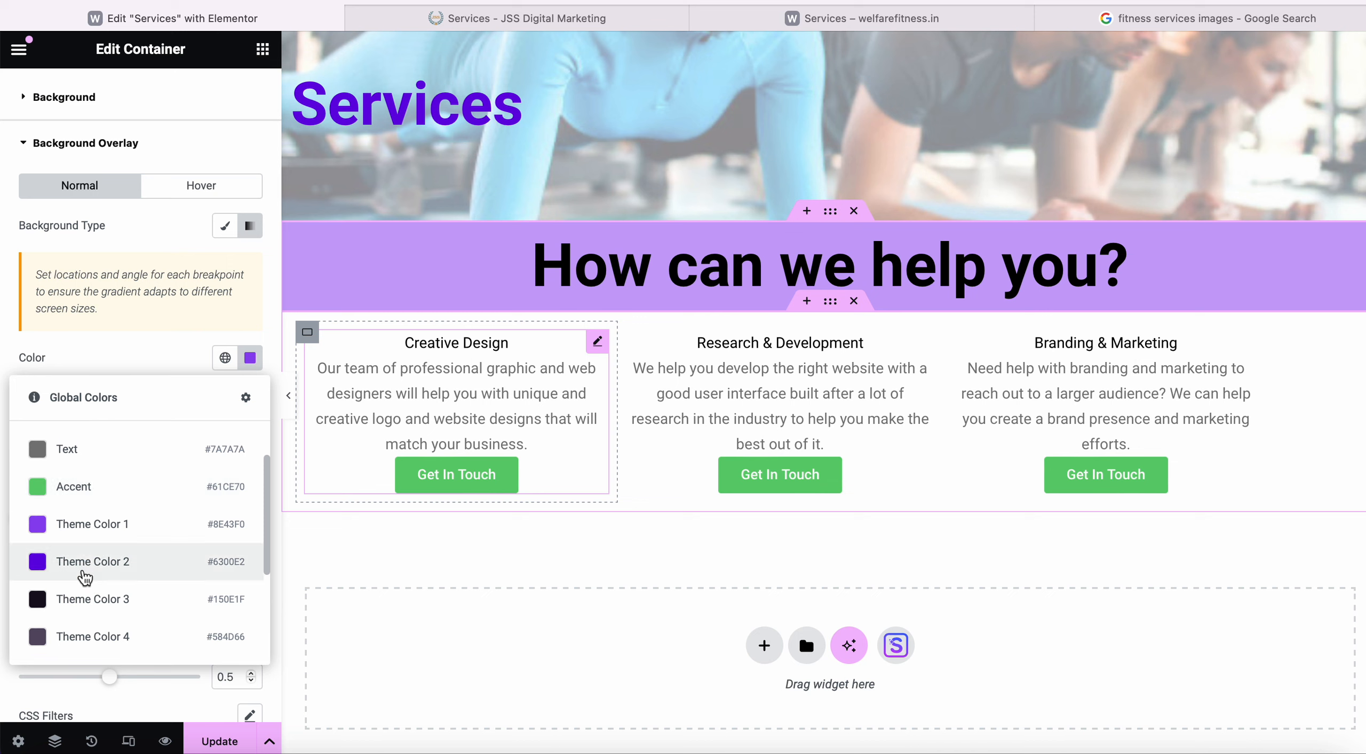
click(83, 575)
click(226, 457)
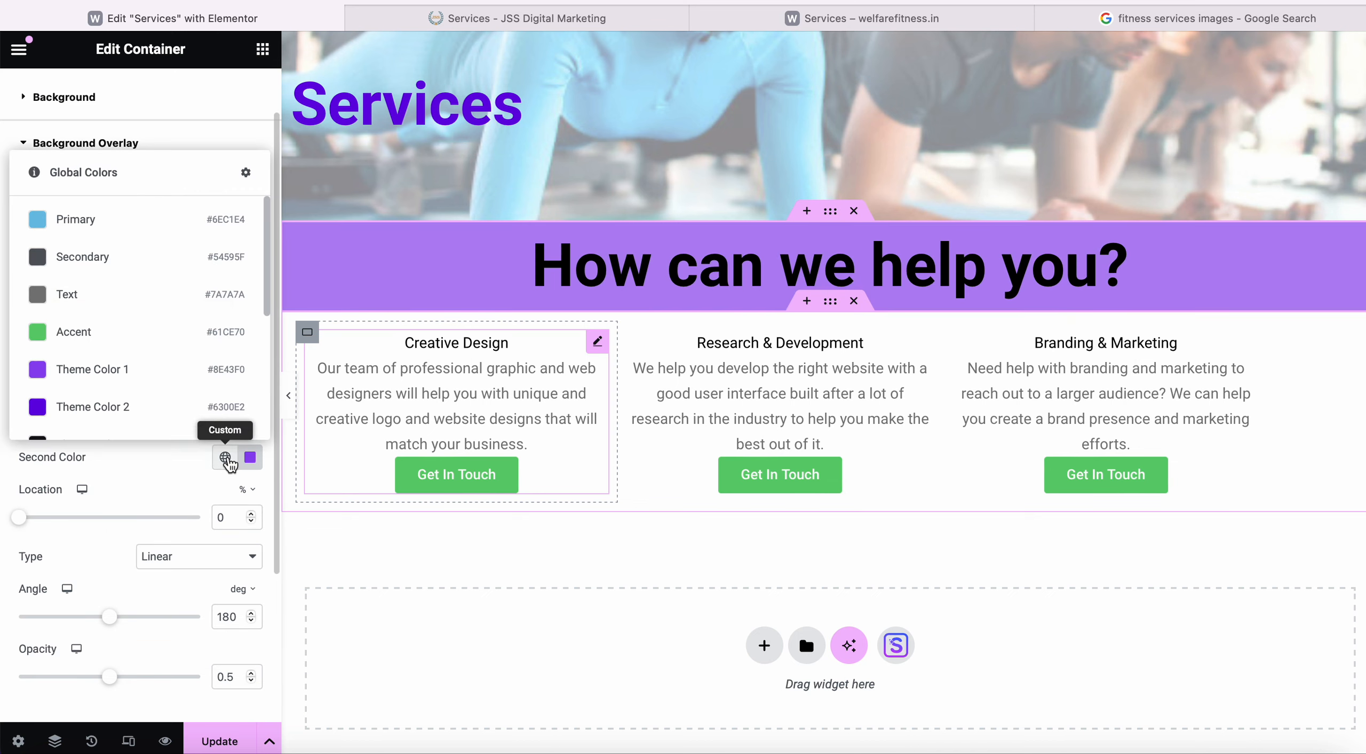
click(146, 406)
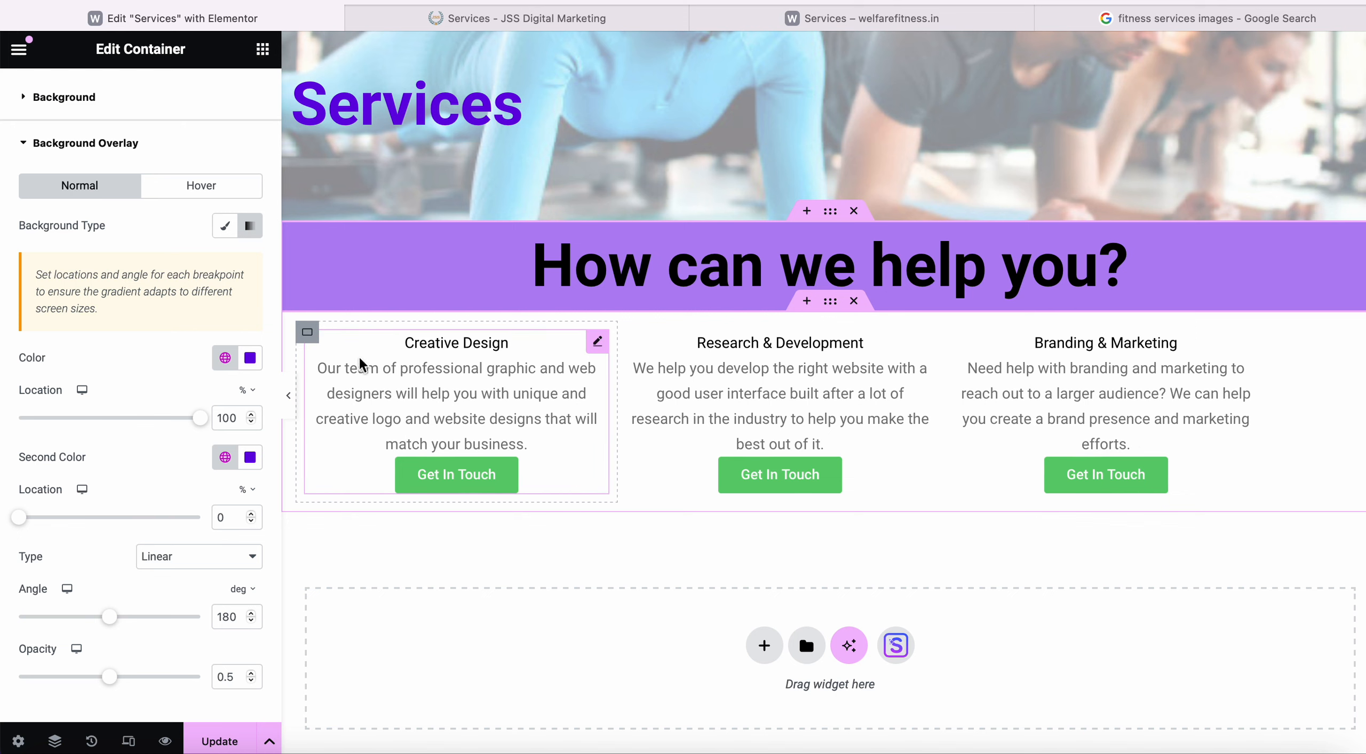
Give the Creative Design column a Classic background overlay in Theme Color 1.
click(315, 341)
click(136, 98)
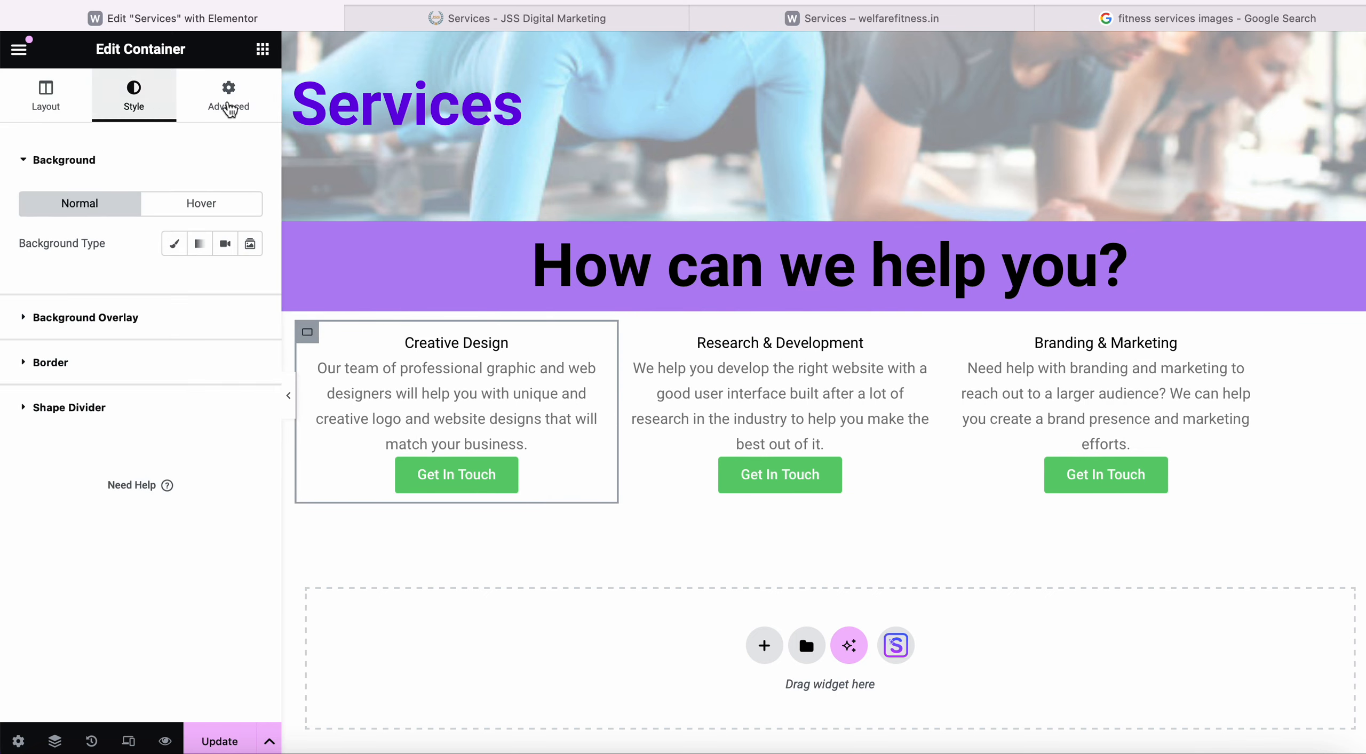
click(114, 320)
click(249, 287)
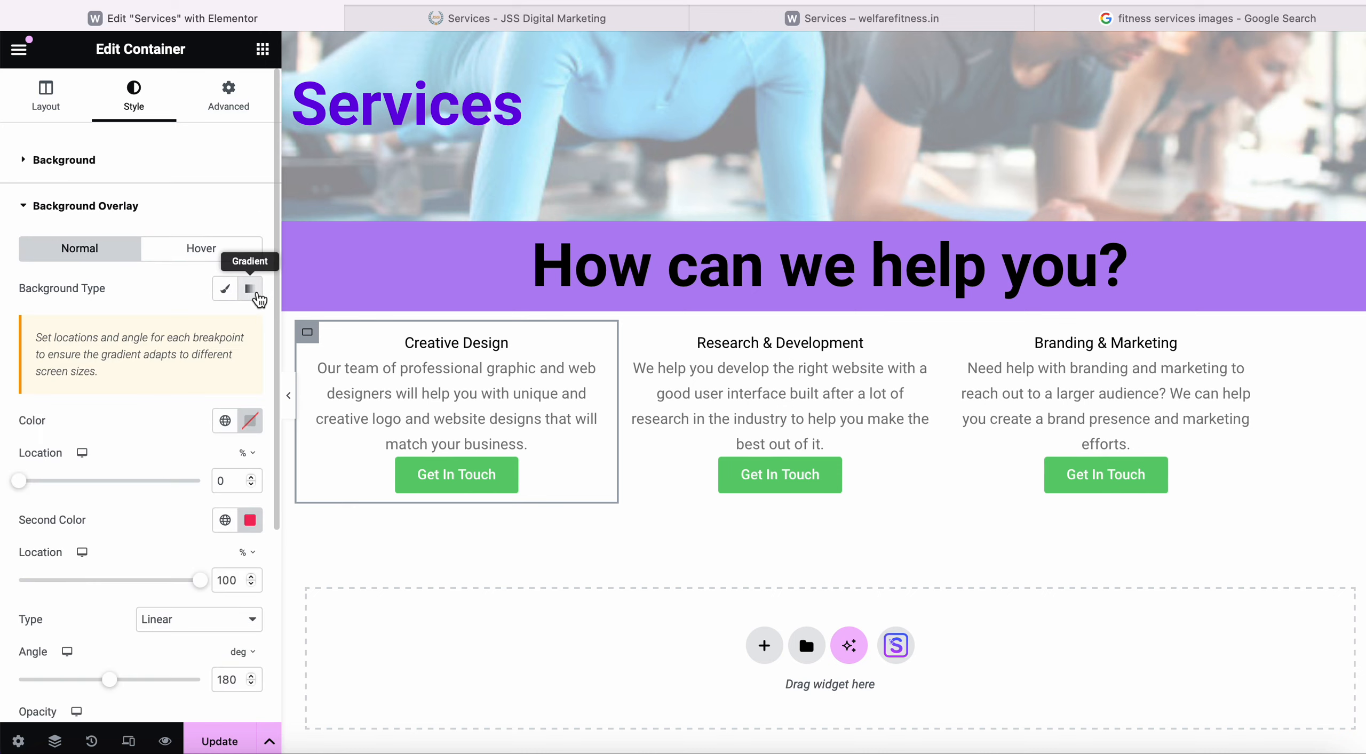
click(225, 288)
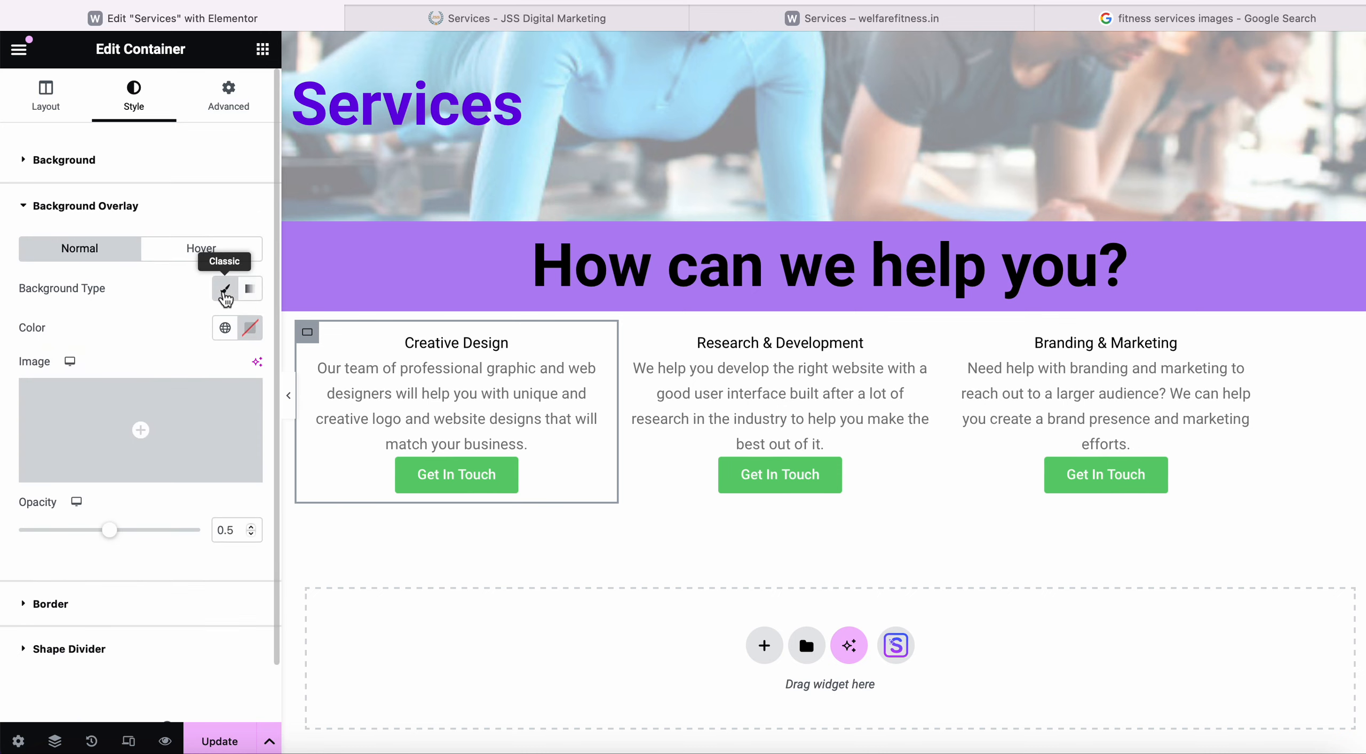
click(226, 328)
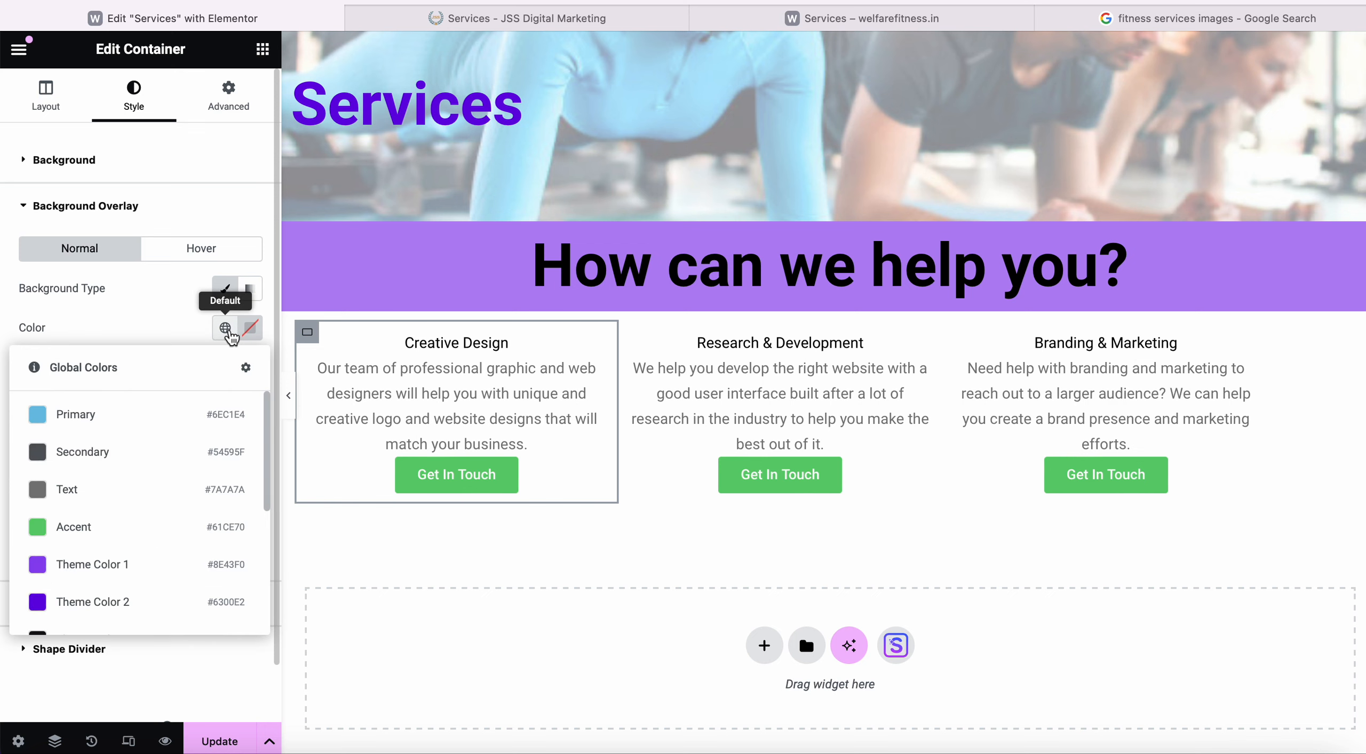
click(103, 570)
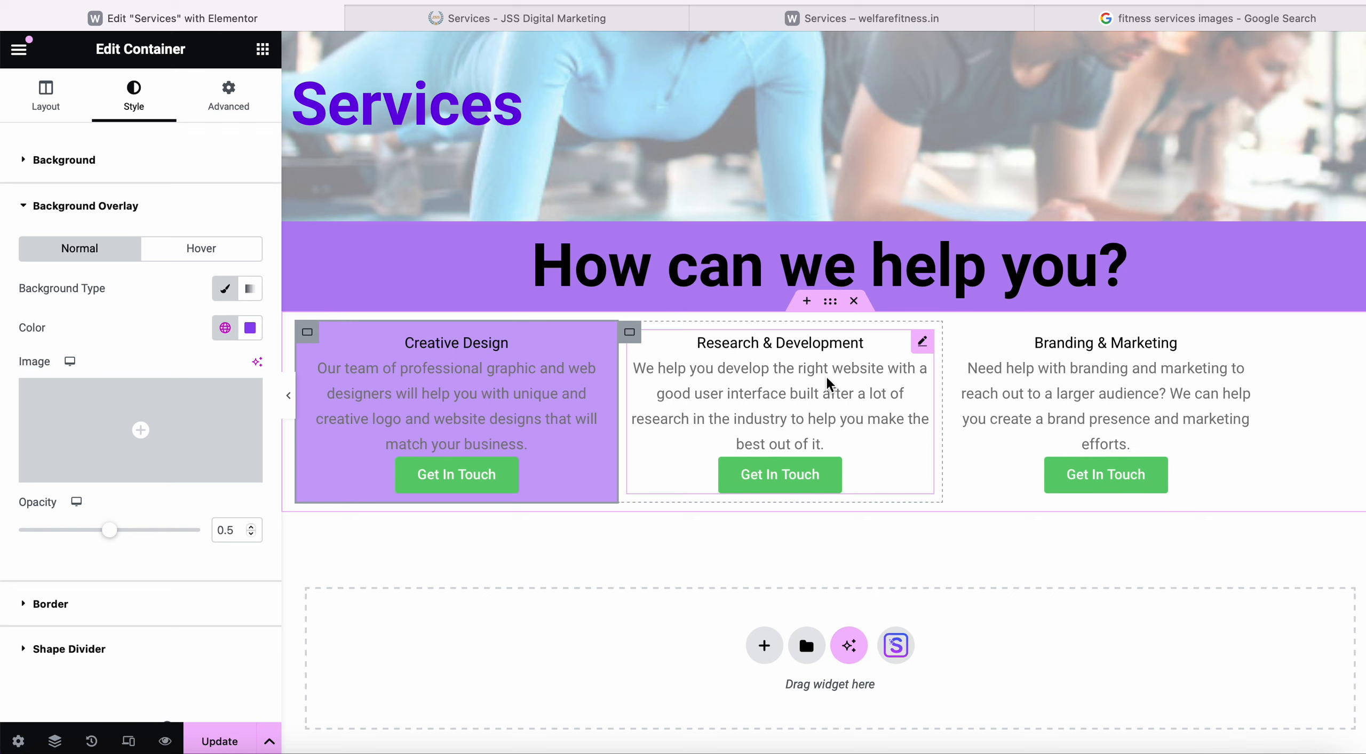
Give the Research & Development column a Classic overlay, changing it from Theme Color 1 to Theme Color 3.
click(832, 302)
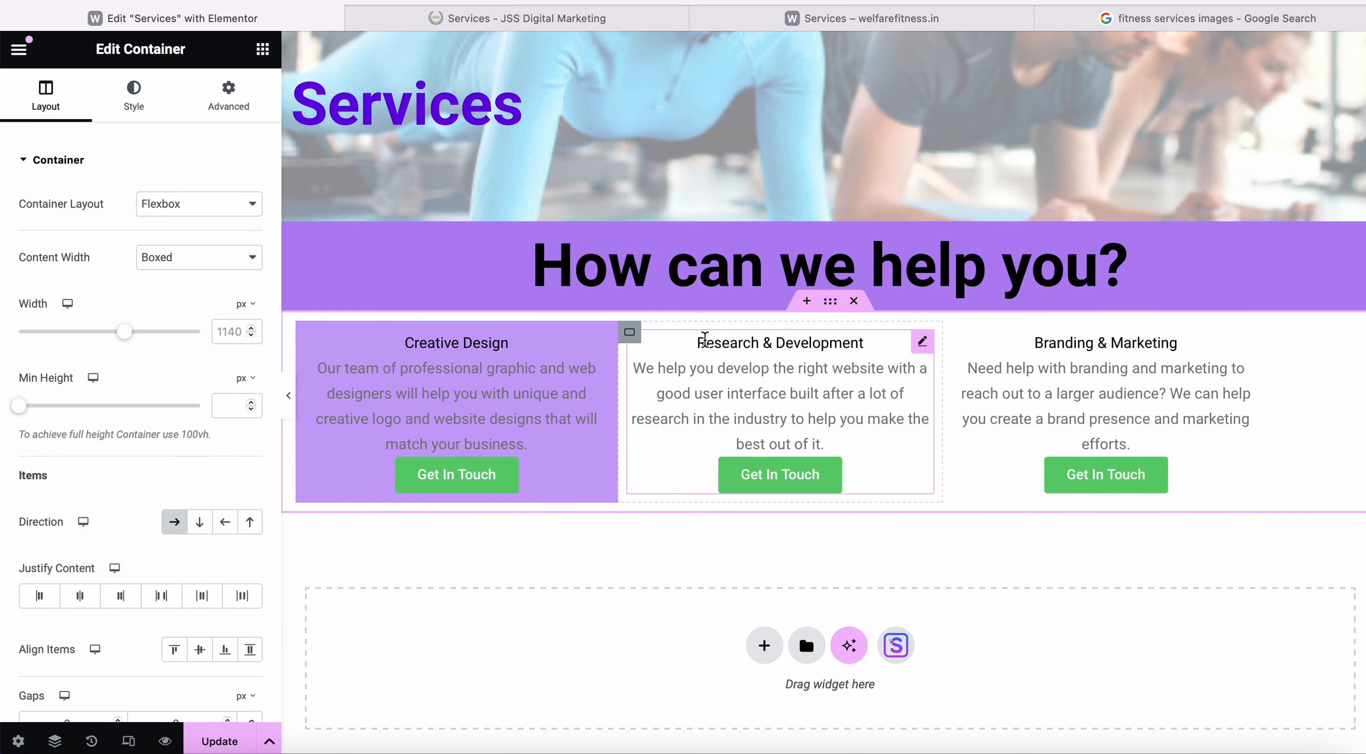
click(631, 336)
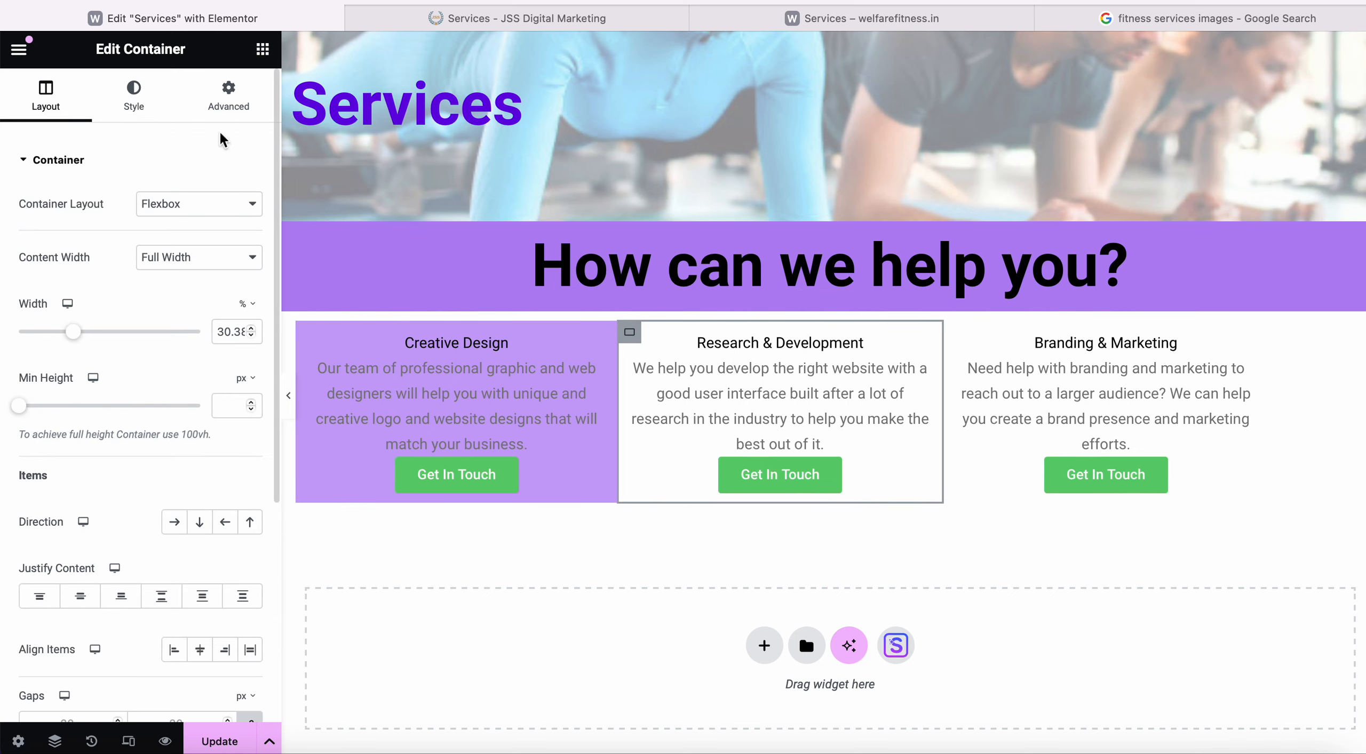
click(228, 96)
click(133, 96)
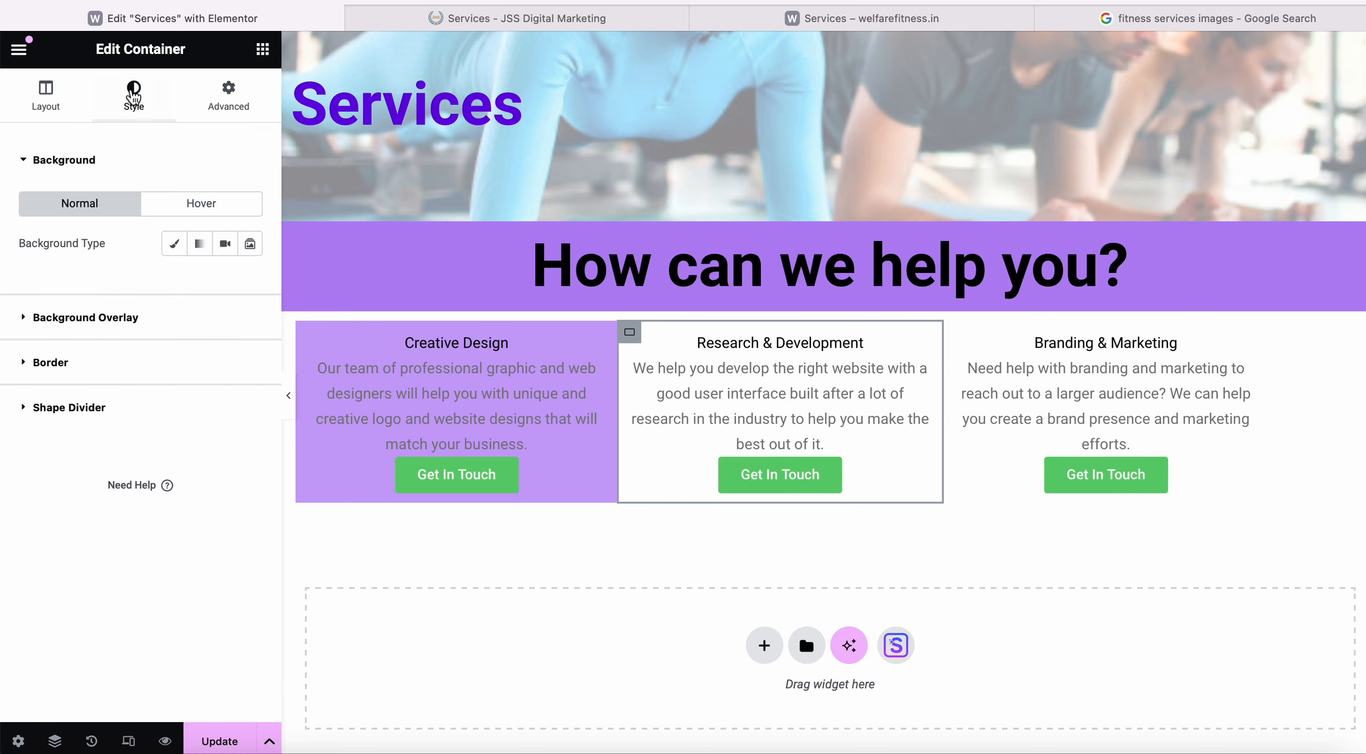
click(155, 328)
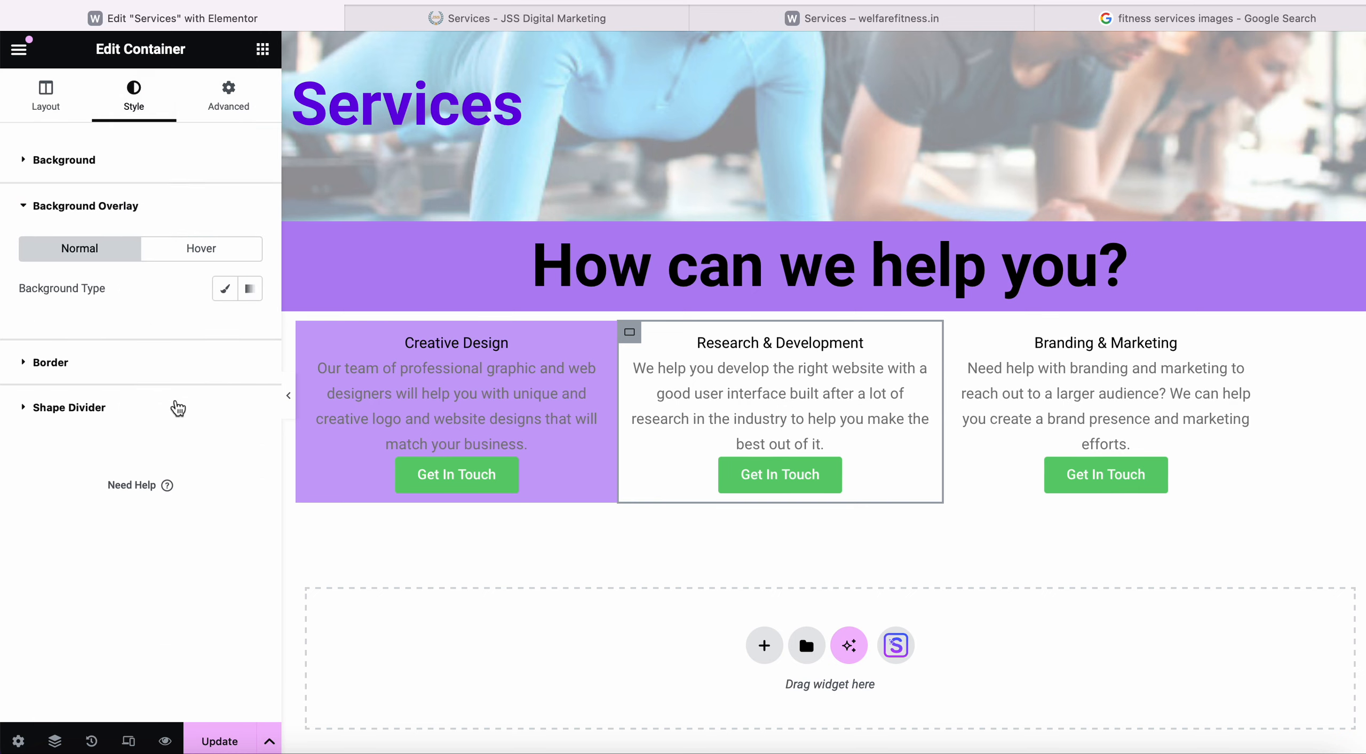
click(230, 293)
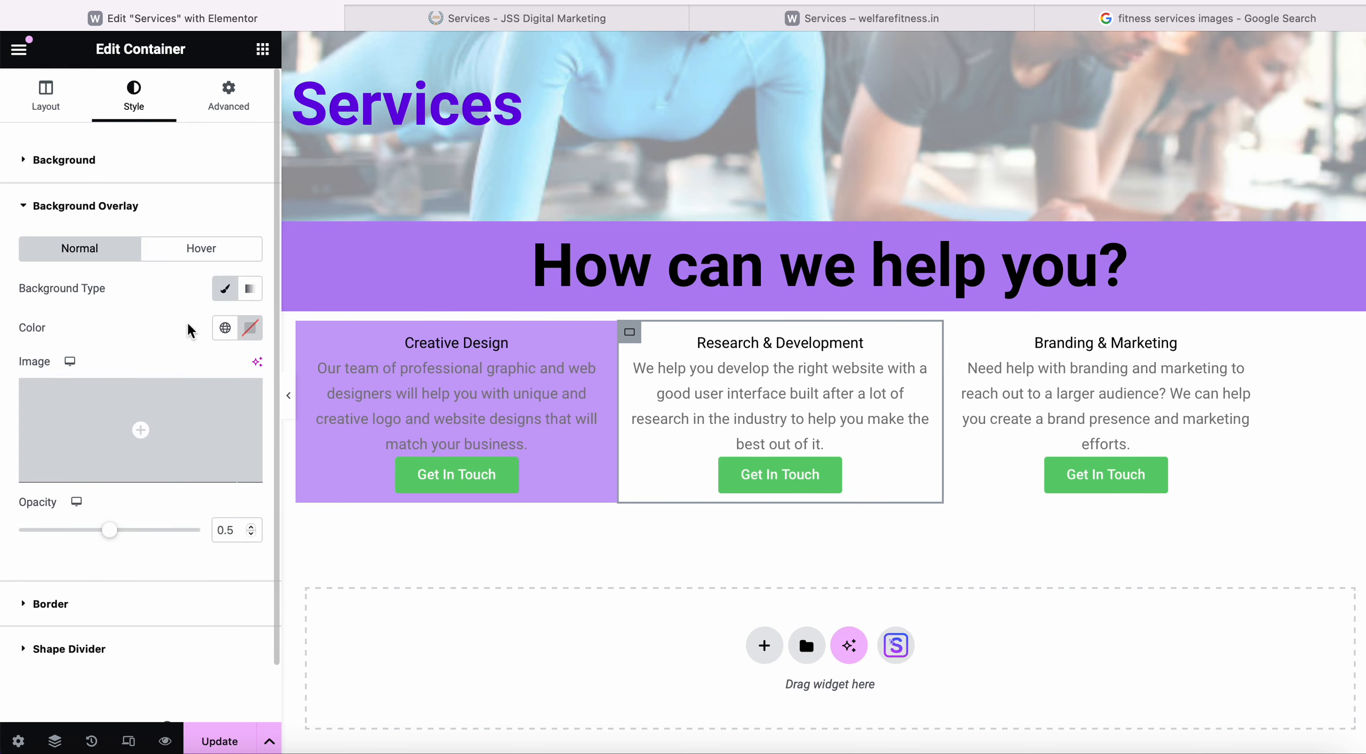
click(224, 327)
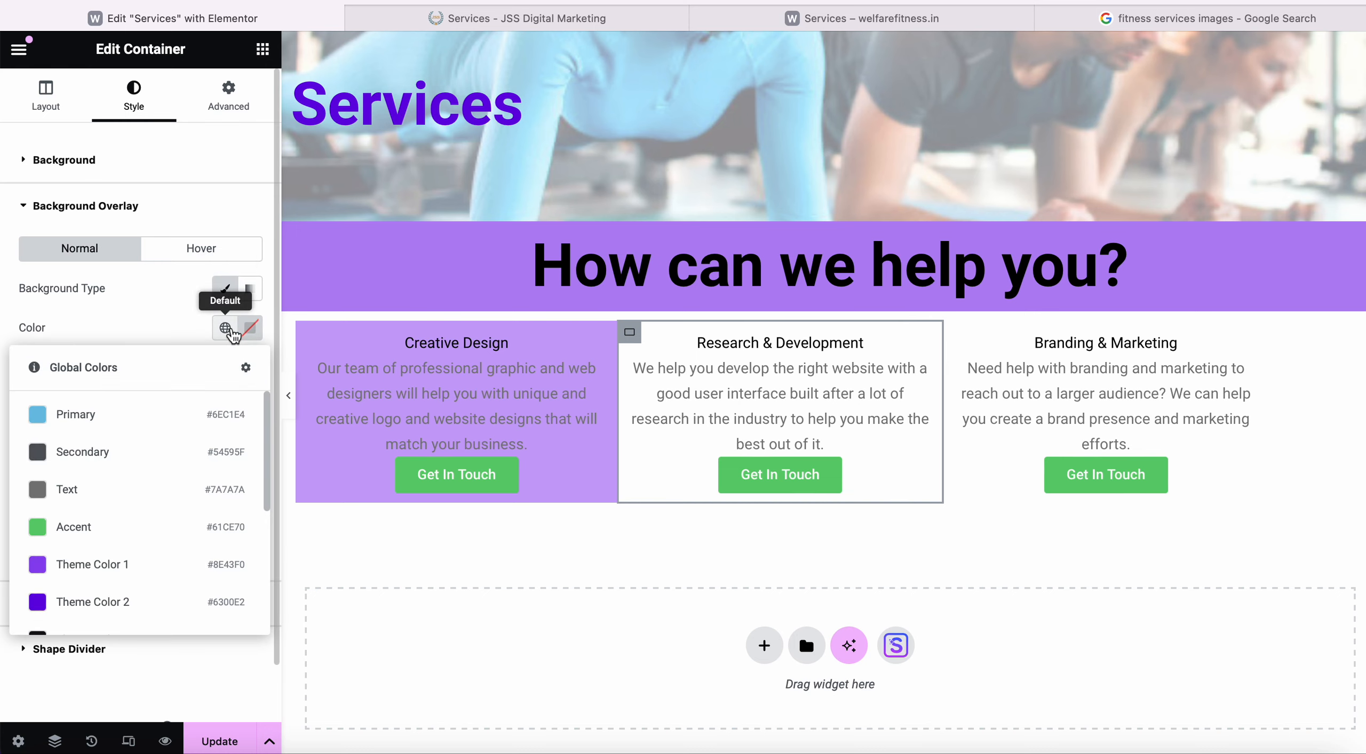
click(99, 566)
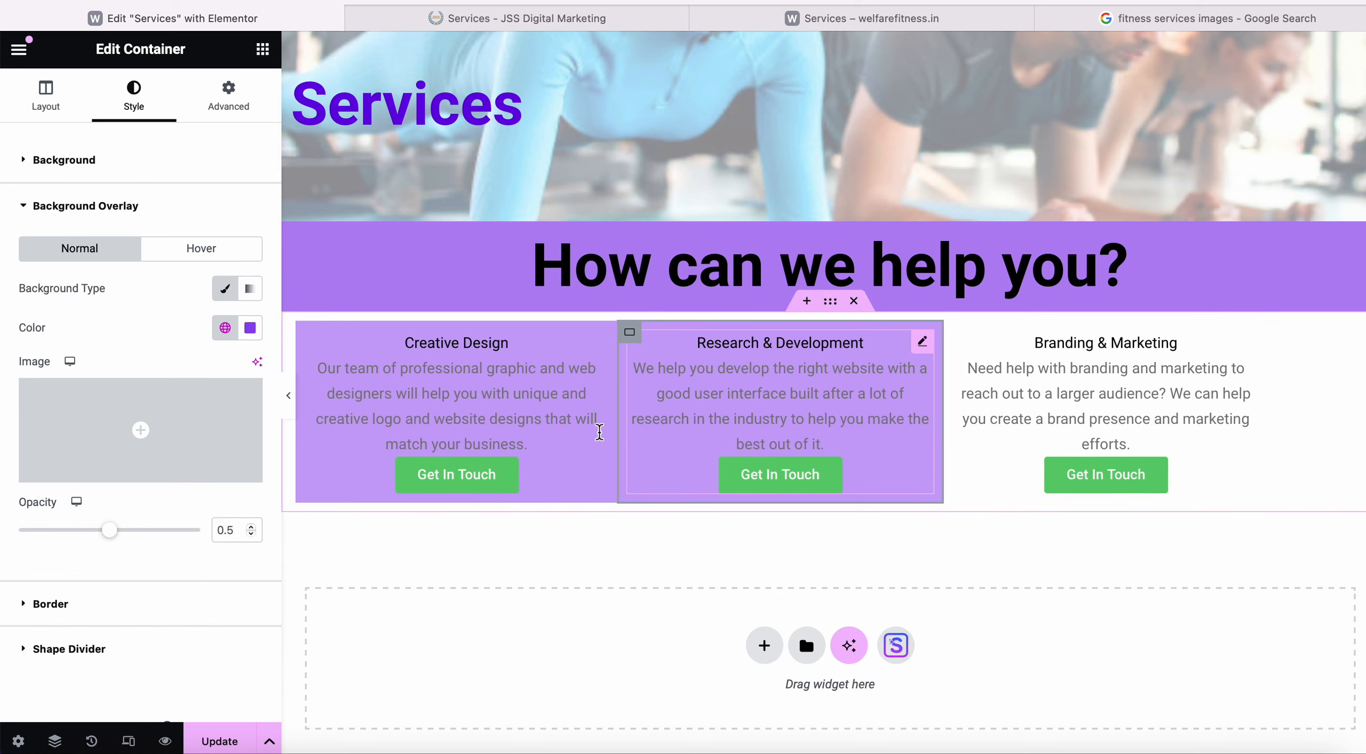
click(226, 329)
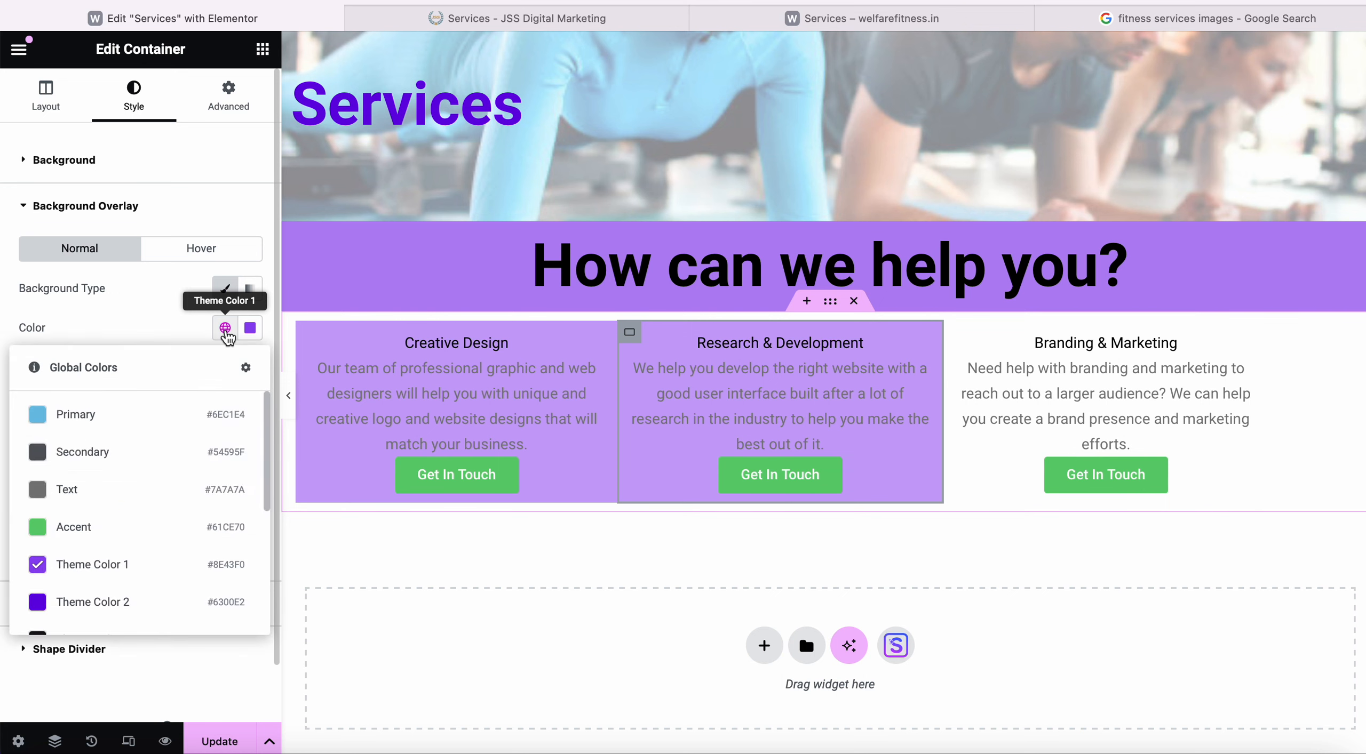
scroll(110, 573, down, 2)
scroll(104, 582, down, 2)
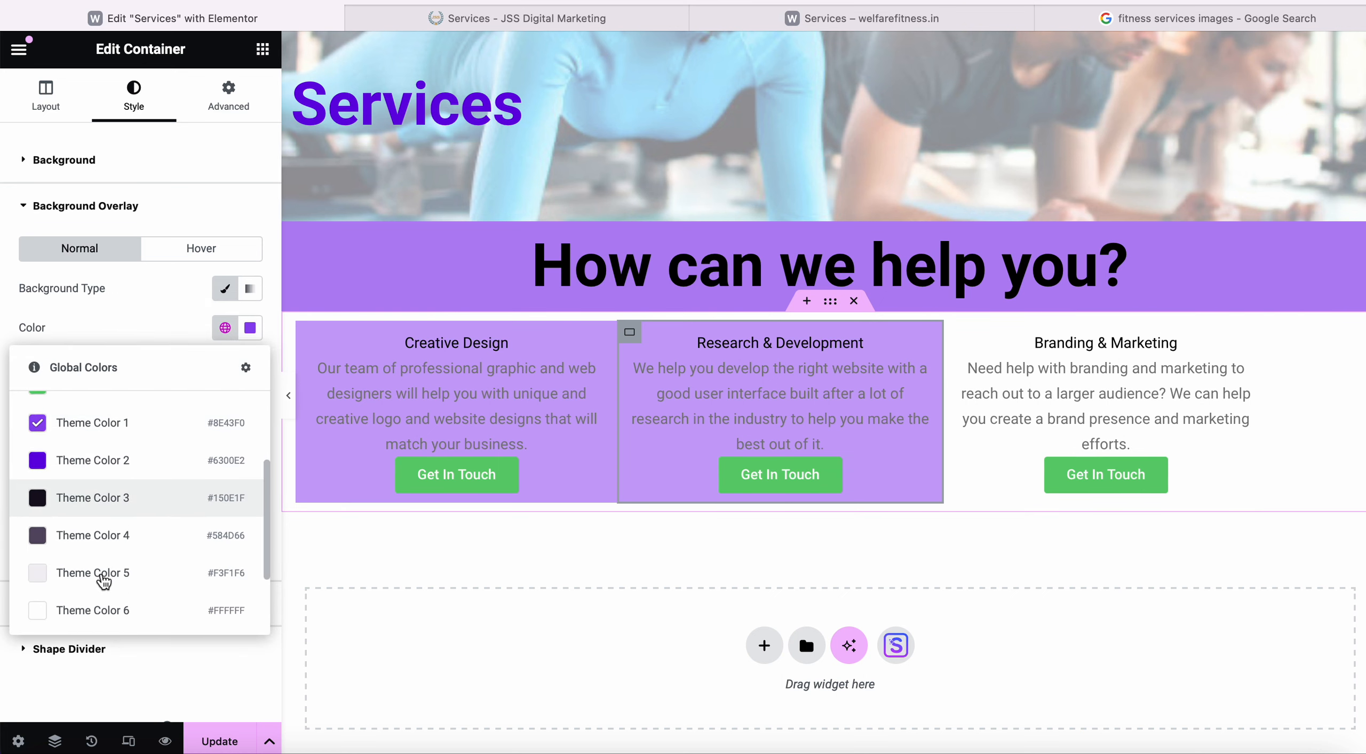
click(107, 504)
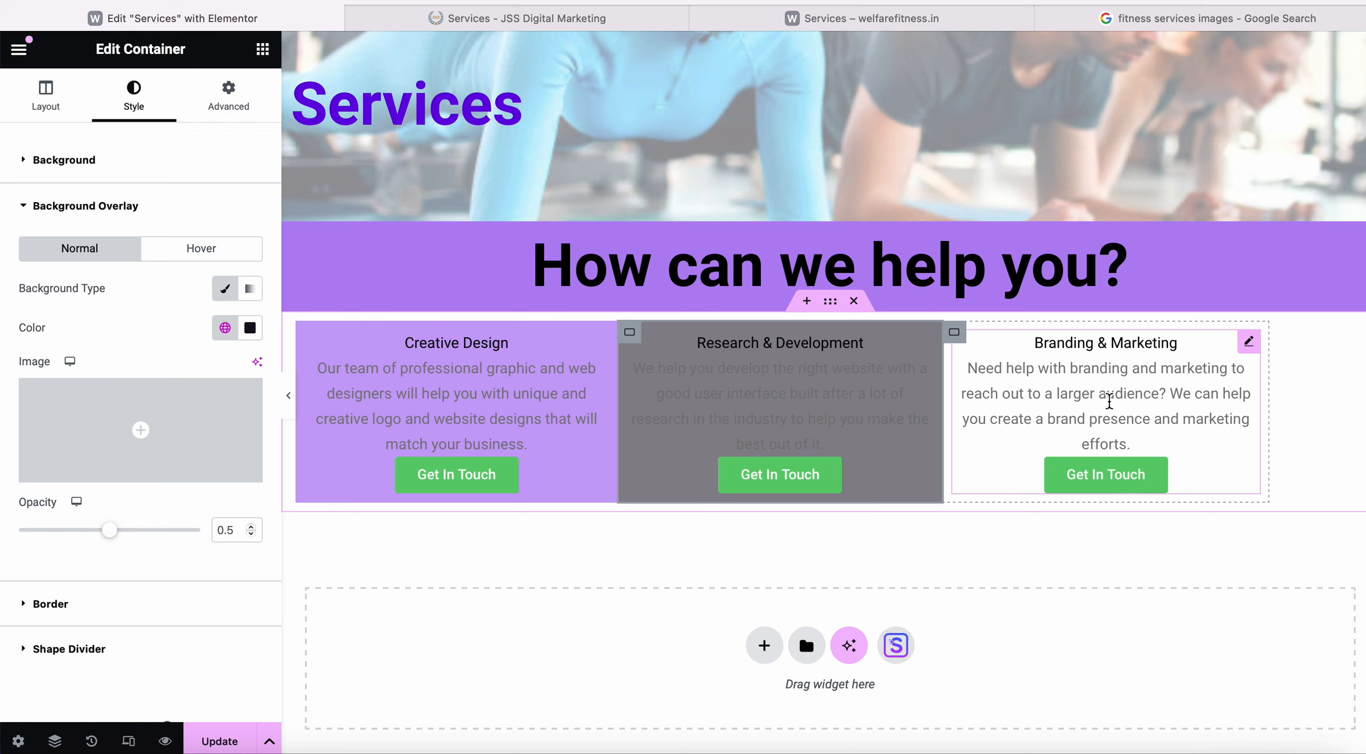
Revert to before the column overlays via History > Actions, then select the service columns section.
click(91, 741)
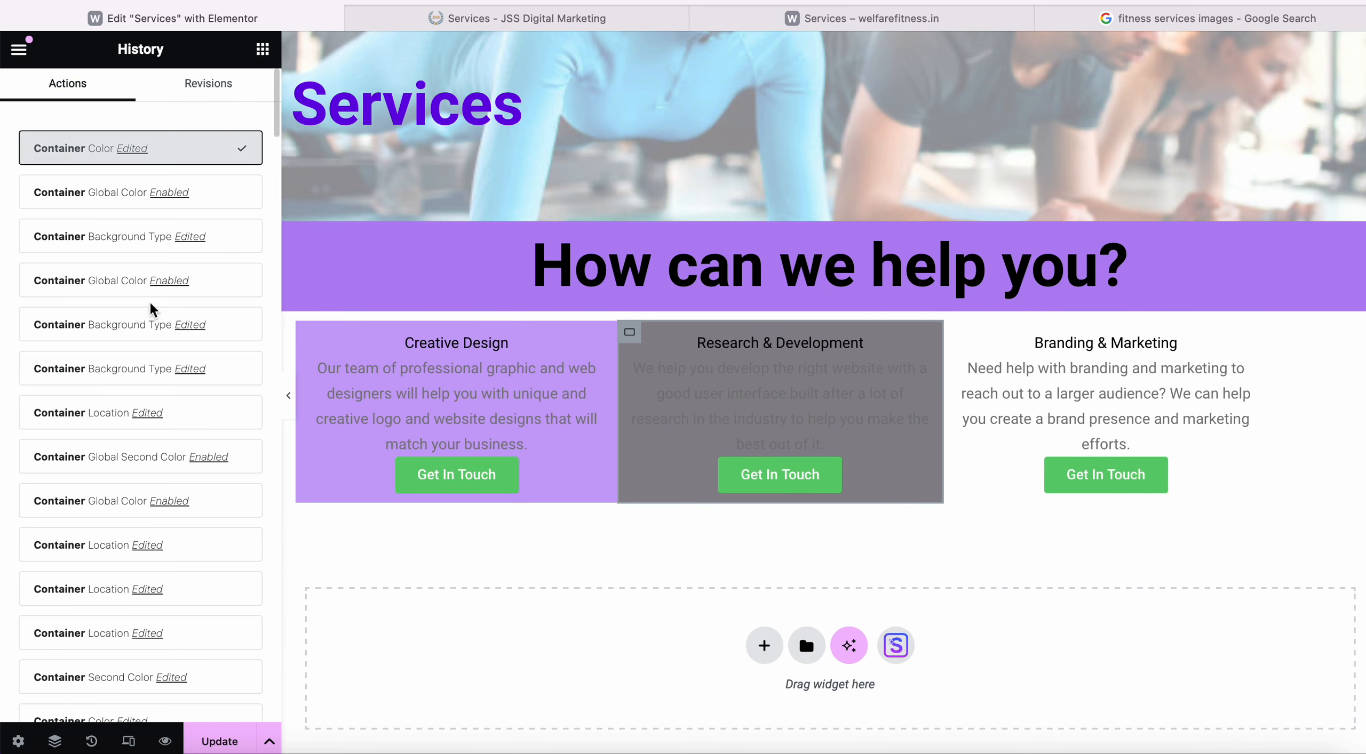
click(121, 286)
click(117, 336)
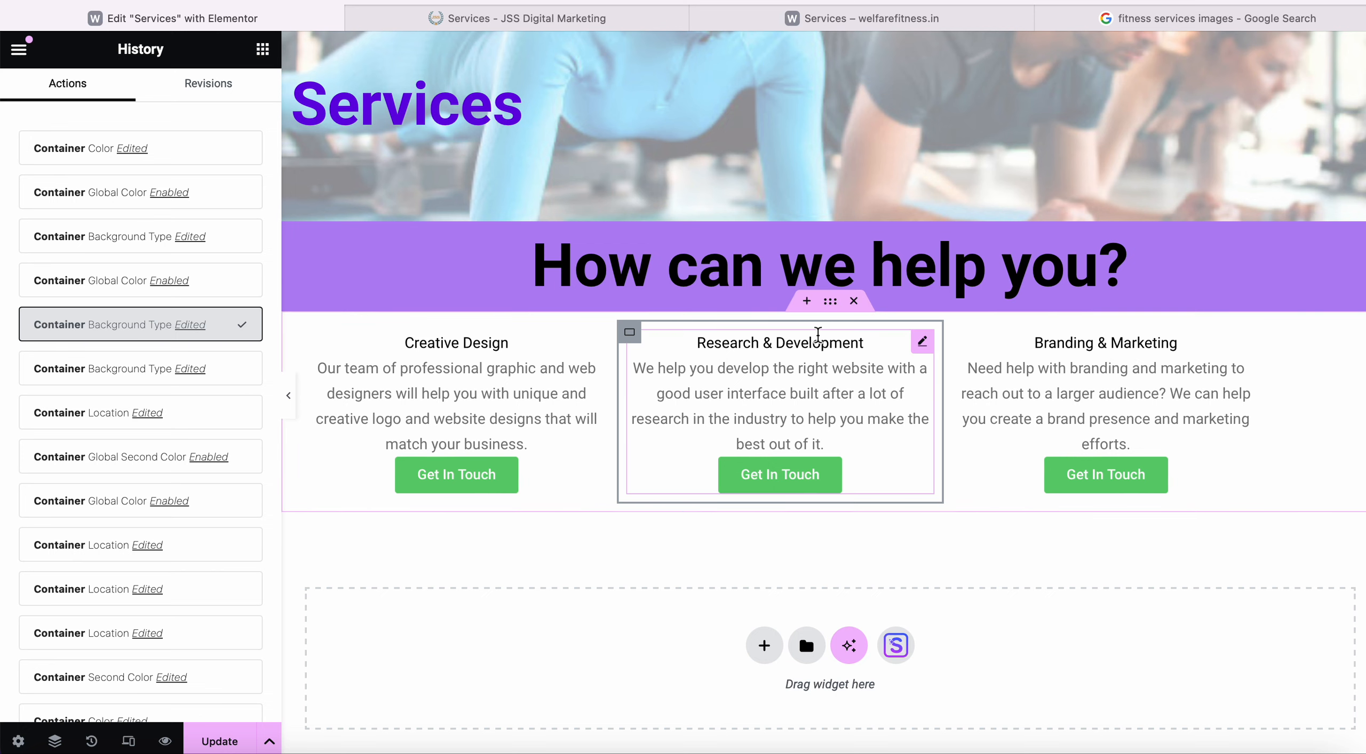
click(835, 306)
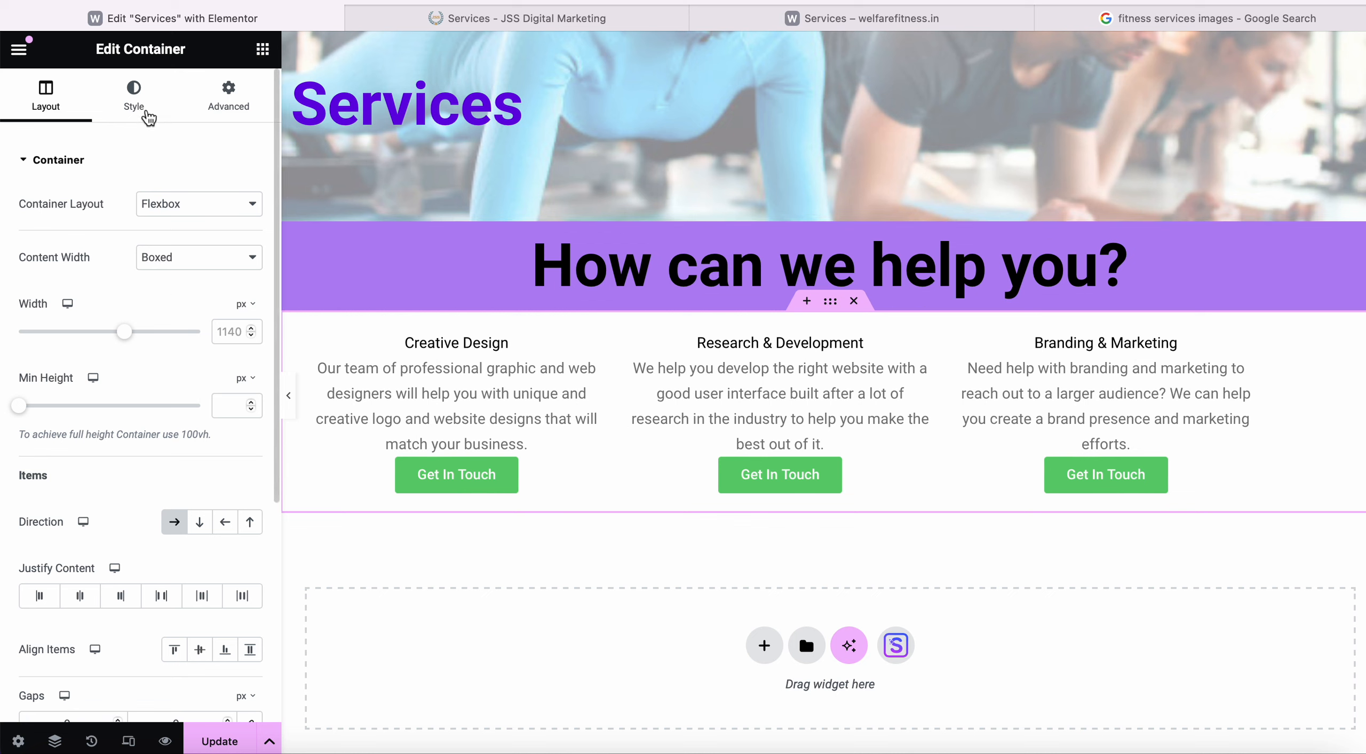
Give the service columns section a Classic Theme Color 2 overlay at opacity 1.
click(133, 96)
click(119, 320)
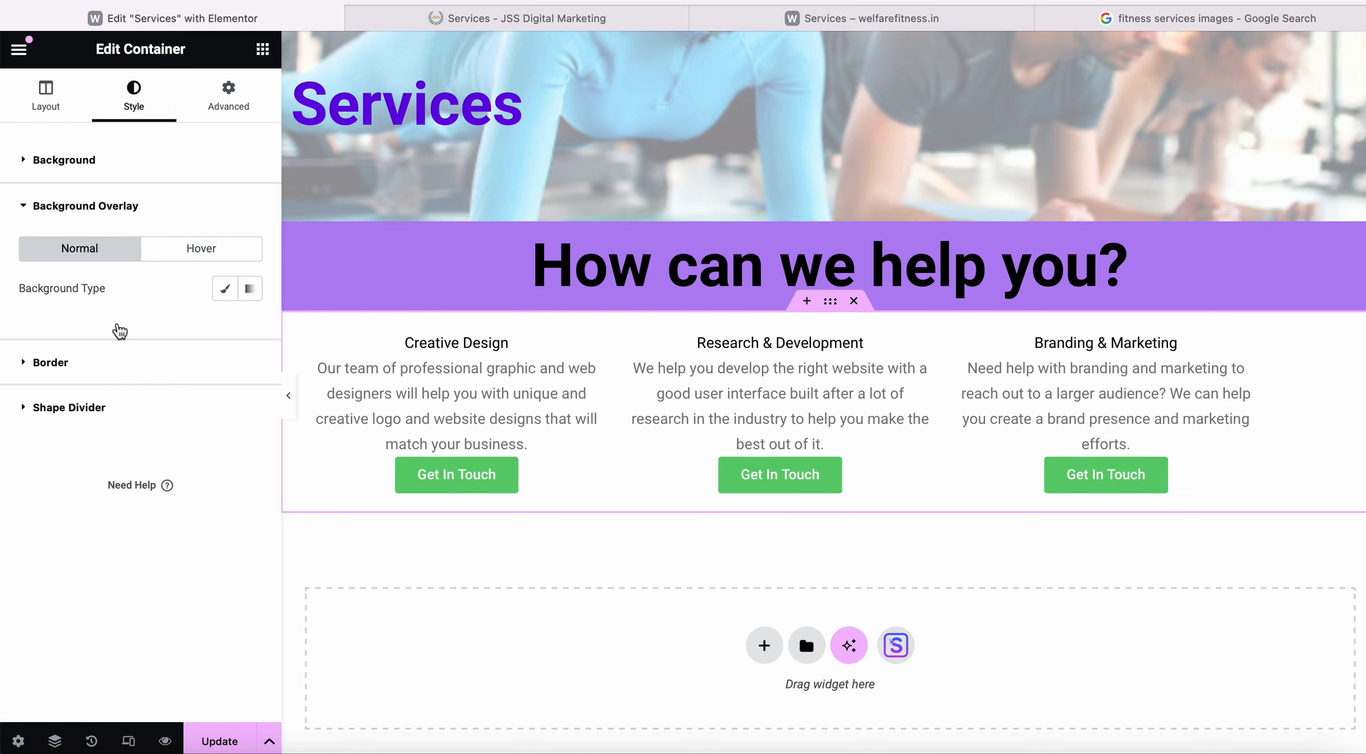
click(222, 294)
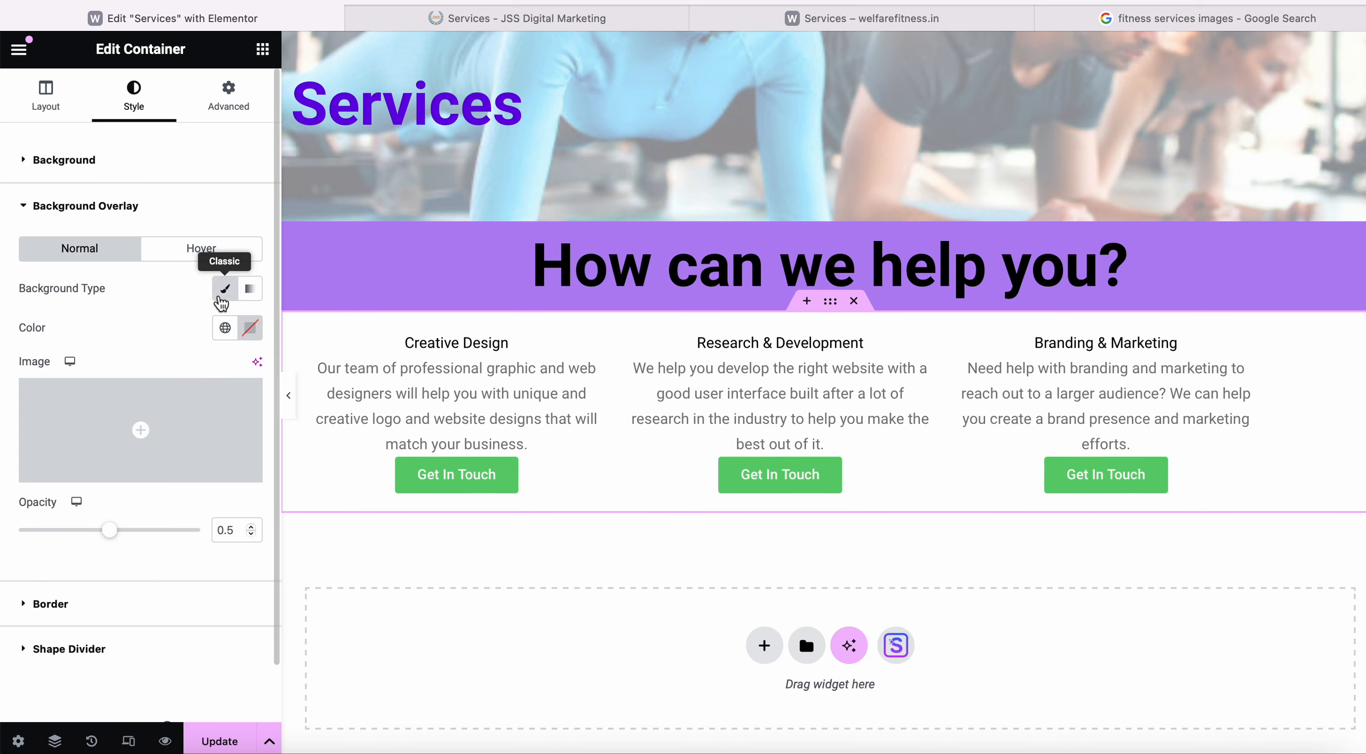
click(222, 293)
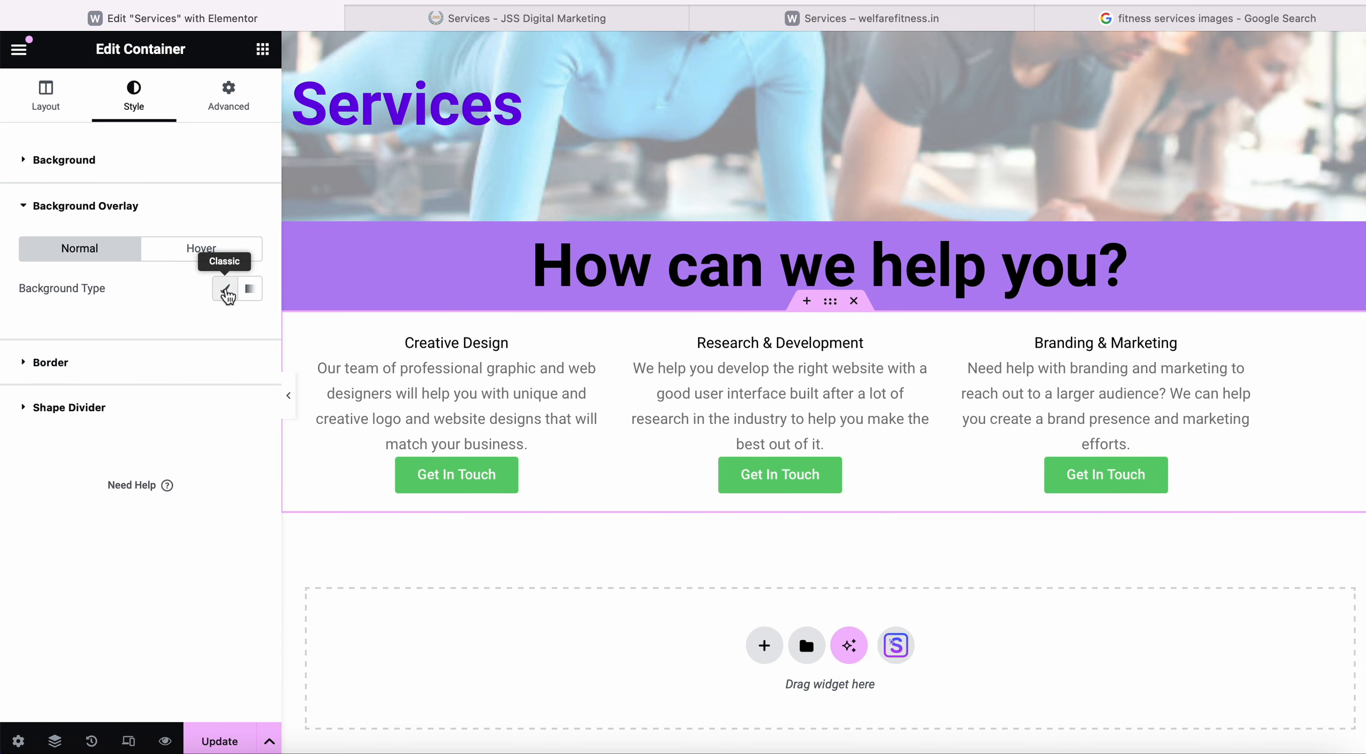
click(224, 291)
click(227, 331)
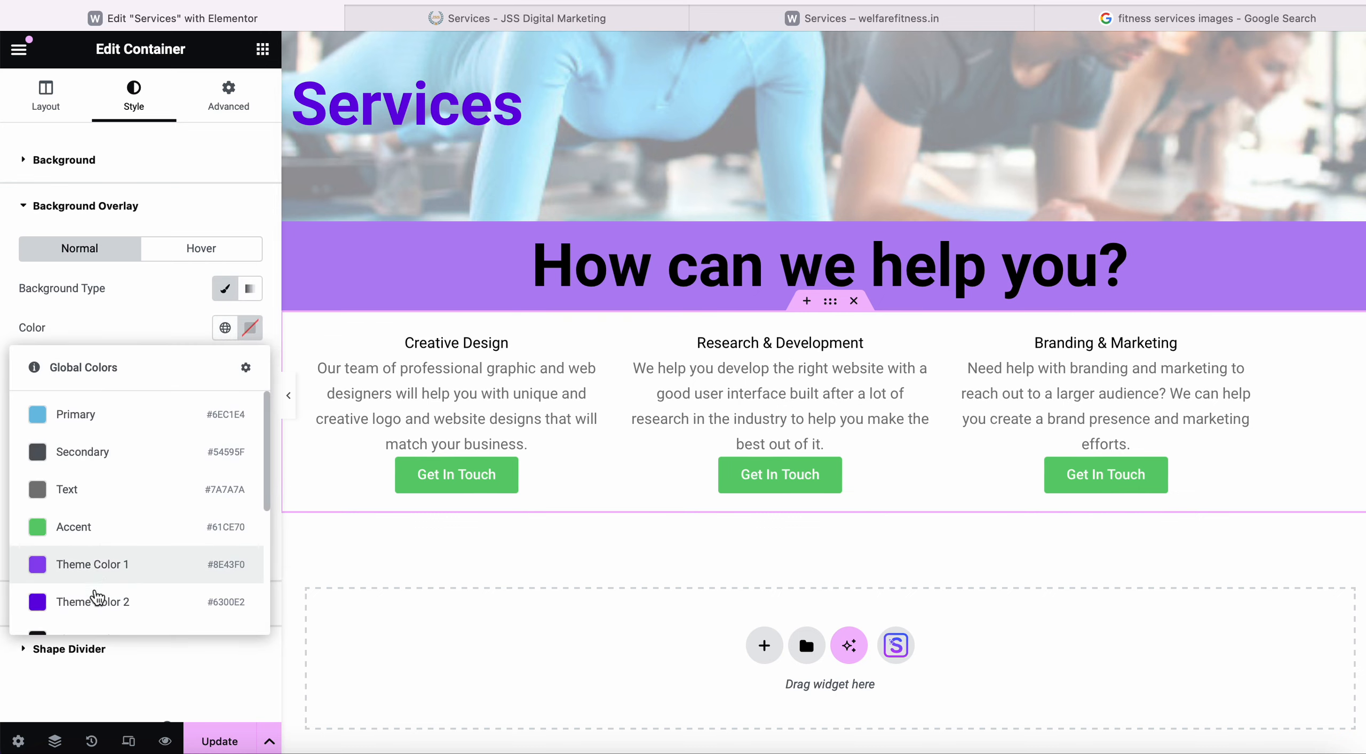
click(93, 613)
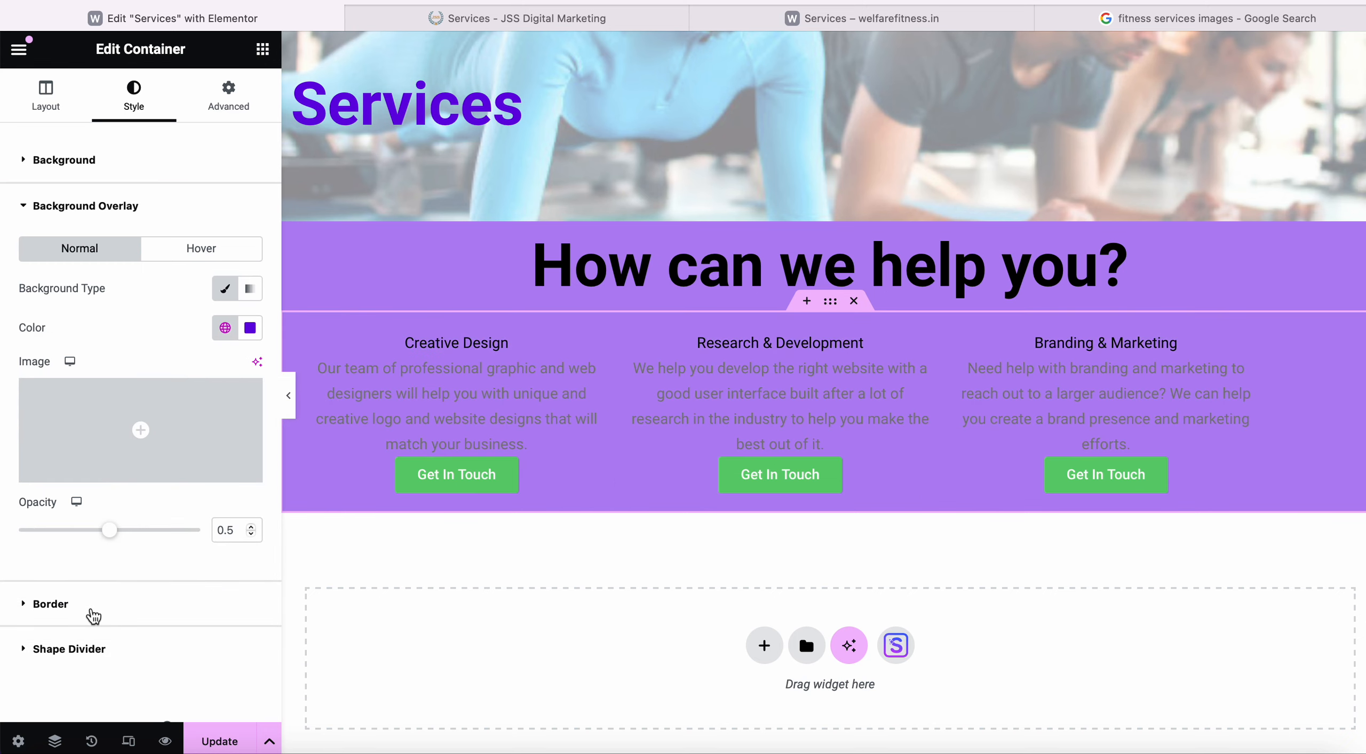
click(579, 11)
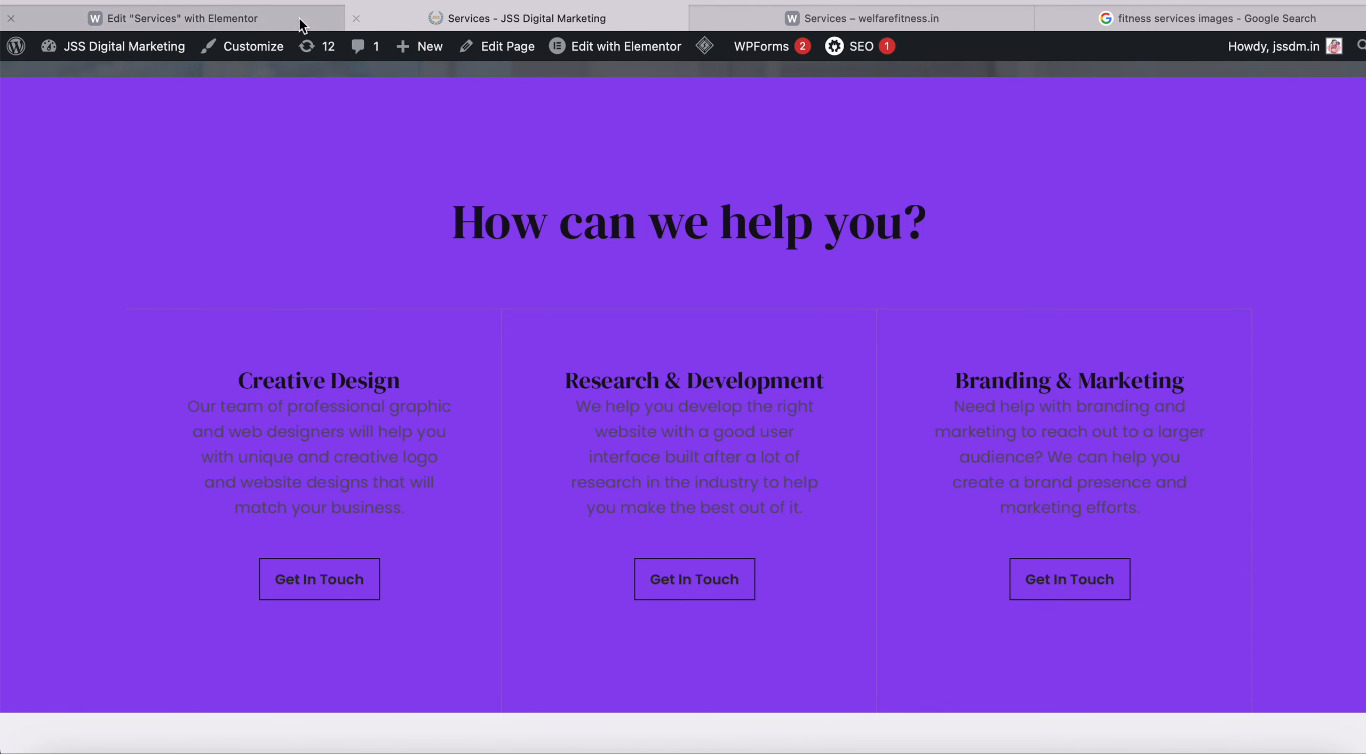
click(283, 16)
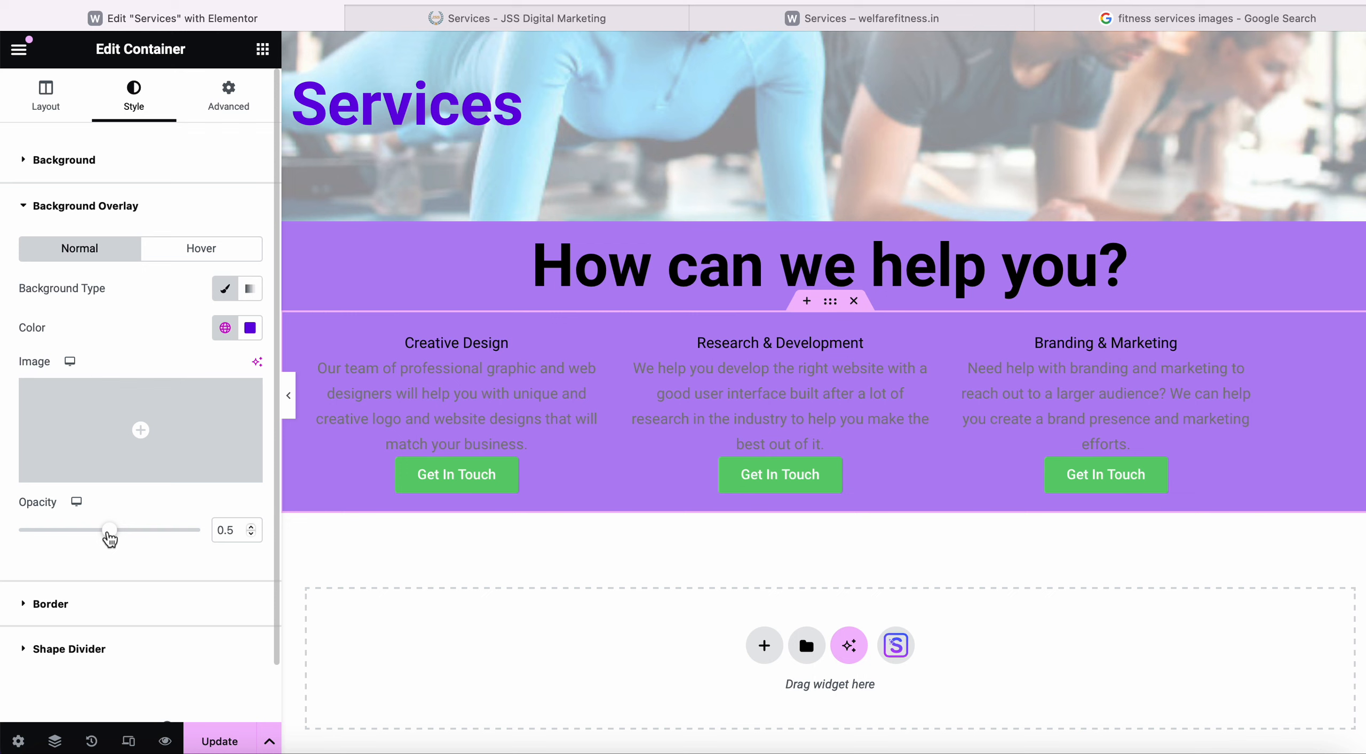
drag(109, 532, 254, 532)
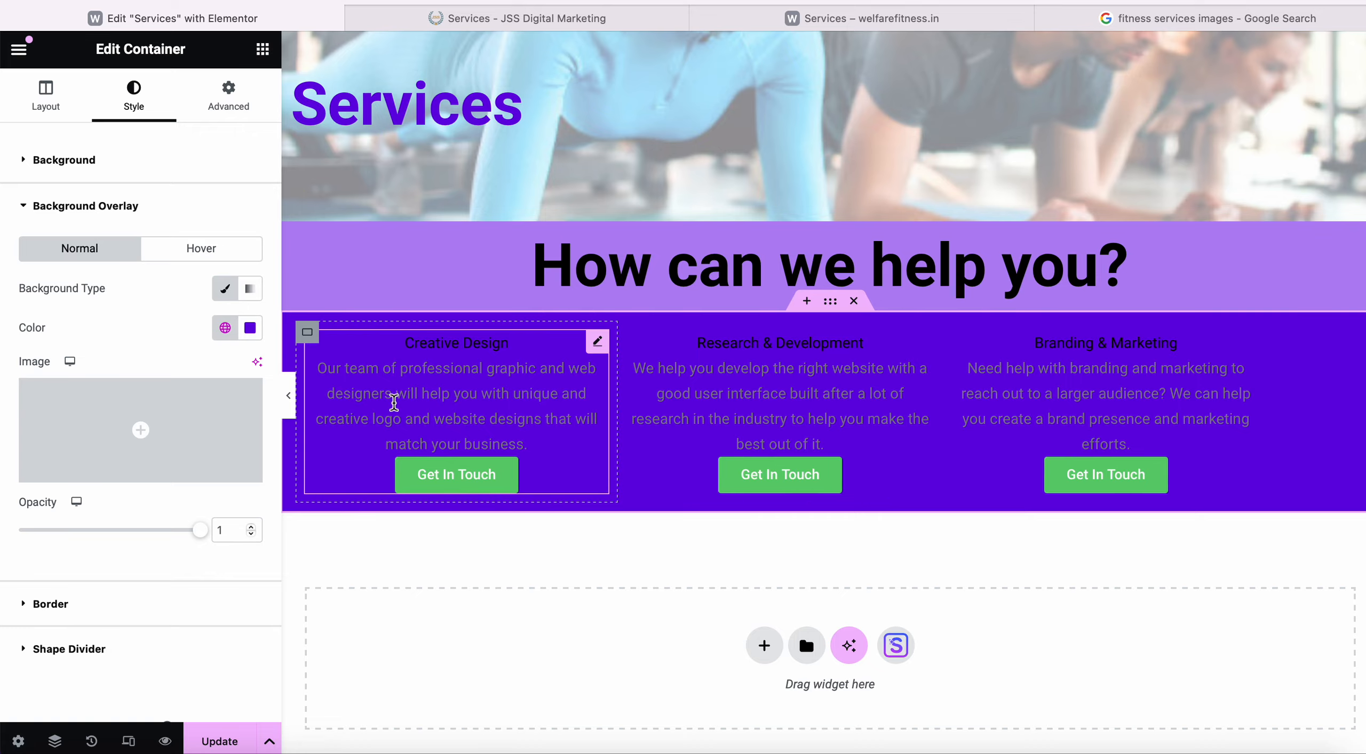
Copy the purple hex 8e43f0 from ColorZilla's Colour Picker Panel on the live site.
key(ctrl+Up)
click(410, 544)
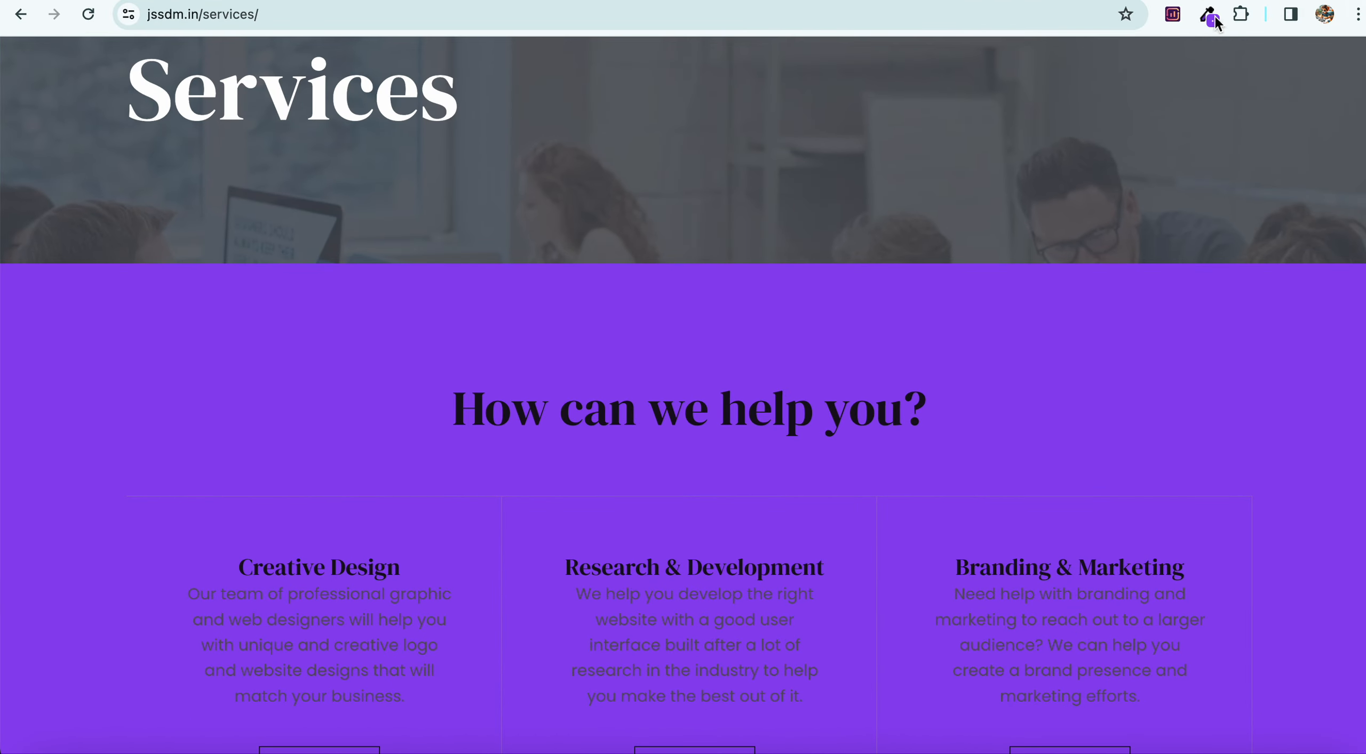
click(1208, 16)
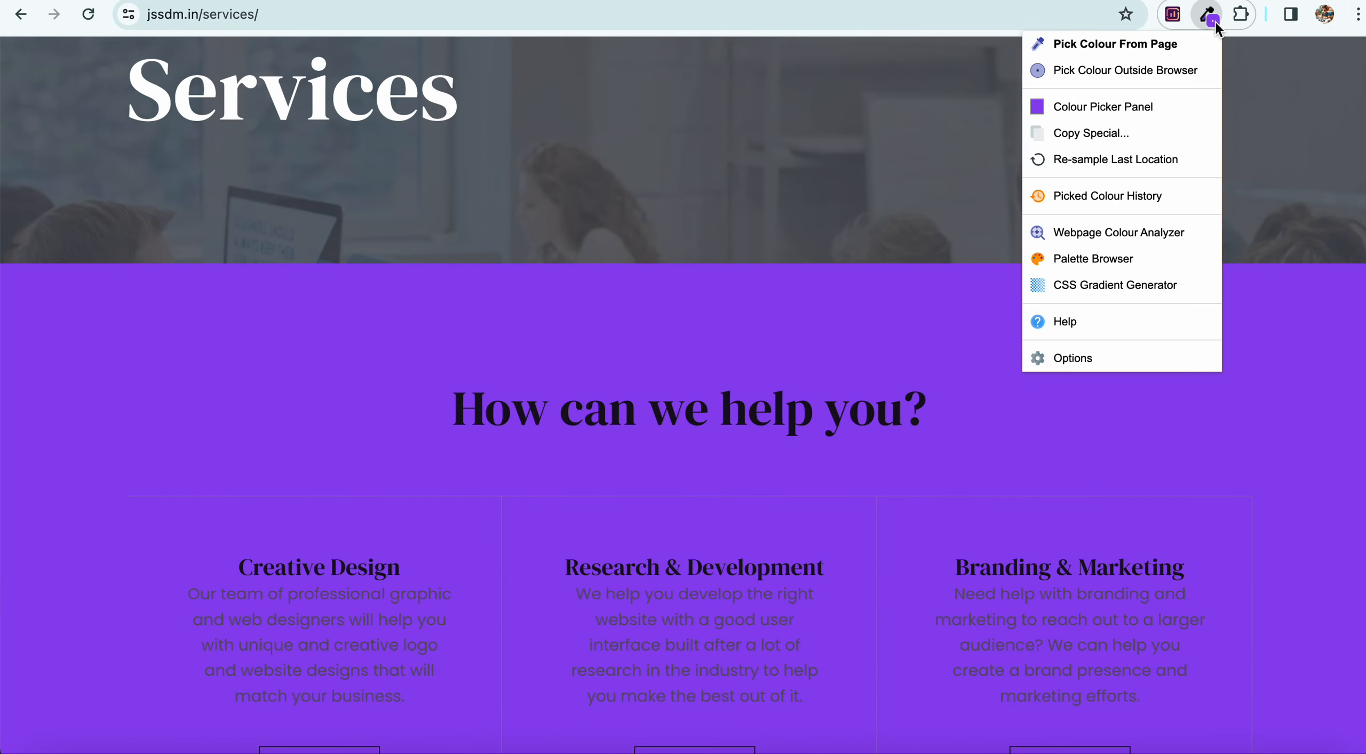
click(1142, 109)
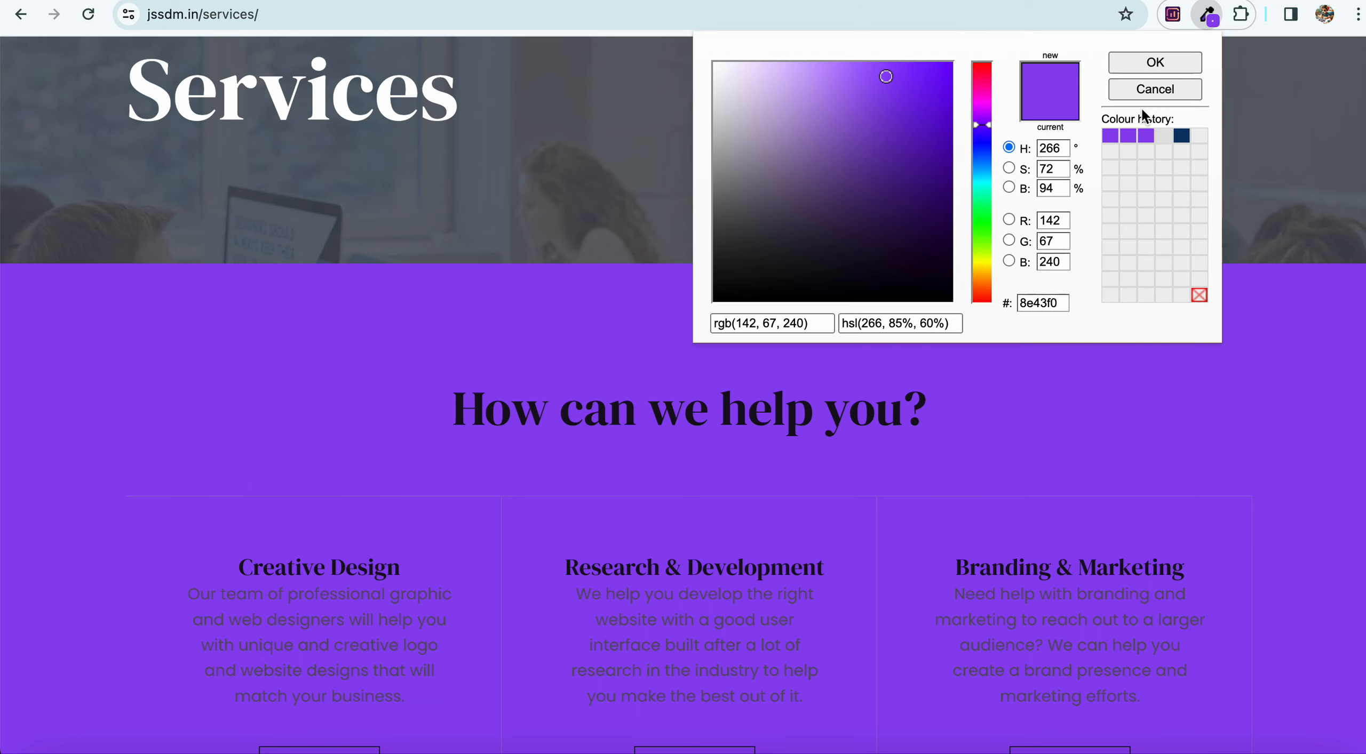
drag(1059, 303, 1015, 303)
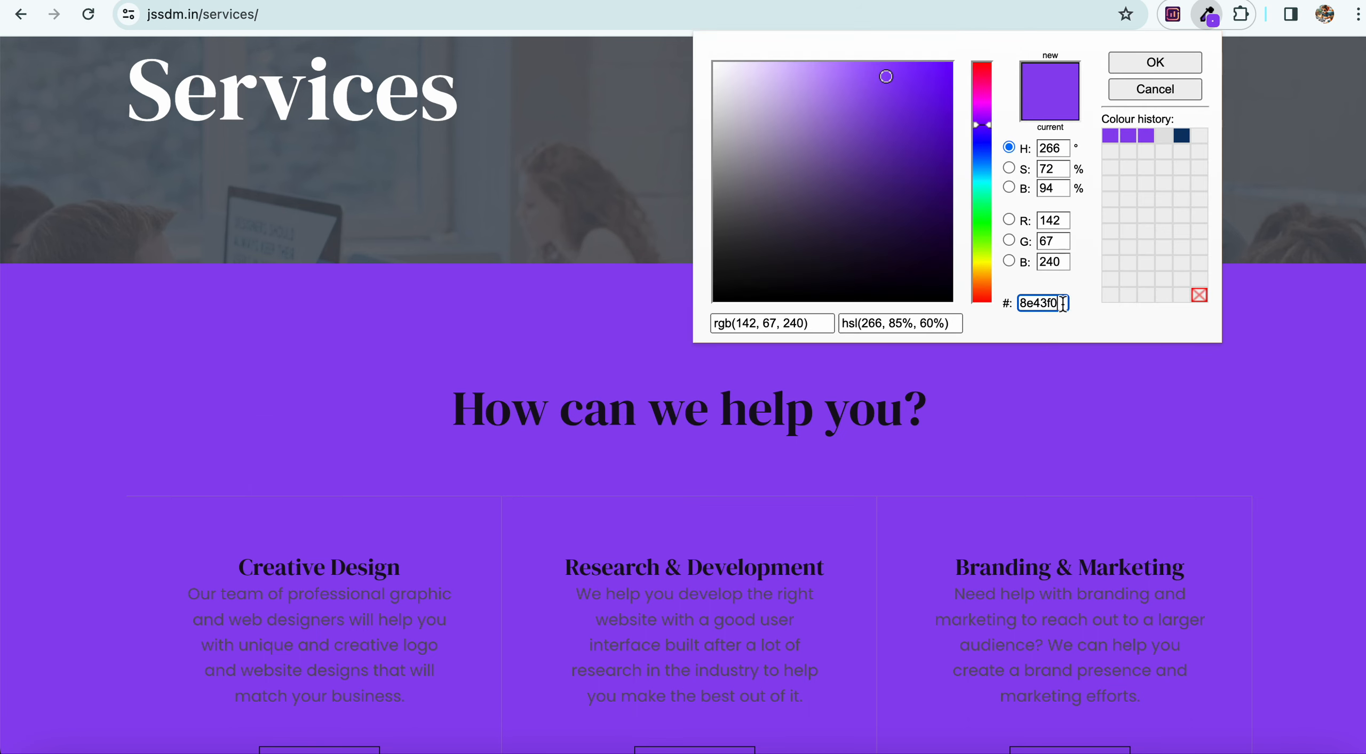
right_click(1033, 301)
click(1077, 439)
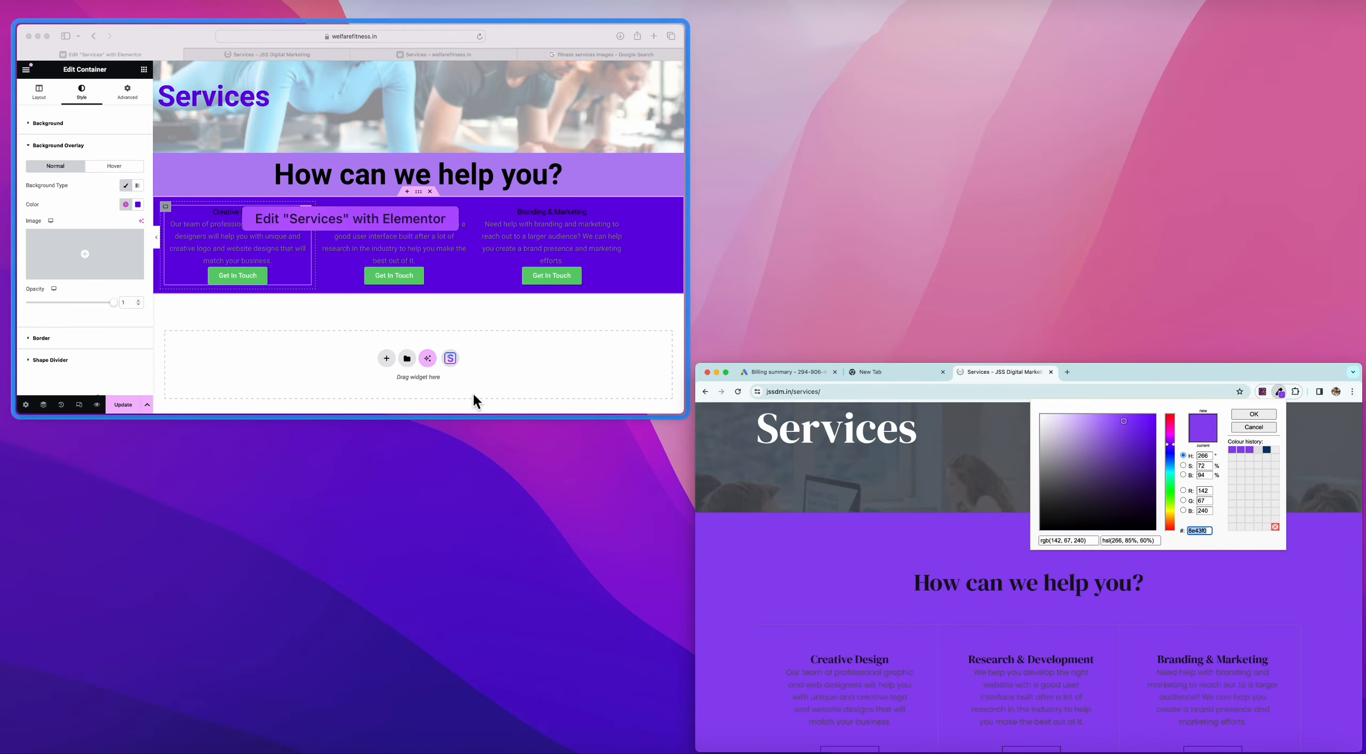
click(473, 400)
Set the service columns' overlay colour to 8e43f0.
click(138, 204)
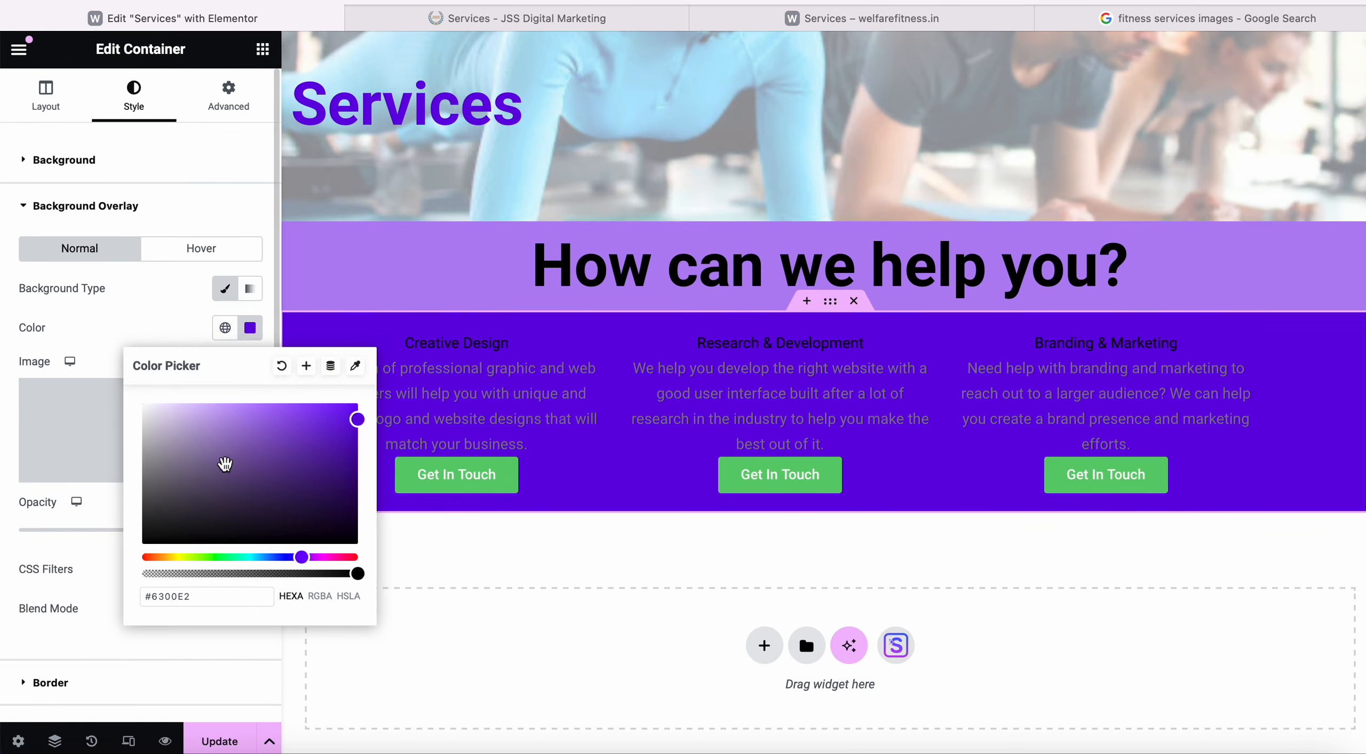
click(185, 320)
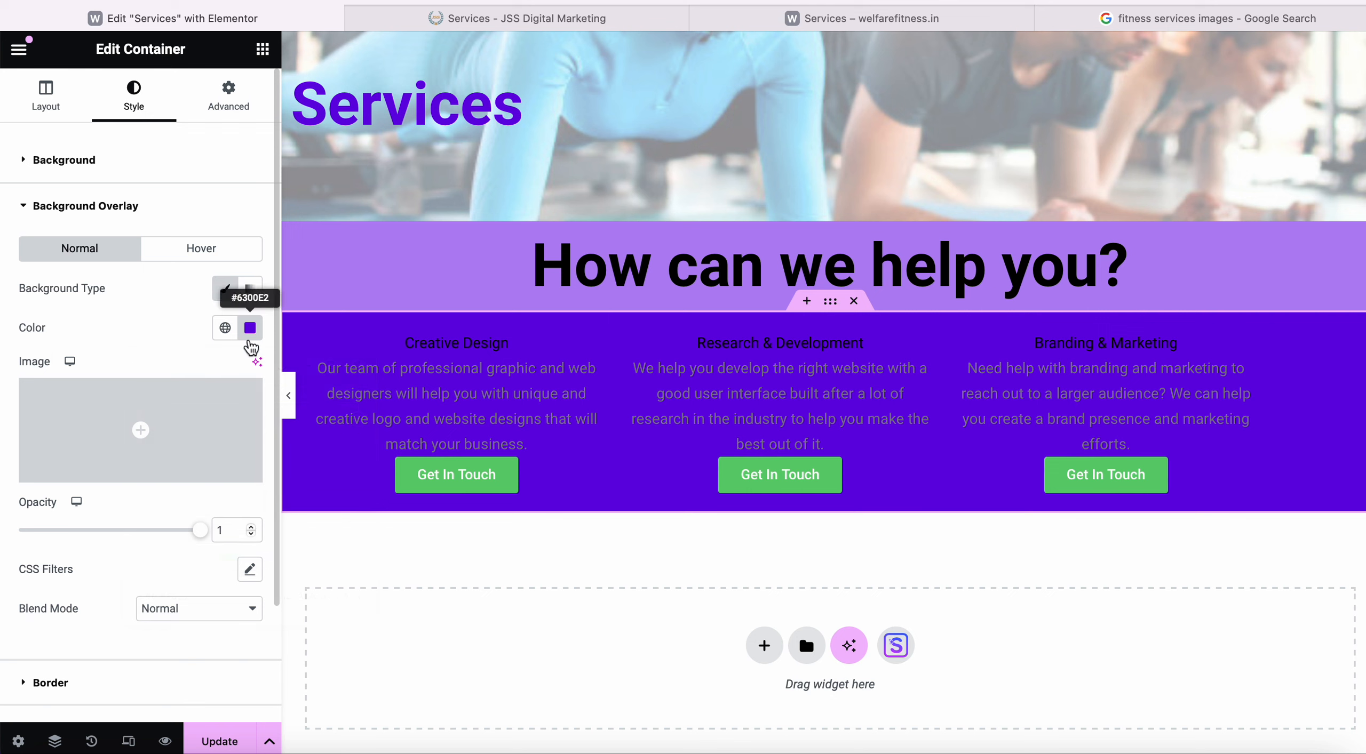
click(249, 336)
drag(211, 597, 144, 599)
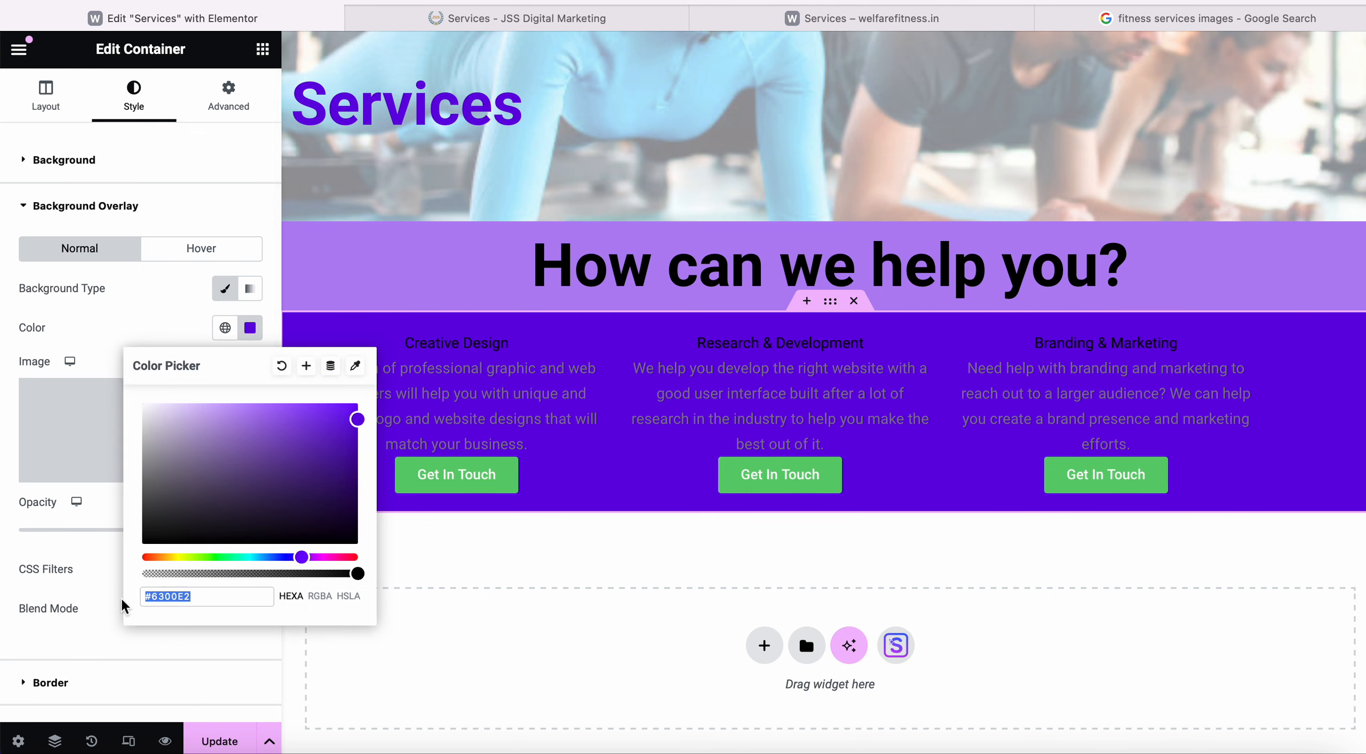
text(8e43f0)
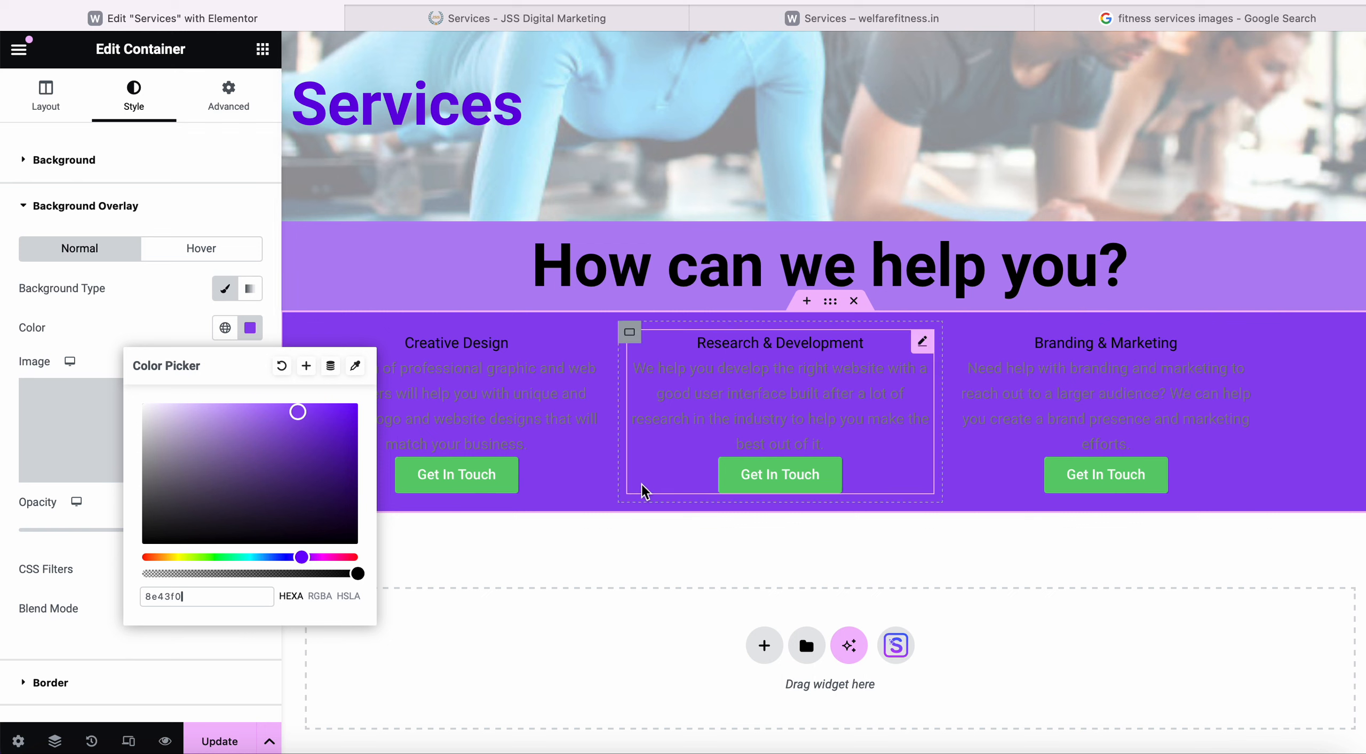
Set the 'How can we help you?' band's first gradient colour to 8e43f0 and its opacity to 1.
click(831, 213)
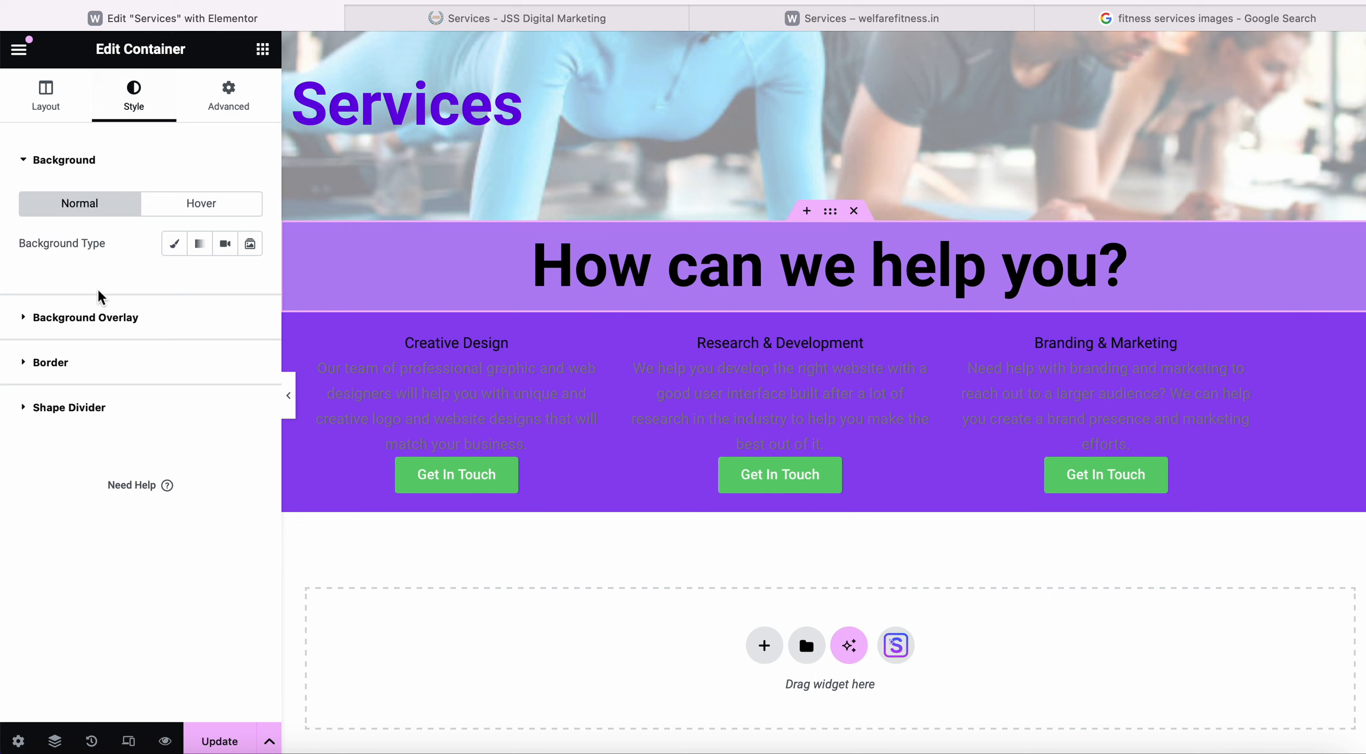
click(92, 318)
scroll(153, 586, down, 2)
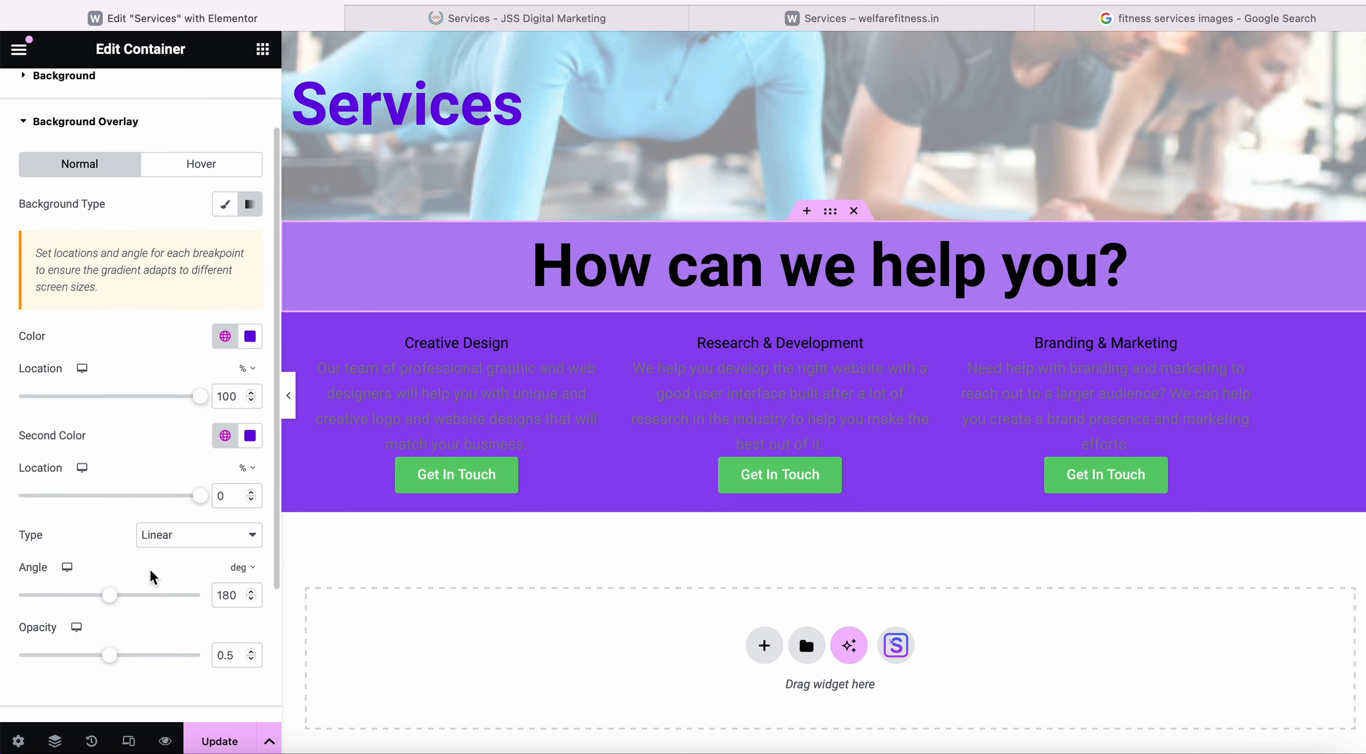
click(249, 336)
drag(203, 607, 113, 609)
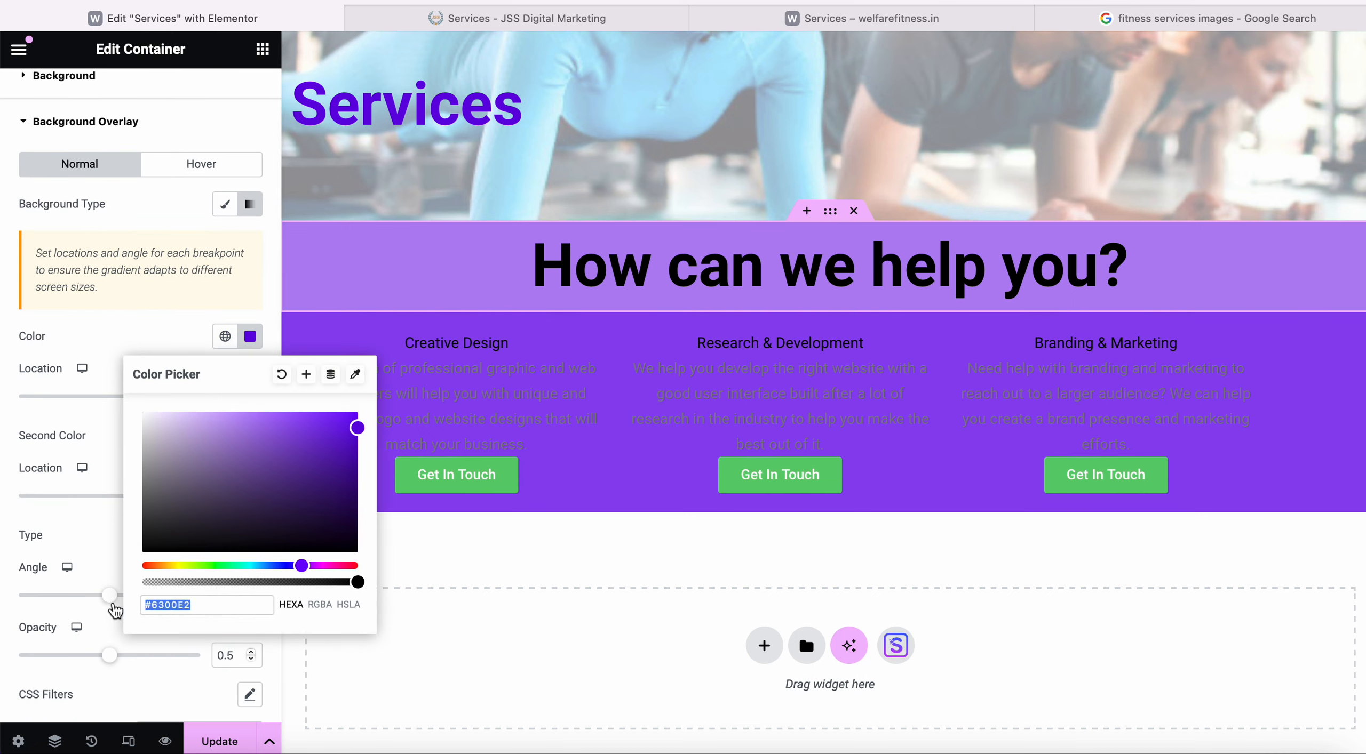
key(super+v)
key(BackSpace)
key(BackSpace)
key(BackSpace)
key(BackSpace)
key(BackSpace)
key(BackSpace)
key(BackSpace)
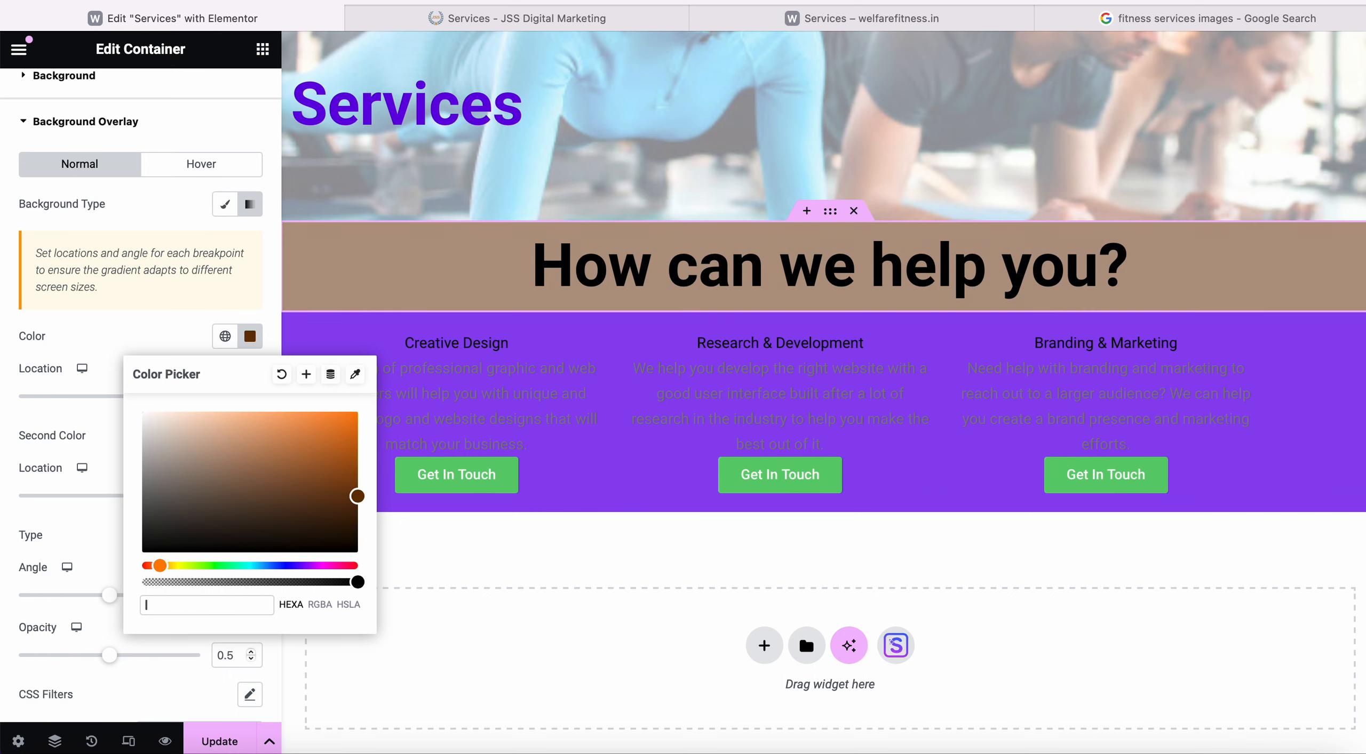
key(super+v)
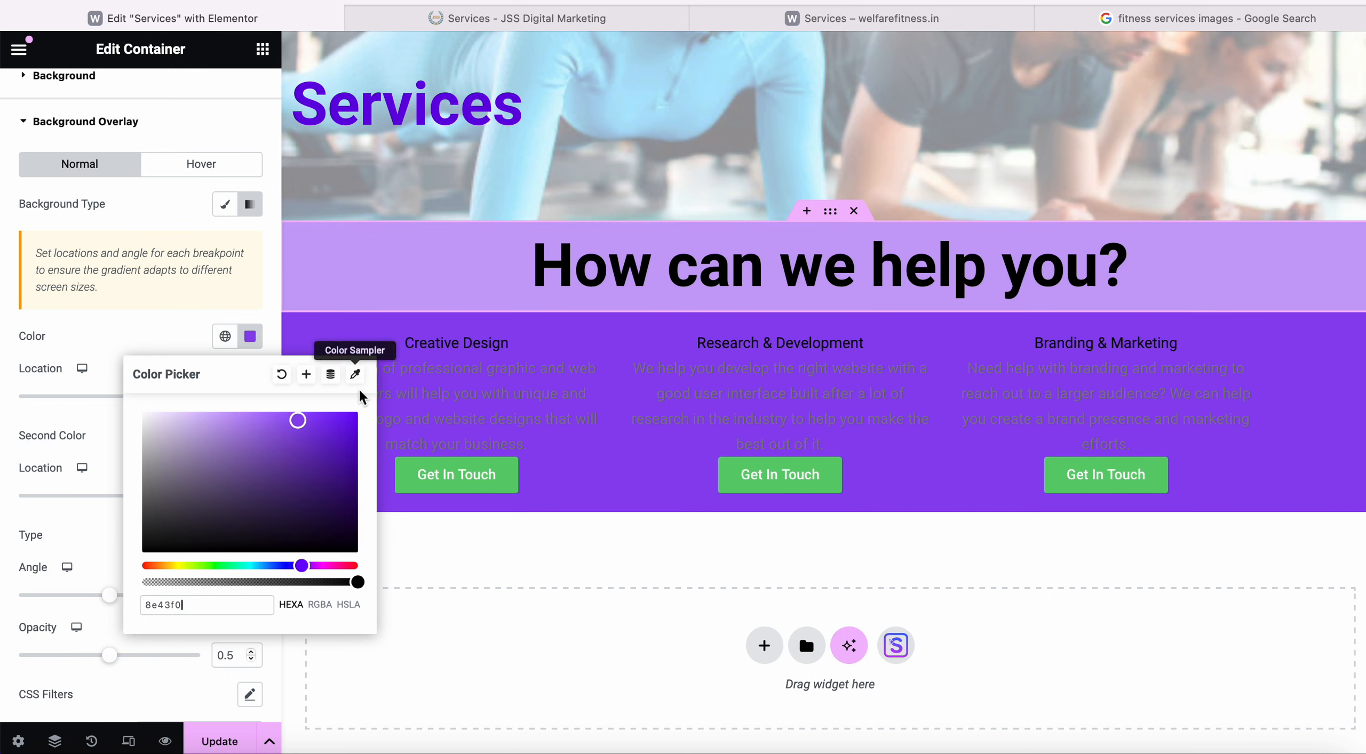
click(169, 338)
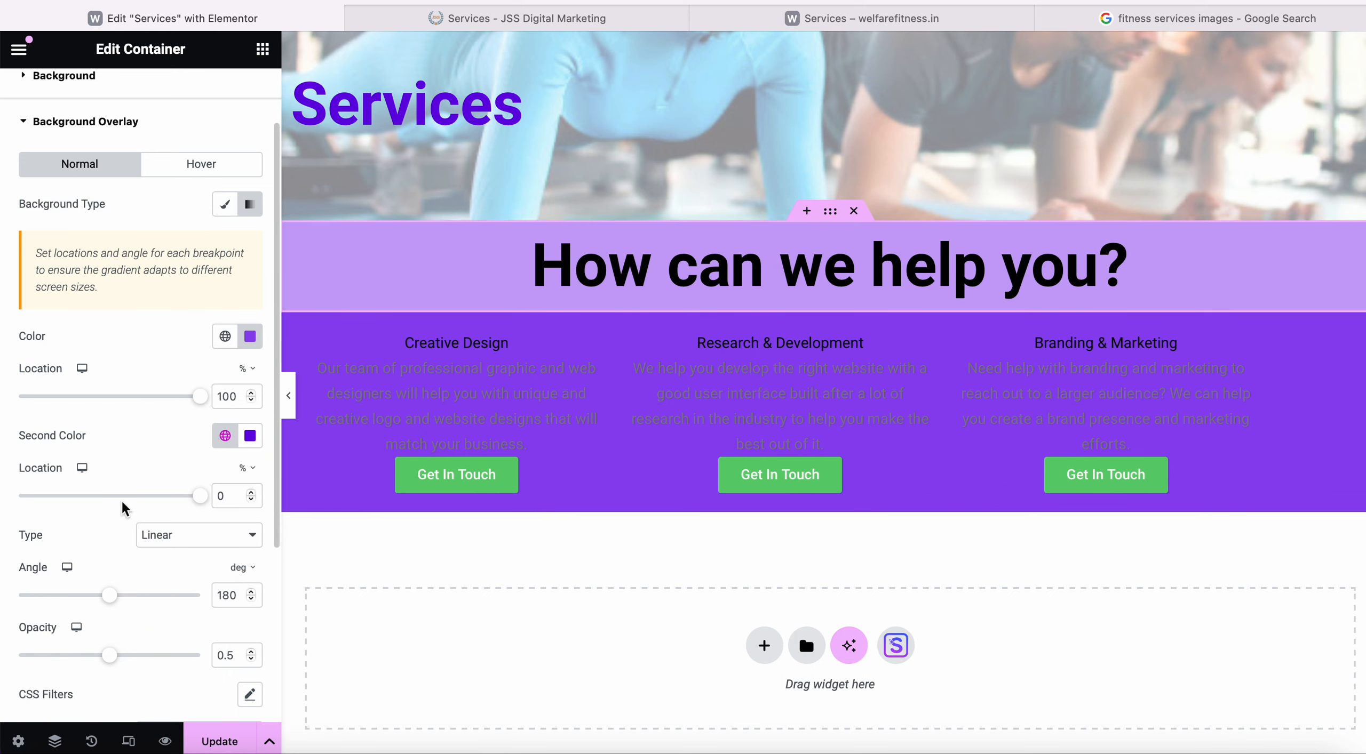
scroll(125, 662, down, 3)
drag(110, 506, 228, 504)
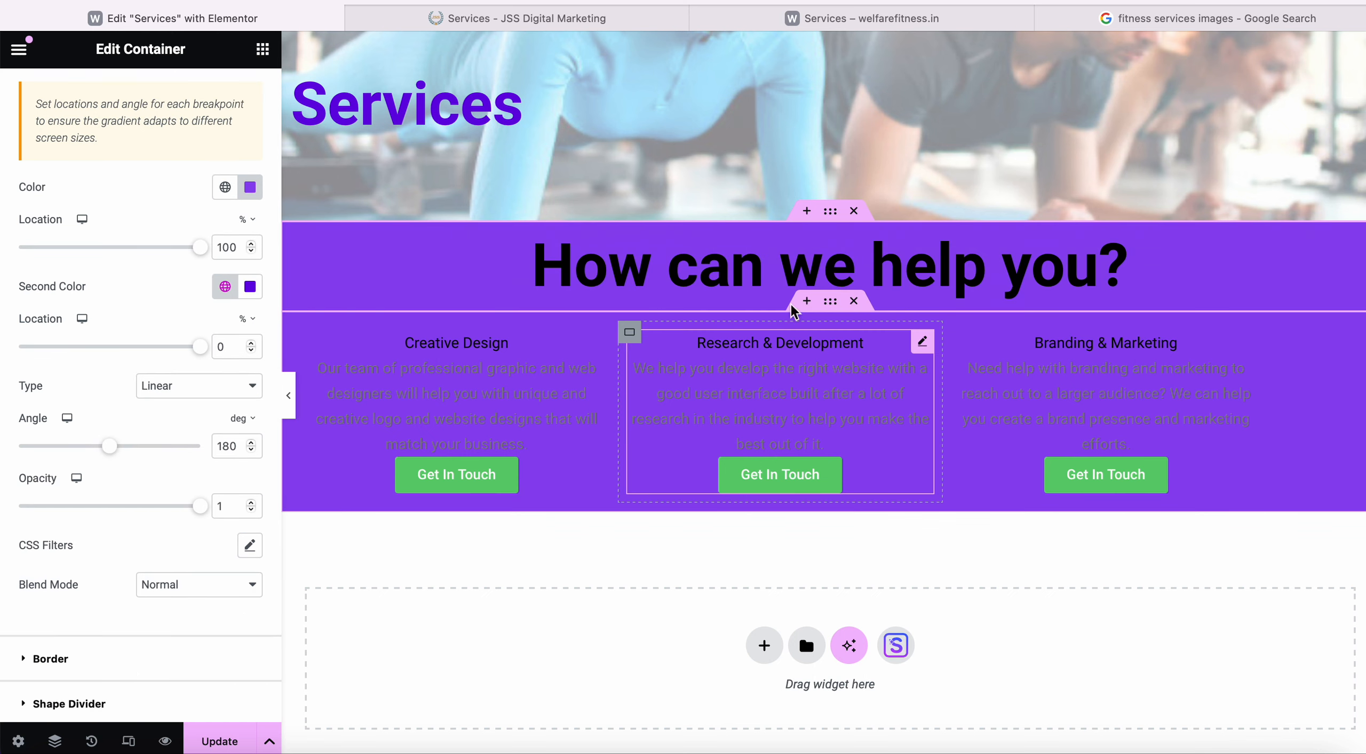
click(557, 22)
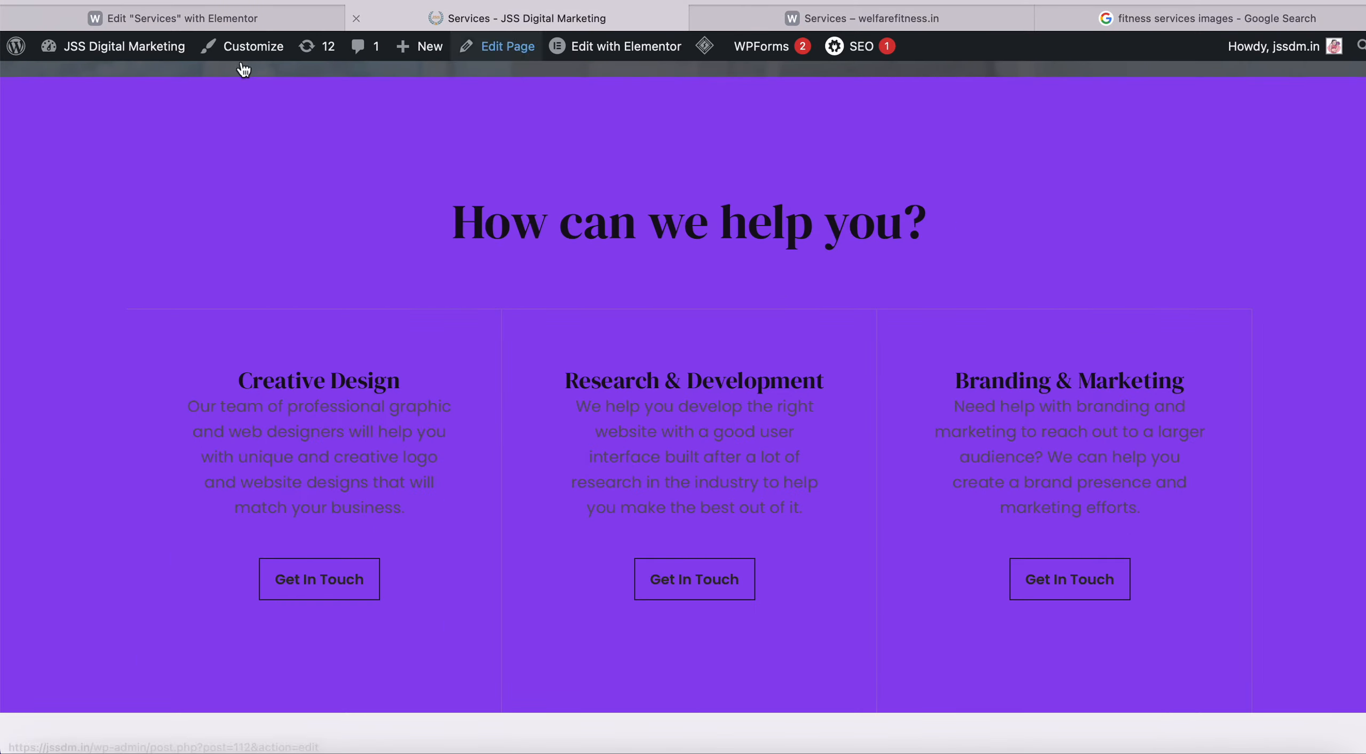
click(187, 17)
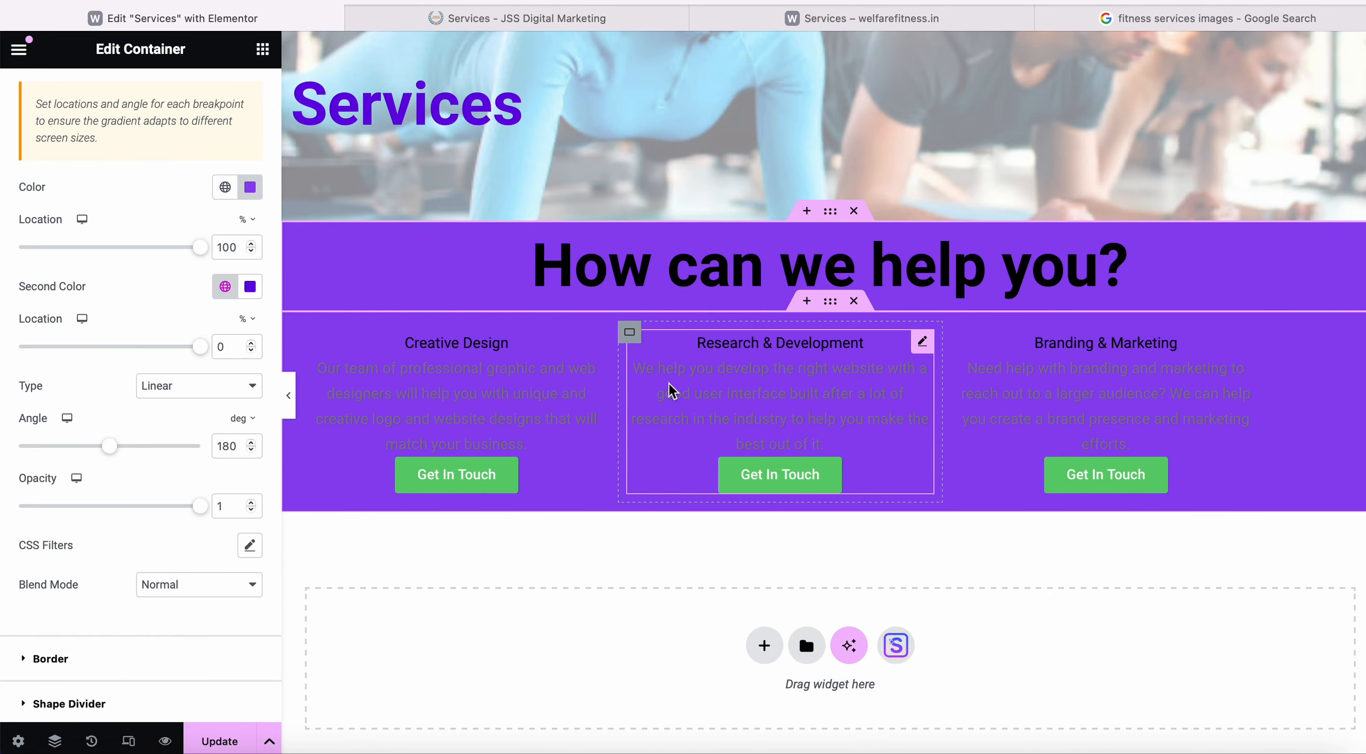
Select the Creative Design column's container and view its Layout settings.
click(478, 415)
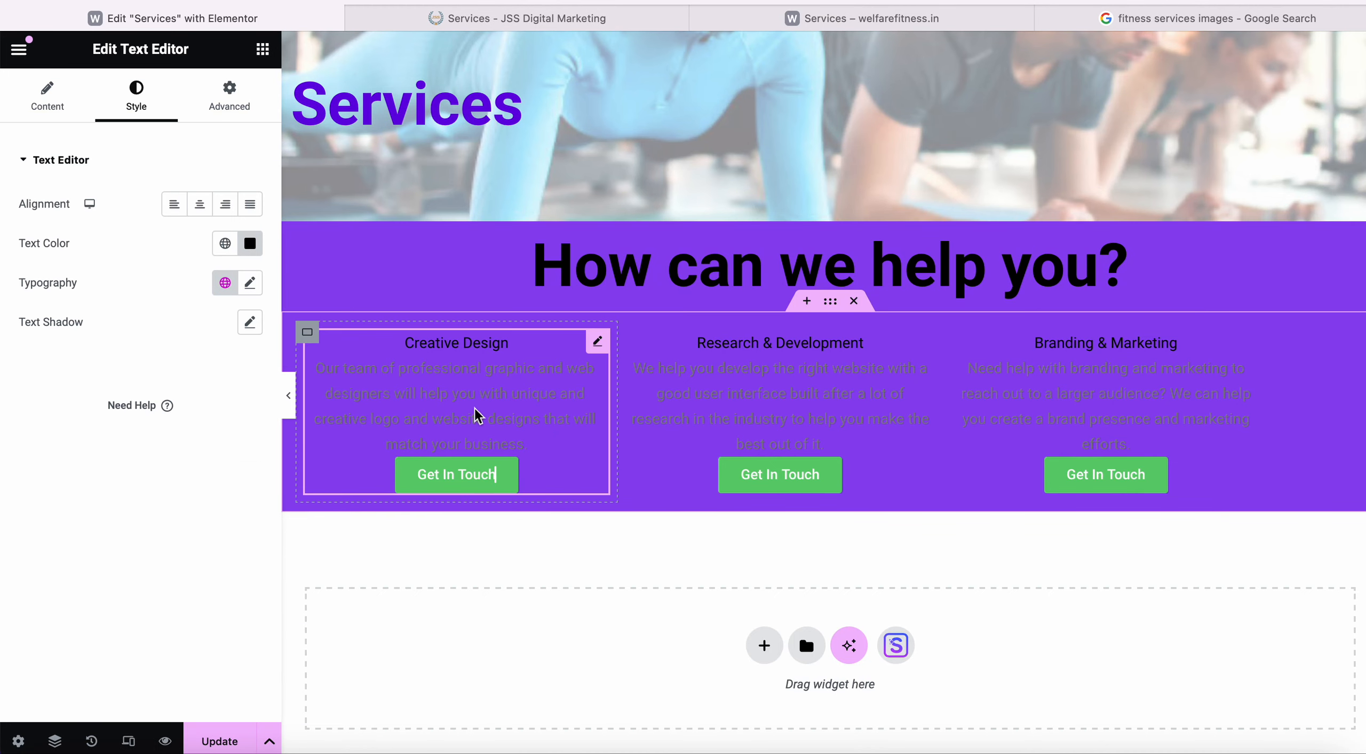
click(311, 338)
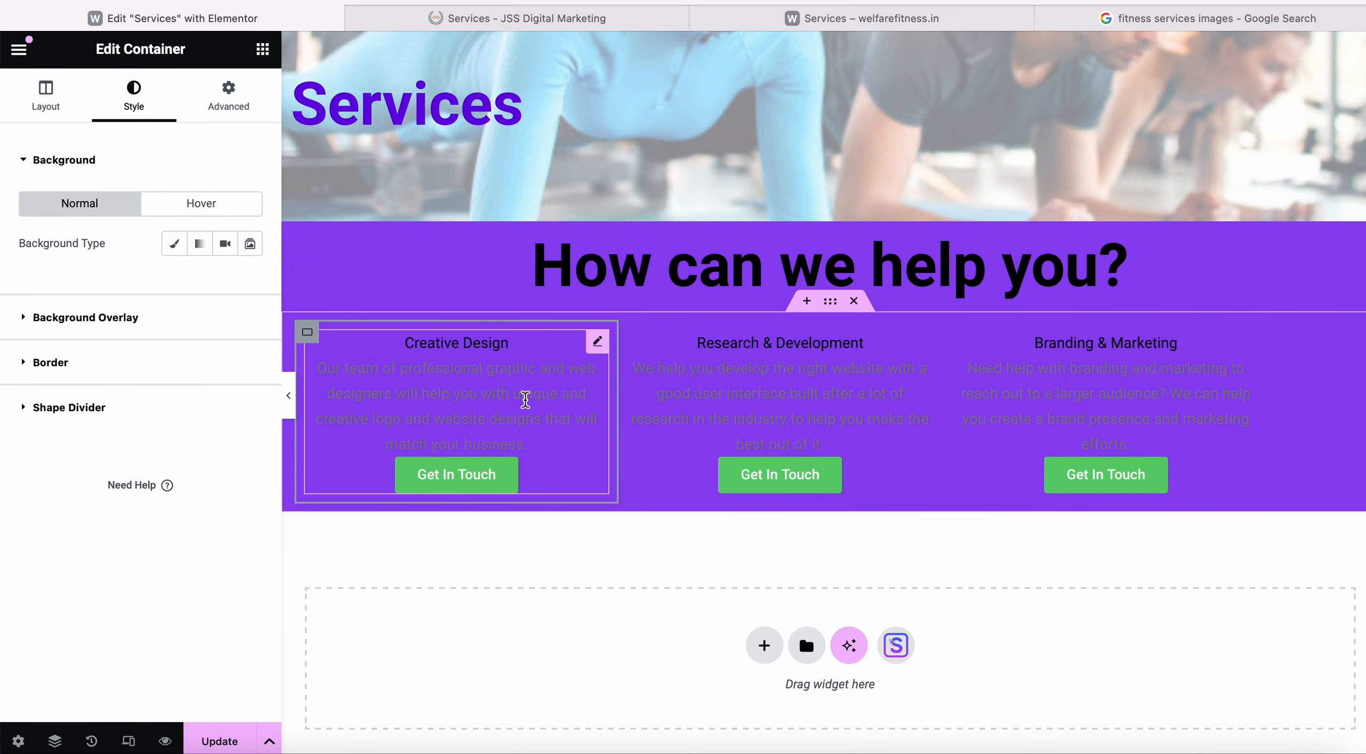
click(54, 104)
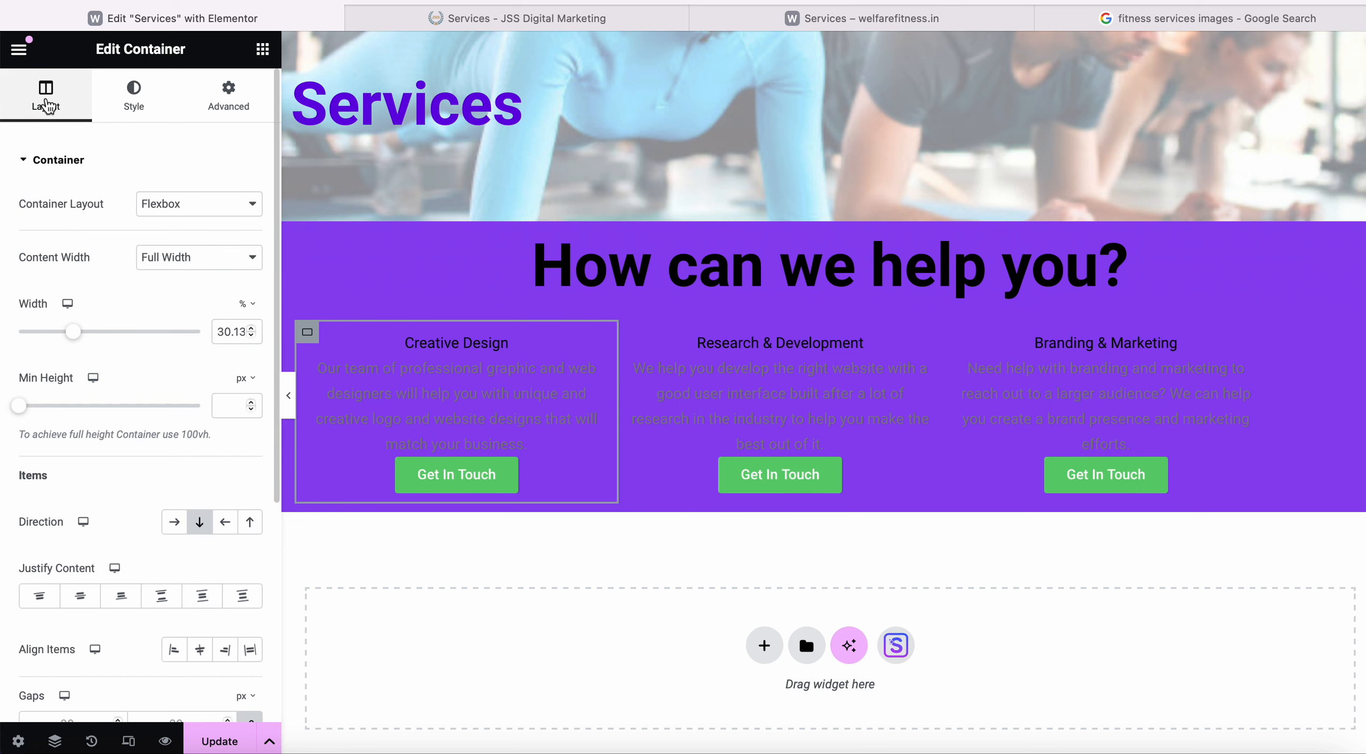
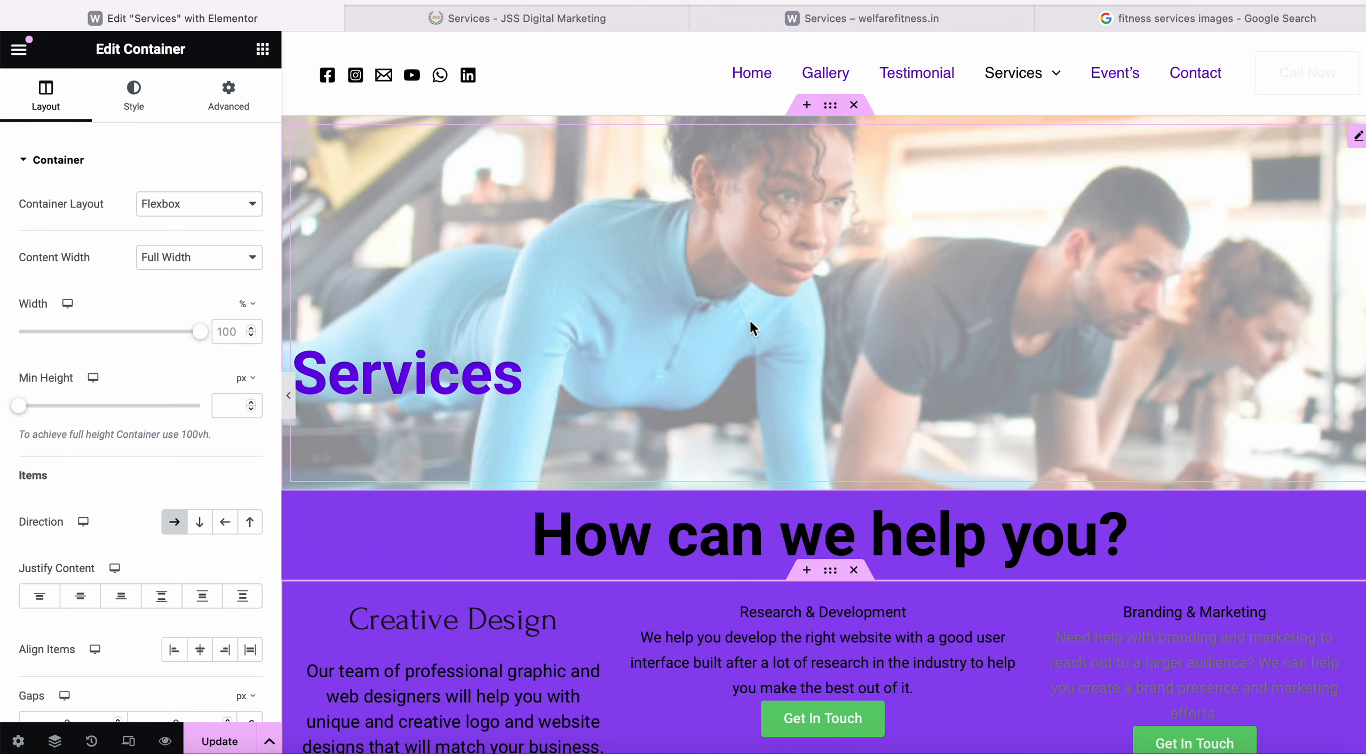
Add a single-container Flexbox section below the purple band with an Image widget showing the gym plank photo.
scroll(752, 323, down, 8)
scroll(752, 326, up, 1)
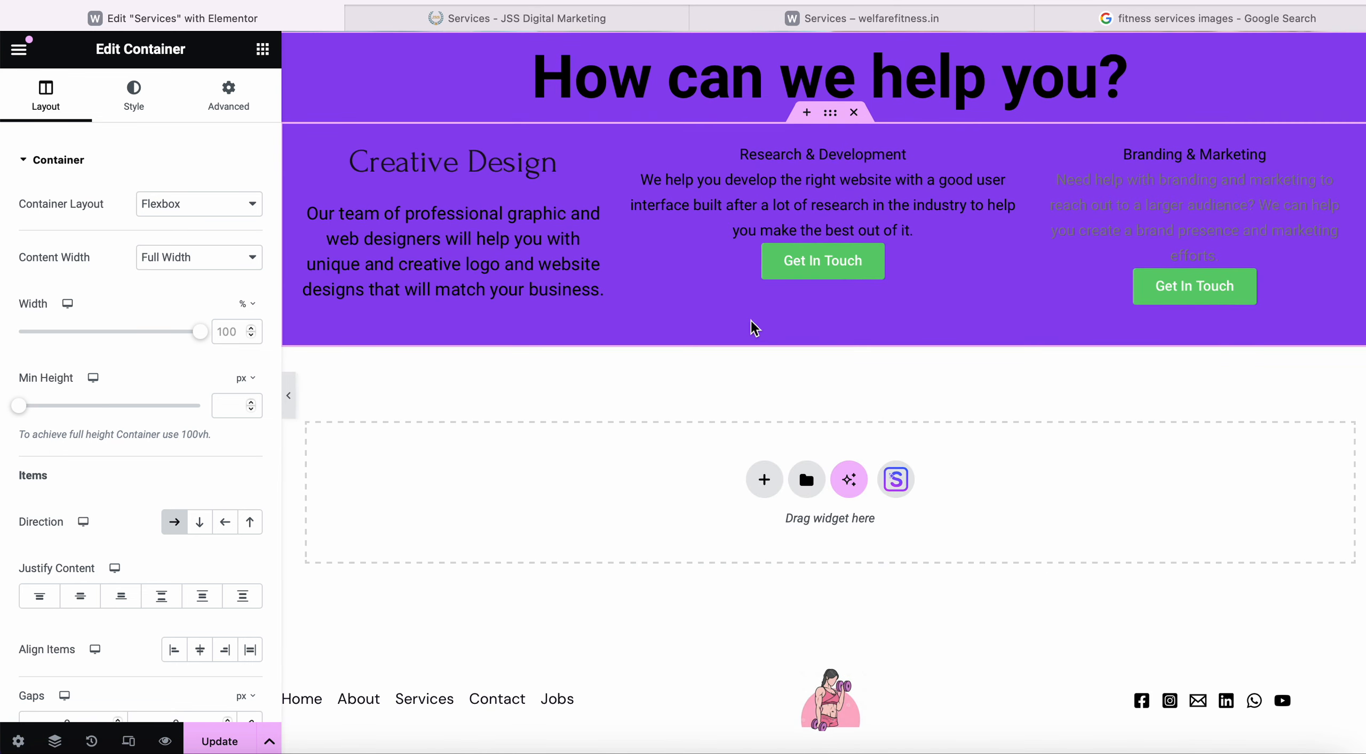
click(767, 481)
click(771, 539)
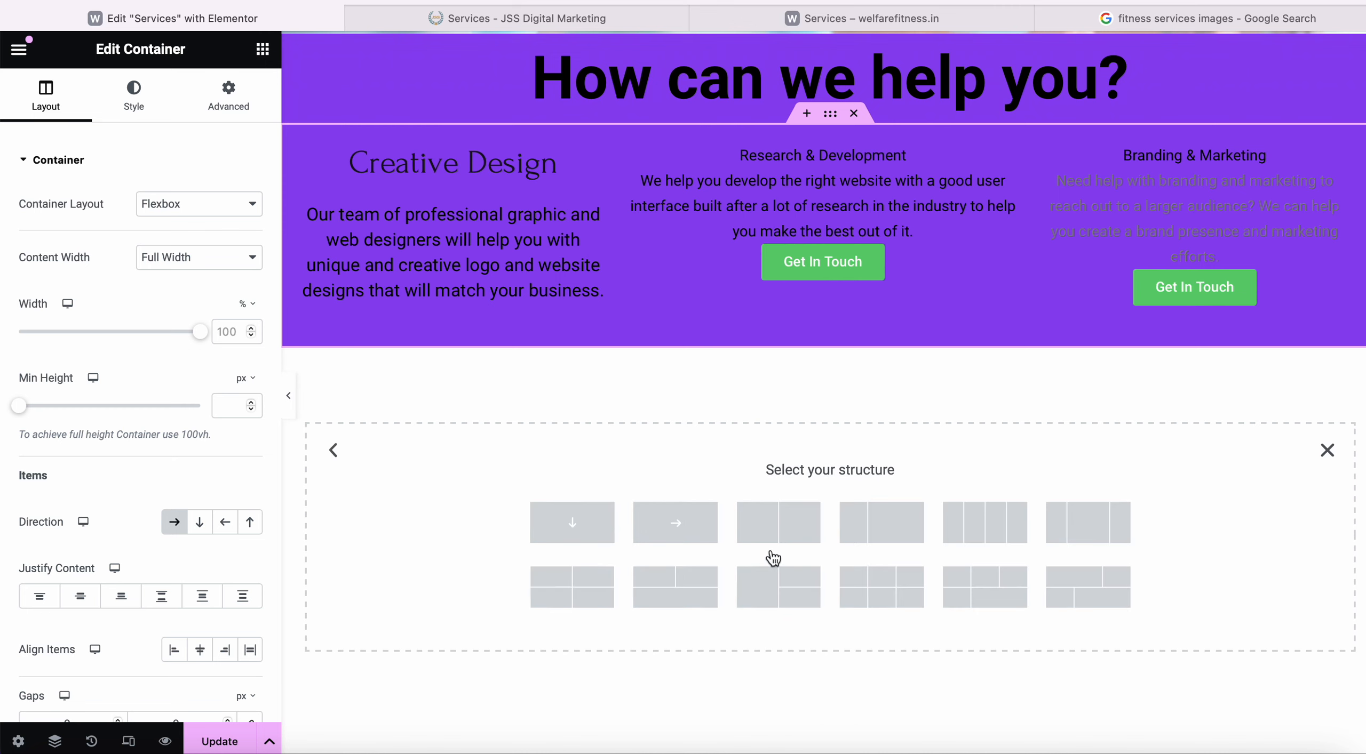
click(576, 539)
click(830, 405)
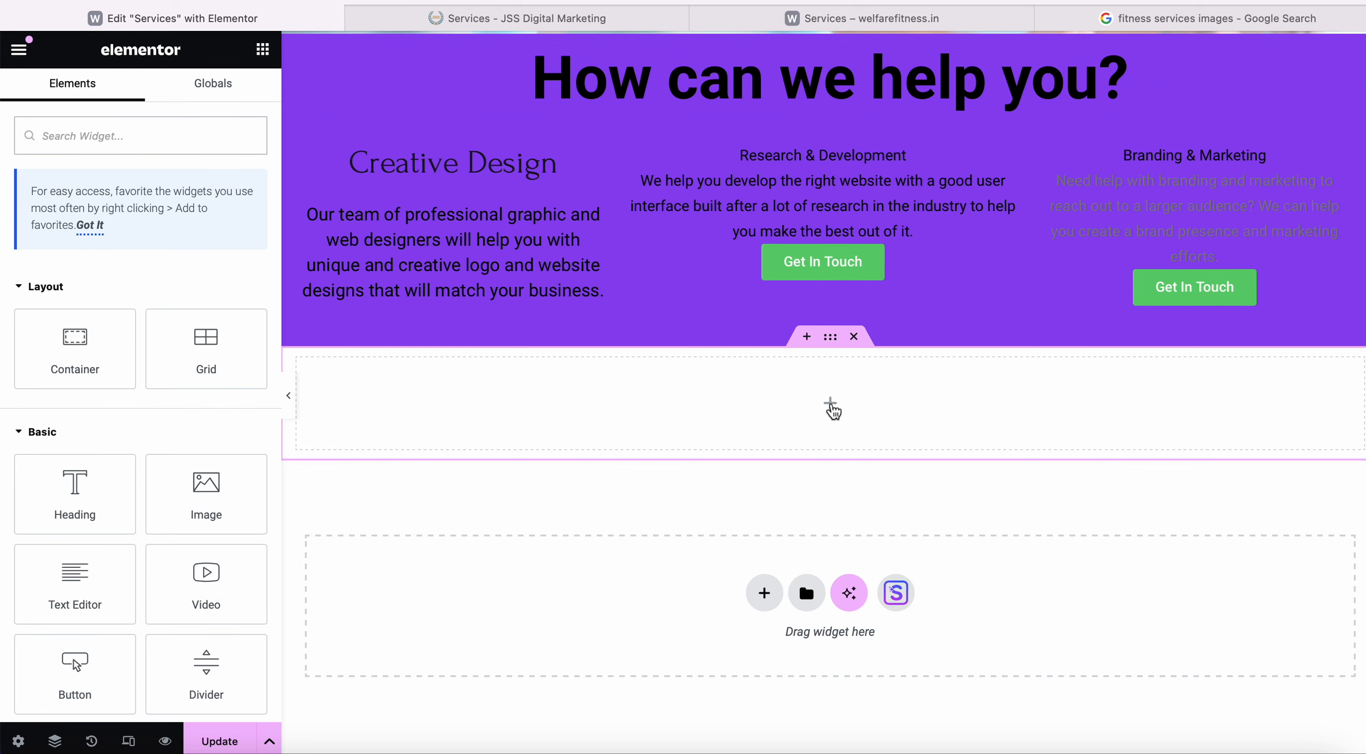
drag(206, 496, 747, 409)
scroll(747, 411, up, 8)
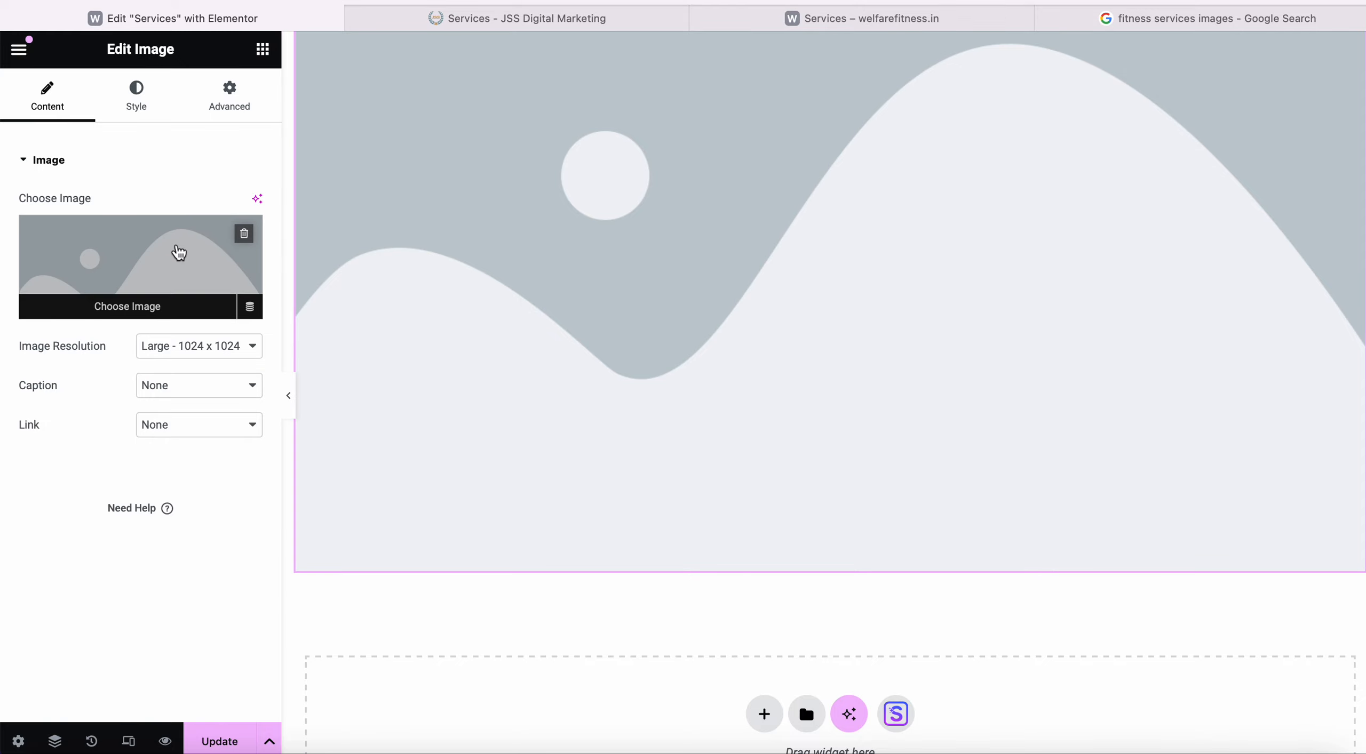
click(180, 253)
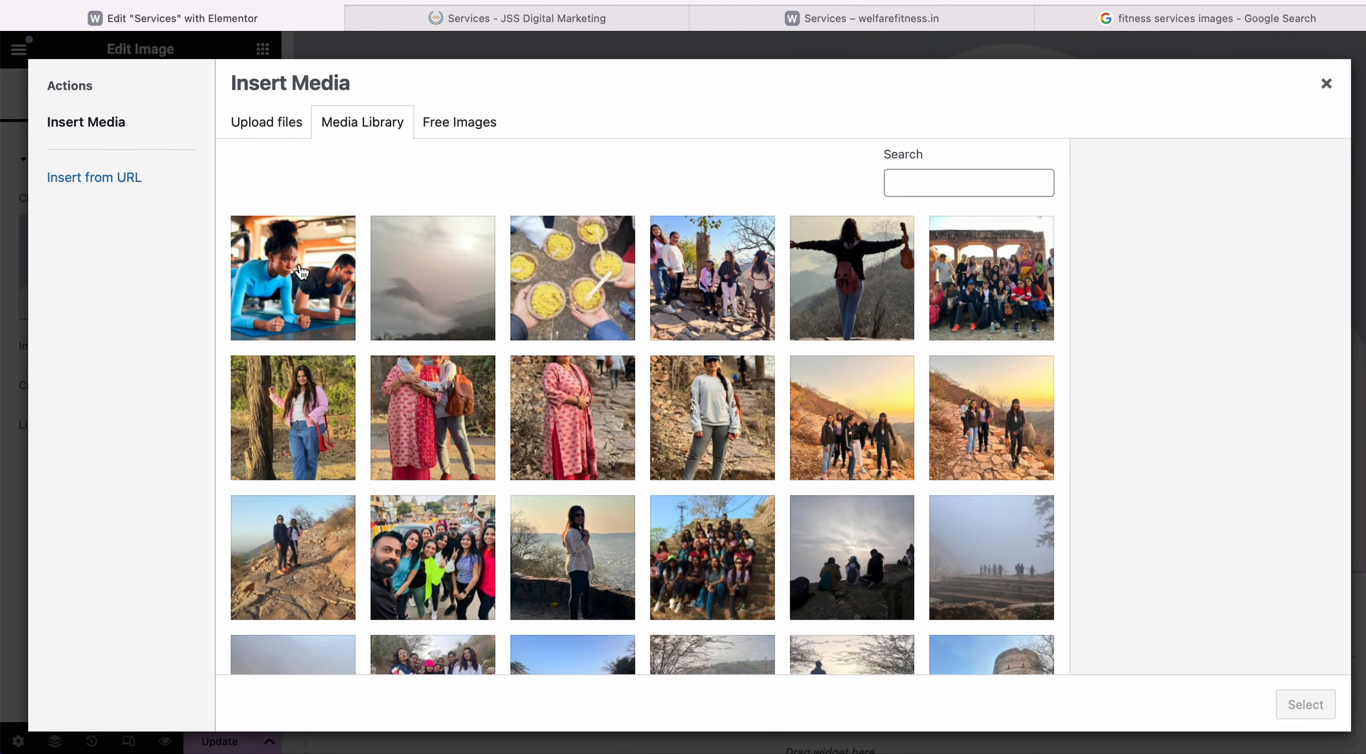
click(299, 264)
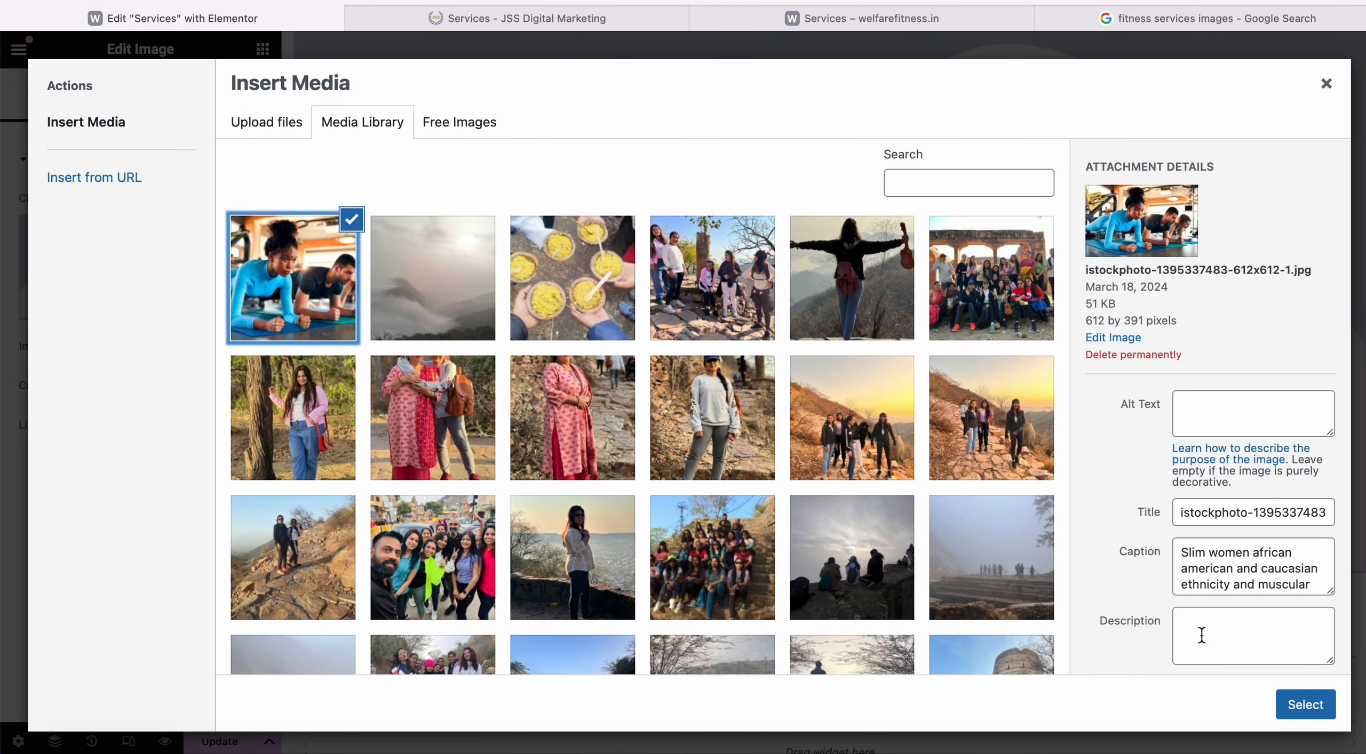
click(1295, 716)
Review the image's Advanced positioning and background settings, then switch to its Style settings.
scroll(432, 445, up, 3)
click(229, 96)
scroll(113, 525, down, 5)
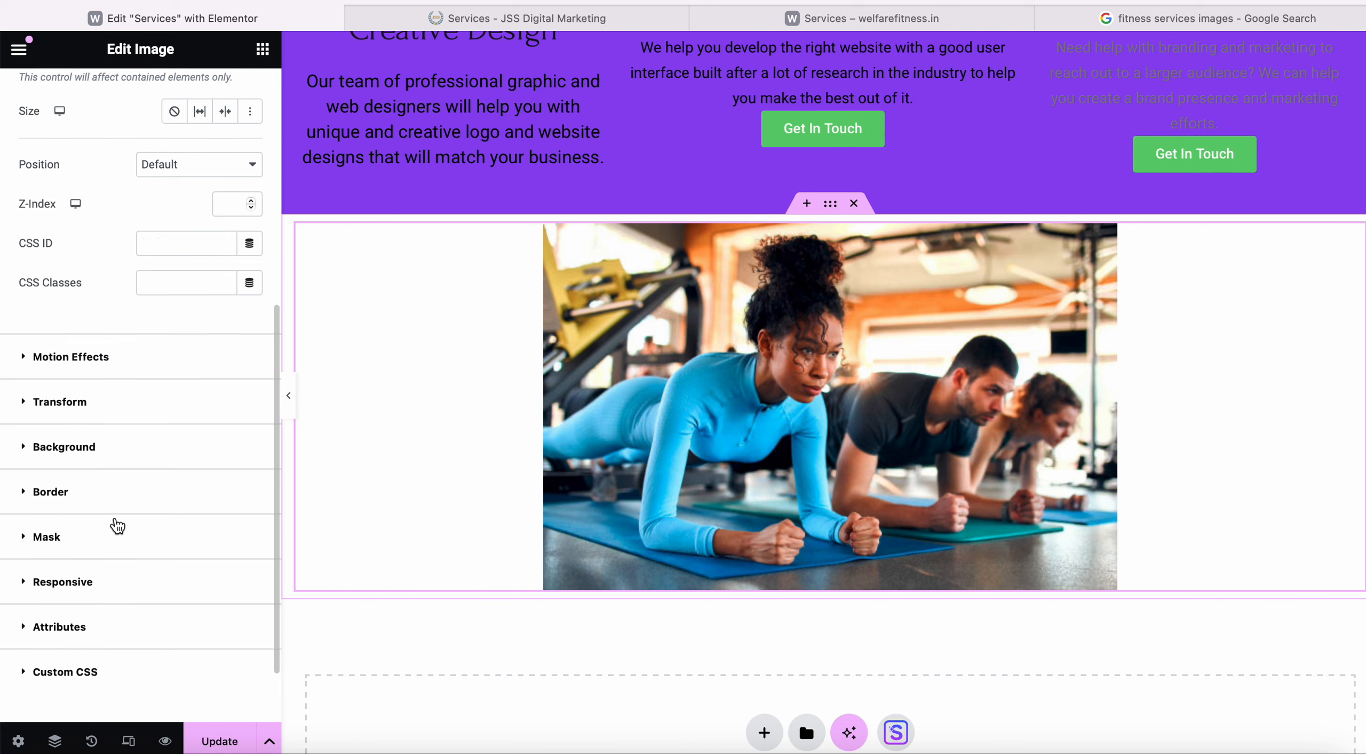
scroll(160, 427, up, 3)
click(222, 359)
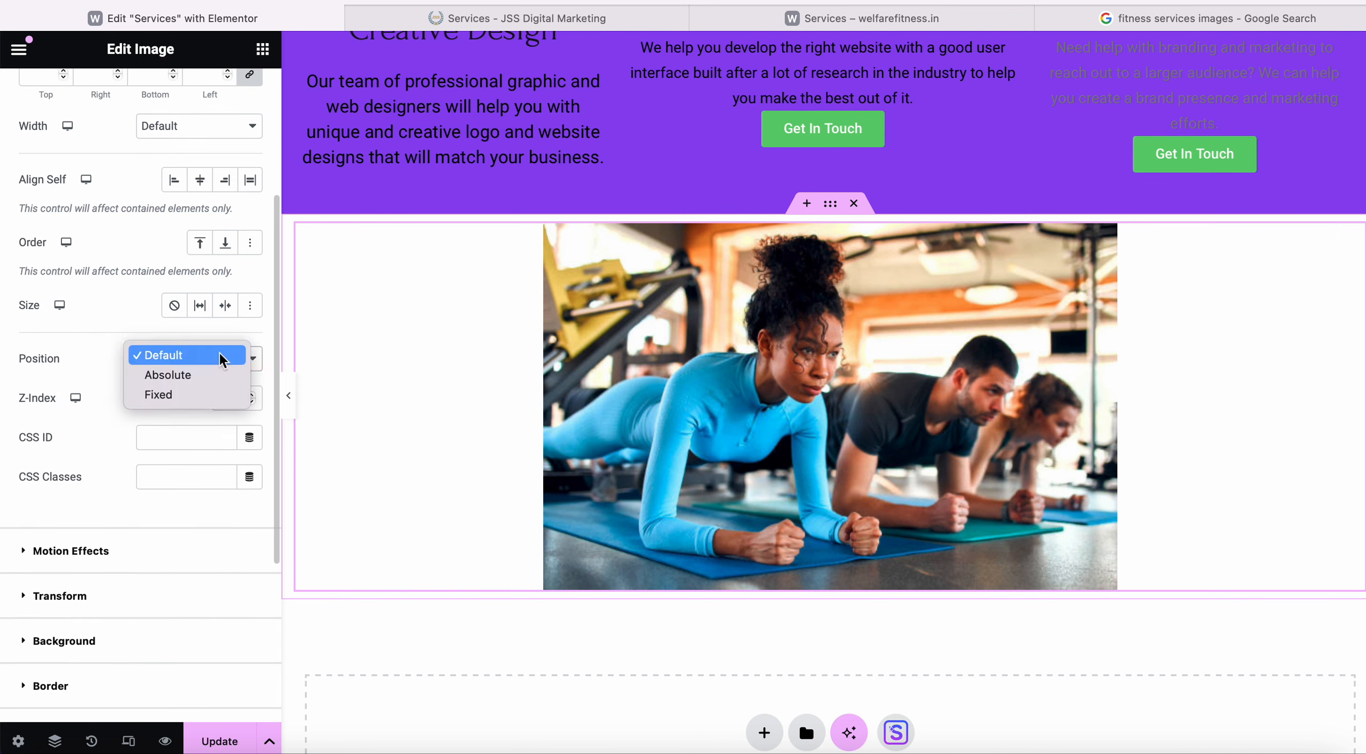
click(222, 355)
scroll(222, 358, up, 4)
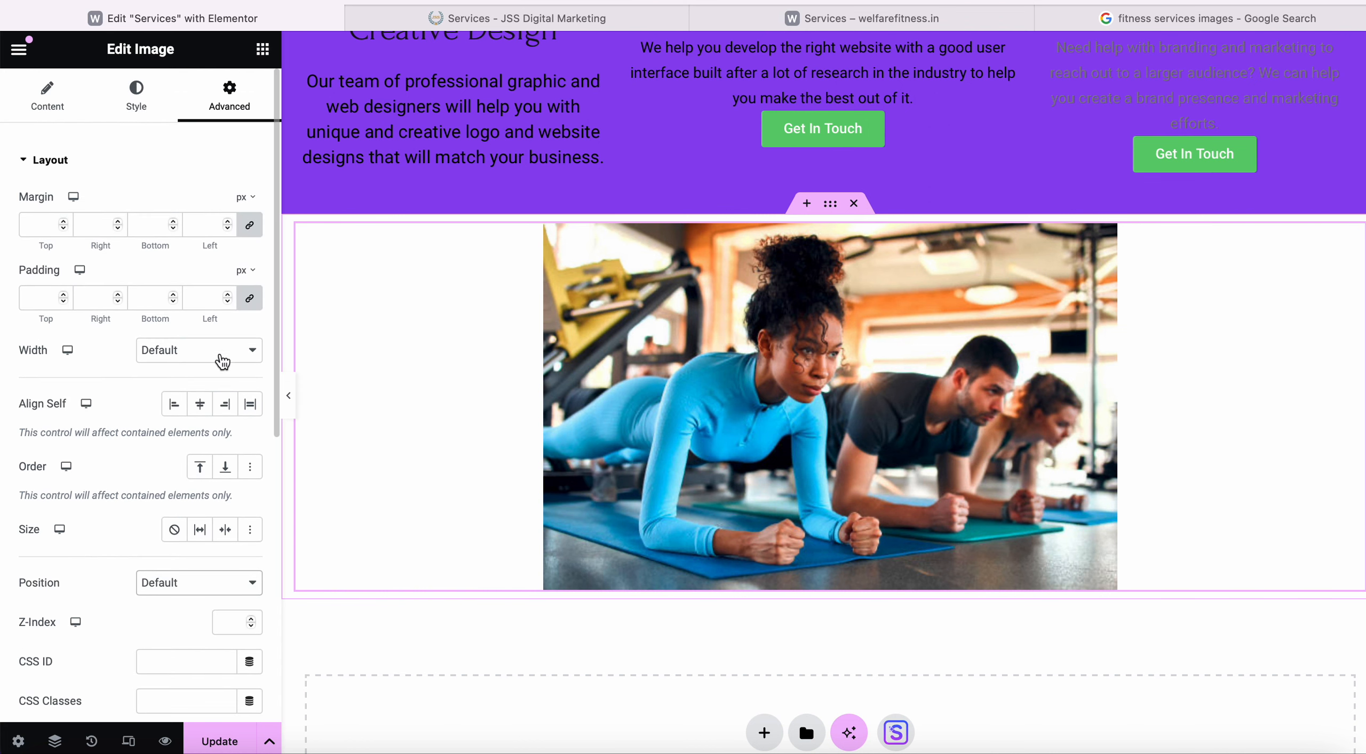
scroll(222, 363, down, 7)
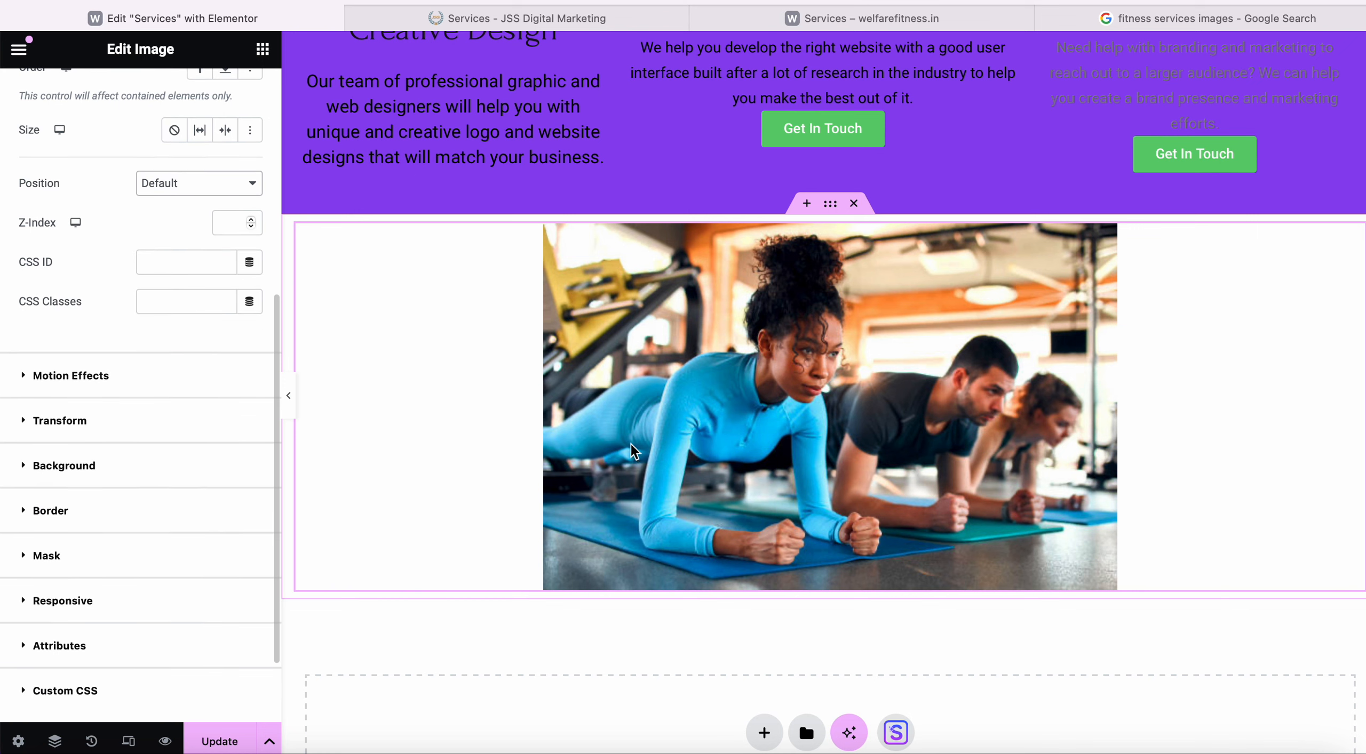
scroll(128, 436, up, 3)
scroll(128, 440, down, 4)
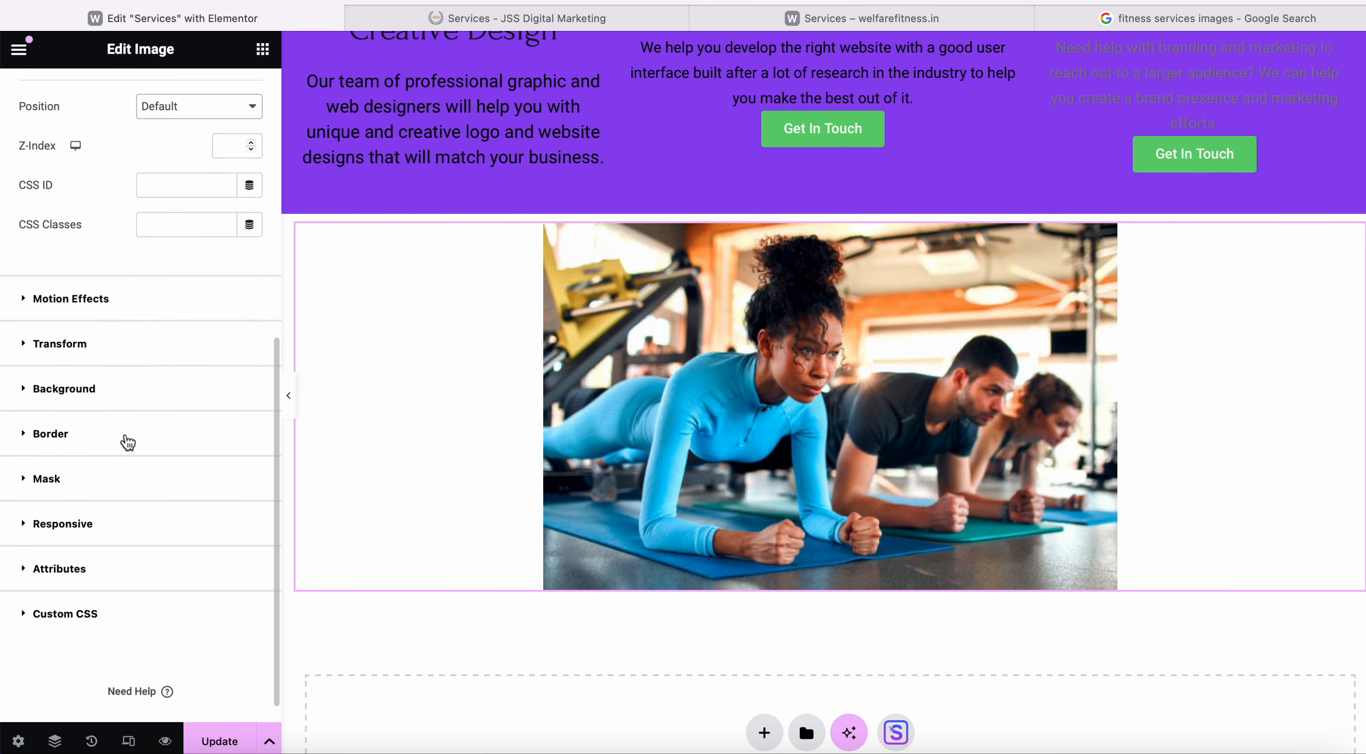
click(121, 398)
click(47, 96)
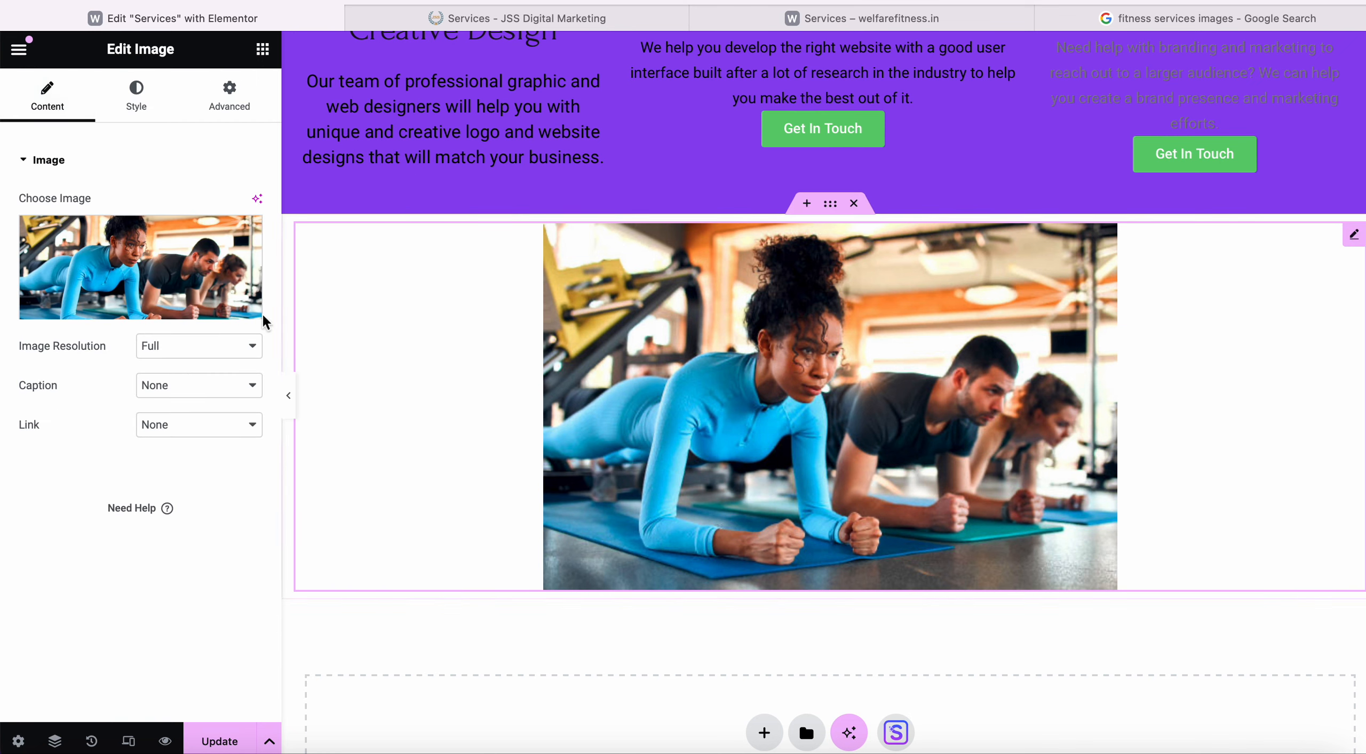
click(136, 95)
Stretch the gym photo's Style width to 100% and preview the page with the panel hidden.
drag(24, 269, 216, 264)
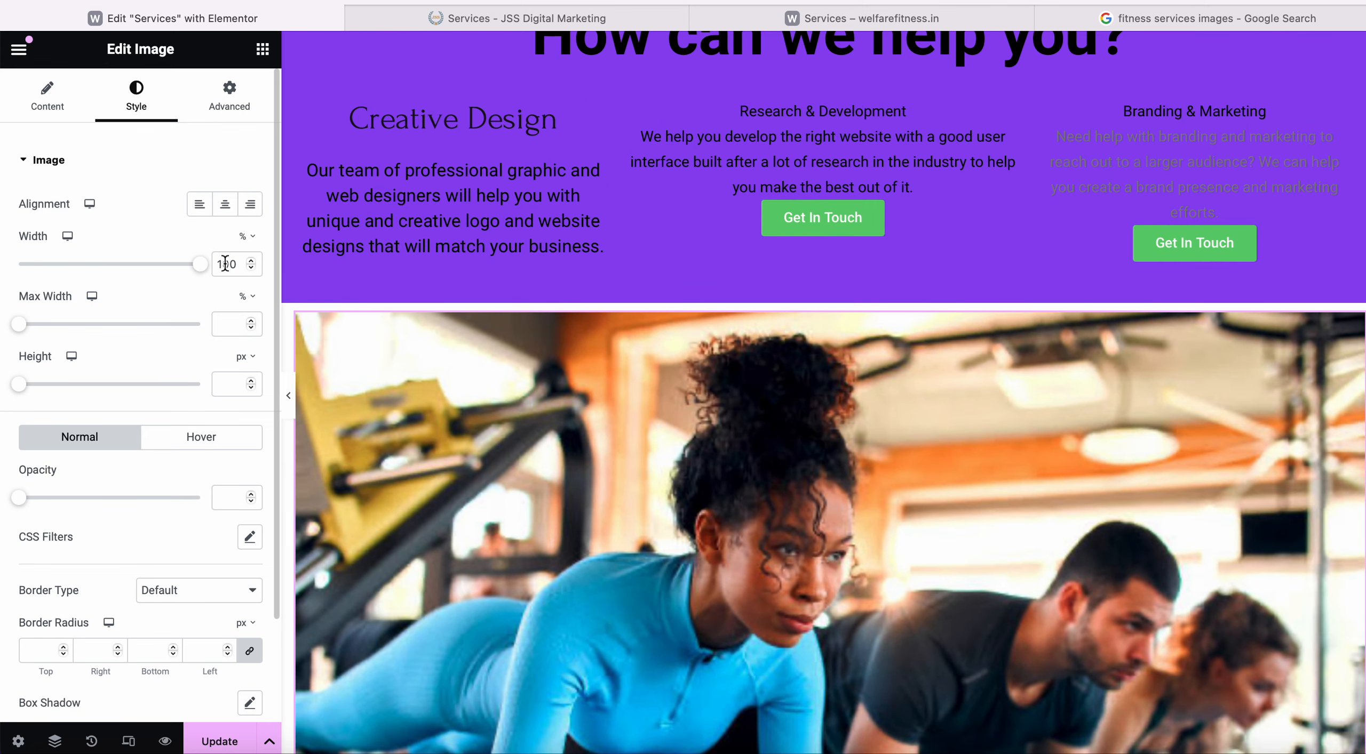
scroll(509, 416, down, 4)
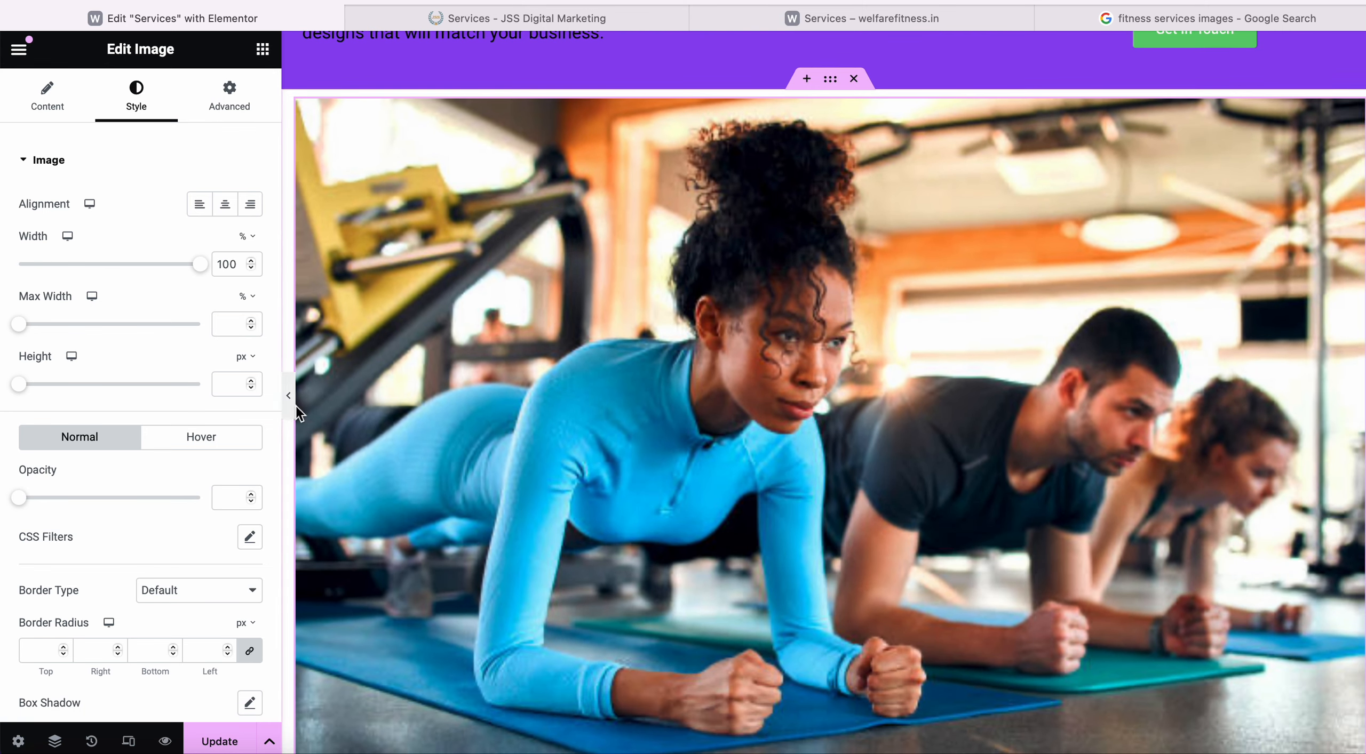
click(293, 406)
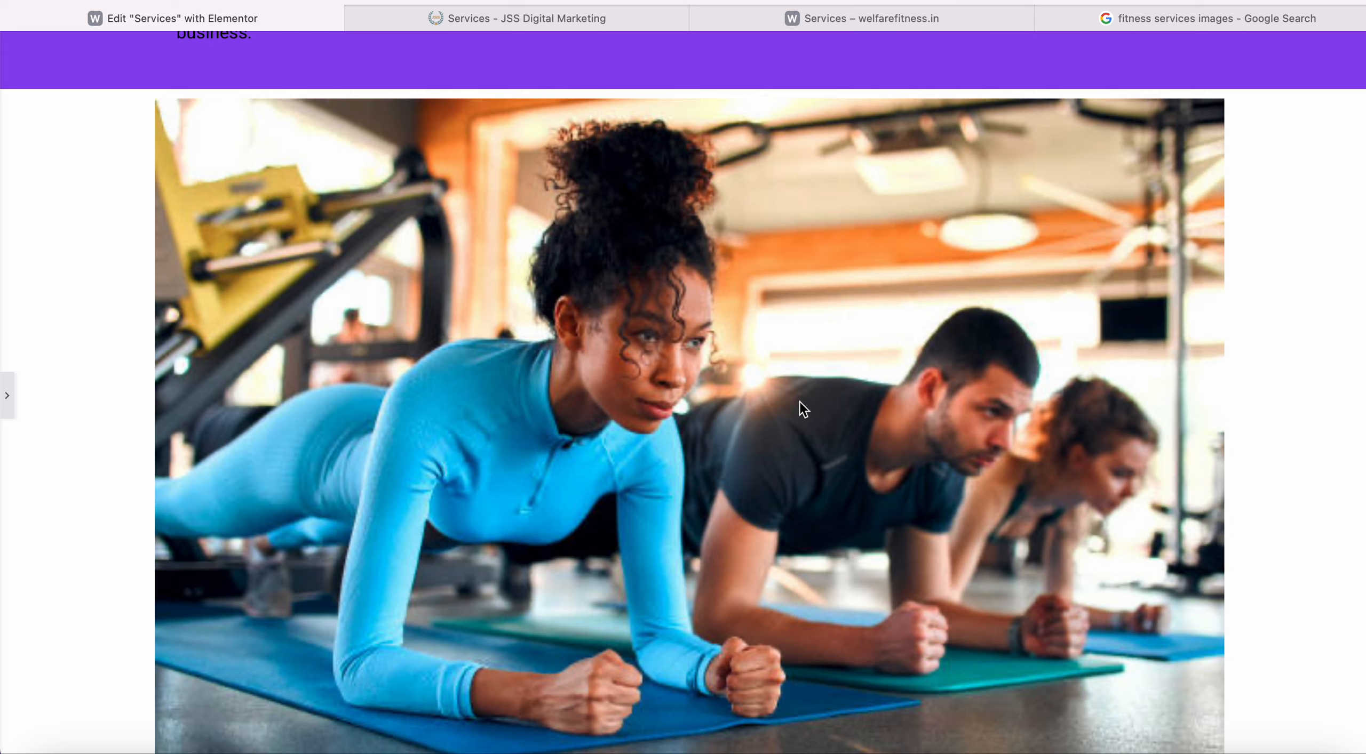
scroll(833, 465, down, 3)
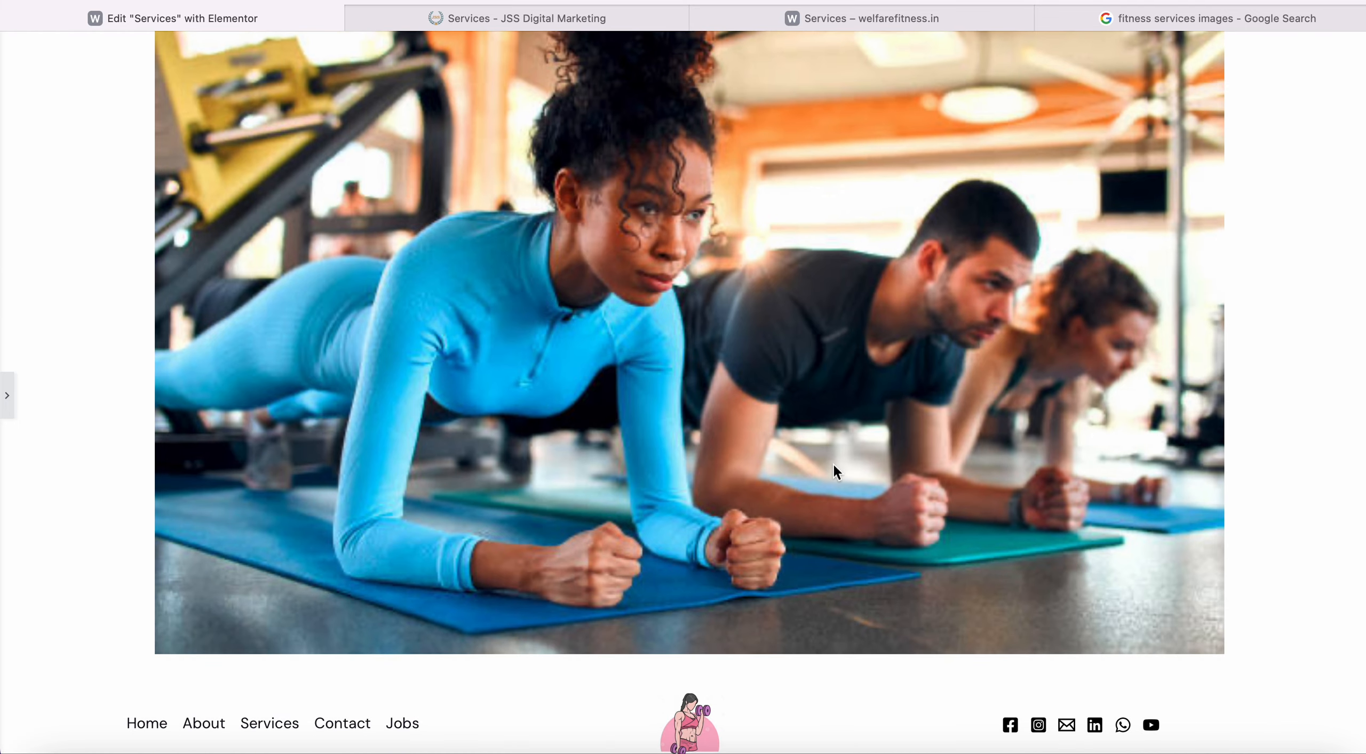
click(6, 398)
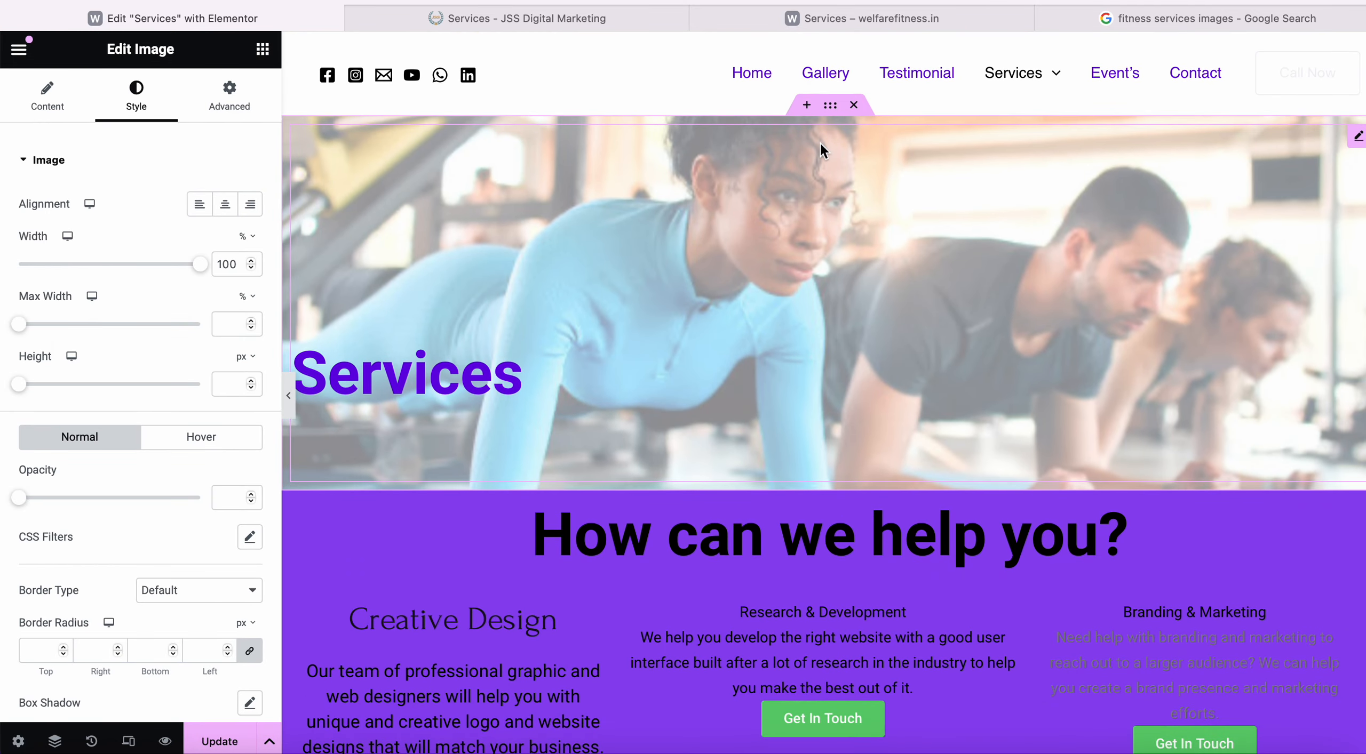
scroll(806, 208, down, 15)
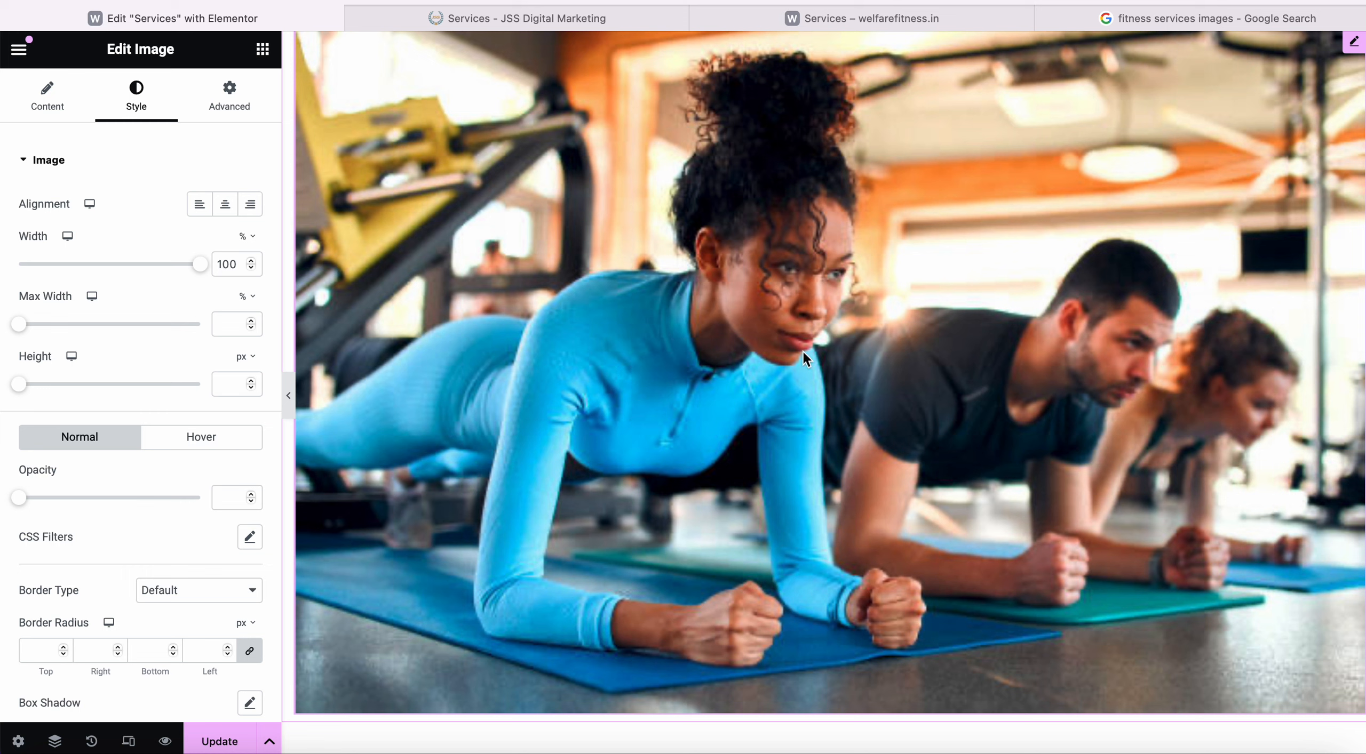
scroll(802, 350, up, 15)
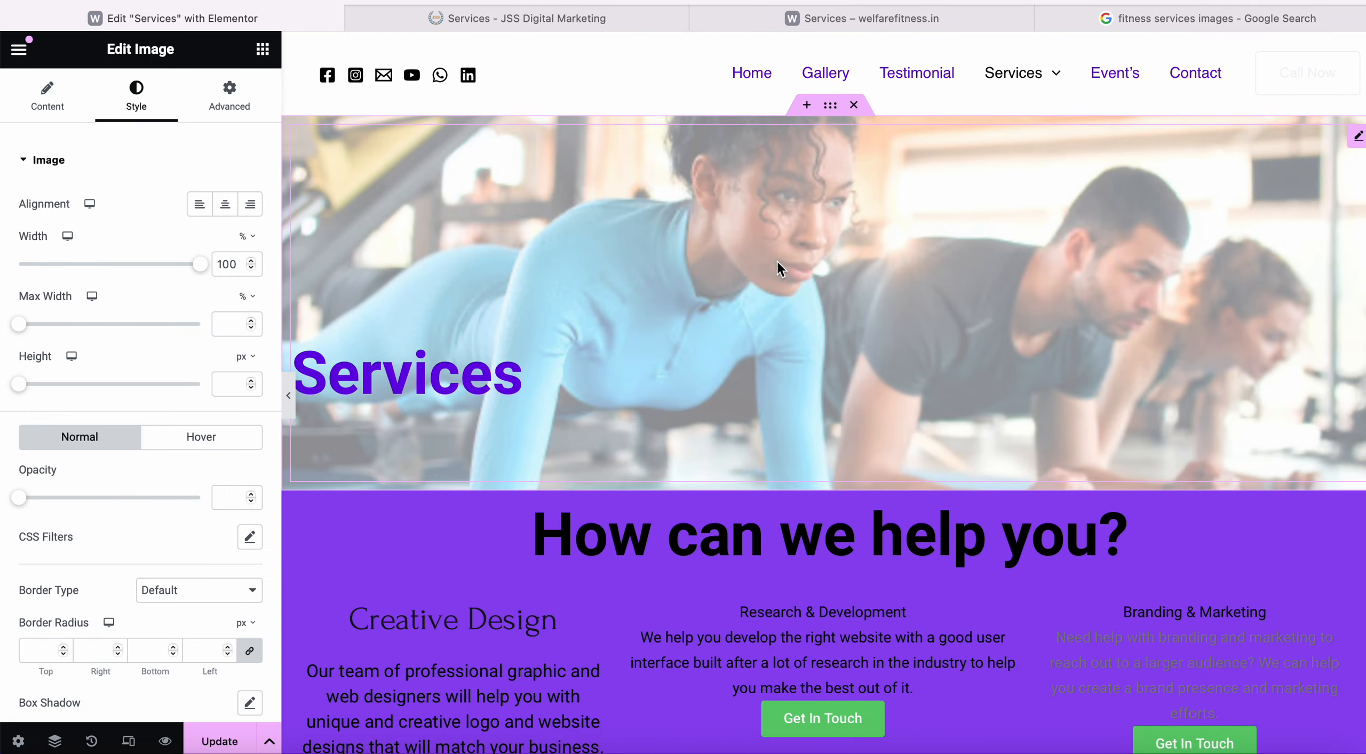
scroll(409, 424, down, 15)
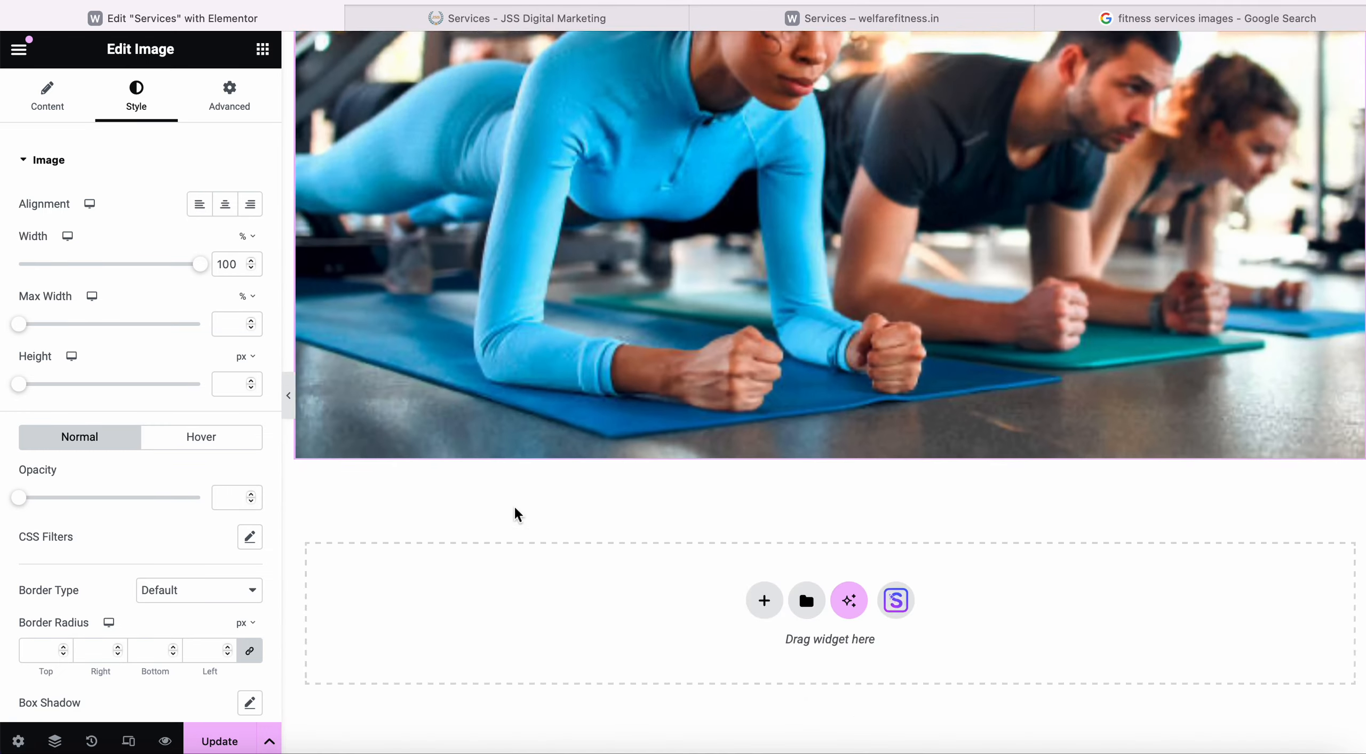
scroll(667, 487, down, 1)
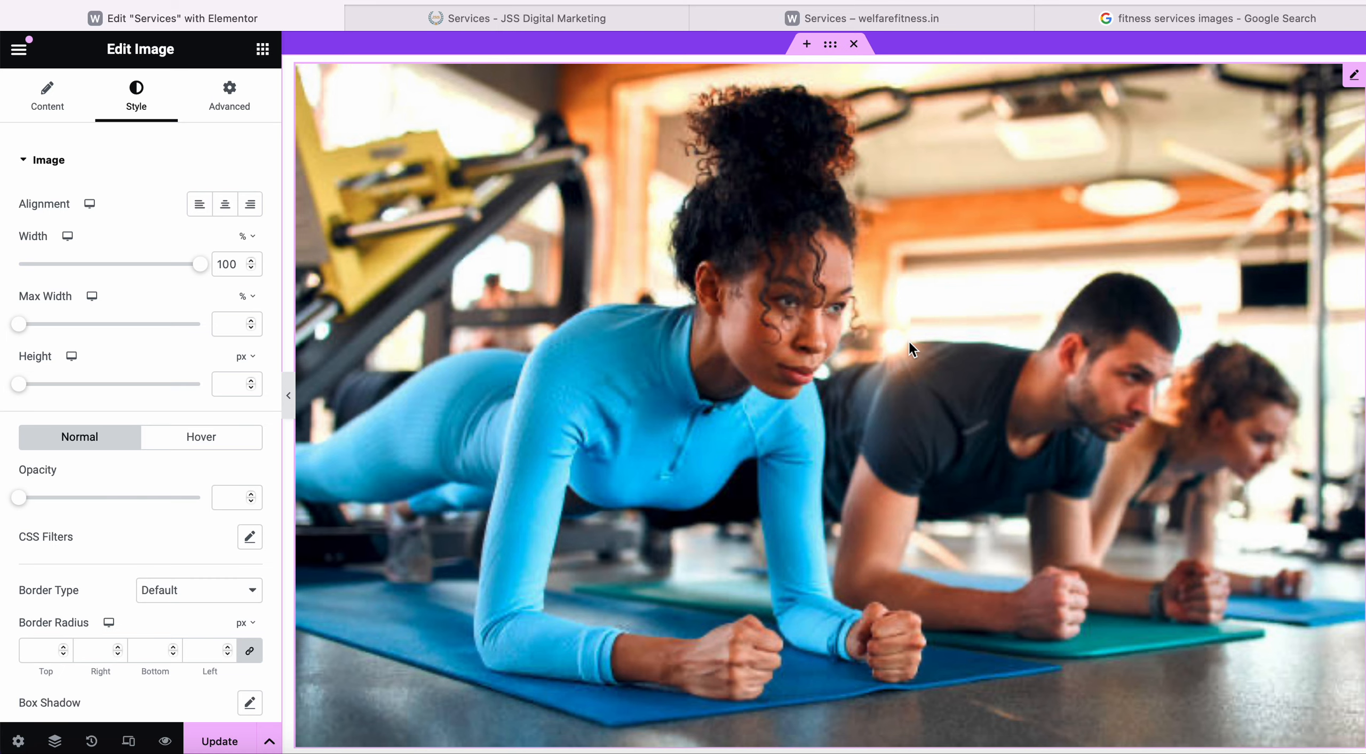
scroll(711, 339, up, 18)
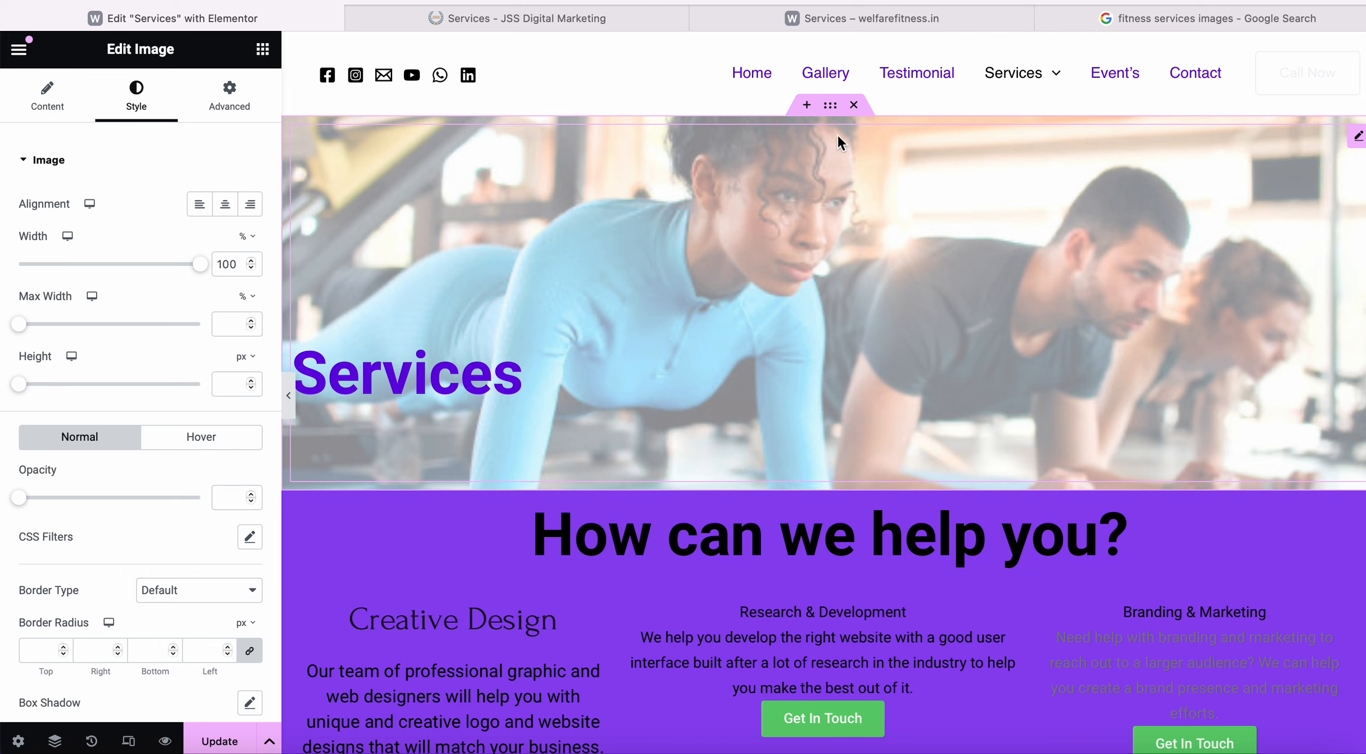
scroll(847, 184, down, 12)
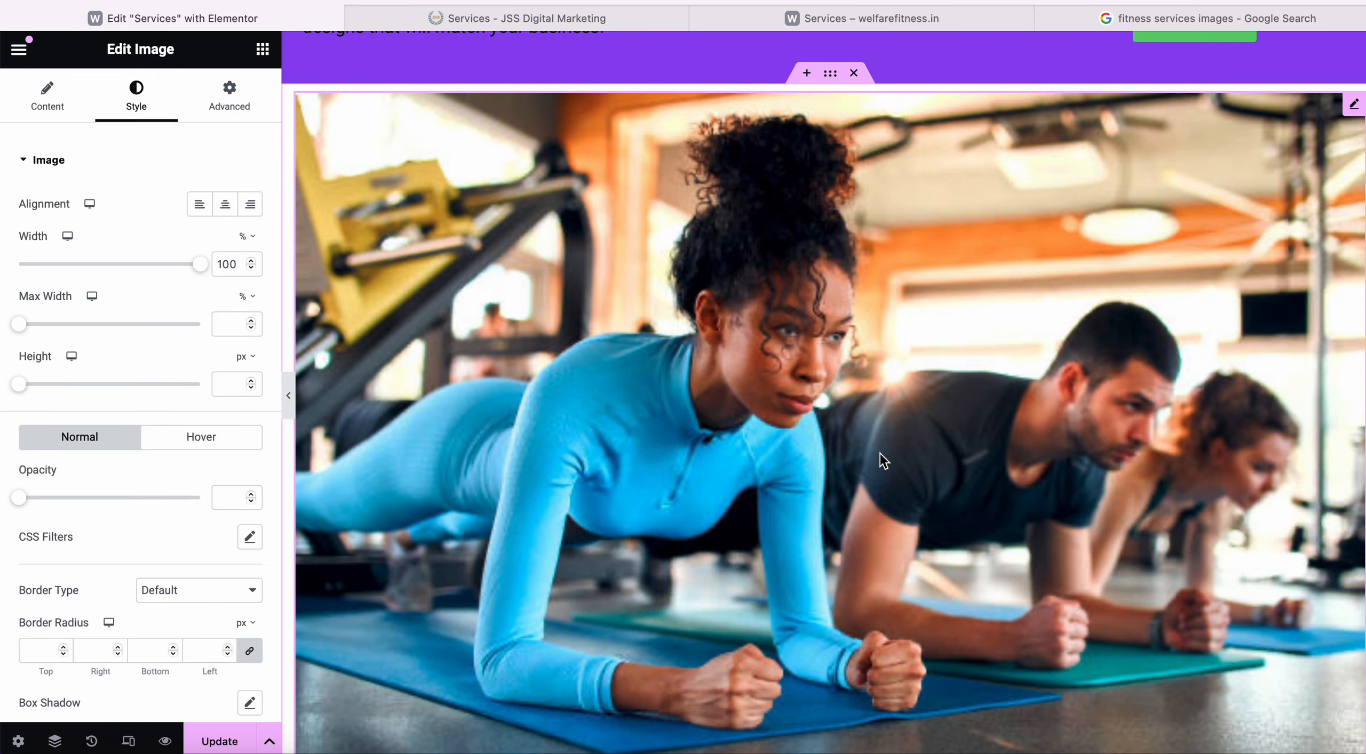
scroll(878, 459, down, 2)
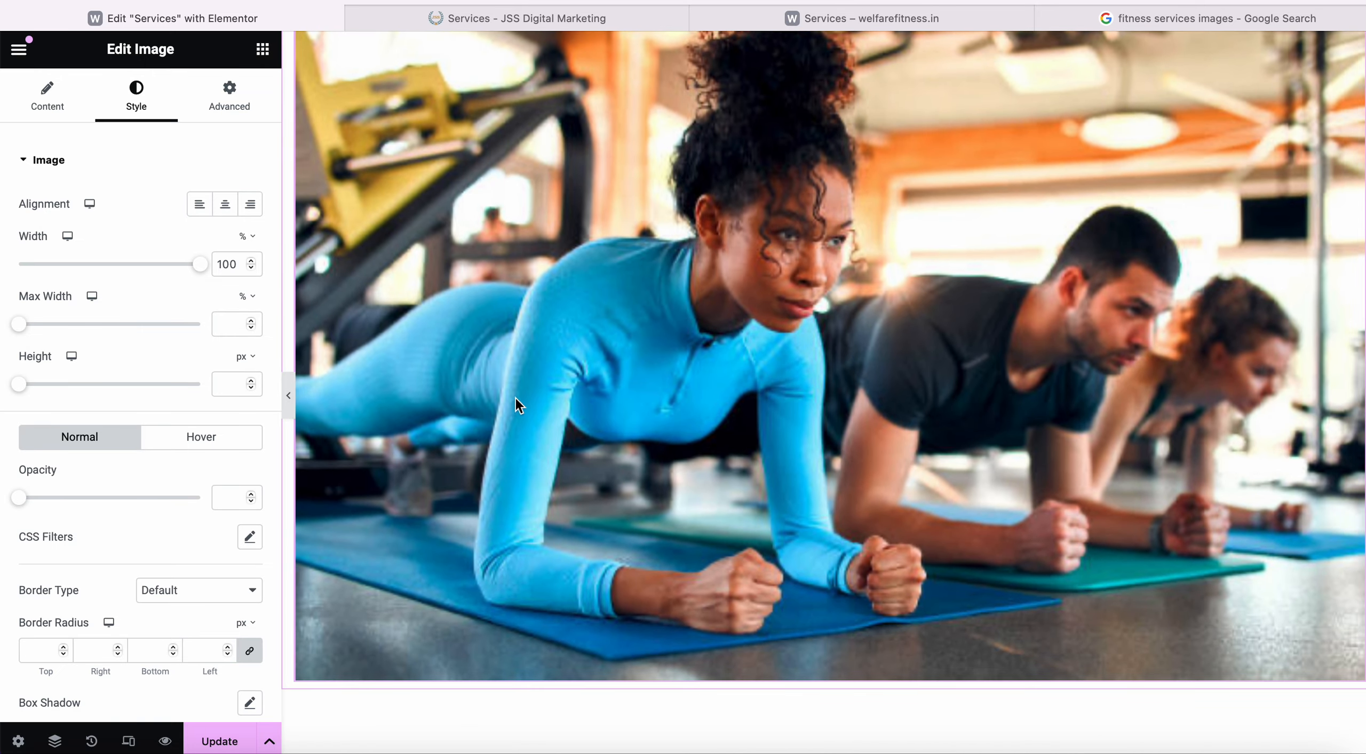
Preview the page again, then set the image's Advanced layout width to Full Width (100%).
click(288, 400)
scroll(396, 382, up, 8)
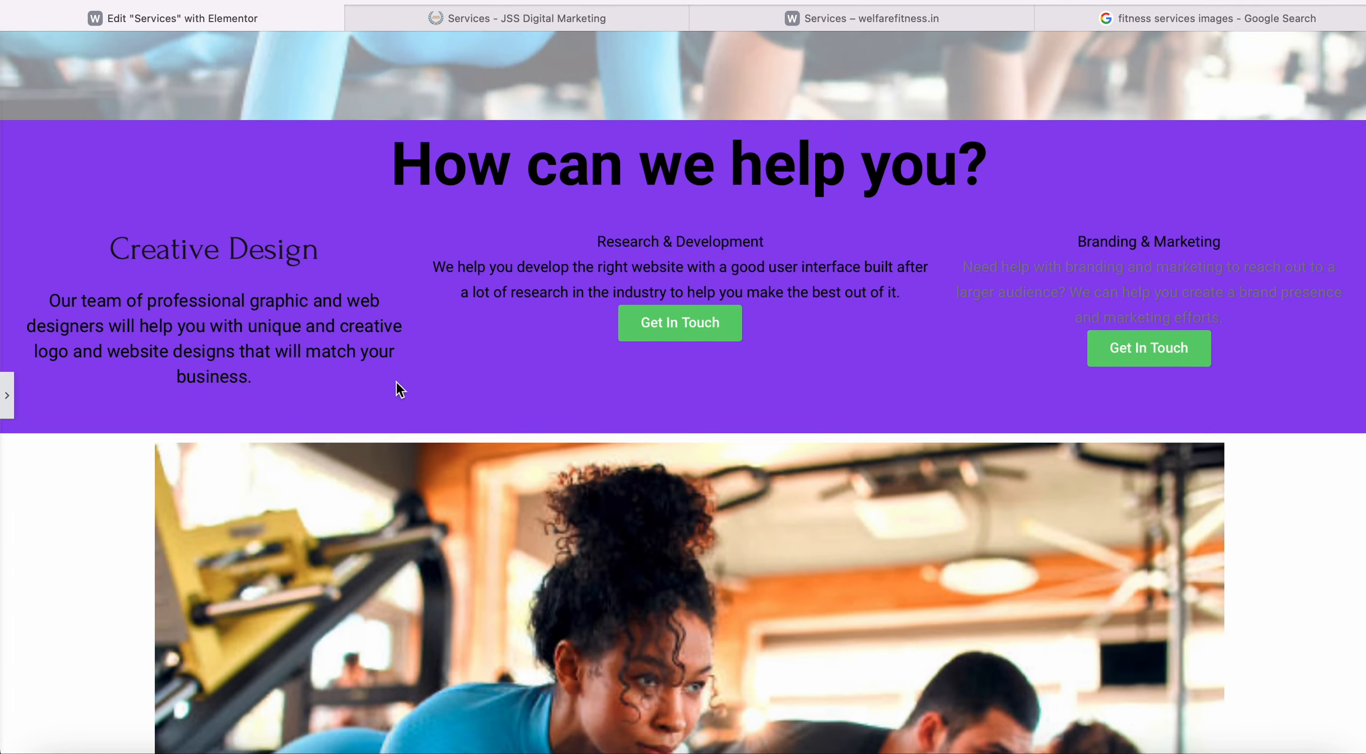
scroll(395, 382, down, 5)
scroll(405, 235, up, 10)
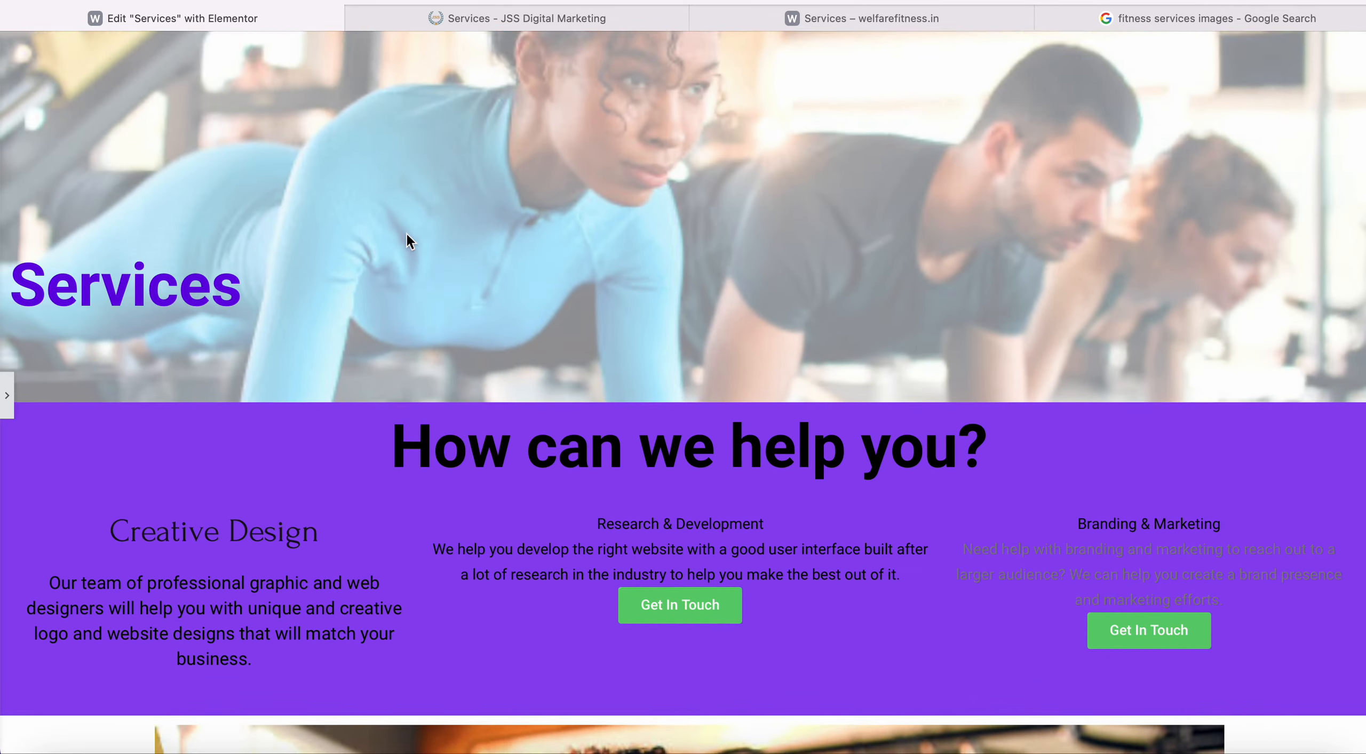
scroll(406, 235, down, 10)
scroll(495, 155, up, 2)
scroll(541, 313, up, 2)
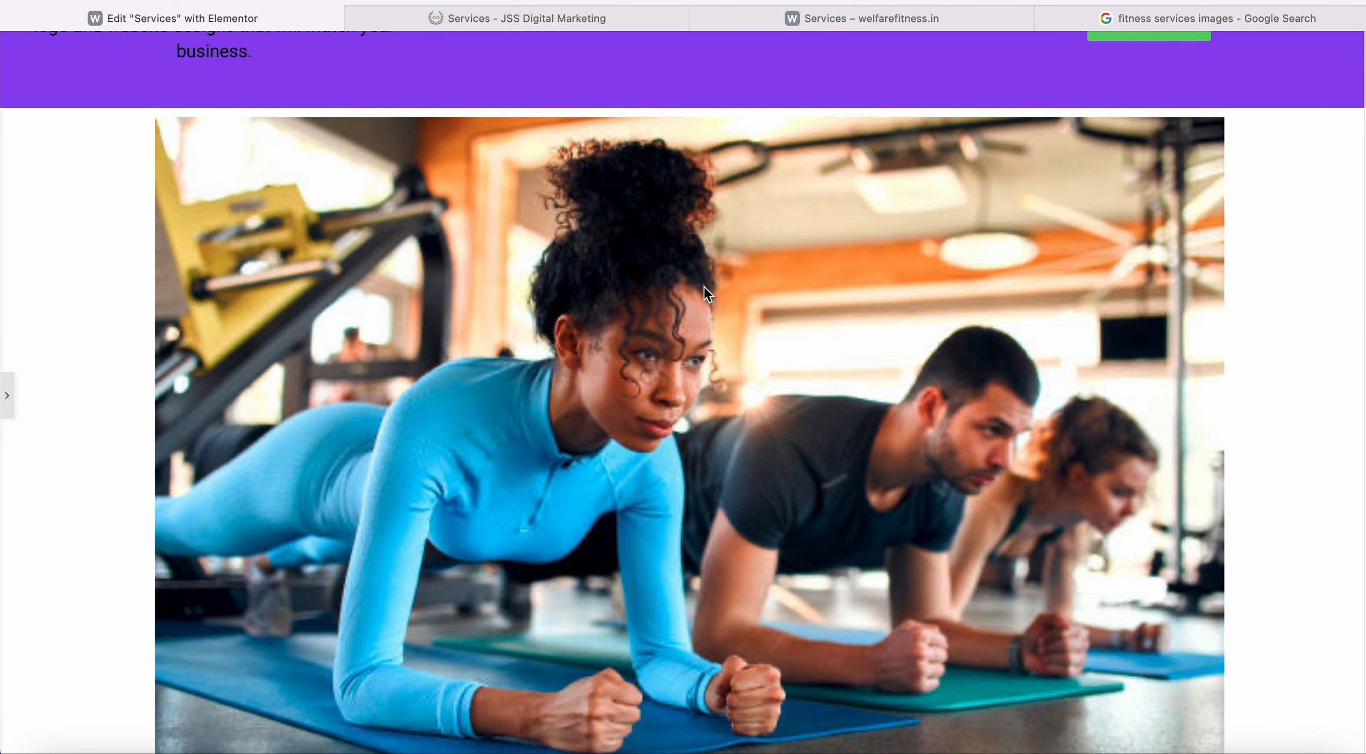
click(7, 395)
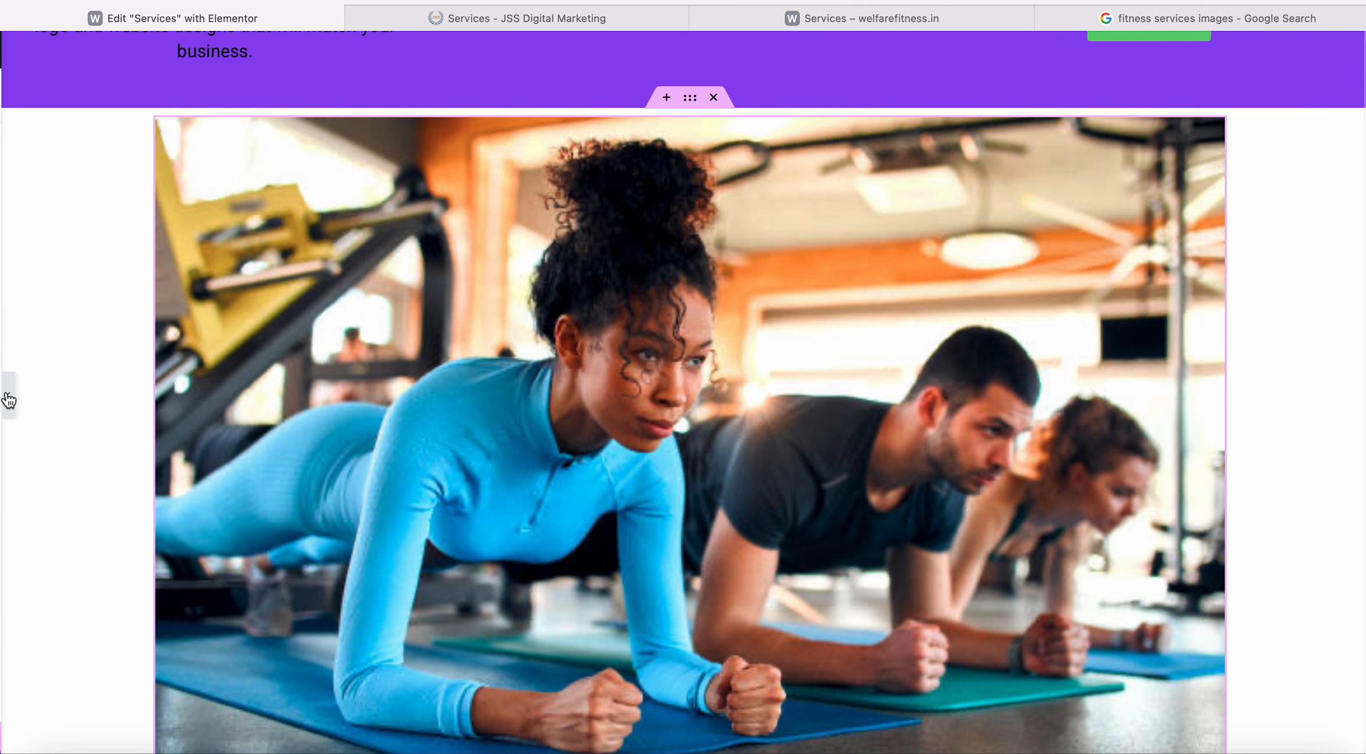
click(230, 96)
click(199, 350)
Set the gym image to Full Width (100%) and recheck its Content and Style settings.
click(207, 366)
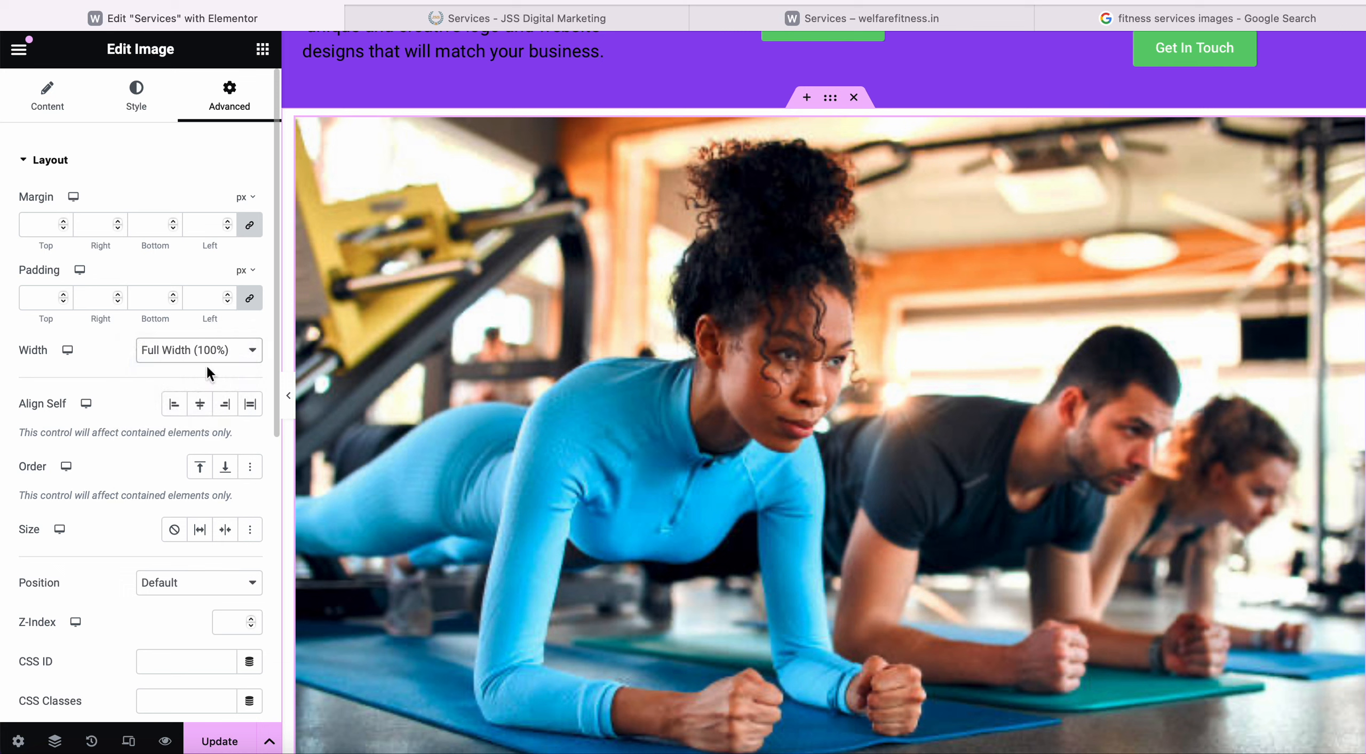
click(49, 102)
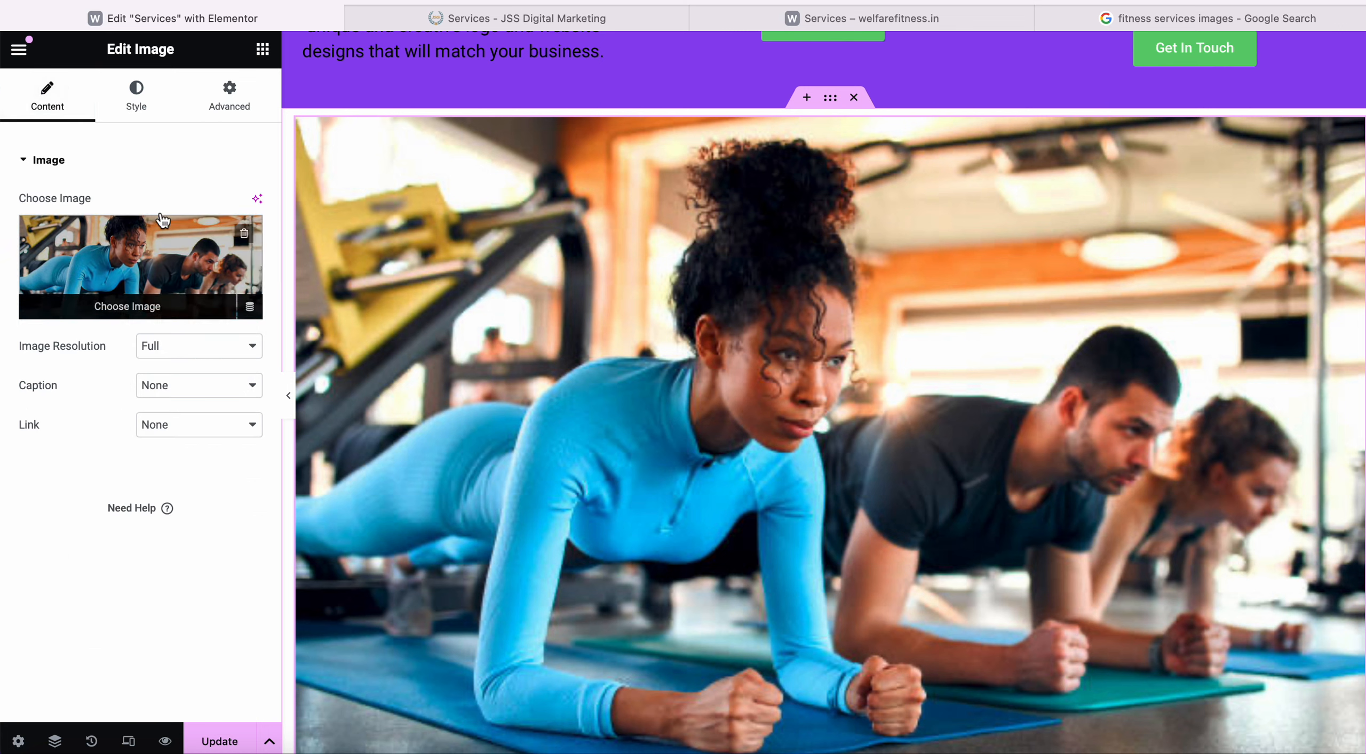
click(137, 99)
scroll(157, 404, down, 2)
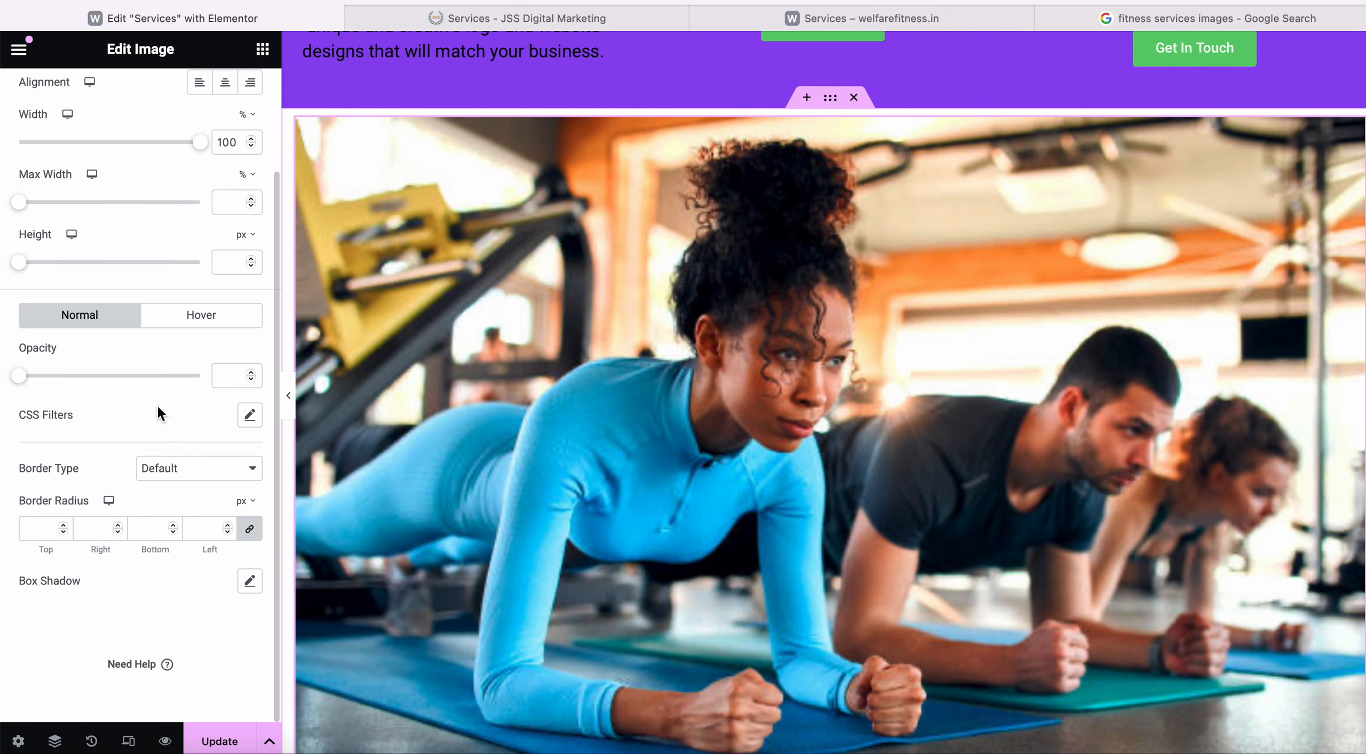
scroll(156, 404, up, 2)
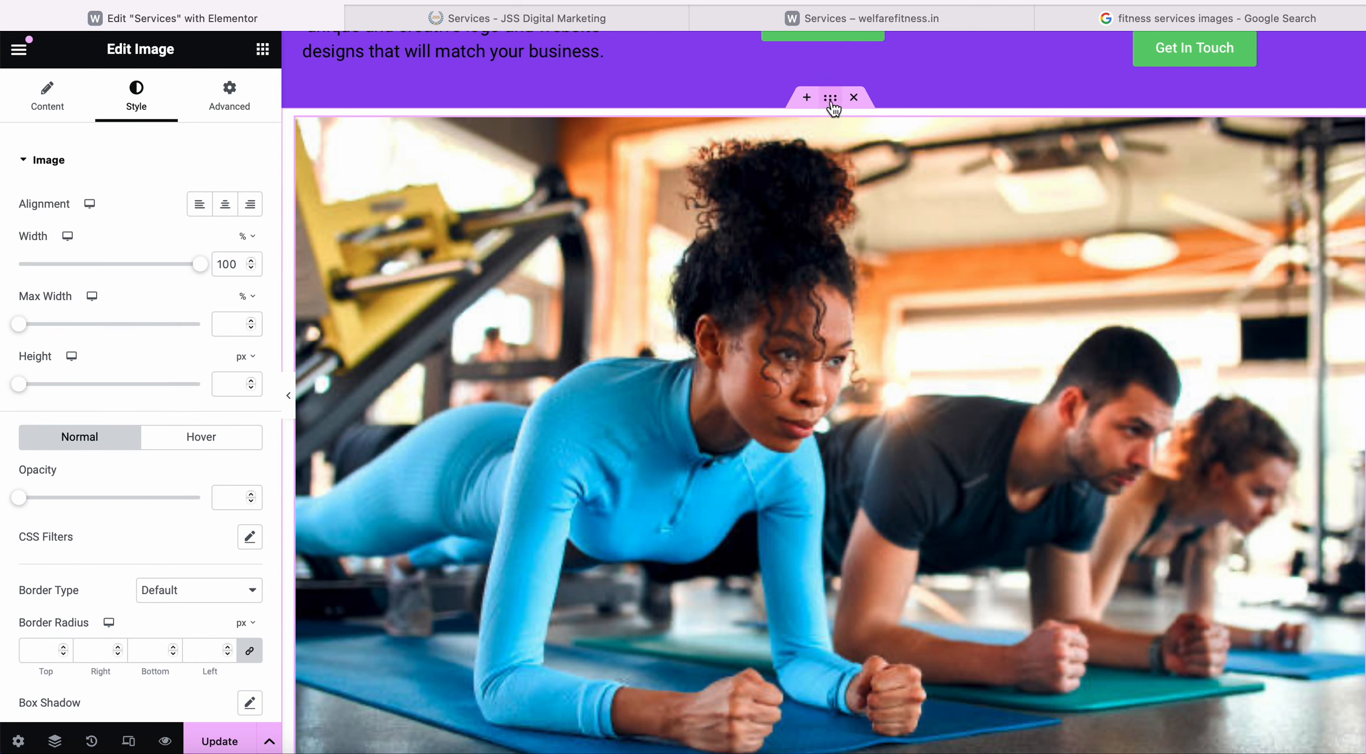
Preview the page with the panel hidden to check the full-width photo.
click(288, 395)
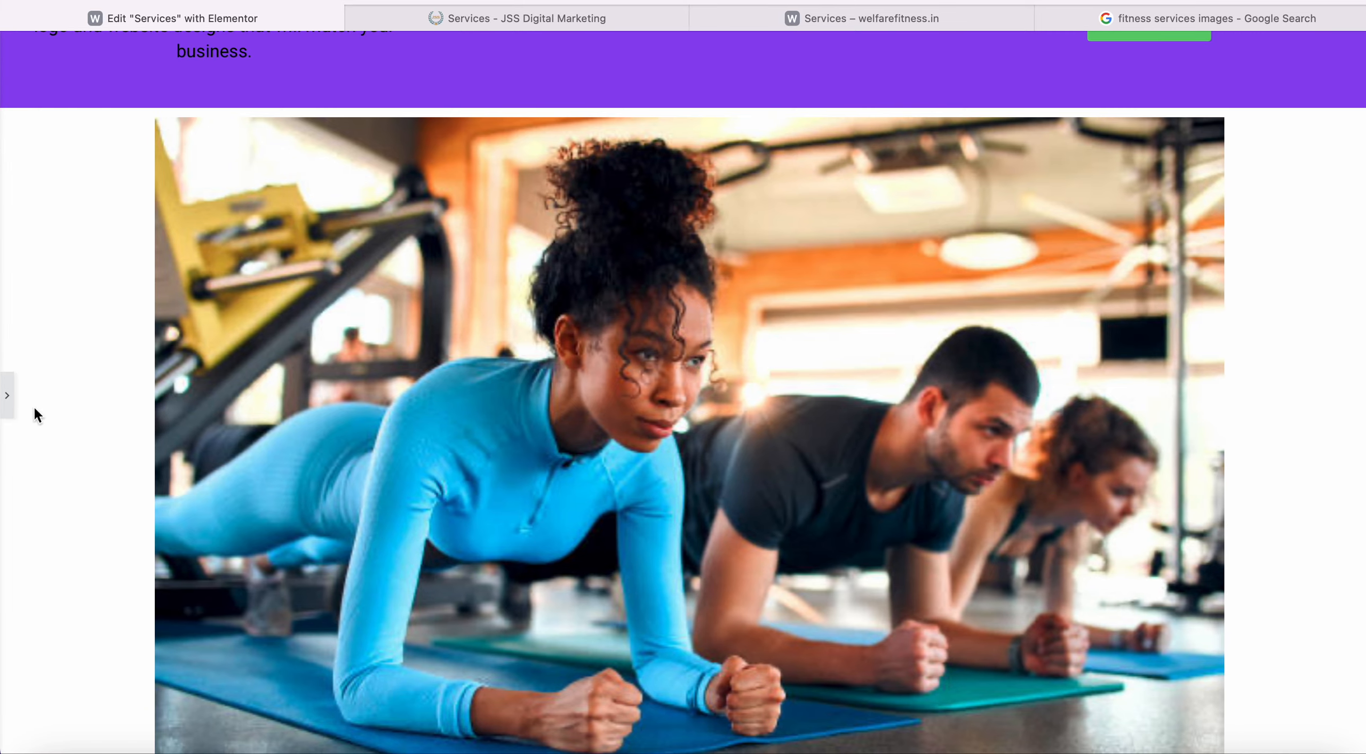
click(7, 410)
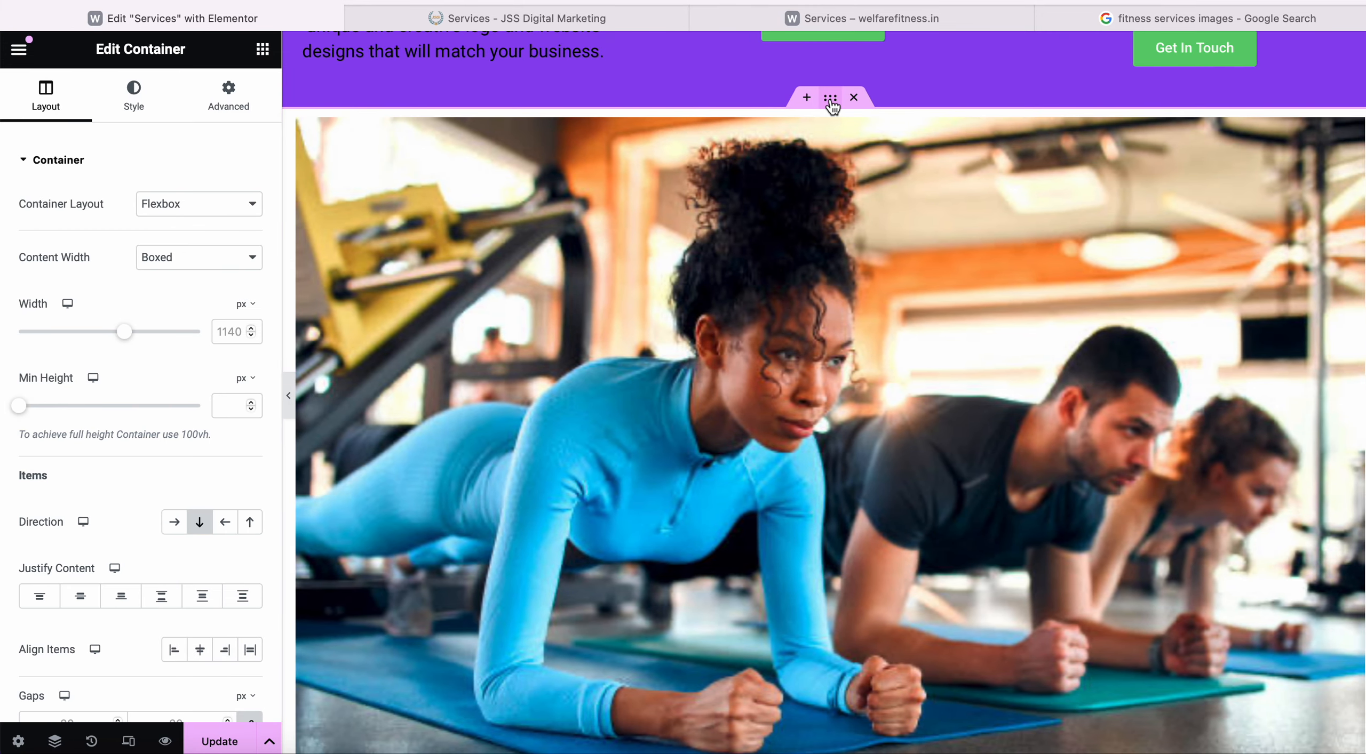
click(288, 396)
scroll(295, 404, up, 5)
scroll(294, 404, down, 8)
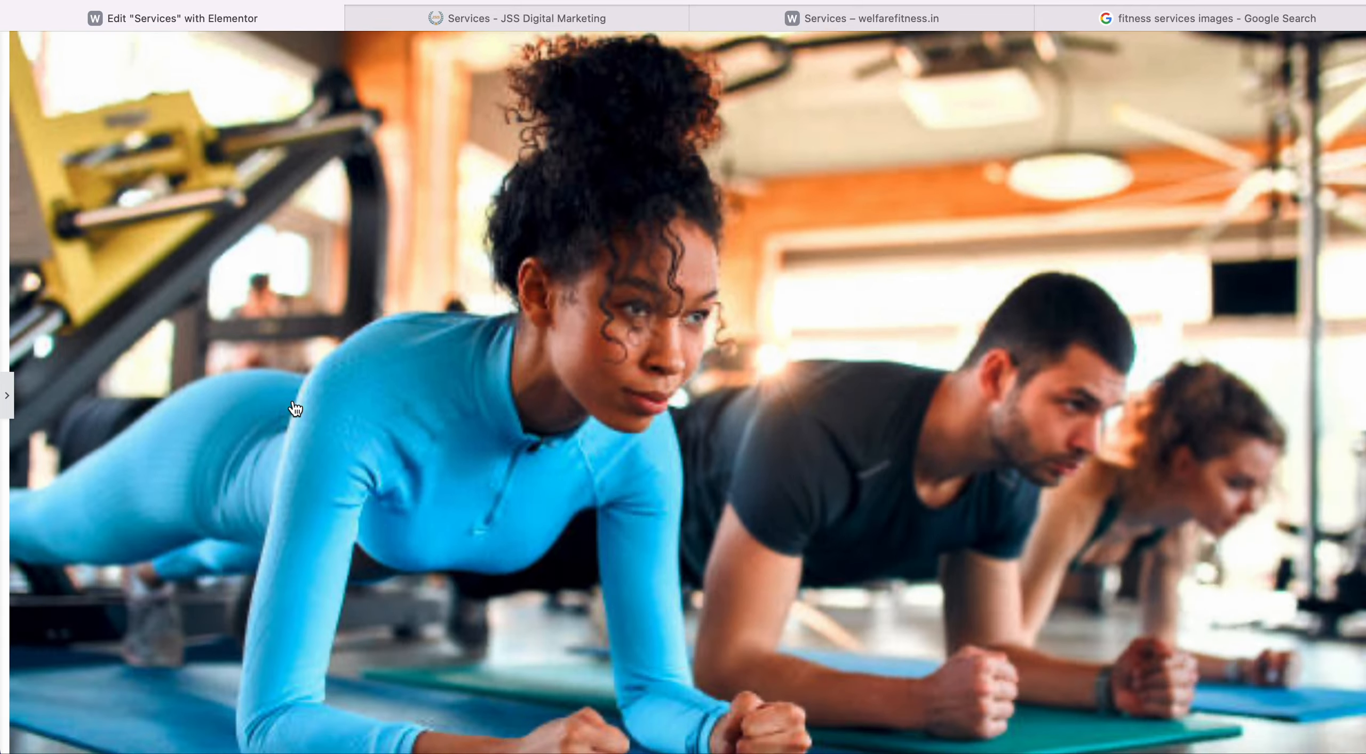
scroll(292, 399, up, 12)
scroll(292, 399, up, 3)
scroll(292, 399, down, 10)
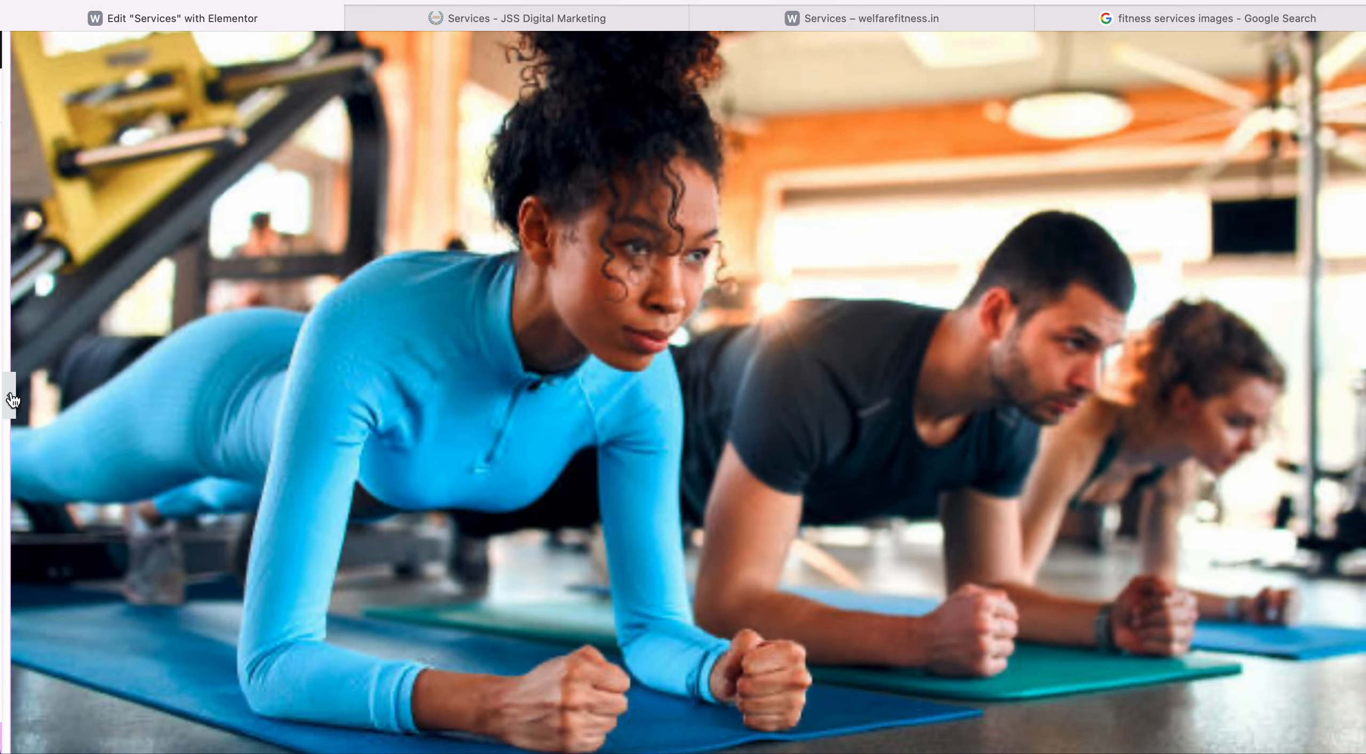
click(6, 395)
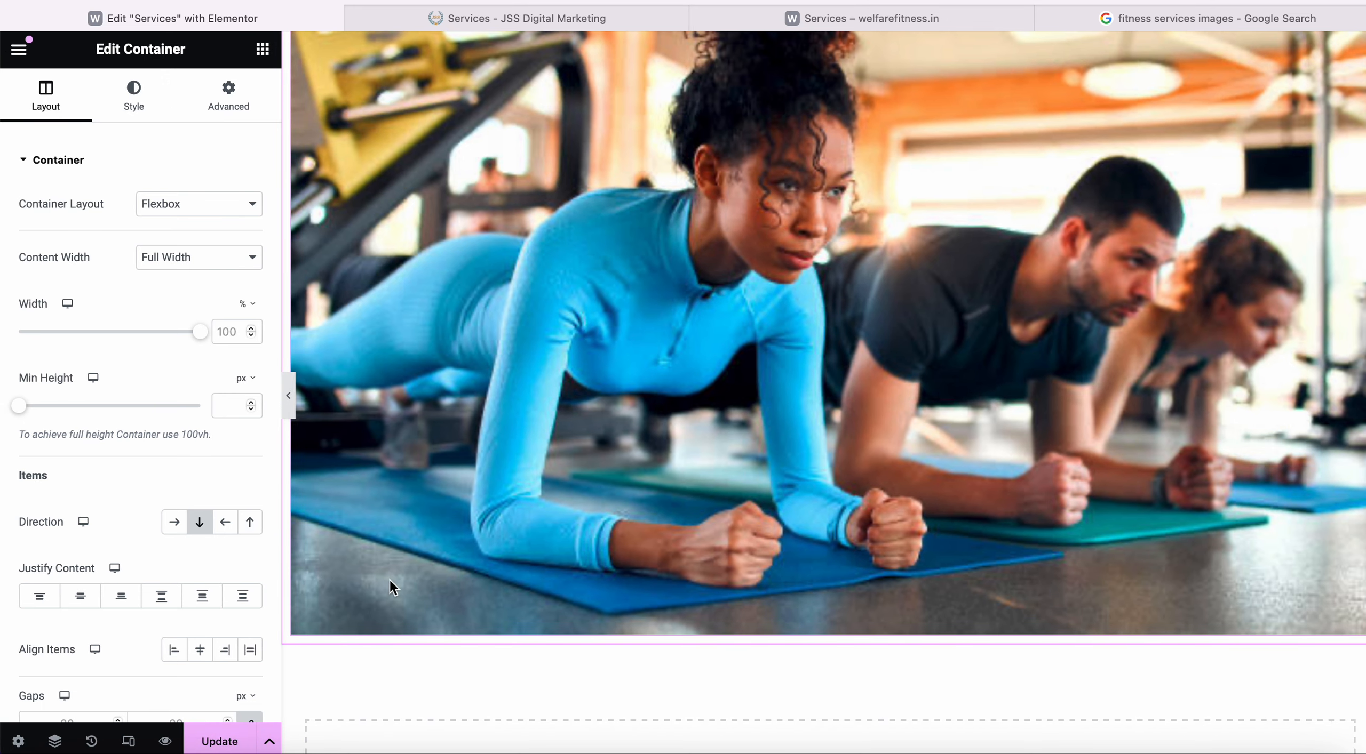
Update the page and switch to the live Services page.
click(220, 741)
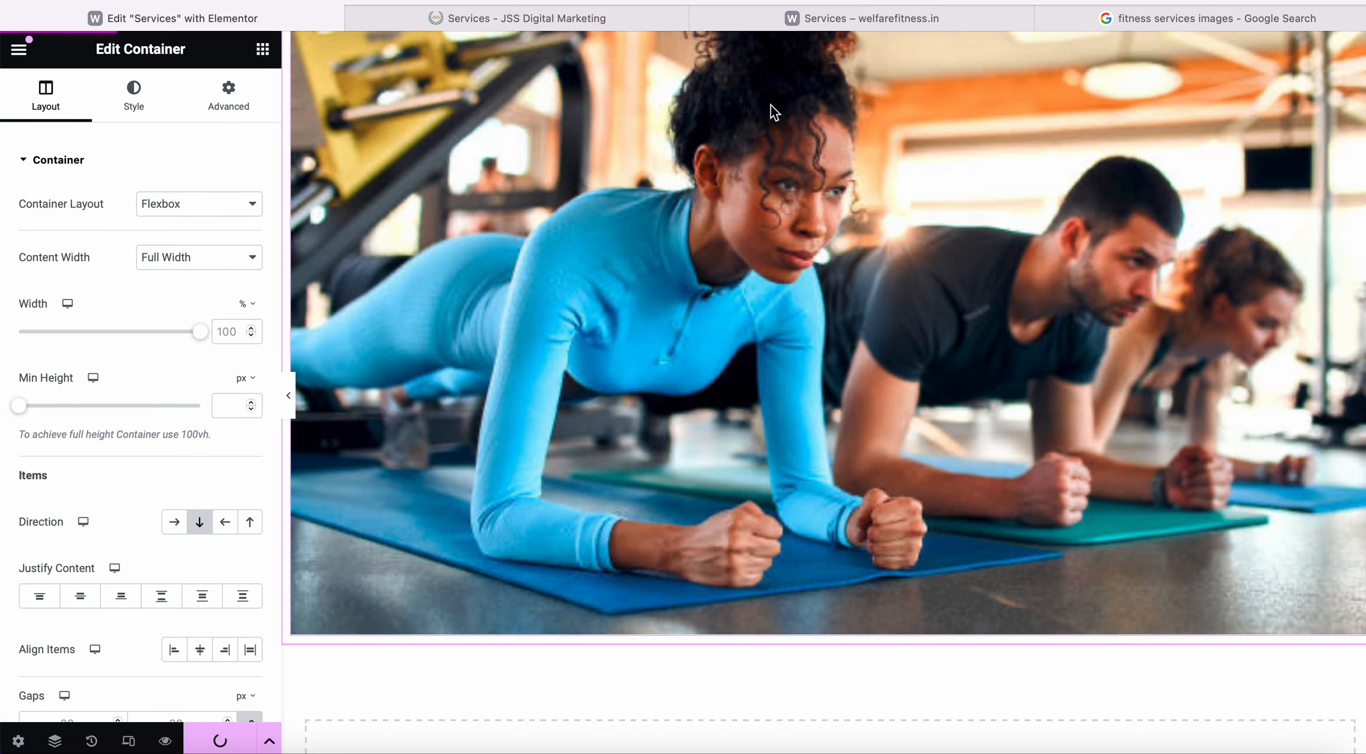
click(817, 27)
click(817, 26)
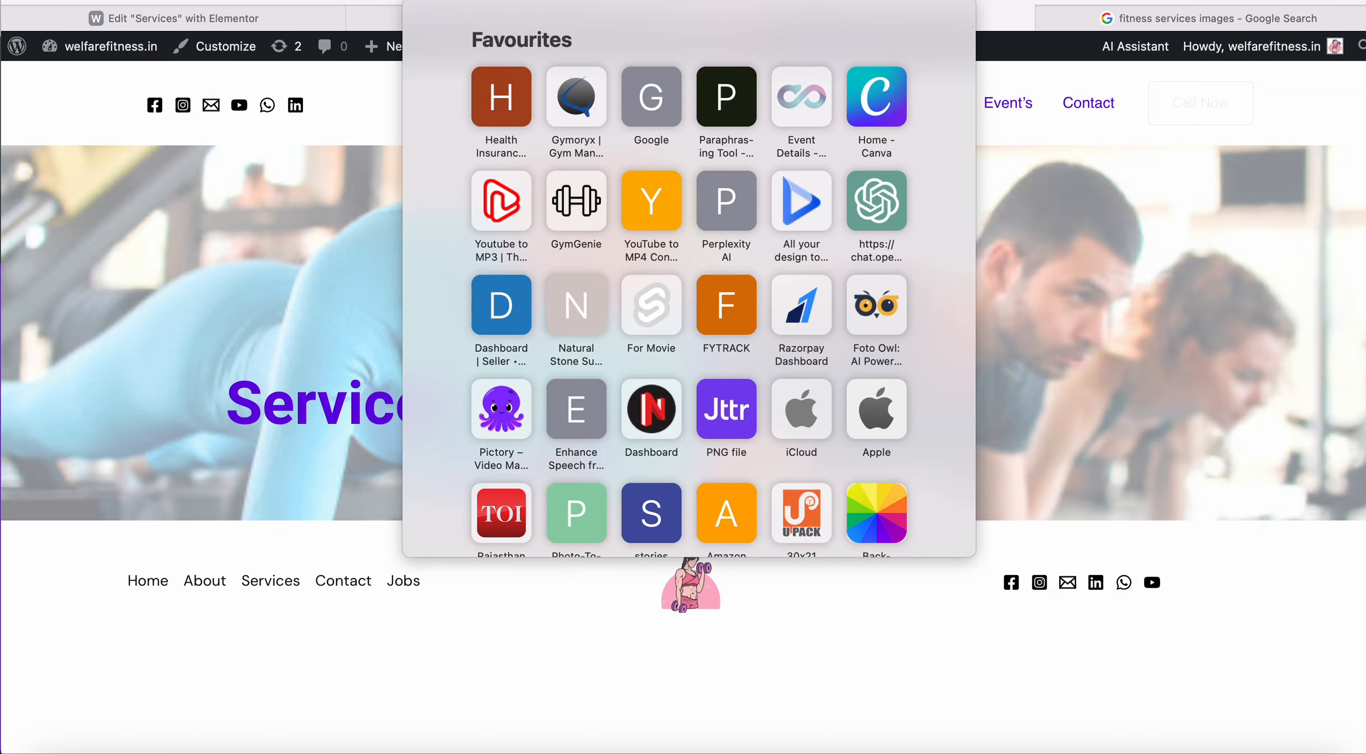
key(Escape)
Scroll the live Services page, compare it with the JSS Digital Marketing reference, and return to the Elementor editor.
scroll(662, 362, down, 10)
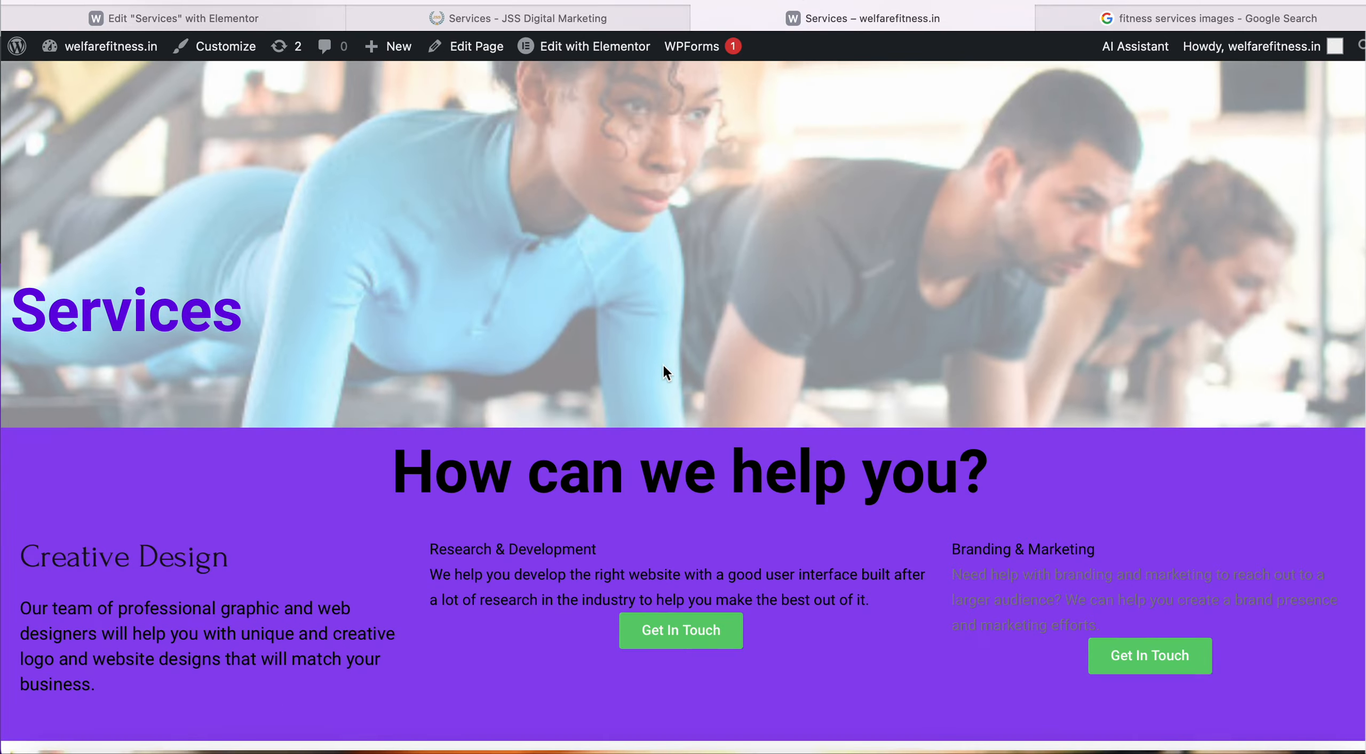
scroll(663, 364, down, 8)
scroll(662, 365, up, 12)
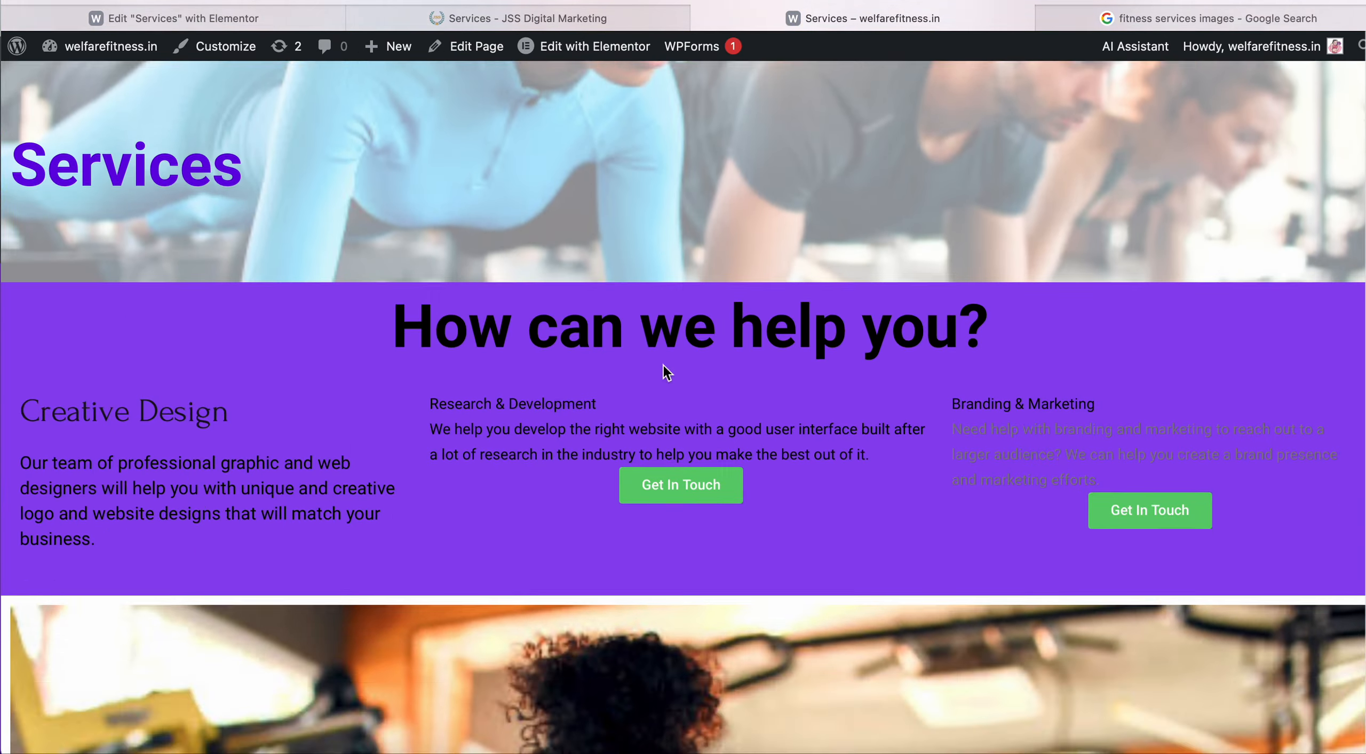
scroll(662, 364, down, 12)
click(524, 19)
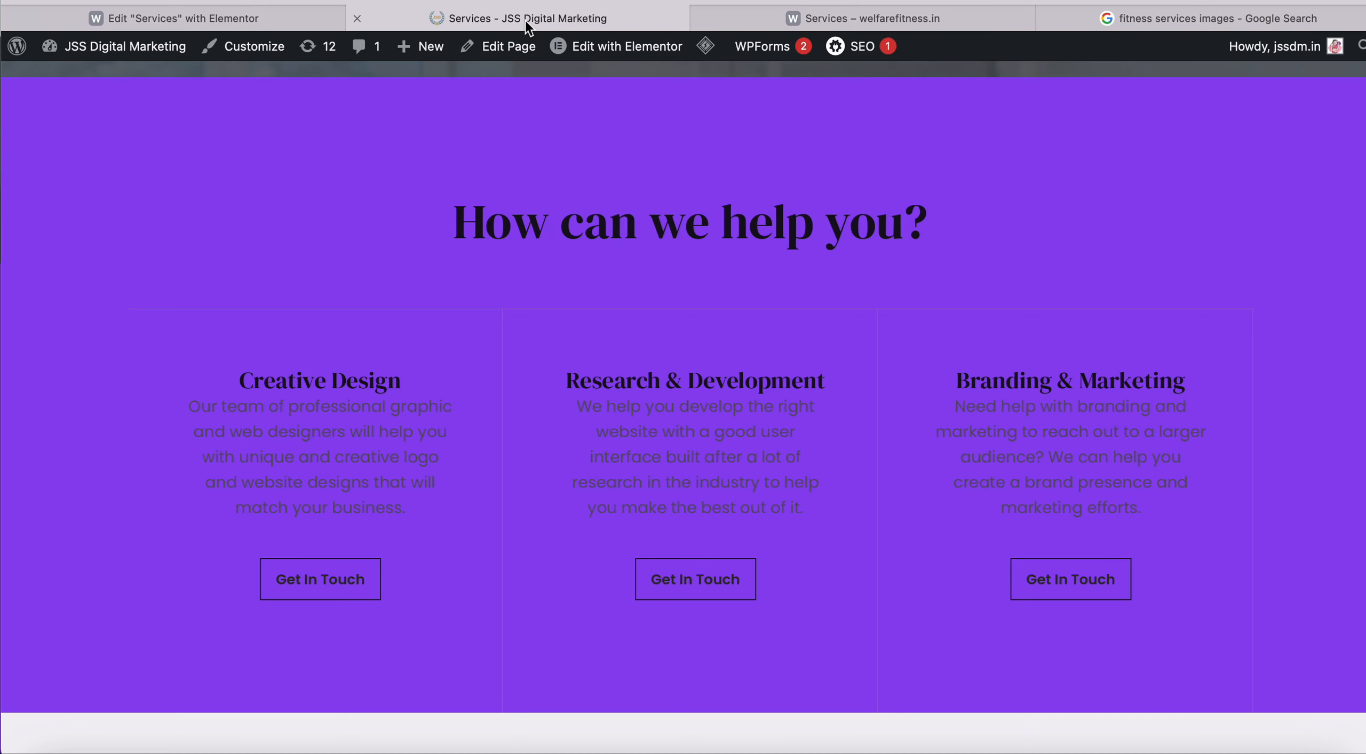
click(173, 18)
scroll(484, 214, up, 4)
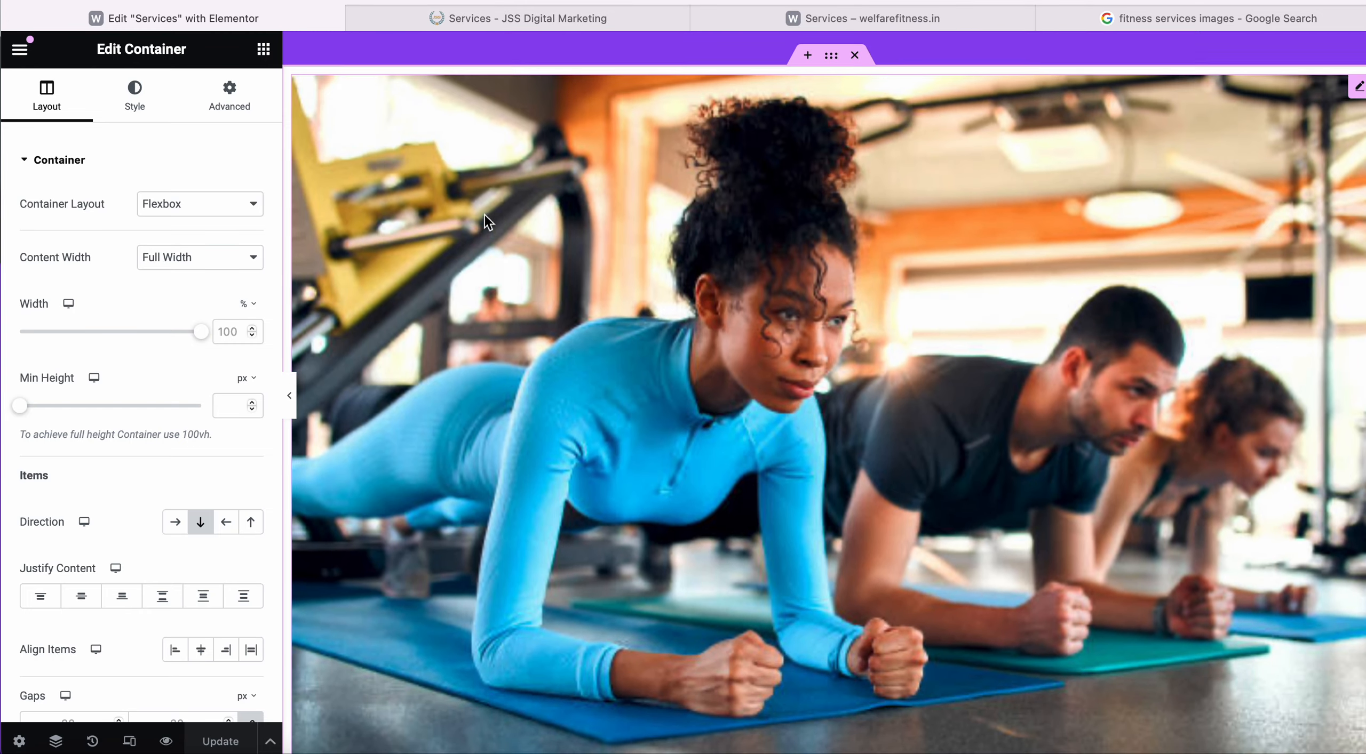
scroll(485, 214, down, 2)
scroll(485, 214, up, 10)
scroll(484, 213, down, 10)
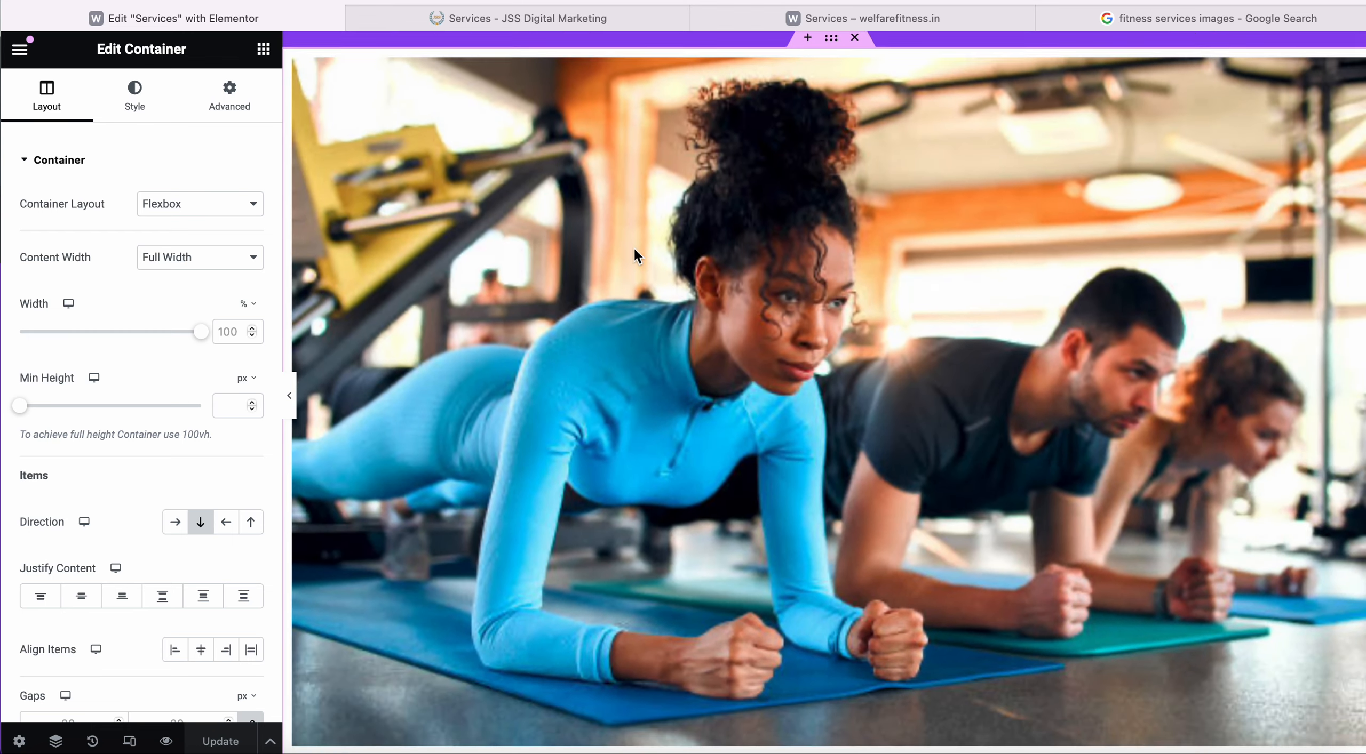
scroll(779, 271, down, 4)
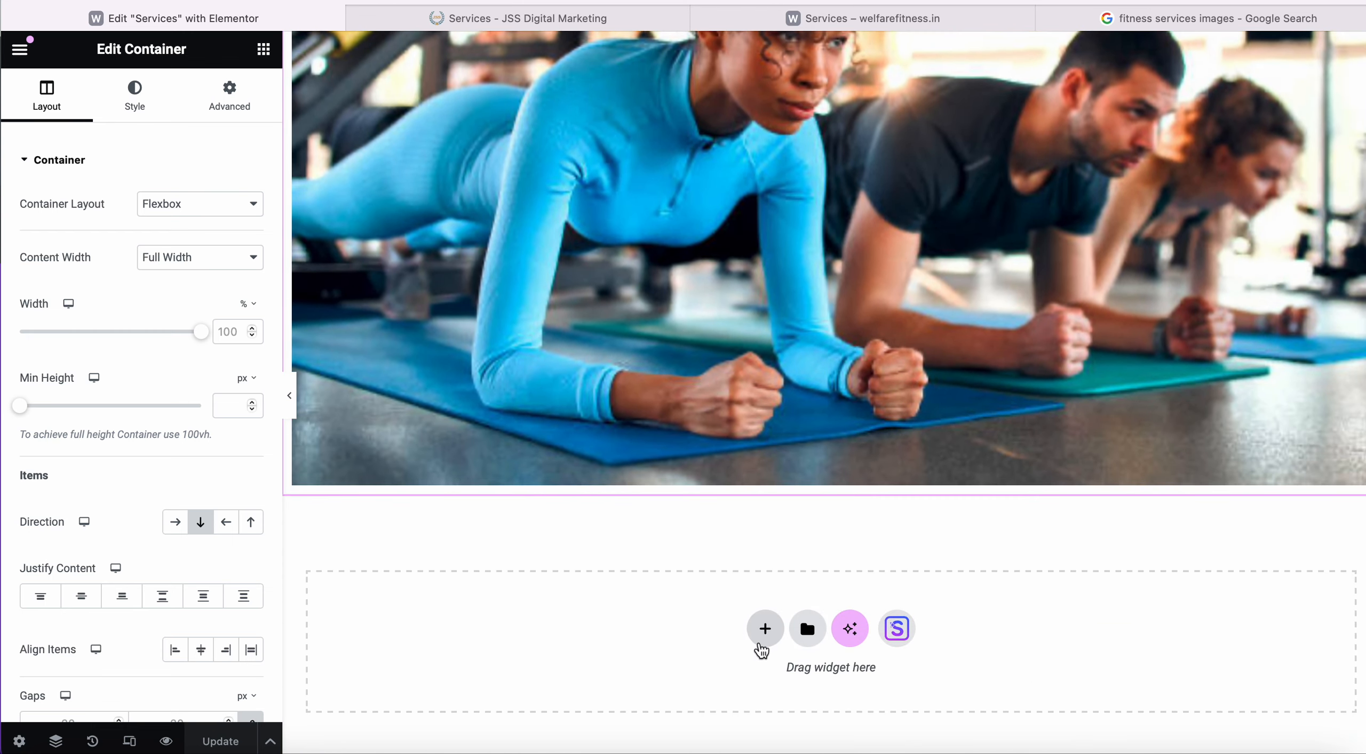
Add a single-container Flexbox section below the gym photo holding a Video widget.
click(762, 629)
scroll(756, 639, down, 4)
click(777, 536)
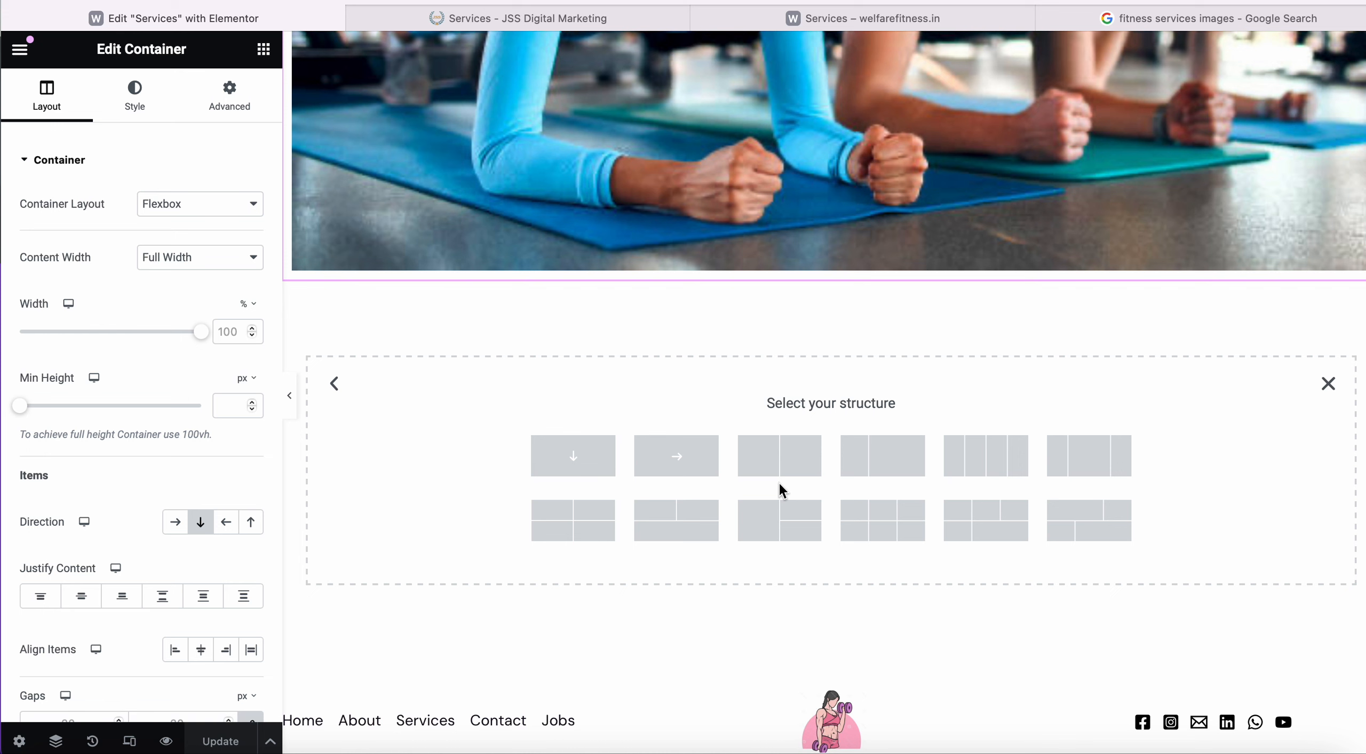
click(580, 468)
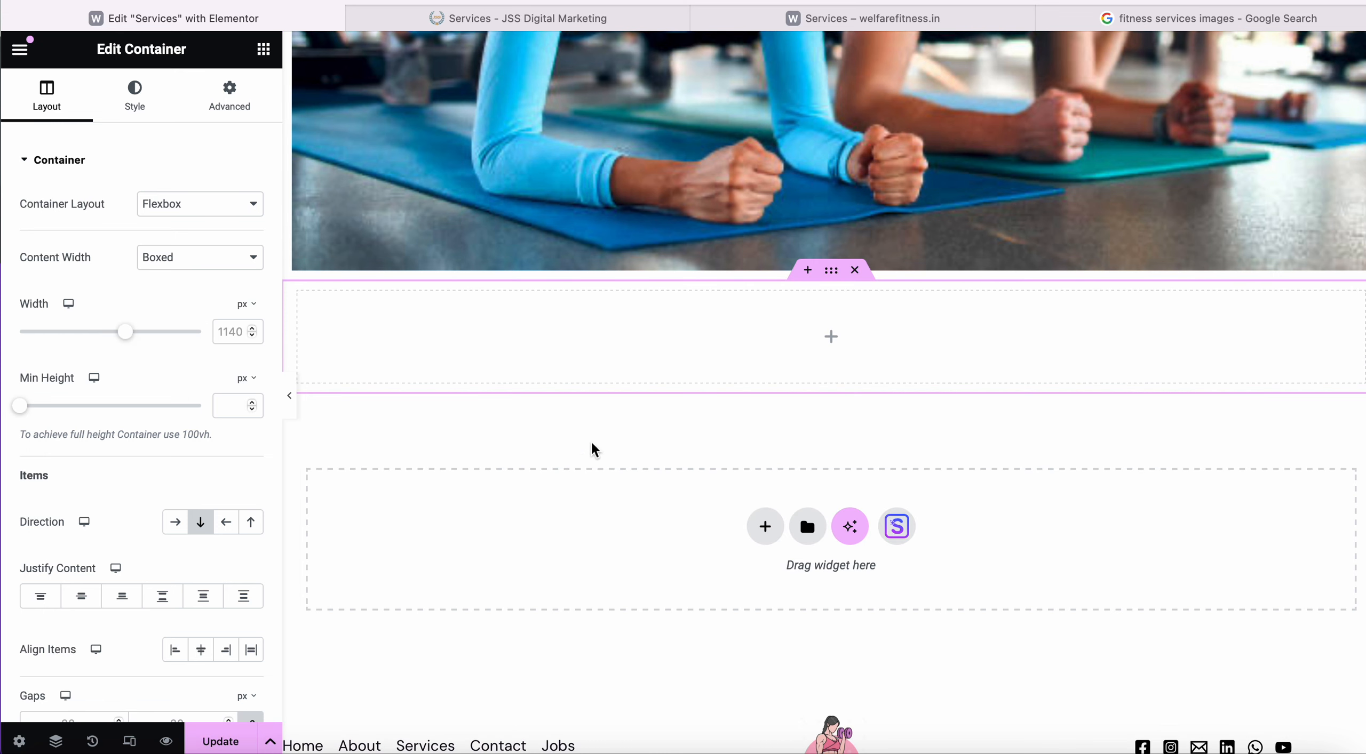
click(831, 342)
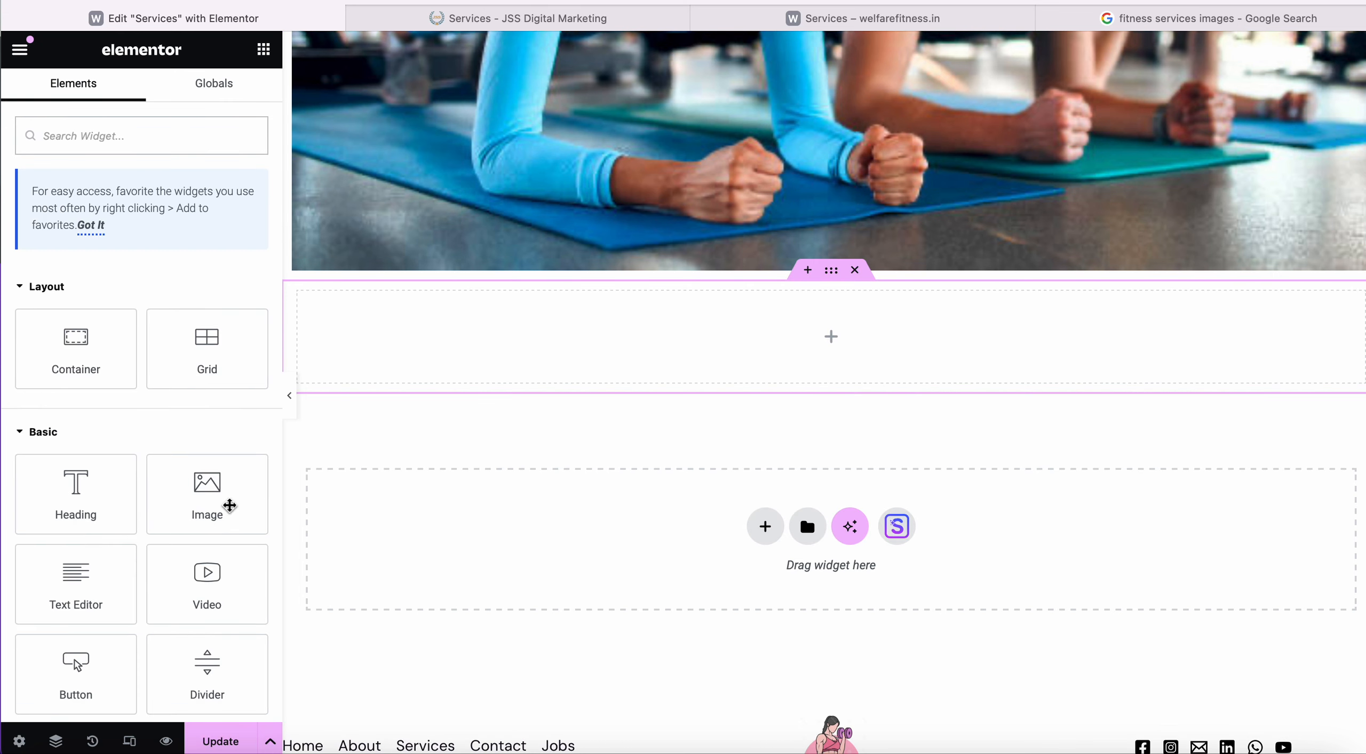
scroll(223, 509, down, 5)
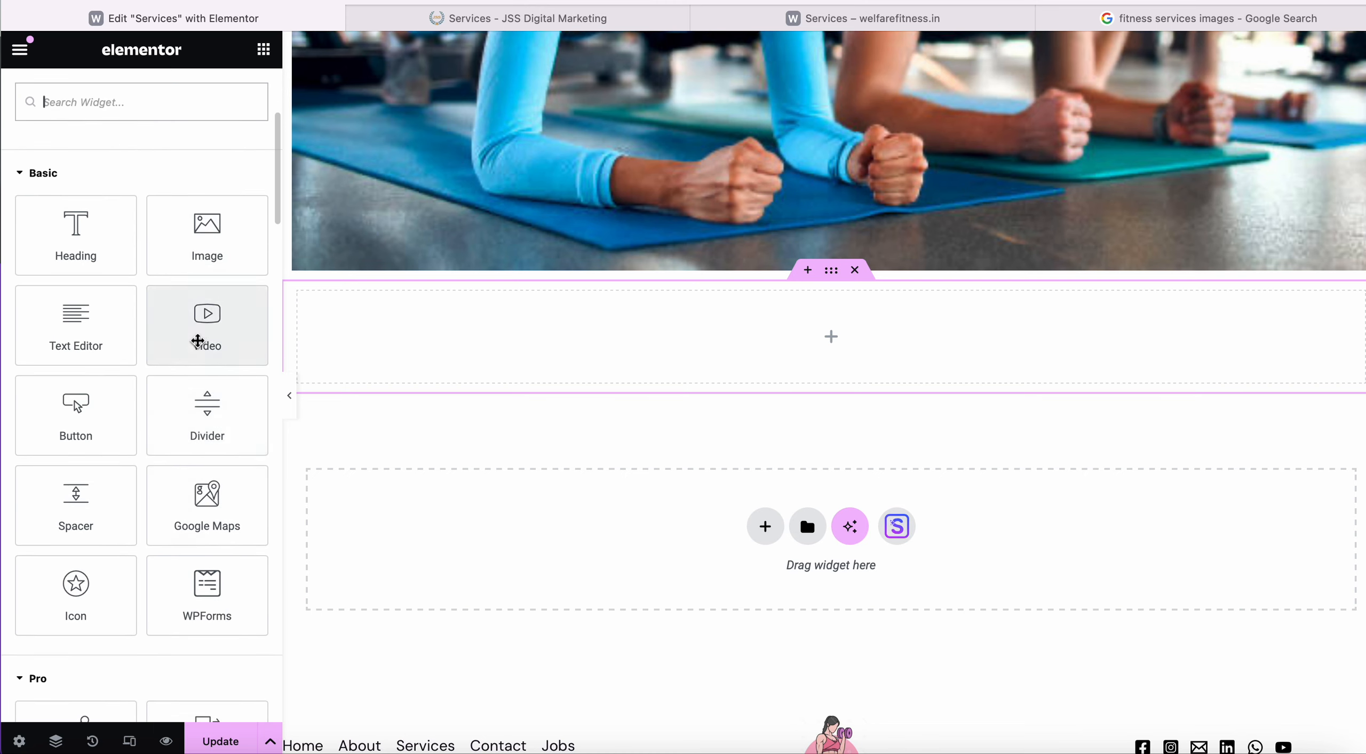
drag(198, 342, 817, 344)
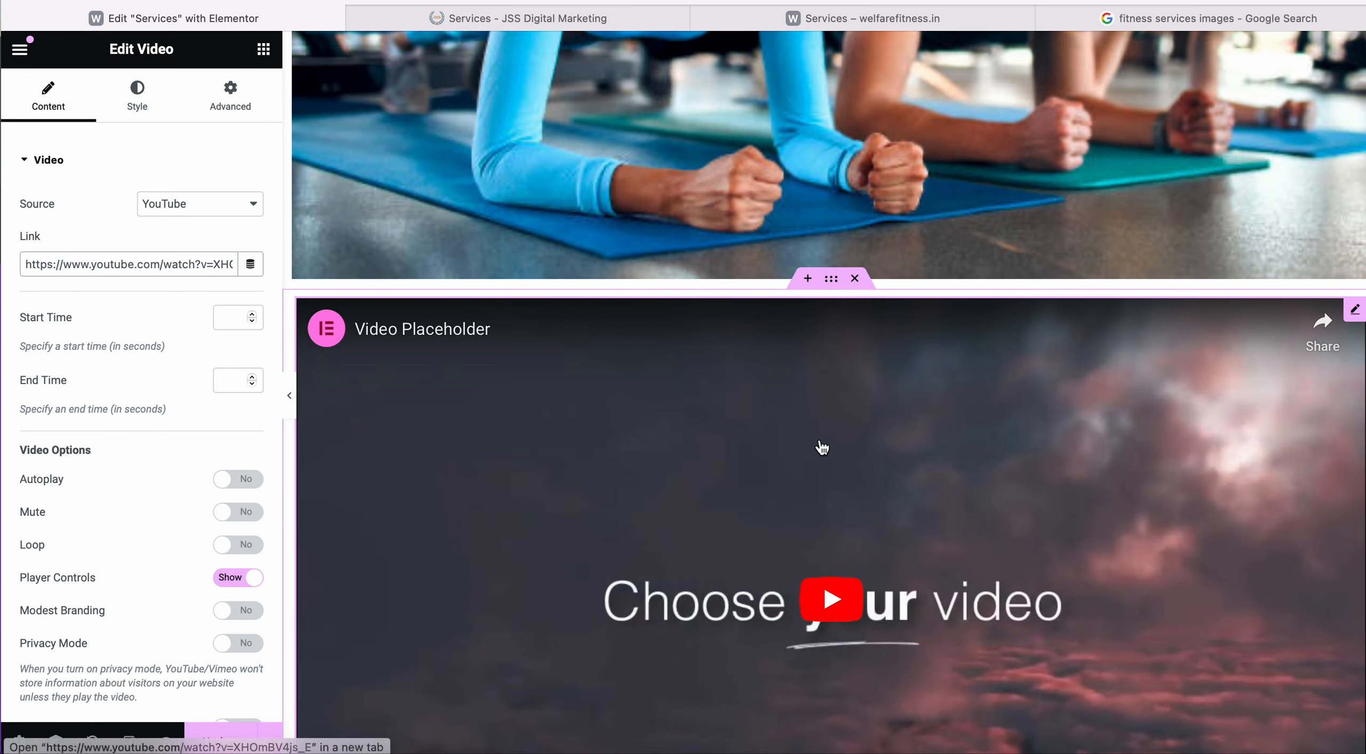
scroll(821, 447, down, 3)
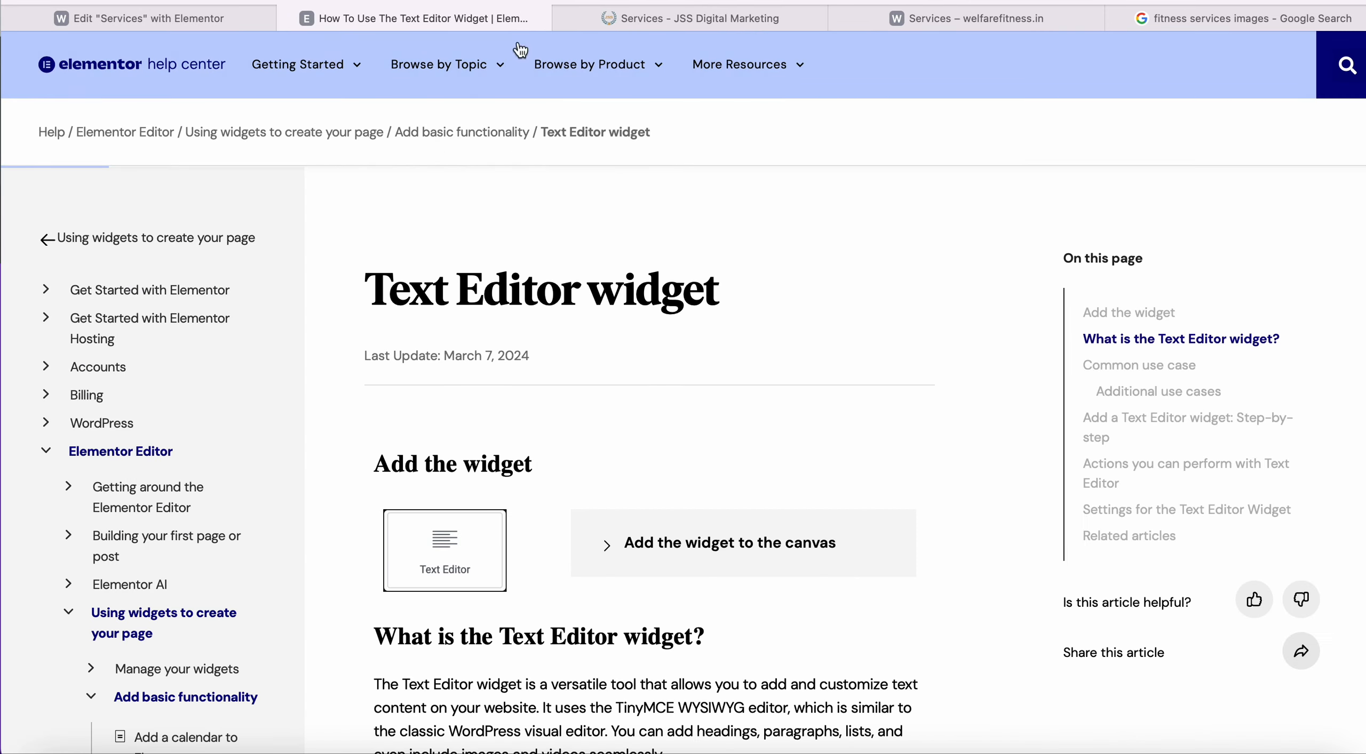
click(294, 19)
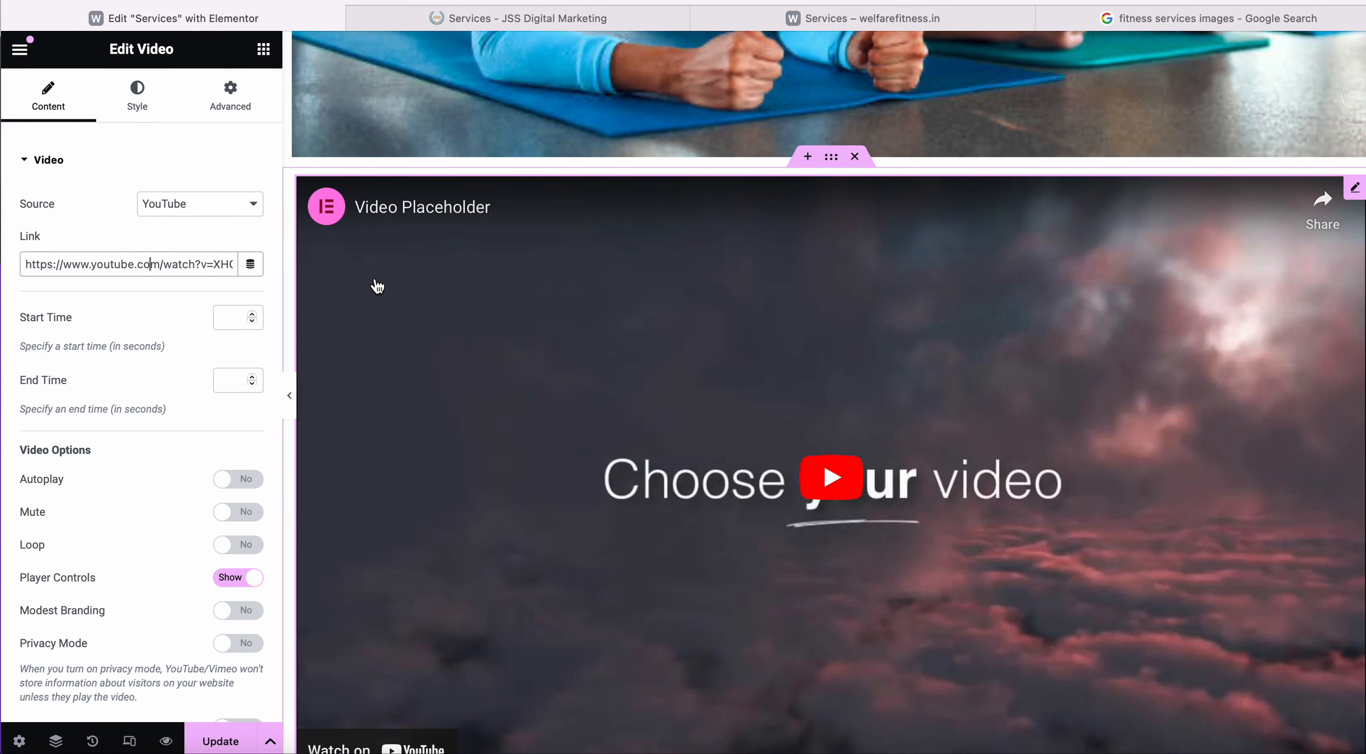
Revert to 'Container Content Width Edited' in History and start a new section below the photo.
key(super+shift+h)
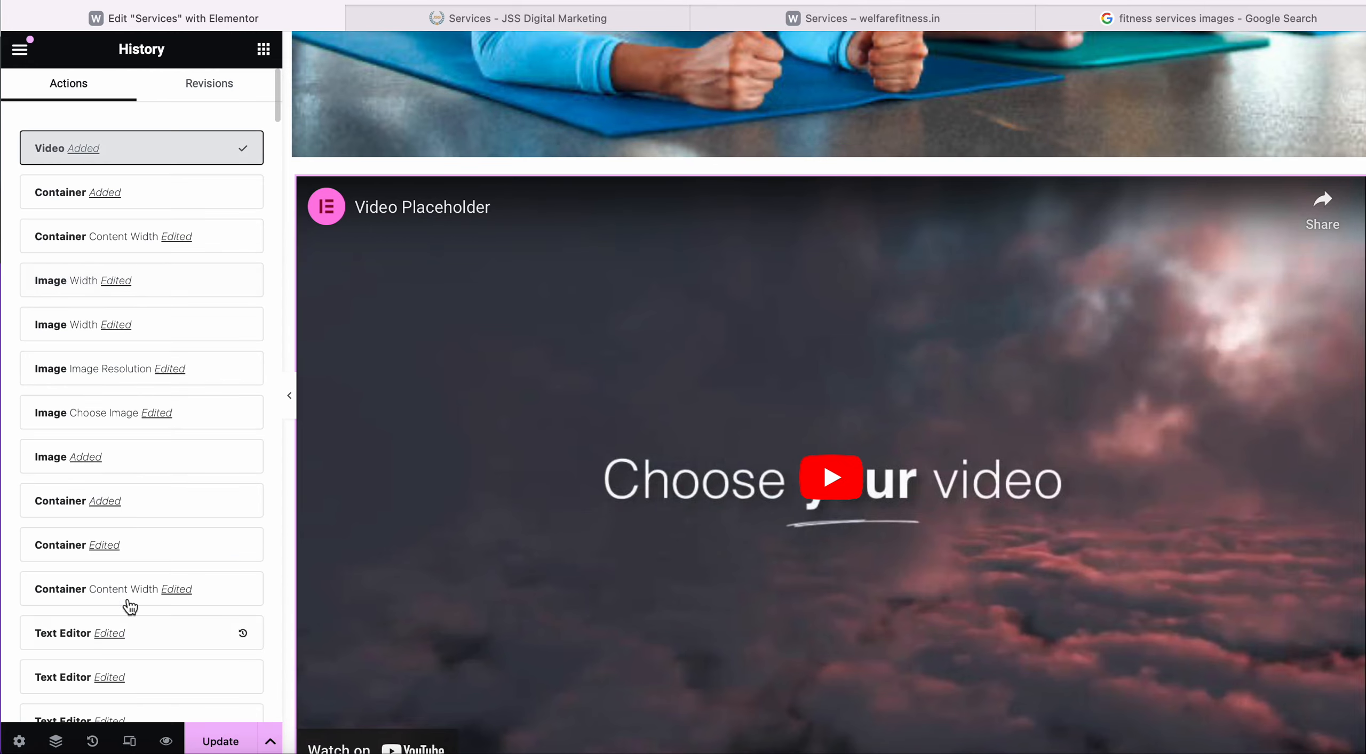
click(140, 239)
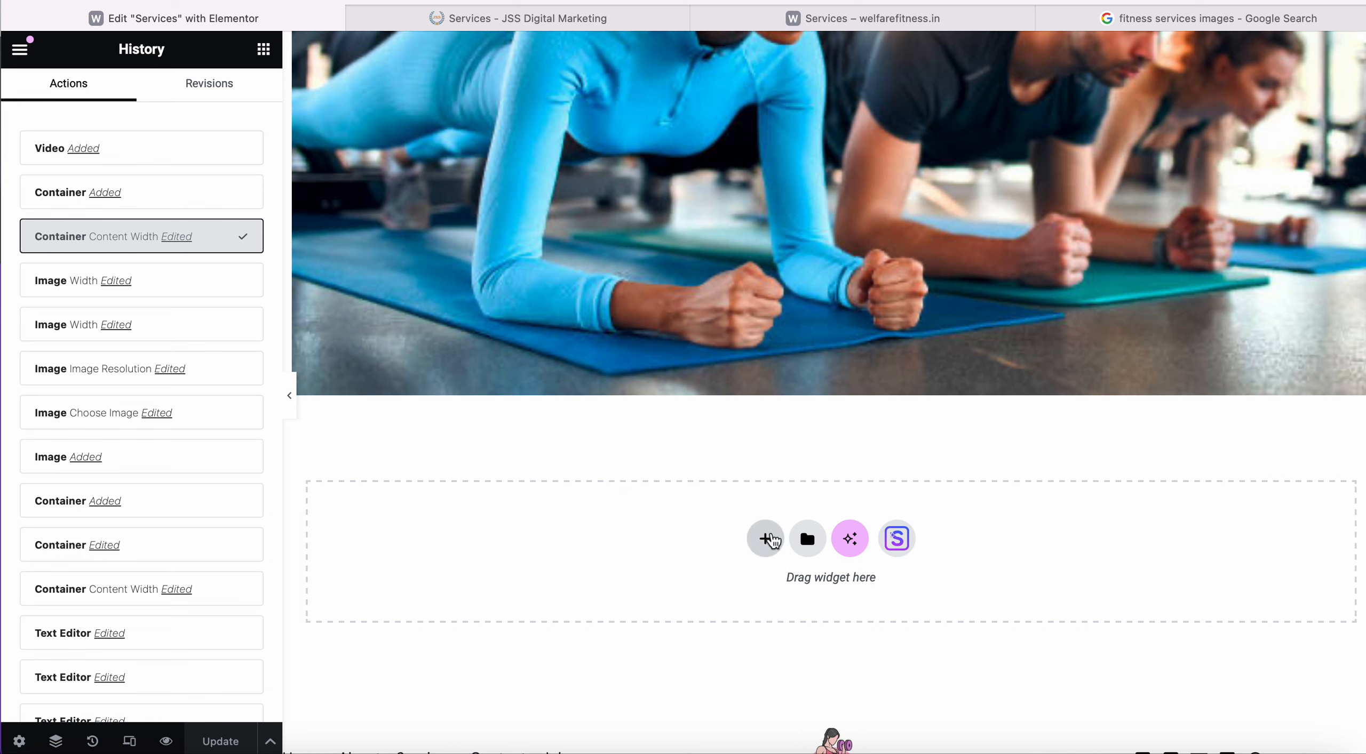
click(770, 540)
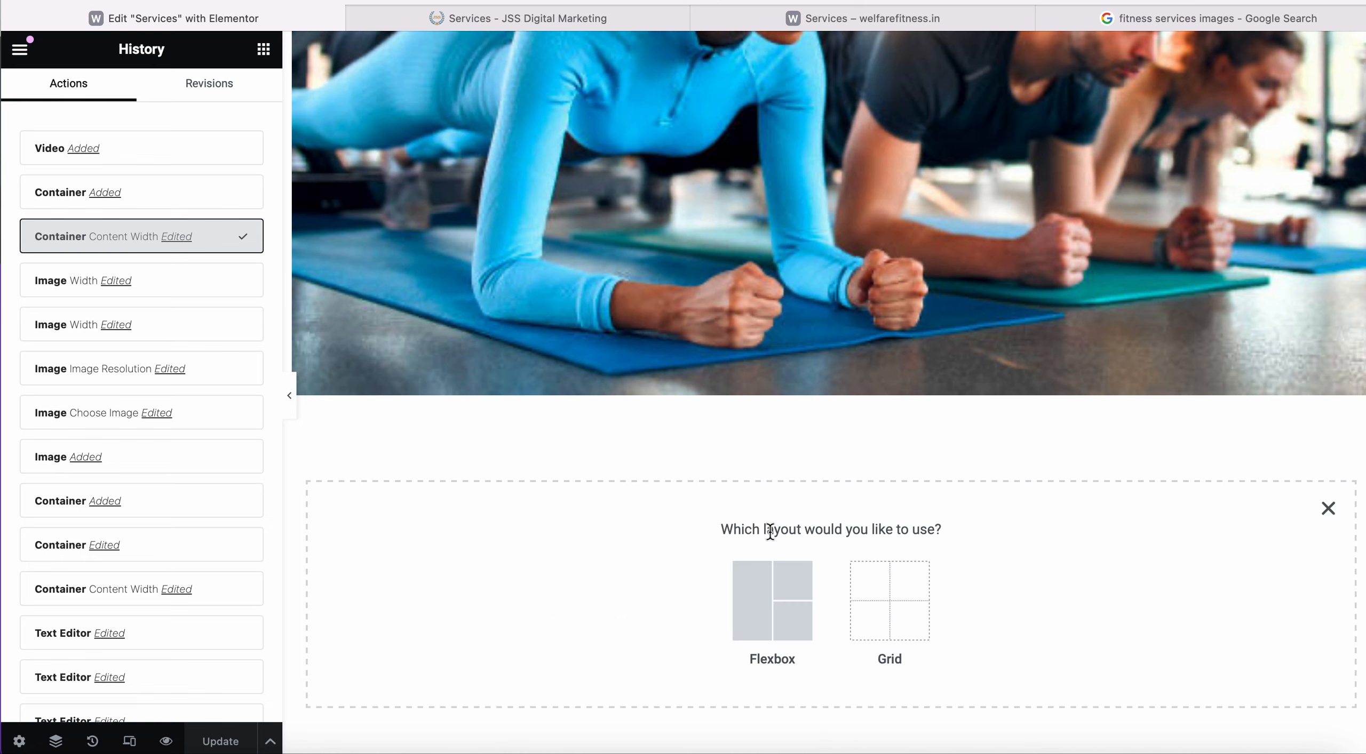
Create a single-container Flexbox section below the gym photo and drop a WPForms widget into it.
click(773, 592)
click(597, 603)
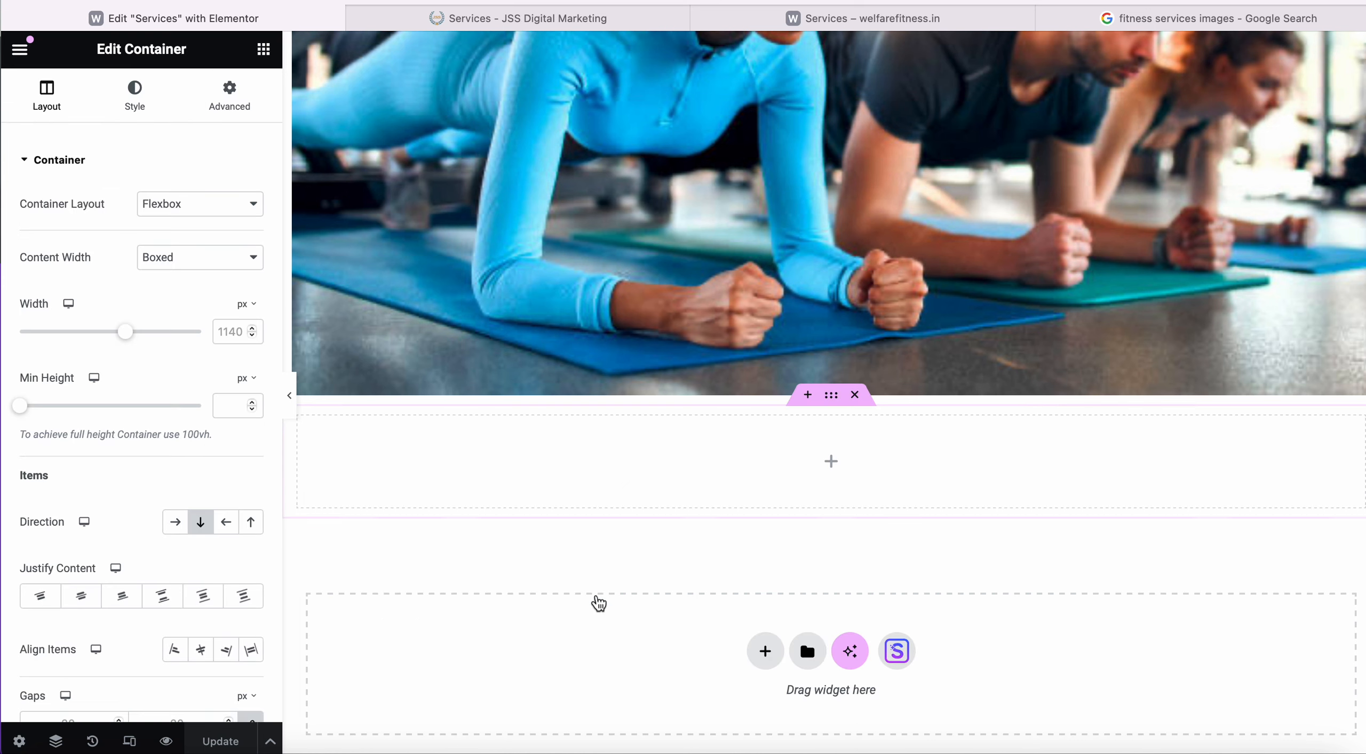
click(831, 462)
scroll(160, 543, down, 1)
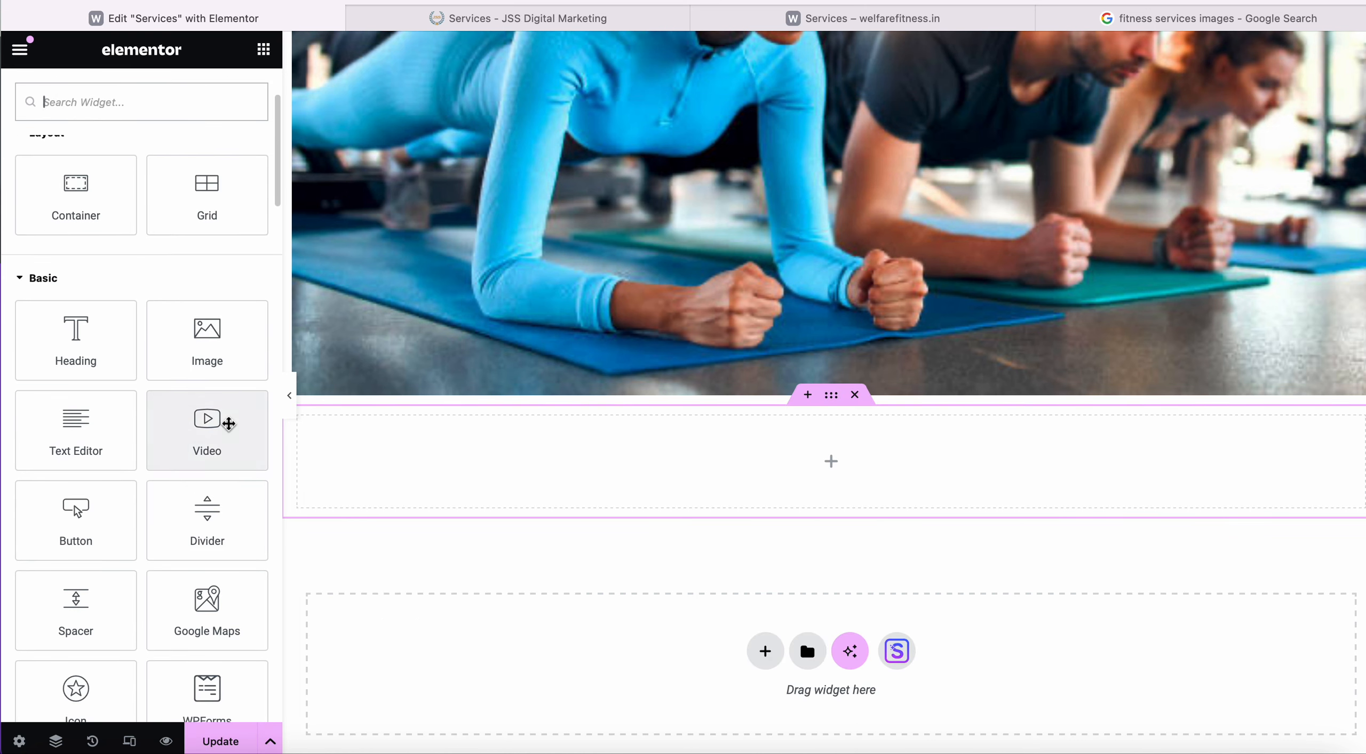
scroll(90, 535, down, 5)
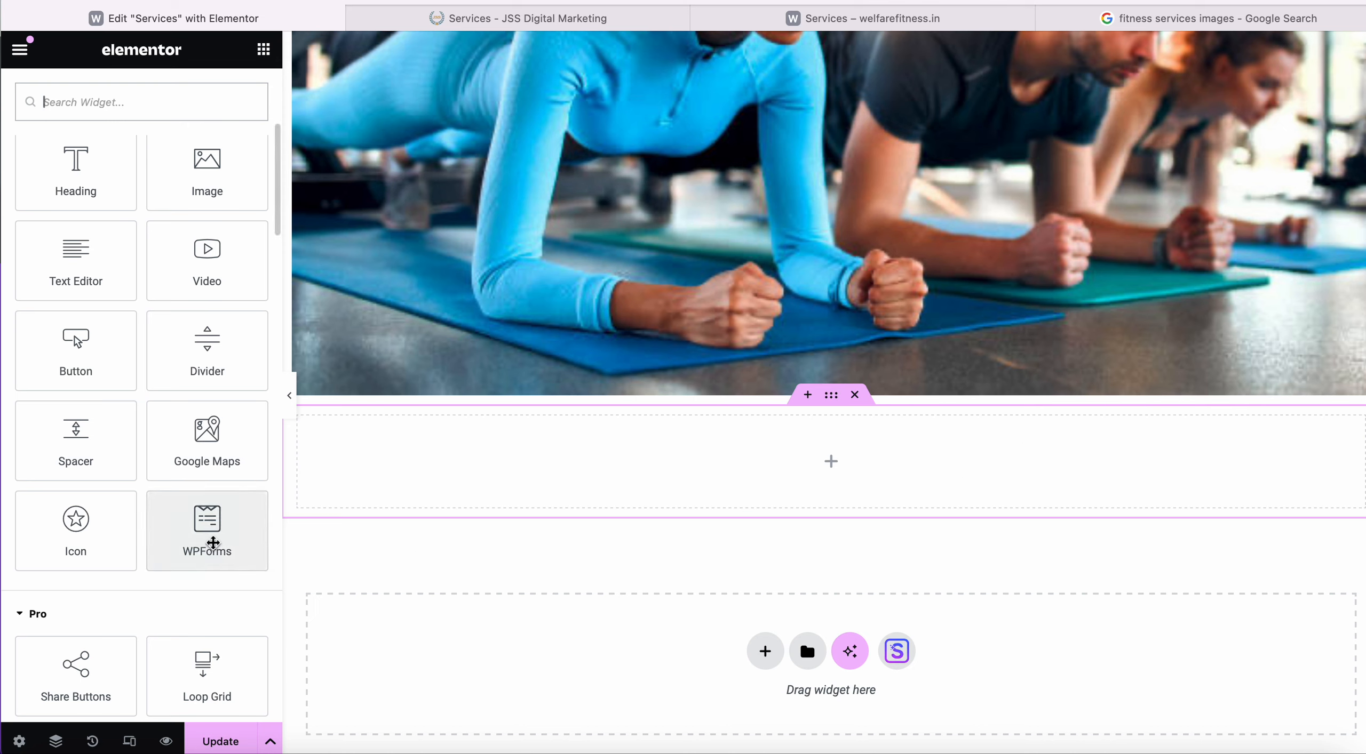
drag(213, 543, 796, 488)
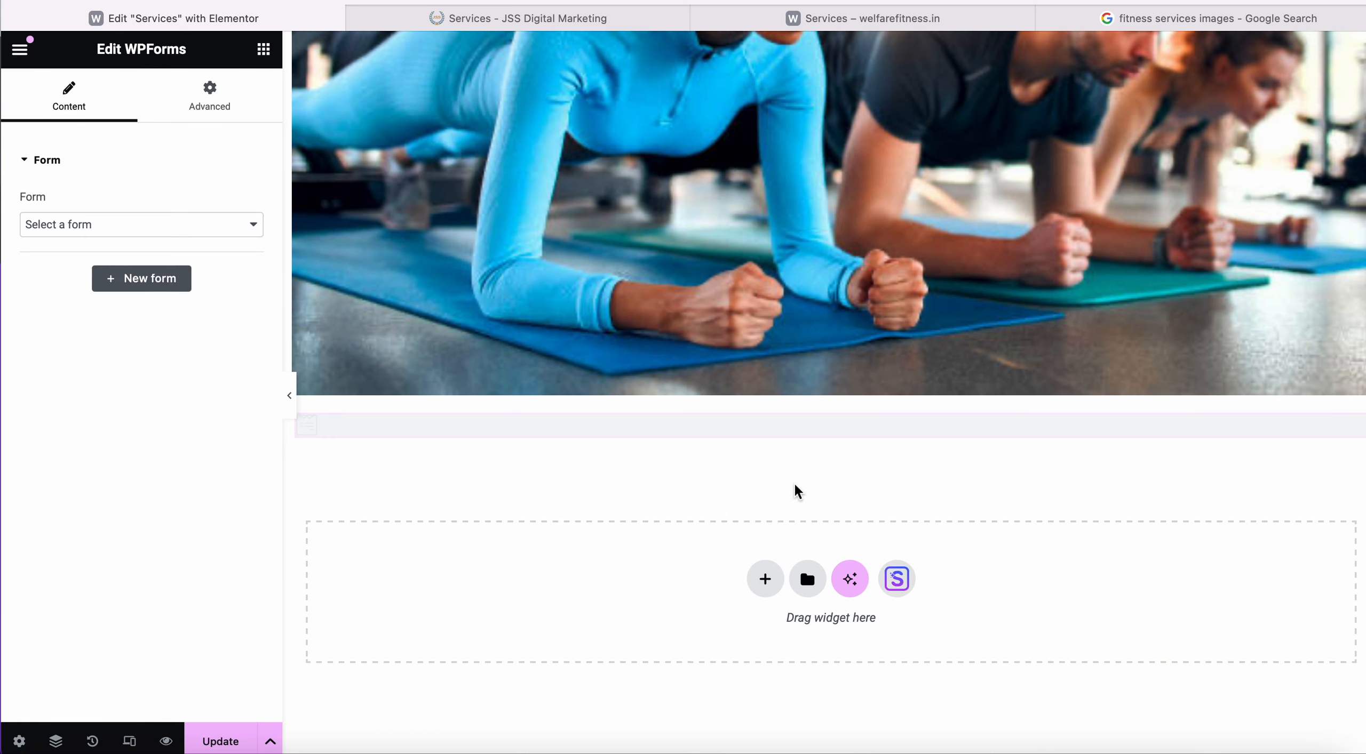
Choose Simple Contact Form in the WPForms widget's Form dropdown.
click(225, 234)
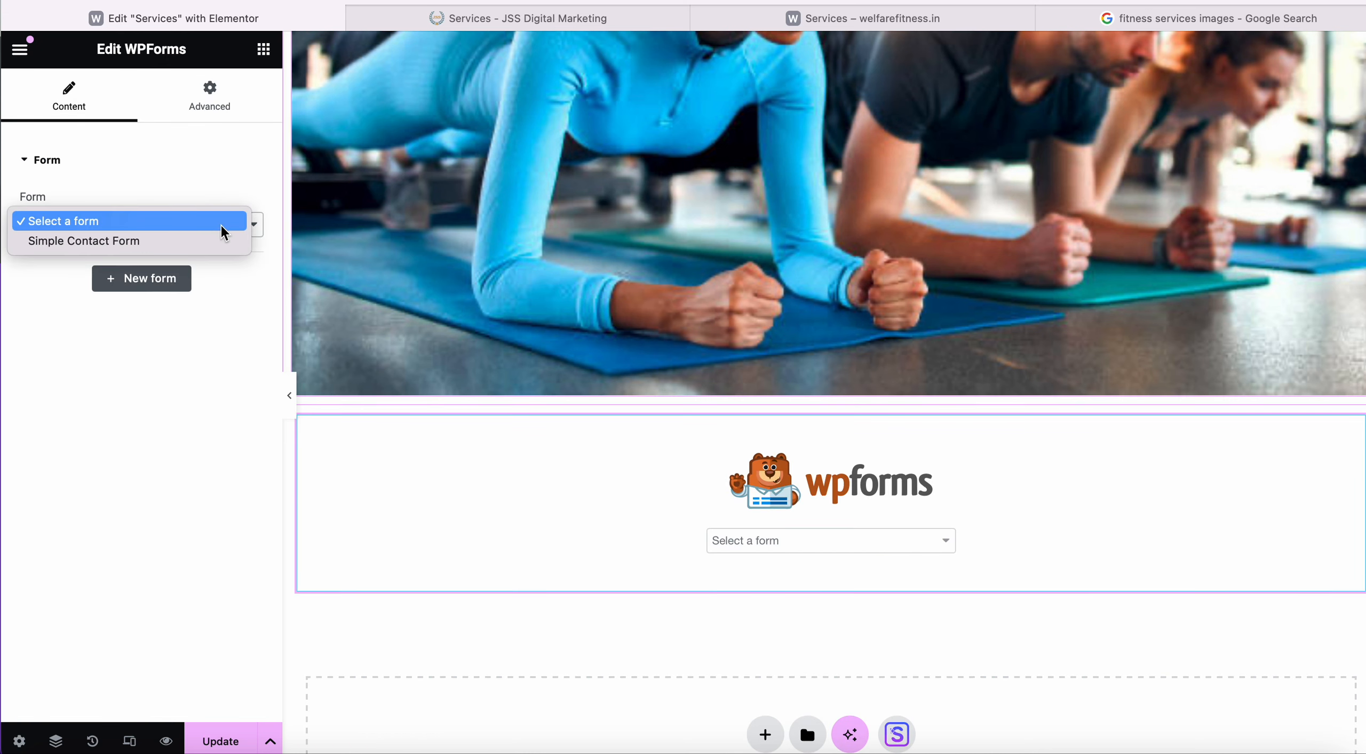
click(183, 329)
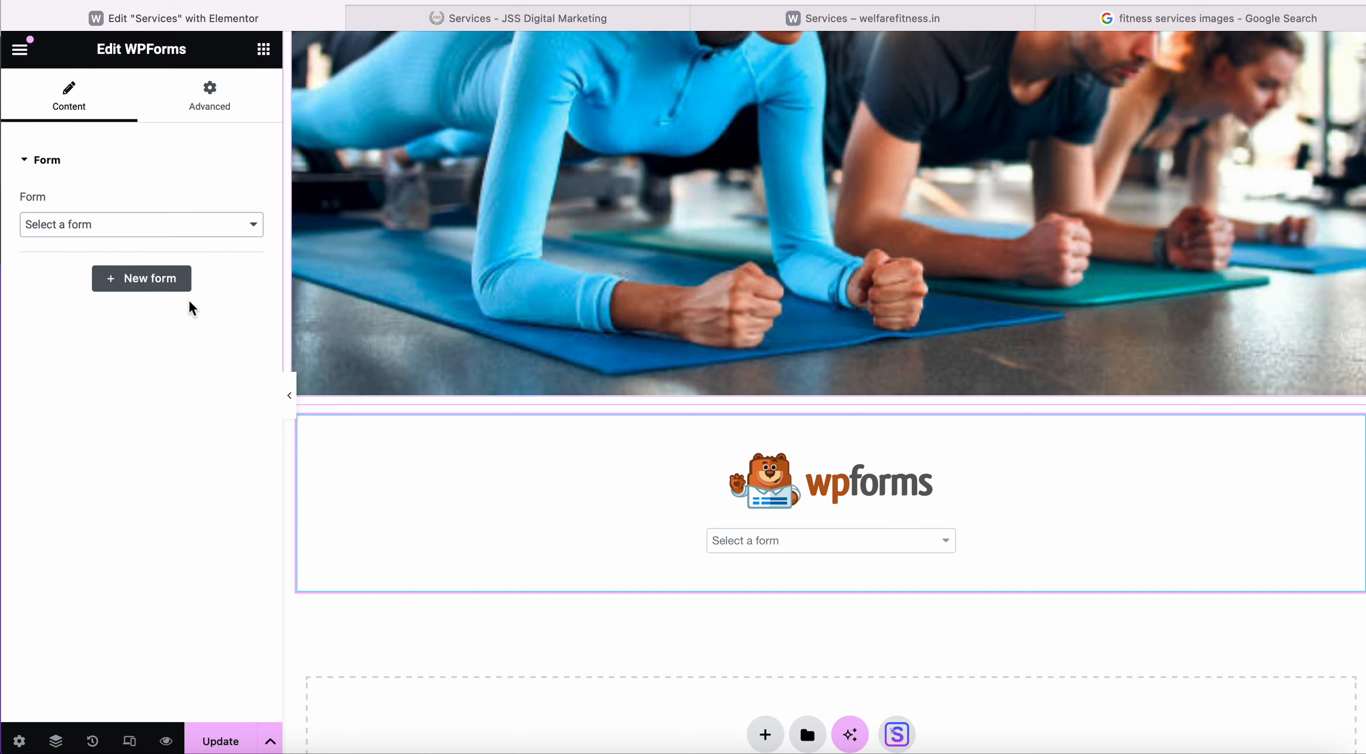
click(192, 228)
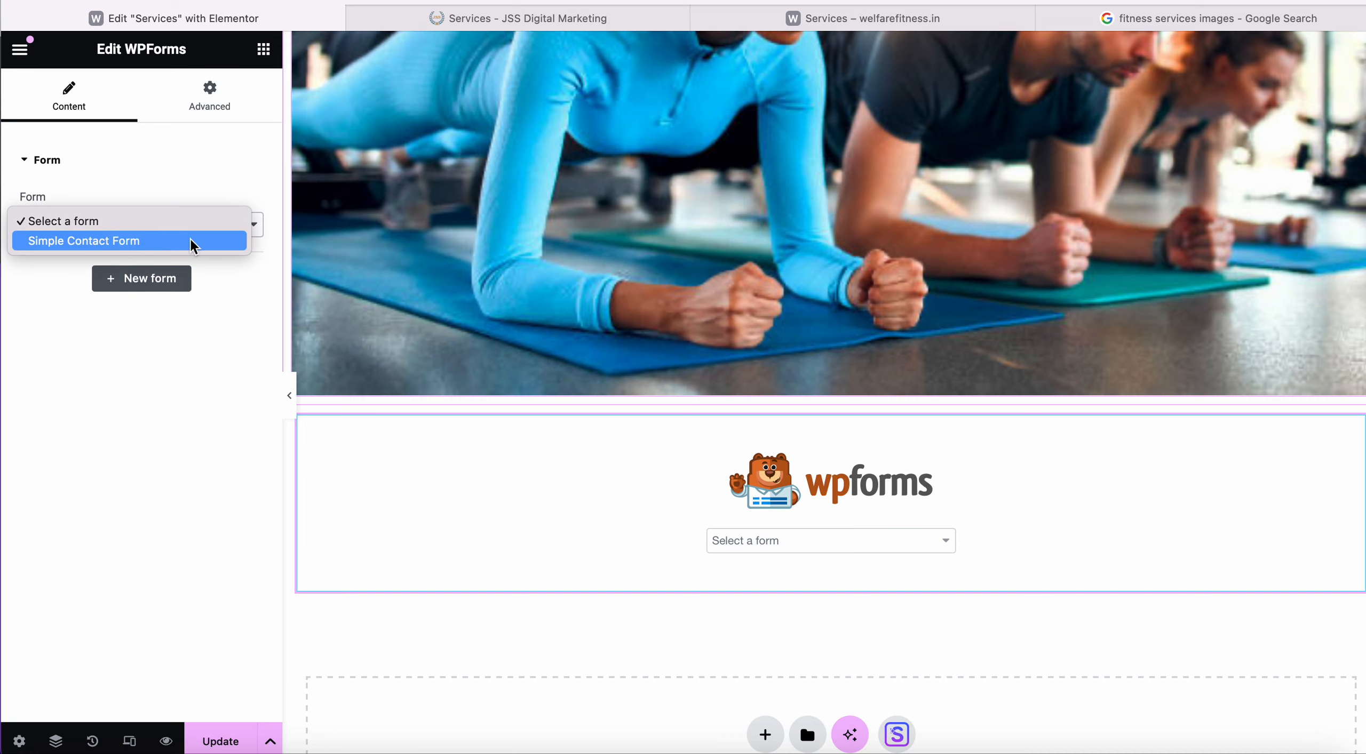
click(191, 241)
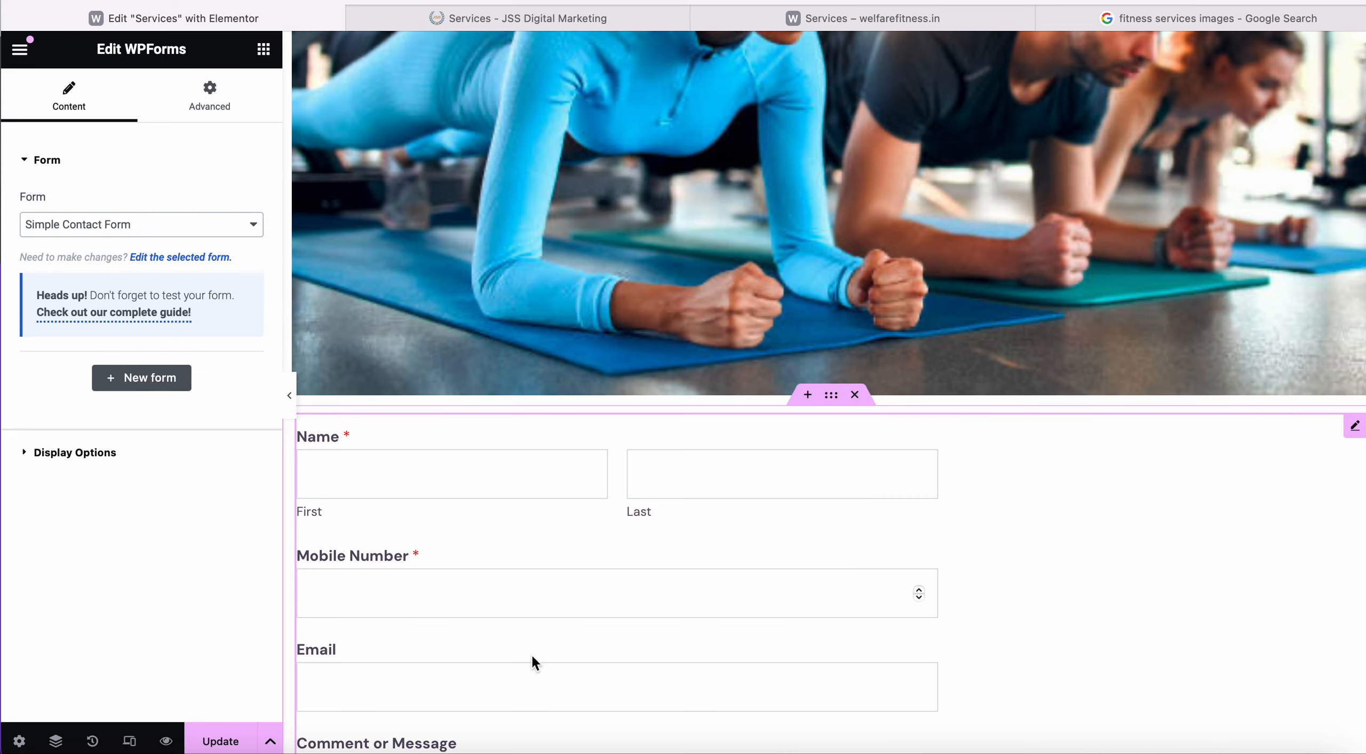
Drag a Container above the form, then undo it from the History list.
scroll(532, 653, down, 5)
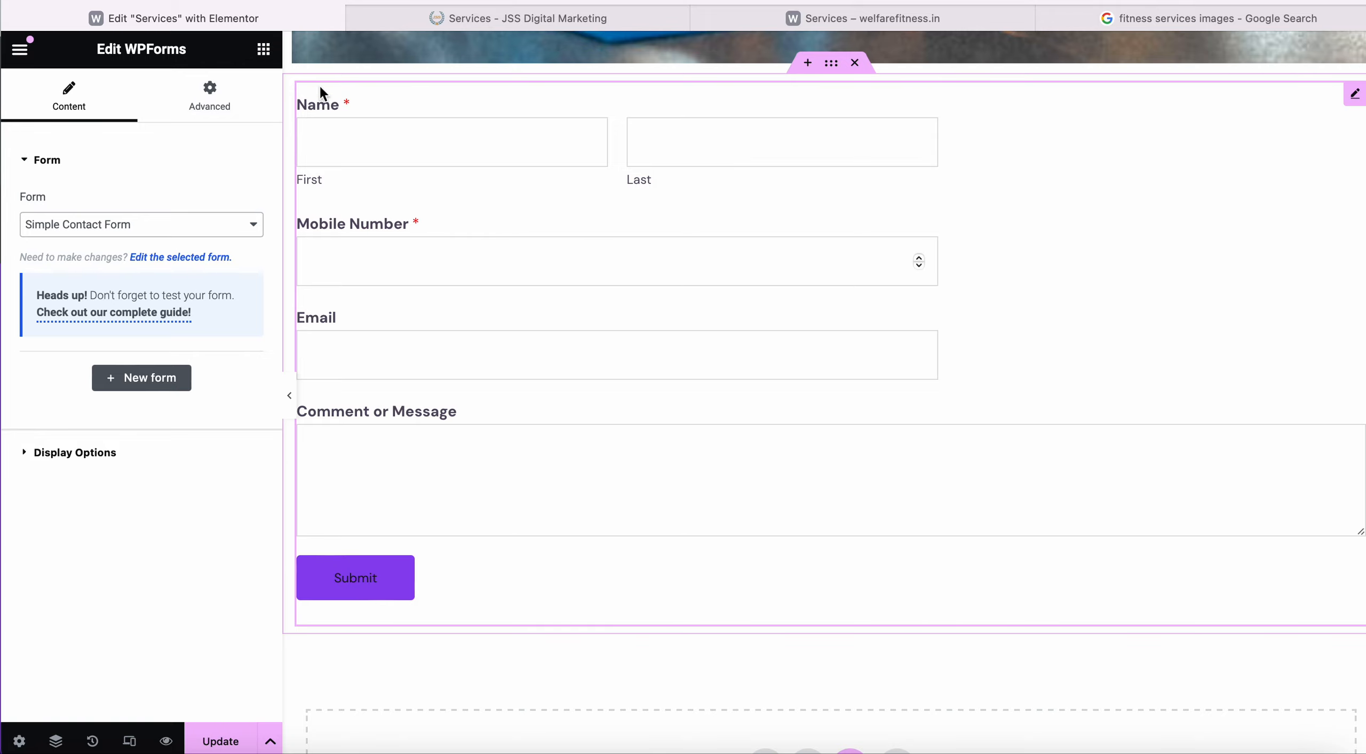
click(264, 49)
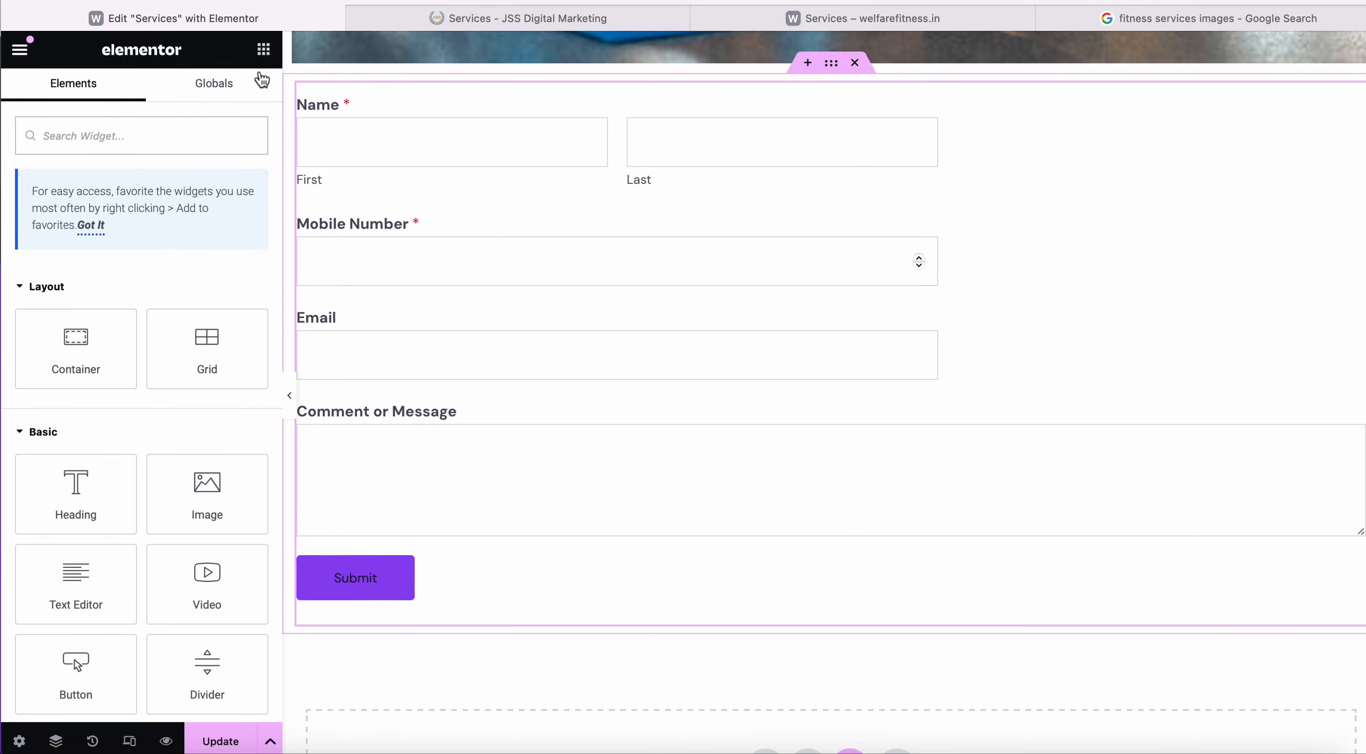
drag(76, 347, 1154, 346)
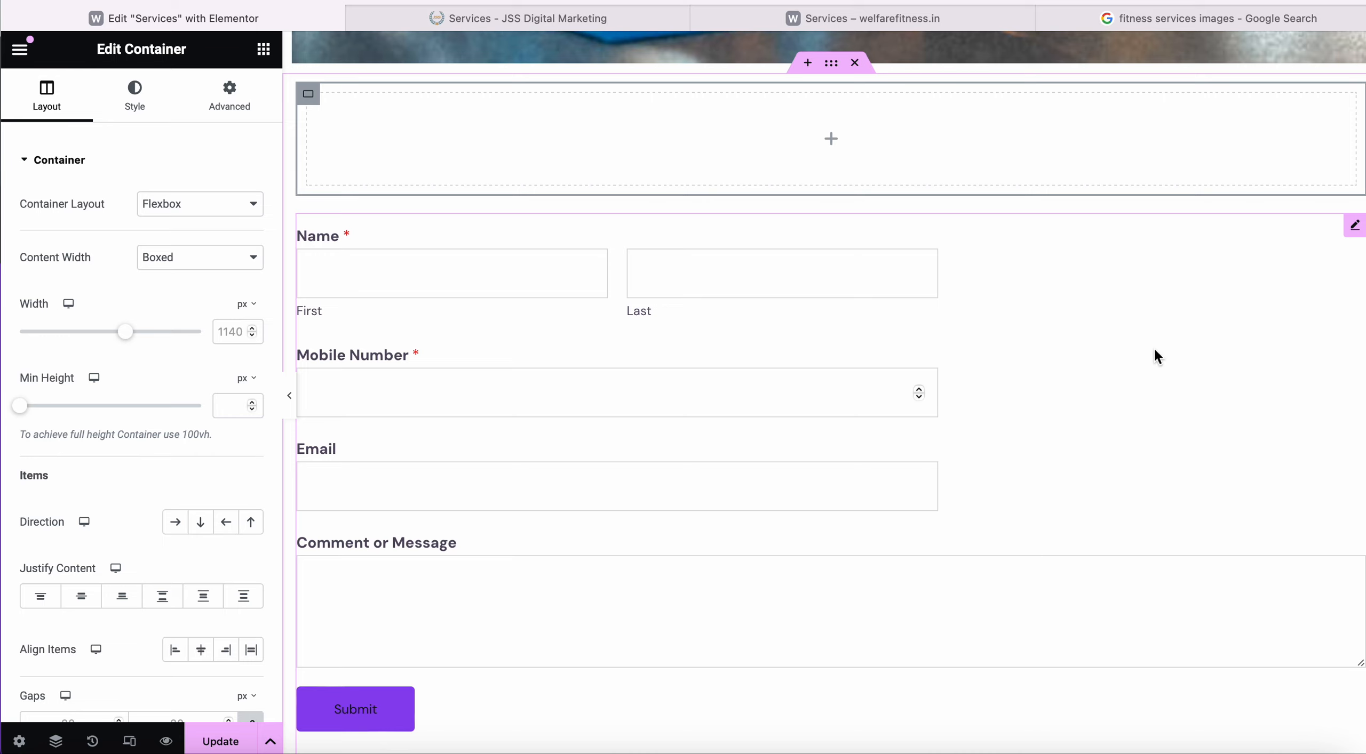
scroll(897, 189, down, 2)
scroll(897, 189, up, 1)
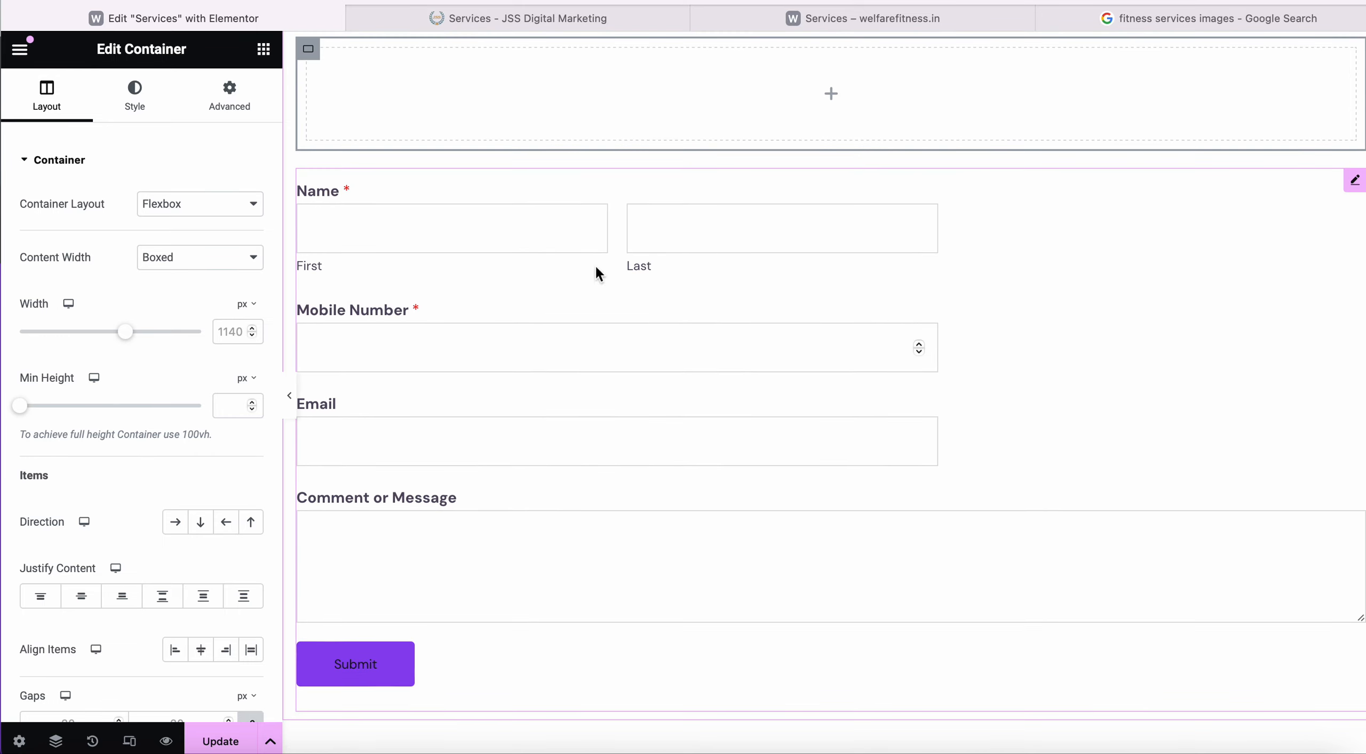
click(93, 739)
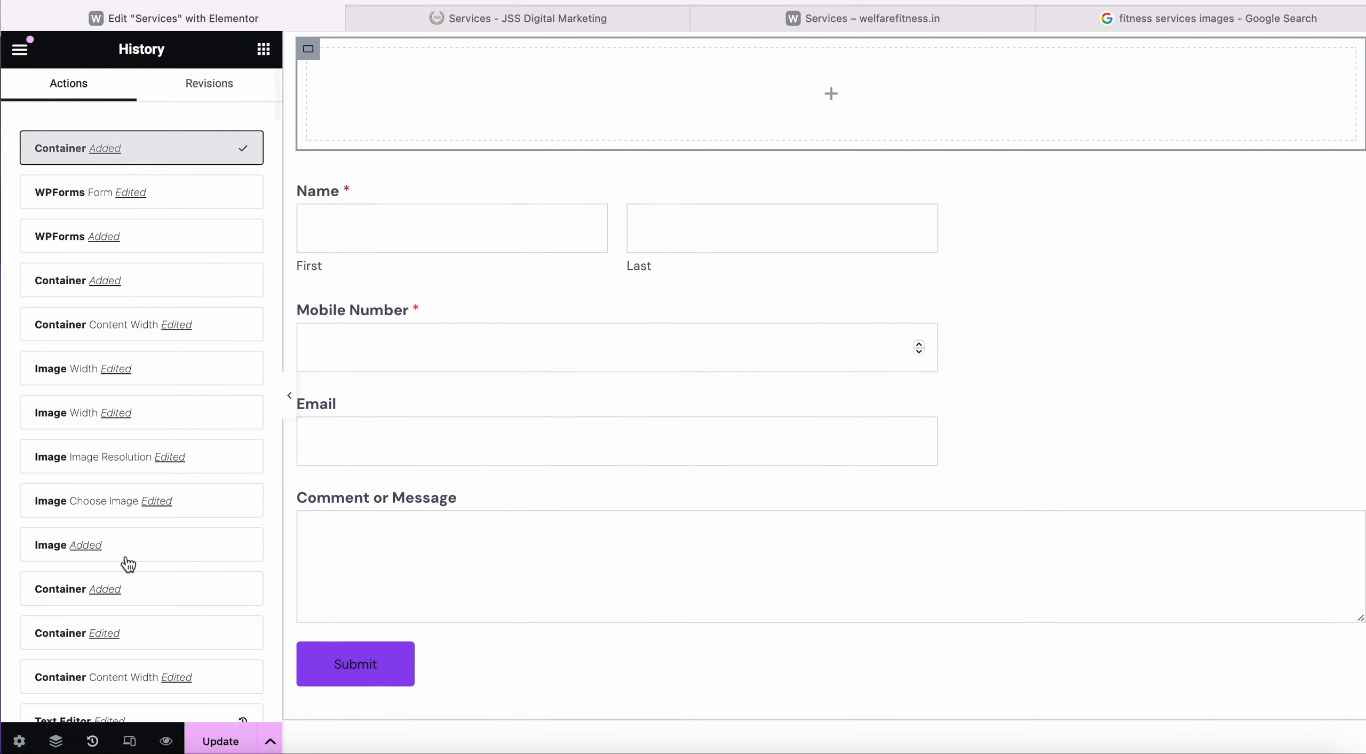
click(179, 207)
Add a new empty Container to the form's section and move it below the contact form.
scroll(883, 269, up, 4)
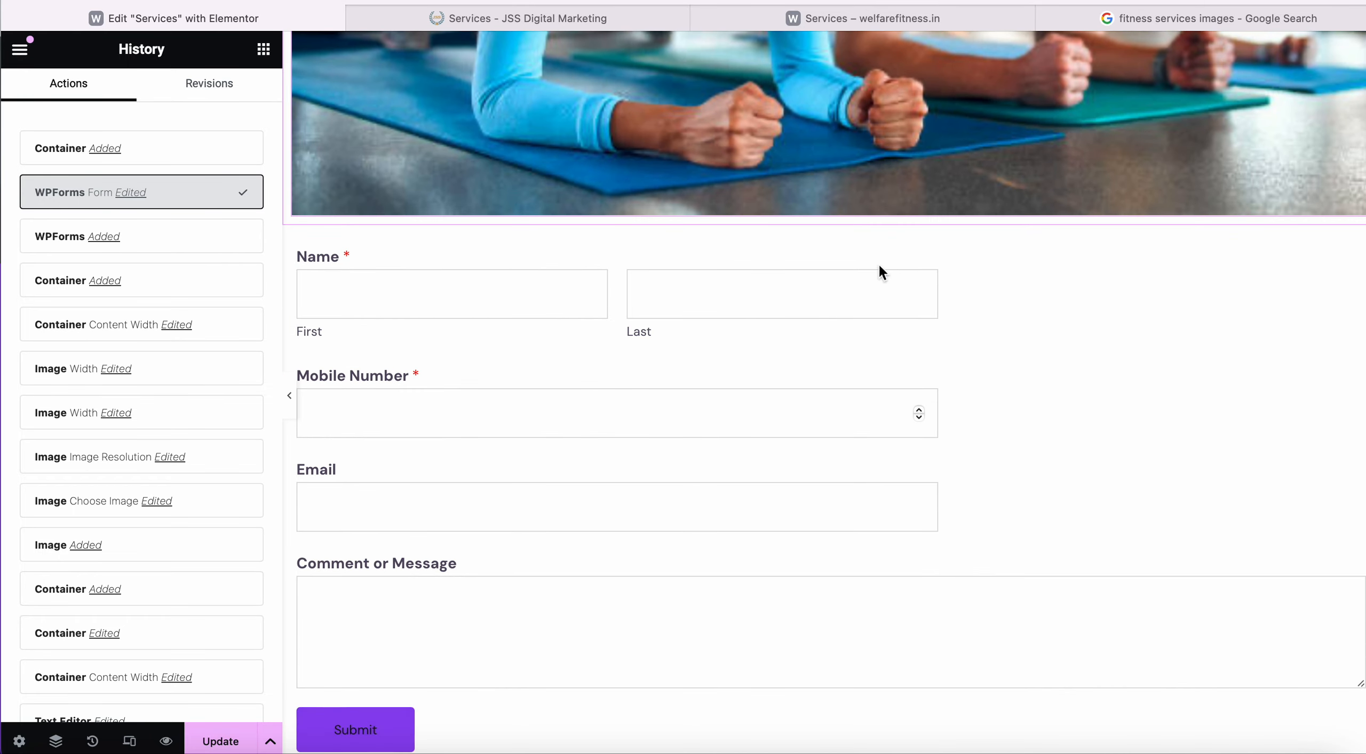
click(834, 247)
click(835, 219)
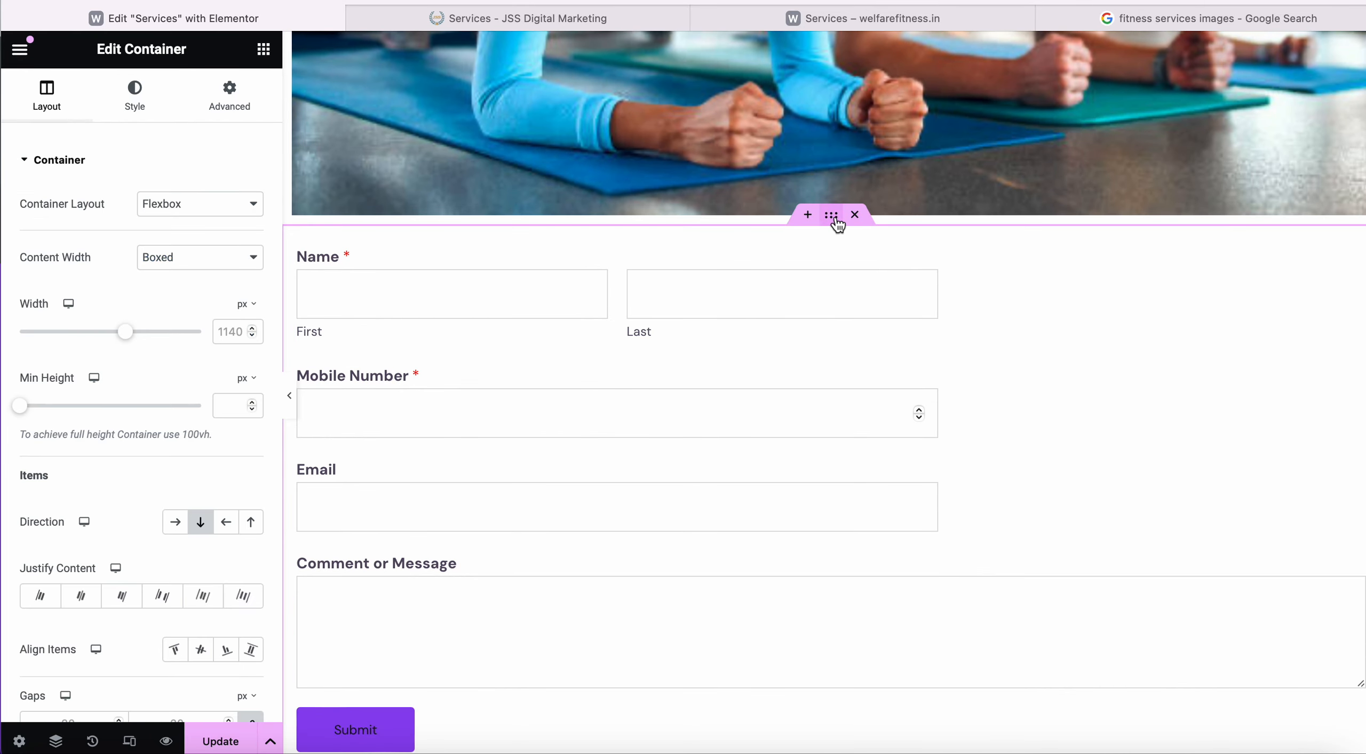
click(263, 49)
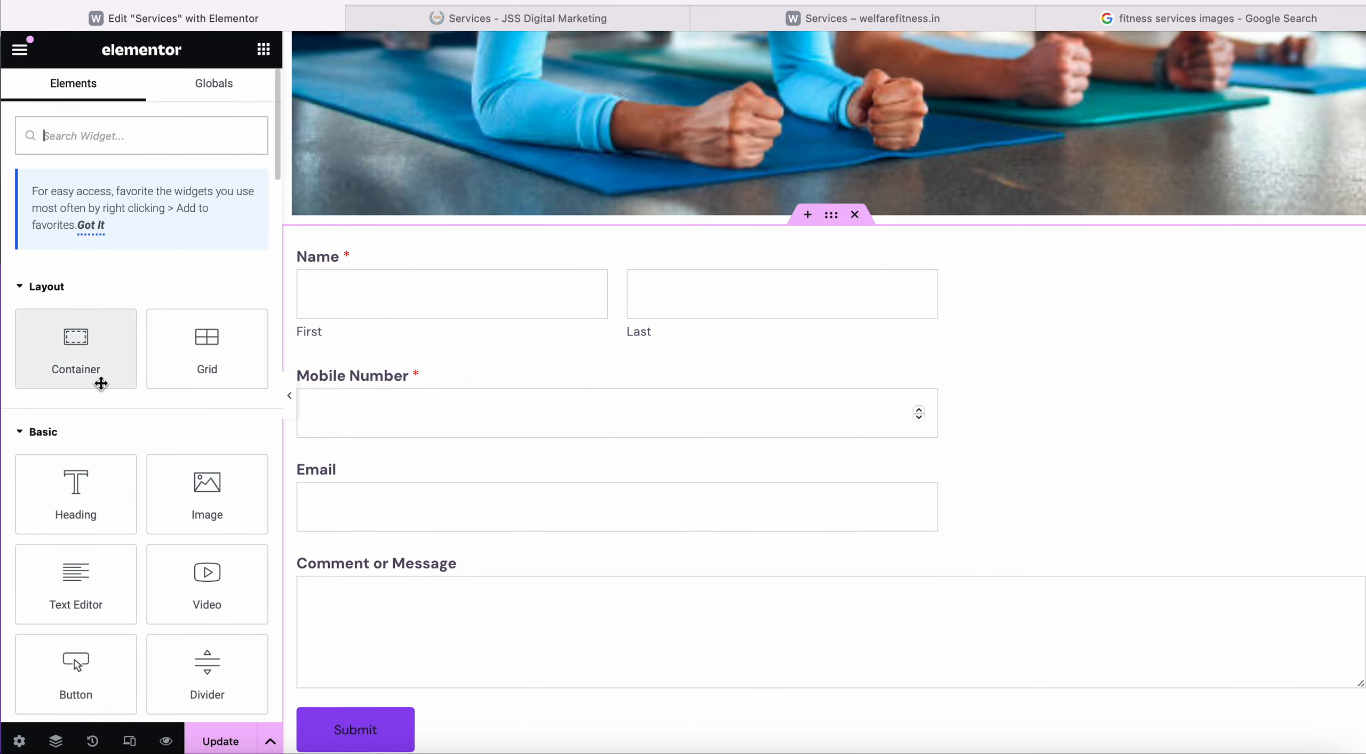
drag(78, 362, 311, 580)
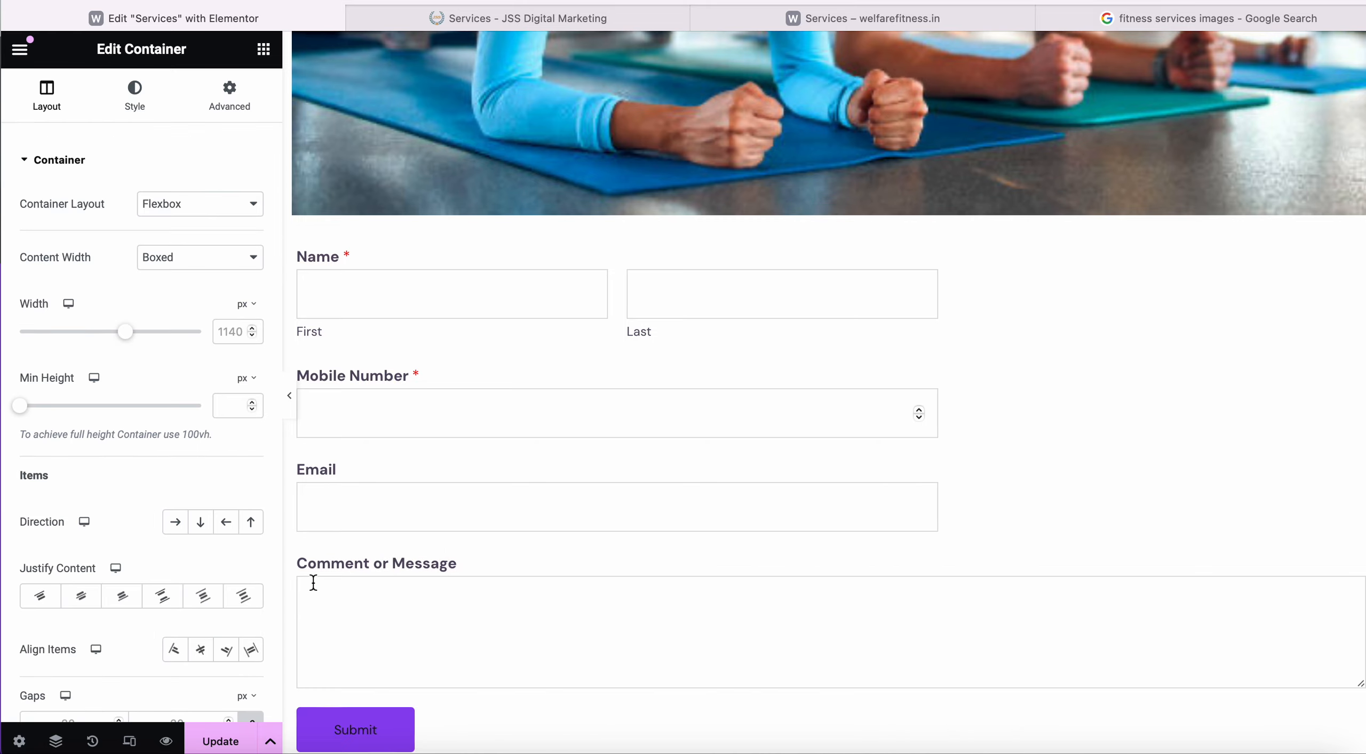
scroll(738, 579, down, 5)
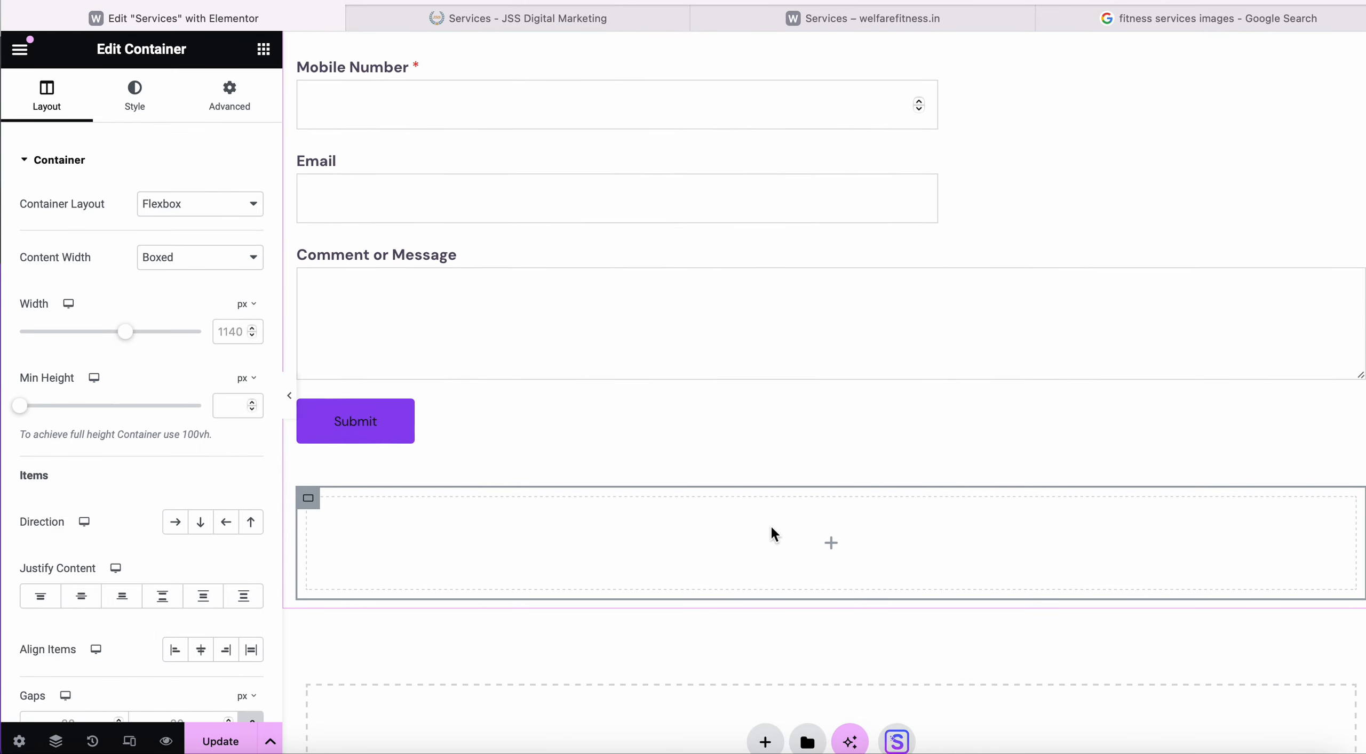
drag(770, 525, 807, 290)
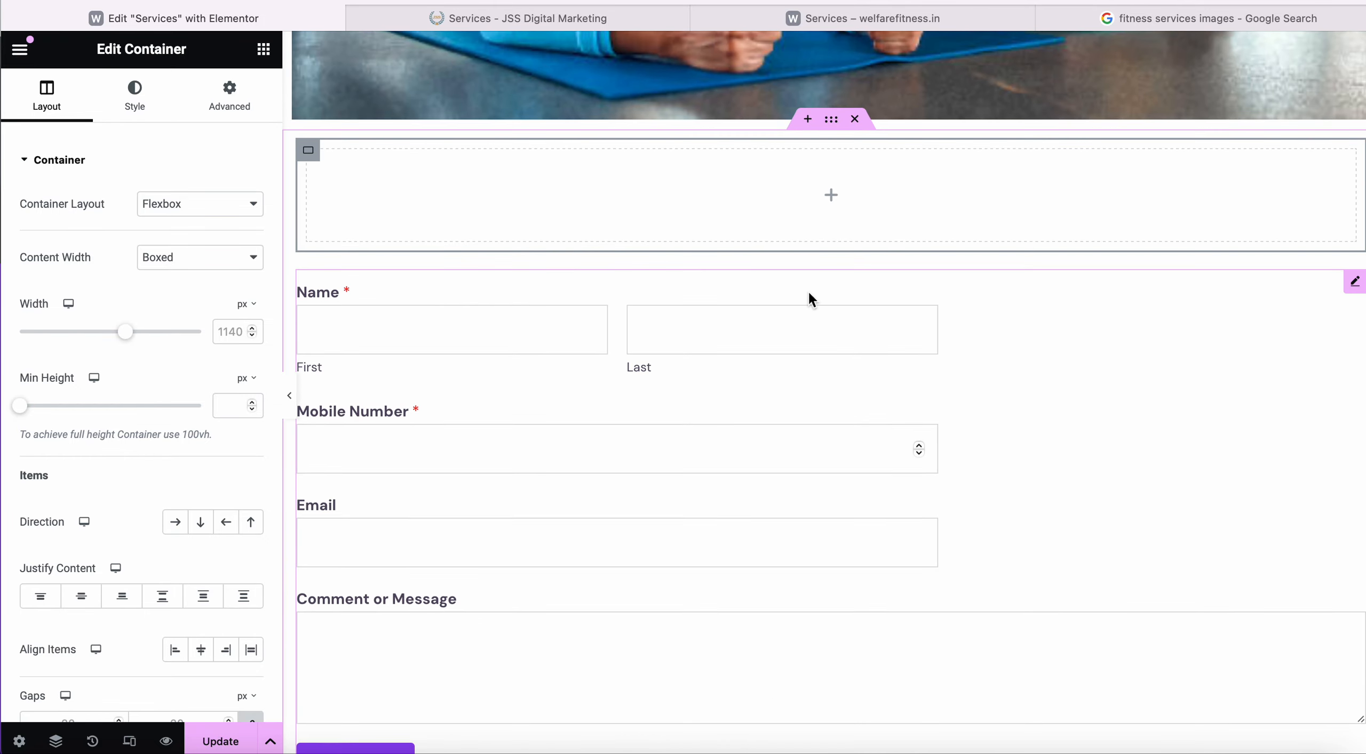
drag(865, 200, 878, 381)
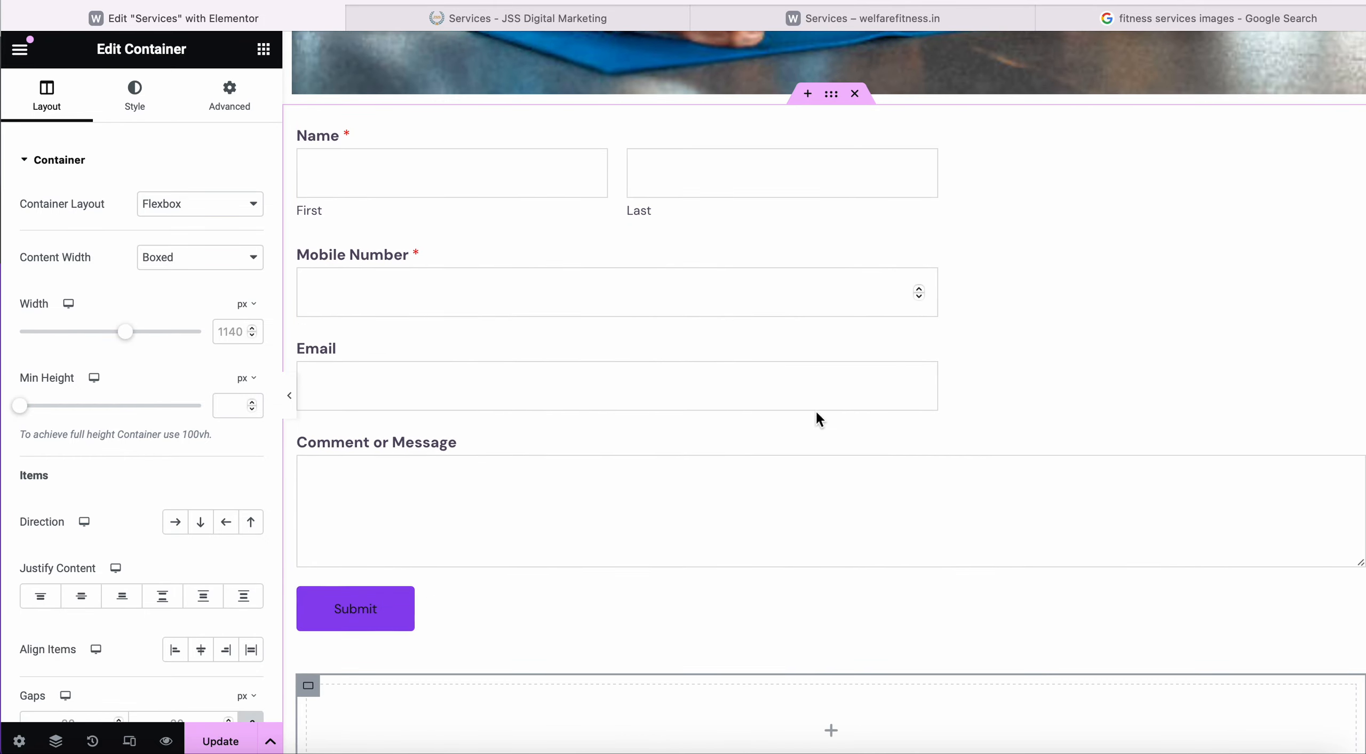
scroll(815, 409, up, 3)
scroll(815, 410, down, 2)
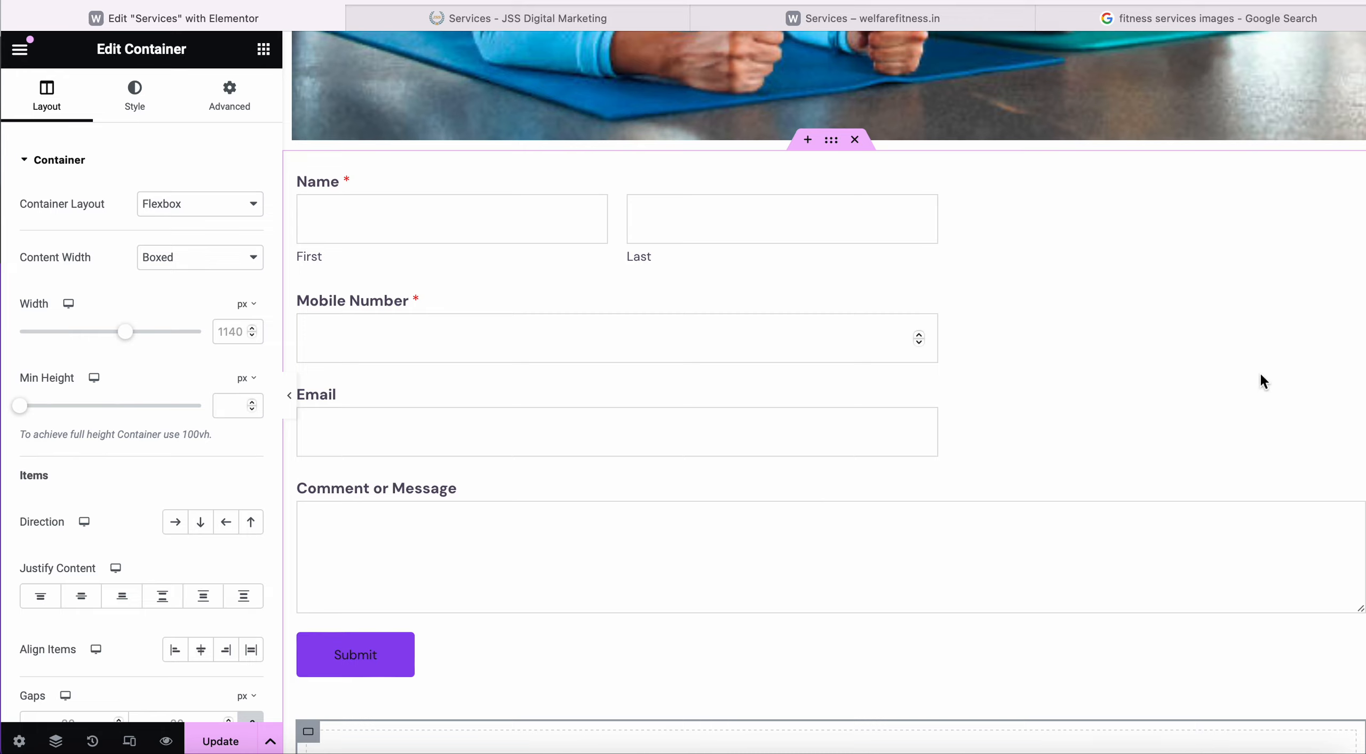
scroll(737, 406, down, 3)
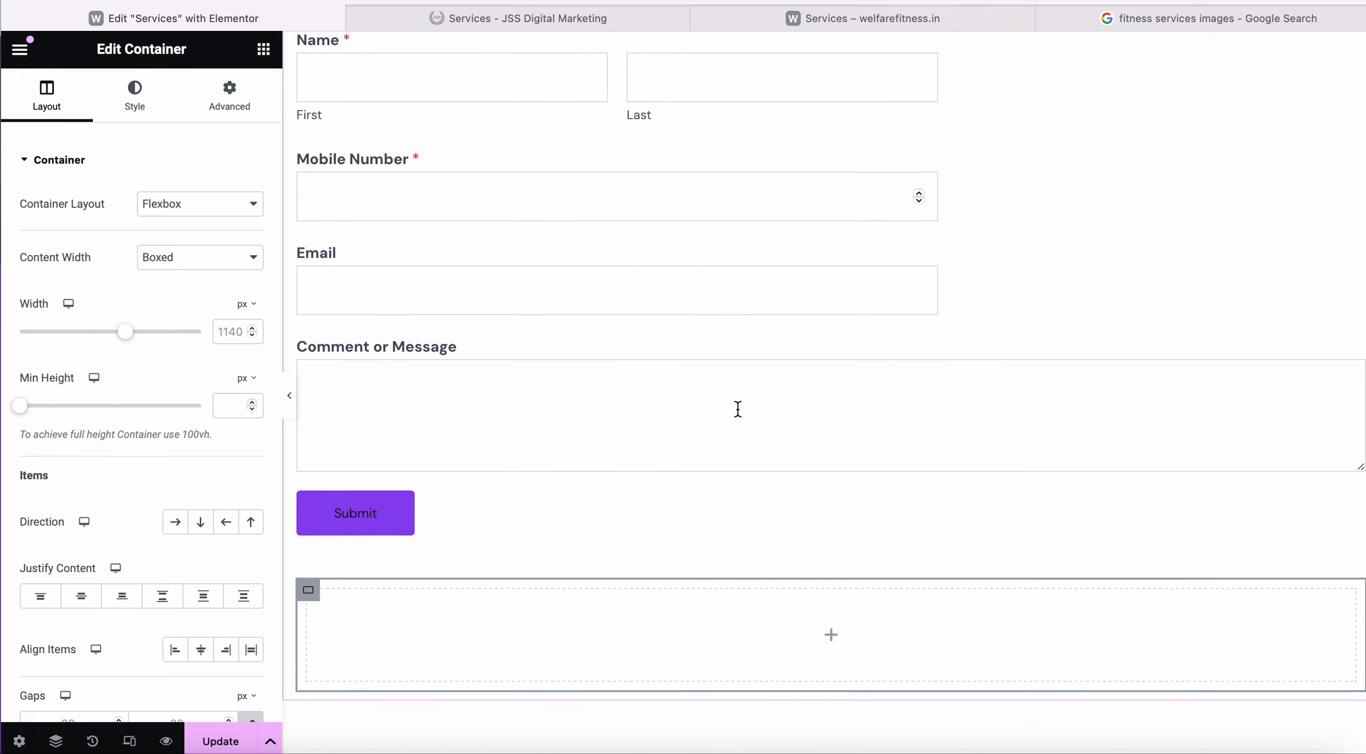
scroll(737, 406, up, 3)
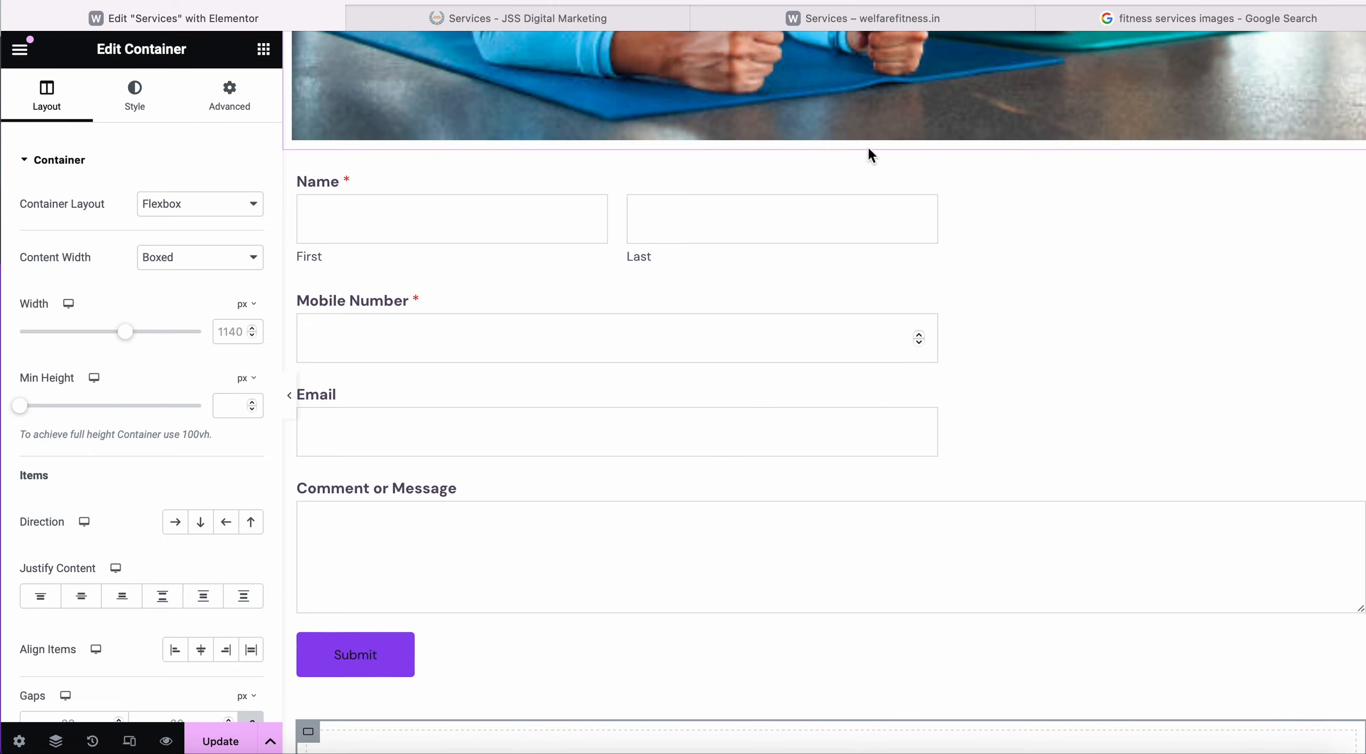
scroll(560, 352, down, 1)
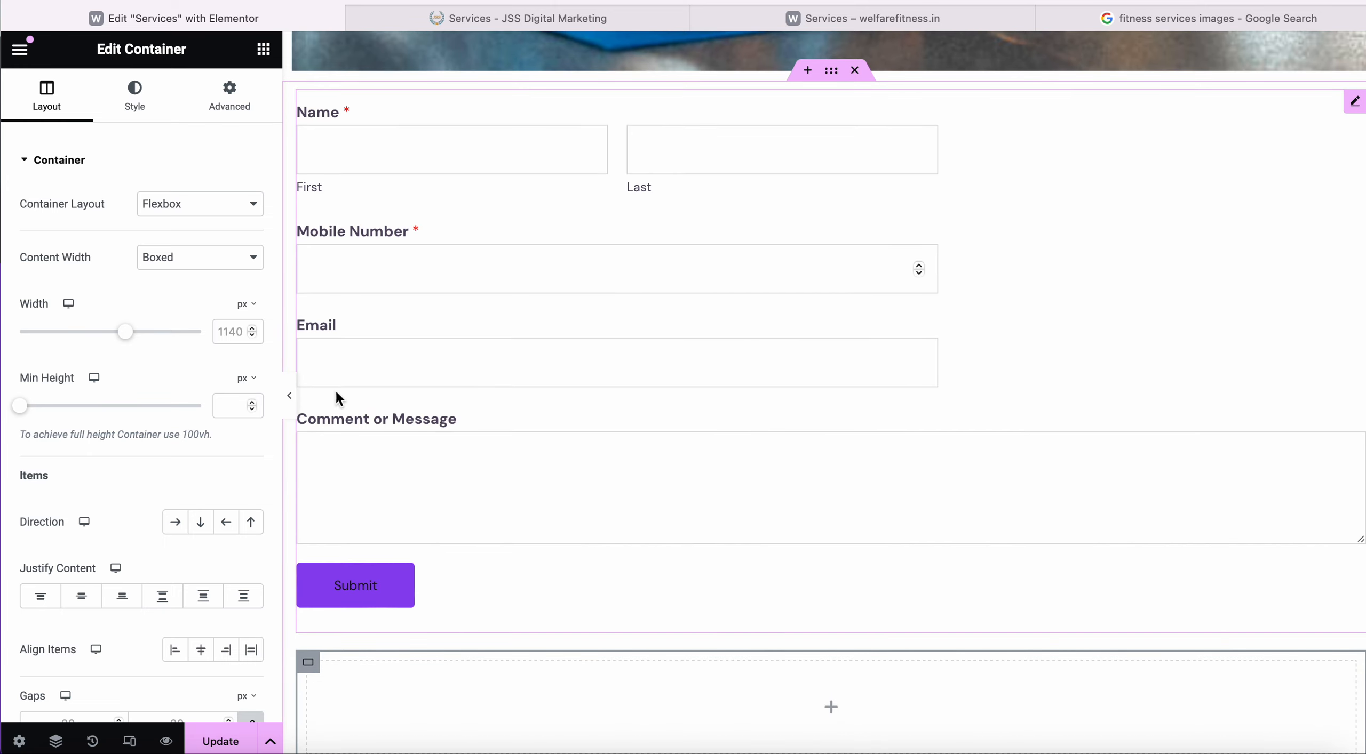
click(515, 240)
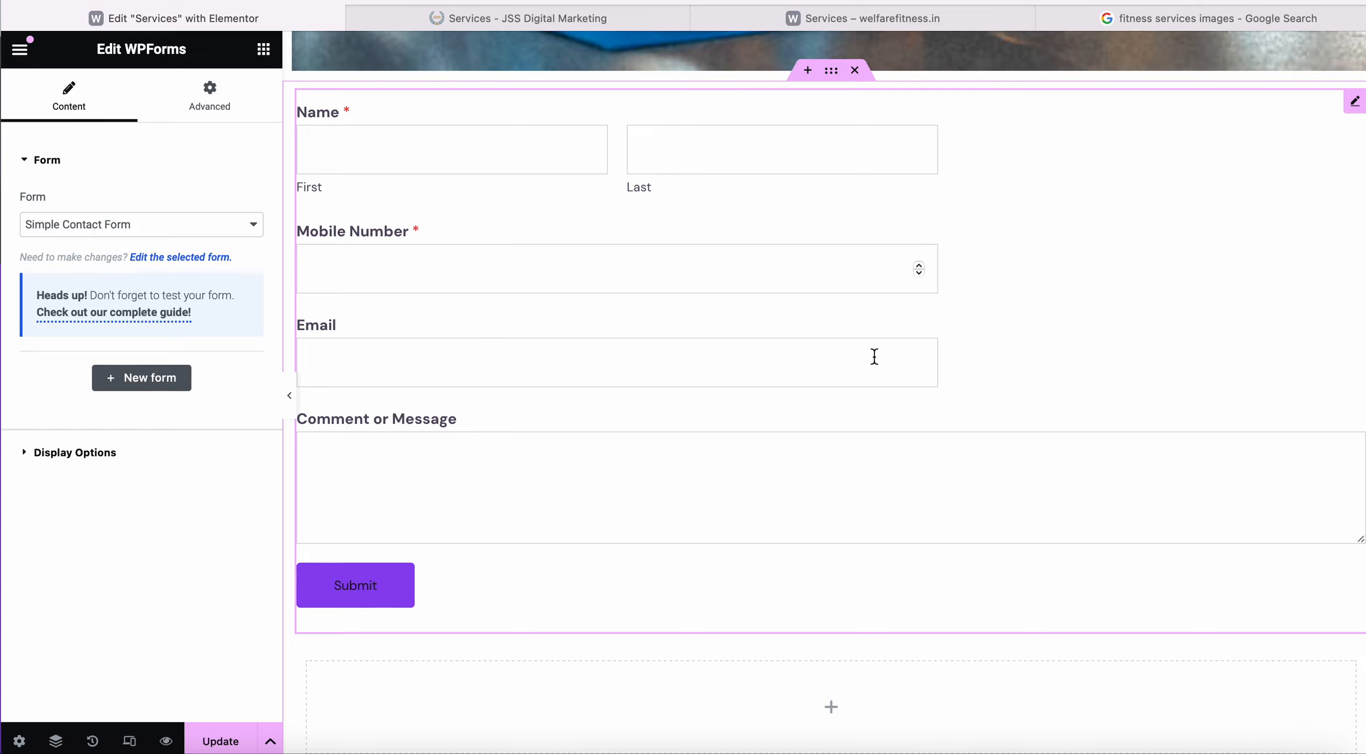
Set the WPForms widget's width to Custom at 46% and move the empty container beside it.
click(213, 98)
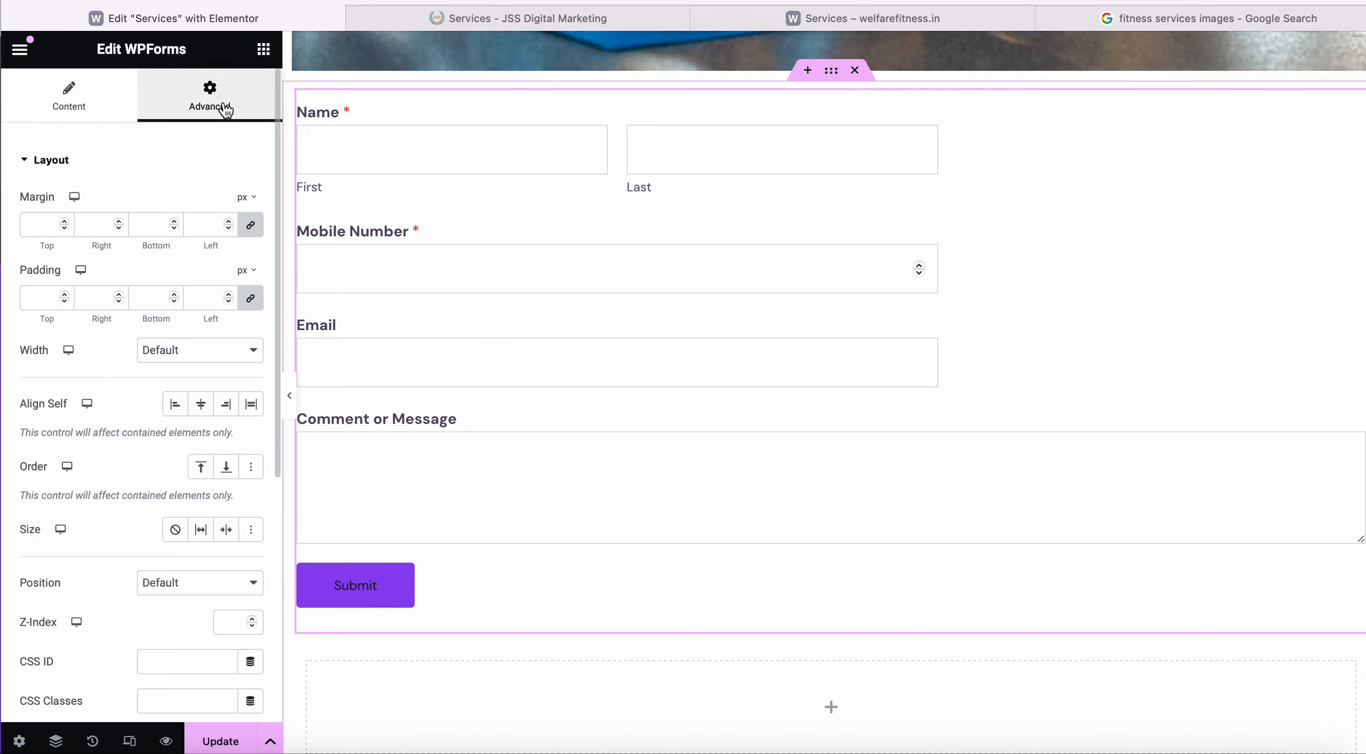
scroll(105, 608, down, 4)
scroll(104, 608, up, 3)
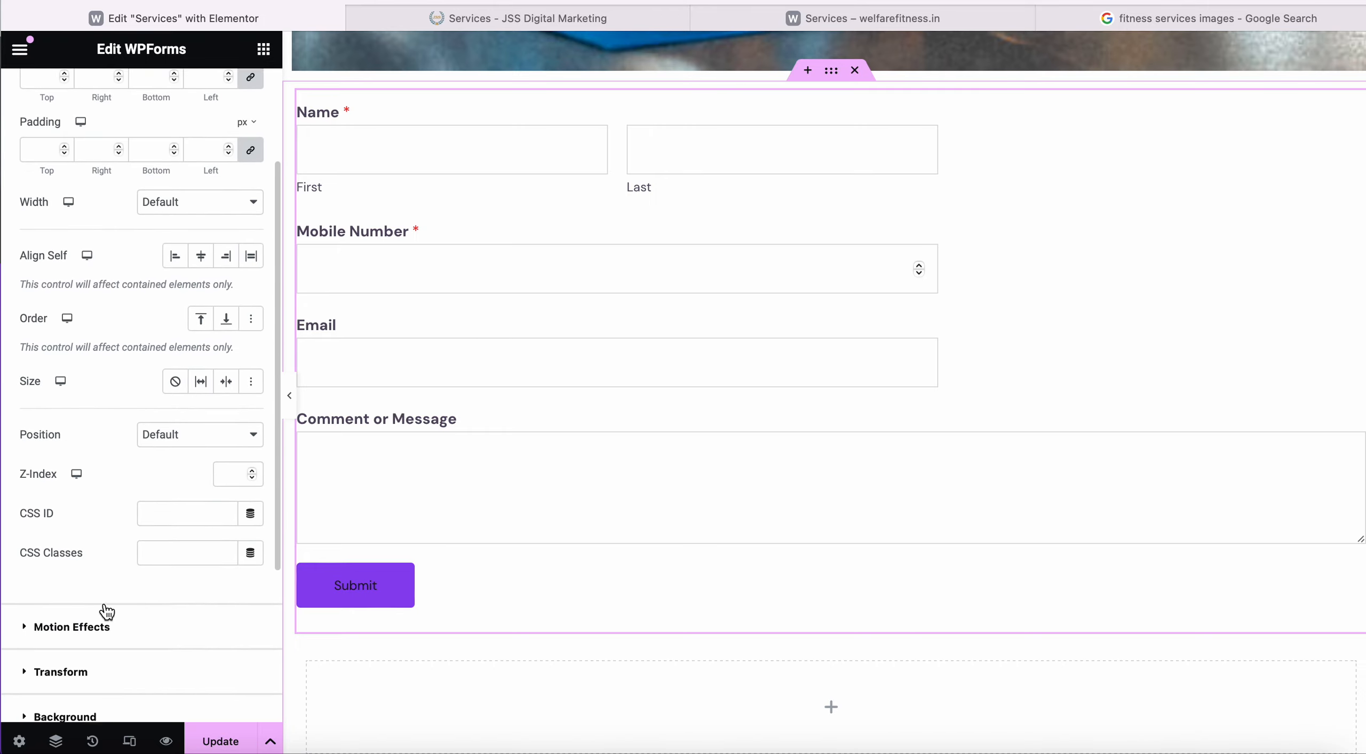
click(235, 296)
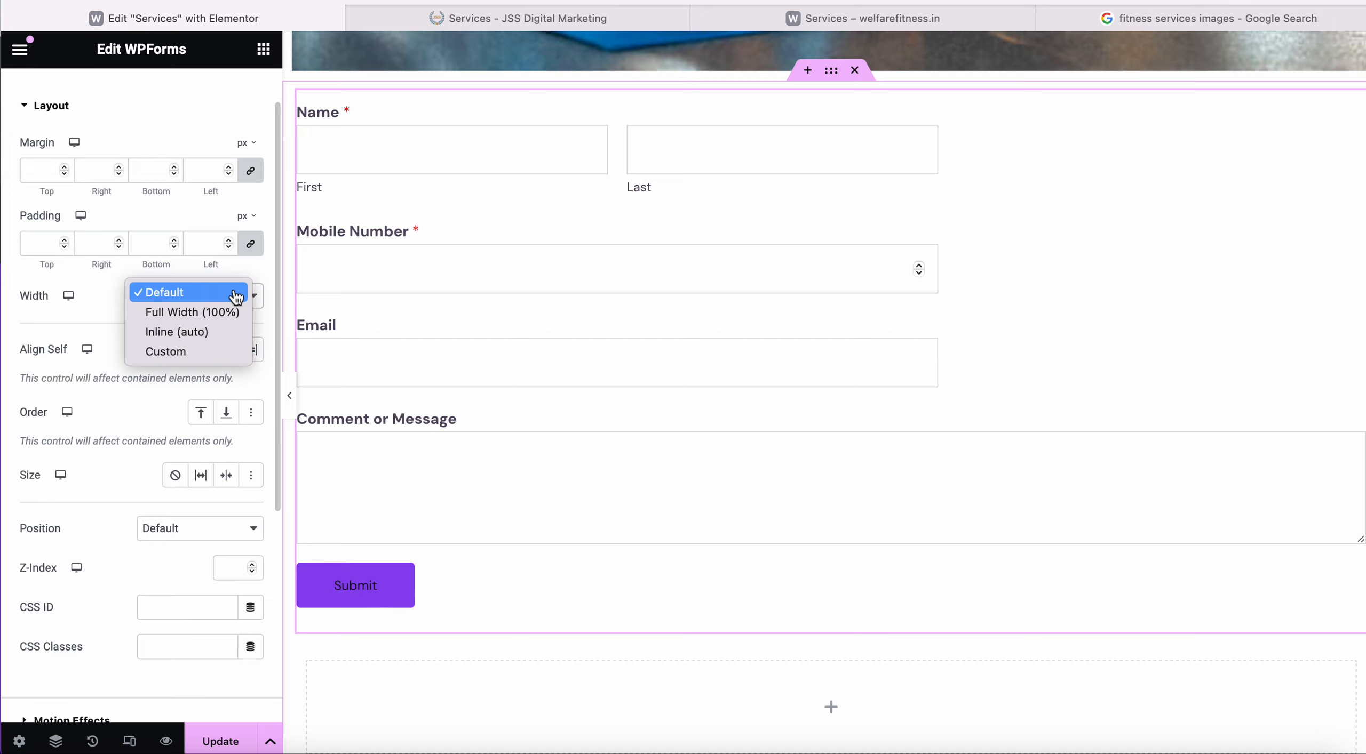
click(201, 352)
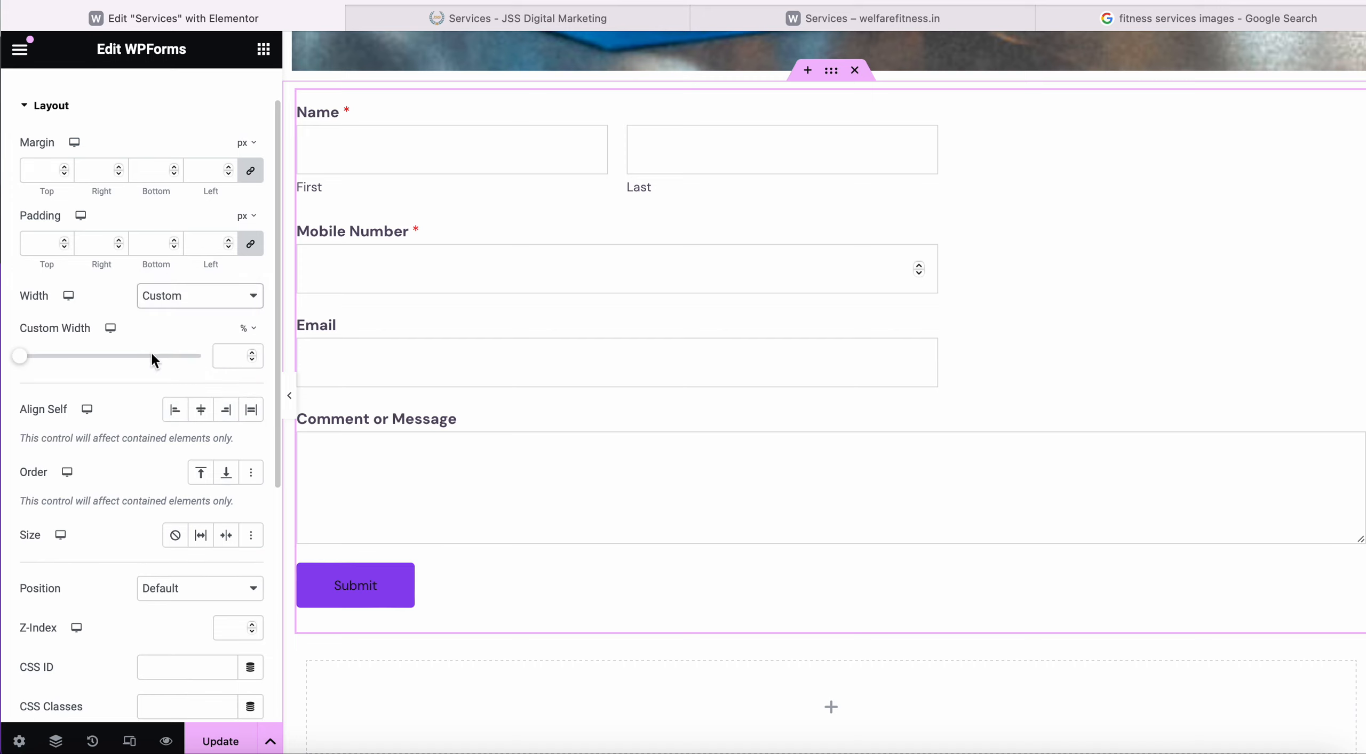
drag(21, 365, 104, 367)
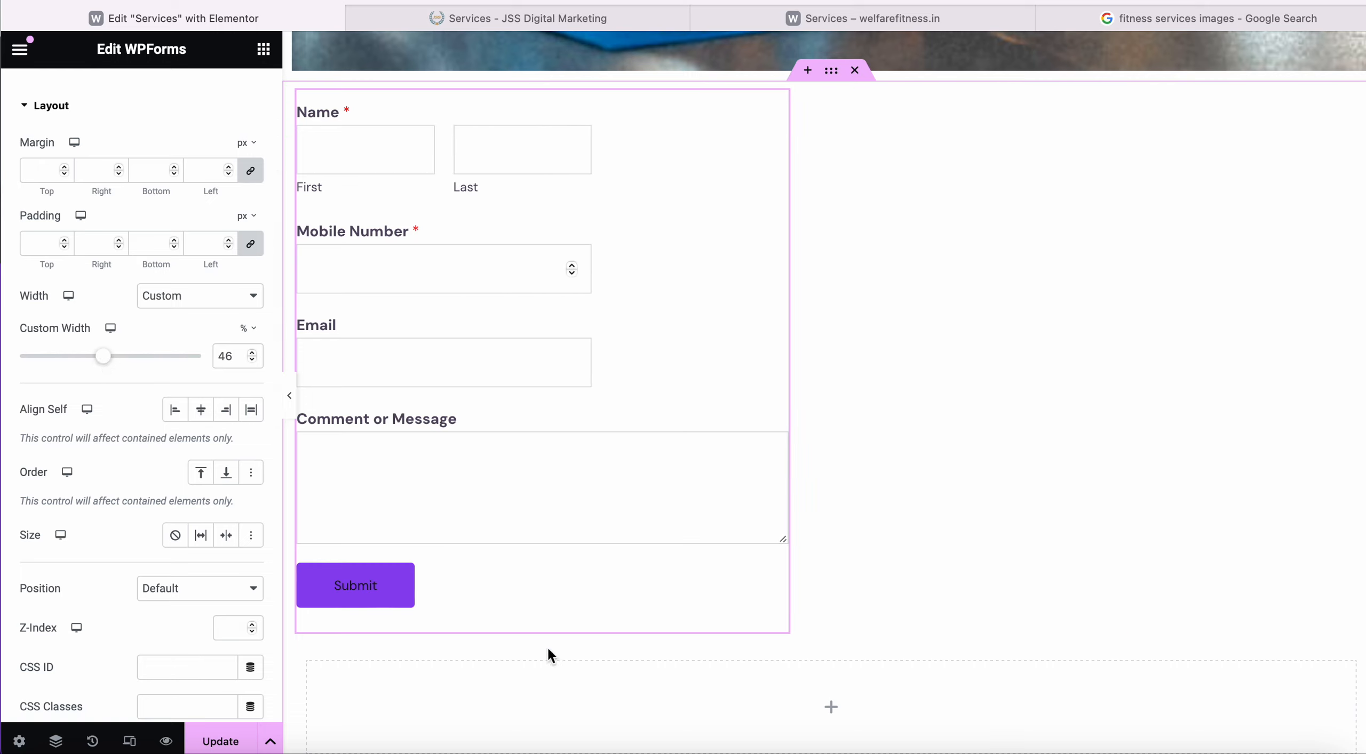
drag(816, 704, 942, 397)
scroll(942, 396, down, 2)
scroll(942, 397, up, 4)
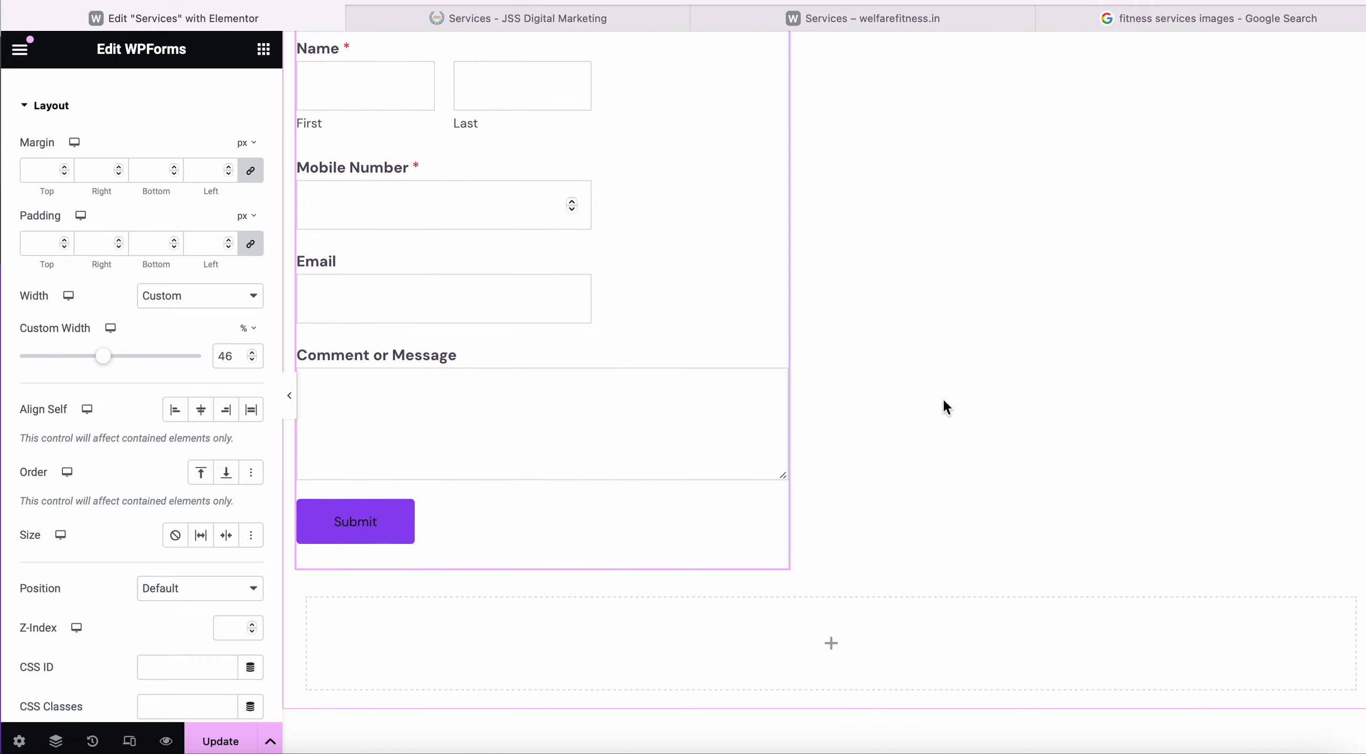
Drop a new Container beneath the contact form and drag the form's right edge outward to widen it.
click(262, 49)
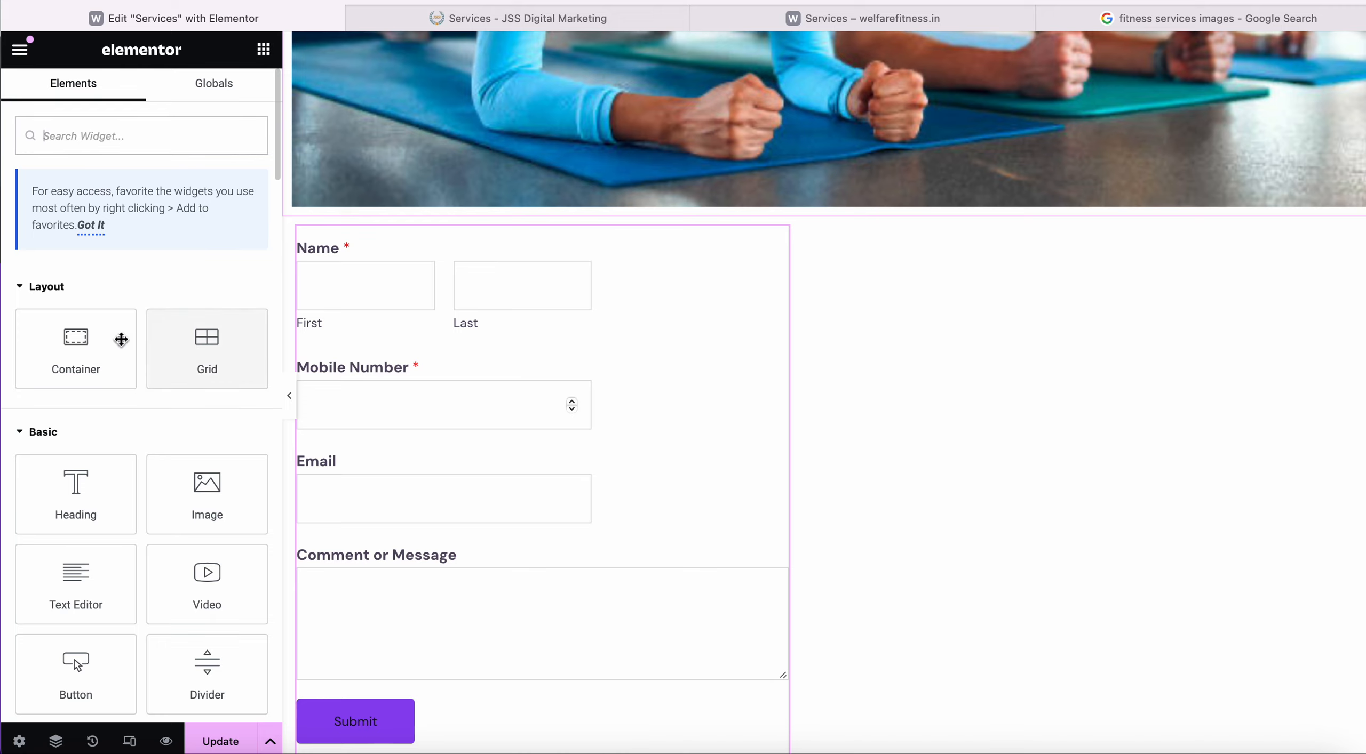
drag(117, 341, 1073, 478)
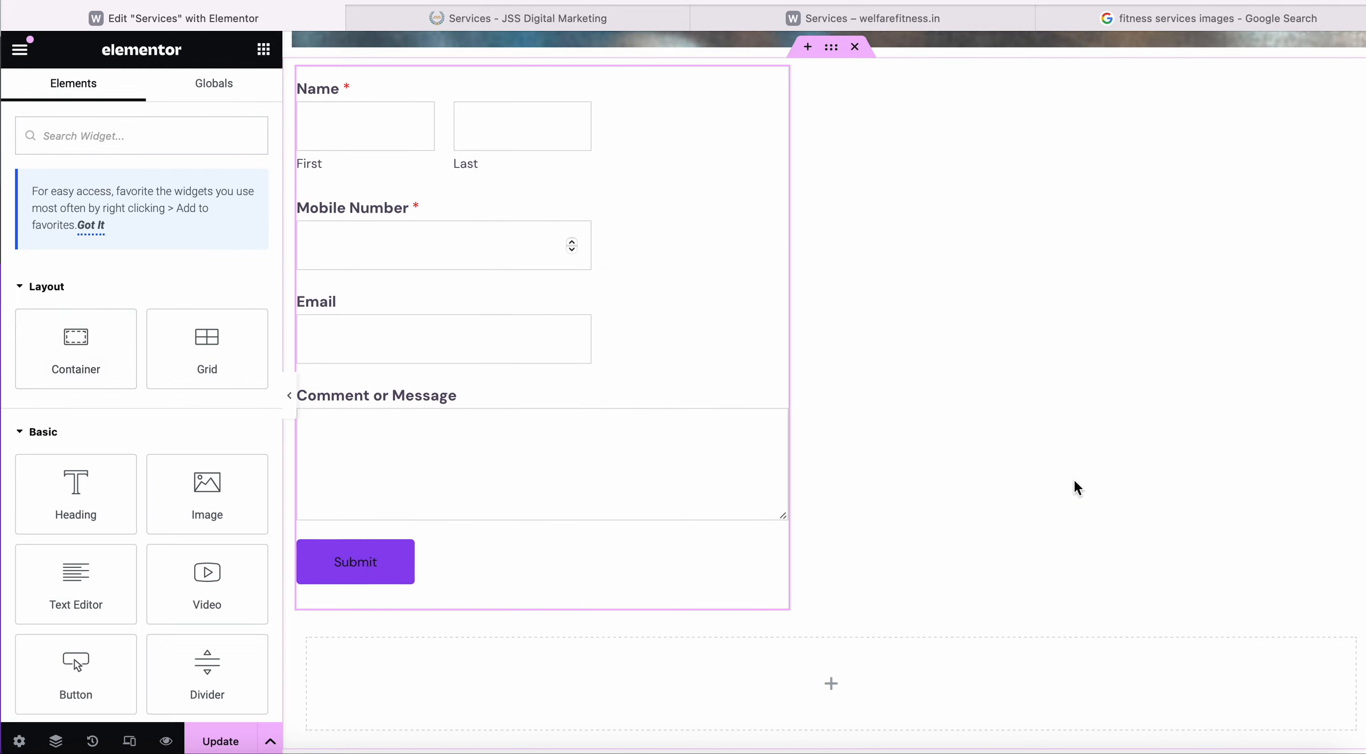
drag(92, 340, 1209, 390)
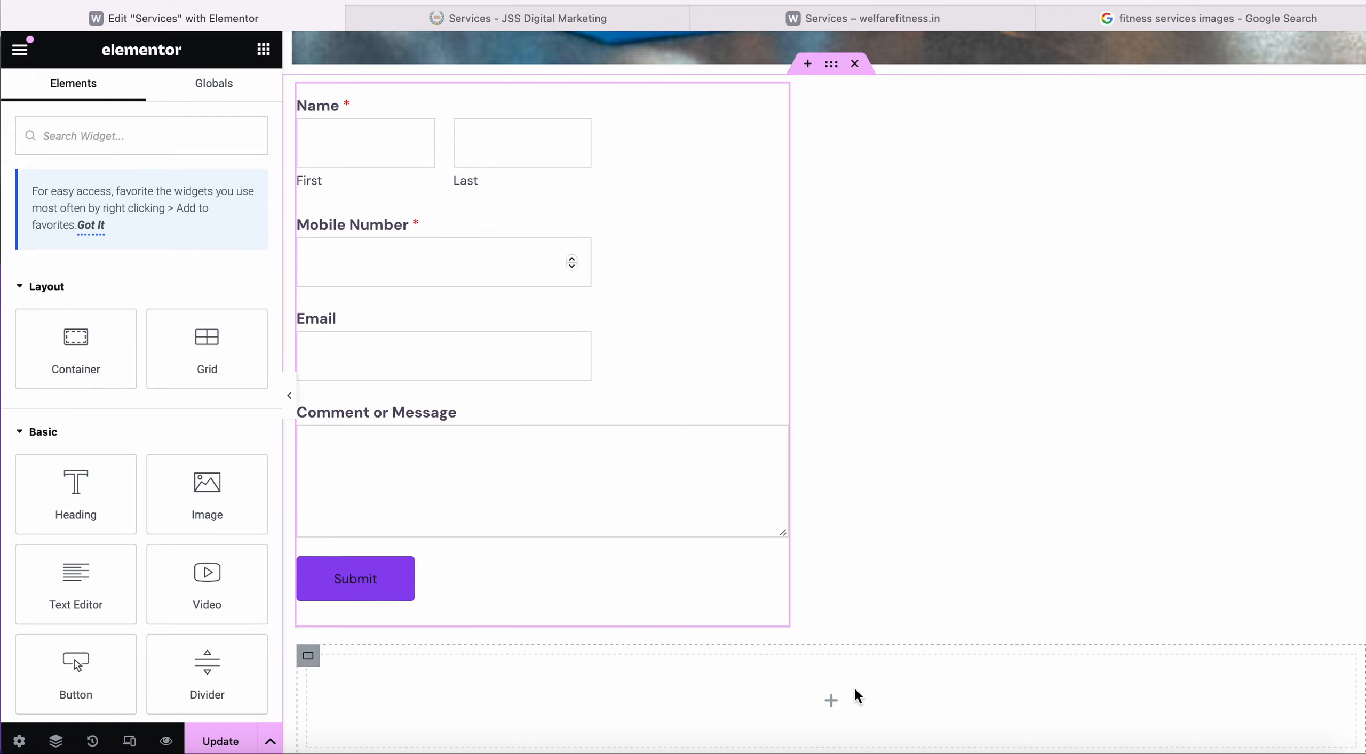
scroll(853, 687, down, 2)
scroll(853, 687, down, 1)
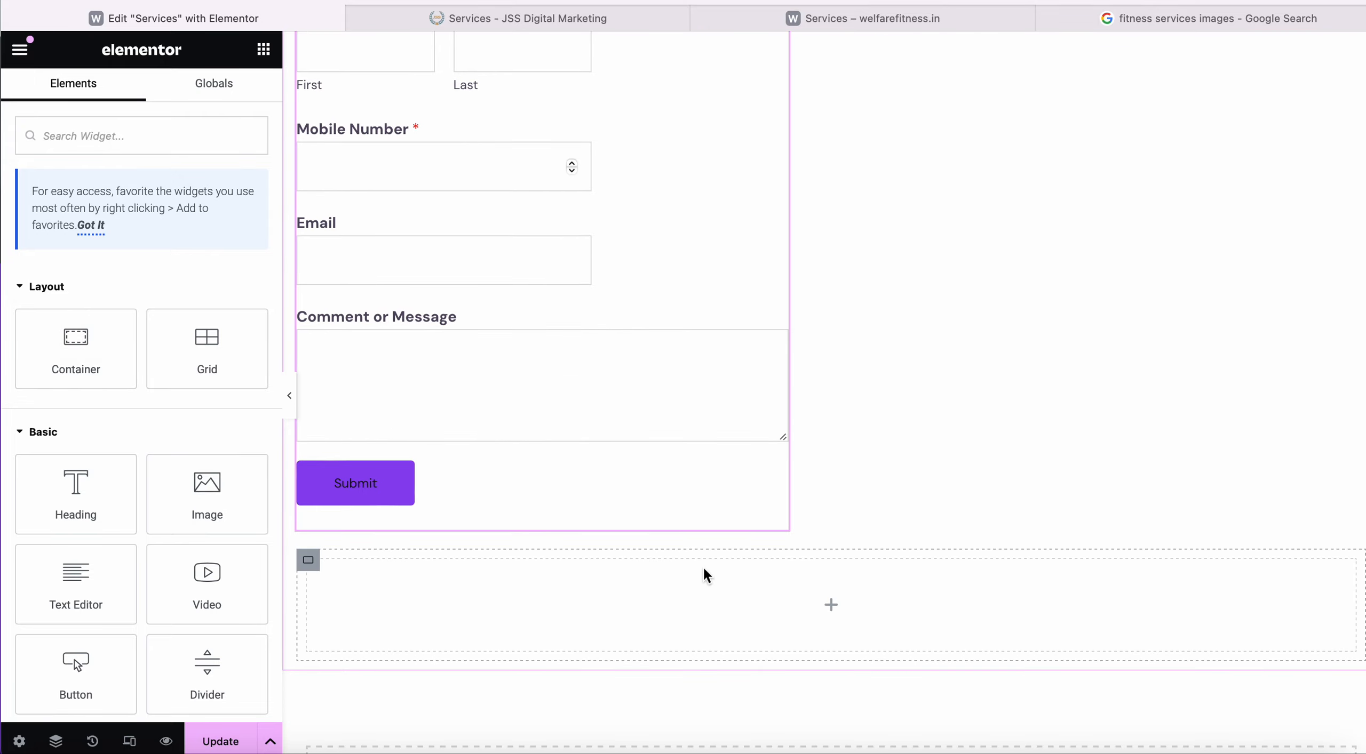
scroll(380, 382, up, 5)
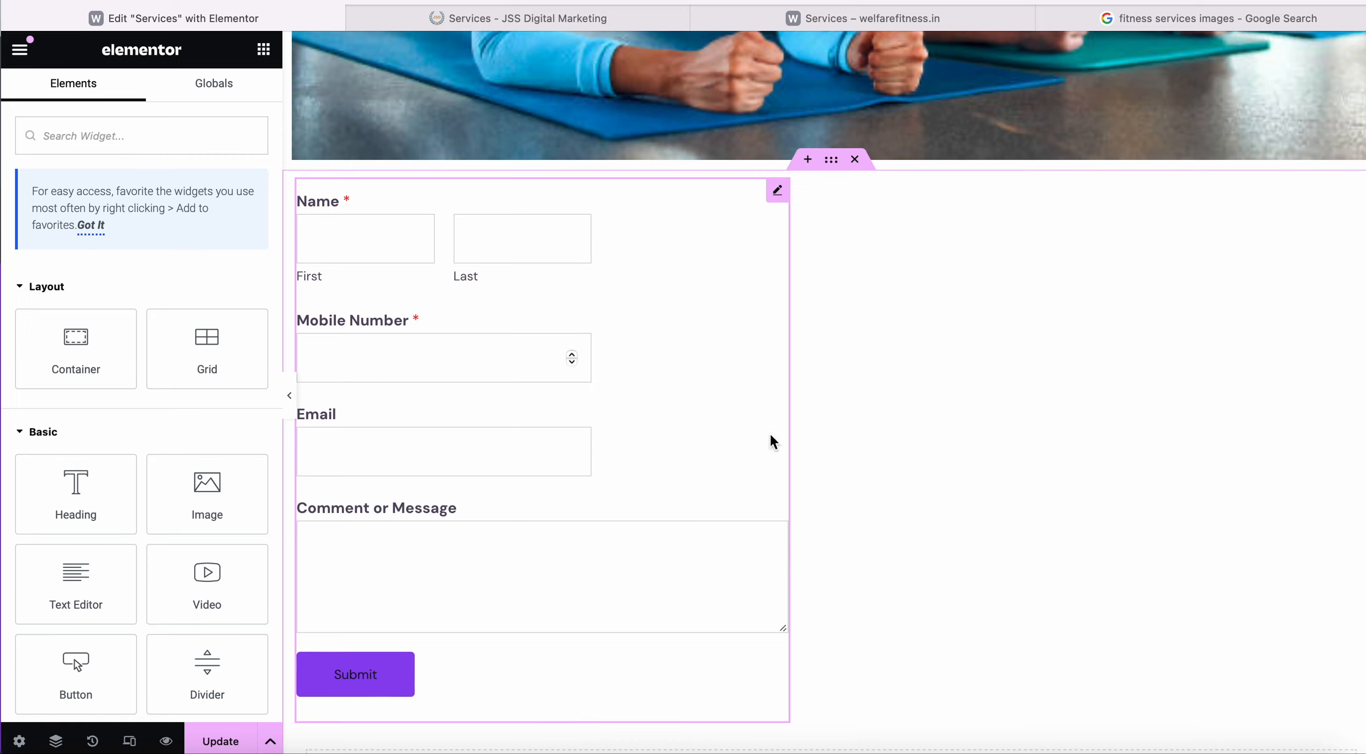
drag(790, 428, 957, 402)
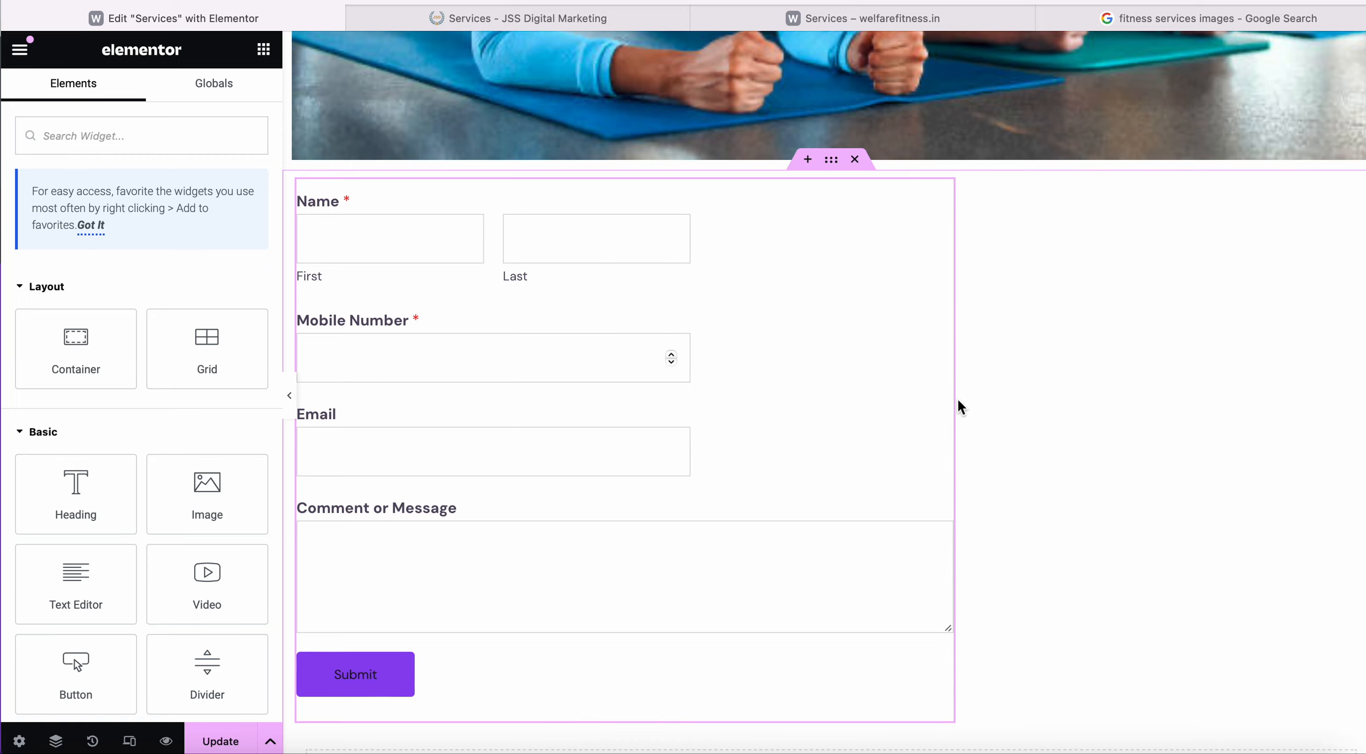
scroll(957, 403, down, 2)
scroll(857, 513, down, 5)
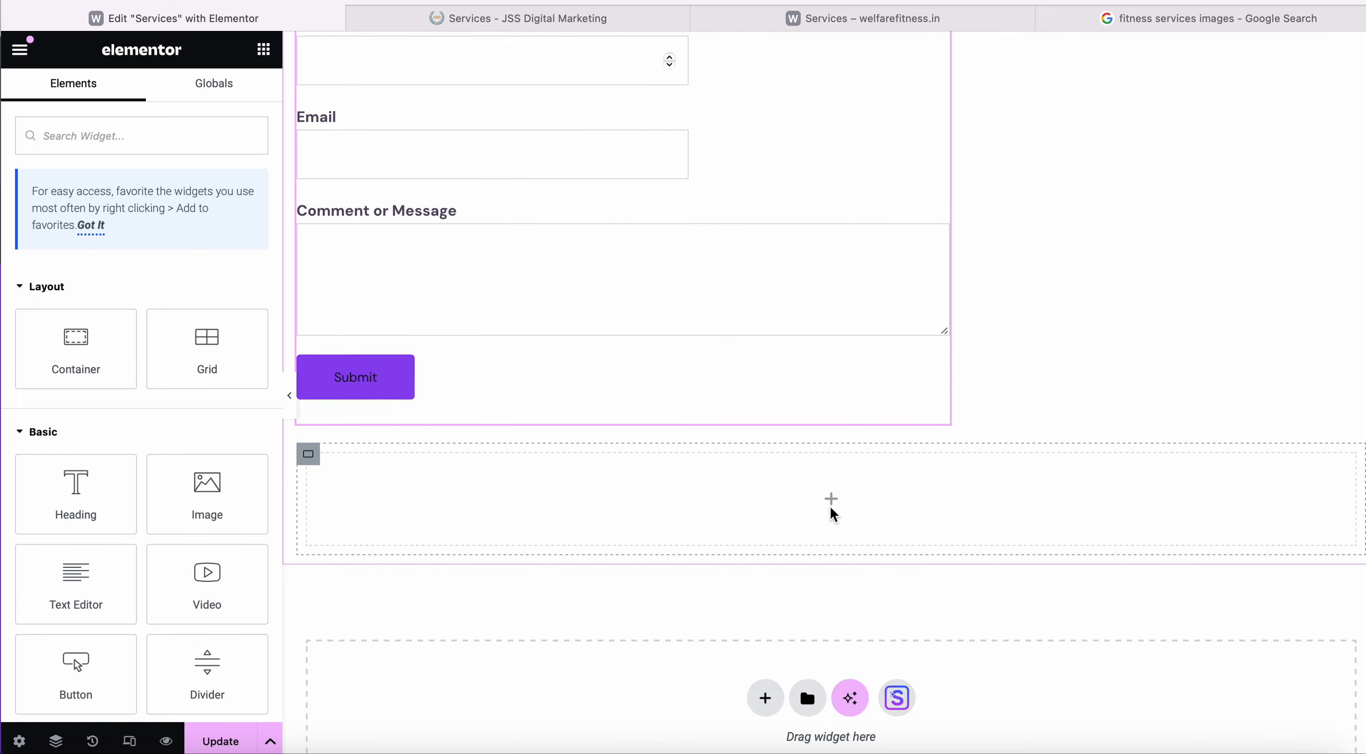
scroll(55, 371, down, 5)
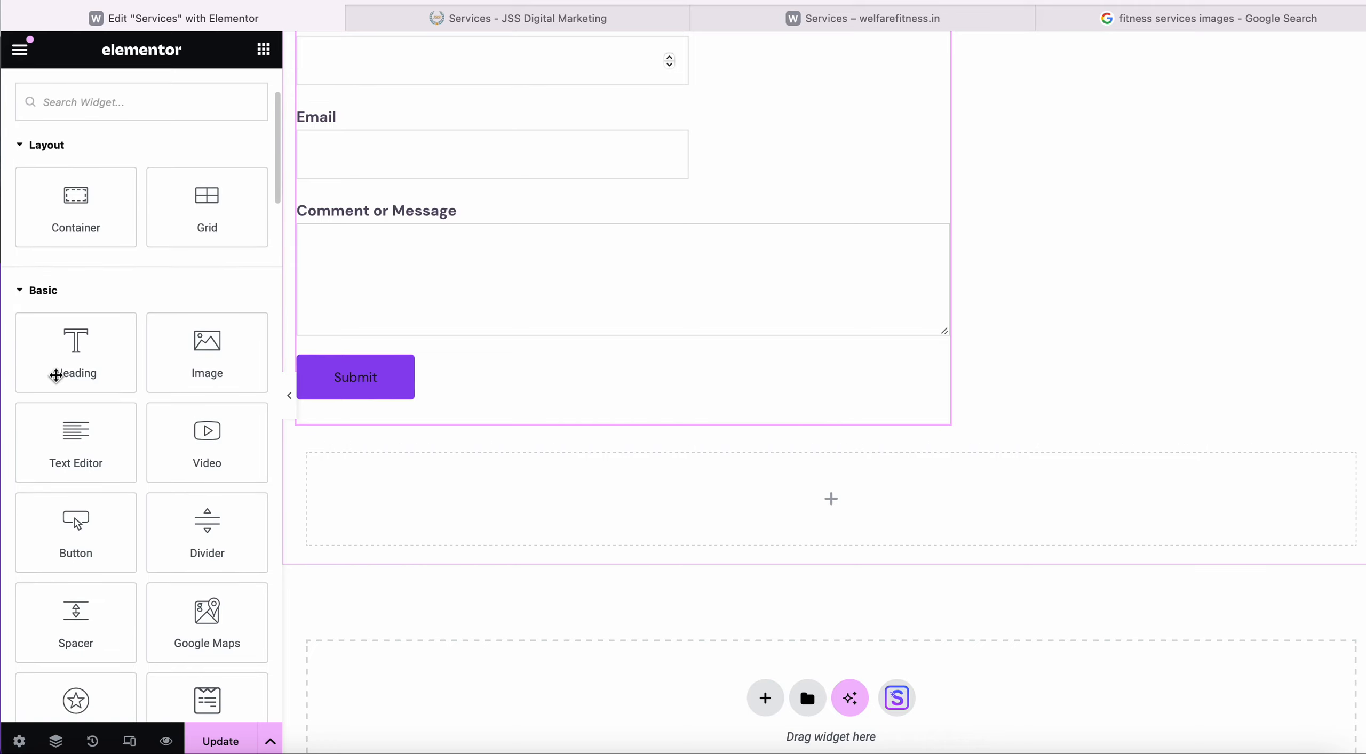
Add a Google Maps widget of the London Eye into the empty section below the form.
drag(205, 493, 893, 485)
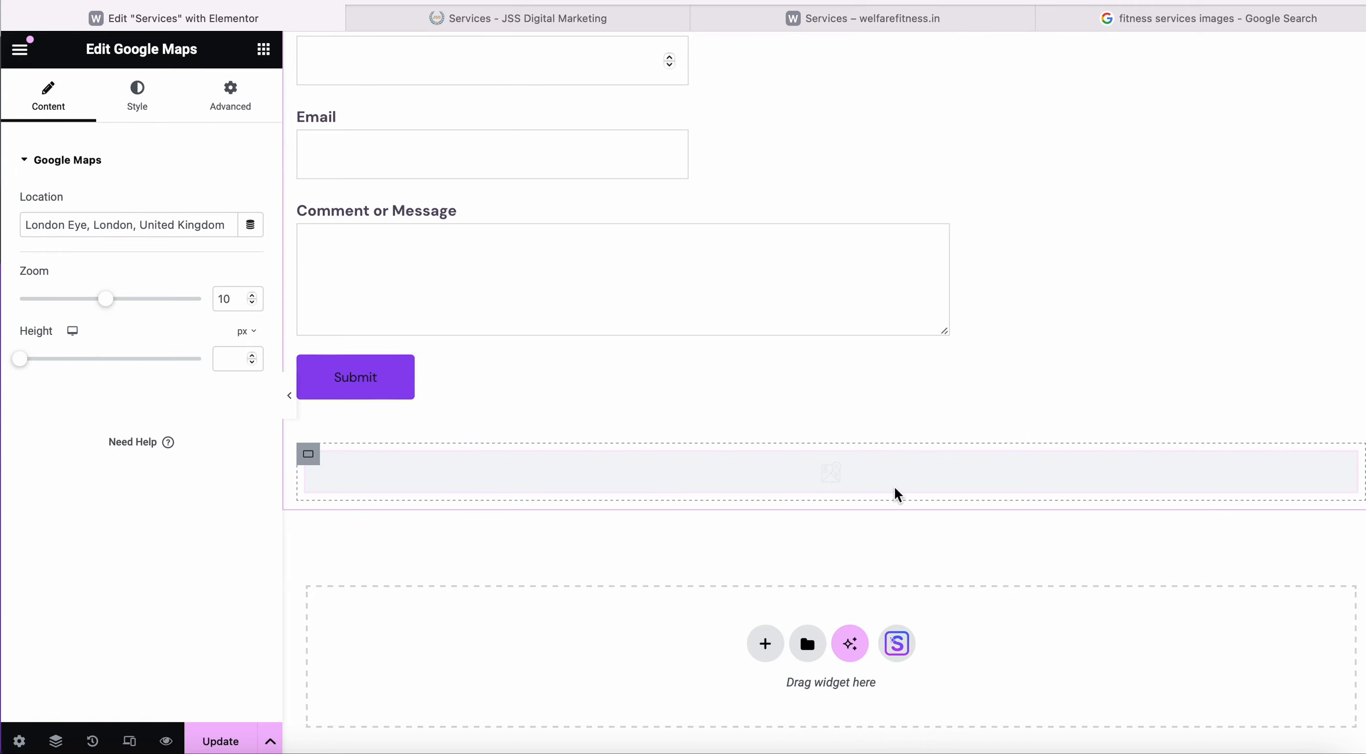
scroll(638, 542, down, 4)
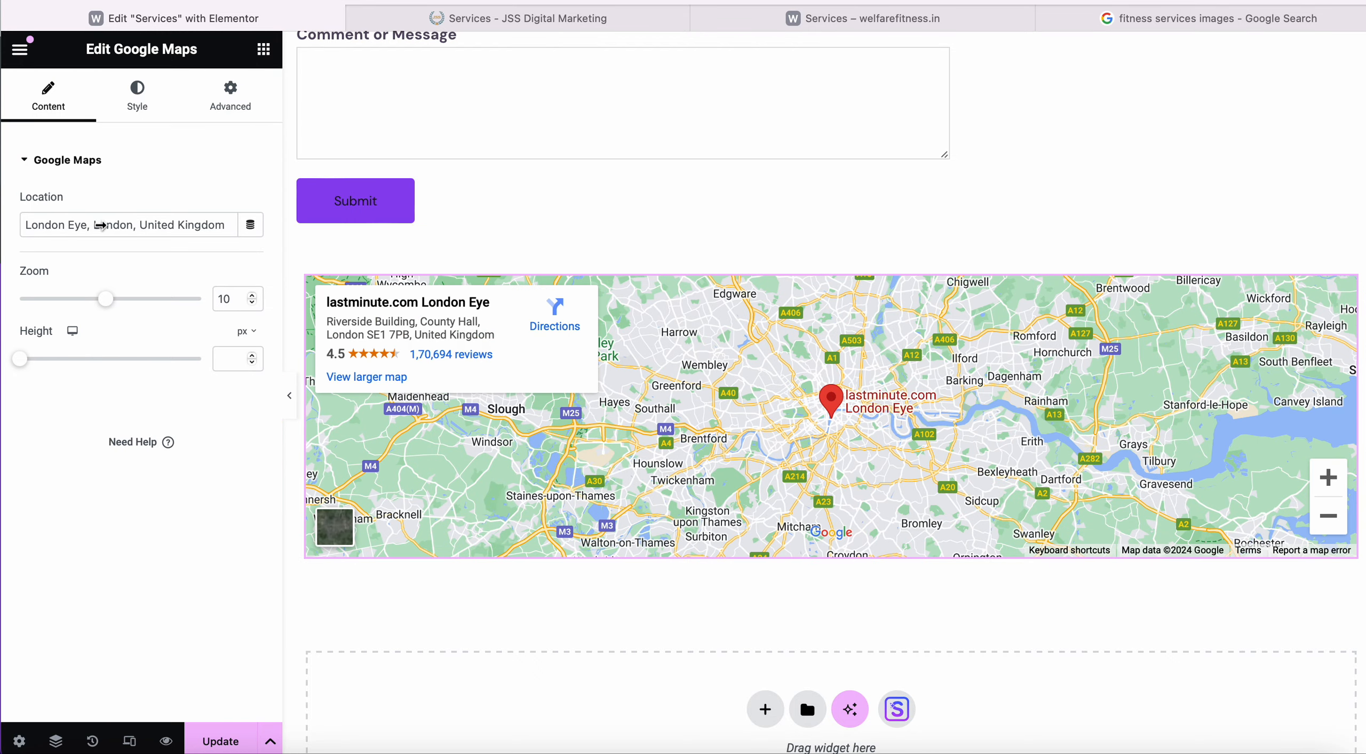
scroll(829, 432, down, 4)
Start a new section below the map and review the map's Advanced layout settings.
click(768, 500)
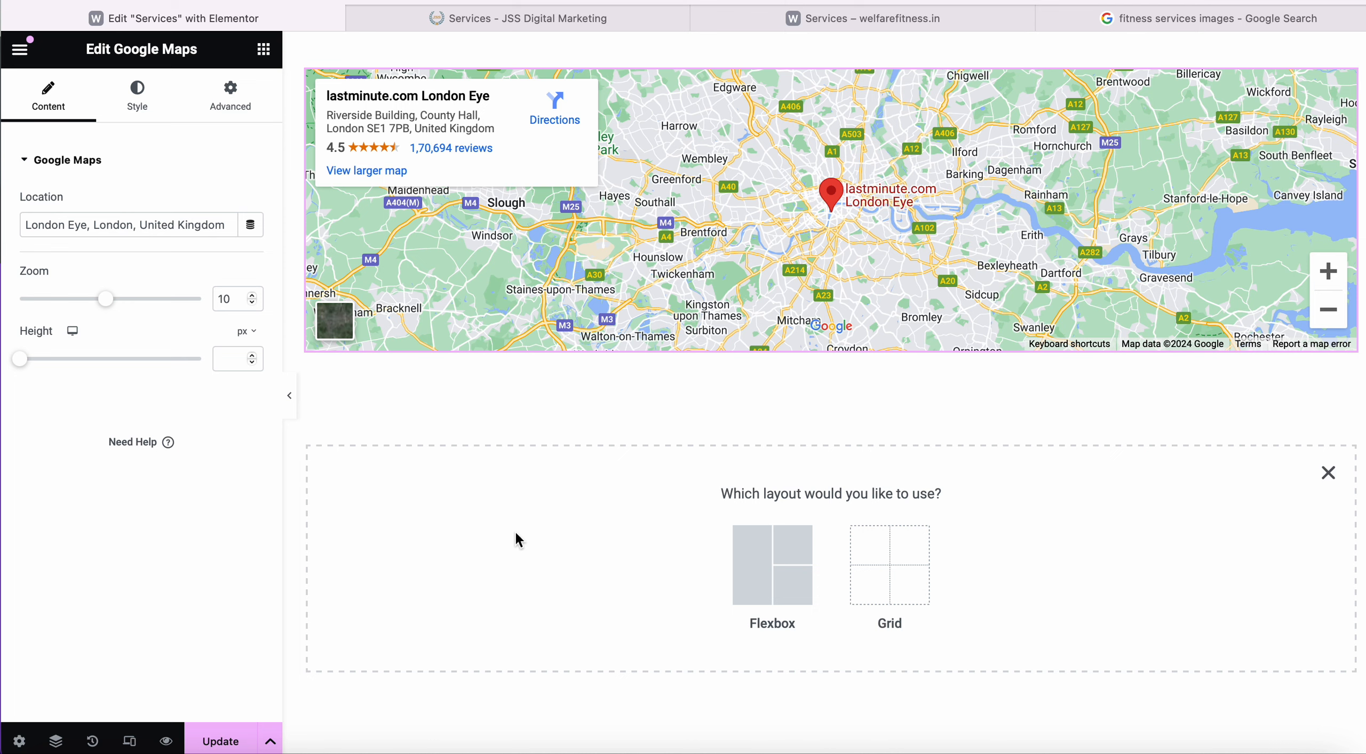
scroll(515, 533, down, 2)
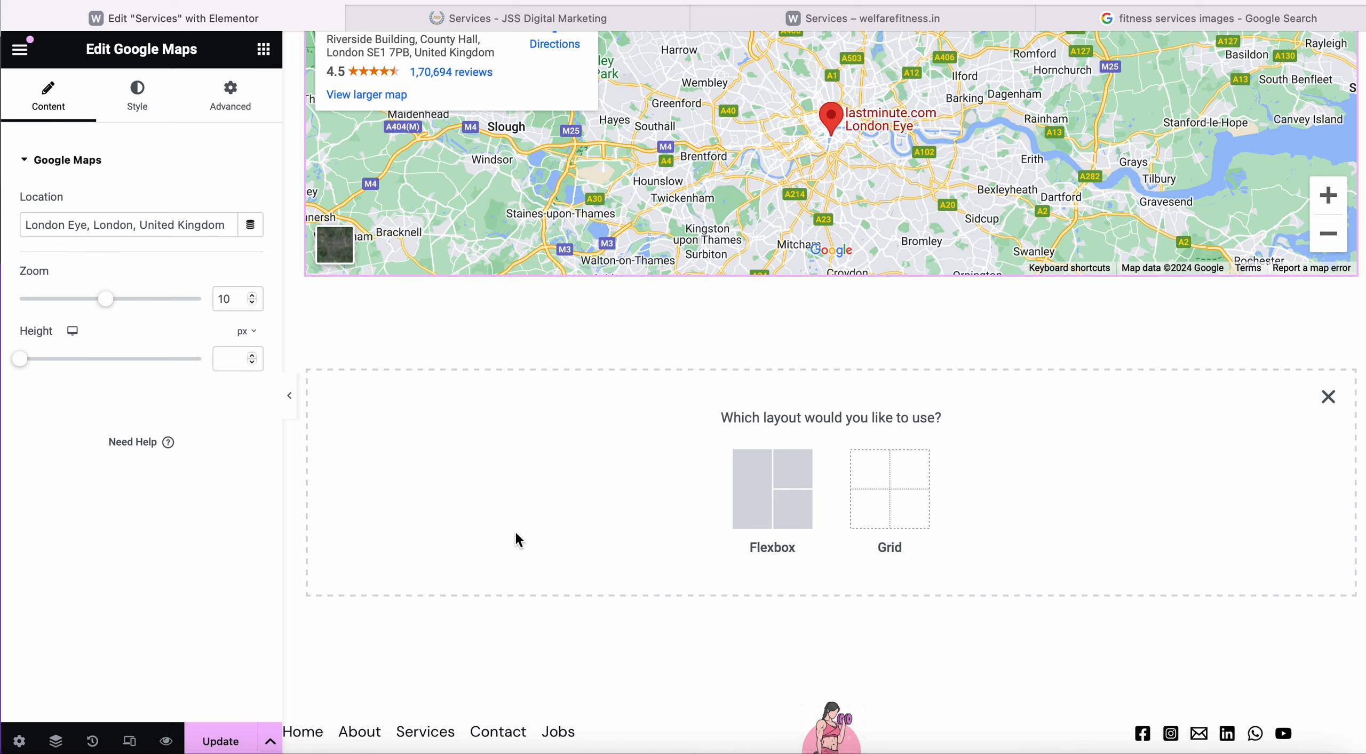
click(234, 98)
scroll(168, 472, down, 8)
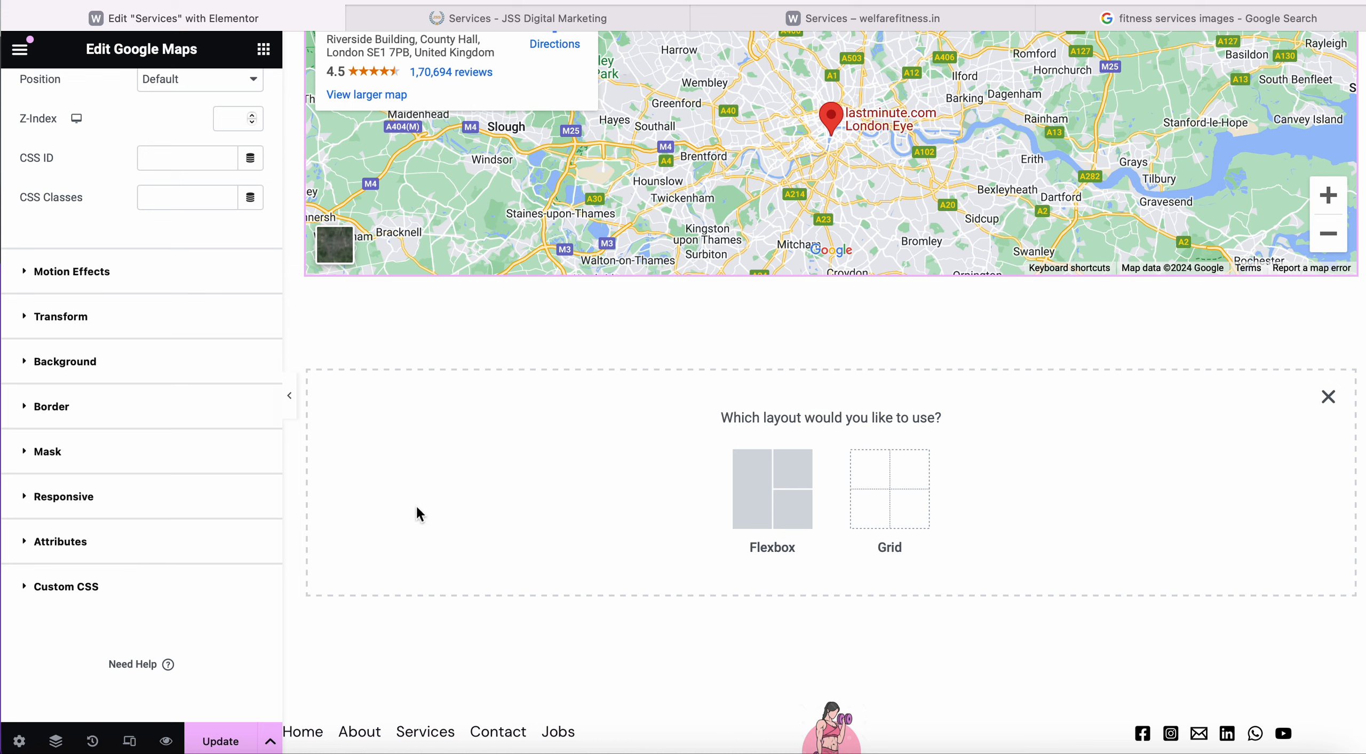
scroll(256, 395, up, 10)
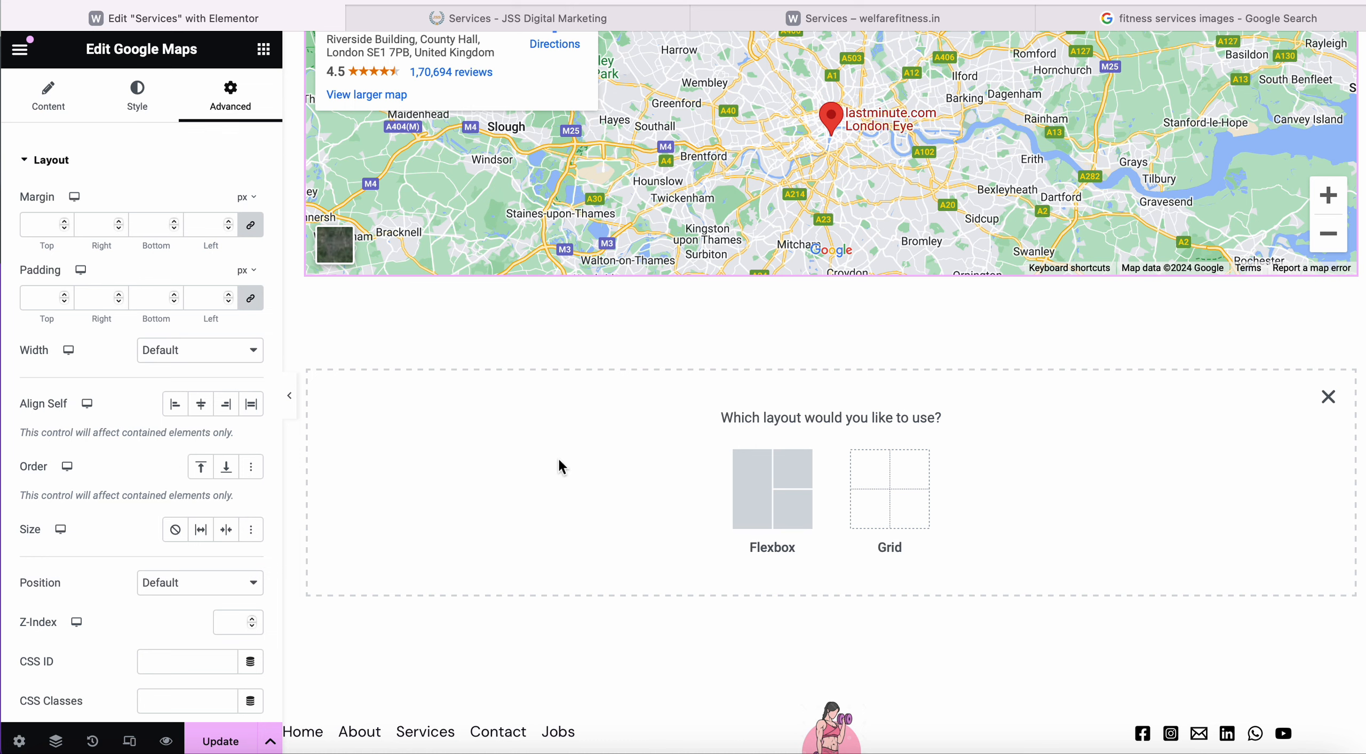
scroll(557, 456, up, 2)
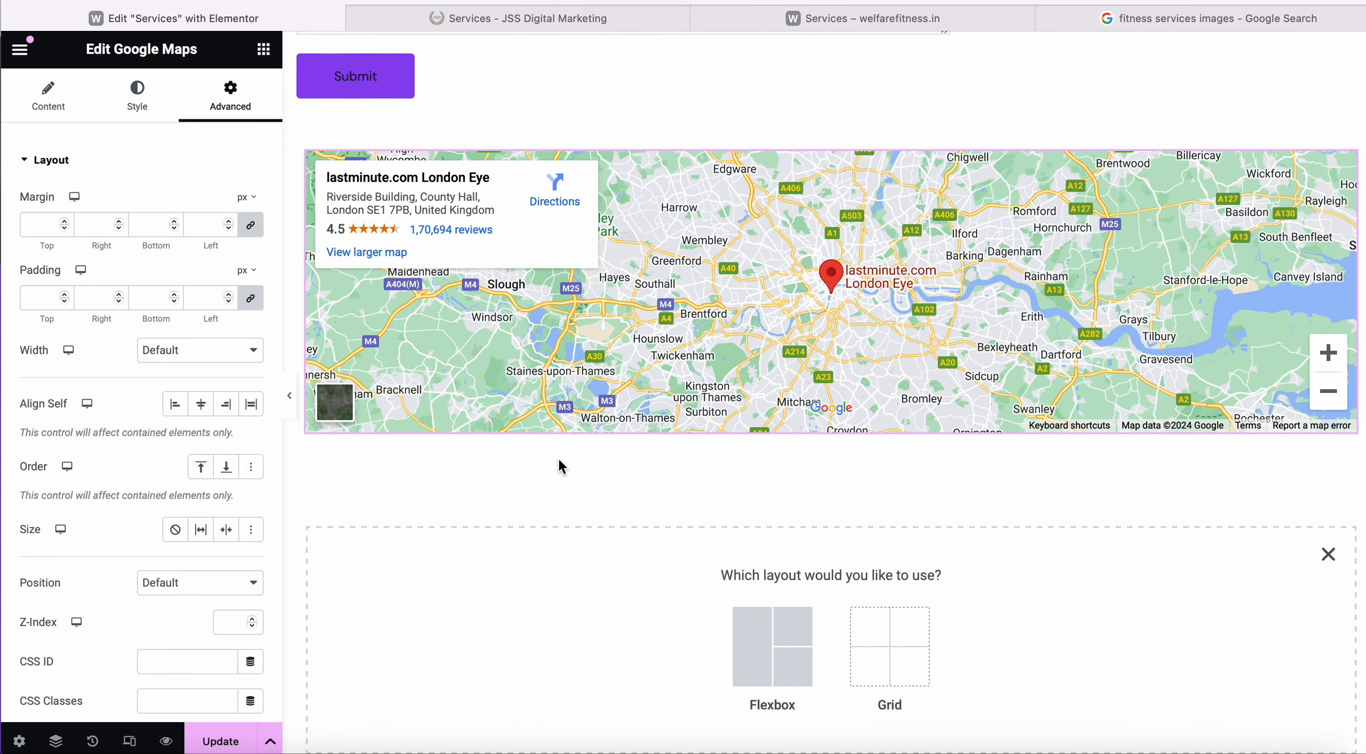
scroll(557, 456, down, 3)
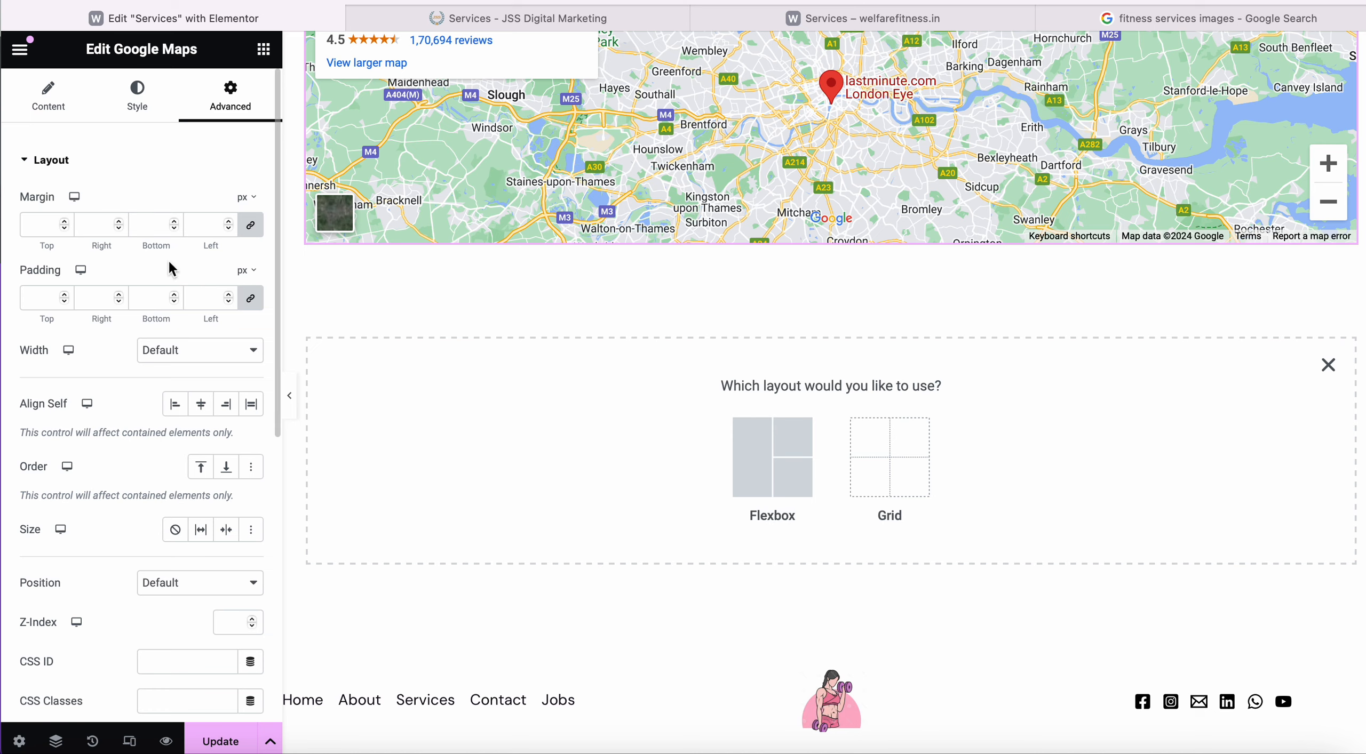
scroll(571, 385, up, 5)
scroll(570, 385, down, 6)
scroll(572, 381, up, 1)
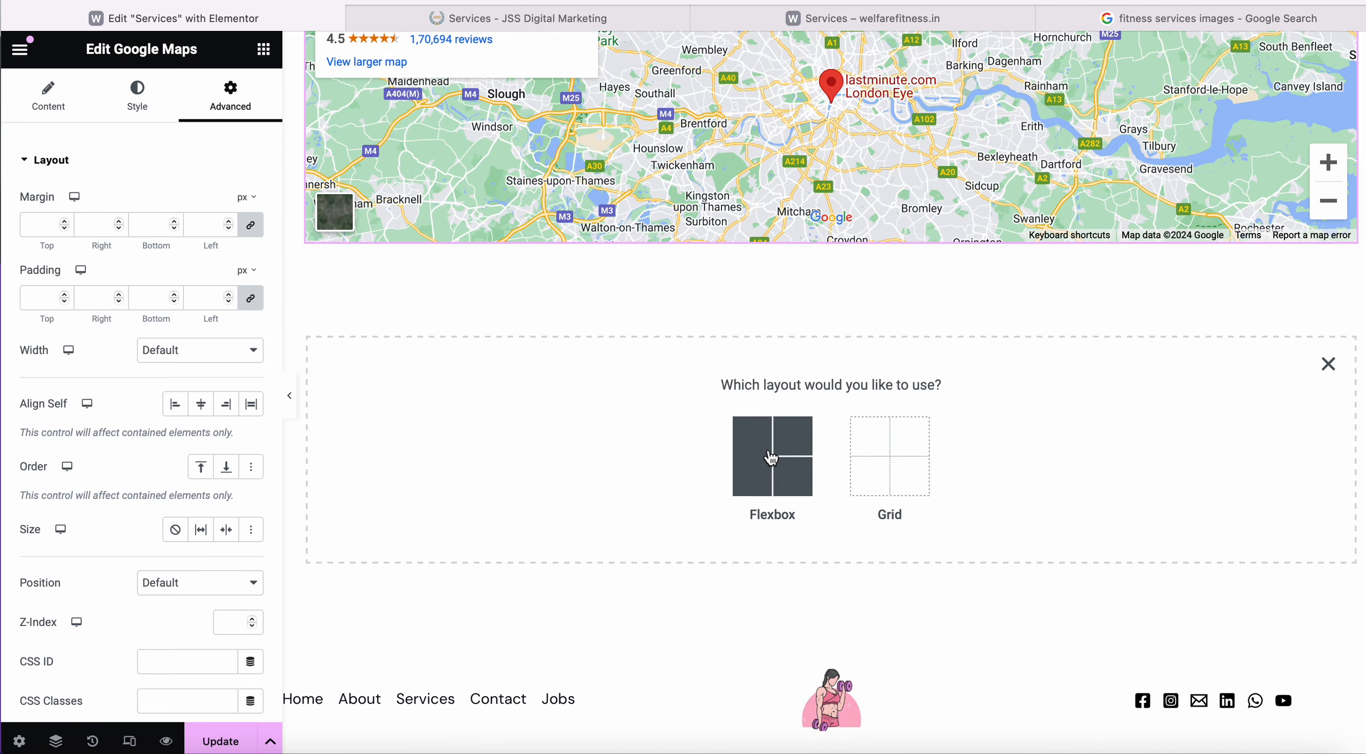
Create a single-column flexbox container below the map and bring up the widgets panel.
click(772, 452)
click(591, 453)
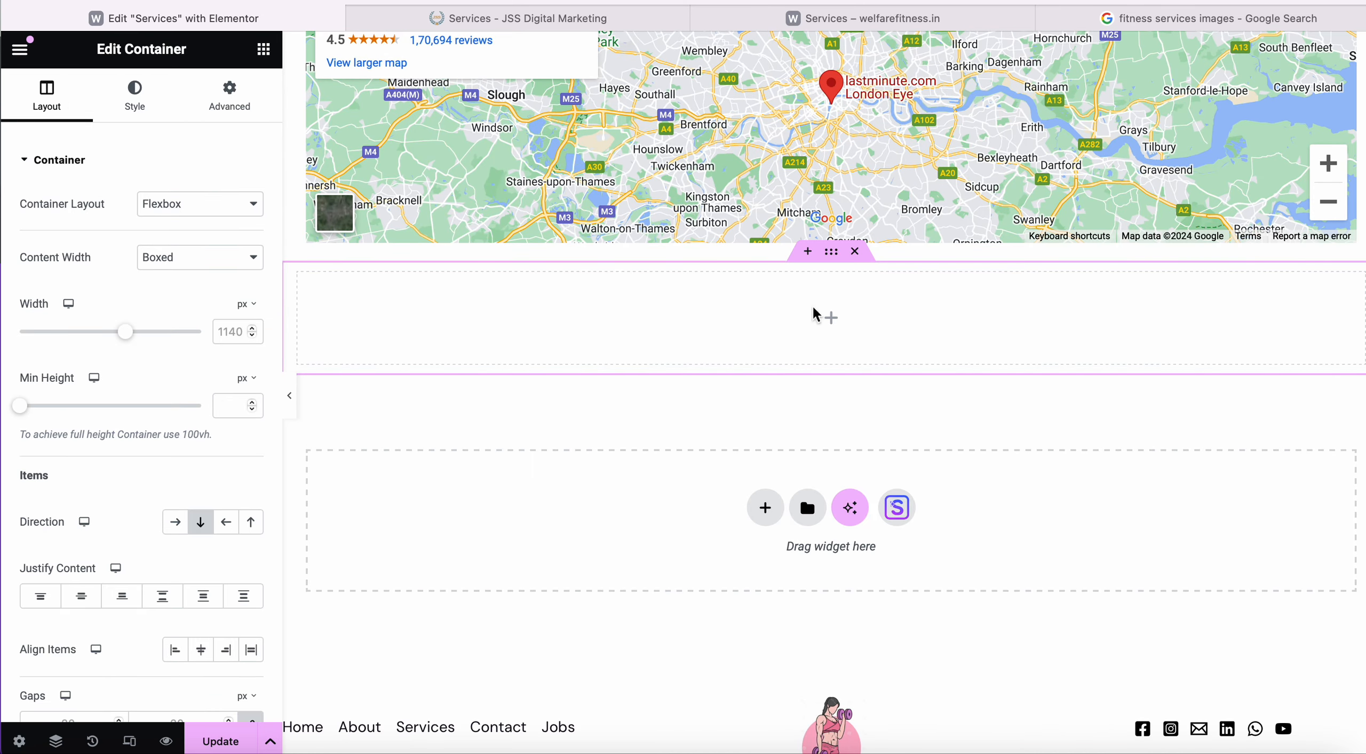
click(830, 318)
Review the whole Services page in the editor, then switch to the live welfarefitness.in Services tab.
scroll(121, 513, down, 10)
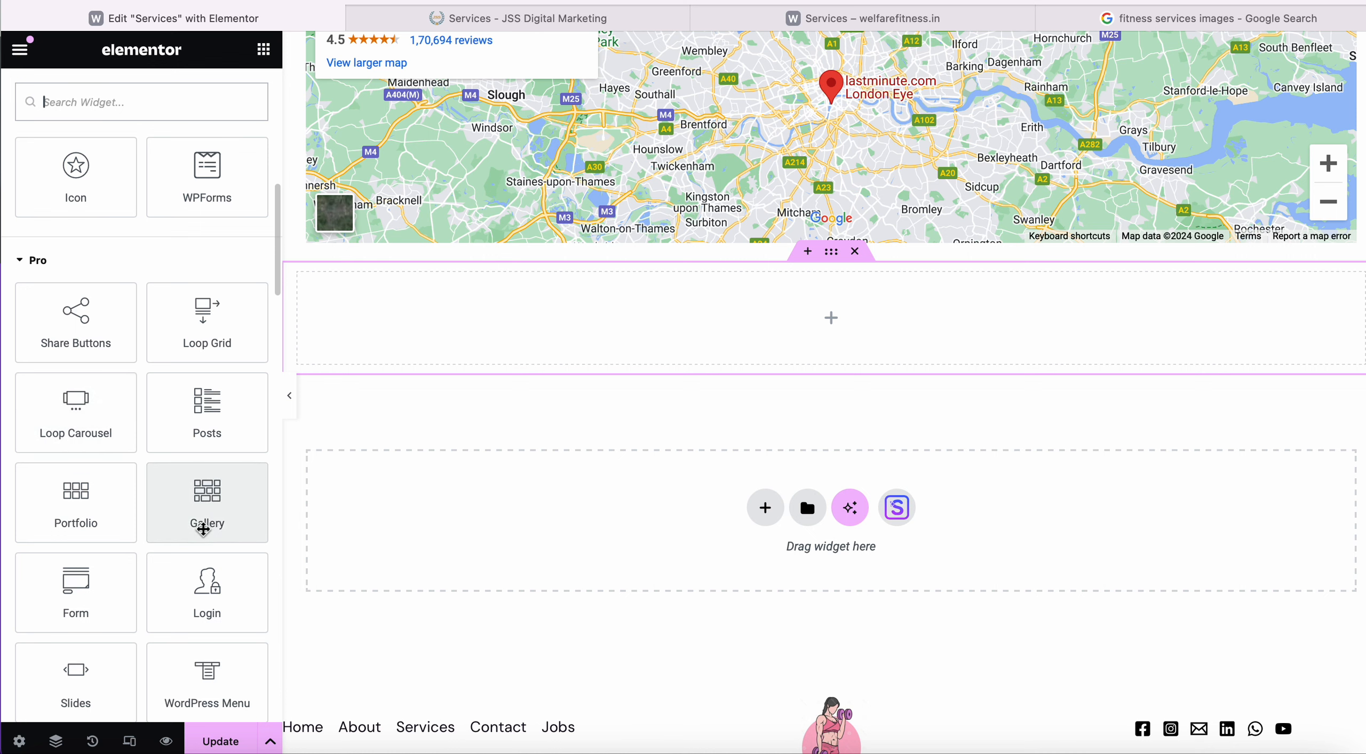
scroll(203, 530, down, 2)
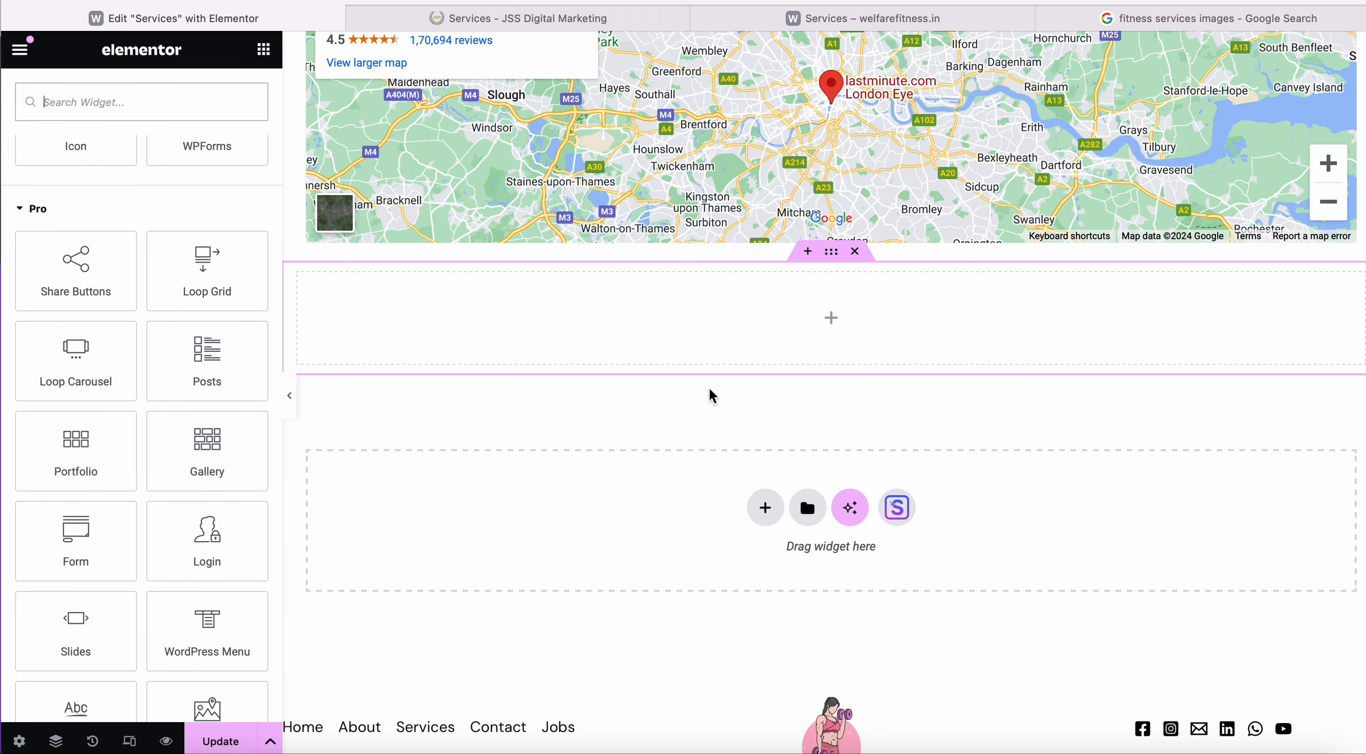
scroll(710, 393, down, 1)
scroll(220, 619, down, 2)
scroll(140, 545, down, 4)
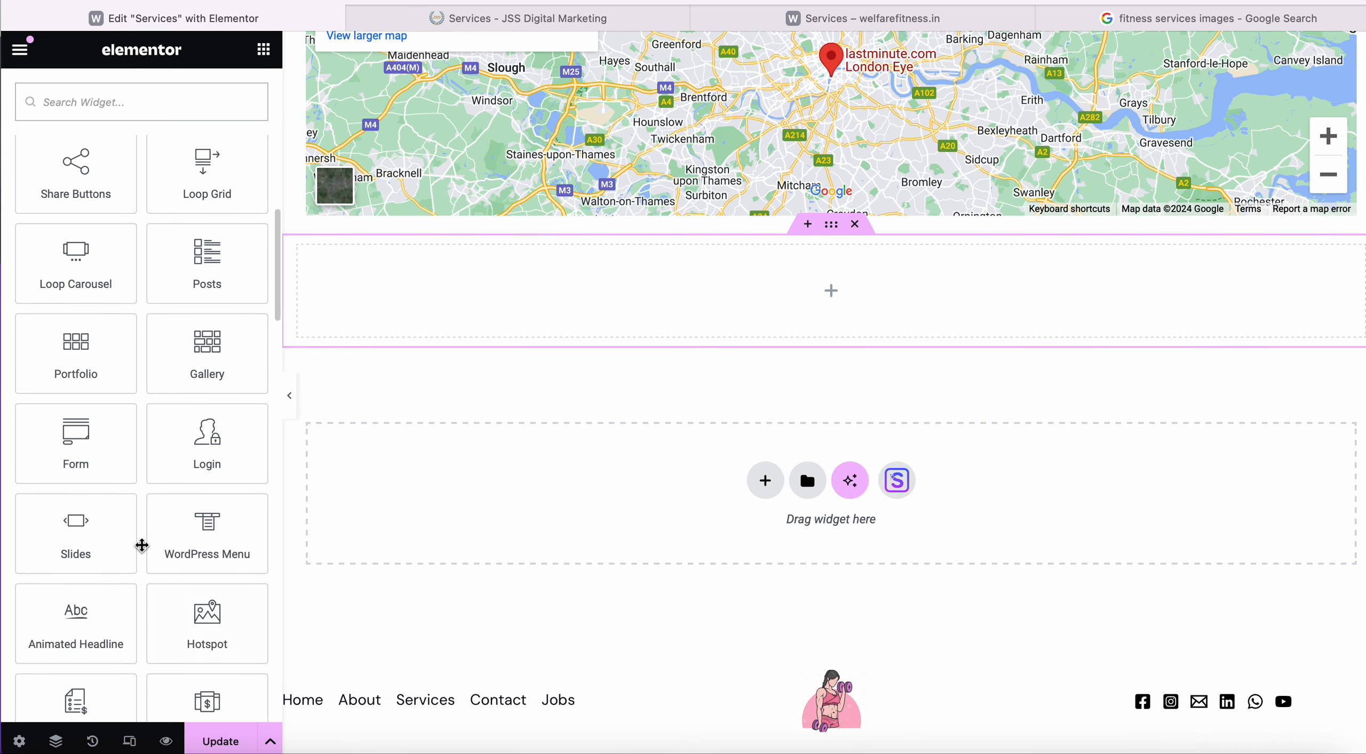
scroll(95, 449, down, 3)
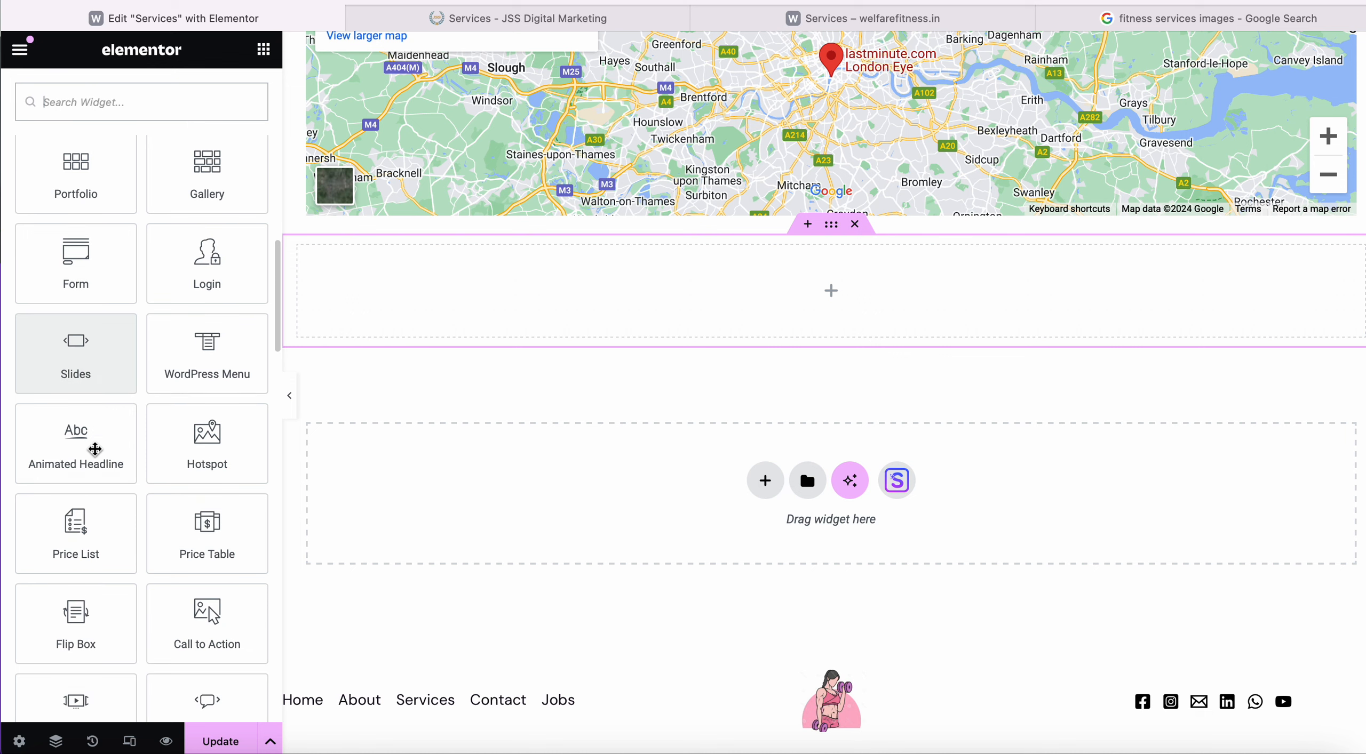
scroll(95, 449, down, 5)
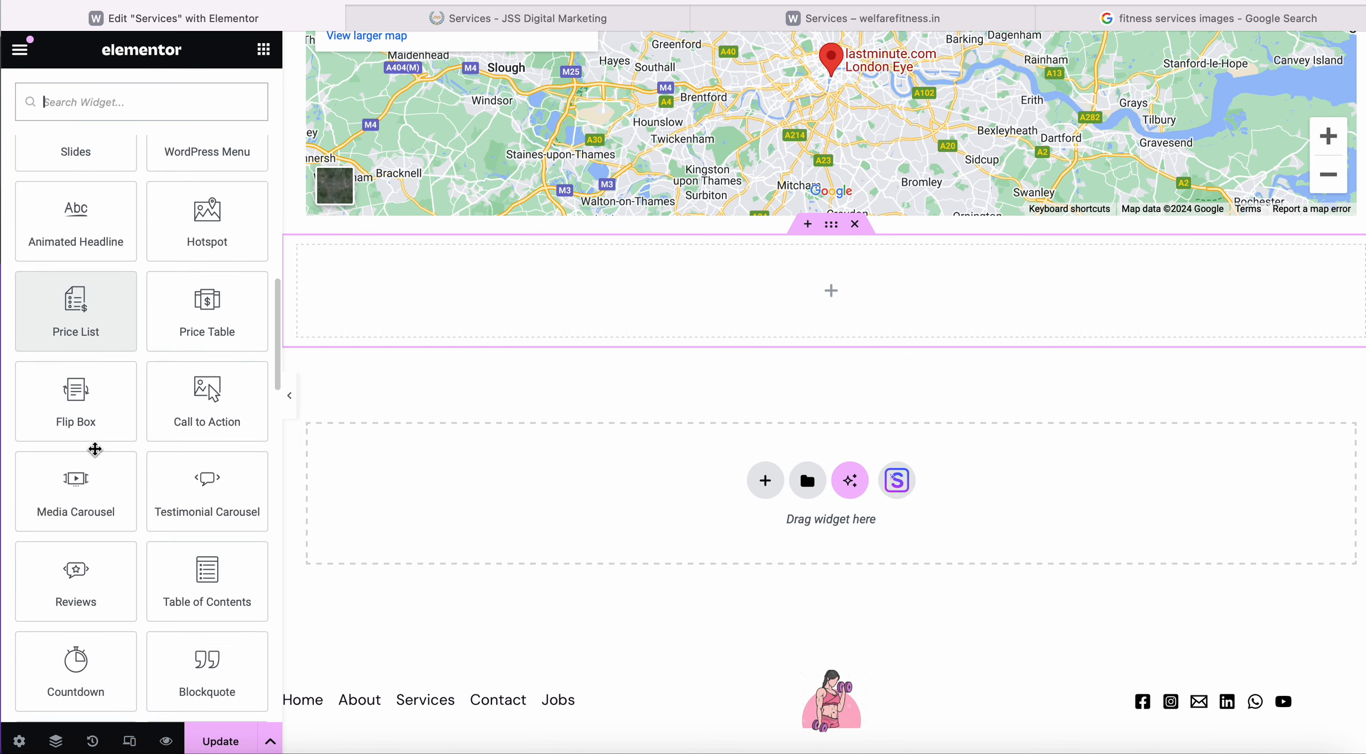
scroll(95, 449, down, 7)
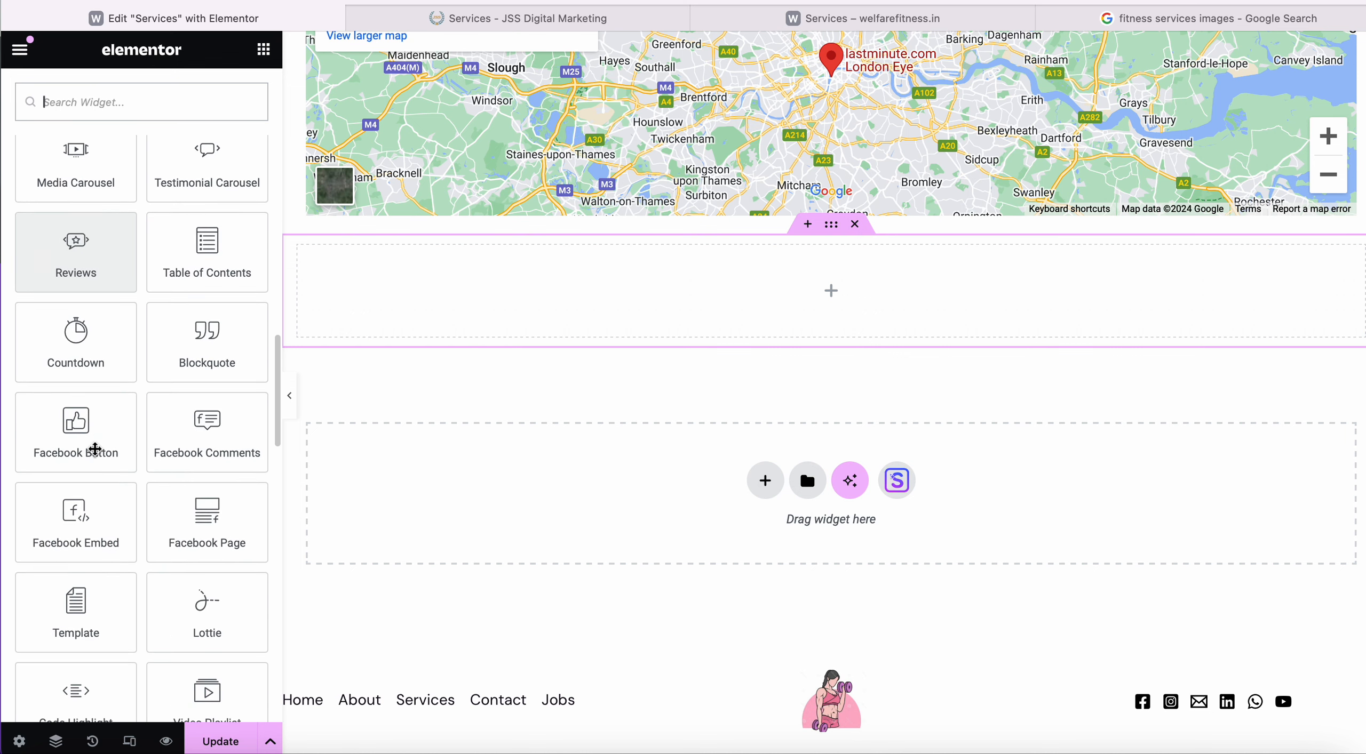
scroll(107, 447, down, 2)
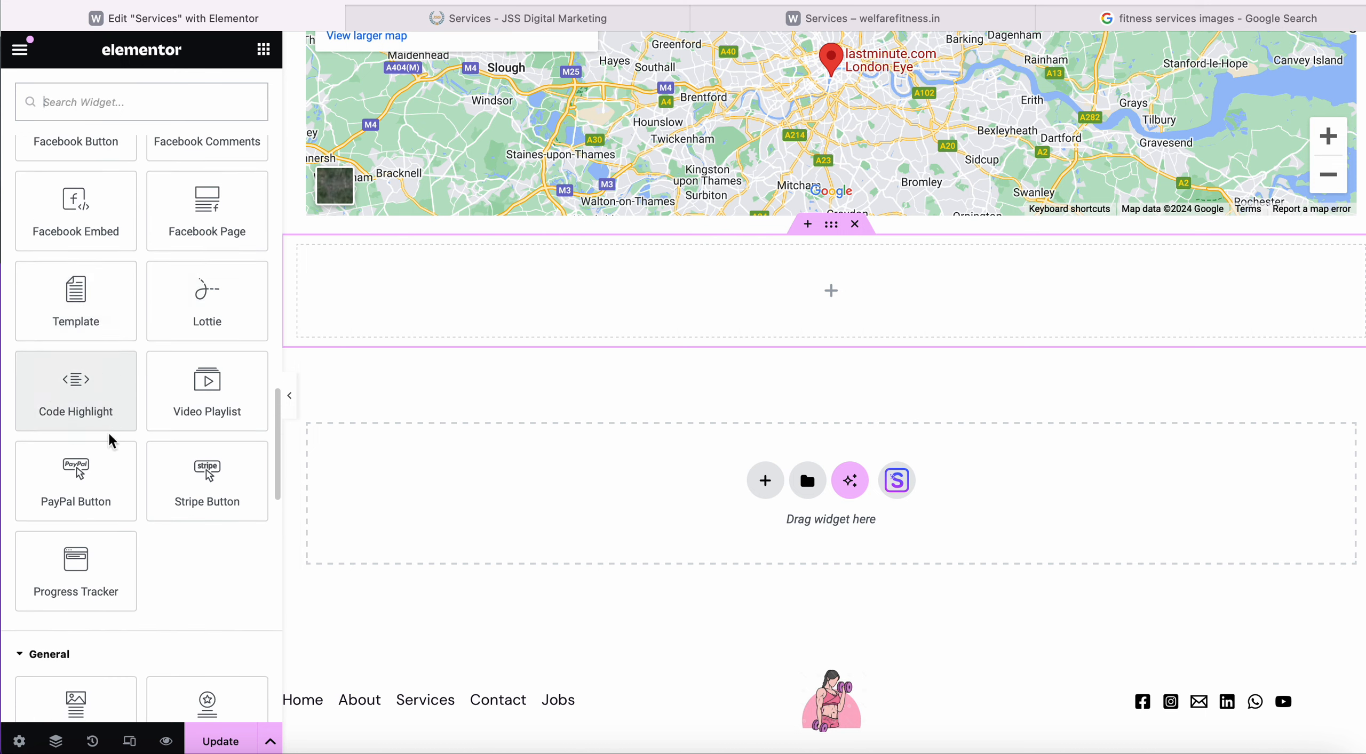
scroll(109, 435, down, 6)
scroll(108, 432, down, 12)
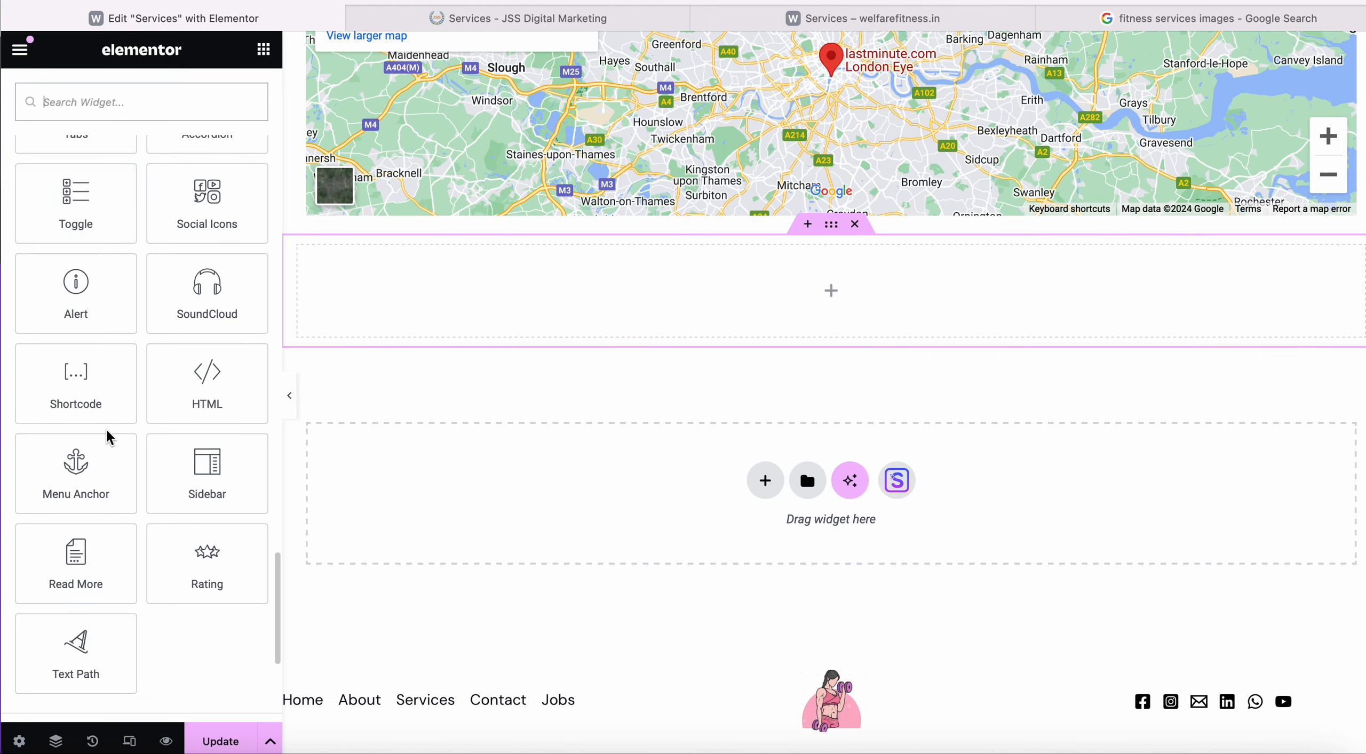
scroll(107, 433, down, 7)
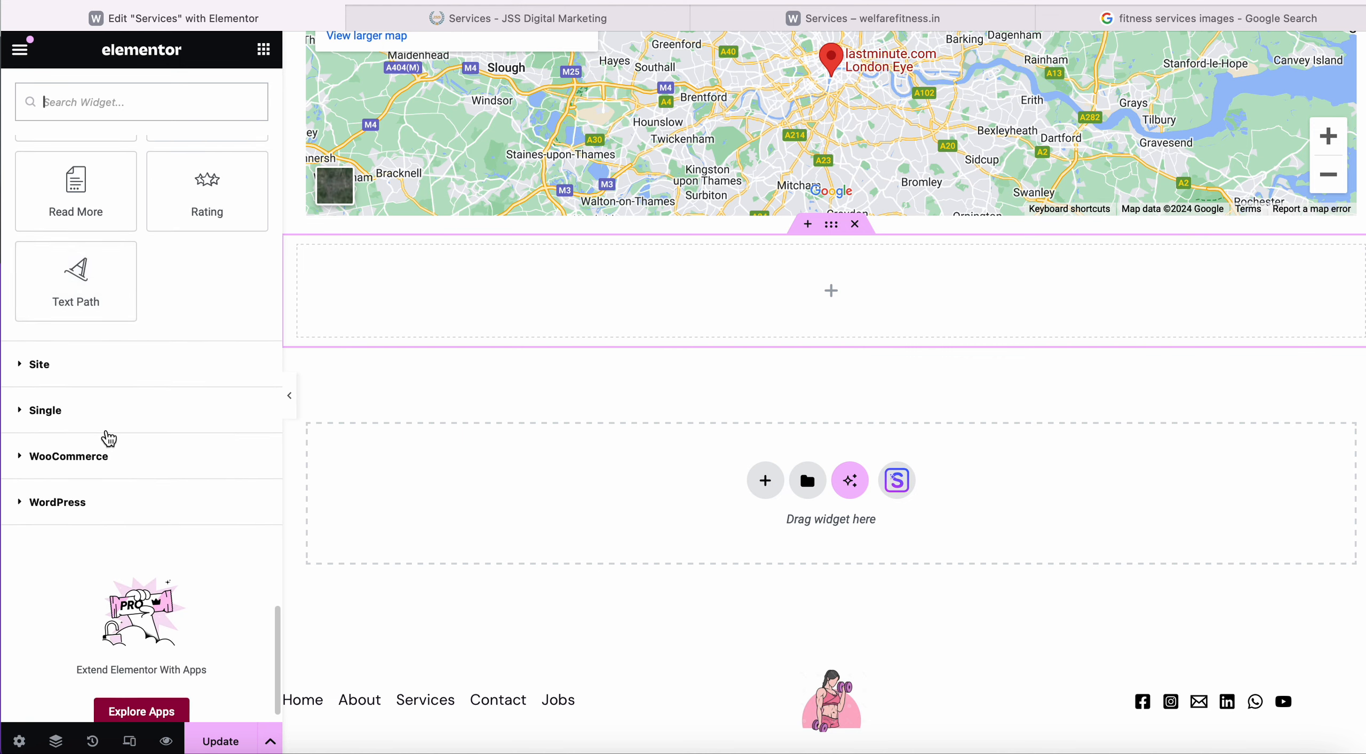
scroll(109, 437, up, 20)
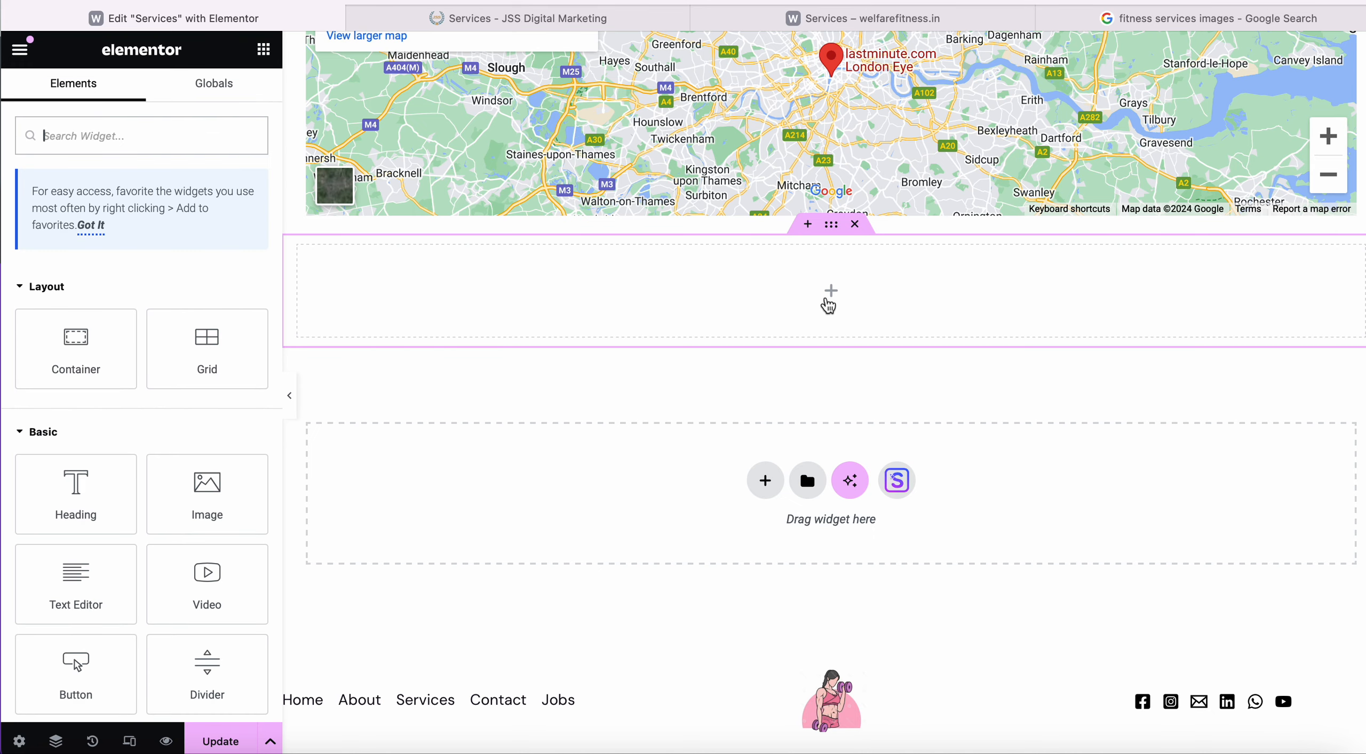
scroll(147, 579, down, 7)
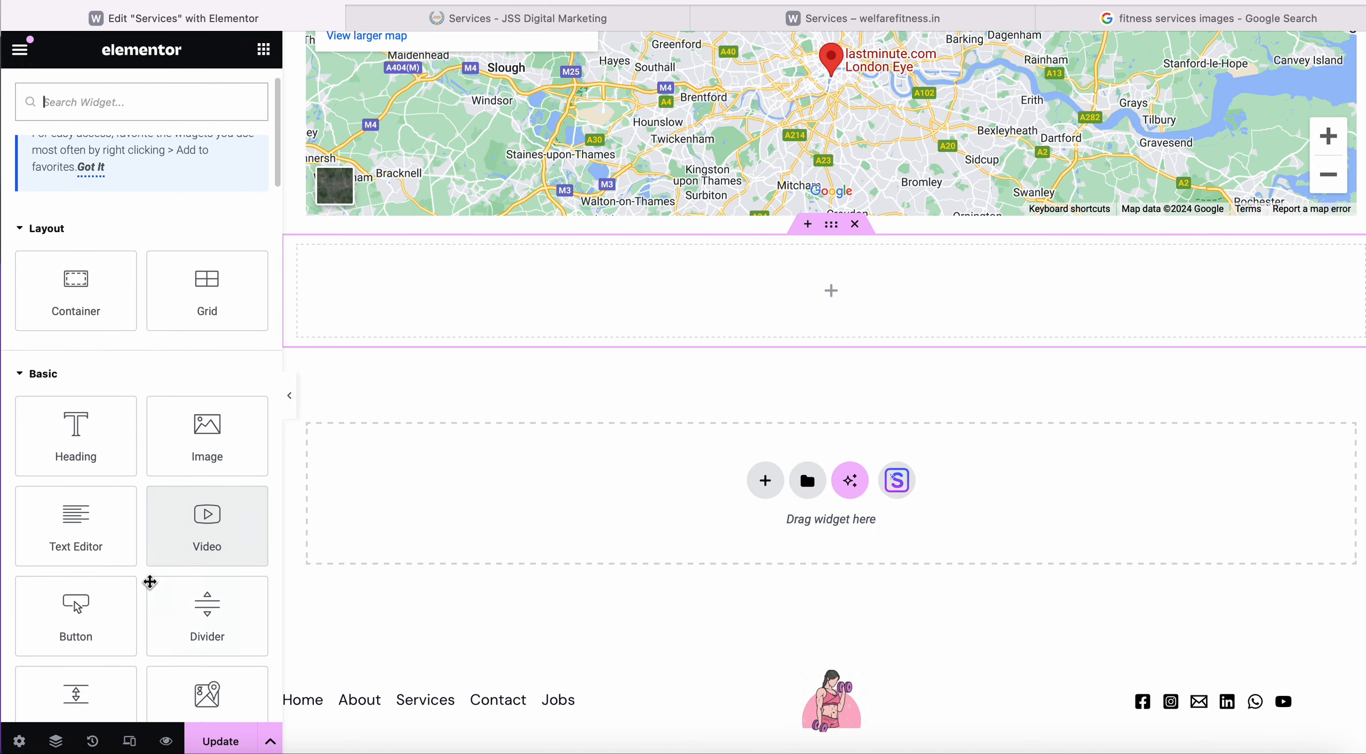
scroll(150, 582, down, 6)
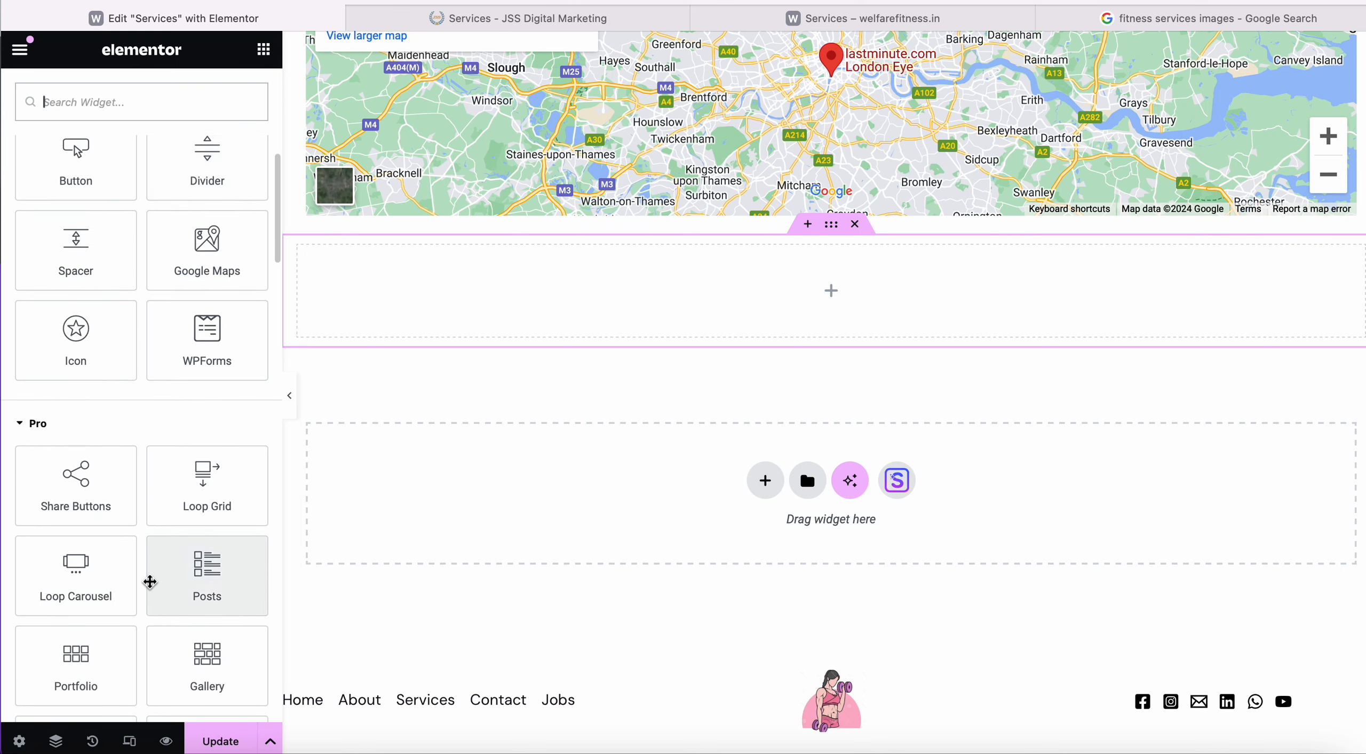
scroll(150, 582, down, 6)
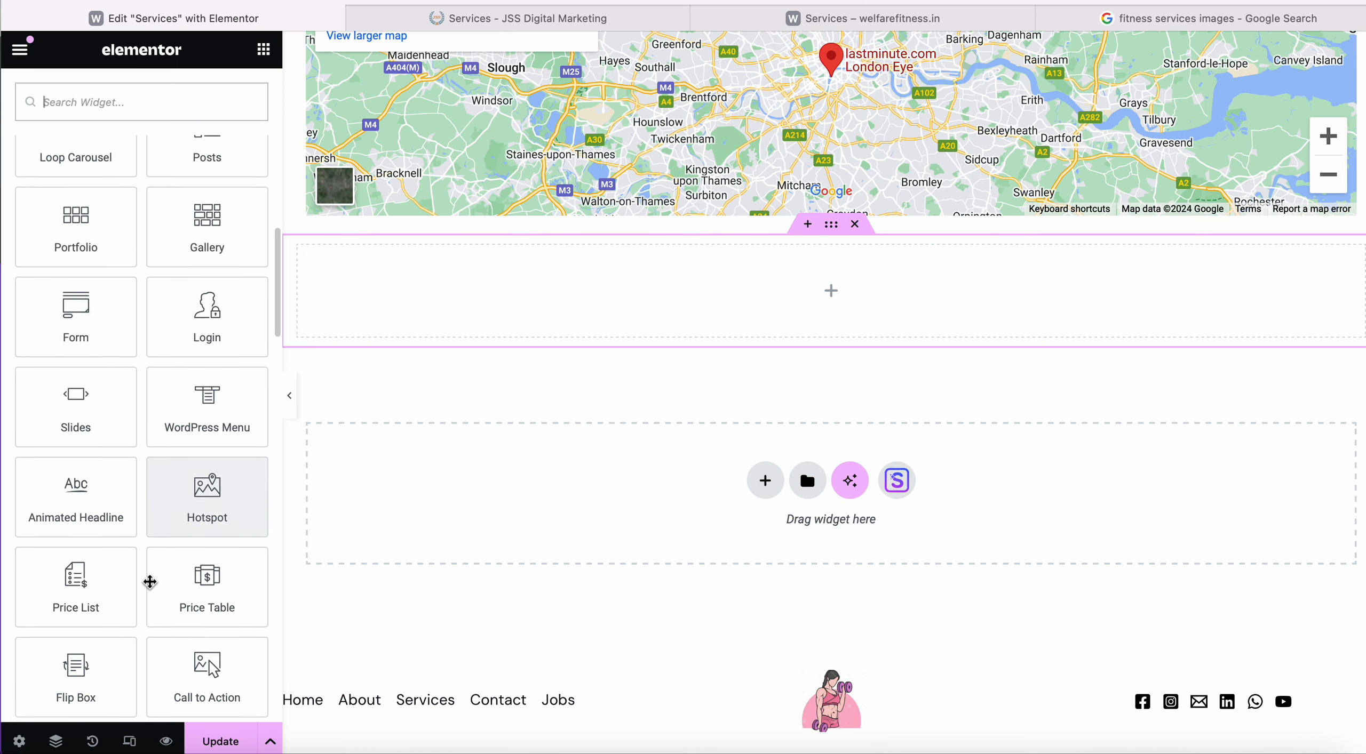
scroll(198, 432, up, 12)
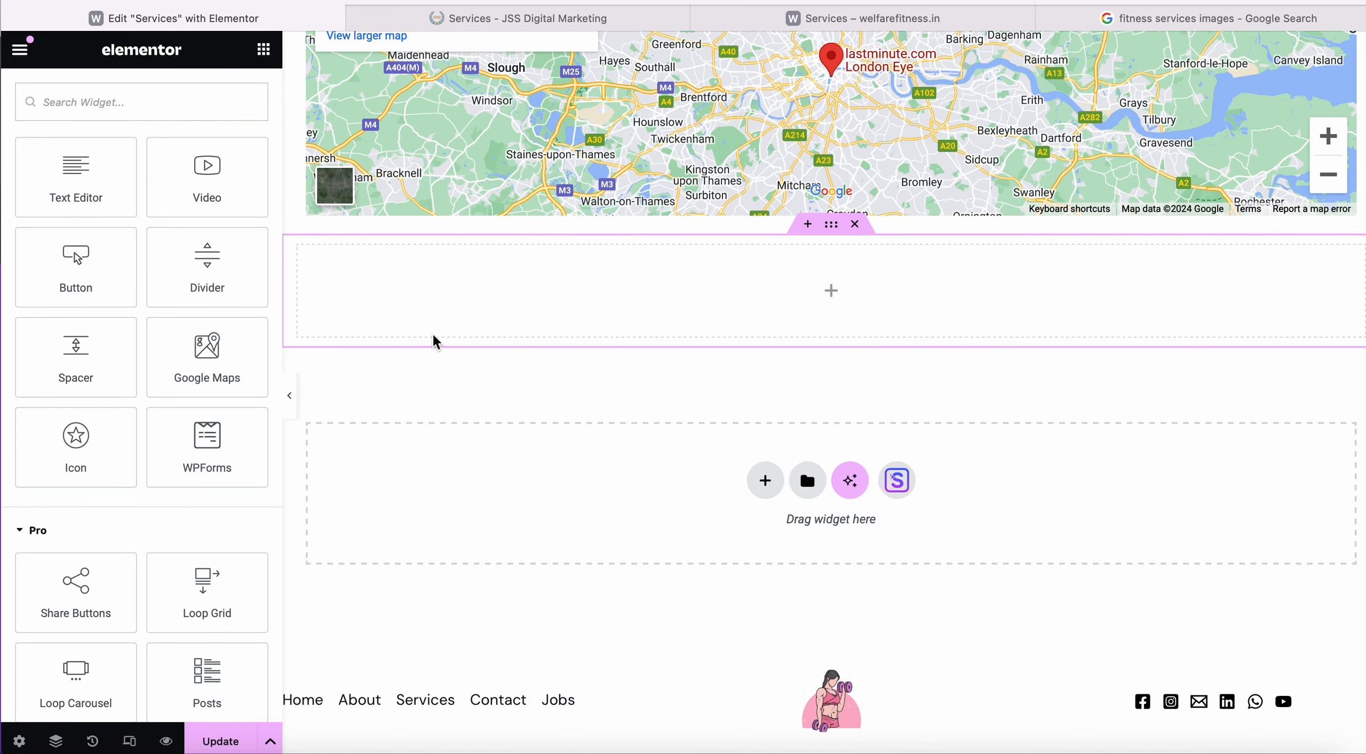
scroll(493, 234, up, 20)
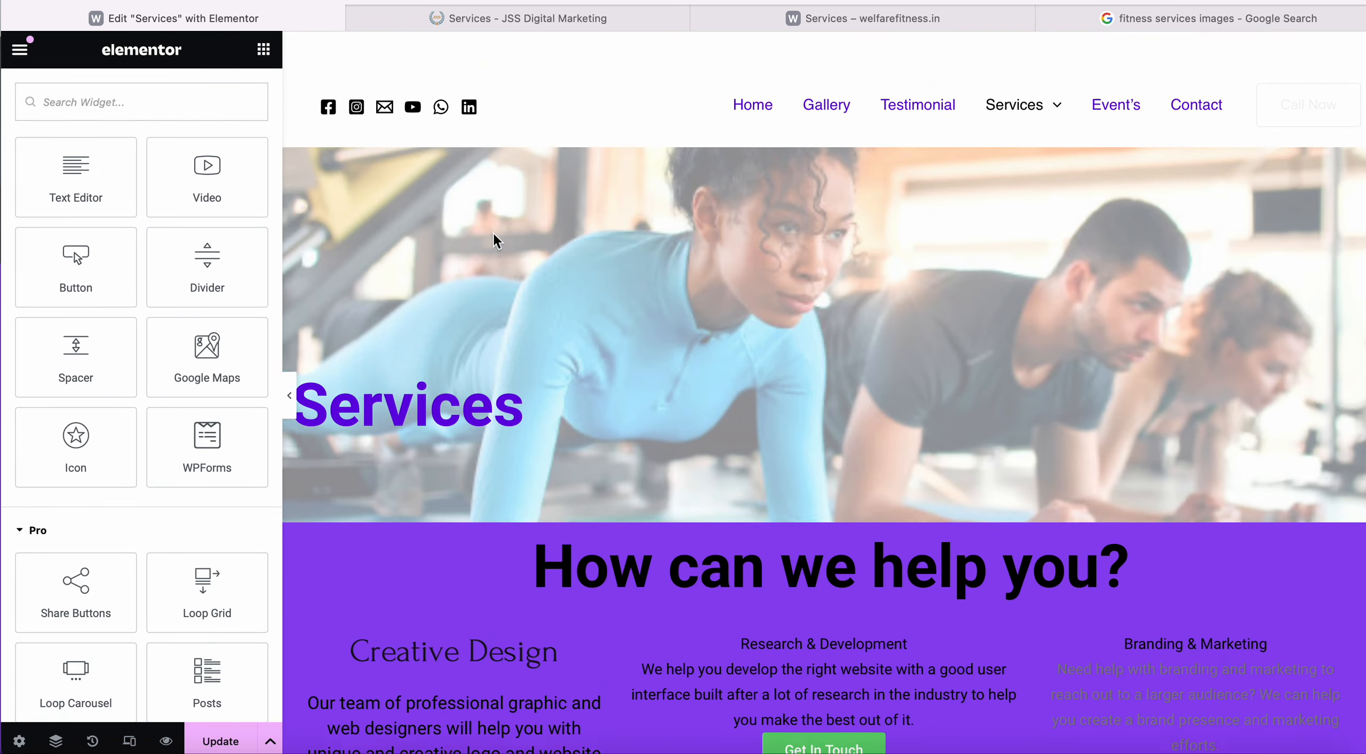
scroll(493, 233, down, 2)
scroll(493, 233, up, 2)
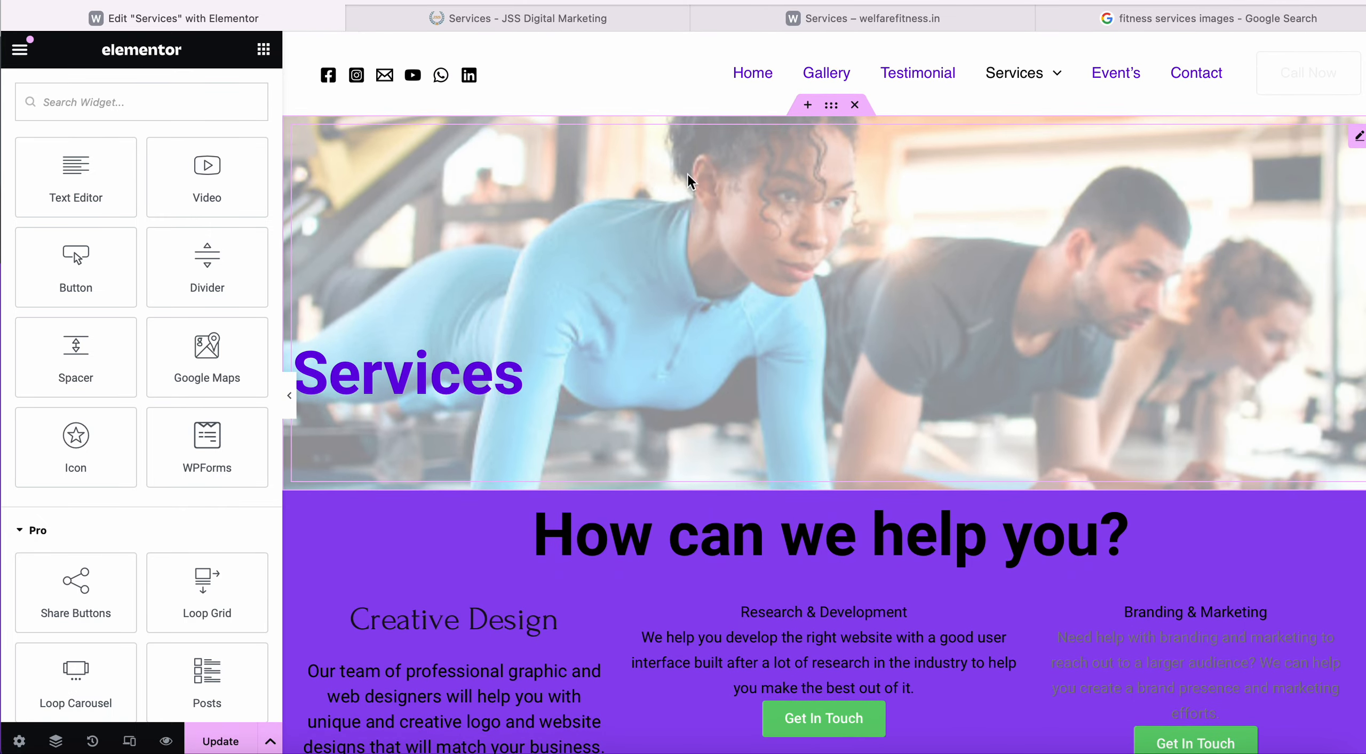
scroll(774, 310, down, 3)
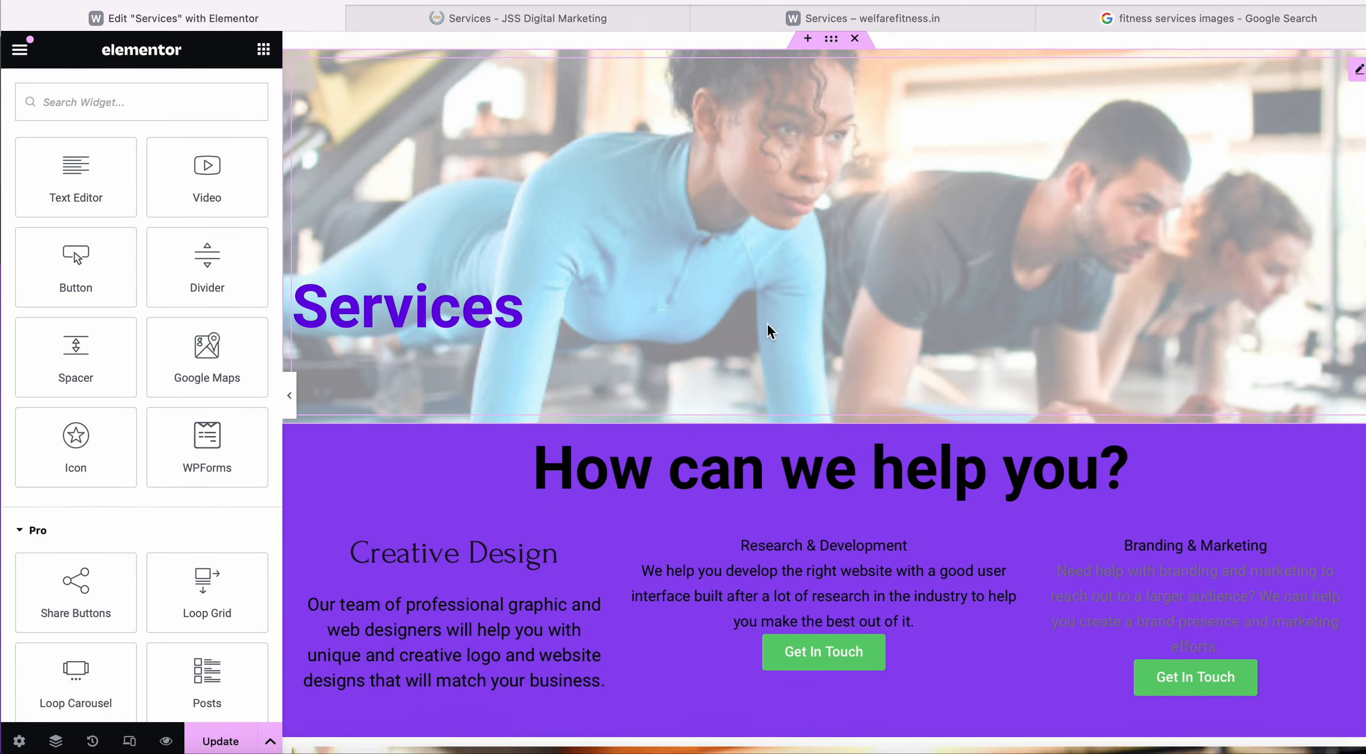
scroll(604, 506, down, 9)
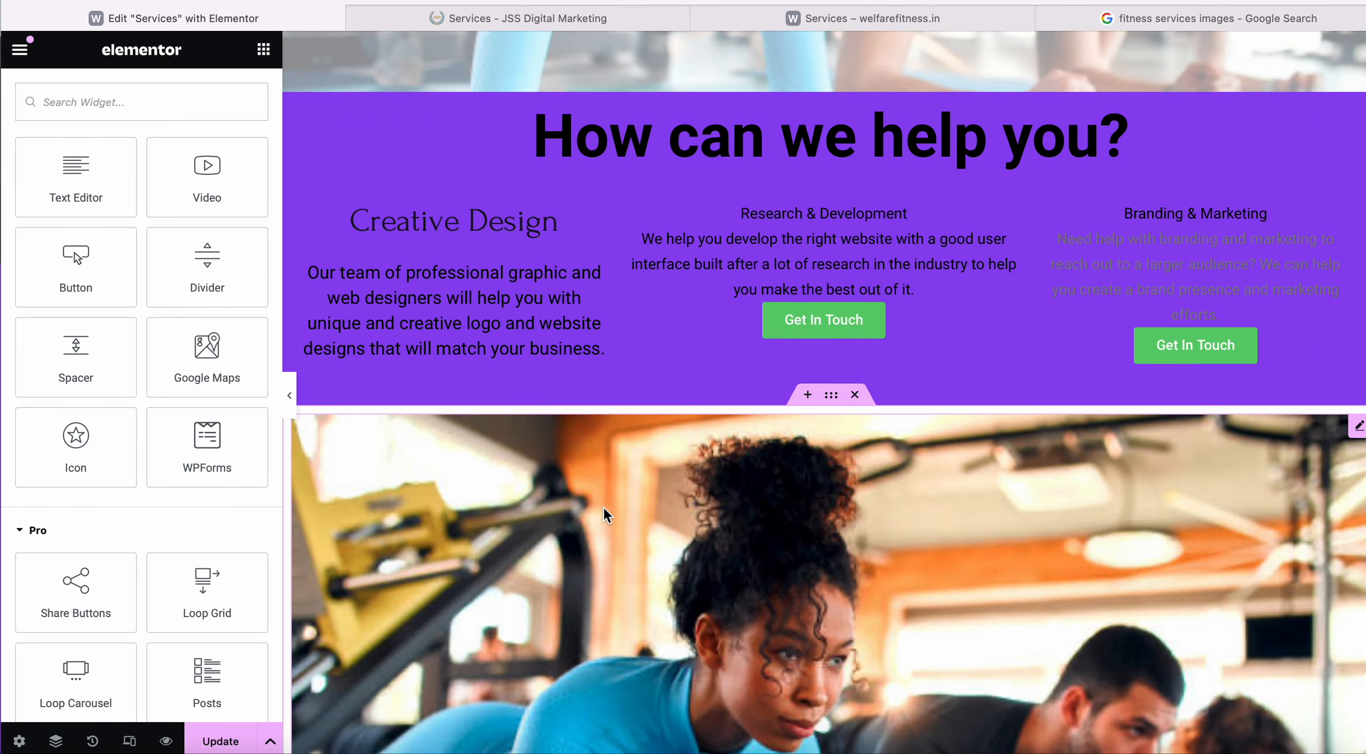
scroll(687, 404, down, 15)
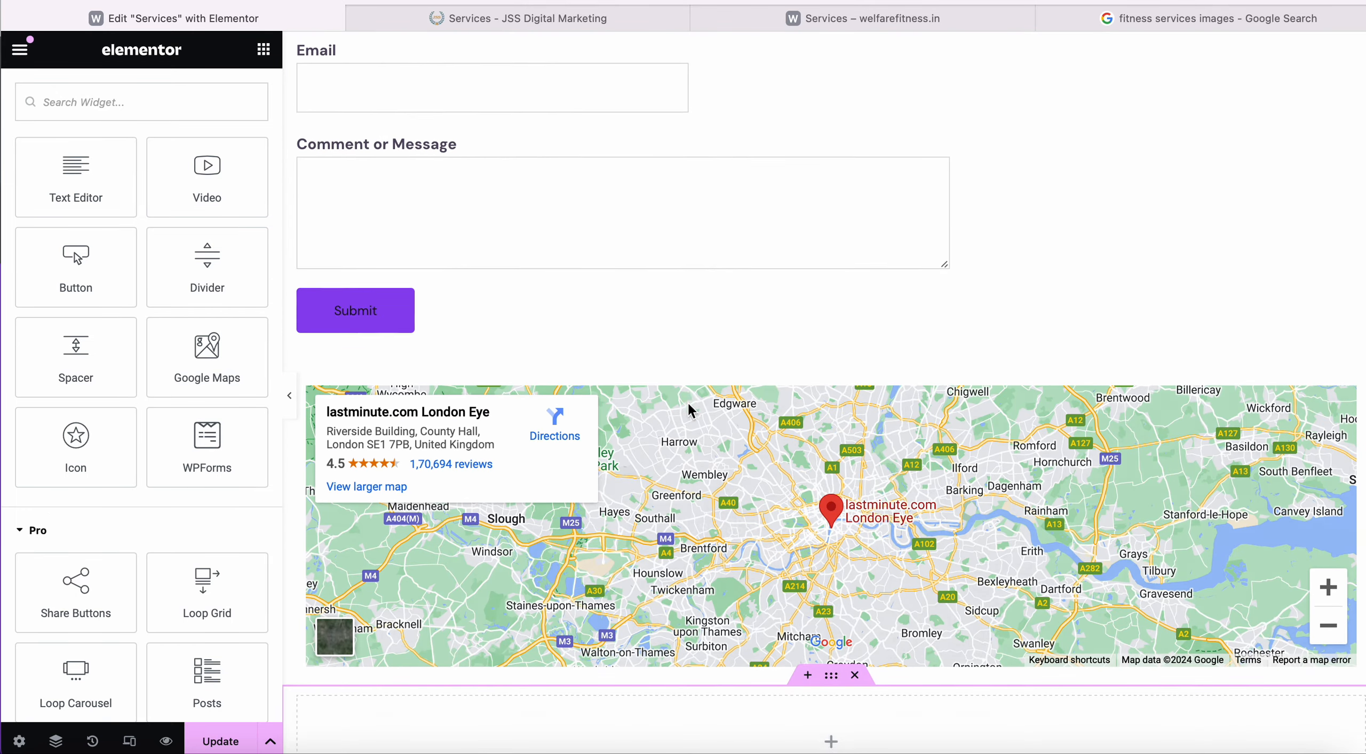
scroll(687, 401, up, 4)
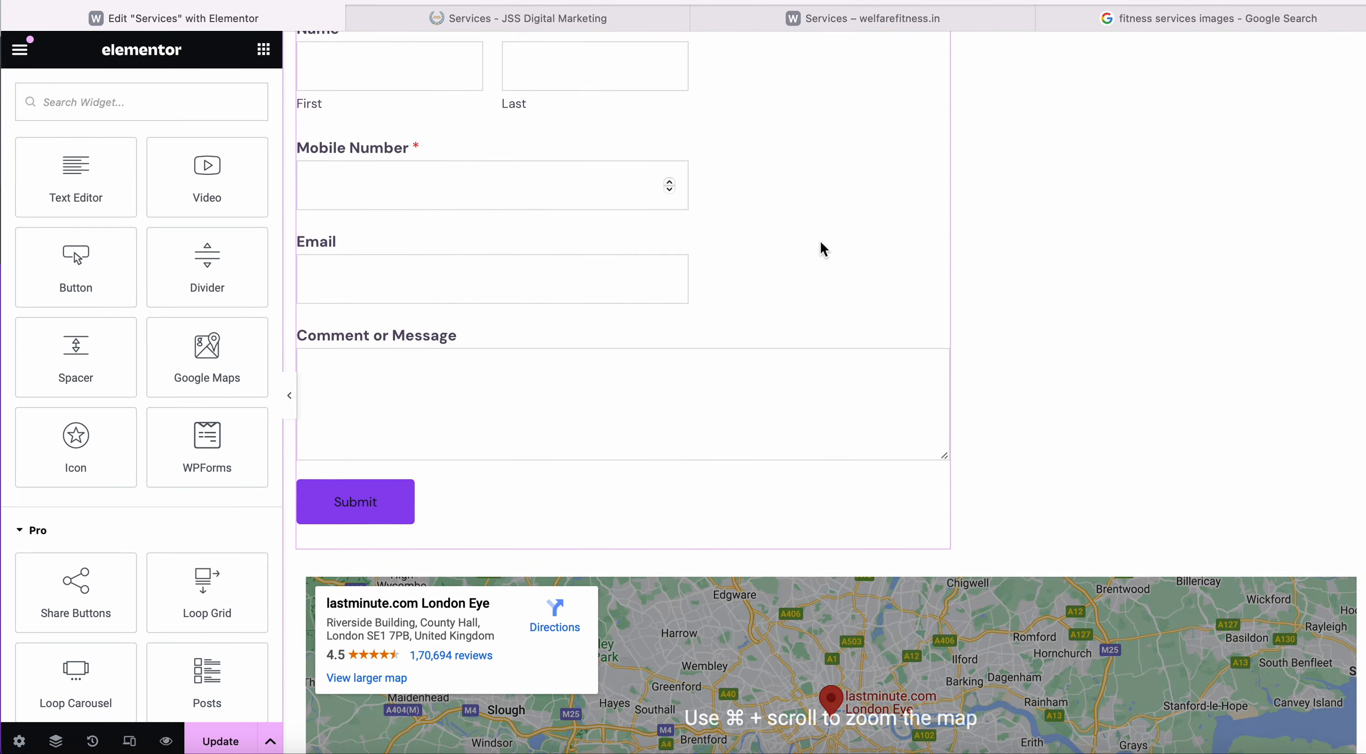
scroll(1093, 198, down, 12)
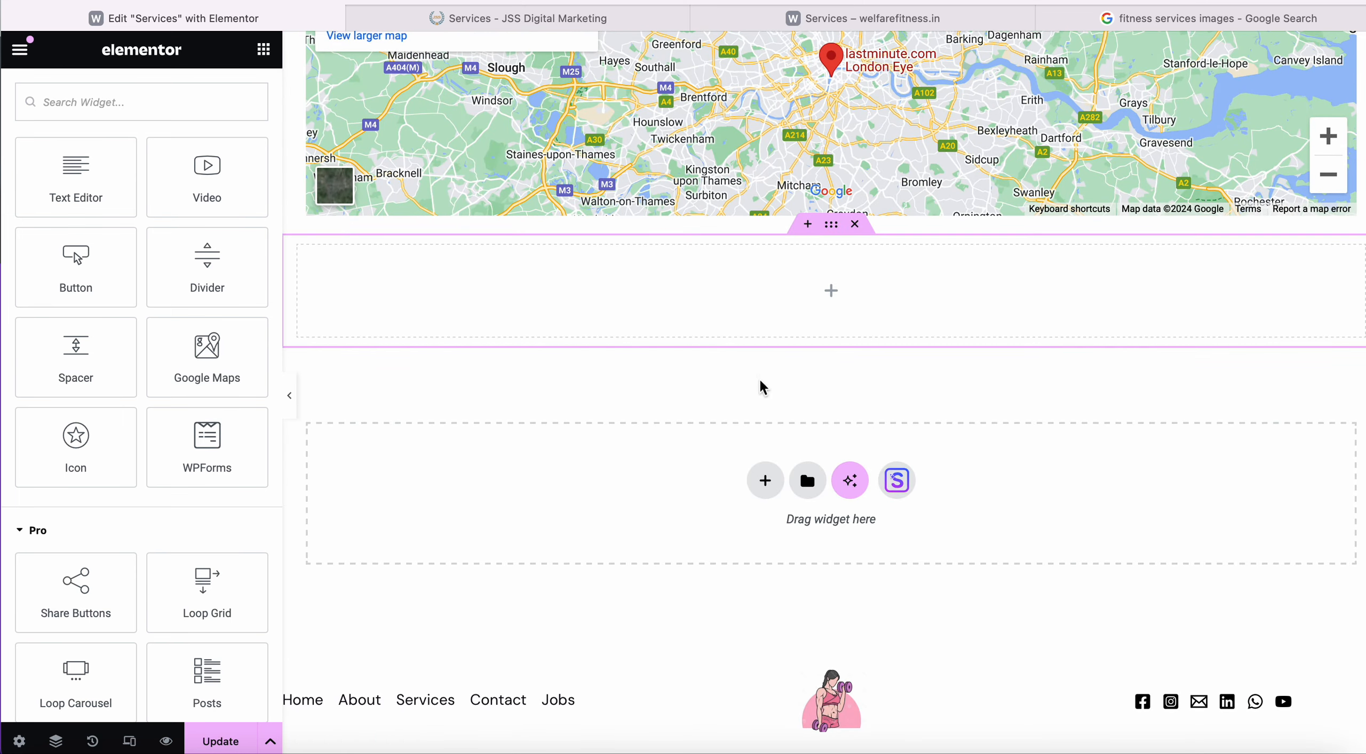
scroll(765, 393, up, 20)
click(856, 24)
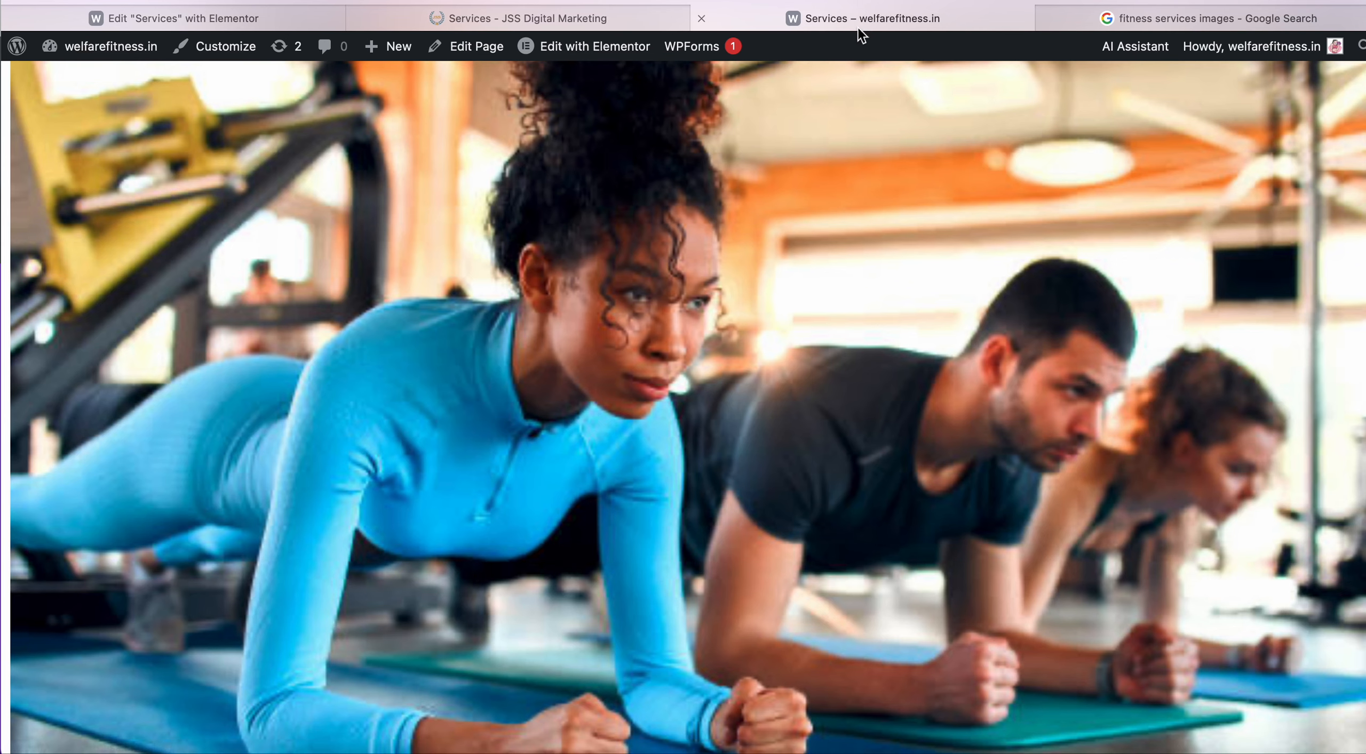
Check the JSS and fitness-images tabs, then load fortishealthcare.com in a new tab.
click(566, 18)
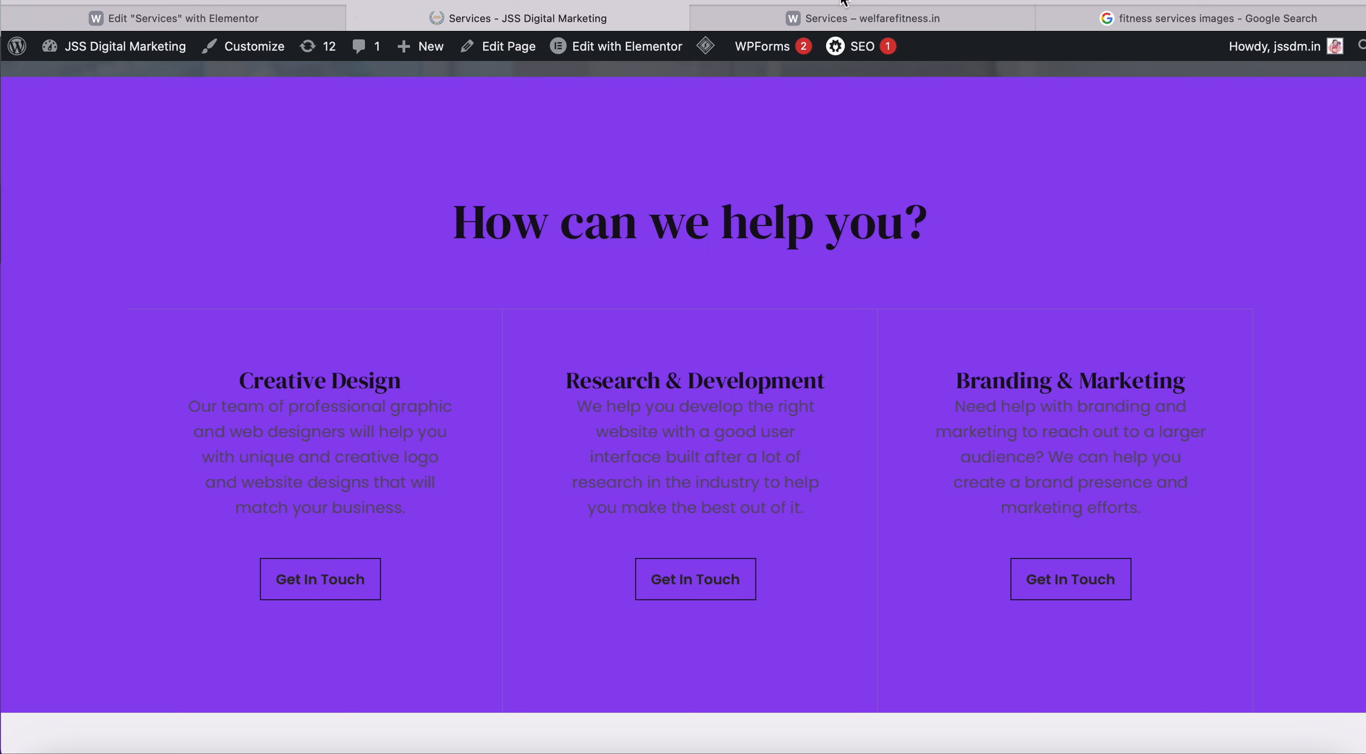
click(1127, 16)
key(super+t)
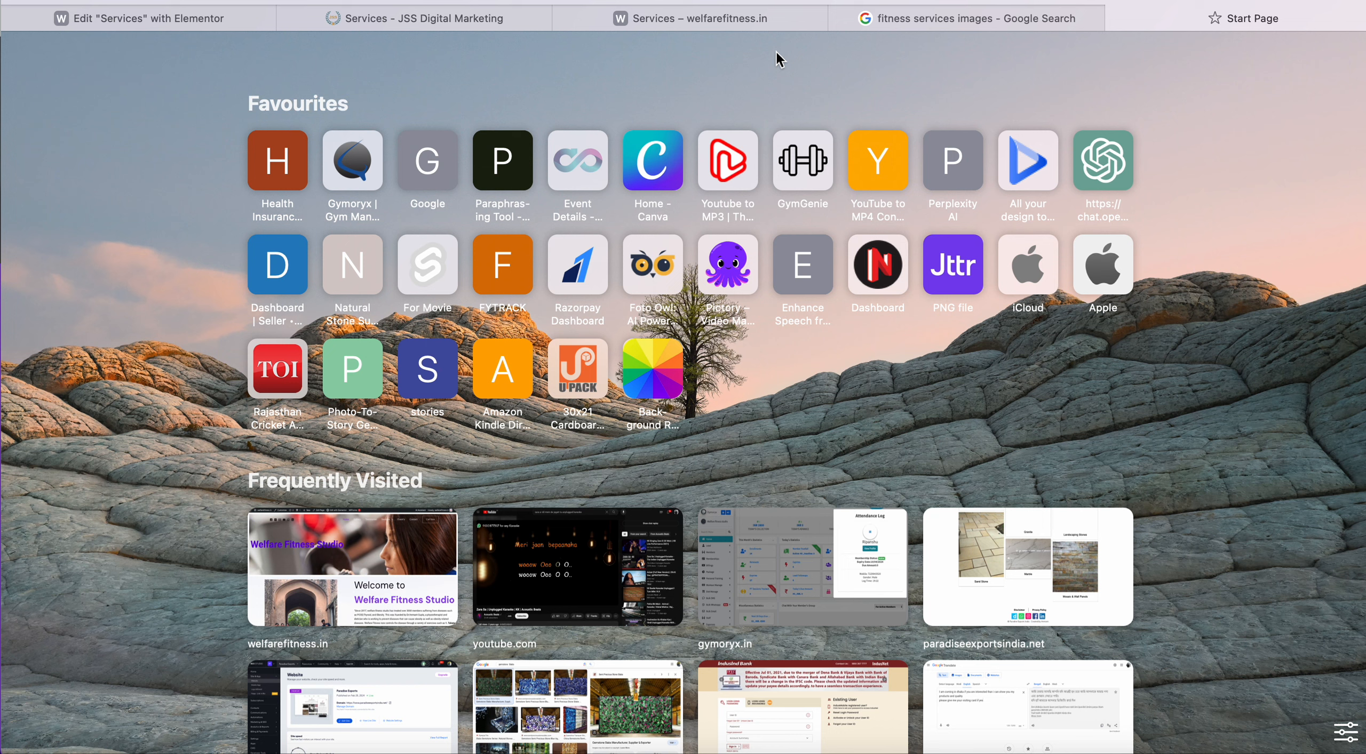
text(h)
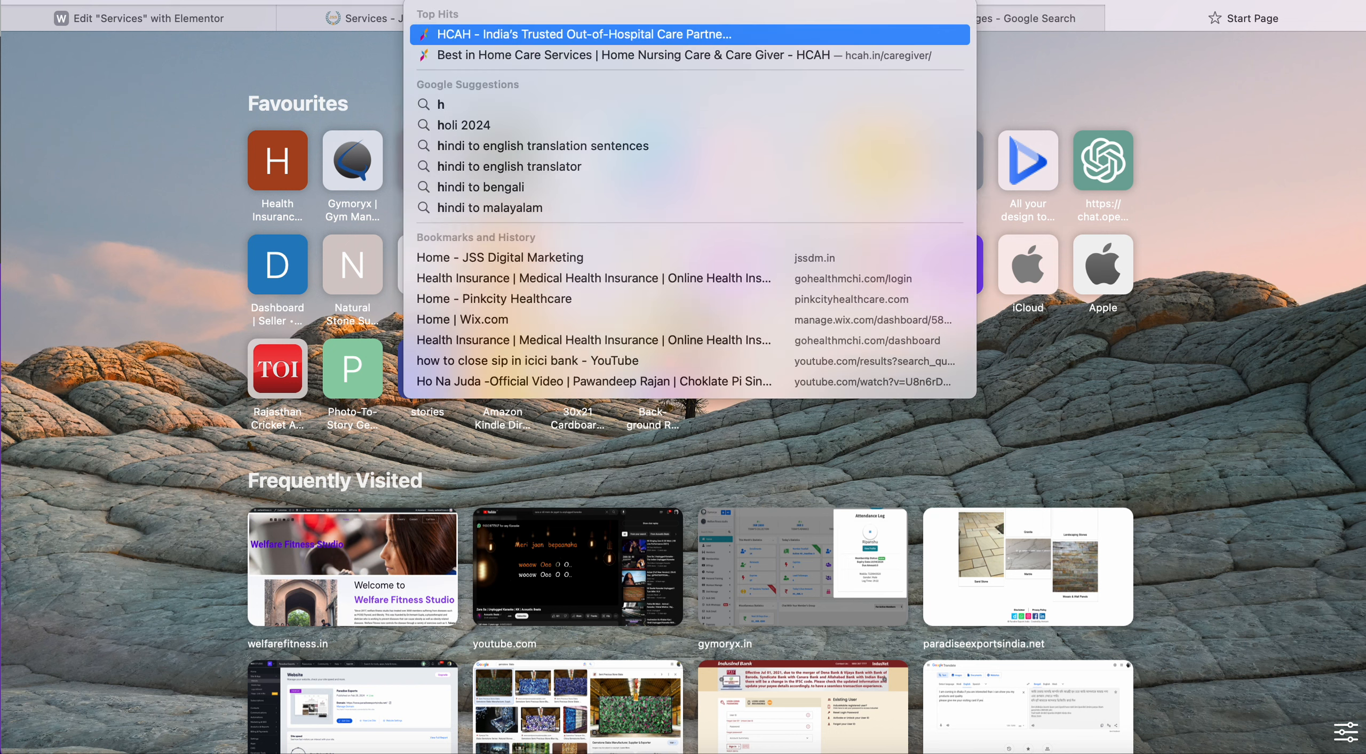
key(BackSpace)
key(BackSpace)
text(fort)
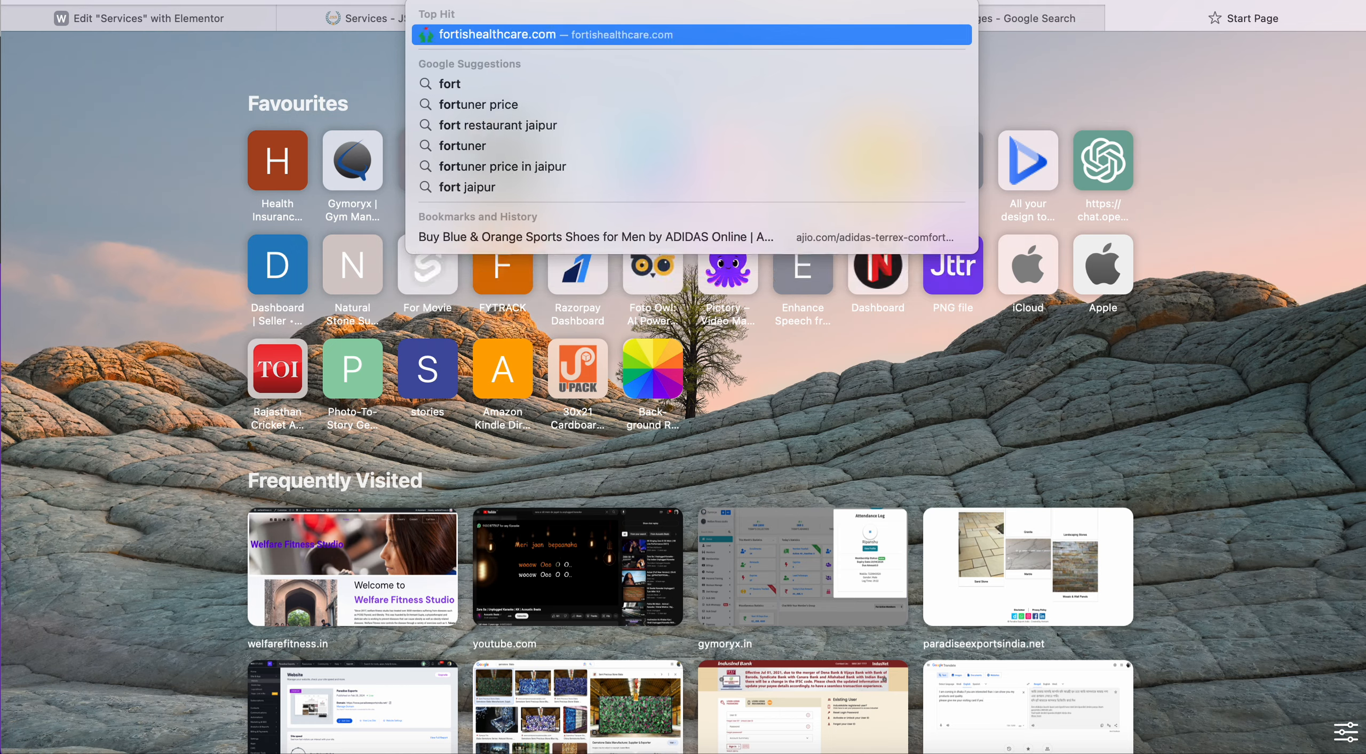
key(Return)
scroll(586, 441, down, 20)
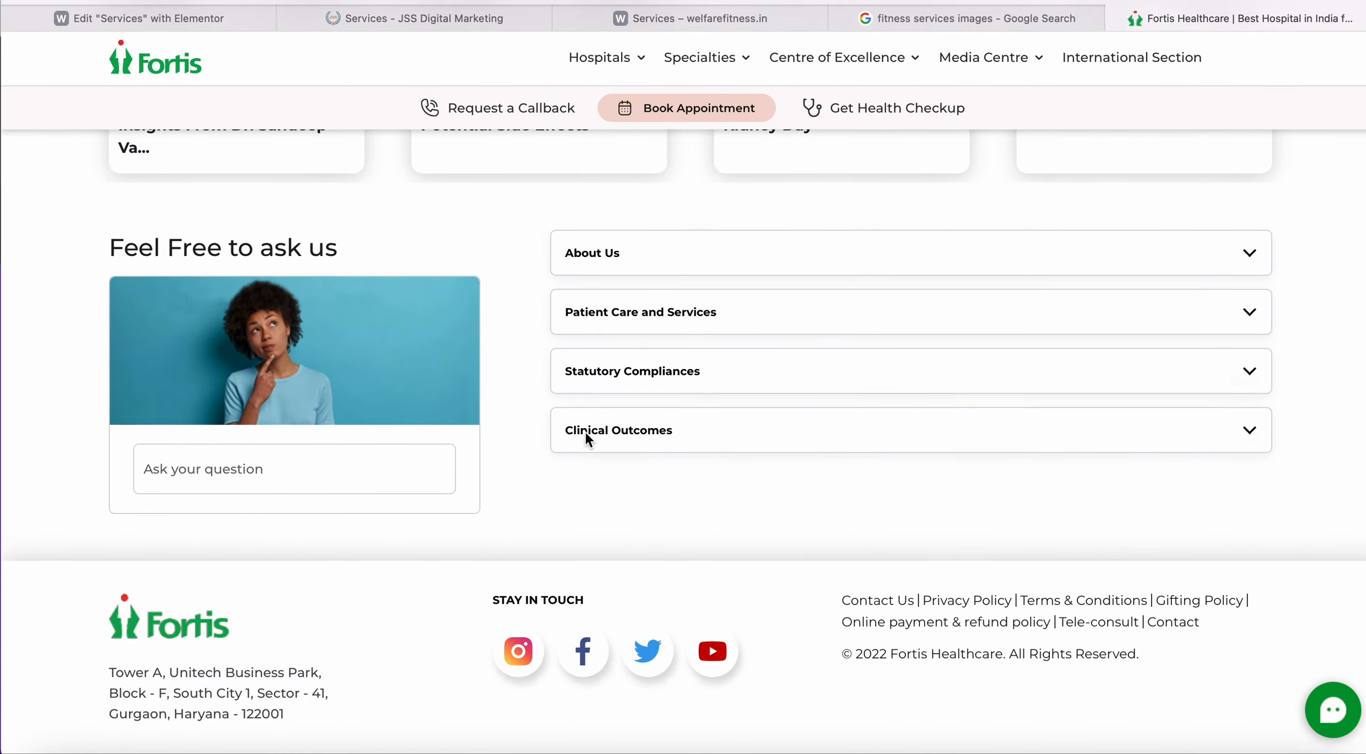
key(Home)
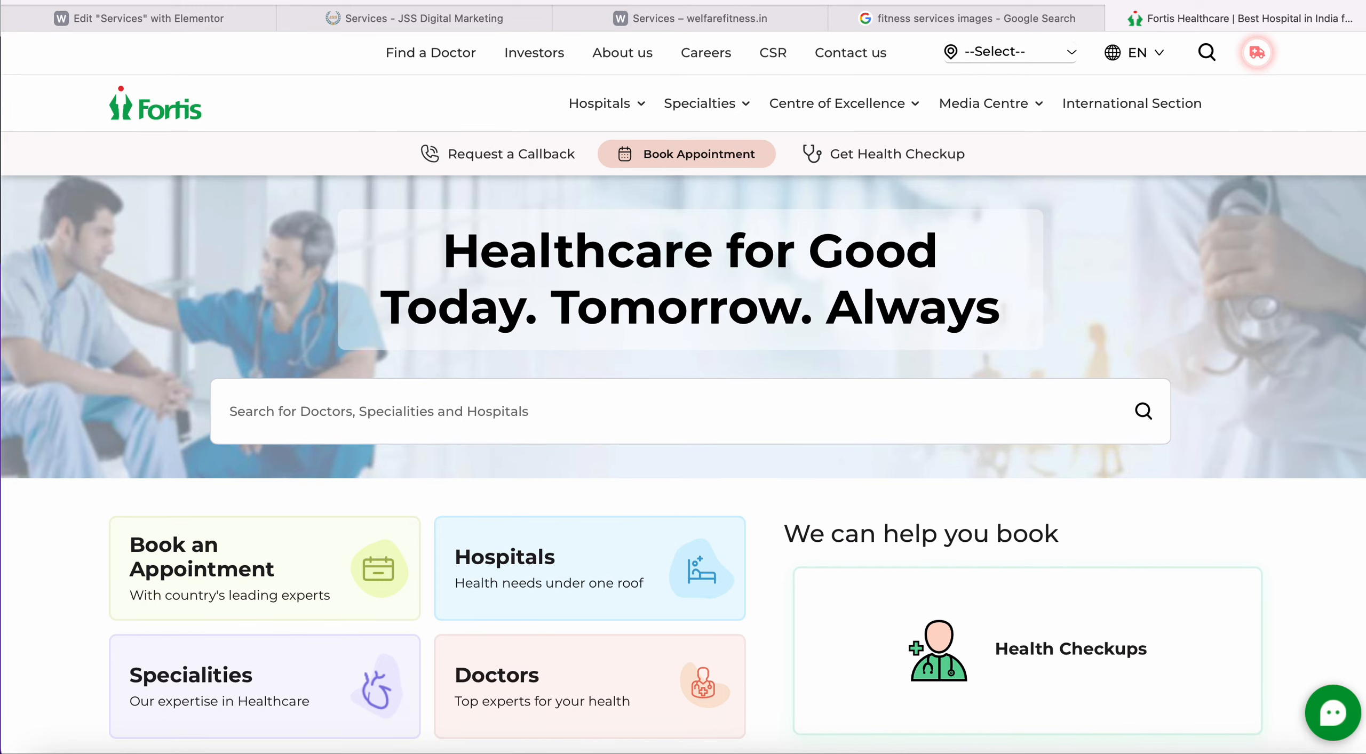
Load kkhealthathome.in and scroll through its About page.
click(817, 0)
text(kkh)
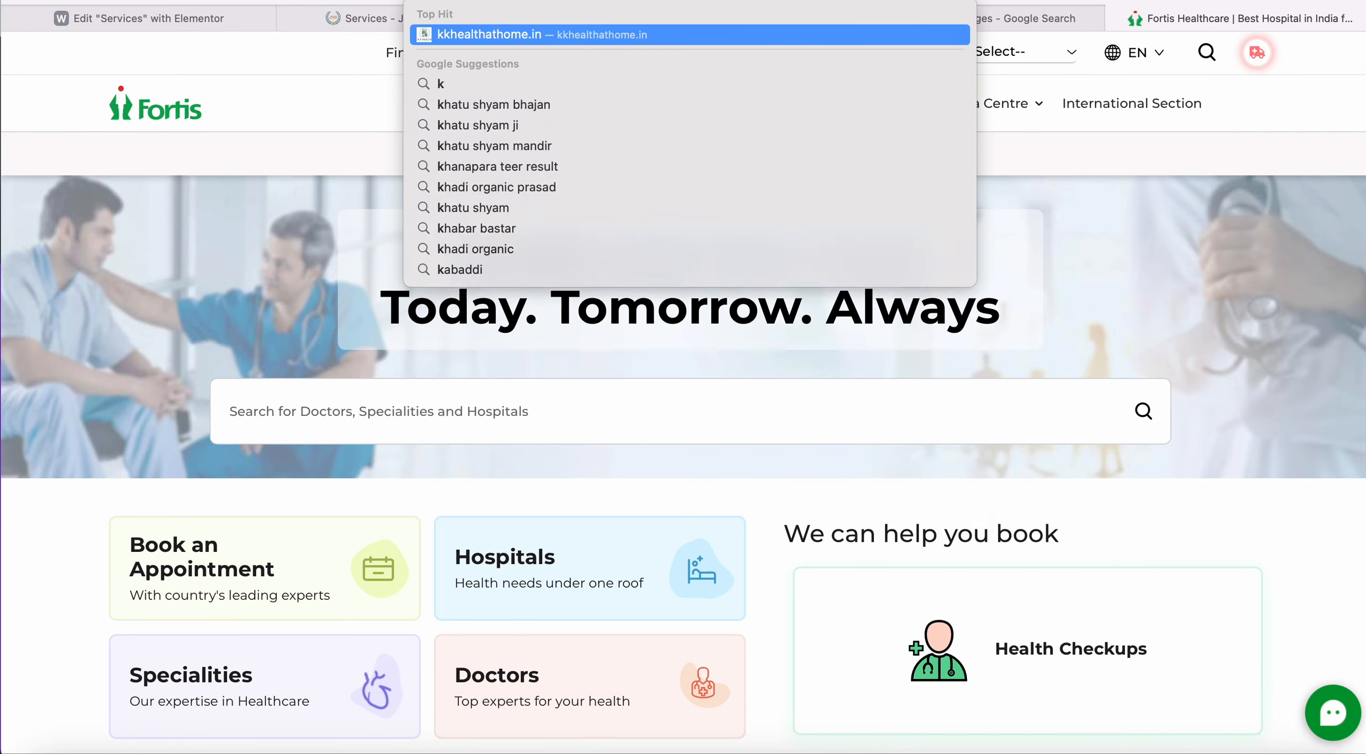
key(Return)
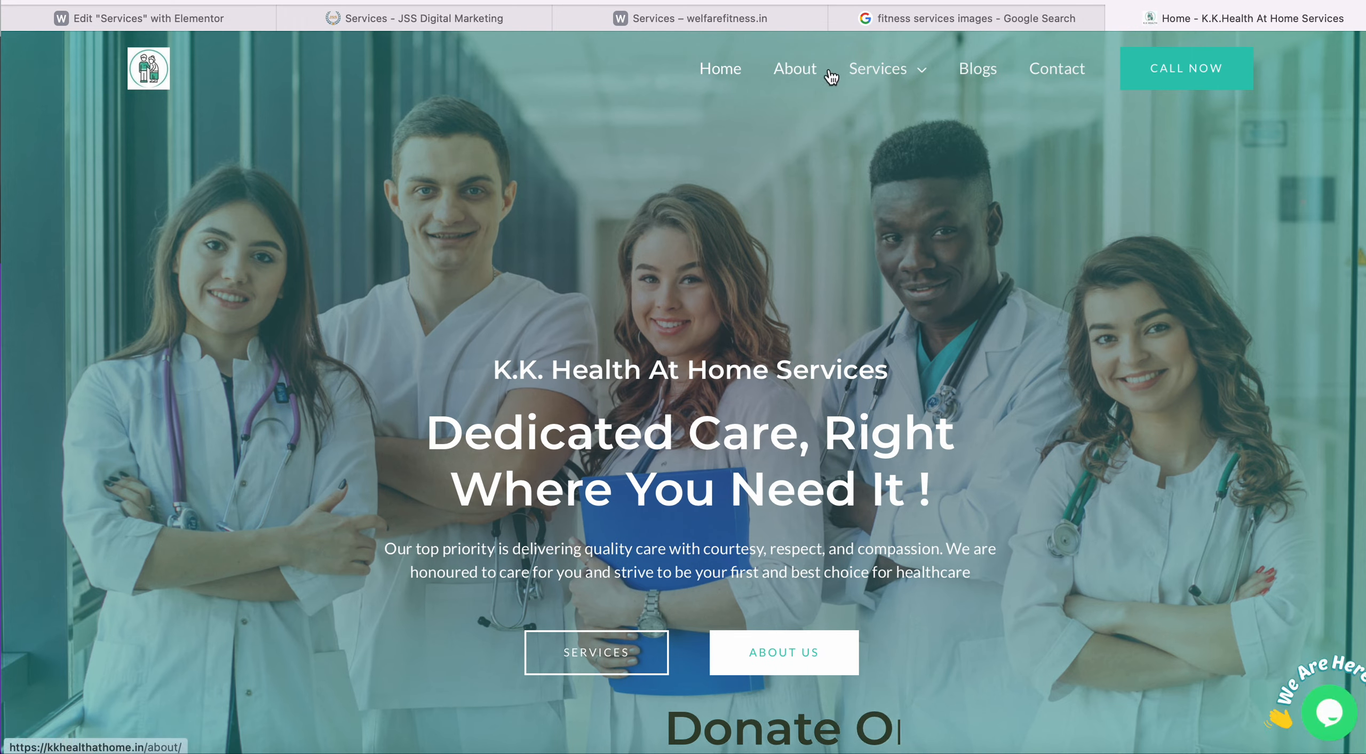
click(793, 75)
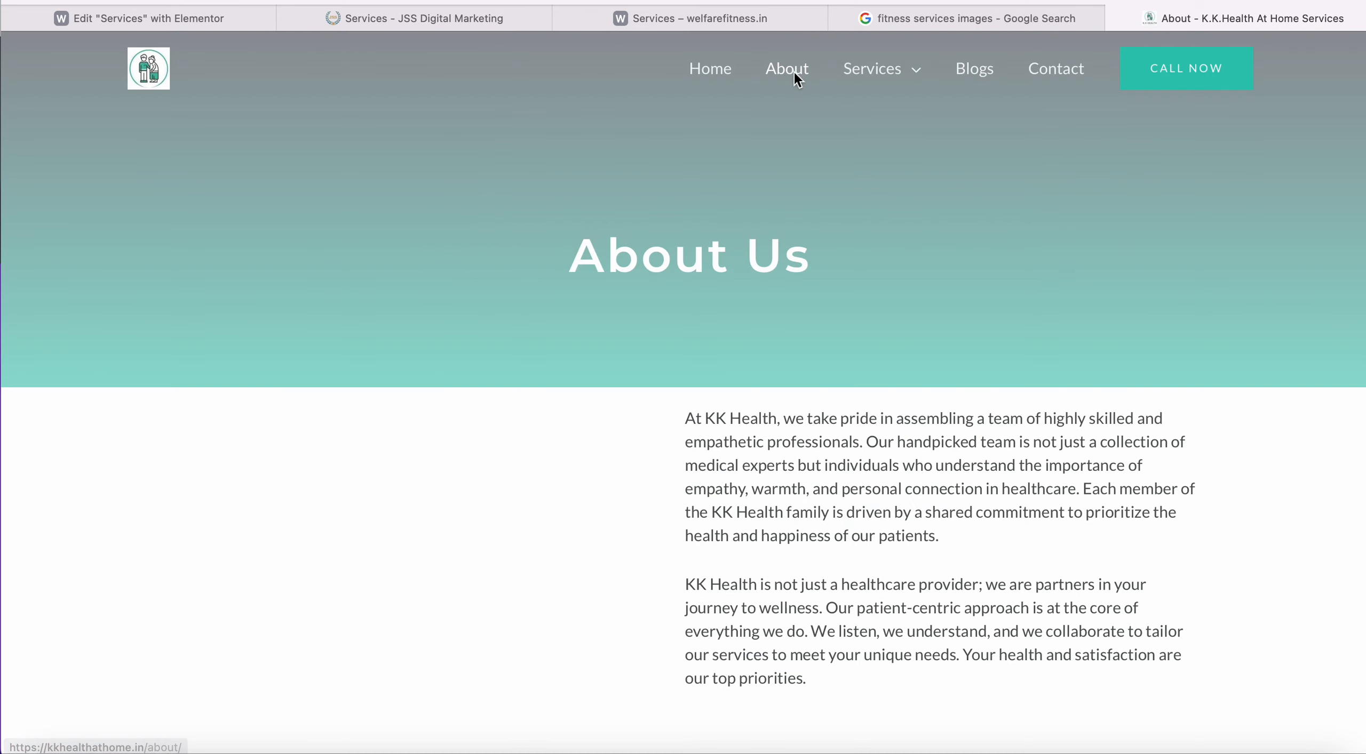
scroll(657, 315, down, 15)
scroll(658, 320, down, 1)
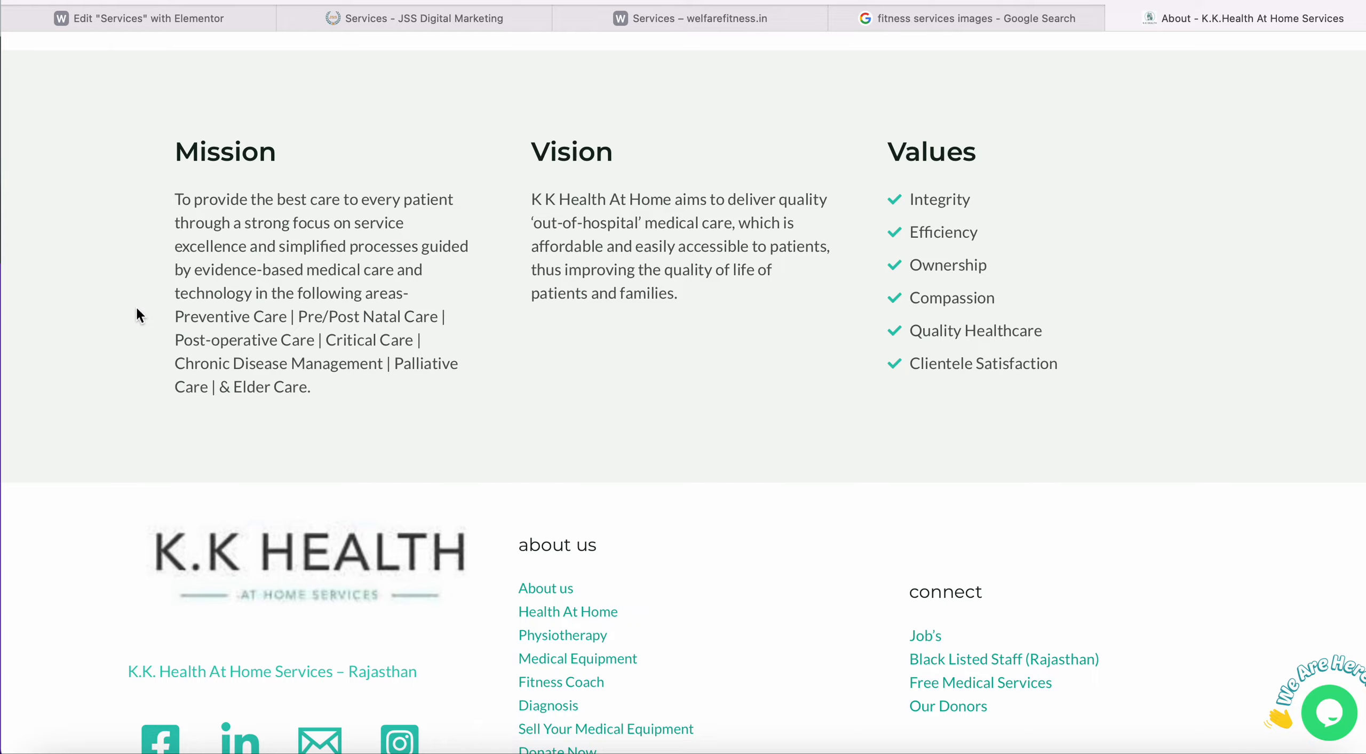
scroll(137, 309, down, 5)
scroll(135, 311, up, 7)
scroll(122, 360, down, 9)
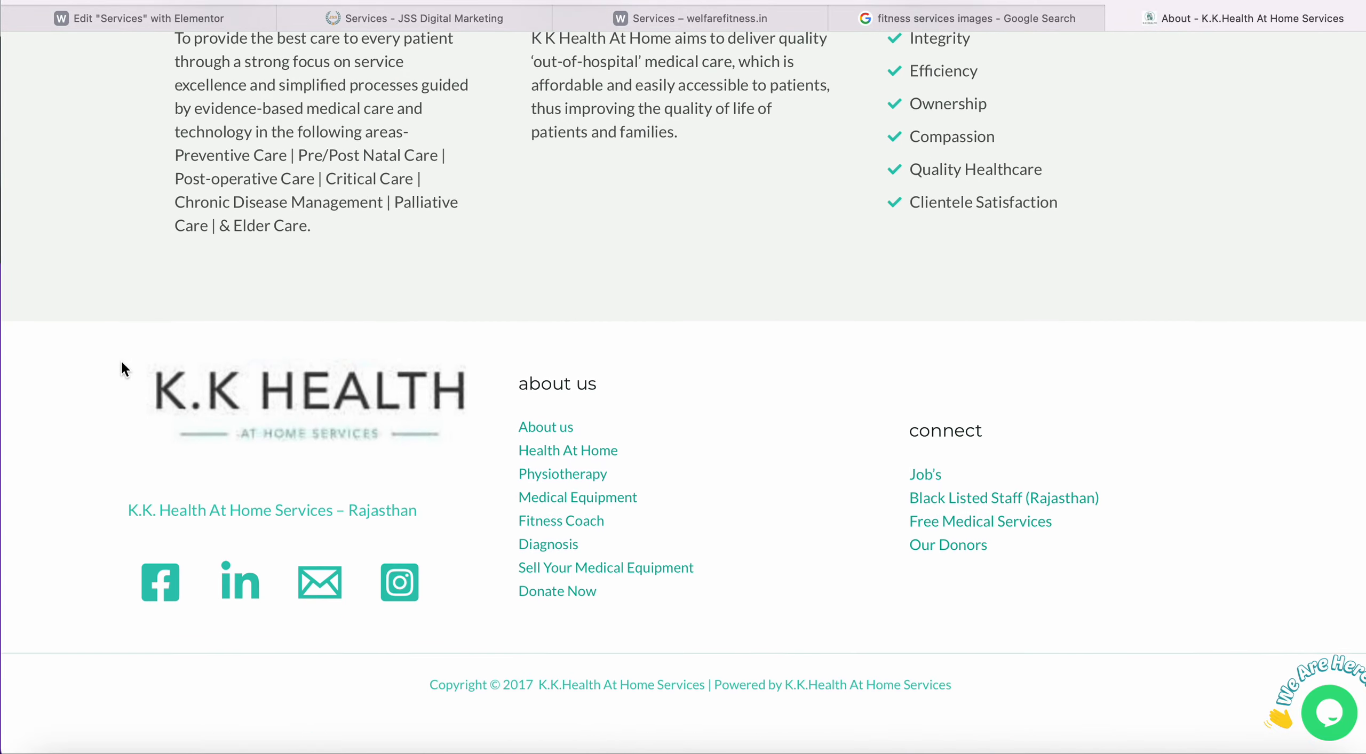
scroll(121, 361, up, 20)
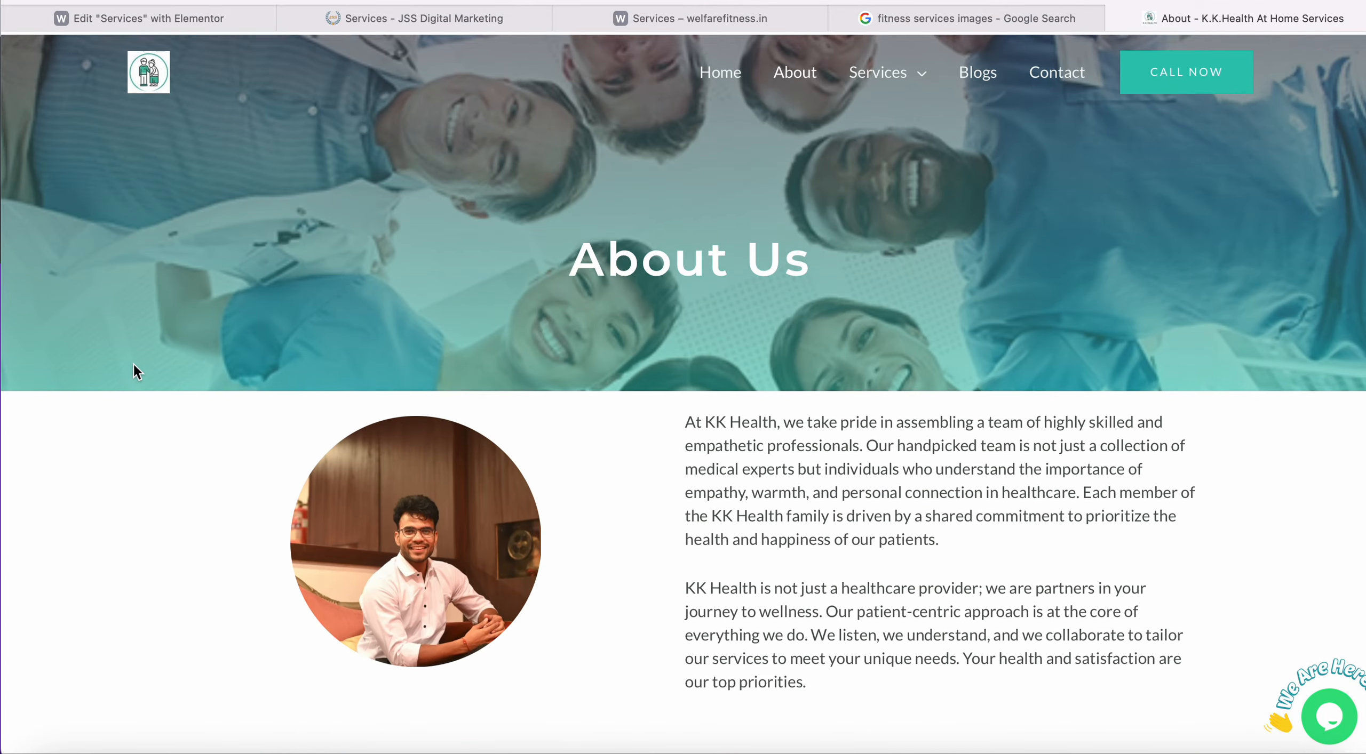
scroll(412, 565, down, 20)
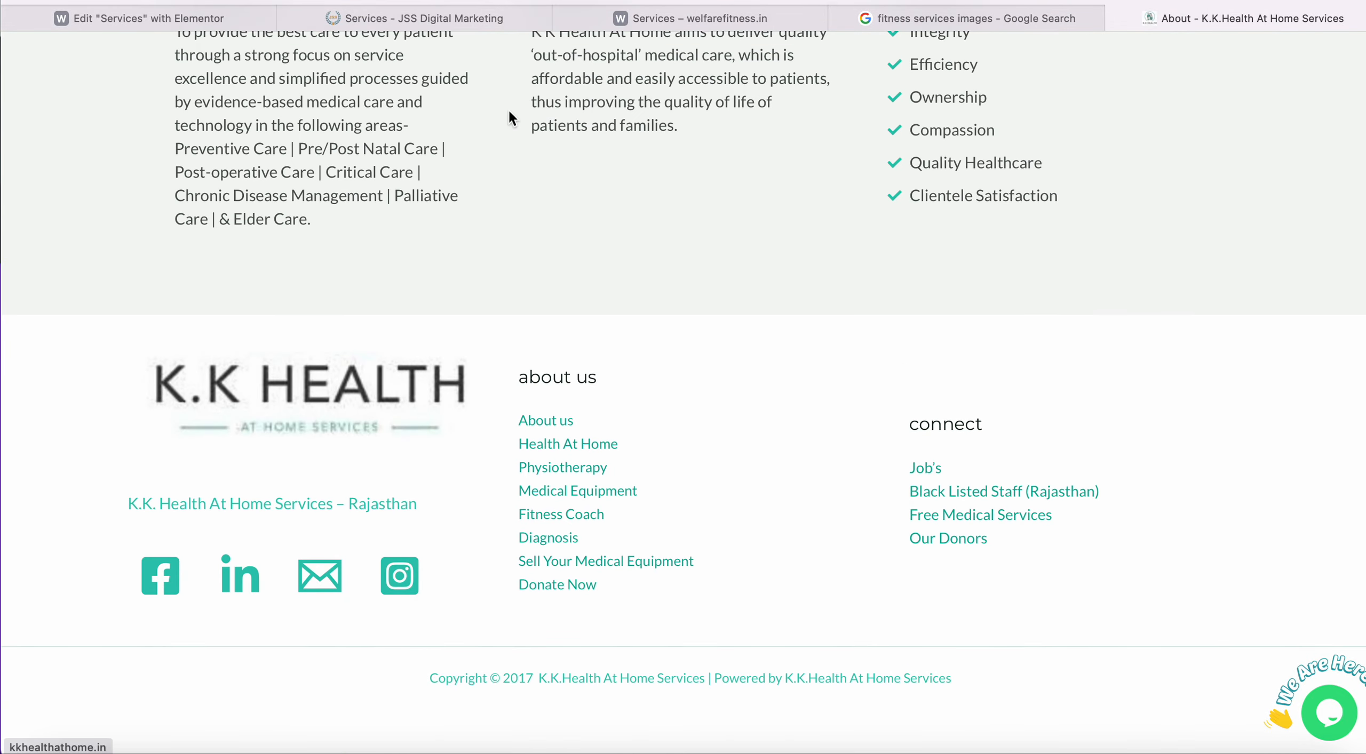
Look over the JSS Digital Marketing Services page again, then return to the Elementor editor.
click(469, 27)
scroll(314, 218, down, 5)
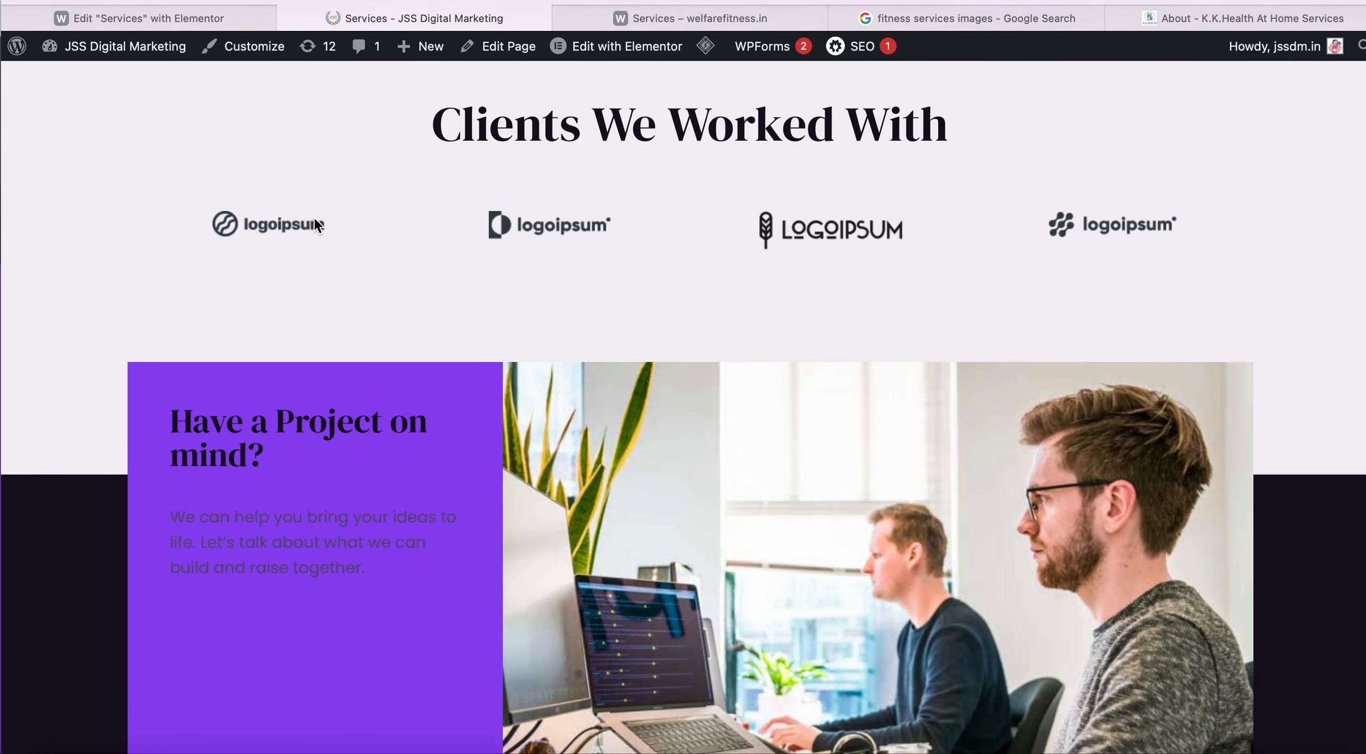
scroll(314, 218, down, 10)
scroll(314, 222, up, 5)
scroll(295, 207, down, 5)
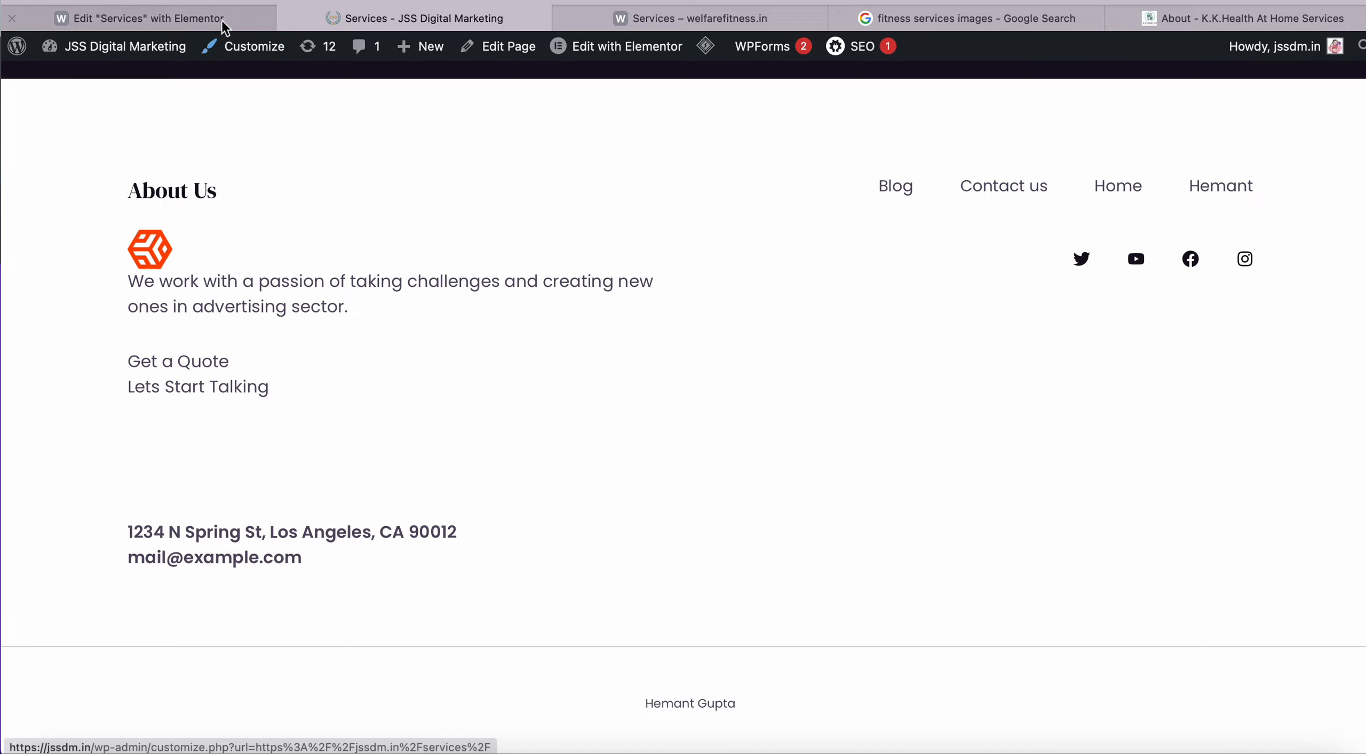
click(224, 24)
Open Page Settings for Services, showing title Services, status Published and default layout.
scroll(397, 213, down, 20)
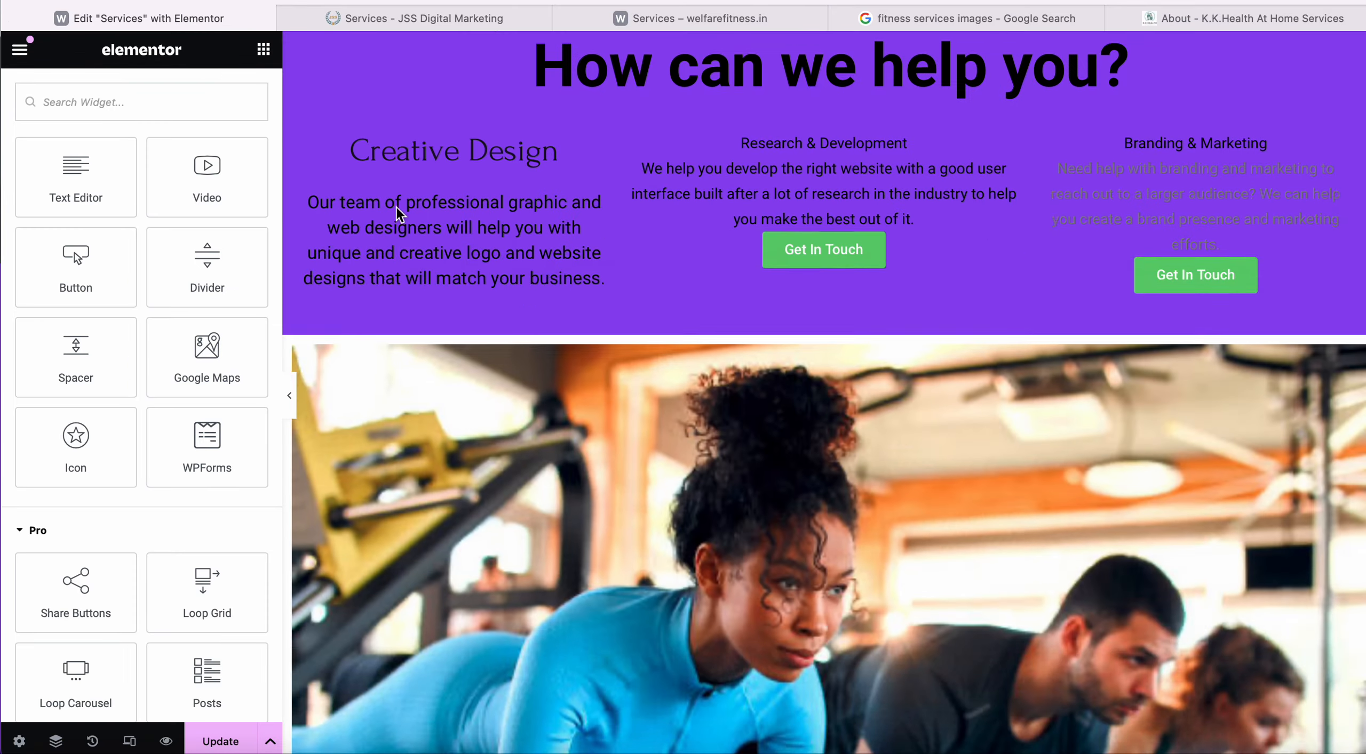
scroll(399, 213, up, 10)
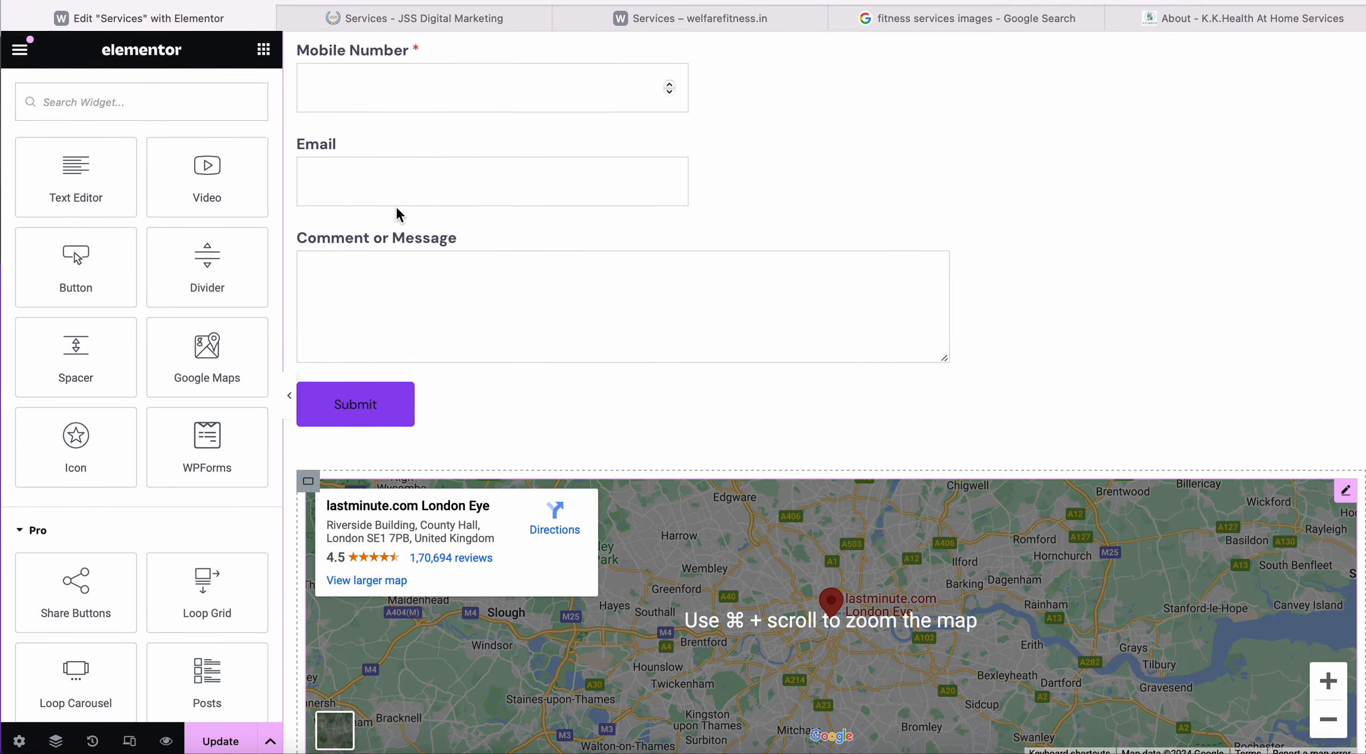
scroll(839, 399, up, 15)
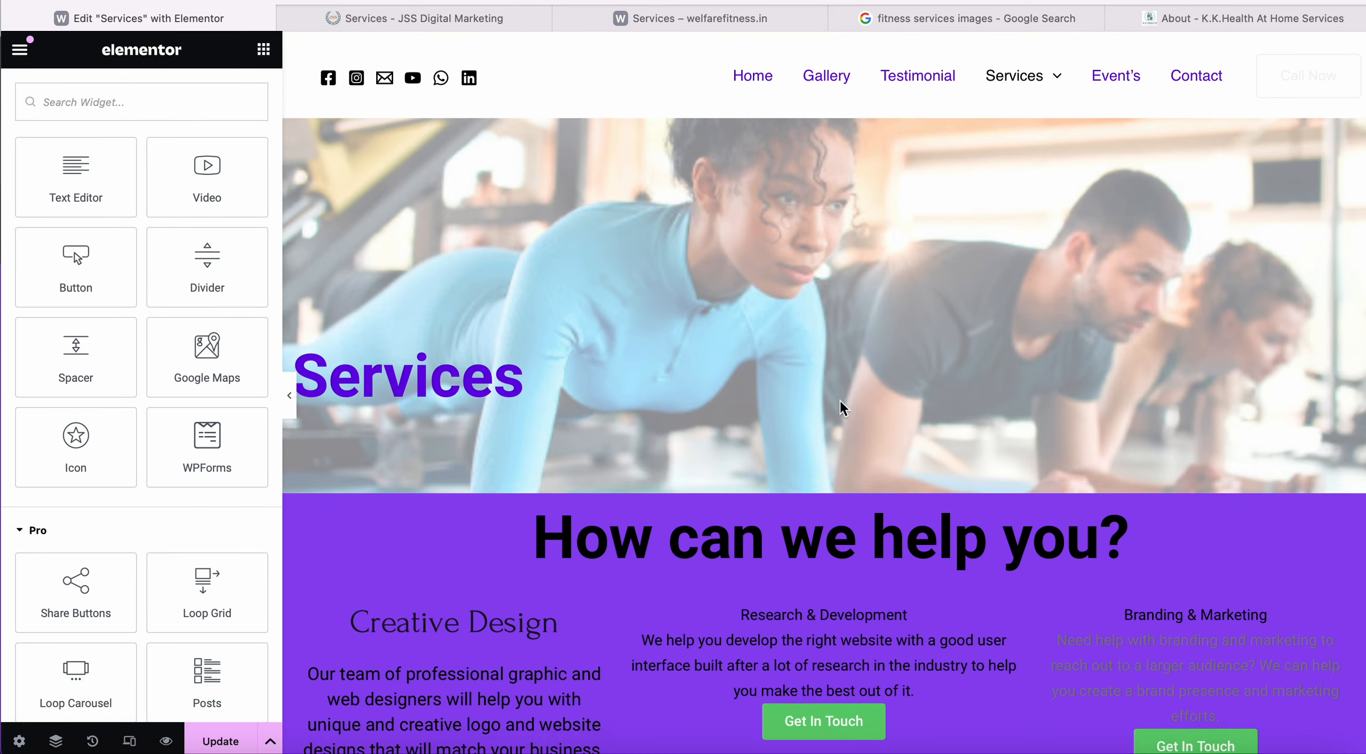
scroll(840, 401, down, 20)
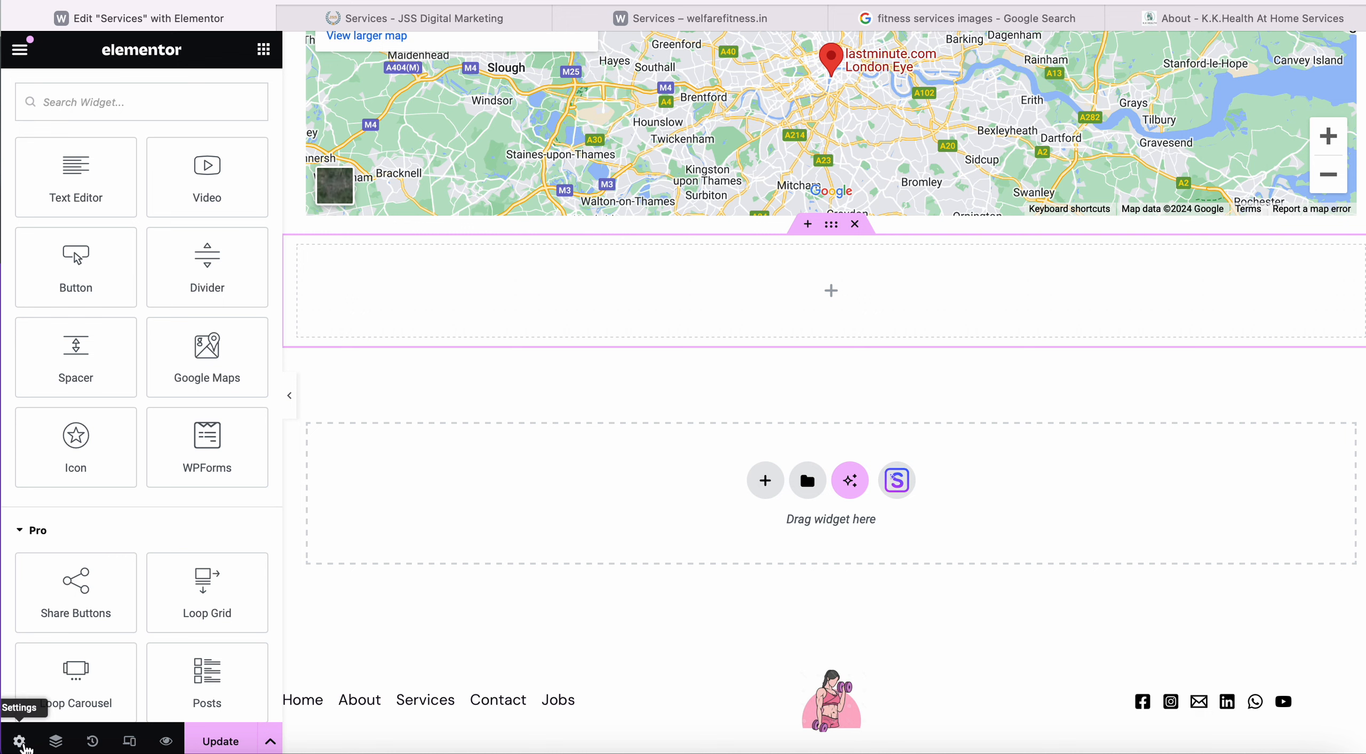
click(20, 742)
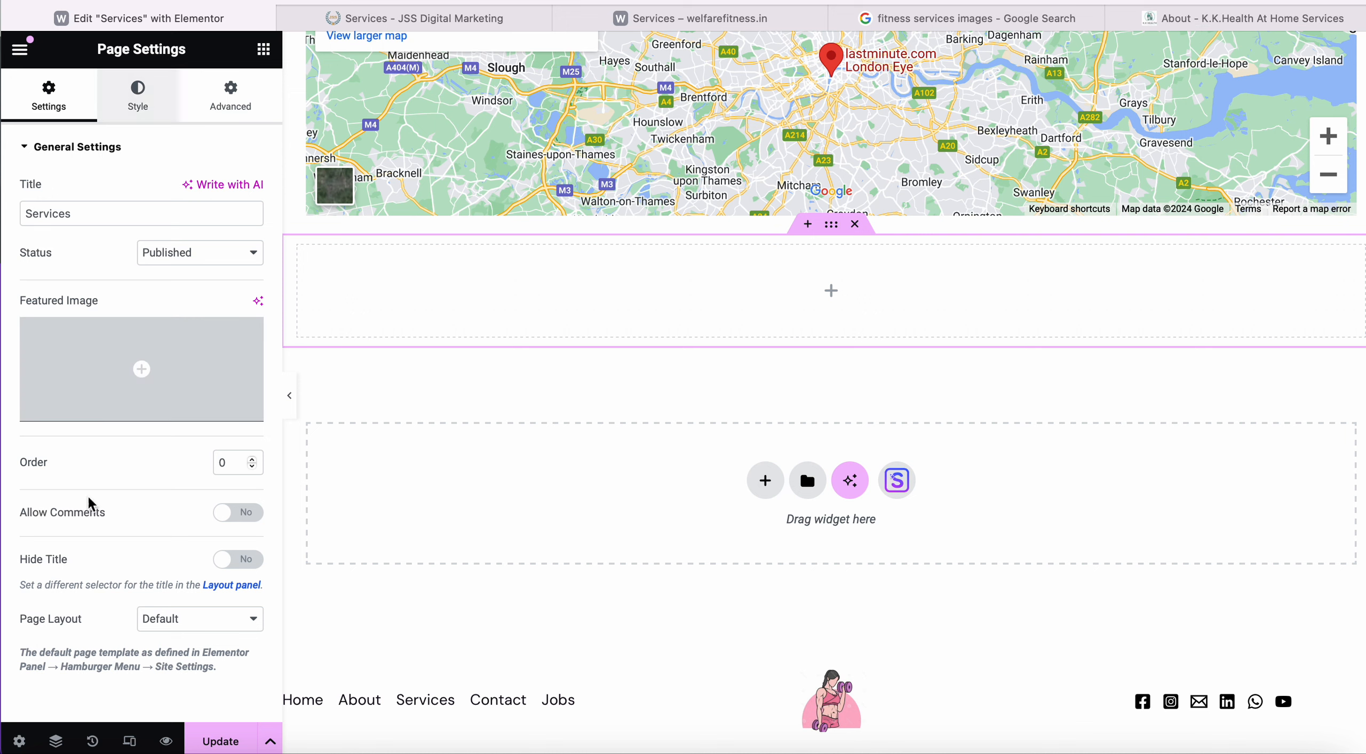
Switch the Body Style background to Gradient with a light red first colour and rough stops.
click(144, 115)
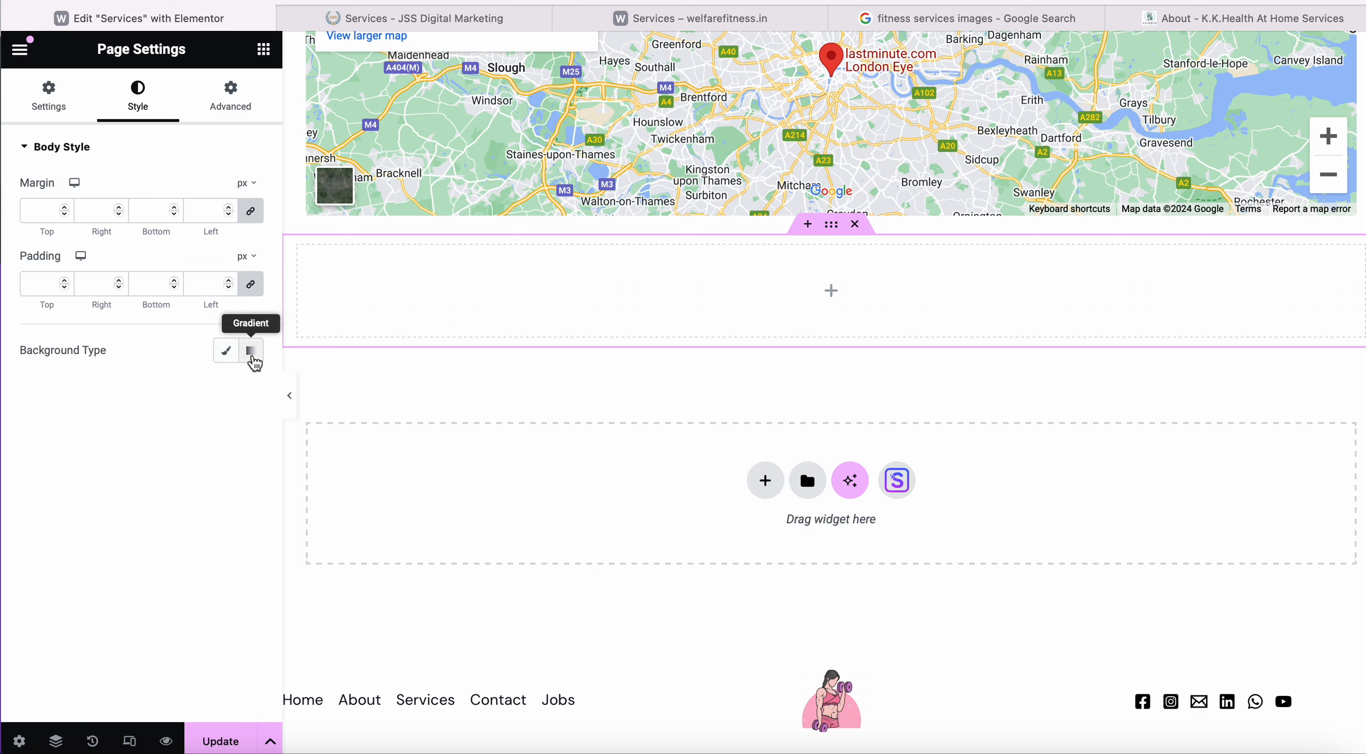
click(251, 352)
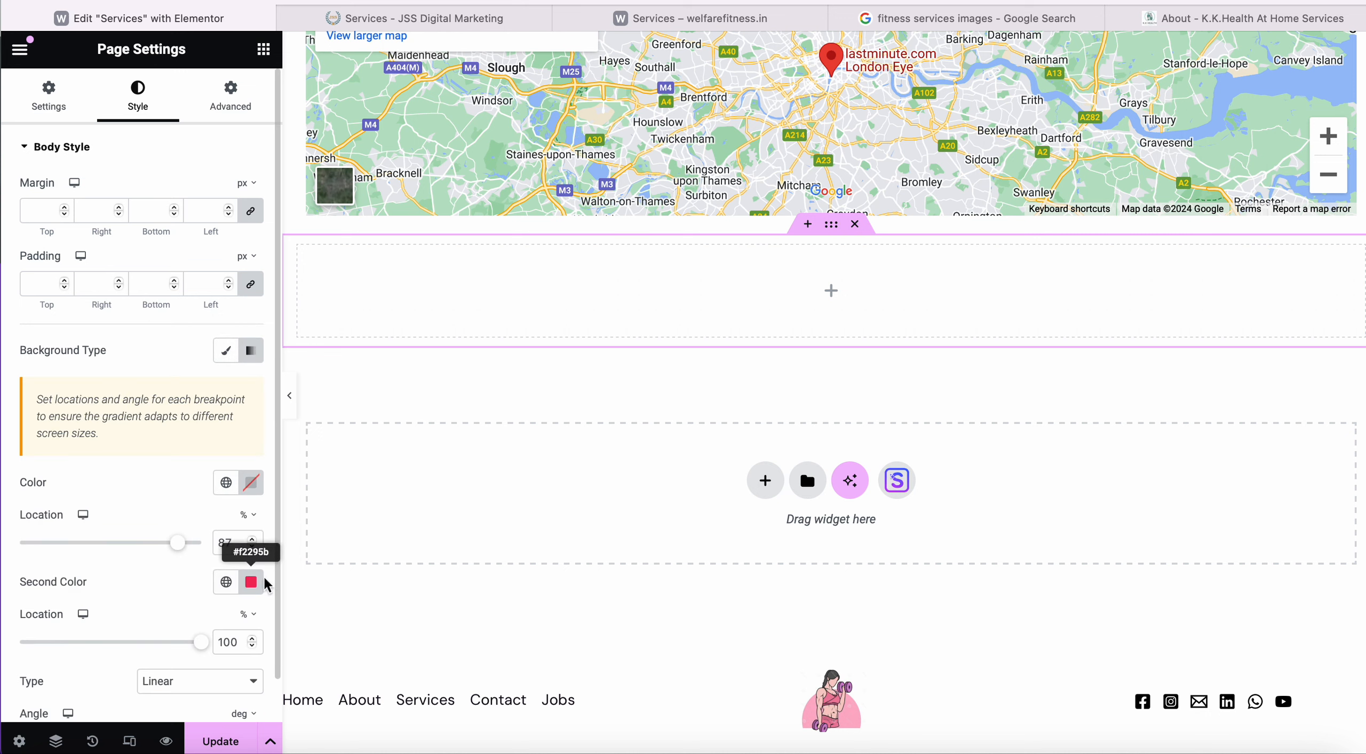
click(256, 486)
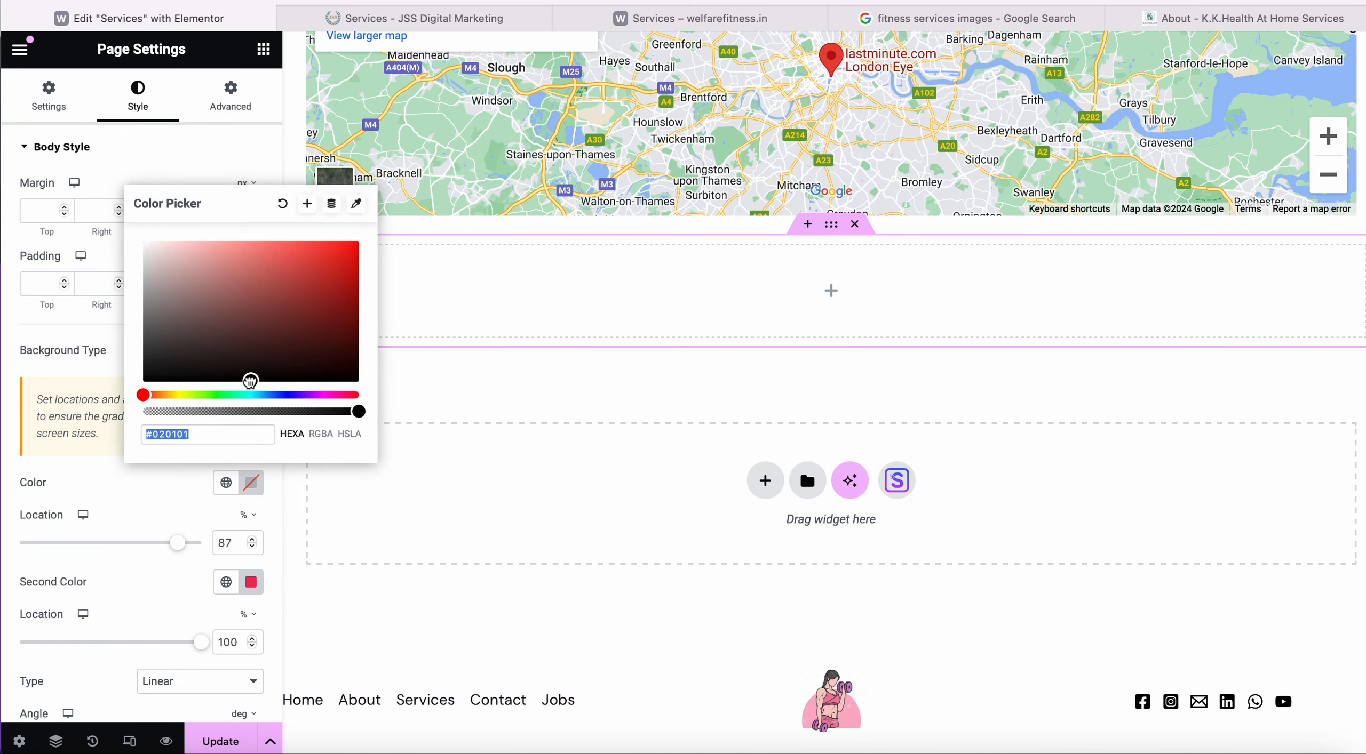
mouse_move(250, 381)
mouse_down()
mouse_move(247, 293)
mouse_move(171, 280)
mouse_move(251, 263)
mouse_move(254, 247)
mouse_up()
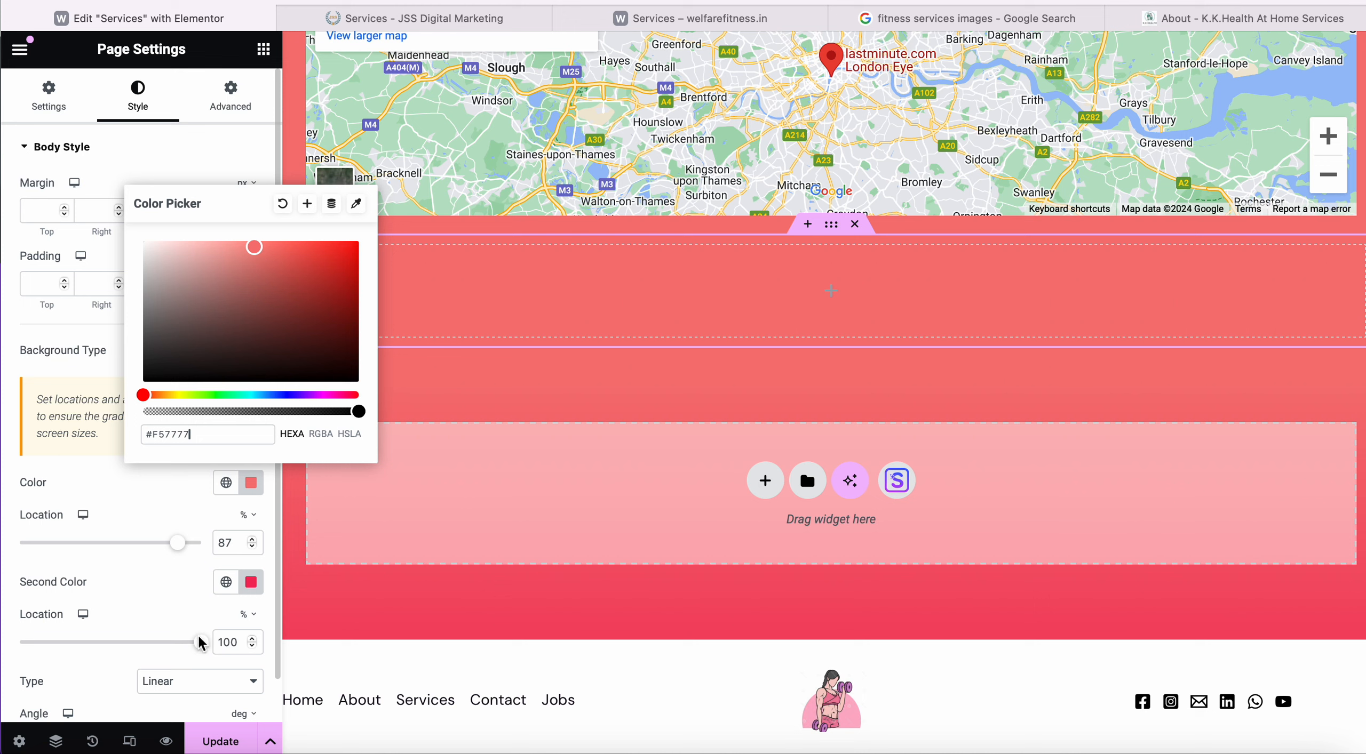
drag(198, 643, 14, 646)
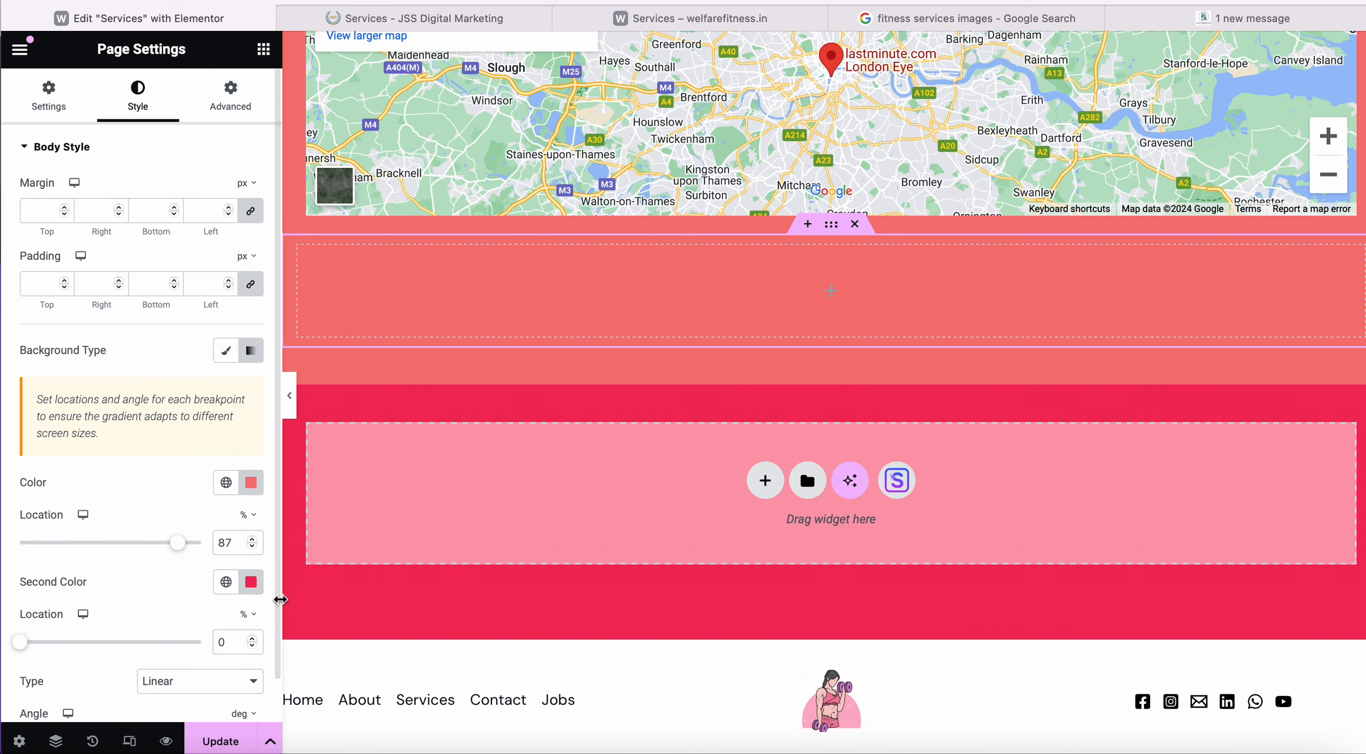
drag(181, 549, 76, 547)
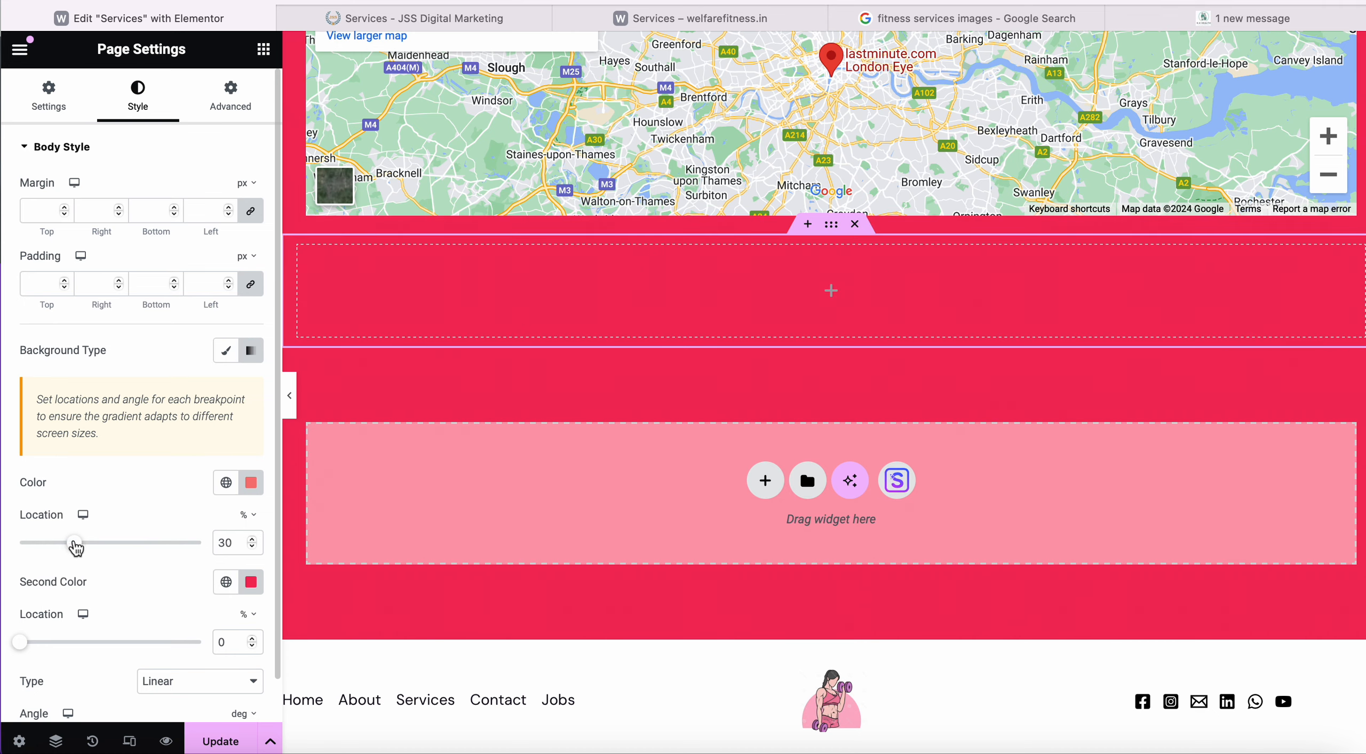
drag(163, 550, 56, 544)
Rework the first gradient colour's shade, set its stop to 77 and the second to 83.
click(251, 482)
drag(321, 280, 334, 242)
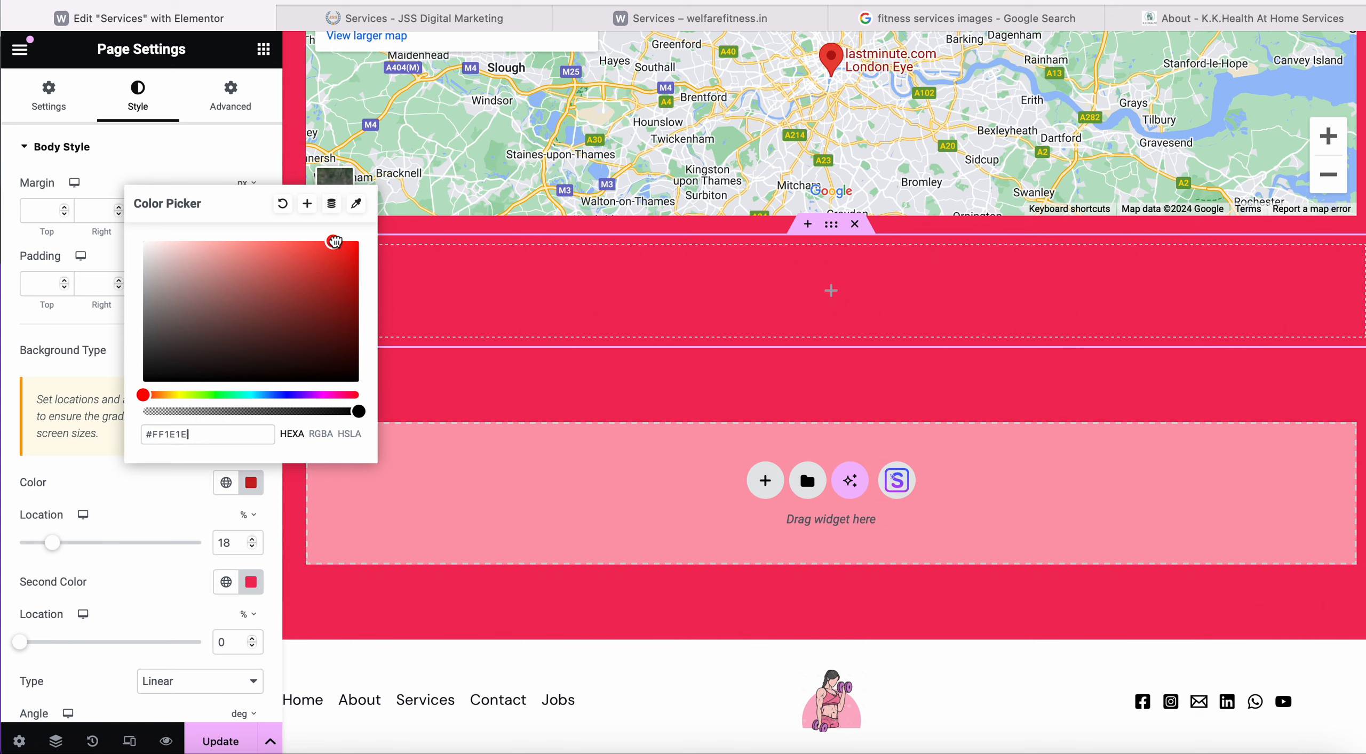
click(241, 325)
drag(158, 396, 213, 395)
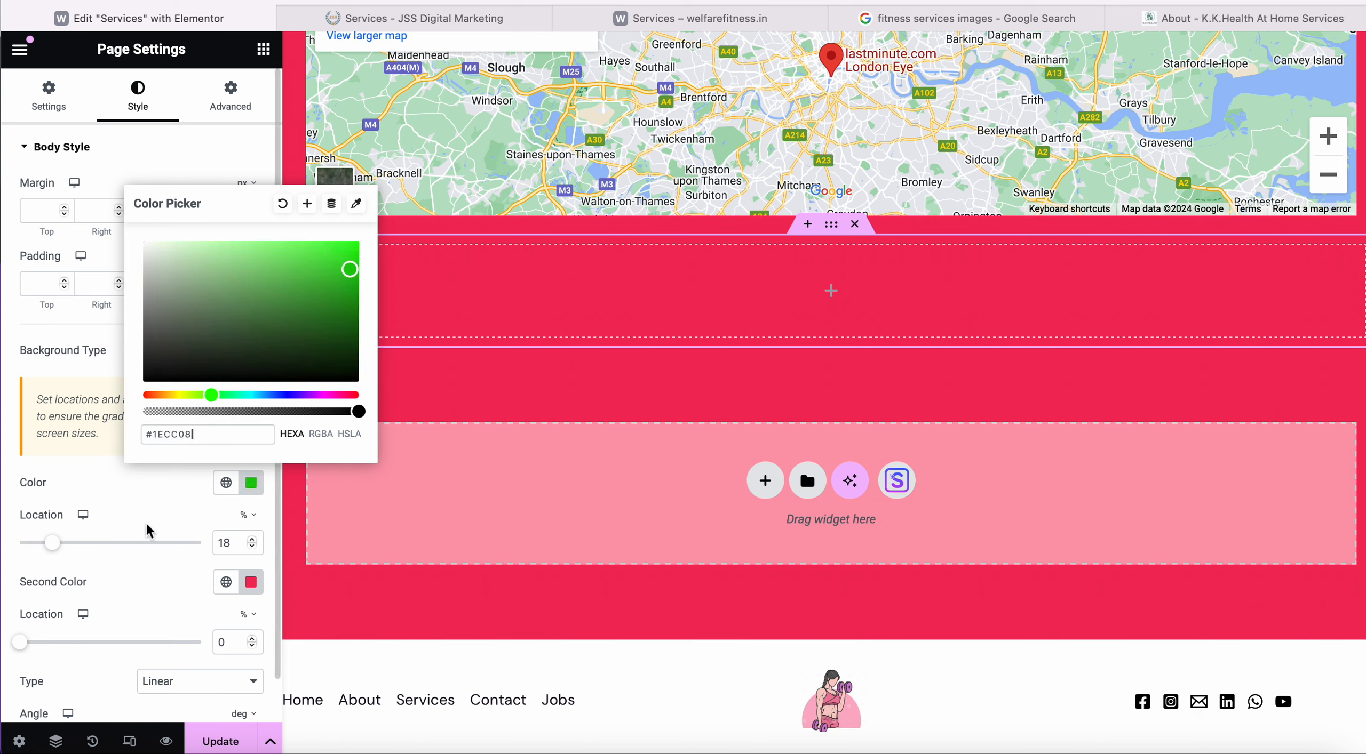
click(169, 507)
click(163, 543)
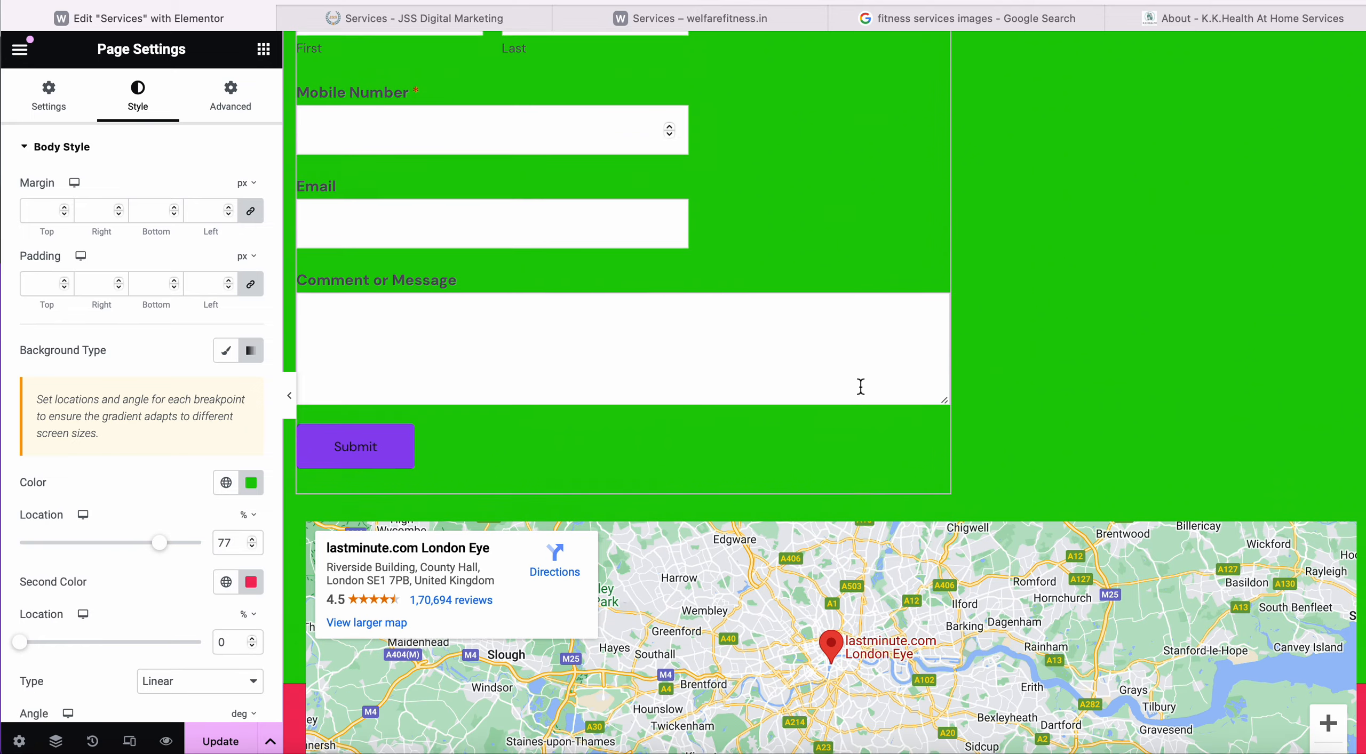
drag(58, 651, 170, 646)
Make the second gradient colour dark red #92384E and readjust both colour stops.
click(250, 582)
drag(258, 444, 275, 400)
click(129, 587)
scroll(129, 587, down, 1)
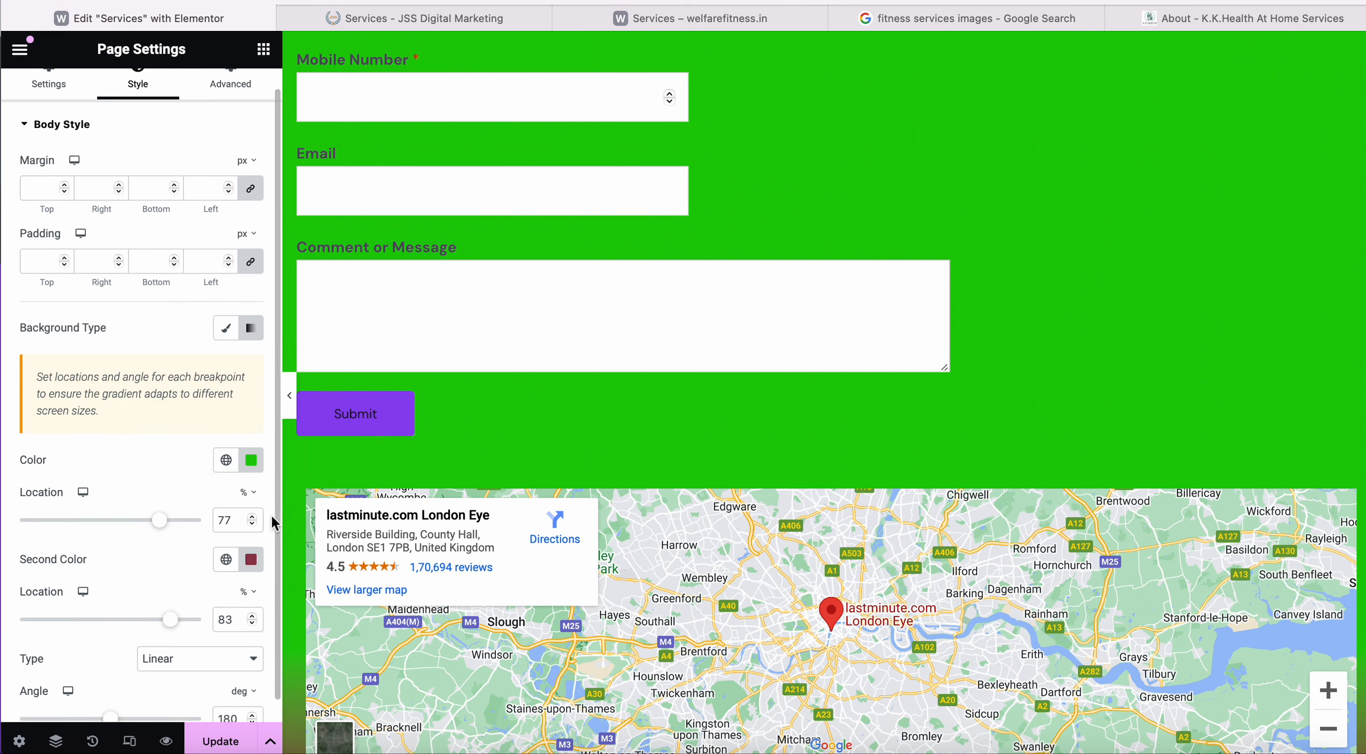
scroll(536, 232, down, 10)
scroll(657, 347, up, 2)
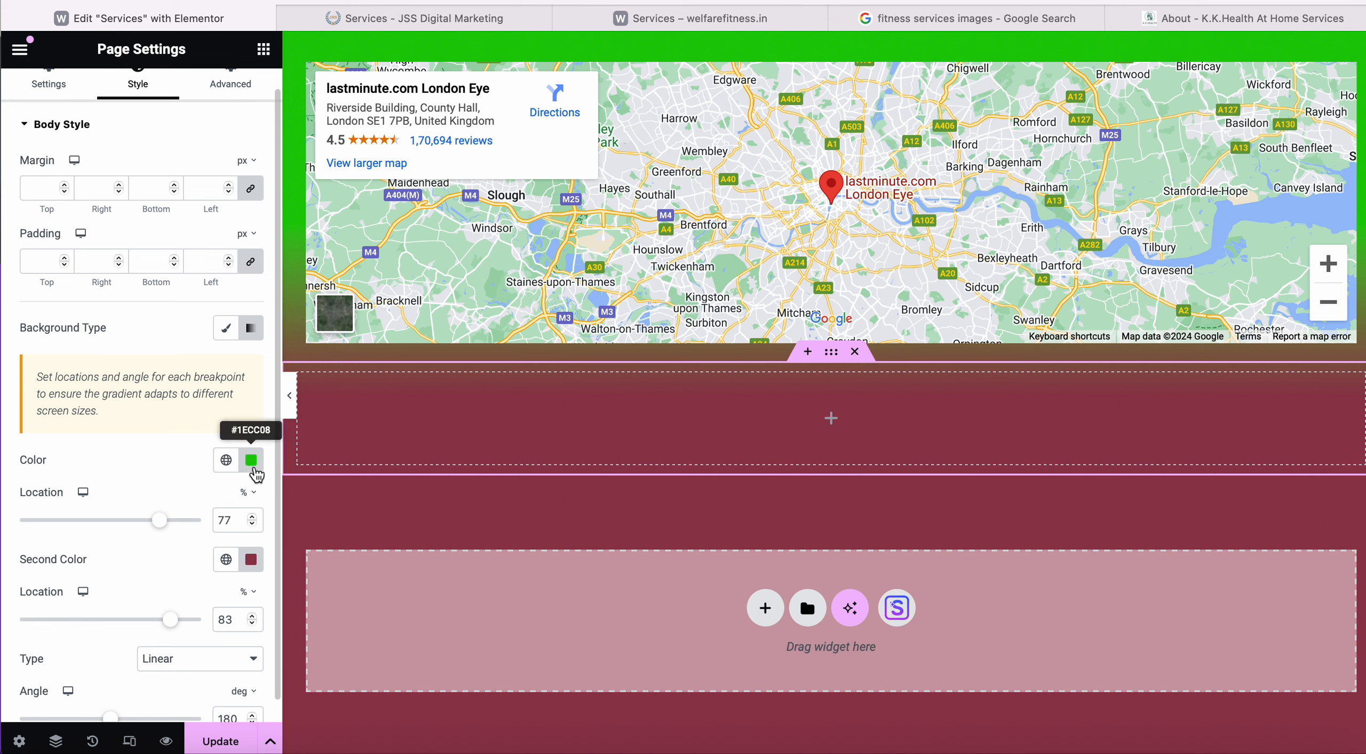
drag(170, 620, 102, 624)
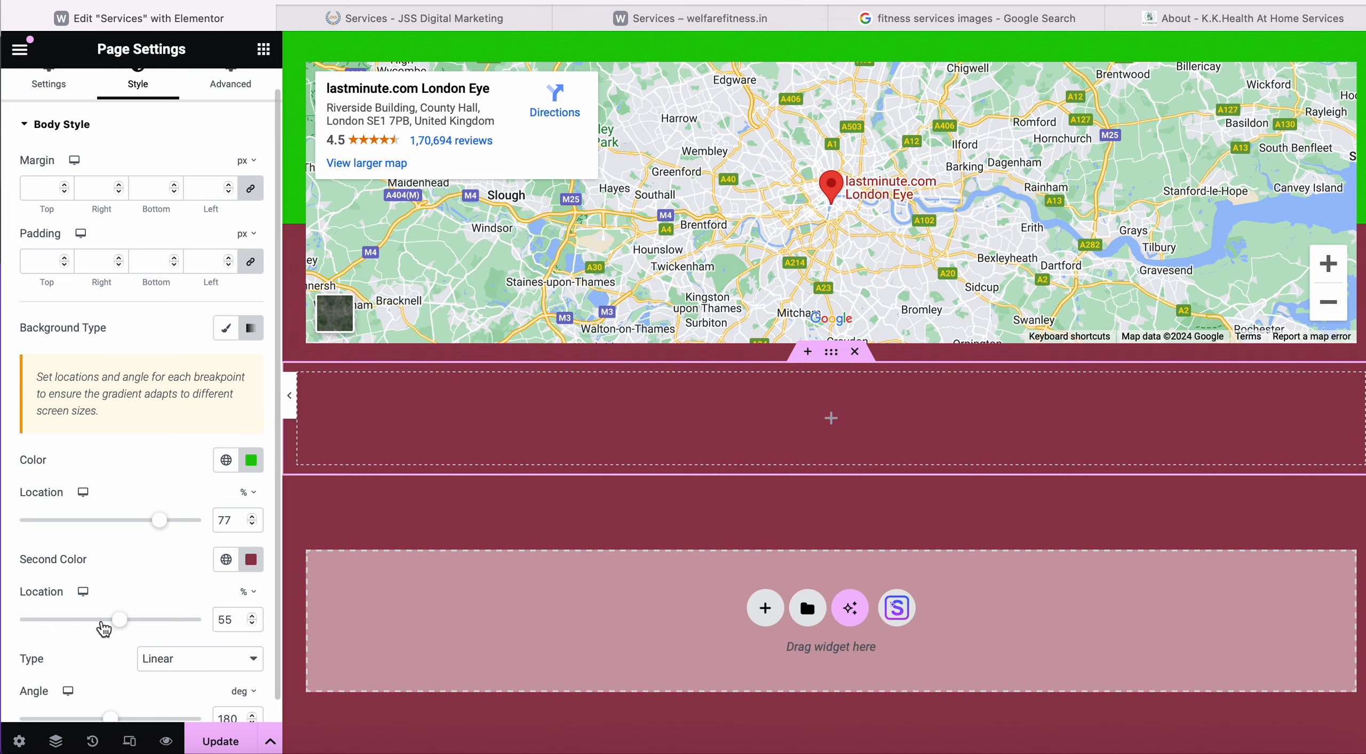
drag(159, 520, 68, 520)
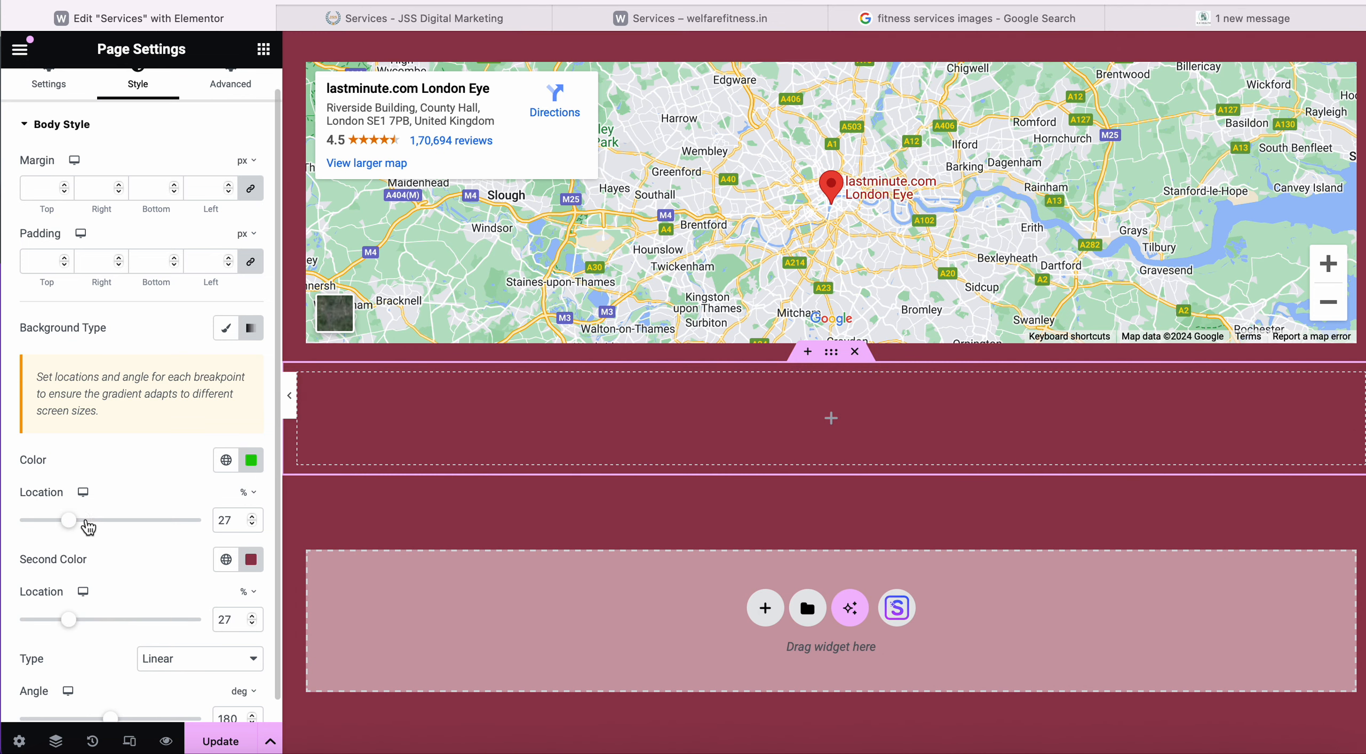
scroll(462, 411, up, 10)
scroll(462, 412, up, 10)
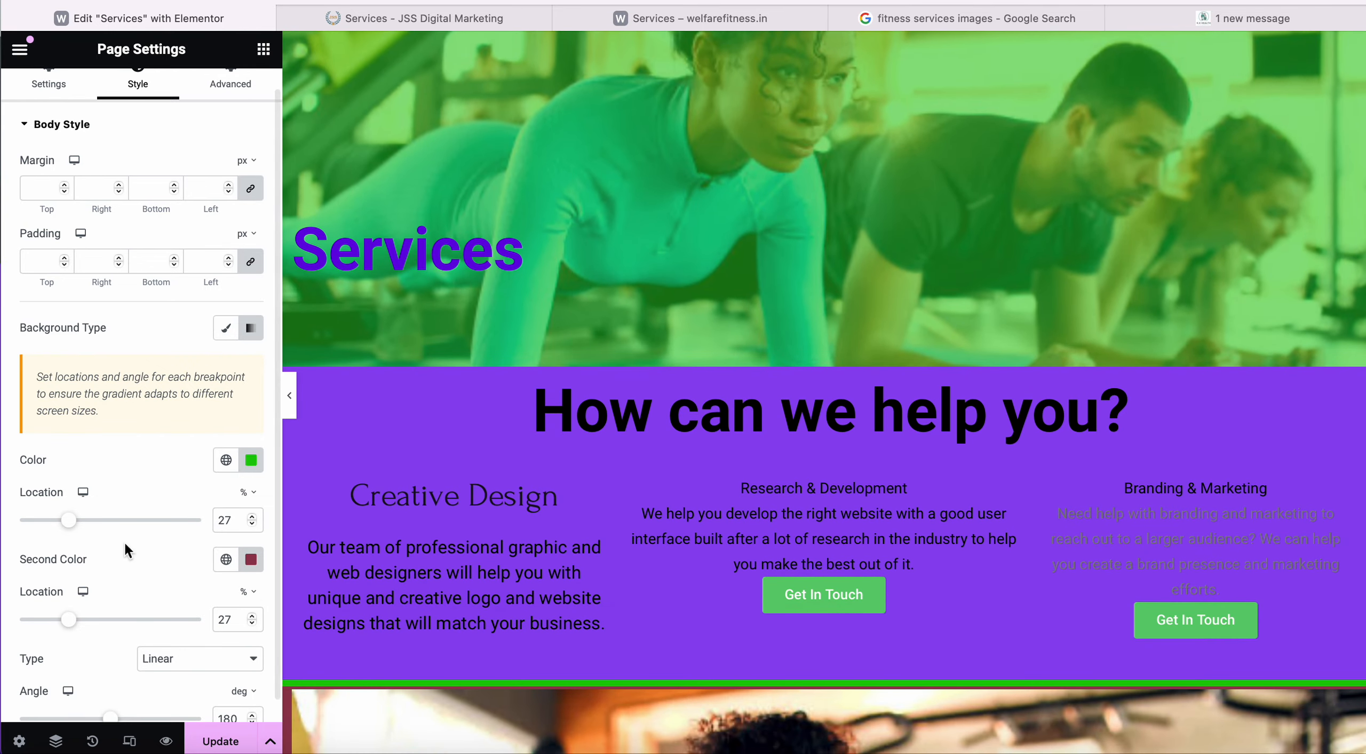
drag(69, 520, 154, 524)
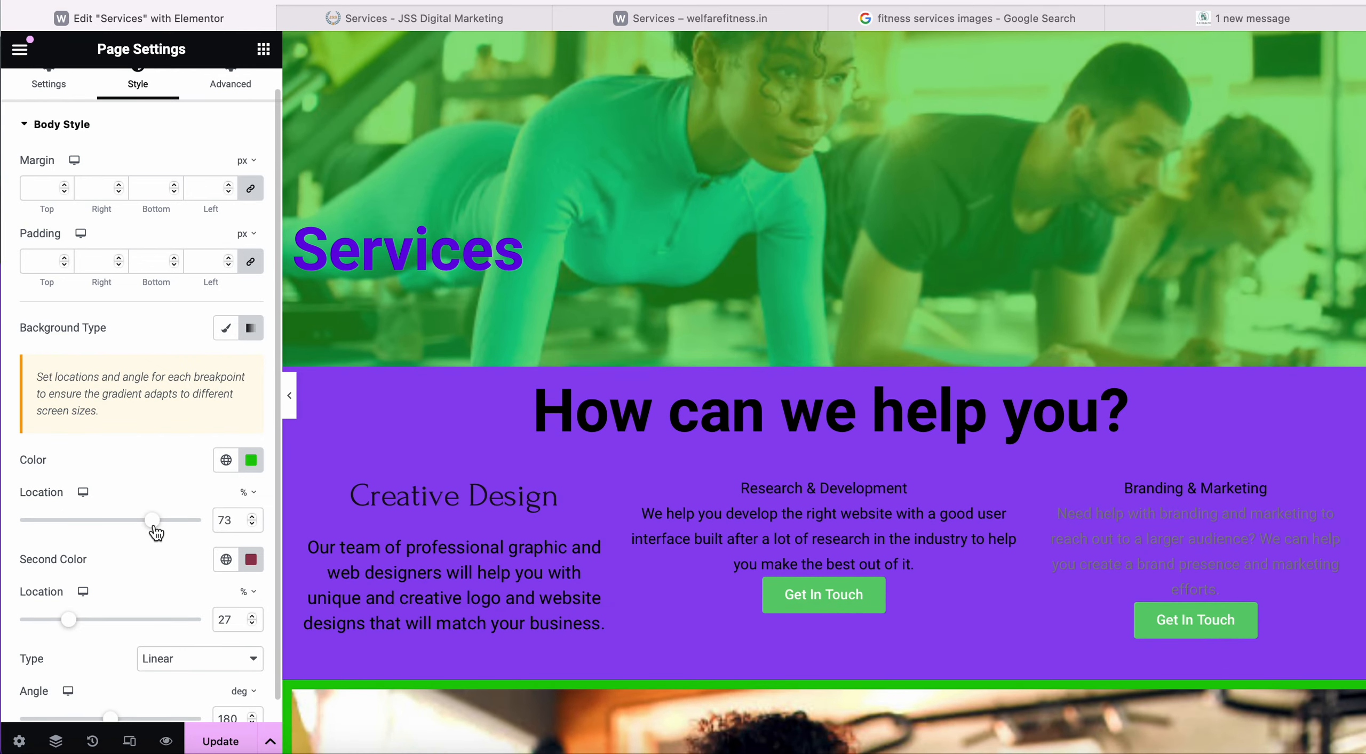
scroll(110, 620, down, 1)
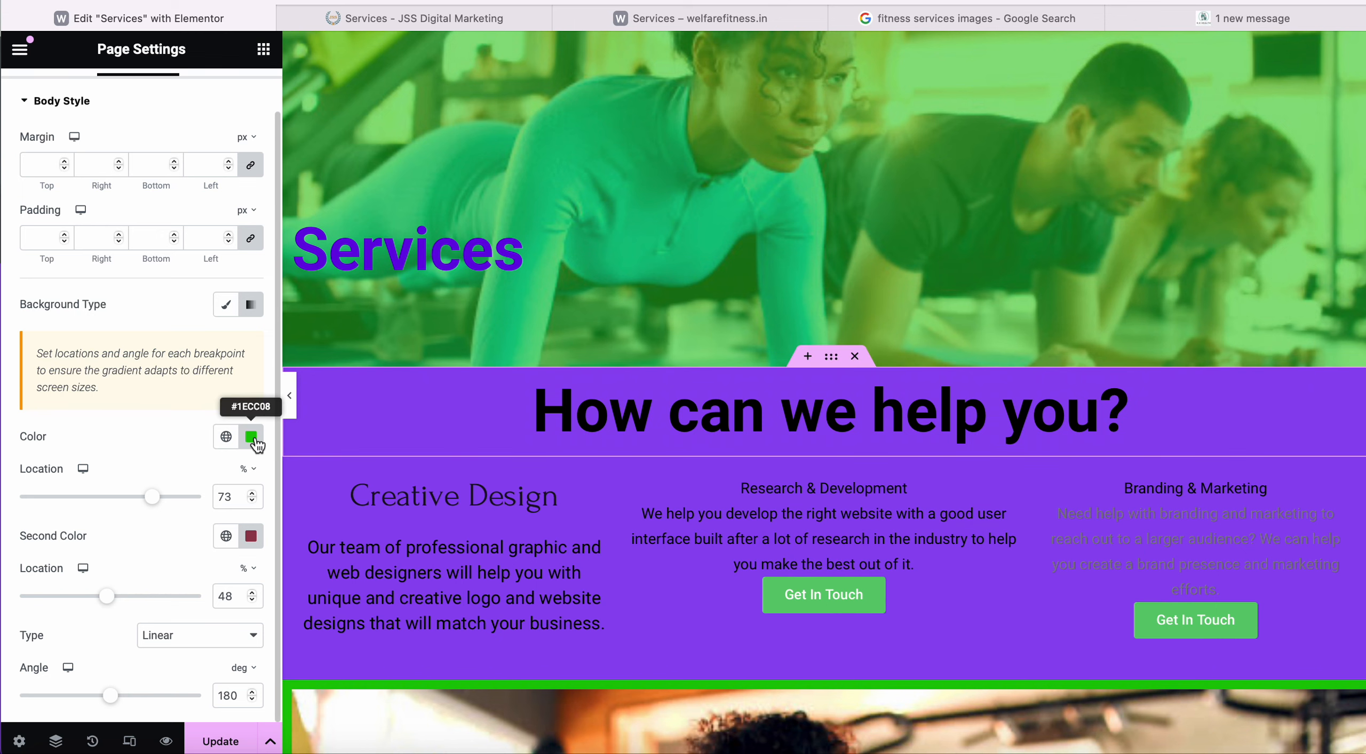
drag(8, 608, 7, 608)
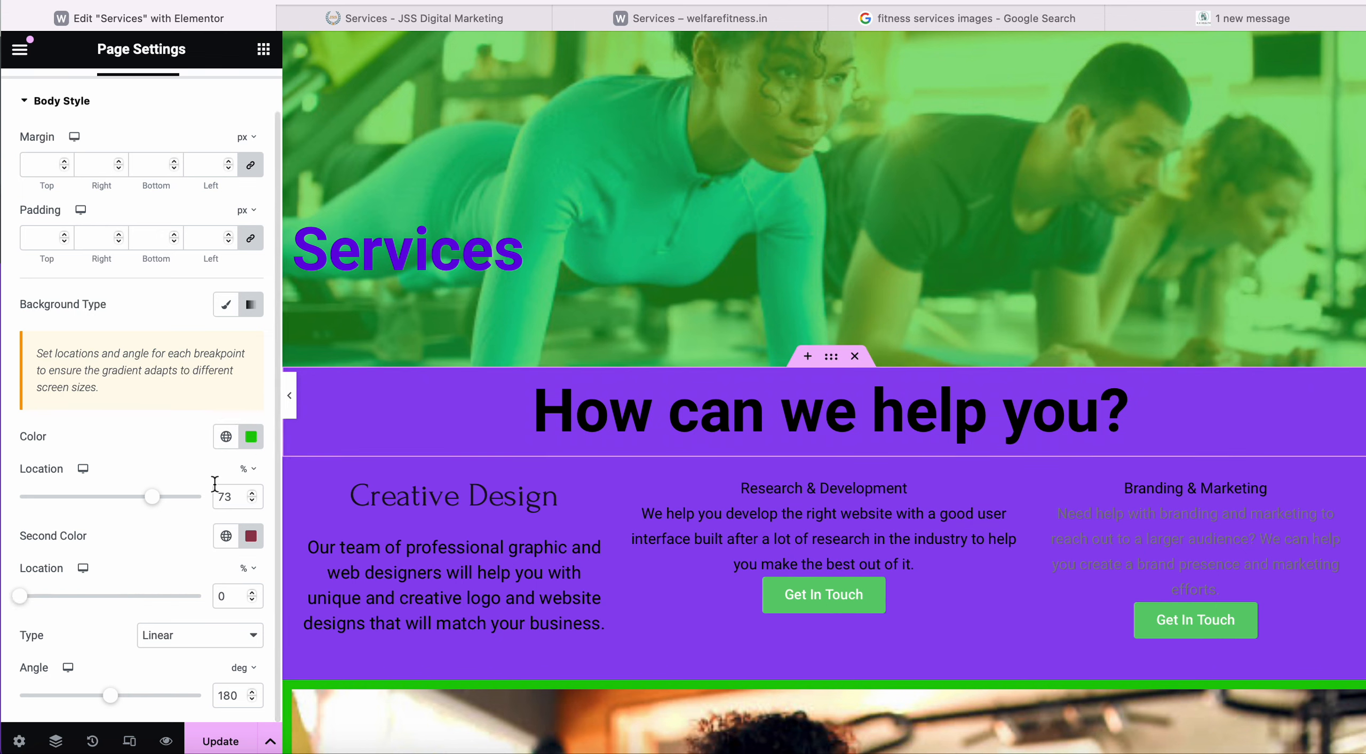
Make the first gradient colour fully transparent, keeping the 180° linear gradient.
click(251, 436)
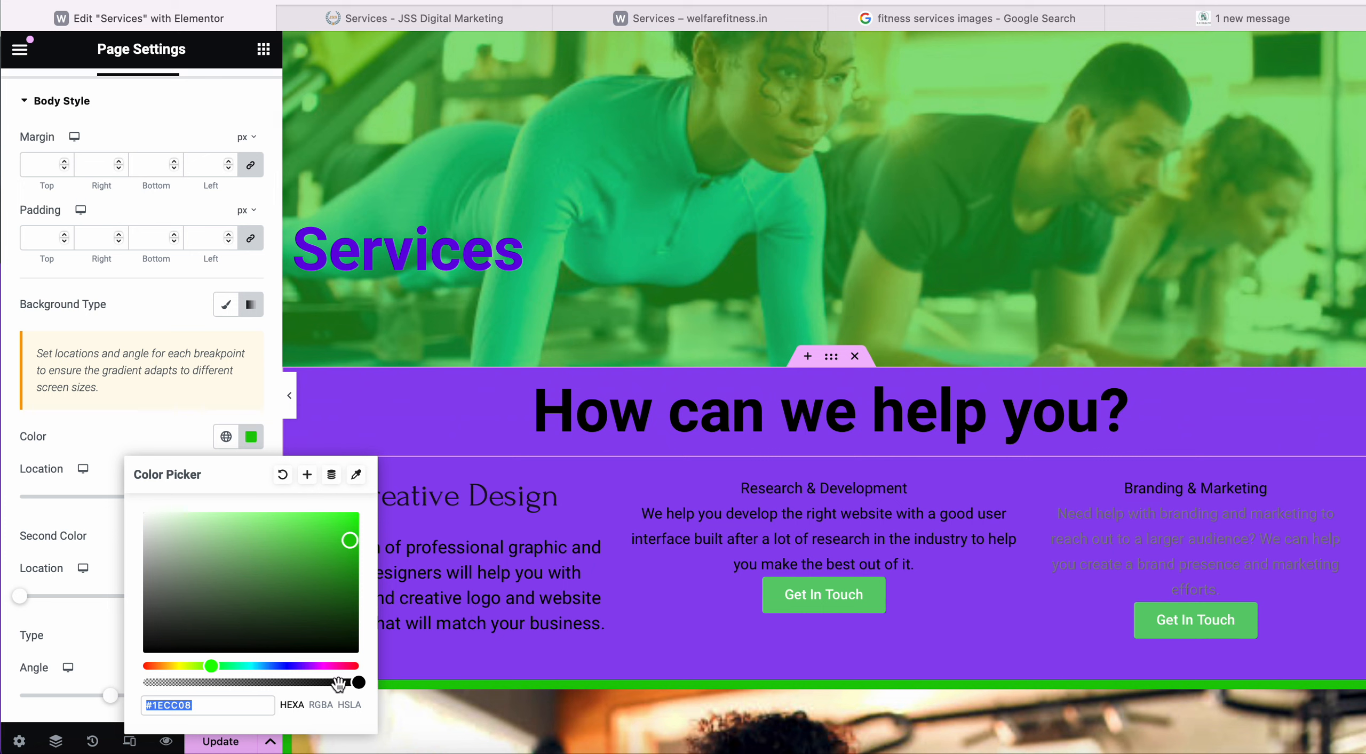
drag(350, 685, 286, 666)
scroll(576, 589, down, 15)
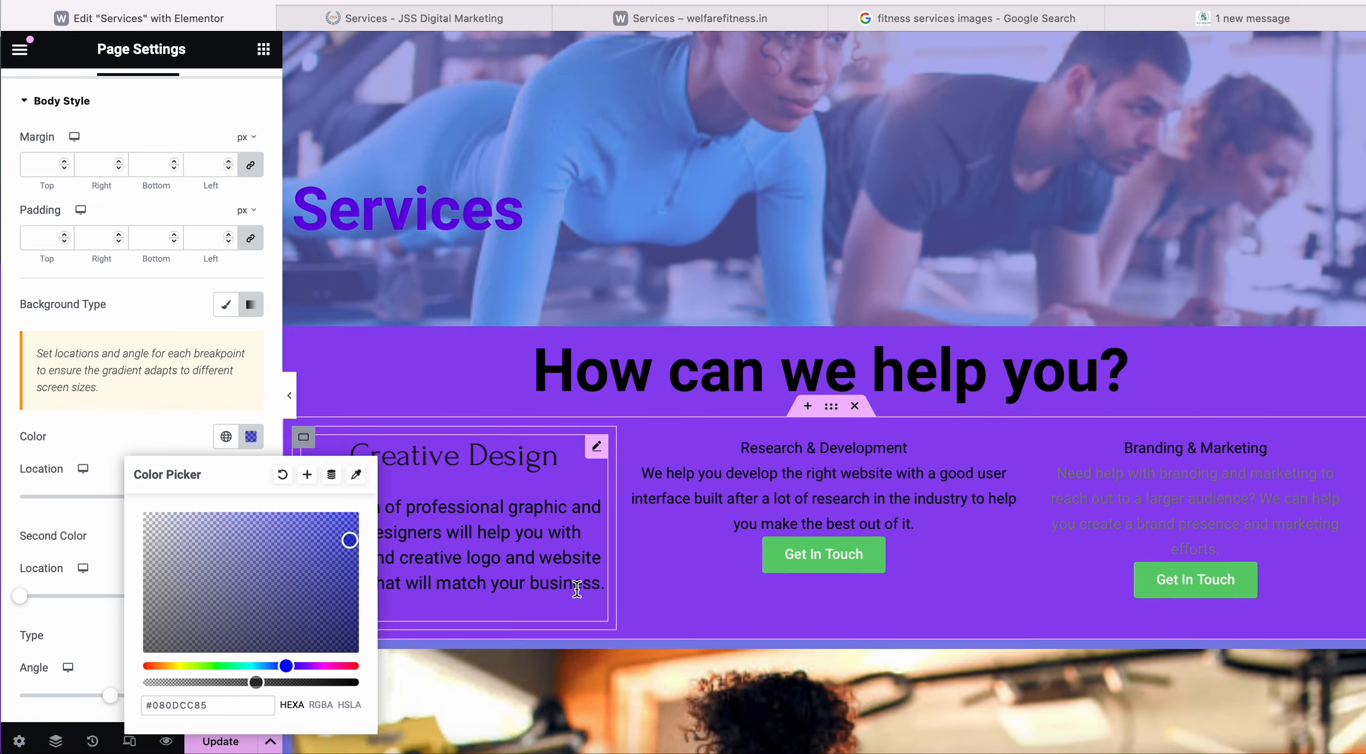
scroll(577, 589, down, 10)
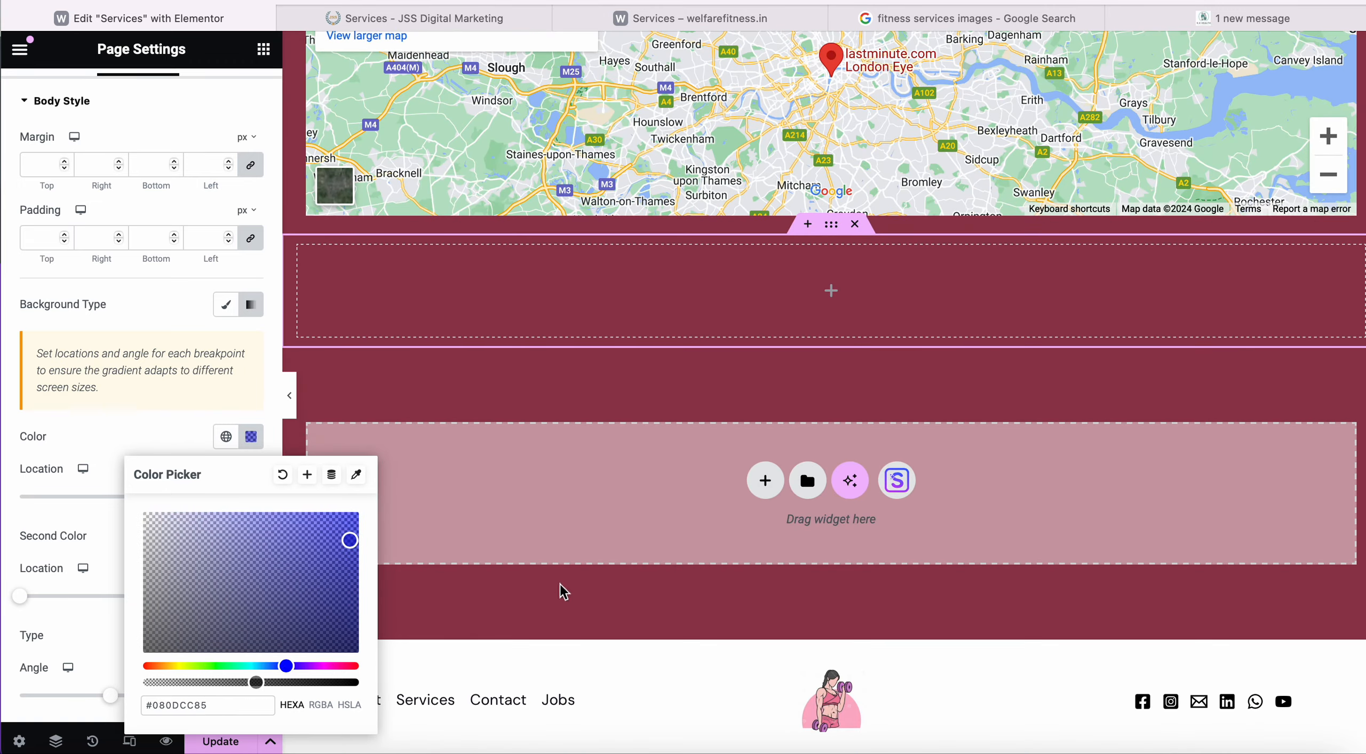
click(182, 428)
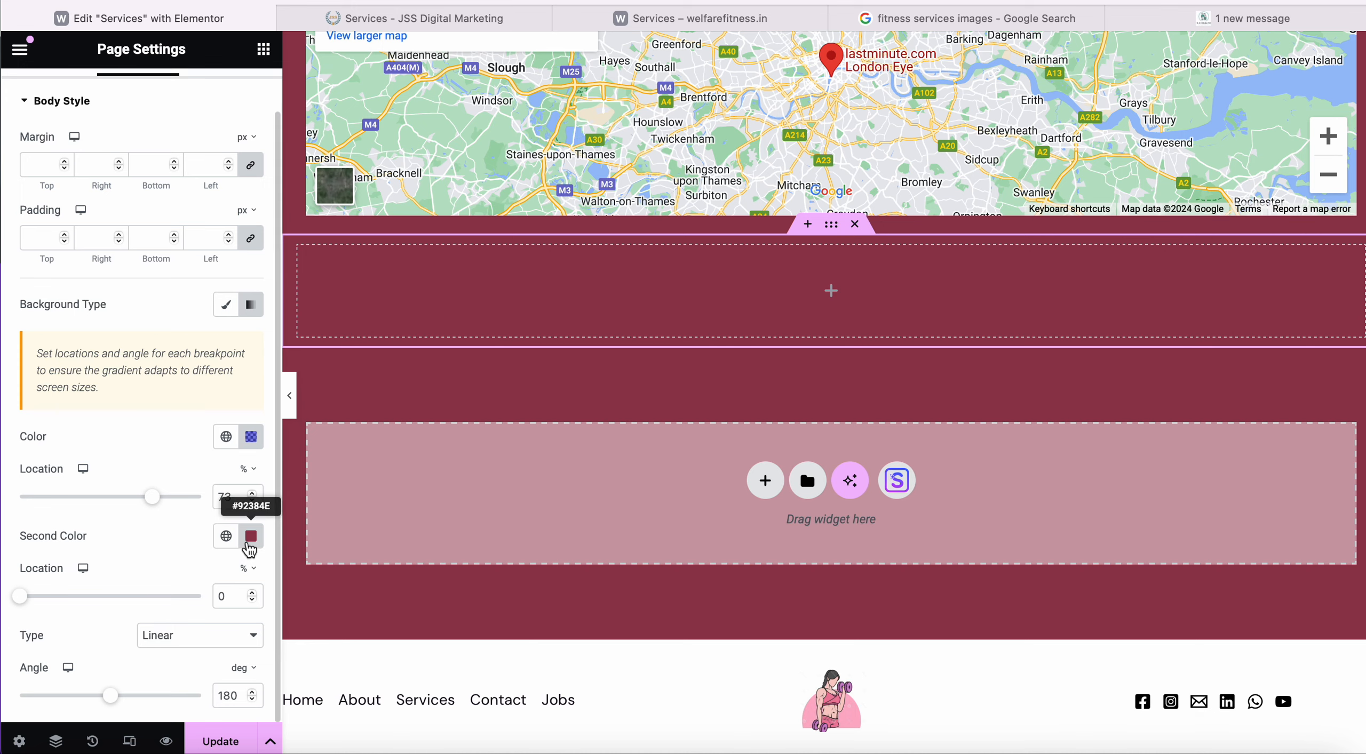
scroll(465, 376, up, 20)
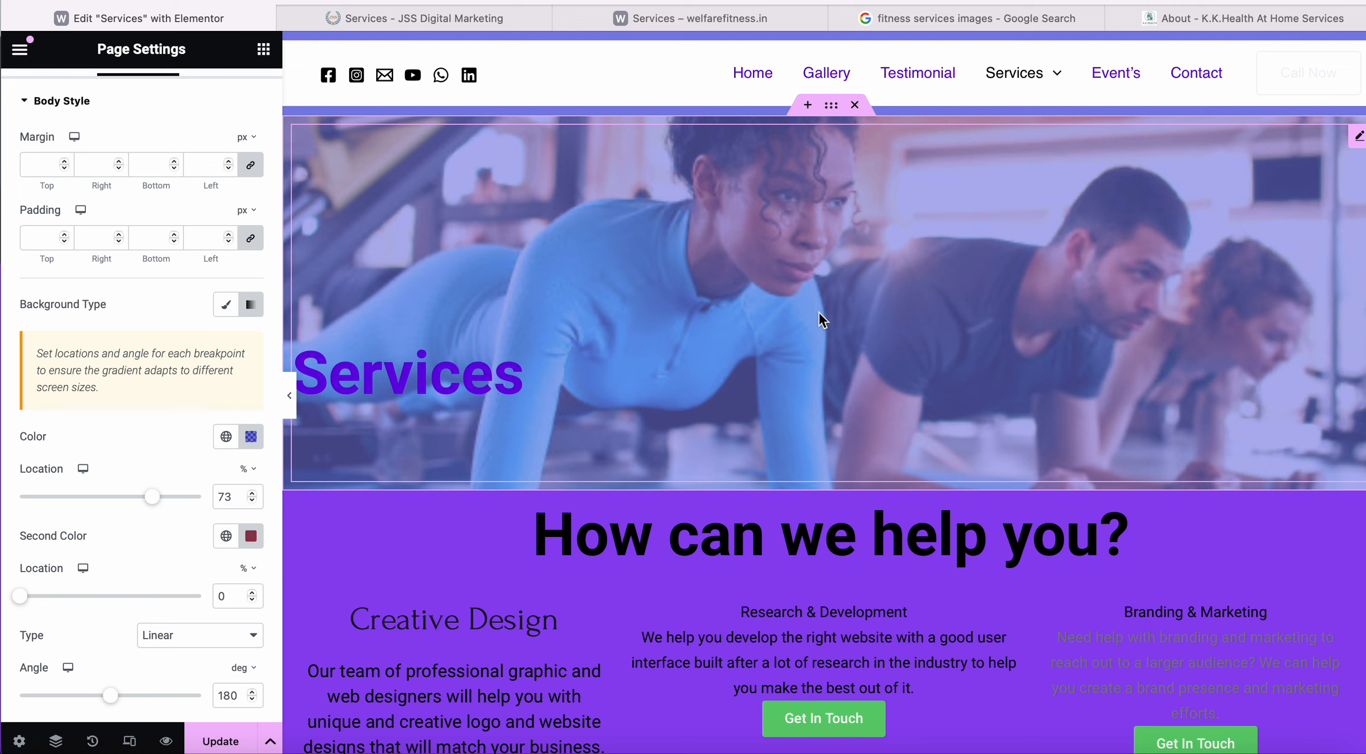
click(818, 311)
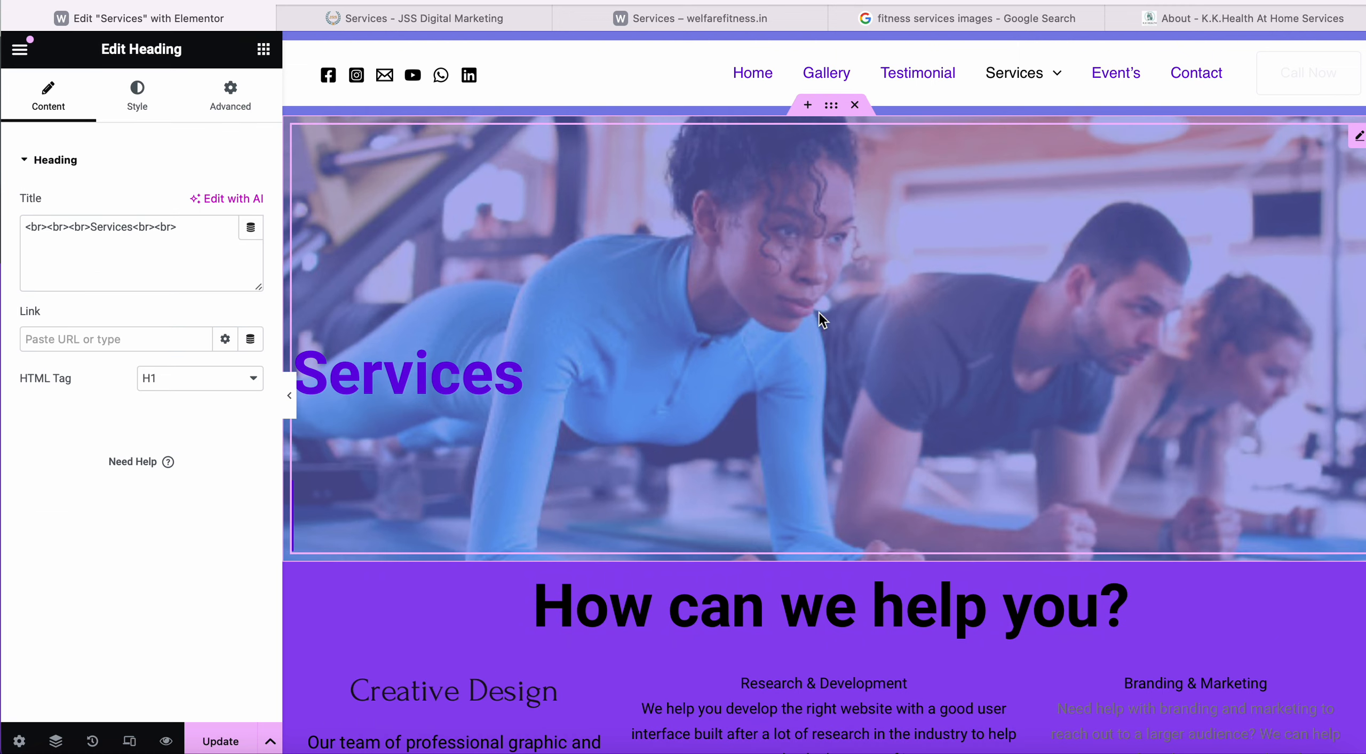
click(830, 105)
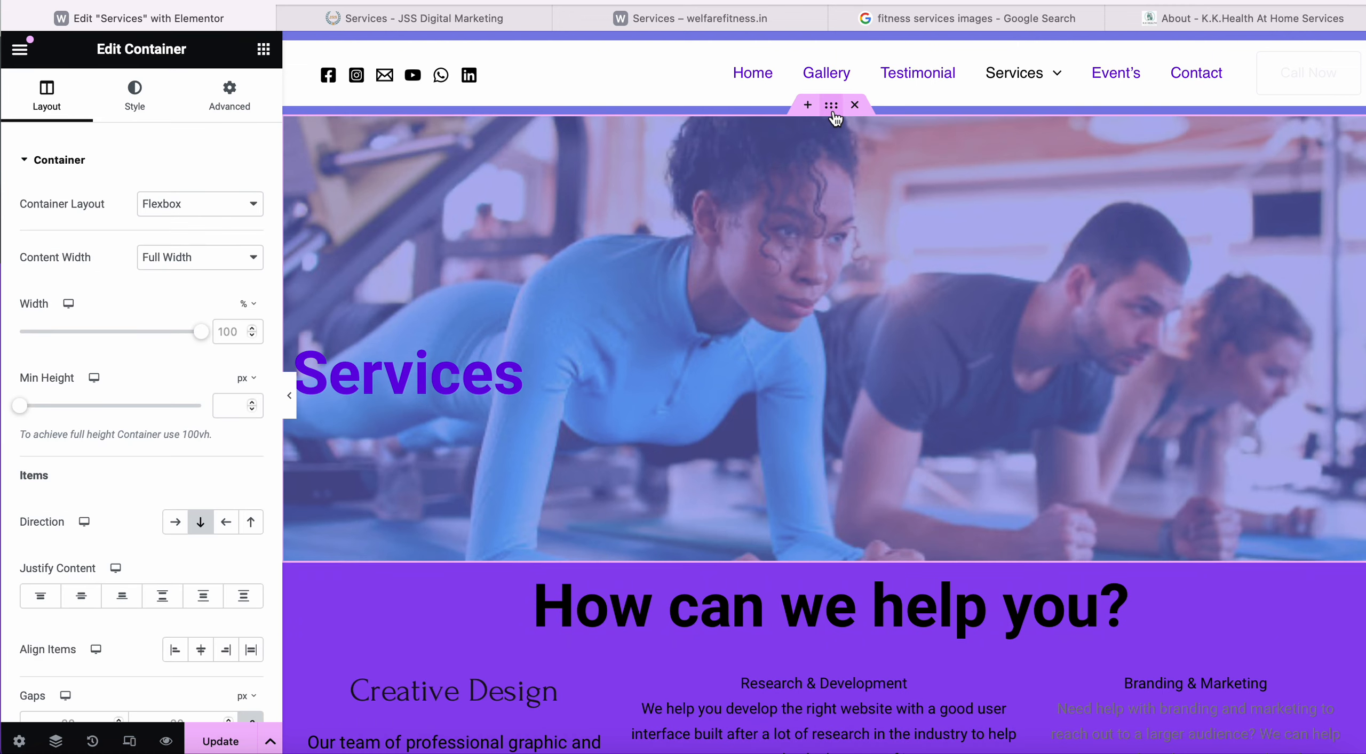
click(133, 101)
click(143, 318)
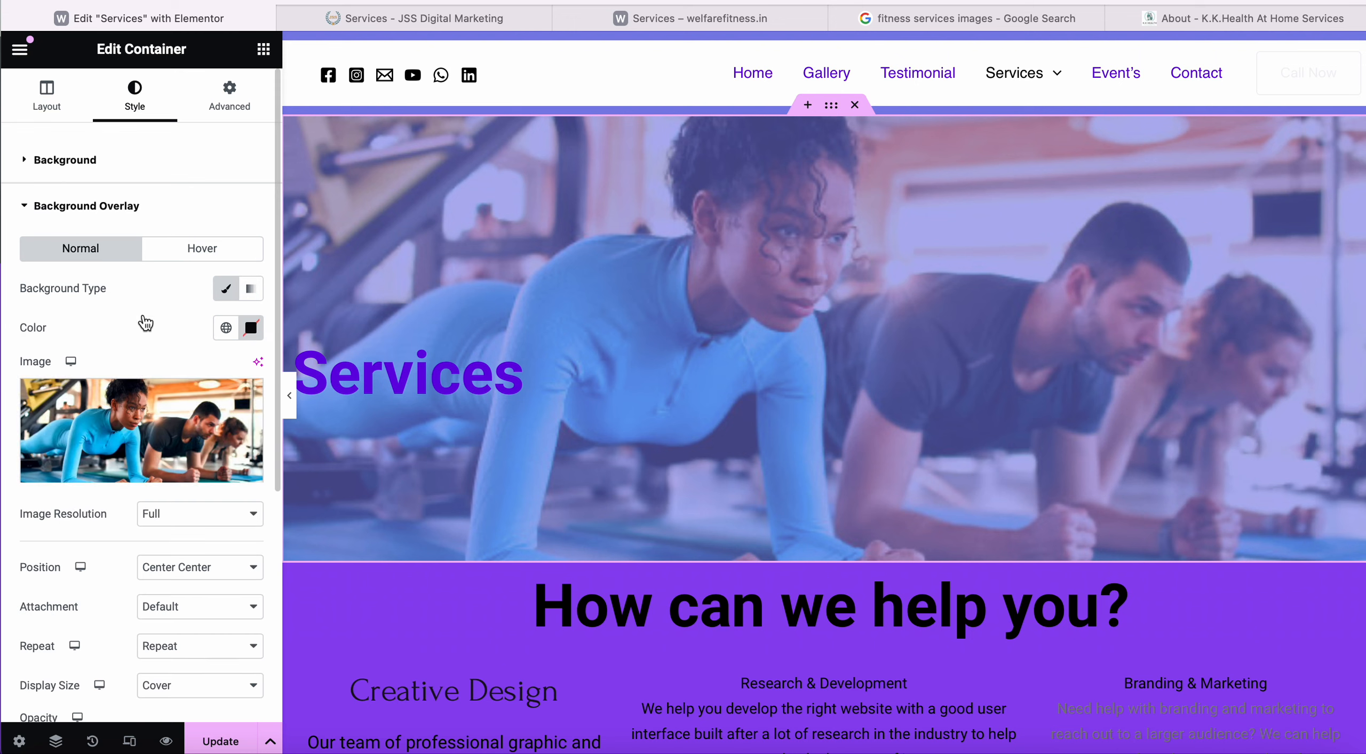
scroll(192, 440, down, 7)
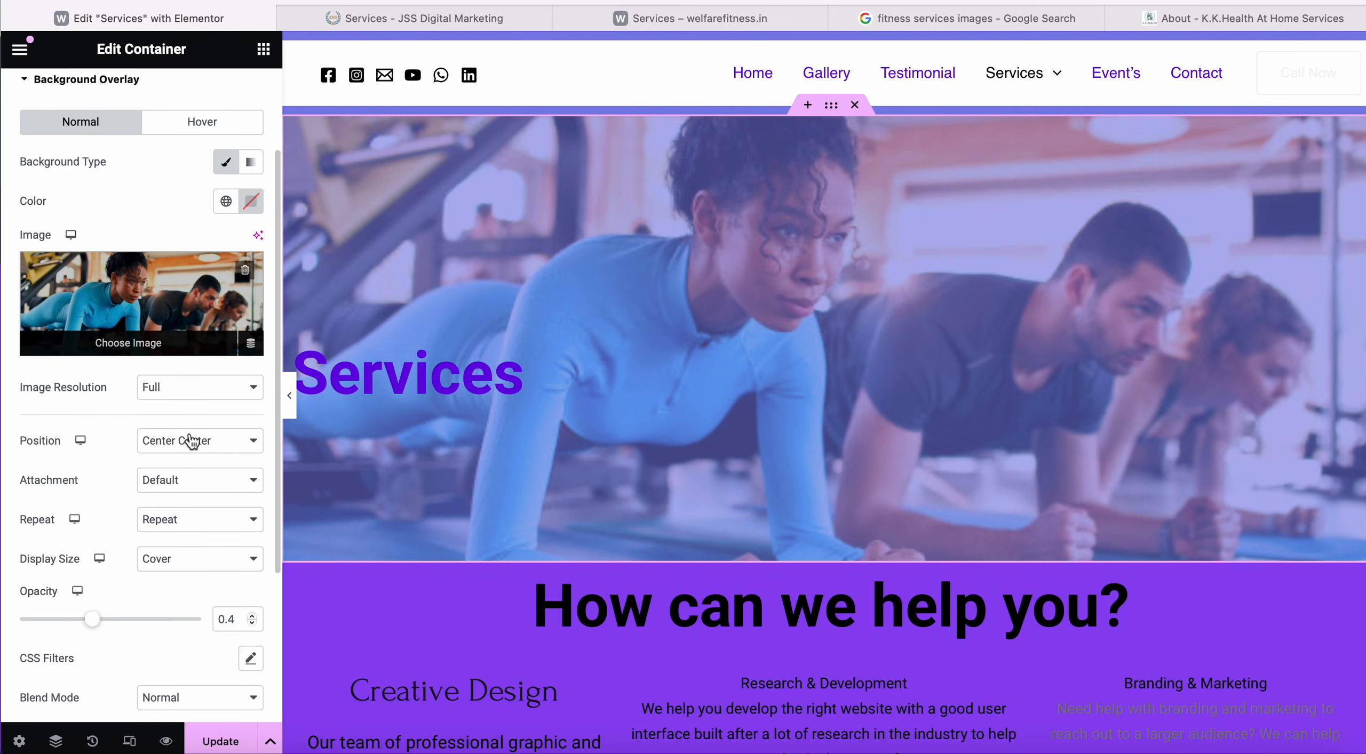
scroll(187, 430, up, 10)
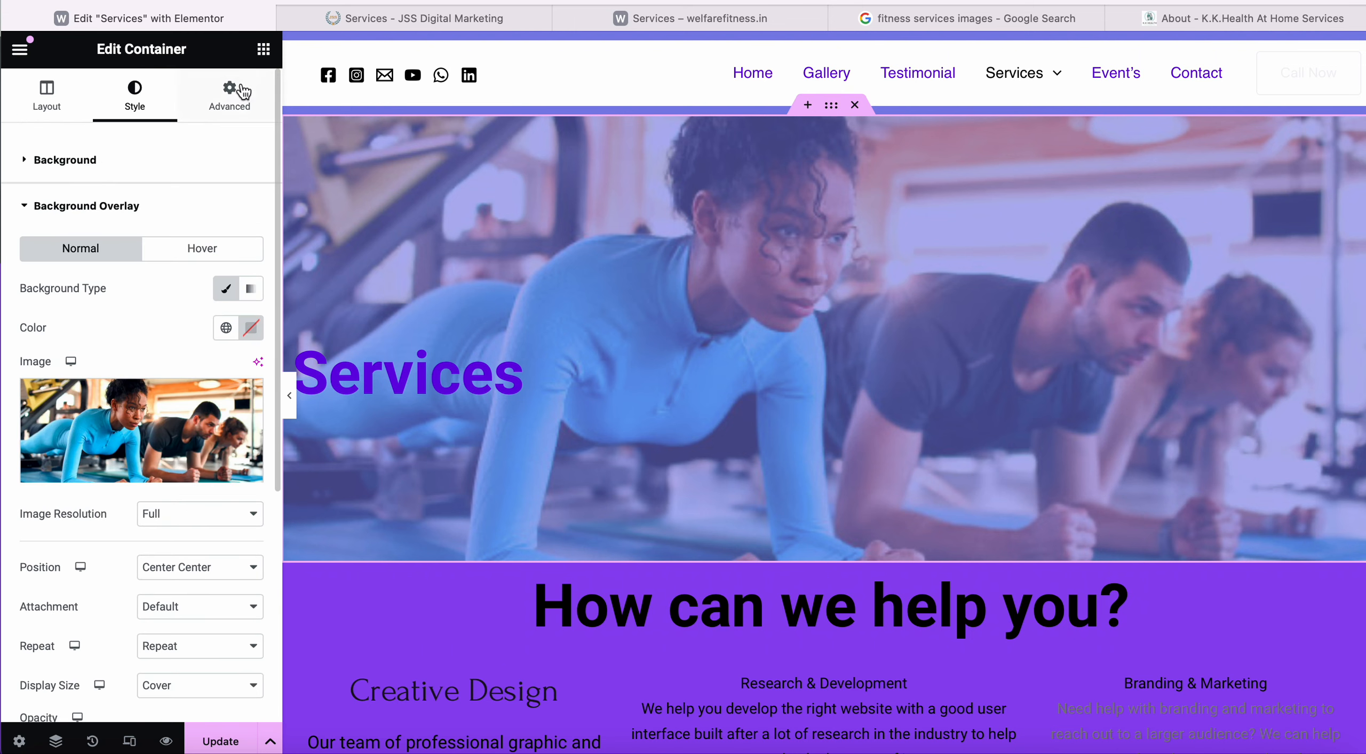
click(230, 93)
scroll(145, 511, down, 3)
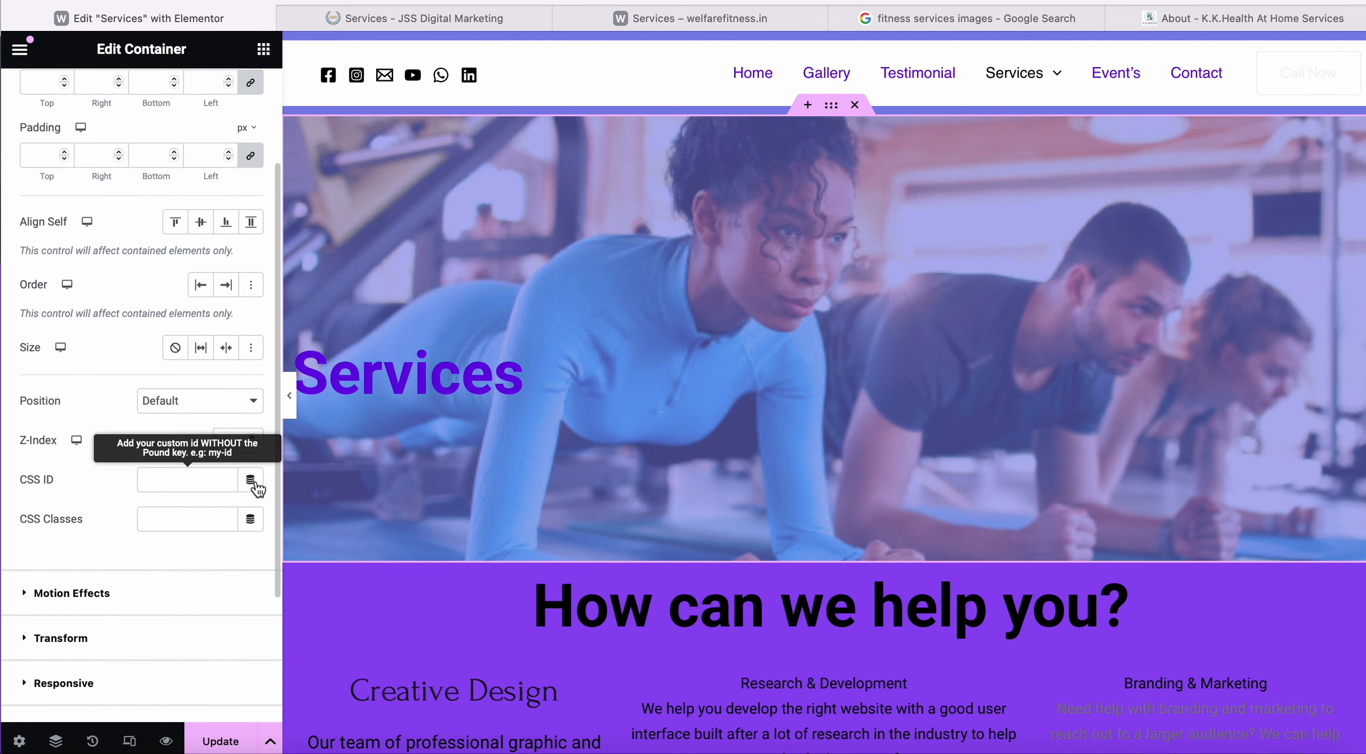
click(233, 441)
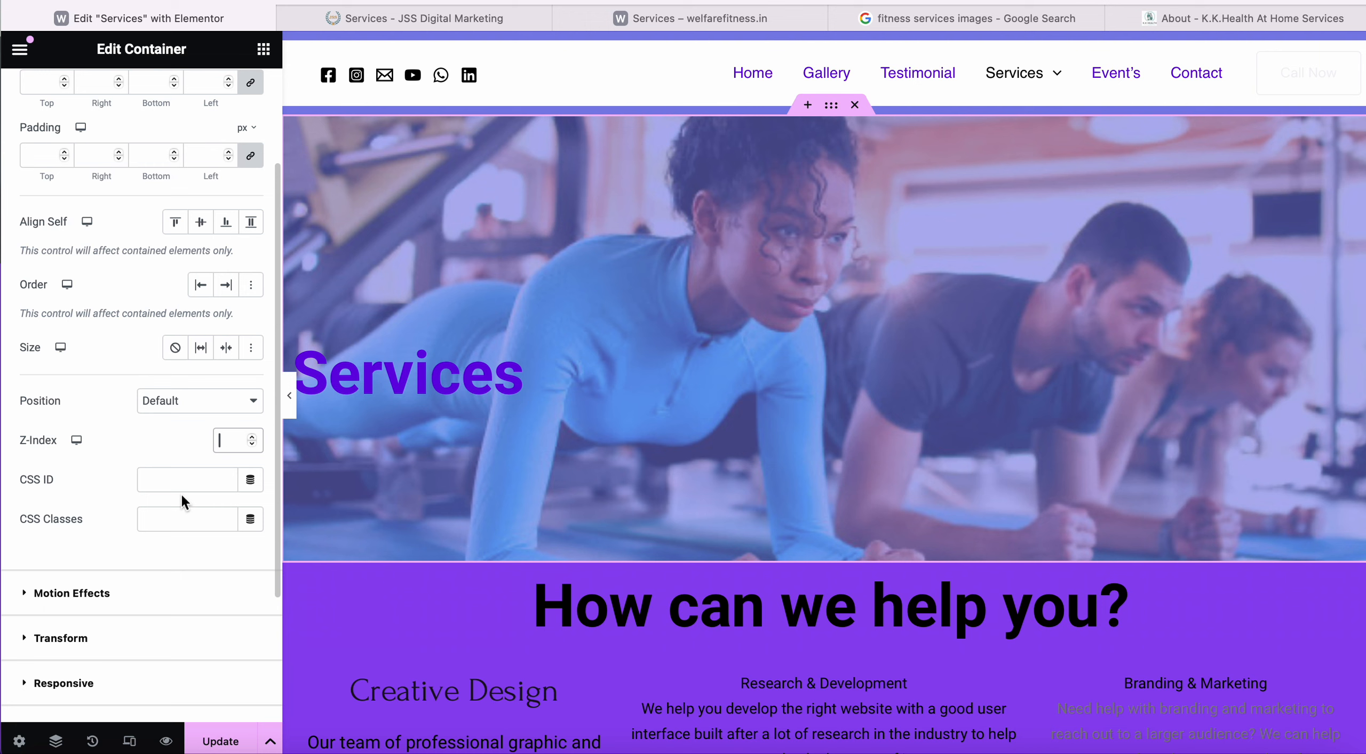
text(-1)
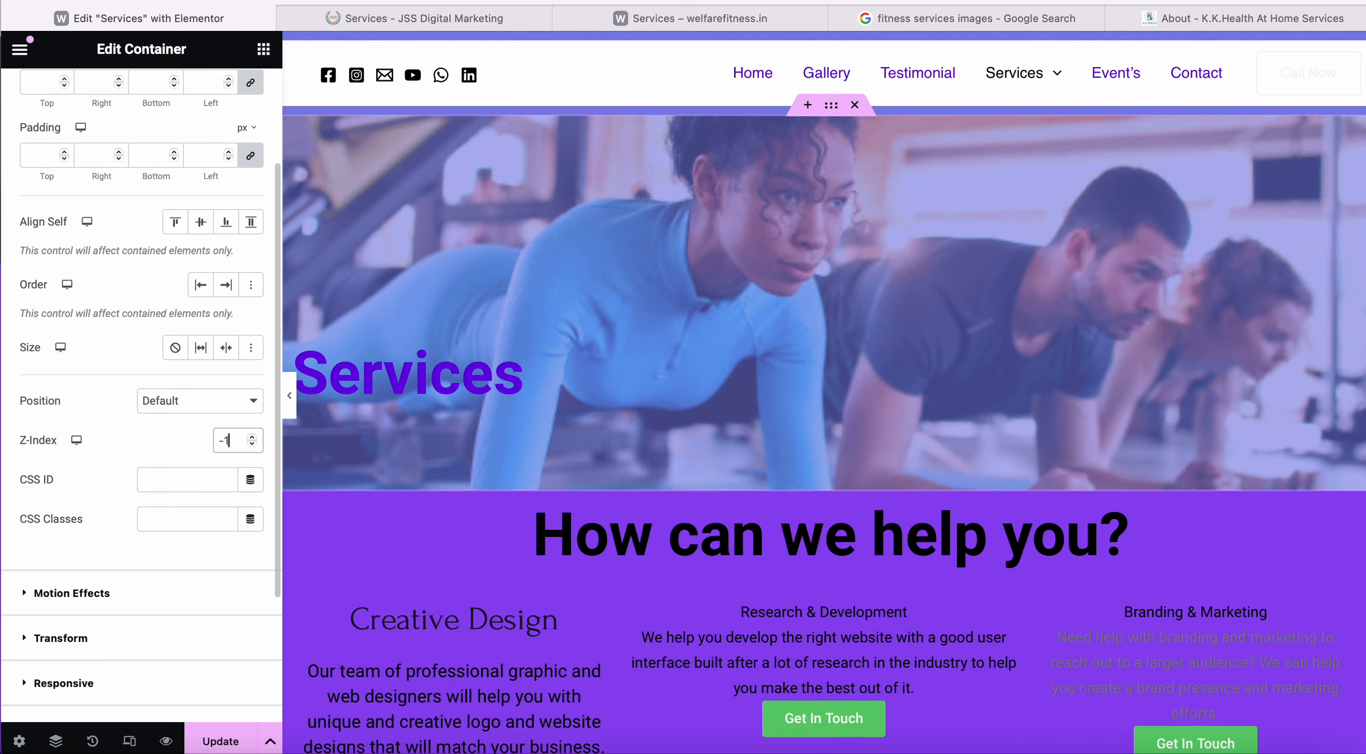
key(BackSpace)
key(BackSpace)
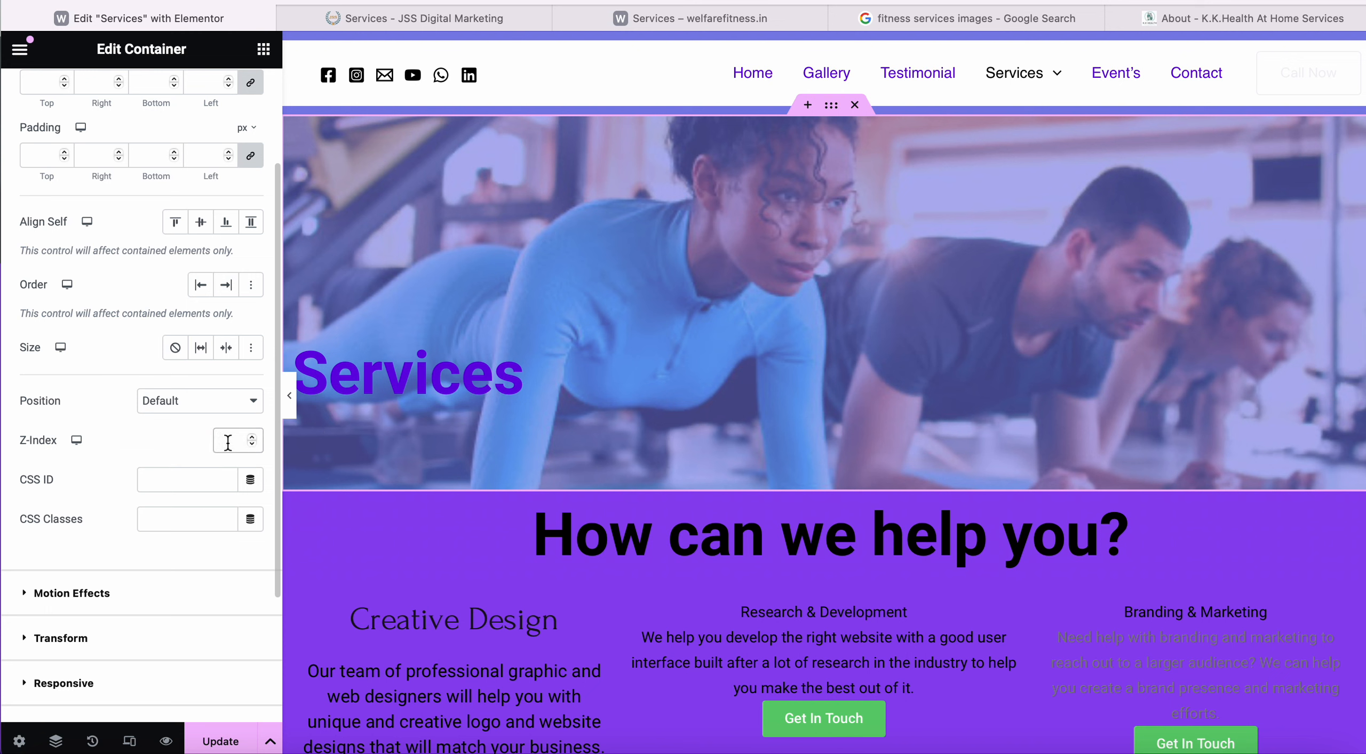
text(1-1)
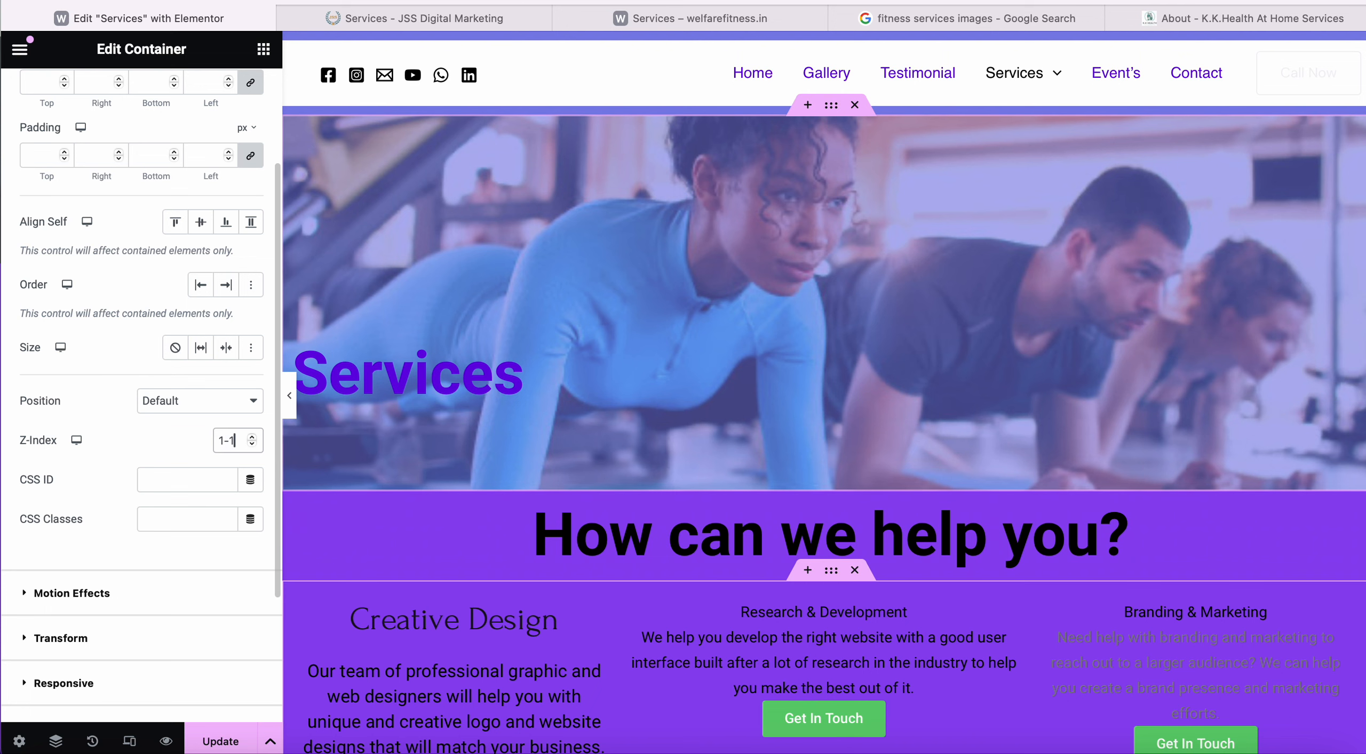
key(Left)
key(Left)
key(BackSpace)
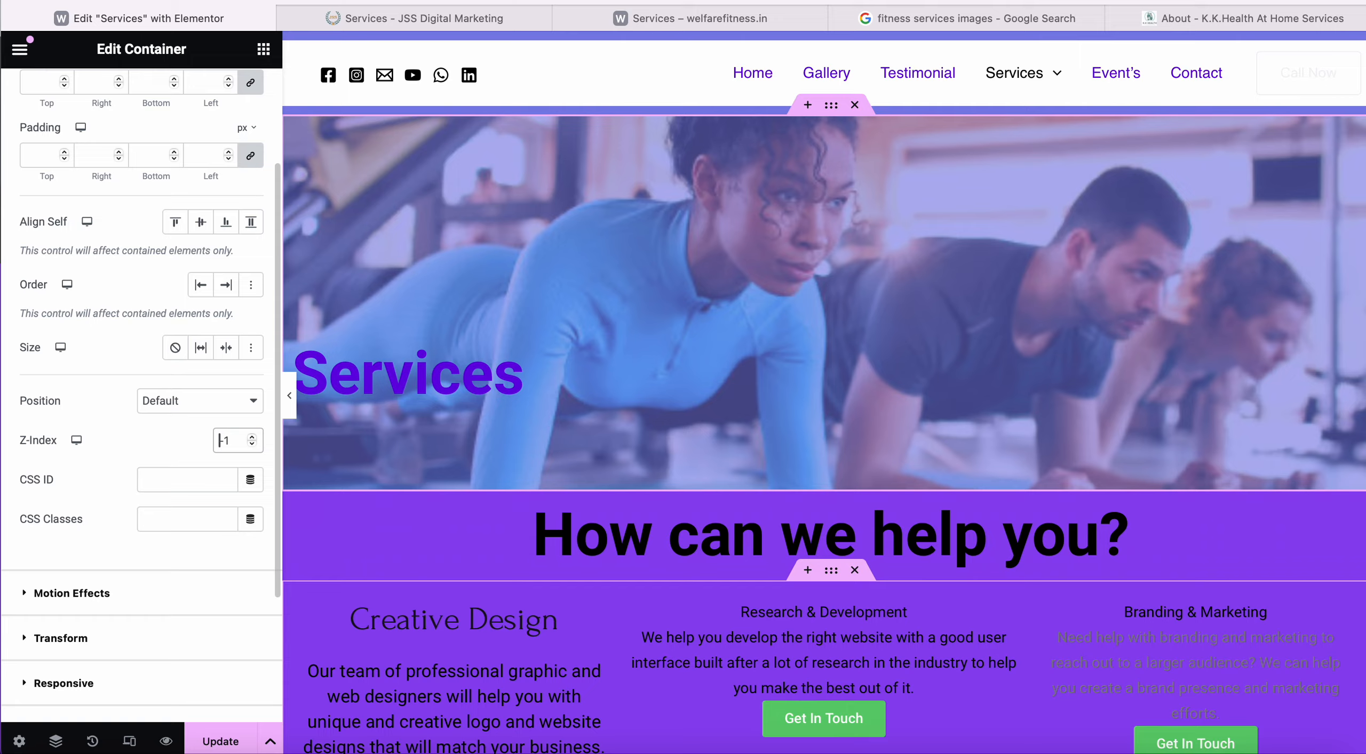
scroll(566, 397, down, 20)
scroll(566, 394, up, 20)
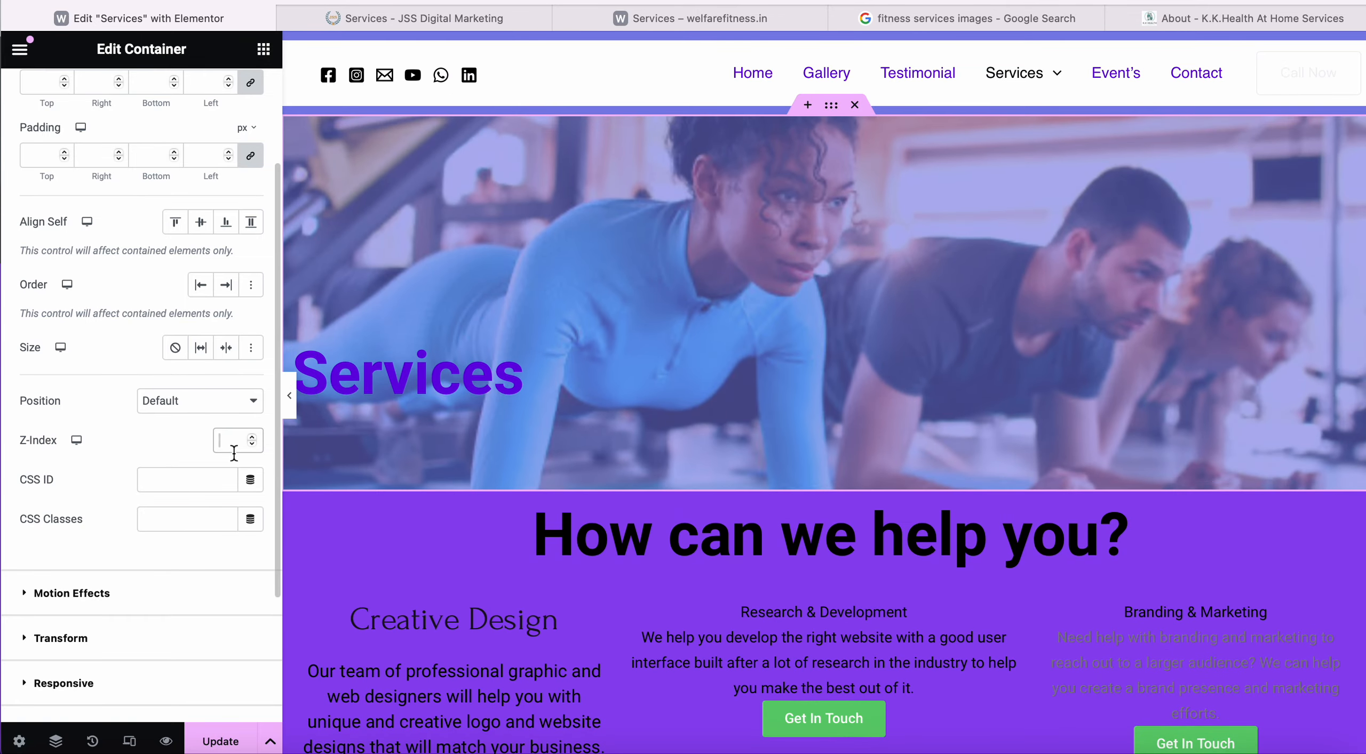
Select the Services heading and enter -1 as its Advanced Z-Index.
click(394, 382)
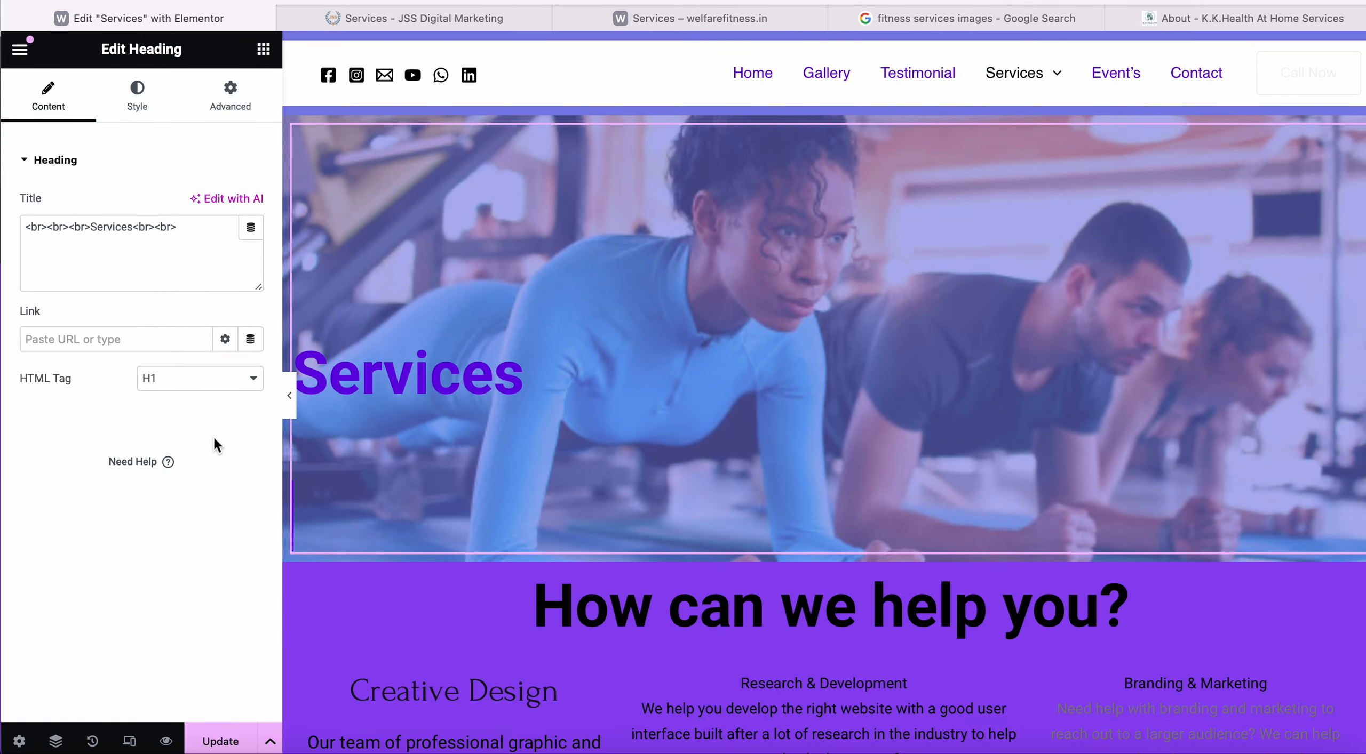
click(232, 107)
scroll(68, 568, down, 5)
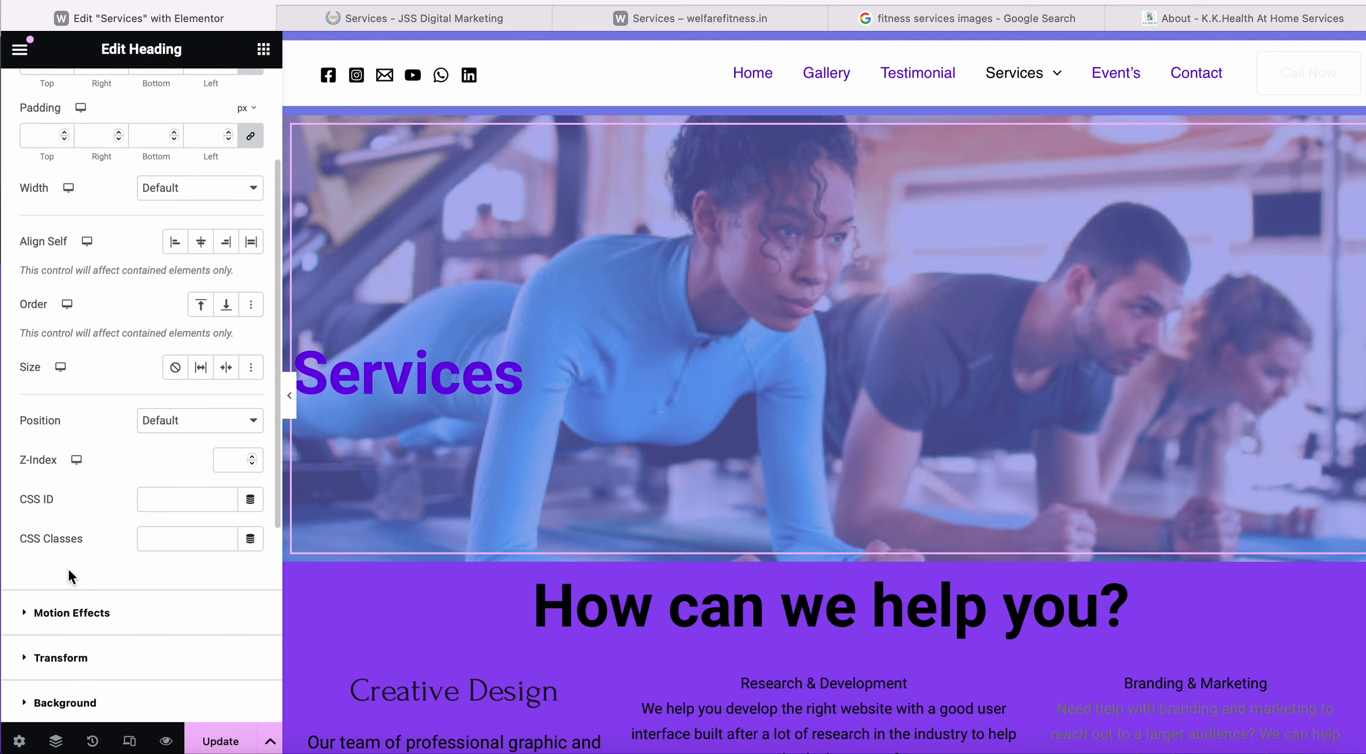
click(224, 460)
text(-1)
Try Z-Index values 1 and -1 repeatedly, ending with the stacking value cleared.
scroll(421, 447, down, 10)
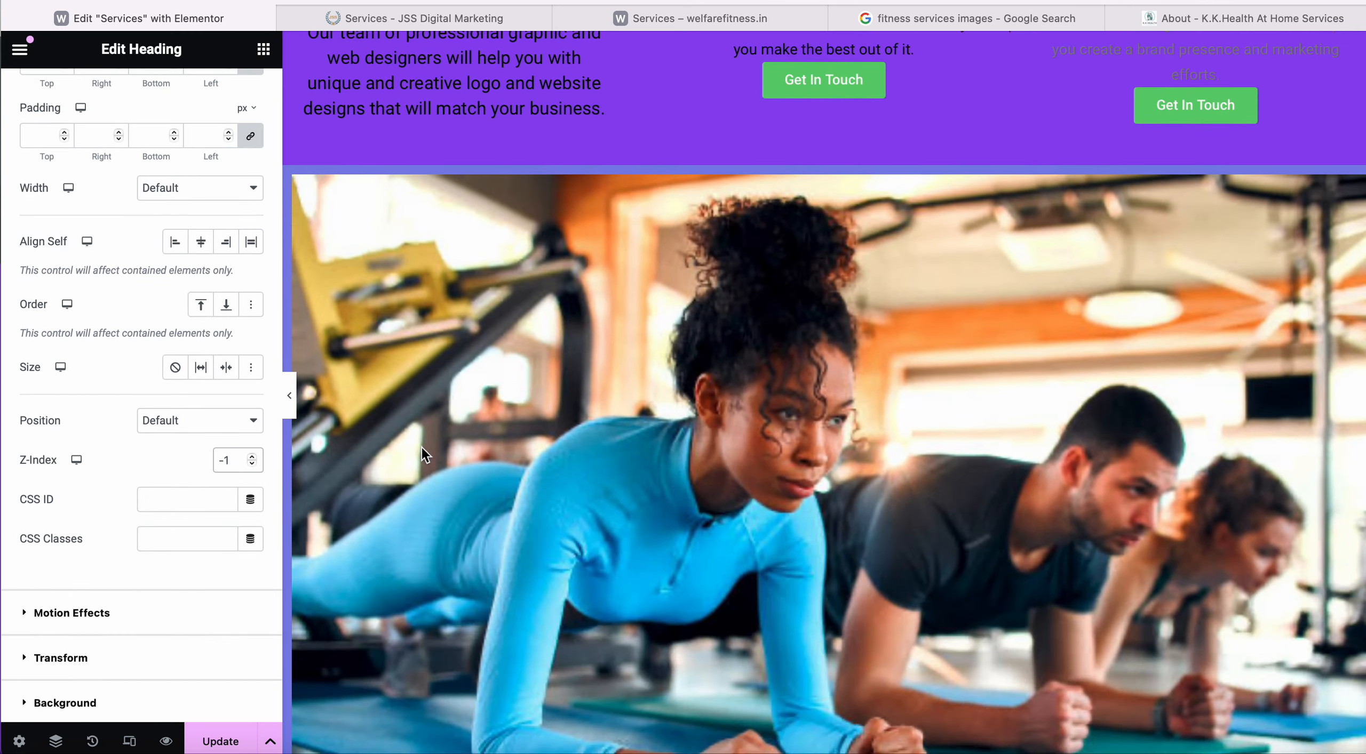
scroll(421, 447, up, 10)
key(BackSpace)
key(BackSpace)
text(1)
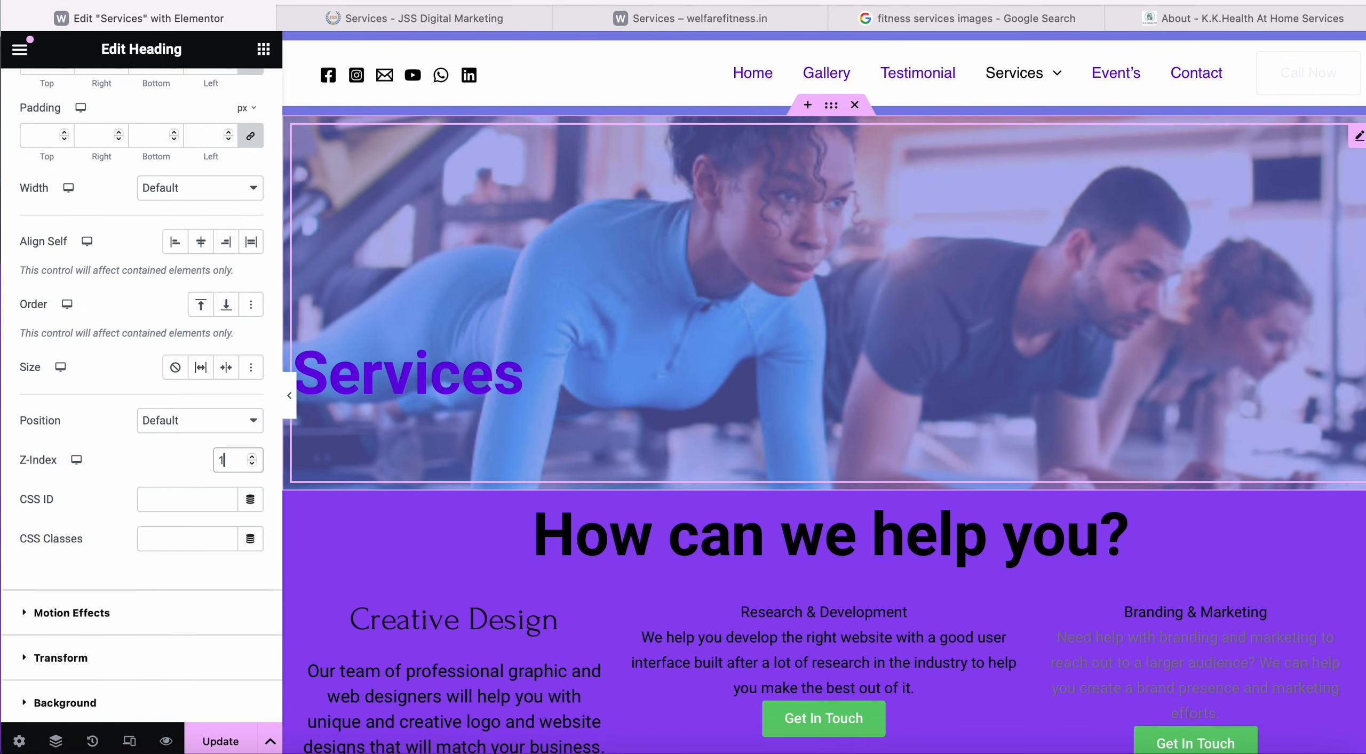
key(BackSpace)
text(-1)
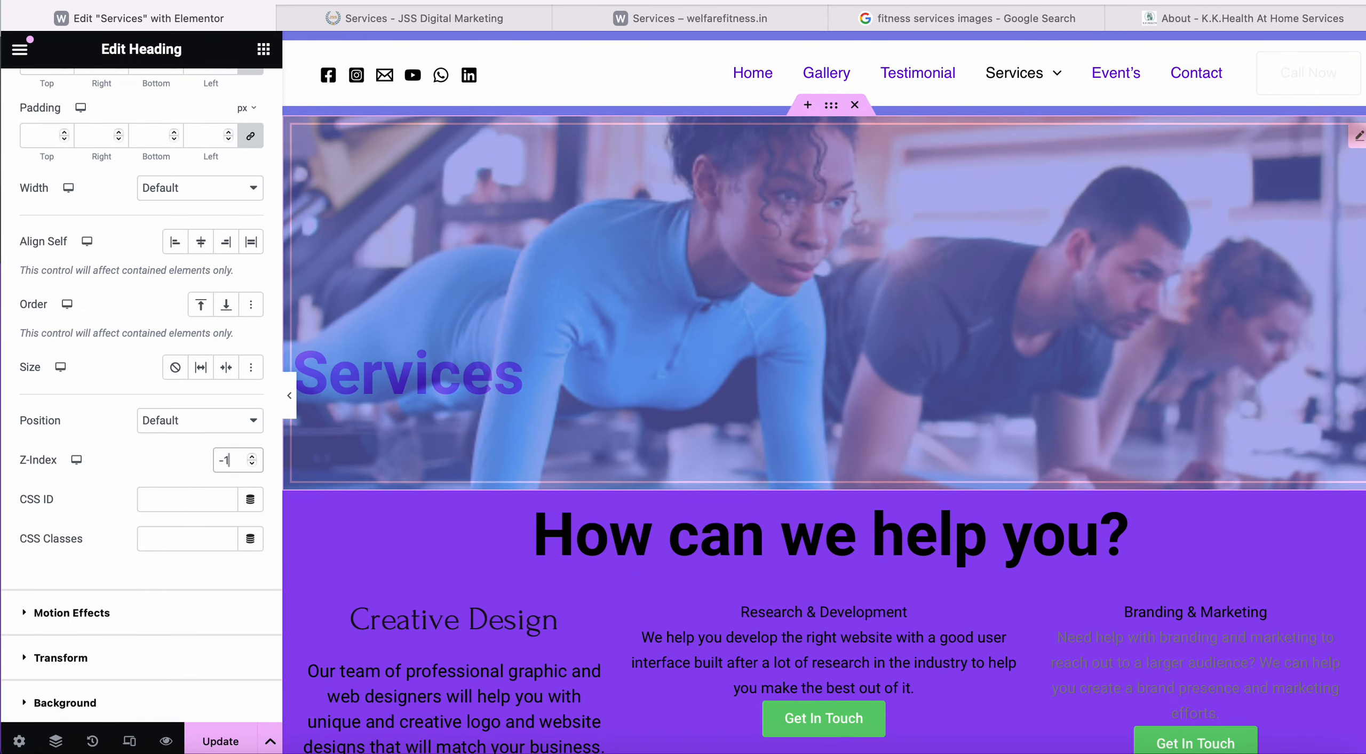
key(BackSpace)
key(BackSpace)
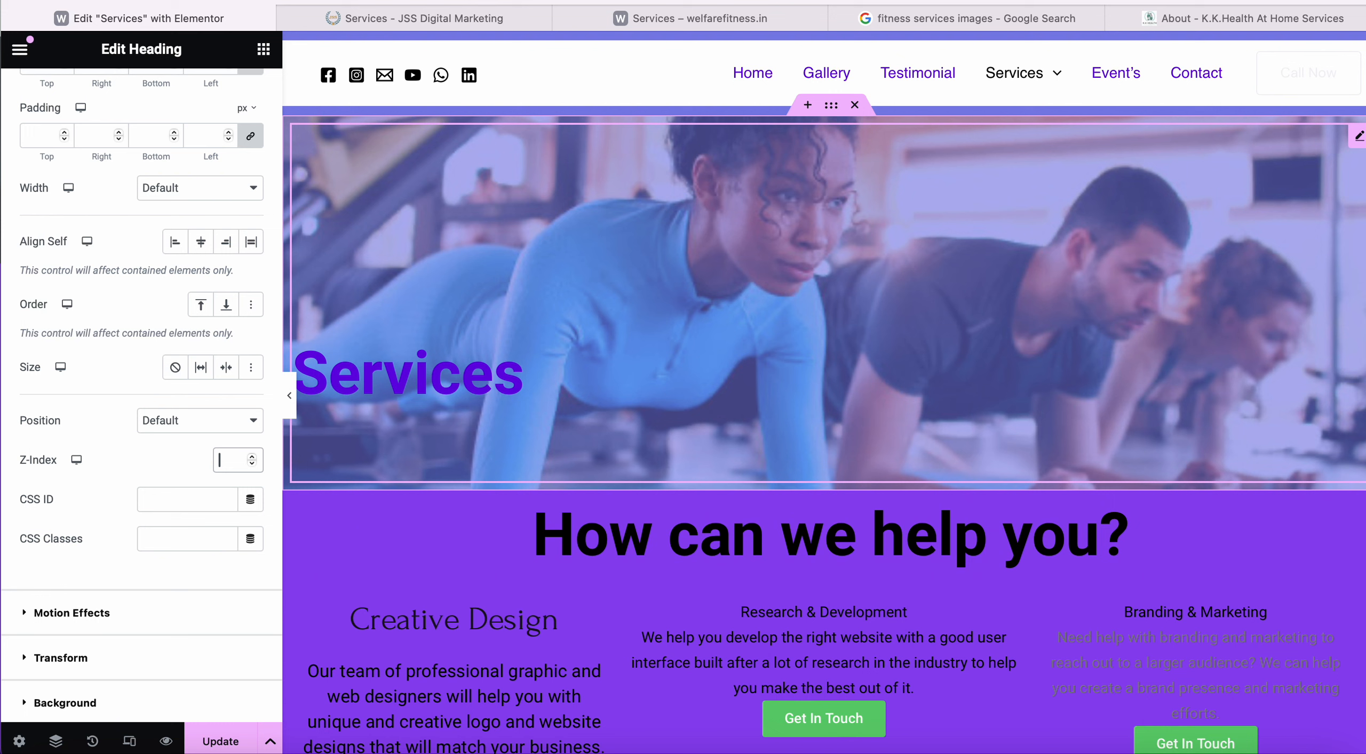
text(-1)
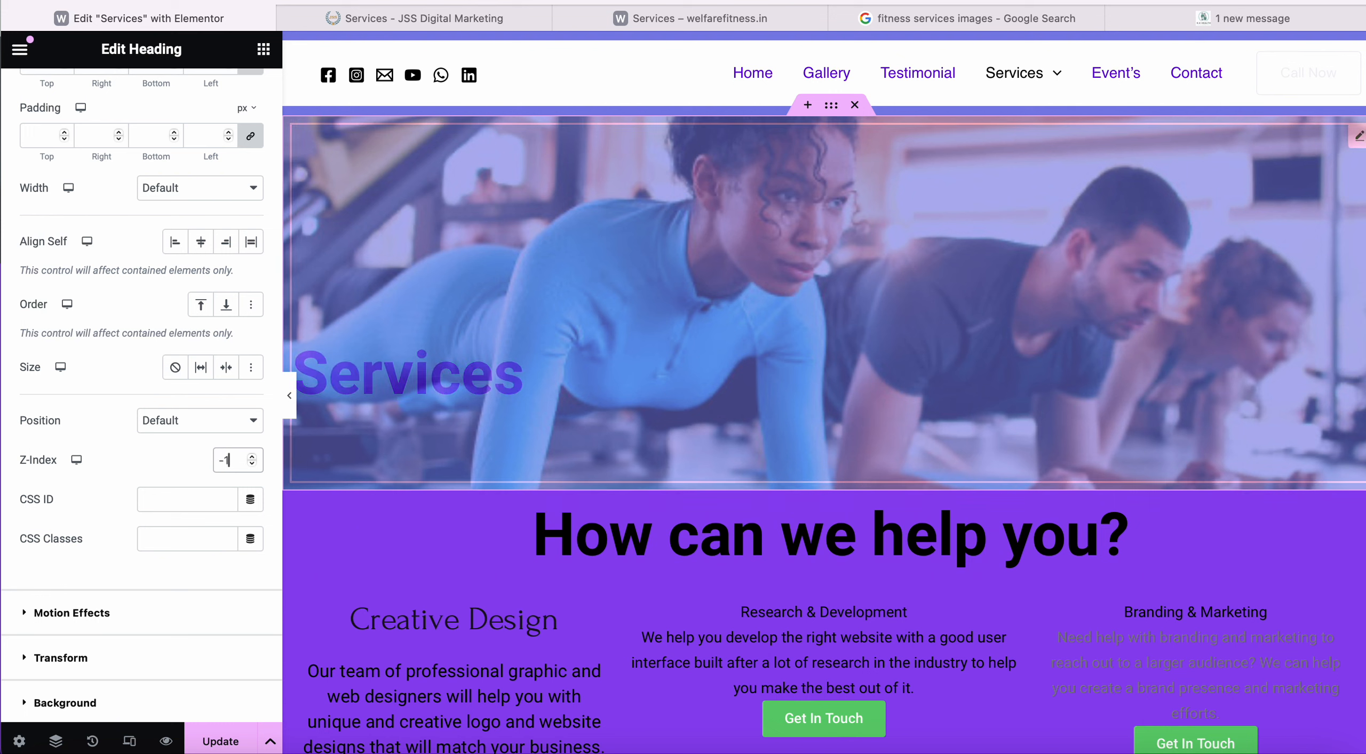
key(BackSpace)
key(BackSpace)
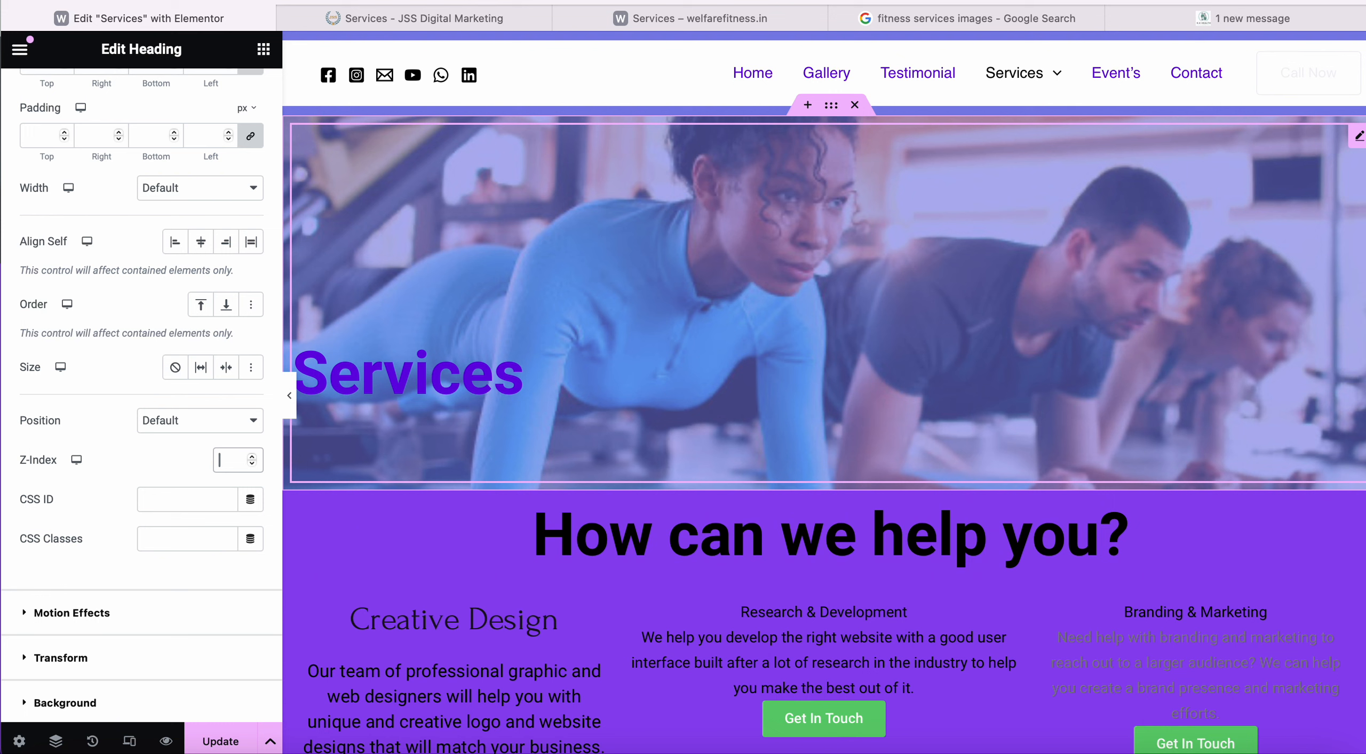
text(-1)
text(\-1)
key(BackSpace)
key(BackSpace)
key(BackSpace)
key(BackSpace)
key(BackSpace)
Set the hero container's Z-Index to 0.
click(830, 105)
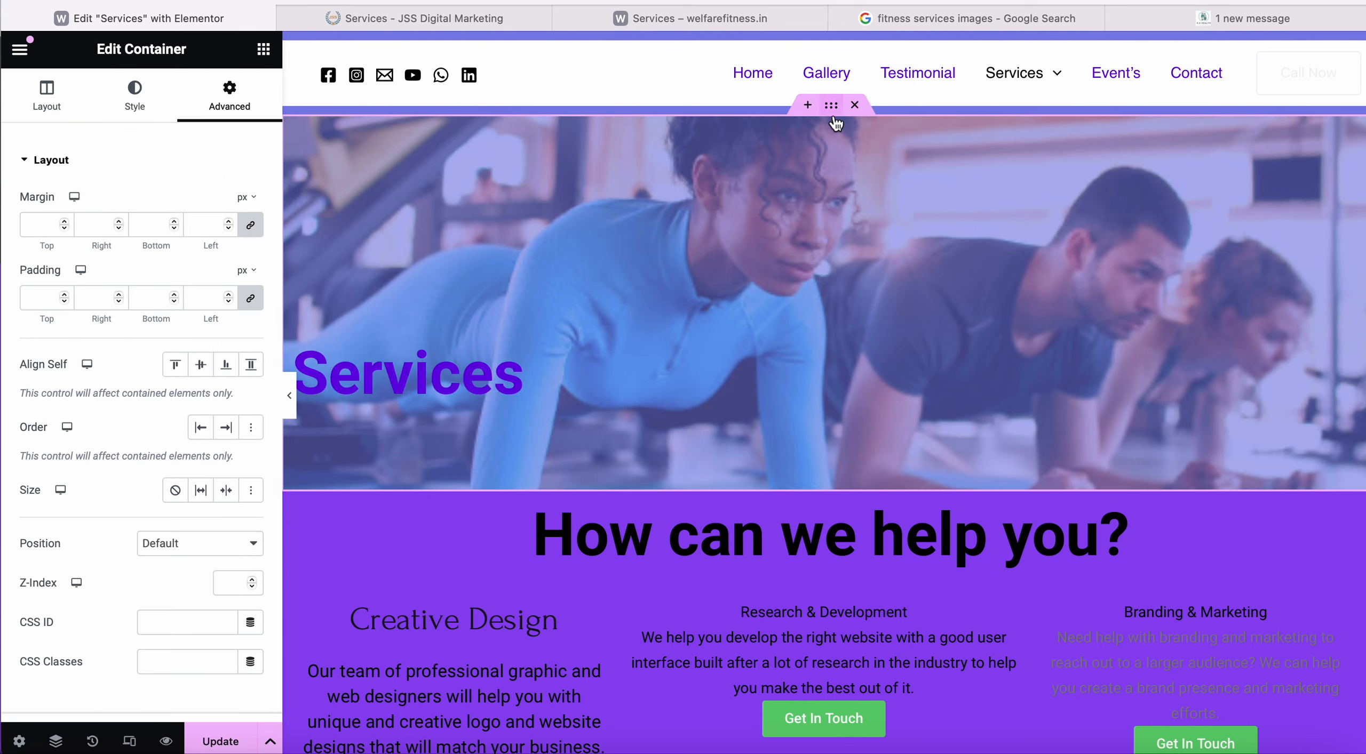
scroll(151, 266, down, 3)
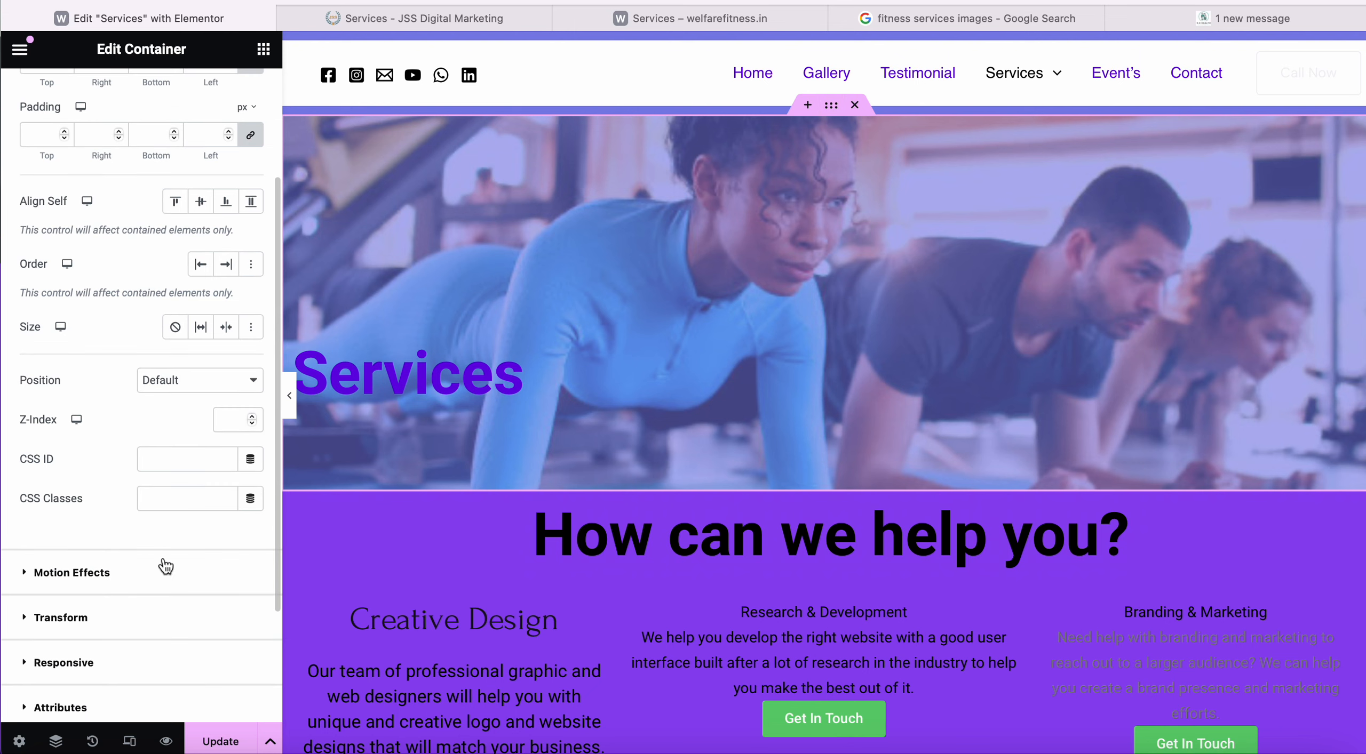
click(247, 423)
text(8)
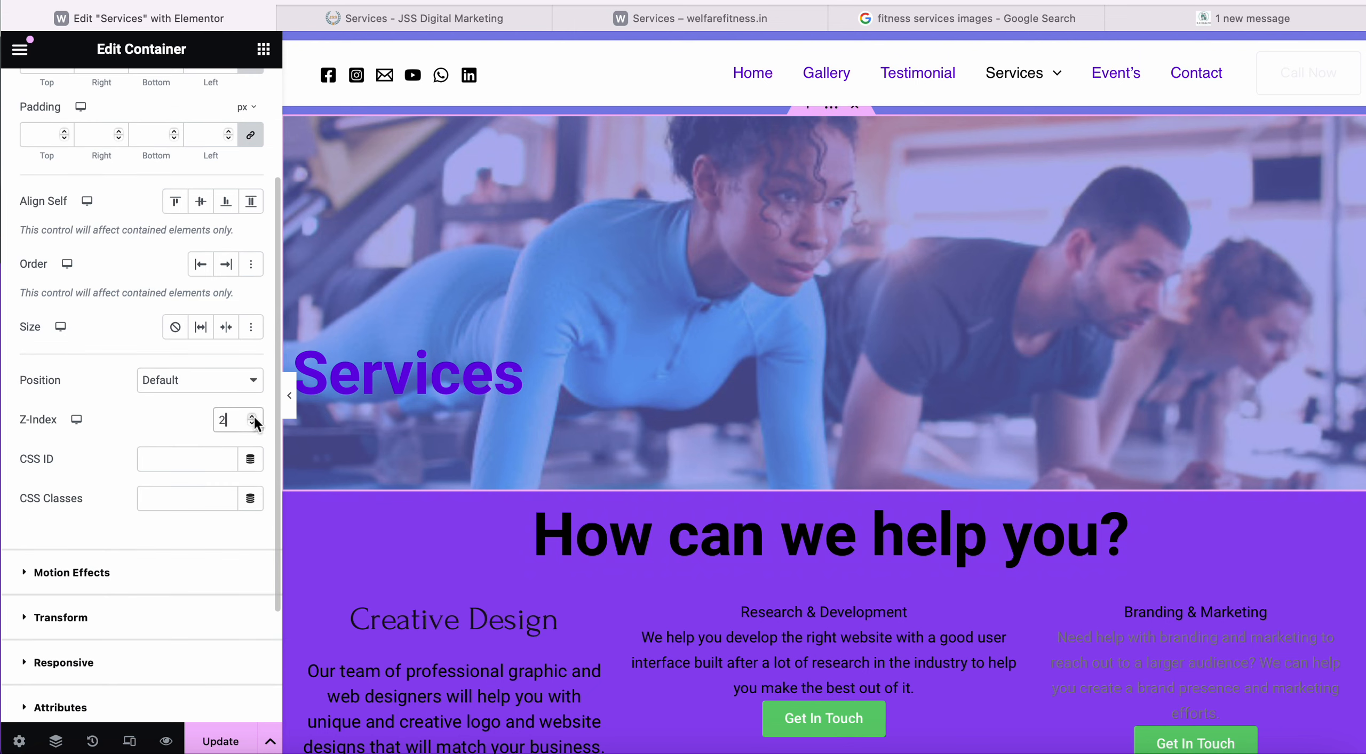
key(BackSpace)
text(5)
click(254, 425)
click(253, 424)
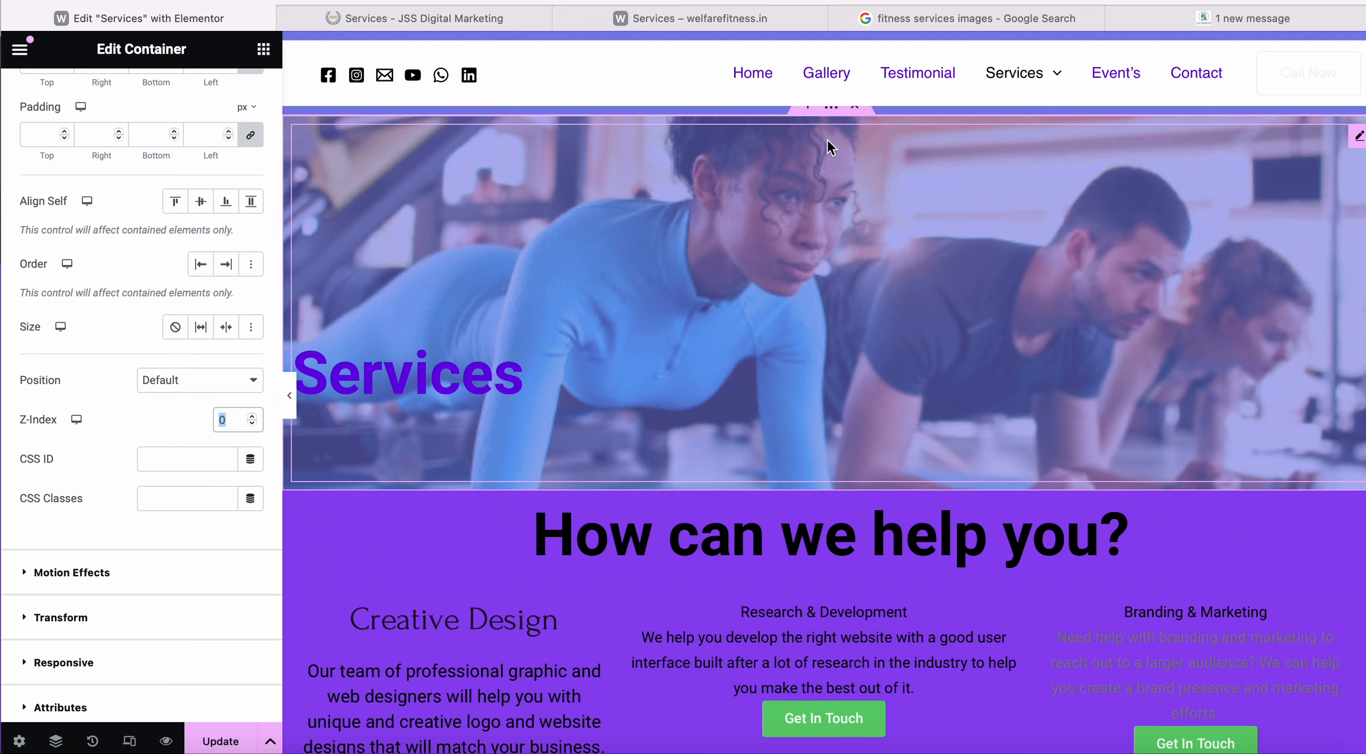
Verify the hero's background overlay opacity is 0.4, then reselect the Services heading.
click(832, 109)
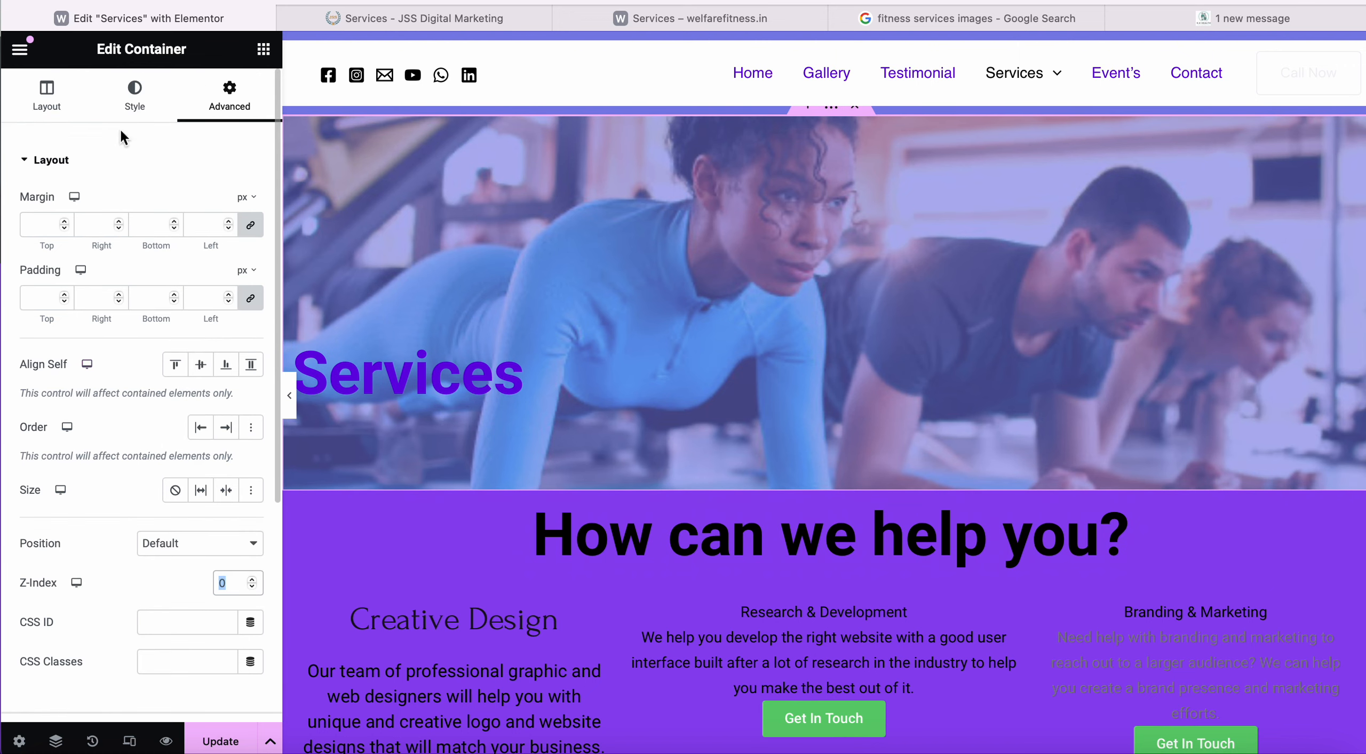
click(134, 95)
click(131, 322)
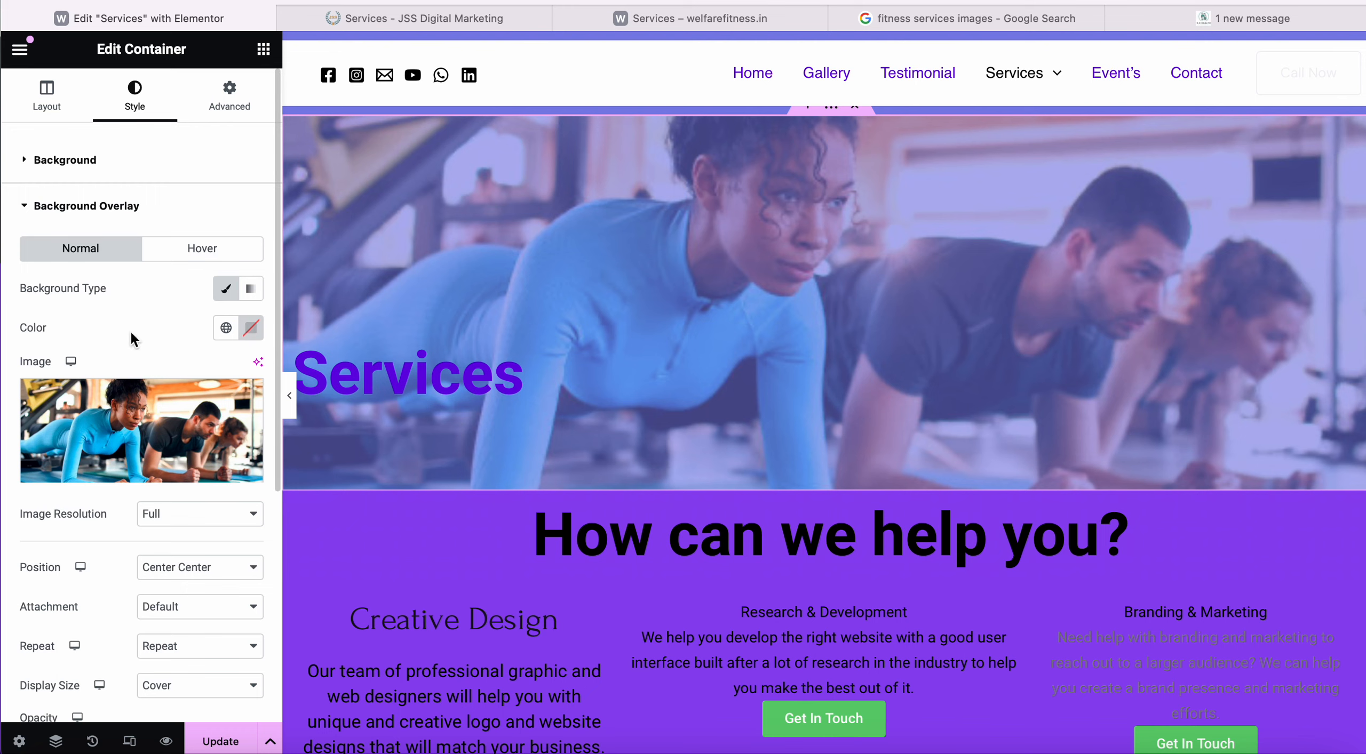
scroll(124, 479, down, 3)
scroll(124, 479, down, 2)
mouse_move(92, 491)
mouse_down()
mouse_move(235, 496)
mouse_move(19, 490)
mouse_move(152, 494)
mouse_move(100, 498)
mouse_up()
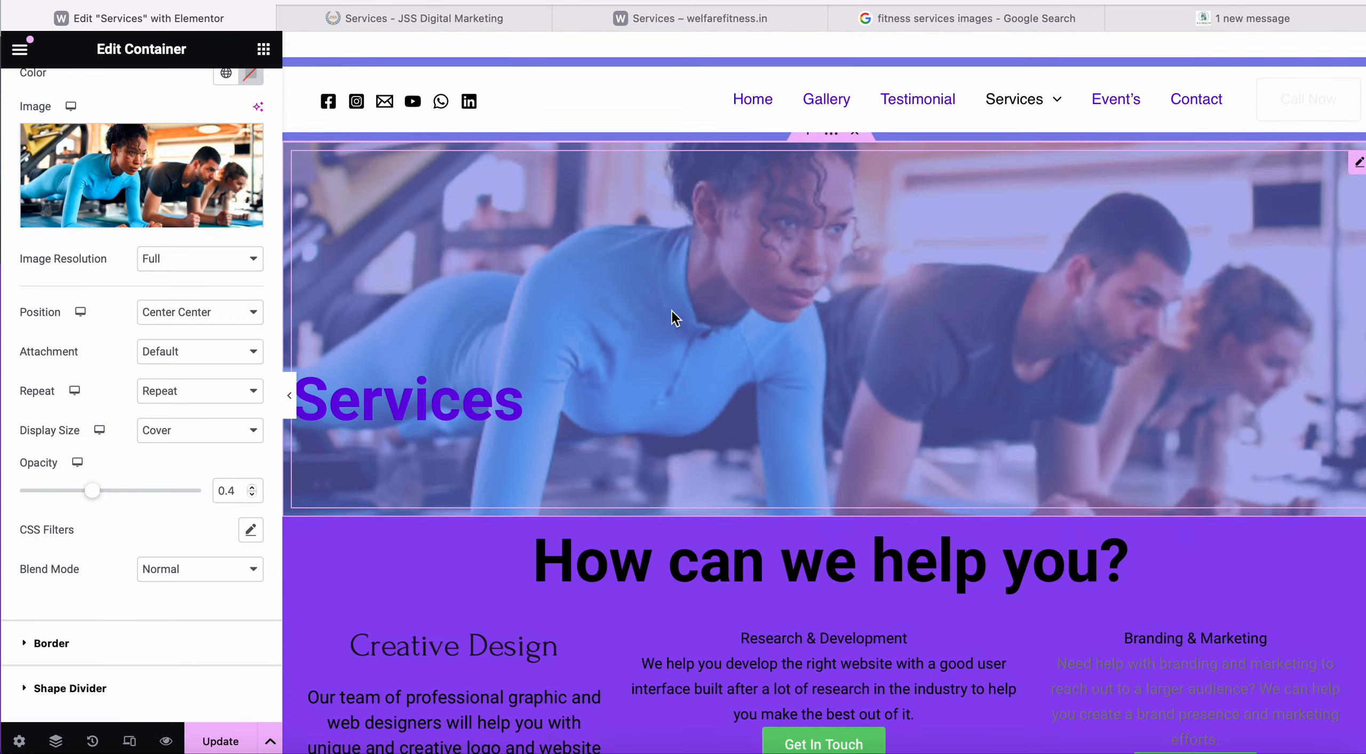
scroll(671, 318, down, 20)
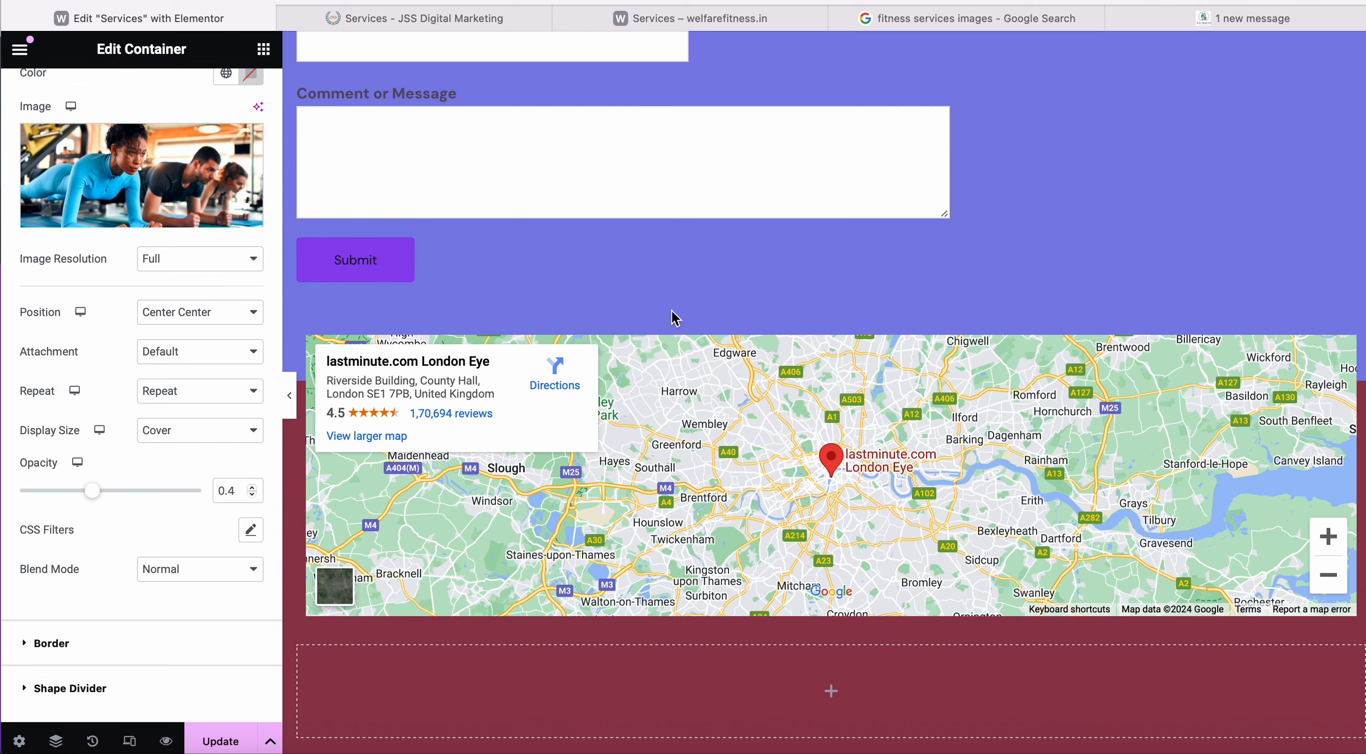
scroll(641, 363, up, 20)
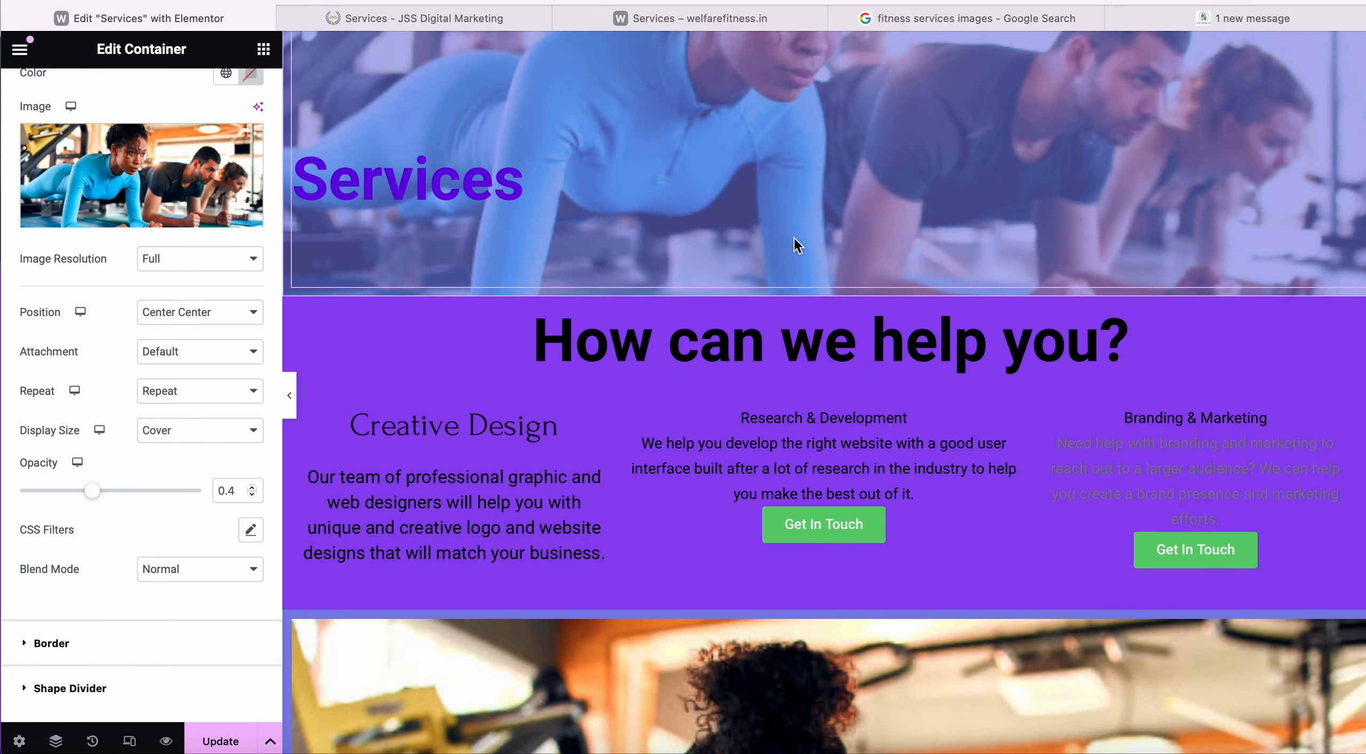
scroll(794, 238, up, 4)
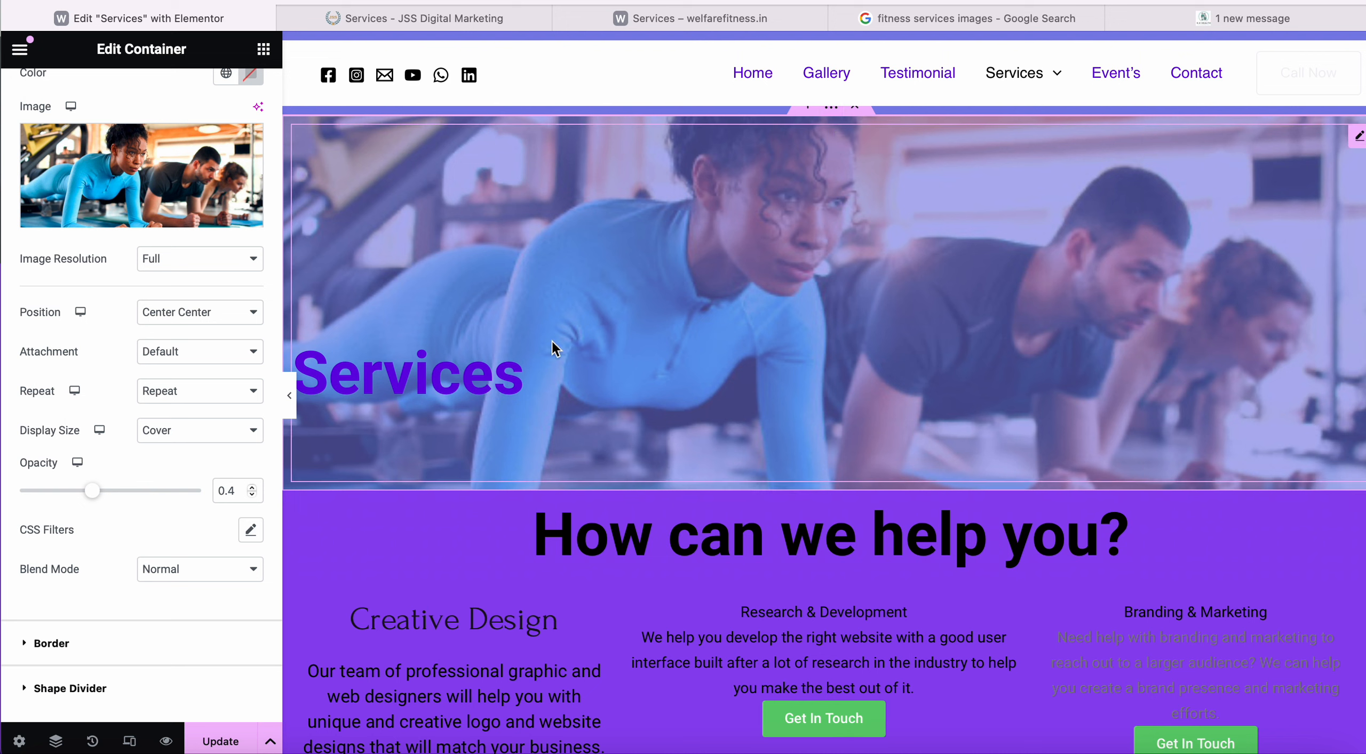
click(1357, 138)
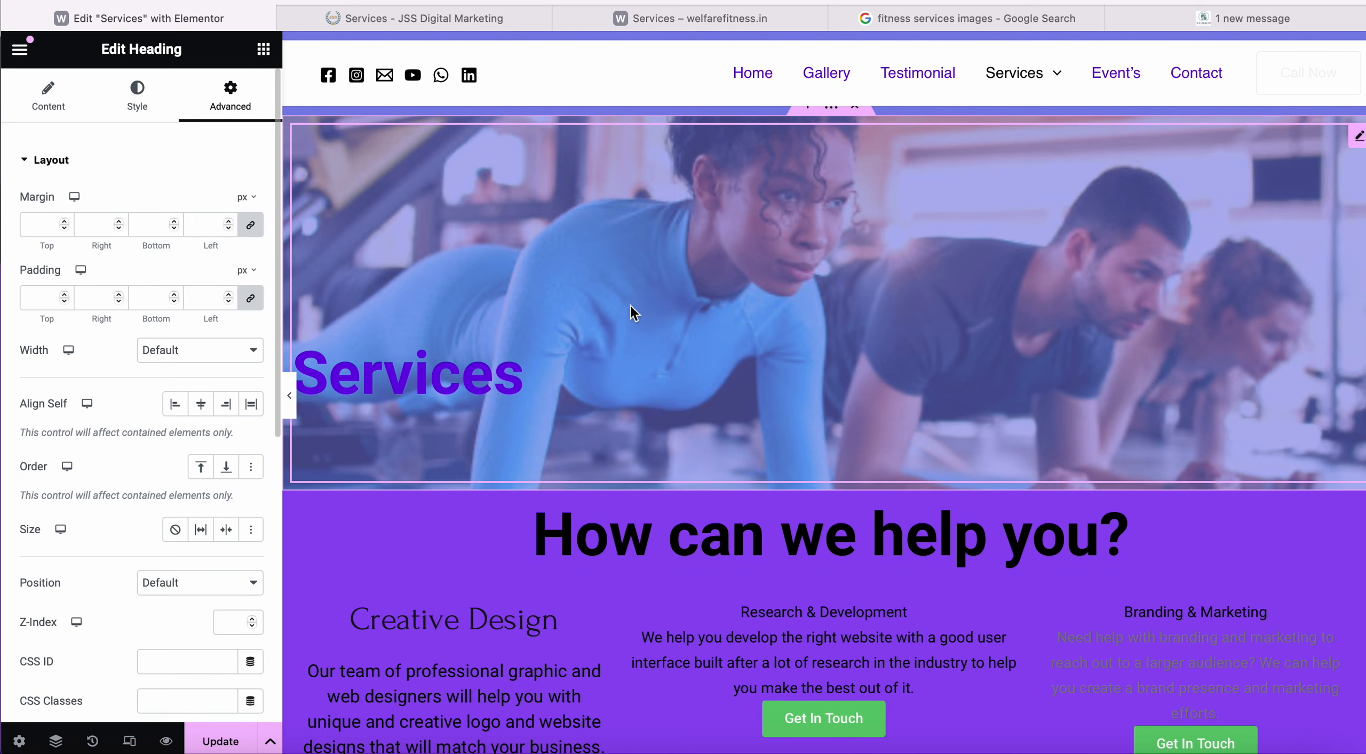
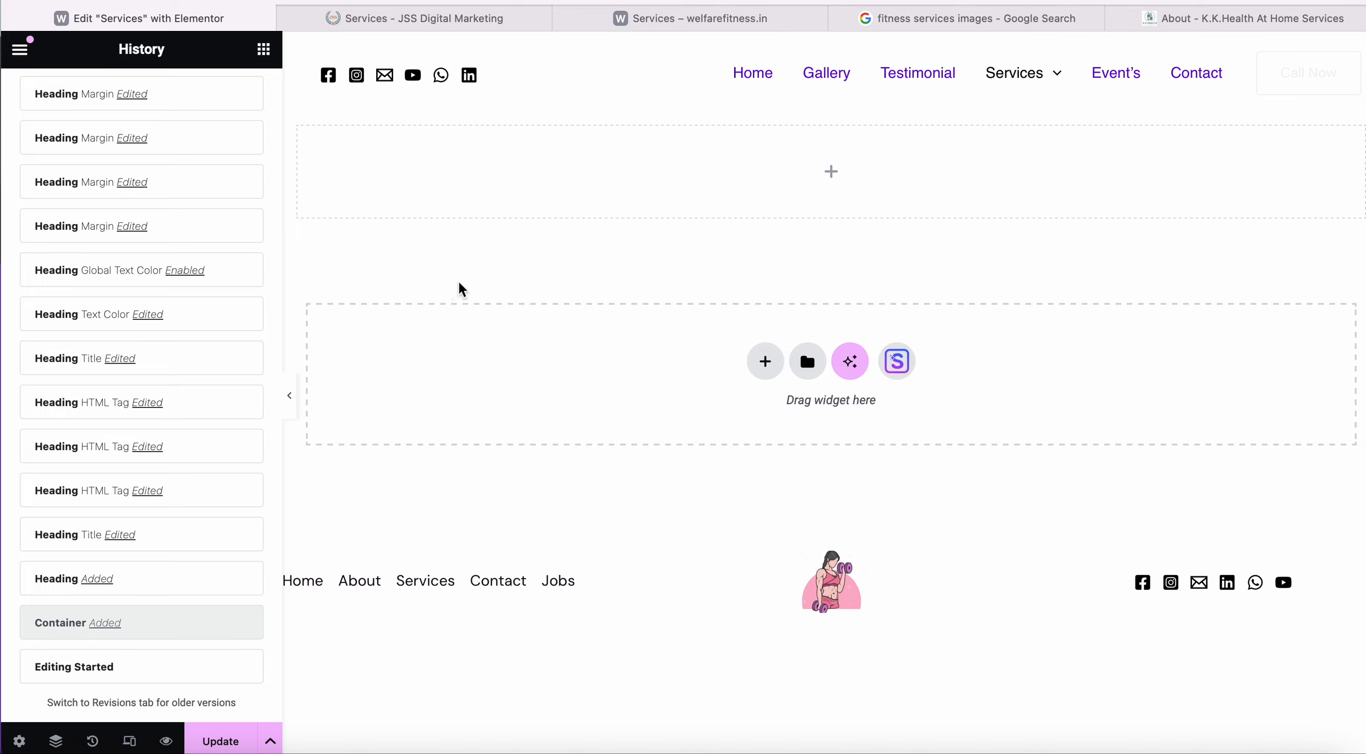
Scroll through the History Actions list of past heading, container and text editor edits.
scroll(212, 379, up, 10)
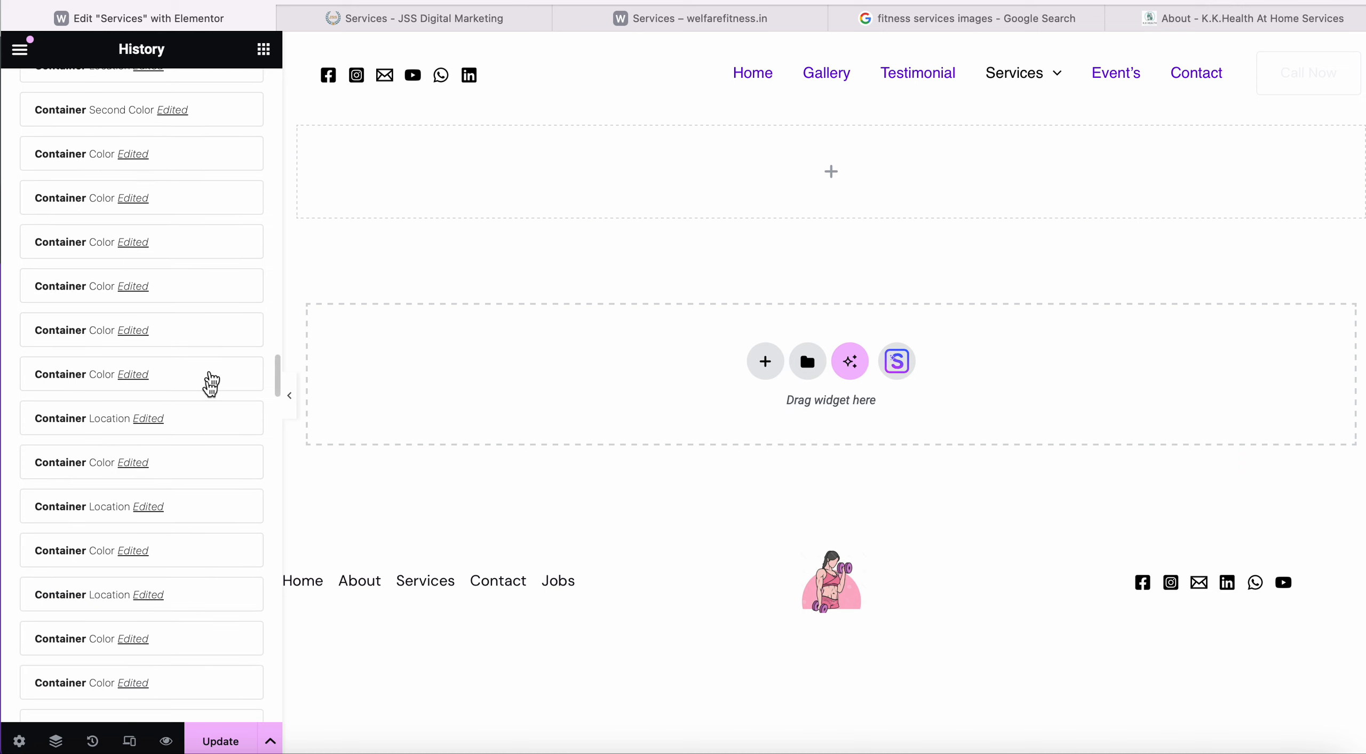
scroll(203, 587, down, 10)
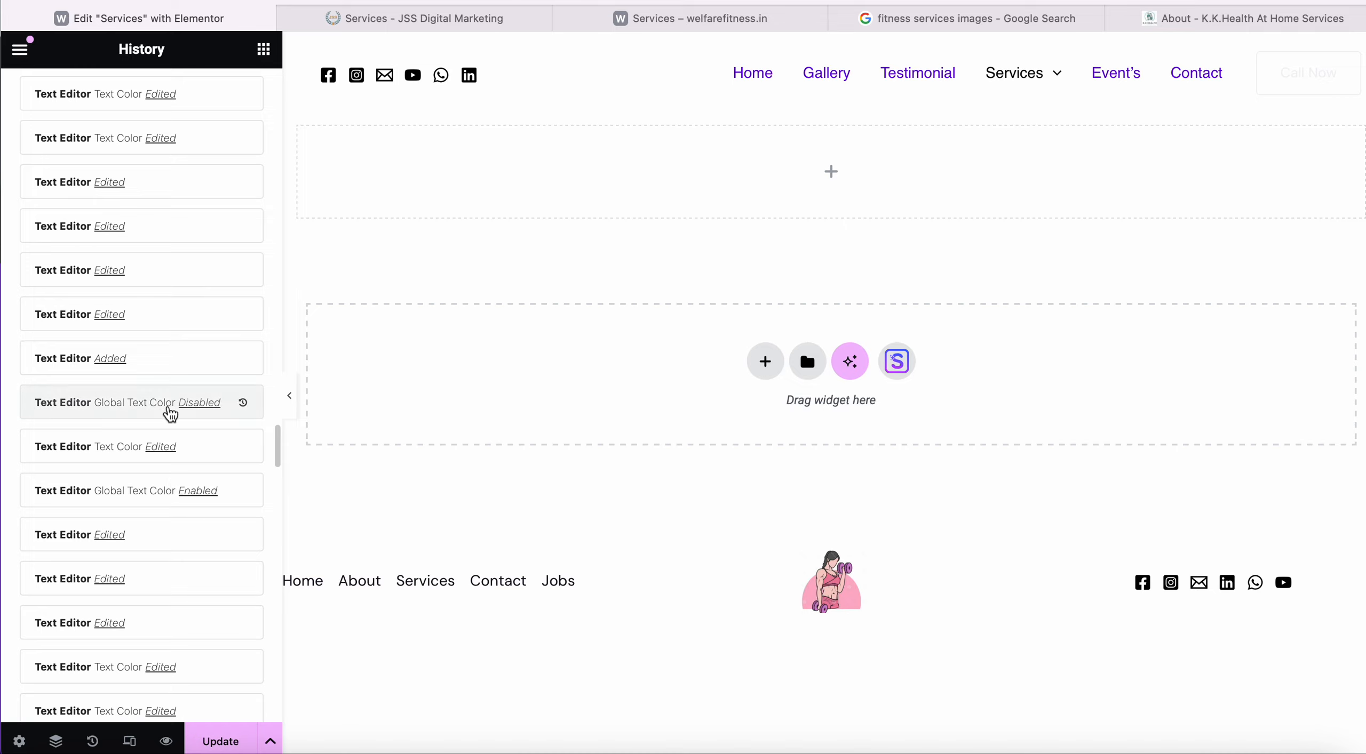
scroll(123, 629, down, 15)
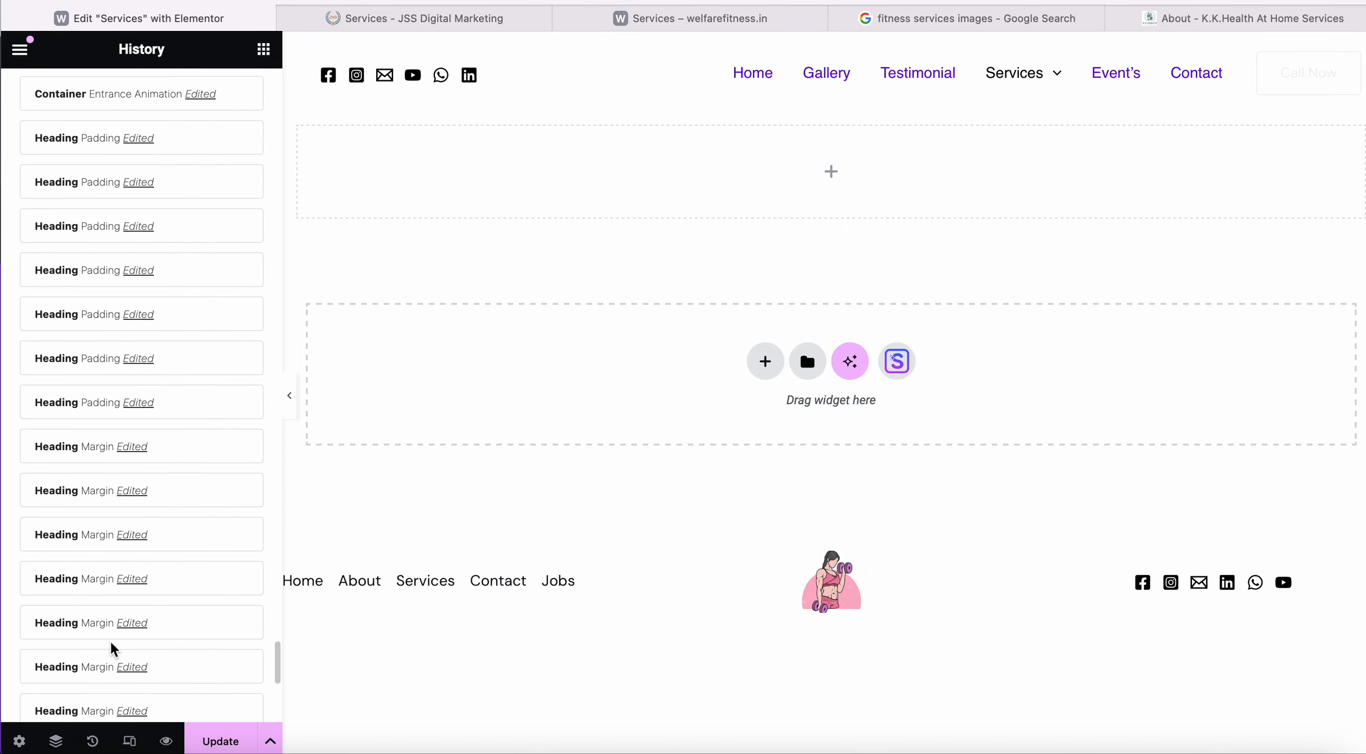
scroll(112, 648, down, 5)
Restore the page to the 'Heading Title Edited' history step and update it.
click(113, 584)
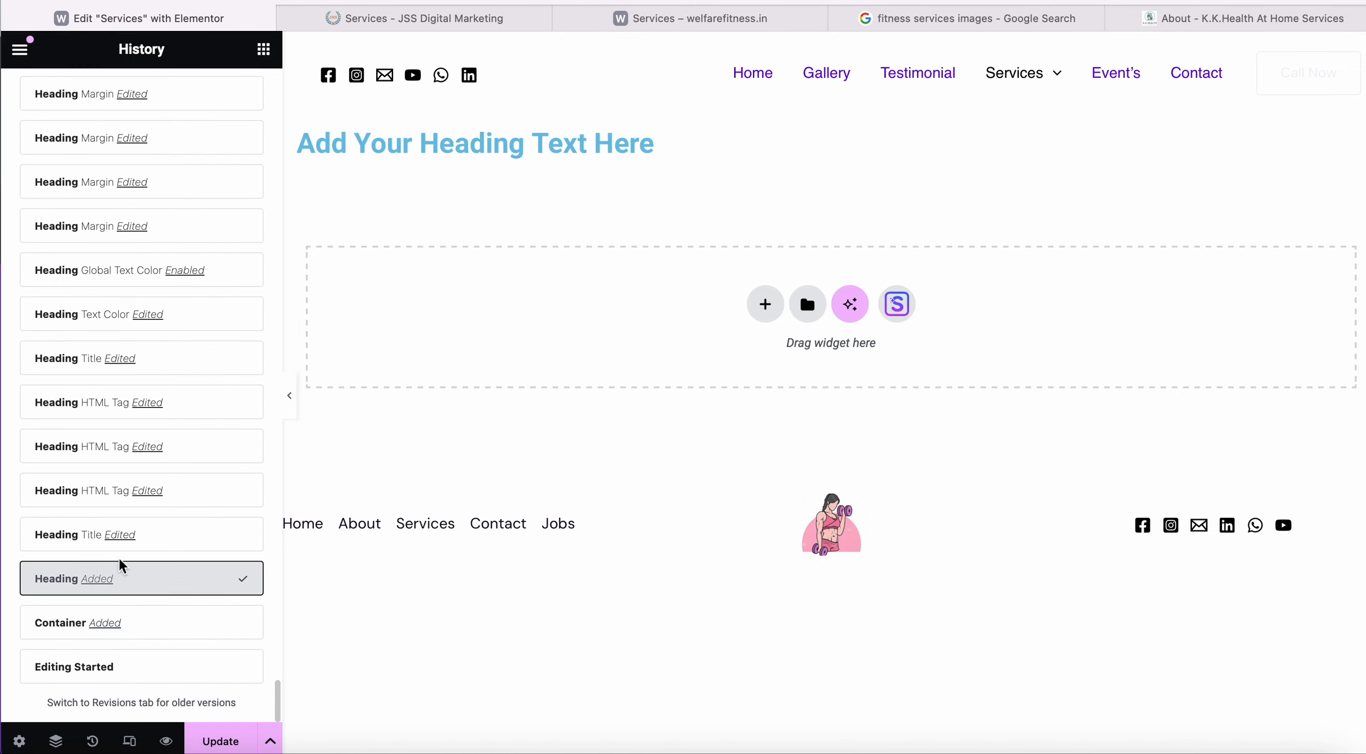
click(131, 544)
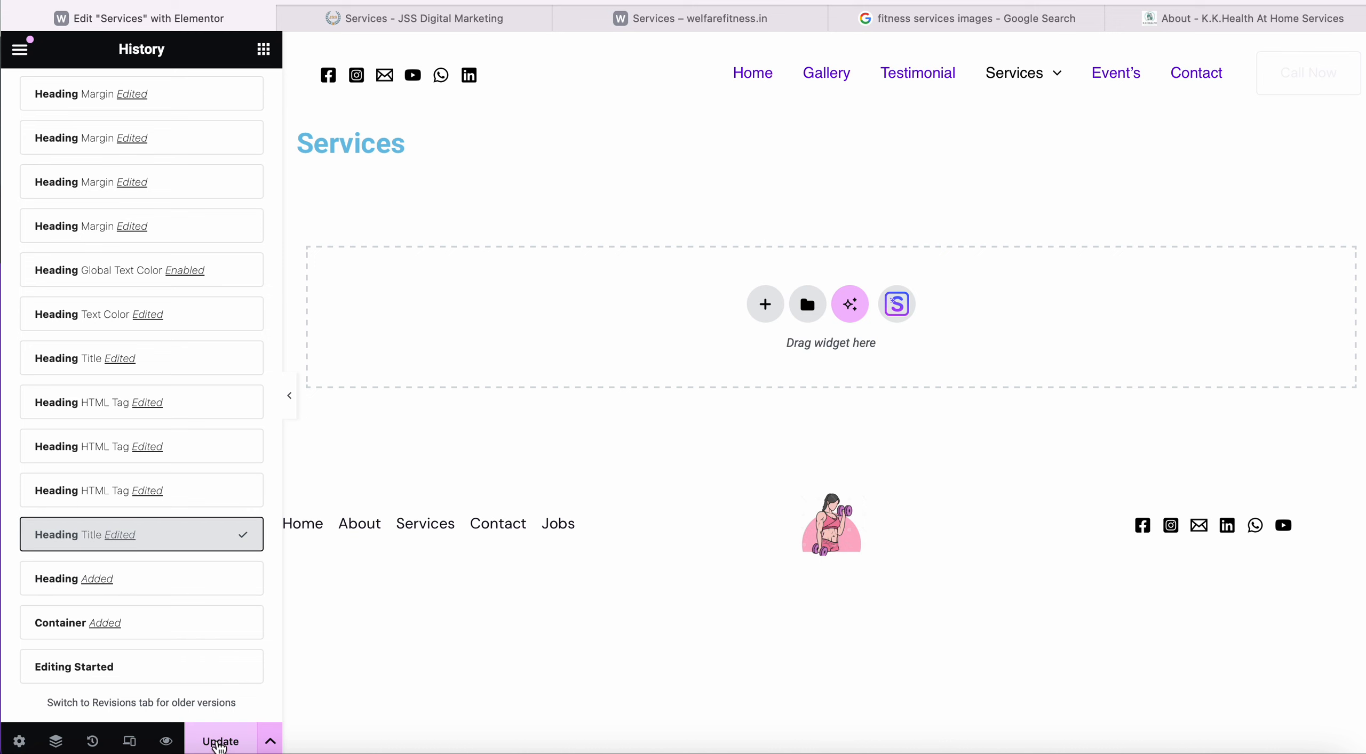
click(219, 741)
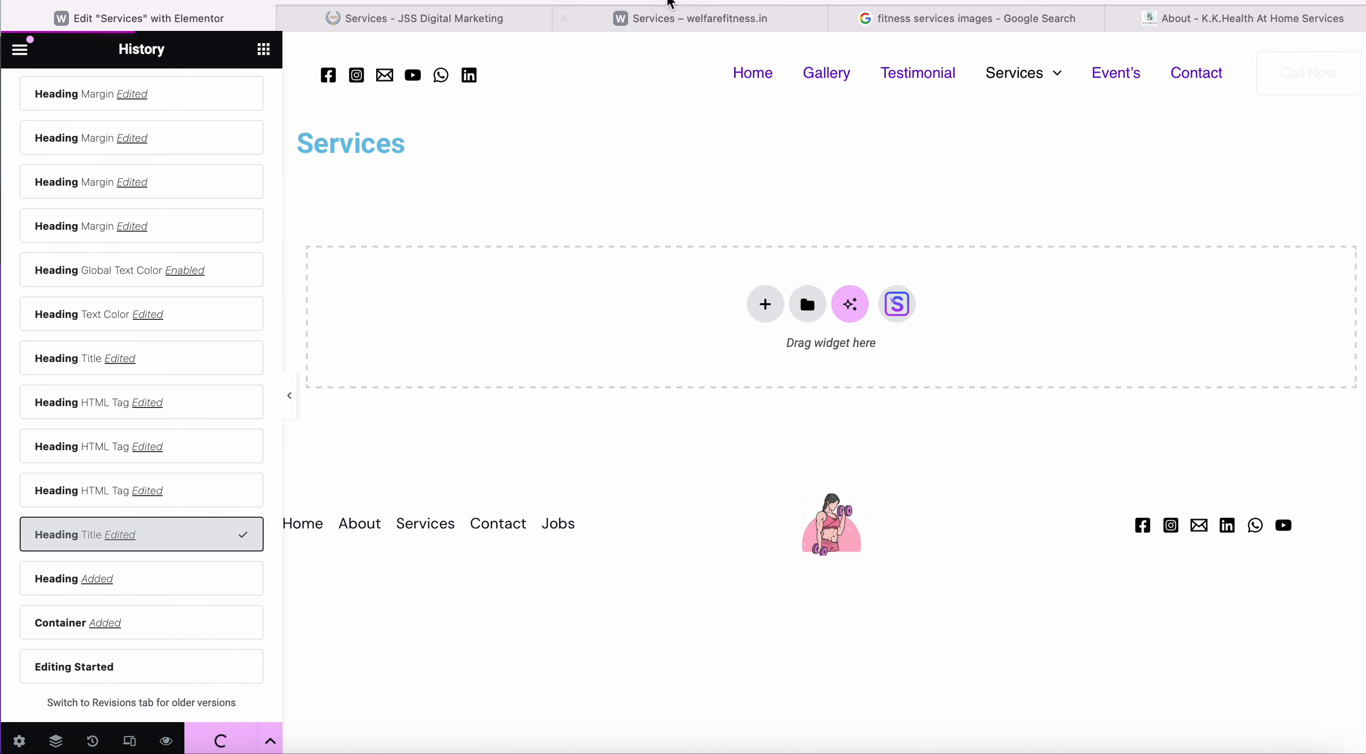
Reload the live Services page to check the saved heading, then return to the editor.
click(674, 21)
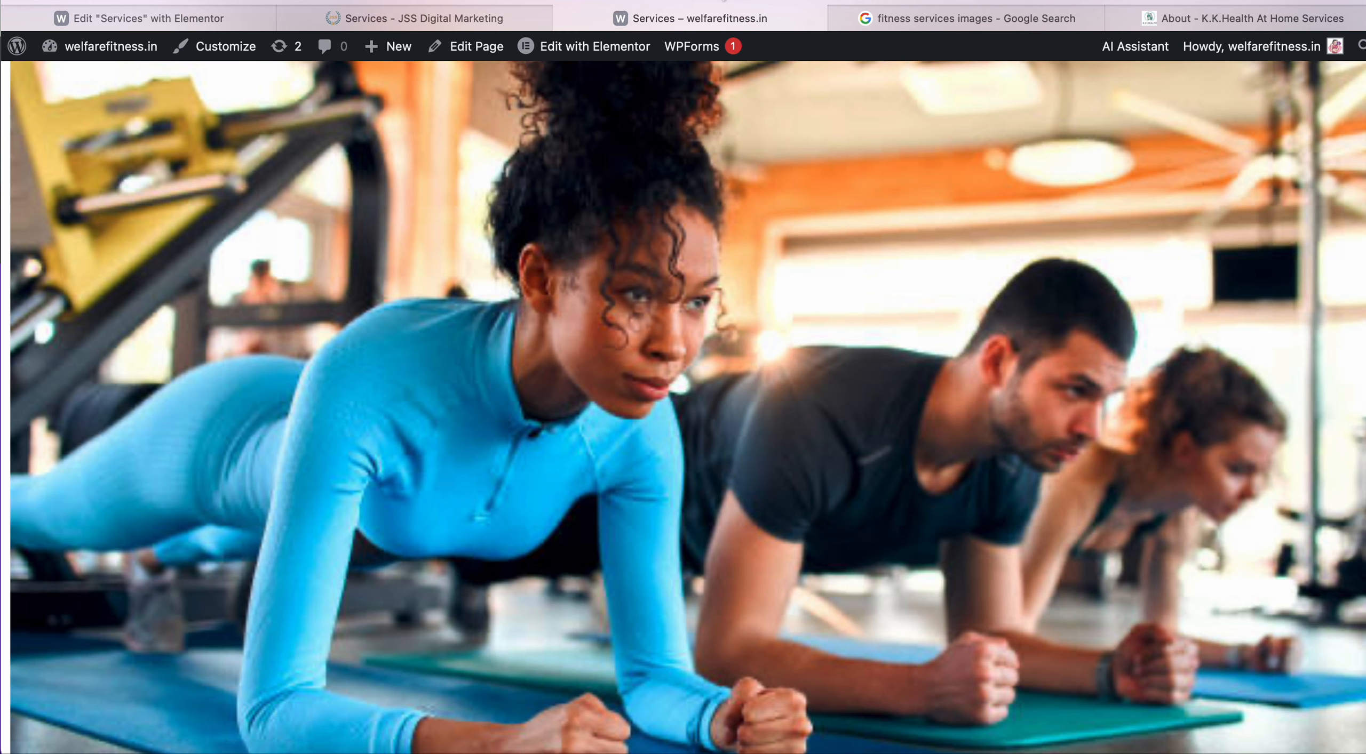
click(723, 0)
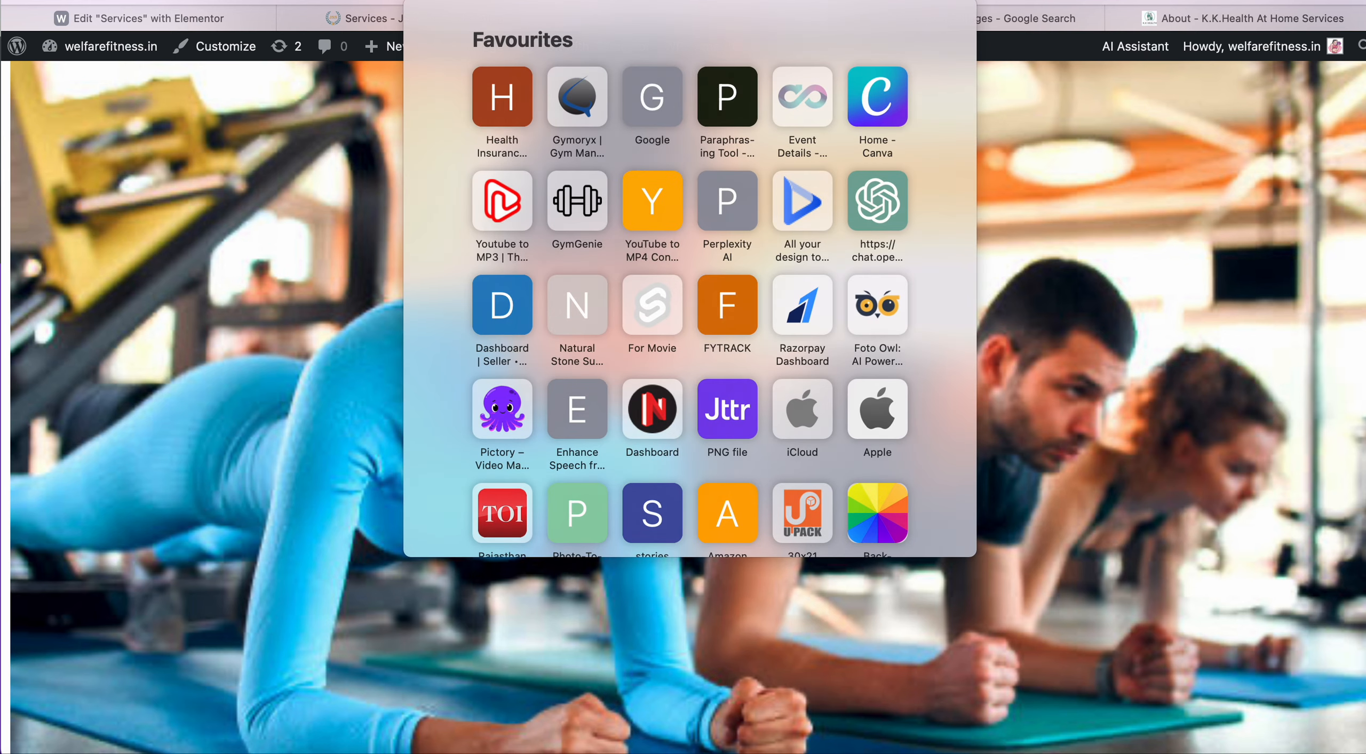
key(Return)
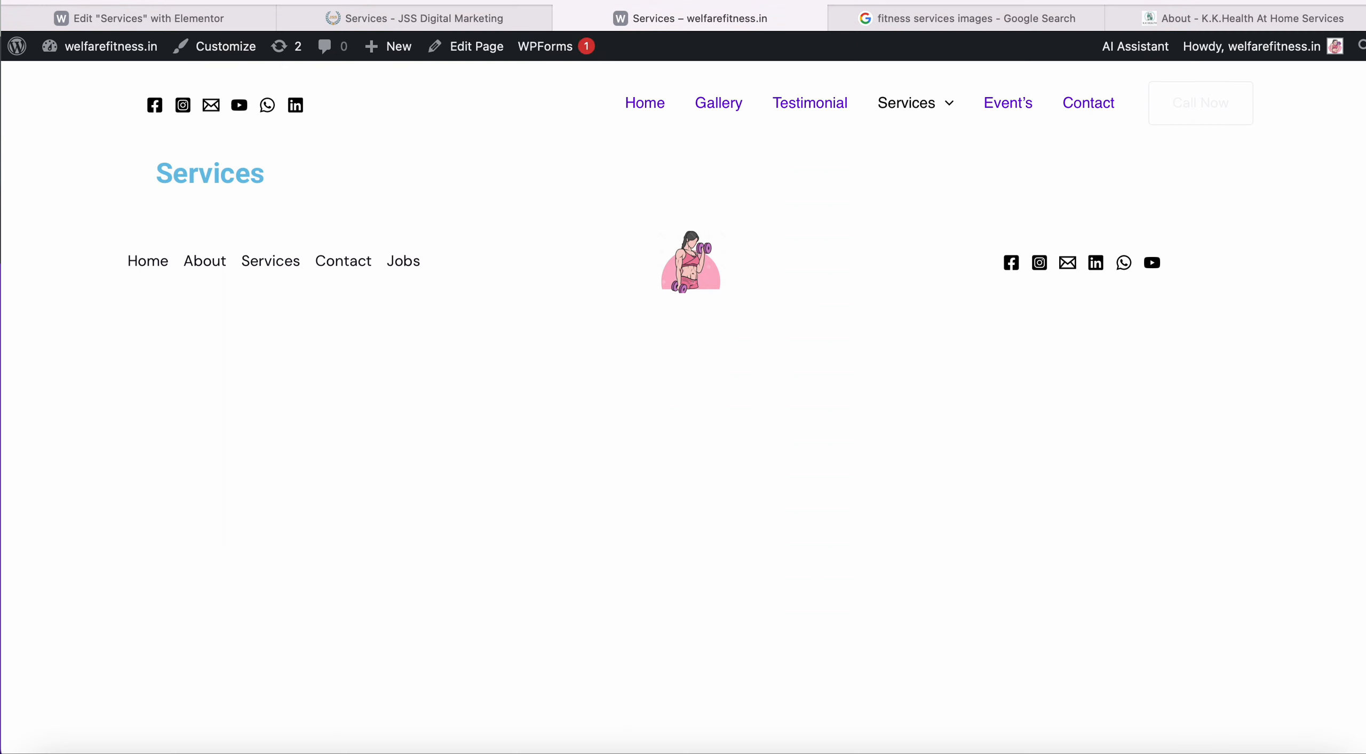
click(470, 22)
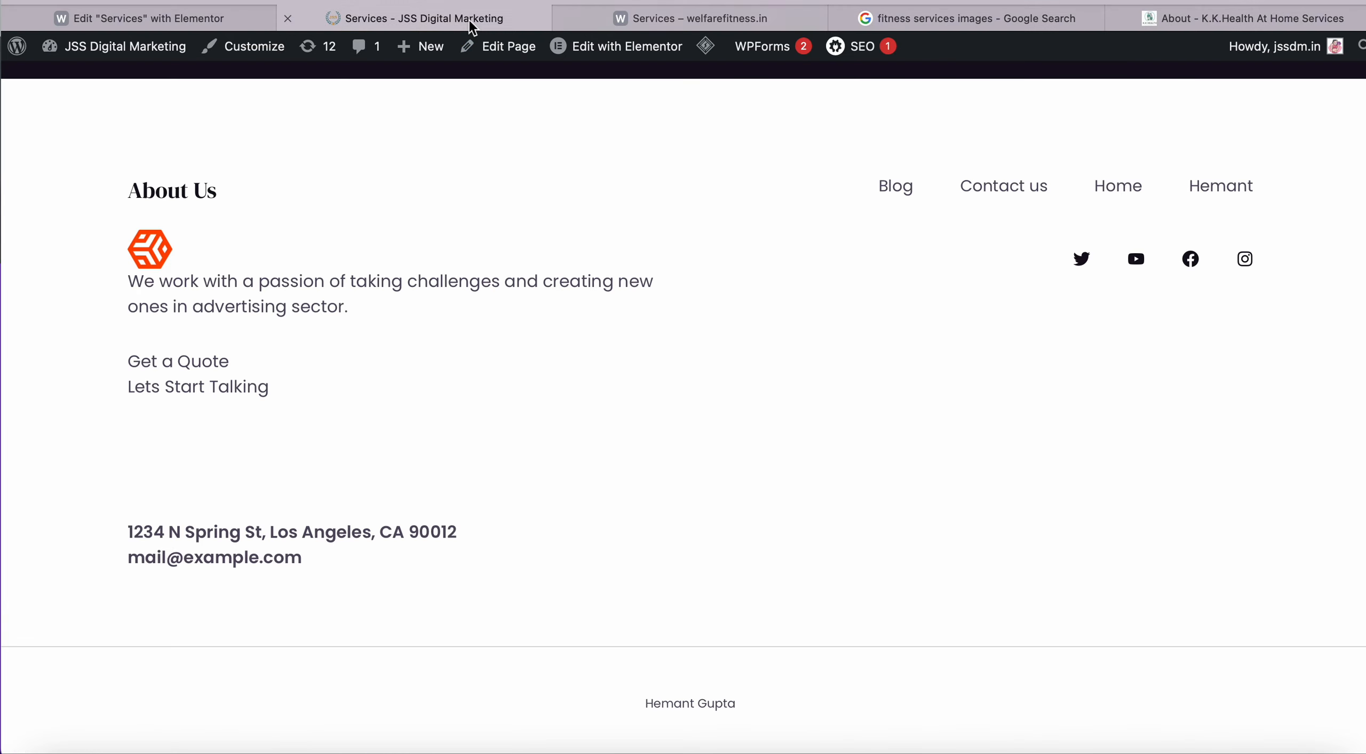
click(230, 21)
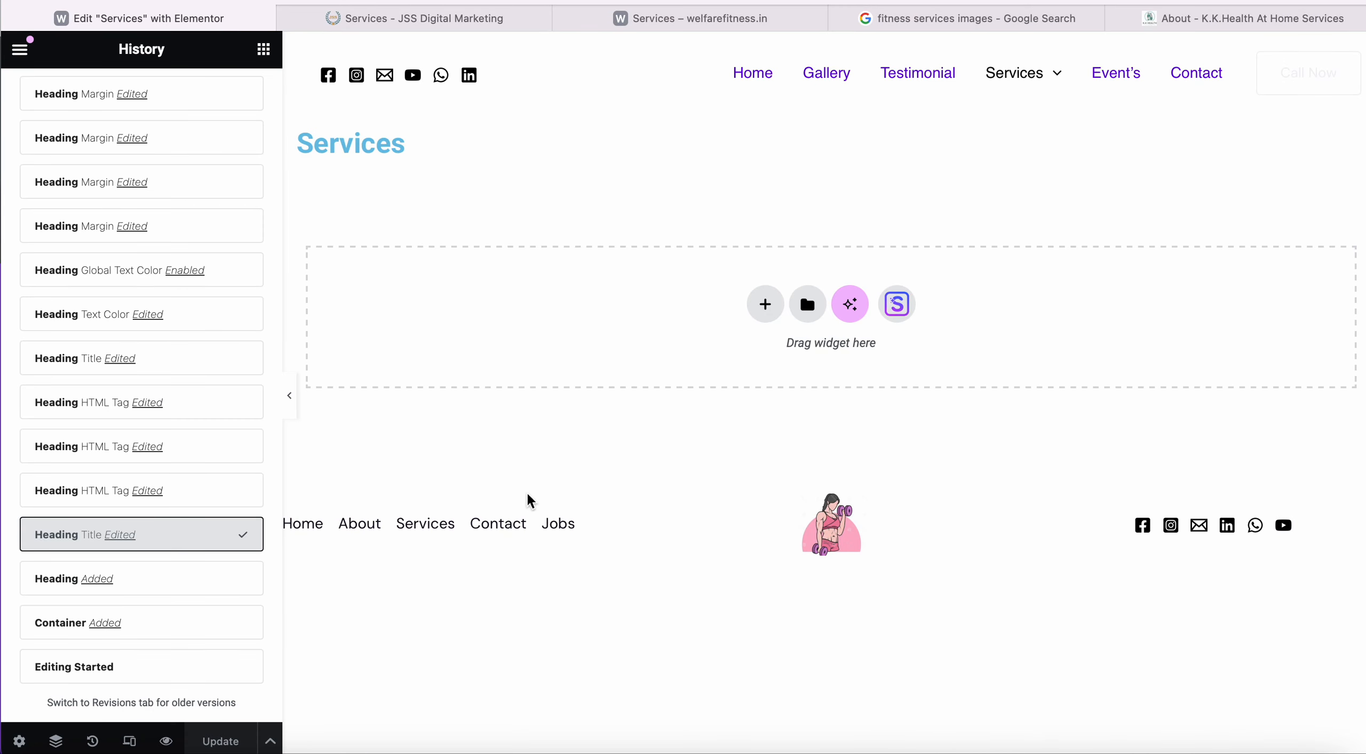
Restore the third 'Container Opacity Edited' history entry with the gym hero and help band.
scroll(192, 372, up, 15)
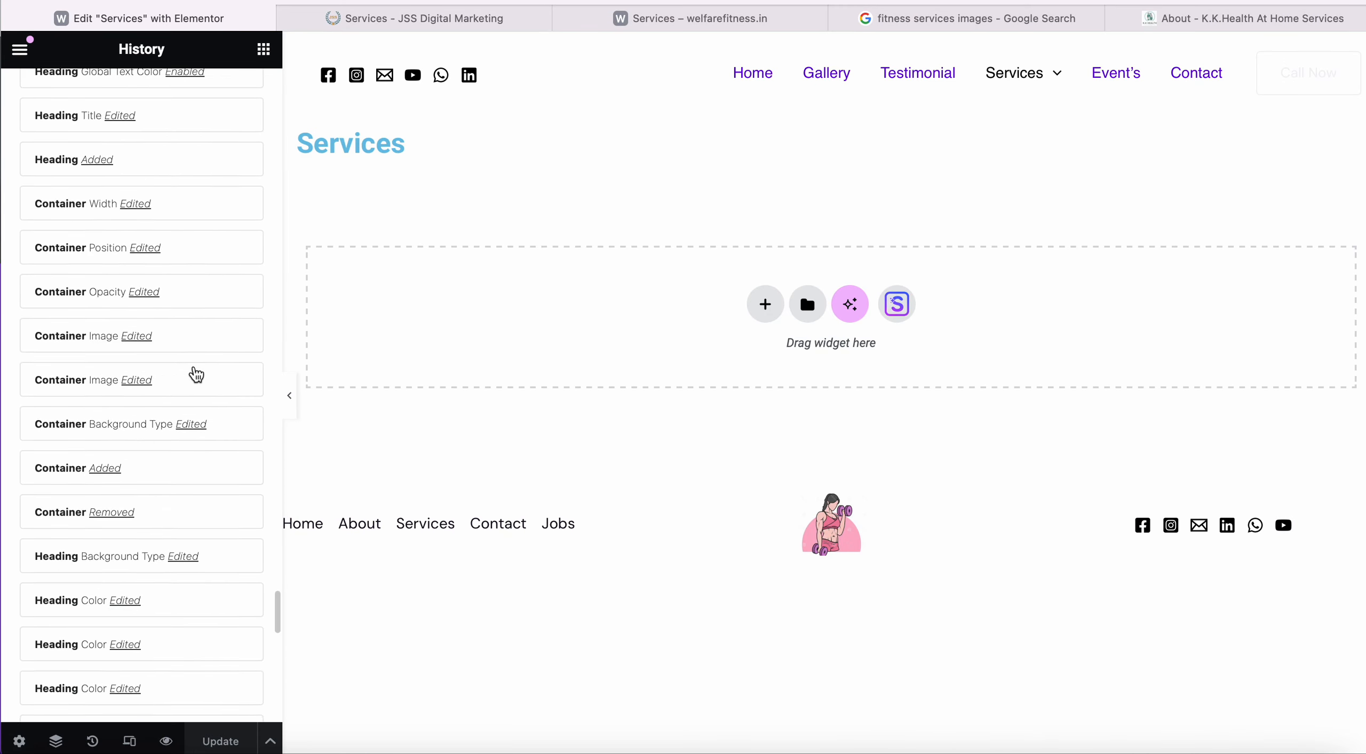
scroll(196, 374, up, 1)
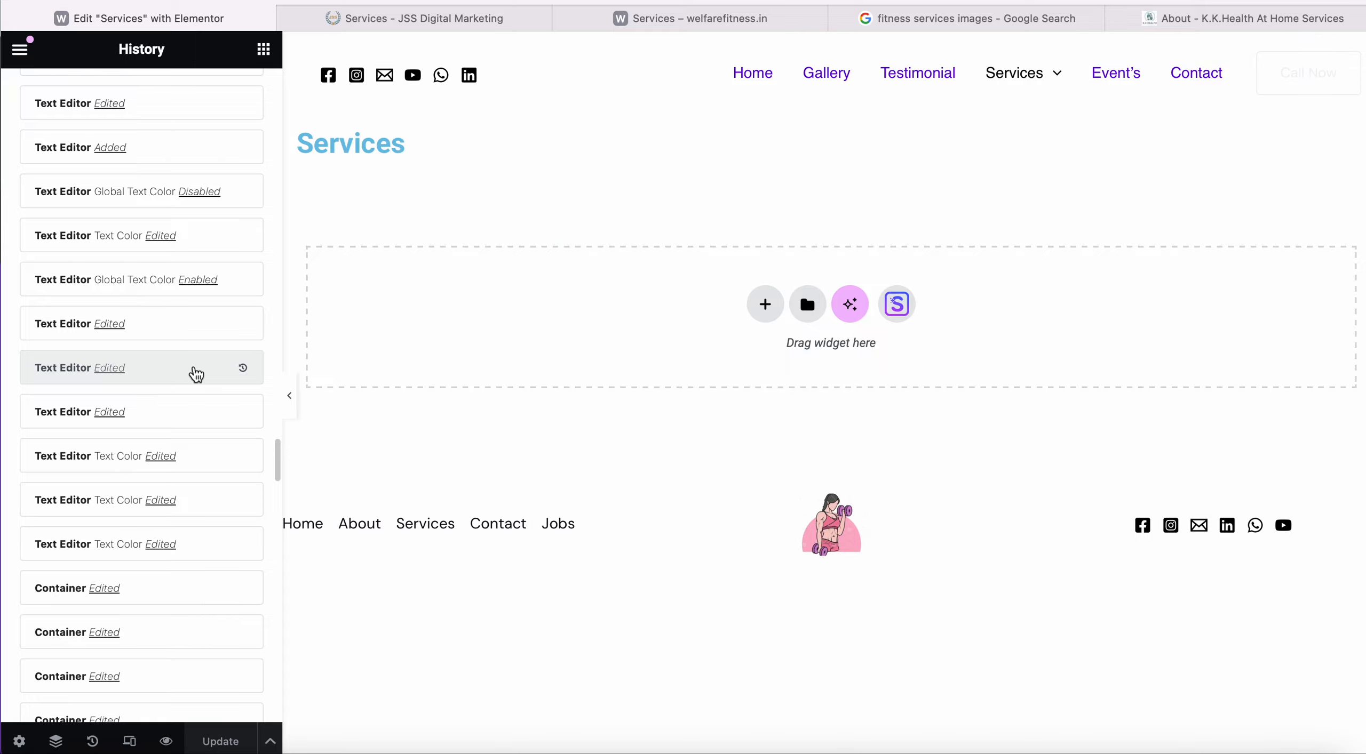
scroll(196, 375, down, 20)
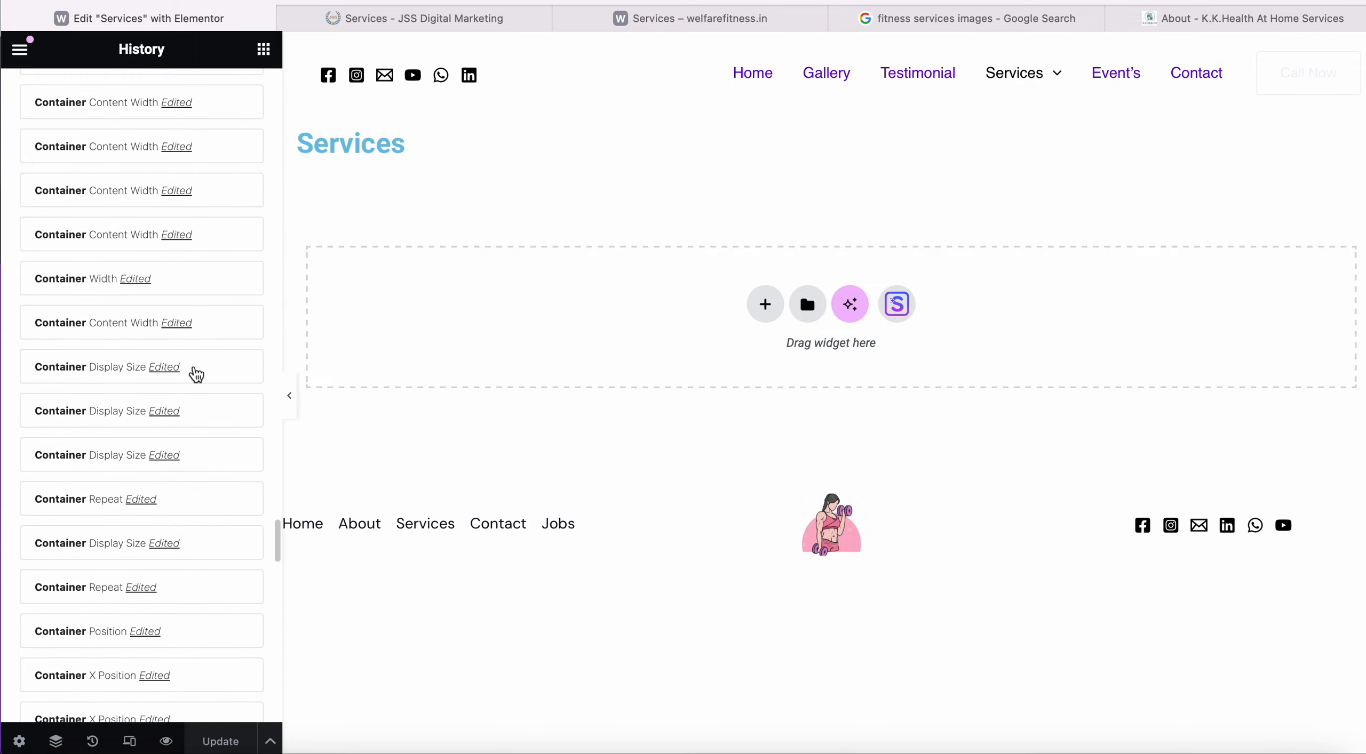
scroll(196, 375, up, 15)
scroll(196, 375, up, 20)
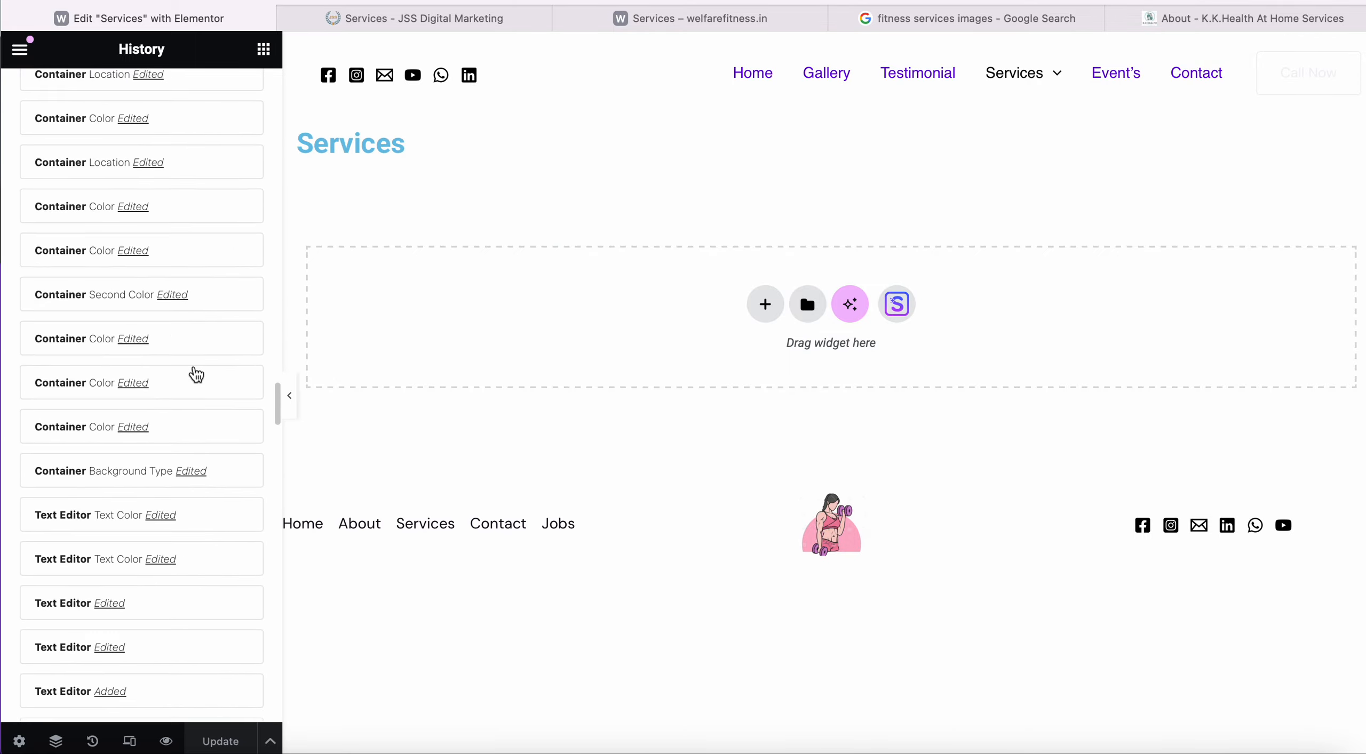
click(114, 240)
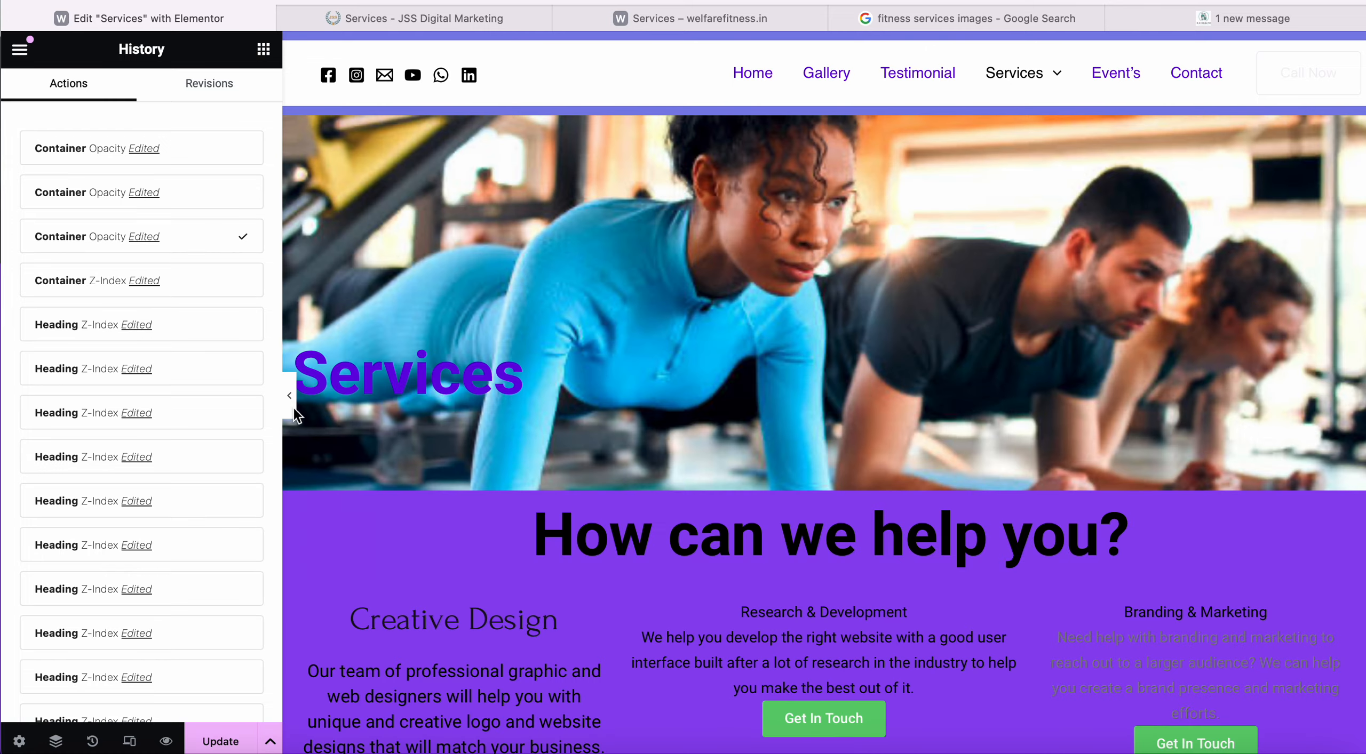
Select the Services heading, then its parent gym-photo hero container for editing.
scroll(509, 414, down, 20)
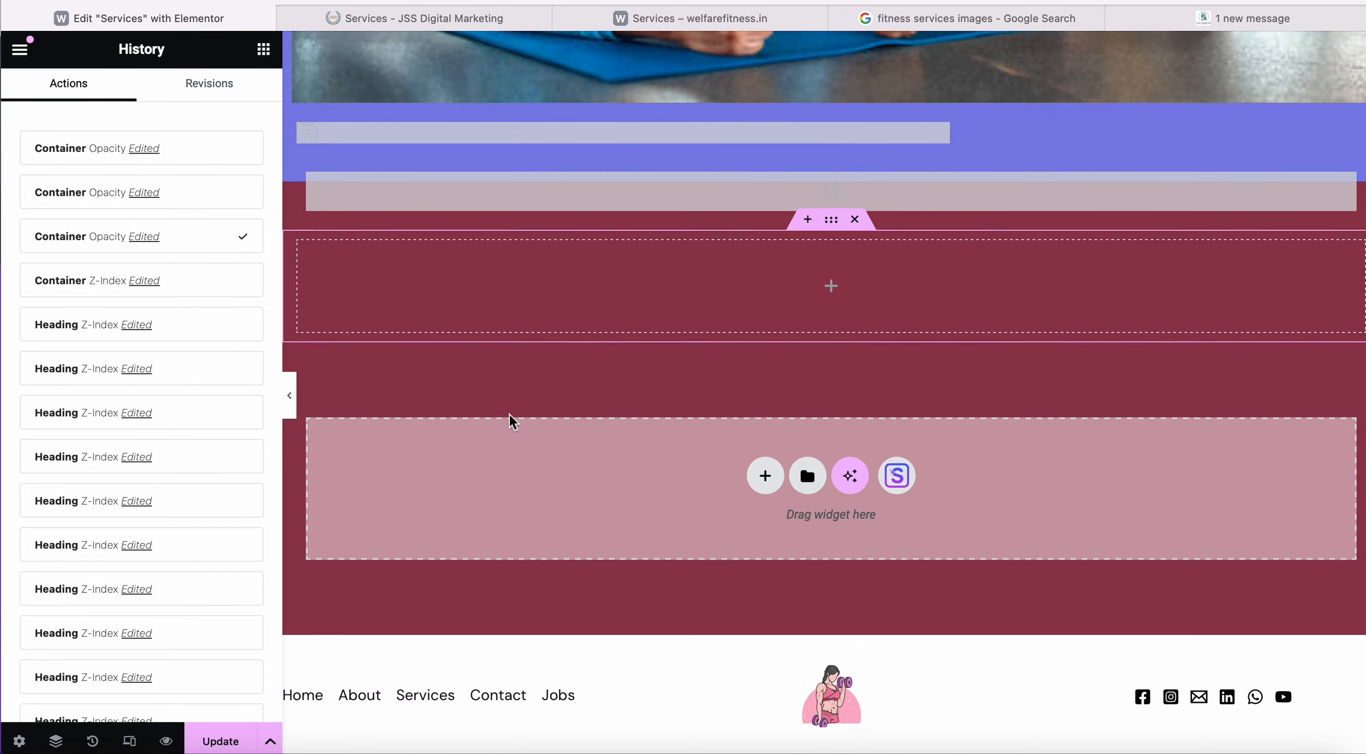
scroll(509, 414, up, 20)
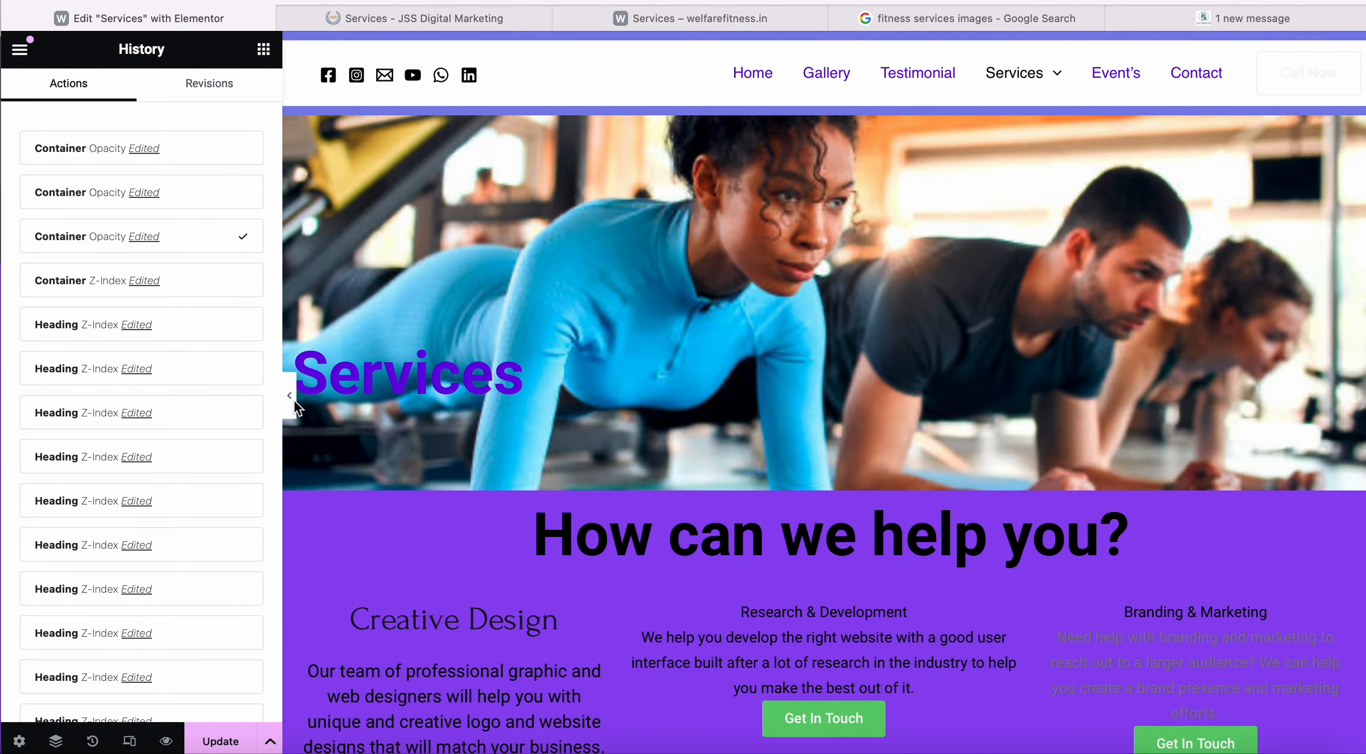
click(439, 381)
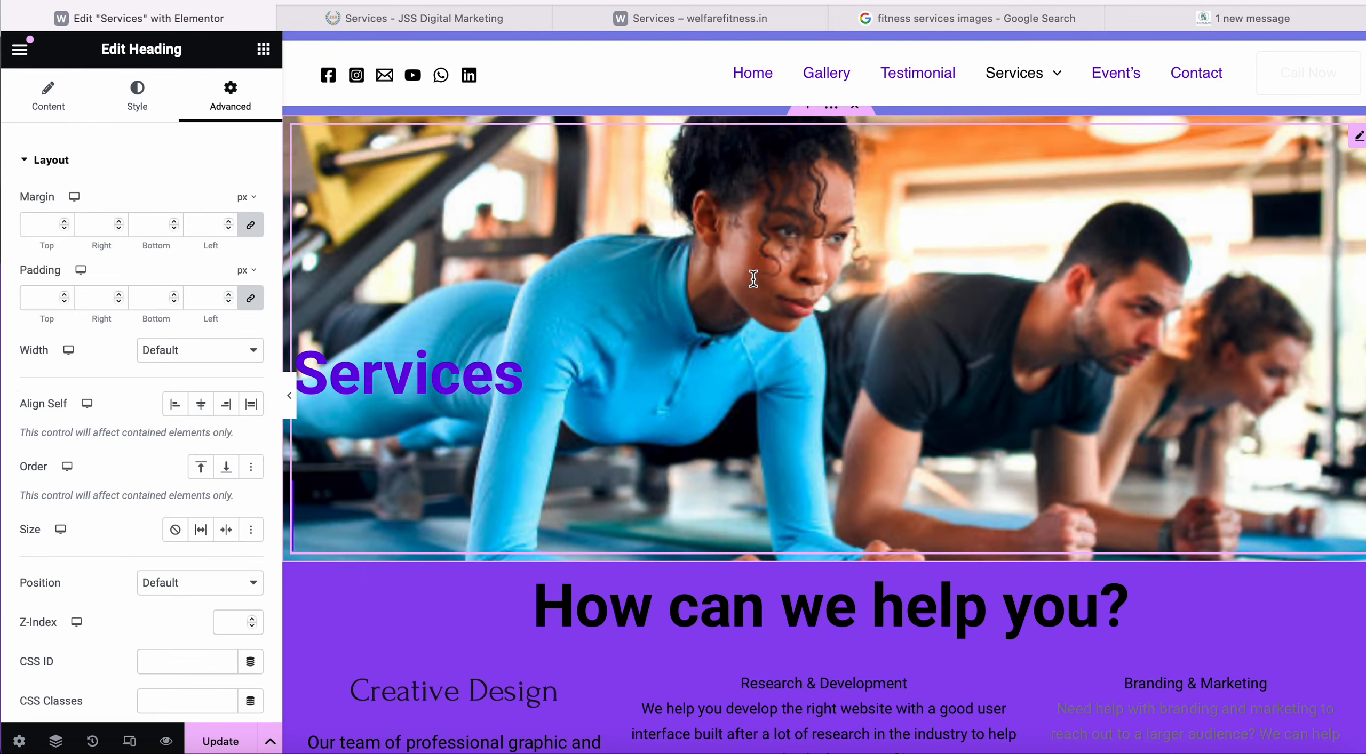
scroll(719, 435, down, 10)
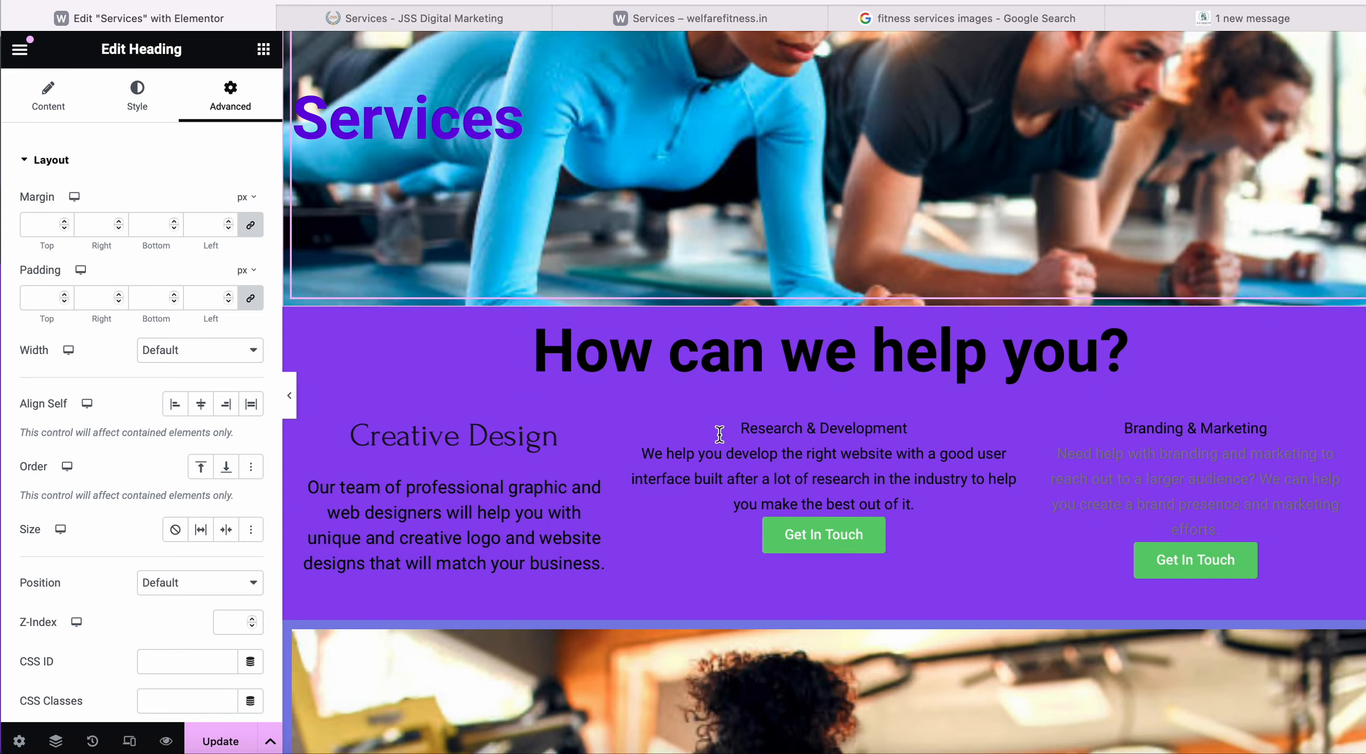
scroll(719, 435, up, 12)
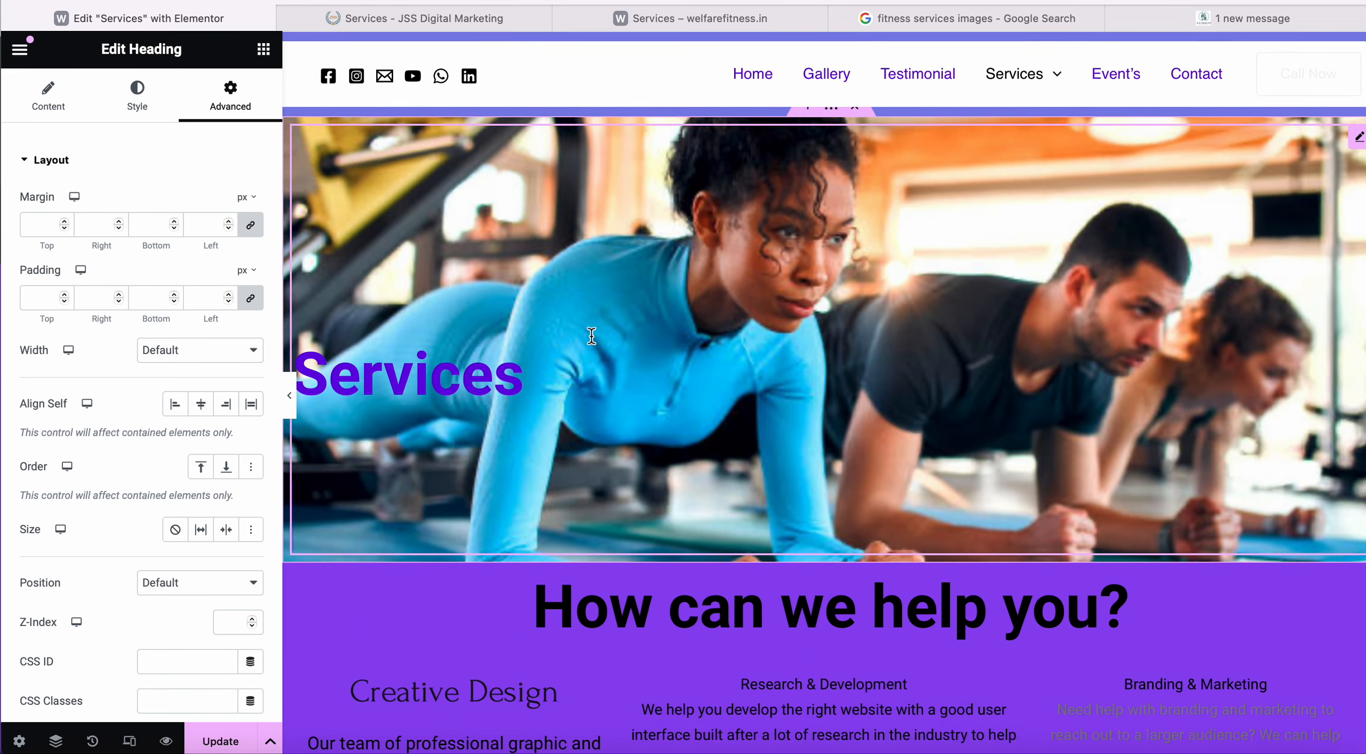
click(833, 113)
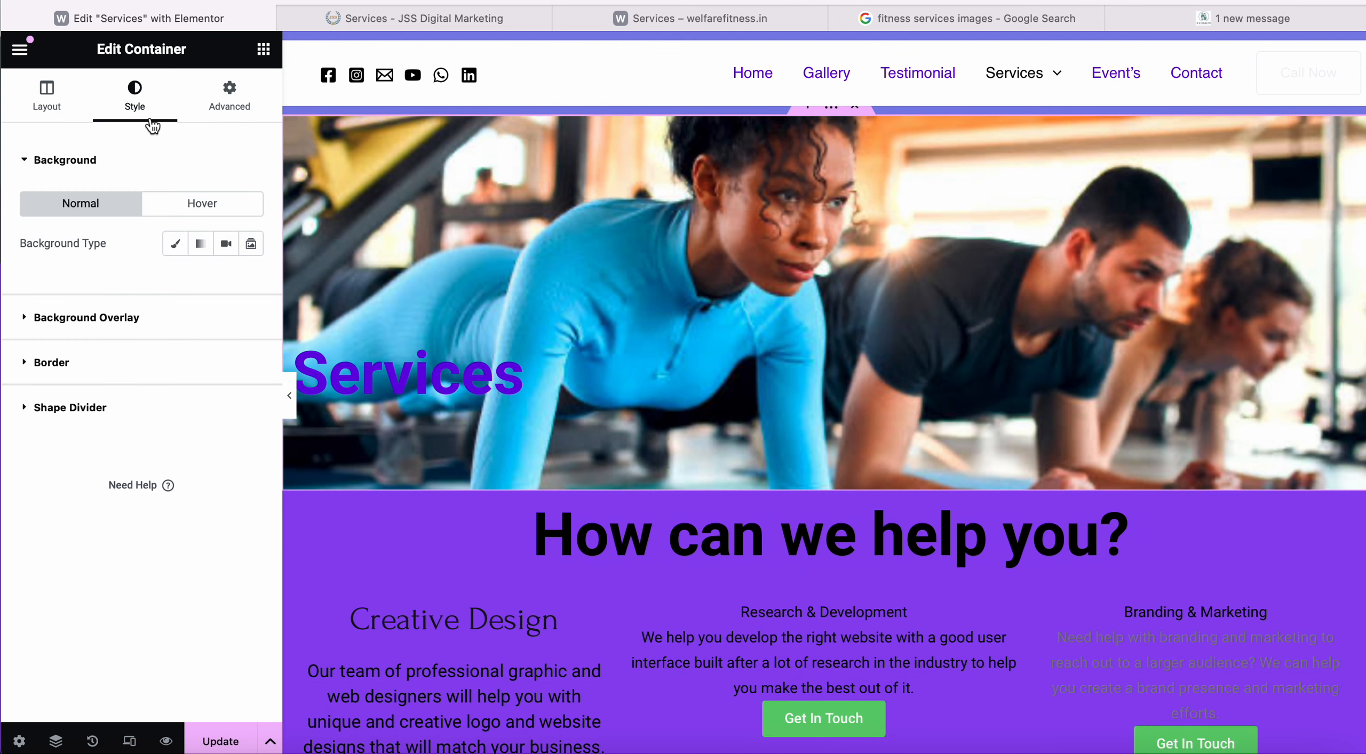
In Advanced Motion Effects, leave Sticky at None and set the entrance animation to Fade In.
click(230, 96)
scroll(164, 400, down, 6)
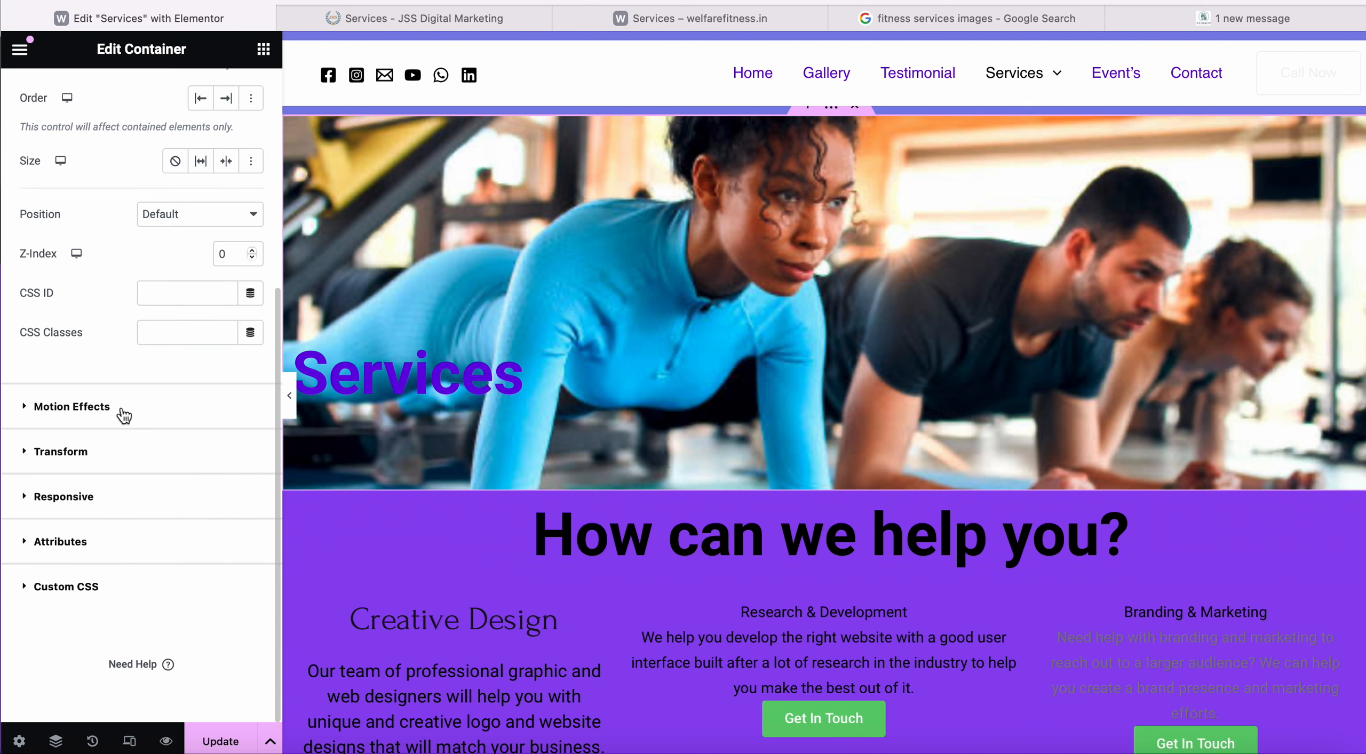
click(89, 415)
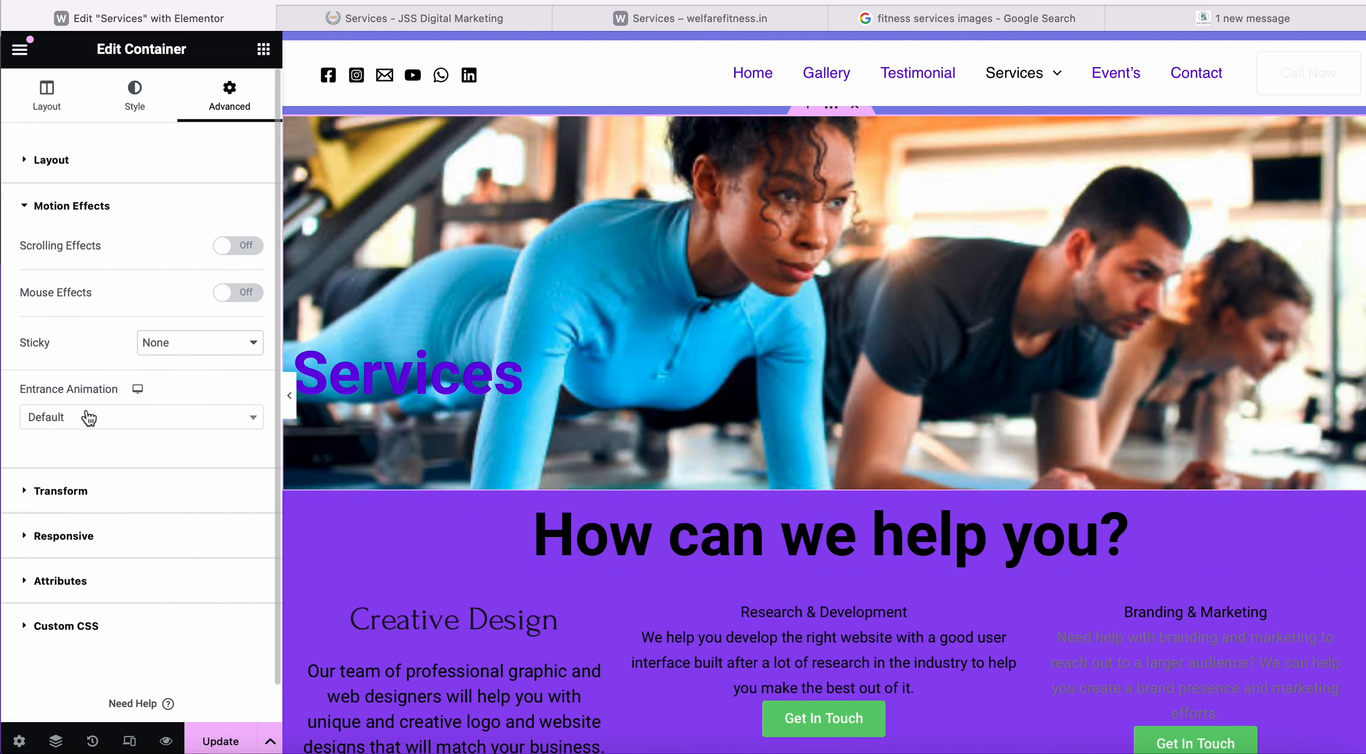
click(213, 346)
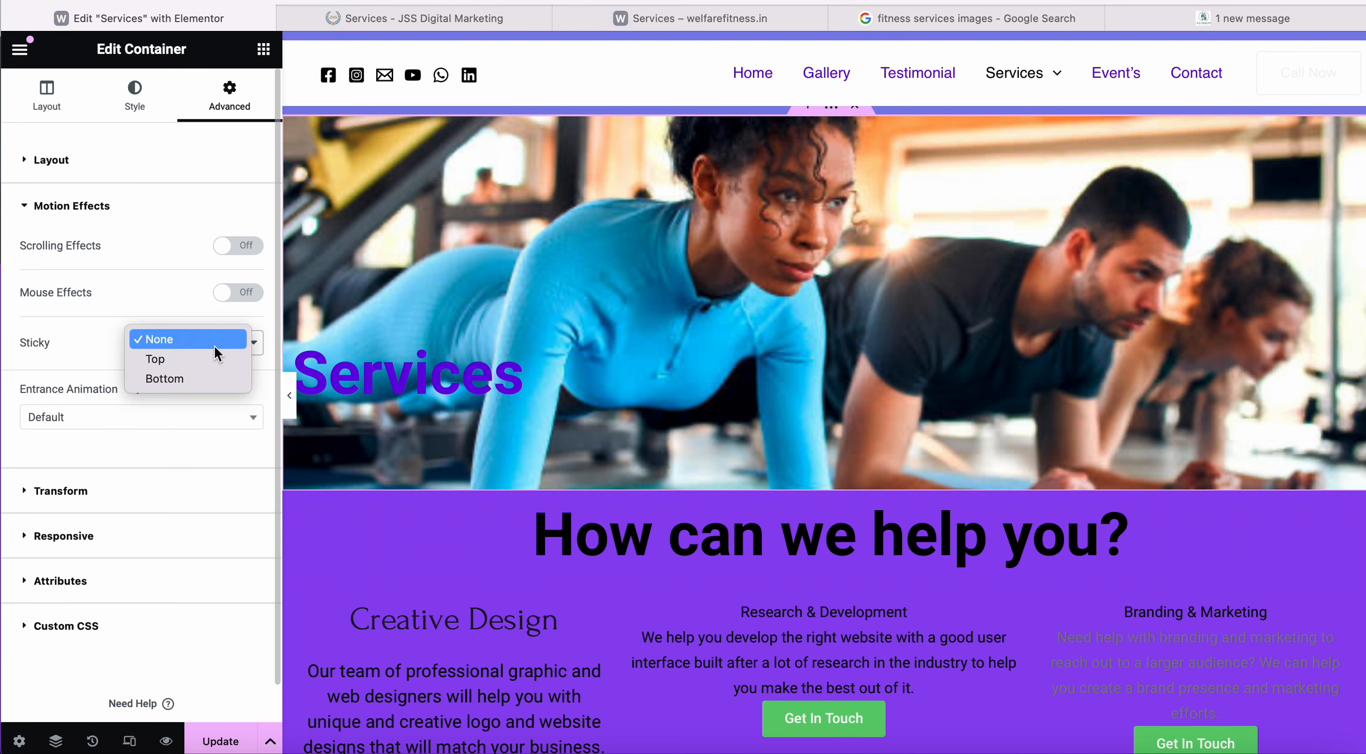
click(100, 336)
click(122, 423)
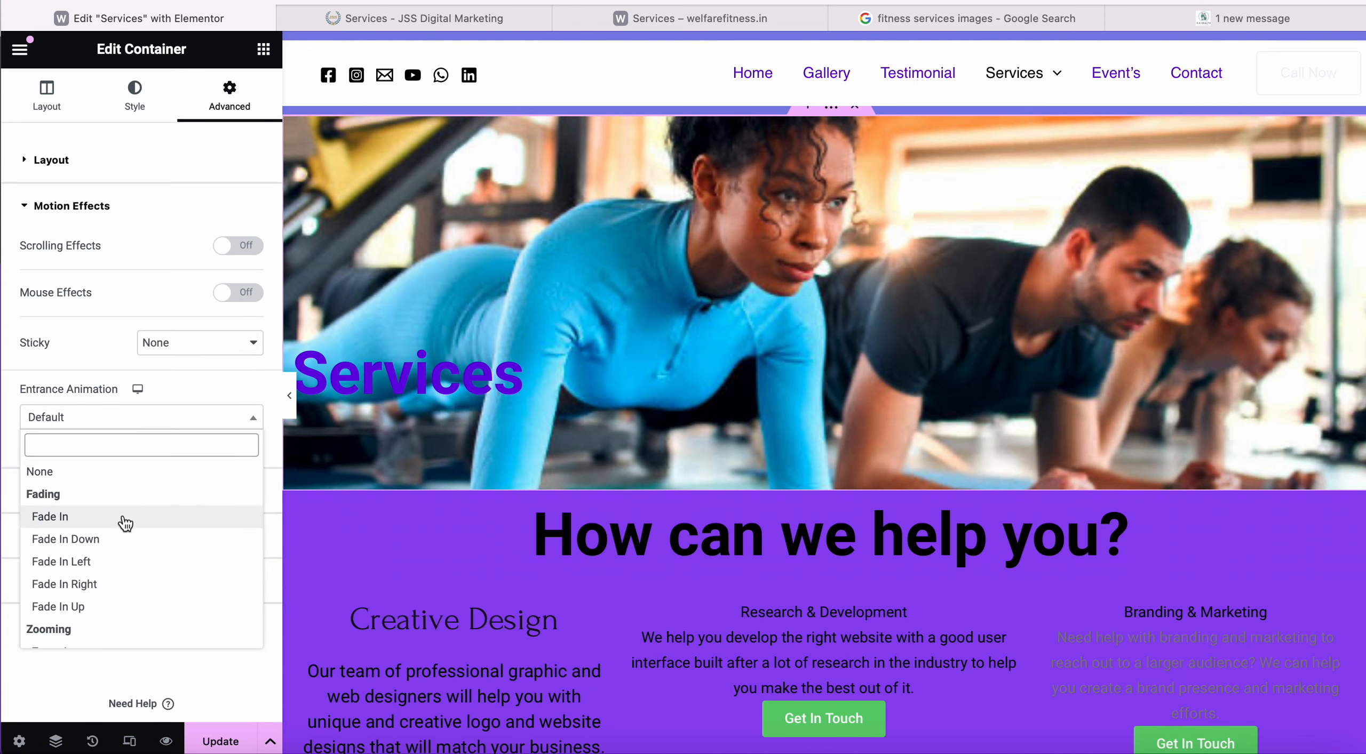
click(122, 518)
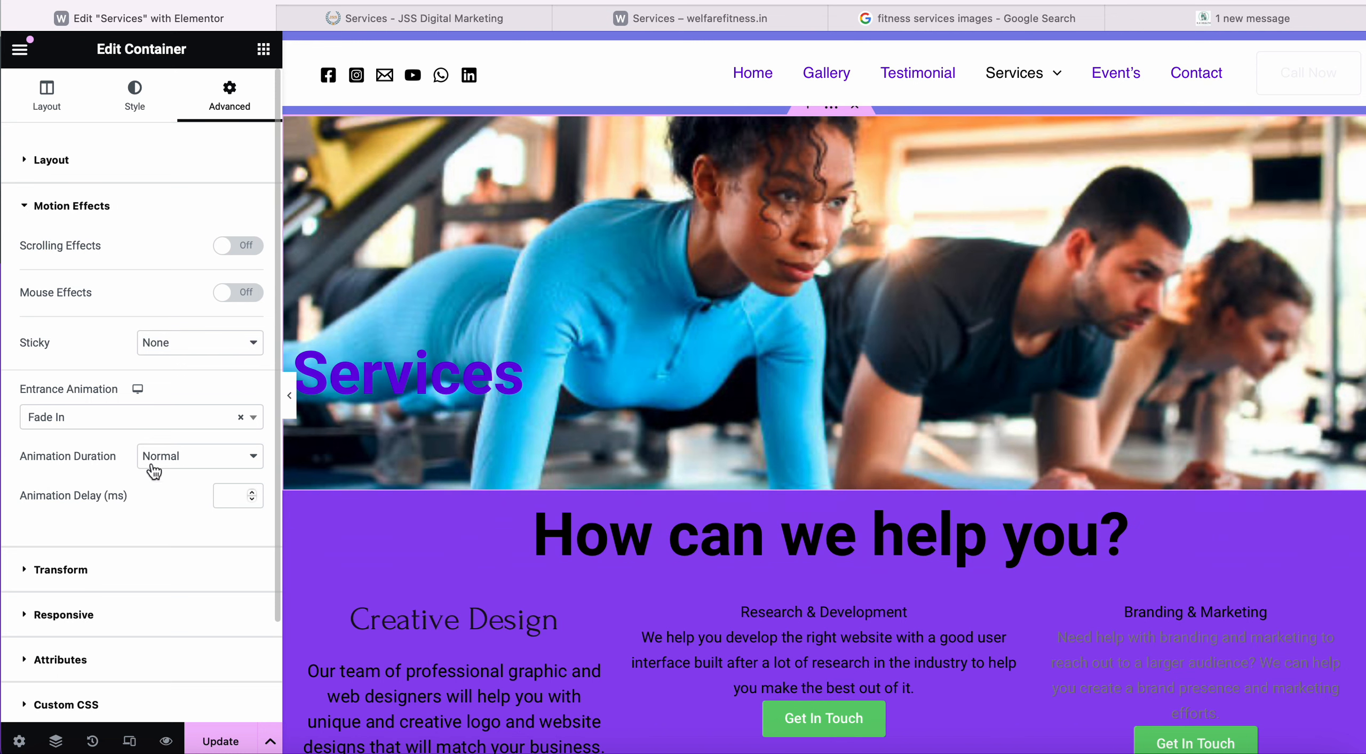
Browse the hero container's advanced layout options.
click(58, 163)
scroll(136, 405, down, 1)
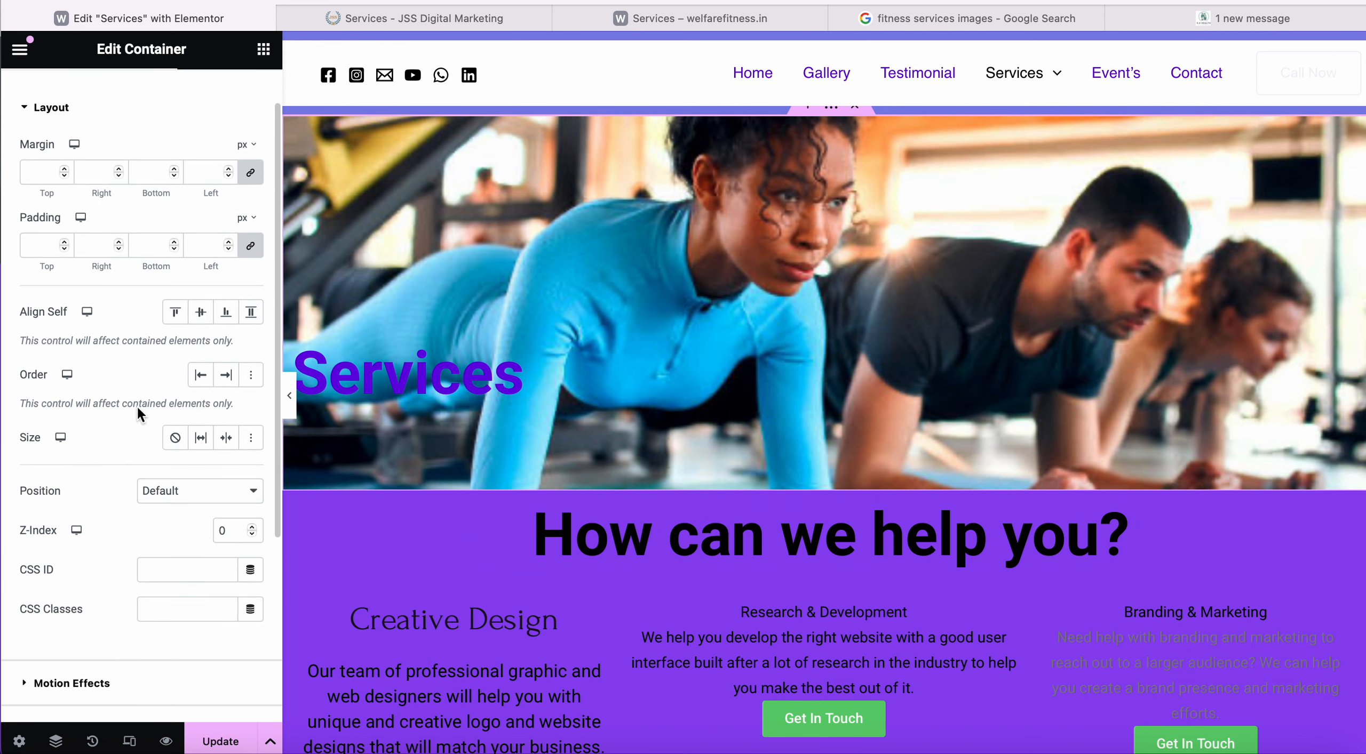
scroll(136, 406, down, 3)
scroll(136, 406, up, 4)
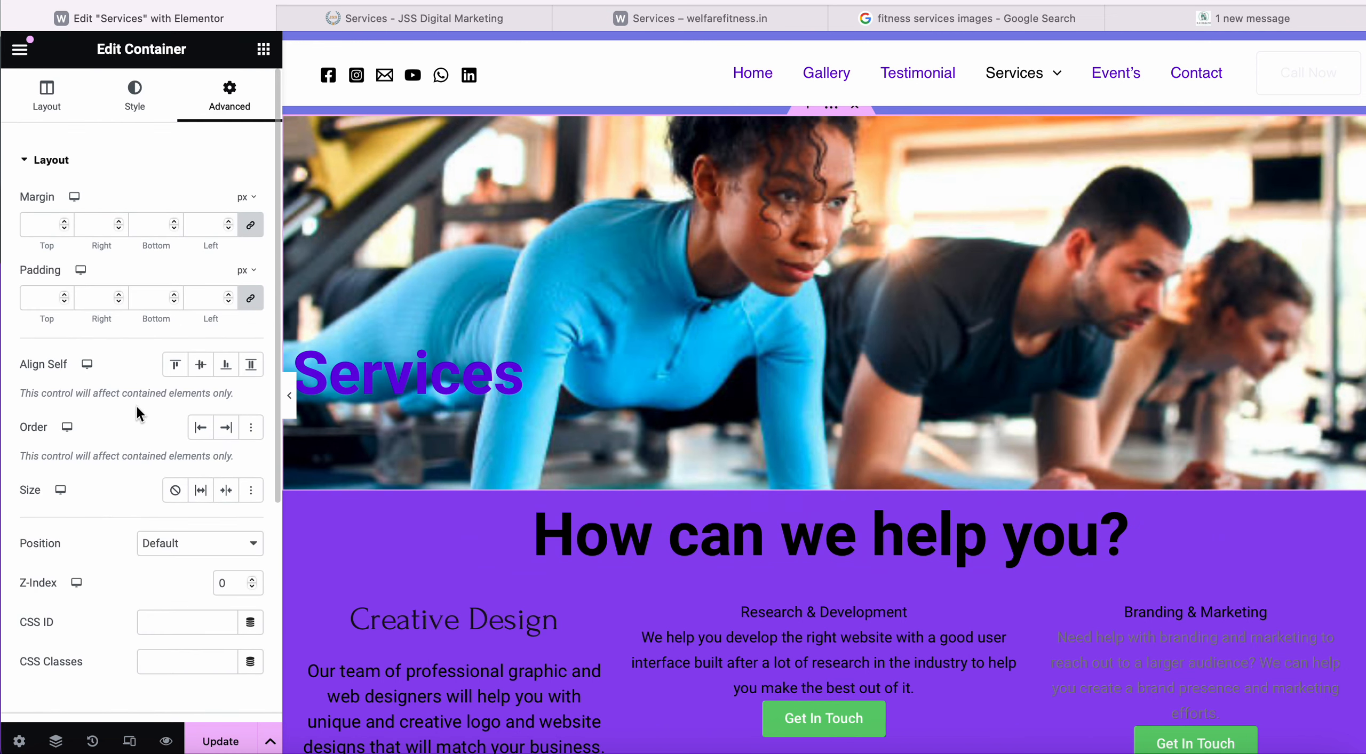
scroll(111, 502, down, 2)
scroll(111, 501, up, 2)
In the Layout tab, keep the hero container's Content Width at Full Width.
click(46, 93)
scroll(138, 446, down, 4)
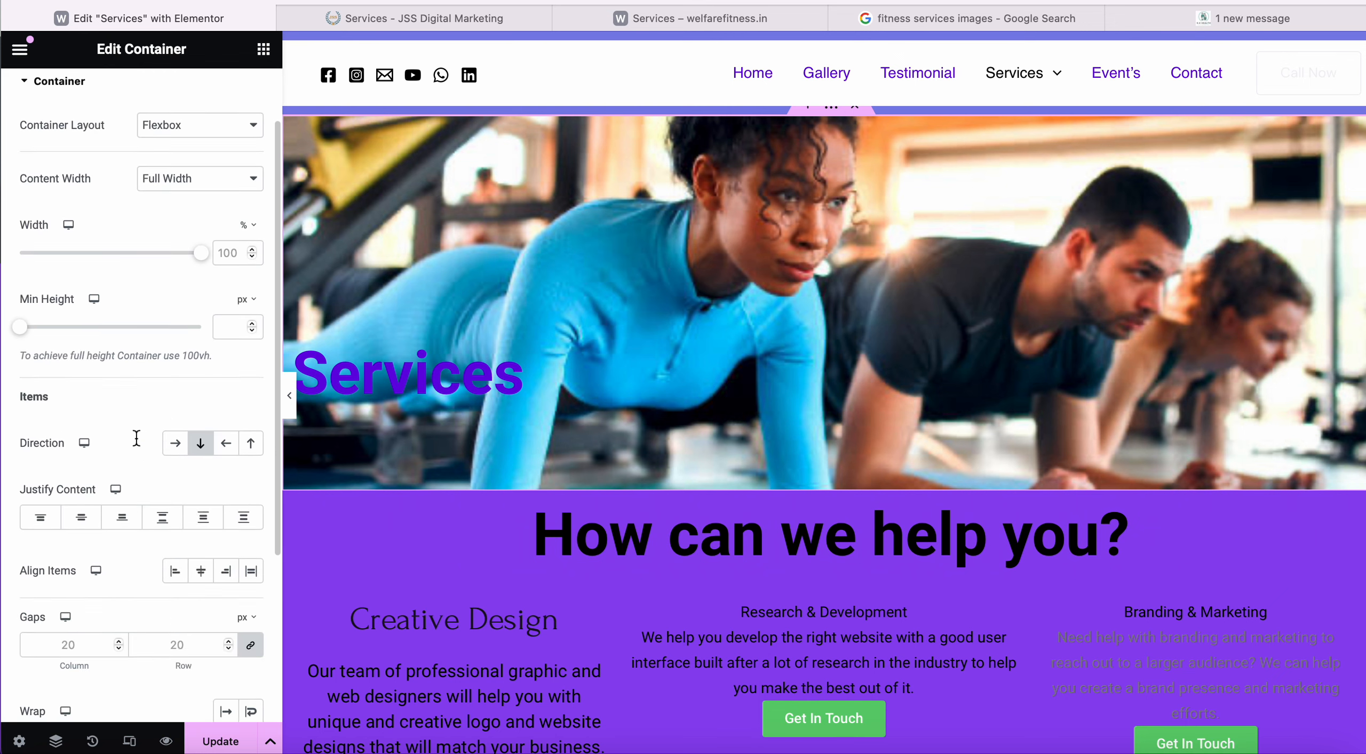
scroll(136, 445, down, 3)
scroll(134, 435, up, 6)
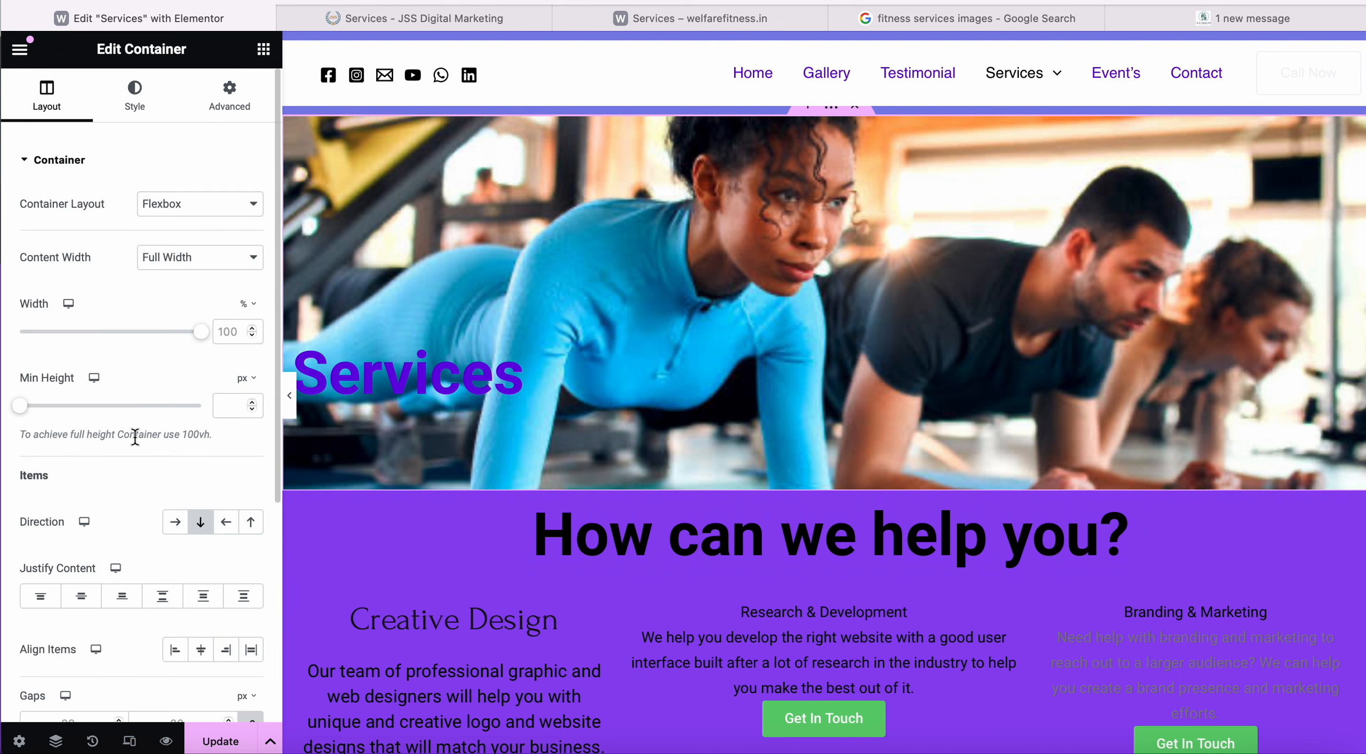
scroll(115, 521, down, 5)
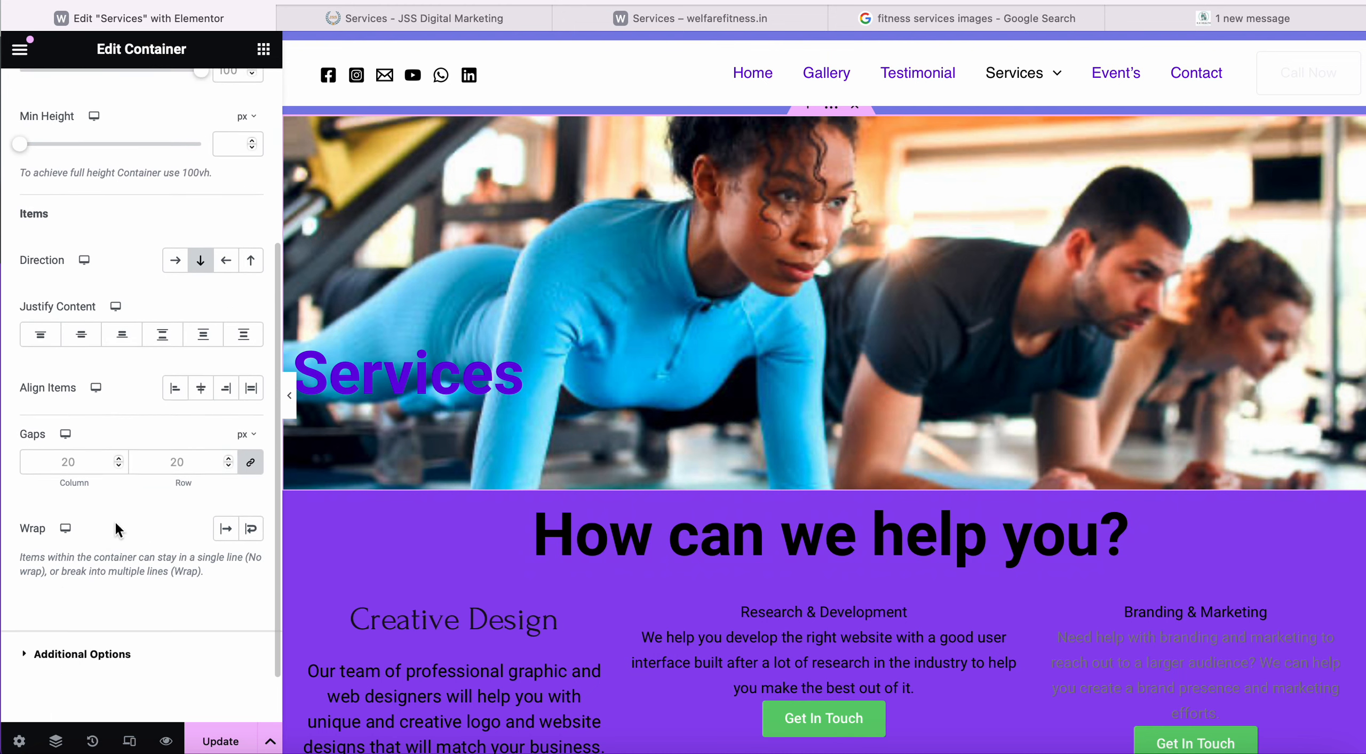
scroll(115, 521, up, 3)
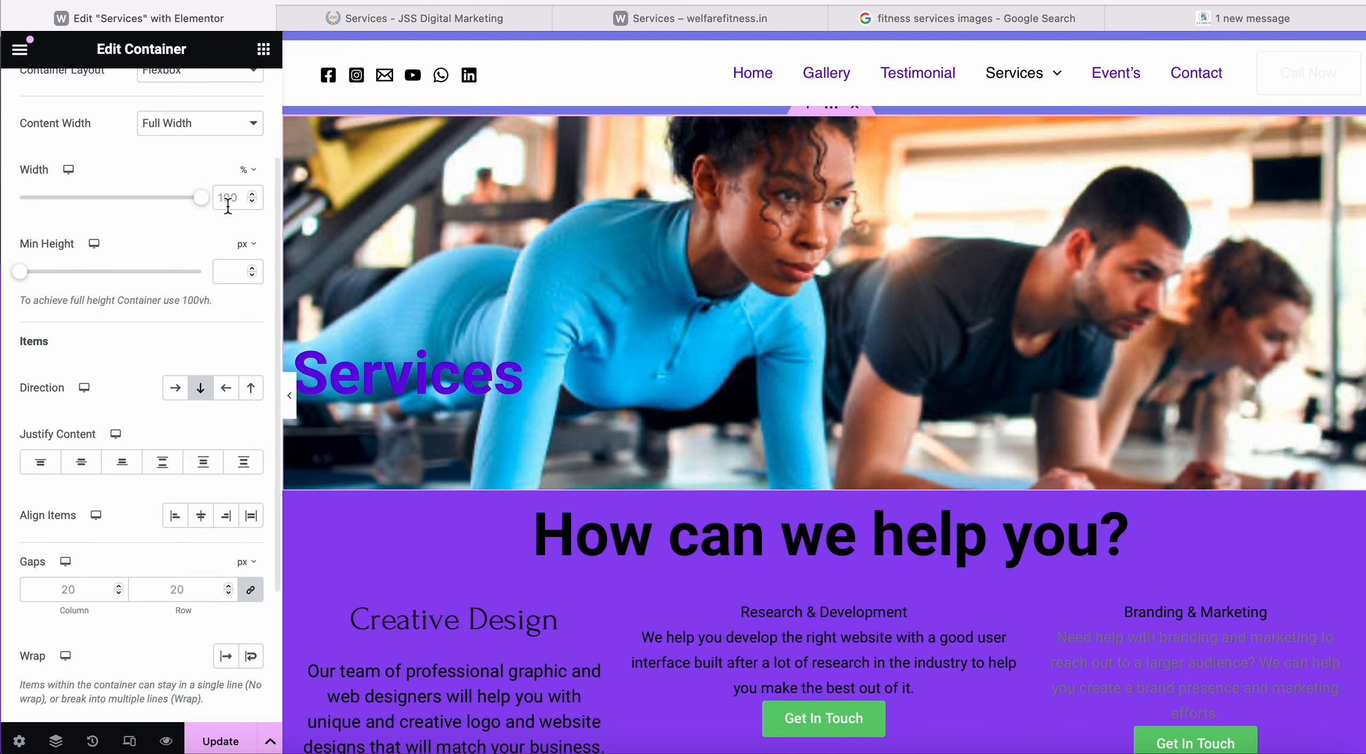
scroll(203, 223, up, 3)
click(205, 262)
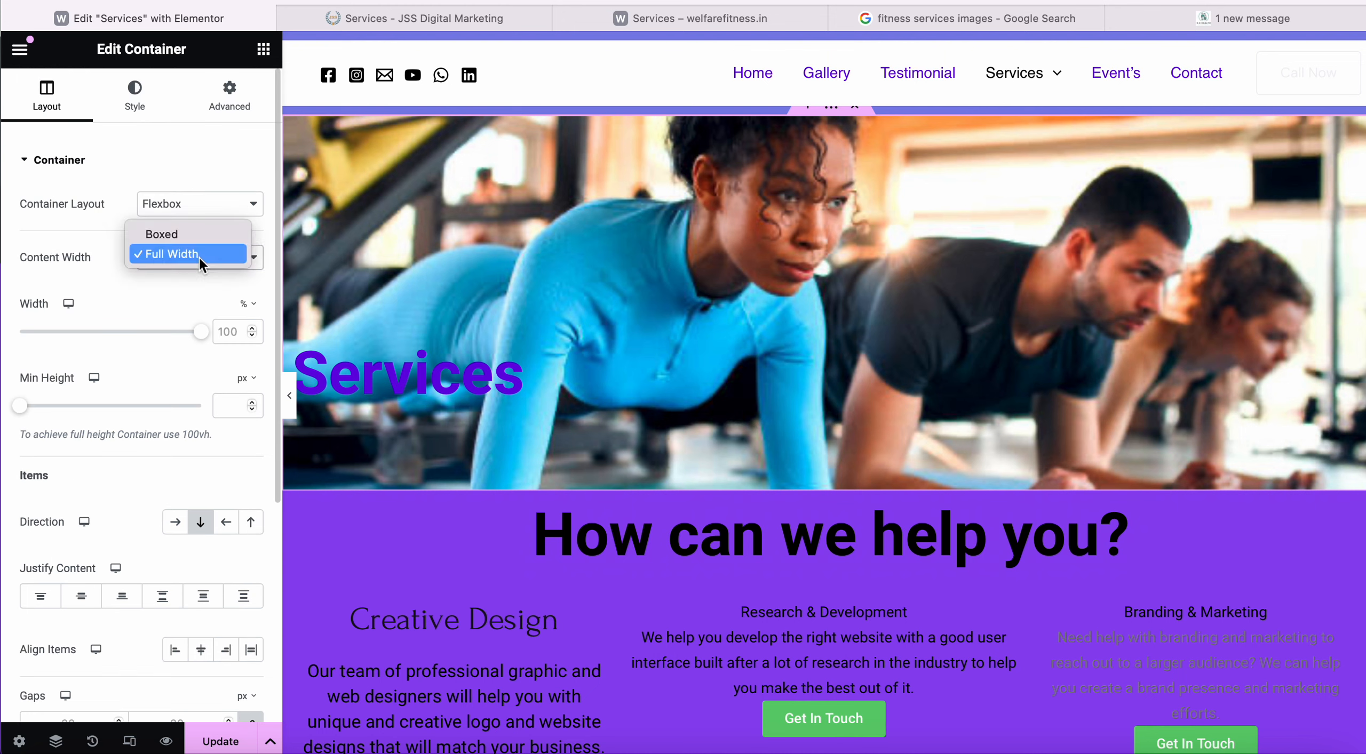
click(198, 255)
scroll(148, 377, down, 3)
scroll(147, 375, down, 2)
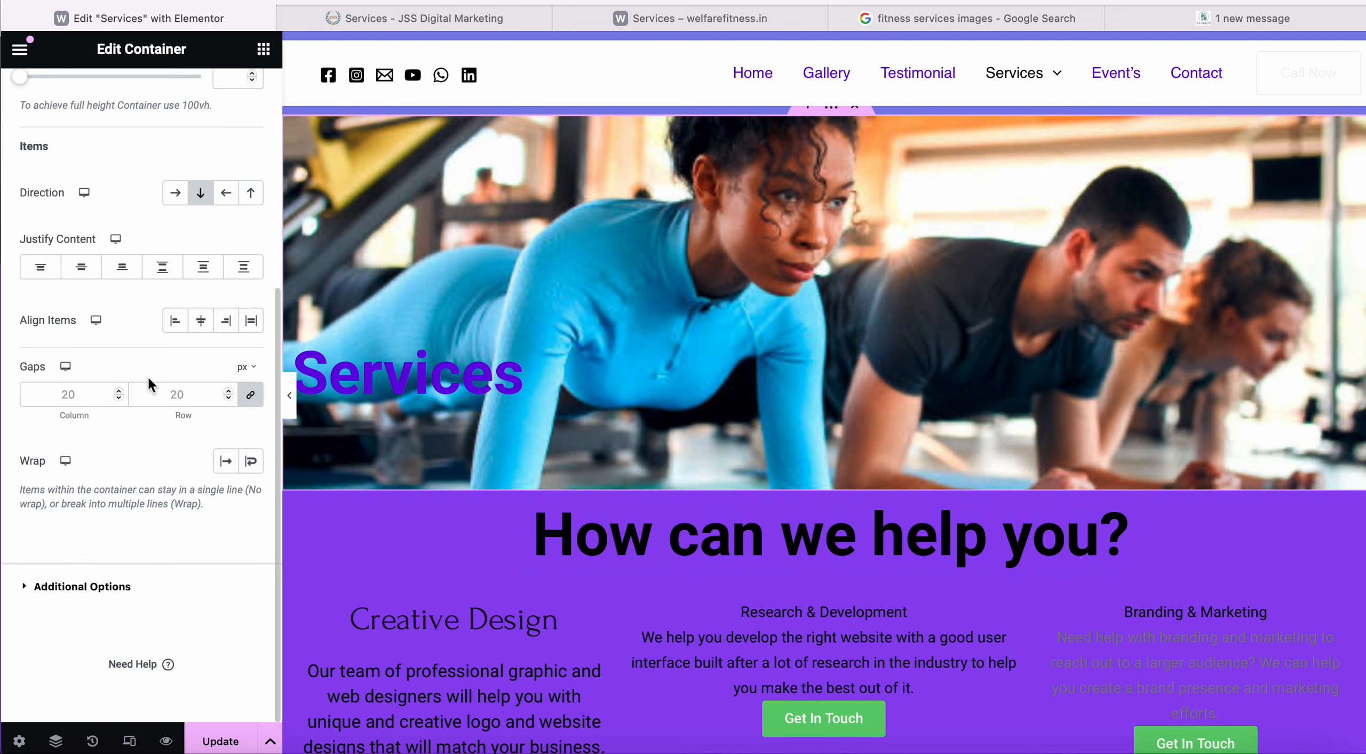
scroll(147, 376, up, 6)
Set the hero background overlay attachment to Fixed, keeping Center Center position, and update.
click(134, 93)
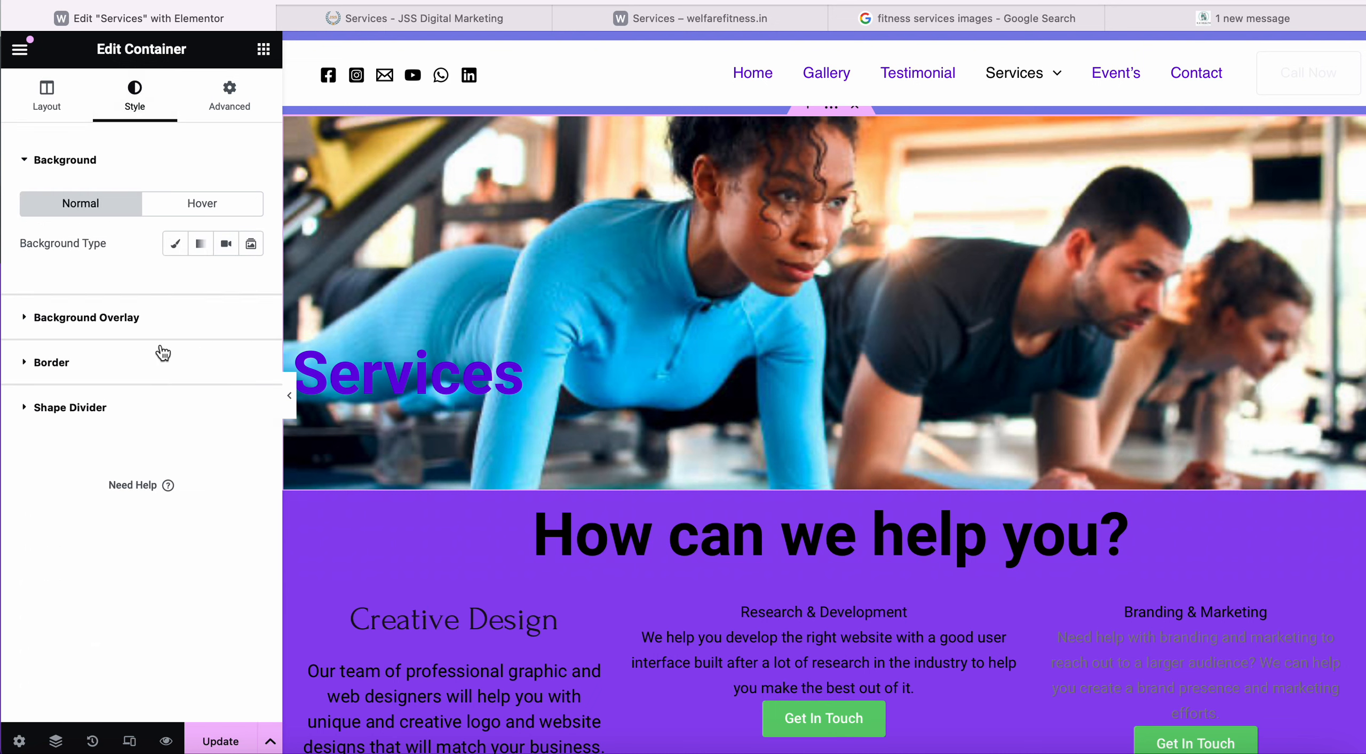
click(147, 318)
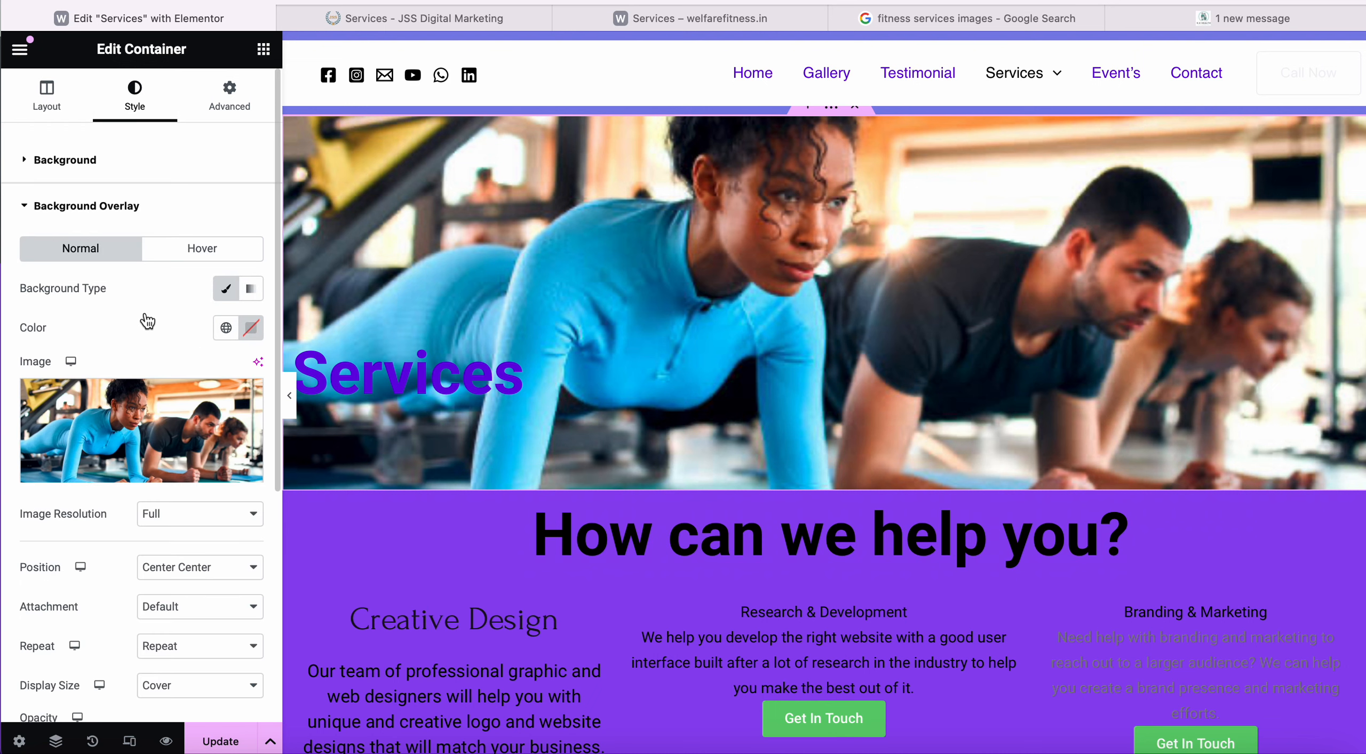
scroll(153, 477, down, 1)
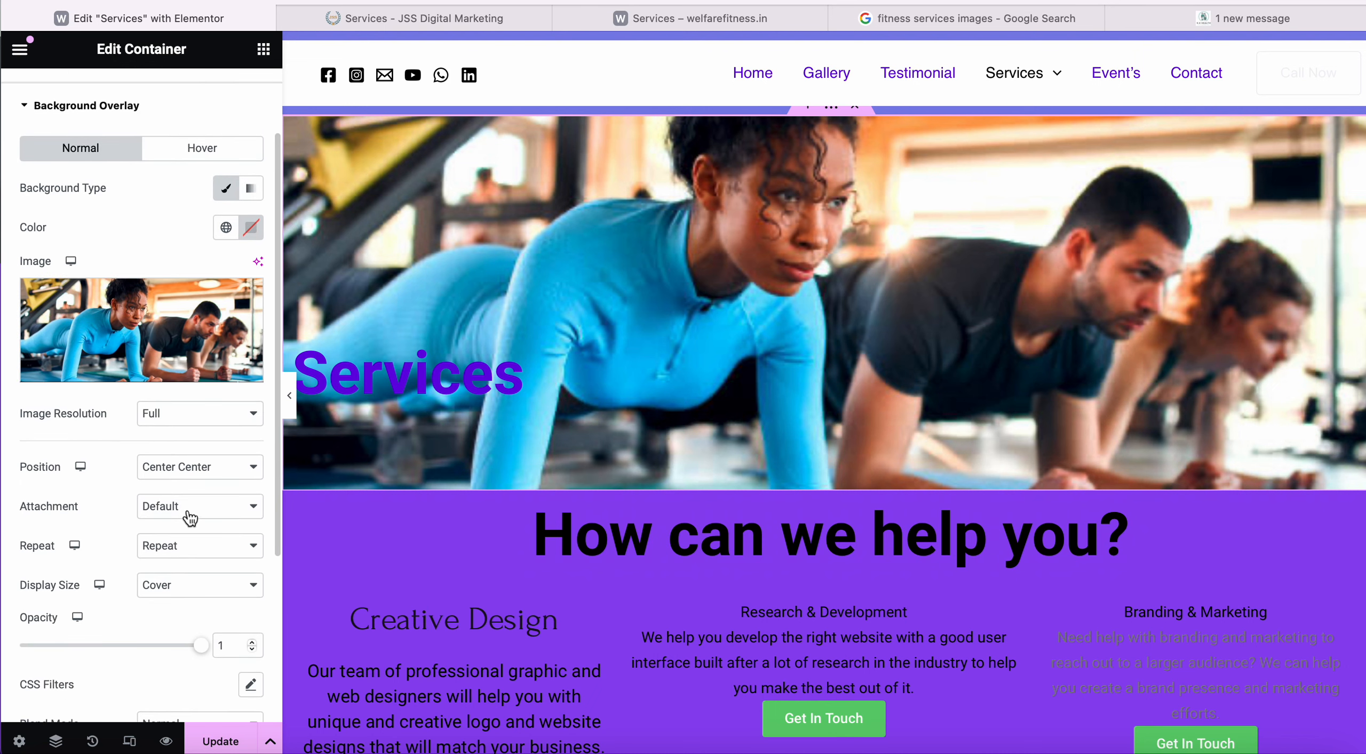
click(221, 478)
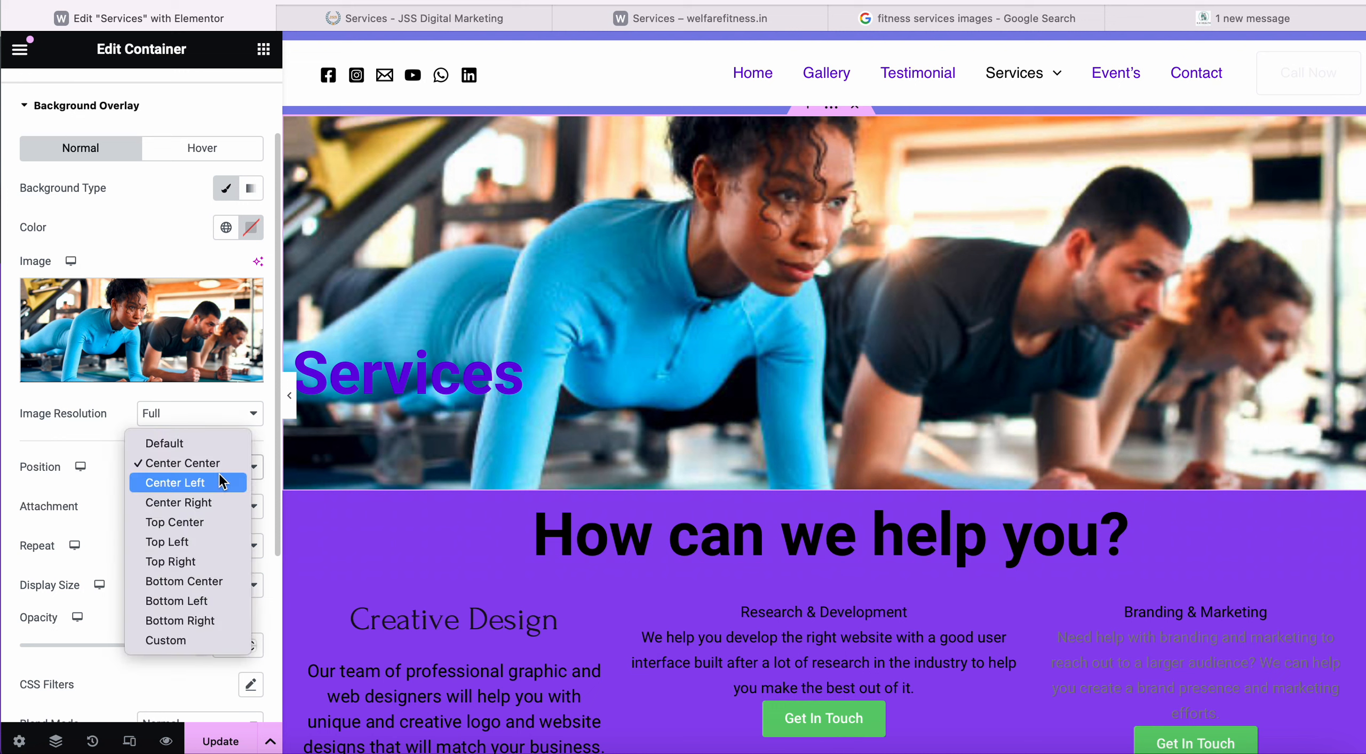
click(100, 444)
click(213, 518)
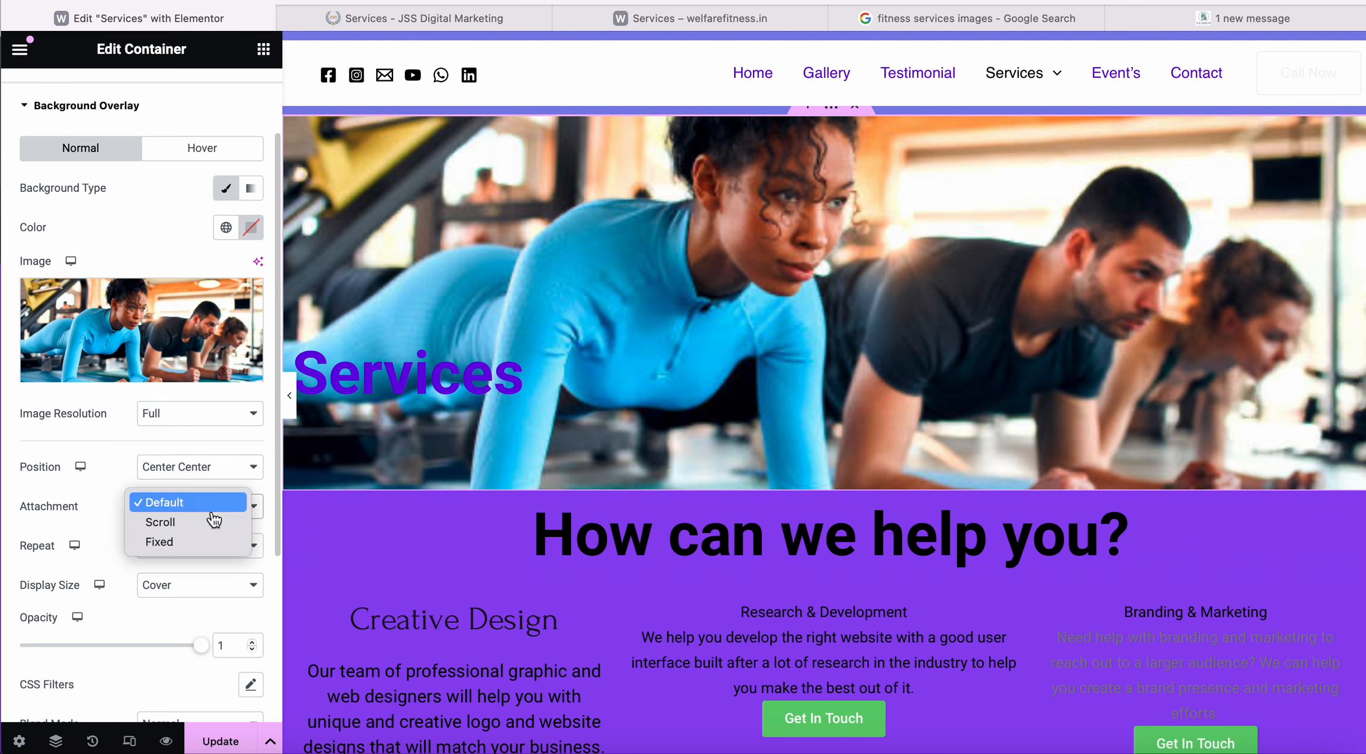
click(201, 544)
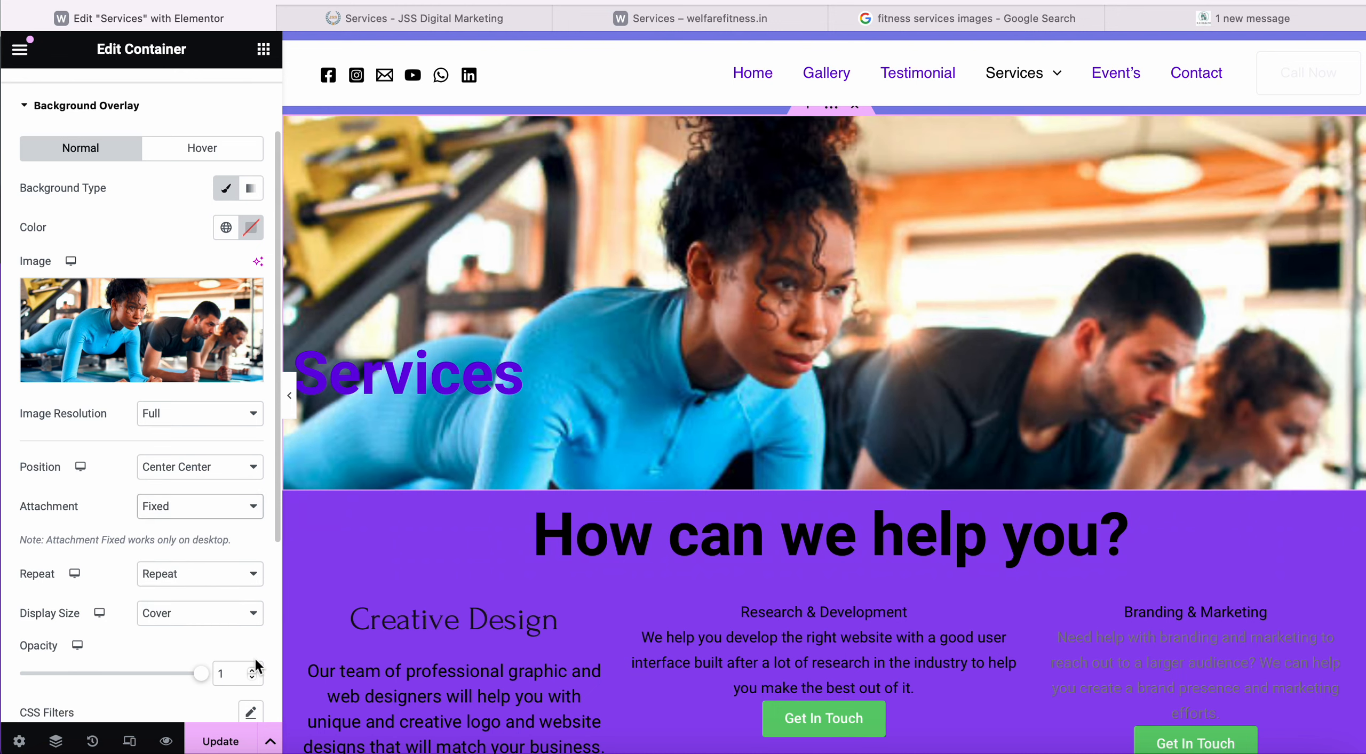
click(223, 742)
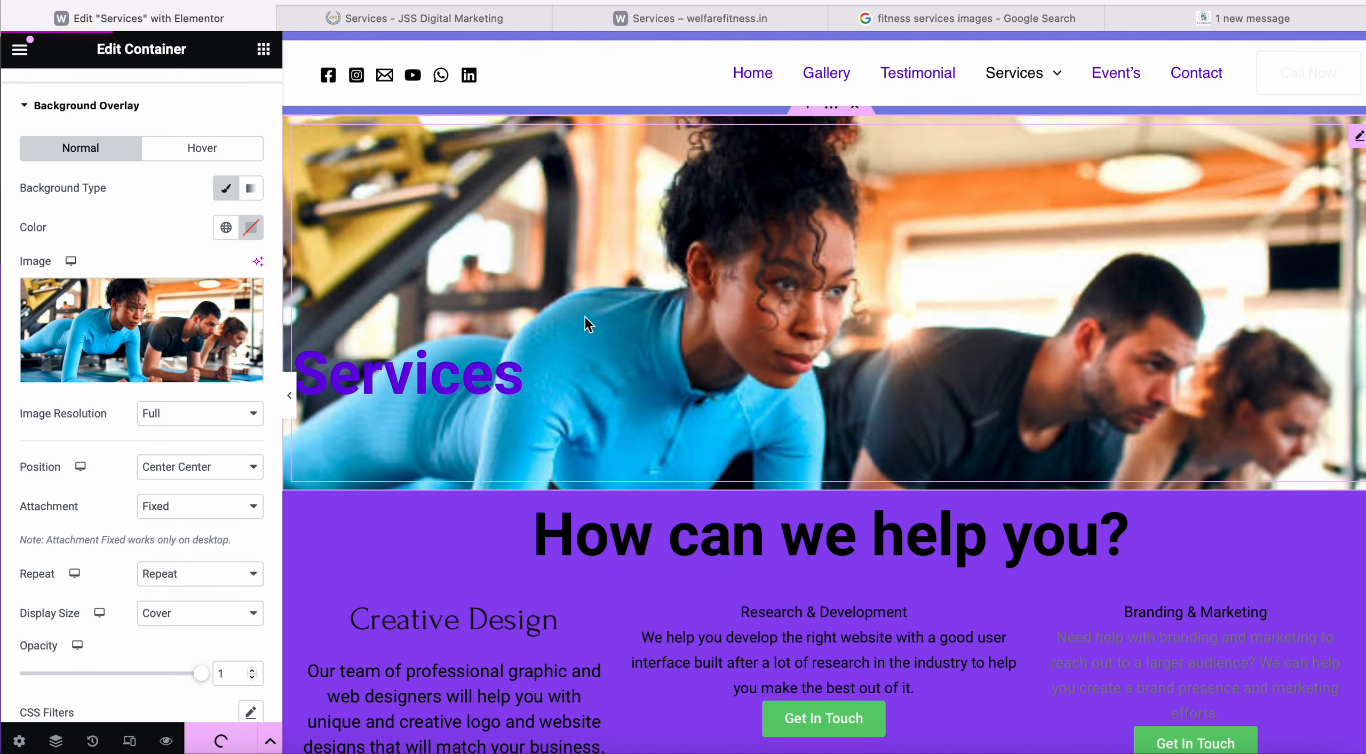
Reload the live Services page and scroll to check the fixed background, then return to the editor.
click(704, 18)
click(762, 1)
key(Return)
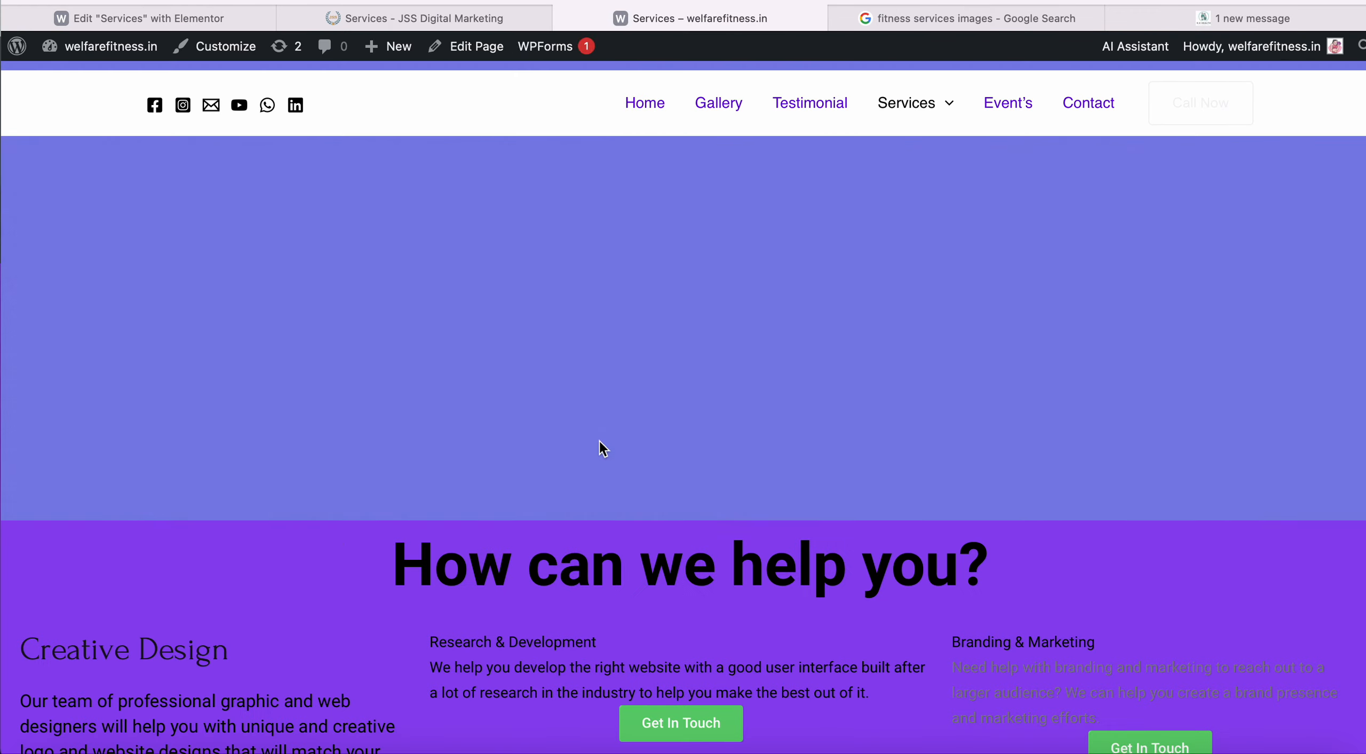
scroll(600, 440, down, 10)
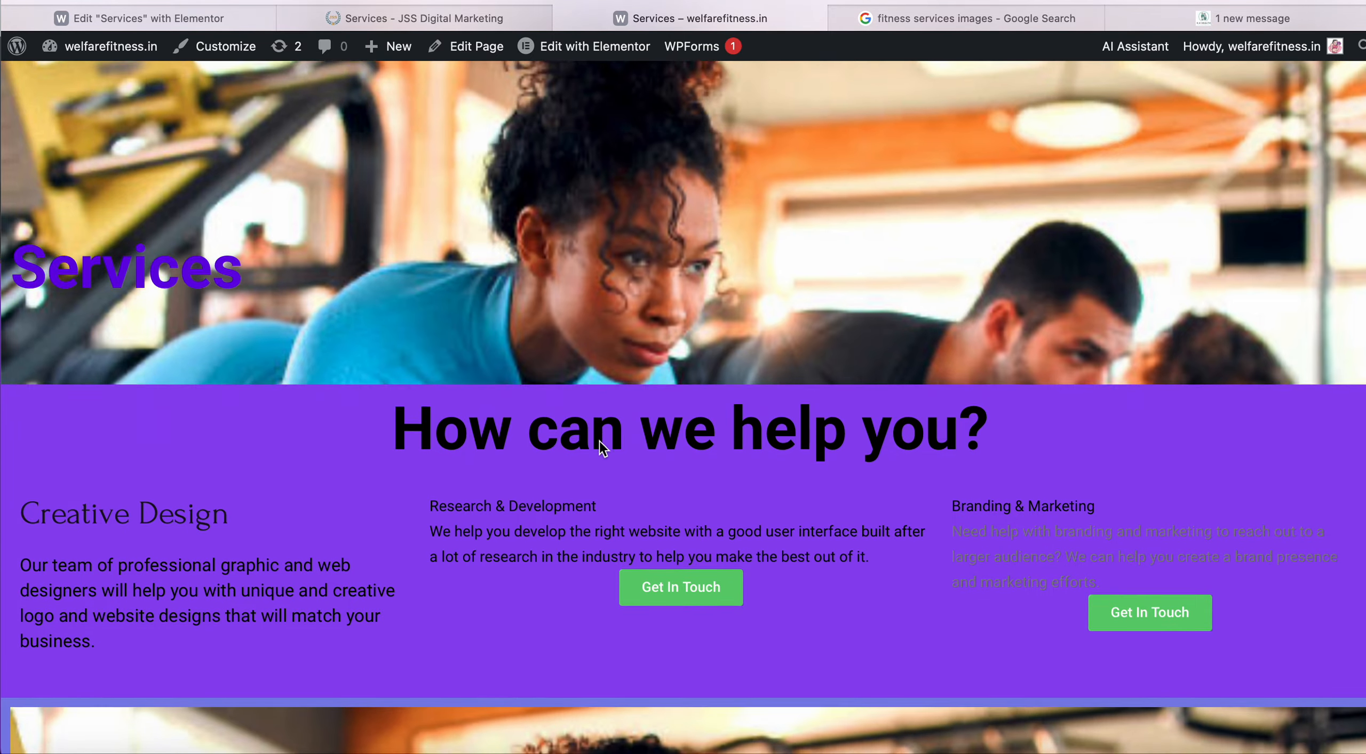
scroll(598, 439, up, 8)
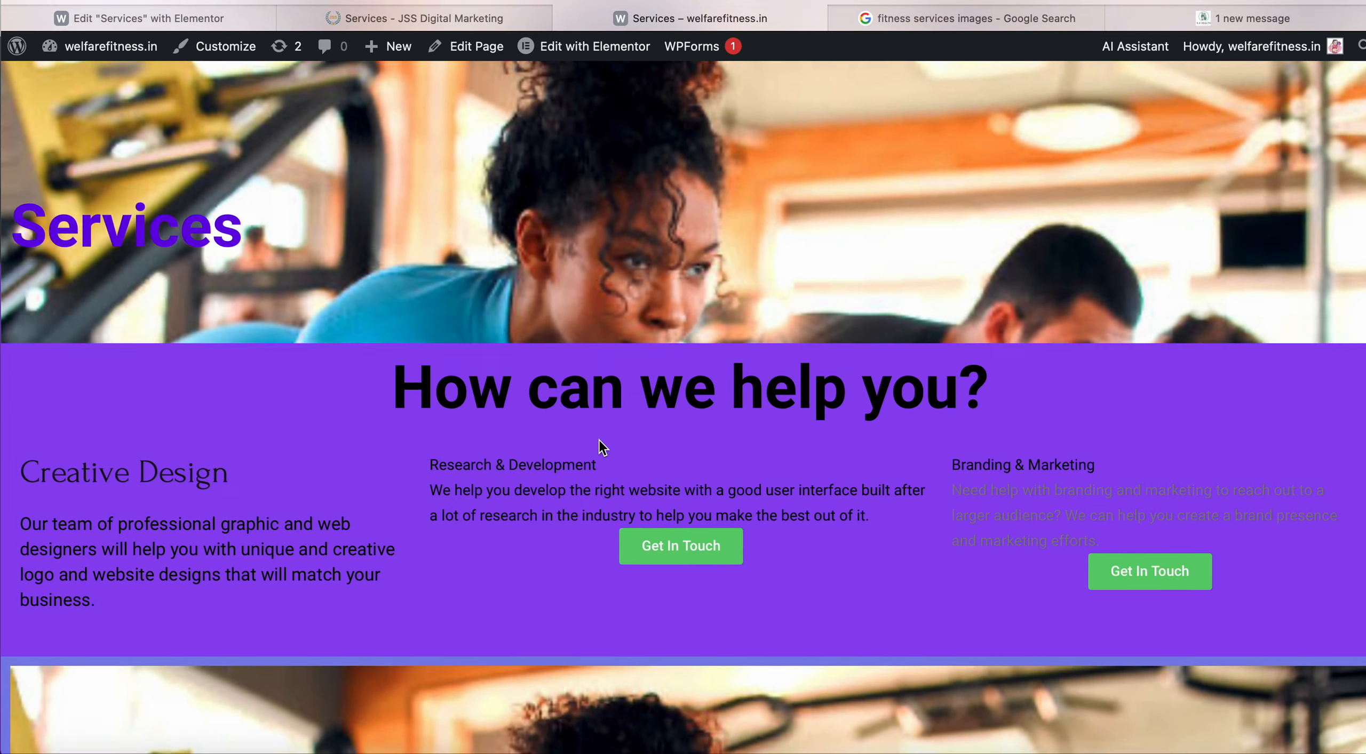
scroll(605, 354, down, 11)
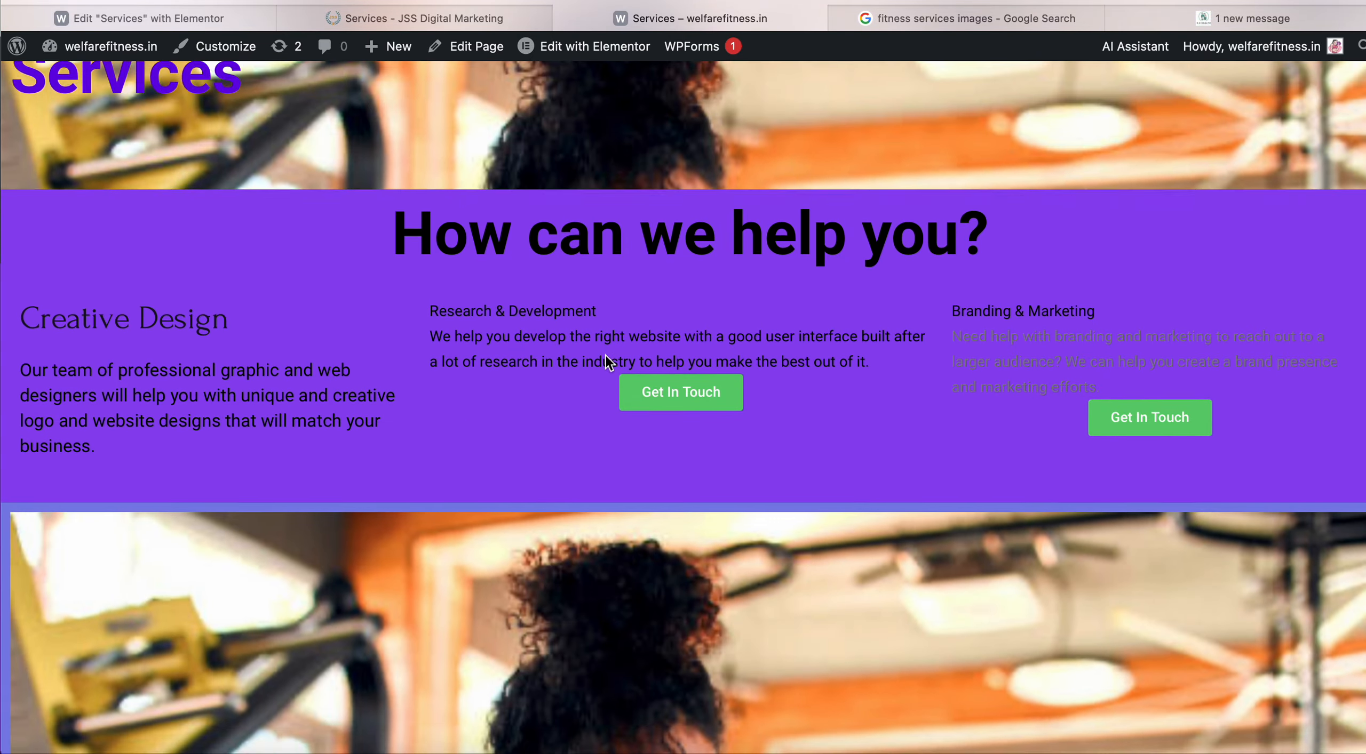
scroll(605, 354, down, 8)
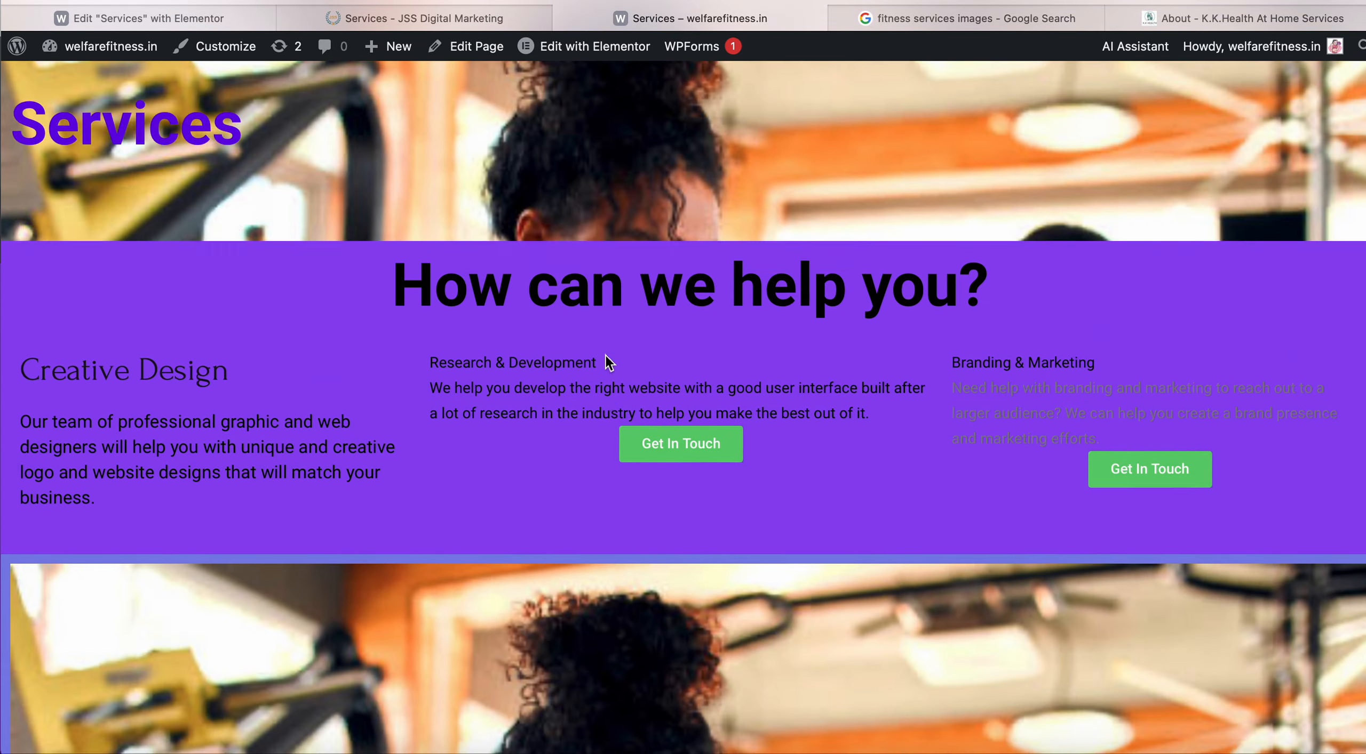
scroll(604, 354, up, 9)
click(495, 18)
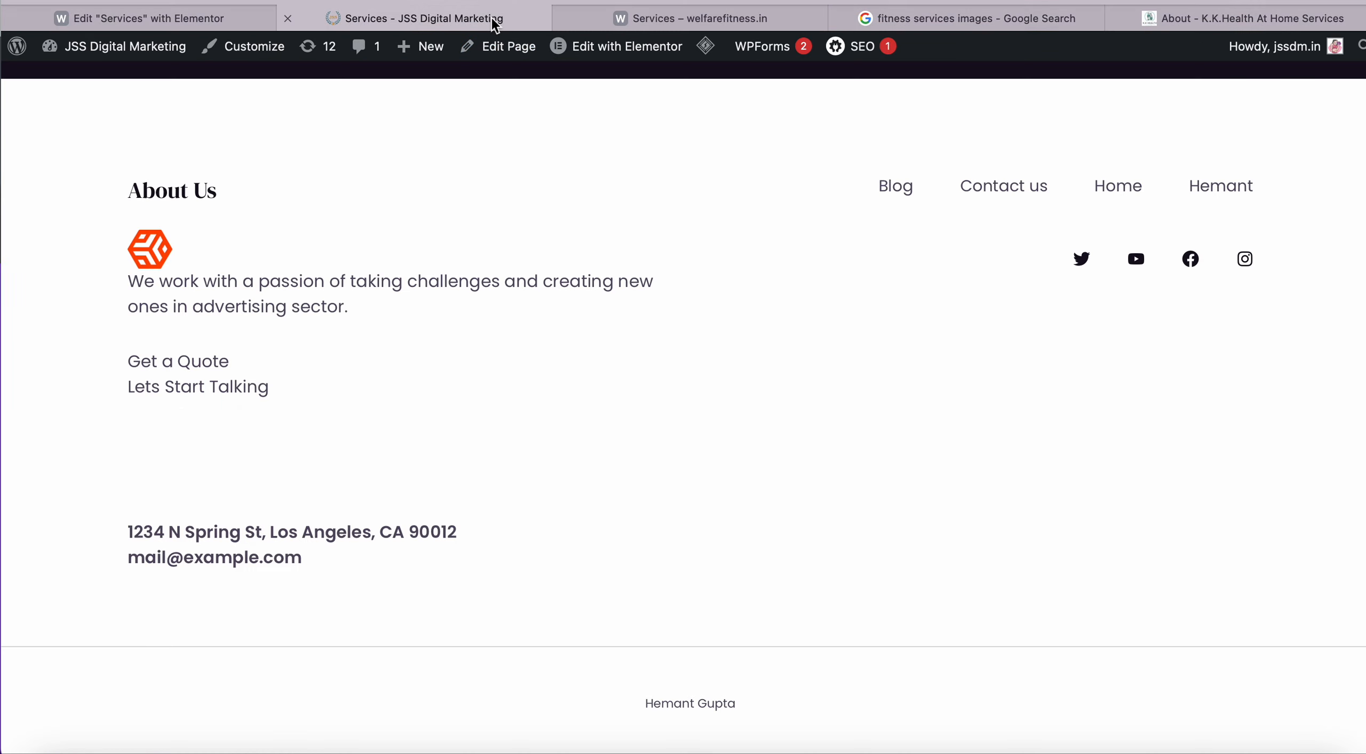
click(217, 18)
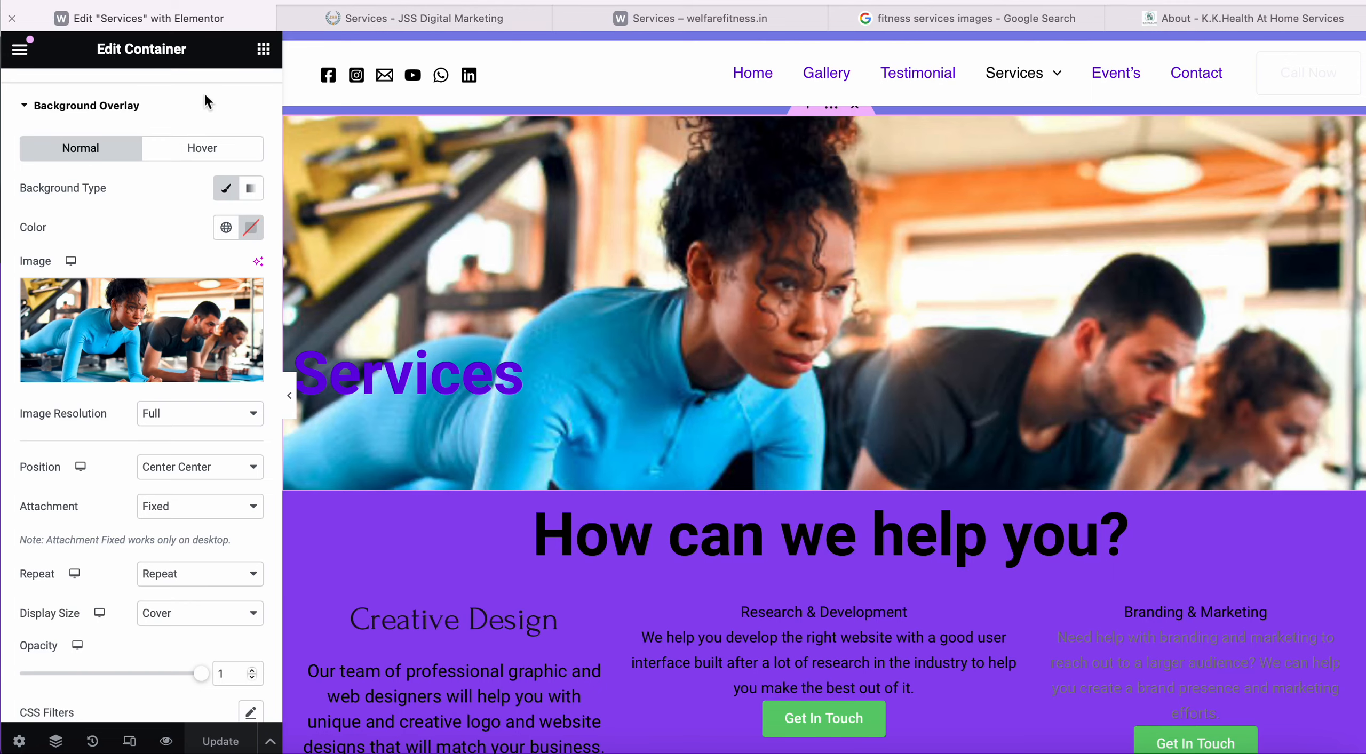
Switch the hero background attachment back to Scroll and update the page.
click(195, 508)
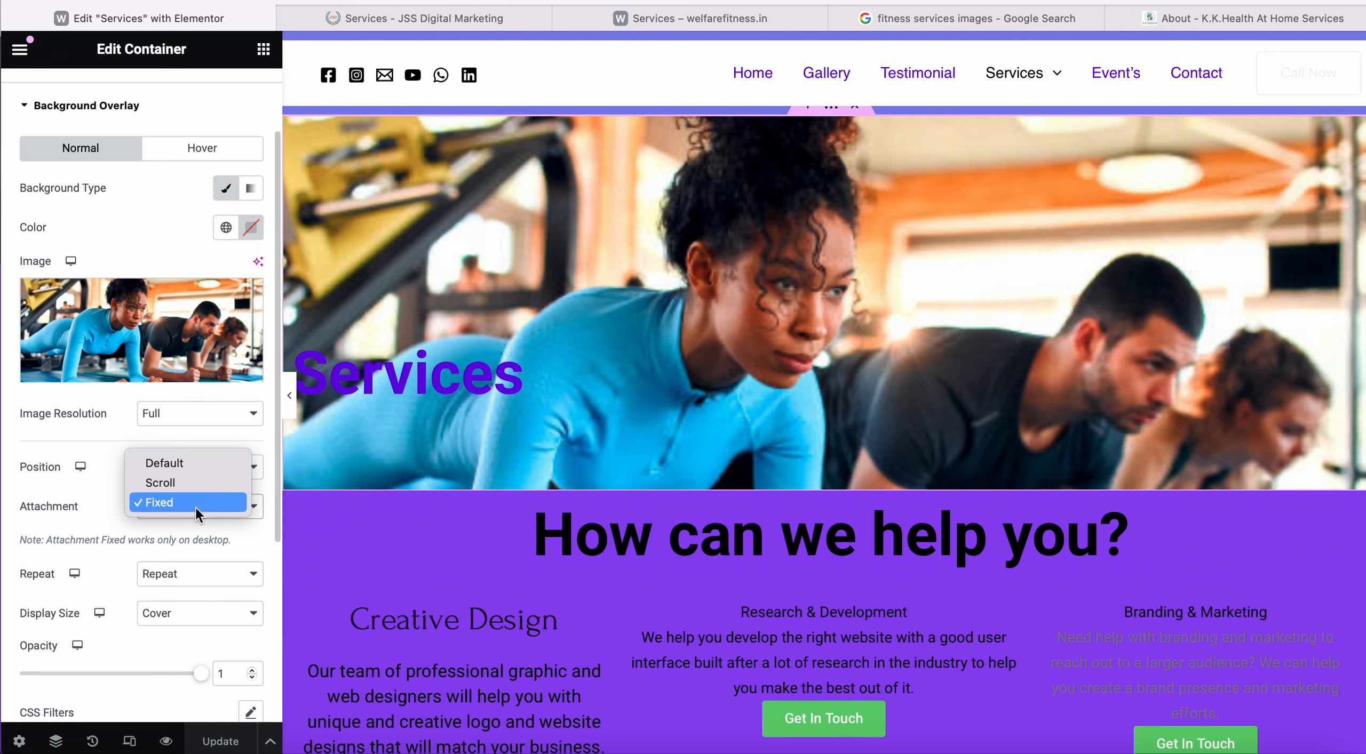
click(196, 480)
click(221, 742)
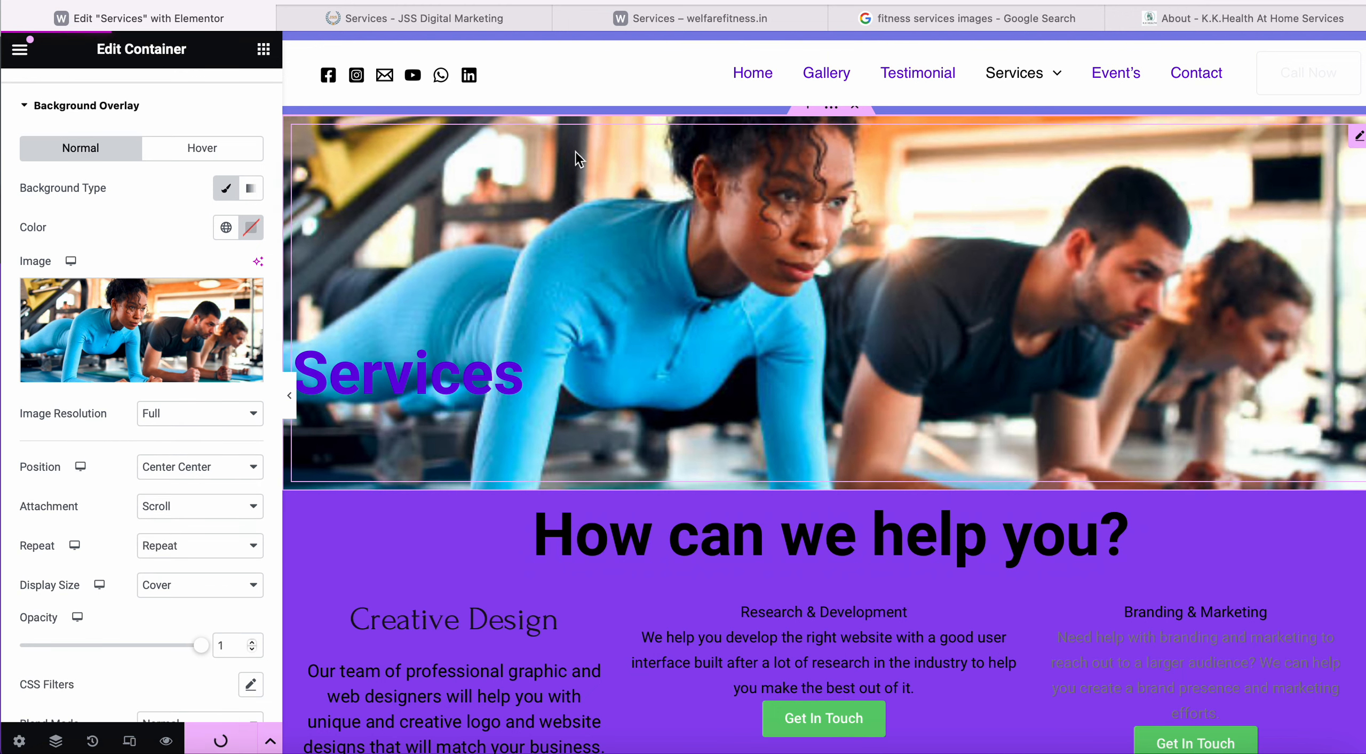
Reload the live Services page, scroll to review it, and return to the editor.
click(749, 12)
click(746, 0)
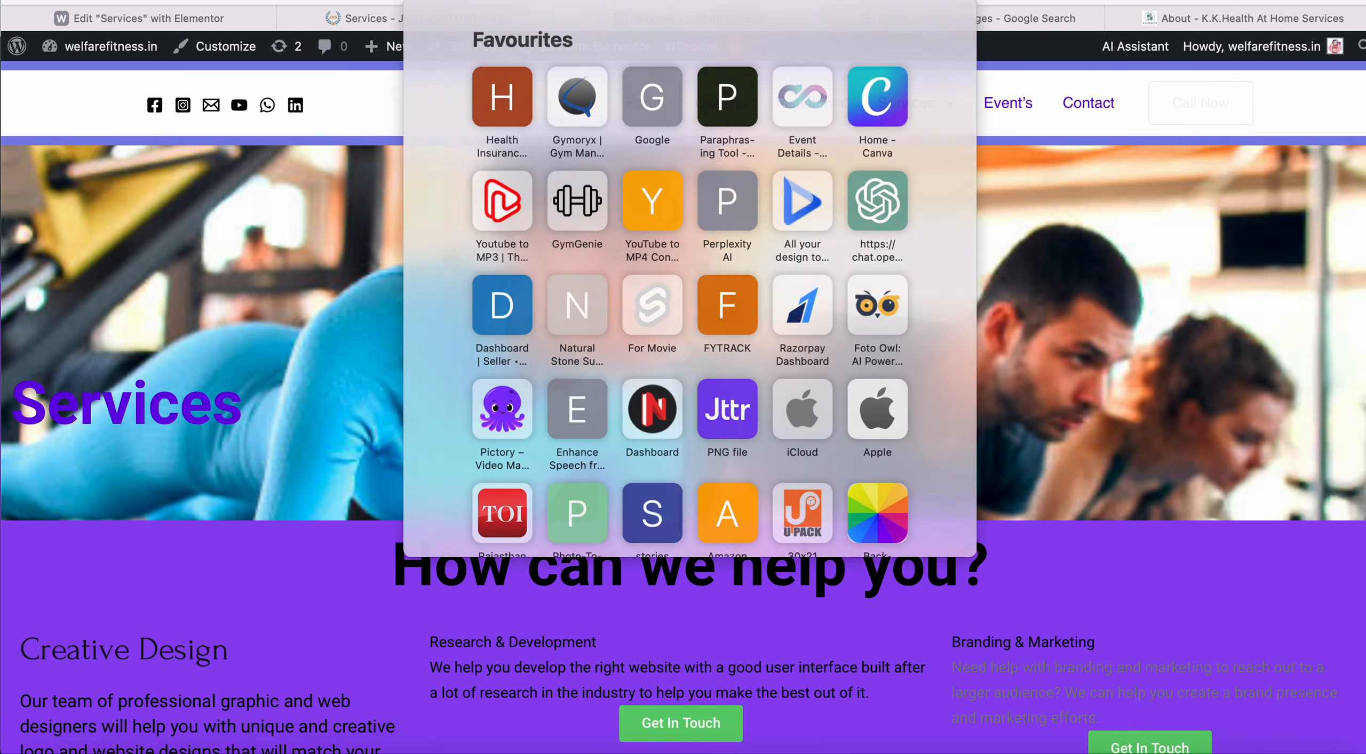
key(Return)
scroll(660, 402, down, 5)
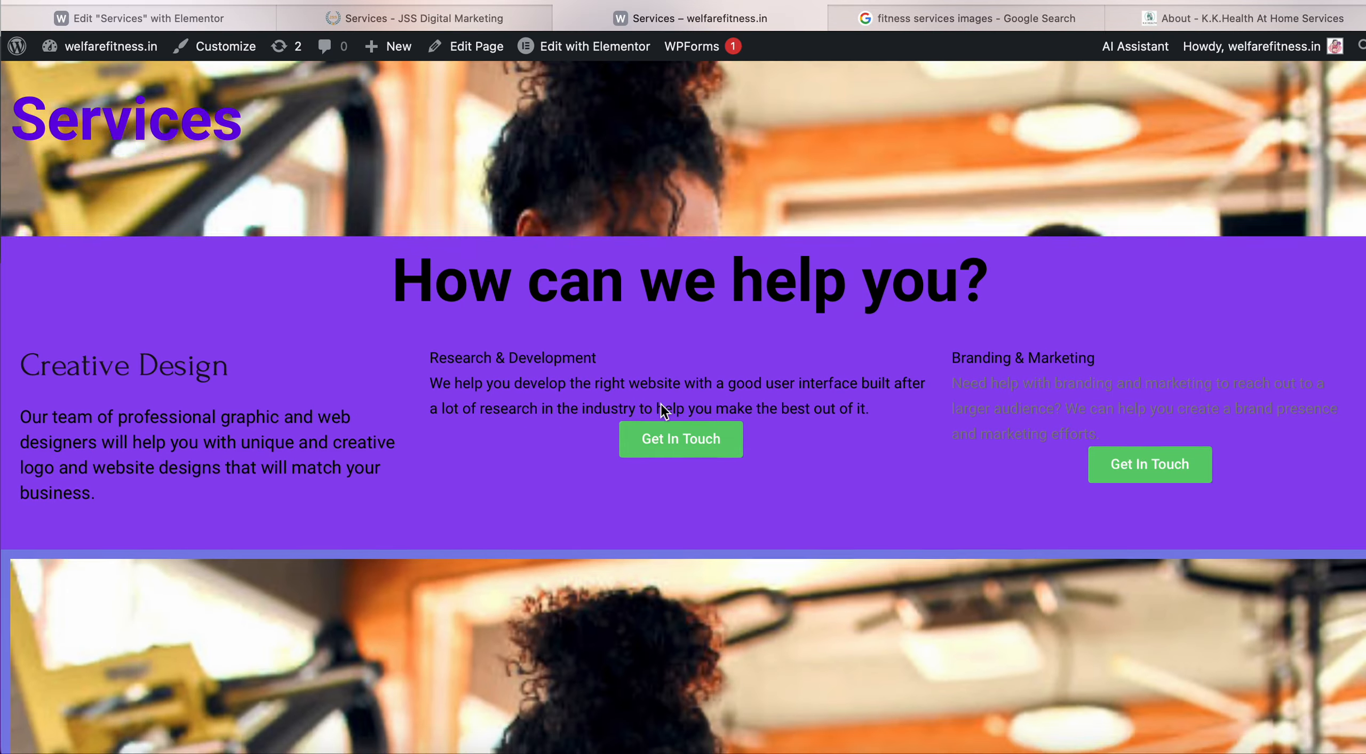
scroll(659, 402, up, 5)
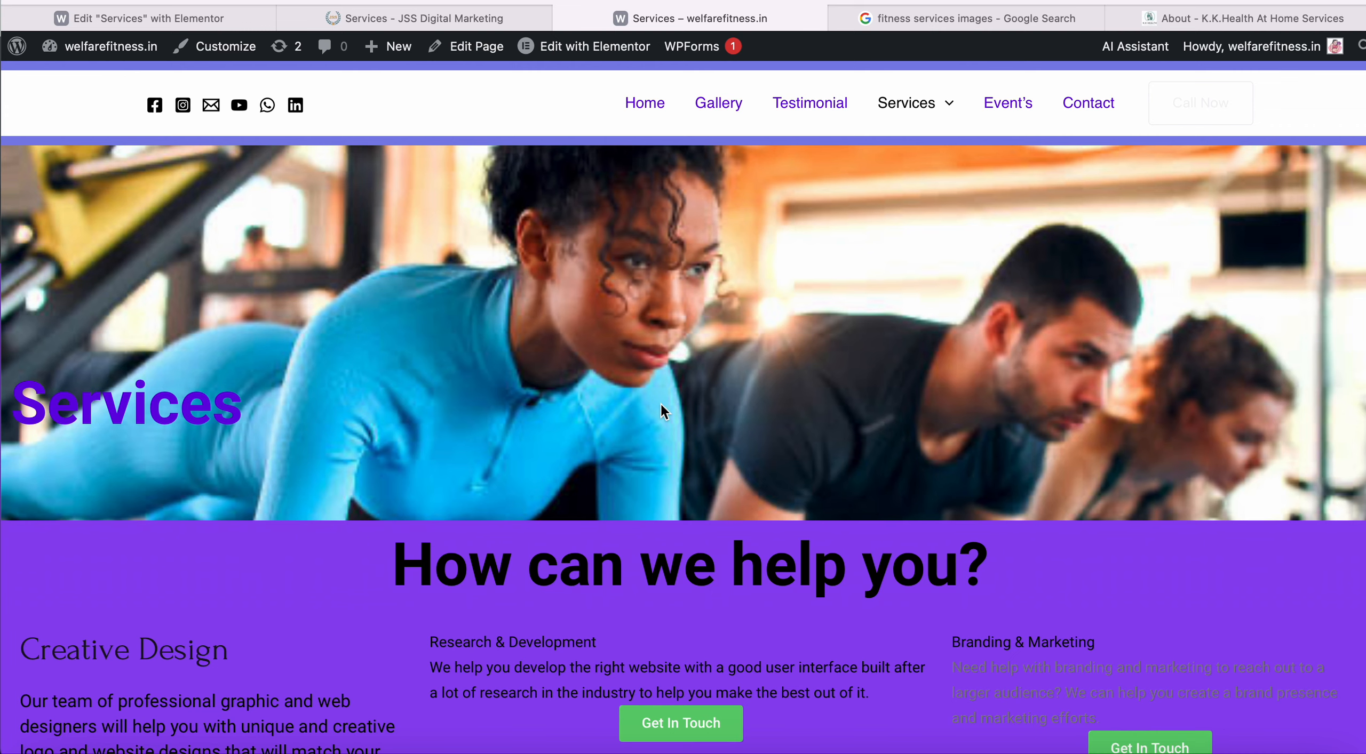
scroll(659, 402, down, 2)
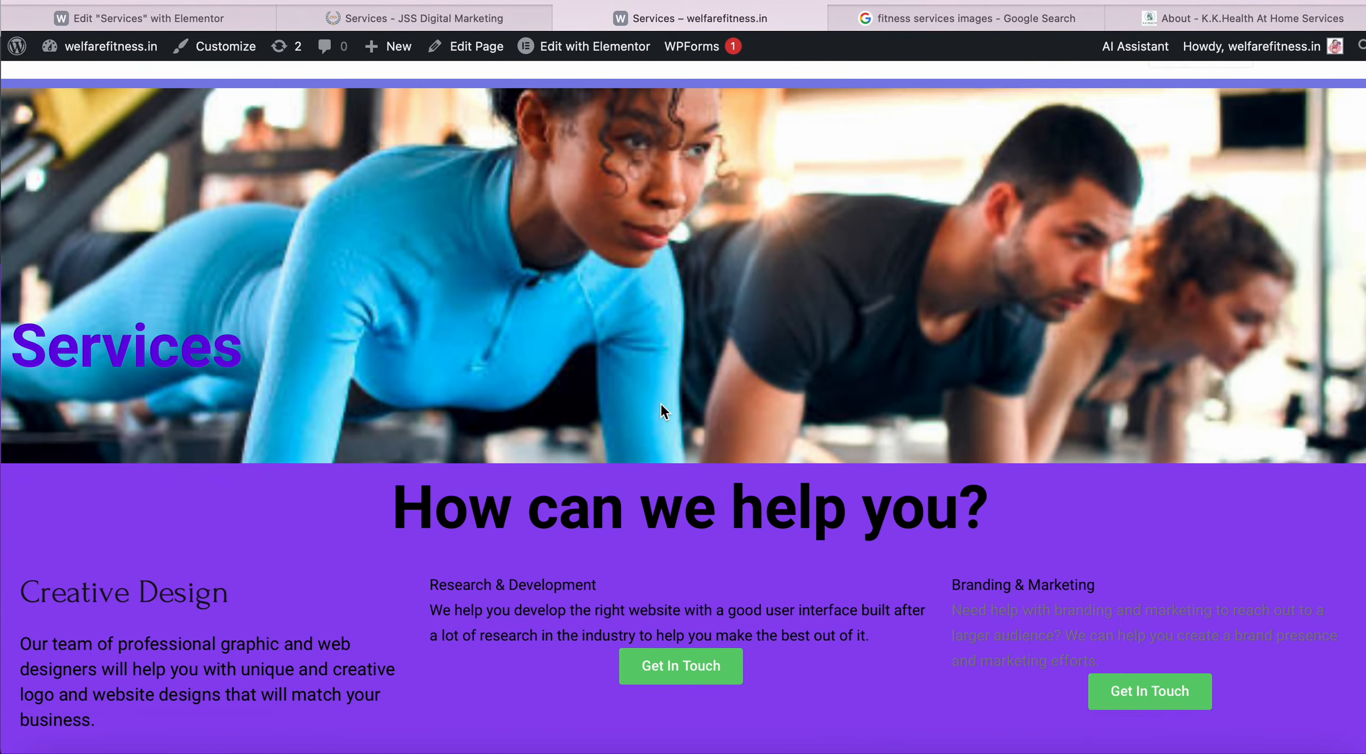
scroll(659, 403, down, 12)
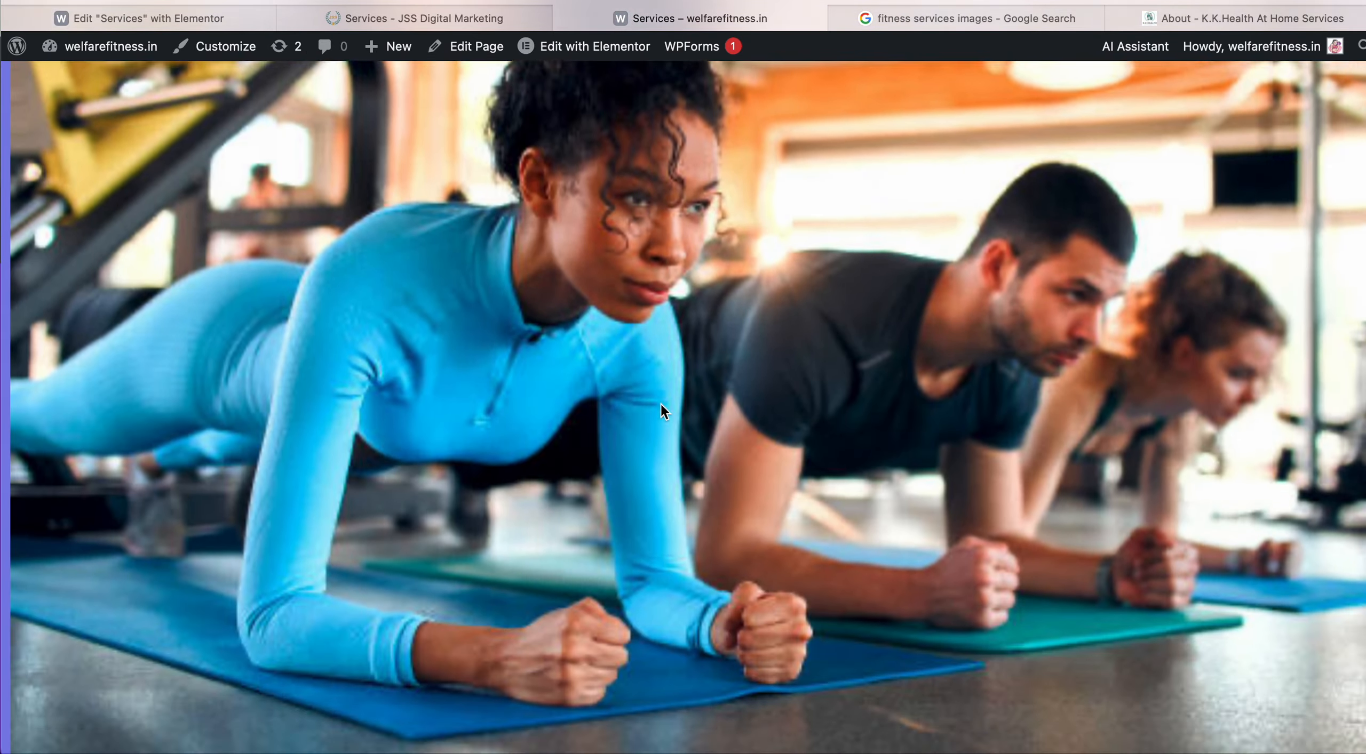
click(251, 18)
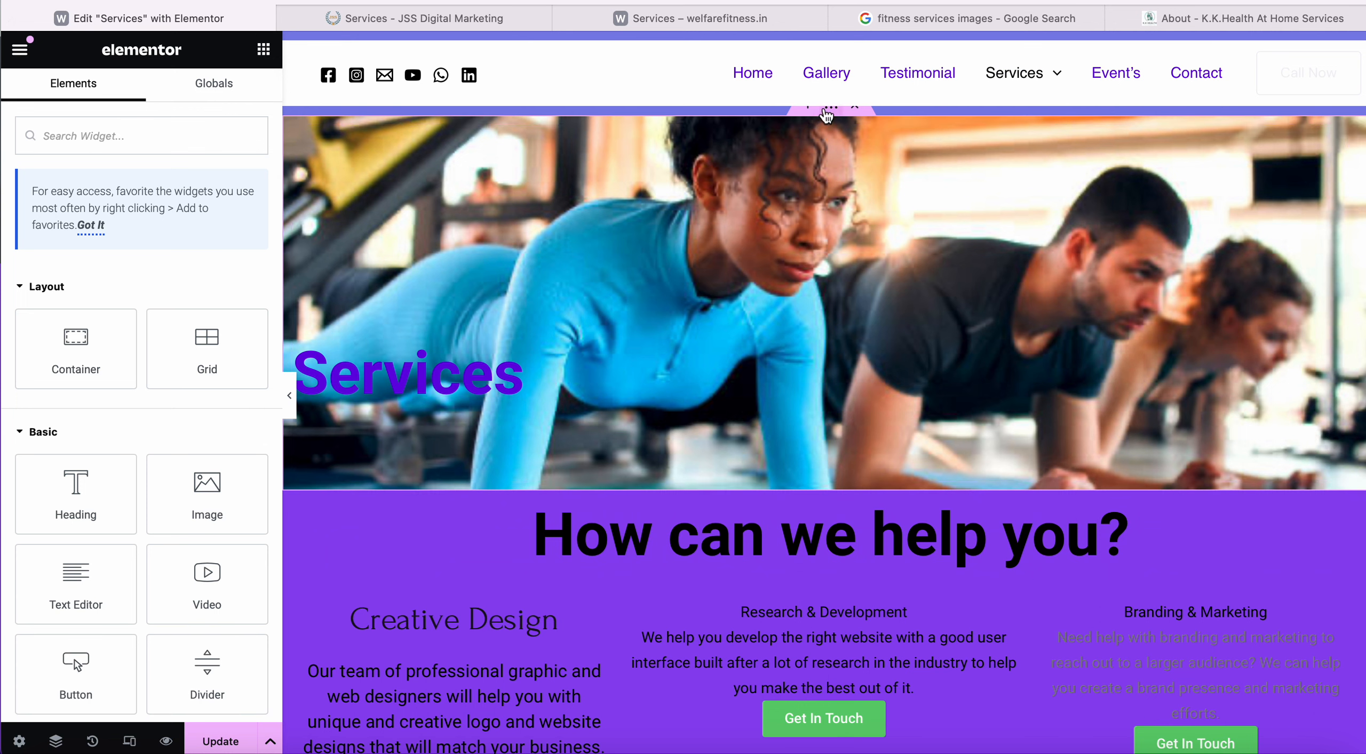
Set the hero container's Advanced Position to Fixed and update the page.
click(826, 113)
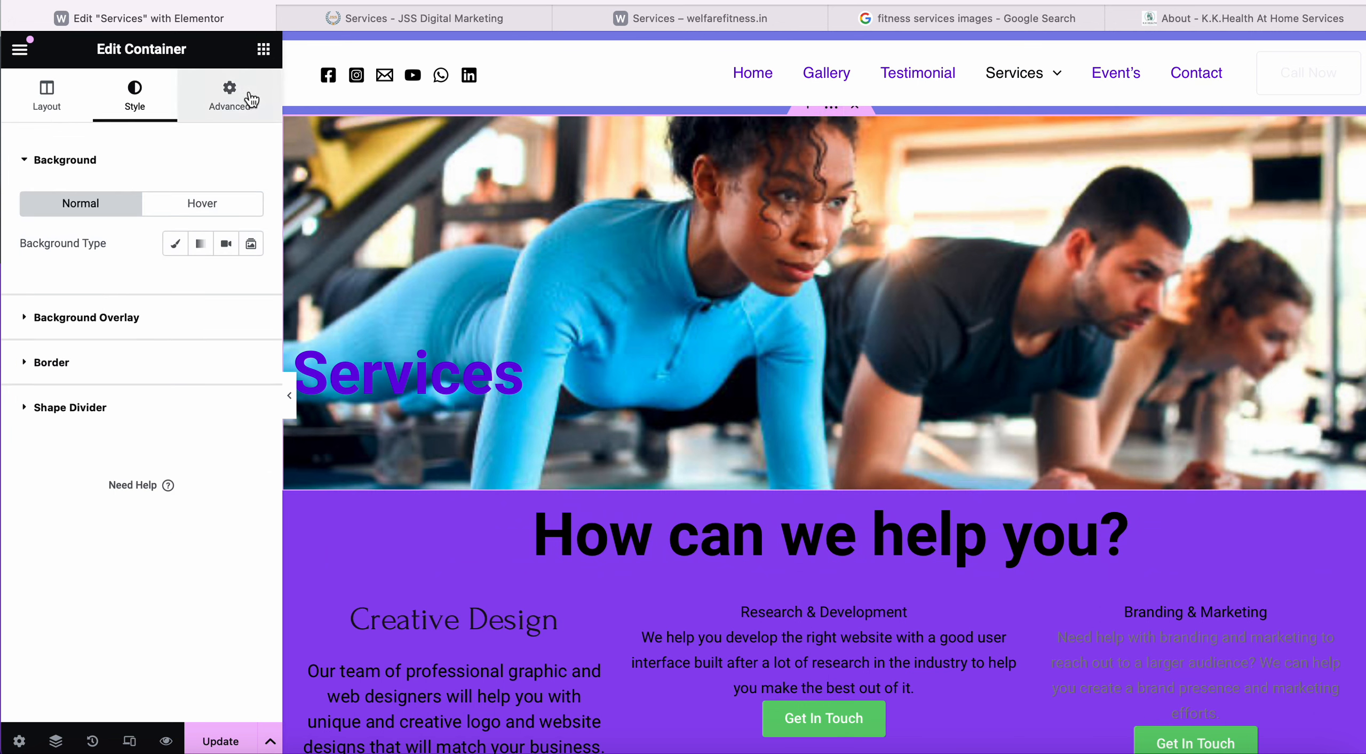
click(233, 104)
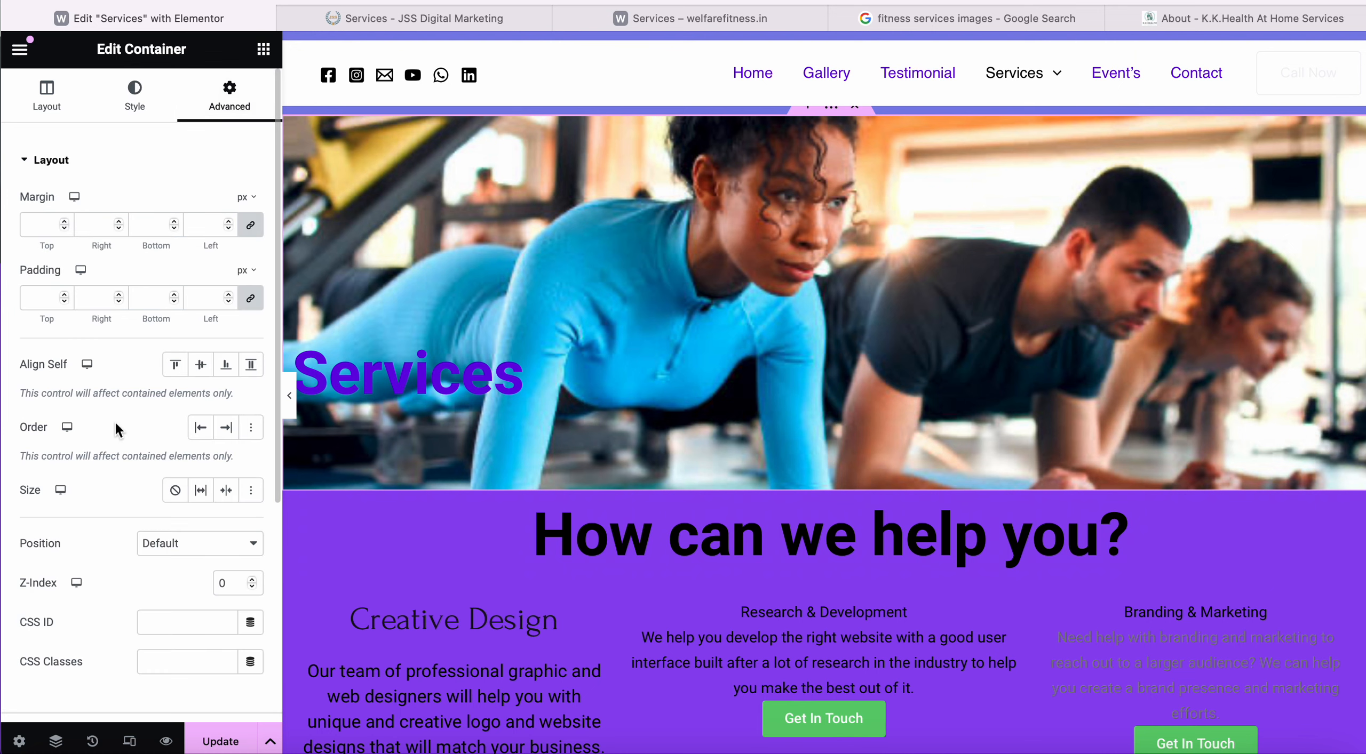
scroll(115, 420, down, 3)
click(183, 447)
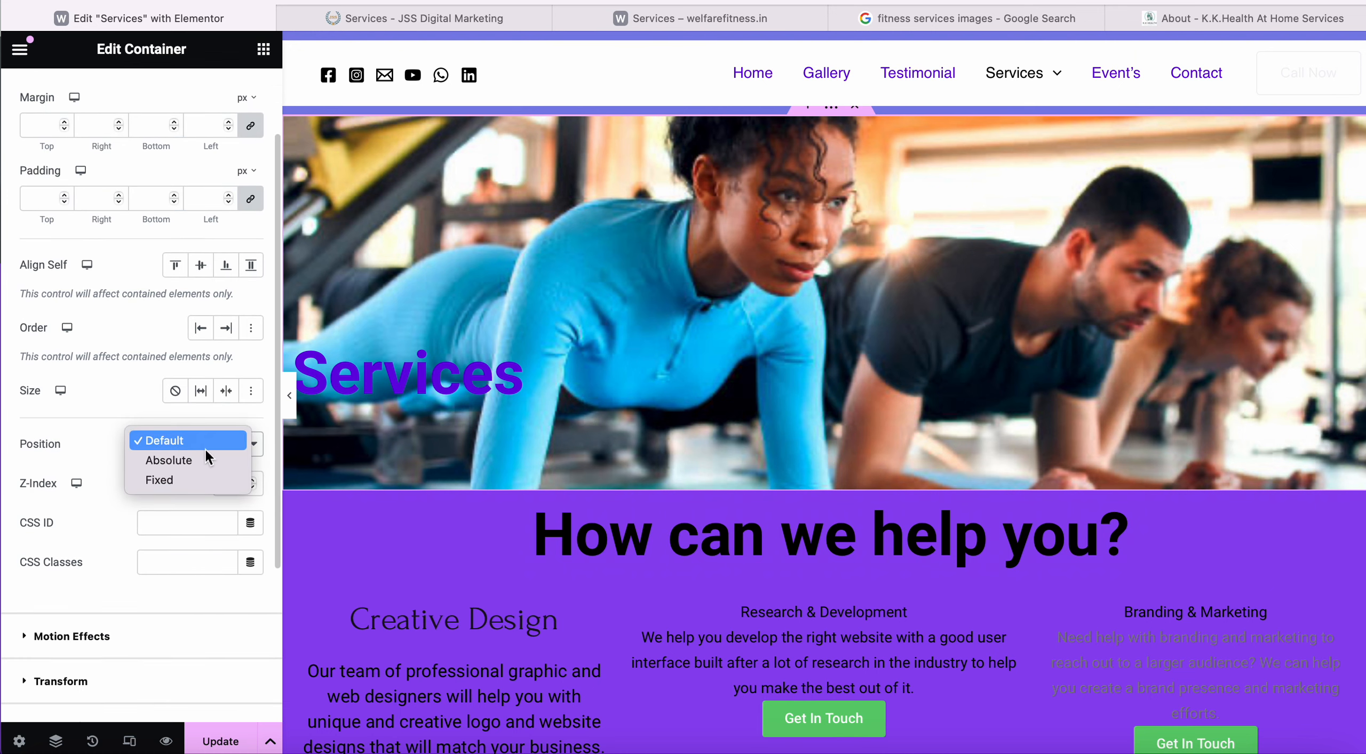
click(198, 479)
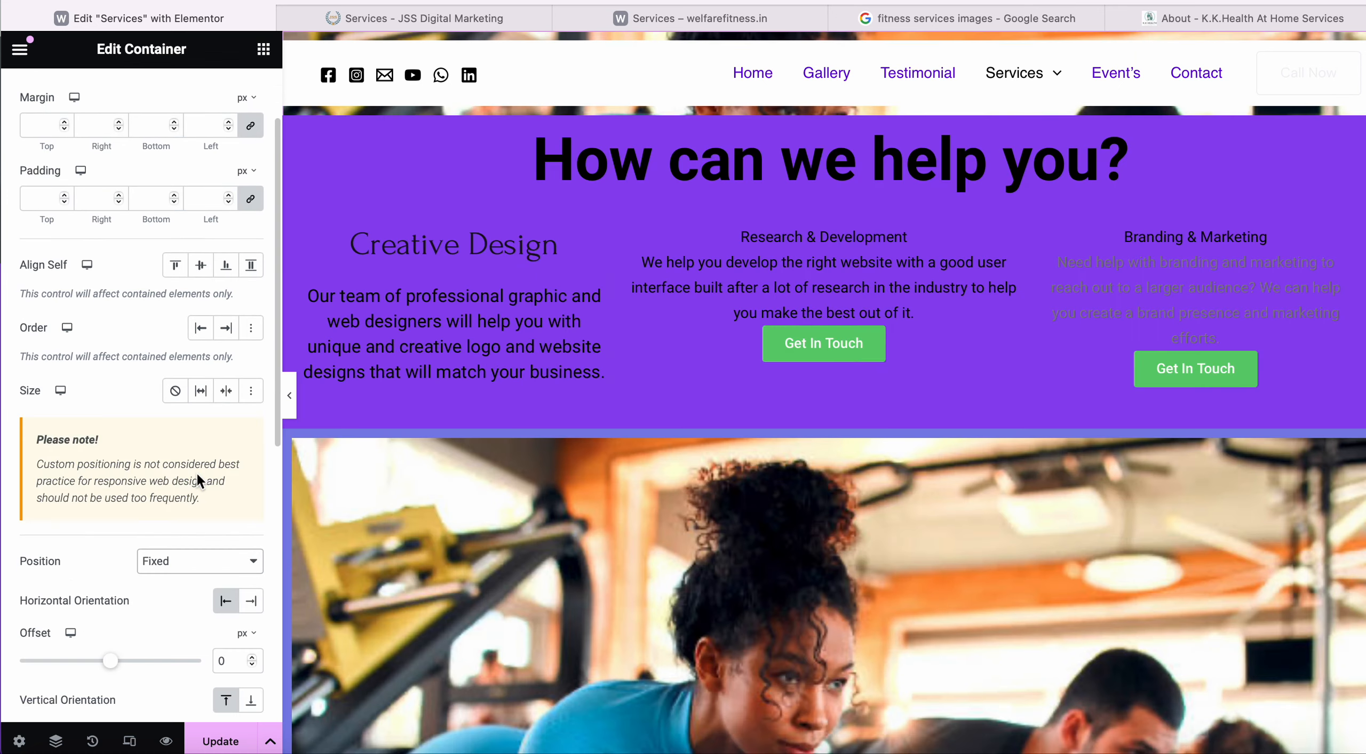
scroll(196, 471, down, 2)
click(219, 739)
Reload the live Services page and scroll to see the pinned hero.
click(724, 21)
click(774, 0)
key(Return)
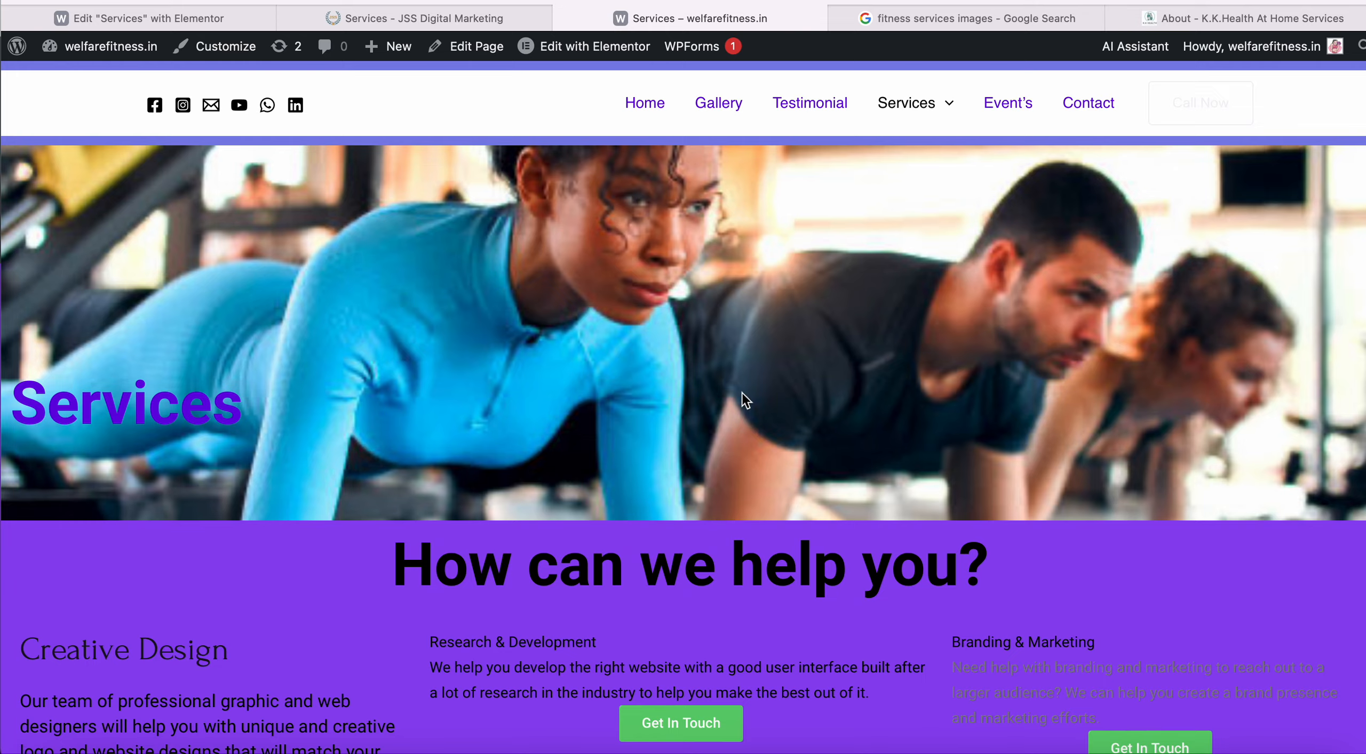
scroll(742, 392, down, 8)
scroll(741, 393, up, 5)
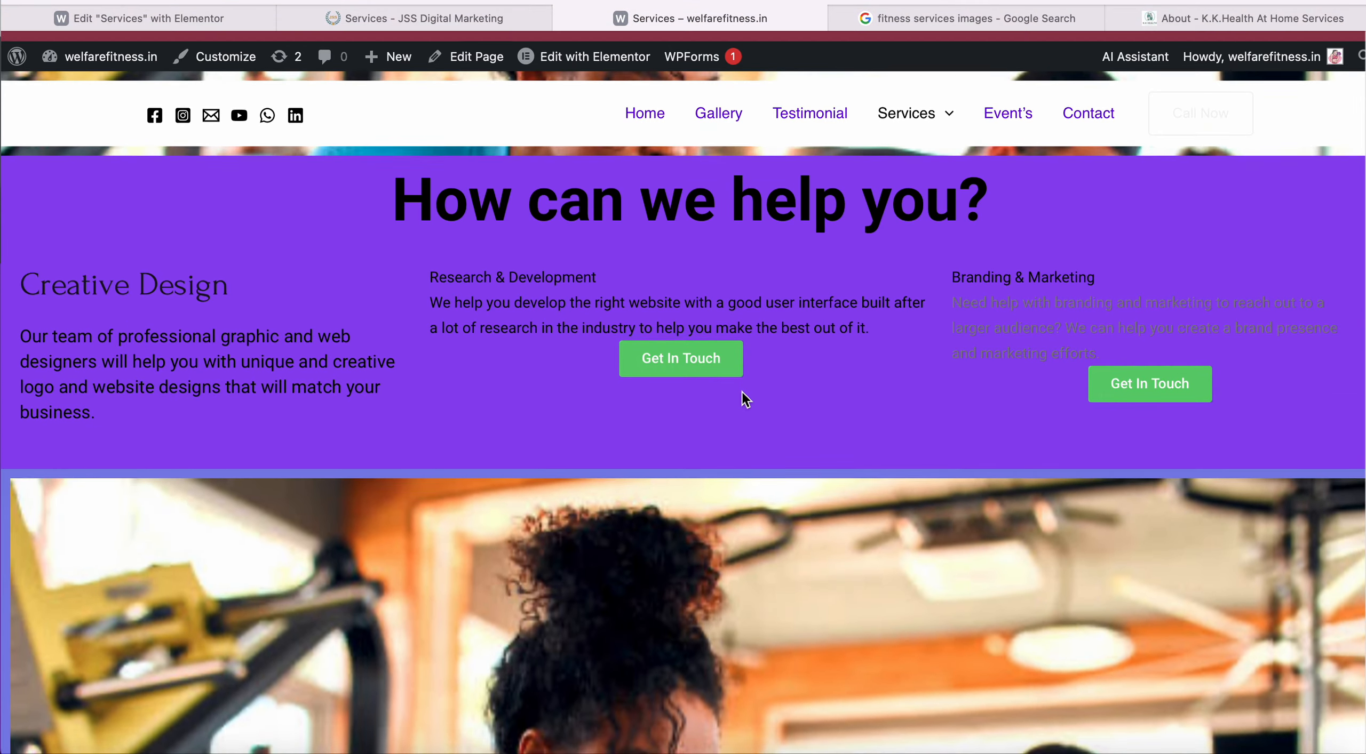
scroll(741, 392, down, 2)
scroll(742, 394, up, 2)
scroll(742, 393, down, 6)
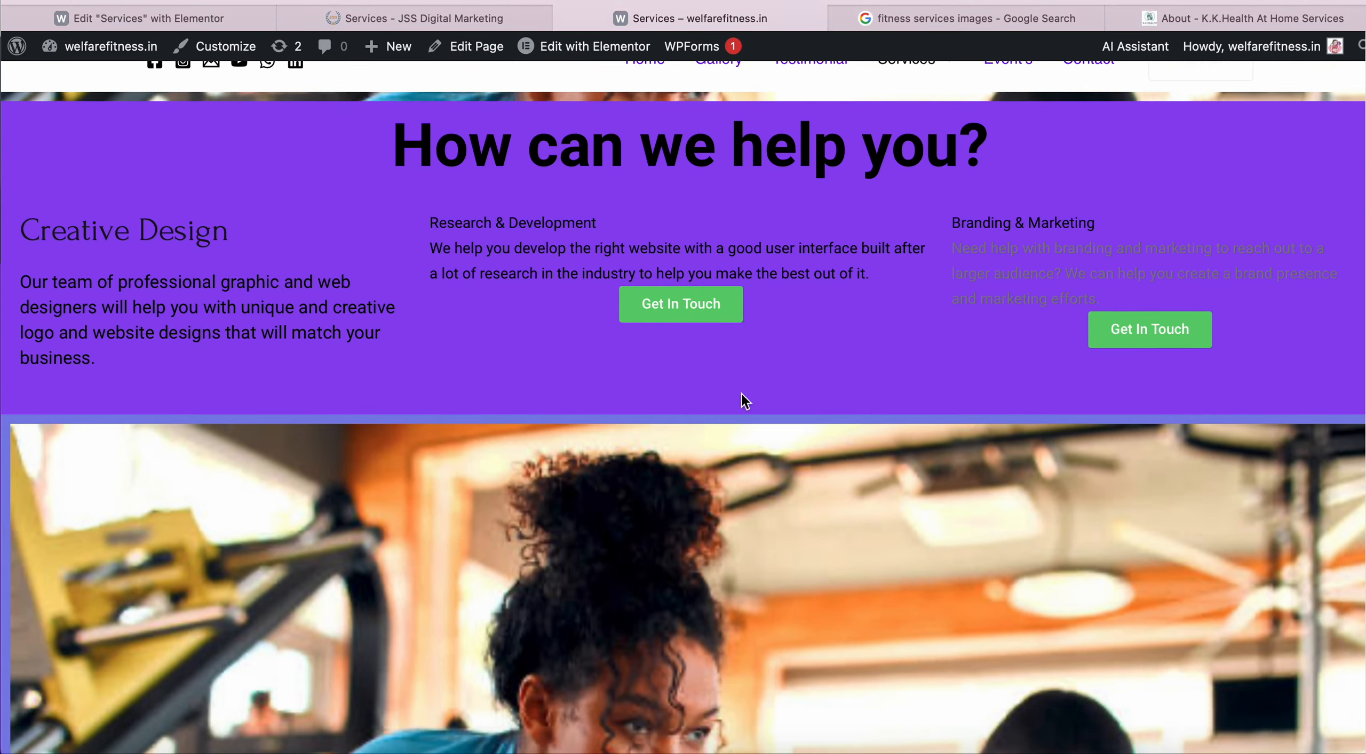
scroll(741, 394, up, 6)
scroll(740, 393, down, 1)
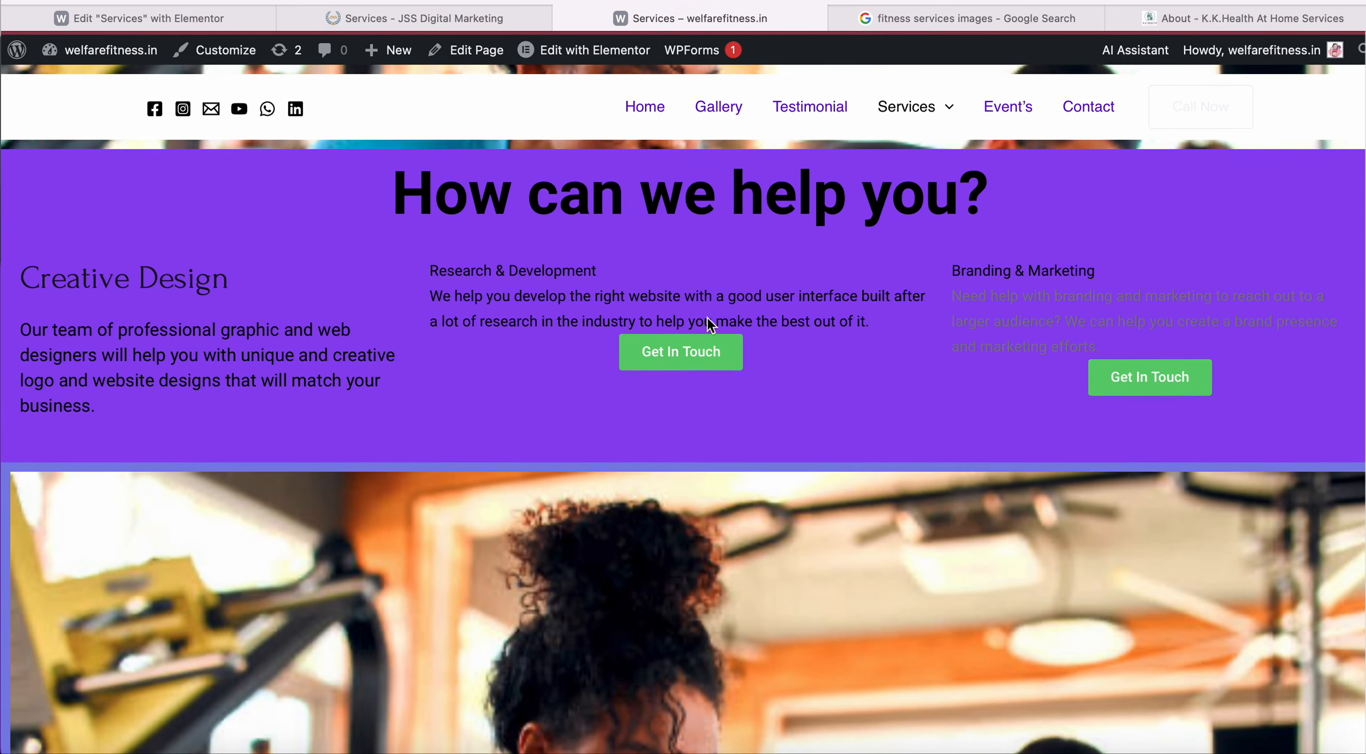
Back in the editor, scroll the page to see sections passing over the fixed hero.
click(182, 8)
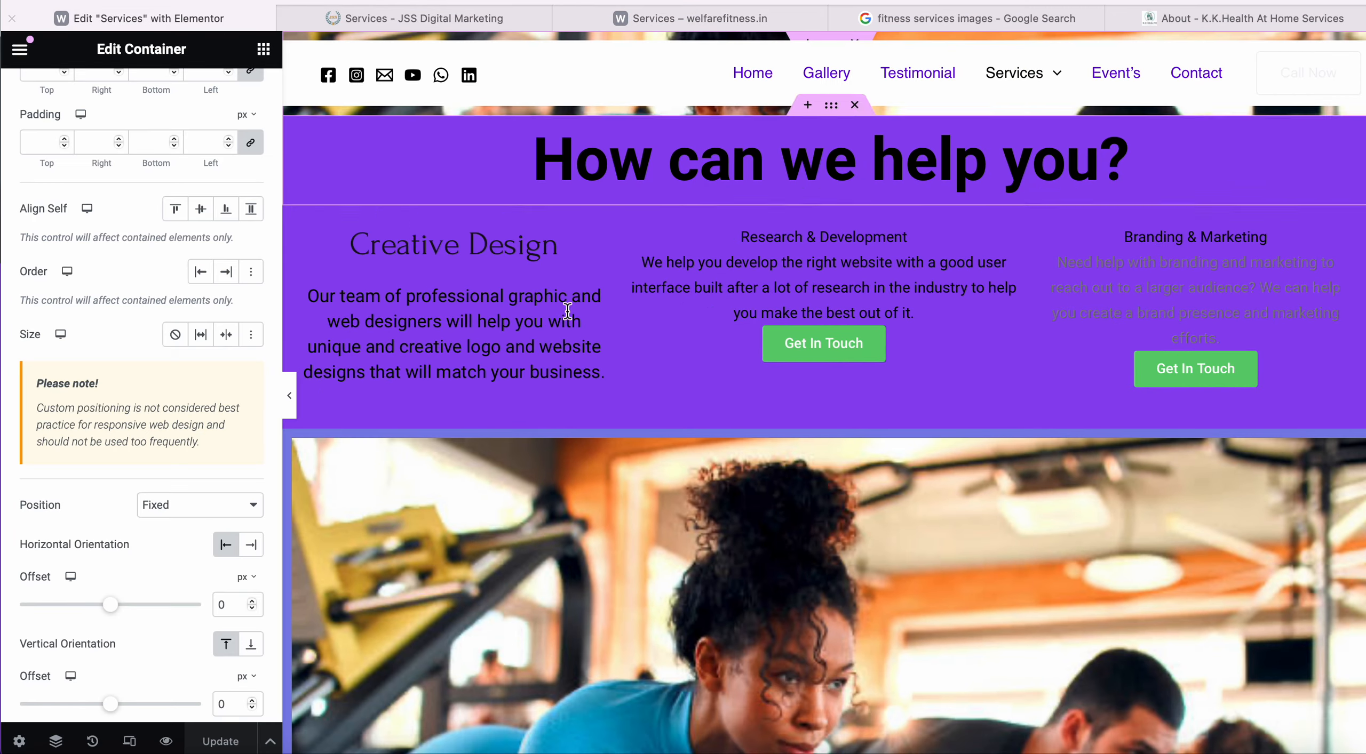
scroll(567, 309, down, 10)
scroll(566, 309, down, 12)
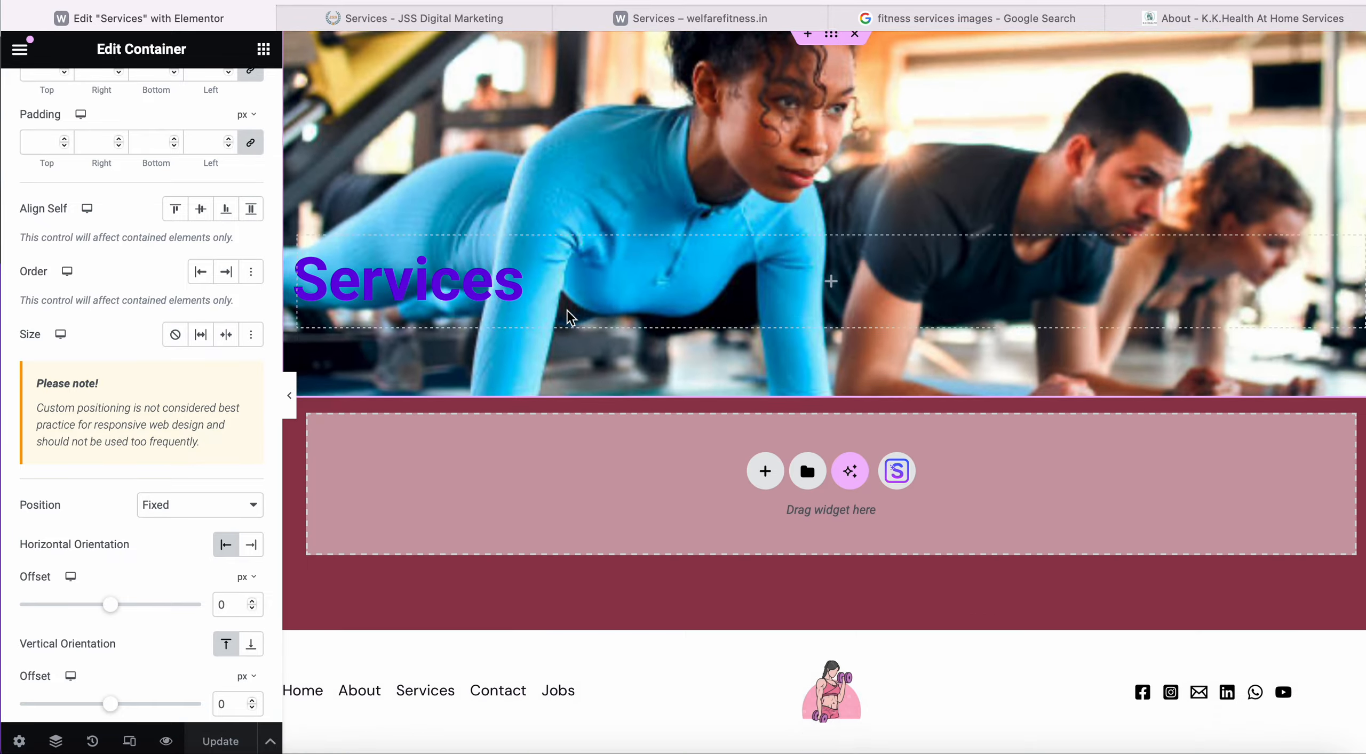
scroll(566, 309, up, 13)
scroll(566, 309, down, 5)
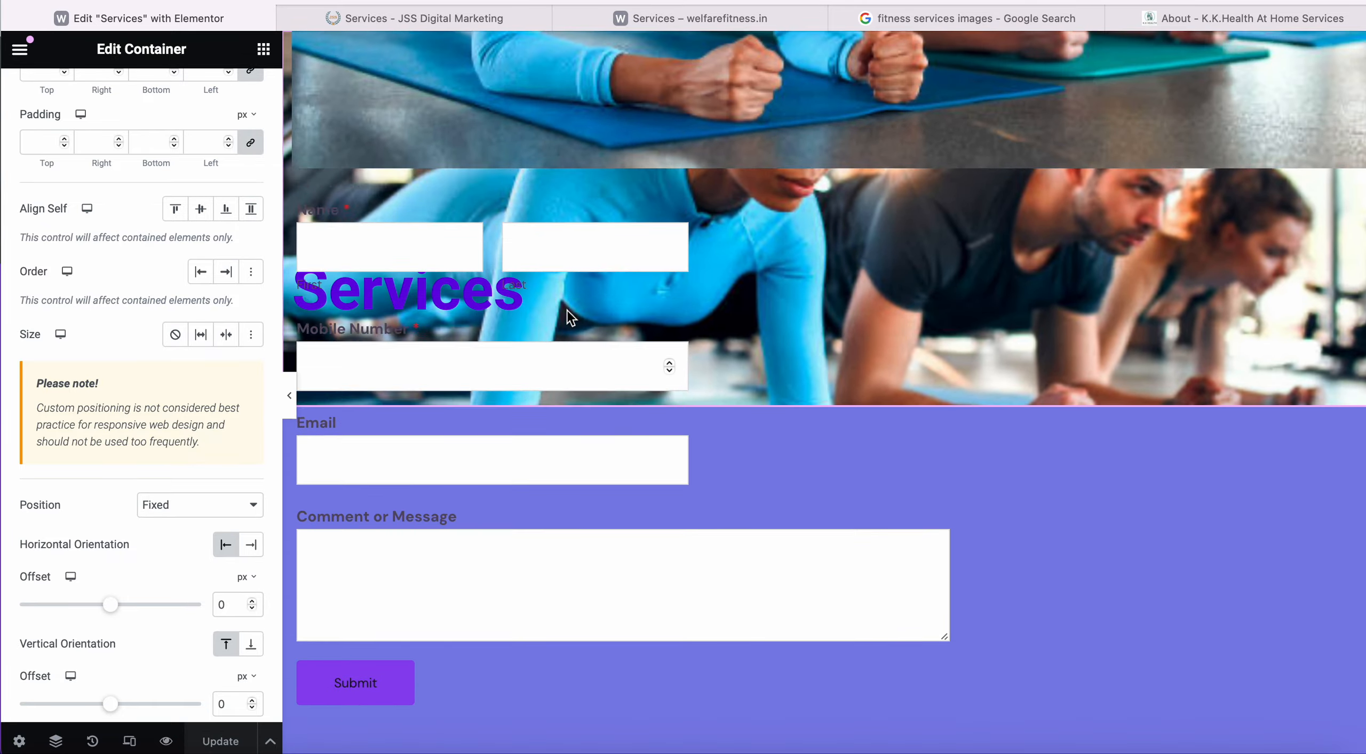
scroll(566, 309, down, 8)
scroll(569, 310, down, 5)
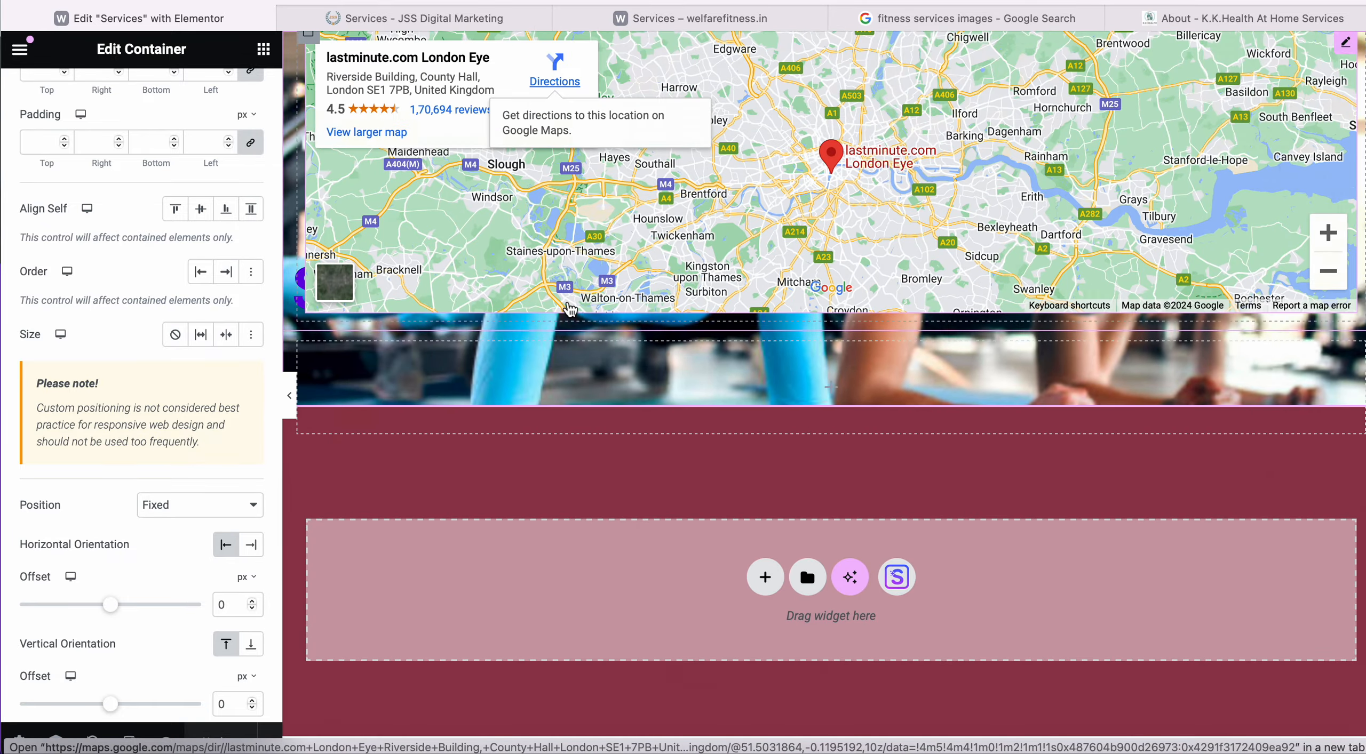
scroll(570, 310, up, 15)
scroll(570, 310, down, 14)
scroll(570, 310, down, 3)
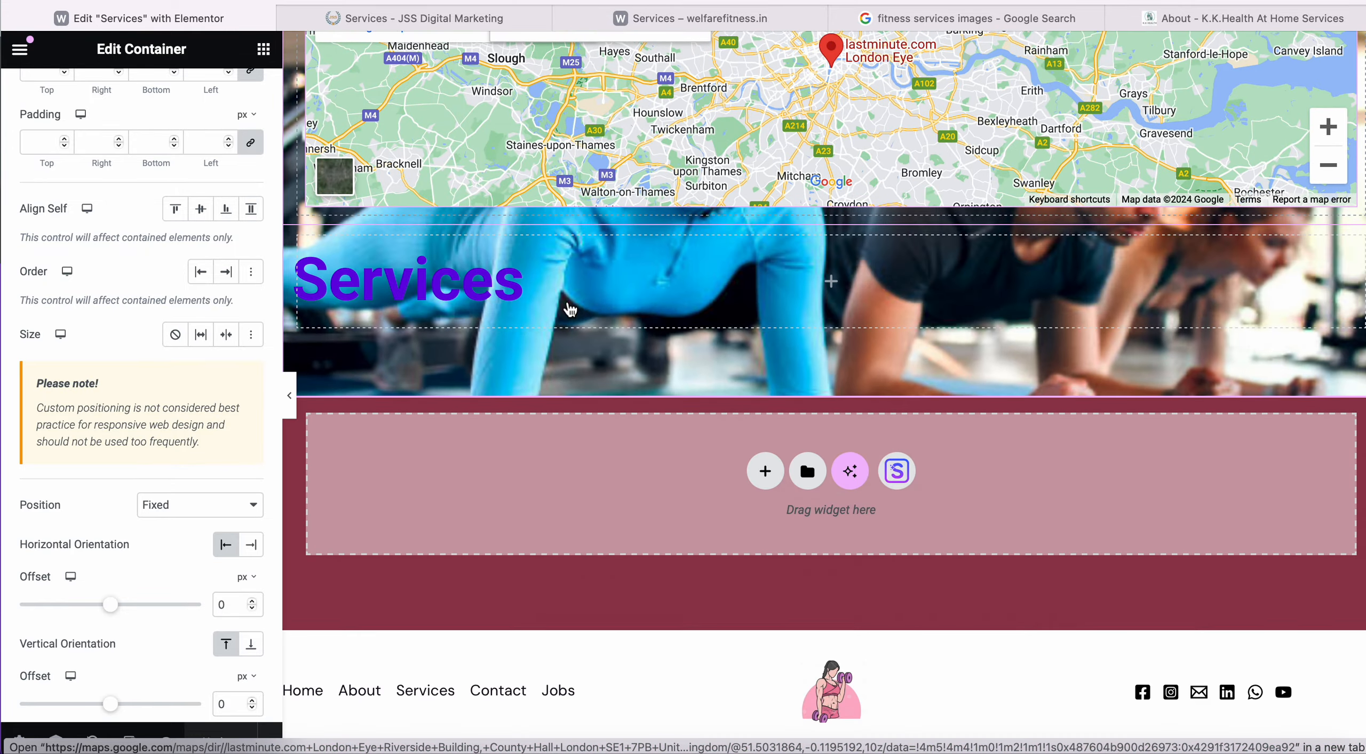
scroll(570, 310, up, 18)
scroll(569, 310, down, 15)
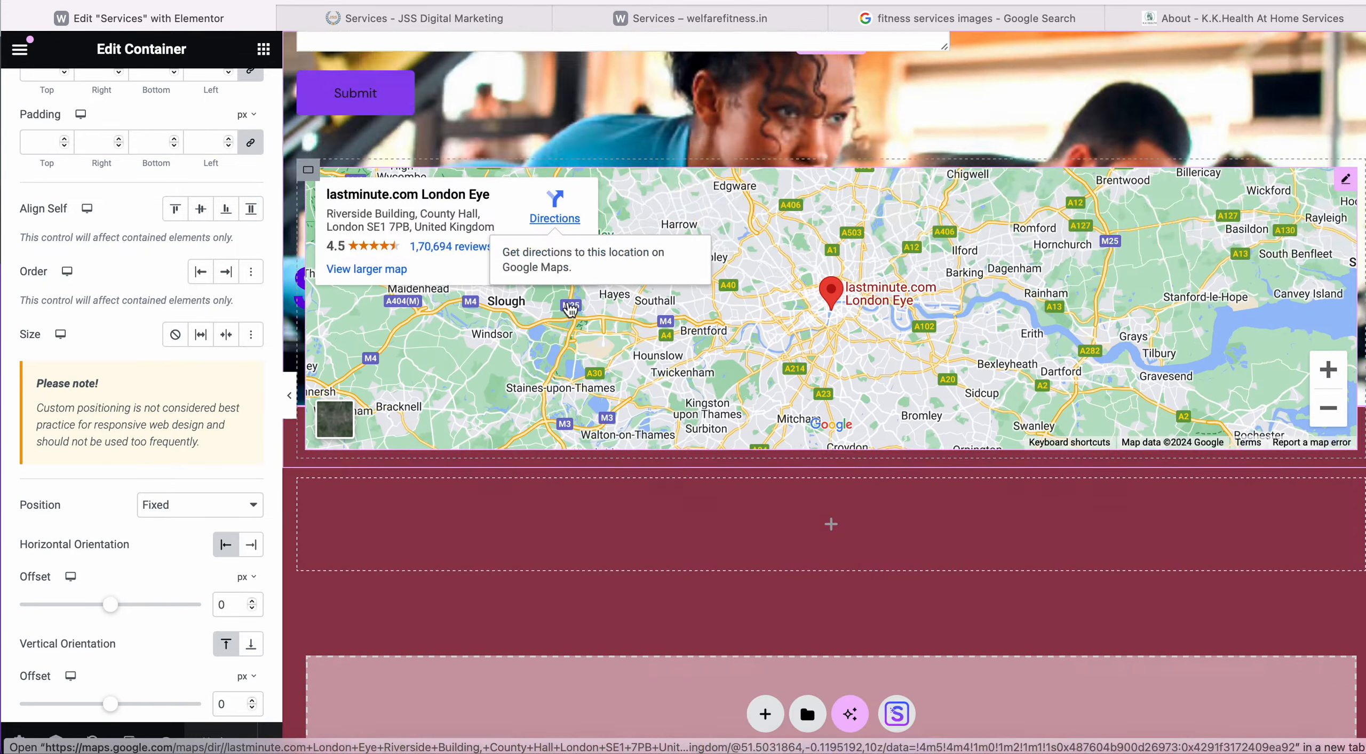
scroll(570, 310, up, 8)
scroll(567, 299, up, 5)
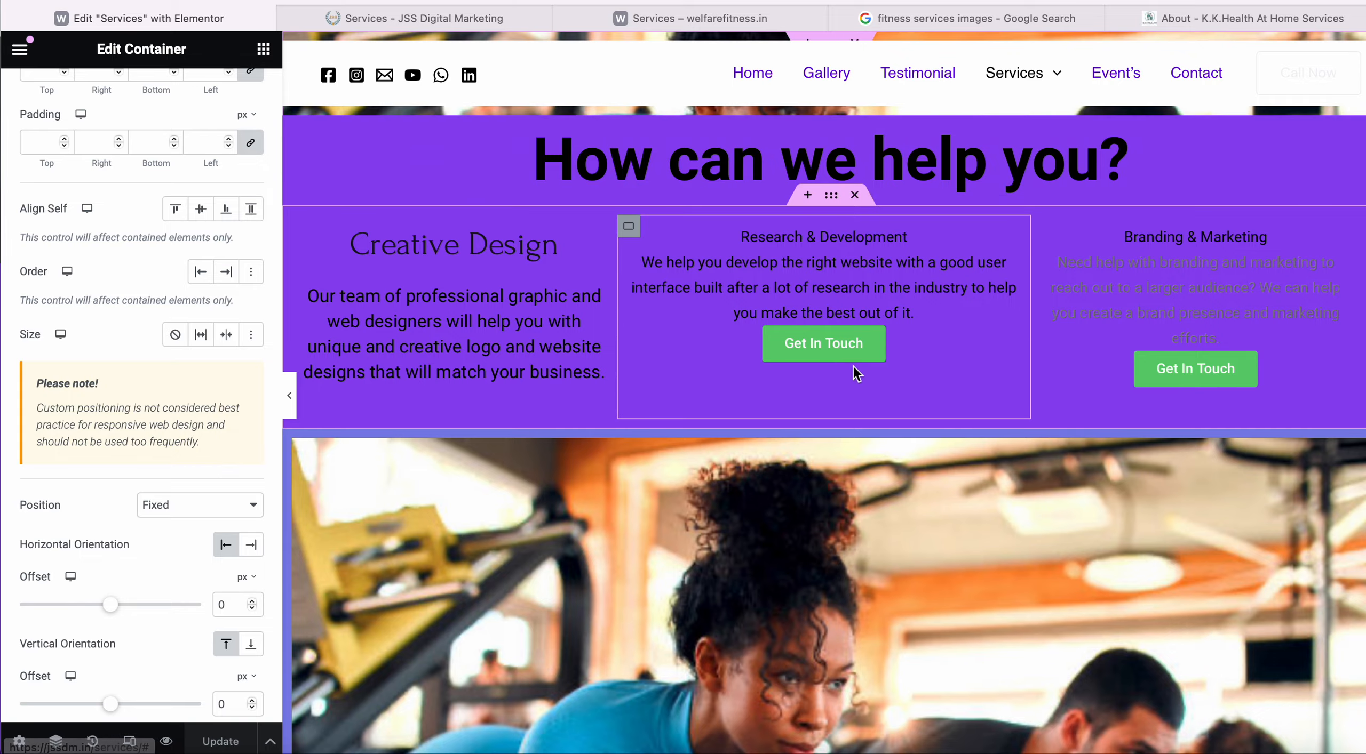
scroll(854, 365, down, 10)
scroll(859, 350, up, 10)
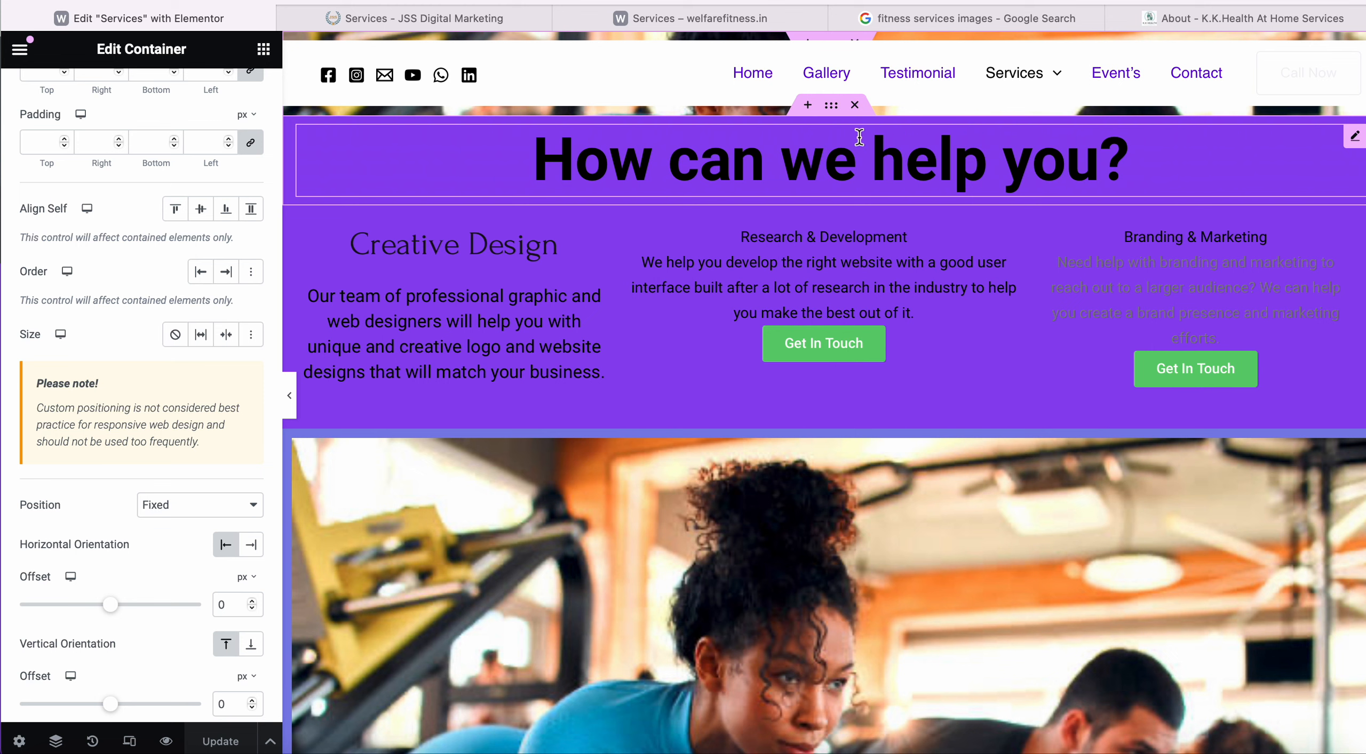
Set the purple help section container's Position to Fixed and update the page.
click(832, 110)
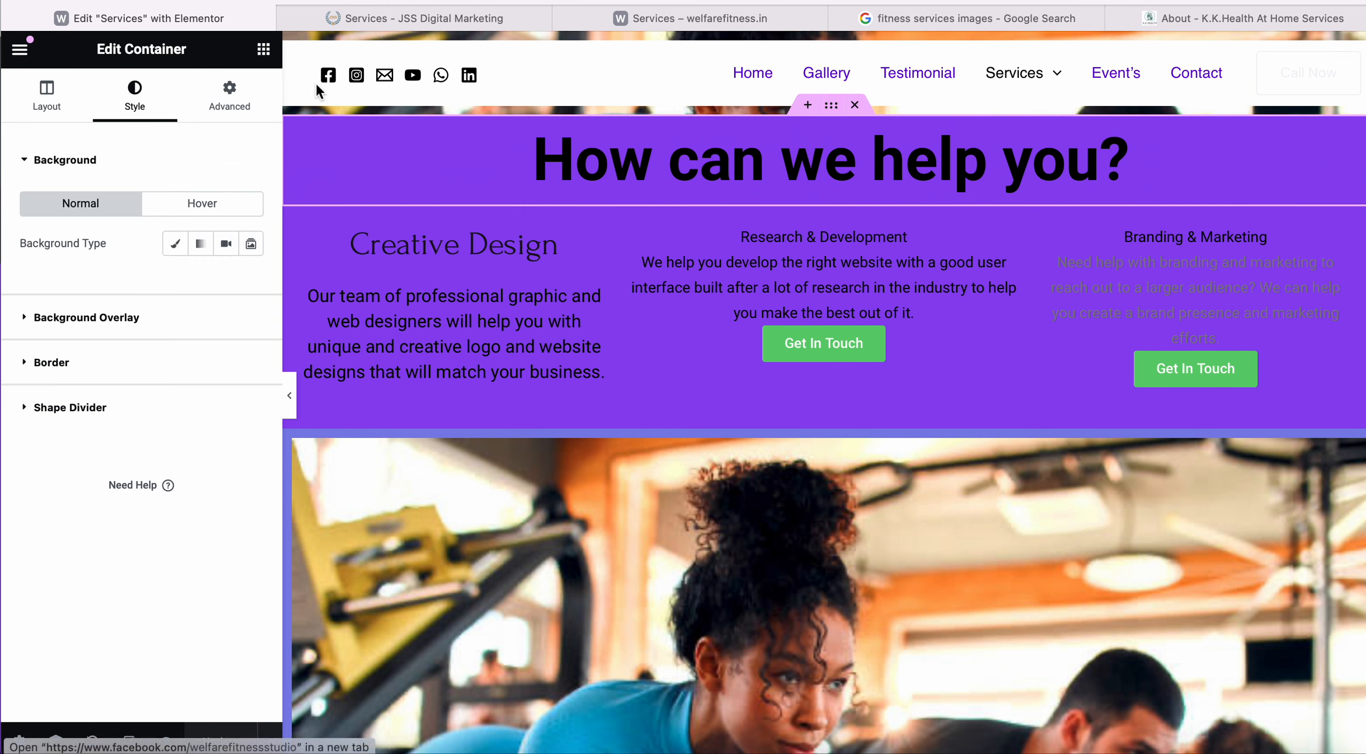
click(229, 94)
scroll(106, 440, down, 2)
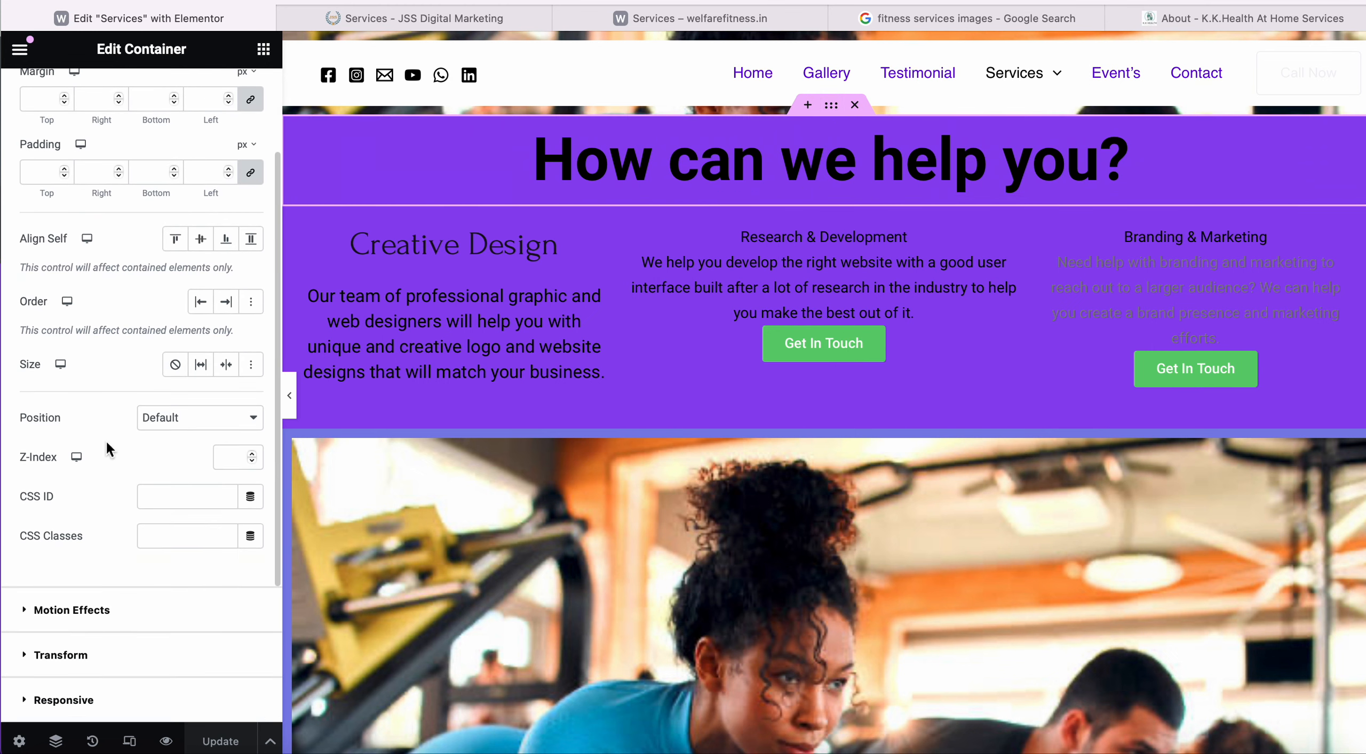
click(219, 420)
click(202, 454)
click(219, 742)
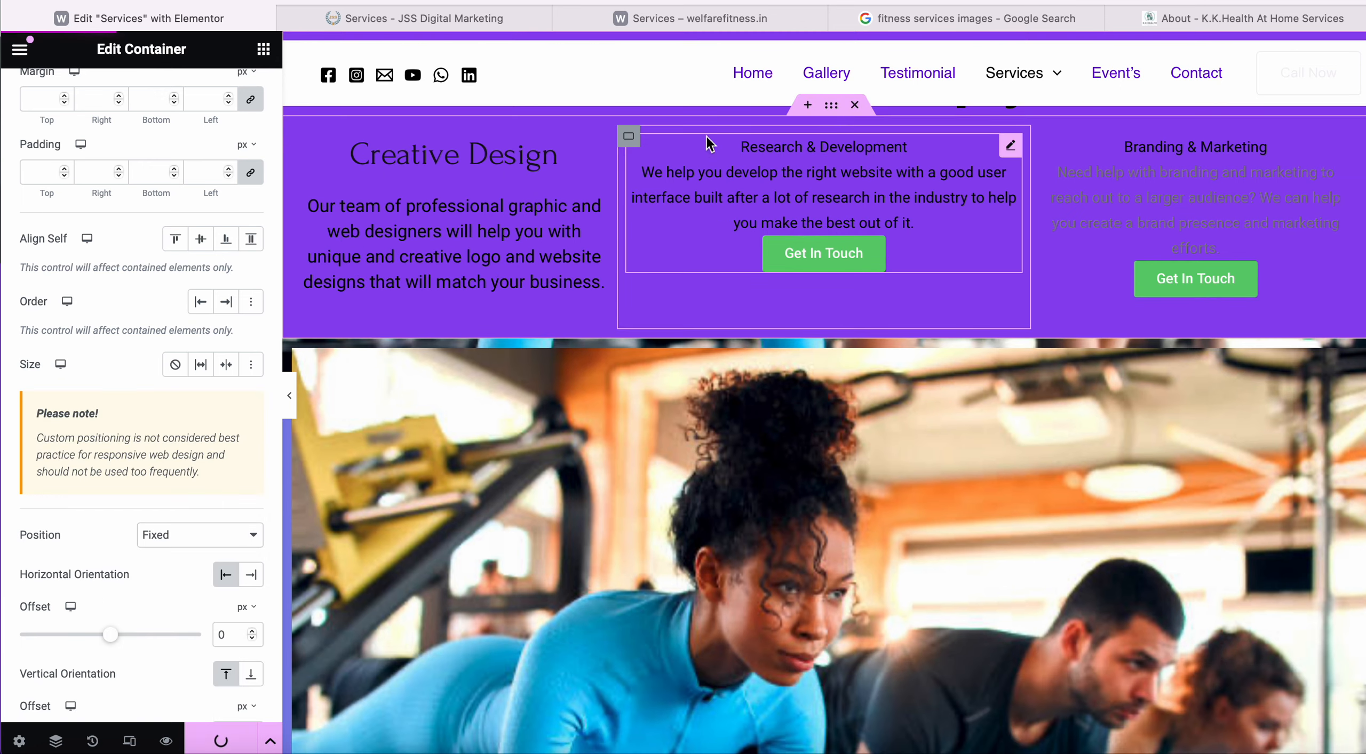
Reload the live Services page and scroll through the contact form, map and footer.
click(765, 20)
key(super+l)
key(Return)
scroll(619, 472, down, 2)
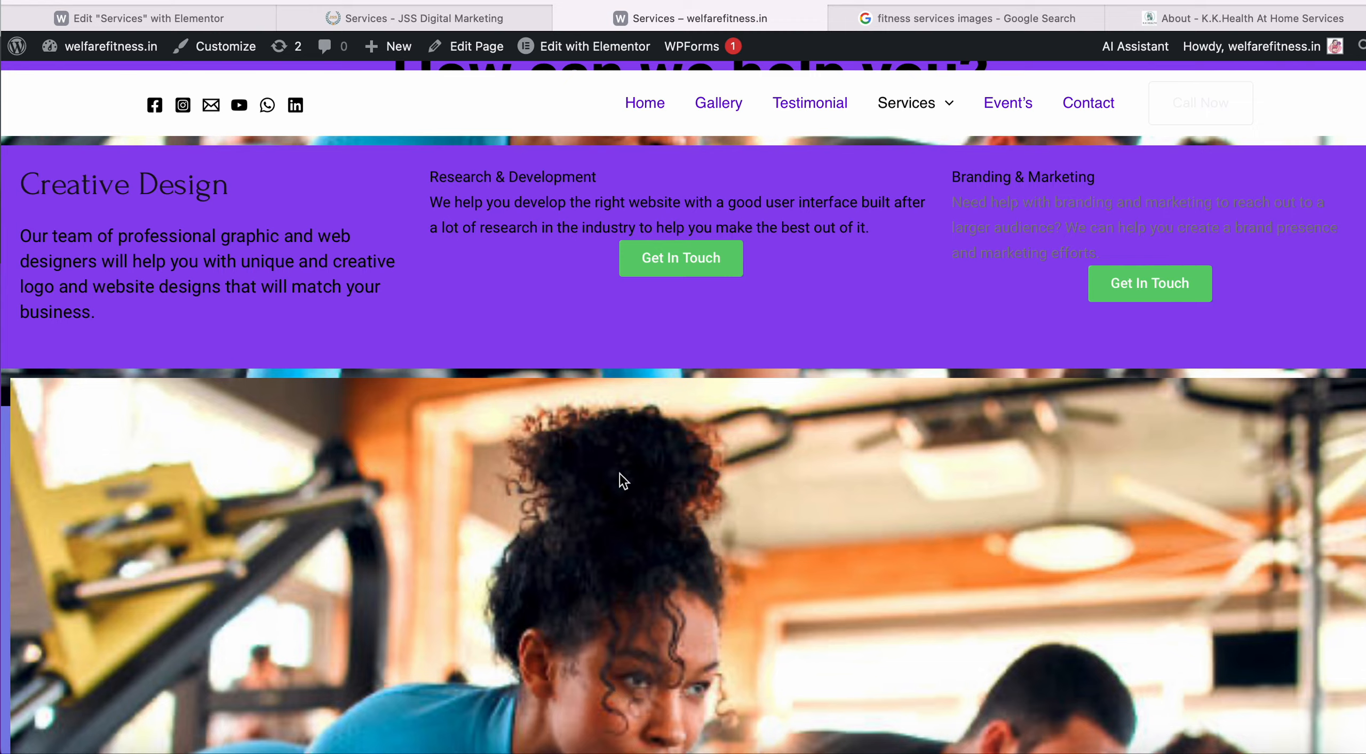
scroll(619, 474, down, 10)
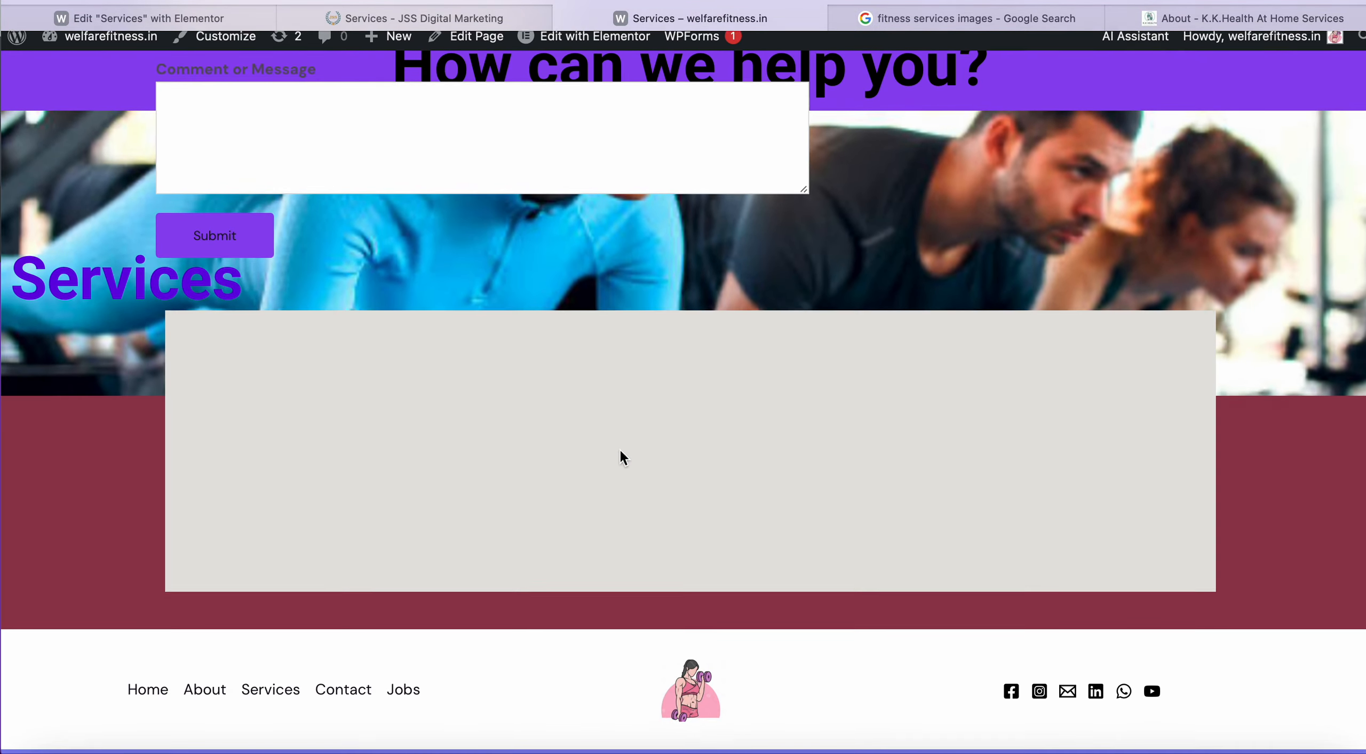
scroll(620, 450, up, 15)
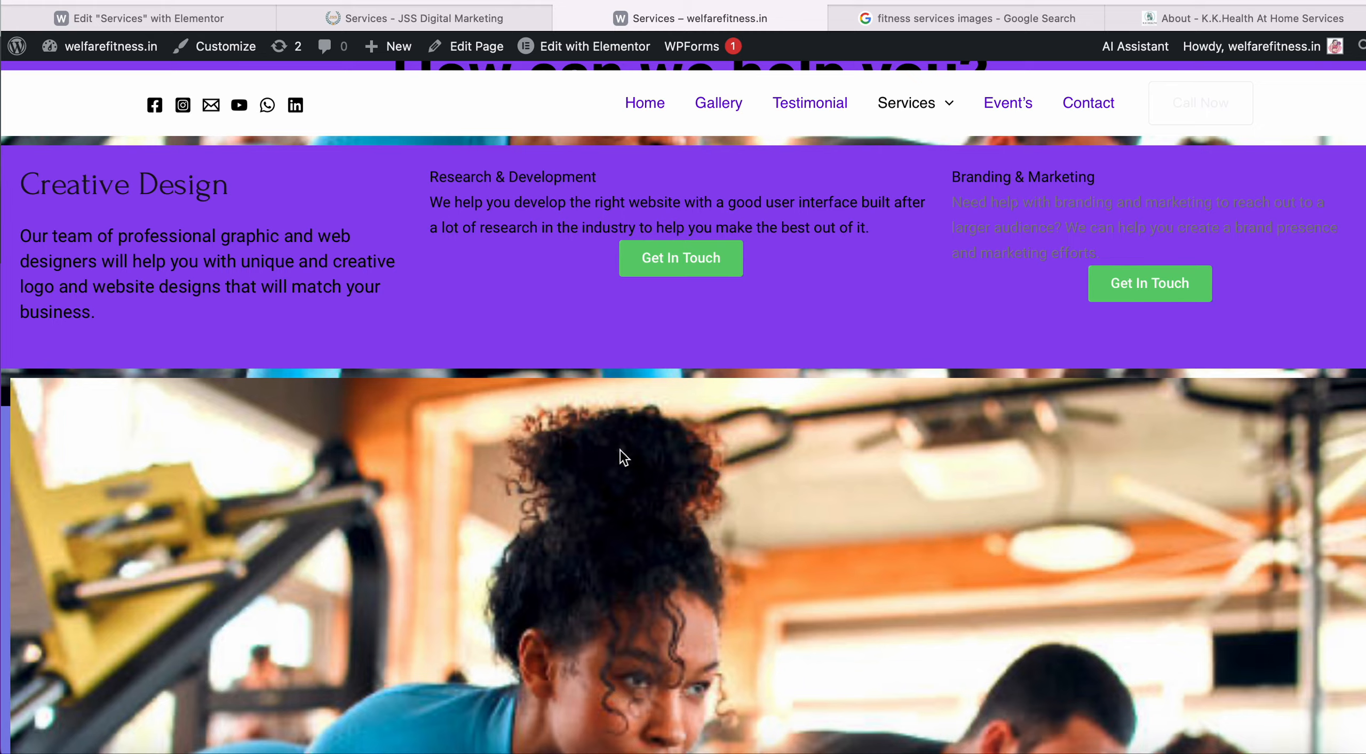
scroll(634, 390, down, 1)
scroll(634, 389, up, 1)
scroll(698, 288, down, 10)
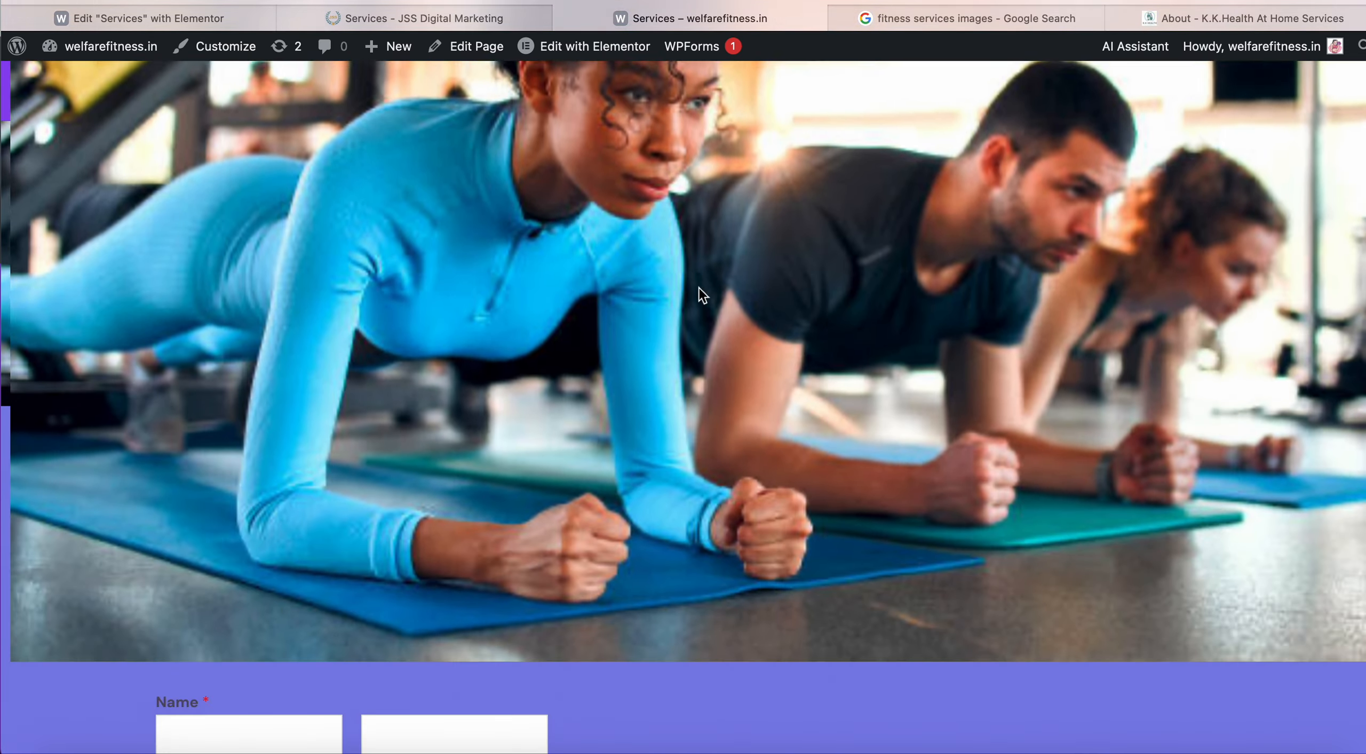
scroll(697, 288, down, 2)
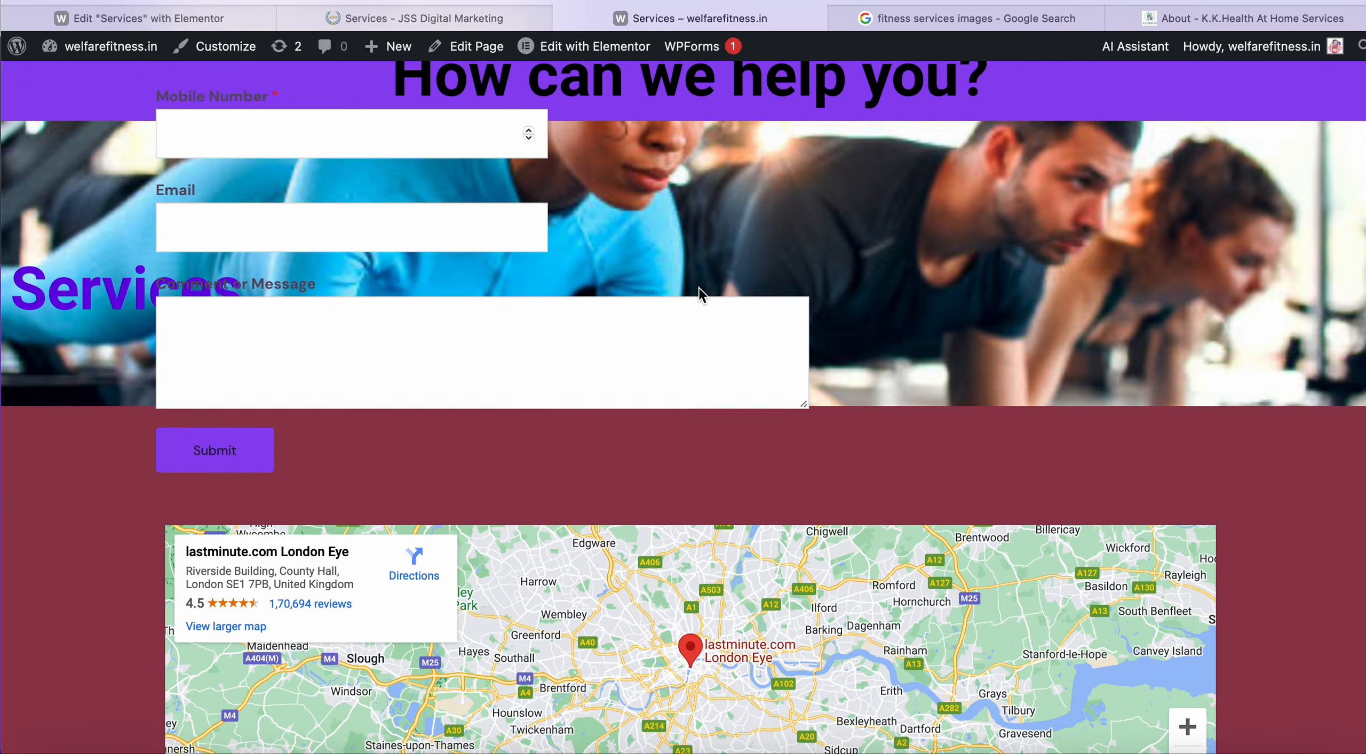
scroll(698, 288, down, 3)
scroll(697, 288, up, 2)
scroll(698, 288, down, 2)
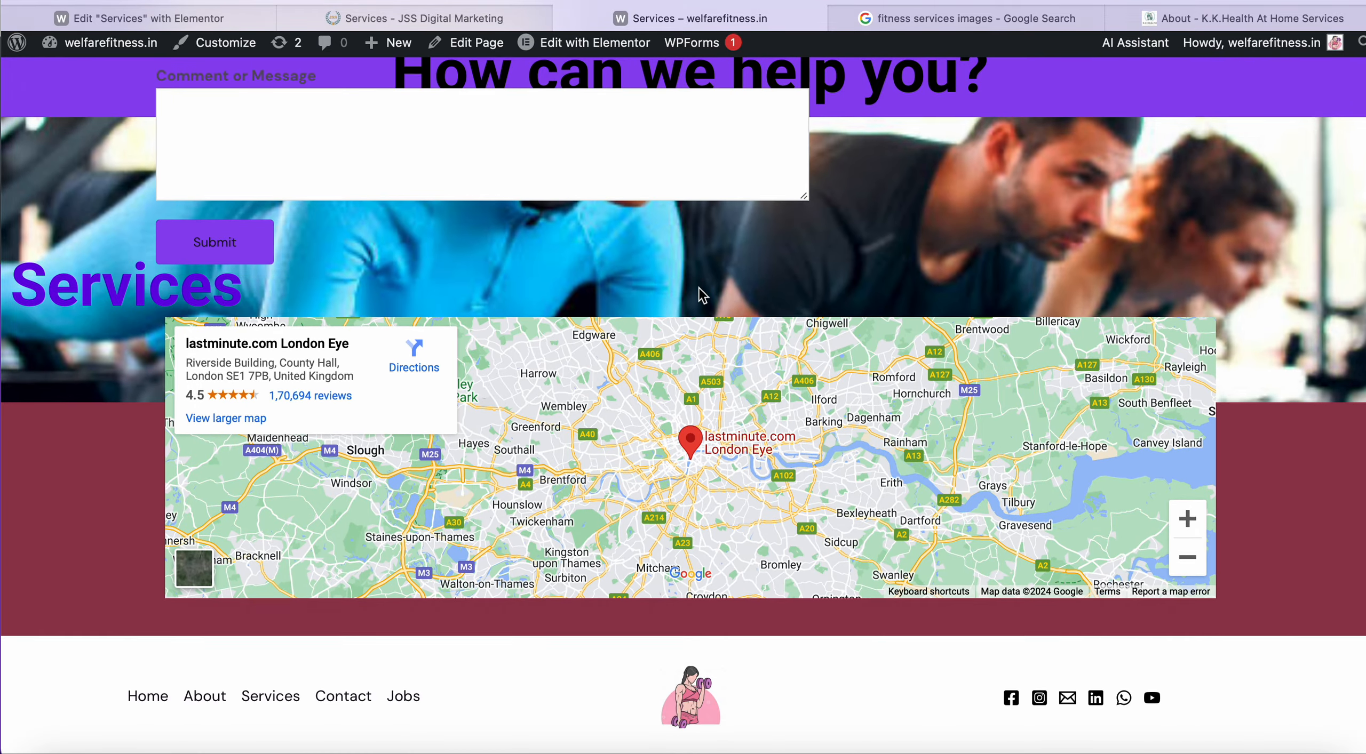
scroll(697, 288, up, 2)
scroll(698, 286, up, 5)
scroll(698, 288, down, 7)
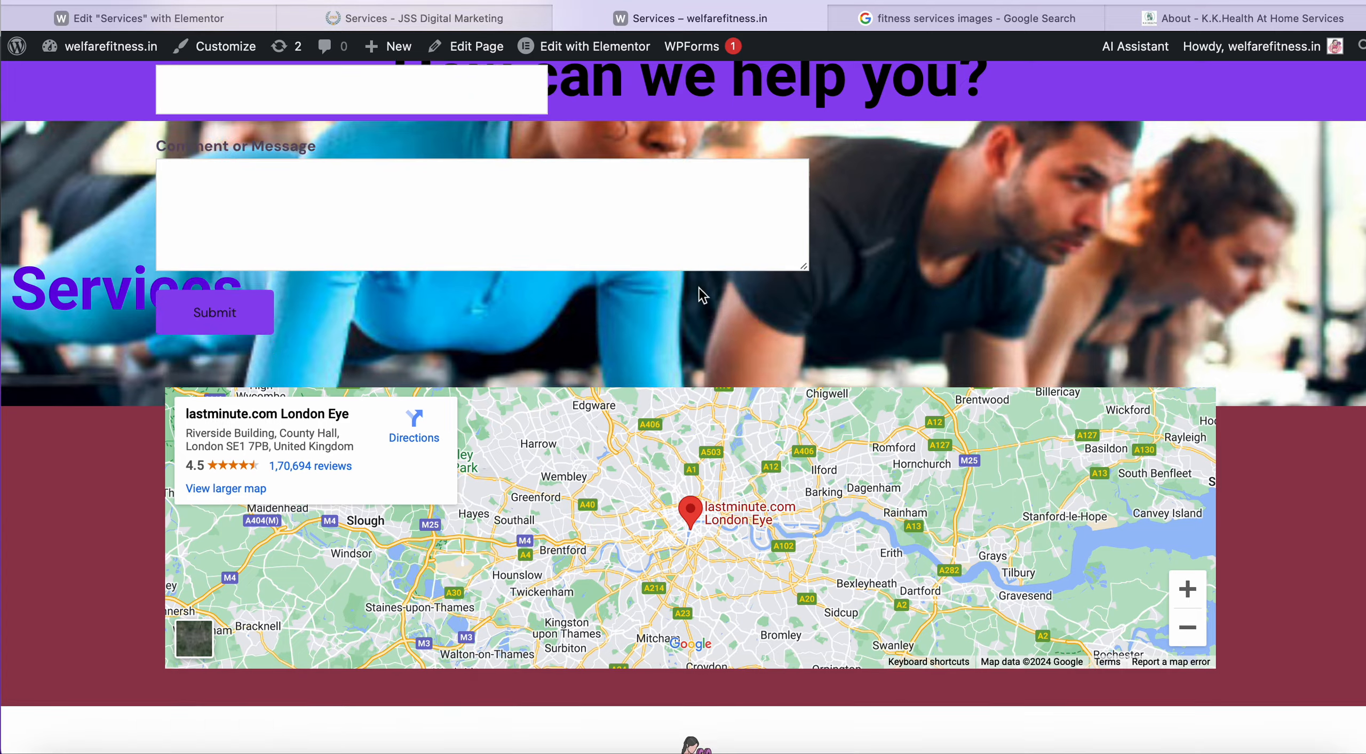
scroll(698, 289, up, 10)
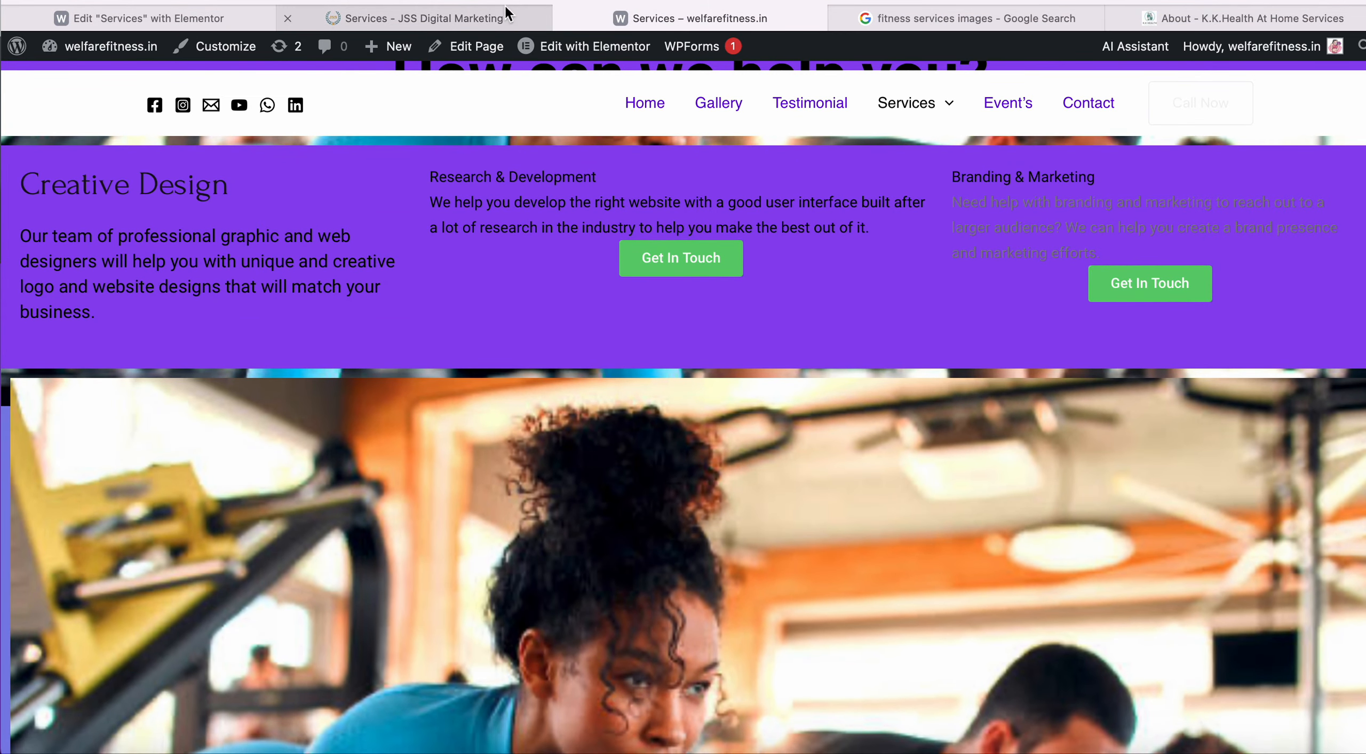
click(504, 18)
click(224, 19)
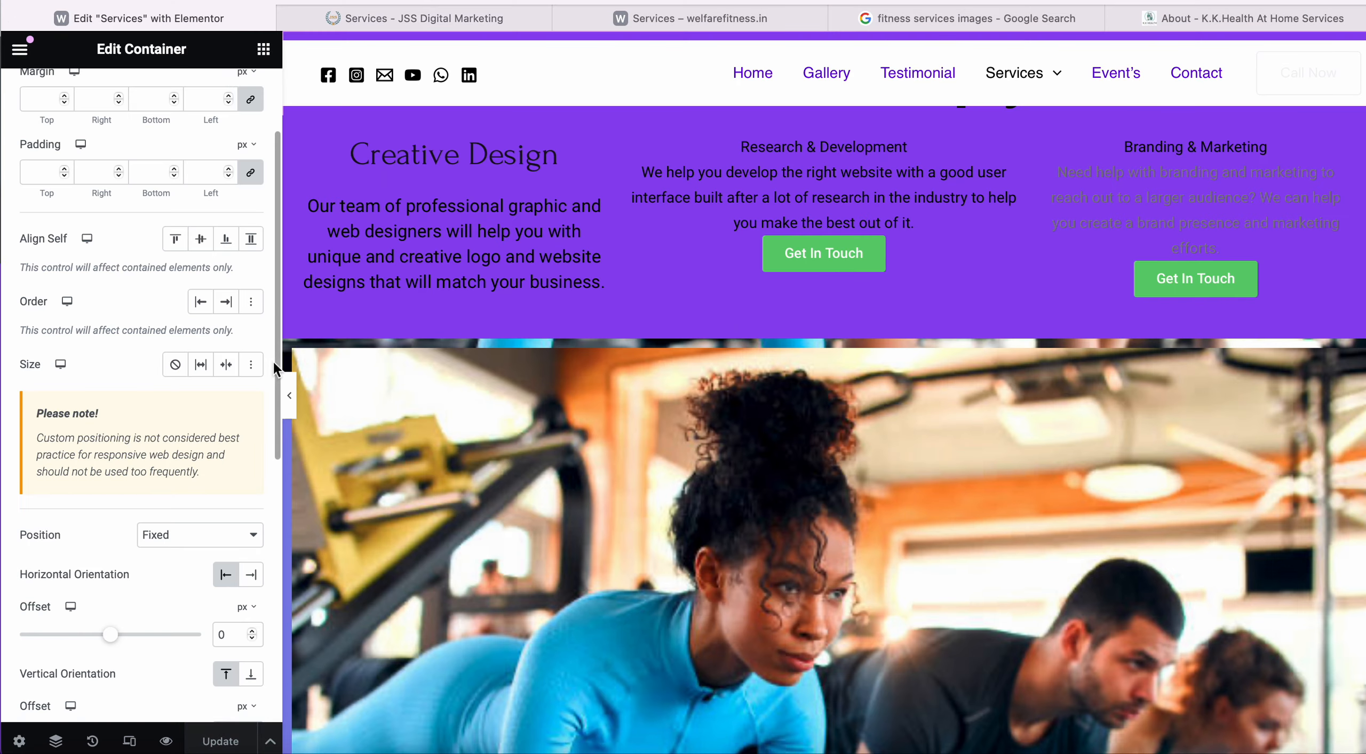
click(242, 544)
click(209, 491)
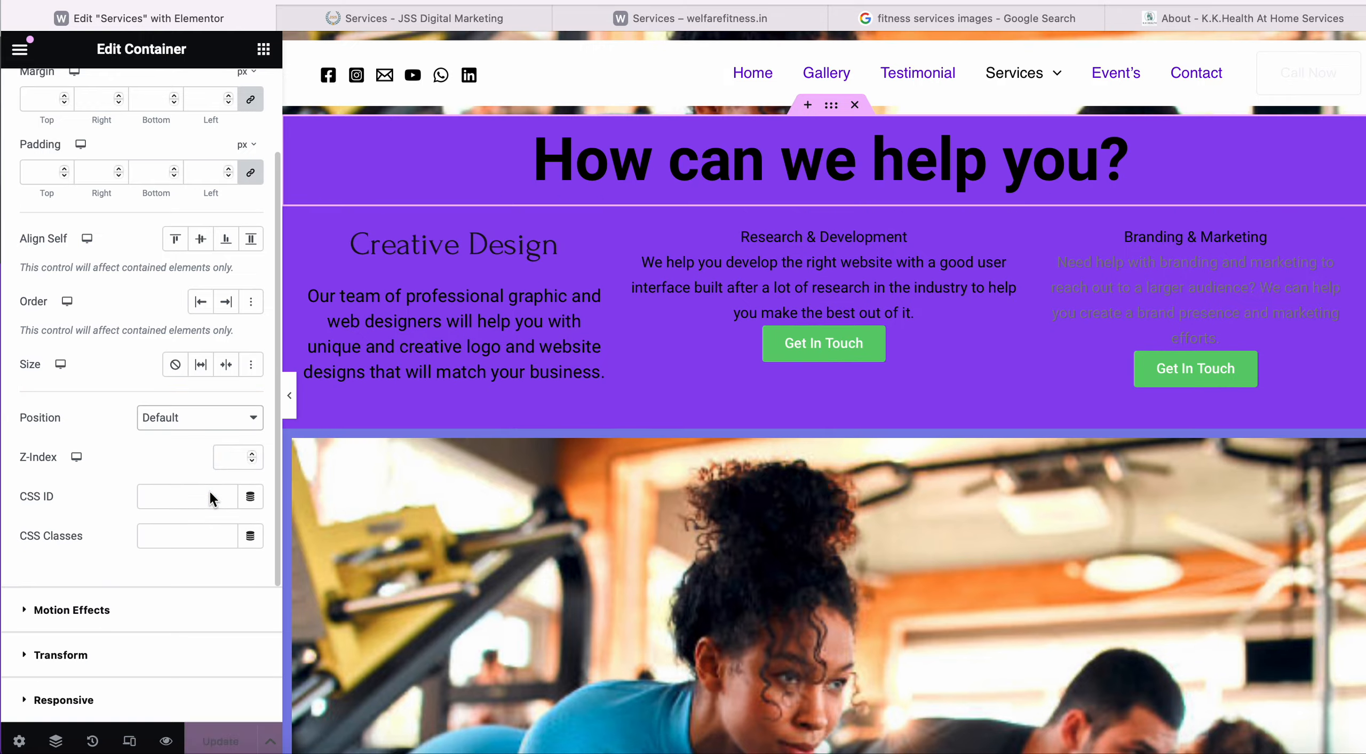
scroll(188, 568, up, 3)
scroll(704, 433, down, 10)
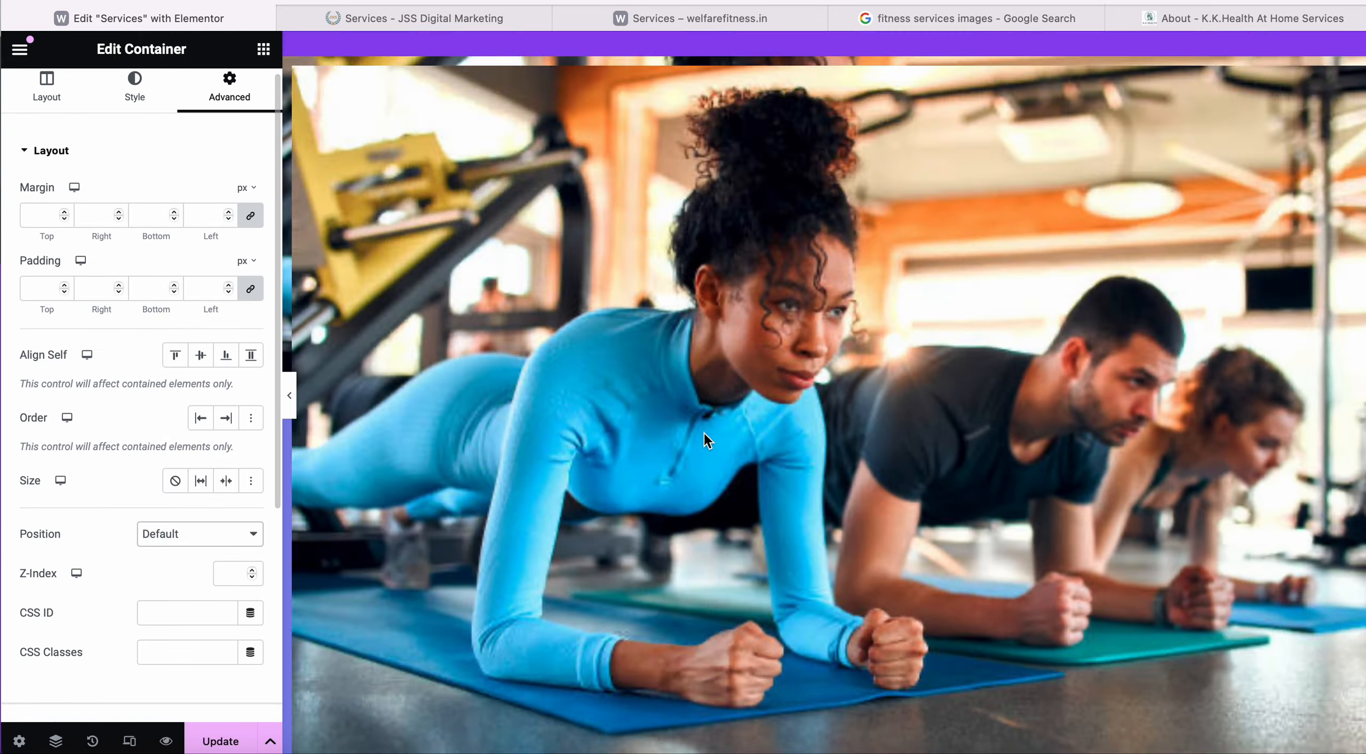
scroll(704, 437, down, 5)
scroll(704, 443, up, 15)
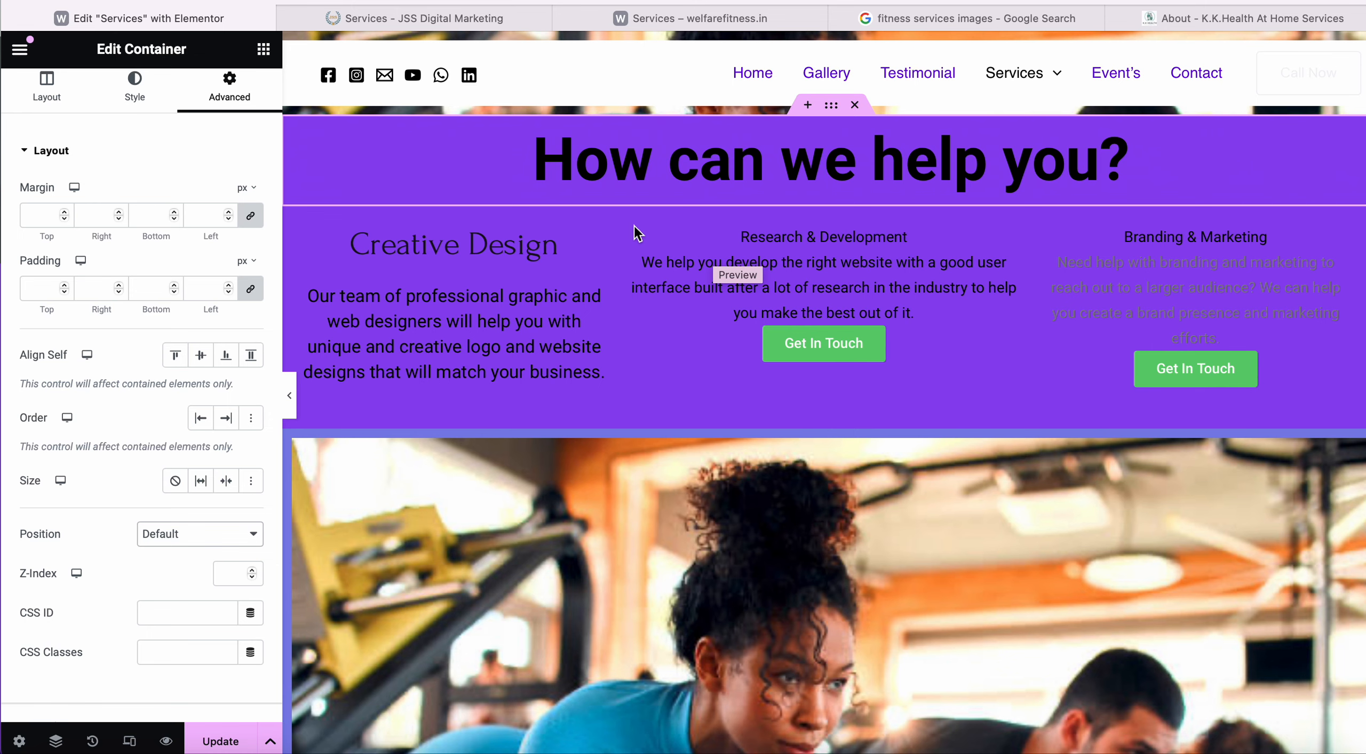
scroll(634, 226, down, 5)
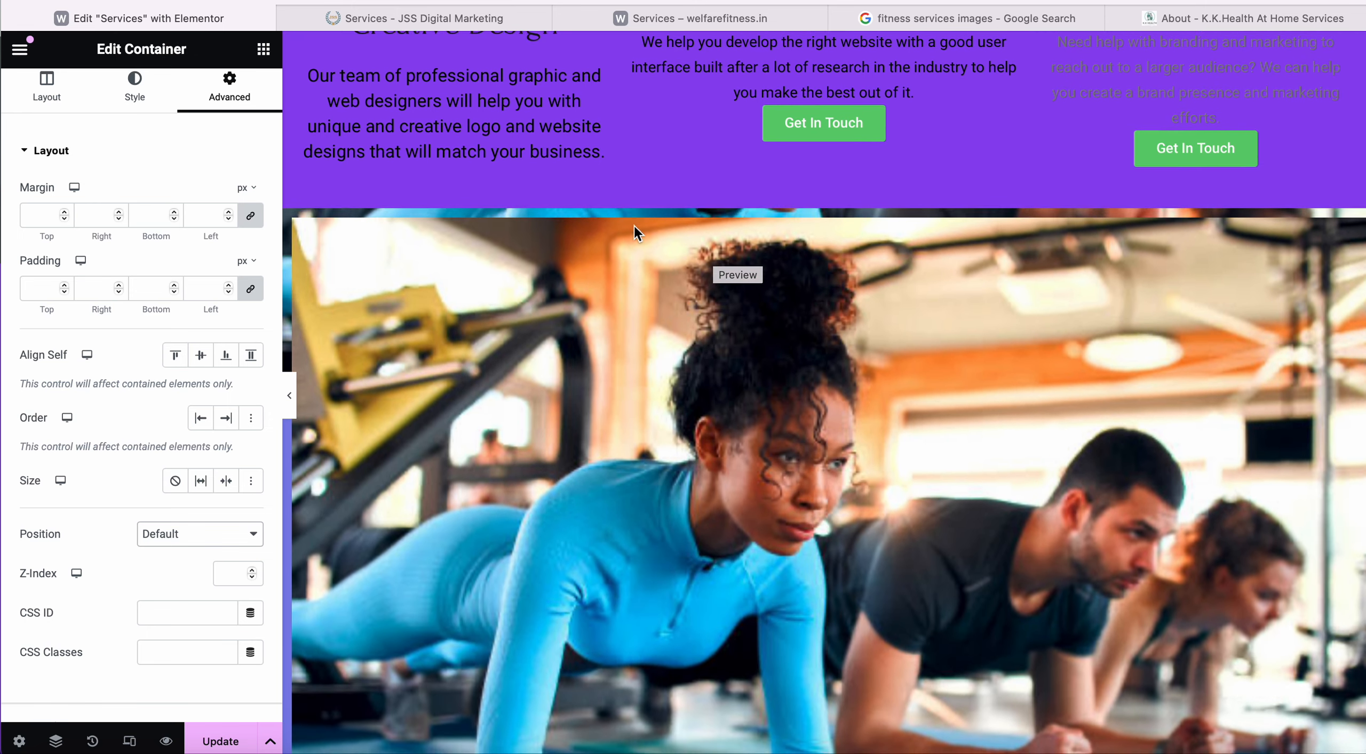
scroll(634, 226, up, 5)
scroll(634, 226, down, 15)
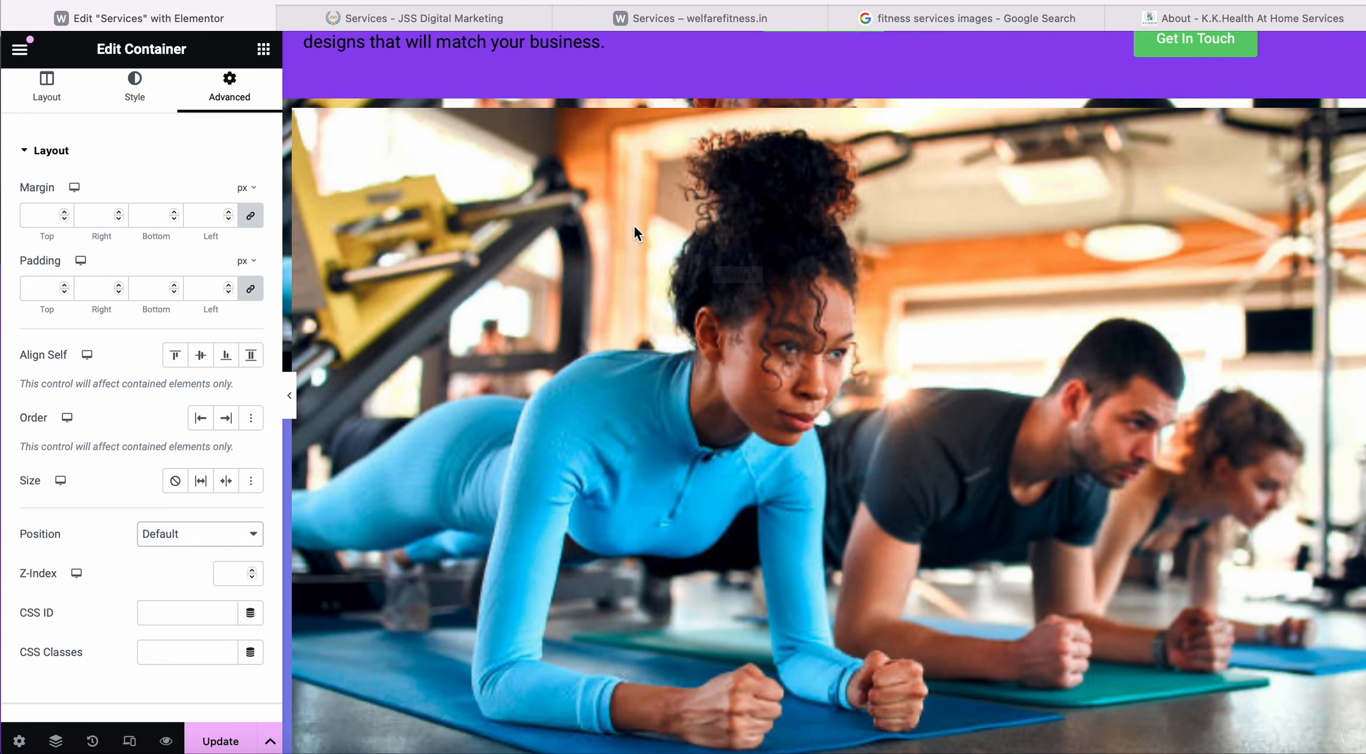
scroll(634, 226, down, 3)
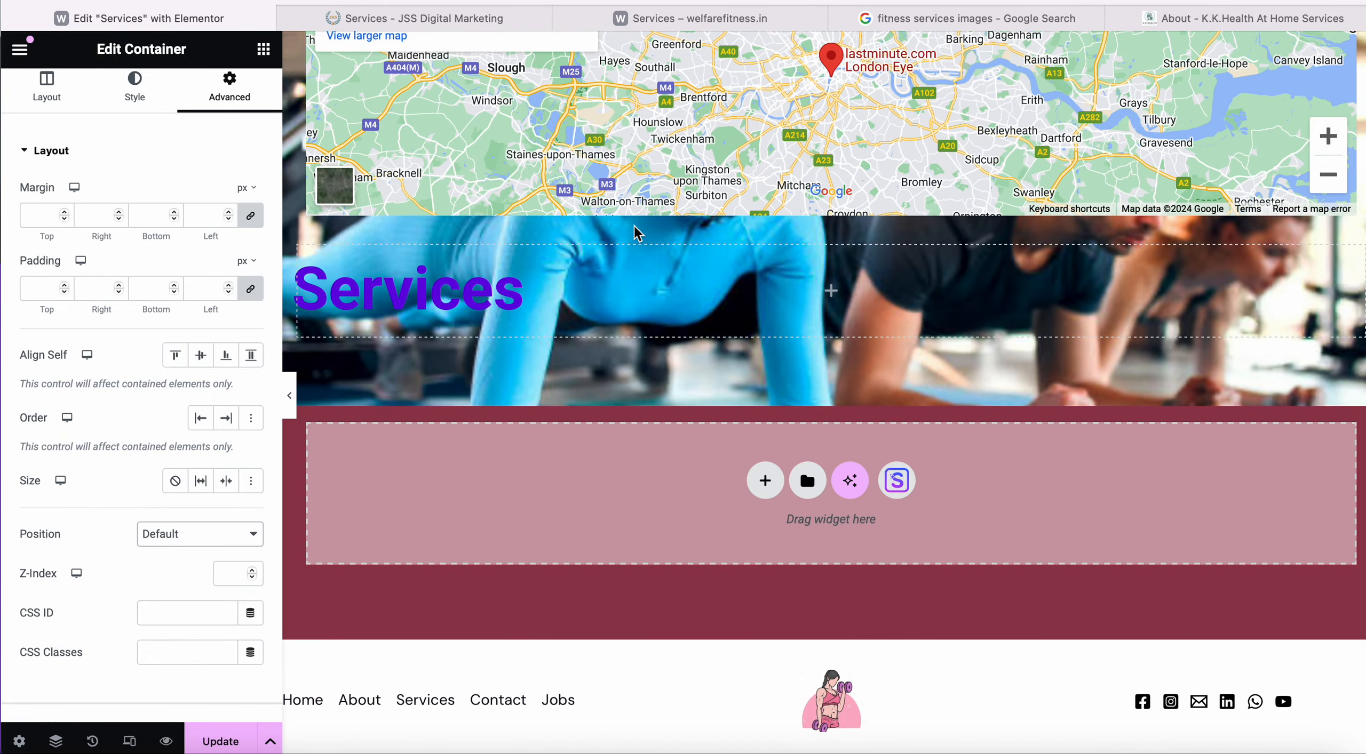
scroll(615, 188, down, 2)
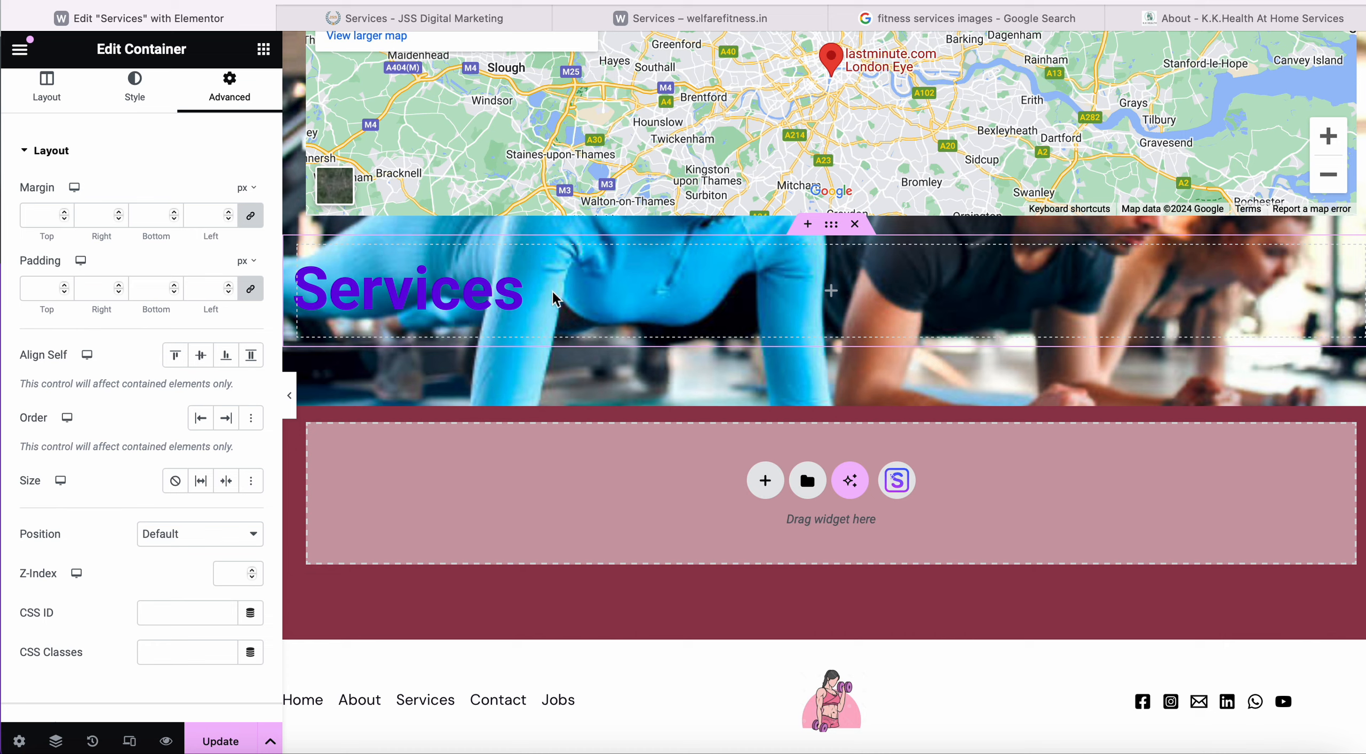
Give the Services hero container a Vertical Scroll effect at speed 4.9.
click(830, 234)
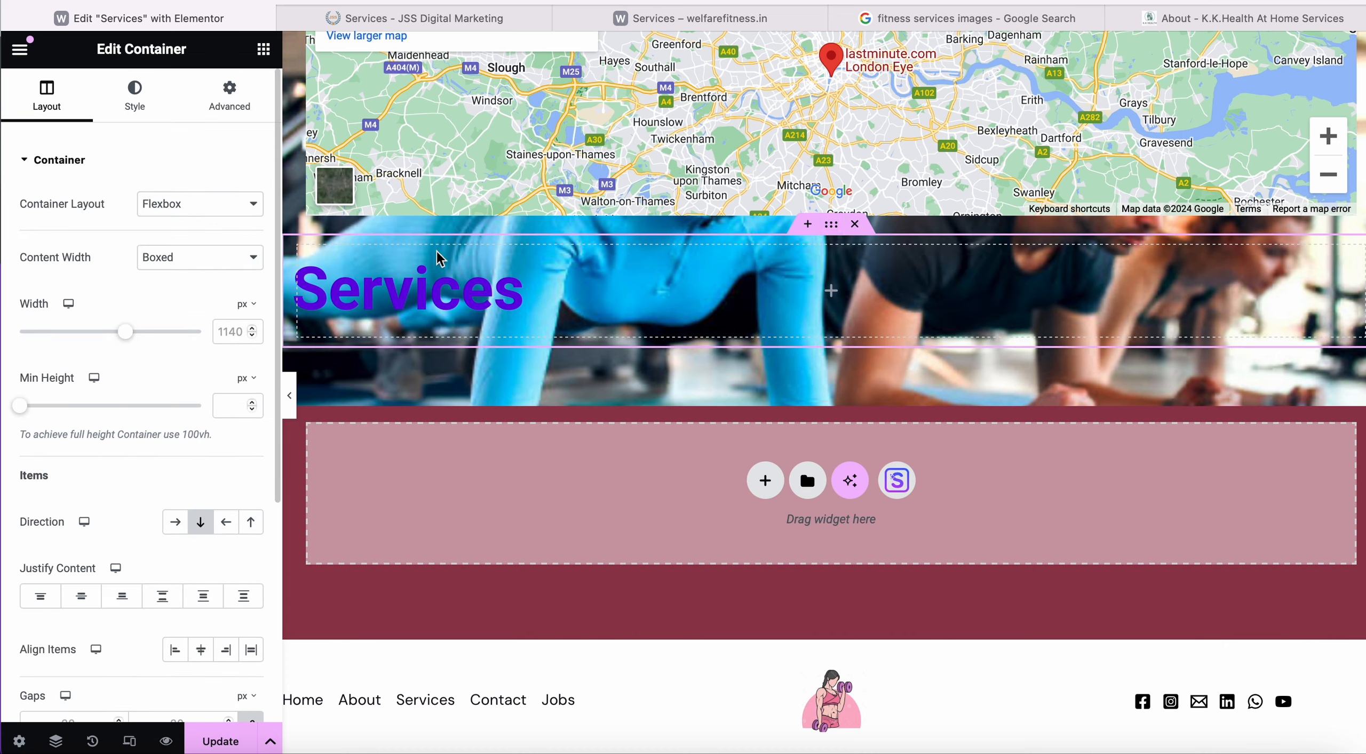
click(229, 96)
scroll(148, 536, down, 5)
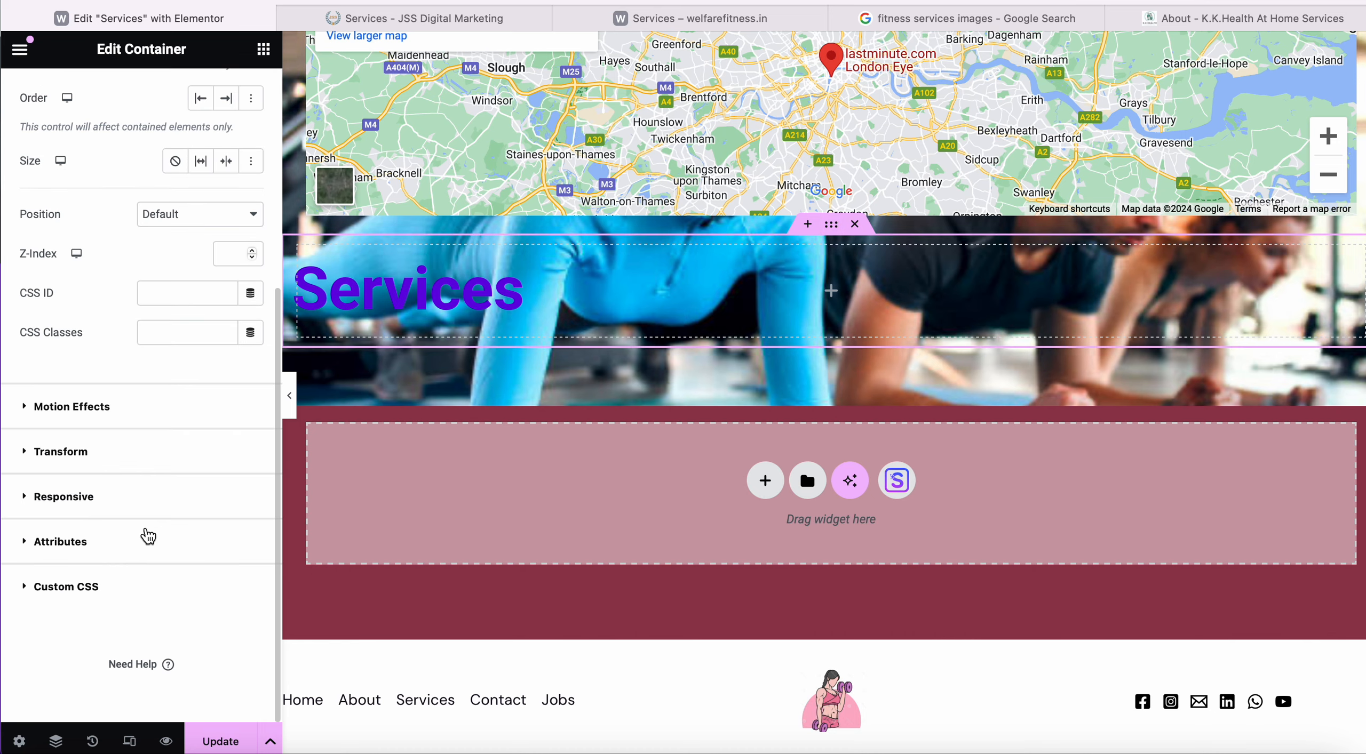
click(104, 424)
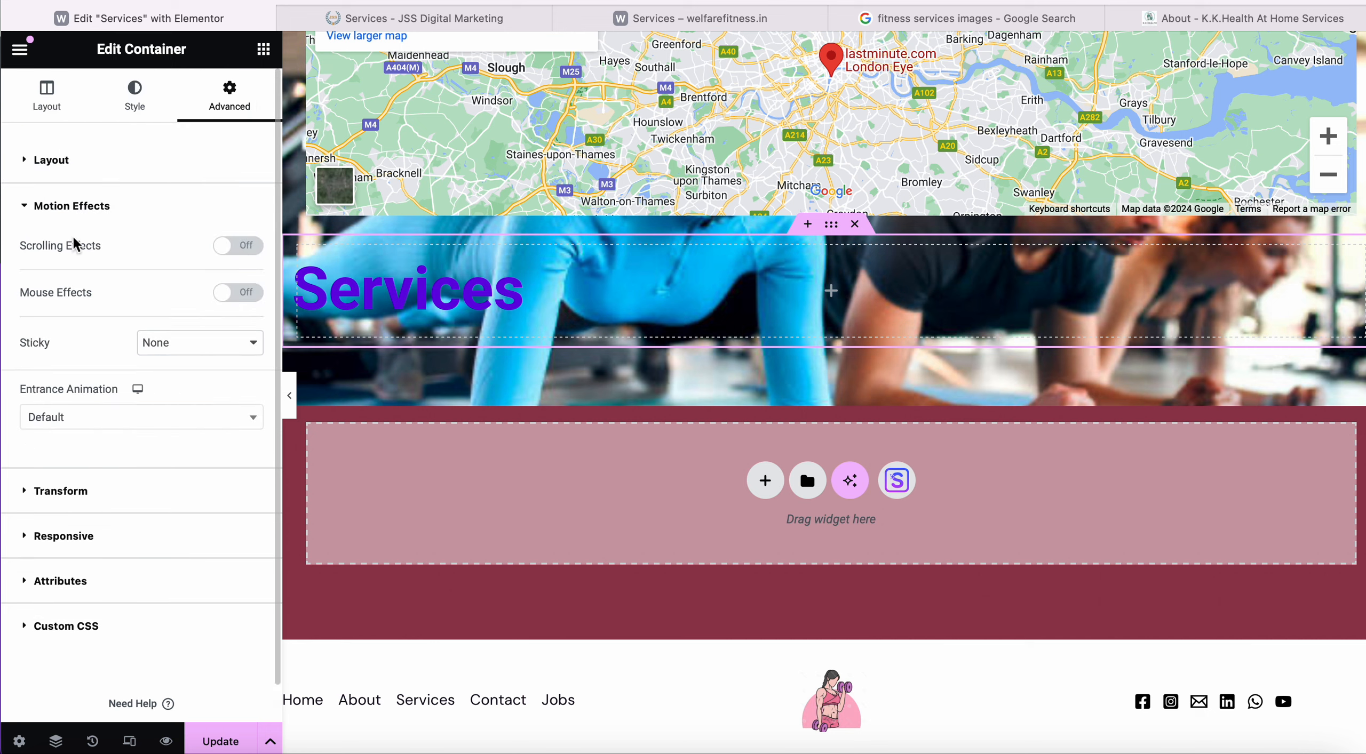
click(238, 246)
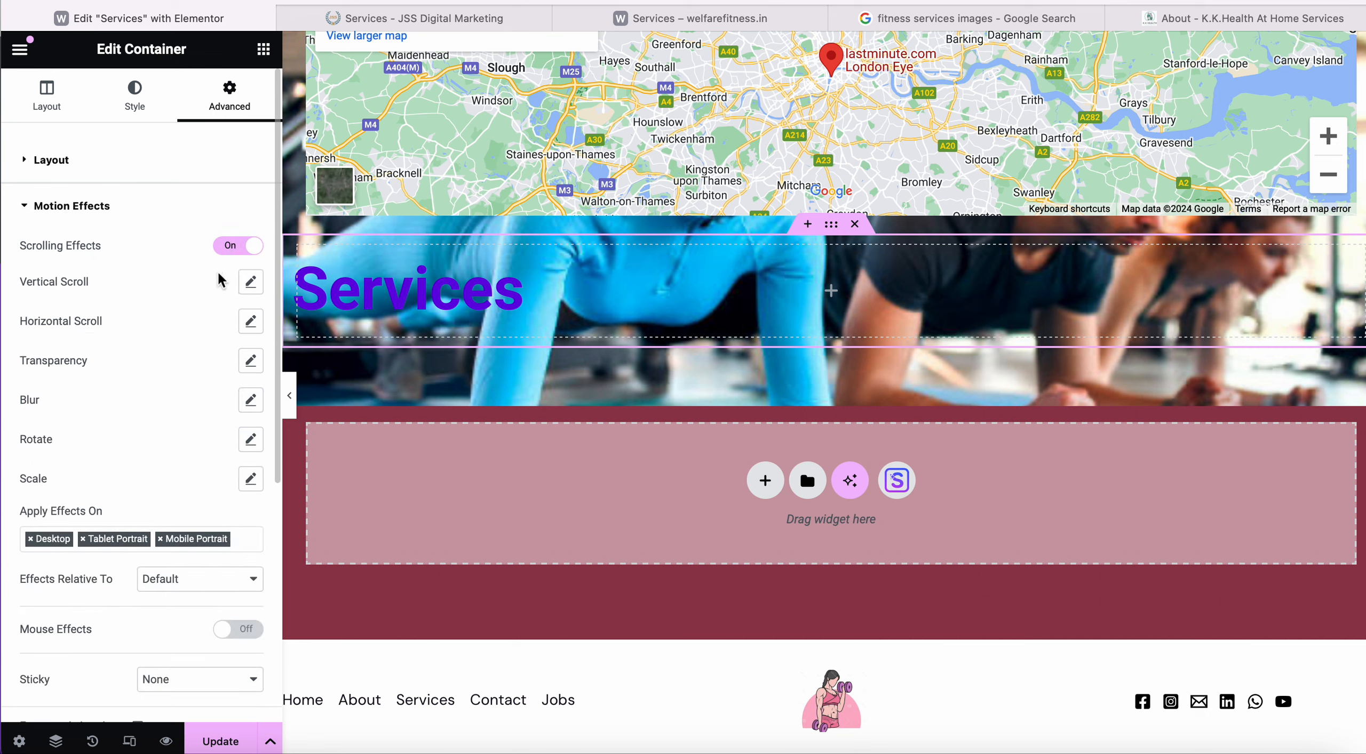
click(251, 288)
drag(105, 399, 119, 399)
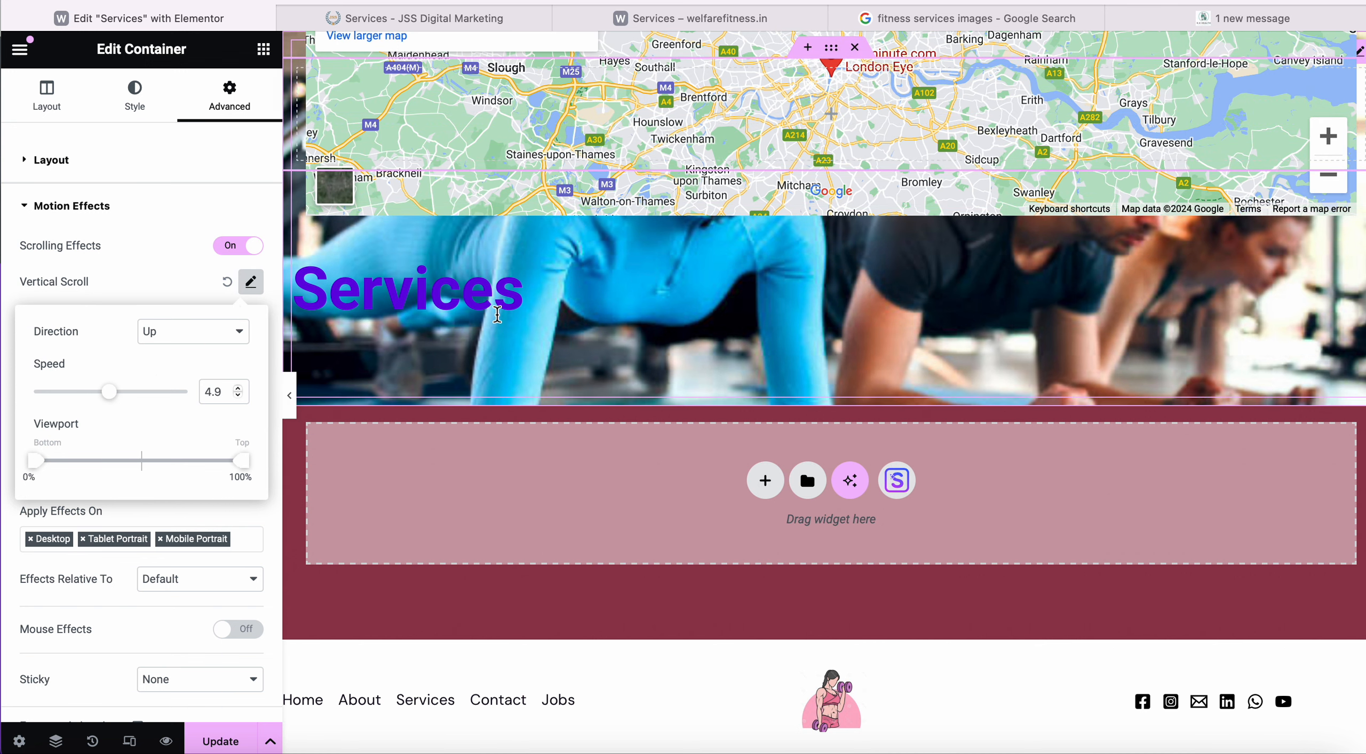
click(180, 265)
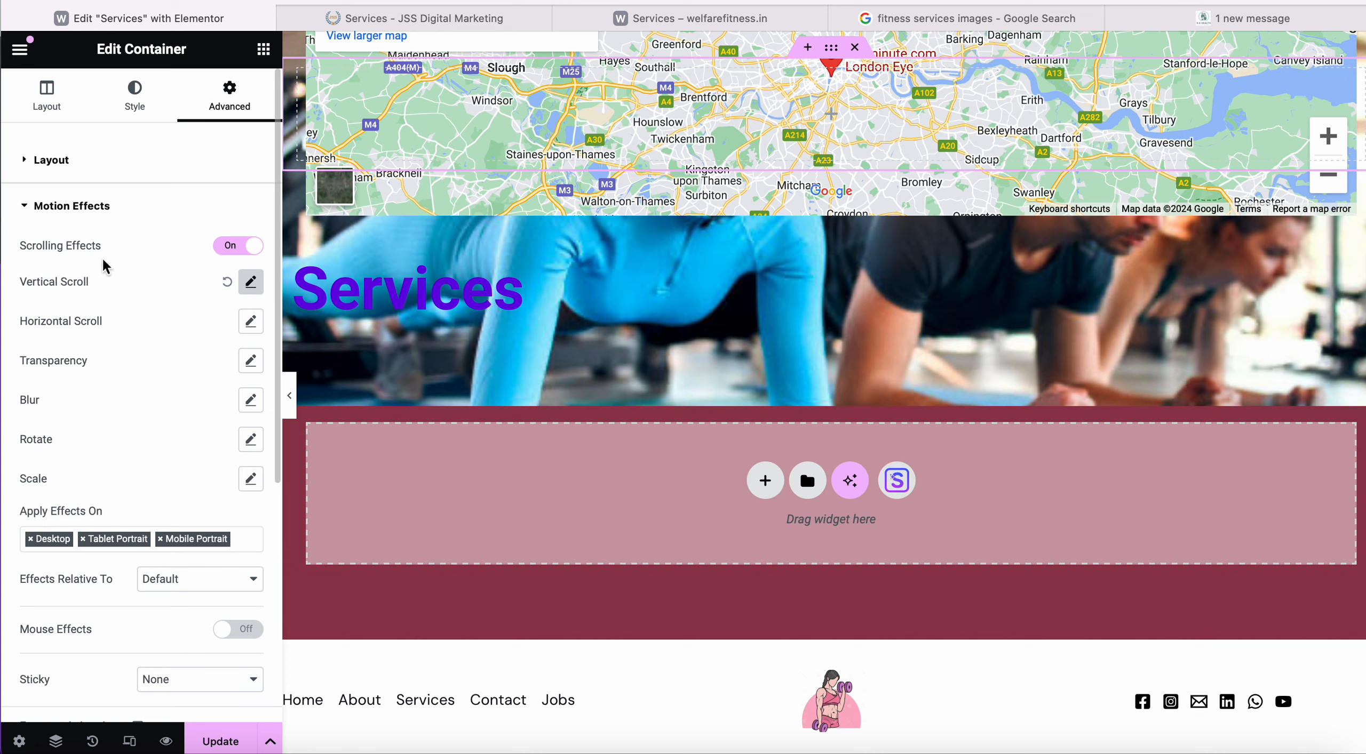
Enable Opposite Mouse Track, update the page and view the live Services page.
scroll(88, 471, down, 4)
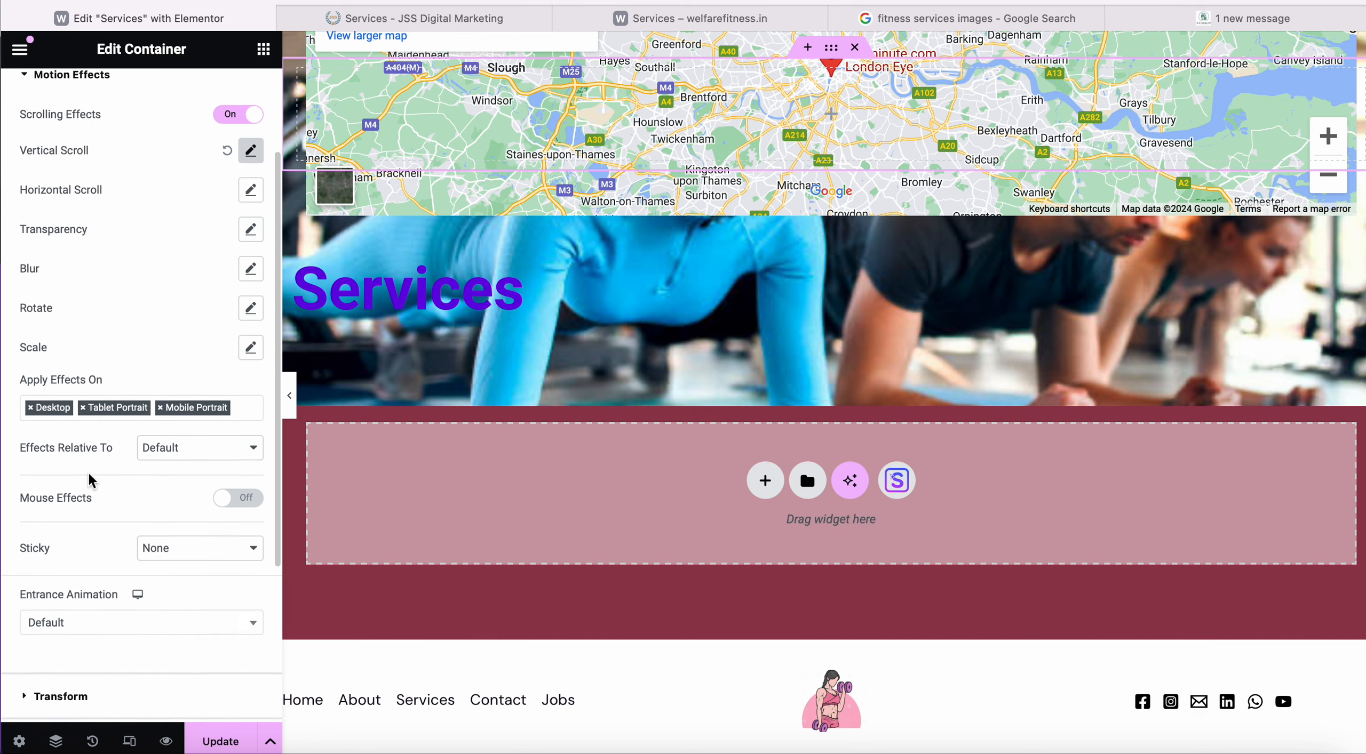
click(246, 445)
scroll(155, 469, down, 1)
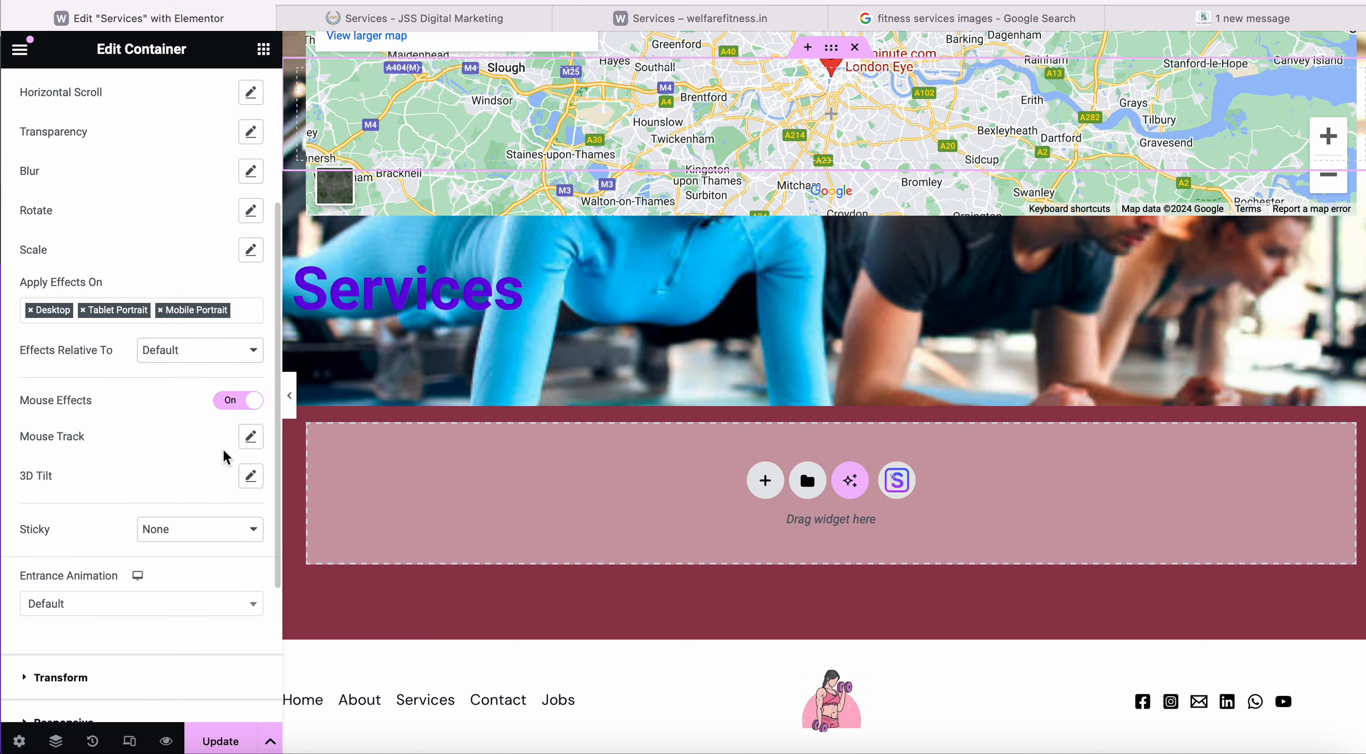
click(250, 436)
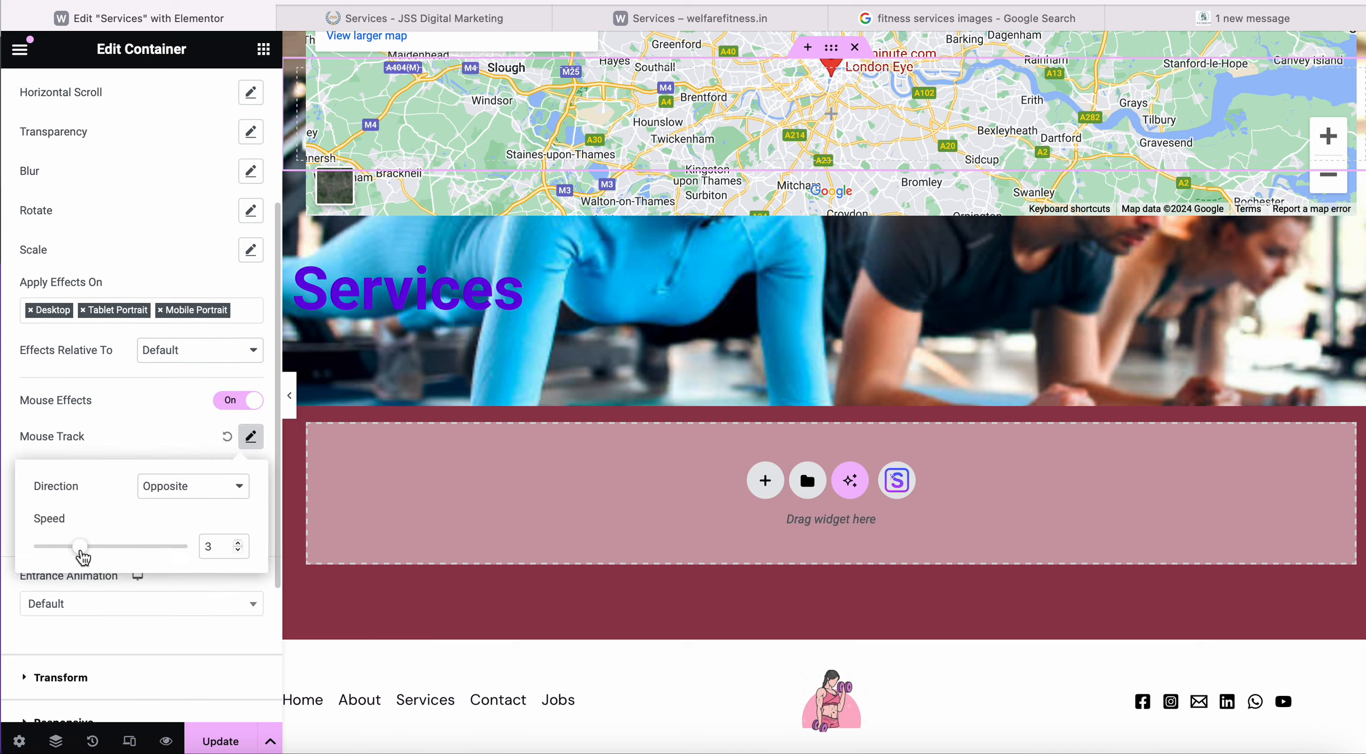
click(219, 741)
click(733, 19)
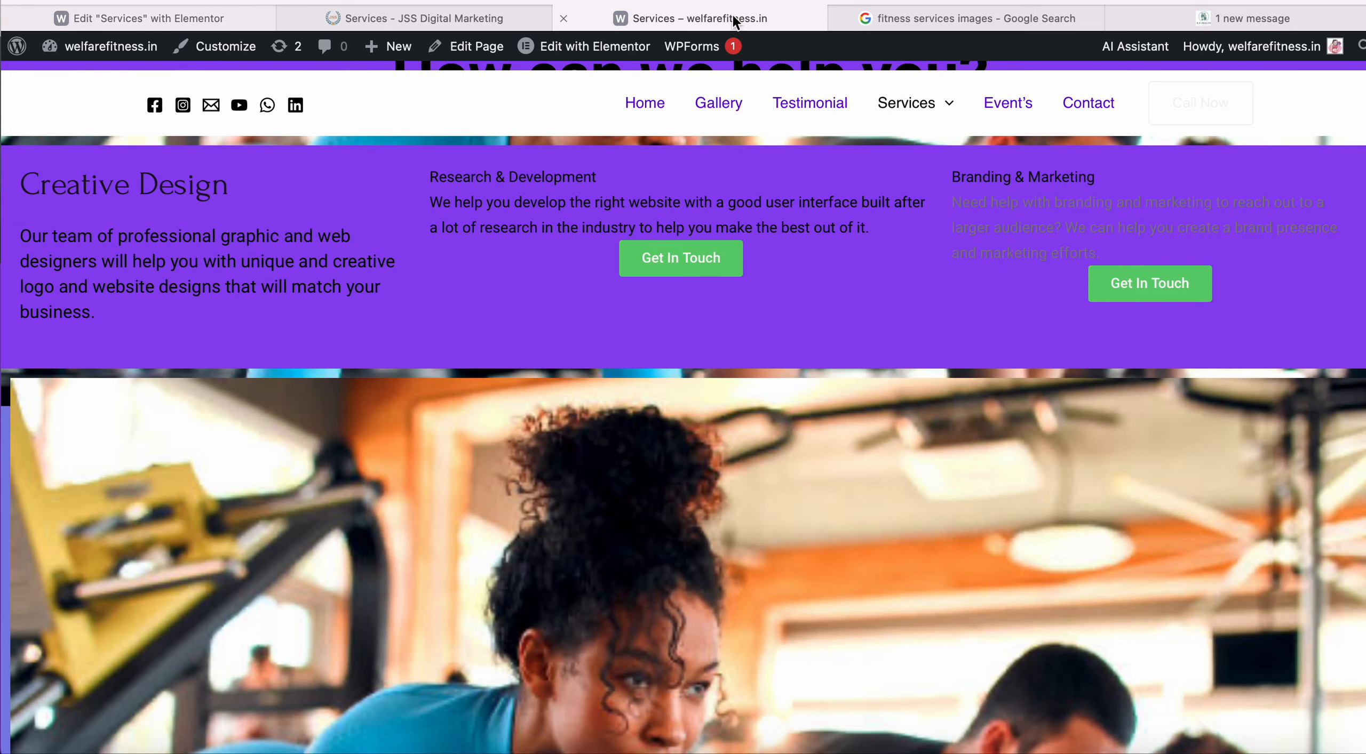
Reload the live Services page and scroll through it to check the scrolling effects.
click(779, 0)
key(Return)
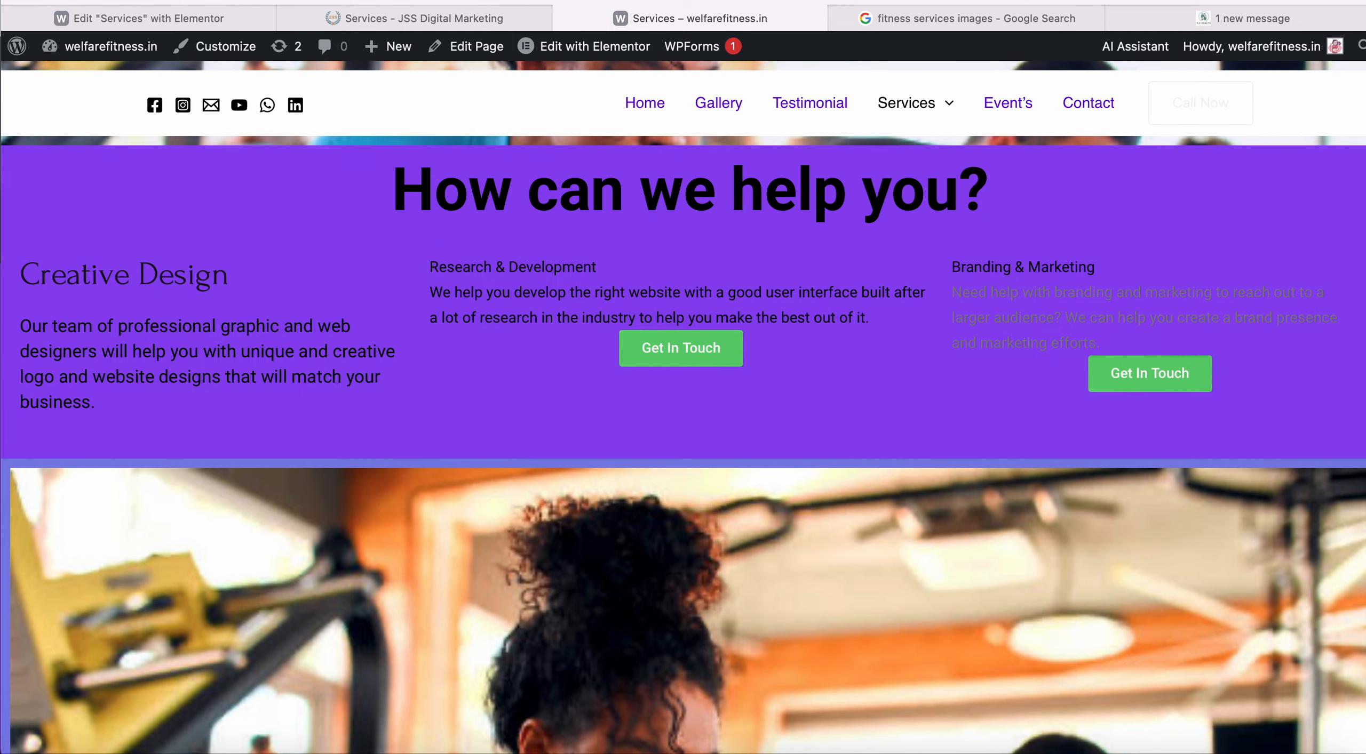
scroll(672, 335, down, 10)
scroll(672, 335, down, 10)
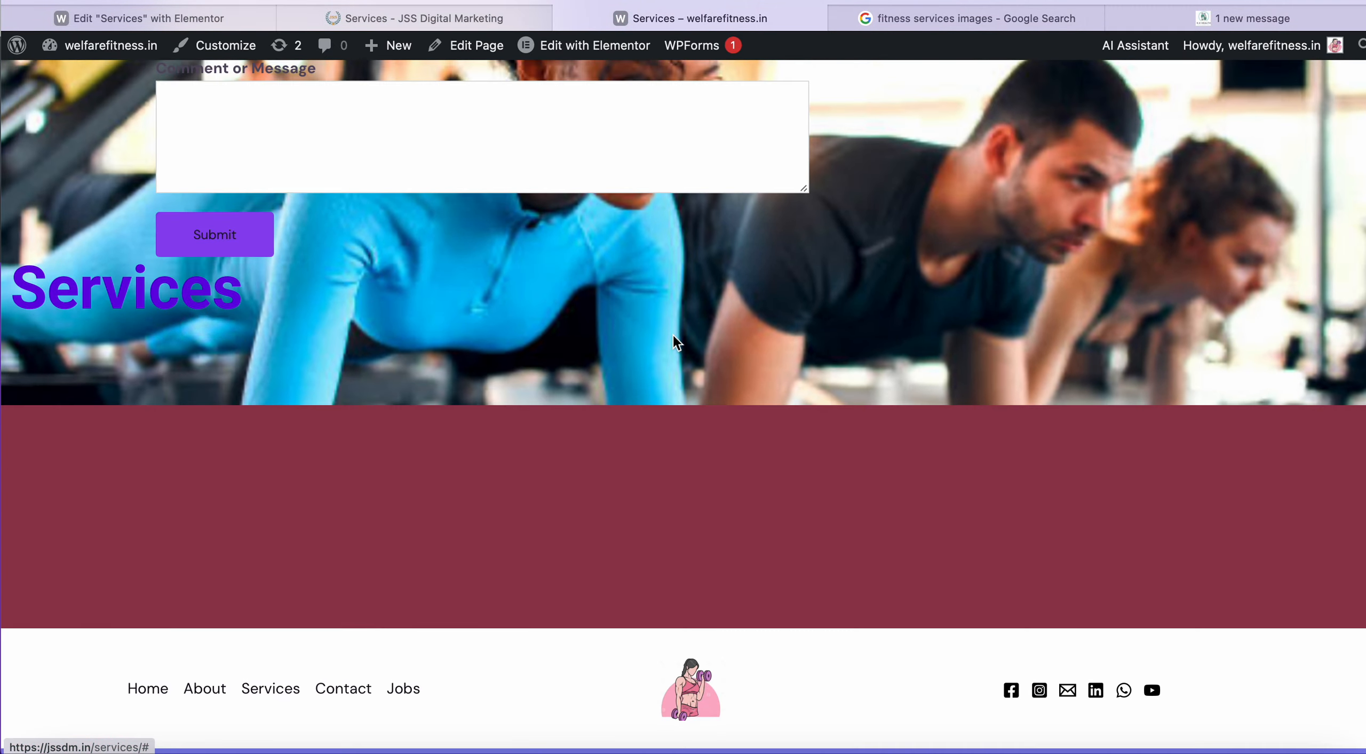
scroll(114, 275, up, 15)
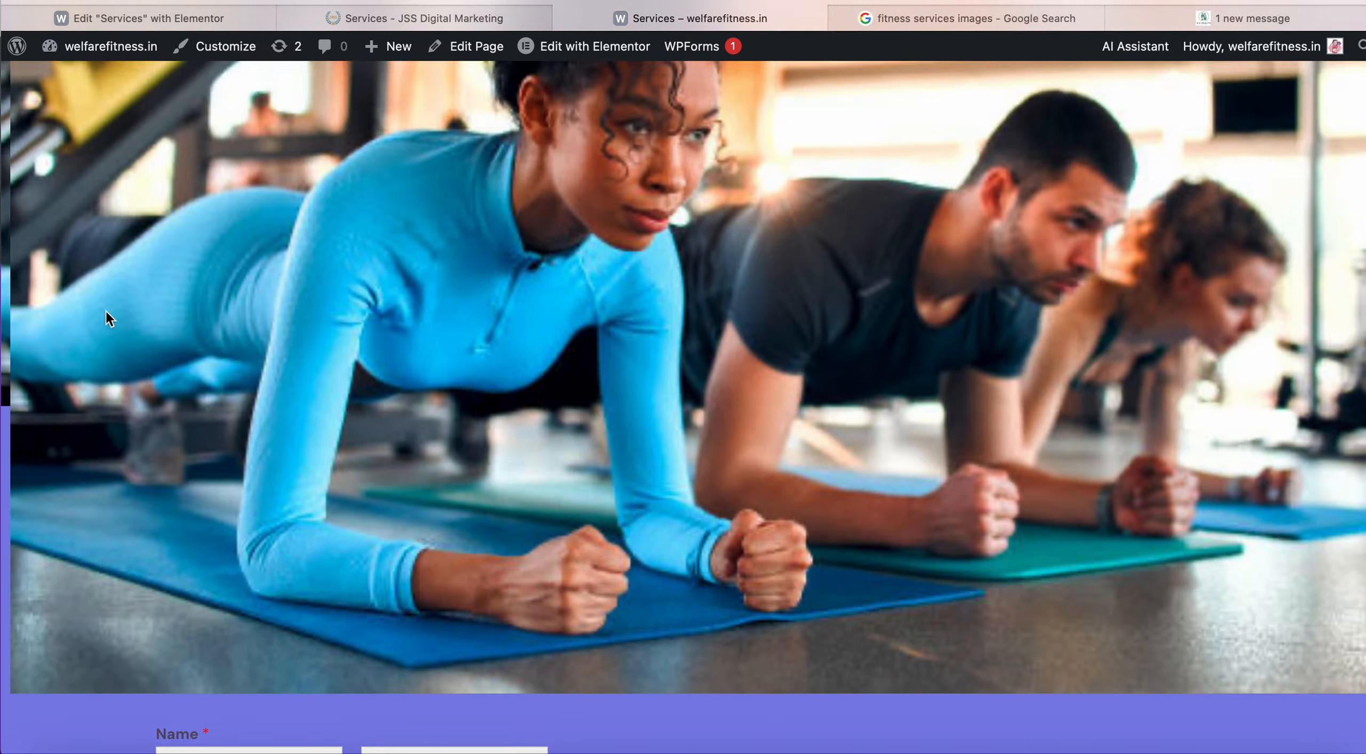
scroll(165, 175, down, 15)
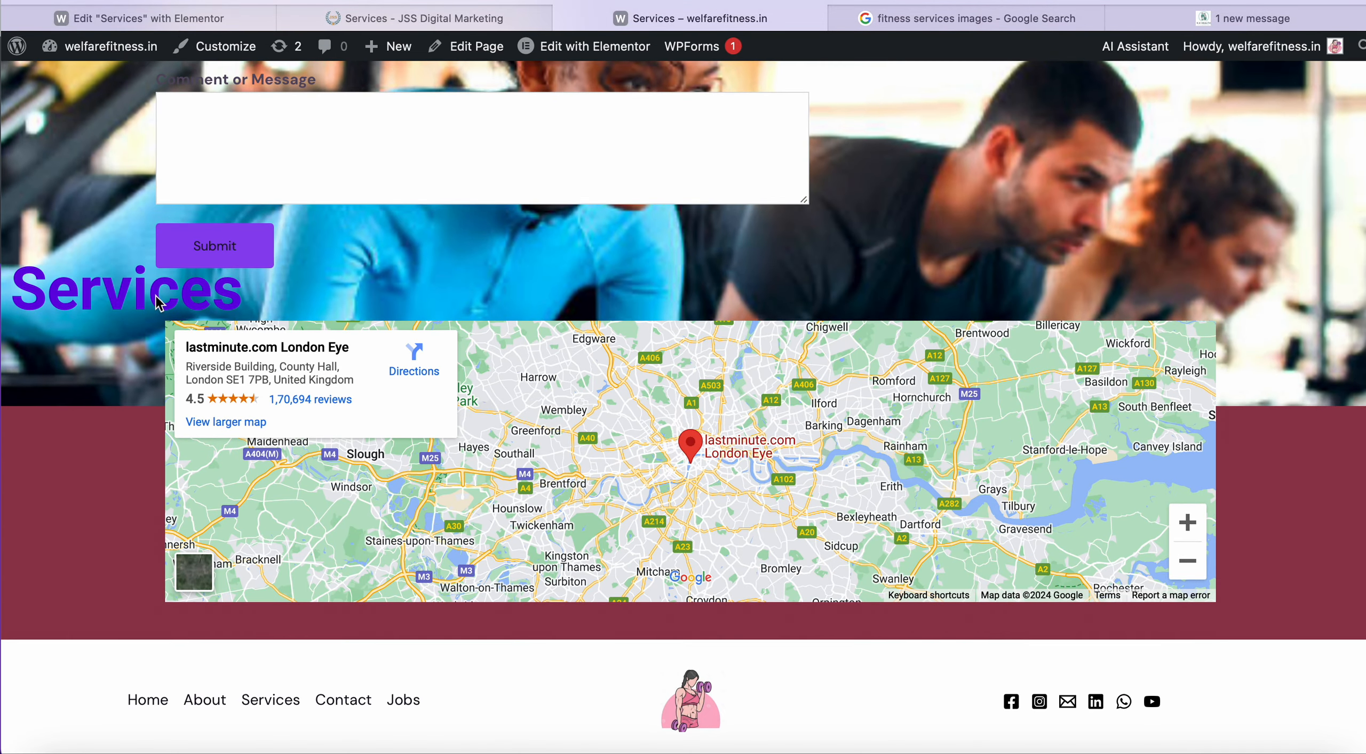
Compare the JSS Digital Marketing and live Services tabs, then return to the Elementor editor.
click(489, 20)
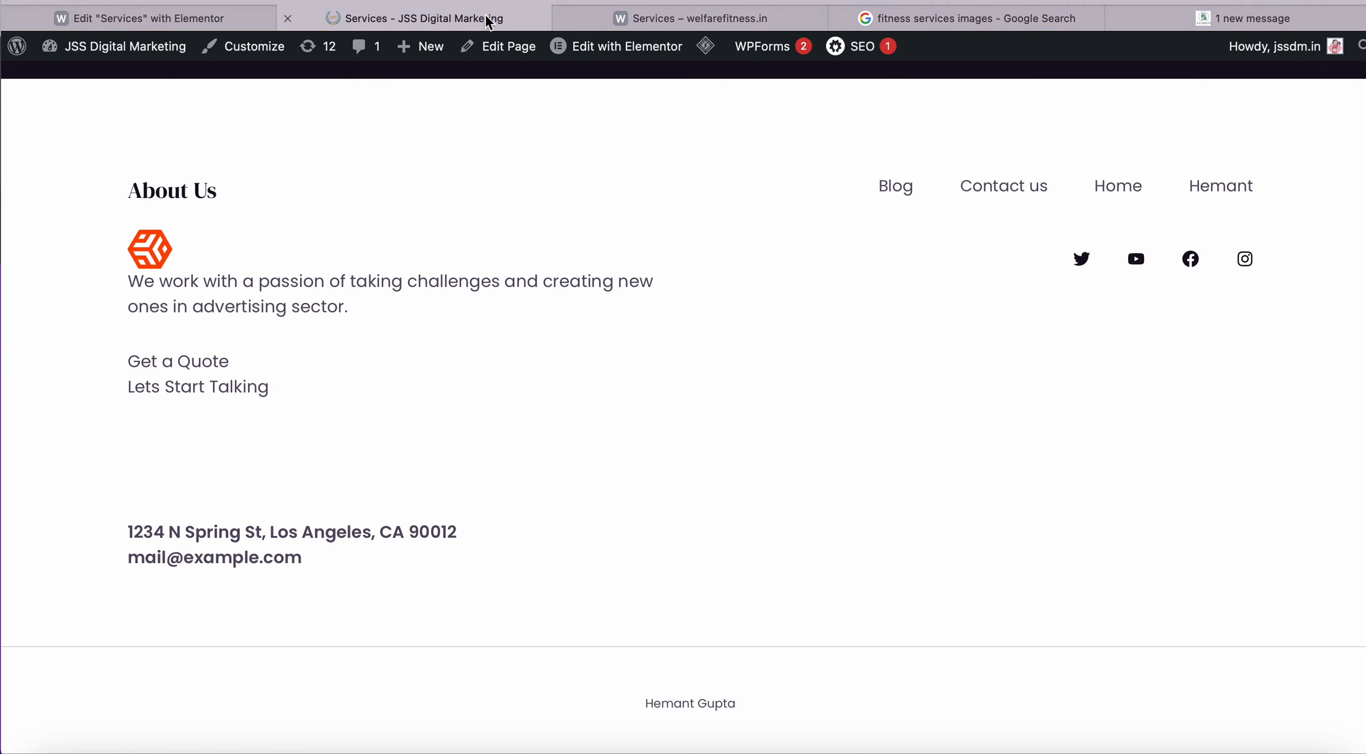
click(725, 9)
click(451, 21)
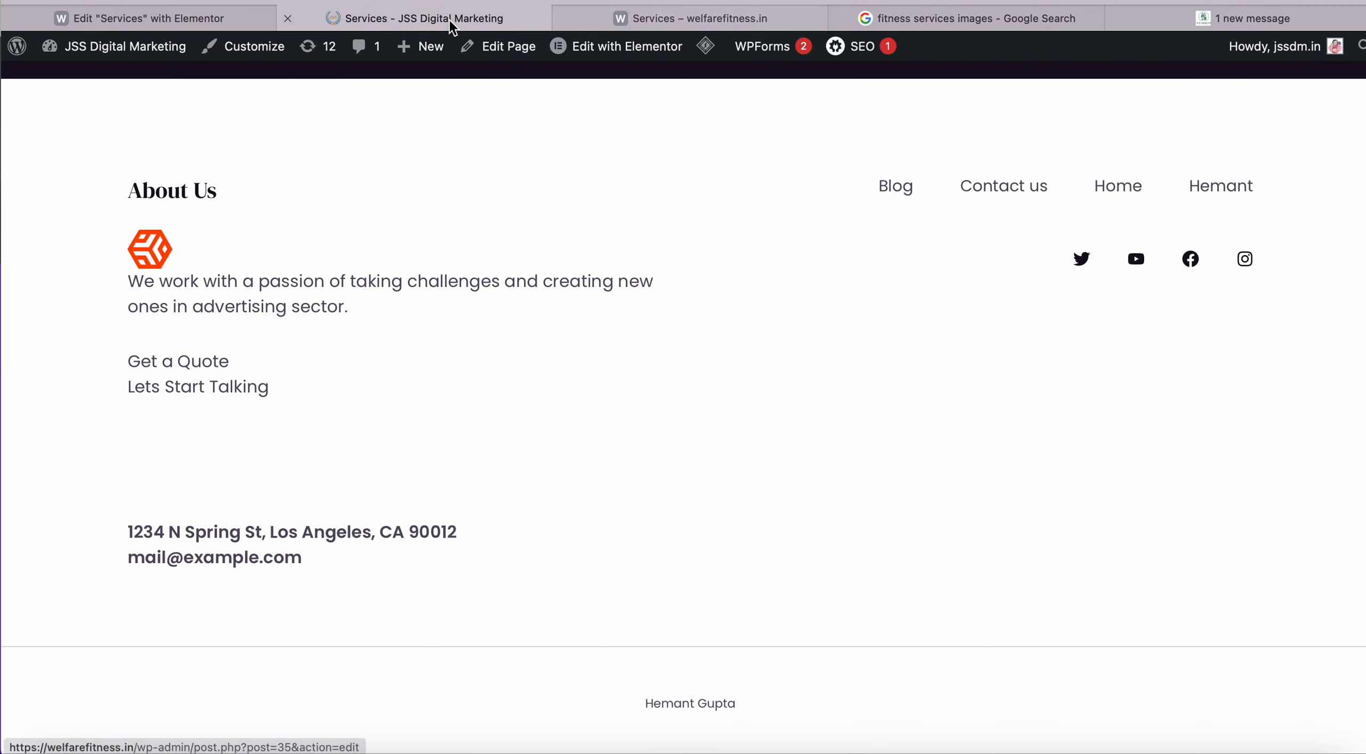
click(699, 16)
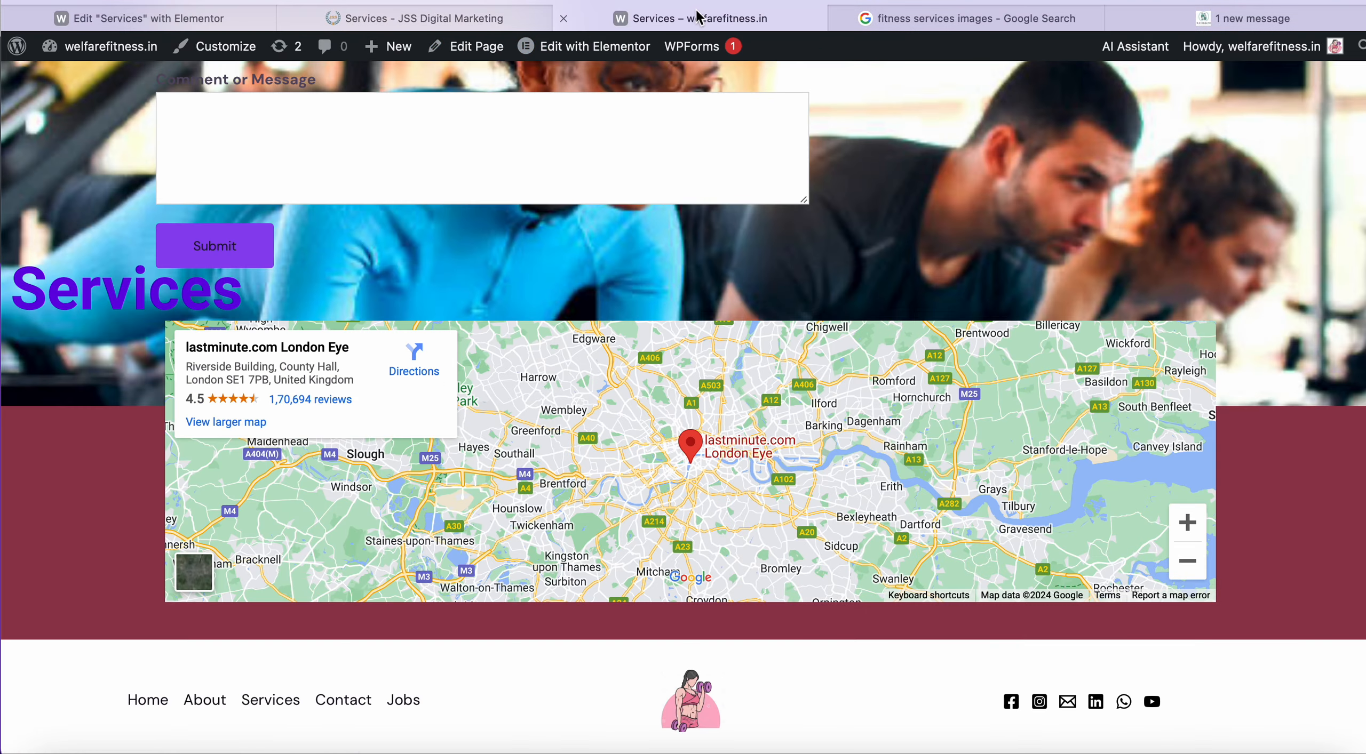
click(273, 19)
Review the History panel back to Editing Started, then go to the K.K. Health site.
click(100, 742)
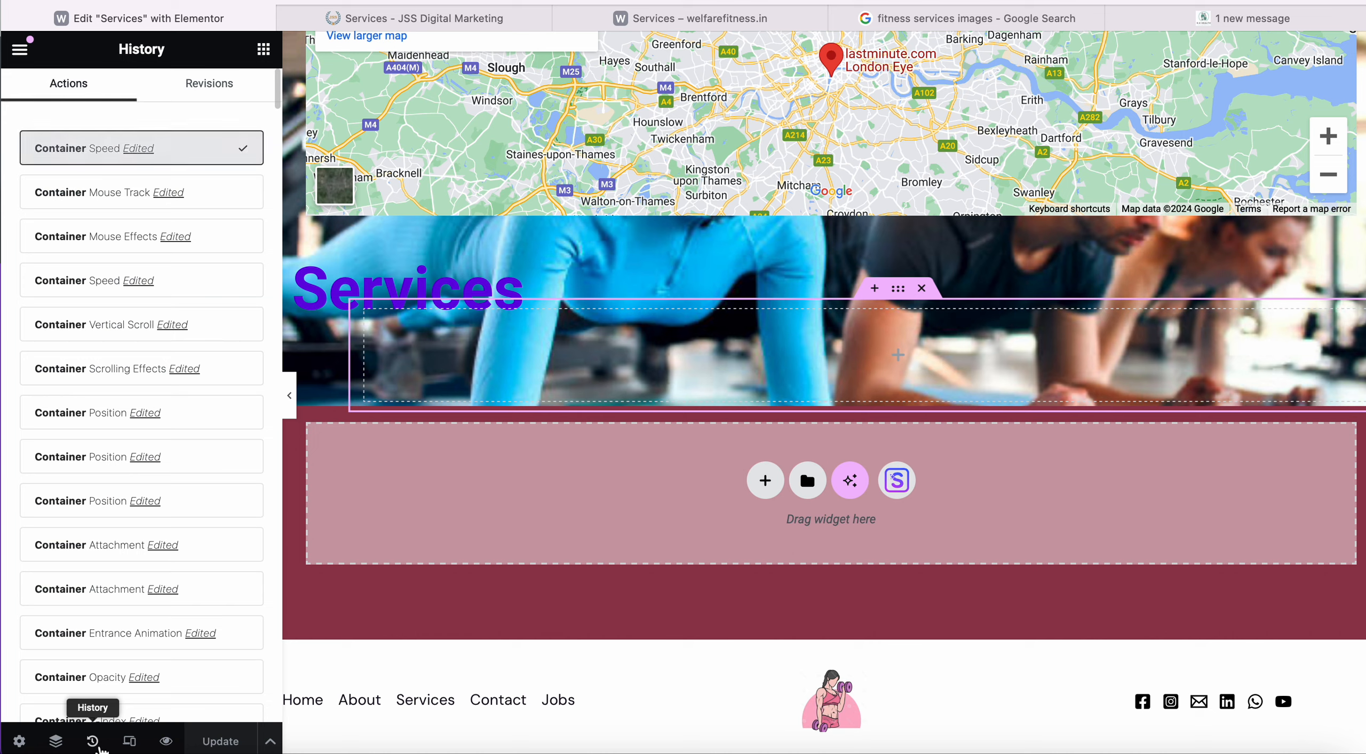
scroll(142, 632, down, 10)
scroll(143, 635, down, 15)
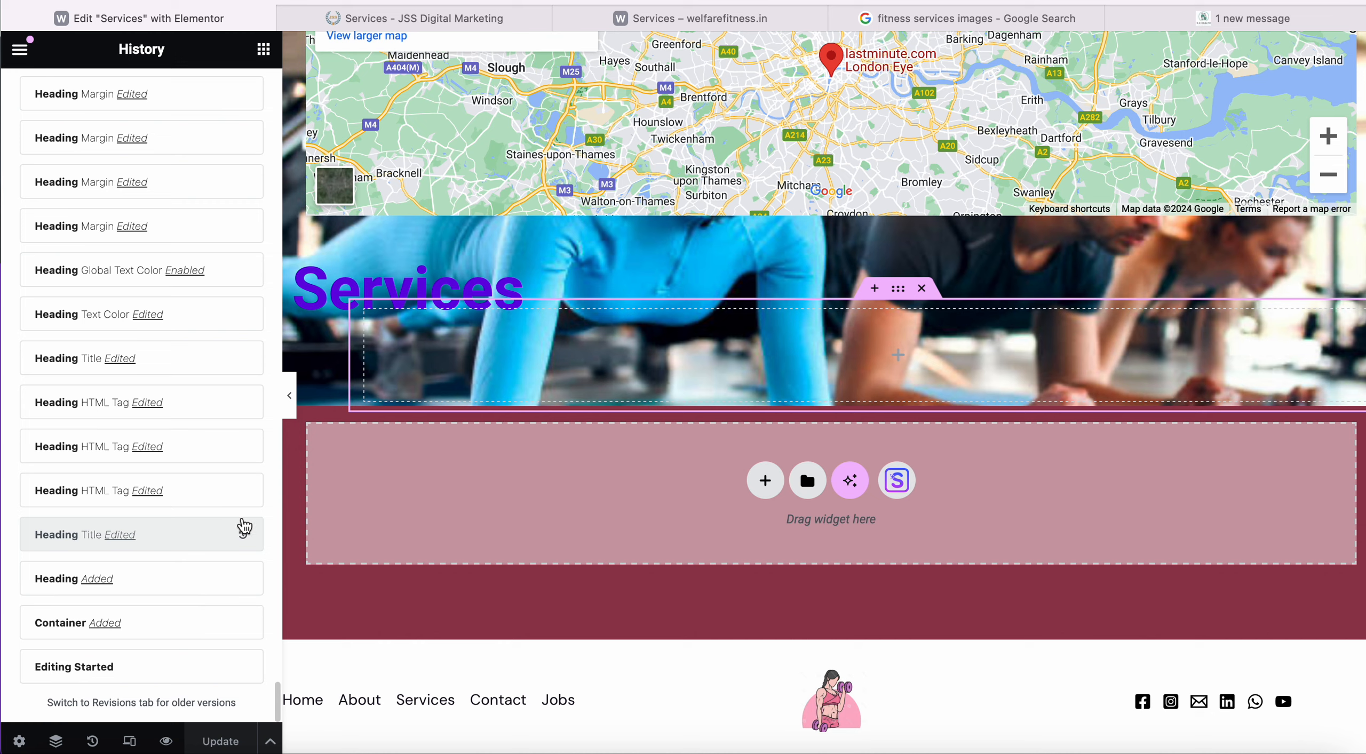
click(1235, 22)
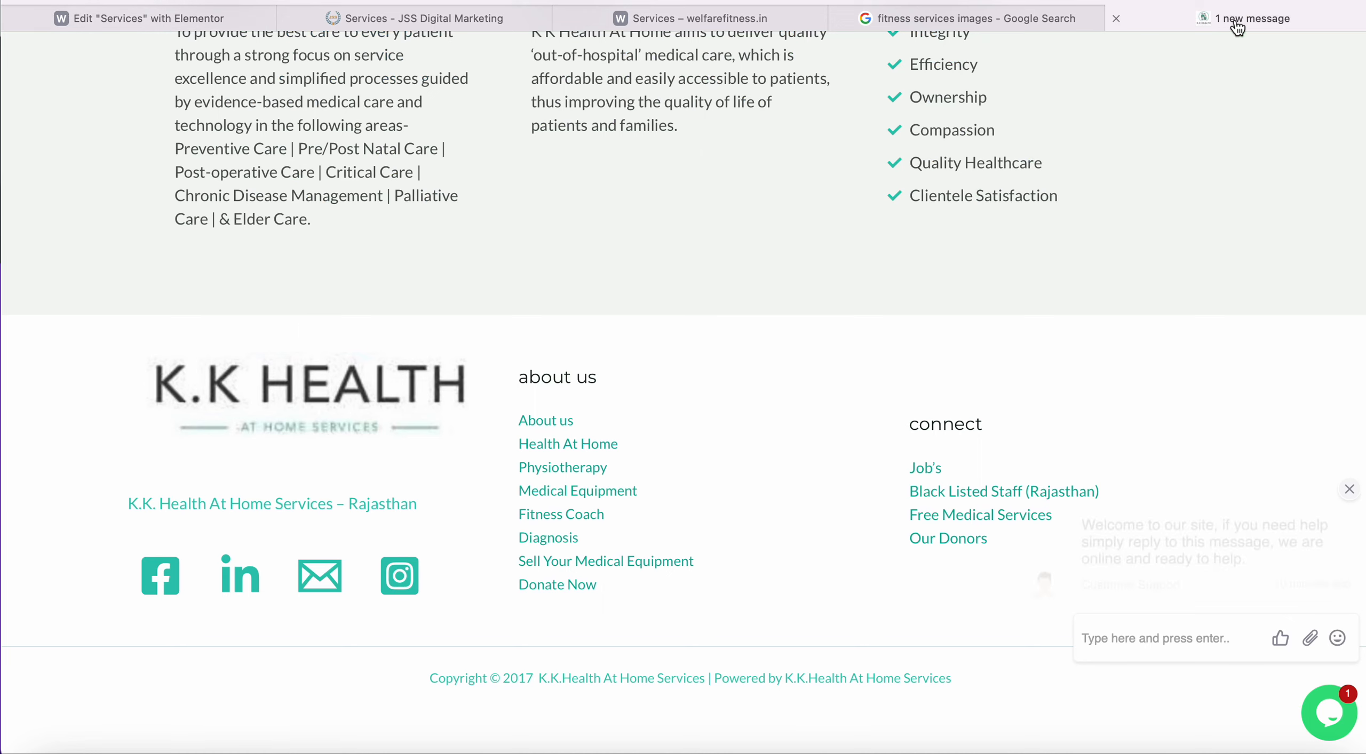
Load the shreeagrasenshipping.in site from the address bar suggestion for 'shre'.
click(690, 1)
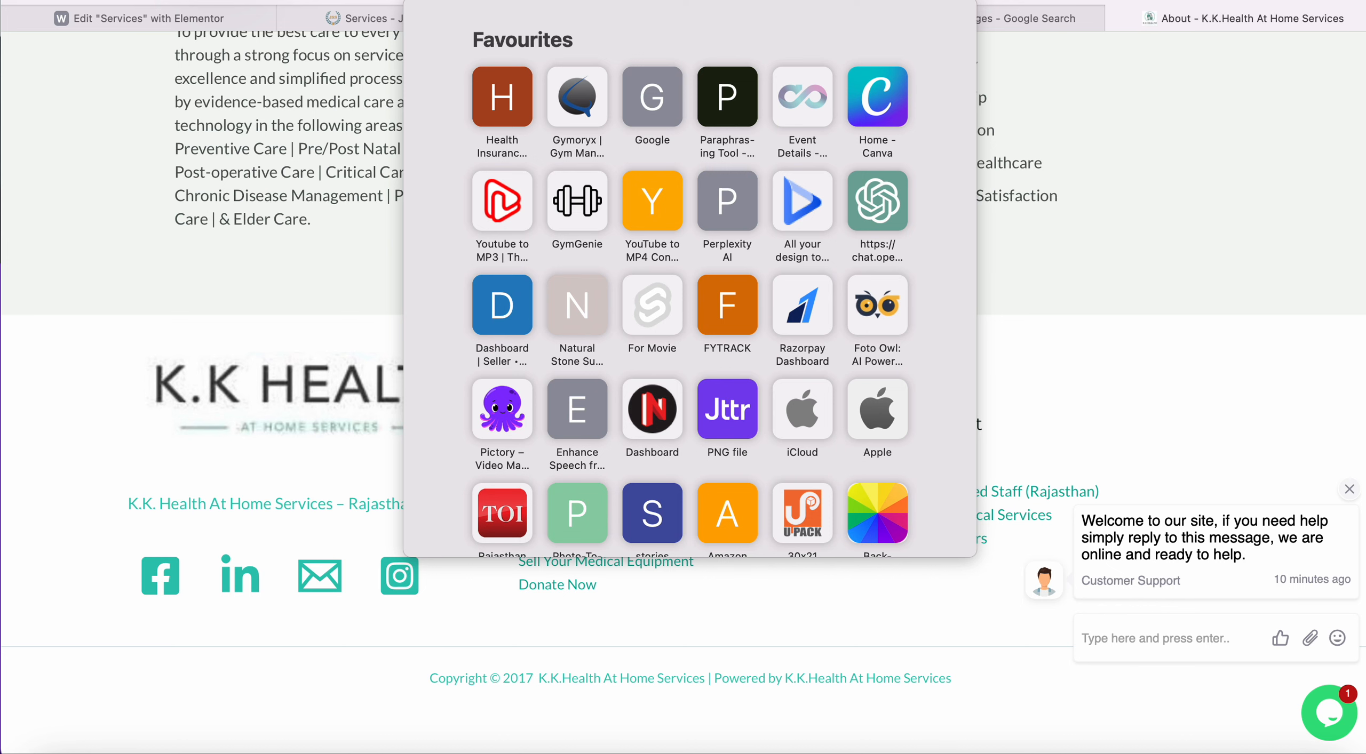
text(shre)
key(Return)
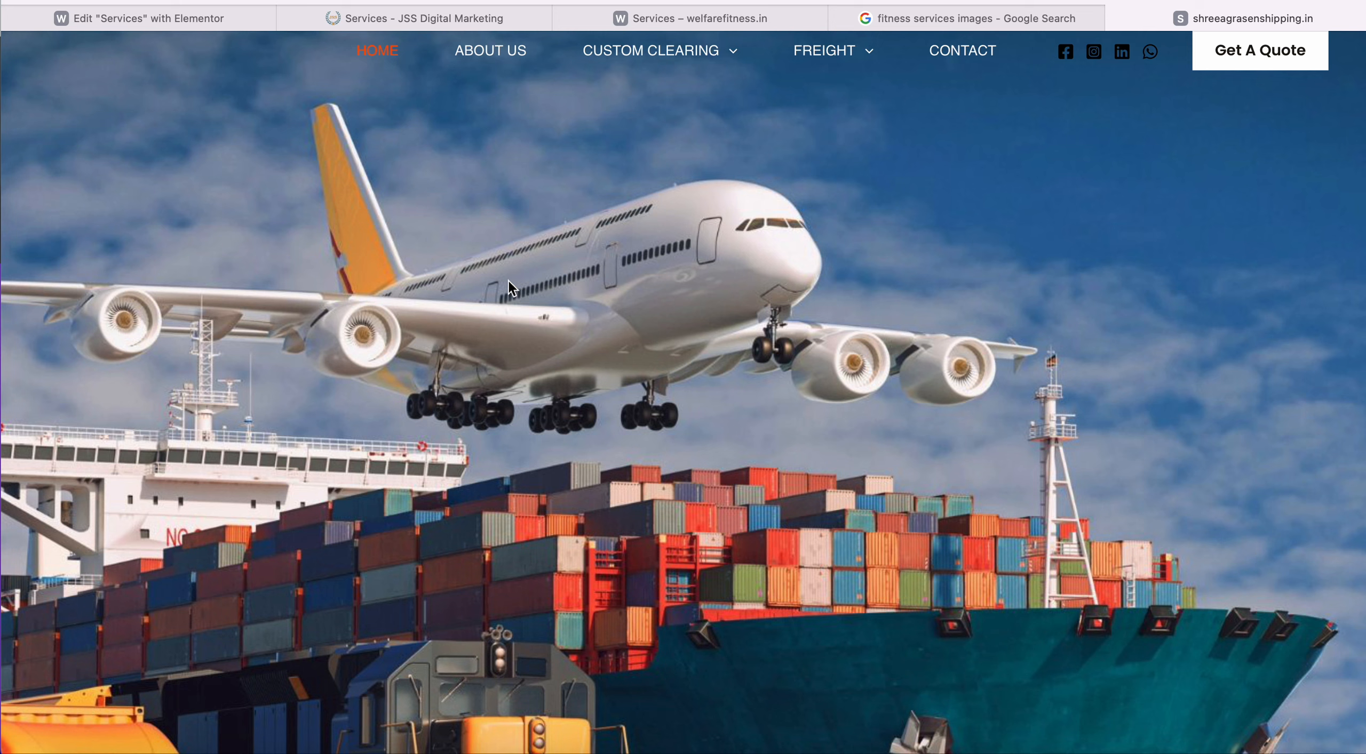
Scroll past the plane-and-ship hero to the 'Built on experience and expertise' section.
scroll(508, 280, down, 1)
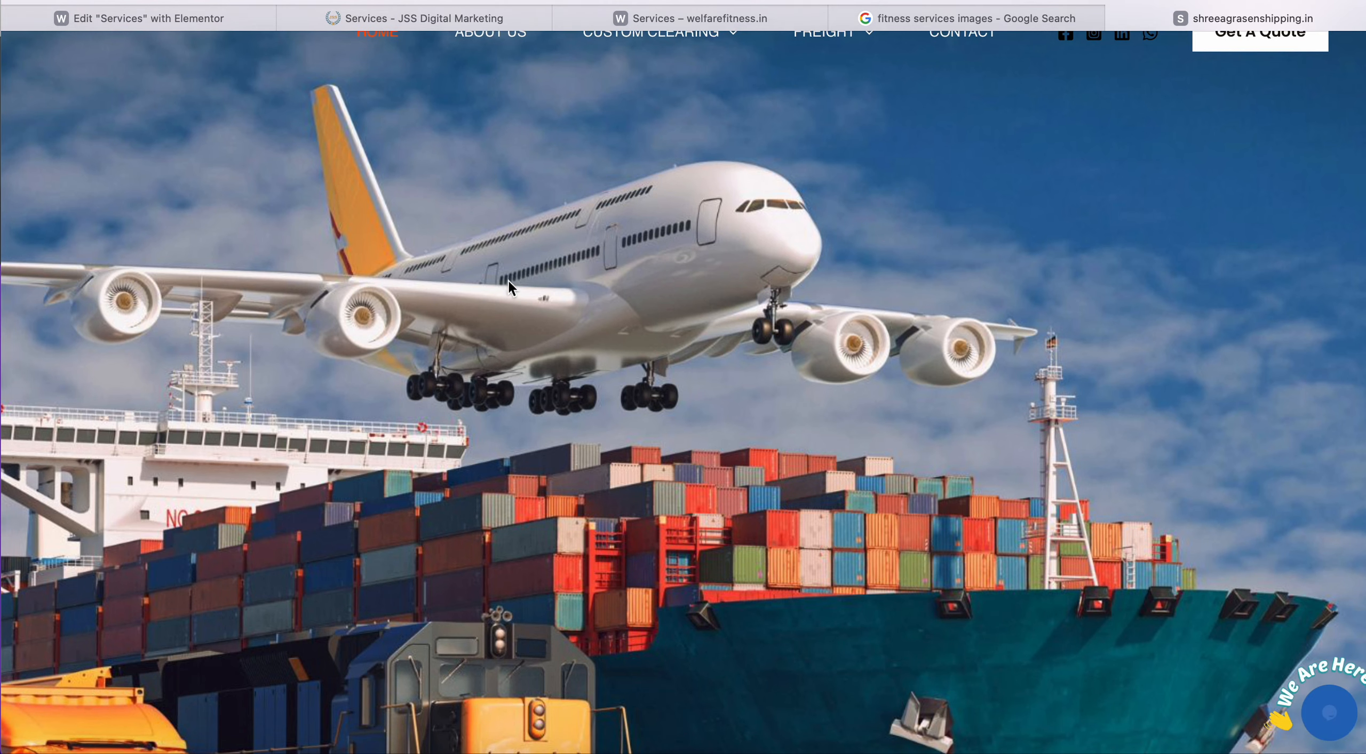
scroll(507, 280, up, 1)
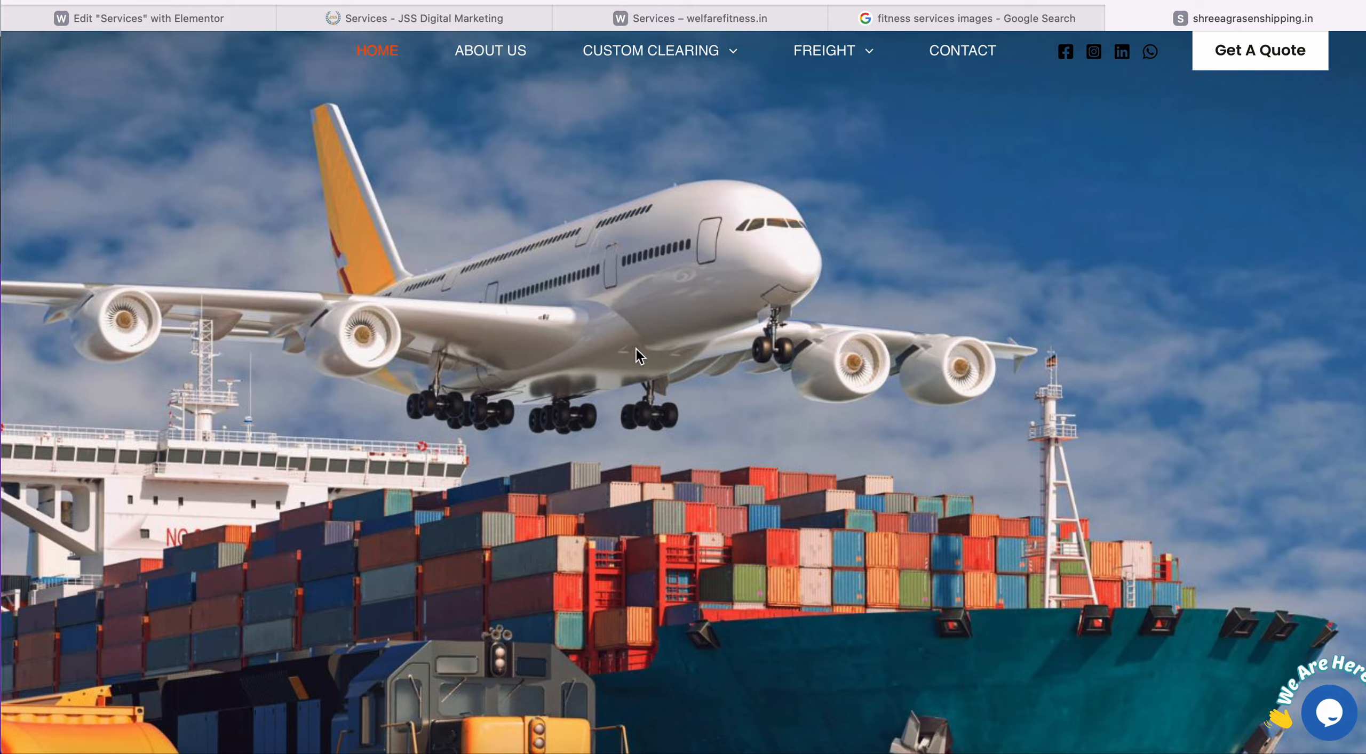
scroll(635, 348, down, 10)
scroll(636, 348, down, 5)
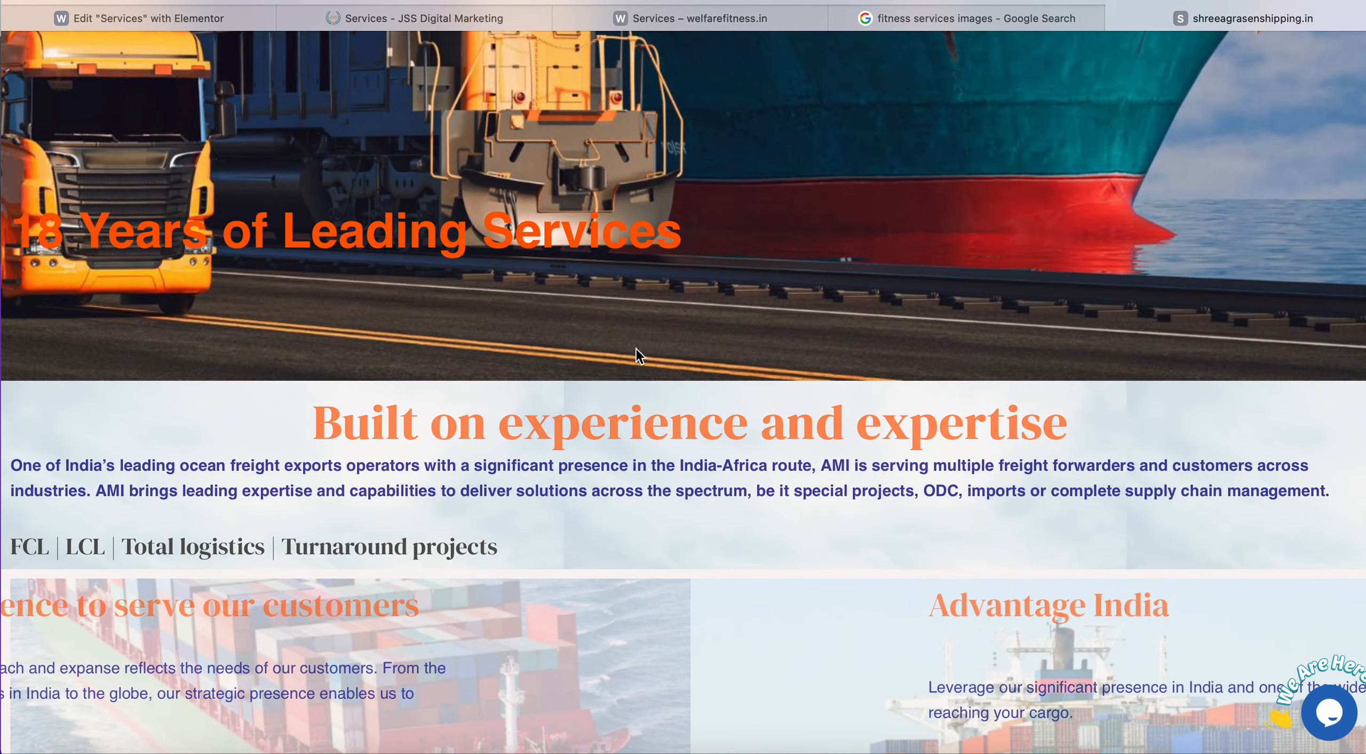